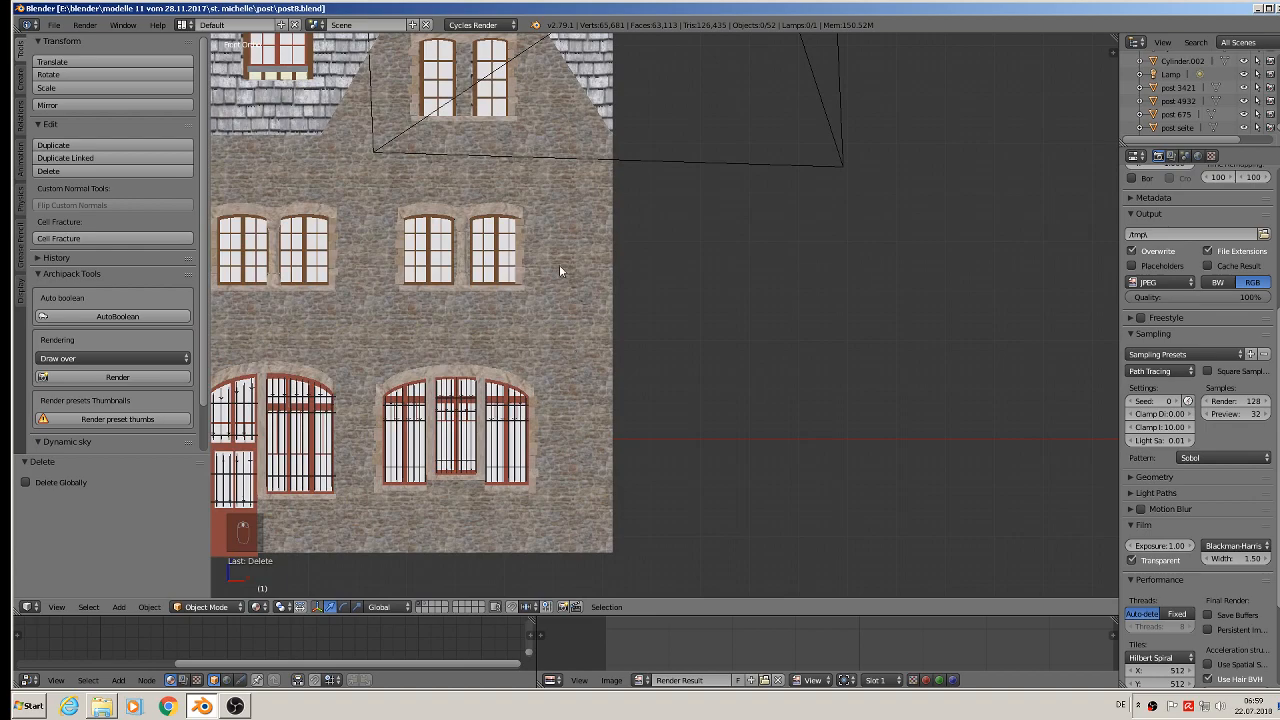
Duplicate the side stones of the large ground-floor window and move the copy down 0.198 along Z.
{"action": "middle_click_drag", "start_coordinate": [560, 269], "coordinate": [627, 326], "text": "shift"}
{"action": "scroll", "coordinate": [632, 327], "scroll_direction": "up", "scroll_amount": 1}
{"action": "middle_click_drag", "start_coordinate": [609, 492], "coordinate": [710, 288], "text": "shift"}
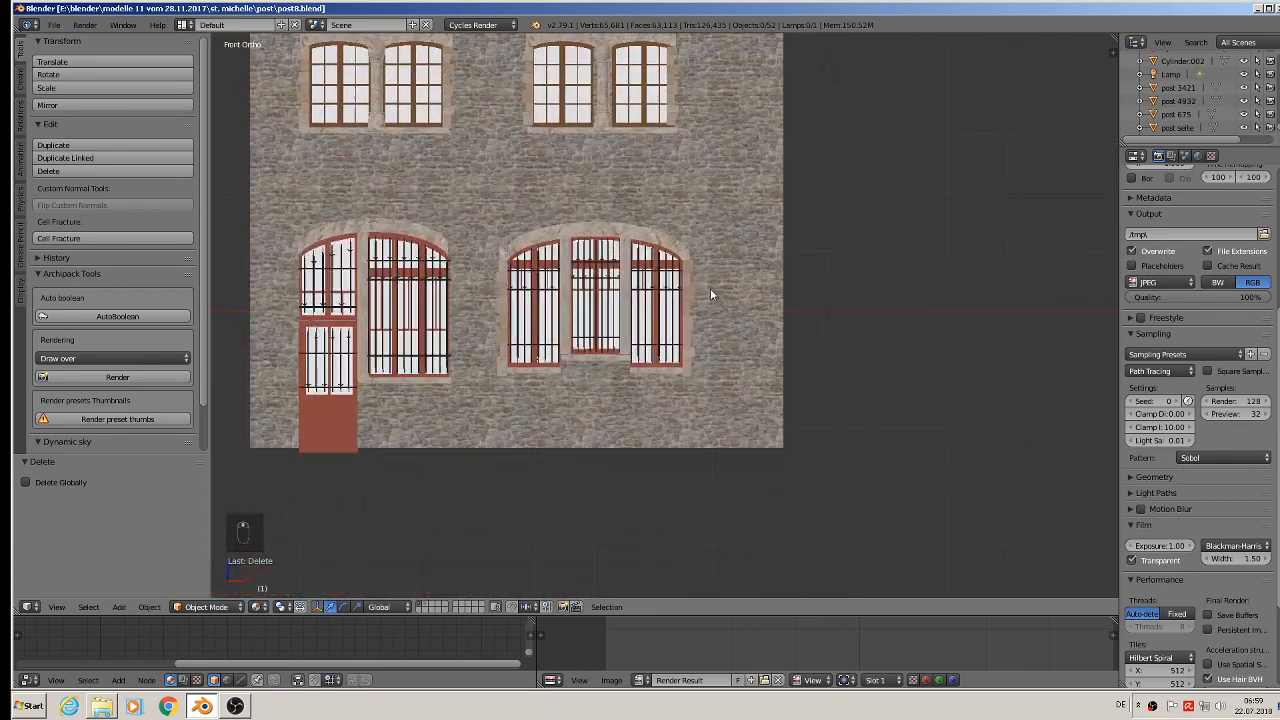
{"action": "scroll", "coordinate": [702, 300], "scroll_direction": "up", "scroll_amount": 3}
{"action": "middle_click_drag", "start_coordinate": [690, 331], "coordinate": [603, 267]}
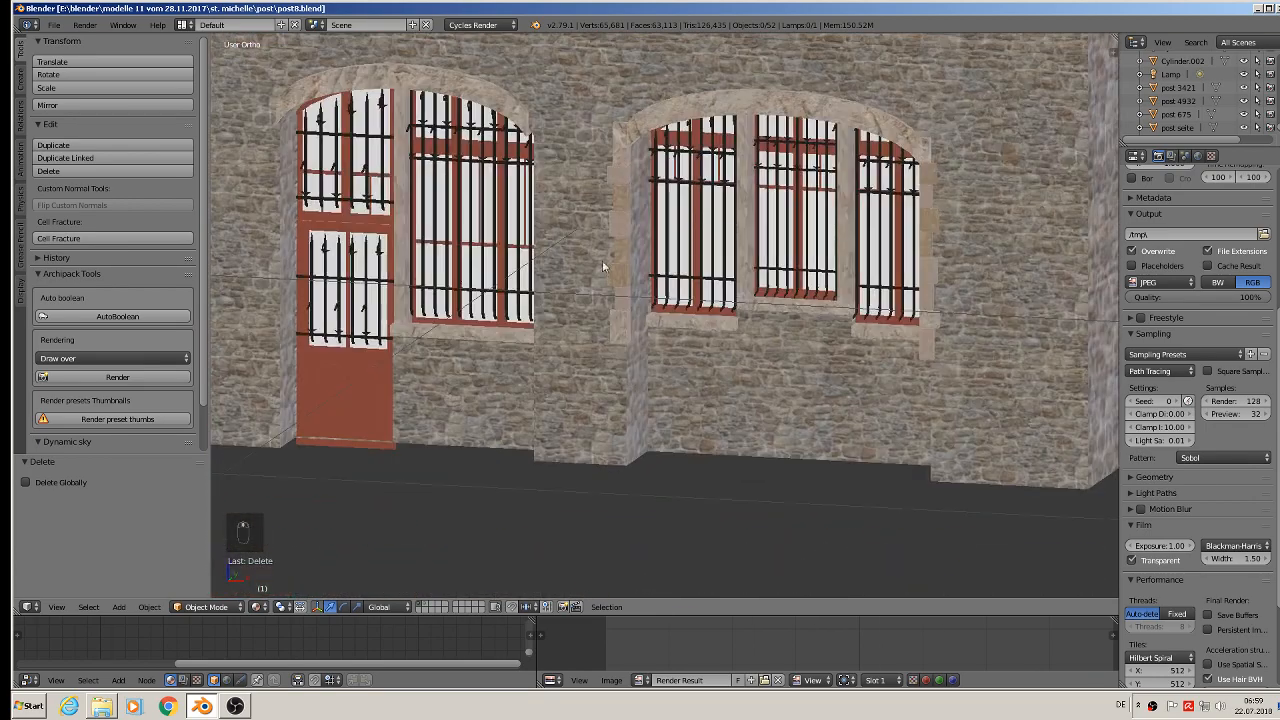
{"action": "right_click", "coordinate": [620, 280]}
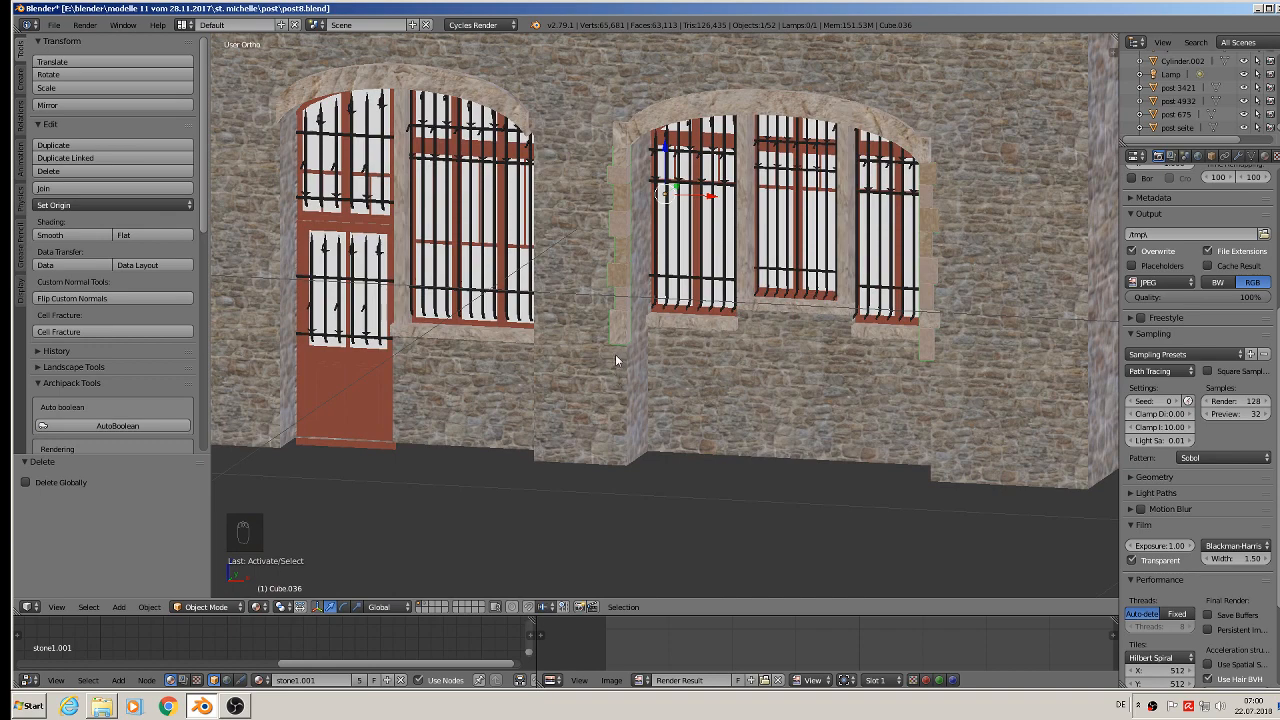
{"action": "key", "text": "shift+d"}
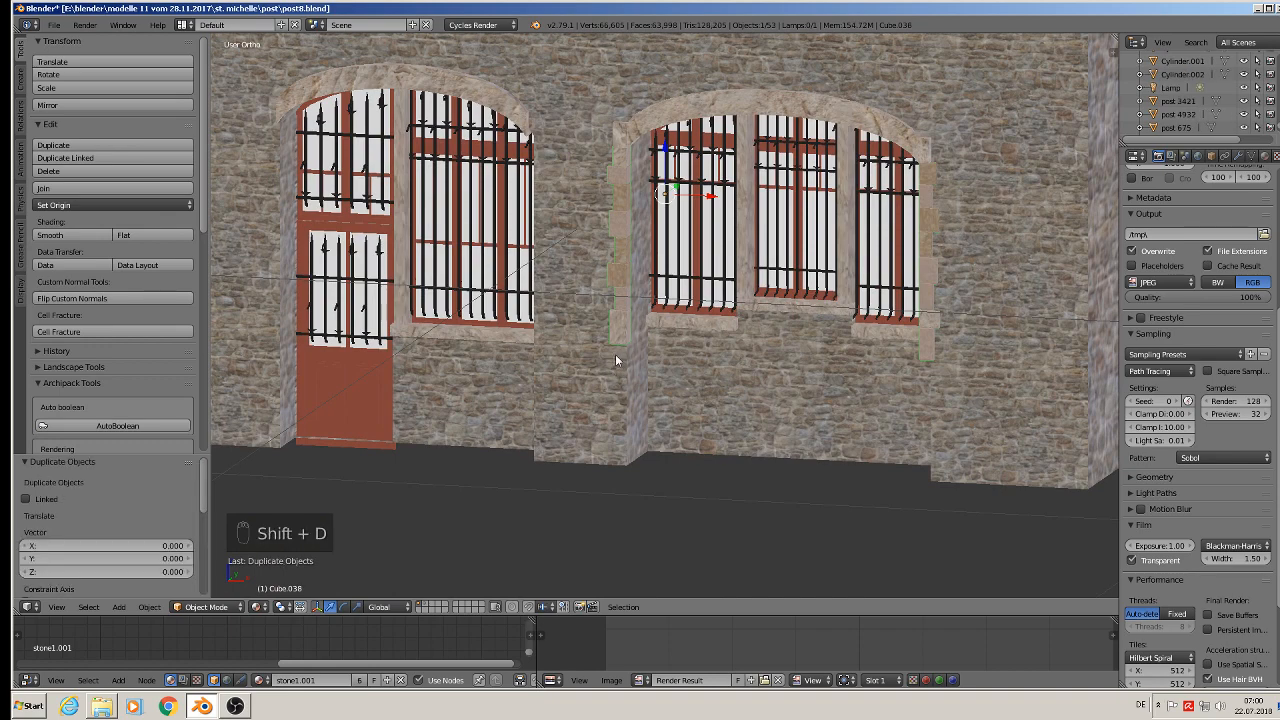
{"action": "key", "text": "z"}
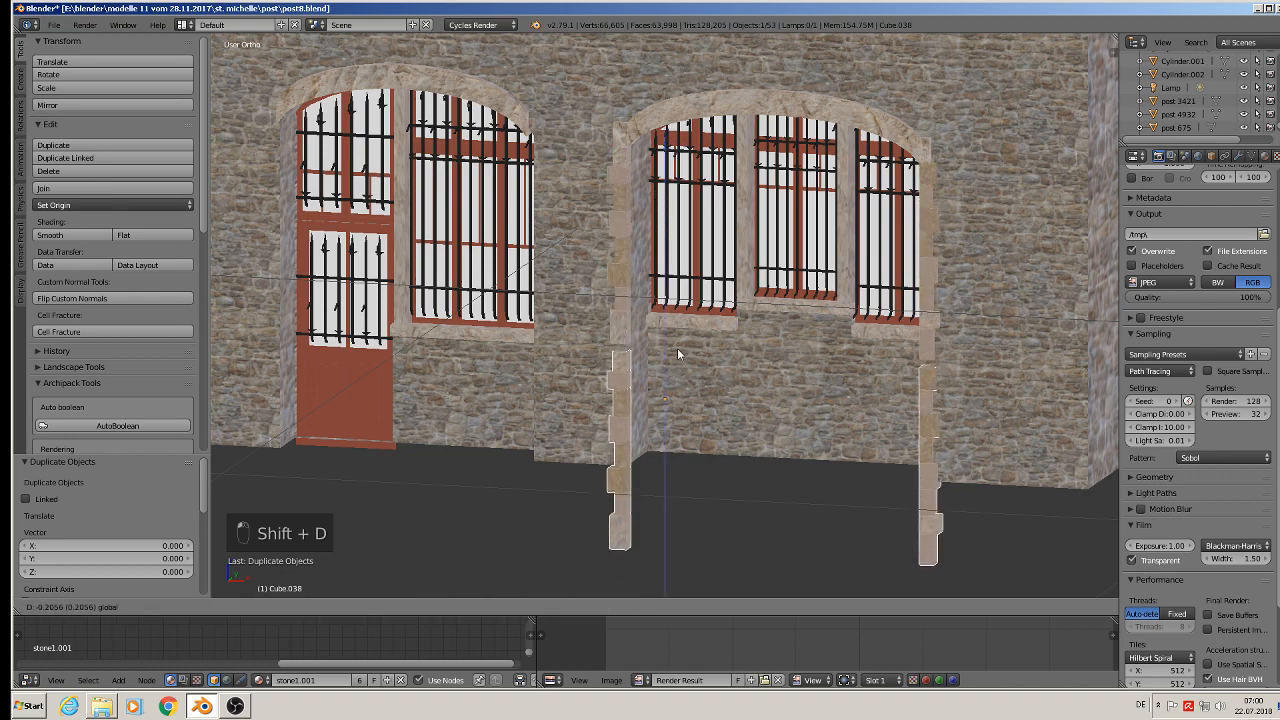
{"action": "left_click", "coordinate": [677, 345]}
{"action": "middle_click_drag", "start_coordinate": [677, 345], "coordinate": [761, 460]}
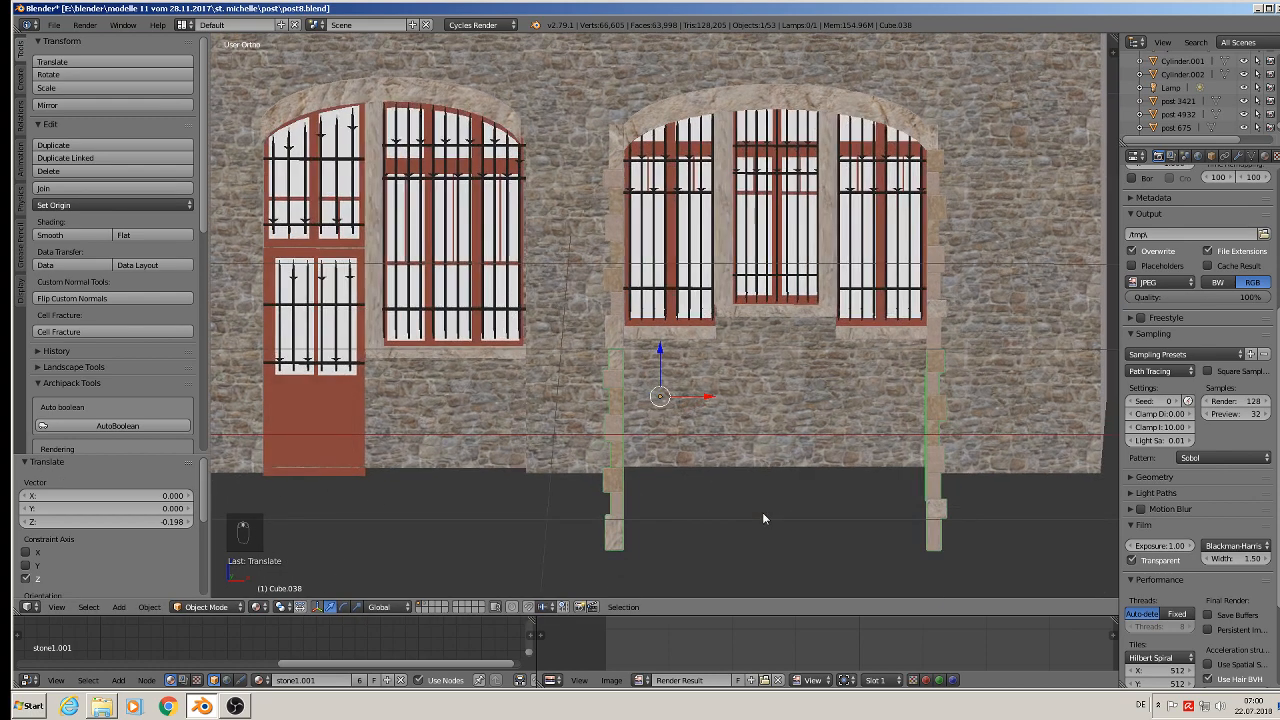
Delete the vertices of the duplicated side stones that extend below the wall's base, including those hidden behind the front faces.
{"action": "middle_click_drag", "start_coordinate": [762, 512], "coordinate": [575, 384], "text": "shift"}
{"action": "key", "text": "Tab"}
{"action": "key", "text": "a"}
{"action": "key", "text": "a"}
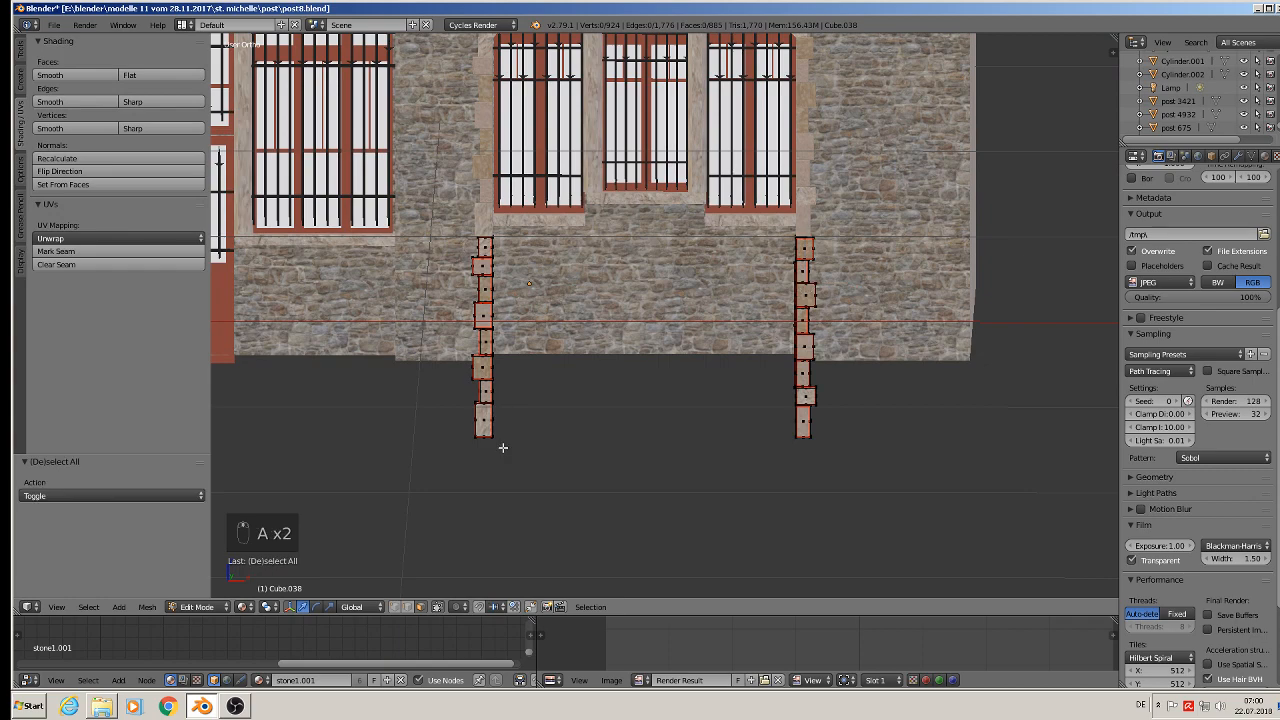
{"action": "key", "text": "l"}
{"action": "key", "text": "l"}
{"action": "key", "text": "l"}
{"action": "key", "text": "l"}
{"action": "key", "text": "l"}
{"action": "key", "text": "l"}
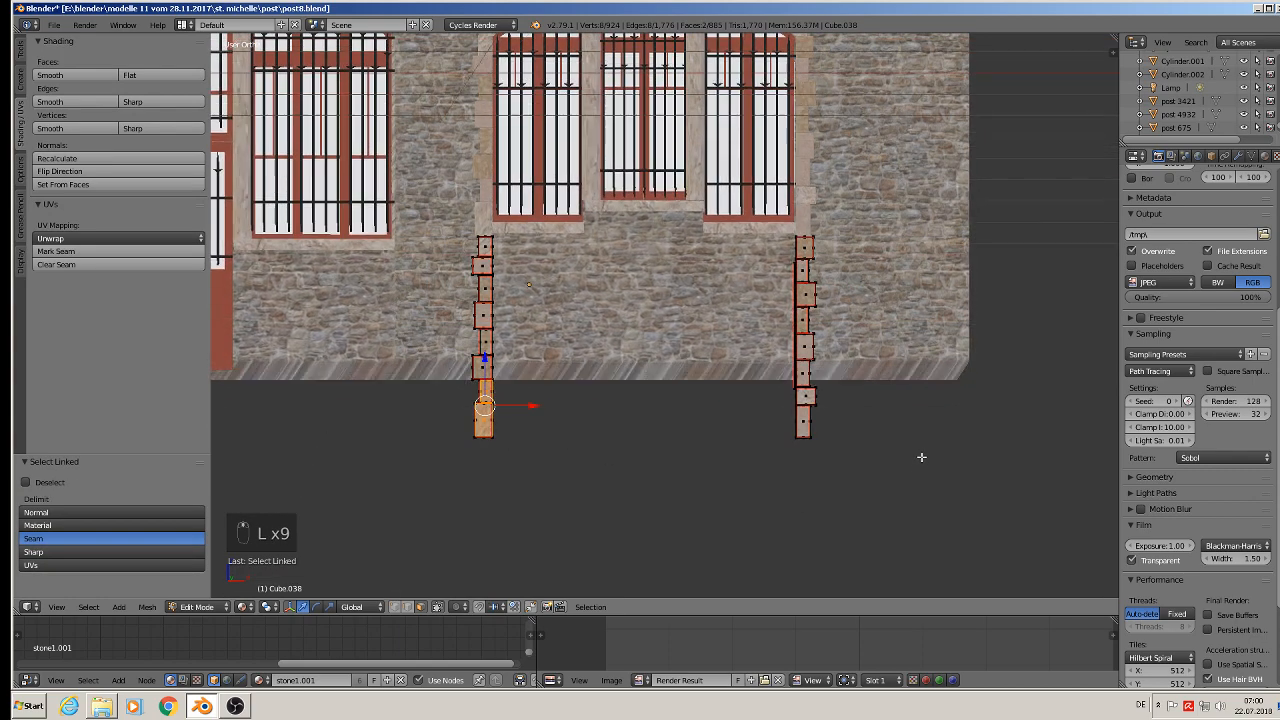
{"action": "left_click", "coordinate": [396, 607]}
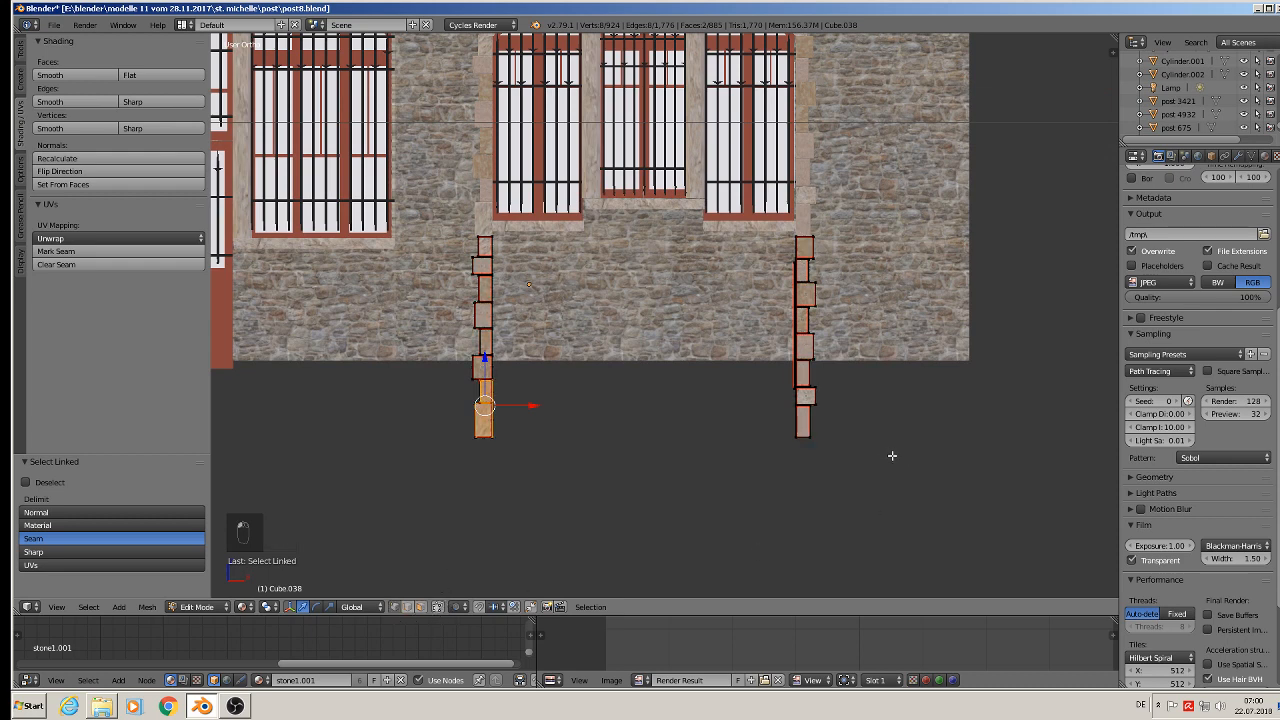
{"action": "key", "text": "b"}
{"action": "left_click_drag", "start_coordinate": [892, 457], "coordinate": [325, 362]}
{"action": "key", "text": "x"}
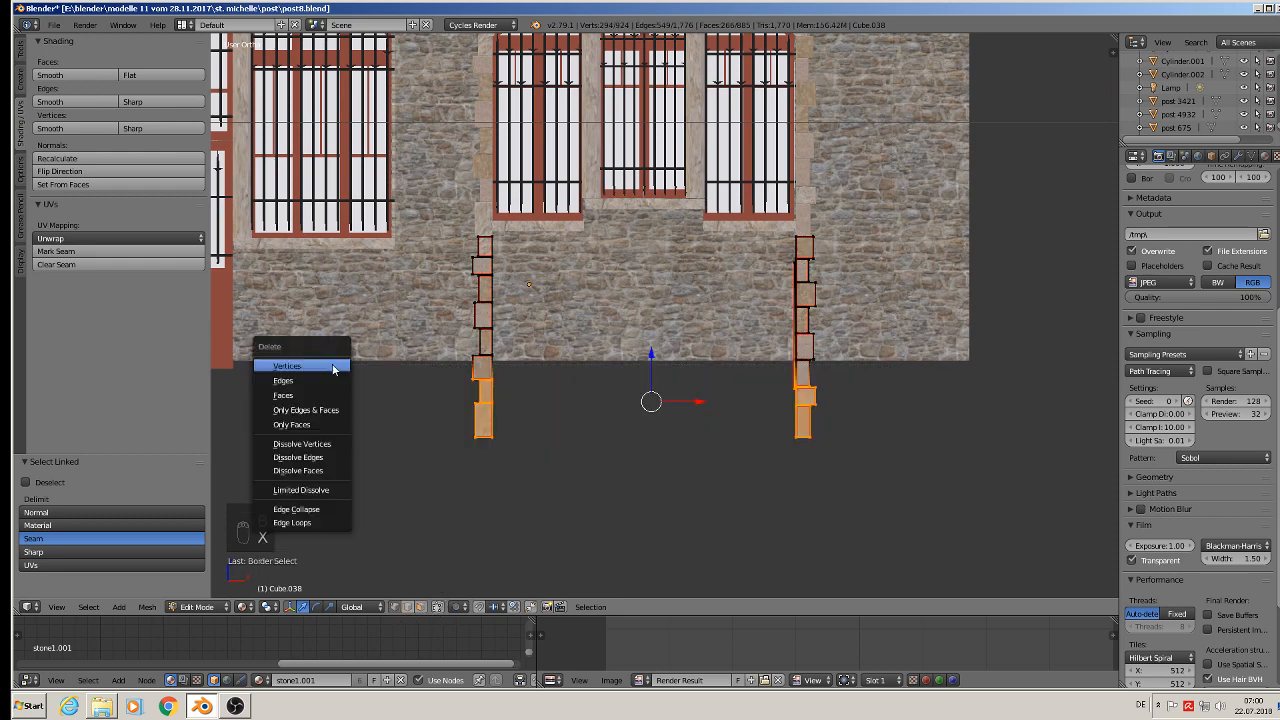
{"action": "left_click", "coordinate": [333, 369]}
Delete the leftover thin stone remnant at the lower end of the left strip.
{"action": "scroll", "coordinate": [589, 403], "scroll_direction": "up", "scroll_amount": 4}
{"action": "scroll", "coordinate": [477, 371], "scroll_direction": "up", "scroll_amount": 2}
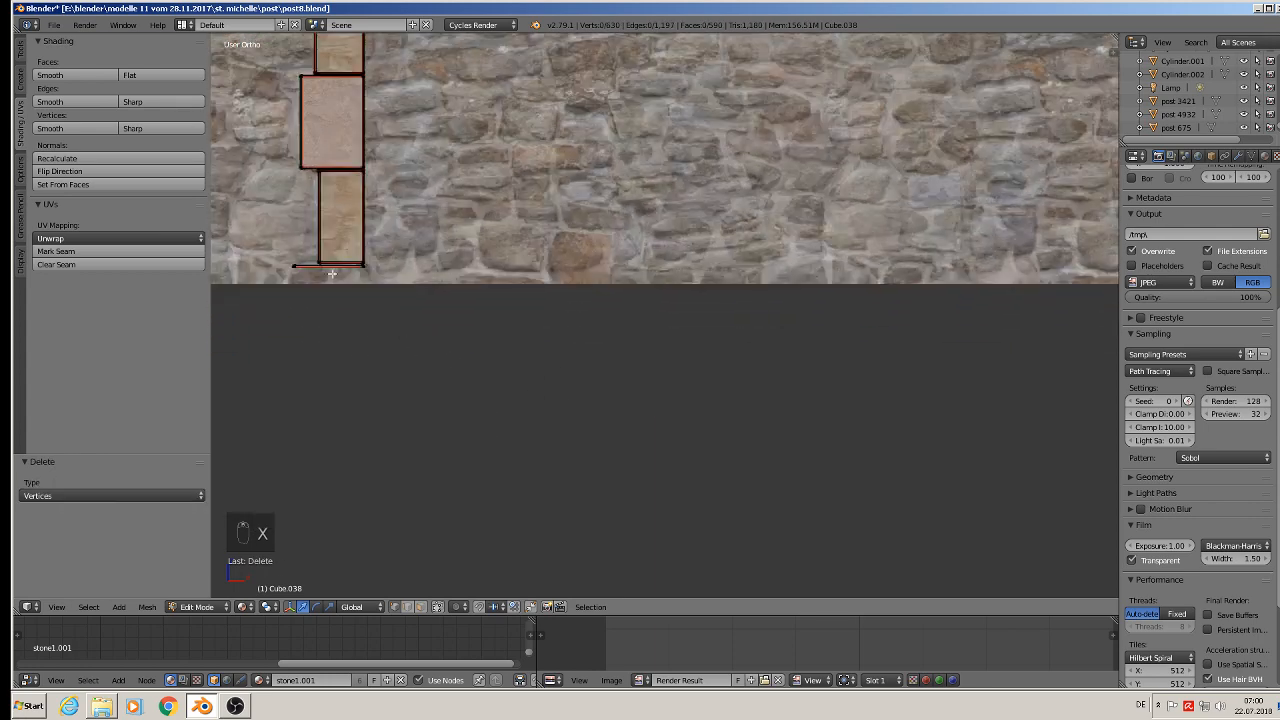
{"action": "right_click", "coordinate": [295, 267]}
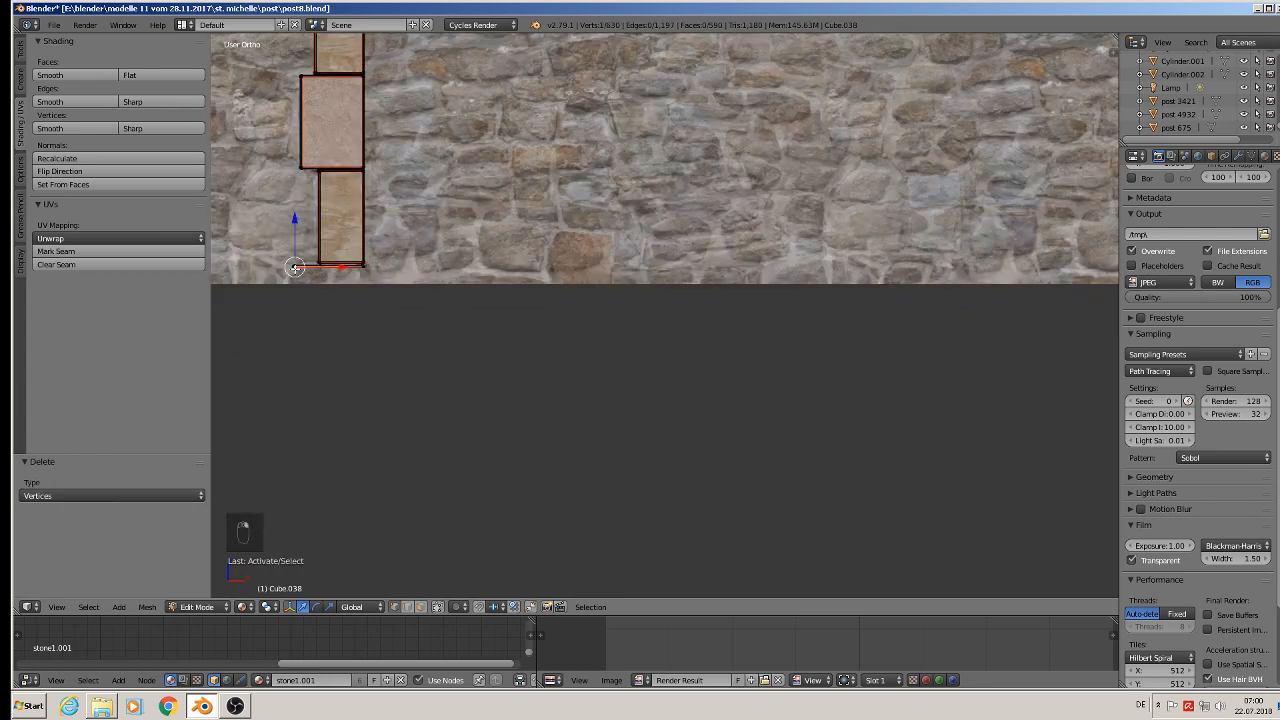
{"action": "key", "text": "l"}
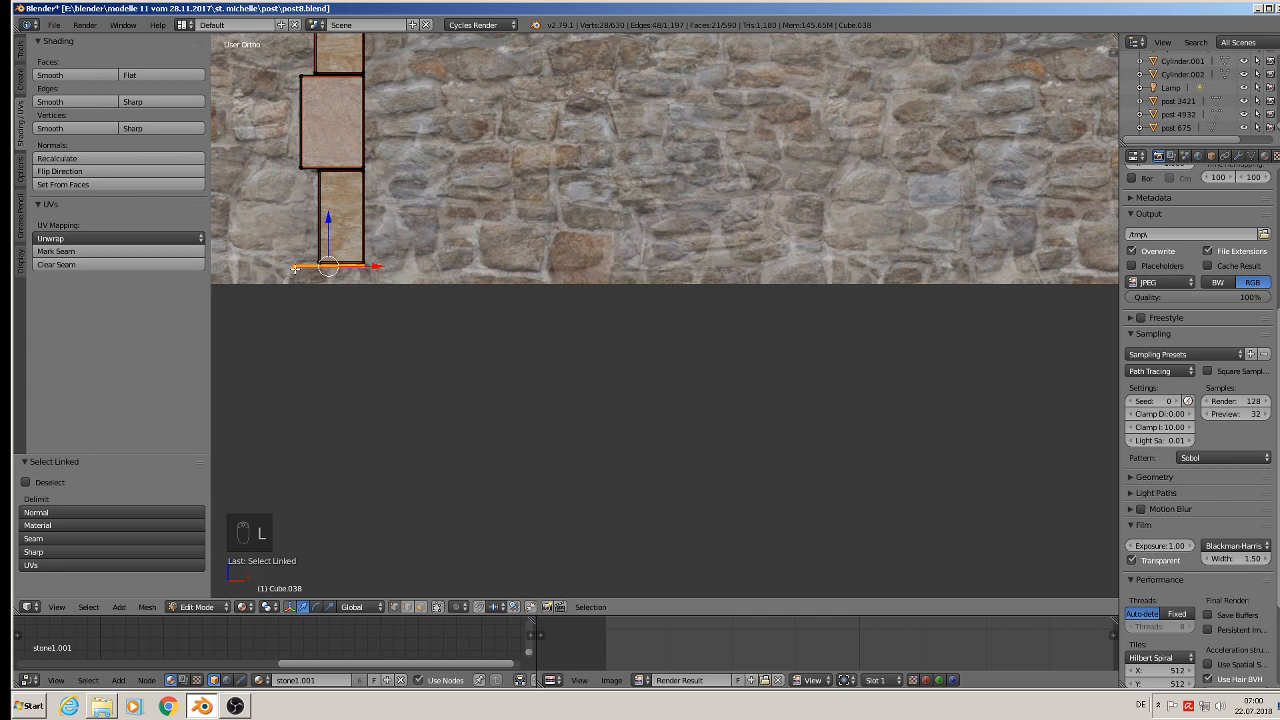
{"action": "key", "text": "x"}
{"action": "left_click", "coordinate": [295, 270]}
Delete the leftover stone remnant at the lower end of the right strip and return to Object Mode.
{"action": "middle_click_drag", "start_coordinate": [829, 351], "coordinate": [339, 495], "text": "shift"}
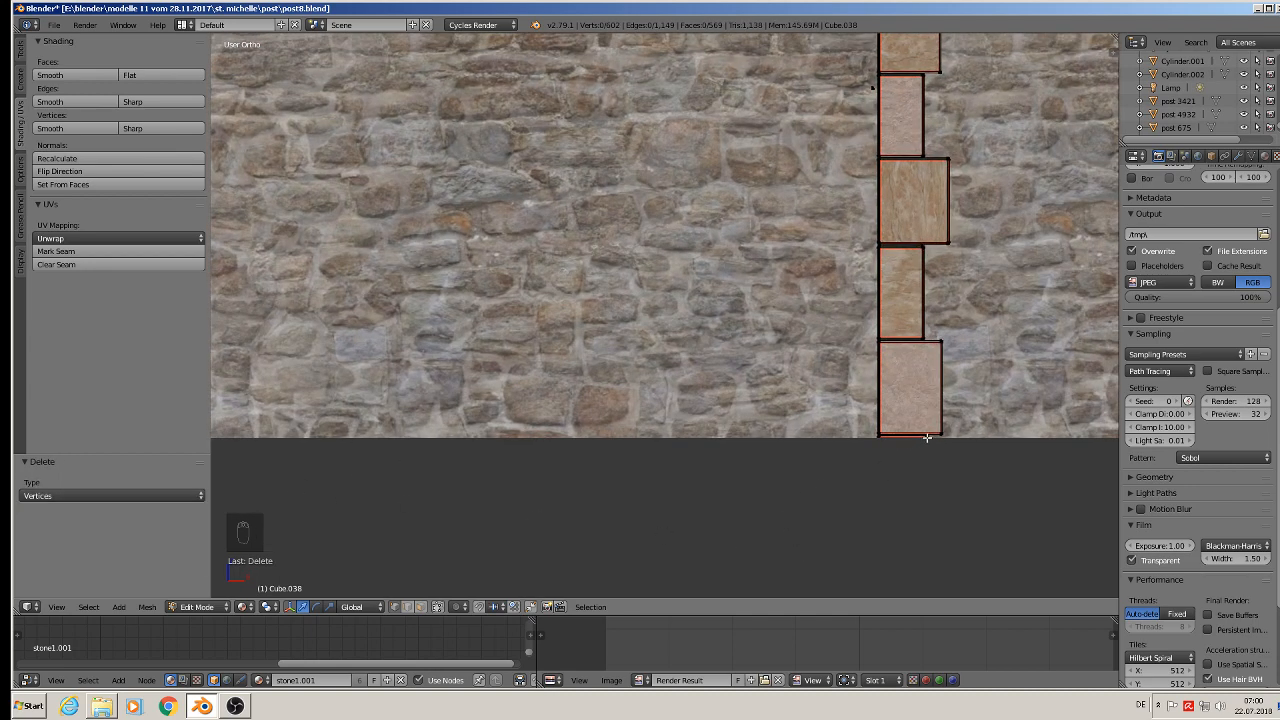
{"action": "key", "text": "l"}
{"action": "key", "text": "x"}
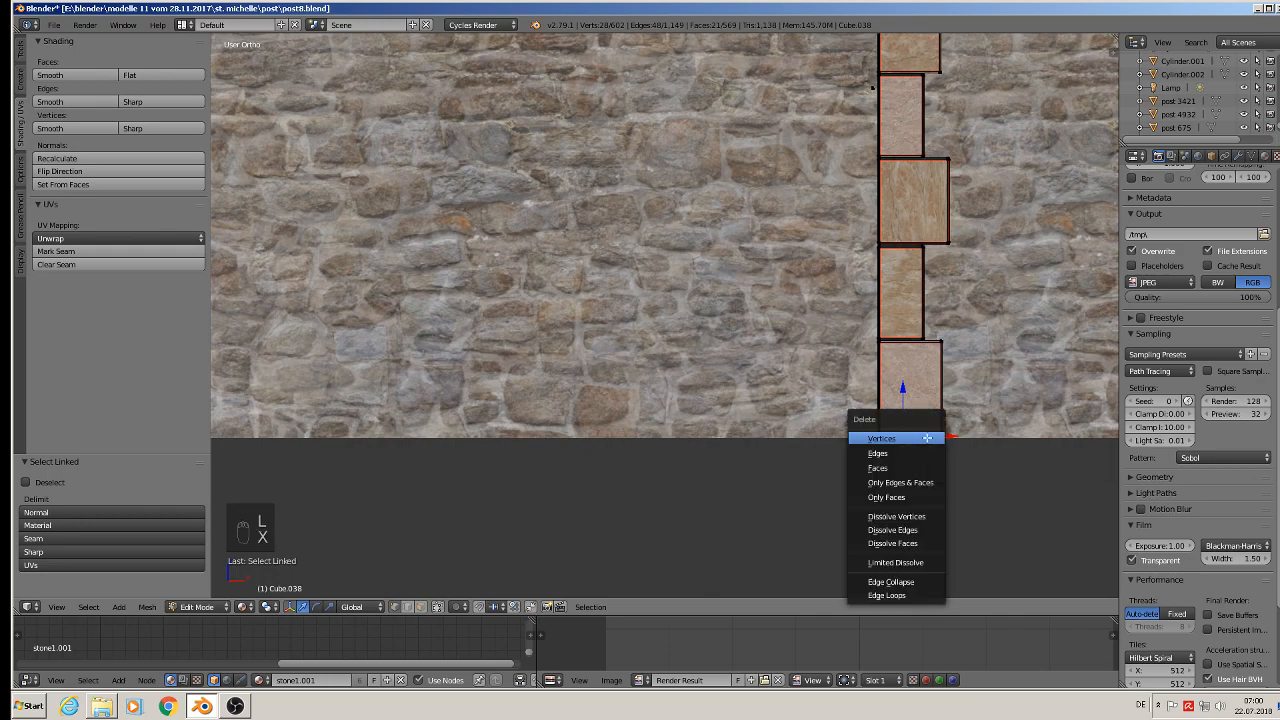
{"action": "left_click", "coordinate": [927, 438]}
{"action": "scroll", "coordinate": [683, 408], "scroll_direction": "down", "scroll_amount": 6}
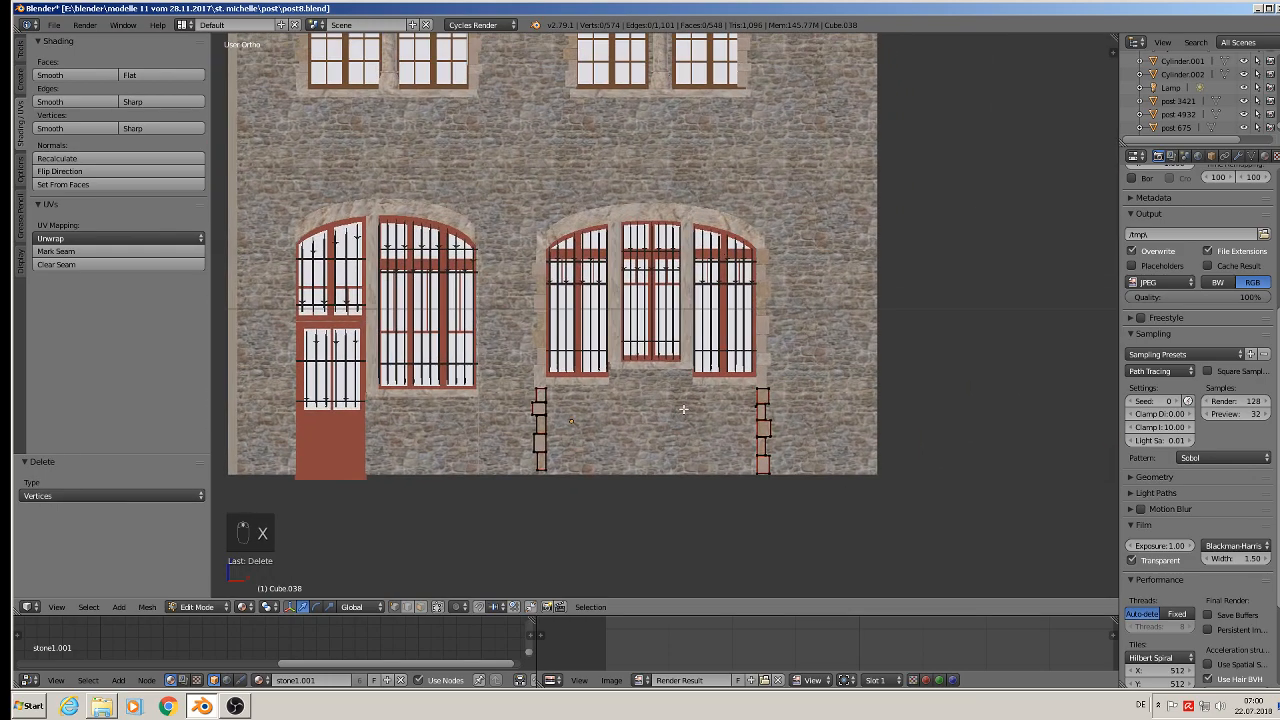
{"action": "key", "text": "Tab"}
Duplicate the side stones of the right first-floor window, moving the copy 0.430 along X to the building's corner and up towards the roof.
{"action": "scroll", "coordinate": [643, 460], "scroll_direction": "down", "scroll_amount": 1}
{"action": "middle_click_drag", "start_coordinate": [687, 410], "coordinate": [595, 490], "text": "shift"}
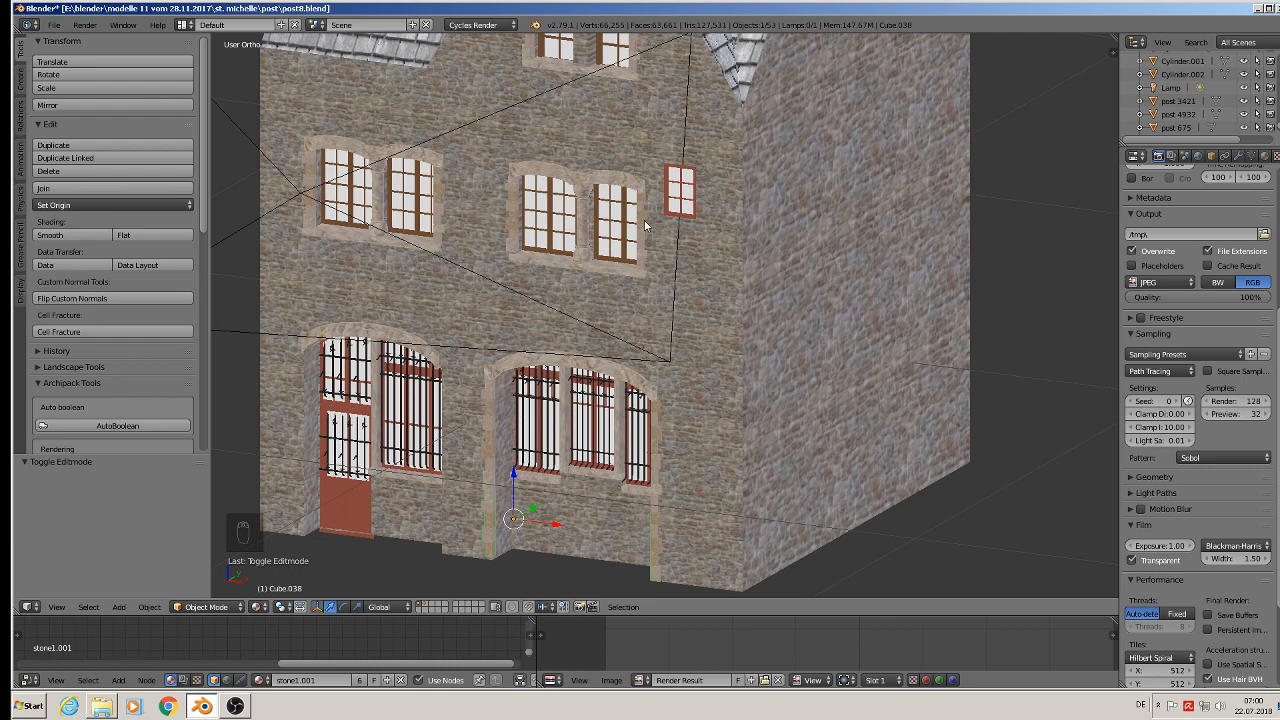
{"action": "right_click", "coordinate": [511, 207]}
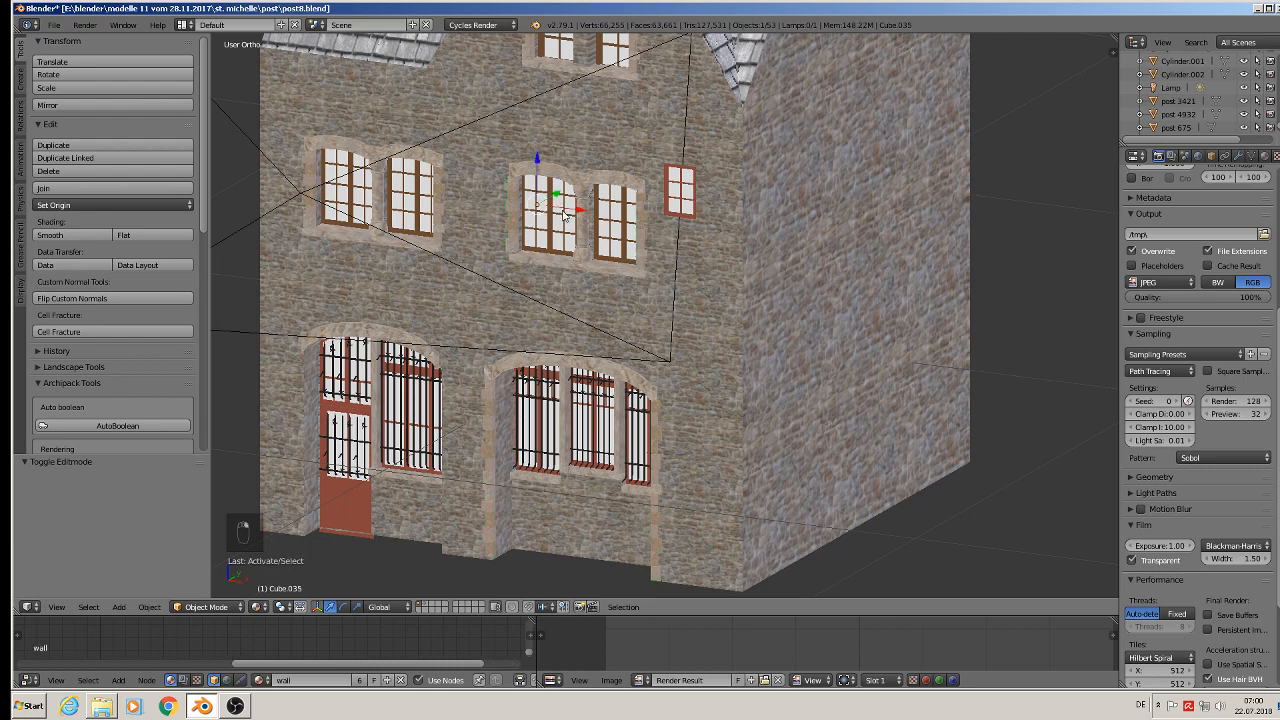
{"action": "key", "text": "shift+d"}
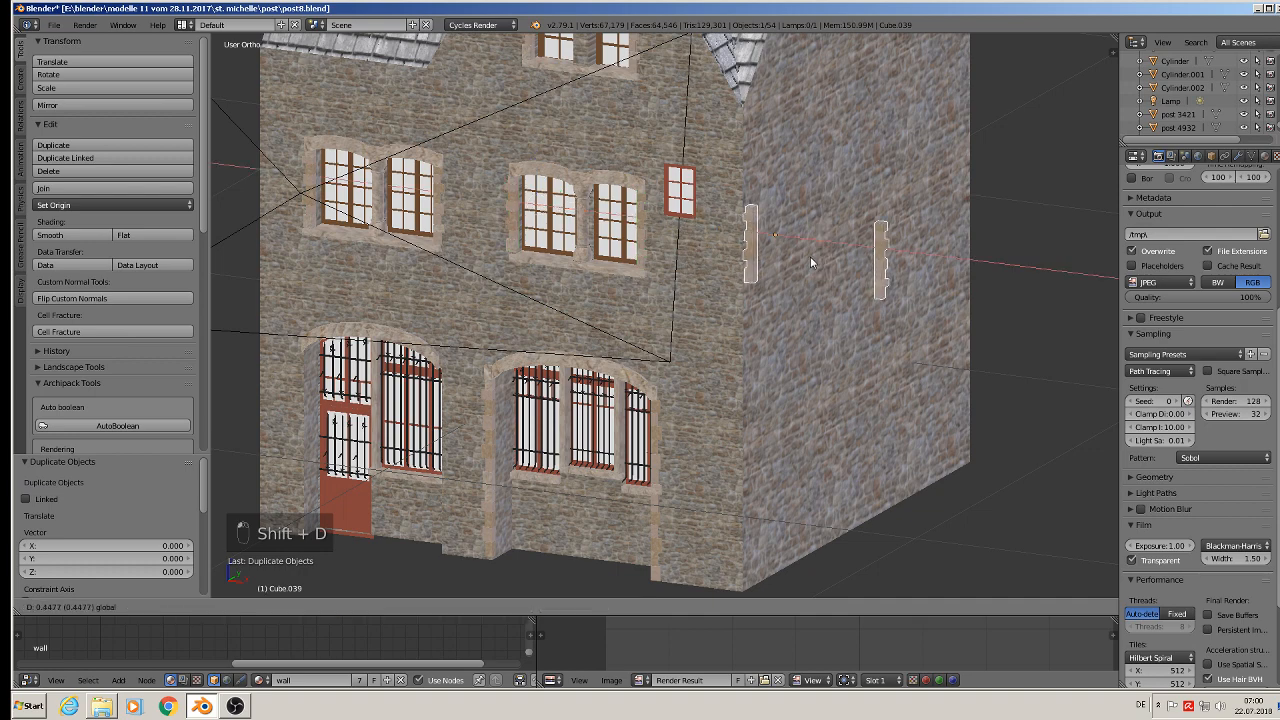
{"action": "left_click_drag", "start_coordinate": [811, 257], "coordinate": [800, 252]}
{"action": "left_click_drag", "start_coordinate": [761, 204], "coordinate": [770, 144]}
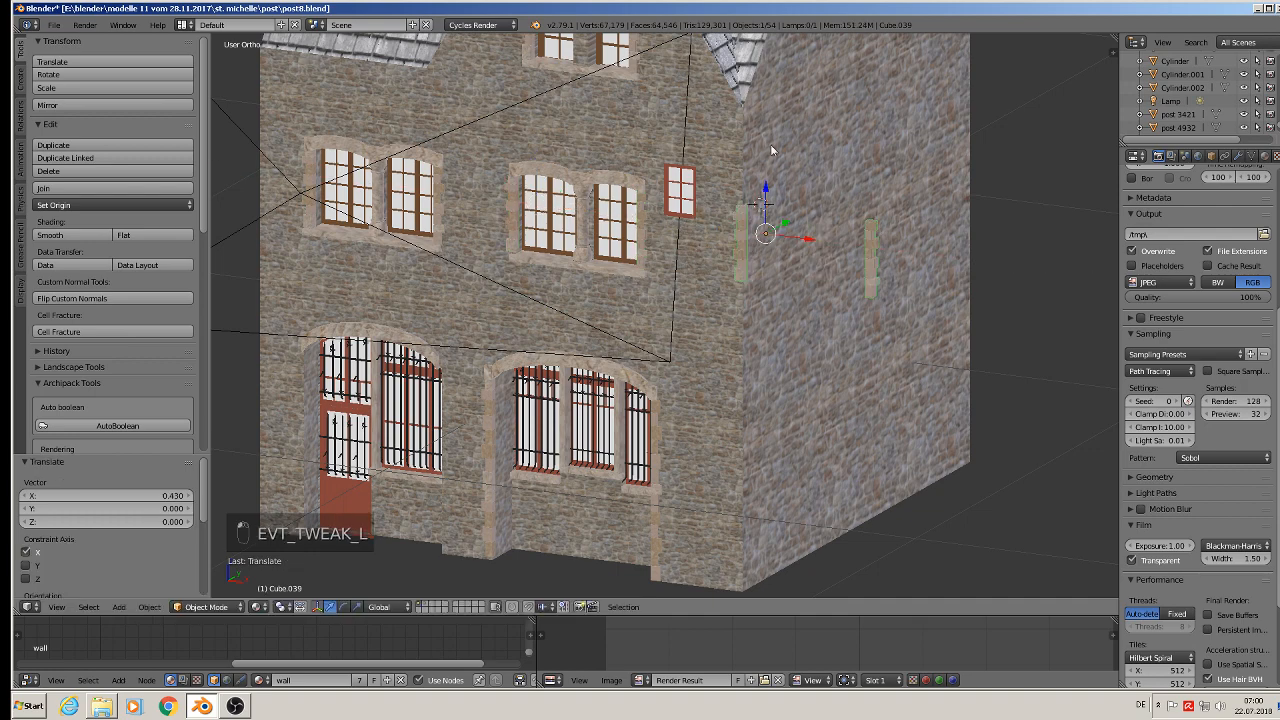
{"action": "left_click_drag", "start_coordinate": [770, 195], "coordinate": [842, 138]}
Delete the outer of the two stone strips in the copy, keeping only the one at the building's corner.
{"action": "key", "text": "Tab"}
{"action": "key", "text": "a"}
{"action": "key", "text": "a"}
{"action": "middle_click_drag", "start_coordinate": [842, 138], "coordinate": [945, 216]}
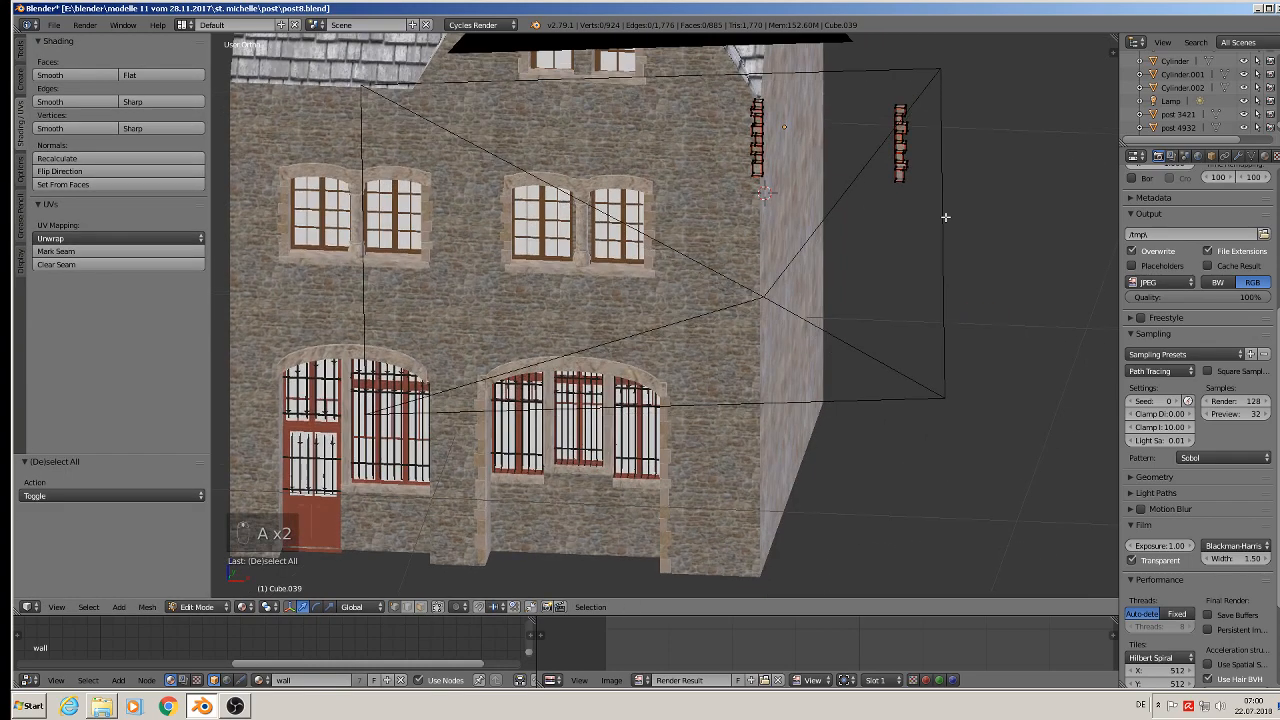
{"action": "key", "text": "b"}
{"action": "left_click_drag", "start_coordinate": [937, 209], "coordinate": [869, 89]}
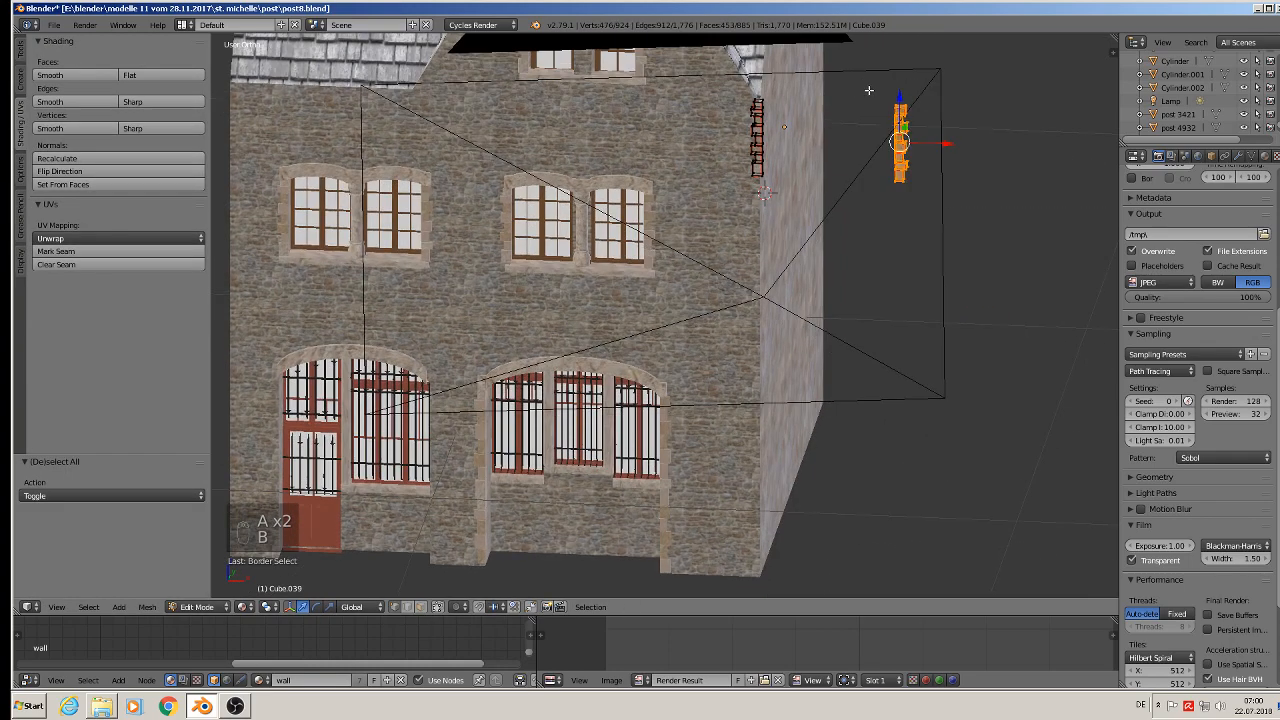
{"action": "key", "text": "y"}
{"action": "key", "text": "x"}
{"action": "left_click", "coordinate": [869, 89]}
{"action": "middle_click_drag", "start_coordinate": [869, 89], "coordinate": [765, 176]}
{"action": "key", "text": "Tab"}
Scale the remaining stone strip by 1.437 and move it along X to line up with the front wall's corner edge.
{"action": "scroll", "coordinate": [790, 176], "scroll_direction": "up", "scroll_amount": 3}
{"action": "key", "text": "s"}
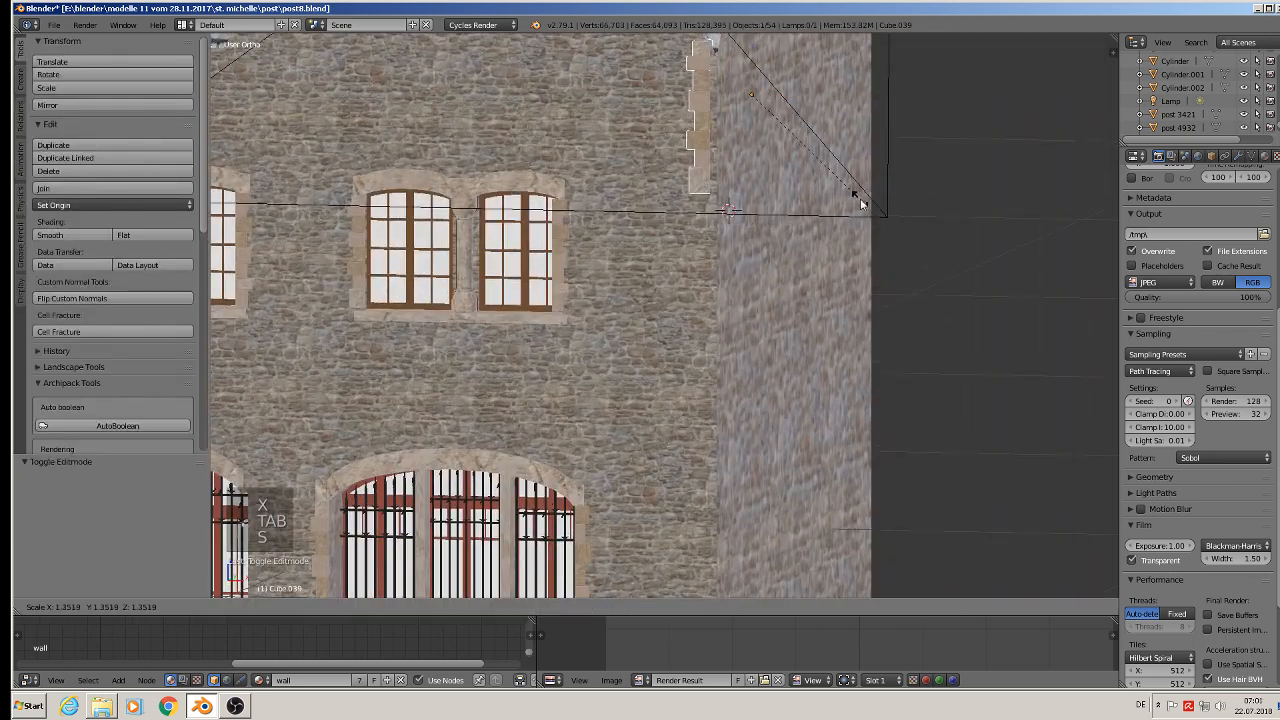
{"action": "left_click", "coordinate": [876, 193]}
{"action": "key", "text": "g"}
{"action": "key", "text": "x"}
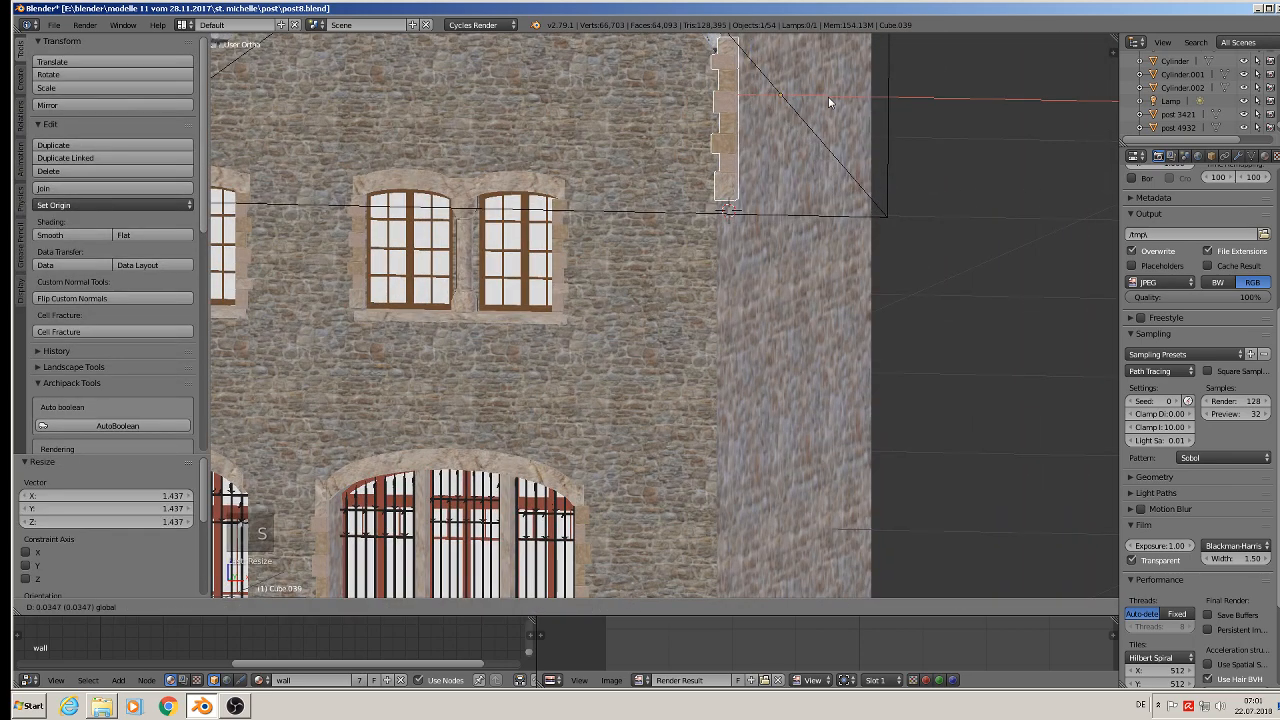
{"action": "left_click", "coordinate": [795, 135]}
{"action": "middle_click_drag", "start_coordinate": [787, 151], "coordinate": [790, 122]}
{"action": "mouse_move", "coordinate": [788, 116]}
{"action": "left_mouse_down"}
{"action": "mouse_move", "coordinate": [762, 68]}
{"action": "mouse_move", "coordinate": [790, 106]}
{"action": "left_mouse_up"}
Duplicate the corner stone strip twice along Z, stacking the copies directly beneath the original.
{"action": "middle_click_drag", "start_coordinate": [790, 106], "coordinate": [759, 162]}
{"action": "key", "text": "shift+d"}
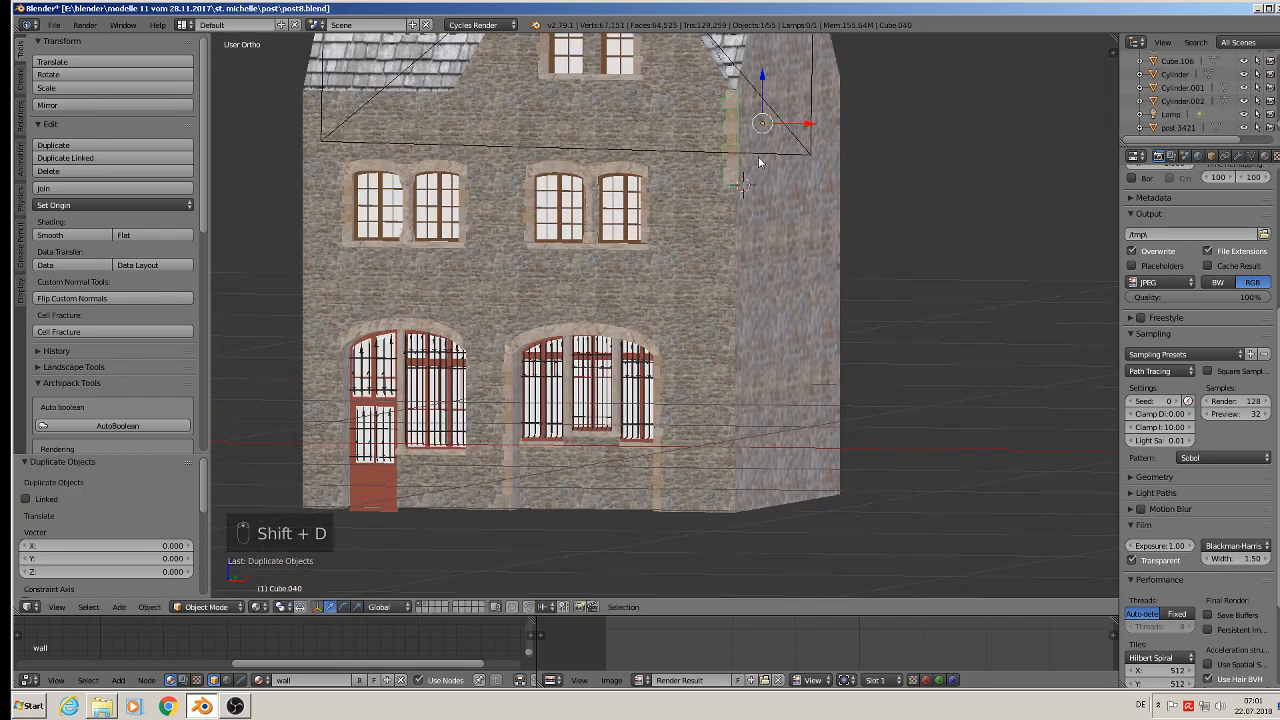
{"action": "key", "text": "z"}
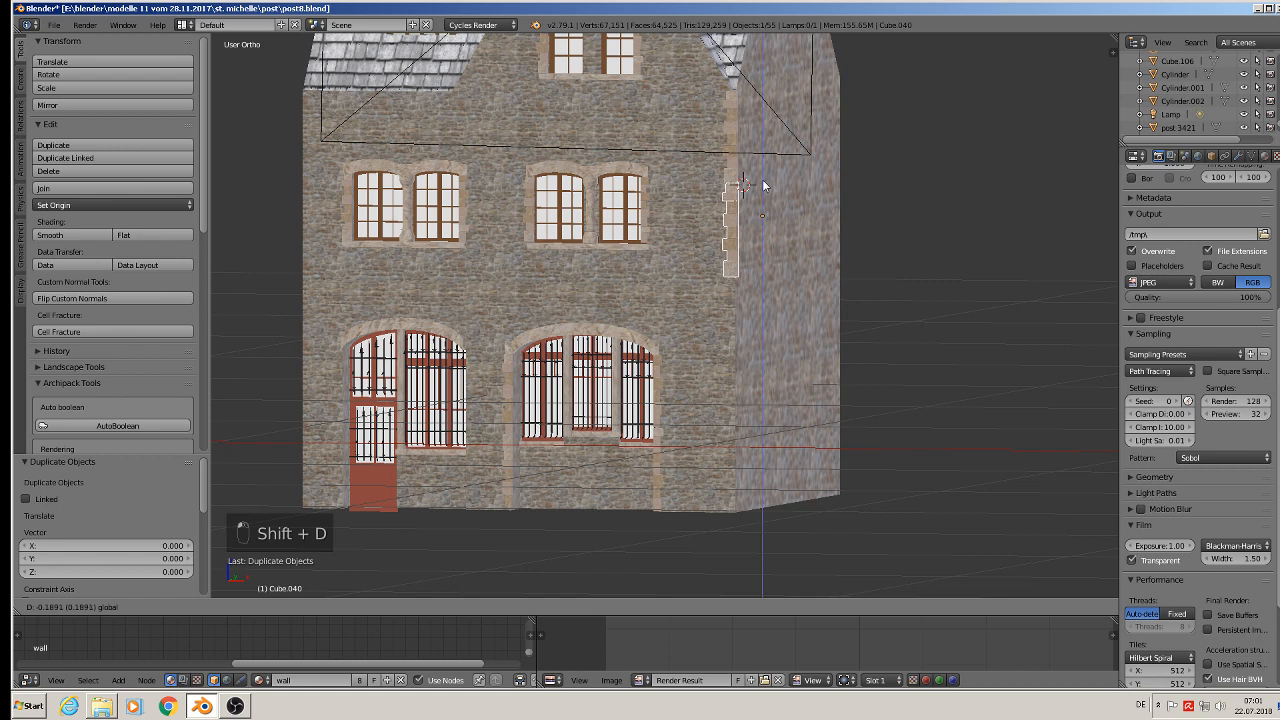
{"action": "left_click", "coordinate": [763, 185]}
{"action": "key", "text": "shift+d"}
{"action": "key", "text": "z"}
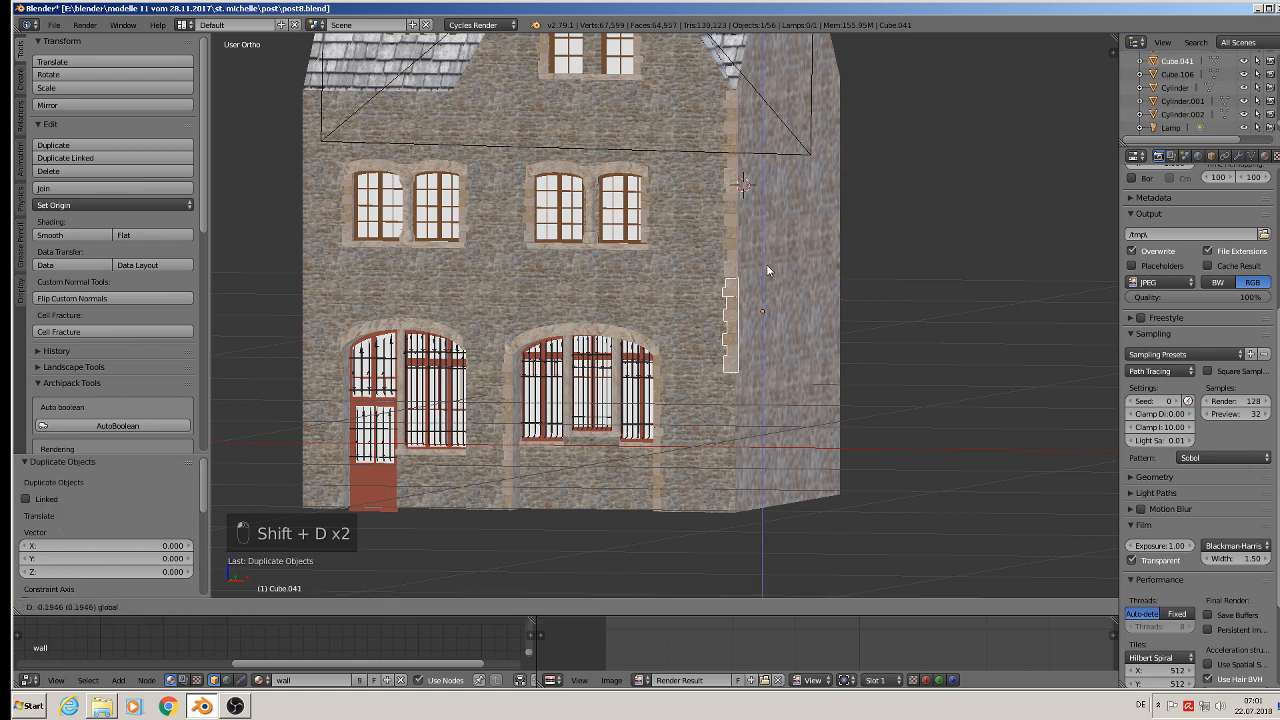
{"action": "left_click", "coordinate": [767, 266]}
{"action": "left_click_drag", "start_coordinate": [766, 264], "coordinate": [760, 256]}
Add two more copies of the corner strip beneath the stack, moved down 0.192 and 0.189 along Z.
{"action": "key", "text": "shift+d"}
{"action": "key", "text": "z"}
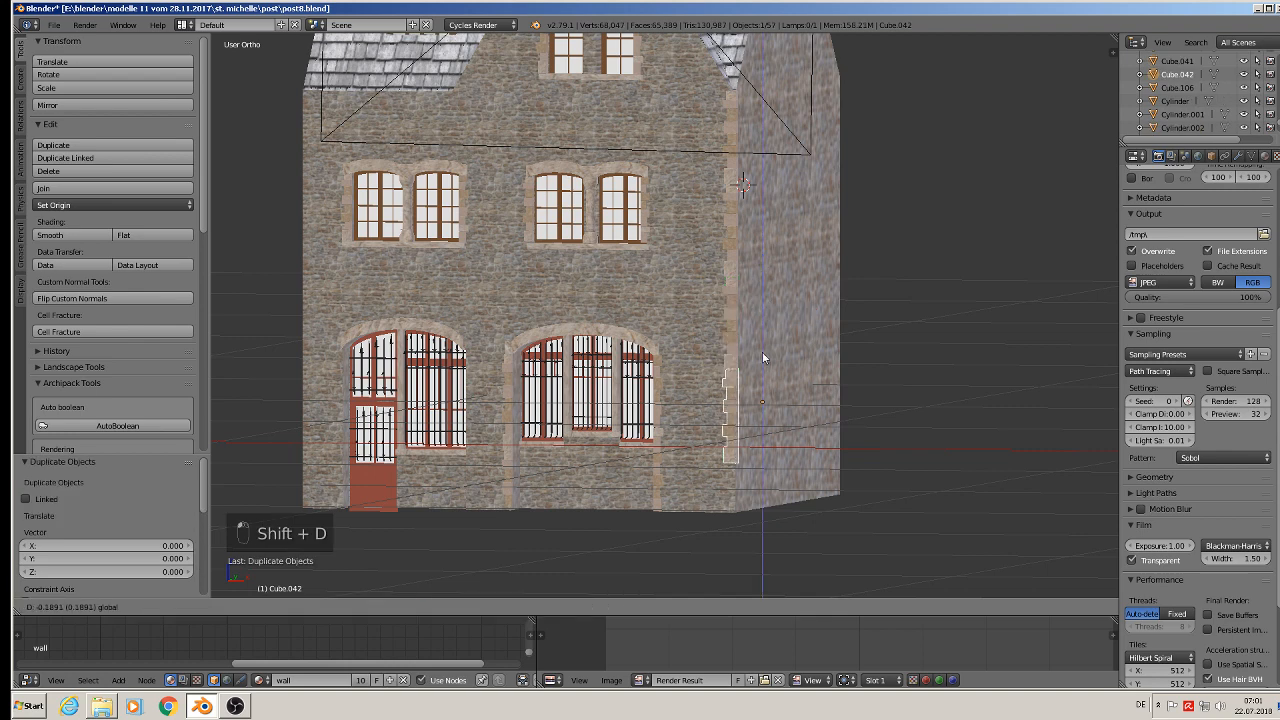
{"action": "left_click", "coordinate": [755, 358]}
{"action": "key", "text": "shift+d"}
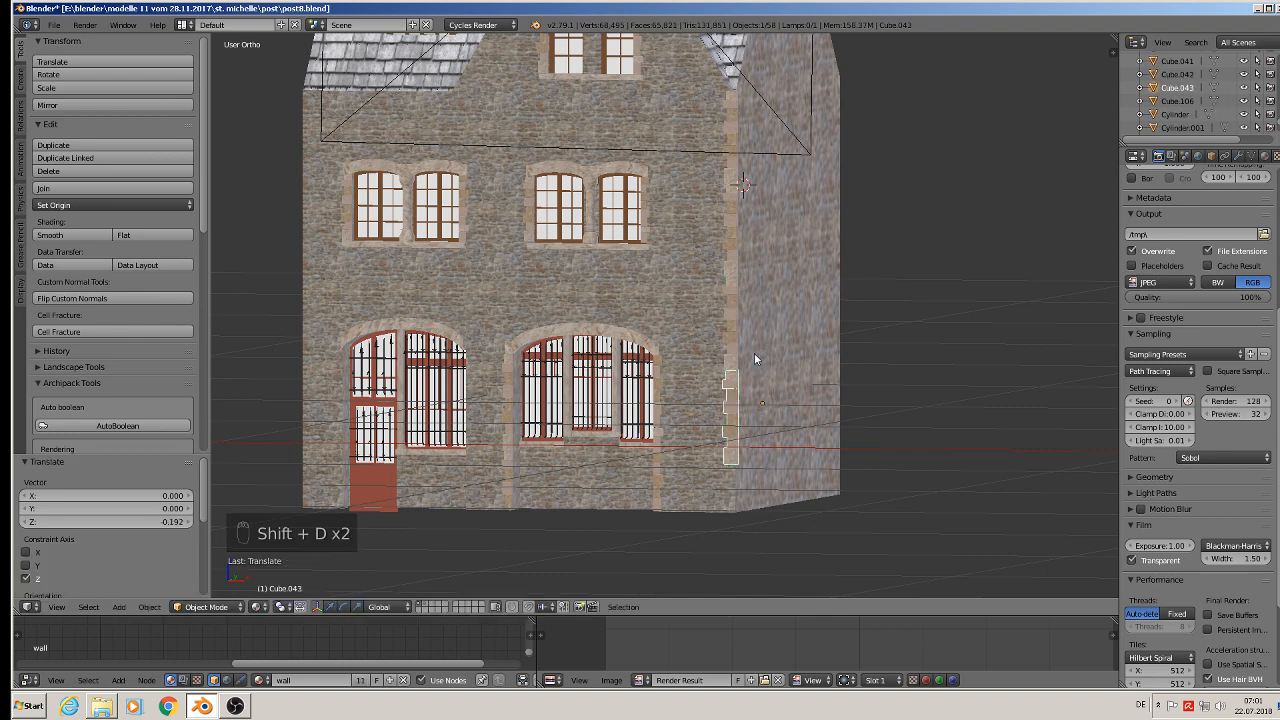
{"action": "key", "text": "z"}
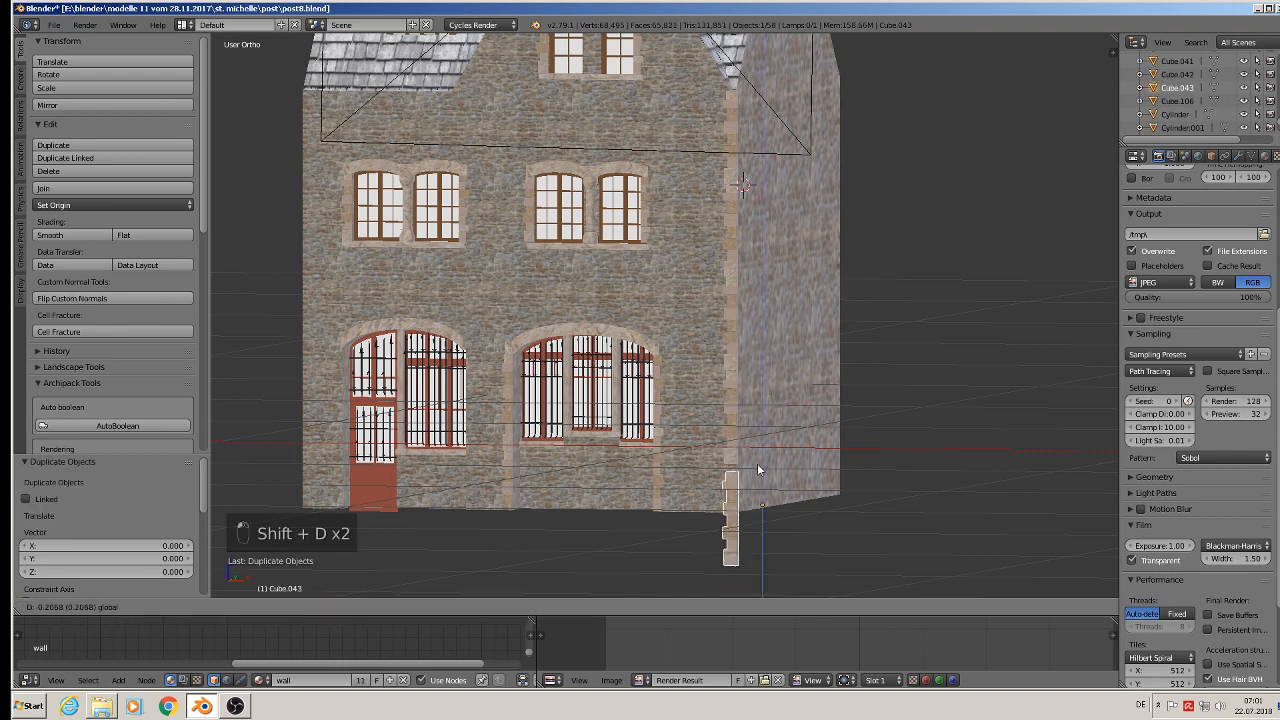
{"action": "left_click", "coordinate": [757, 458]}
Delete the three lowest stones of the corner strip, which lie entirely below the wall's base.
{"action": "middle_click_drag", "start_coordinate": [836, 532], "coordinate": [811, 464], "text": "shift"}
{"action": "scroll", "coordinate": [805, 420], "scroll_direction": "up", "scroll_amount": 3}
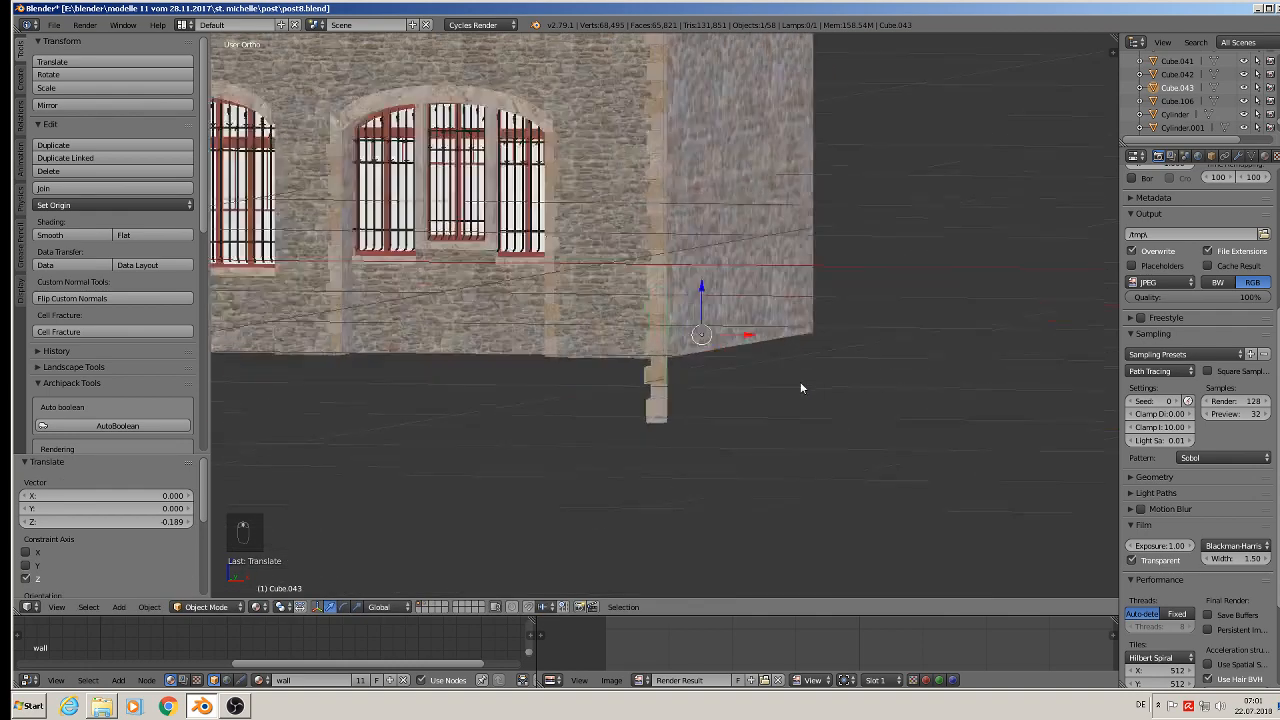
{"action": "key", "text": "Tab"}
{"action": "scroll", "coordinate": [710, 390], "scroll_direction": "up", "scroll_amount": 2}
{"action": "key", "text": "a"}
{"action": "key", "text": "a"}
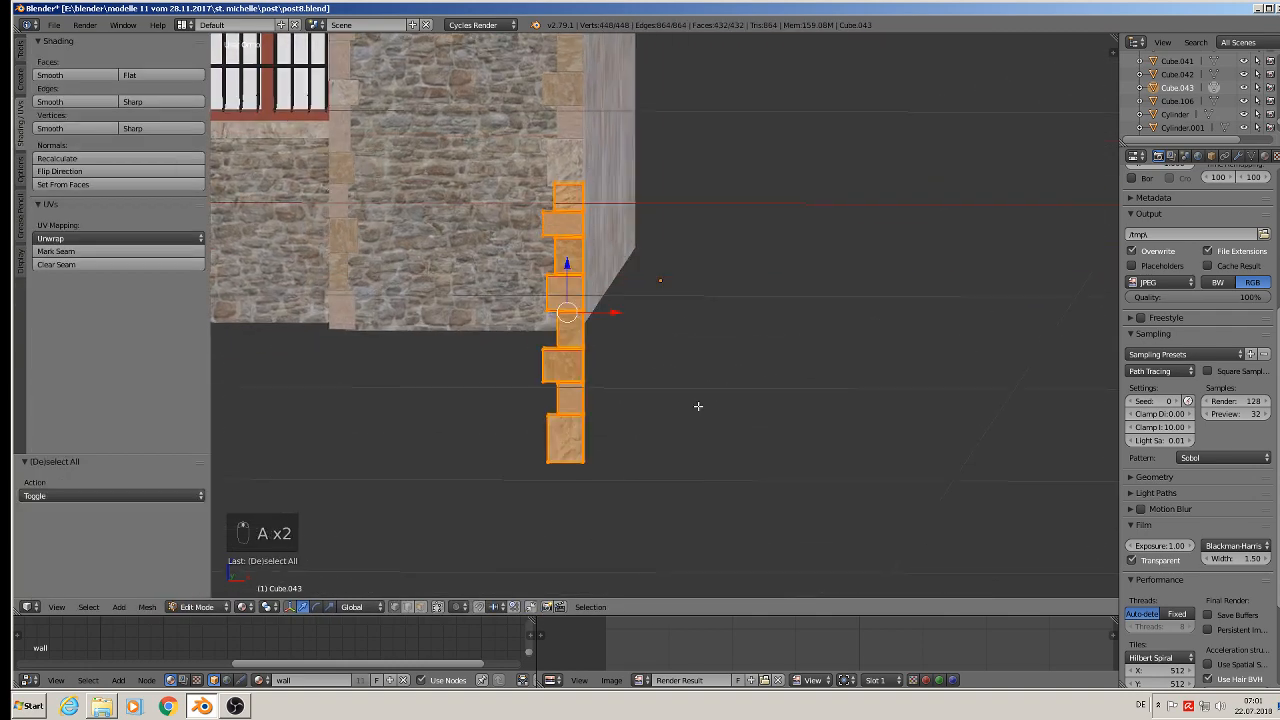
{"action": "key", "text": "a"}
{"action": "key", "text": "b"}
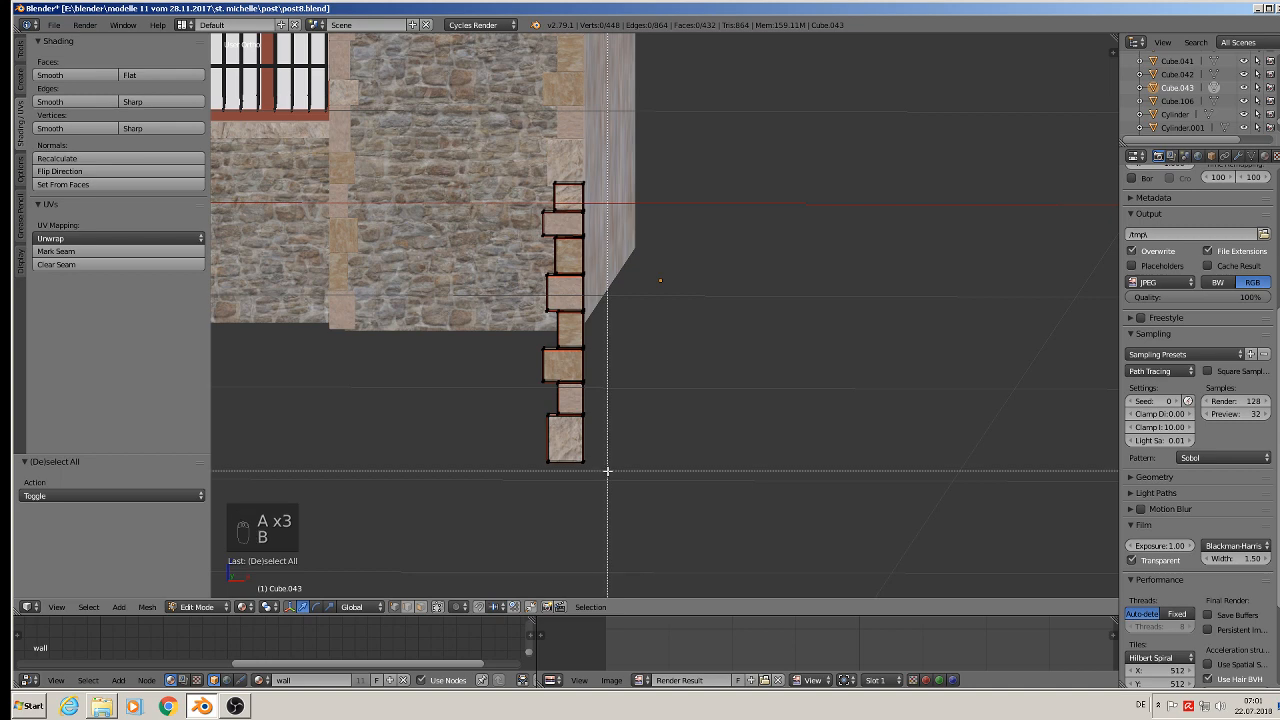
{"action": "left_click_drag", "start_coordinate": [606, 466], "coordinate": [500, 340]}
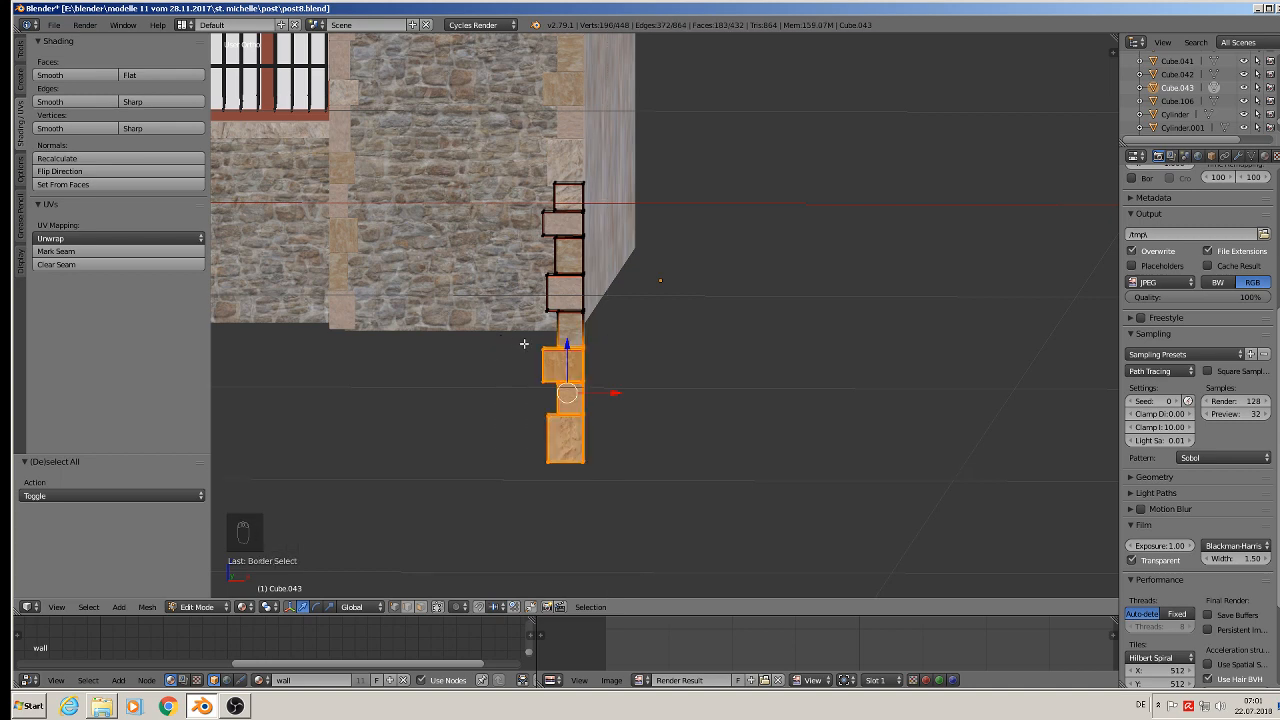
{"action": "scroll", "coordinate": [524, 343], "scroll_direction": "up", "scroll_amount": 8}
{"action": "mouse_move", "coordinate": [819, 363]}
{"action": "middle_mouse_down"}
{"action": "mouse_move", "coordinate": [829, 344]}
{"action": "mouse_move", "coordinate": [824, 355]}
{"action": "mouse_move", "coordinate": [756, 349]}
{"action": "middle_mouse_up"}
{"action": "key", "text": "c"}
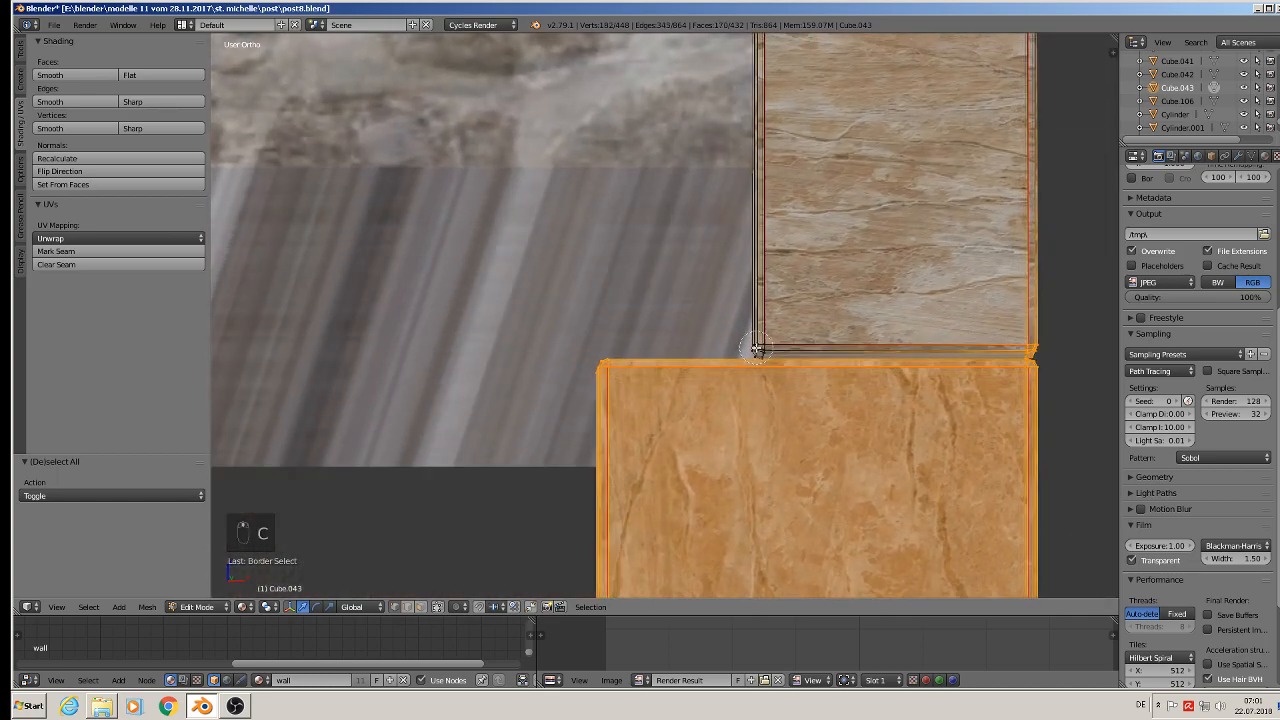
{"action": "middle_click", "coordinate": [1036, 345]}
{"action": "right_click", "coordinate": [1034, 345]}
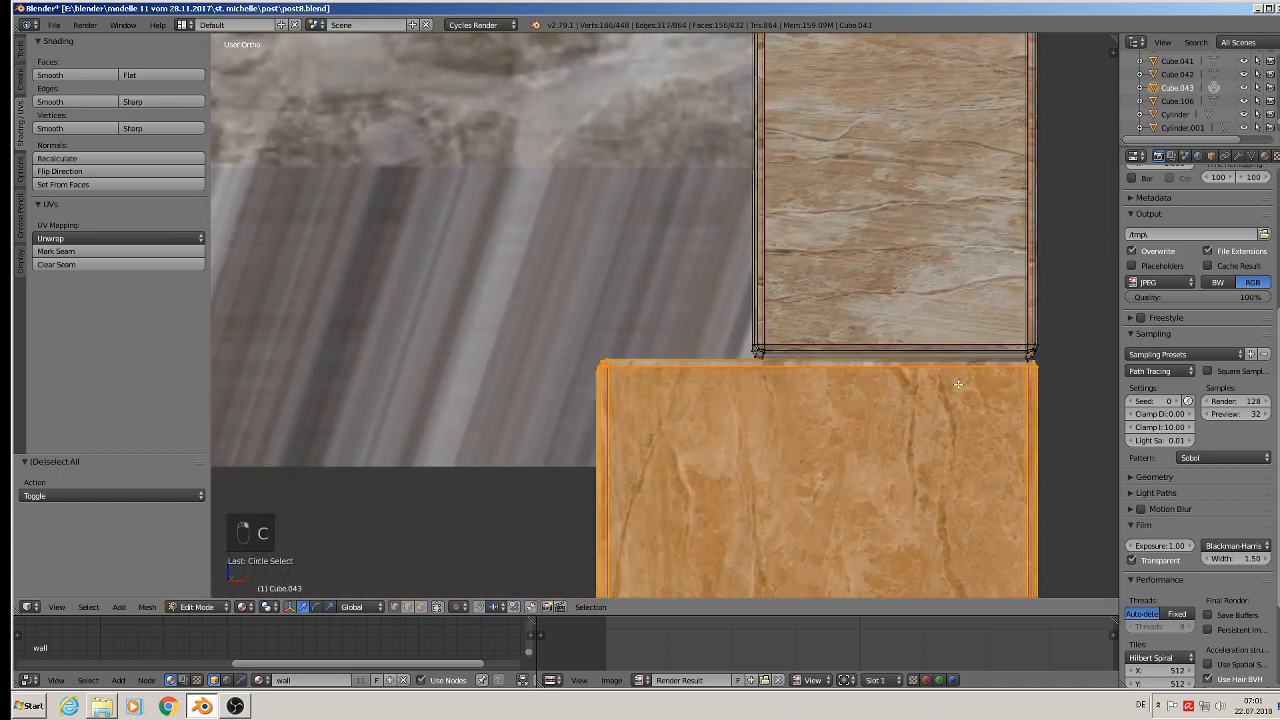
{"action": "middle_click_drag", "start_coordinate": [957, 386], "coordinate": [937, 408]}
{"action": "right_click", "coordinate": [1015, 378], "text": "shift"}
{"action": "right_click", "coordinate": [1017, 370], "text": "shift"}
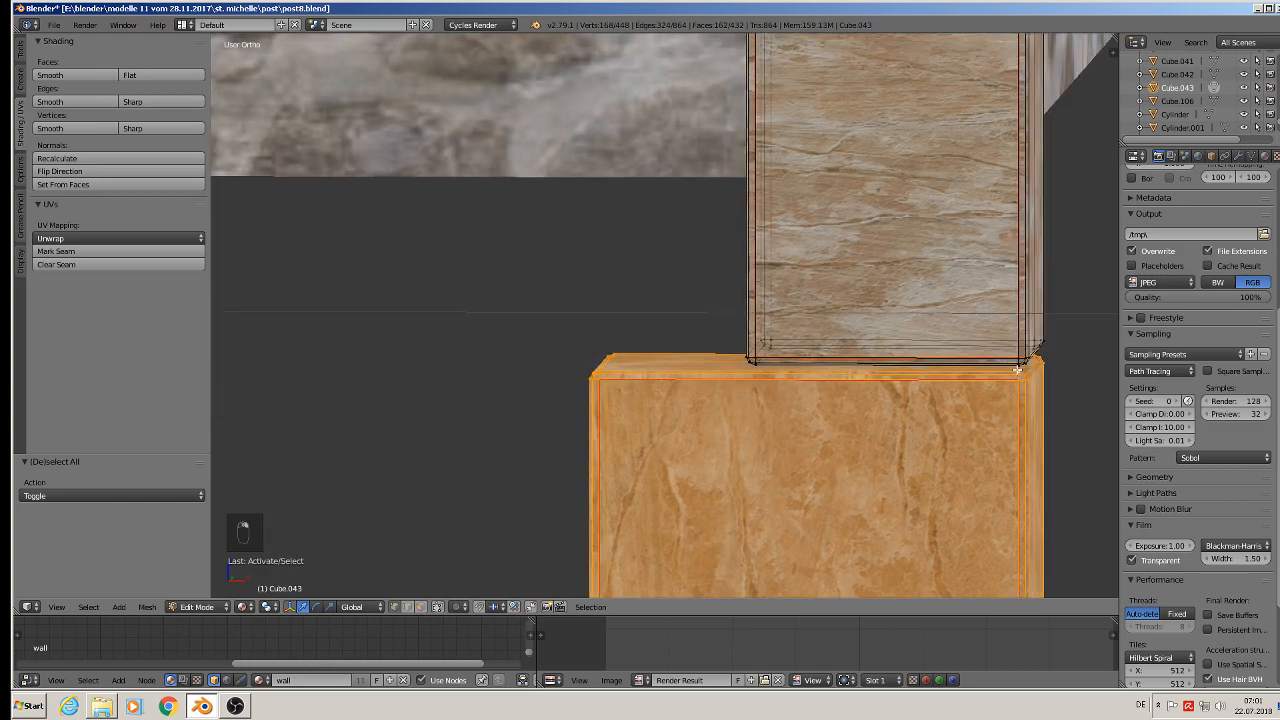
{"action": "key", "text": "x"}
{"action": "left_click", "coordinate": [975, 378]}
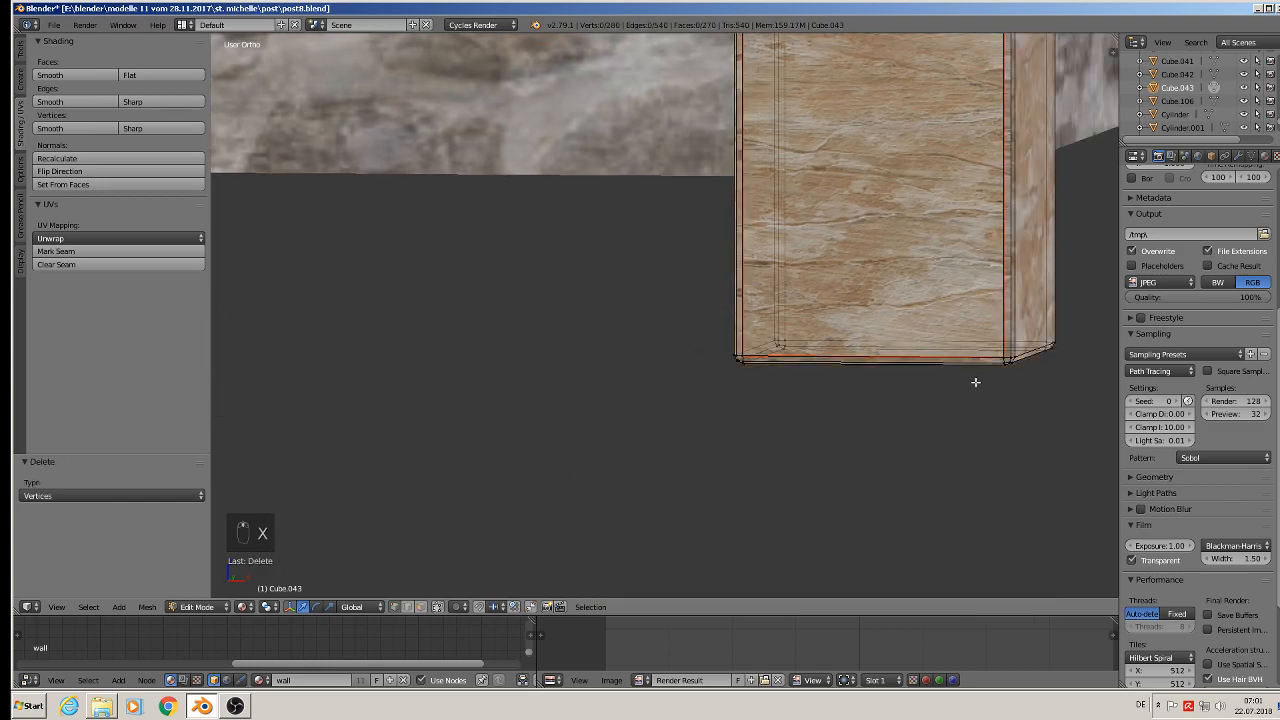
Shorten the corner strip's last remaining stone so that its lower end lines up with the wall's base.
{"action": "scroll", "coordinate": [974, 380], "scroll_direction": "down", "scroll_amount": 5}
{"action": "middle_click_drag", "start_coordinate": [951, 399], "coordinate": [981, 404]}
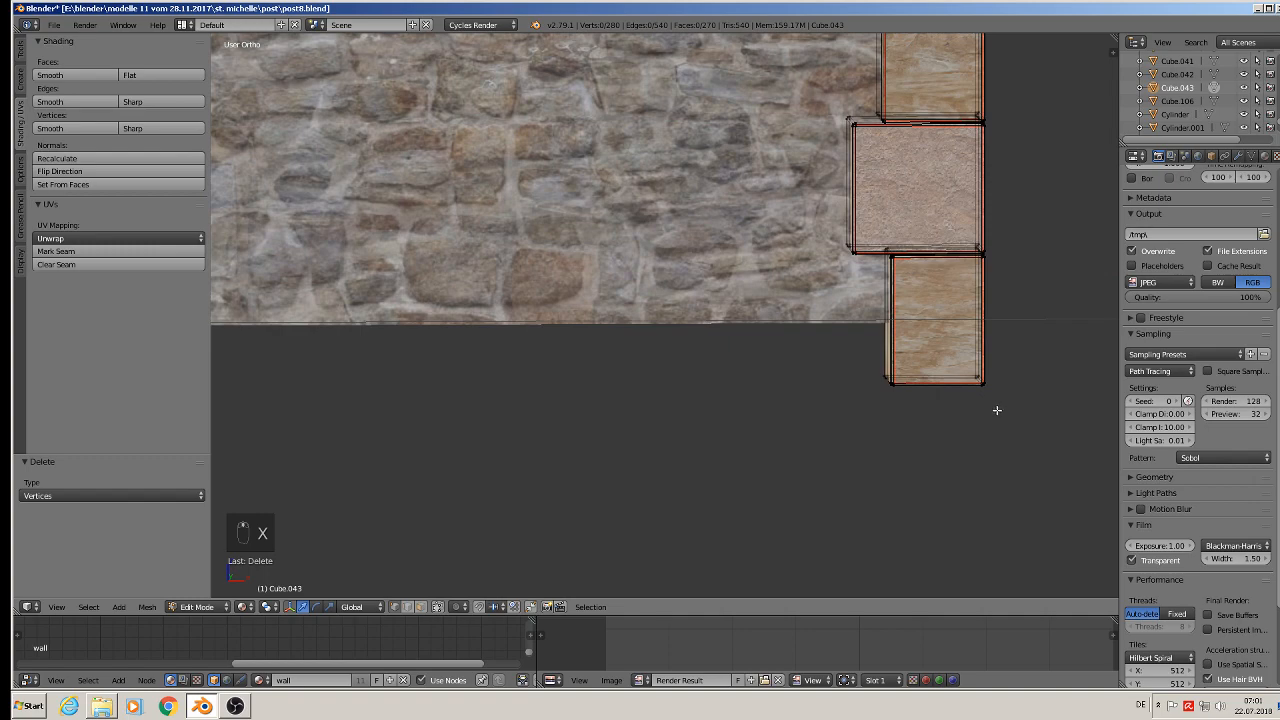
{"action": "key", "text": "b"}
{"action": "left_click_drag", "start_coordinate": [991, 403], "coordinate": [934, 273]}
{"action": "key", "text": "Tab"}
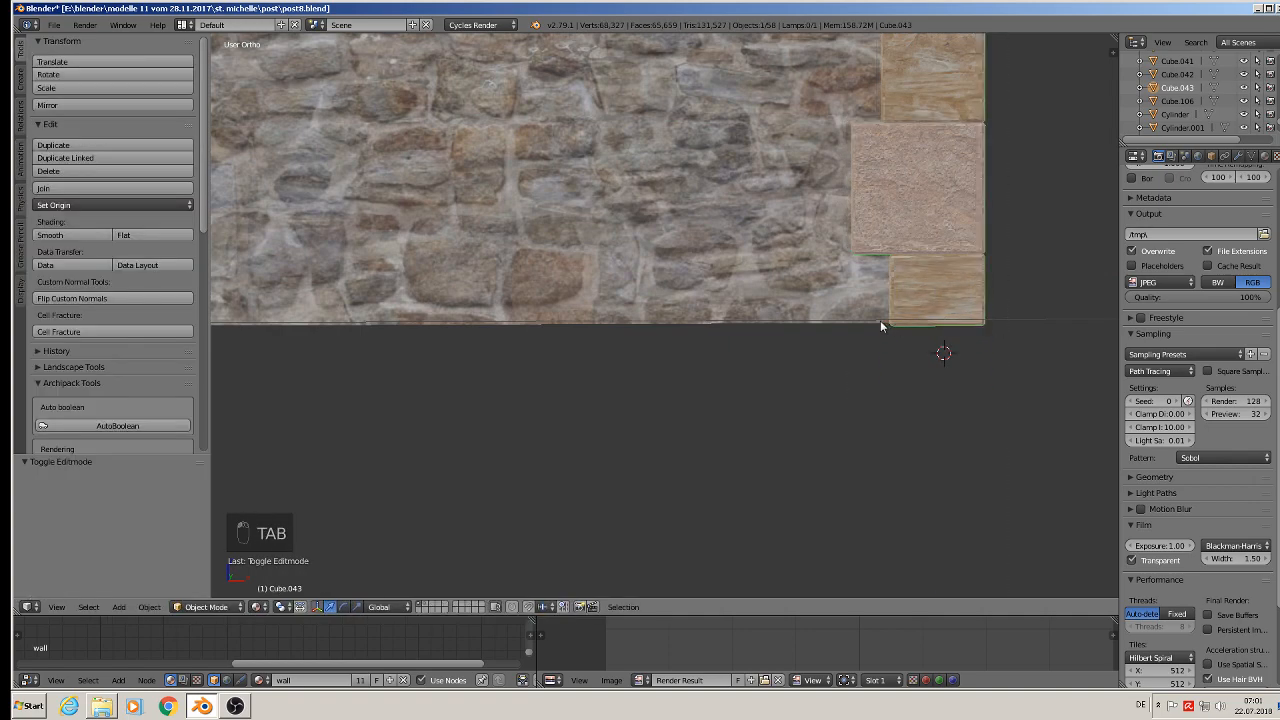
Move the frames and bars of the large ground-floor window by -0.043 along Y.
{"action": "scroll", "coordinate": [880, 325], "scroll_direction": "down", "scroll_amount": 5}
{"action": "middle_click_drag", "start_coordinate": [752, 274], "coordinate": [688, 451], "text": "shift"}
{"action": "scroll", "coordinate": [772, 431], "scroll_direction": "down", "scroll_amount": 2}
{"action": "scroll", "coordinate": [688, 451], "scroll_direction": "up", "scroll_amount": 5}
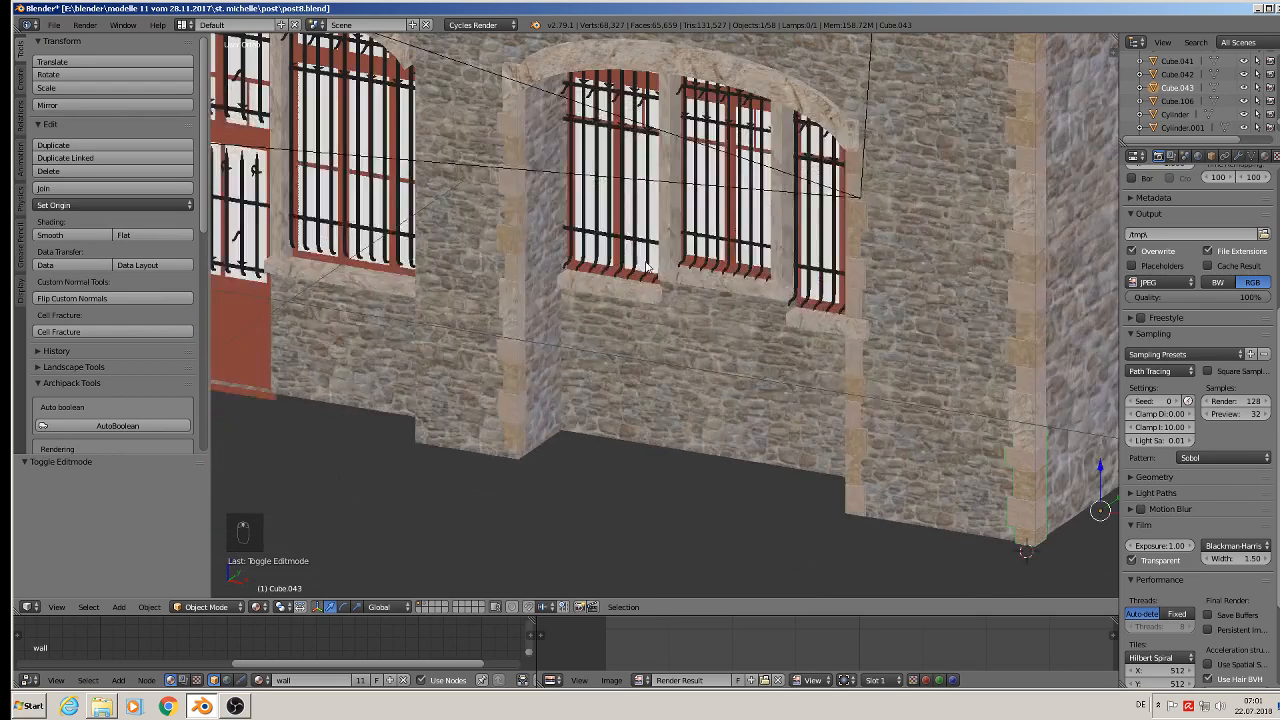
{"action": "right_click", "coordinate": [627, 104]}
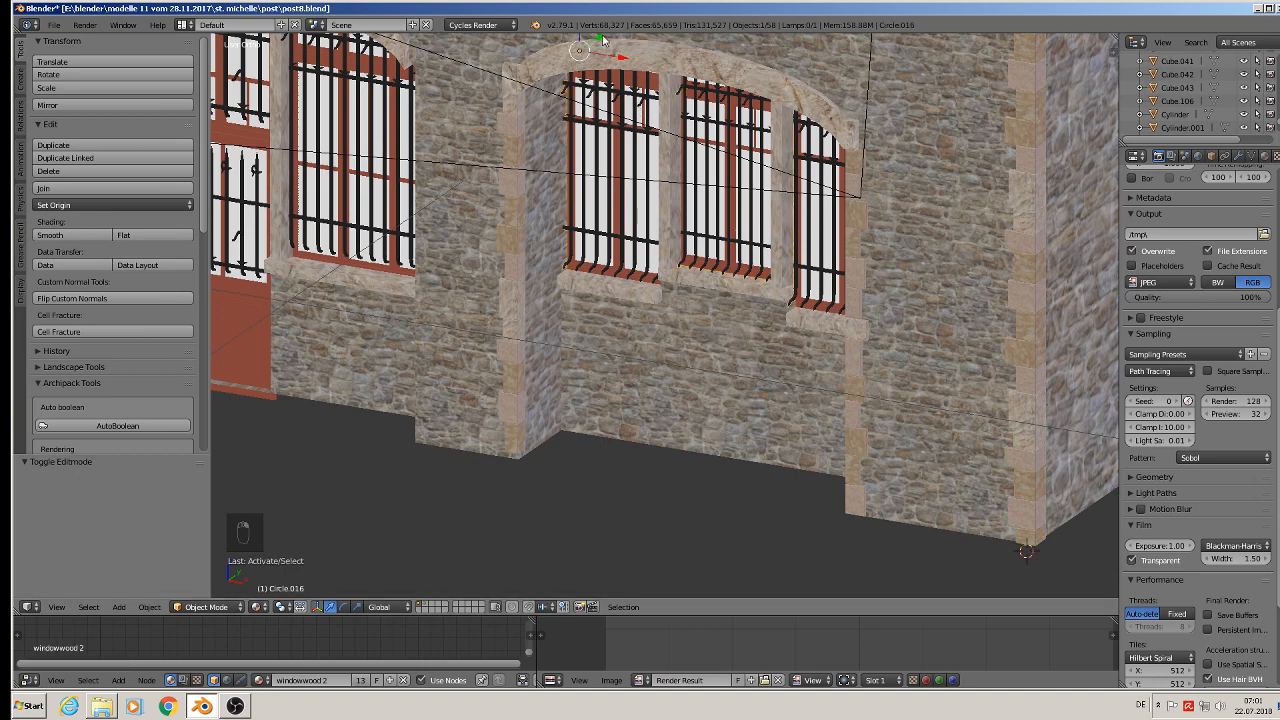
{"action": "left_click_drag", "start_coordinate": [626, 58], "coordinate": [582, 60]}
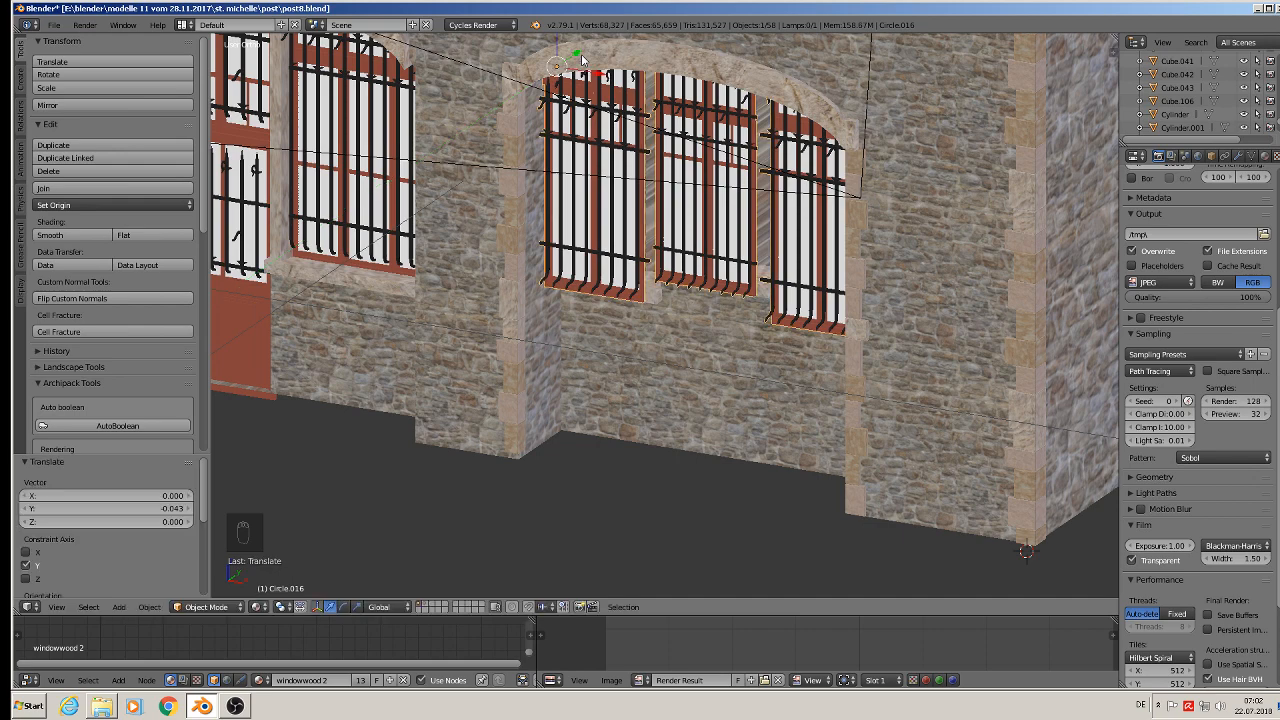
Select the three stone sills of the large ground-floor window and move them outward along Y to meet the shifted frames.
{"action": "right_click", "coordinate": [651, 341]}
{"action": "key", "text": "Tab"}
{"action": "mouse_move", "coordinate": [636, 327]}
{"action": "middle_mouse_down"}
{"action": "mouse_move", "coordinate": [632, 299]}
{"action": "mouse_move", "coordinate": [645, 322]}
{"action": "middle_mouse_up"}
{"action": "key", "text": "Tab"}
{"action": "right_click", "coordinate": [645, 322]}
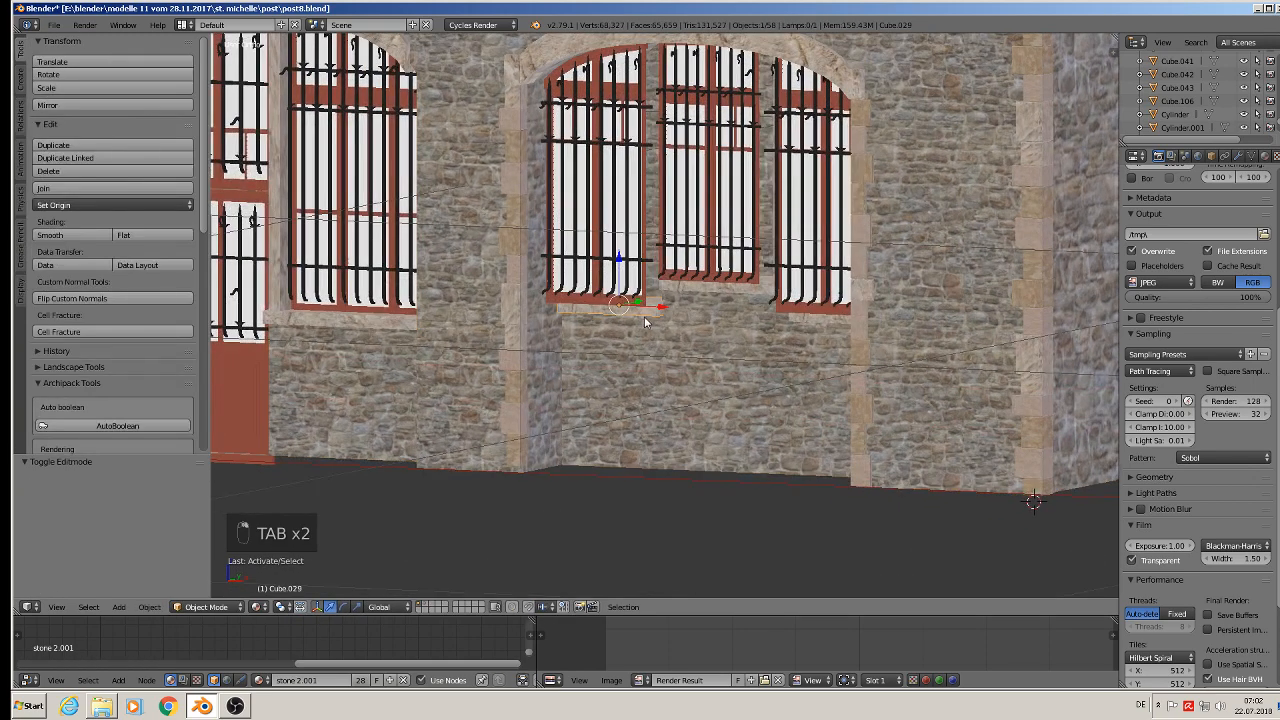
{"action": "right_click", "coordinate": [733, 291], "text": "shift"}
{"action": "right_click", "coordinate": [808, 319], "text": "shift"}
{"action": "middle_click_drag", "start_coordinate": [808, 319], "coordinate": [754, 328]}
{"action": "left_click_drag", "start_coordinate": [766, 291], "coordinate": [744, 322]}
Move the wall faces beneath the large window's sills by about -0.036 along Y.
{"action": "middle_click_drag", "start_coordinate": [744, 322], "coordinate": [689, 392]}
{"action": "right_click", "coordinate": [691, 367]}
{"action": "key", "text": "Tab"}
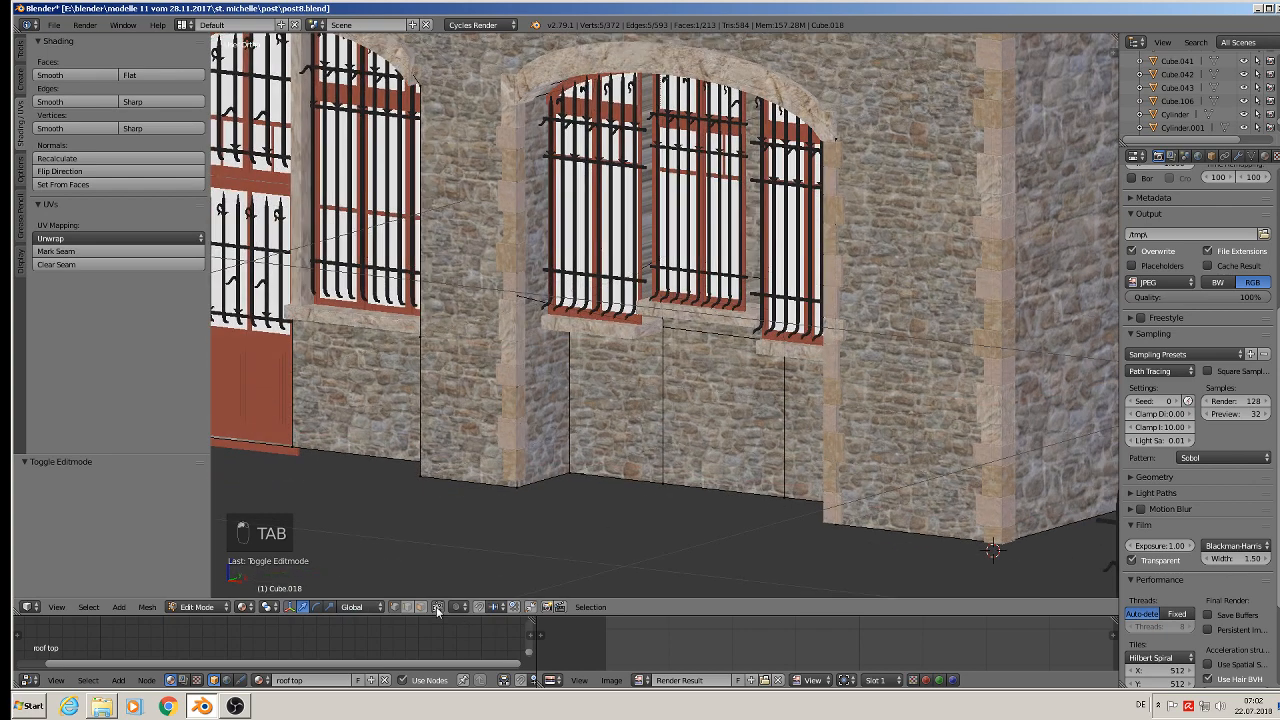
{"action": "right_click", "coordinate": [618, 405]}
{"action": "right_click", "coordinate": [695, 390], "text": "shift"}
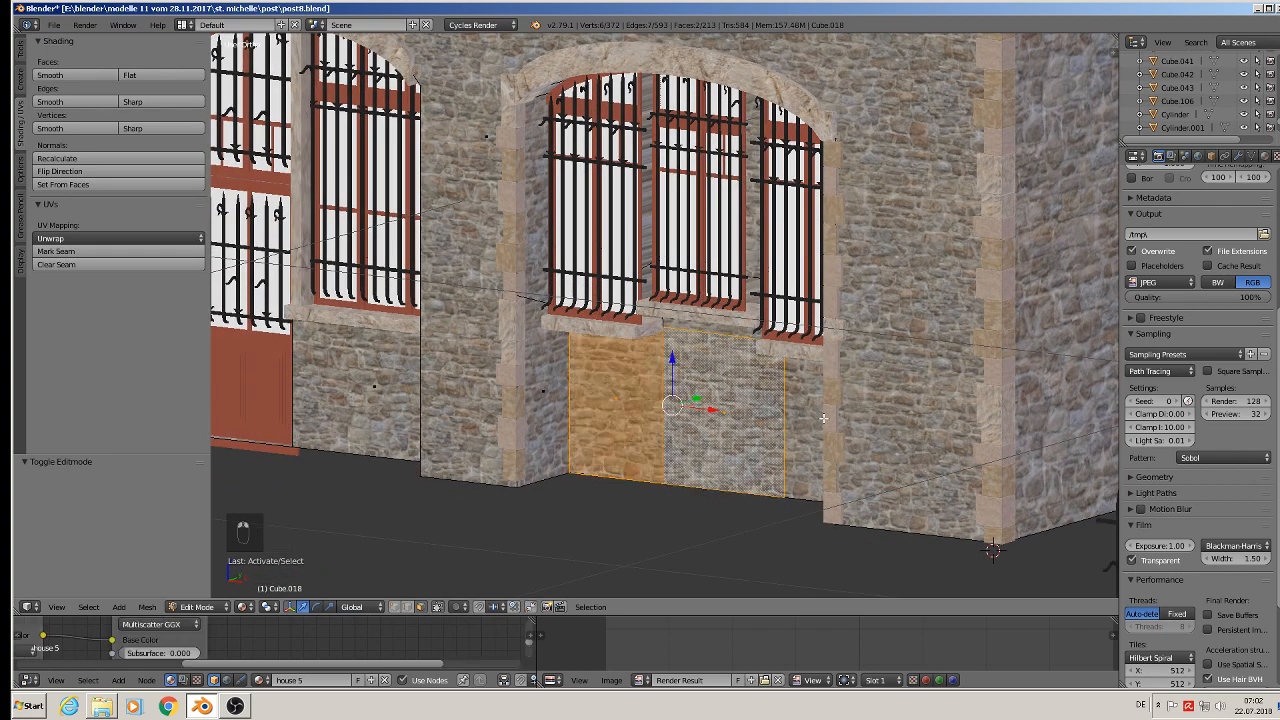
{"action": "right_click", "coordinate": [788, 390], "text": "shift"}
{"action": "right_click", "coordinate": [716, 324], "text": "shift"}
{"action": "middle_click_drag", "start_coordinate": [716, 324], "coordinate": [721, 366]}
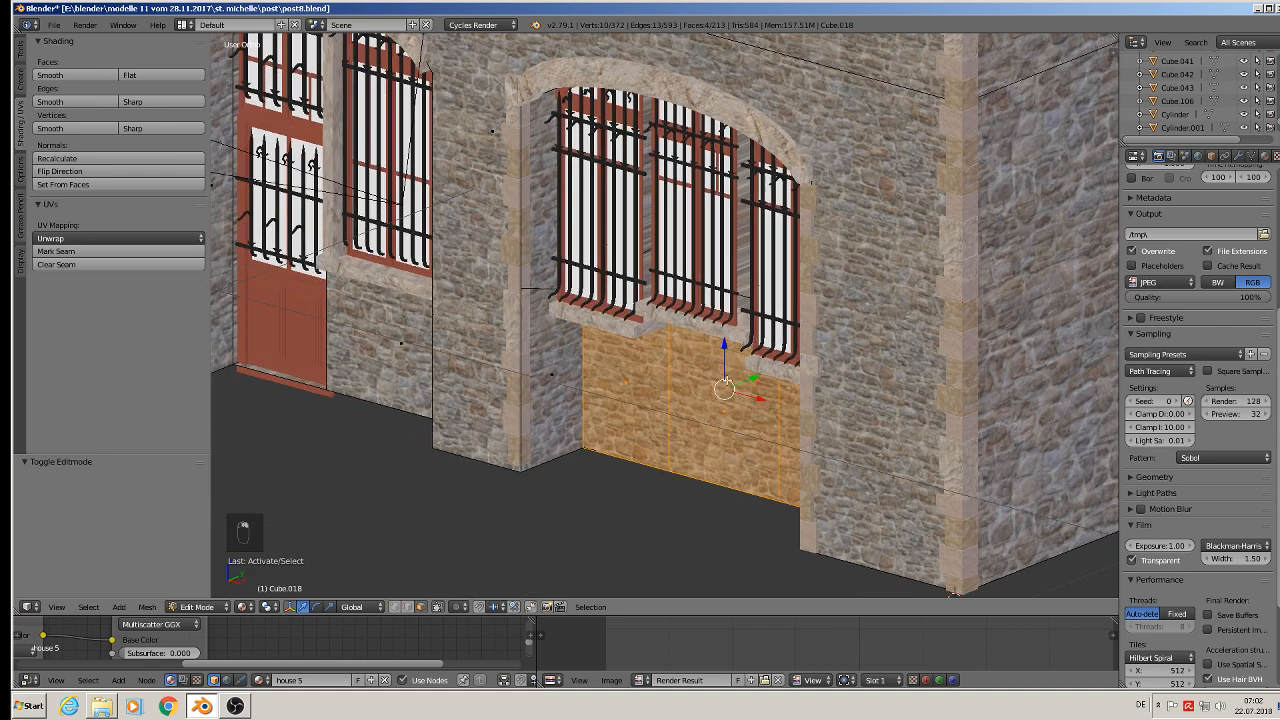
{"action": "key", "text": "g"}
{"action": "key", "text": "y"}
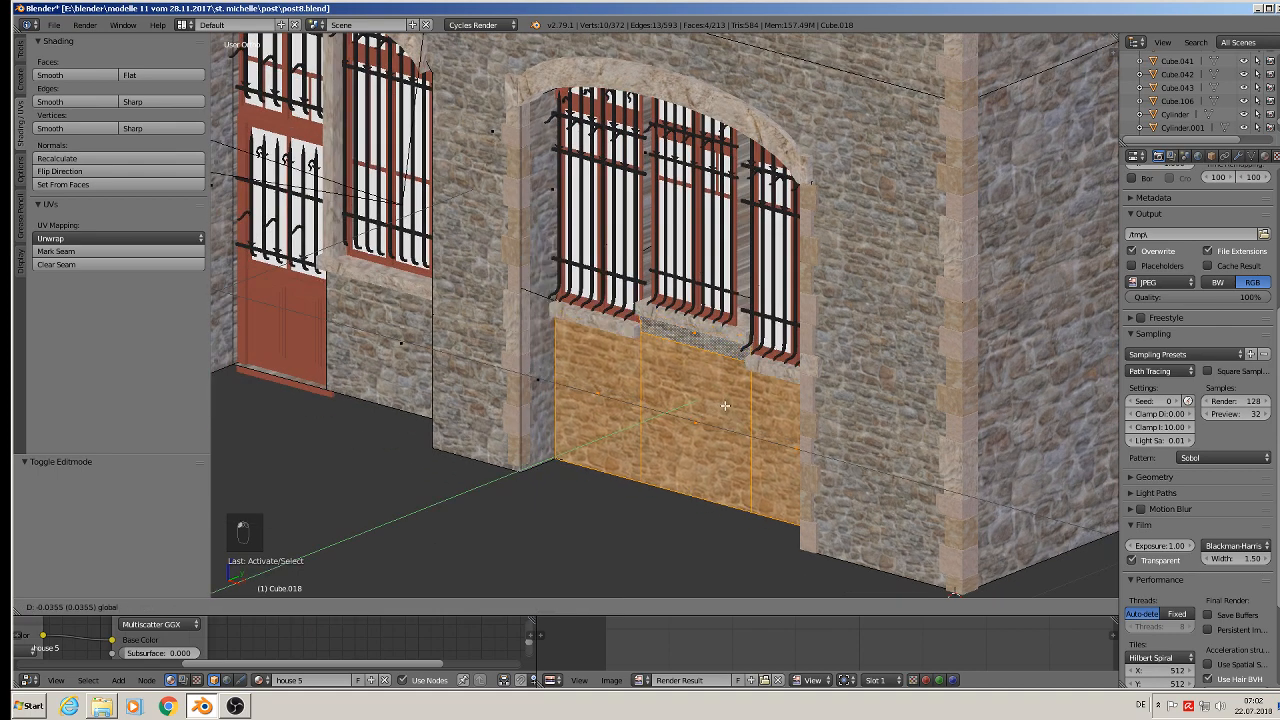
{"action": "left_click", "coordinate": [725, 405]}
{"action": "scroll", "coordinate": [718, 401], "scroll_direction": "down", "scroll_amount": 1}
{"action": "key", "text": "Tab"}
Save the building's file under its existing name.
{"action": "scroll", "coordinate": [695, 385], "scroll_direction": "down", "scroll_amount": 3}
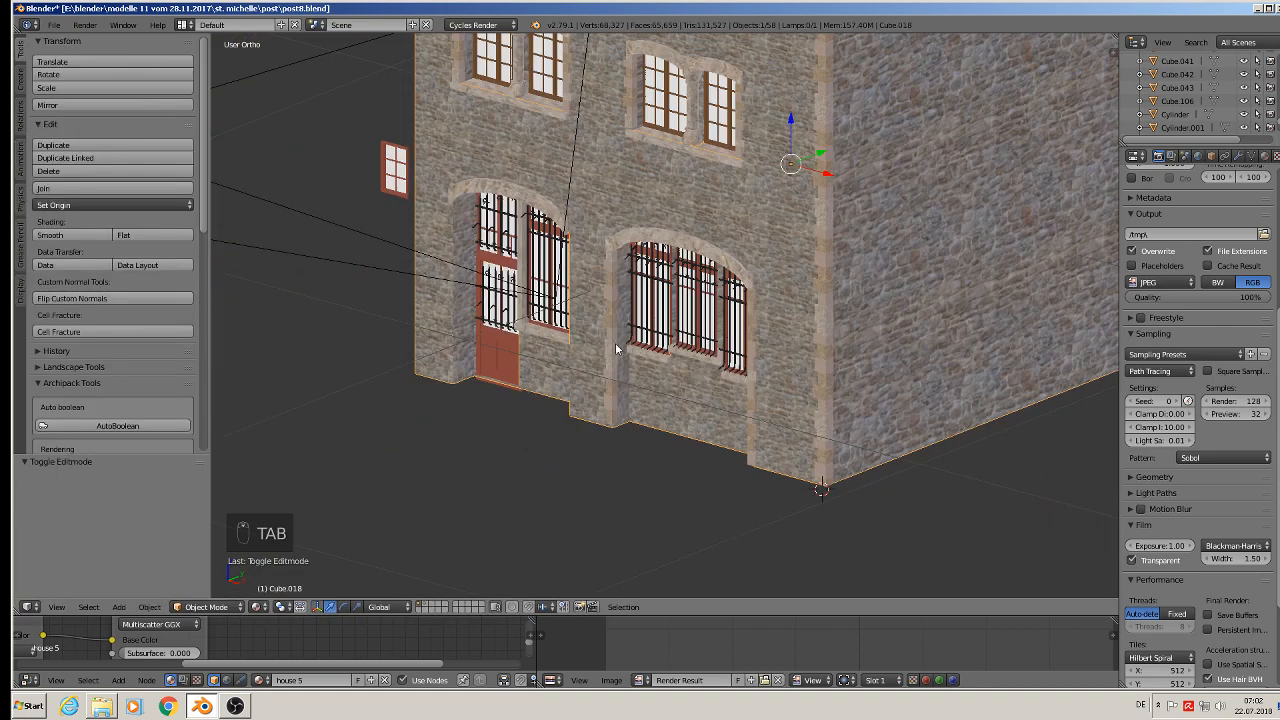
{"action": "middle_click_drag", "start_coordinate": [573, 360], "coordinate": [592, 400], "text": "shift"}
{"action": "scroll", "coordinate": [588, 380], "scroll_direction": "down", "scroll_amount": 3}
{"action": "middle_click_drag", "start_coordinate": [600, 240], "coordinate": [535, 375], "text": "shift"}
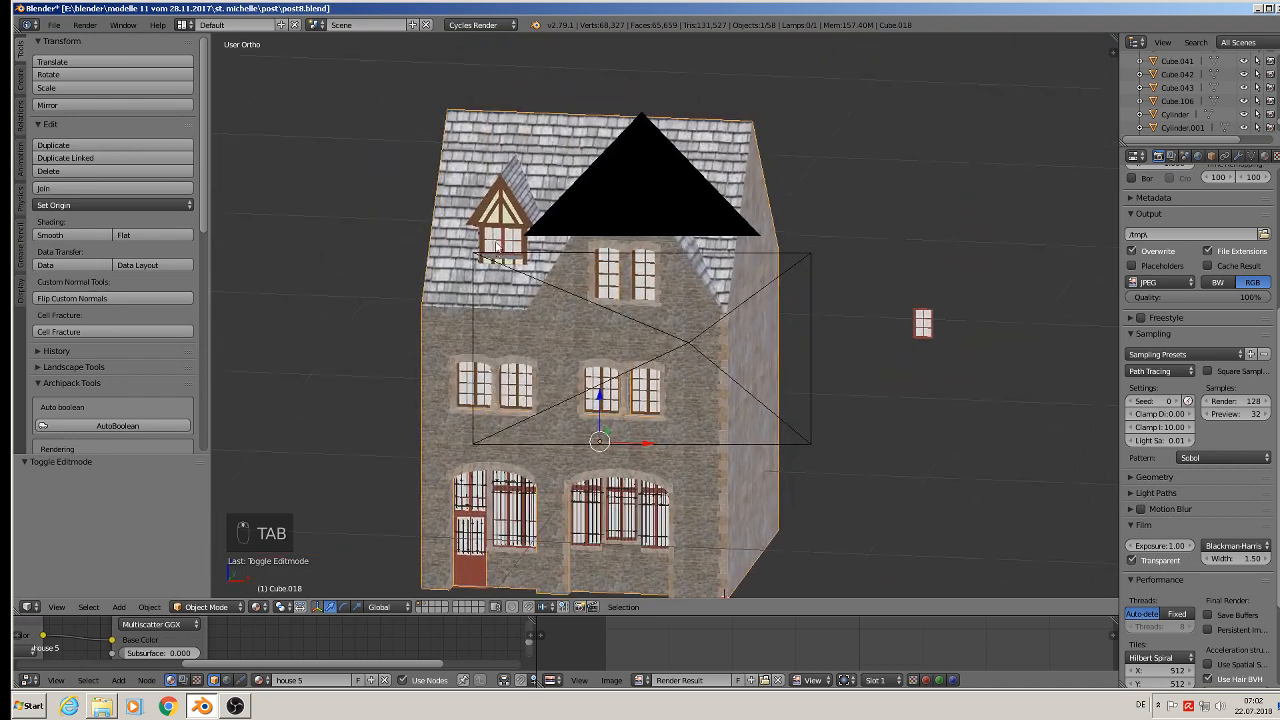
{"action": "scroll", "coordinate": [502, 228], "scroll_direction": "up", "scroll_amount": 3}
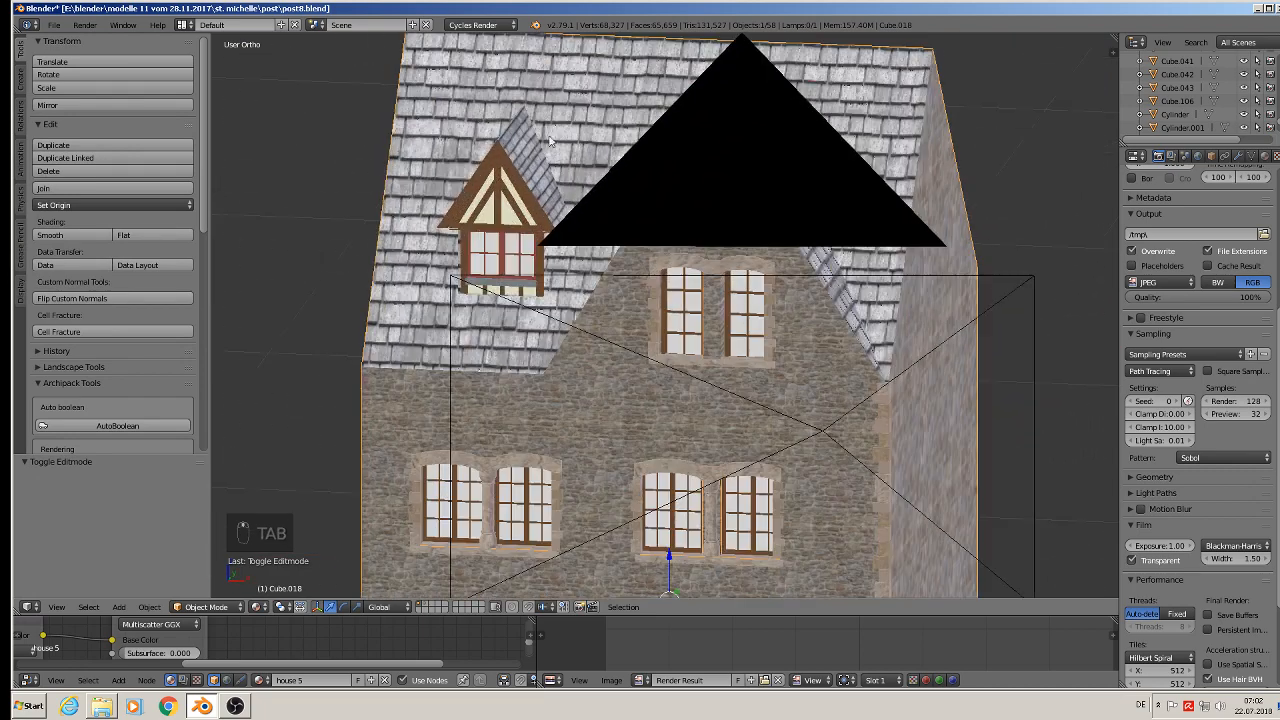
{"action": "left_click", "coordinate": [54, 24]}
{"action": "left_click", "coordinate": [76, 127]}
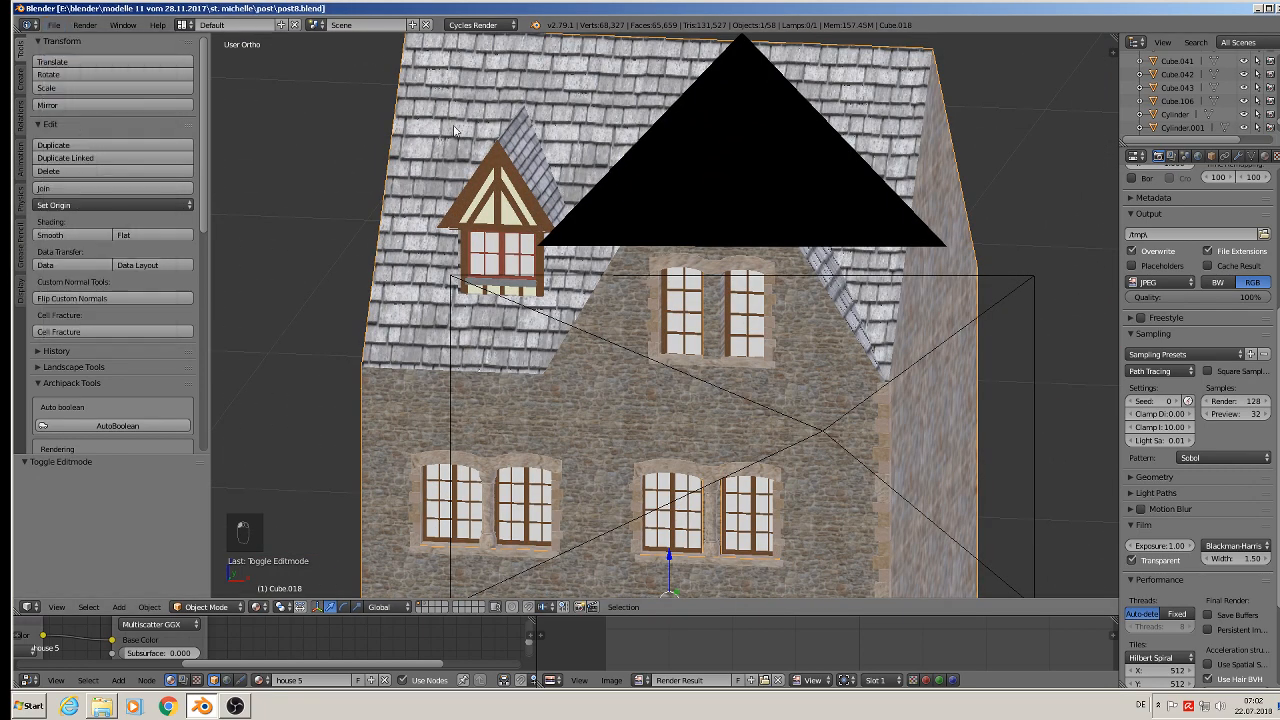
Make roof top the active material of the building and enlarge the node editor to show its node tree.
{"action": "right_click", "coordinate": [876, 90]}
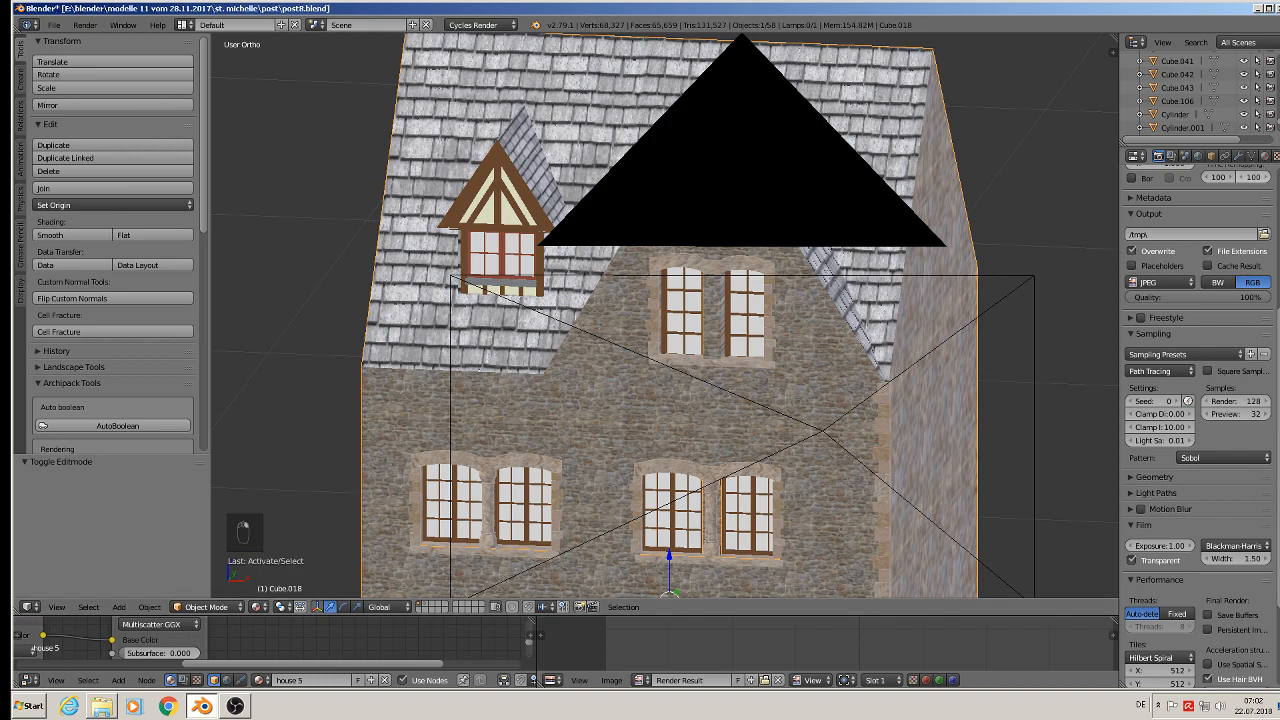
{"action": "left_click", "coordinate": [1264, 157]}
{"action": "left_click", "coordinate": [1160, 220]}
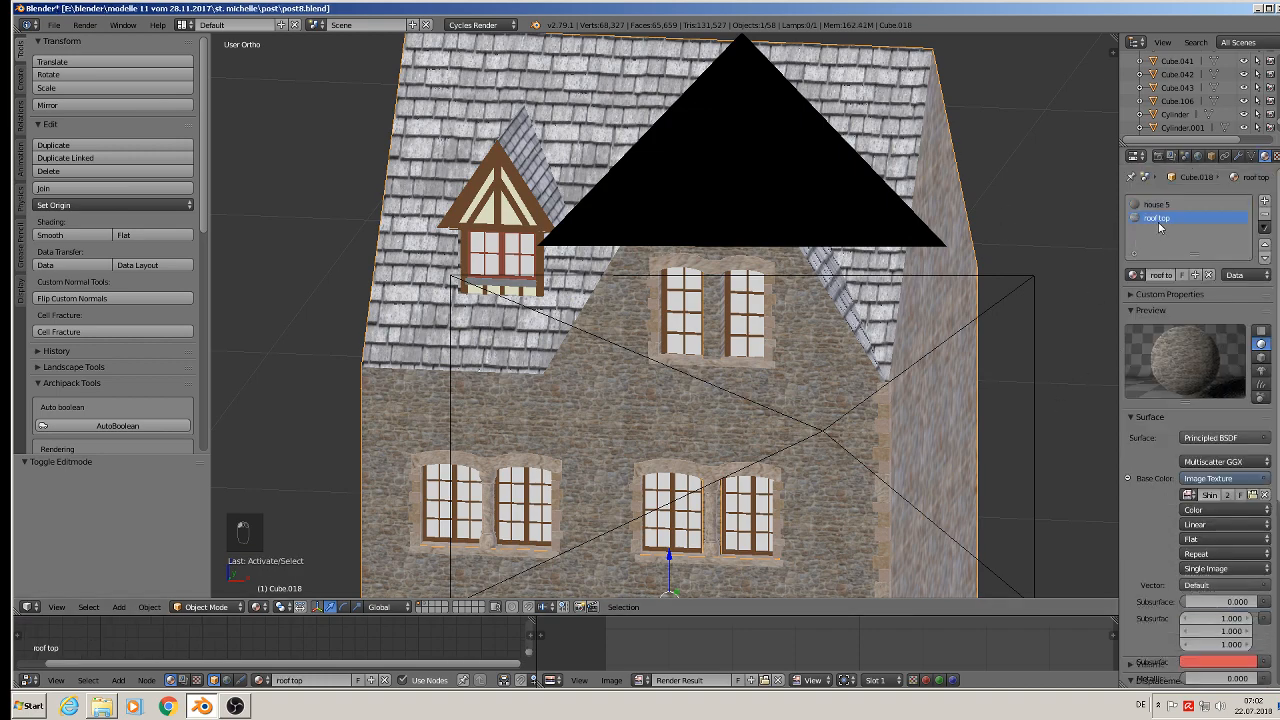
{"action": "left_click_drag", "start_coordinate": [427, 614], "coordinate": [424, 183]}
{"action": "scroll", "coordinate": [376, 242], "scroll_direction": "down", "scroll_amount": 6}
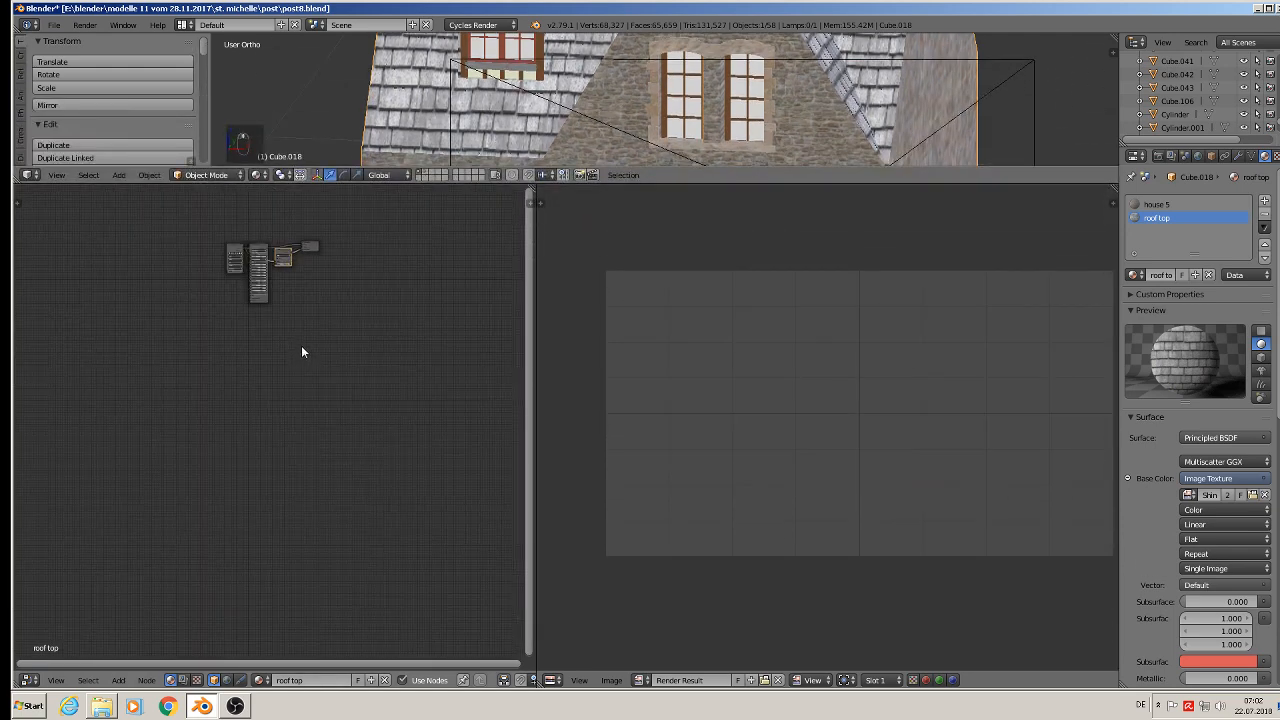
{"action": "scroll", "coordinate": [295, 335], "scroll_direction": "up", "scroll_amount": 3}
{"action": "middle_click_drag", "start_coordinate": [282, 312], "coordinate": [335, 470]}
{"action": "scroll", "coordinate": [314, 423], "scroll_direction": "up", "scroll_amount": 8}
{"action": "middle_click_drag", "start_coordinate": [294, 399], "coordinate": [228, 370]}
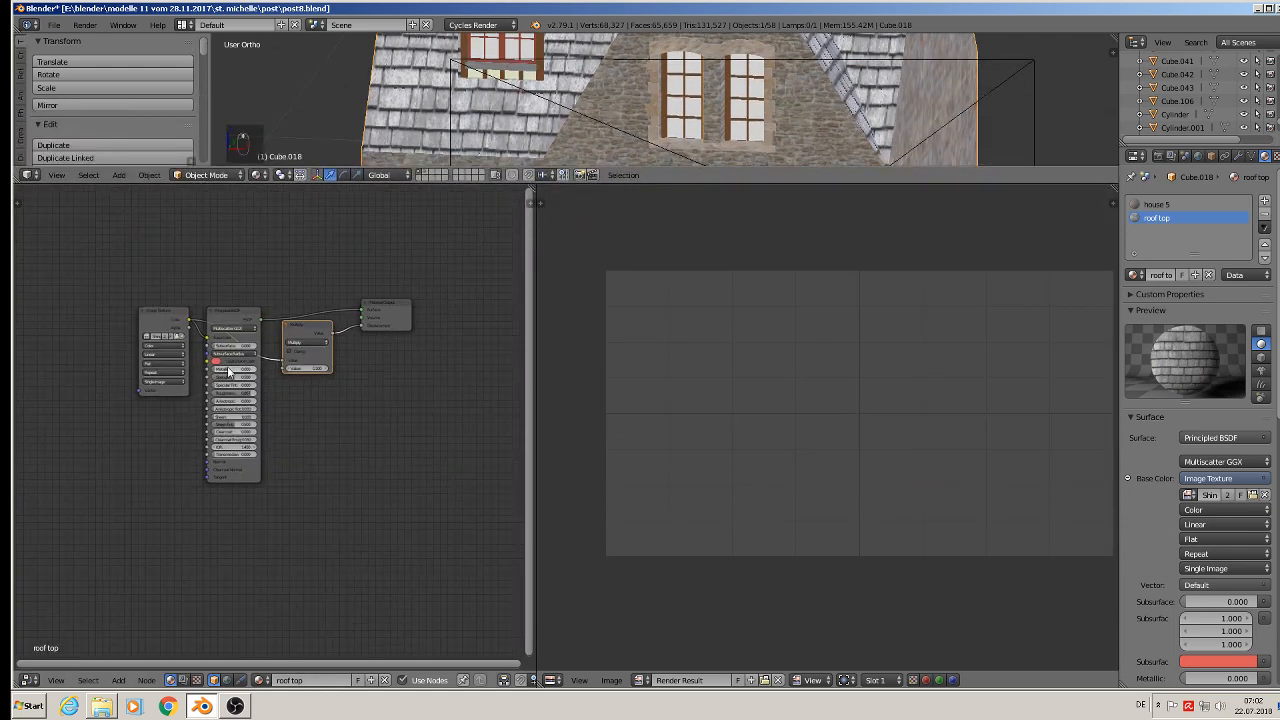
Spread the Material Output and Multiply nodes apart from the rest, and duplicate the Image Texture and Principled BSDF nodes below the originals.
{"action": "left_click_drag", "start_coordinate": [374, 330], "coordinate": [474, 302]}
{"action": "left_click_drag", "start_coordinate": [305, 338], "coordinate": [478, 348]}
{"action": "left_click", "coordinate": [224, 316]}
{"action": "left_click", "coordinate": [160, 313], "text": "shift"}
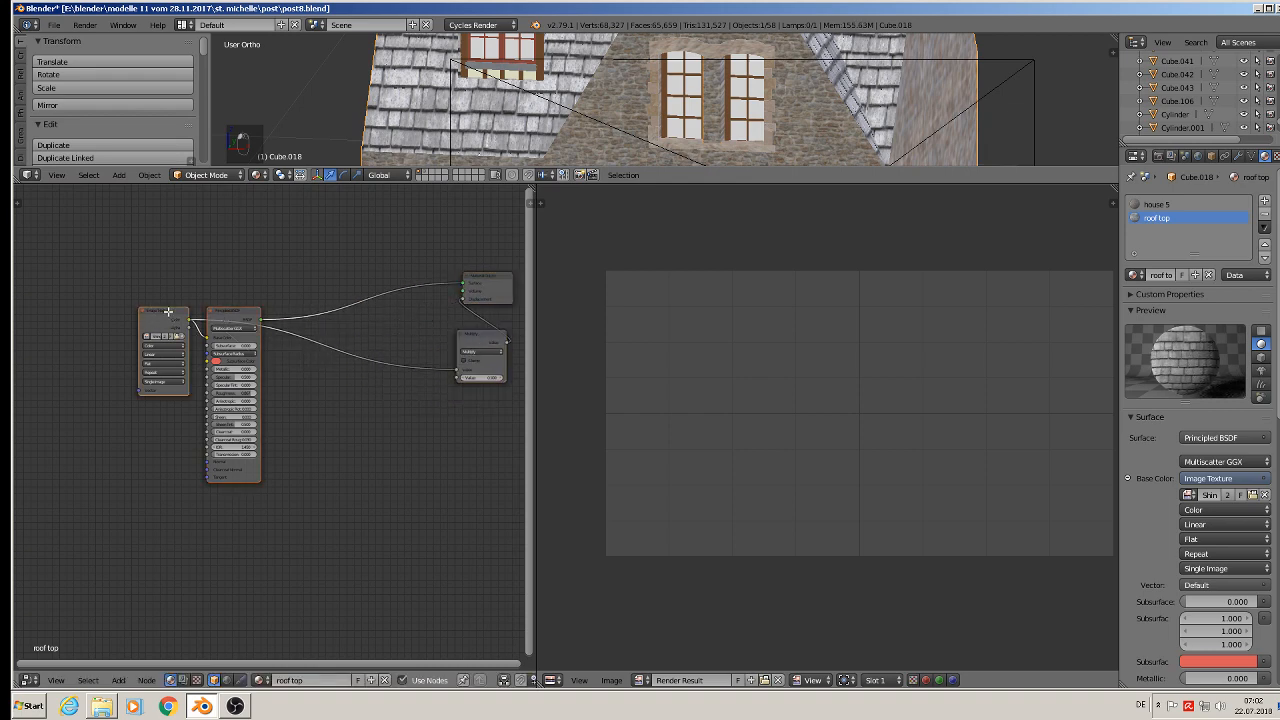
{"action": "key", "text": "shift+d"}
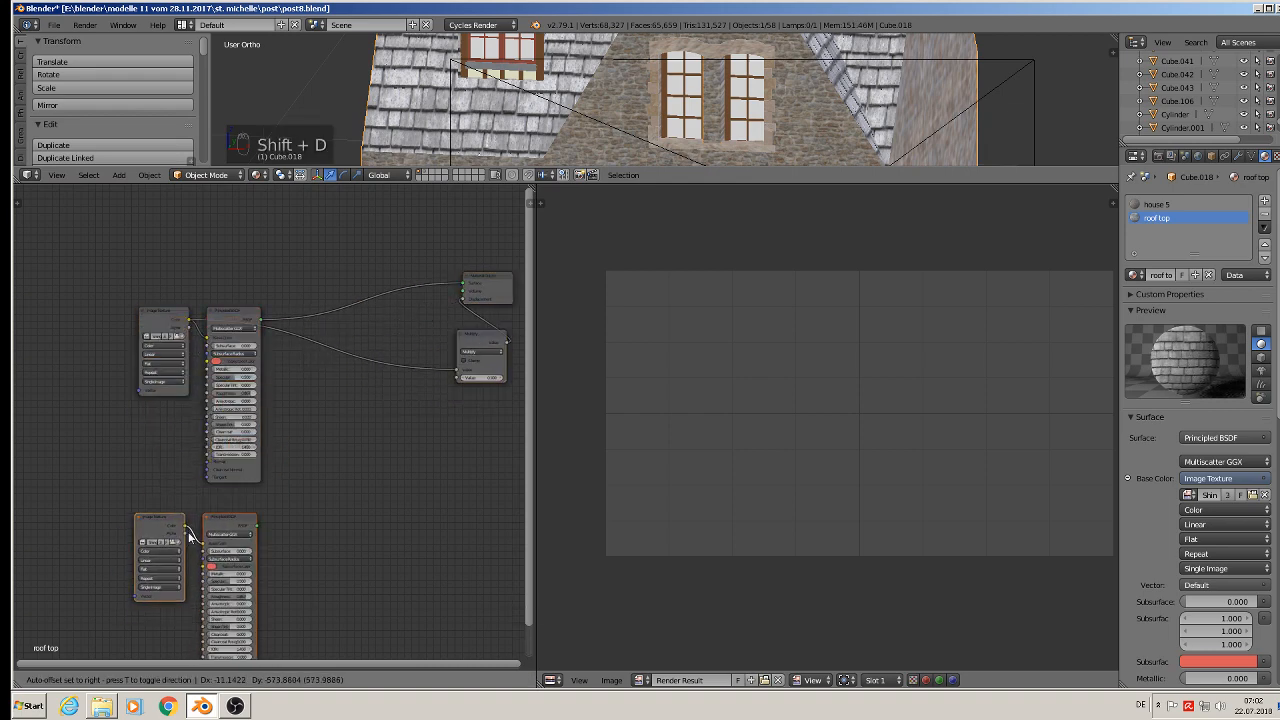
Insert a Mix Shader between the Principled BSDF and Material Output, and connect the duplicated Principled BSDF to its second shader input.
{"action": "left_click", "coordinate": [128, 681]}
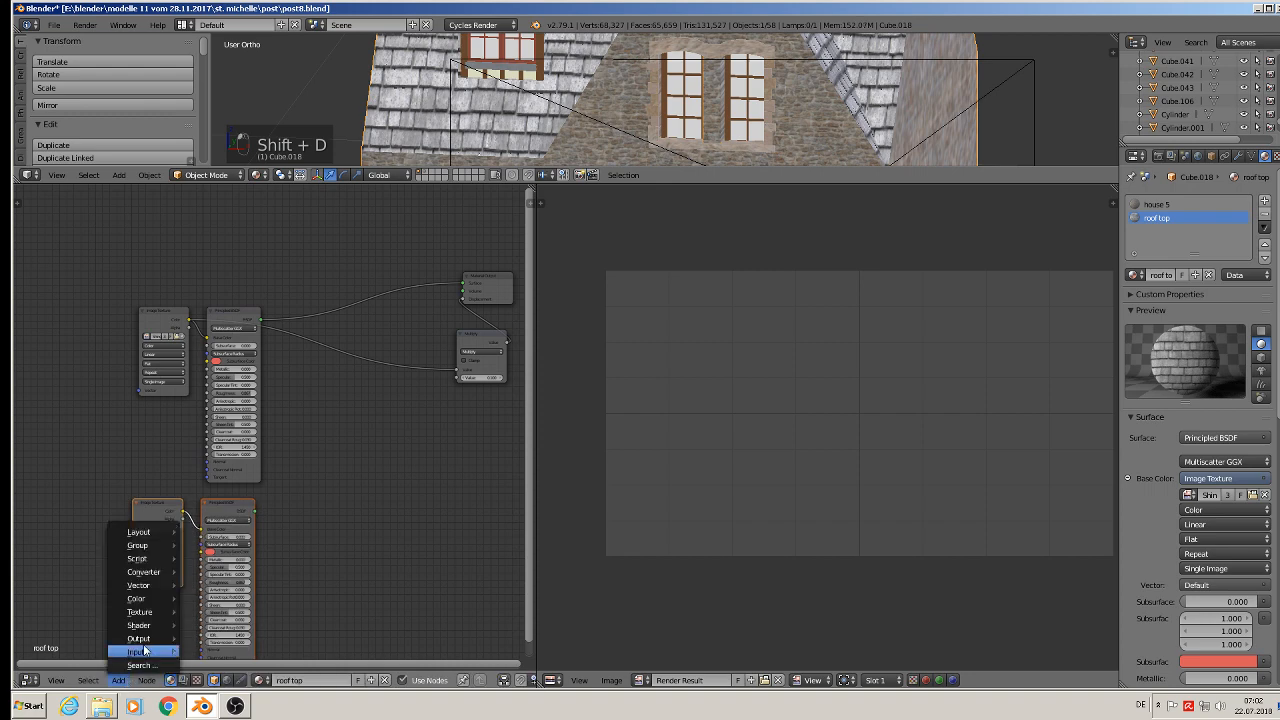
{"action": "mouse_move", "coordinate": [147, 613]}
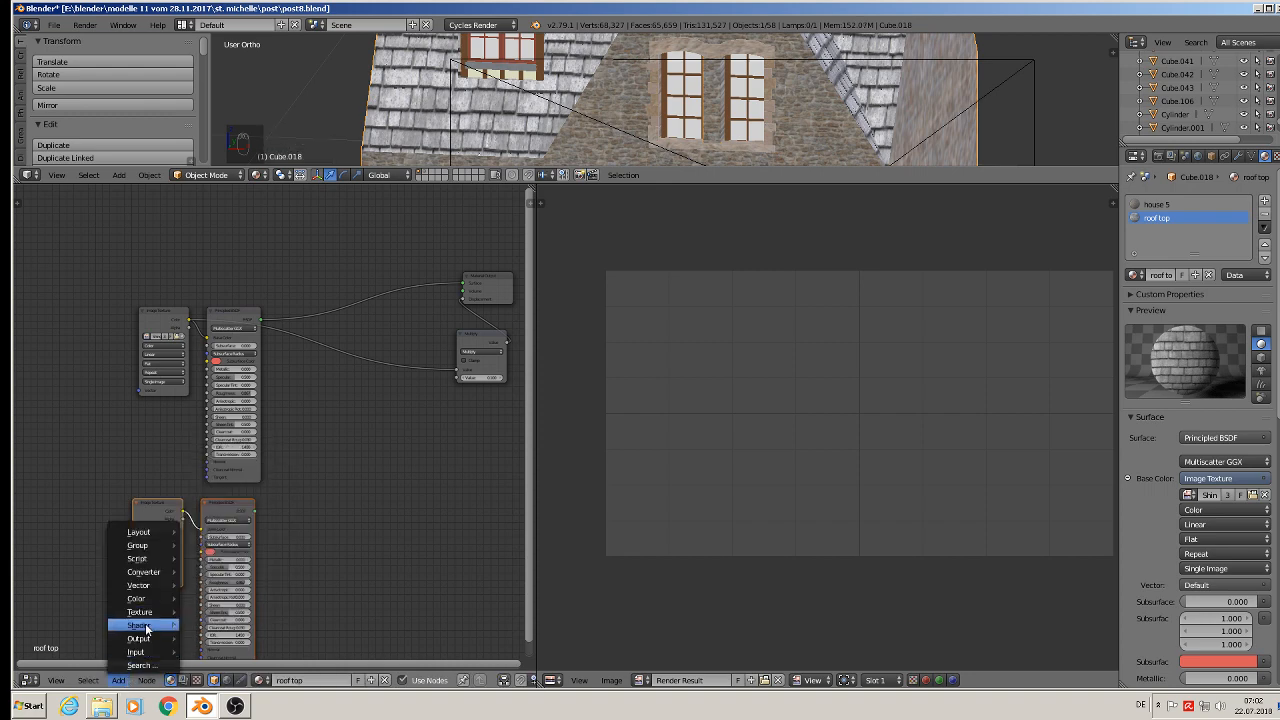
{"action": "left_click", "coordinate": [227, 496]}
{"action": "left_click", "coordinate": [368, 280]}
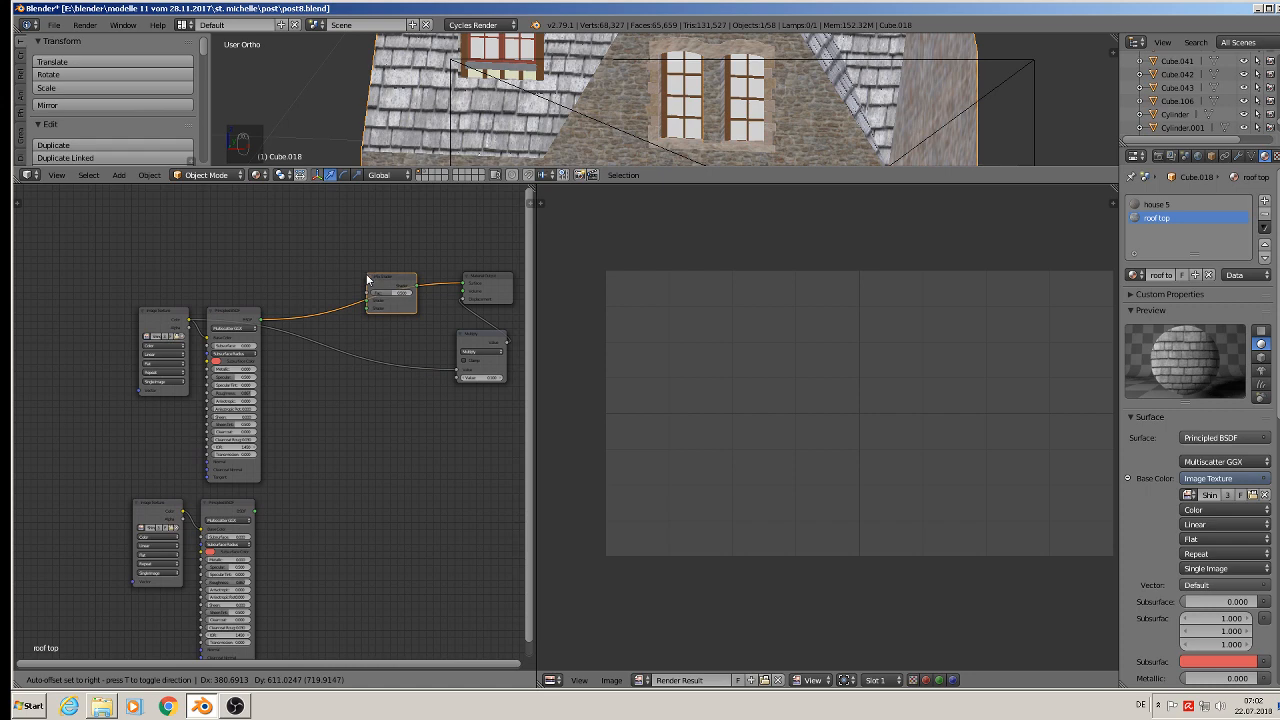
{"action": "key", "text": "g"}
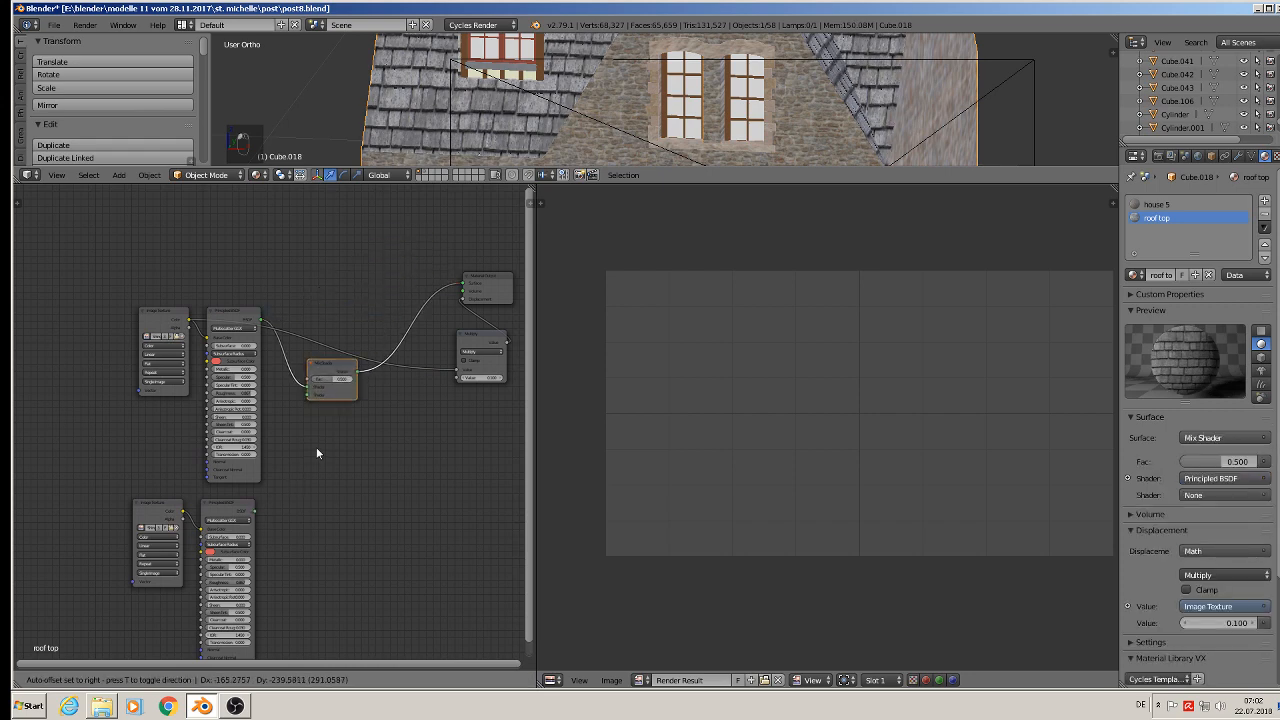
{"action": "left_click", "coordinate": [331, 376]}
{"action": "left_click_drag", "start_coordinate": [253, 508], "coordinate": [325, 315]}
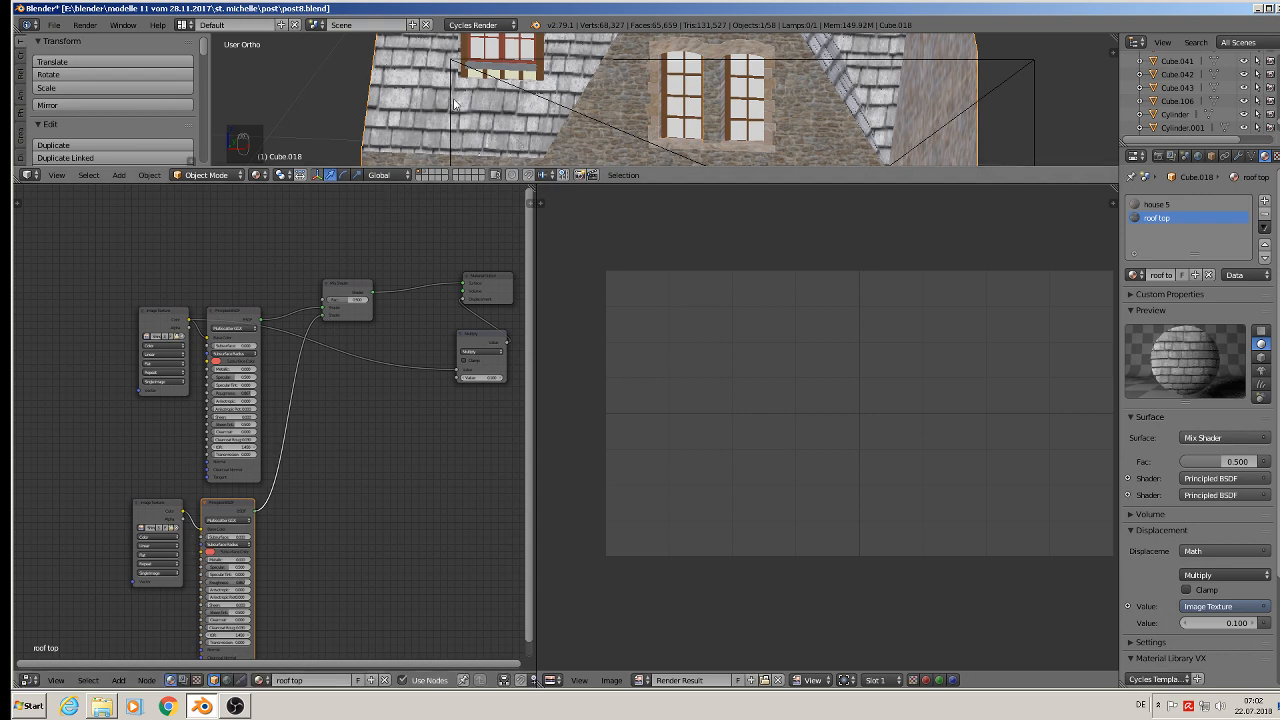
Load diffus wiese 21.jpg into the duplicated Image Texture node, choosing it from thumbnails in the textur folder.
{"action": "scroll", "coordinate": [160, 520], "scroll_direction": "up", "scroll_amount": 3}
{"action": "middle_click_drag", "start_coordinate": [147, 577], "coordinate": [220, 448]}
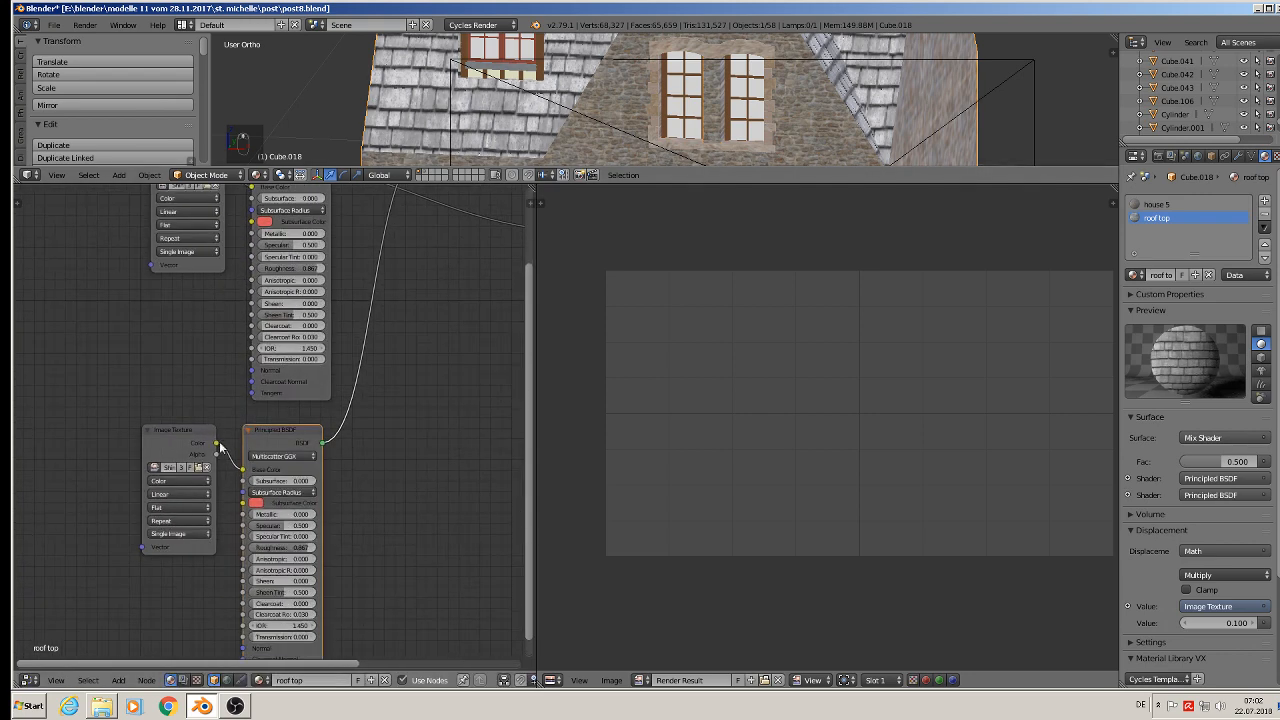
{"action": "left_click", "coordinate": [199, 468]}
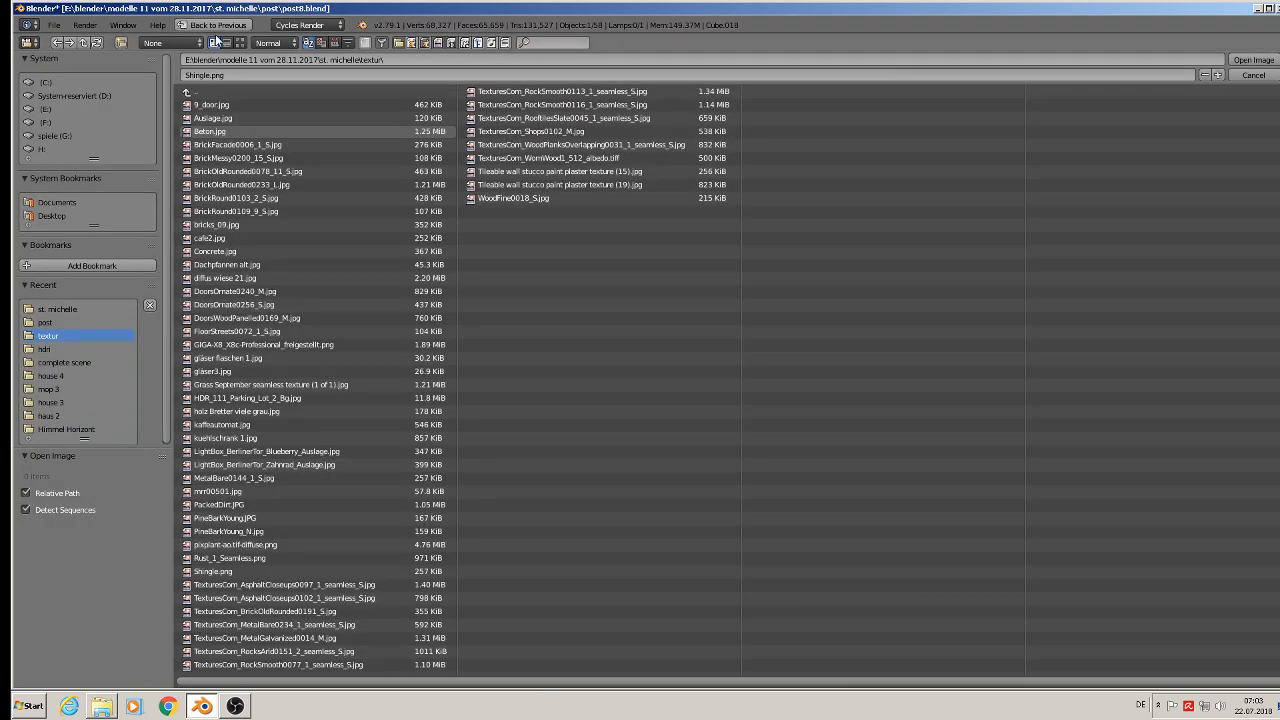
{"action": "left_click", "coordinate": [240, 43]}
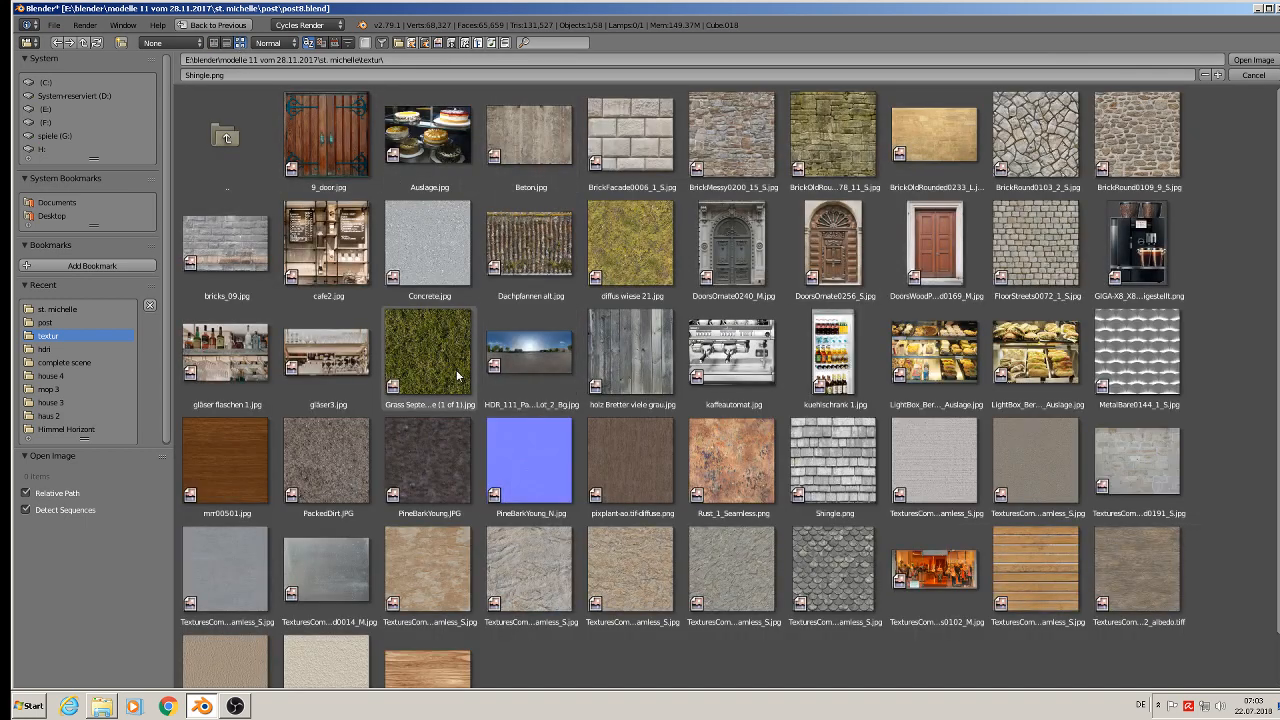
{"action": "left_click", "coordinate": [648, 248]}
{"action": "double_click", "coordinate": [648, 248]}
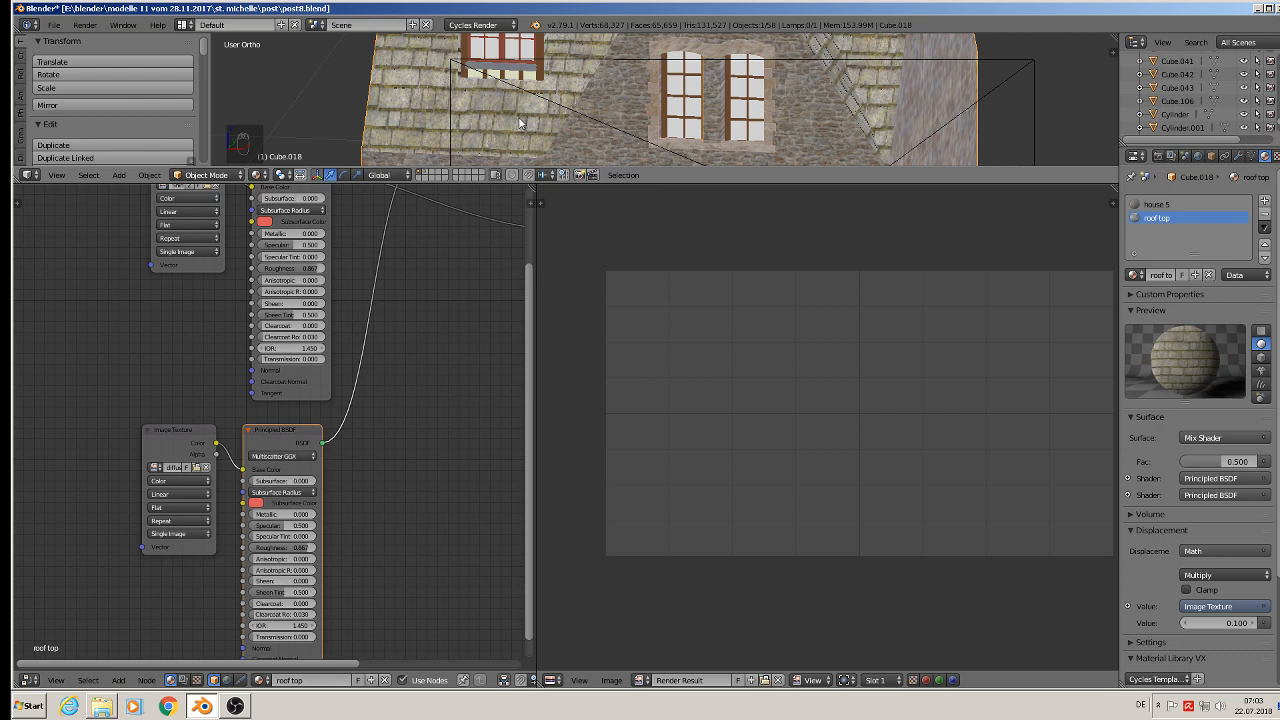
{"action": "middle_click_drag", "start_coordinate": [520, 124], "coordinate": [474, 91]}
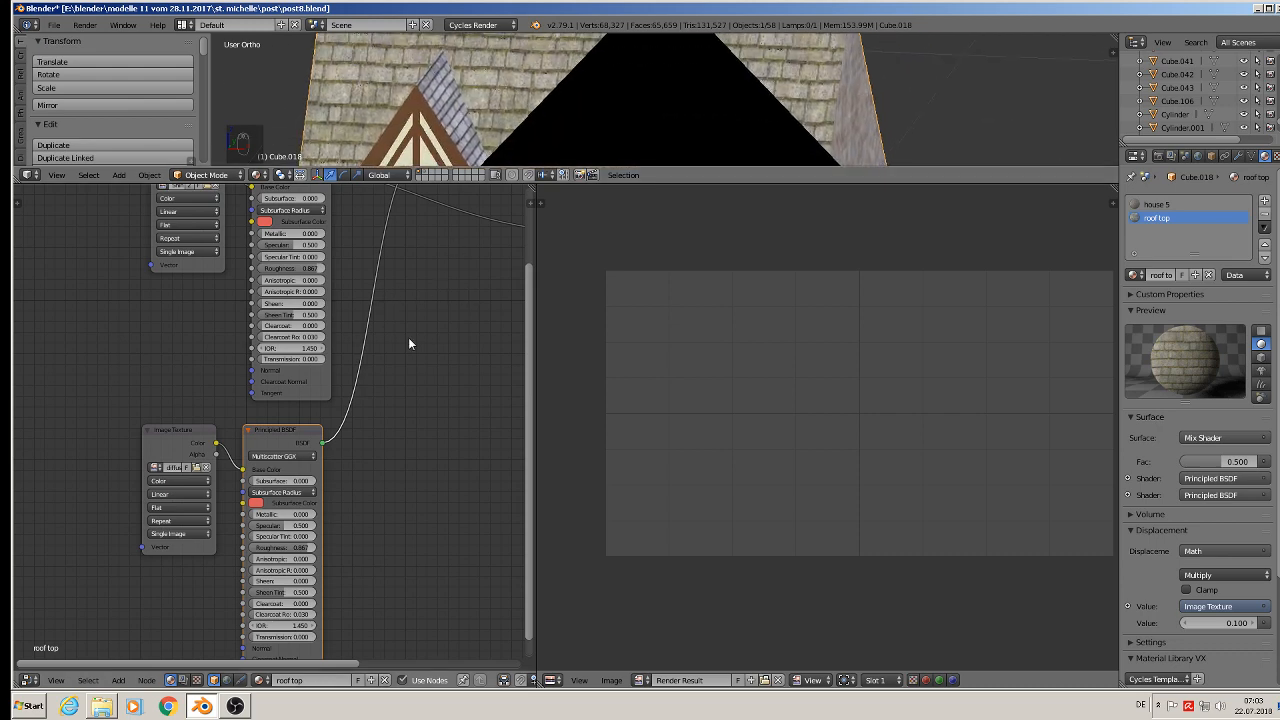
Add a Noise Texture above the original nodes and connect its Color output to the Mix Shader's Fac input.
{"action": "middle_click_drag", "start_coordinate": [409, 343], "coordinate": [360, 518]}
{"action": "middle_click_drag", "start_coordinate": [374, 412], "coordinate": [318, 555]}
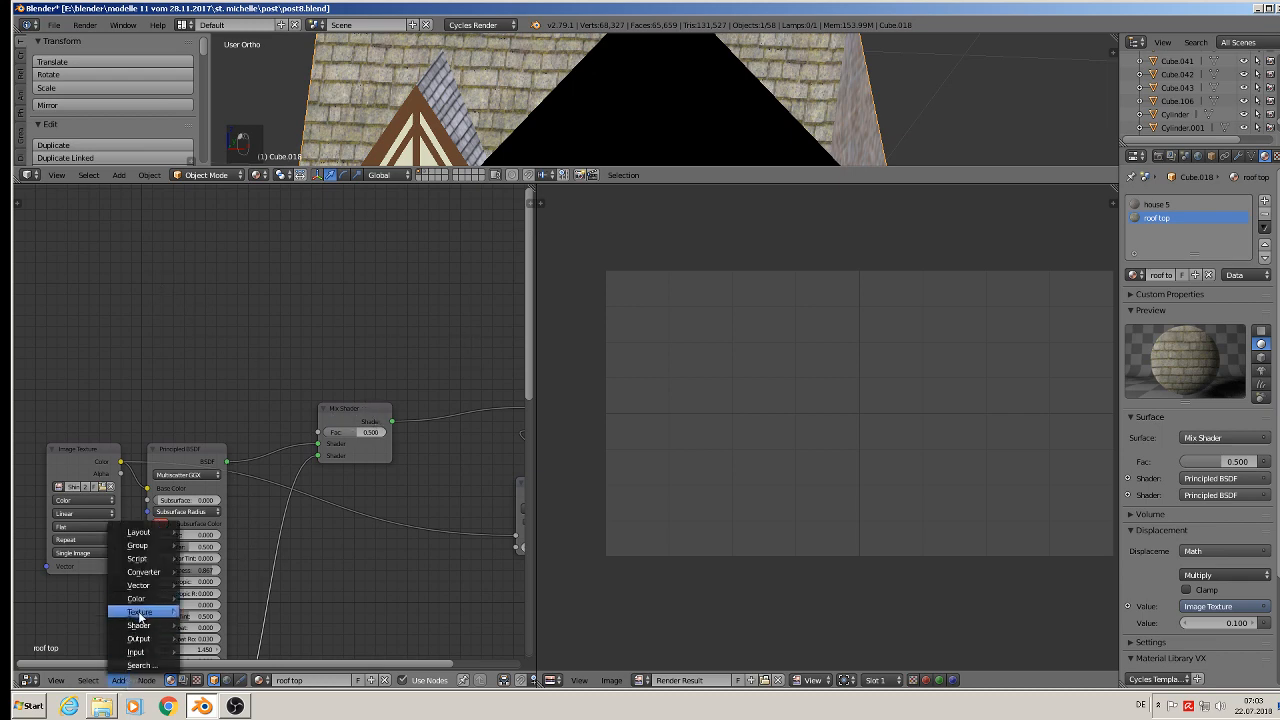
{"action": "mouse_move", "coordinate": [149, 617]}
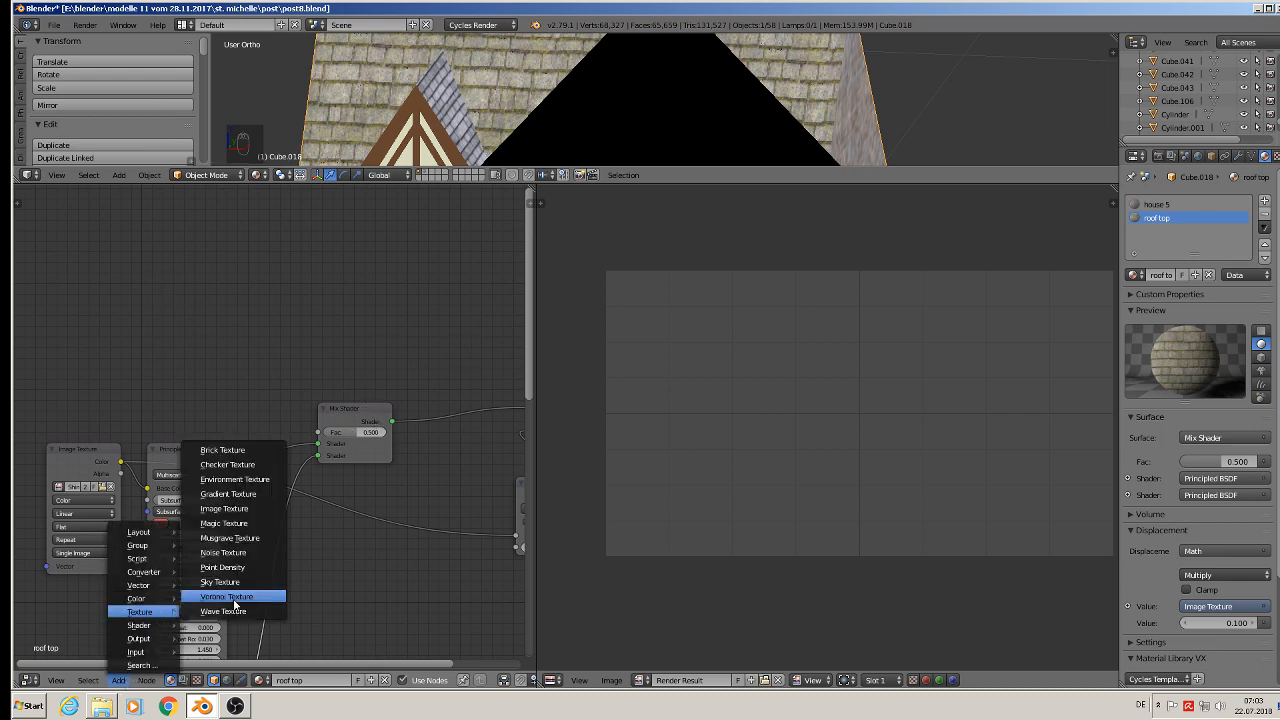
{"action": "left_click", "coordinate": [230, 552]}
{"action": "left_click", "coordinate": [137, 336]}
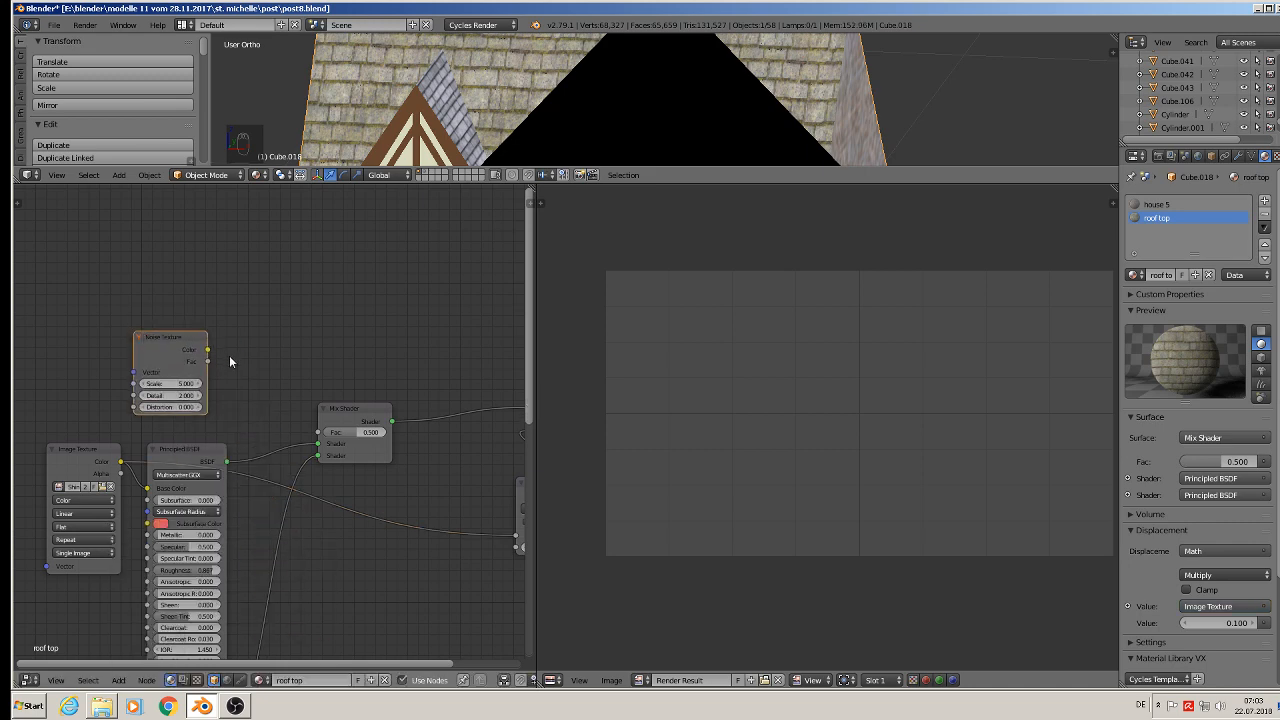
{"action": "left_click_drag", "start_coordinate": [208, 352], "coordinate": [320, 438]}
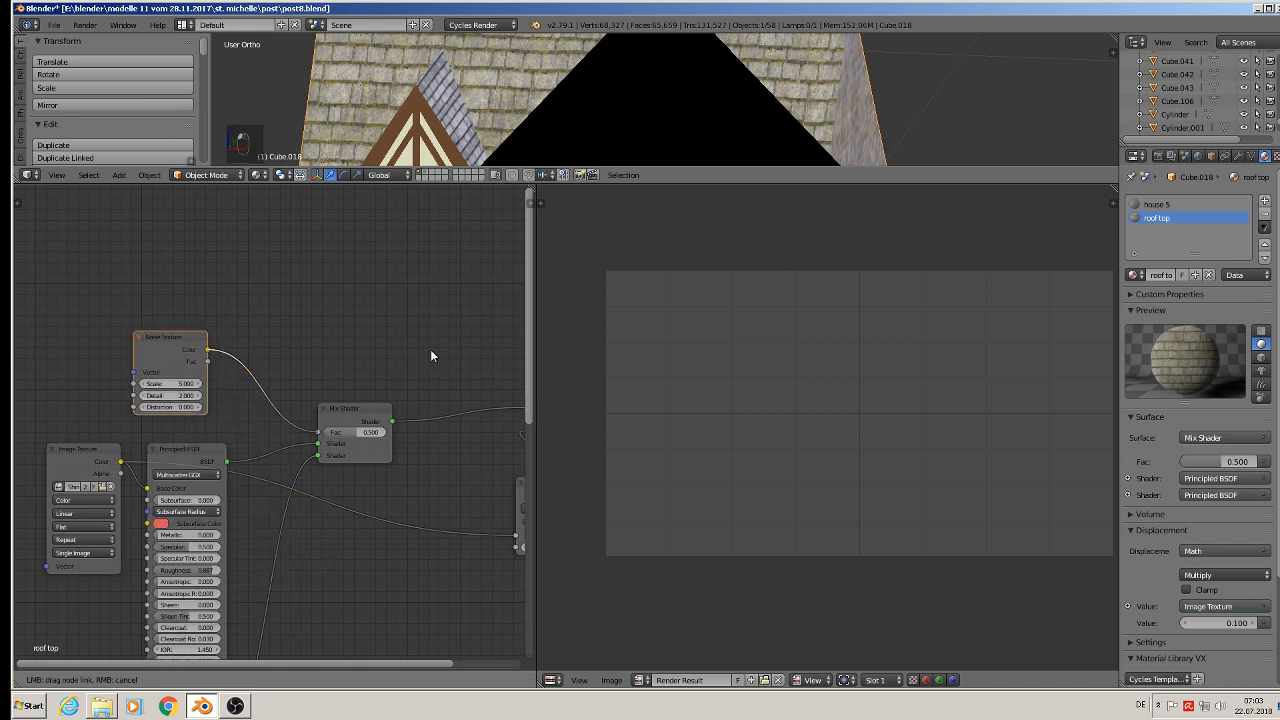
{"action": "left_click_drag", "start_coordinate": [432, 356], "coordinate": [431, 357]}
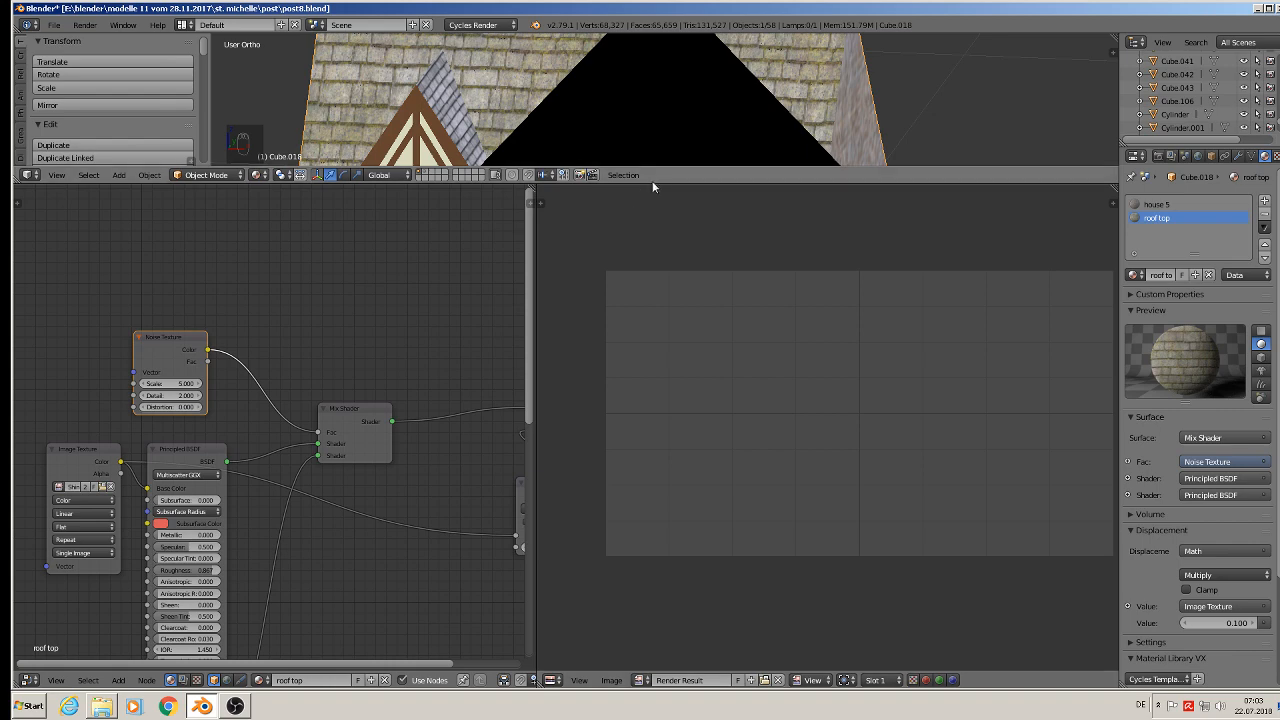
Enlarge the 3D viewport around the roof and select the dormer to show its material.
{"action": "left_click_drag", "start_coordinate": [653, 187], "coordinate": [650, 392]}
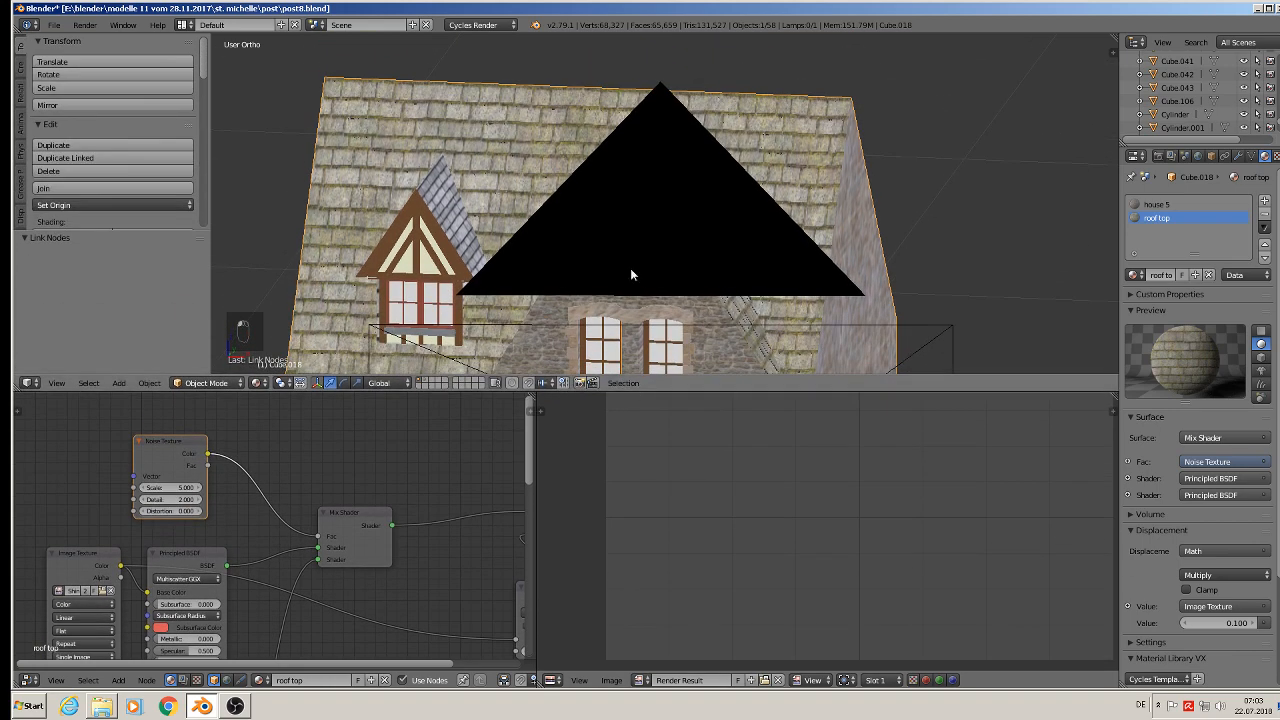
{"action": "scroll", "coordinate": [630, 273], "scroll_direction": "down", "scroll_amount": 3}
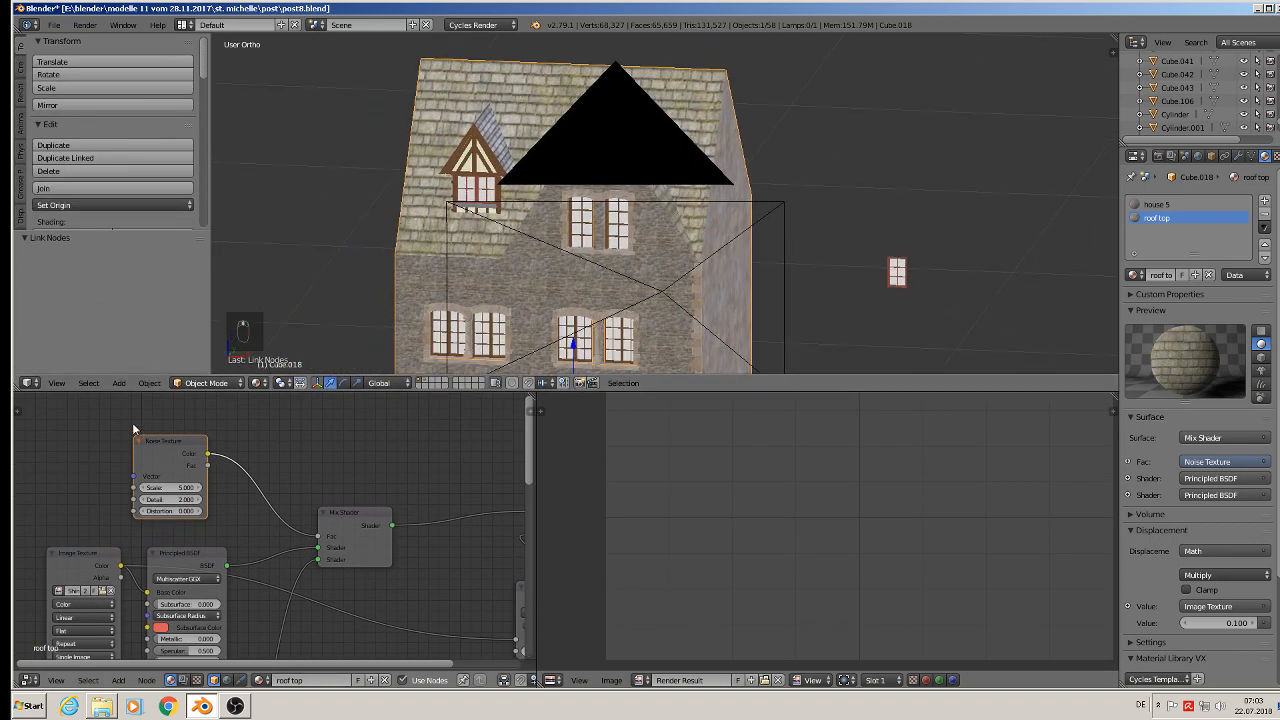
{"action": "scroll", "coordinate": [499, 116], "scroll_direction": "up", "scroll_amount": 3}
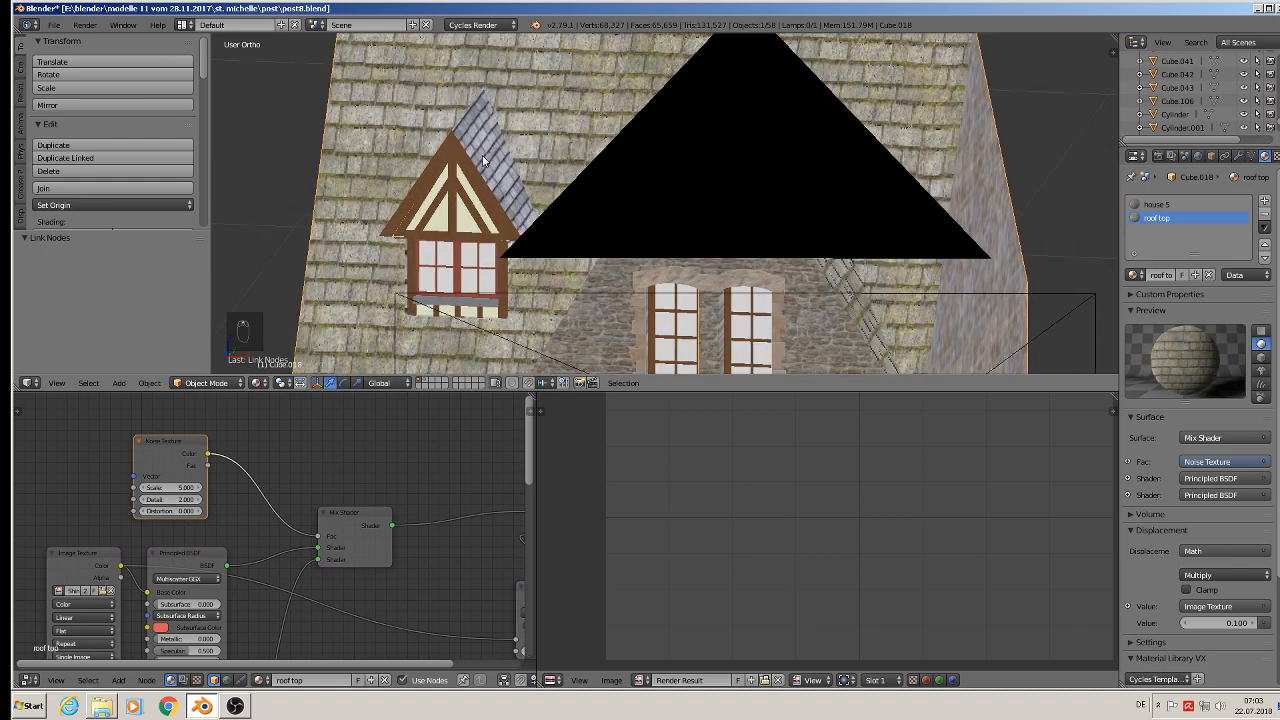
{"action": "right_click", "coordinate": [482, 151]}
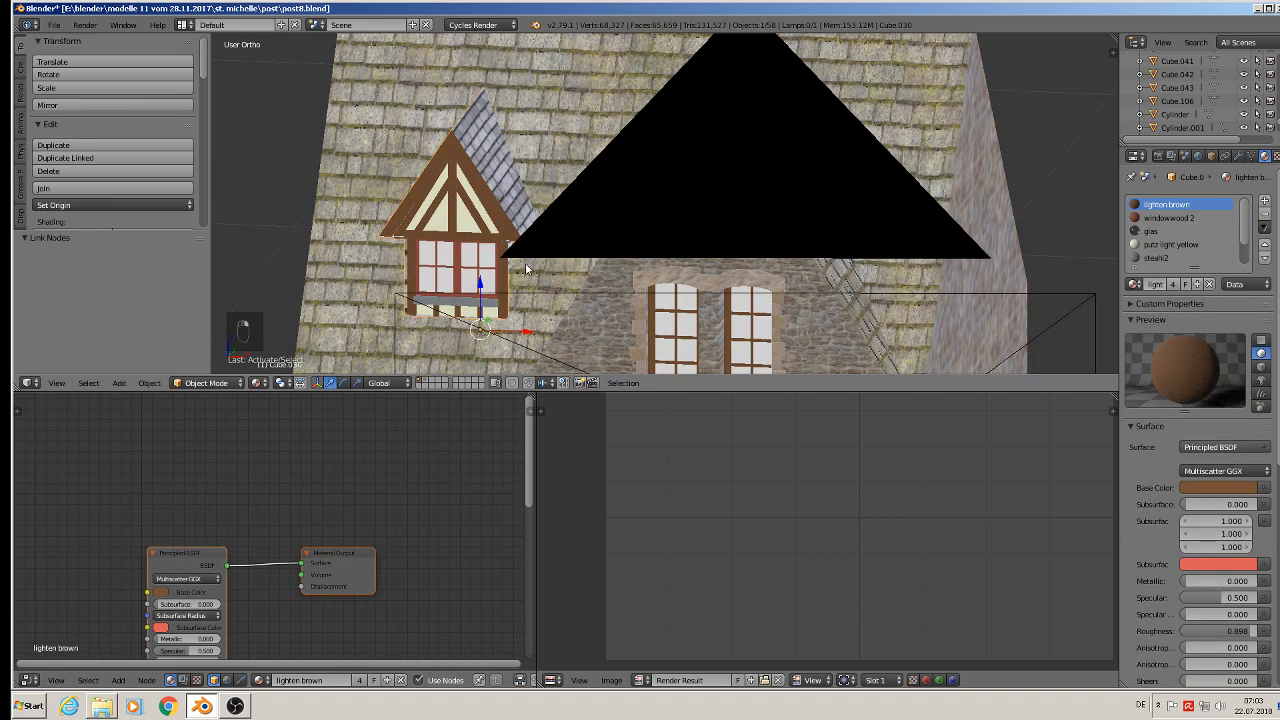
Reselect the building and copy the Noise Texture, Mix Shader, duplicated Principled BSDF and duplicated Image Texture nodes of its roof top material.
{"action": "right_click", "coordinate": [573, 126]}
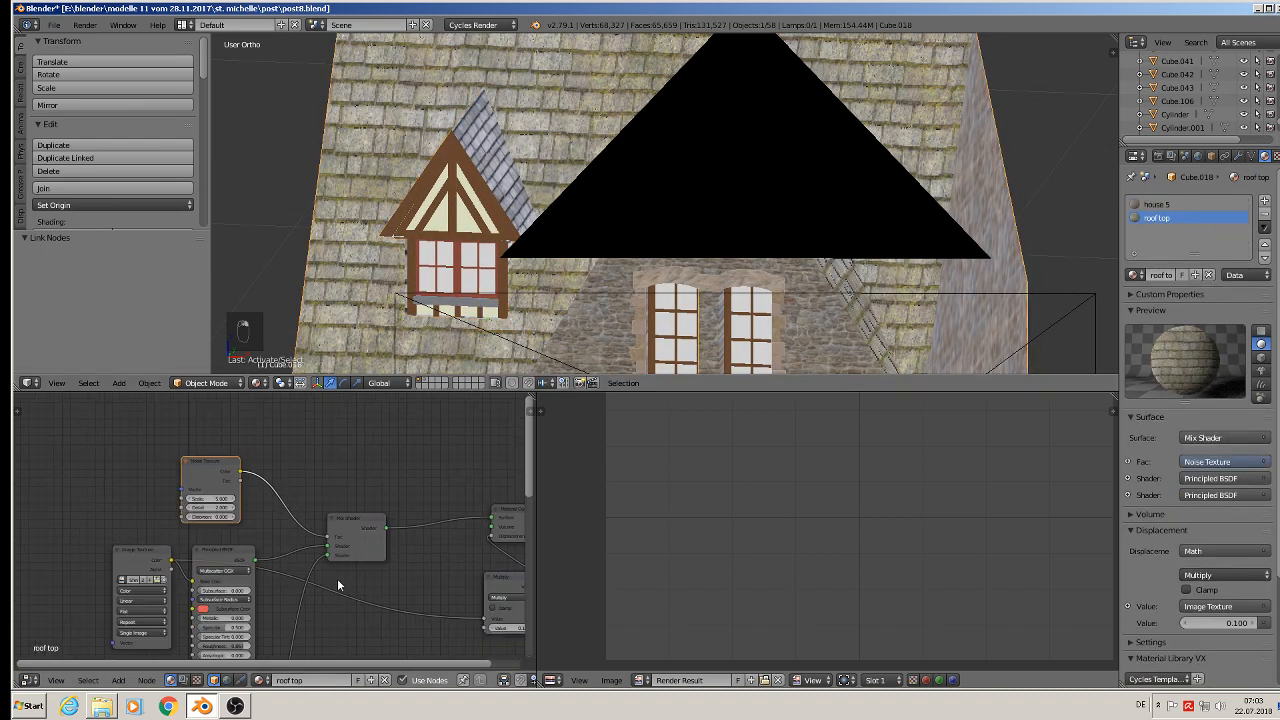
{"action": "middle_click_drag", "start_coordinate": [337, 578], "coordinate": [279, 502]}
{"action": "scroll", "coordinate": [249, 464], "scroll_direction": "down", "scroll_amount": 1}
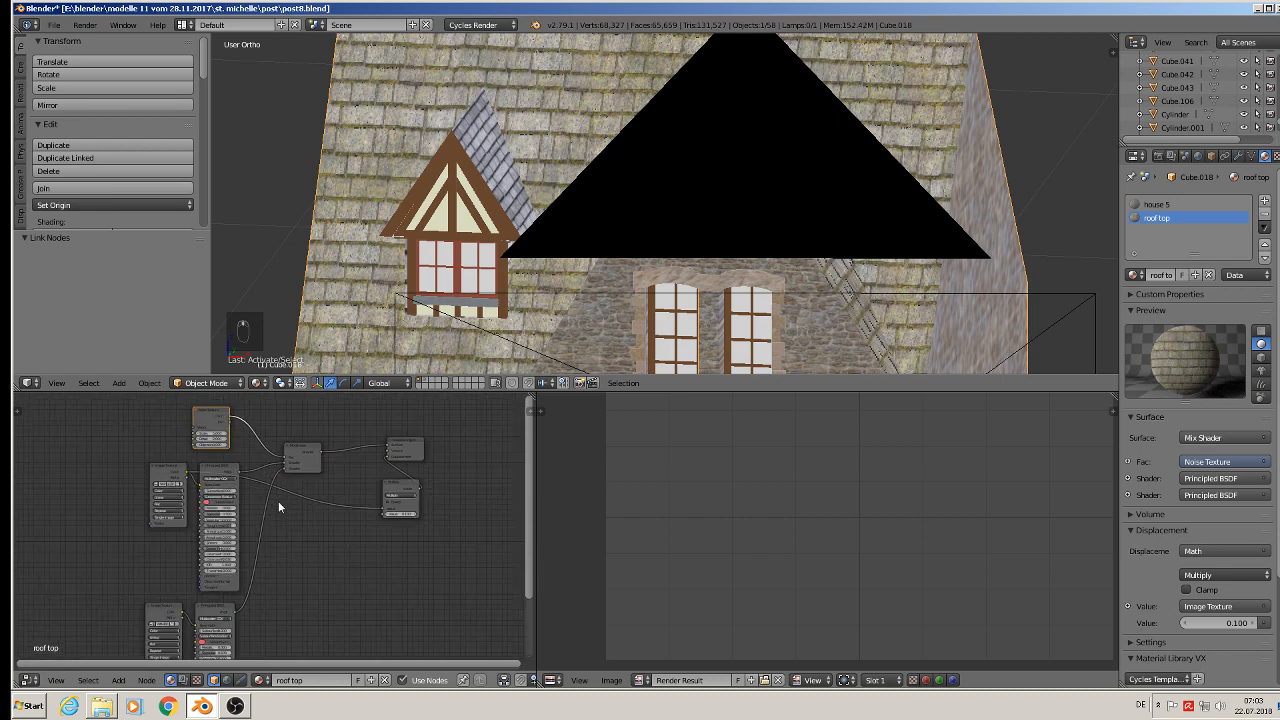
{"action": "right_click", "coordinate": [207, 425]}
{"action": "left_click", "coordinate": [304, 446], "text": "shift"}
{"action": "left_click", "coordinate": [216, 608], "text": "shift"}
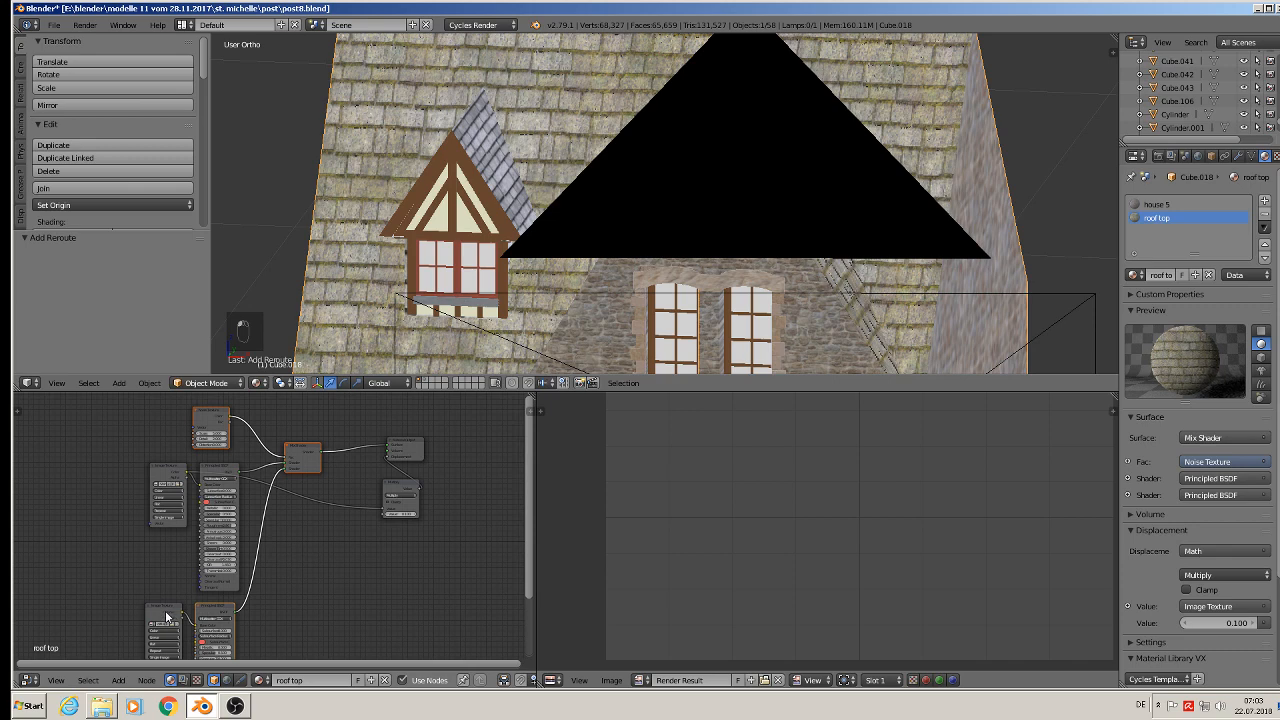
{"action": "left_click", "coordinate": [166, 614], "text": "shift"}
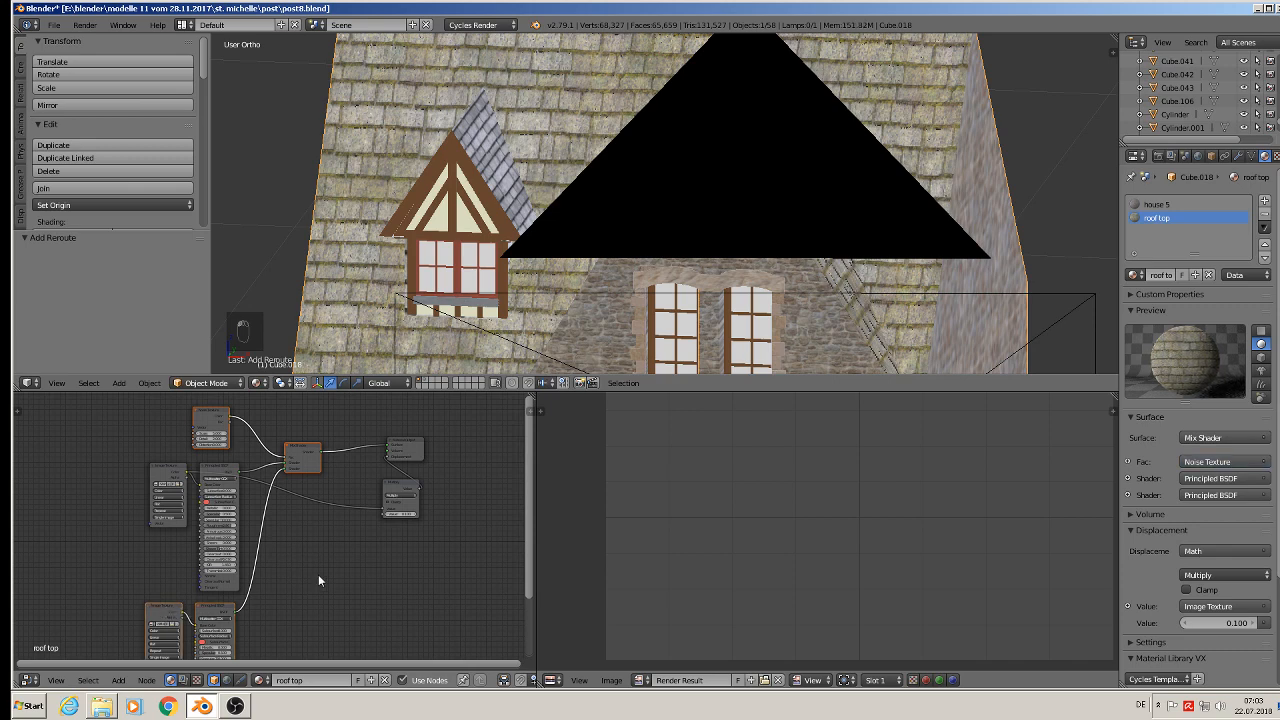
{"action": "key", "text": "ctrl+c"}
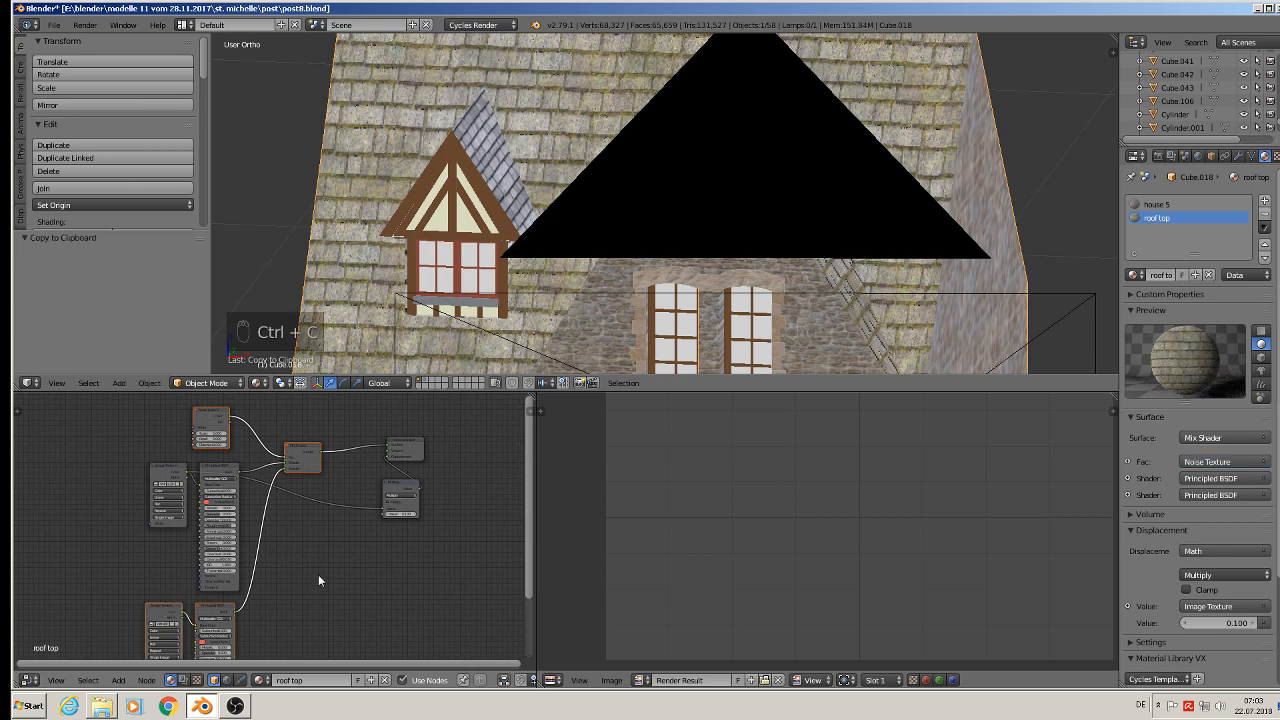
Select the dormer, make roof its active material, and paste the copied nodes into that material's node tree.
{"action": "right_click", "coordinate": [487, 152]}
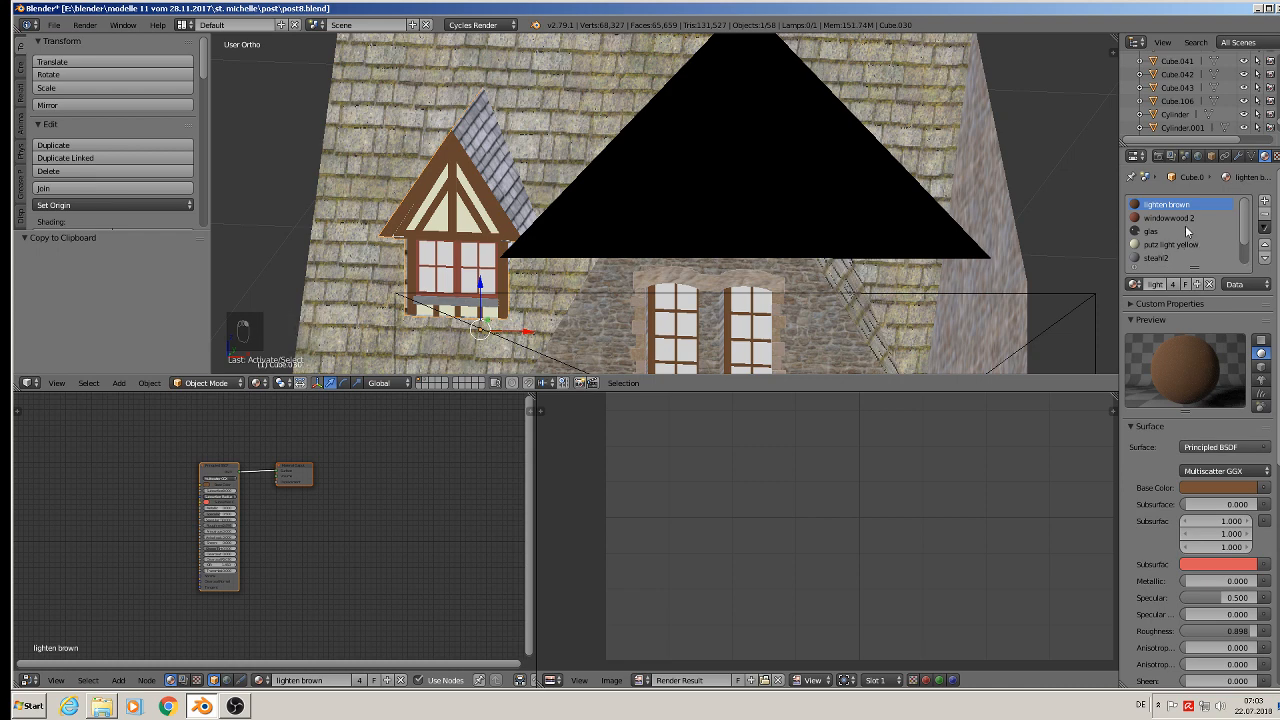
{"action": "scroll", "coordinate": [1184, 225], "scroll_direction": "down", "scroll_amount": 2}
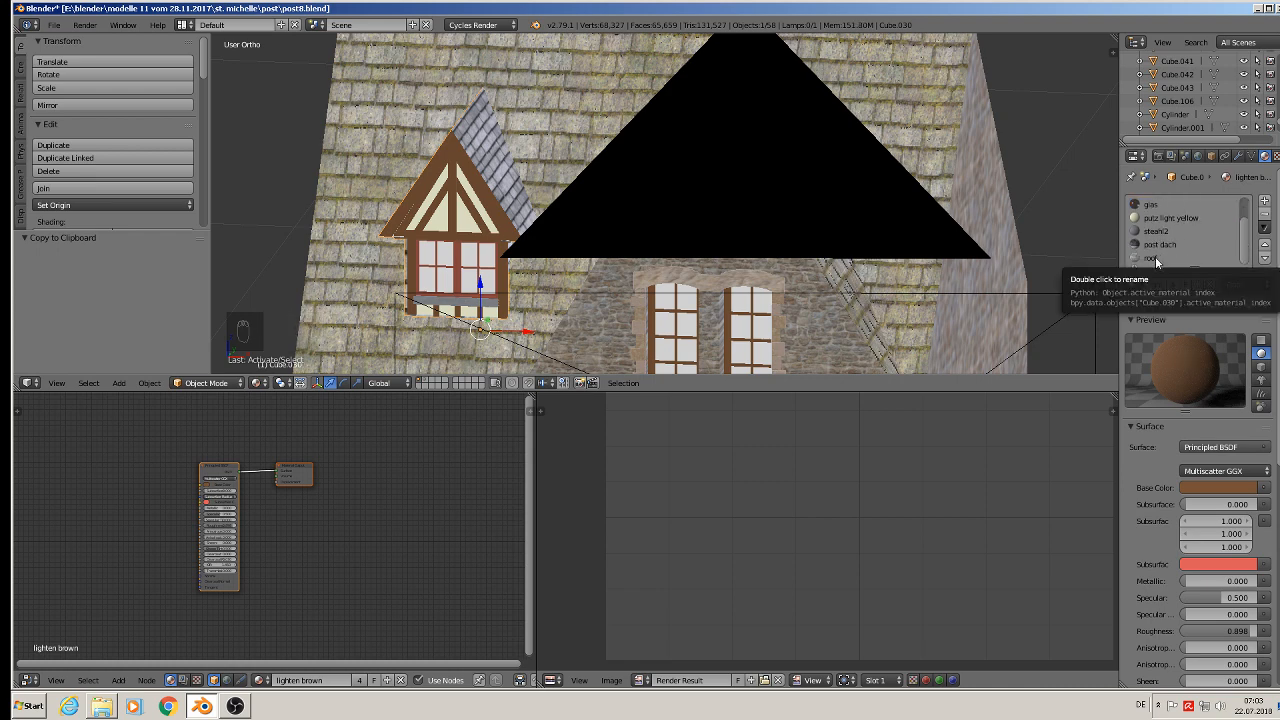
{"action": "left_click", "coordinate": [1156, 258]}
{"action": "key", "text": "Home"}
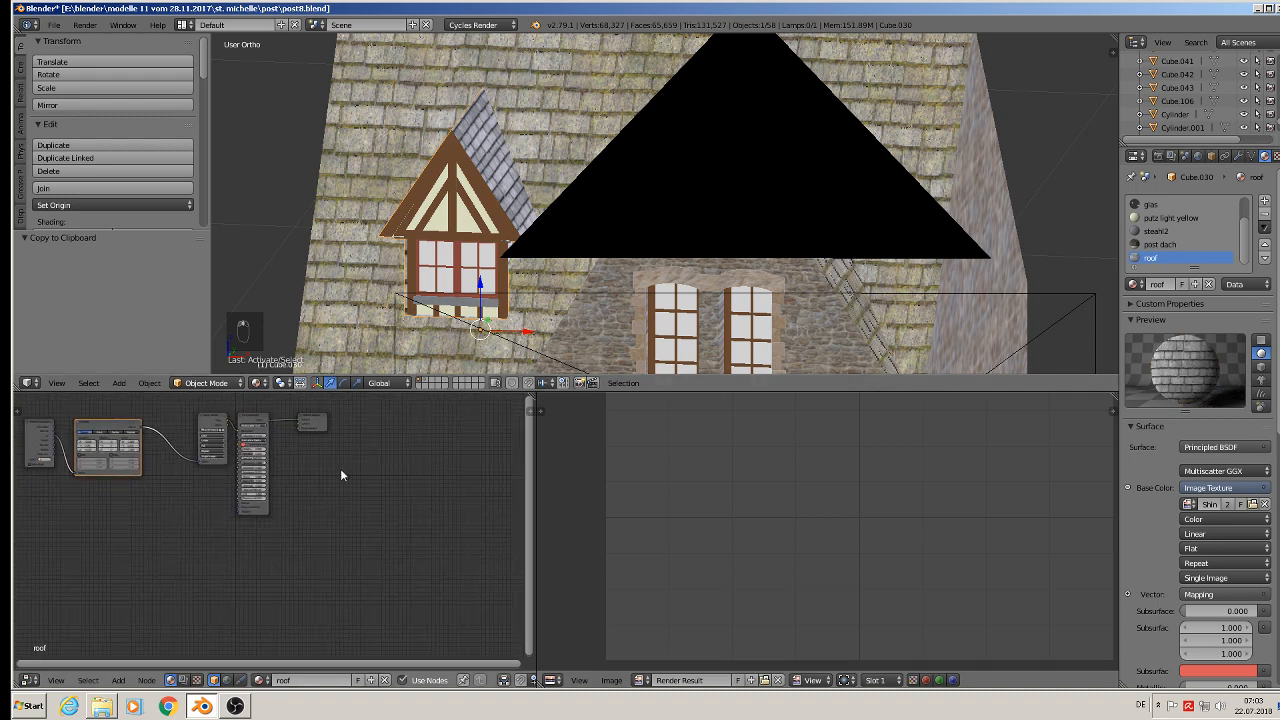
{"action": "key", "text": "ctrl+v"}
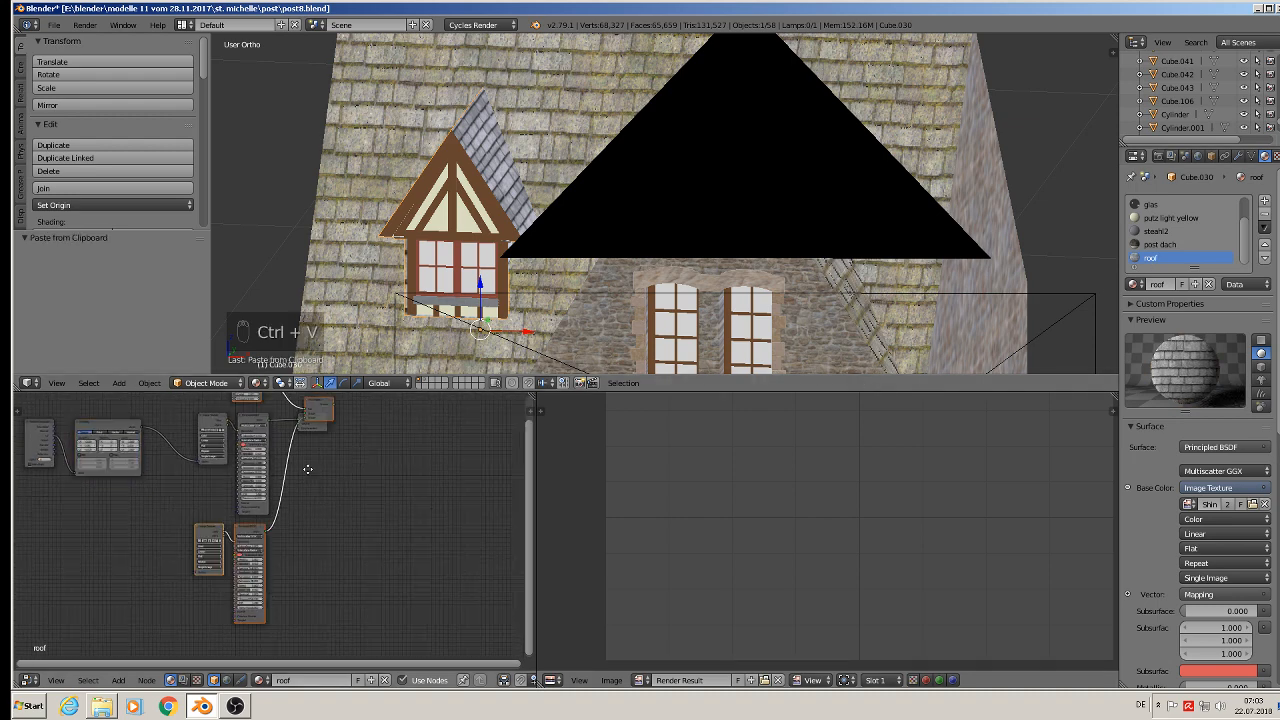
Move the dormer's Material Output aside and route the original Principled BSDF through the pasted Mix Shader's first shader input to its Surface.
{"action": "middle_click_drag", "start_coordinate": [308, 469], "coordinate": [320, 480]}
{"action": "left_click_drag", "start_coordinate": [328, 436], "coordinate": [410, 420]}
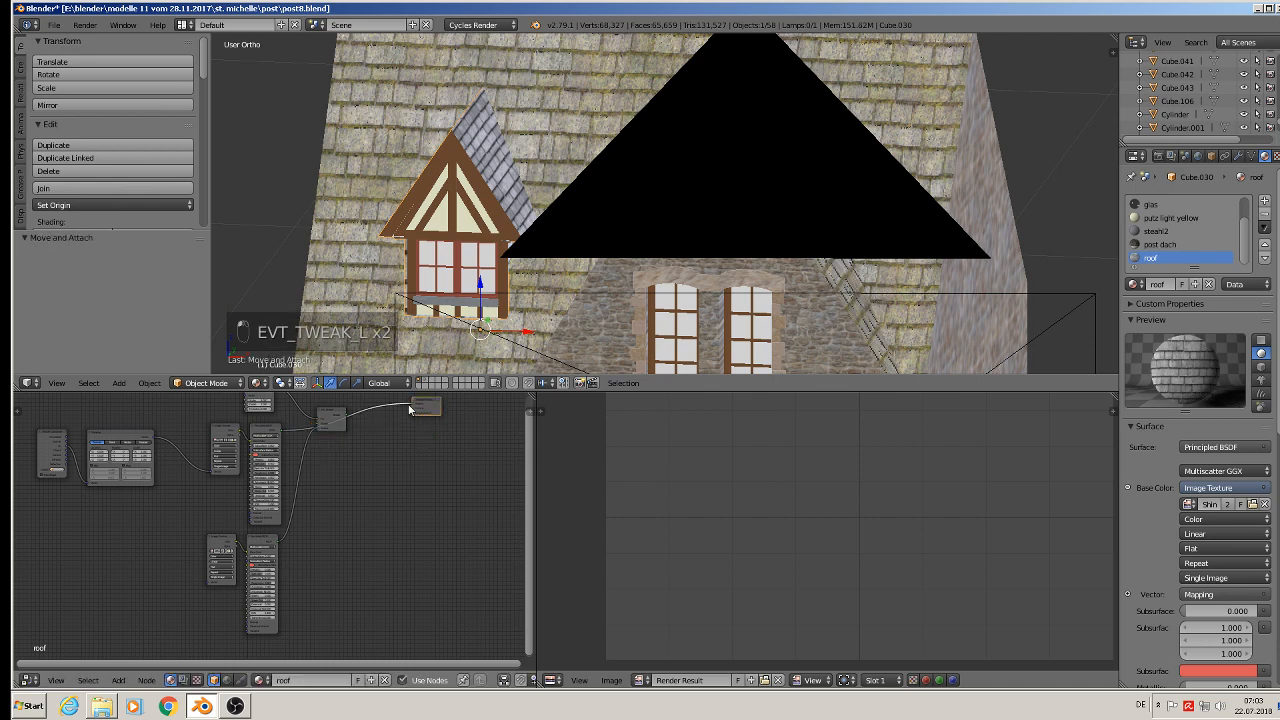
{"action": "scroll", "coordinate": [209, 424], "scroll_direction": "up", "scroll_amount": 4}
{"action": "middle_click_drag", "start_coordinate": [324, 438], "coordinate": [236, 521]}
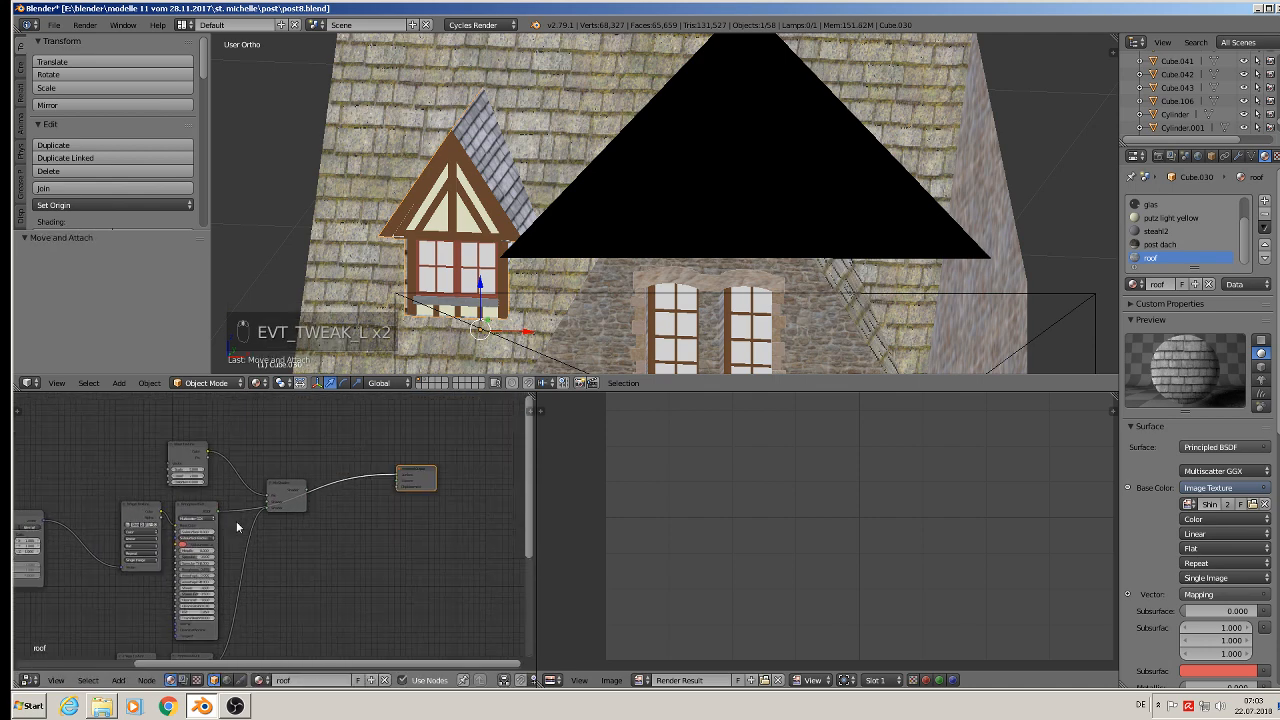
{"action": "scroll", "coordinate": [237, 520], "scroll_direction": "up", "scroll_amount": 3}
{"action": "left_click_drag", "start_coordinate": [213, 509], "coordinate": [282, 493]}
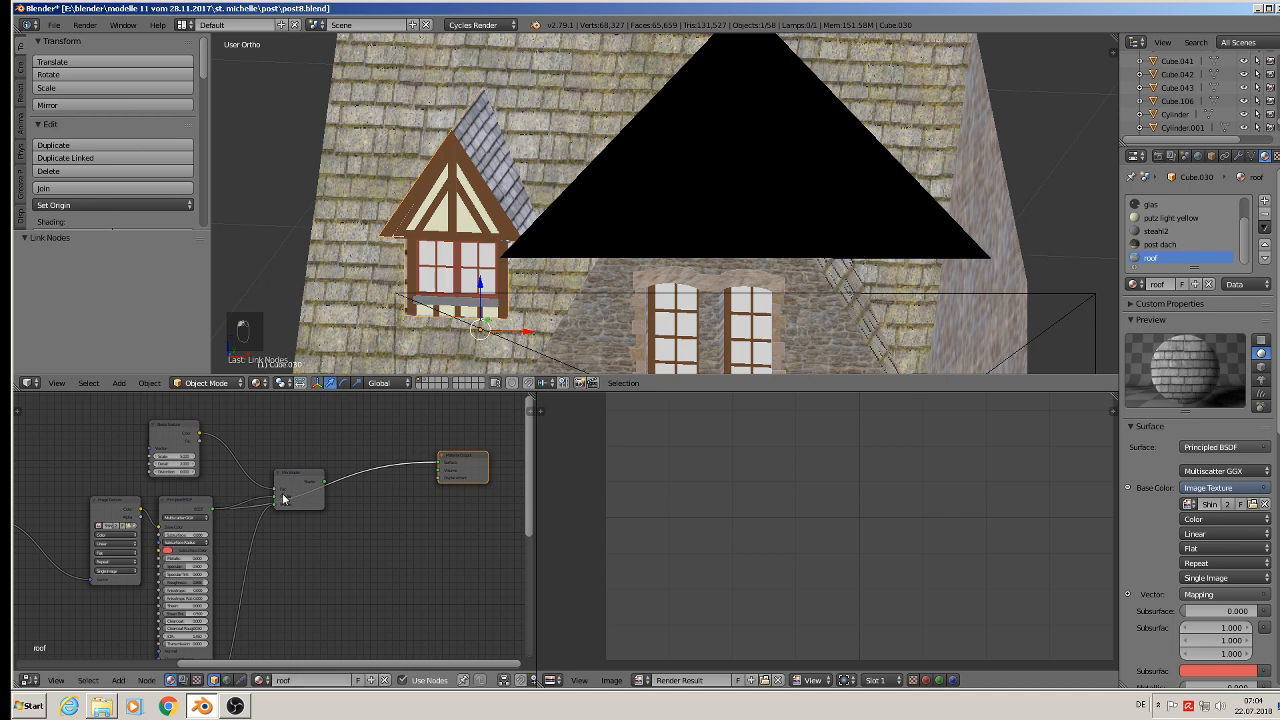
{"action": "left_click_drag", "start_coordinate": [449, 474], "coordinate": [442, 499]}
{"action": "left_click_drag", "start_coordinate": [326, 483], "coordinate": [433, 489]}
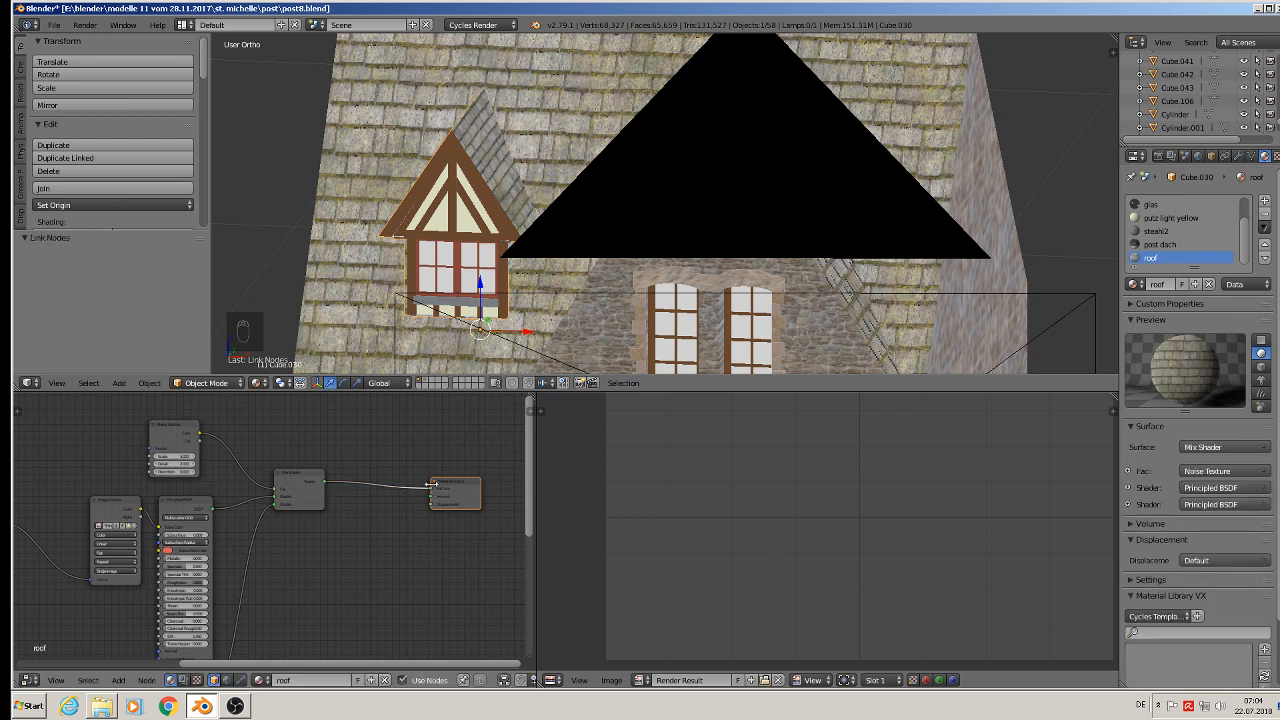
Deselect everything and save the building's file with the blended roof materials.
{"action": "scroll", "coordinate": [535, 275], "scroll_direction": "down", "scroll_amount": 4}
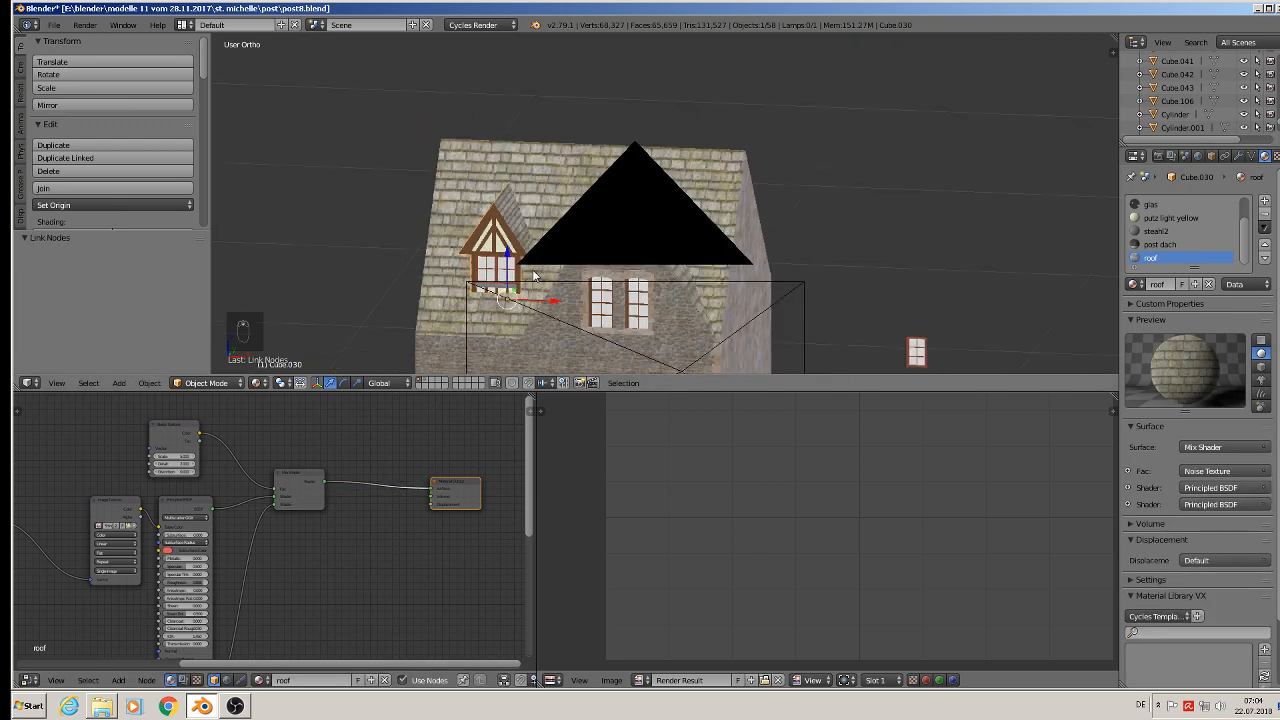
{"action": "key", "text": "a"}
{"action": "middle_click_drag", "start_coordinate": [613, 279], "coordinate": [487, 190], "text": "shift"}
{"action": "scroll", "coordinate": [478, 187], "scroll_direction": "down", "scroll_amount": 3}
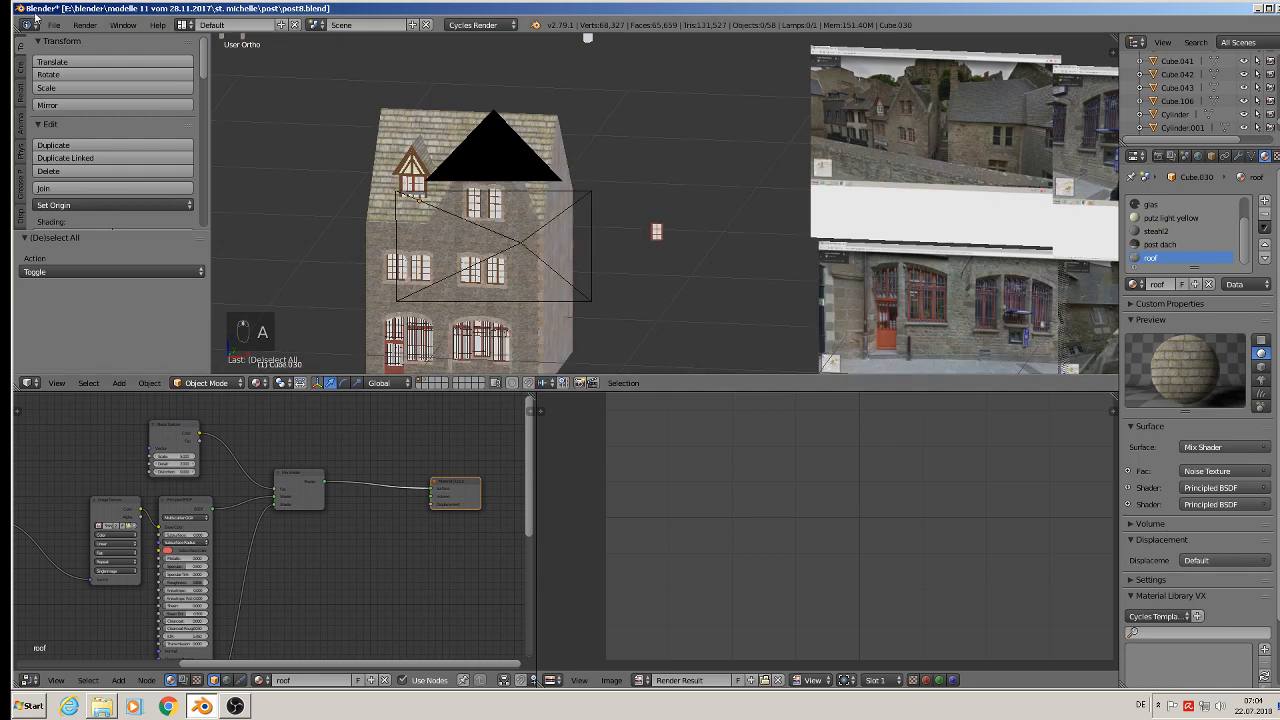
{"action": "left_click", "coordinate": [54, 24]}
{"action": "left_click", "coordinate": [85, 126]}
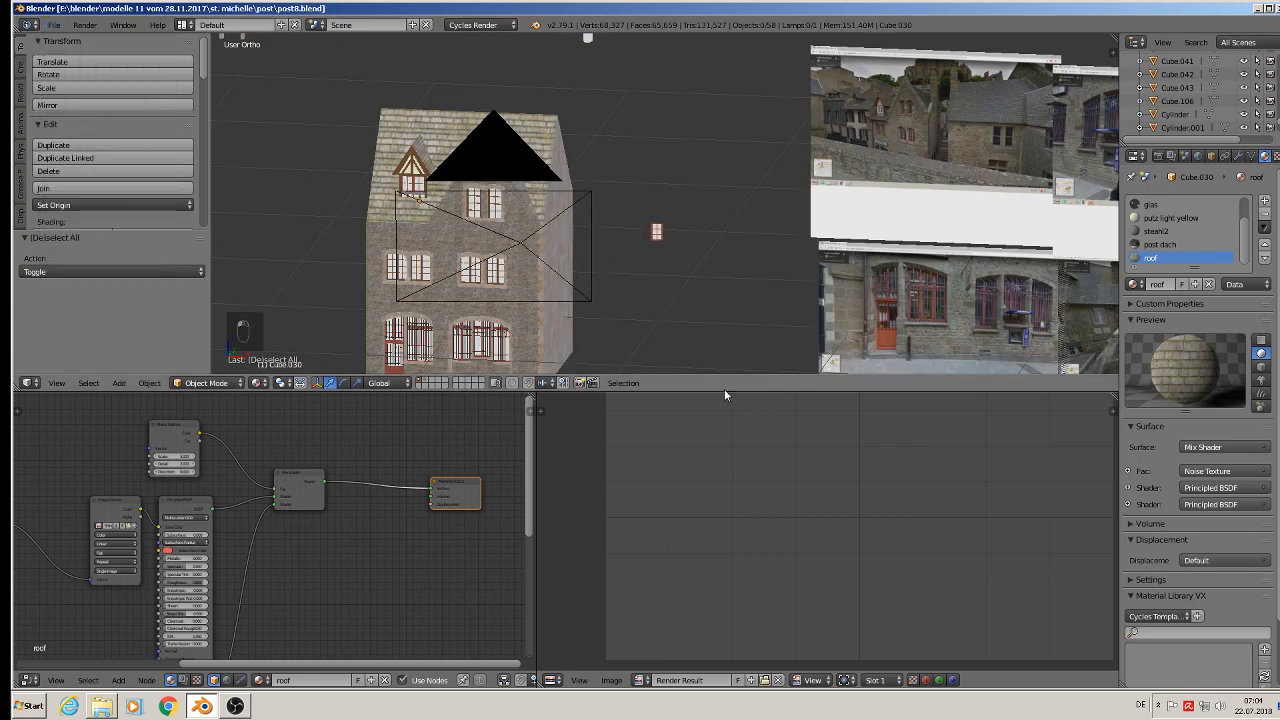
Enlarge the 3D viewport and examine the ground-floor facade in the reference photo.
{"action": "left_click_drag", "start_coordinate": [726, 392], "coordinate": [754, 630]}
{"action": "middle_click_drag", "start_coordinate": [1031, 452], "coordinate": [857, 357], "text": "shift"}
{"action": "scroll", "coordinate": [857, 357], "scroll_direction": "up", "scroll_amount": 7}
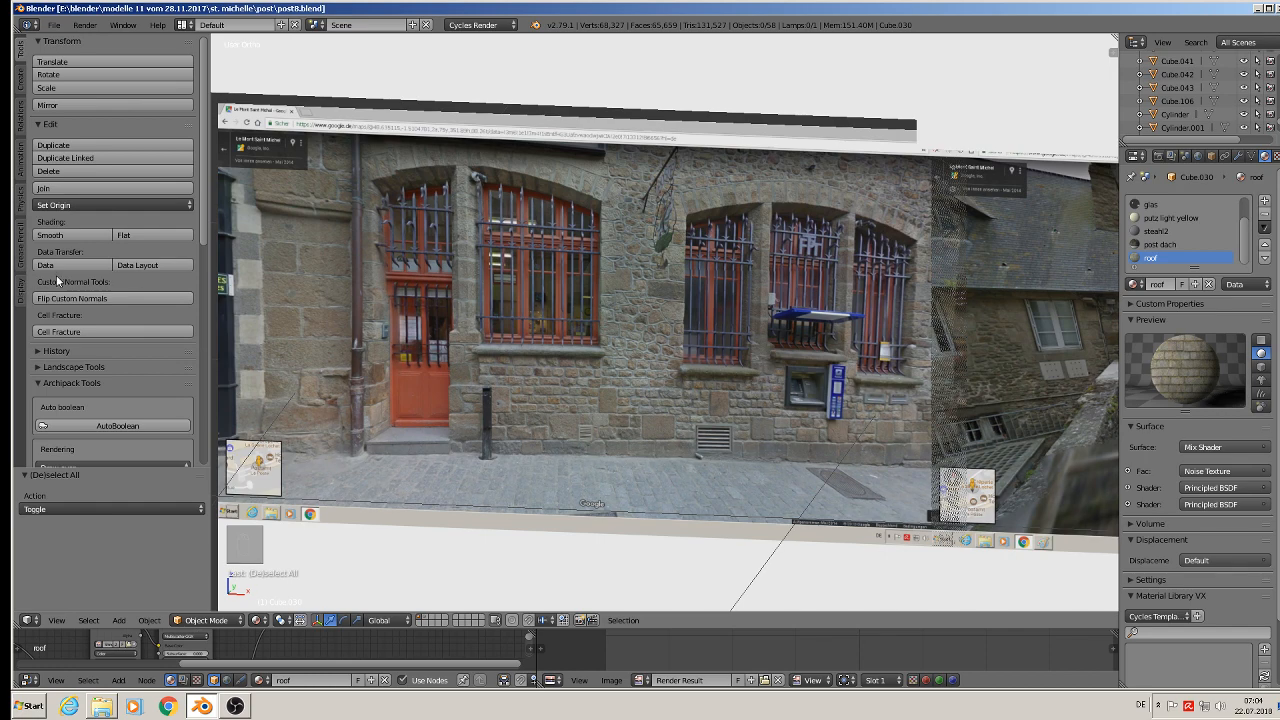
In Edit Mode on the building, move the three wall faces below the ground-floor triple window outward along Y.
{"action": "scroll", "coordinate": [311, 337], "scroll_direction": "down", "scroll_amount": 2}
{"action": "middle_click_drag", "start_coordinate": [355, 366], "coordinate": [1040, 272], "text": "shift"}
{"action": "middle_click_drag", "start_coordinate": [526, 303], "coordinate": [1005, 288], "text": "shift"}
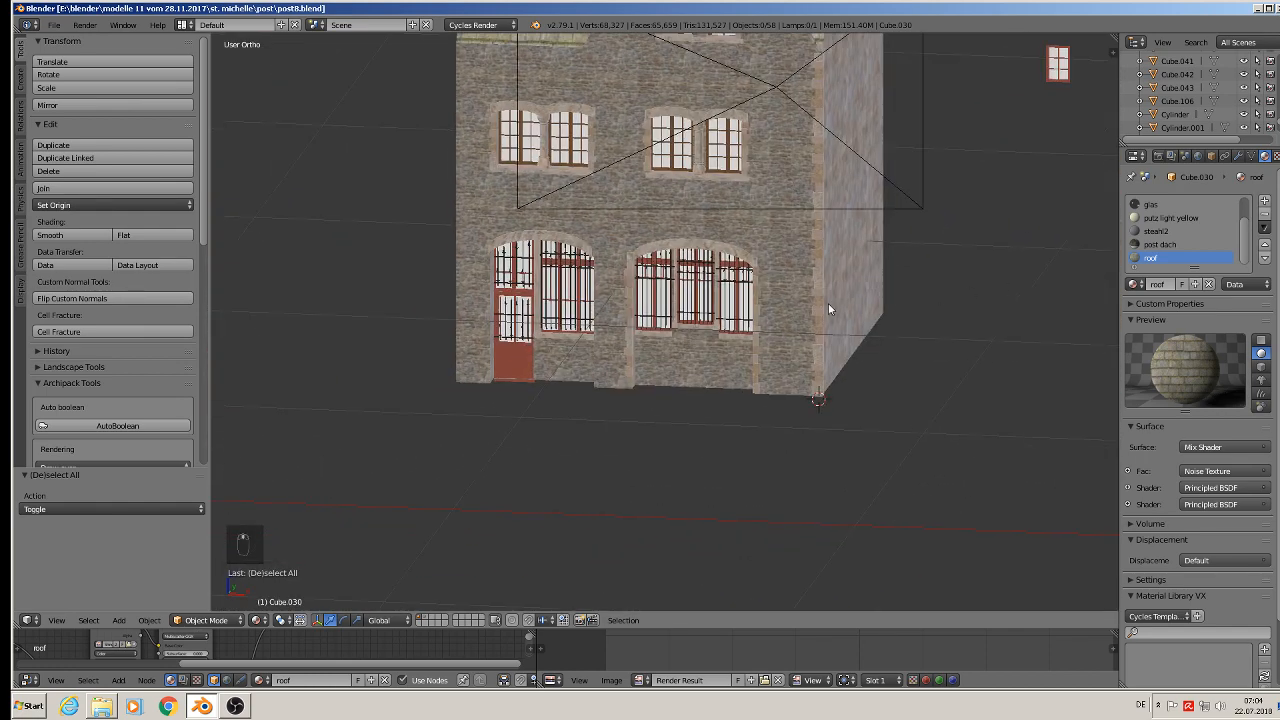
{"action": "scroll", "coordinate": [705, 318], "scroll_direction": "up", "scroll_amount": 5}
{"action": "middle_click_drag", "start_coordinate": [499, 376], "coordinate": [655, 302], "text": "shift"}
{"action": "key", "text": "Tab"}
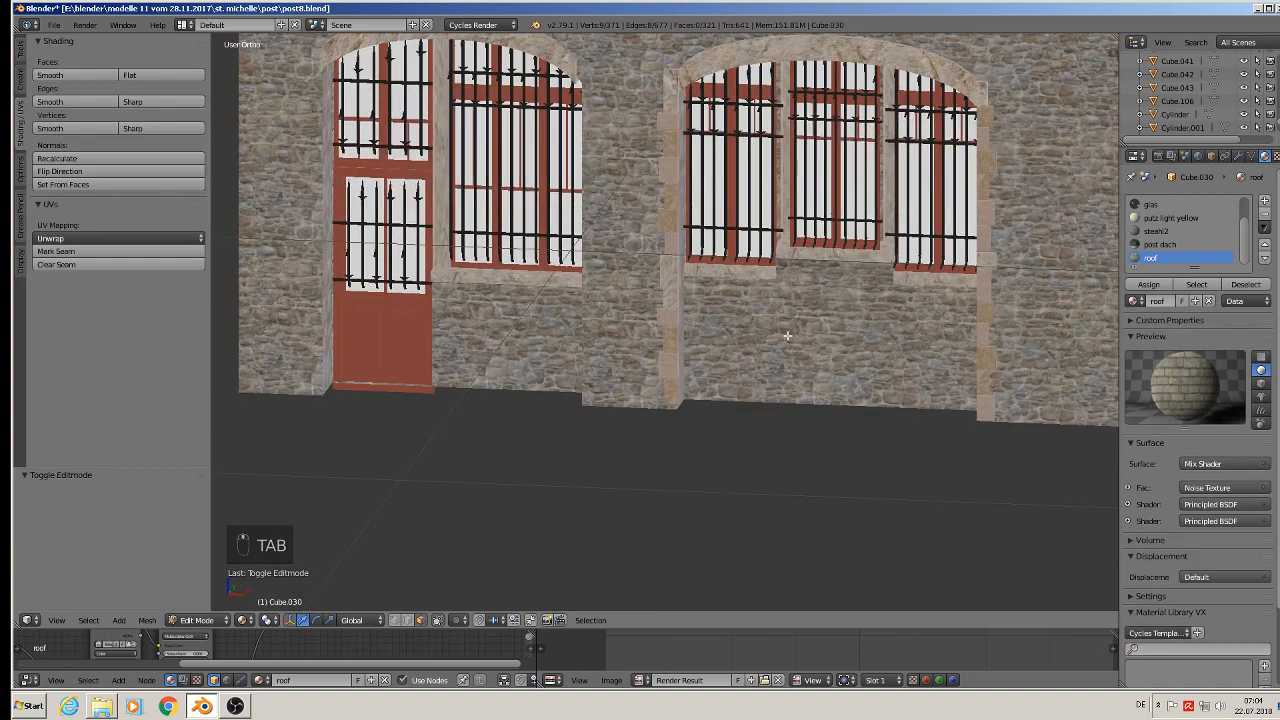
{"action": "key", "text": "Tab"}
{"action": "right_click", "coordinate": [787, 336]}
{"action": "key", "text": "Tab"}
{"action": "middle_click_drag", "start_coordinate": [787, 336], "coordinate": [734, 357]}
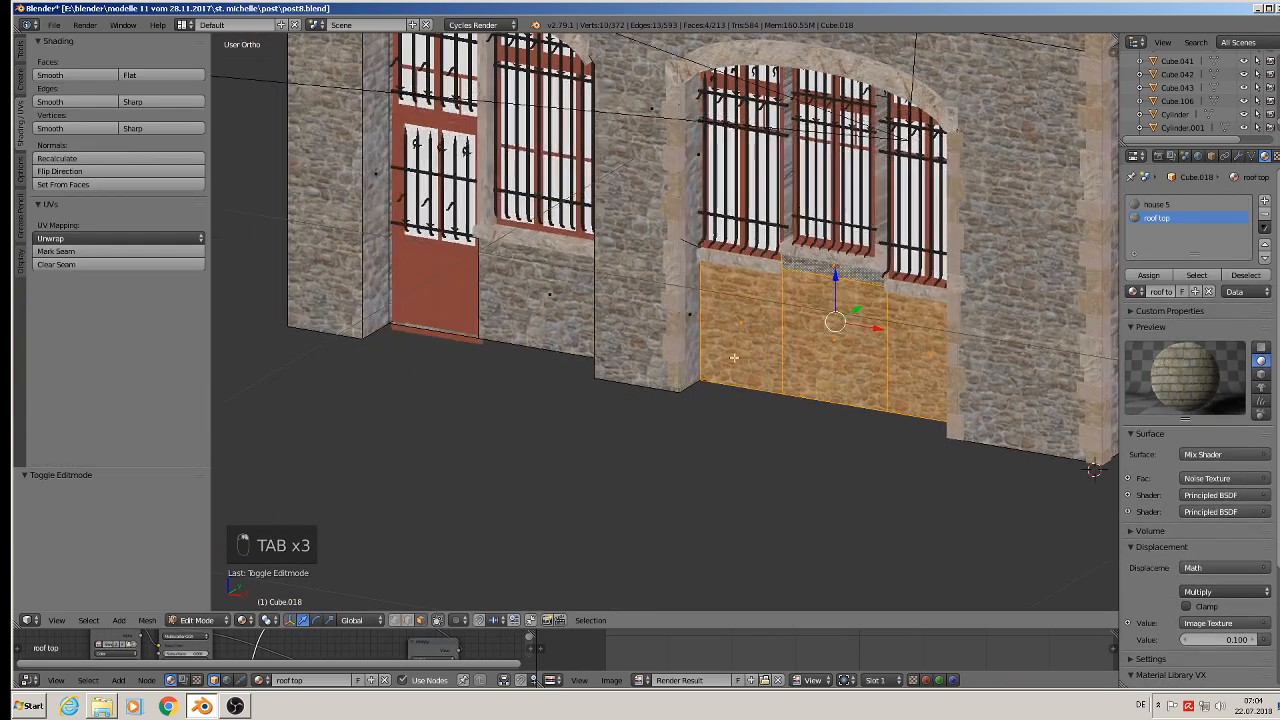
{"action": "left_click_drag", "start_coordinate": [859, 306], "coordinate": [841, 328]}
{"action": "key", "text": "Tab"}
Delete all the mesh geometry of the quoin stones flanking the wall section below the ground-floor triple window.
{"action": "right_click", "coordinate": [678, 322]}
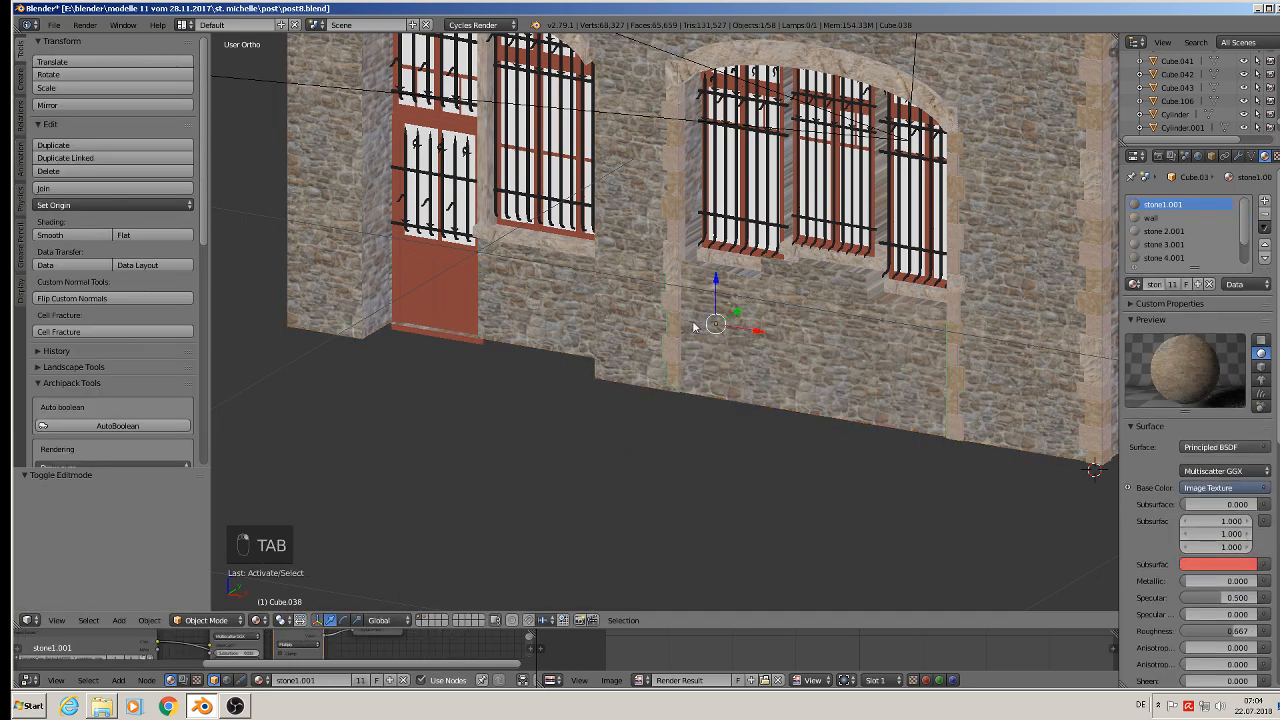
{"action": "key", "text": "Tab"}
{"action": "key", "text": "a"}
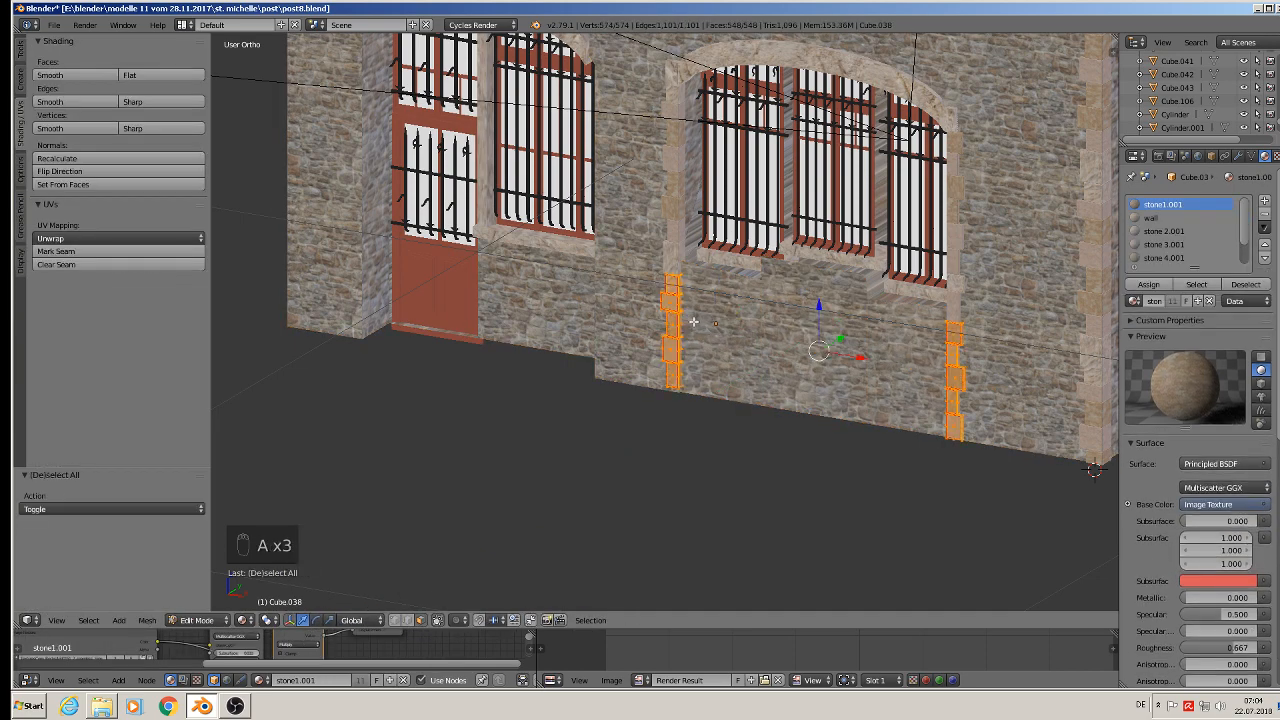
{"action": "key", "text": "x"}
{"action": "left_click", "coordinate": [693, 322]}
{"action": "key", "text": "Tab"}
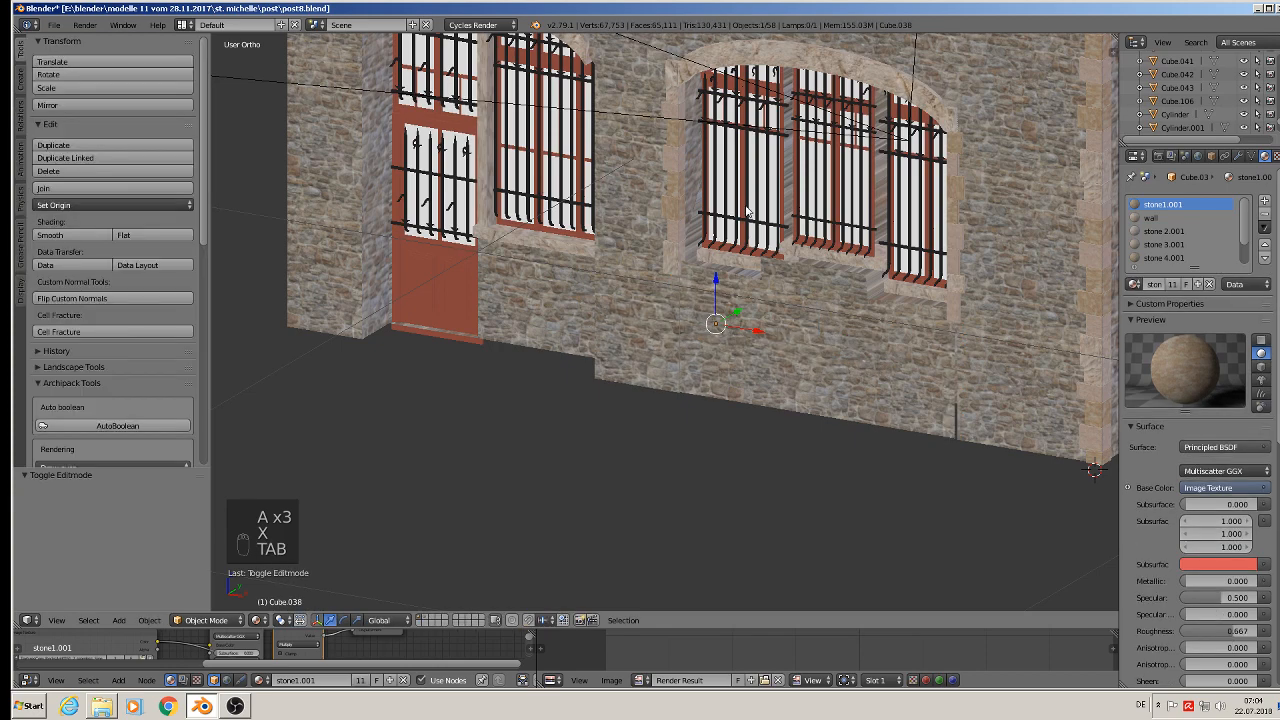
Move the triple window together with its three stone sills about 0.04 outward along Y and deselect everything.
{"action": "right_click", "coordinate": [782, 265]}
{"action": "right_click", "coordinate": [812, 259]}
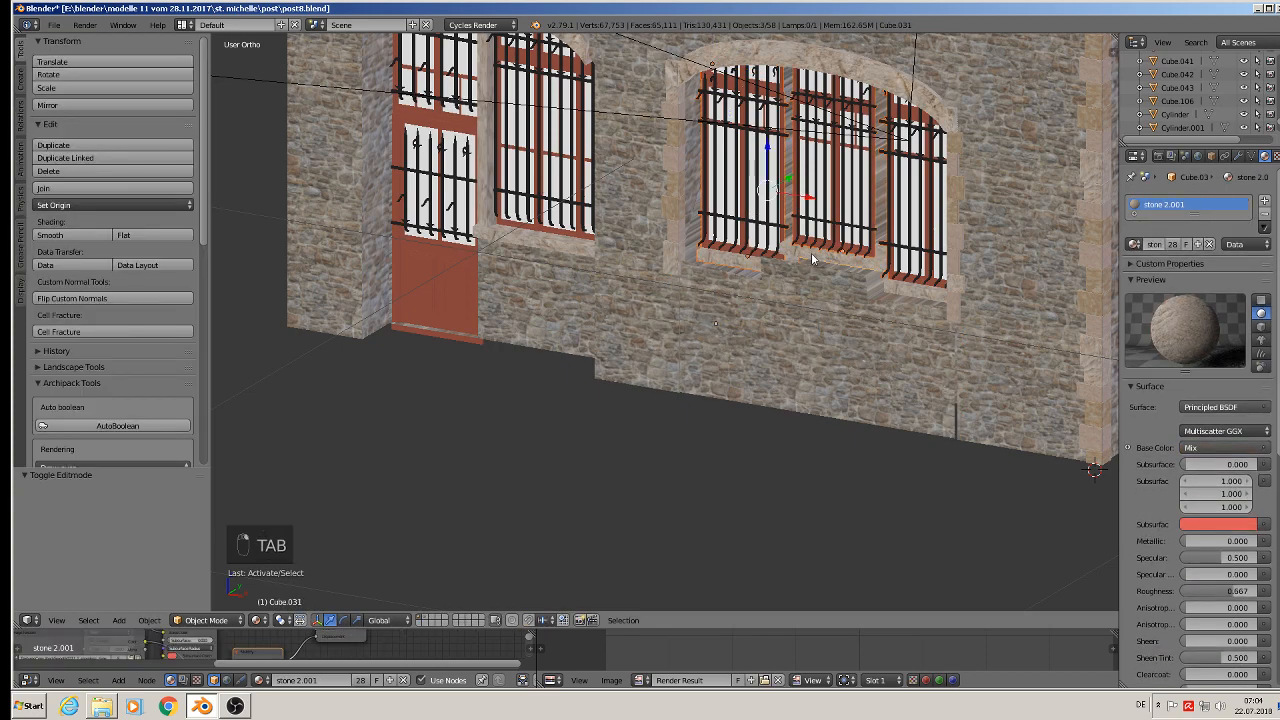
{"action": "key", "text": "shift+d"}
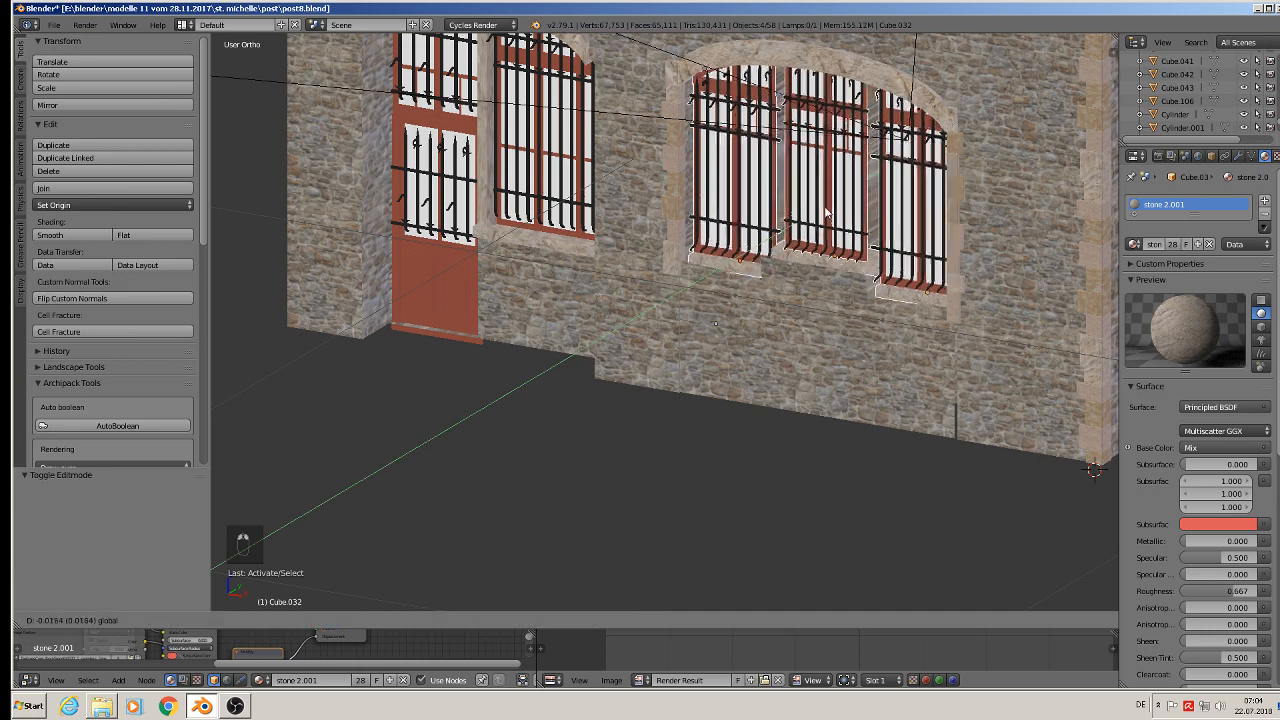
{"action": "key", "text": "y"}
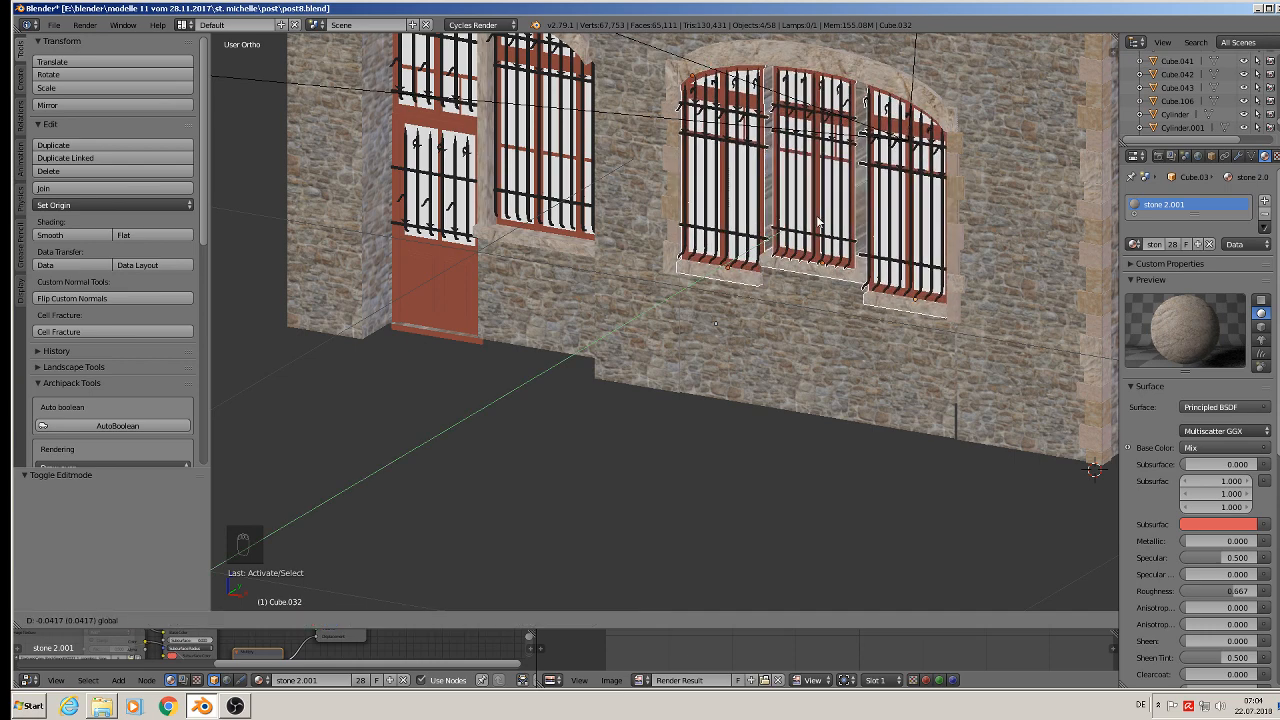
{"action": "left_click", "coordinate": [714, 203]}
{"action": "key", "text": "a"}
In Edit Mode on the building, move the wall face below the window beside the door outward by -0.055 along Y.
{"action": "middle_click_drag", "start_coordinate": [535, 264], "coordinate": [631, 369], "text": "shift"}
{"action": "right_click", "coordinate": [674, 337]}
{"action": "key", "text": "Tab"}
{"action": "right_click", "coordinate": [668, 338]}
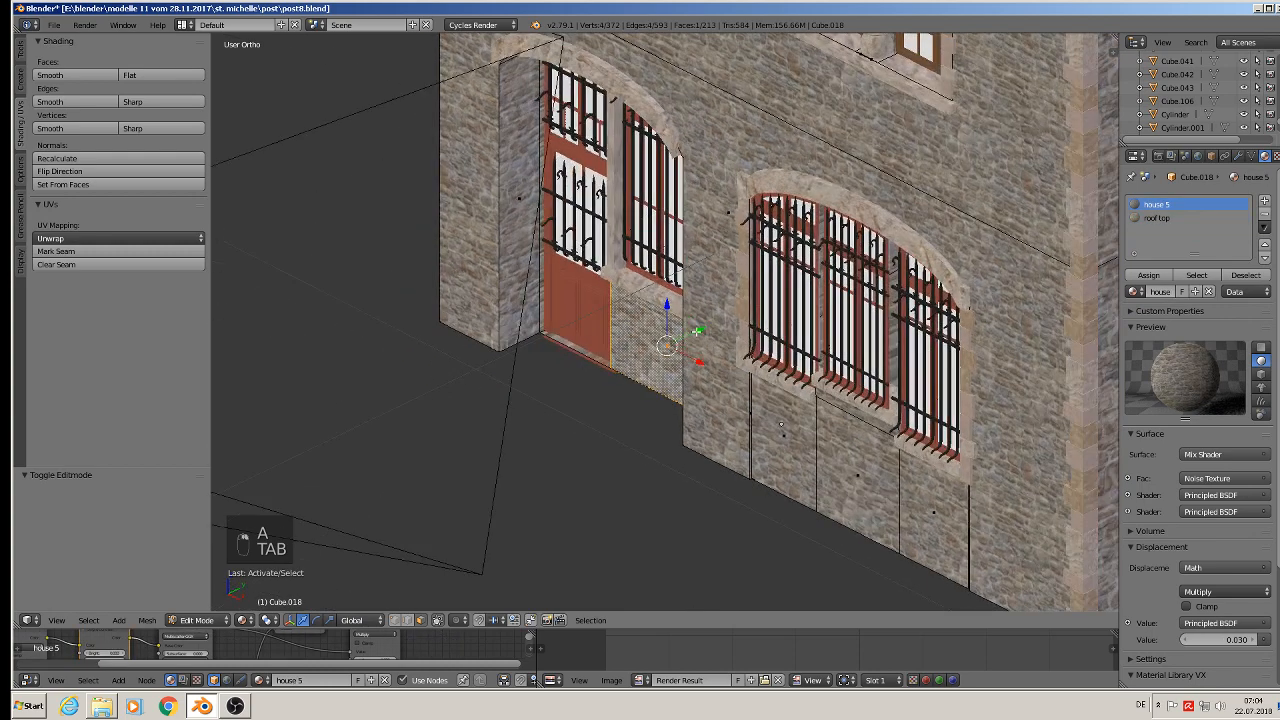
{"action": "key", "text": "g"}
{"action": "key", "text": "y"}
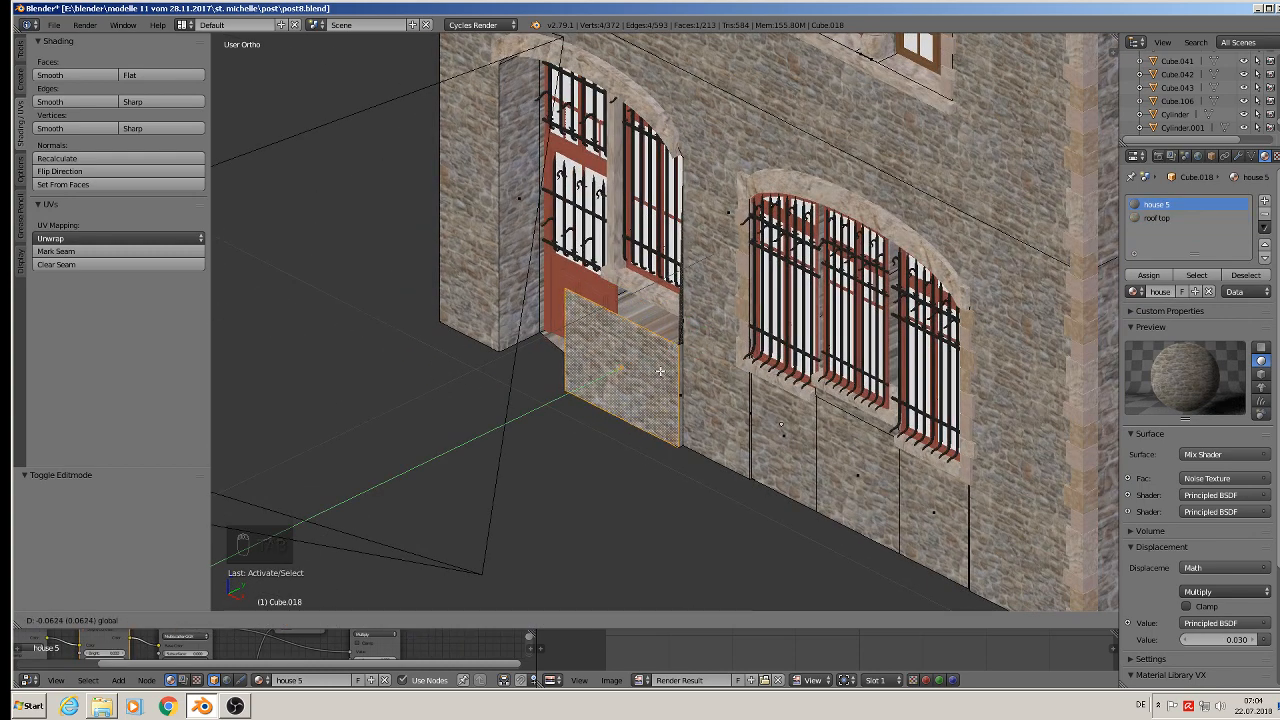
{"action": "left_click", "coordinate": [660, 371]}
{"action": "middle_click_drag", "start_coordinate": [666, 367], "coordinate": [690, 352]}
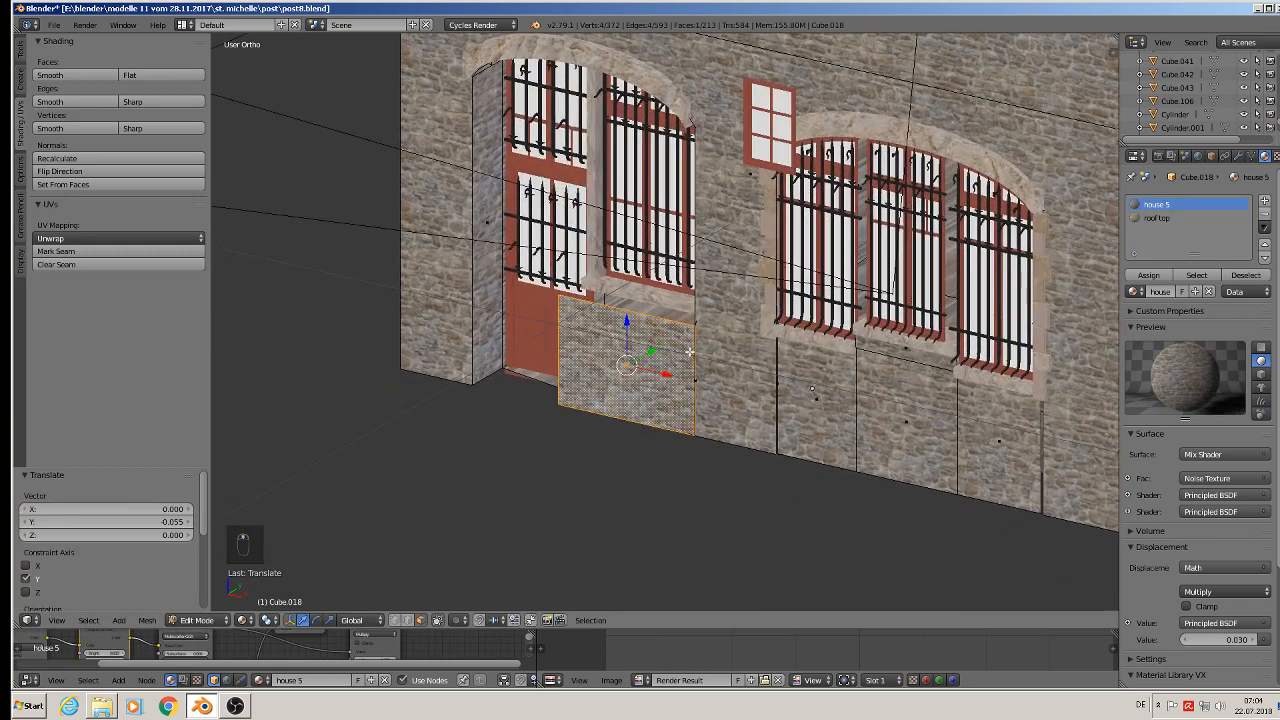
Back in Object Mode, move the stone sill of the window beside the door outward by -0.050 along Y.
{"action": "right_click", "coordinate": [635, 300]}
{"action": "key", "text": "Tab"}
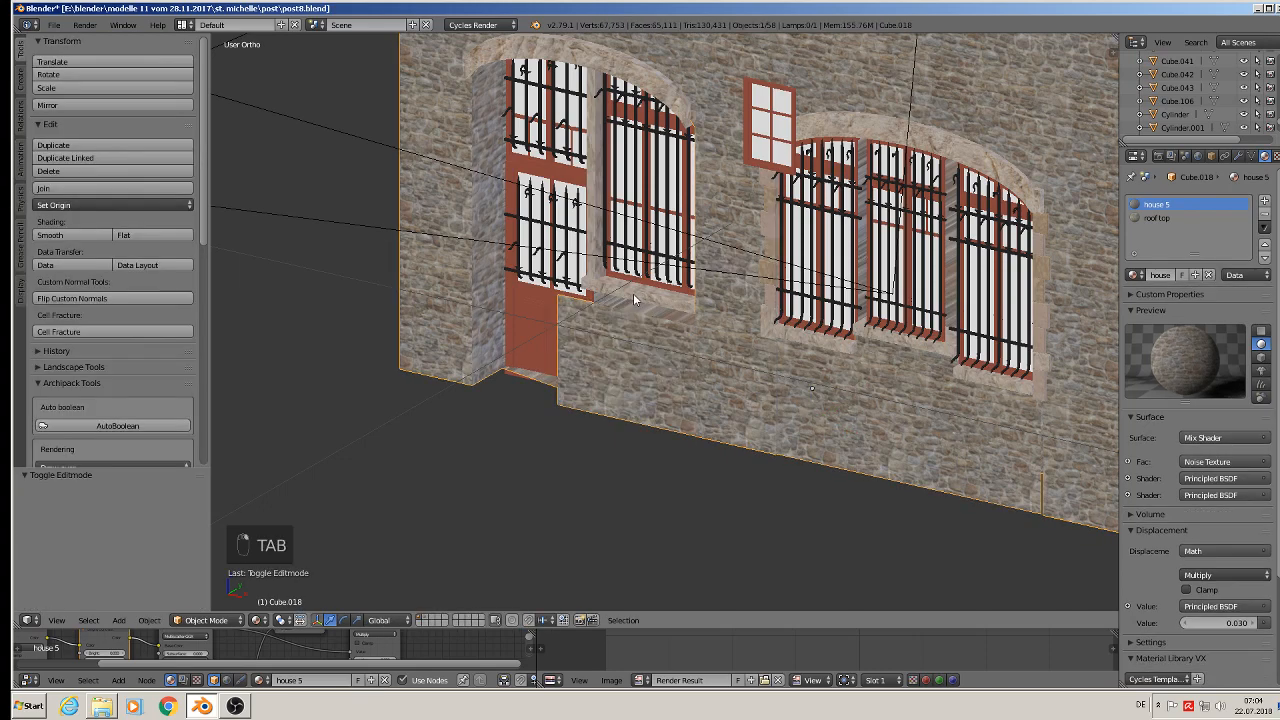
{"action": "right_click", "coordinate": [633, 293]}
{"action": "key", "text": "g"}
{"action": "key", "text": "y"}
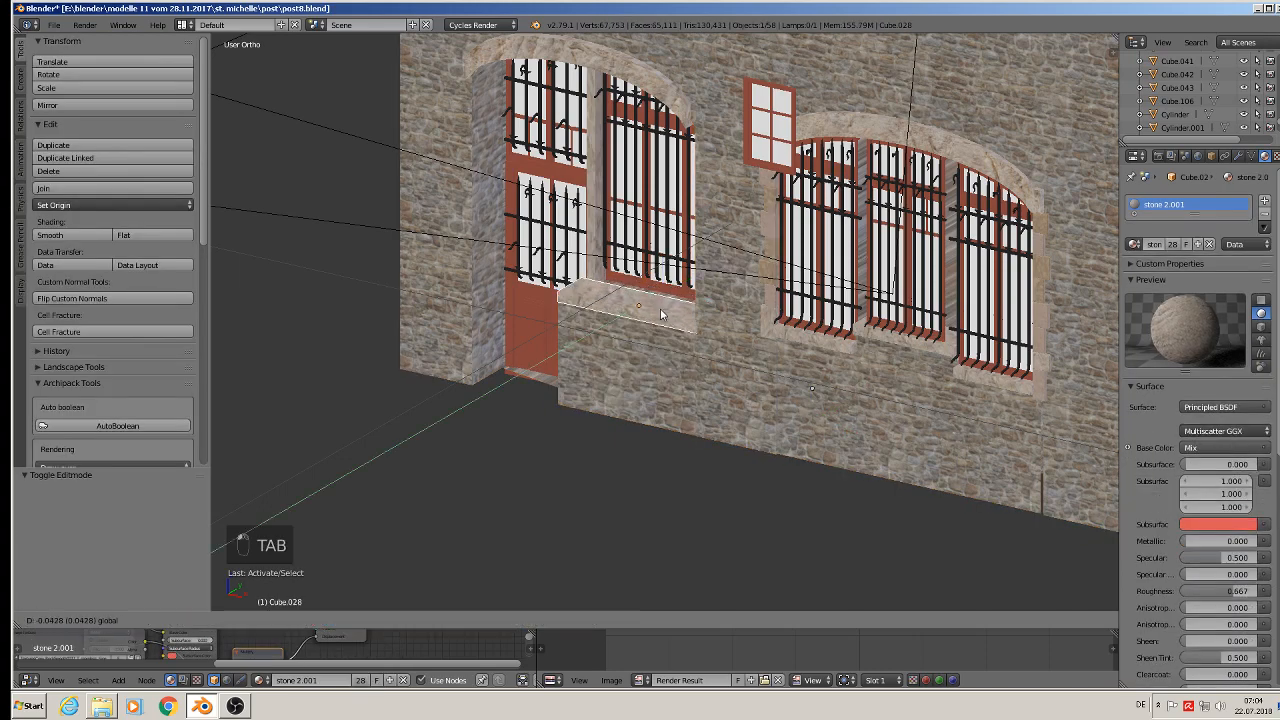
{"action": "left_click", "coordinate": [660, 308]}
Move the barred window beside the door outward by -0.056 along Y onto its sill.
{"action": "right_click", "coordinate": [631, 225]}
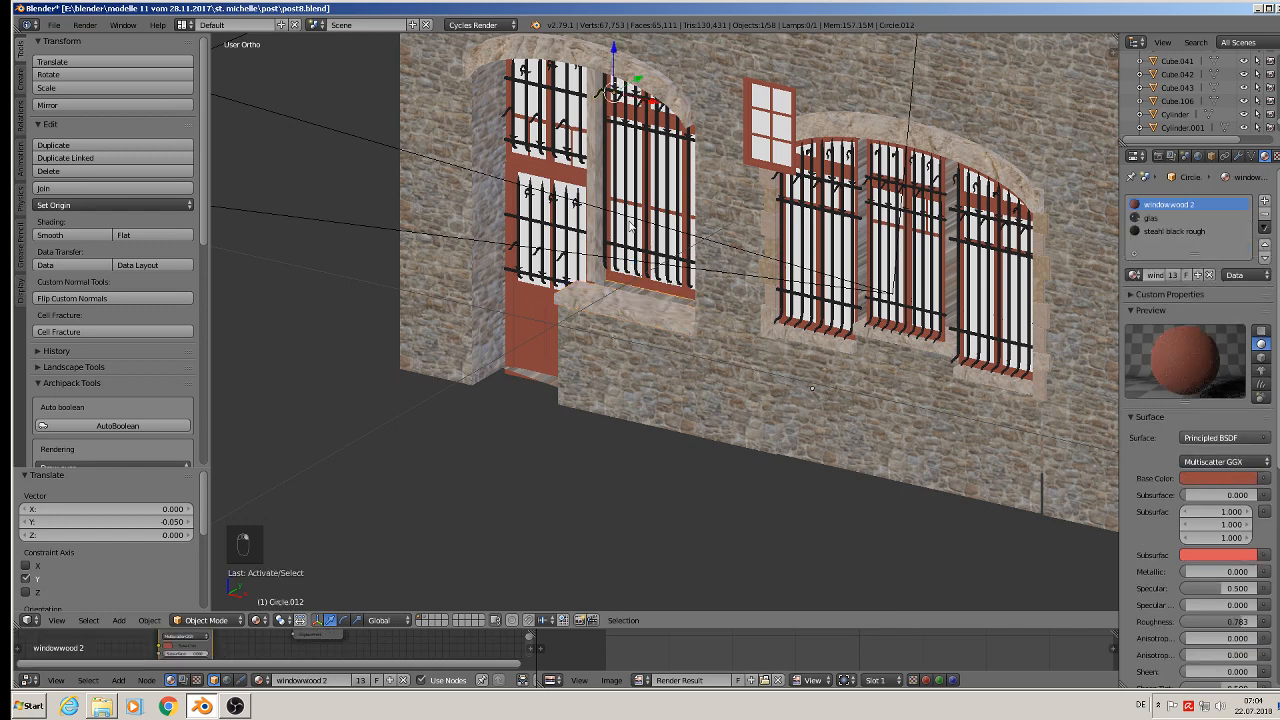
{"action": "right_click", "coordinate": [812, 388], "text": "shift"}
{"action": "key", "text": "ctrl+z"}
{"action": "key", "text": "g"}
{"action": "key", "text": "y"}
{"action": "left_click", "coordinate": [606, 178]}
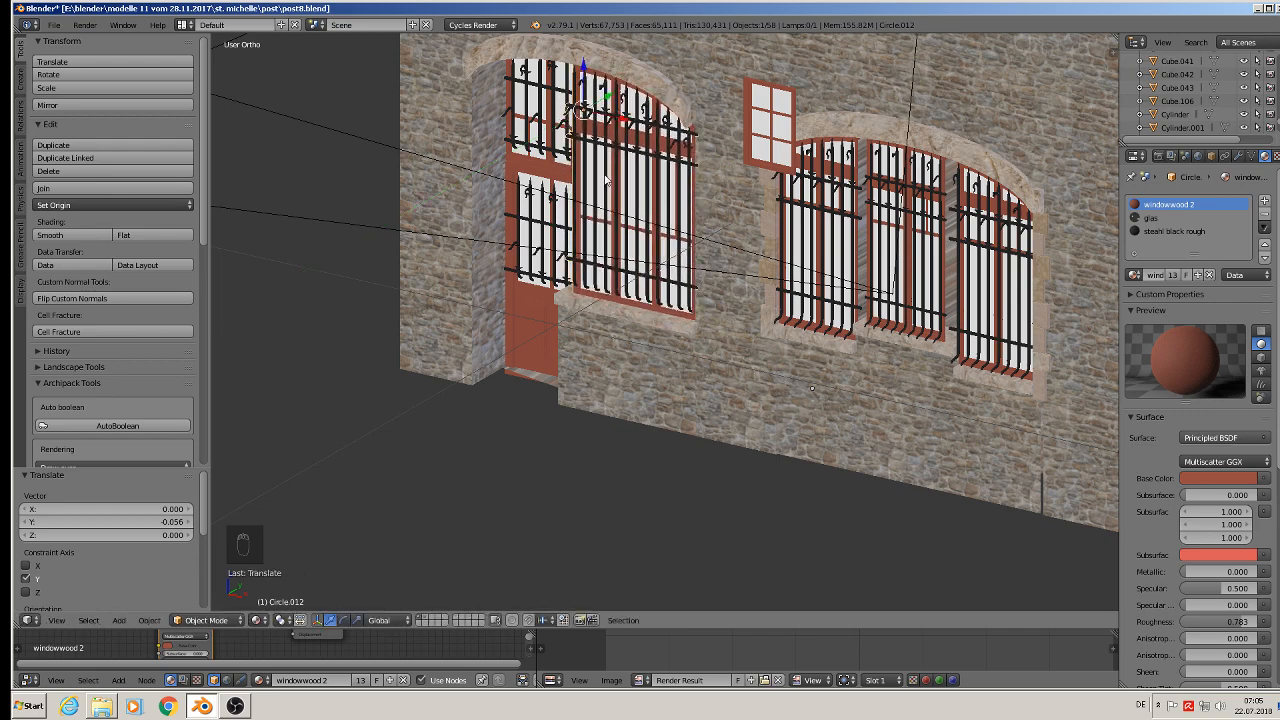
Move the stone post between the door and the adjacent window about 0.05 outward along Y.
{"action": "scroll", "coordinate": [606, 180], "scroll_direction": "up", "scroll_amount": 5}
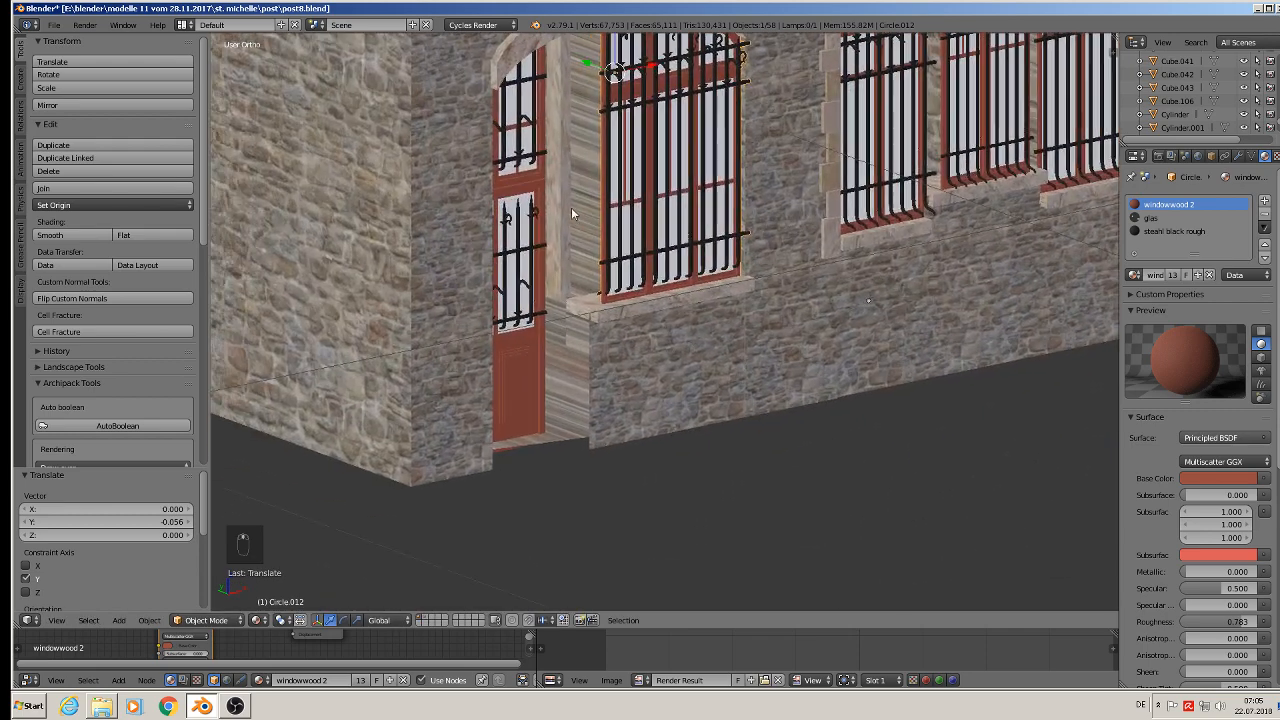
{"action": "right_click", "coordinate": [563, 210]}
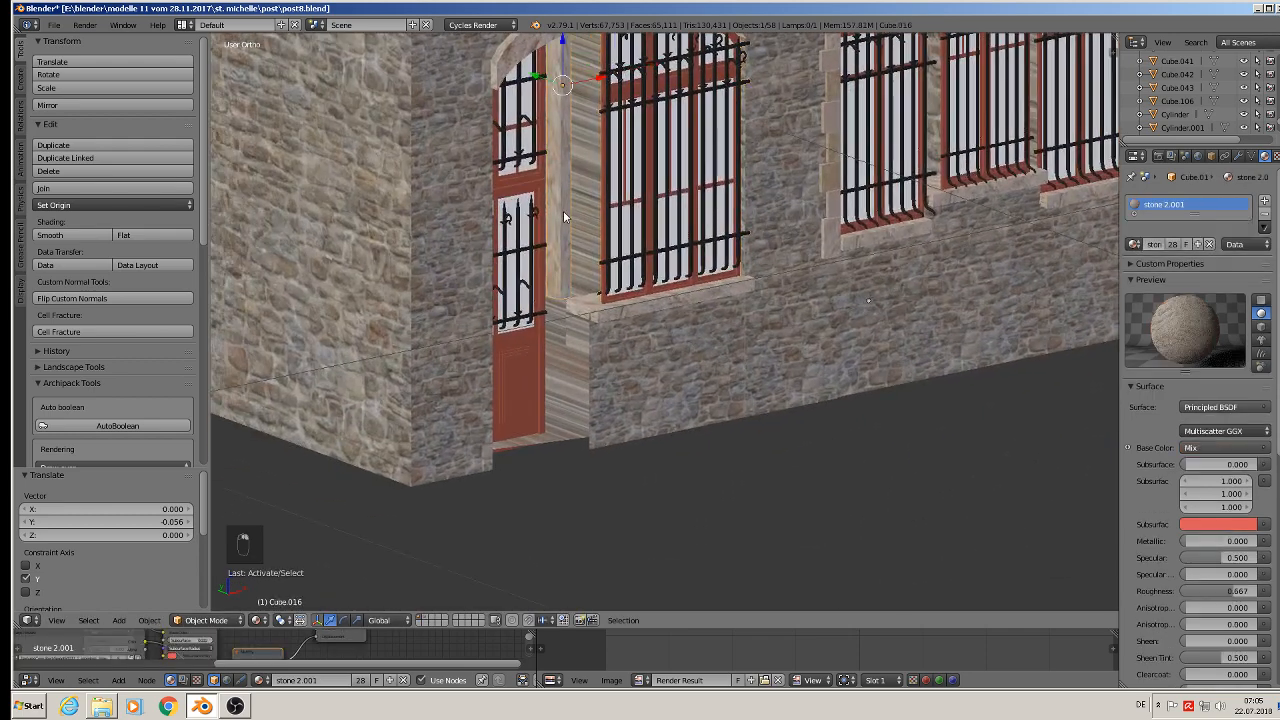
{"action": "middle_click_drag", "start_coordinate": [563, 213], "coordinate": [572, 326], "text": "shift"}
{"action": "scroll", "coordinate": [559, 270], "scroll_direction": "up", "scroll_amount": 1}
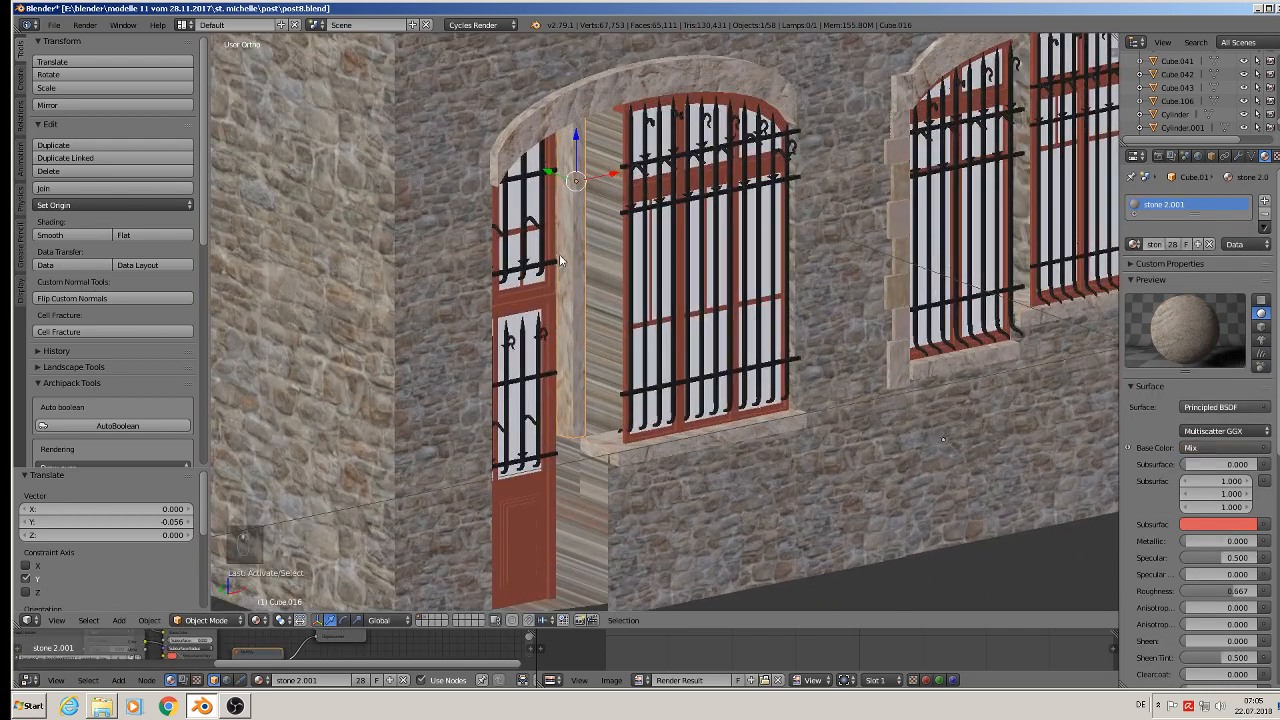
{"action": "key", "text": "g"}
{"action": "key", "text": "y"}
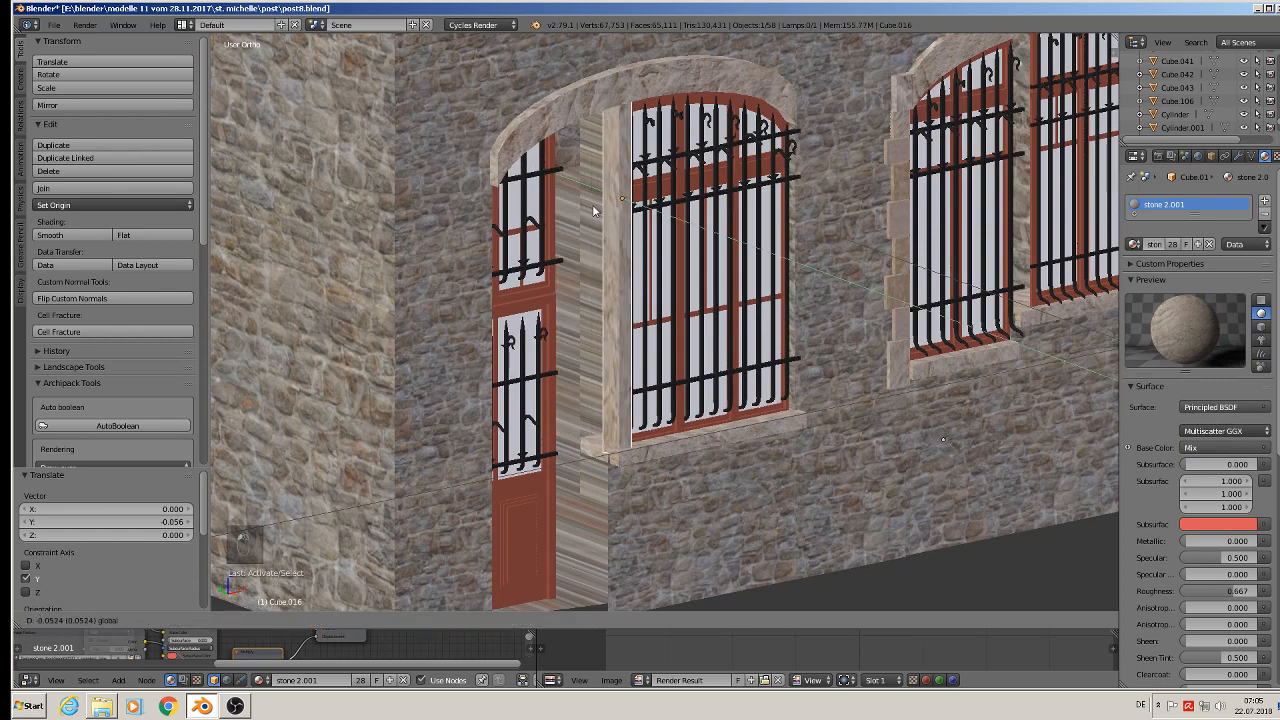
{"action": "left_click", "coordinate": [591, 210]}
In Edit Mode, stretch the stone post's rear vertical edge about 0.05 back along Y to the door frame.
{"action": "key", "text": "Tab"}
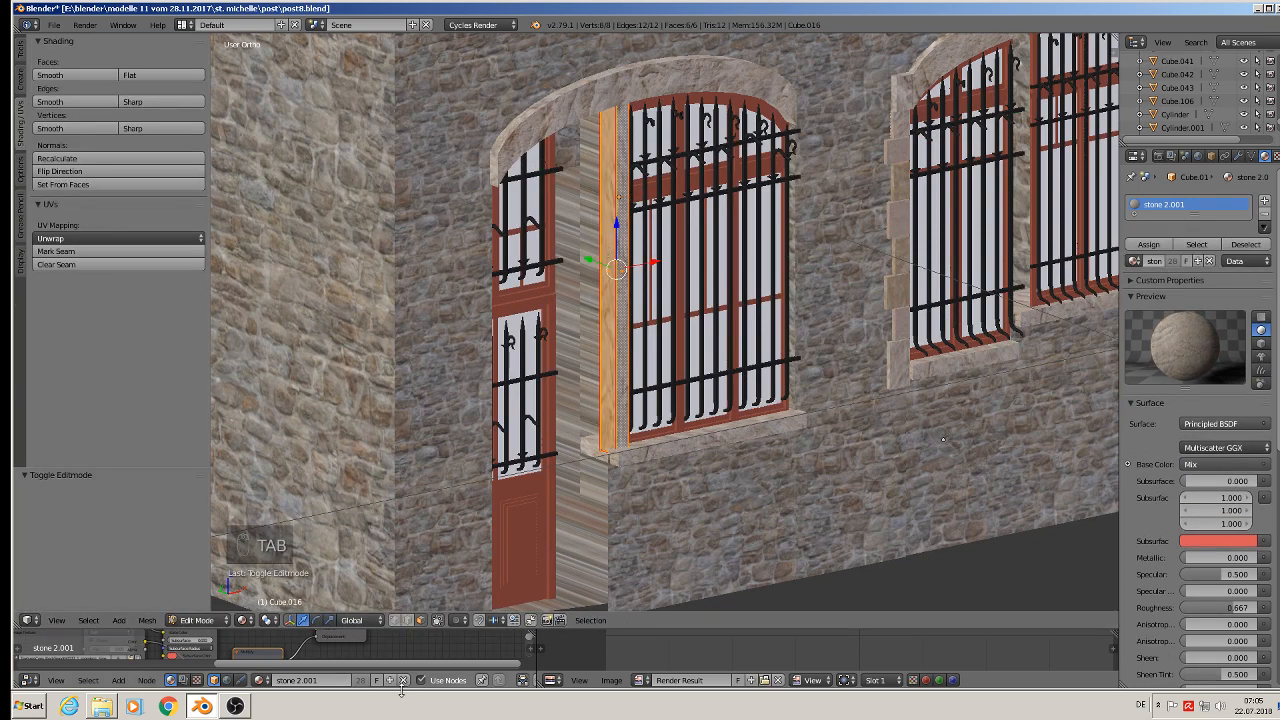
{"action": "right_click", "coordinate": [609, 240]}
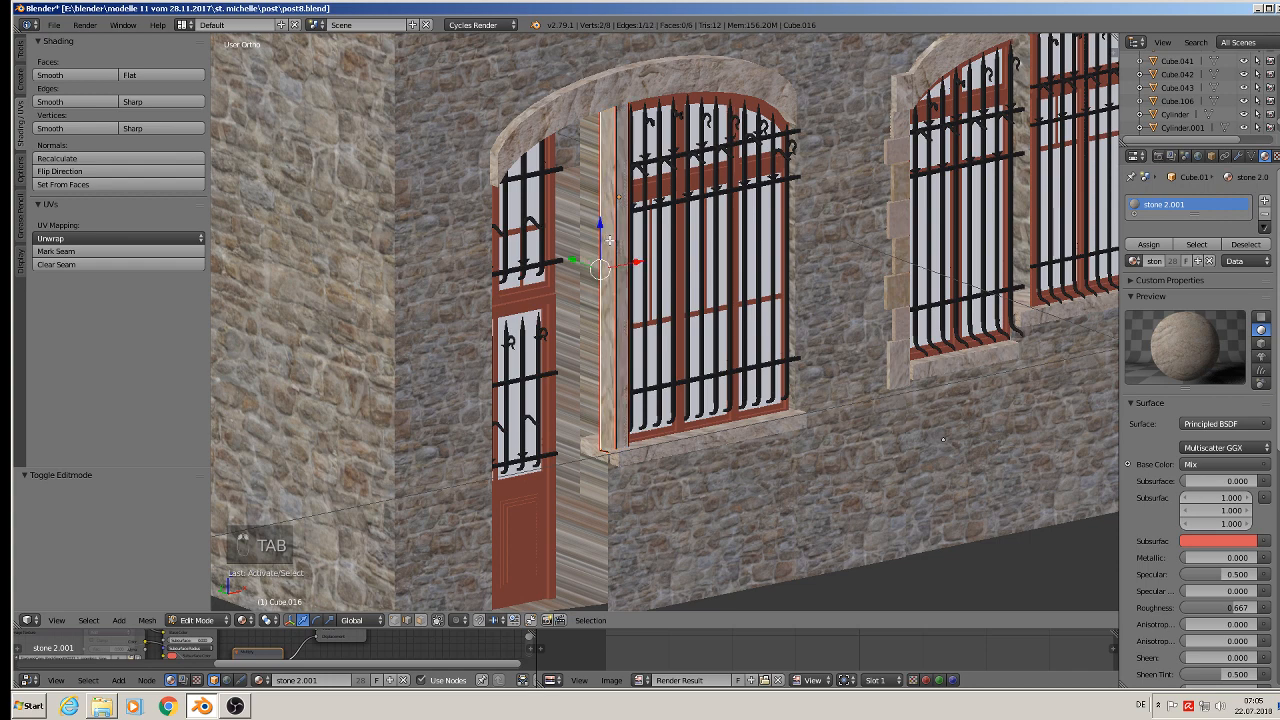
{"action": "key", "text": "g"}
{"action": "key", "text": "y"}
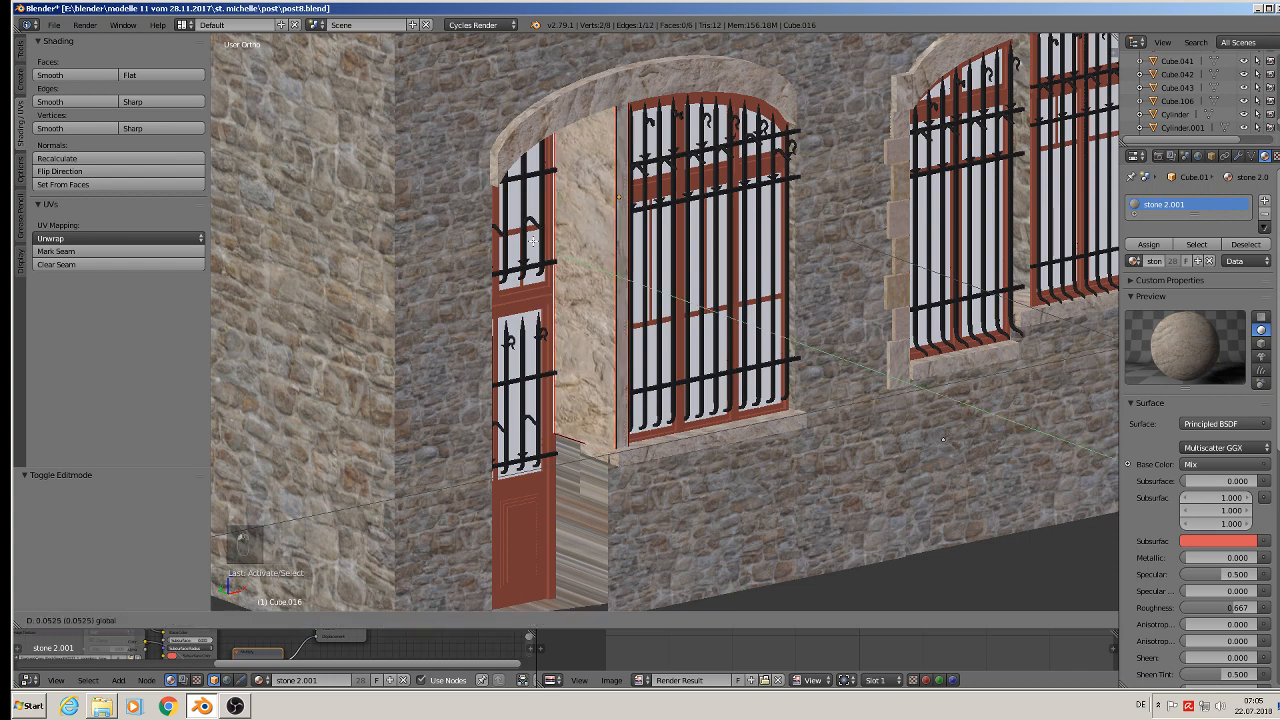
{"action": "left_click", "coordinate": [545, 250]}
{"action": "key", "text": "Tab"}
In Edit Mode on the building, select the vertical corner edge of the protruding wall beside the door.
{"action": "right_click", "coordinate": [605, 520]}
{"action": "key", "text": "Tab"}
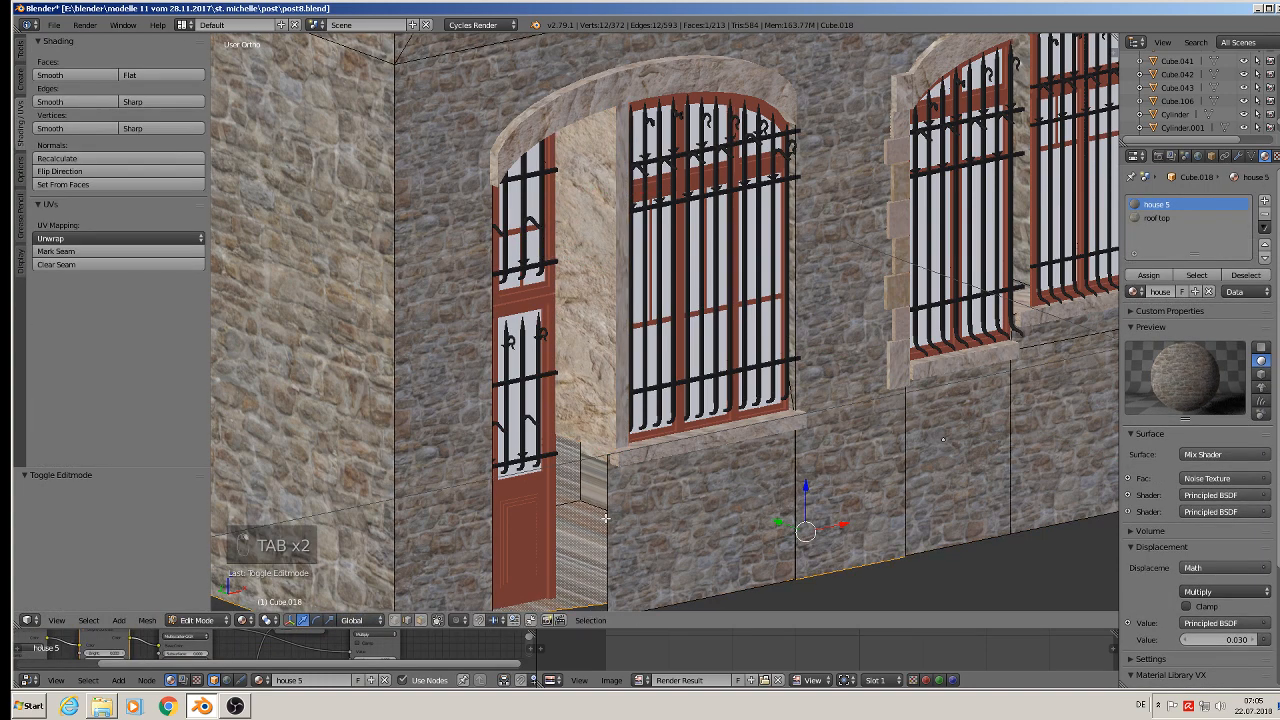
{"action": "right_click", "coordinate": [608, 515]}
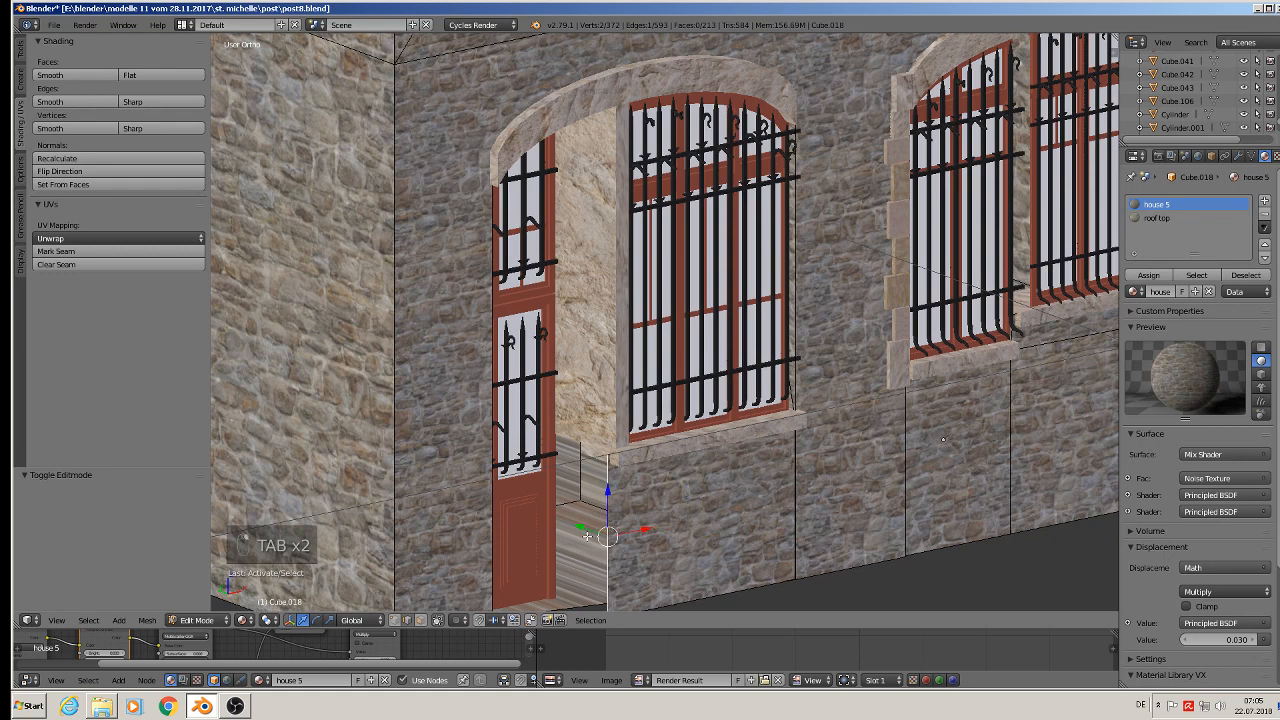
Try to move the selected corner edge along Y.
{"action": "key", "text": "g"}
{"action": "key", "text": "y"}
{"action": "left_click", "coordinate": [586, 536]}
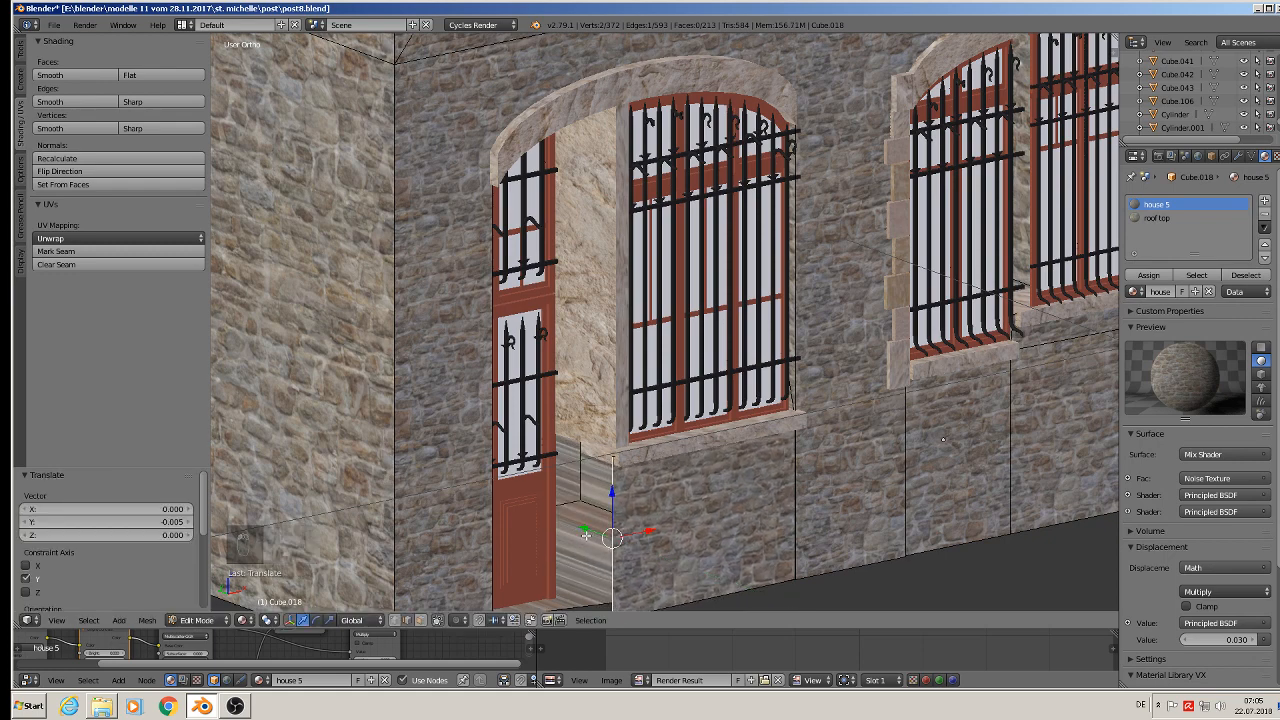
{"action": "key", "text": "ctrl+z"}
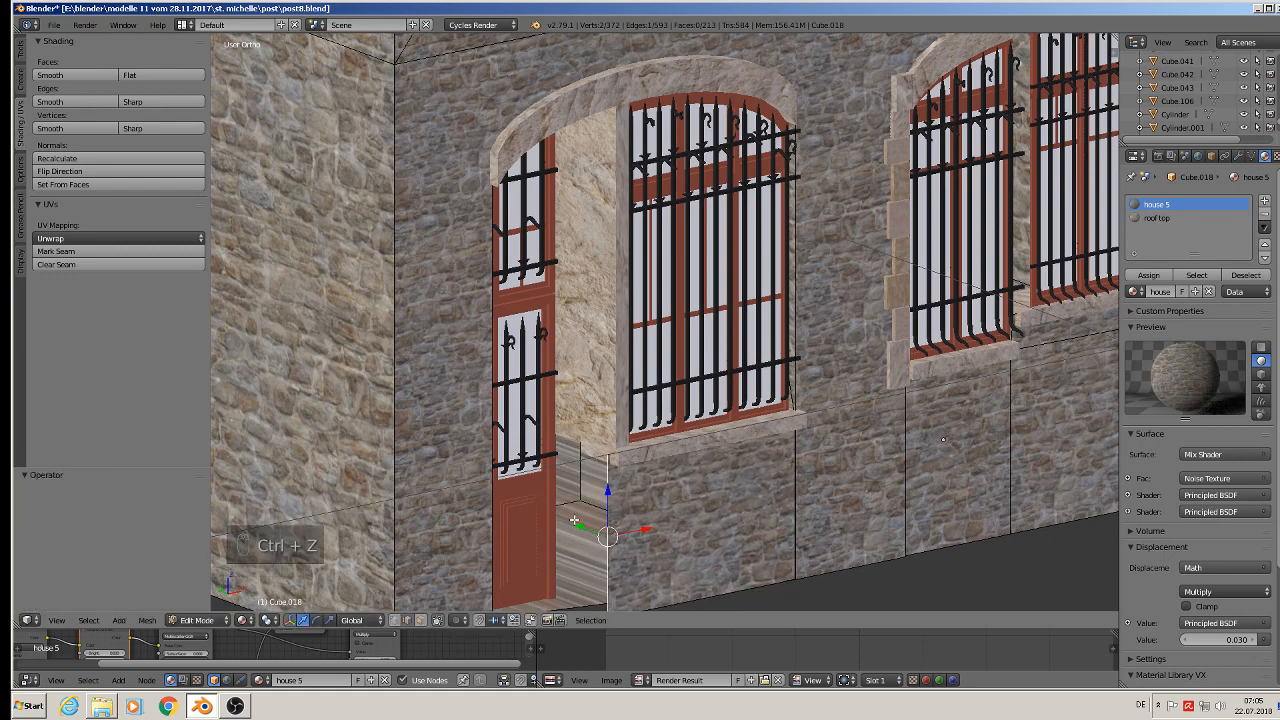
Extrude the wall's corner edge 0.063 along Y back to the door to form the side face.
{"action": "key", "text": "e"}
{"action": "key", "text": "y"}
{"action": "left_click", "coordinate": [557, 507]}
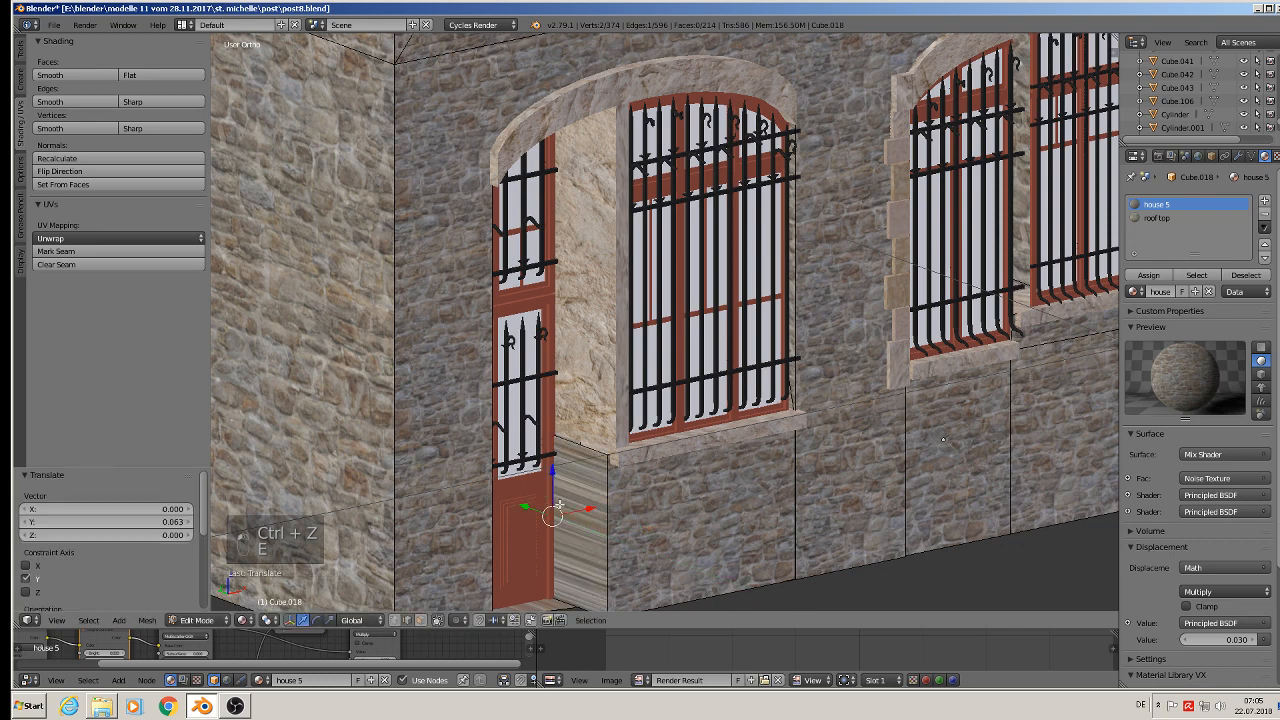
Unwrap the newly extruded side face beside the door and return to Object Mode.
{"action": "left_click", "coordinate": [421, 621]}
{"action": "right_click", "coordinate": [585, 519]}
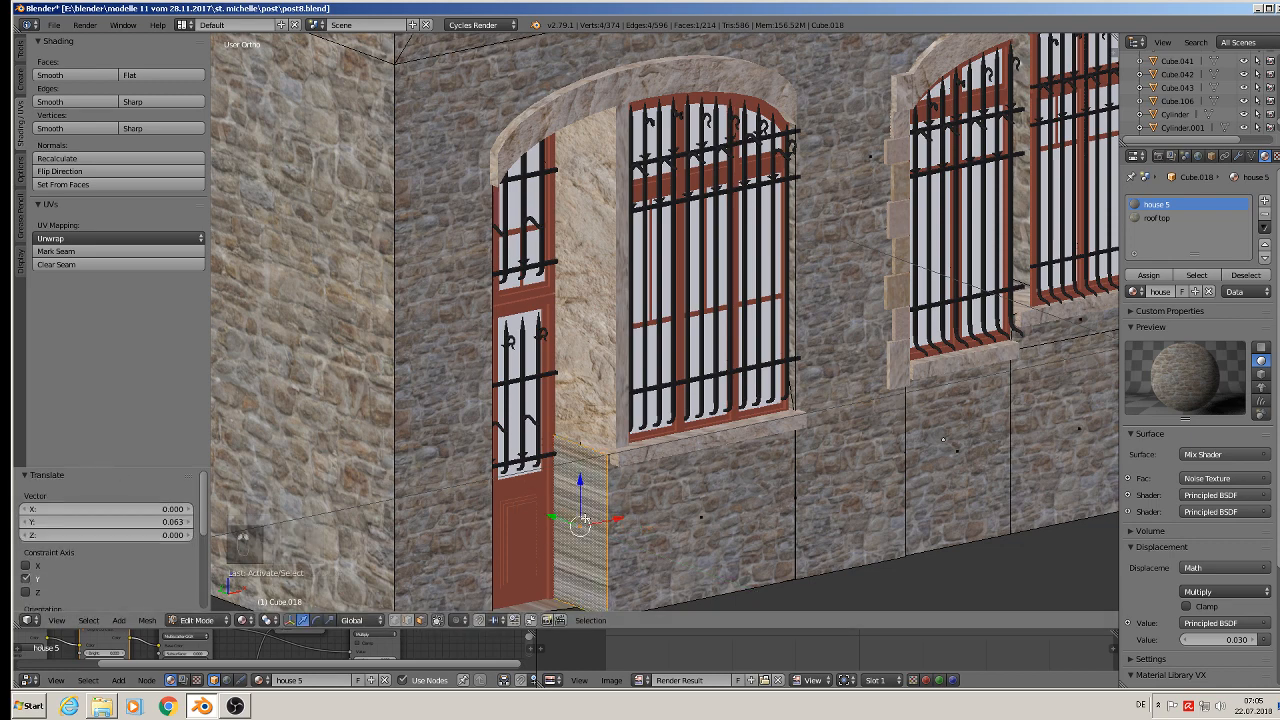
{"action": "middle_click_drag", "start_coordinate": [585, 519], "coordinate": [604, 538]}
{"action": "key", "text": "u"}
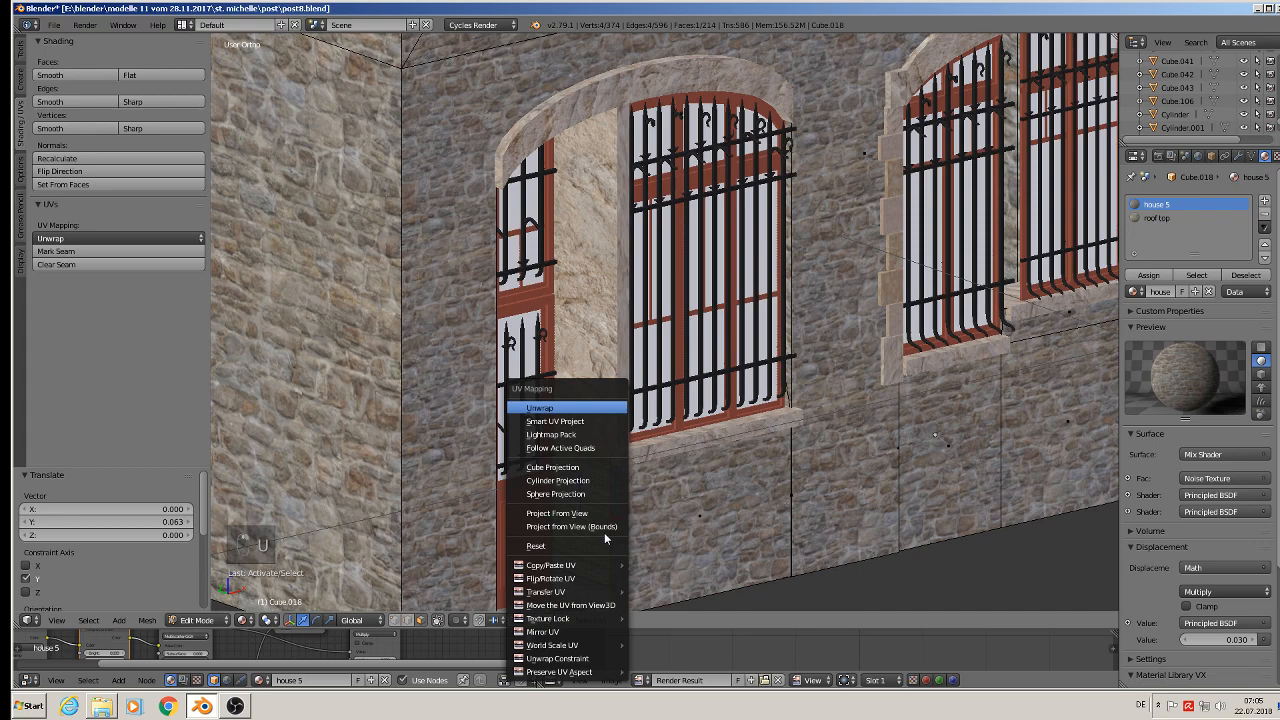
{"action": "left_click", "coordinate": [568, 407]}
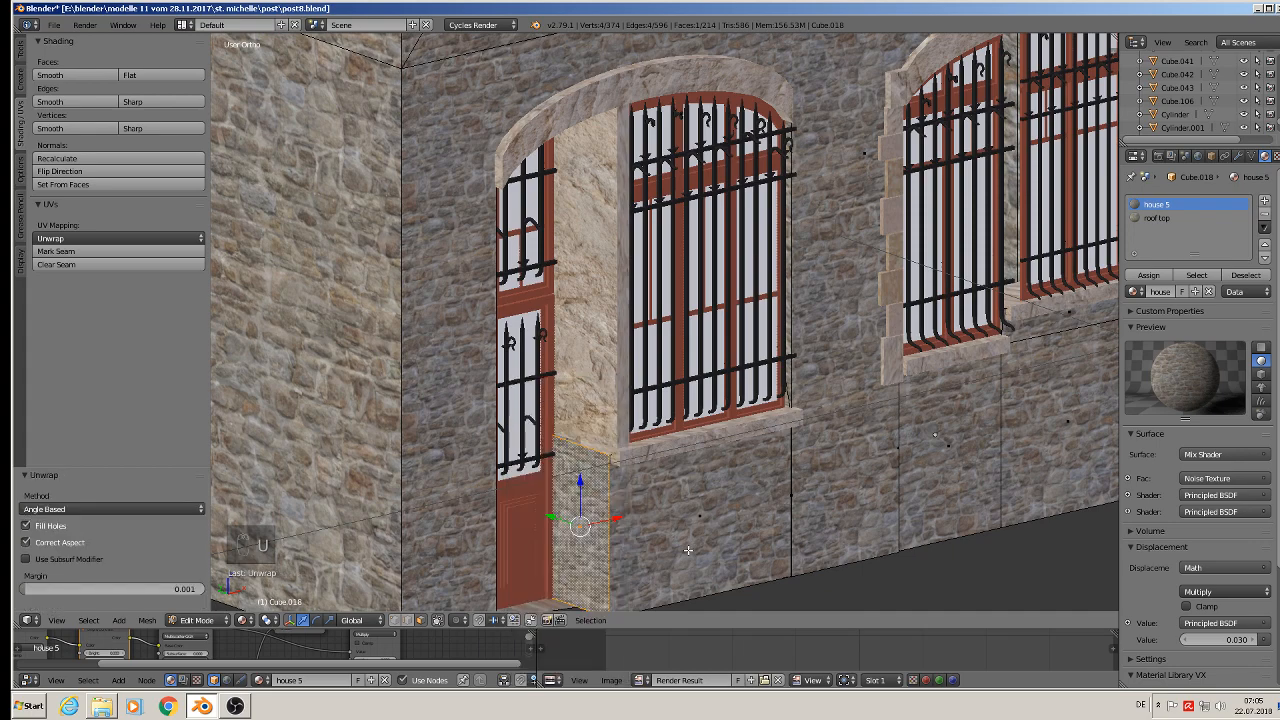
{"action": "key", "text": "Tab"}
Check the whole building from outside and save the file.
{"action": "middle_click_drag", "start_coordinate": [688, 549], "coordinate": [581, 519]}
{"action": "scroll", "coordinate": [676, 508], "scroll_direction": "down", "scroll_amount": 2}
{"action": "scroll", "coordinate": [588, 485], "scroll_direction": "down", "scroll_amount": 5}
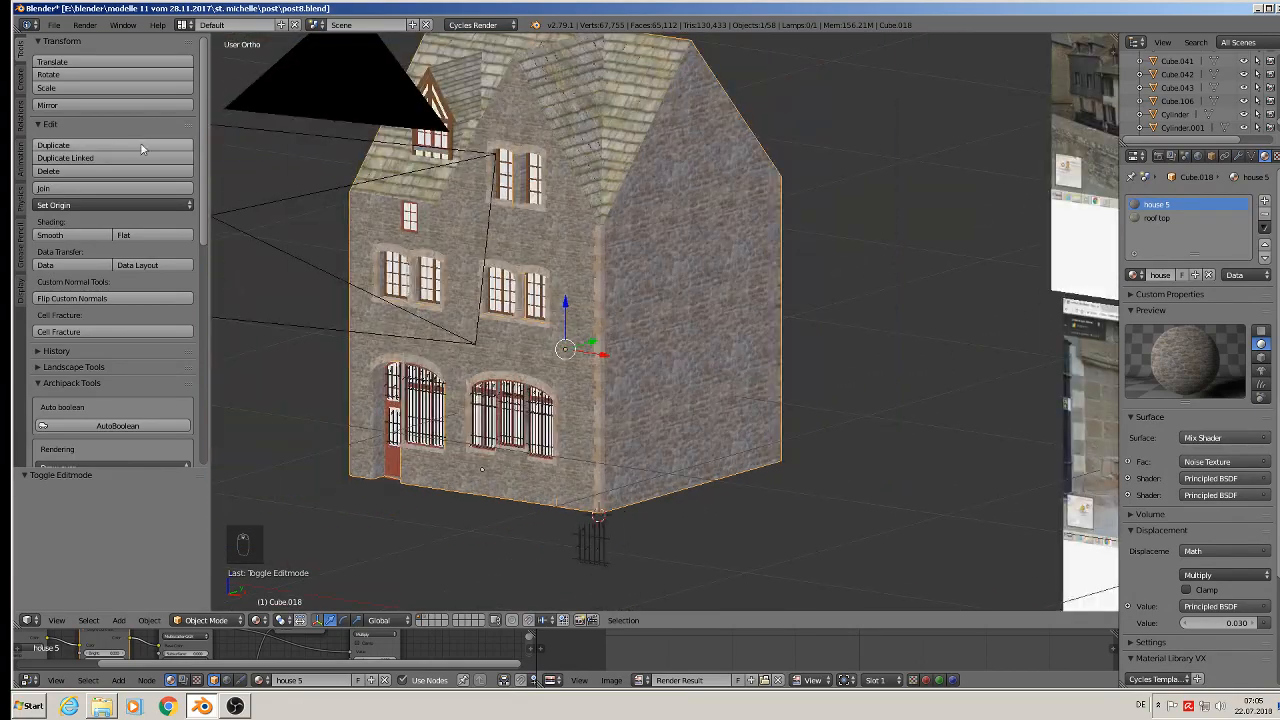
{"action": "left_click", "coordinate": [54, 25]}
{"action": "left_click", "coordinate": [68, 127]}
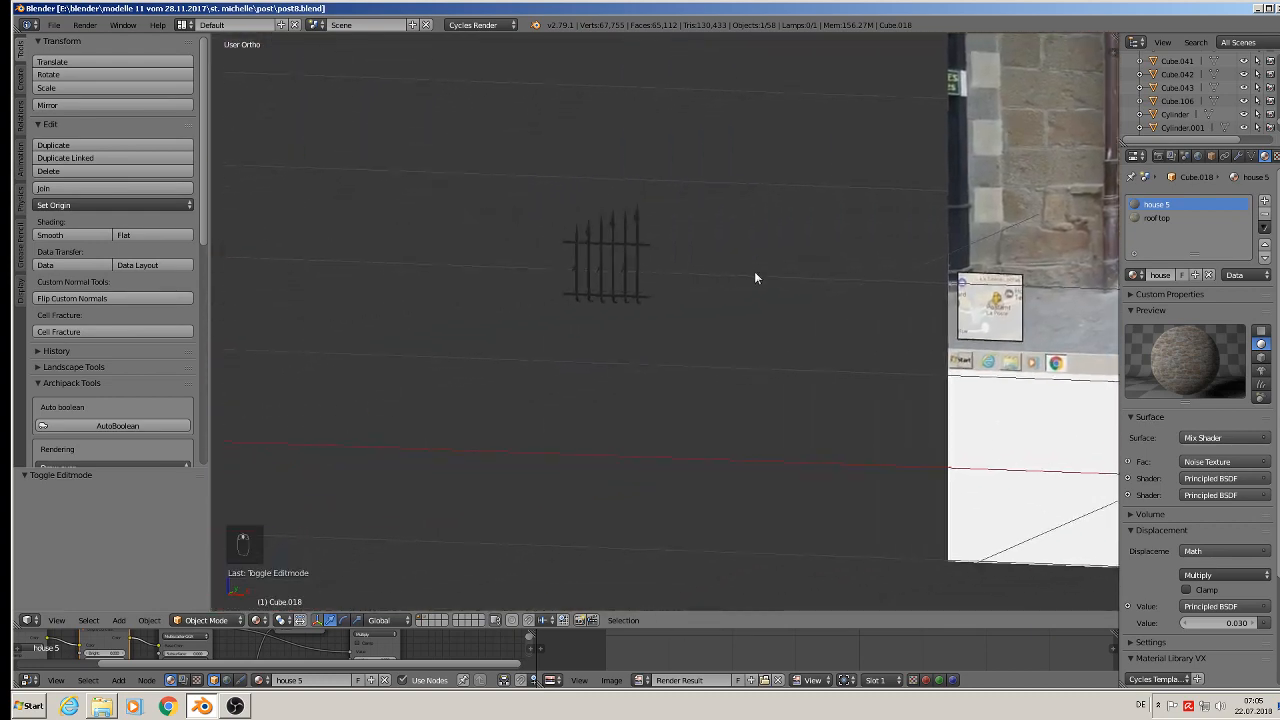
Add a cube on the wall below the ground-floor triple window and scale it down to about 0.04.
{"action": "middle_click_drag", "start_coordinate": [755, 272], "coordinate": [1000, 267], "text": "shift"}
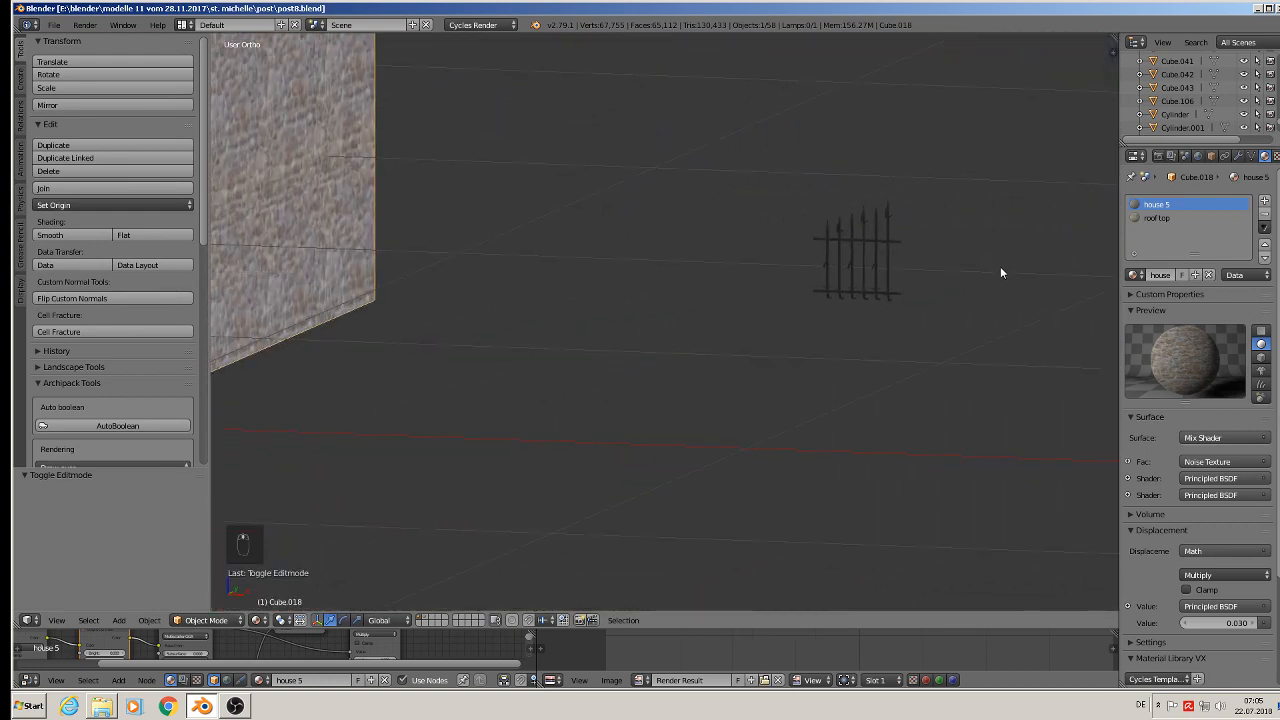
{"action": "scroll", "coordinate": [1000, 267], "scroll_direction": "down", "scroll_amount": 2}
{"action": "key", "text": "KP_1"}
{"action": "scroll", "coordinate": [290, 252], "scroll_direction": "up", "scroll_amount": 2}
{"action": "scroll", "coordinate": [380, 264], "scroll_direction": "up", "scroll_amount": 4}
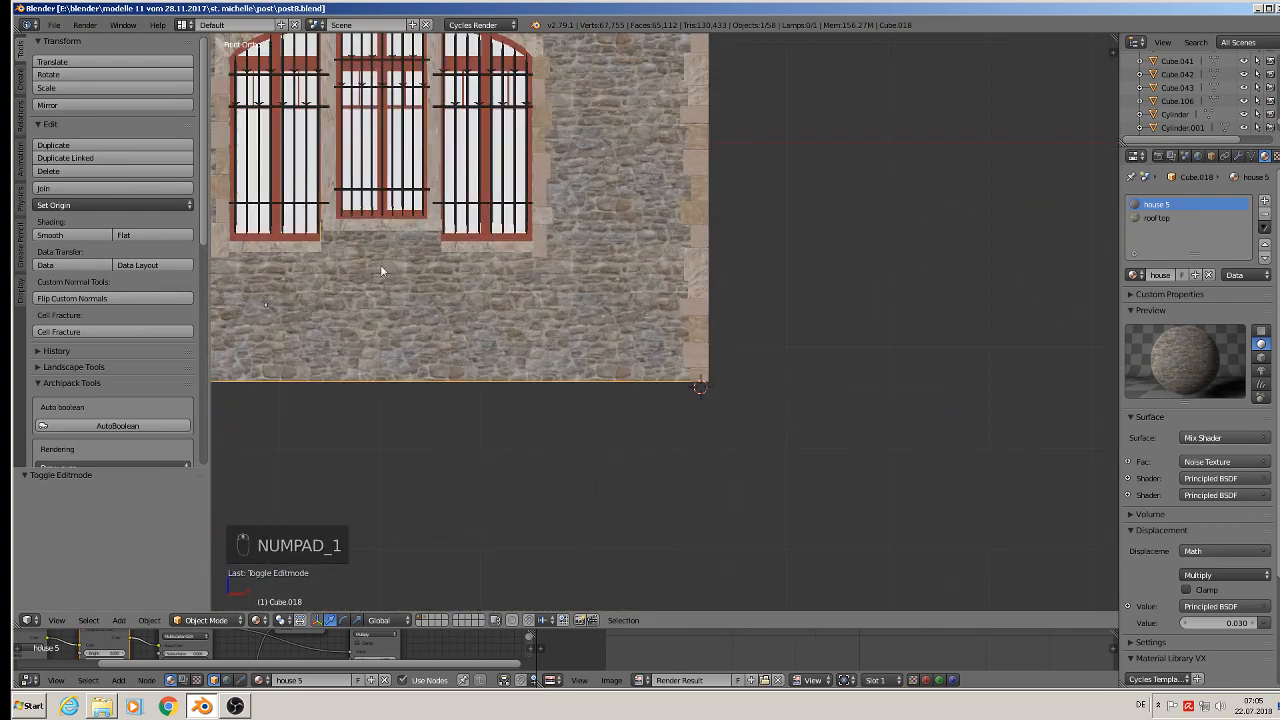
{"action": "left_click", "coordinate": [118, 620]}
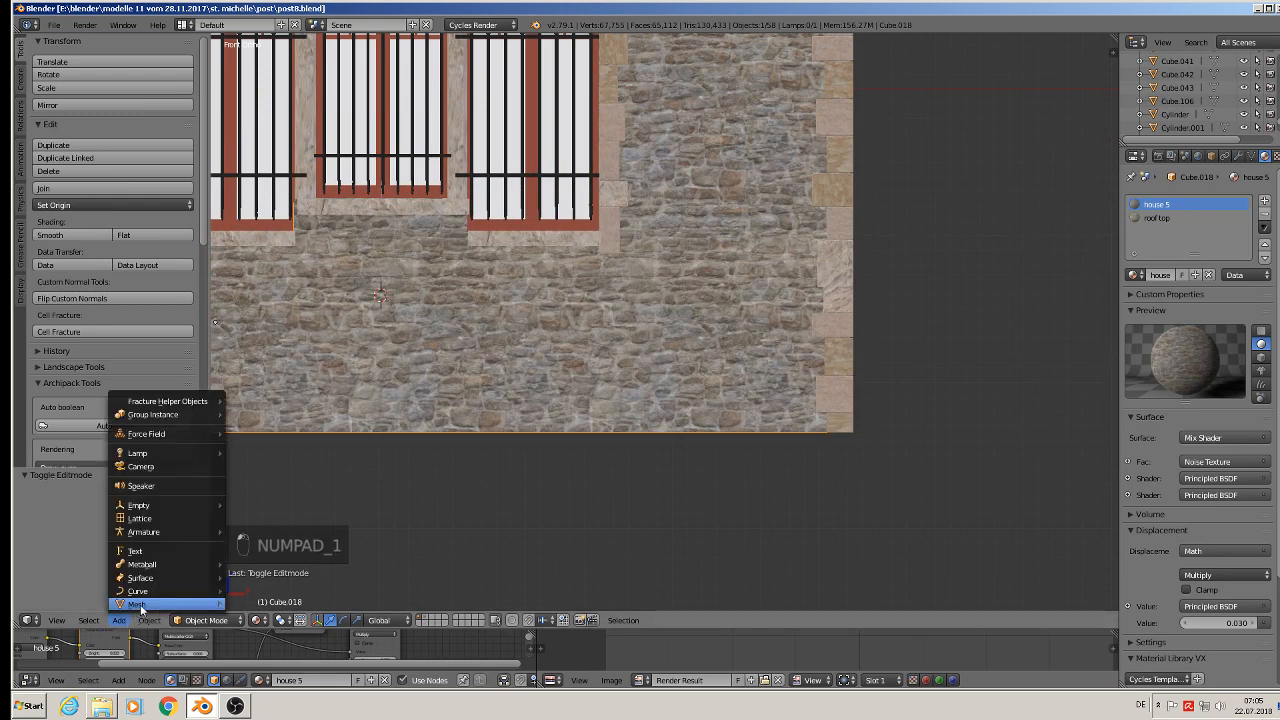
{"action": "mouse_move", "coordinate": [136, 604]}
{"action": "left_click", "coordinate": [297, 300]}
{"action": "key", "text": "s"}
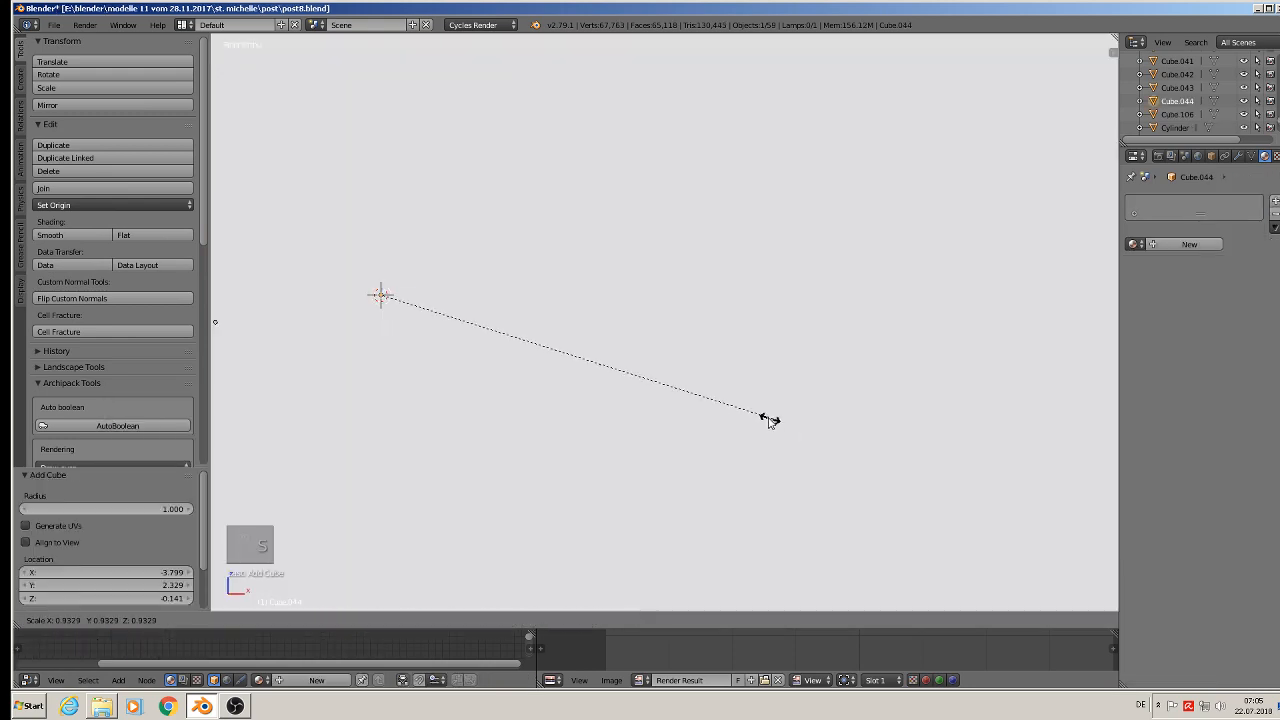
{"action": "left_click", "coordinate": [365, 308]}
Flatten the cube along Y into a thin panel and move it -0.003 along Y at the wall.
{"action": "middle_click_drag", "start_coordinate": [365, 308], "coordinate": [478, 345]}
{"action": "key", "text": "s"}
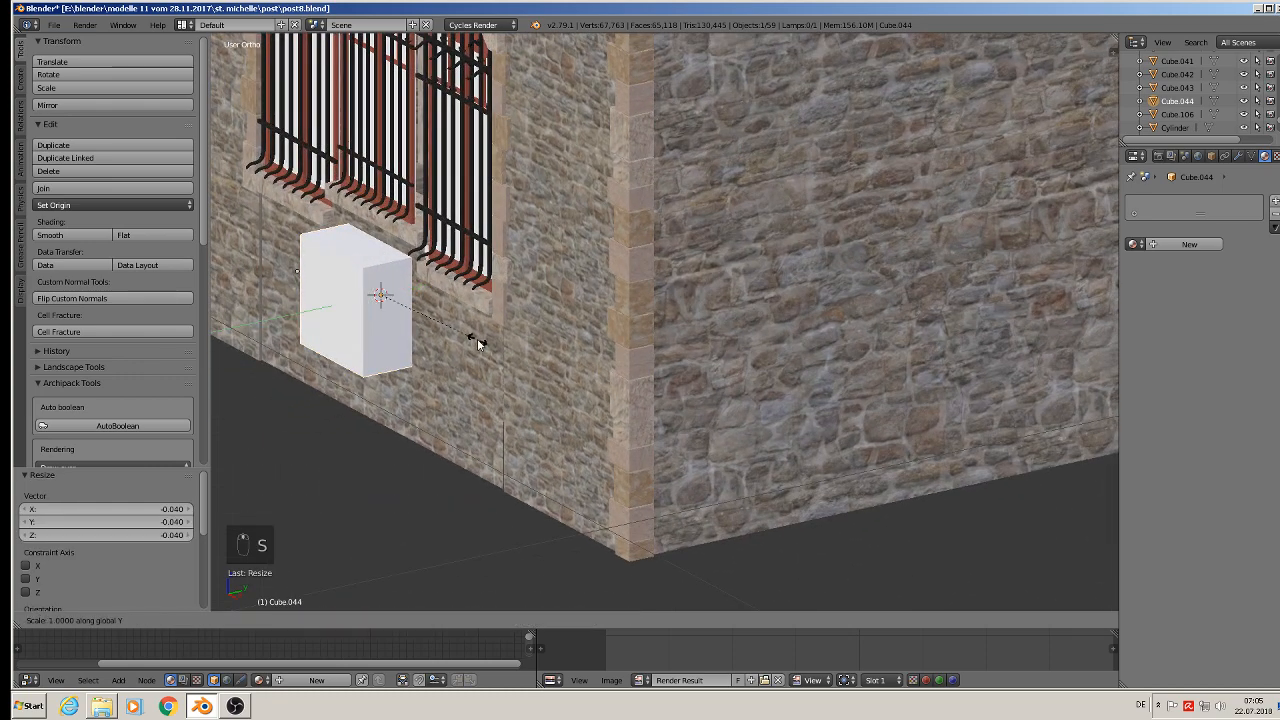
{"action": "key", "text": "y"}
{"action": "left_click", "coordinate": [405, 300]}
{"action": "left_click_drag", "start_coordinate": [423, 287], "coordinate": [419, 290]}
{"action": "scroll", "coordinate": [398, 320], "scroll_direction": "up", "scroll_amount": 2}
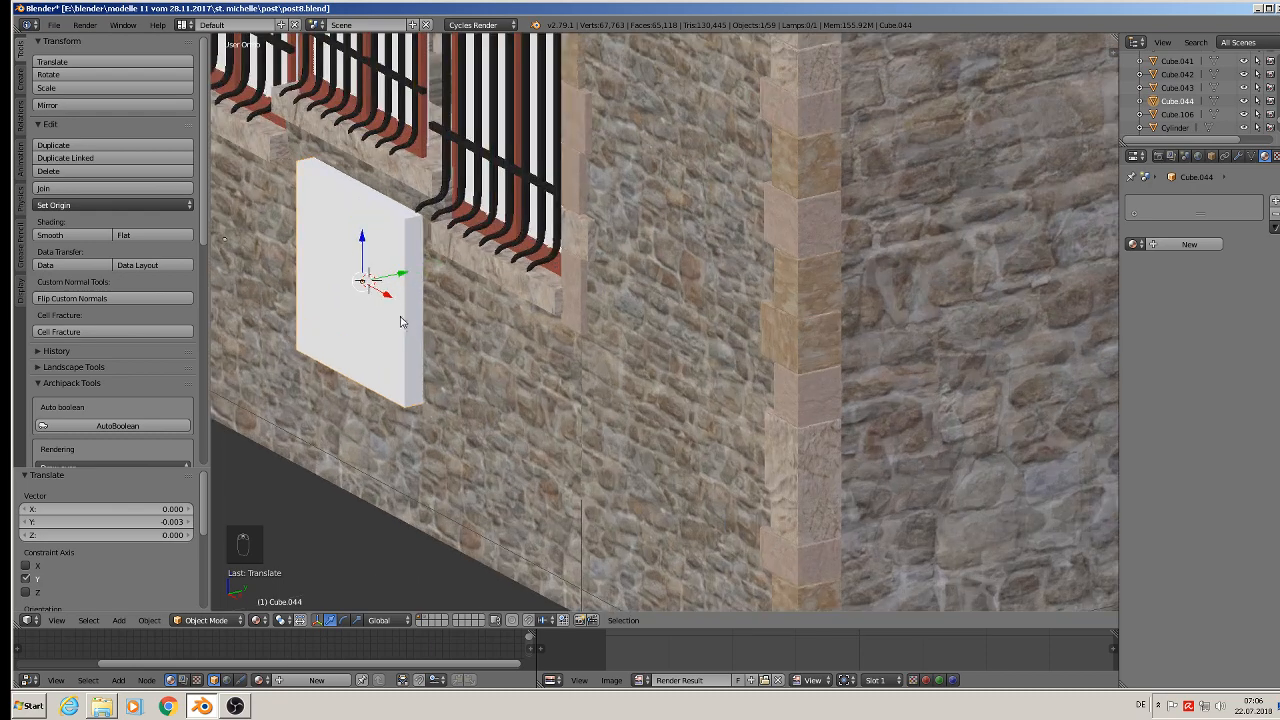
Mark all edges of the panel as seams and apply its rotation and scale in Object Mode.
{"action": "middle_click_drag", "start_coordinate": [403, 320], "coordinate": [534, 360], "text": "shift"}
{"action": "middle_click_drag", "start_coordinate": [611, 394], "coordinate": [627, 366]}
{"action": "key", "text": "Tab"}
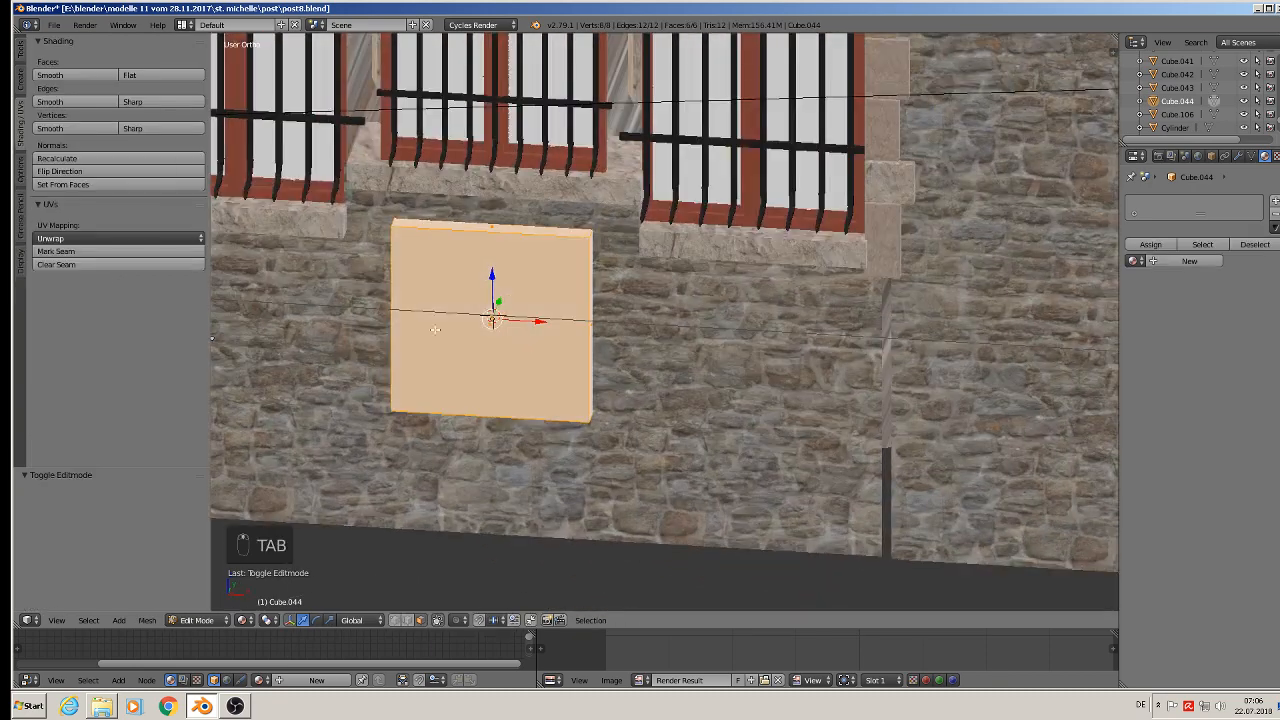
{"action": "left_click", "coordinate": [56, 251]}
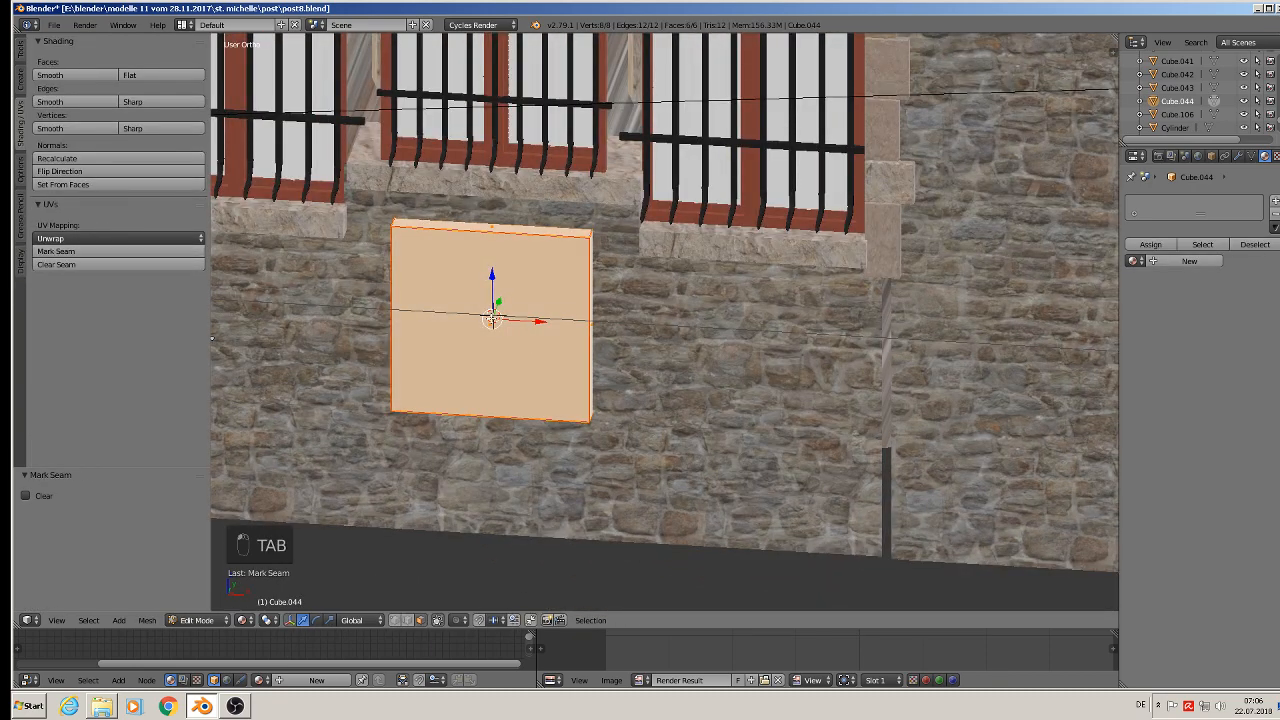
{"action": "key", "text": "Tab"}
{"action": "left_click", "coordinate": [149, 620]}
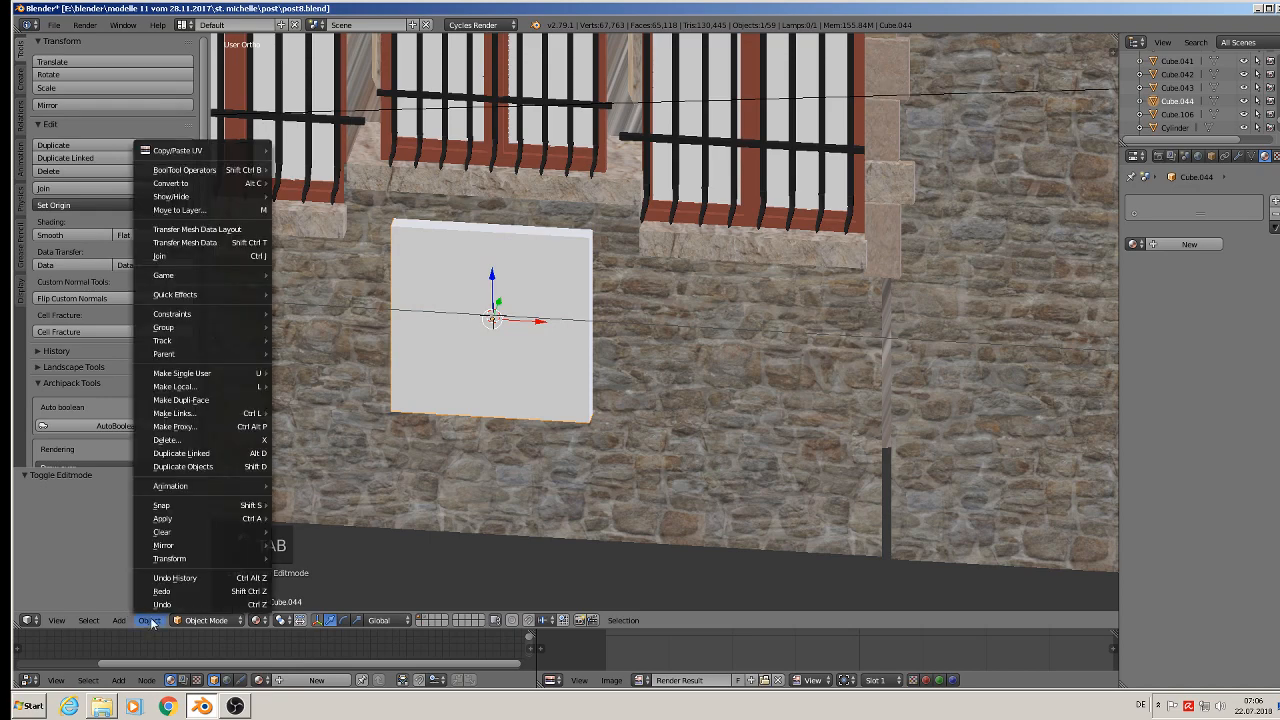
{"action": "mouse_move", "coordinate": [197, 518]}
{"action": "left_click", "coordinate": [340, 399]}
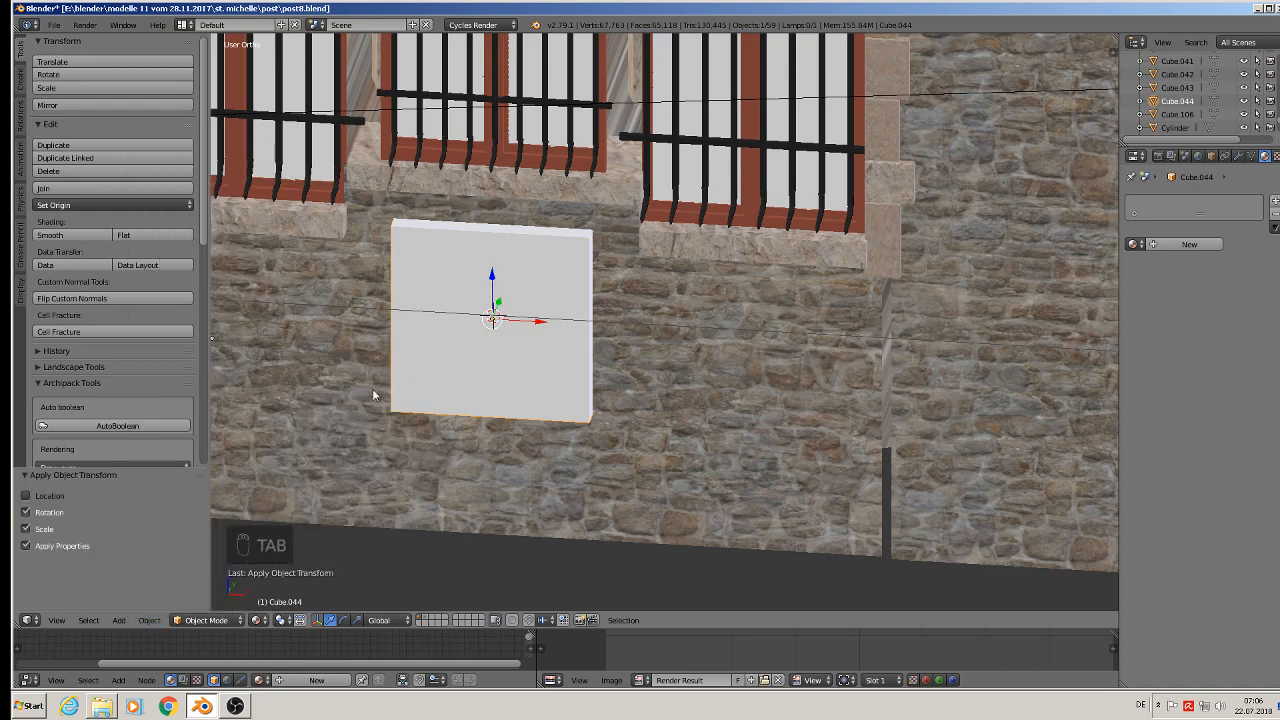
Unwrap the whole panel, return to Object Mode and save the file.
{"action": "key", "text": "Tab"}
{"action": "key", "text": "u"}
{"action": "left_click", "coordinate": [487, 369]}
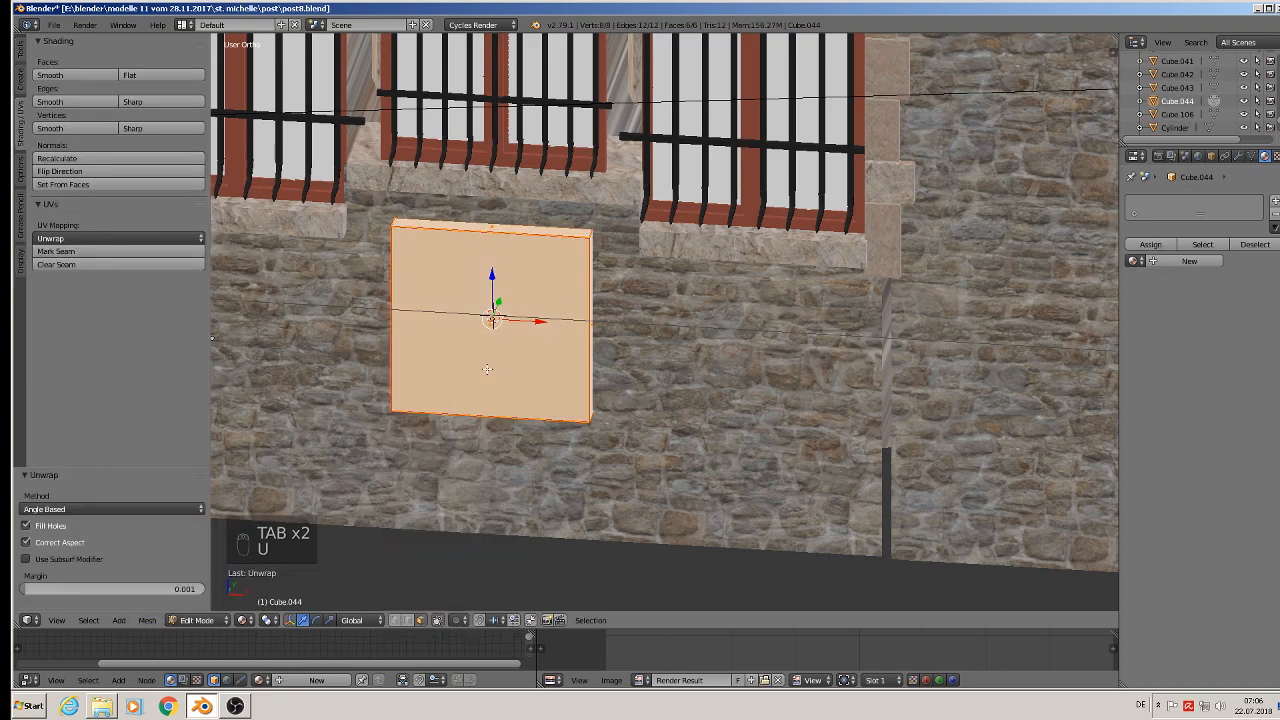
{"action": "key", "text": "Tab"}
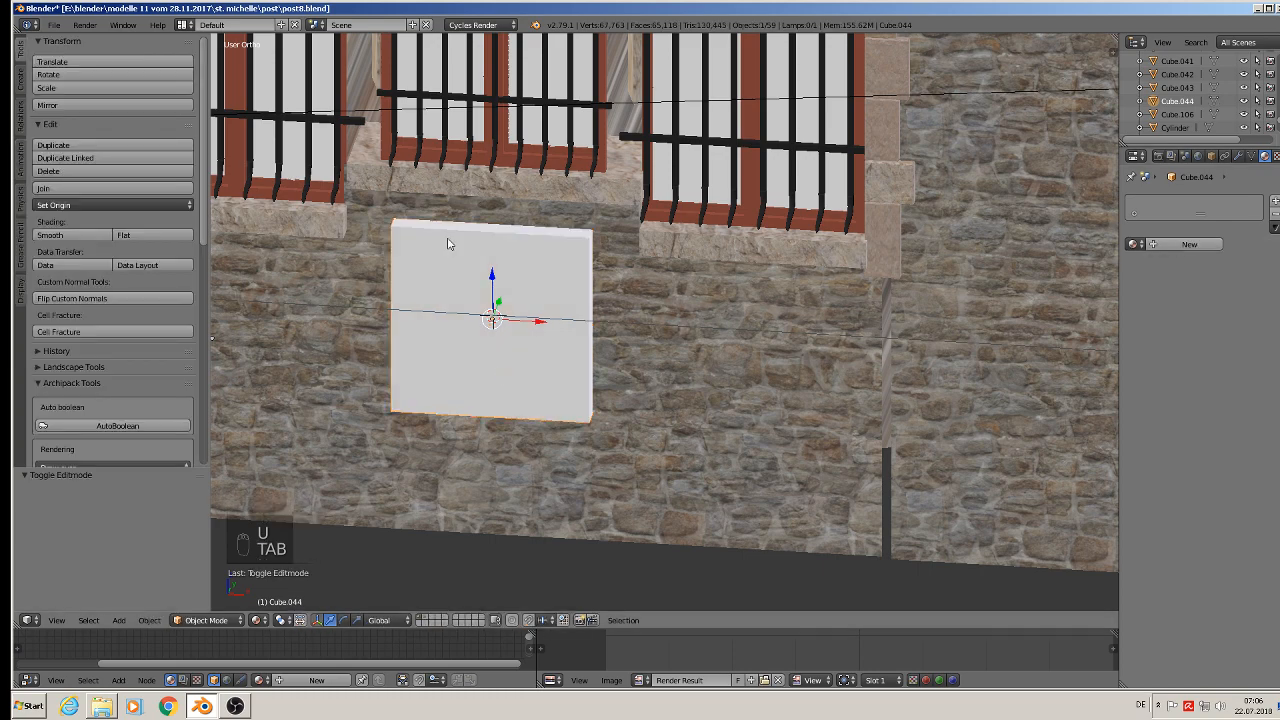
{"action": "left_click", "coordinate": [55, 25]}
{"action": "left_click", "coordinate": [70, 127]}
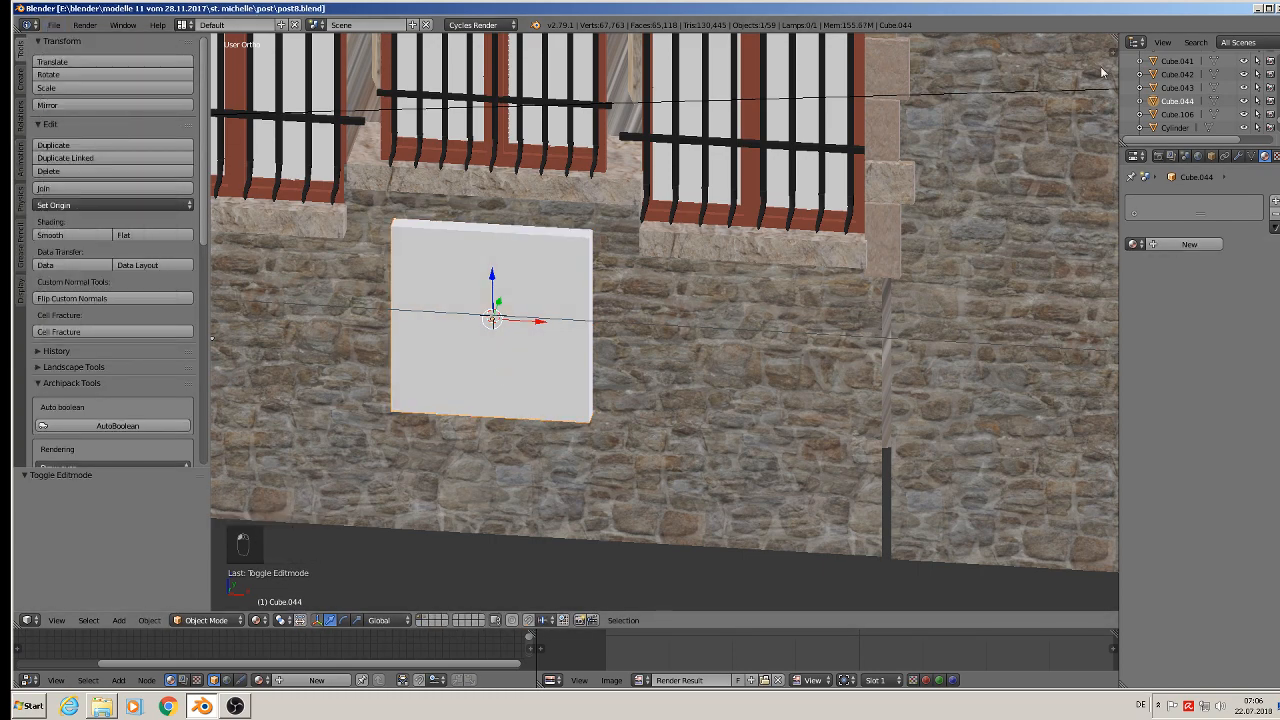
Switch to Windows Explorer and open the rest folder inside Komerzielle Texturen.
{"action": "left_click", "coordinate": [1257, 10]}
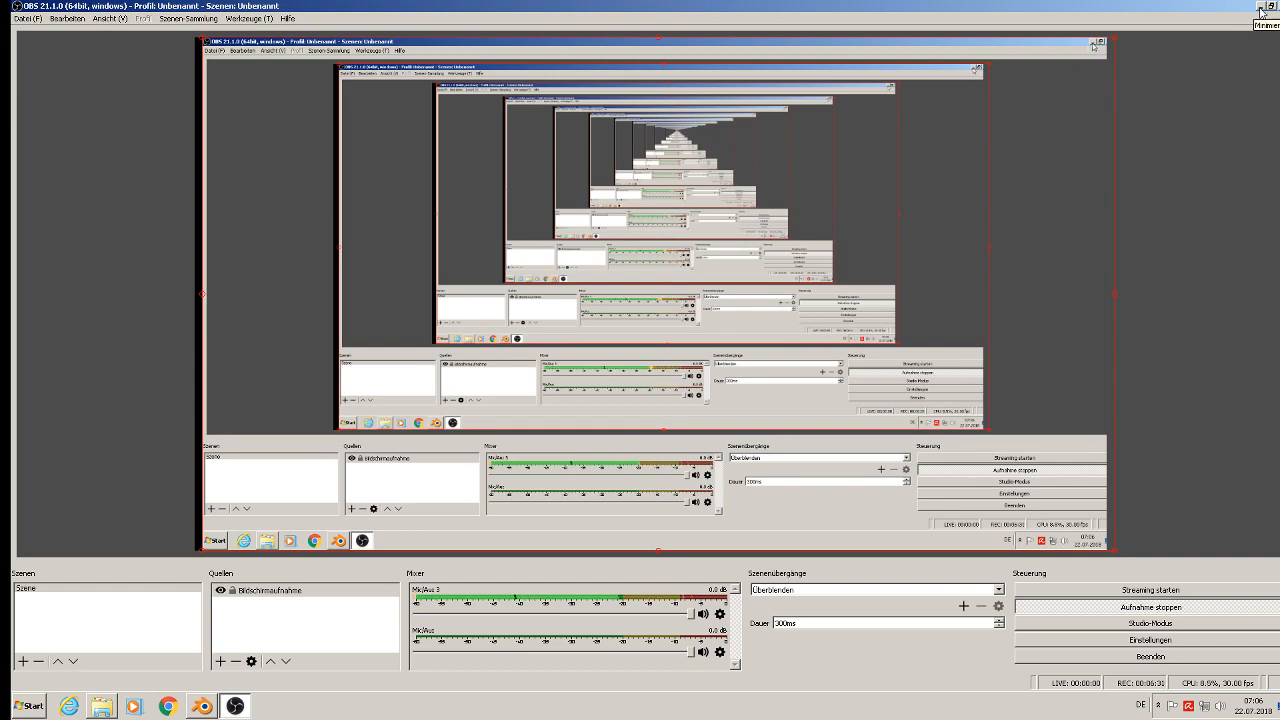
{"action": "left_click", "coordinate": [1259, 7]}
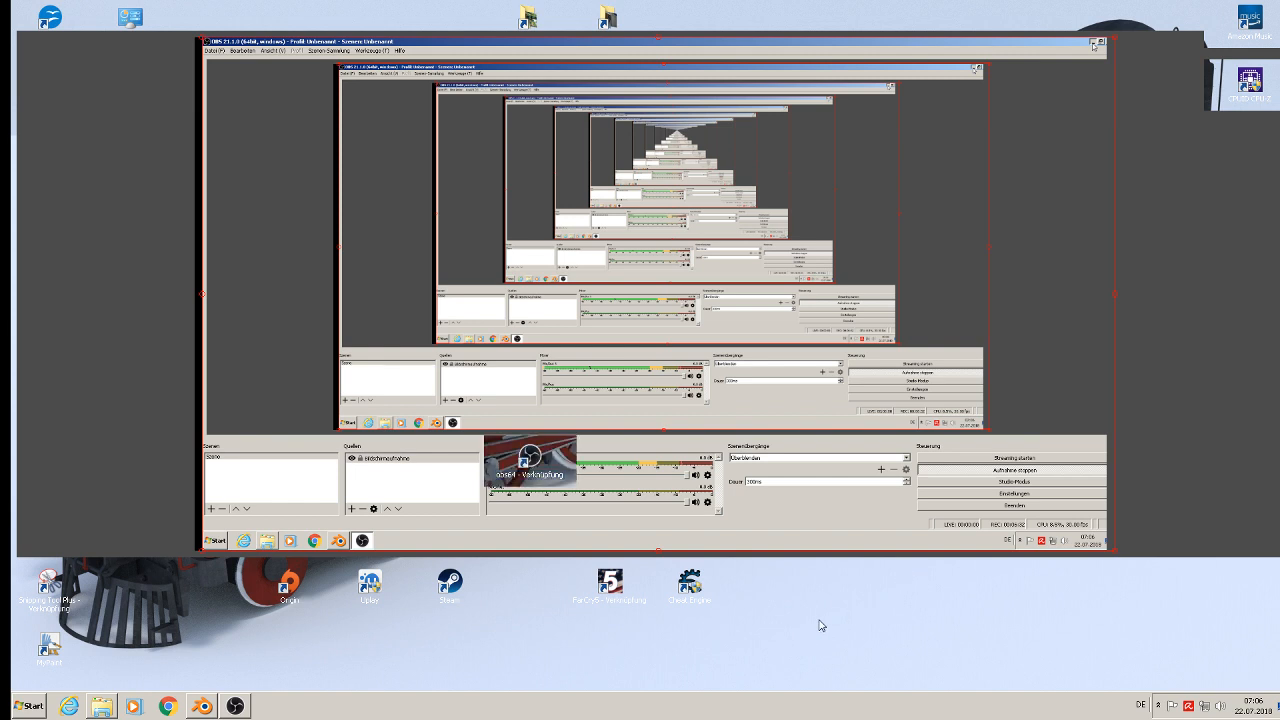
{"action": "left_click", "coordinate": [101, 707]}
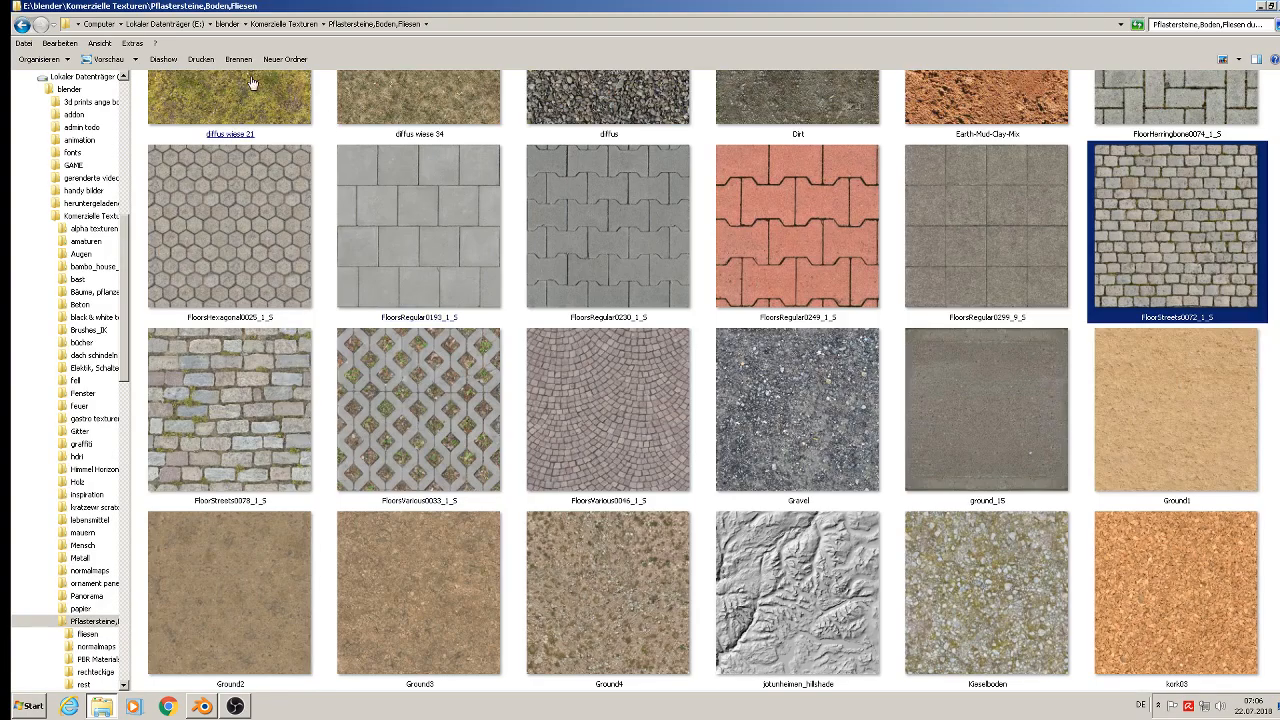
{"action": "left_click", "coordinate": [299, 27]}
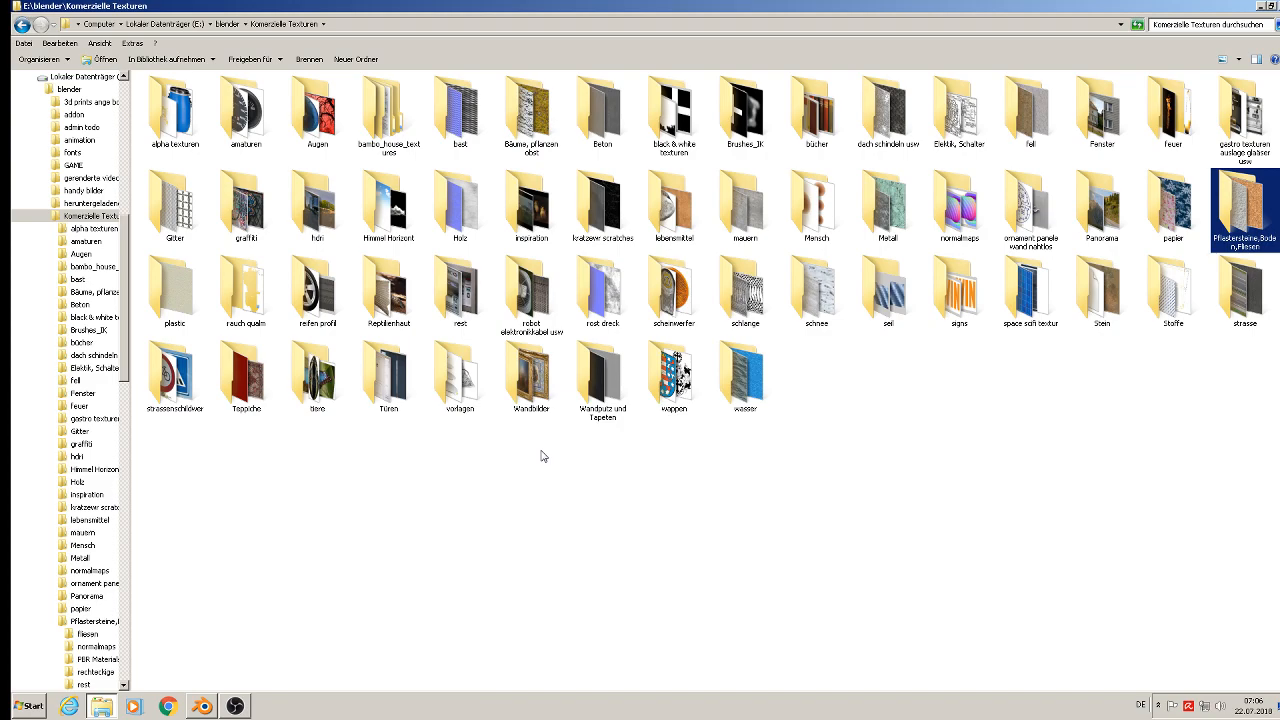
{"action": "double_click", "coordinate": [465, 318]}
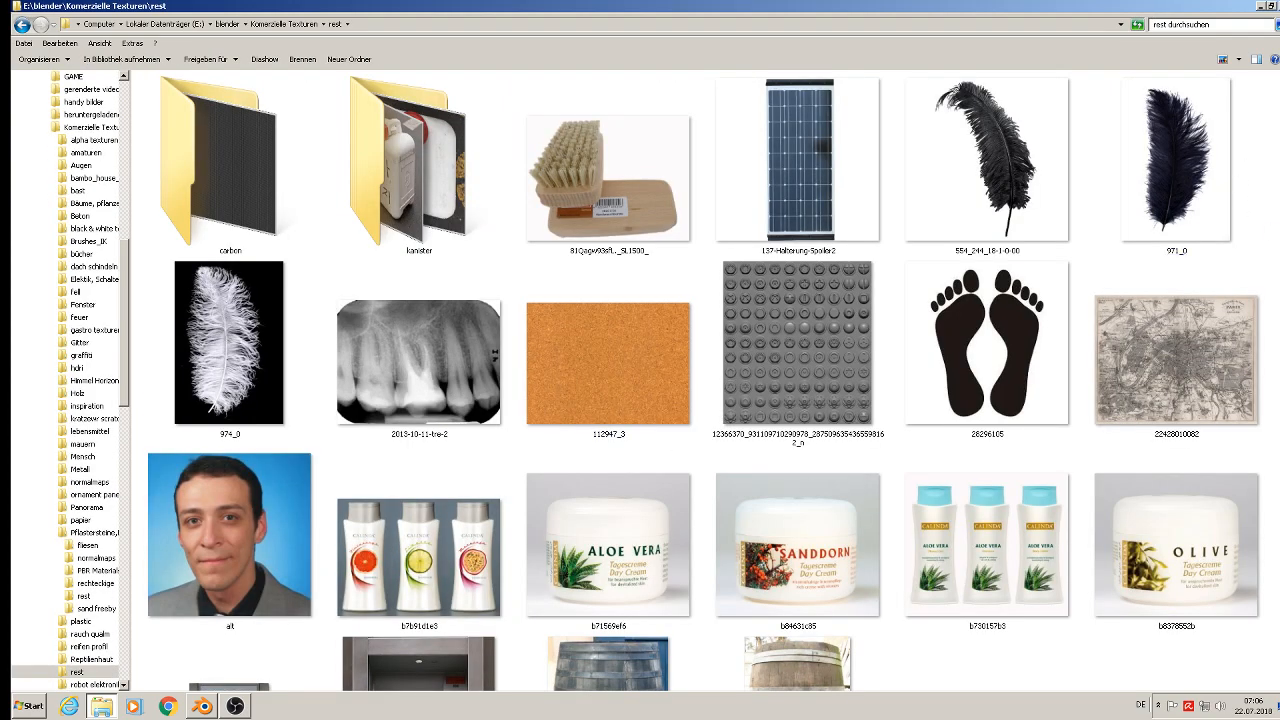
Look through all images in the rest folder for a texture suited to the wall panel.
{"action": "type", "text": "win"}
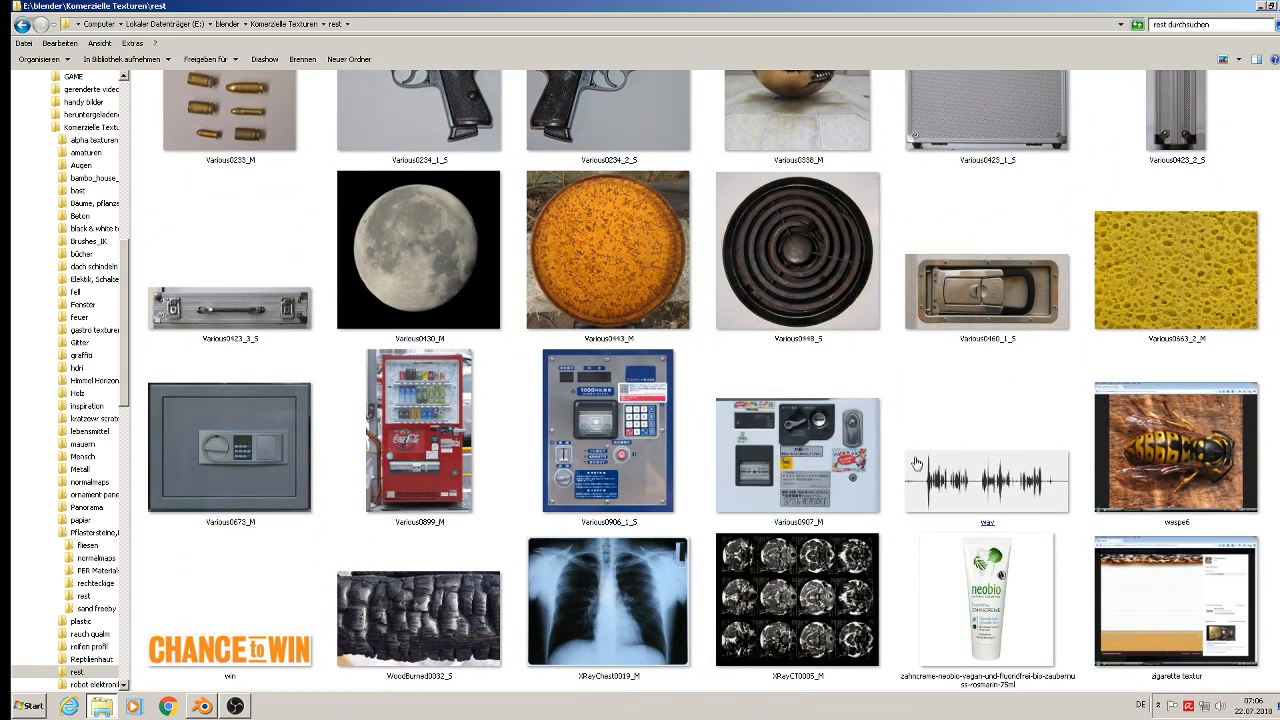
{"action": "scroll", "coordinate": [916, 463], "scroll_direction": "up", "scroll_amount": 5}
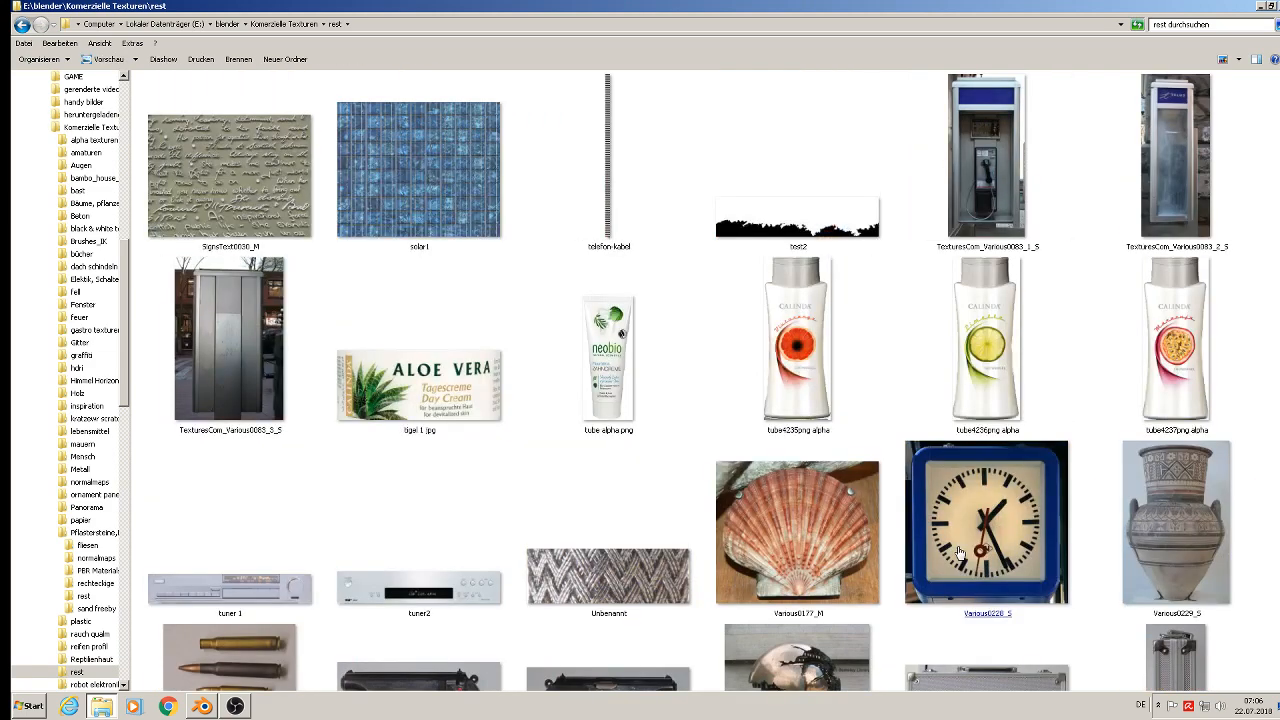
{"action": "scroll", "coordinate": [958, 551], "scroll_direction": "up", "scroll_amount": 3}
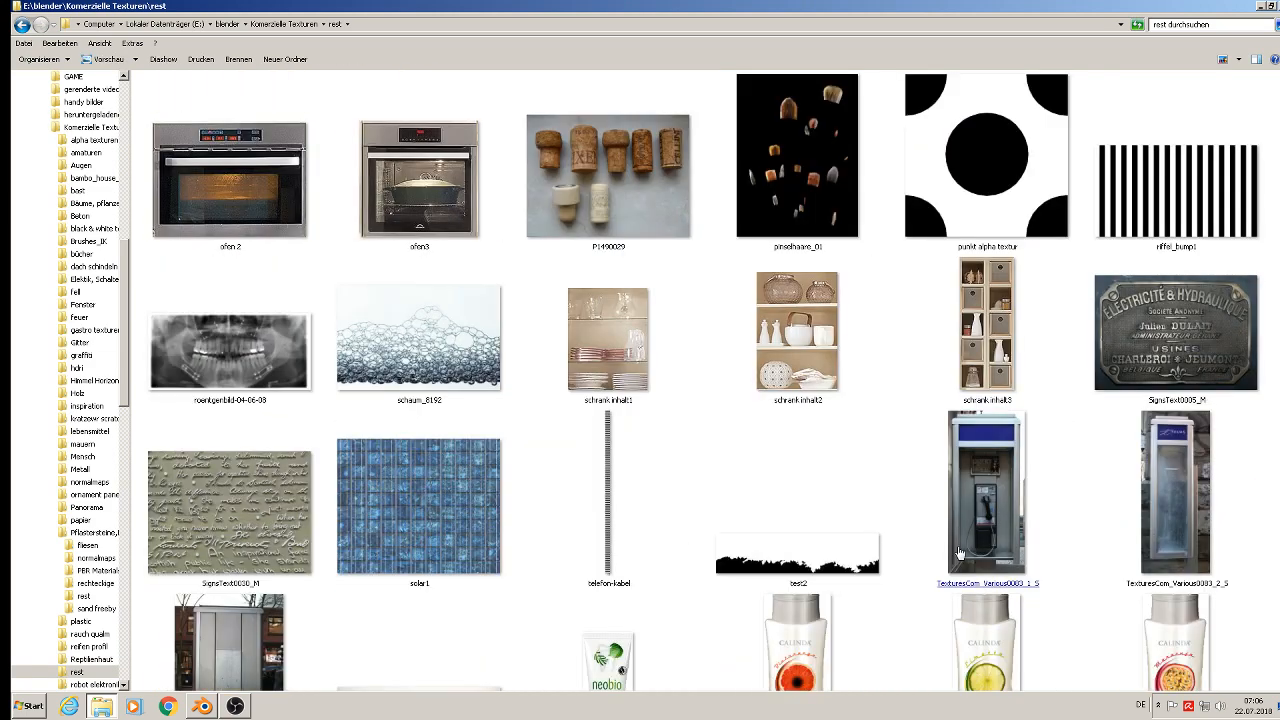
{"action": "scroll", "coordinate": [958, 553], "scroll_direction": "up", "scroll_amount": 6}
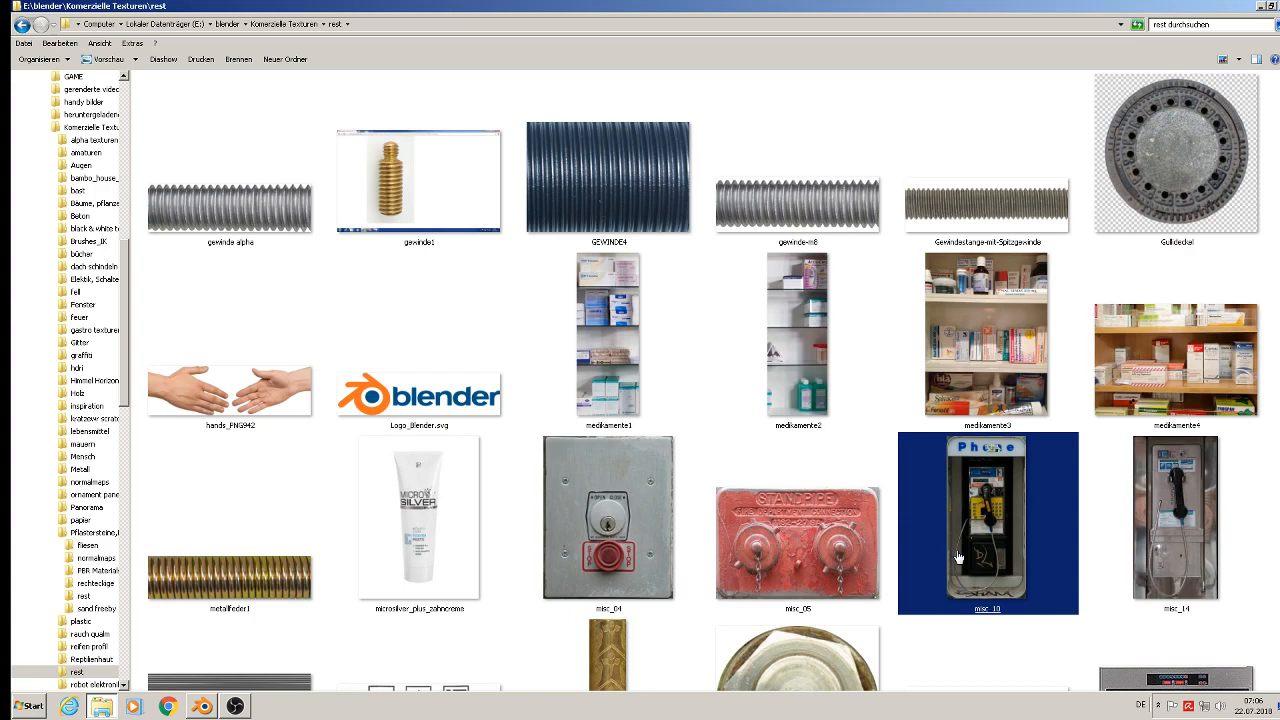
{"action": "scroll", "coordinate": [958, 557], "scroll_direction": "up", "scroll_amount": 3}
{"action": "scroll", "coordinate": [958, 558], "scroll_direction": "up", "scroll_amount": 3}
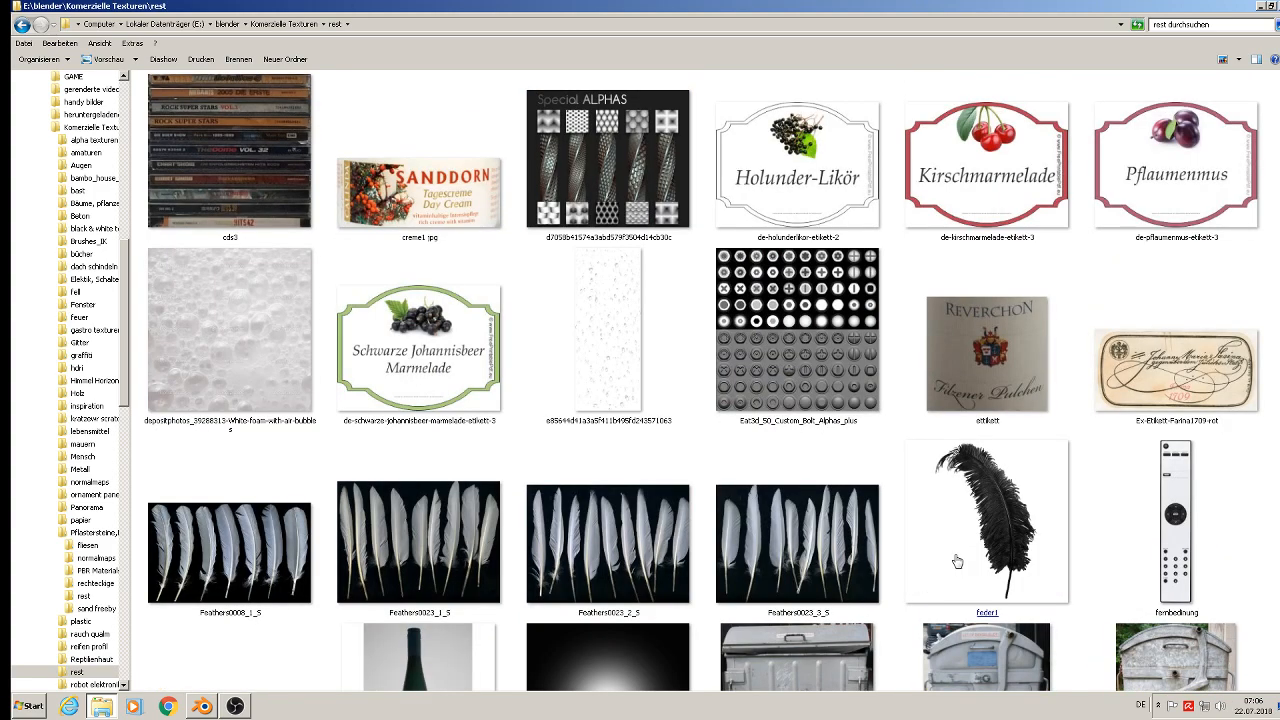
{"action": "scroll", "coordinate": [958, 562], "scroll_direction": "up", "scroll_amount": 9}
{"action": "scroll", "coordinate": [958, 562], "scroll_direction": "down", "scroll_amount": 3}
{"action": "scroll", "coordinate": [958, 562], "scroll_direction": "up", "scroll_amount": 3}
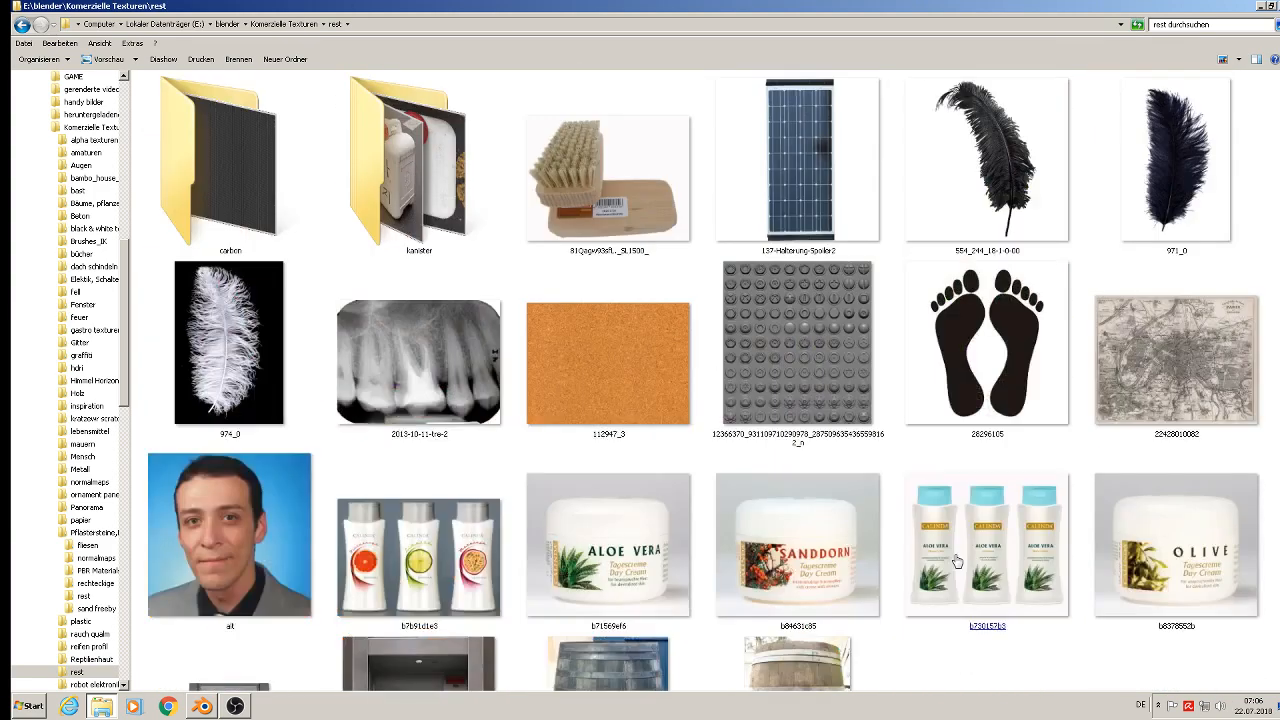
{"action": "scroll", "coordinate": [956, 562], "scroll_direction": "down", "scroll_amount": 6}
{"action": "scroll", "coordinate": [956, 562], "scroll_direction": "down", "scroll_amount": 6}
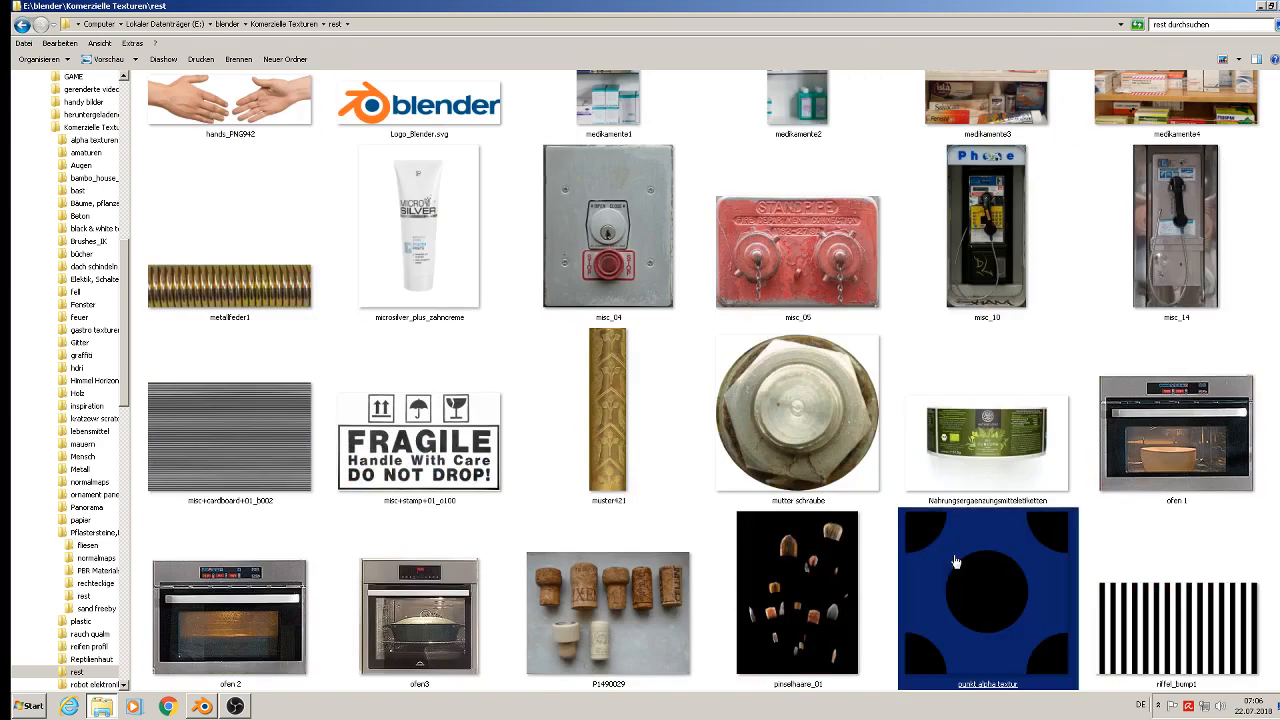
{"action": "scroll", "coordinate": [956, 562], "scroll_direction": "down", "scroll_amount": 3}
{"action": "scroll", "coordinate": [956, 562], "scroll_direction": "down", "scroll_amount": 3}
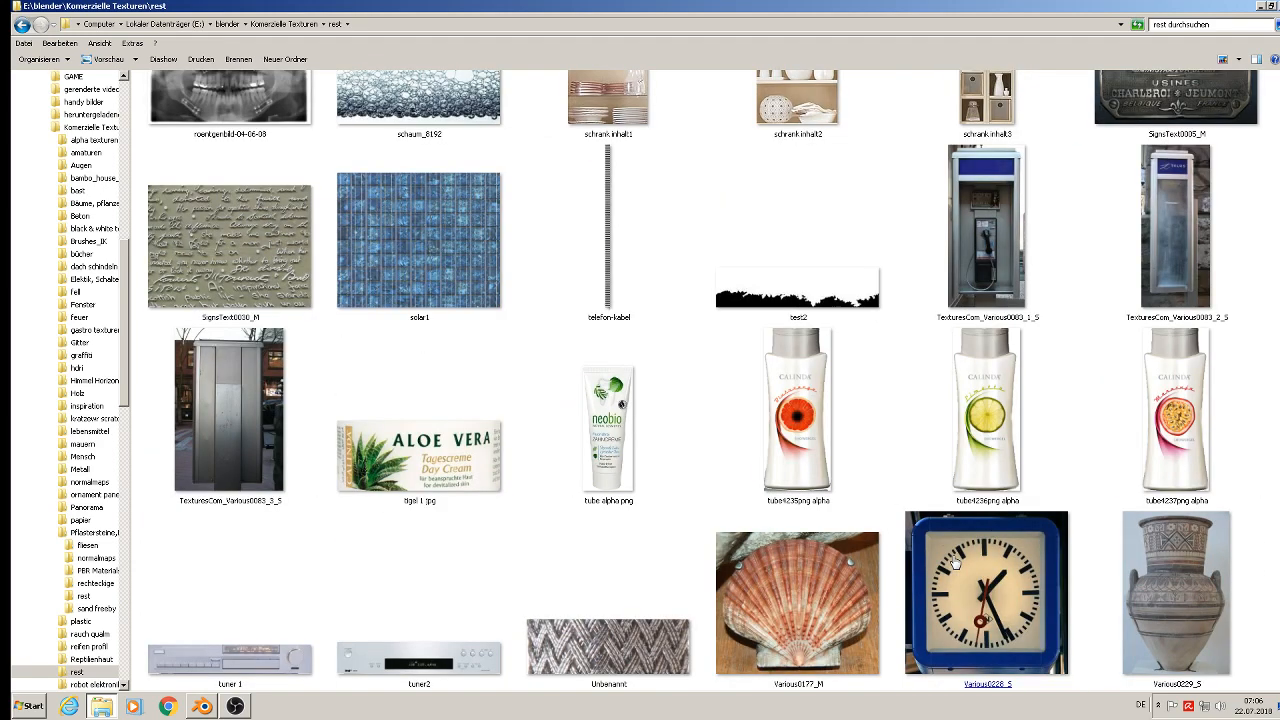
{"action": "scroll", "coordinate": [956, 562], "scroll_direction": "down", "scroll_amount": 3}
{"action": "scroll", "coordinate": [953, 564], "scroll_direction": "down", "scroll_amount": 3}
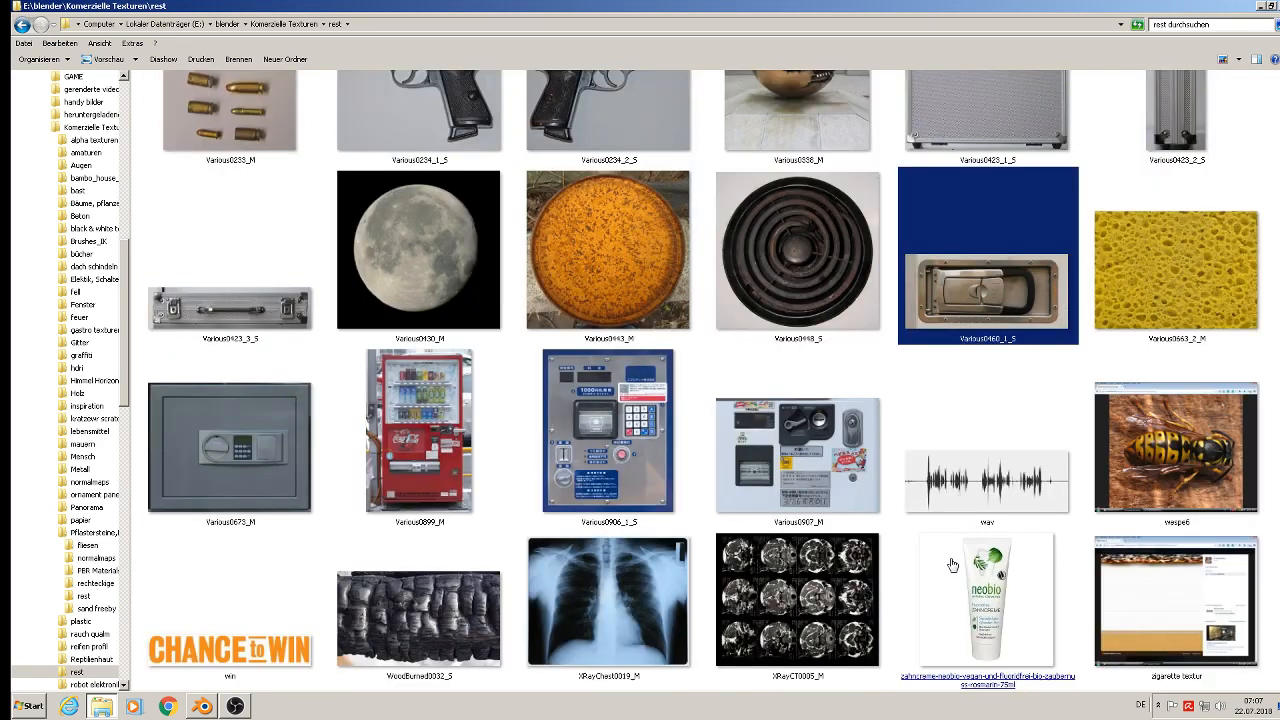
{"action": "left_click", "coordinate": [952, 565]}
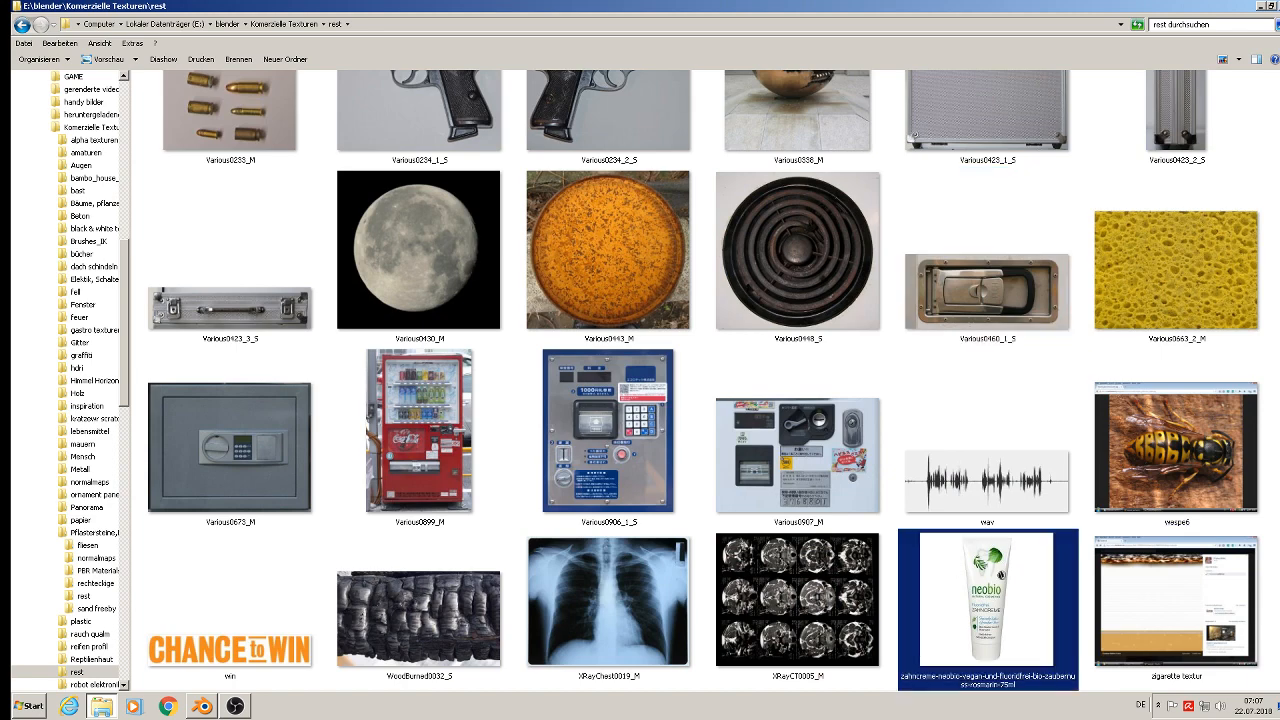
{"action": "scroll", "coordinate": [1150, 615], "scroll_direction": "up", "scroll_amount": 5}
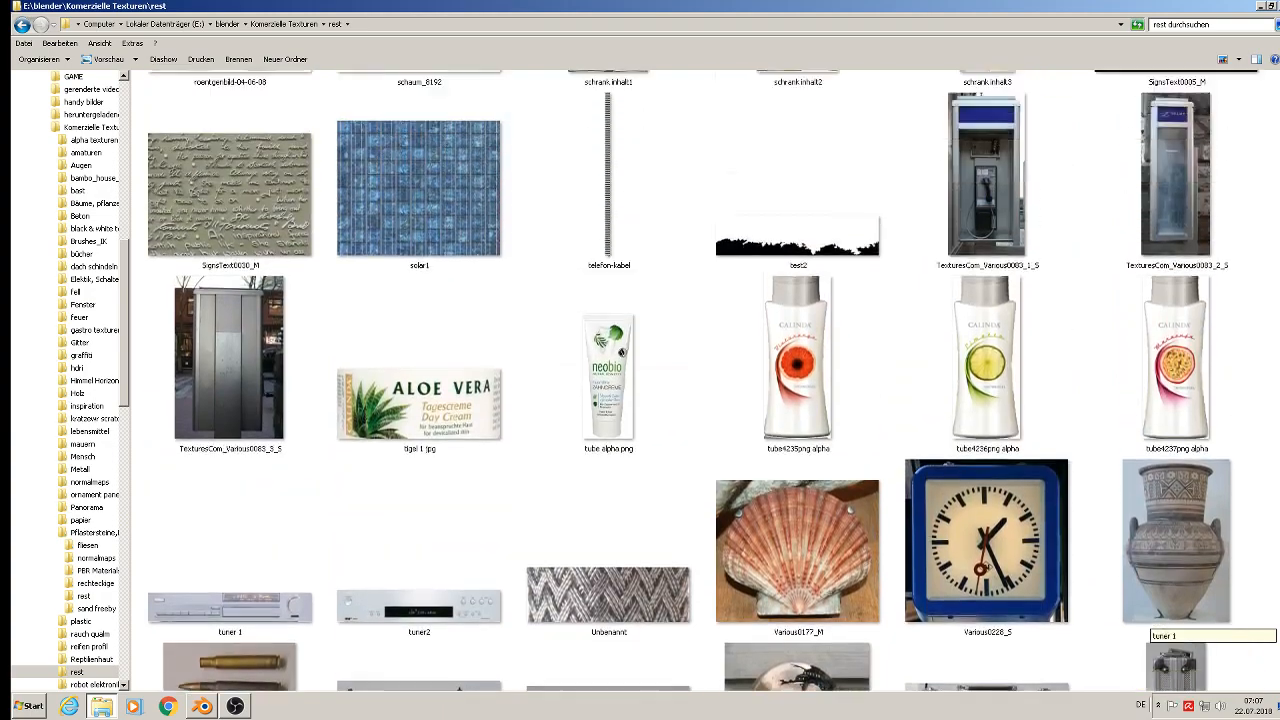
{"action": "scroll", "coordinate": [1150, 615], "scroll_direction": "up", "scroll_amount": 10}
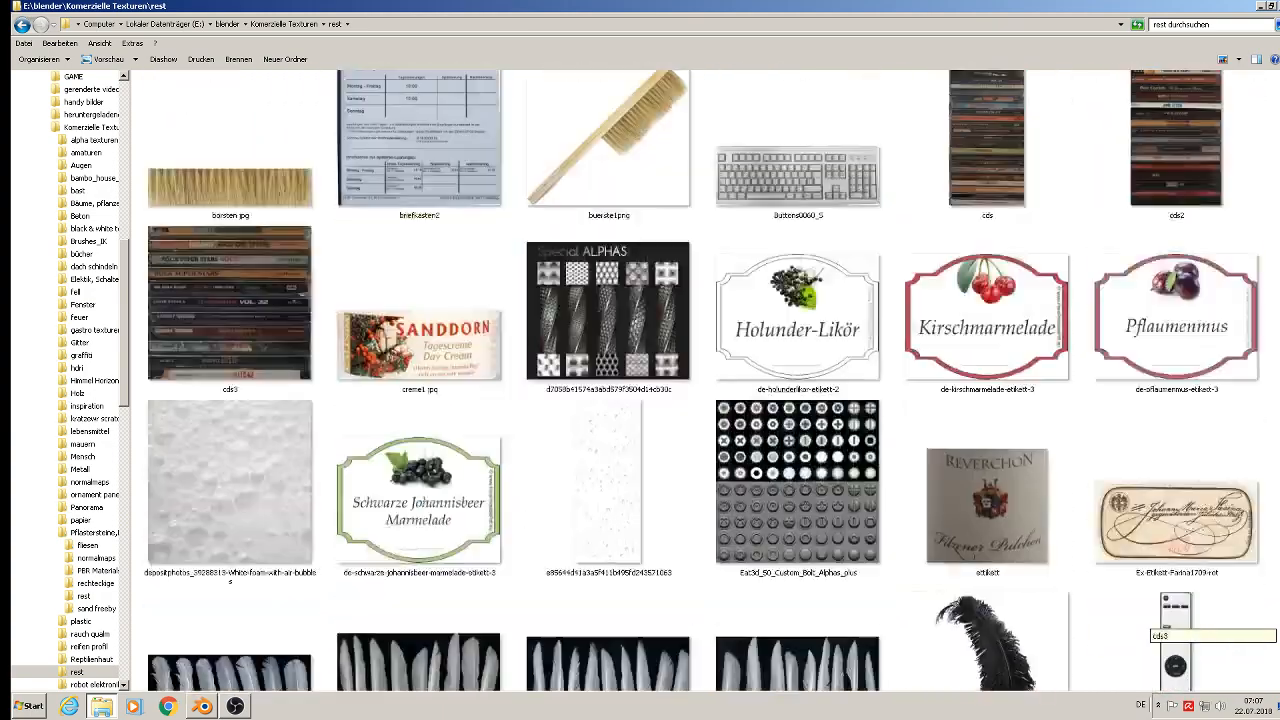
{"action": "scroll", "coordinate": [1150, 625], "scroll_direction": "up", "scroll_amount": 8}
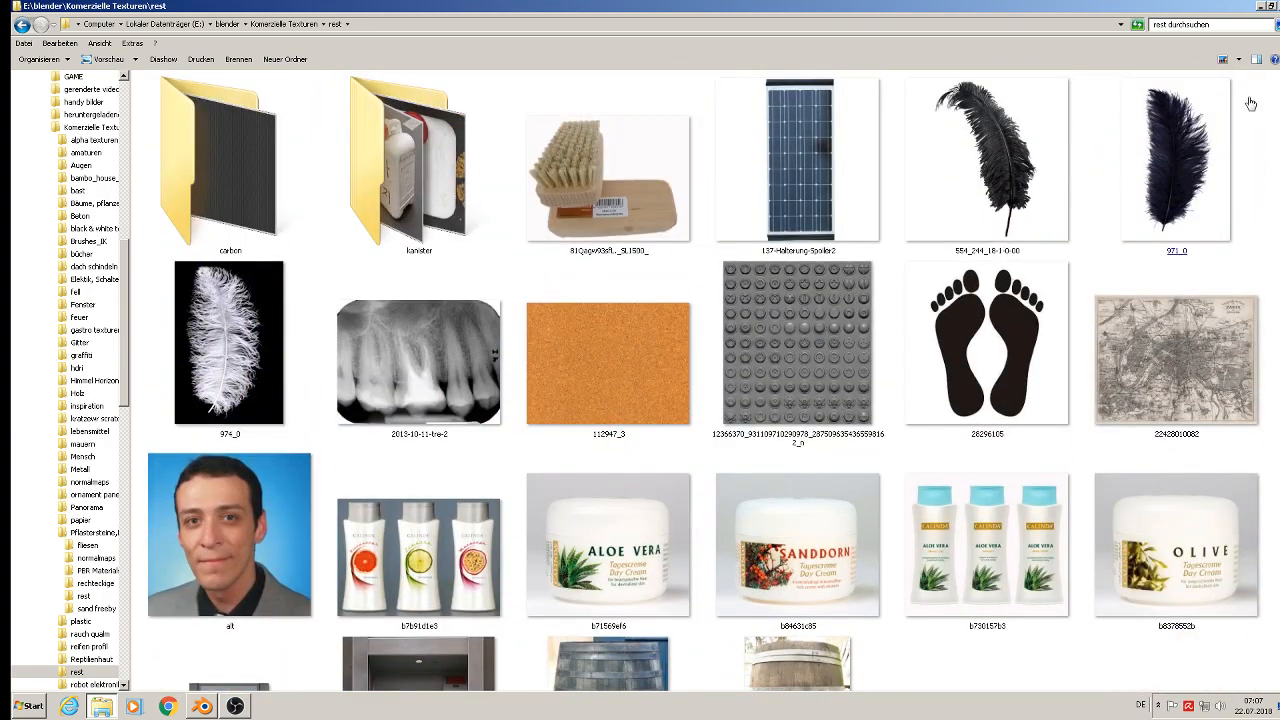
Go back to the Komerzielle Texturen folder, check the other texture folders and minimize the window.
{"action": "left_click", "coordinate": [279, 22]}
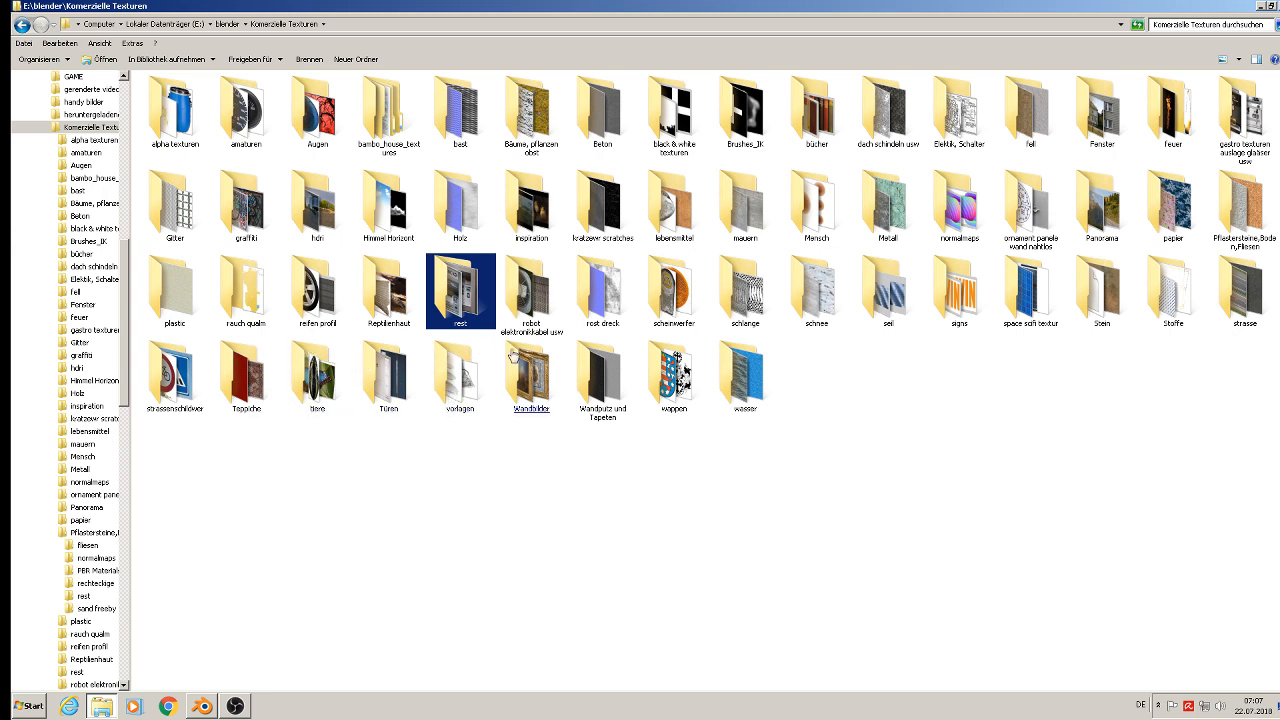
{"action": "left_click", "coordinate": [547, 366]}
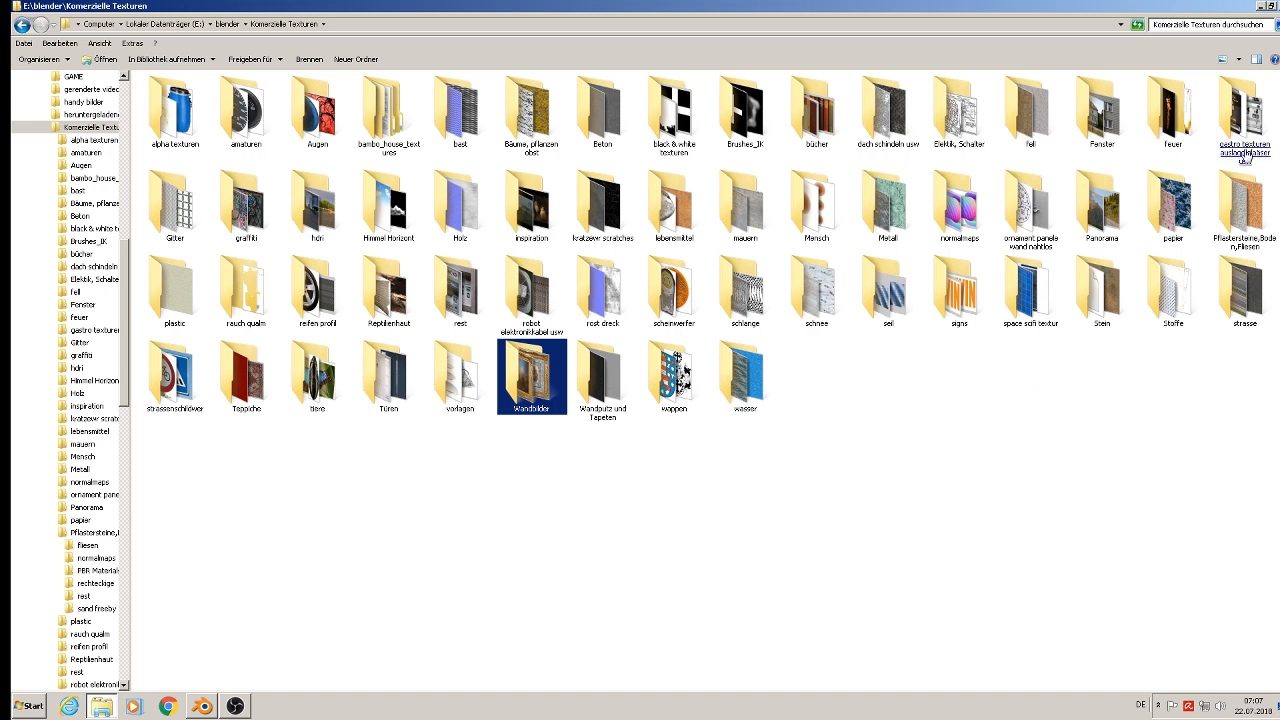
{"action": "left_click", "coordinate": [1248, 115]}
{"action": "left_click", "coordinate": [1275, 214]}
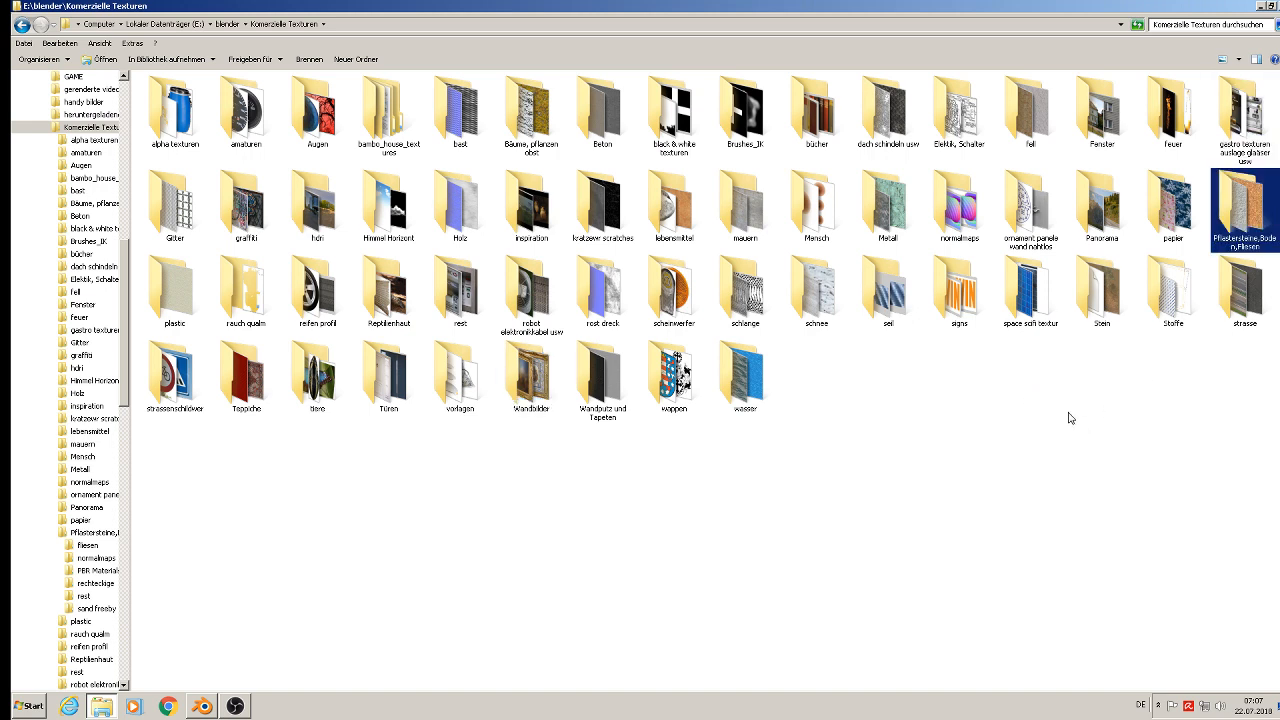
{"action": "left_click", "coordinate": [1263, 7]}
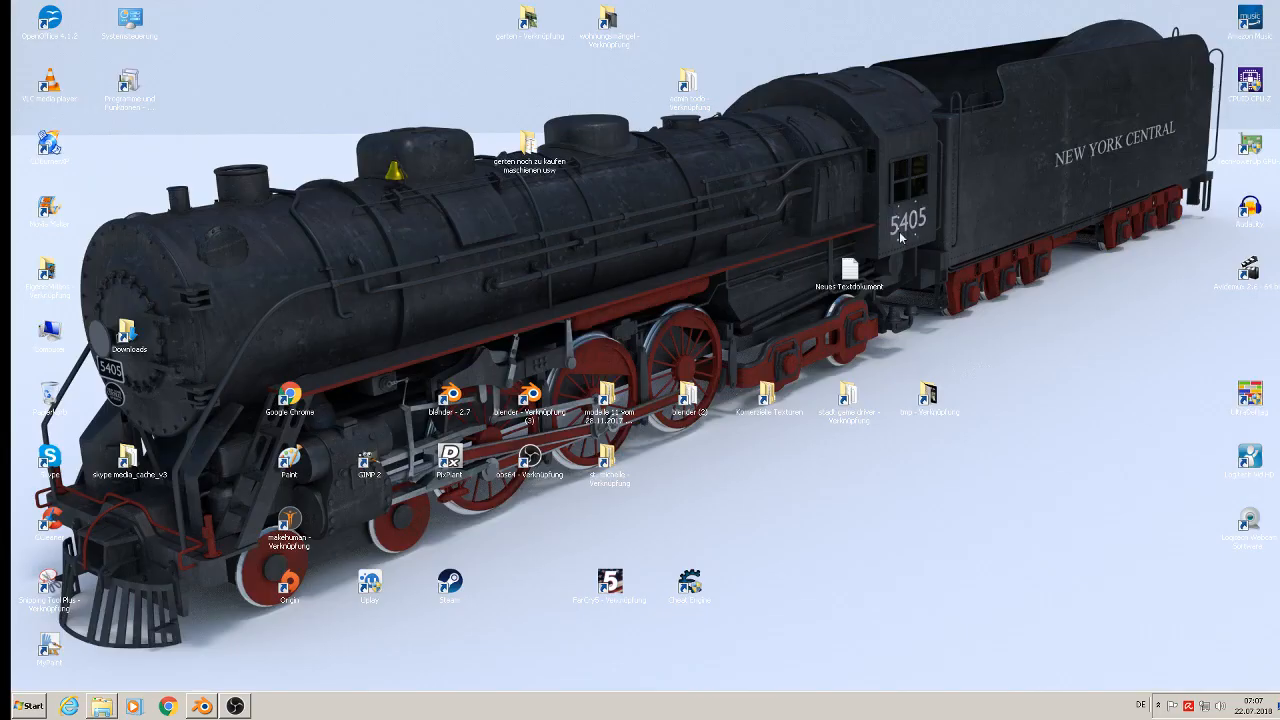
Open the textur folder inside the st. michelle project folder and look through its images.
{"action": "left_click", "coordinate": [604, 465]}
{"action": "double_click", "coordinate": [604, 465]}
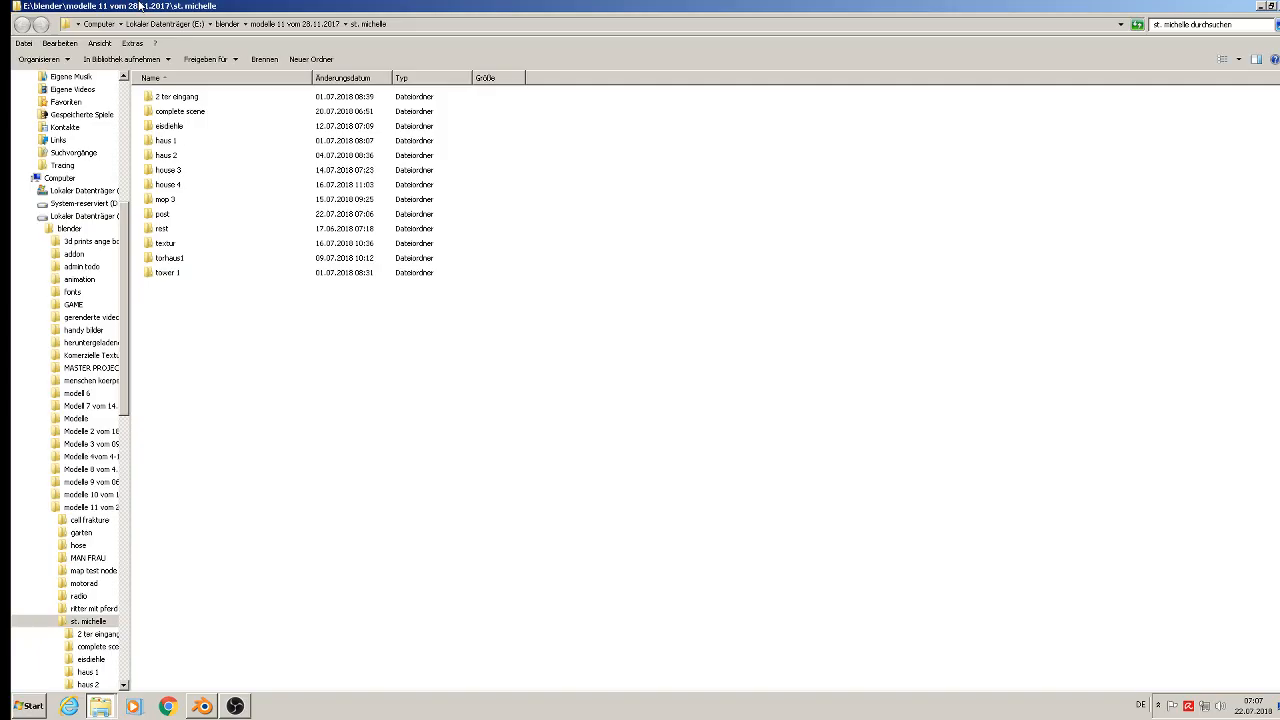
{"action": "left_click", "coordinate": [168, 245]}
{"action": "double_click", "coordinate": [168, 245]}
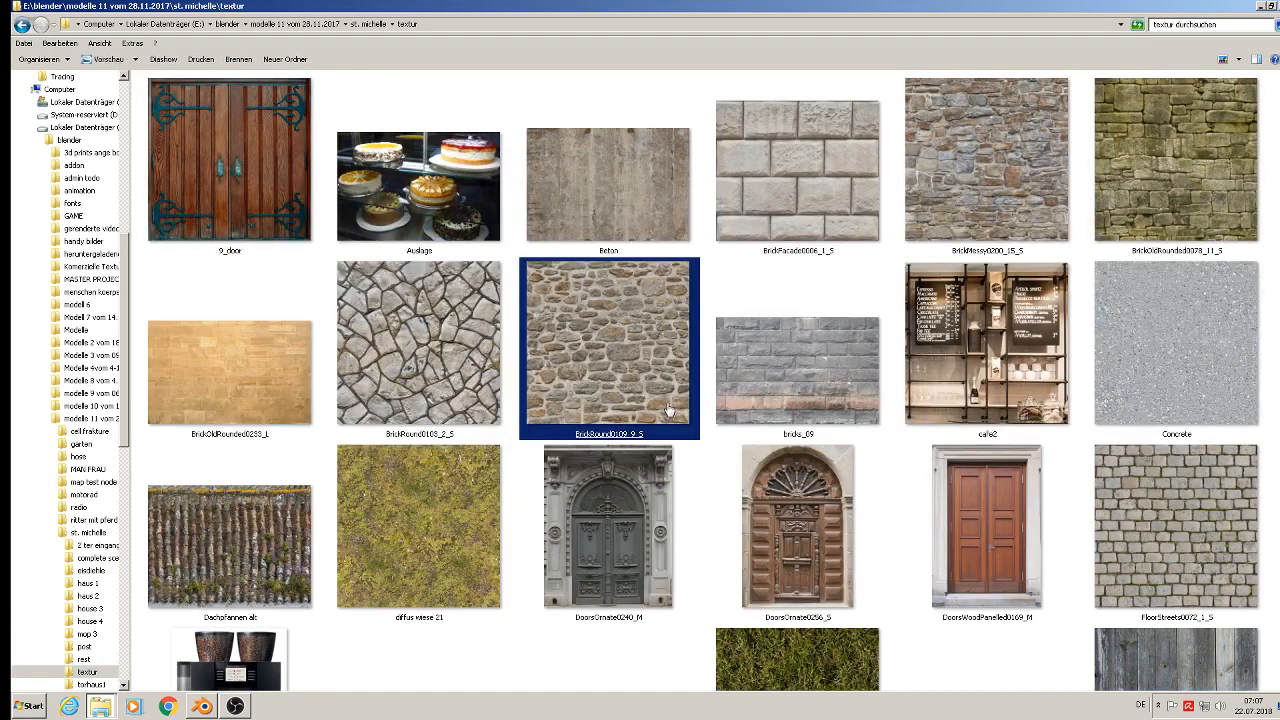
{"action": "scroll", "coordinate": [670, 408], "scroll_direction": "down", "scroll_amount": 10}
{"action": "scroll", "coordinate": [670, 410], "scroll_direction": "up", "scroll_amount": 3}
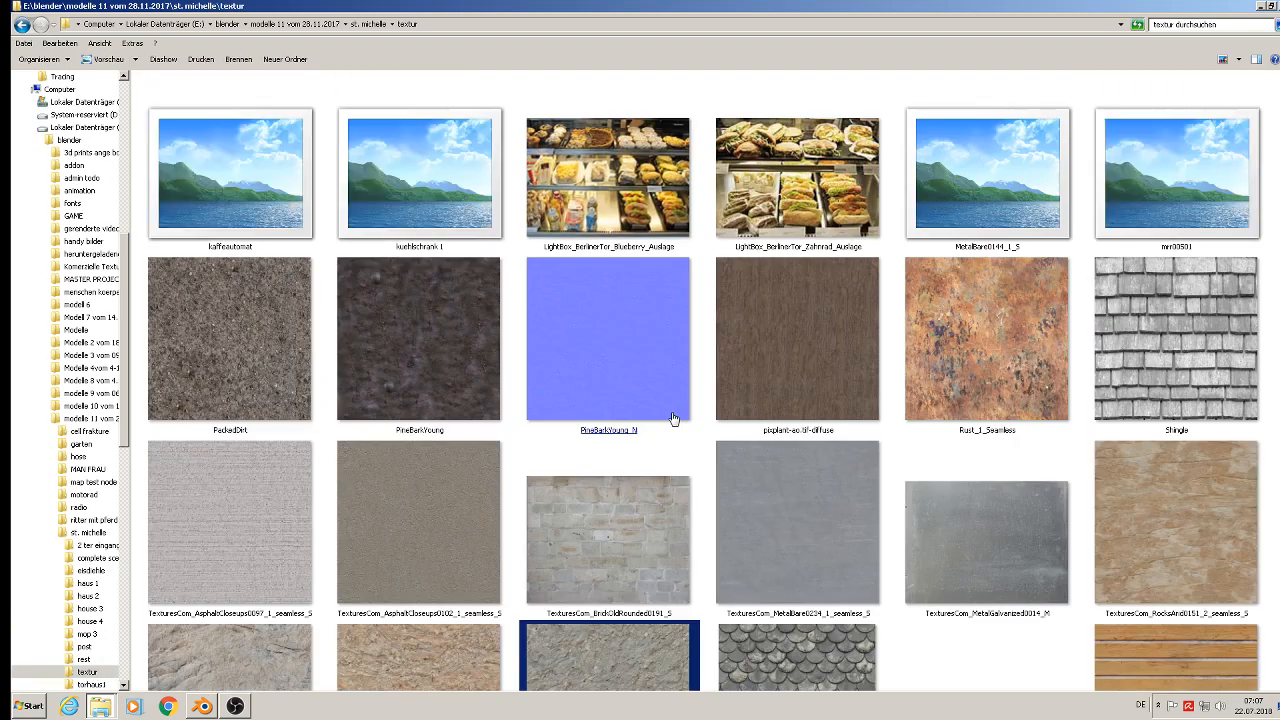
{"action": "scroll", "coordinate": [672, 418], "scroll_direction": "up", "scroll_amount": 4}
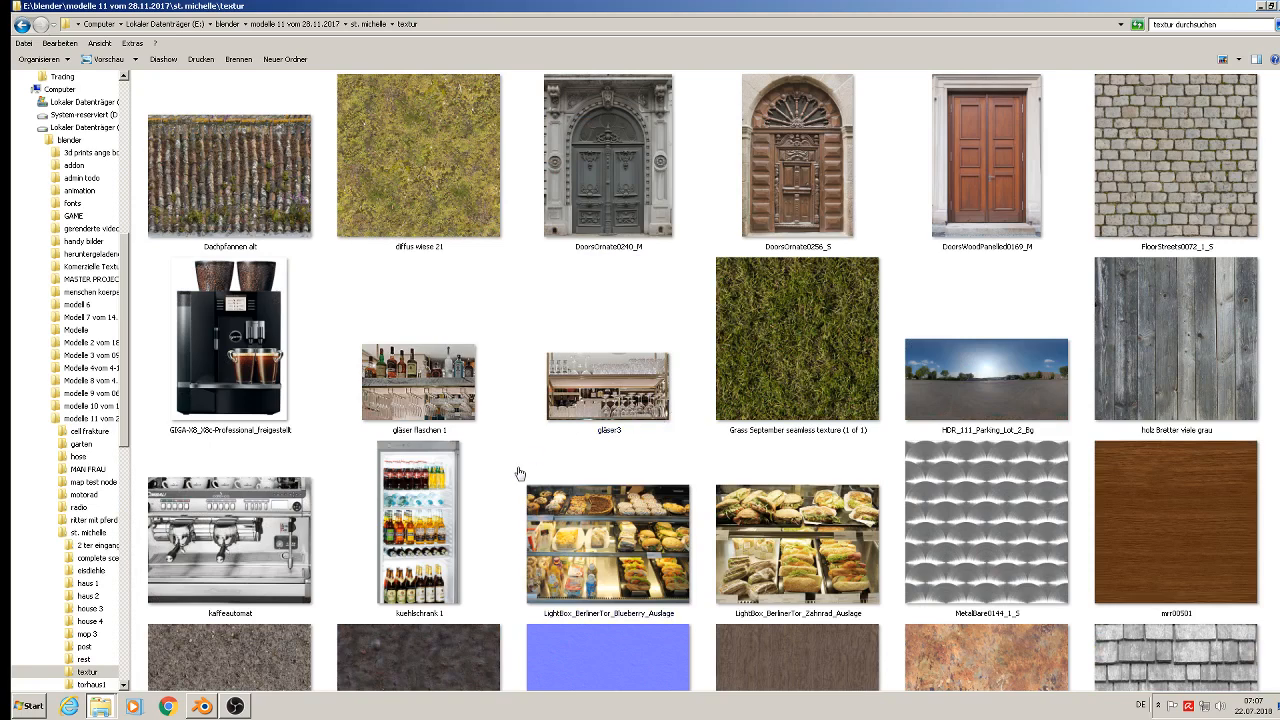
Open the rest folder inside Komerzielle Texturen and copy the image bankomat 2.
{"action": "left_click", "coordinate": [110, 705]}
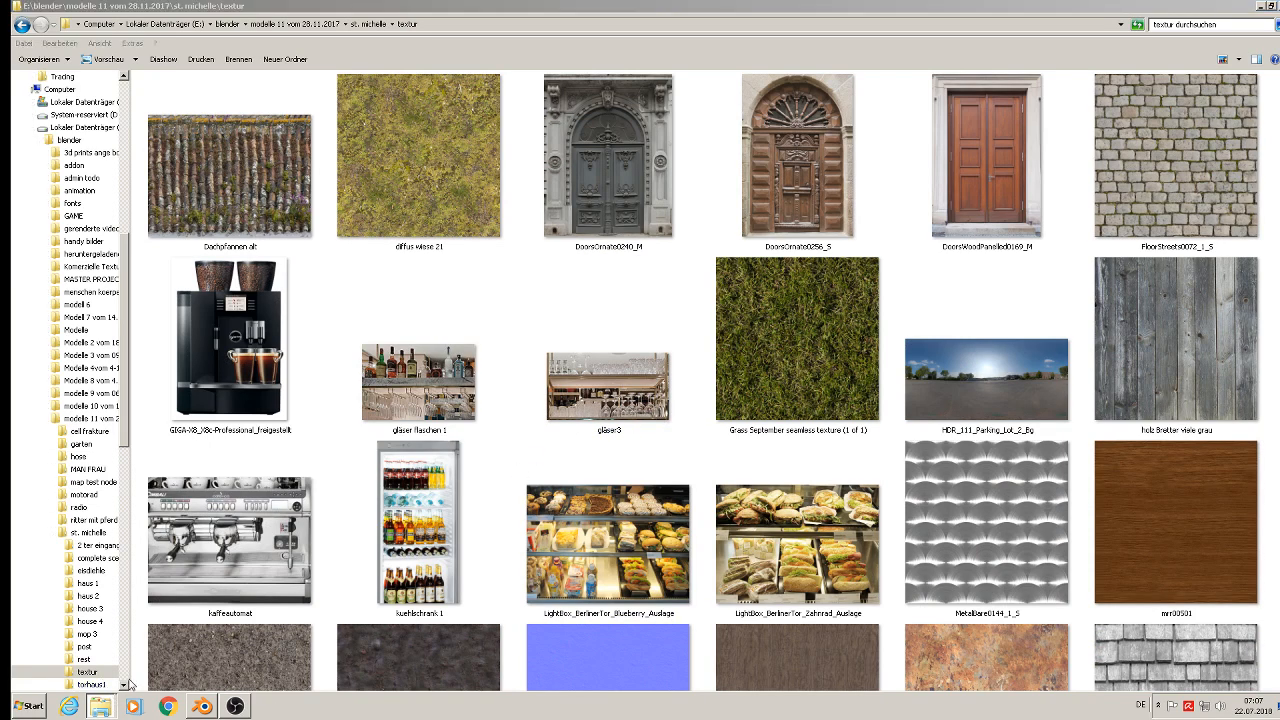
{"action": "left_click", "coordinate": [135, 666]}
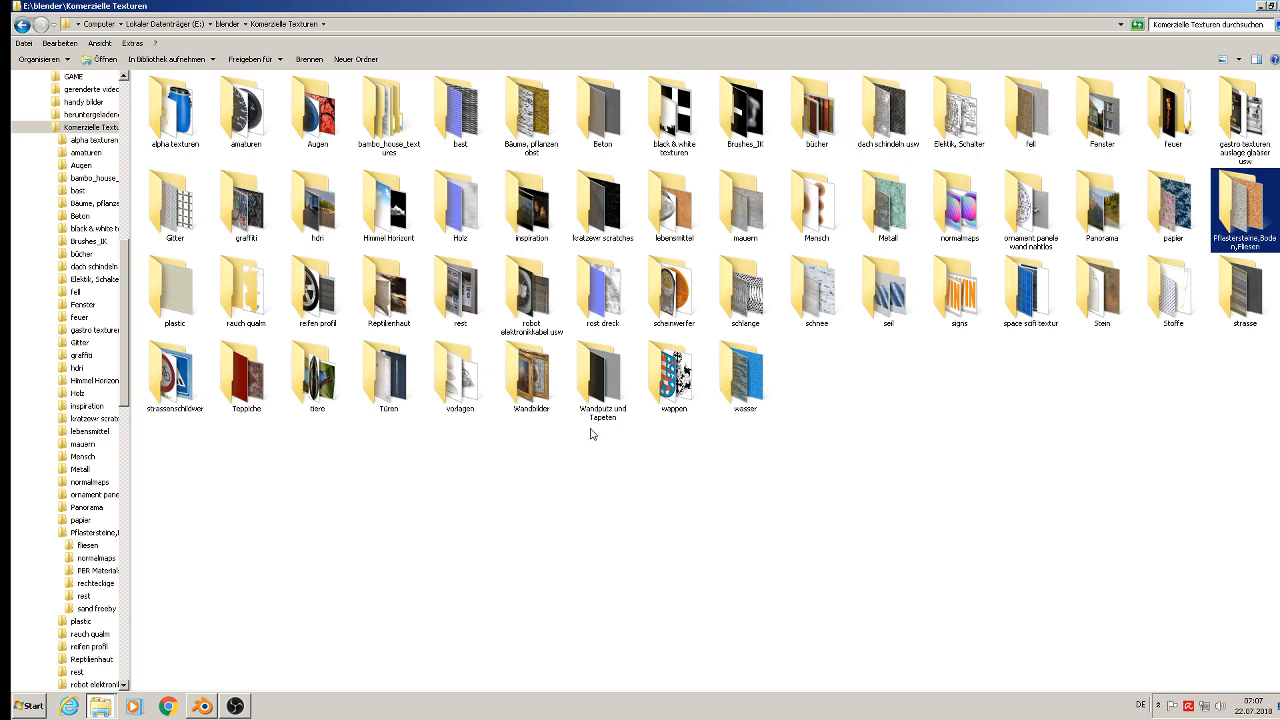
{"action": "left_click", "coordinate": [463, 308]}
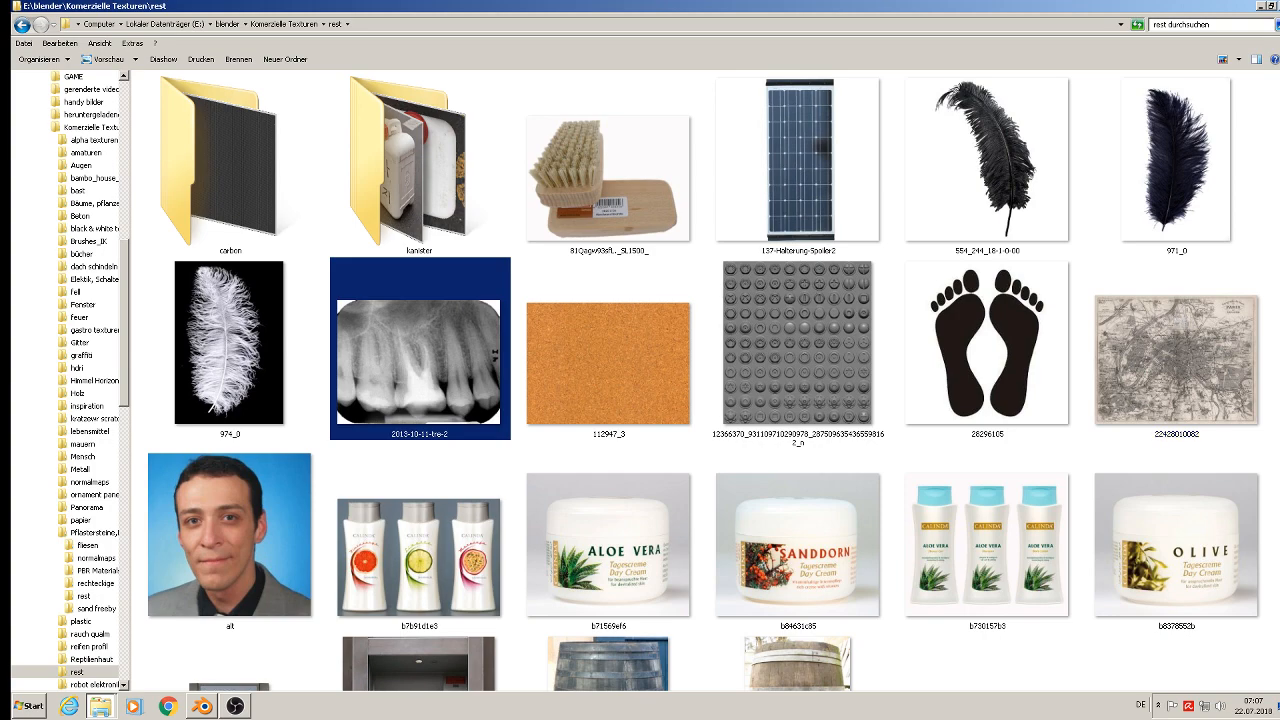
{"action": "scroll", "coordinate": [494, 352], "scroll_direction": "down", "scroll_amount": 5}
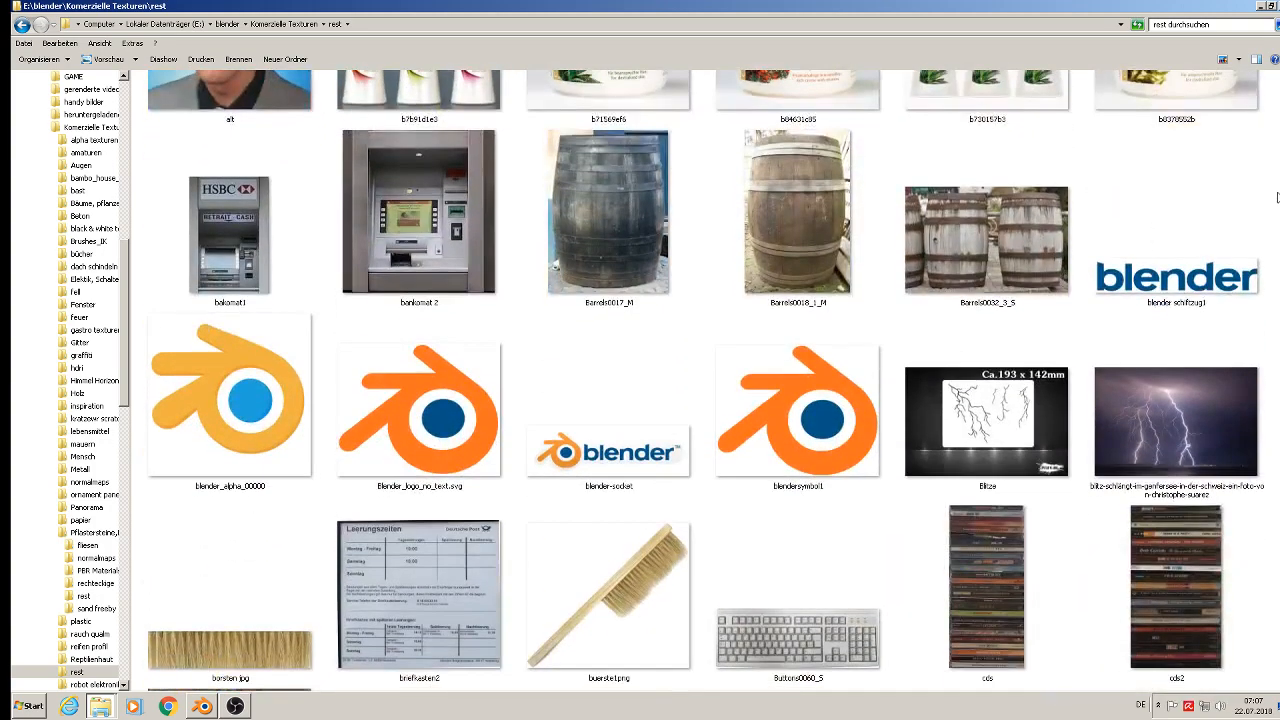
{"action": "right_click", "coordinate": [376, 258]}
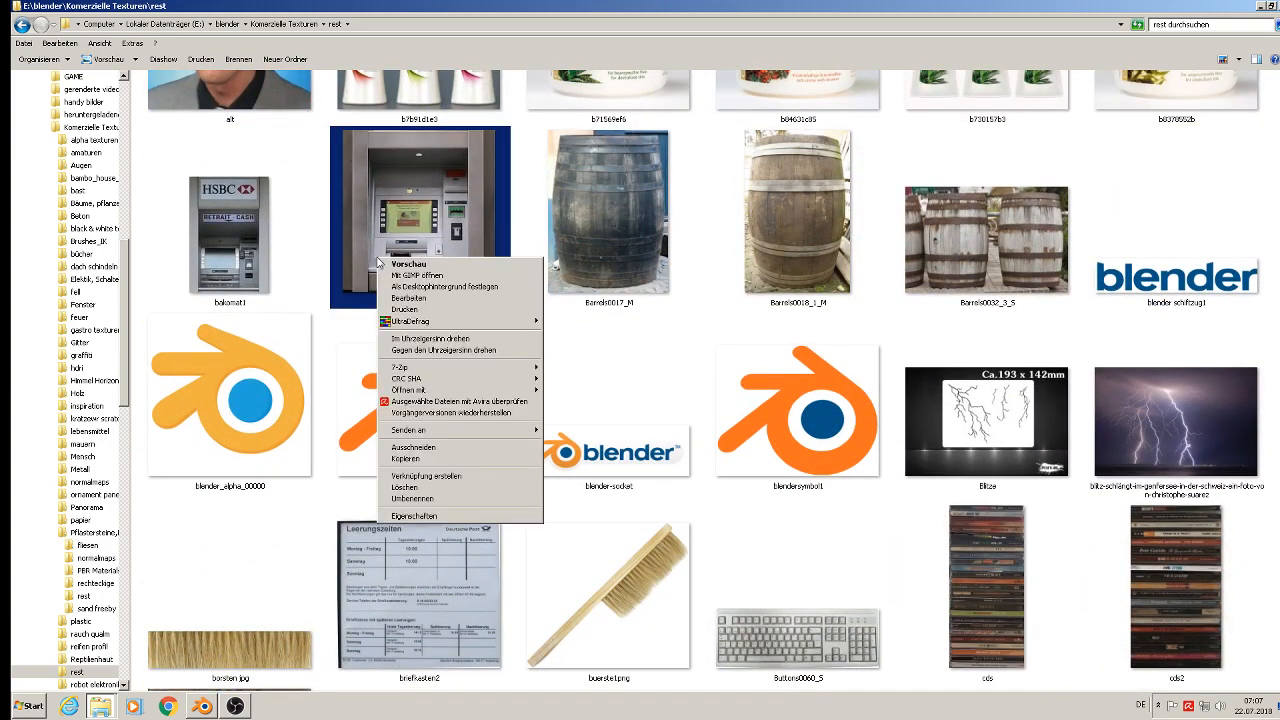
{"action": "left_click", "coordinate": [444, 459]}
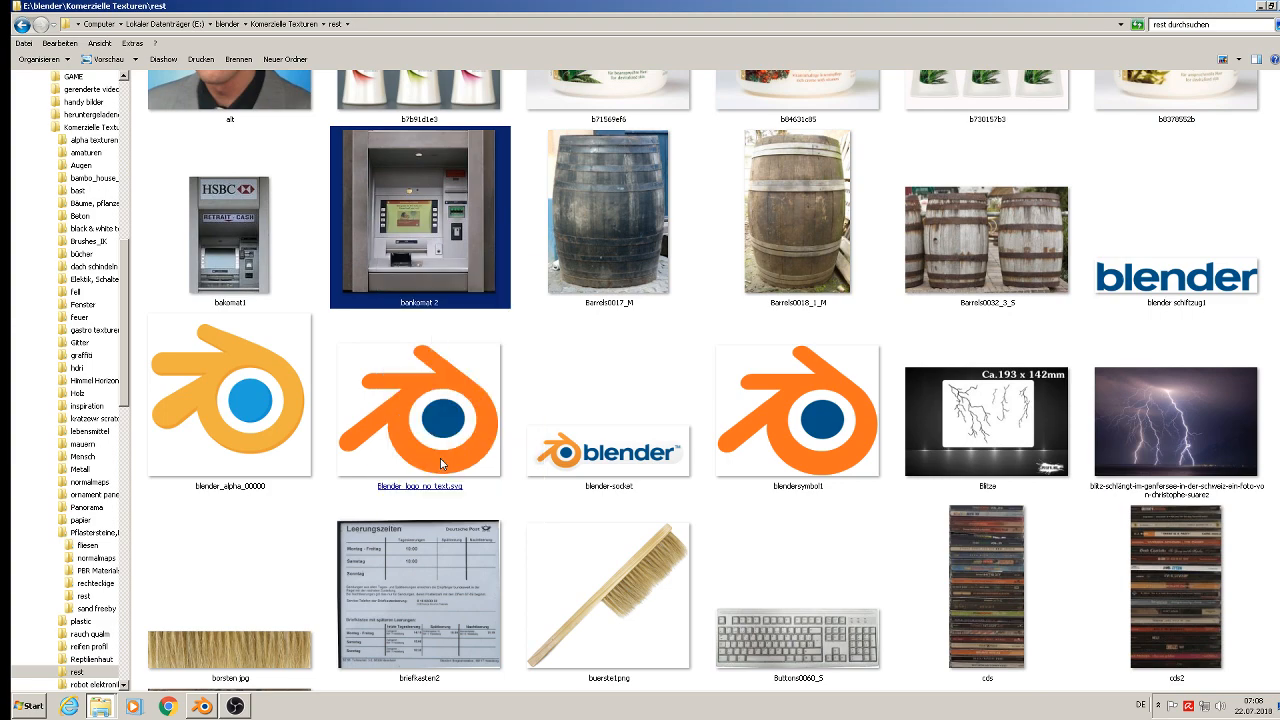
Paste the copied bankomat 2 image into the textur folder of the st. michelle project.
{"action": "left_click", "coordinate": [98, 712]}
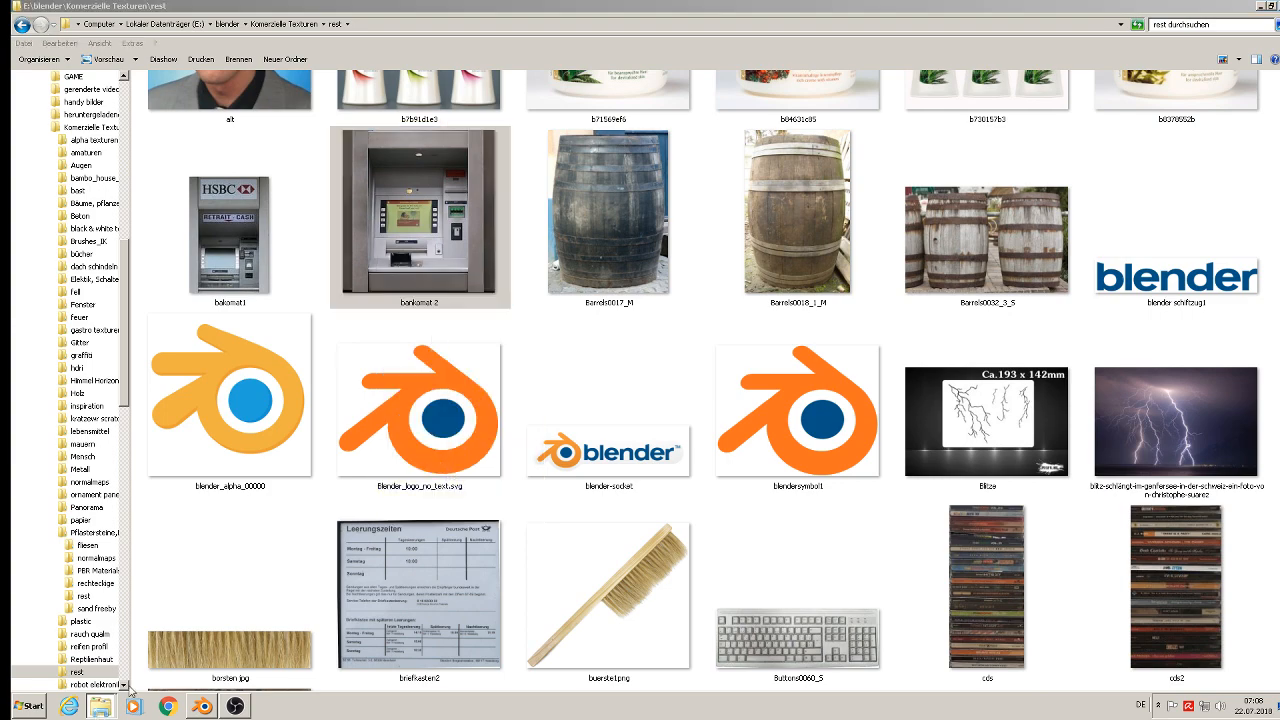
{"action": "left_click", "coordinate": [147, 676]}
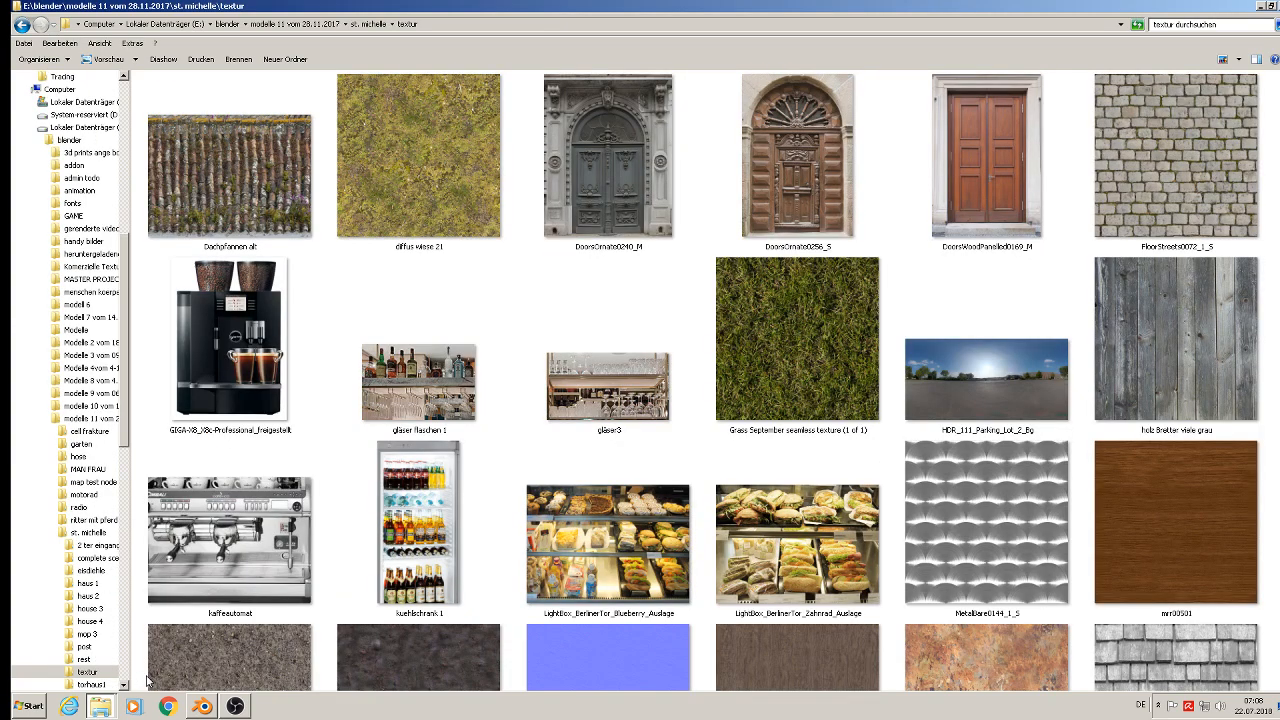
{"action": "right_click", "coordinate": [1275, 418]}
{"action": "left_click", "coordinate": [1265, 490]}
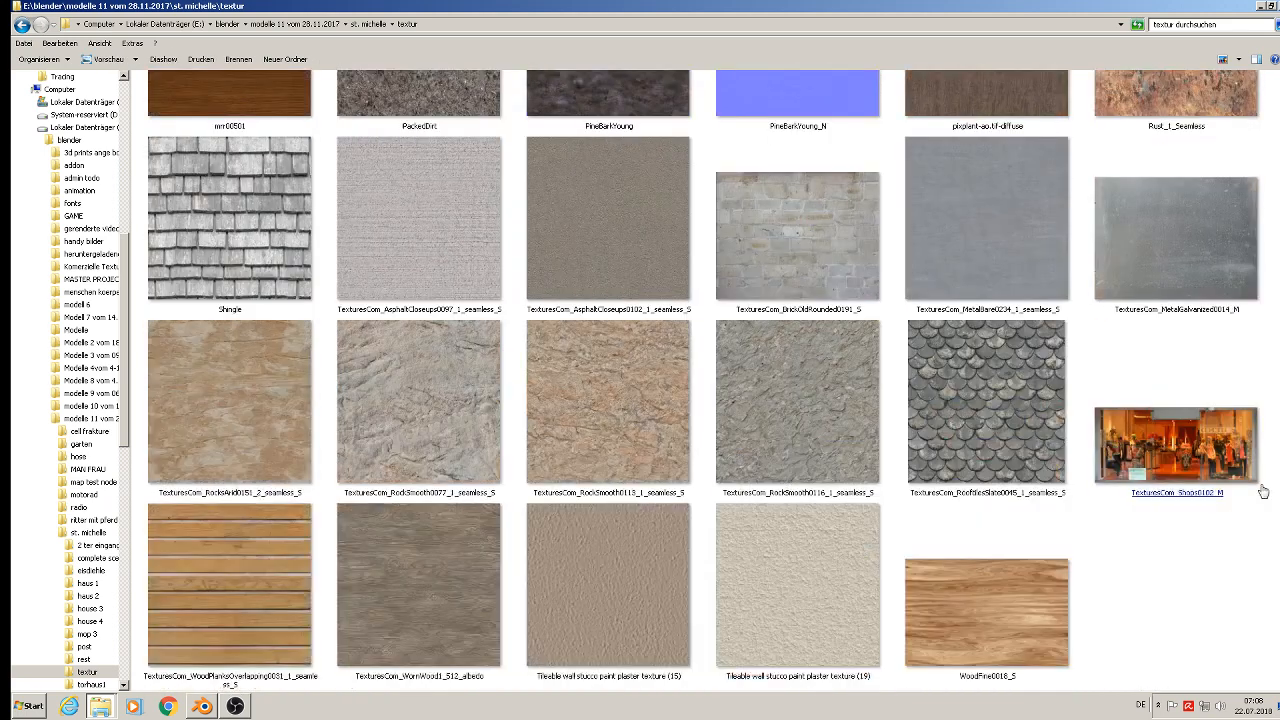
{"action": "left_click", "coordinate": [1152, 623]}
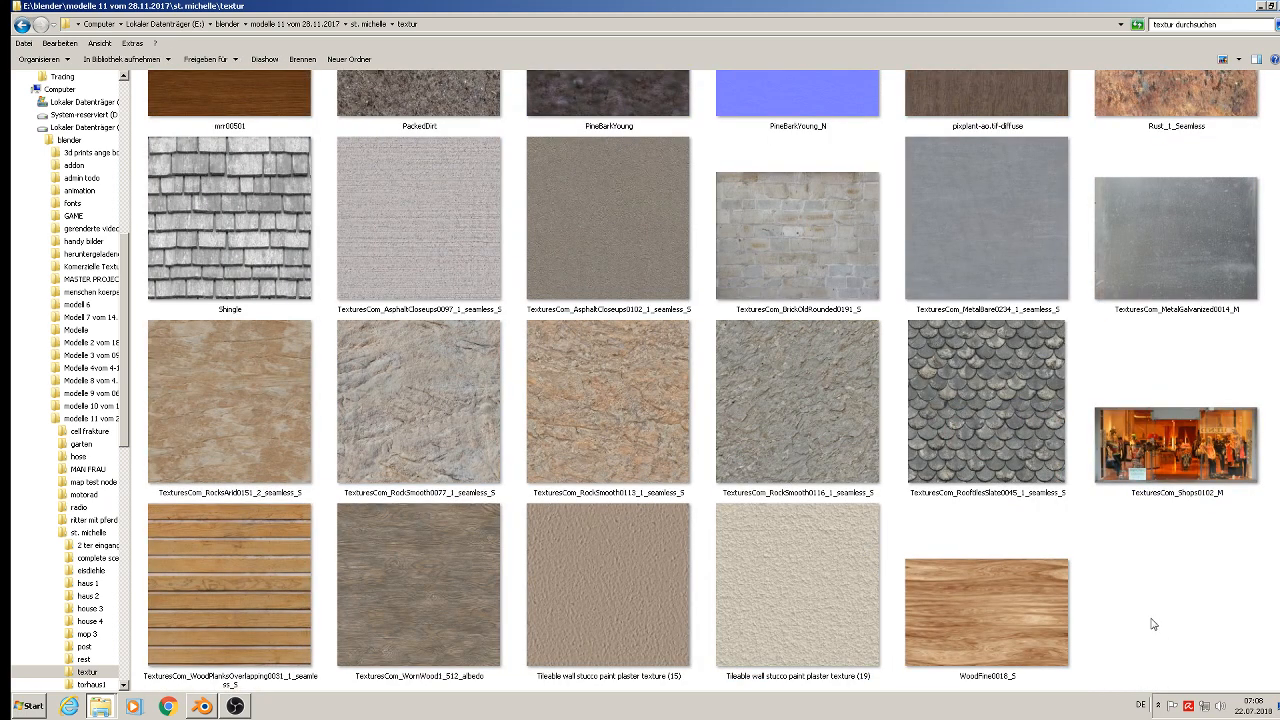
{"action": "scroll", "coordinate": [1153, 624], "scroll_direction": "up", "scroll_amount": 10}
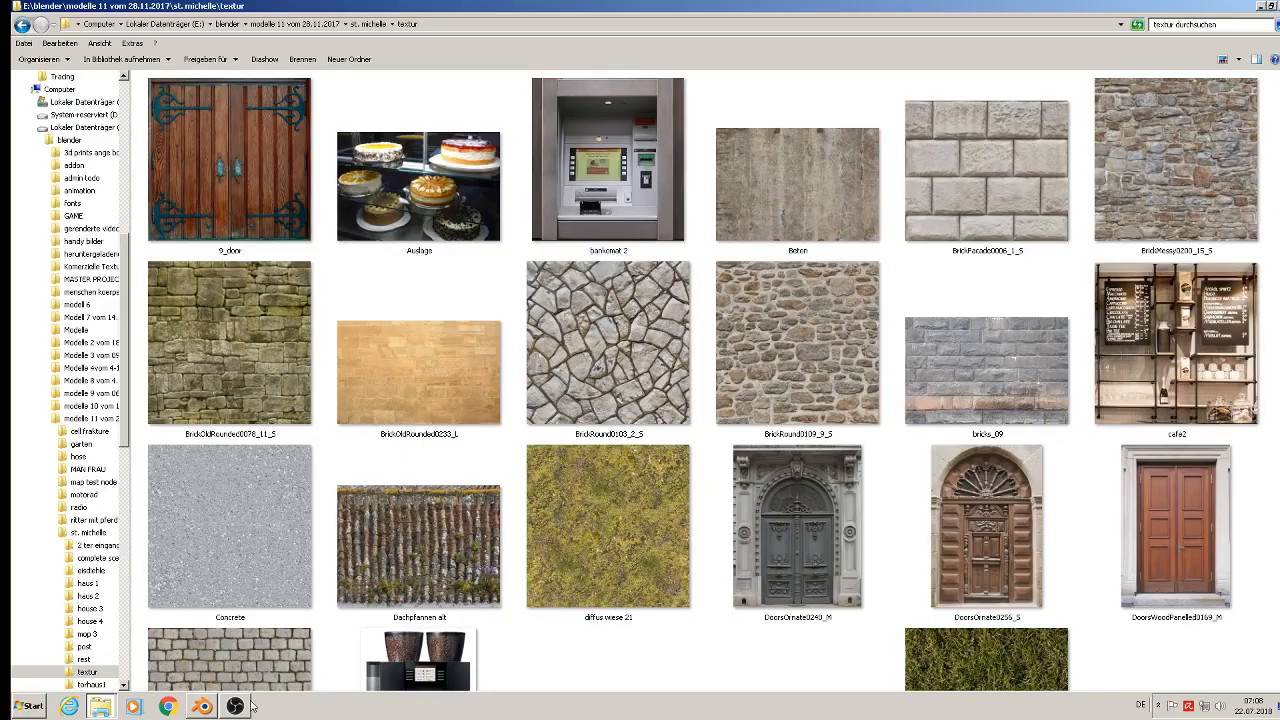
Switch to Blender and give the wall panel a new material named bakomat with a Principled BSDF surface.
{"action": "left_click", "coordinate": [201, 706]}
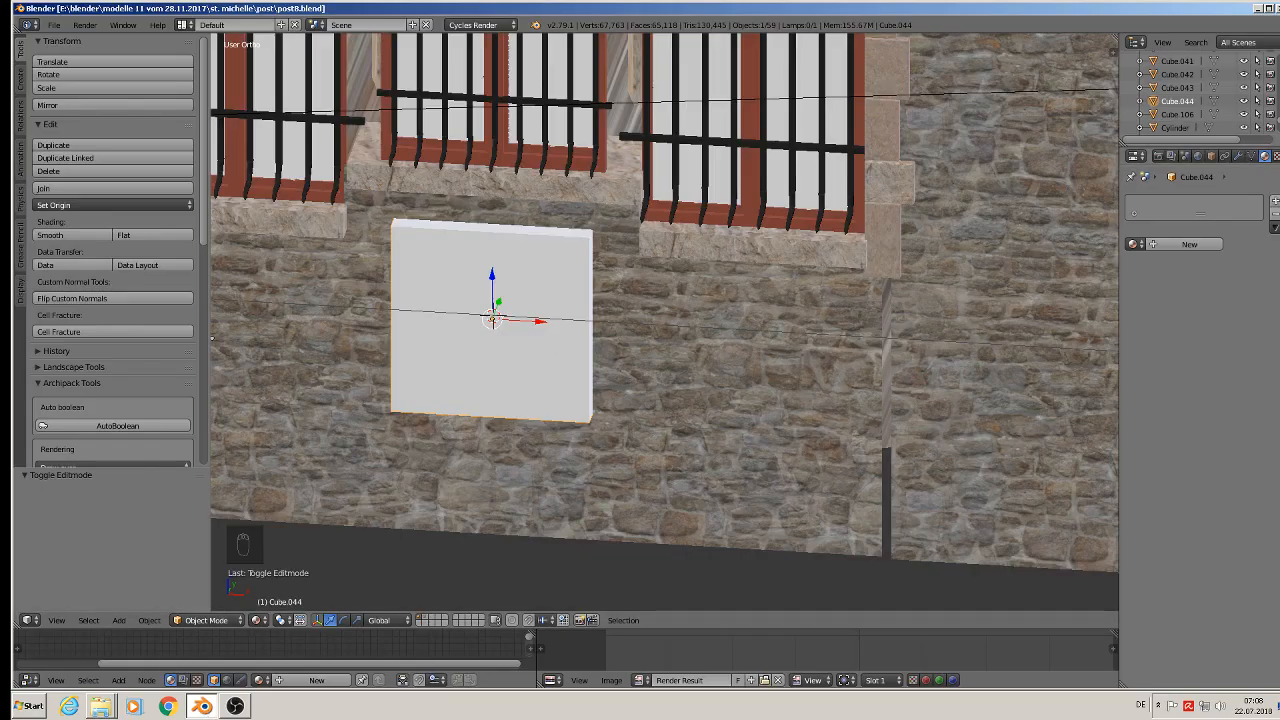
{"action": "left_click", "coordinate": [1190, 244]}
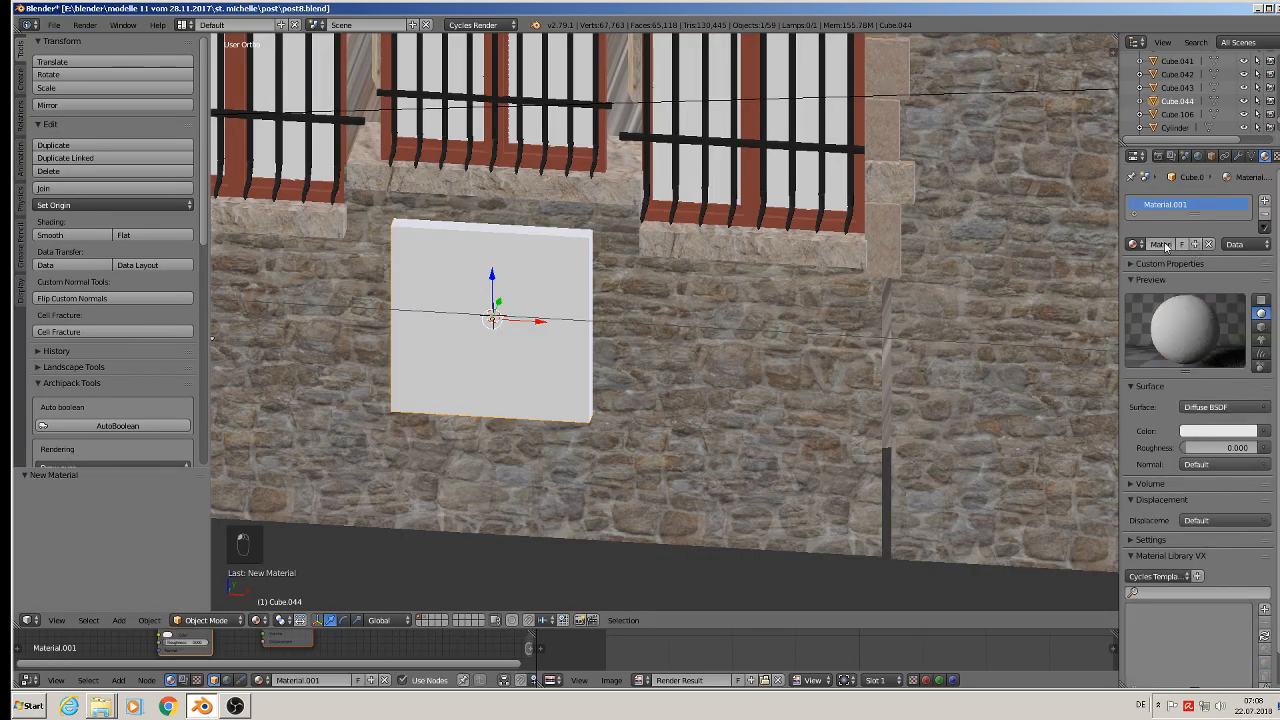
{"action": "type", "text": "bakomat"}
{"action": "key", "text": "Return"}
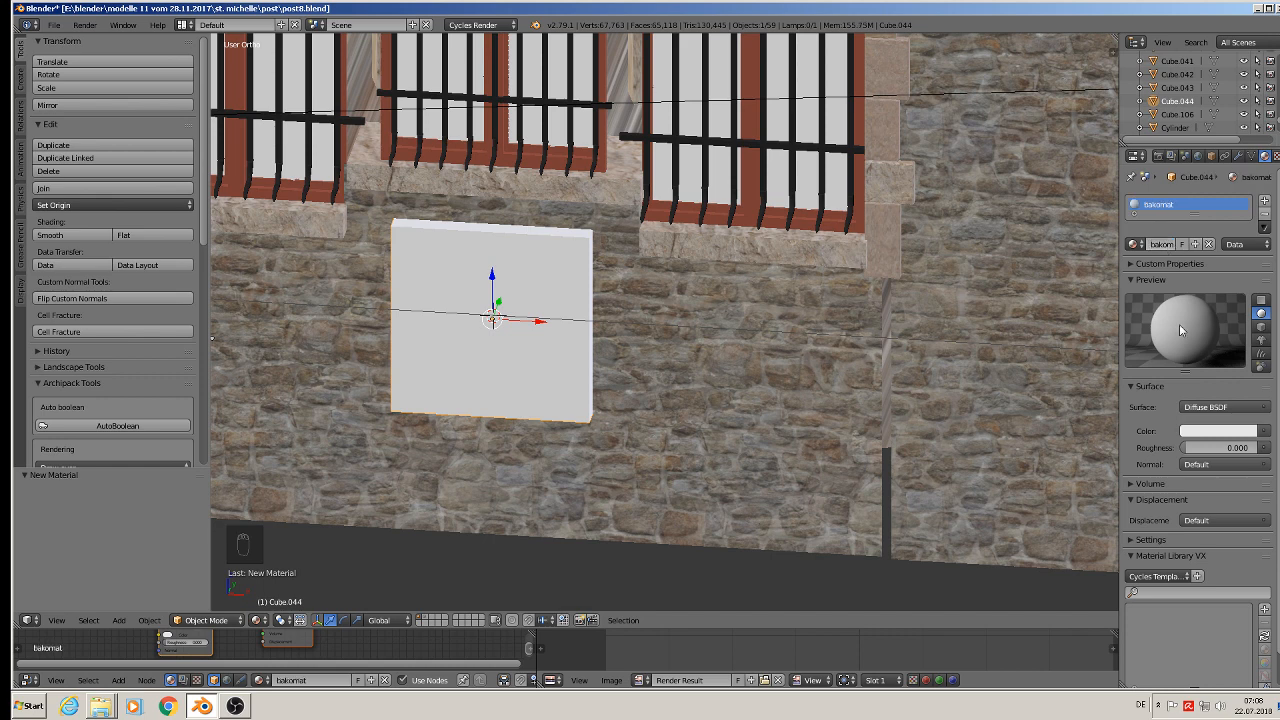
{"action": "left_click", "coordinate": [1232, 407]}
{"action": "left_click", "coordinate": [1173, 274]}
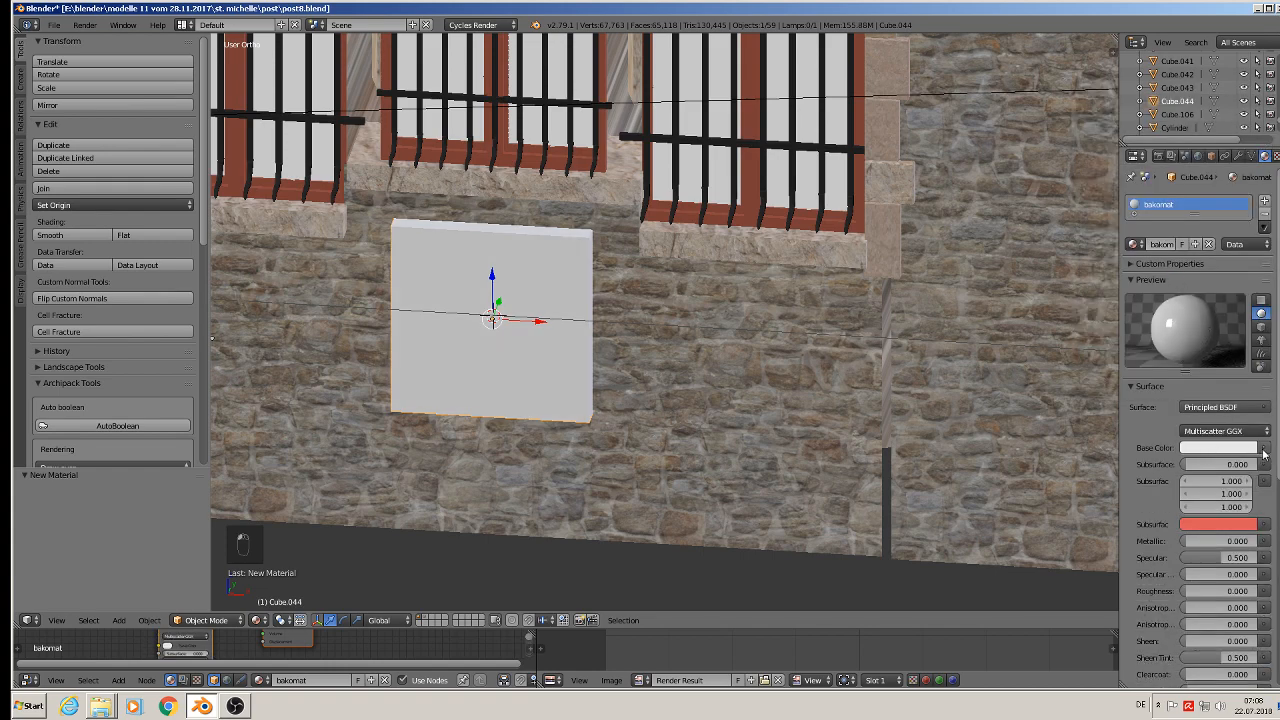
Set the material's base color to an image texture using bankomat 2.jpg from the textur folder.
{"action": "left_click", "coordinate": [1263, 451]}
{"action": "left_click", "coordinate": [1025, 333]}
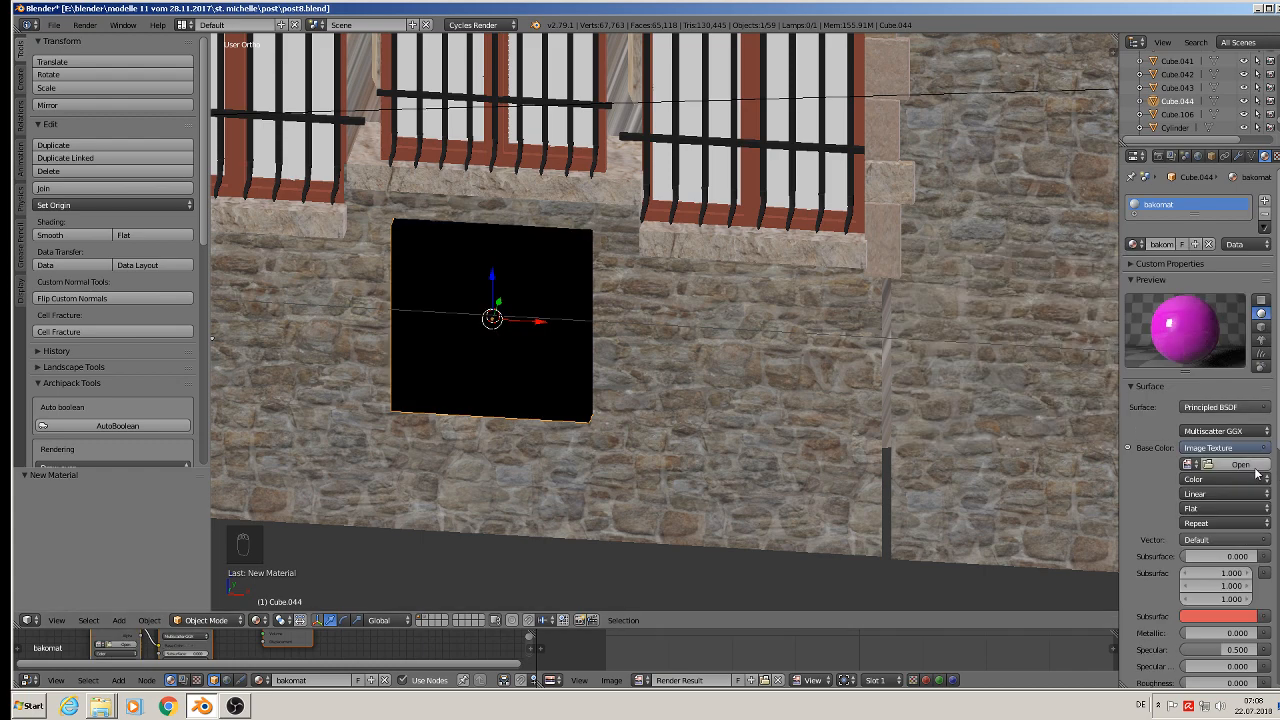
{"action": "left_click", "coordinate": [1240, 464]}
{"action": "left_click", "coordinate": [50, 311]}
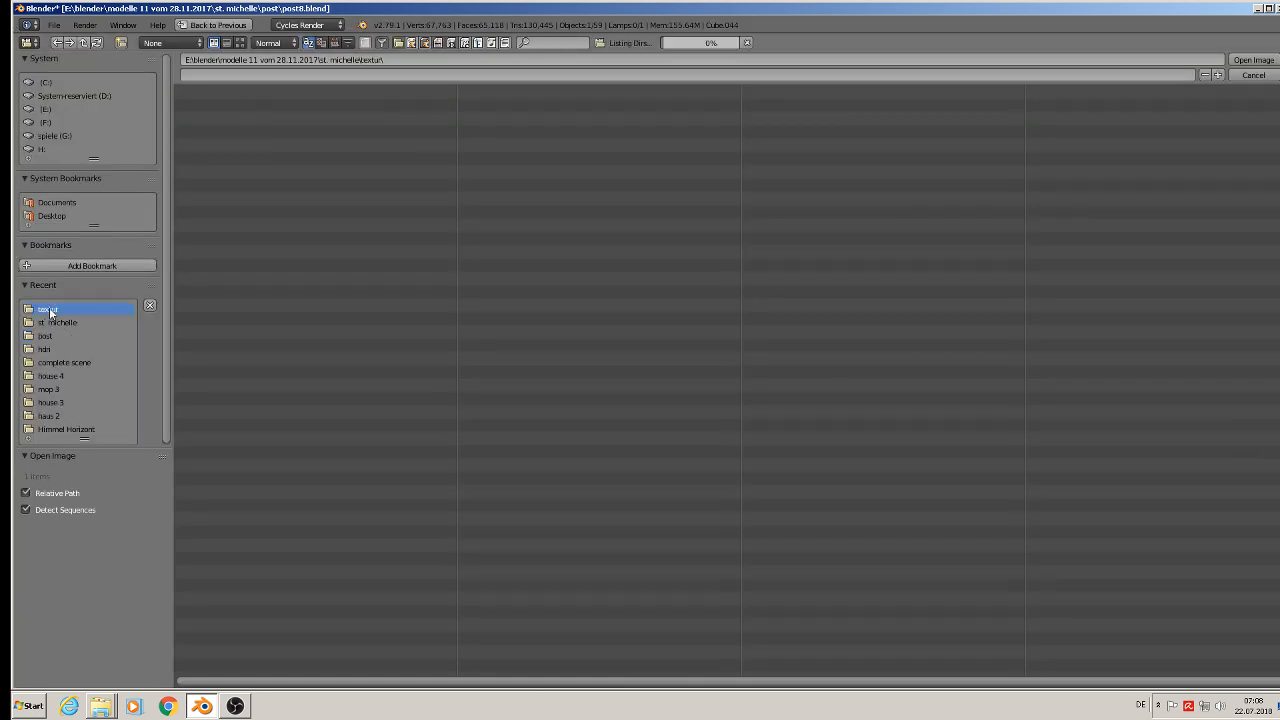
{"action": "left_click", "coordinate": [240, 43]}
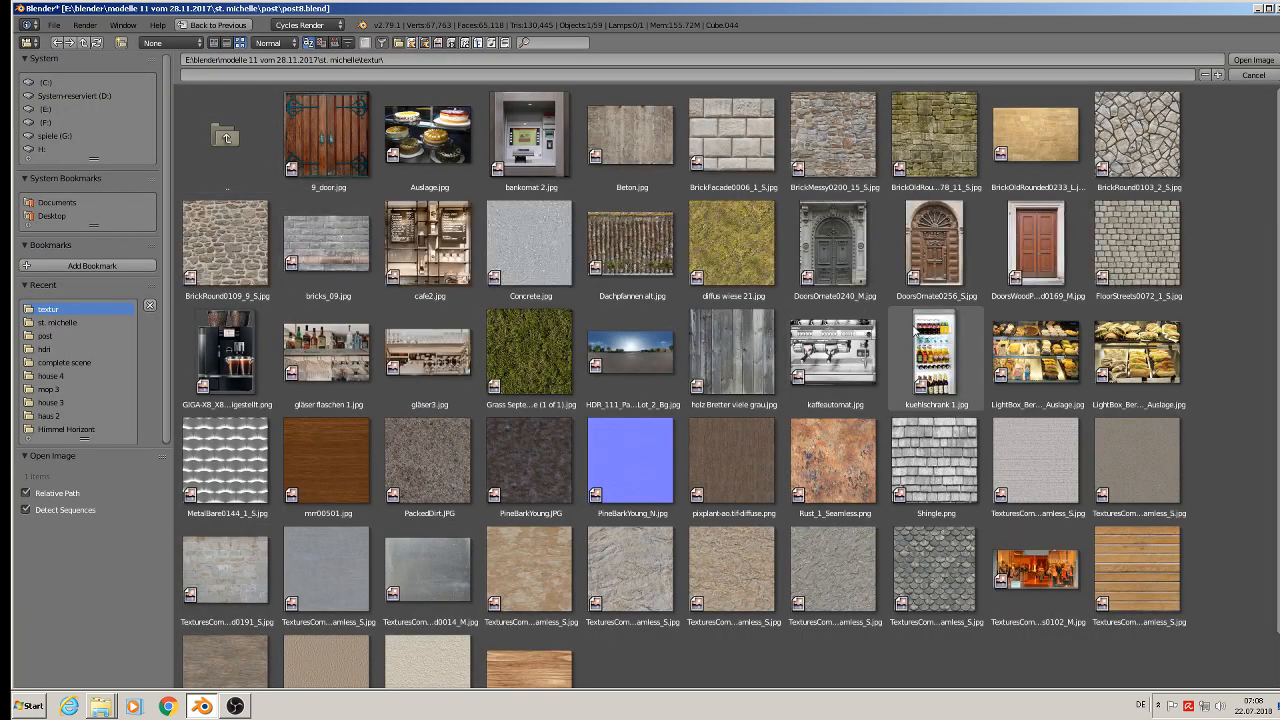
{"action": "double_click", "coordinate": [530, 135]}
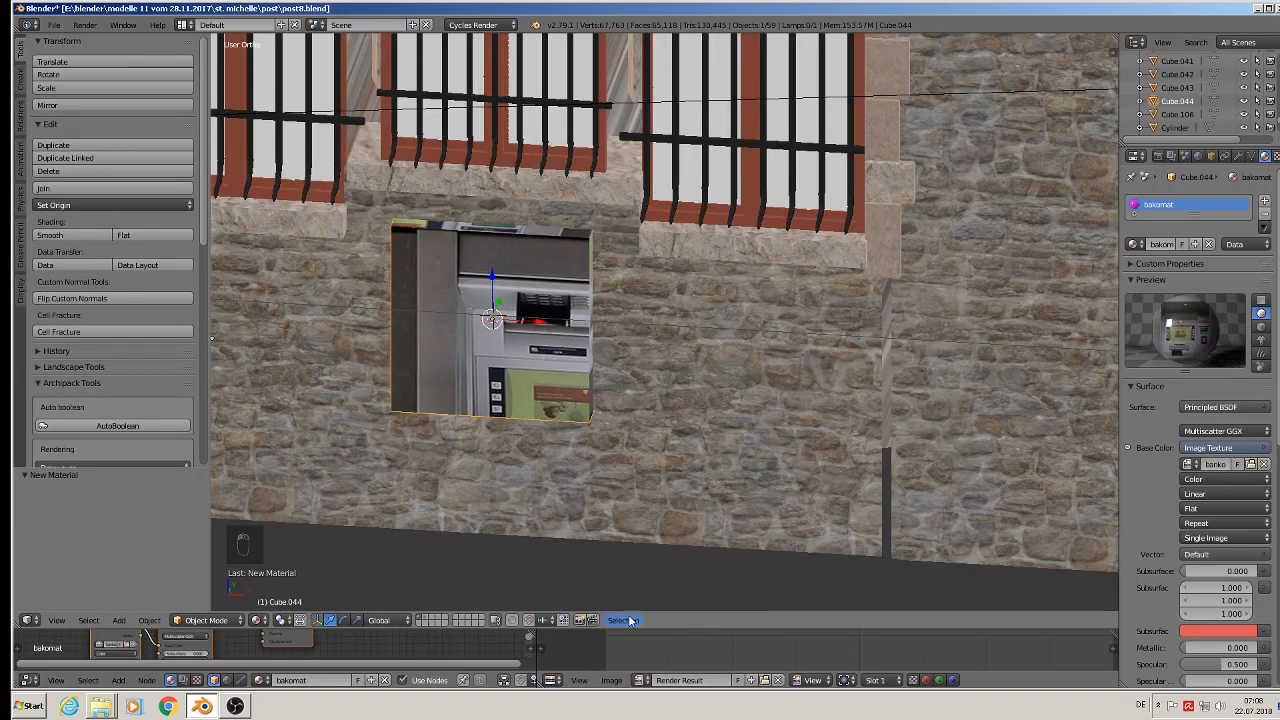
Enlarge the node and image editors, enter Edit Mode on the panel in front view and show bankomat 2.jpg behind its UV layout.
{"action": "left_click_drag", "start_coordinate": [647, 630], "coordinate": [677, 352]}
{"action": "key", "text": "KP_1"}
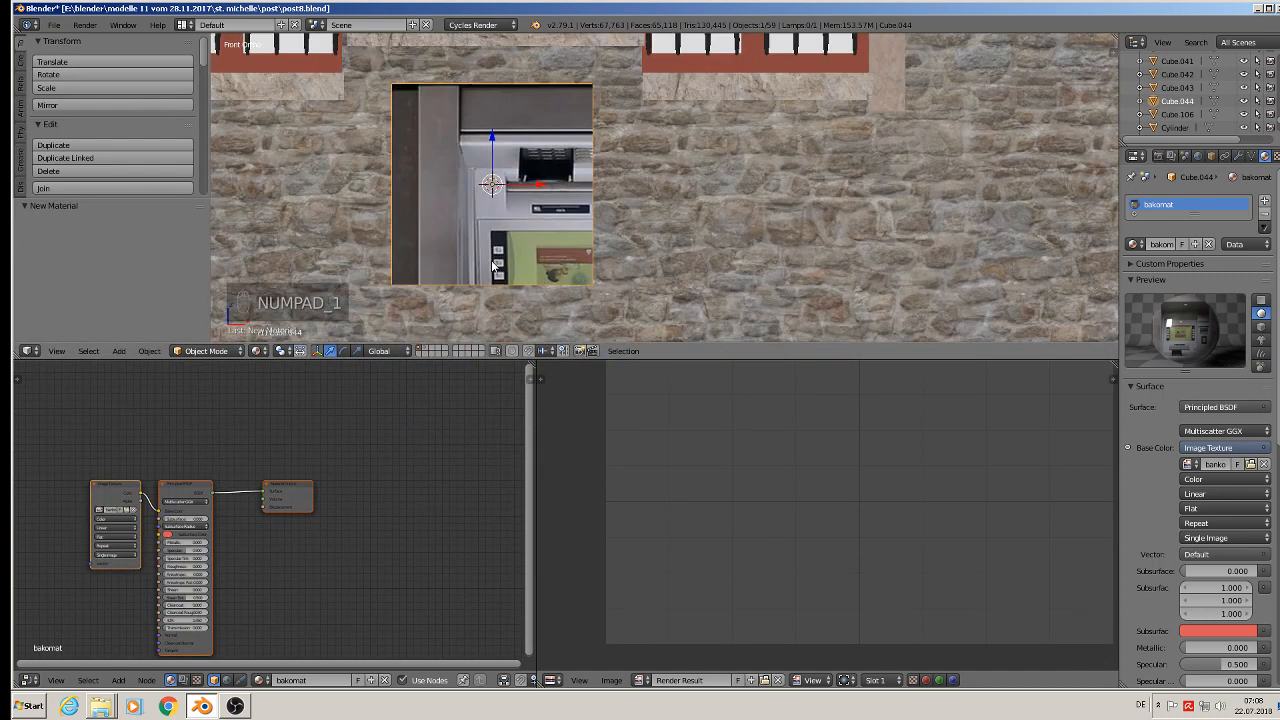
{"action": "scroll", "coordinate": [822, 498], "scroll_direction": "down", "scroll_amount": 3}
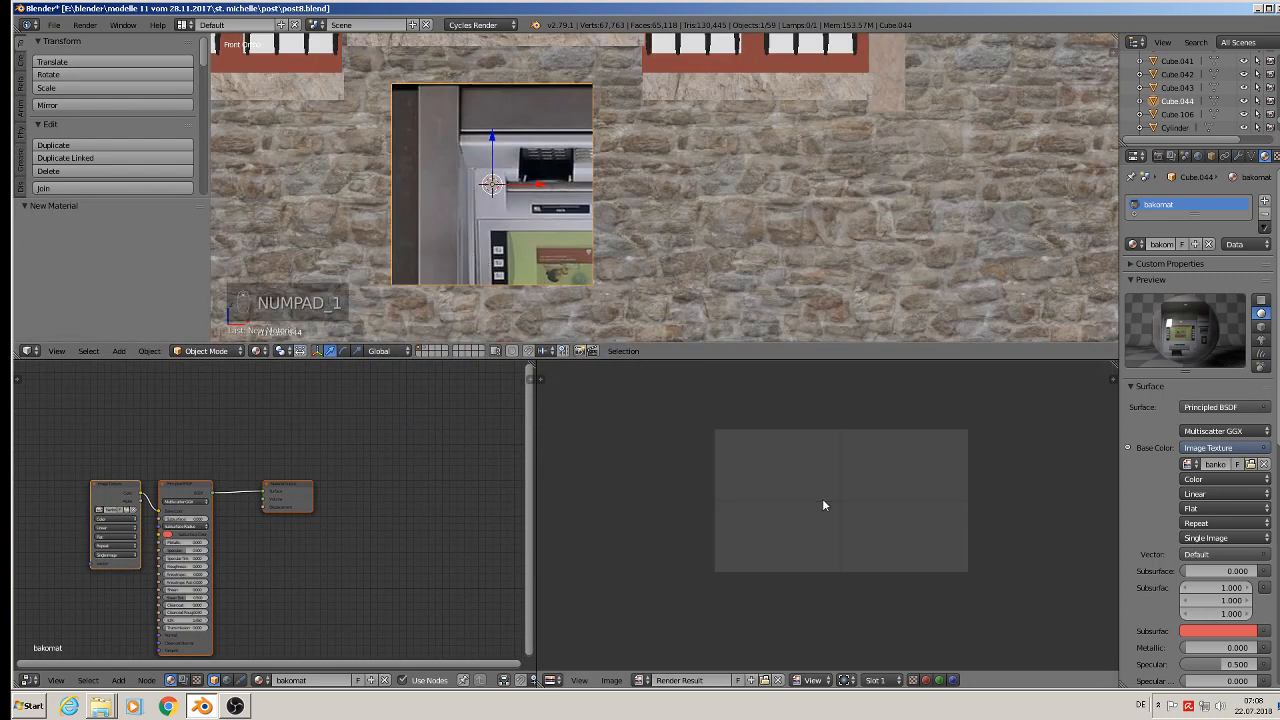
{"action": "scroll", "coordinate": [824, 519], "scroll_direction": "up", "scroll_amount": 1}
{"action": "left_click", "coordinate": [779, 681]}
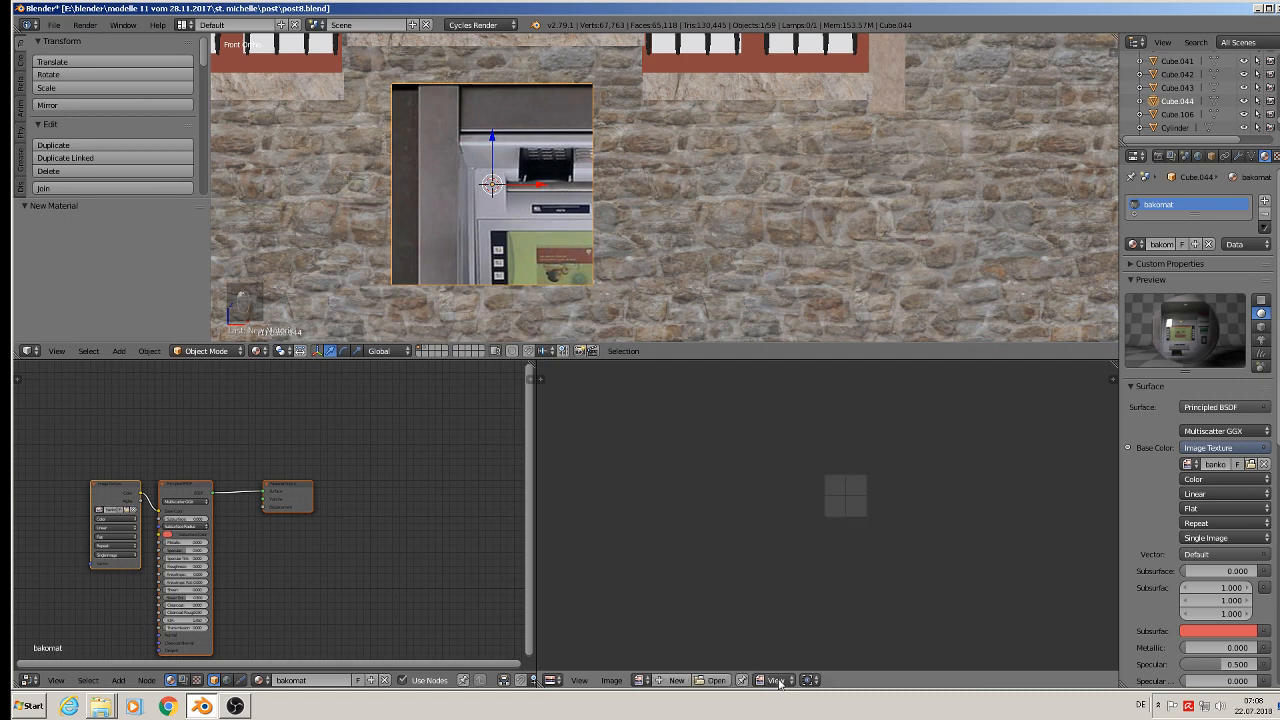
{"action": "scroll", "coordinate": [869, 452], "scroll_direction": "up", "scroll_amount": 3}
{"action": "key", "text": "Tab"}
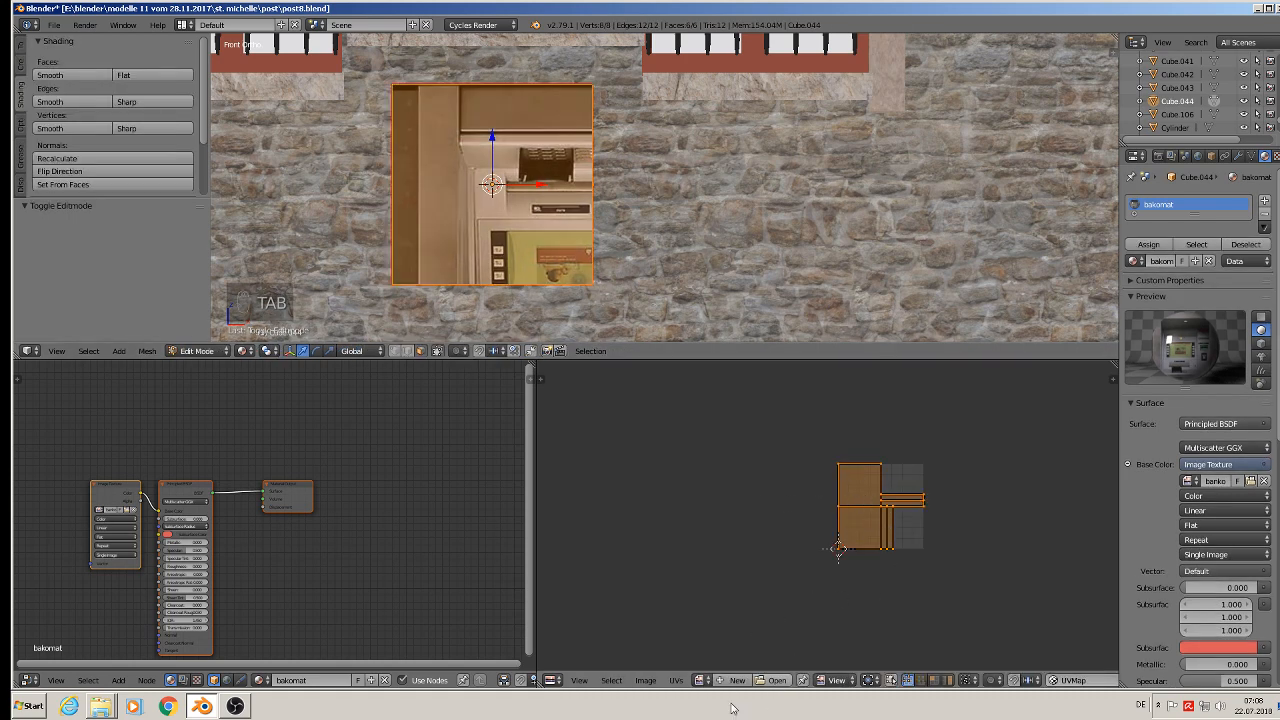
{"action": "left_click", "coordinate": [703, 680]}
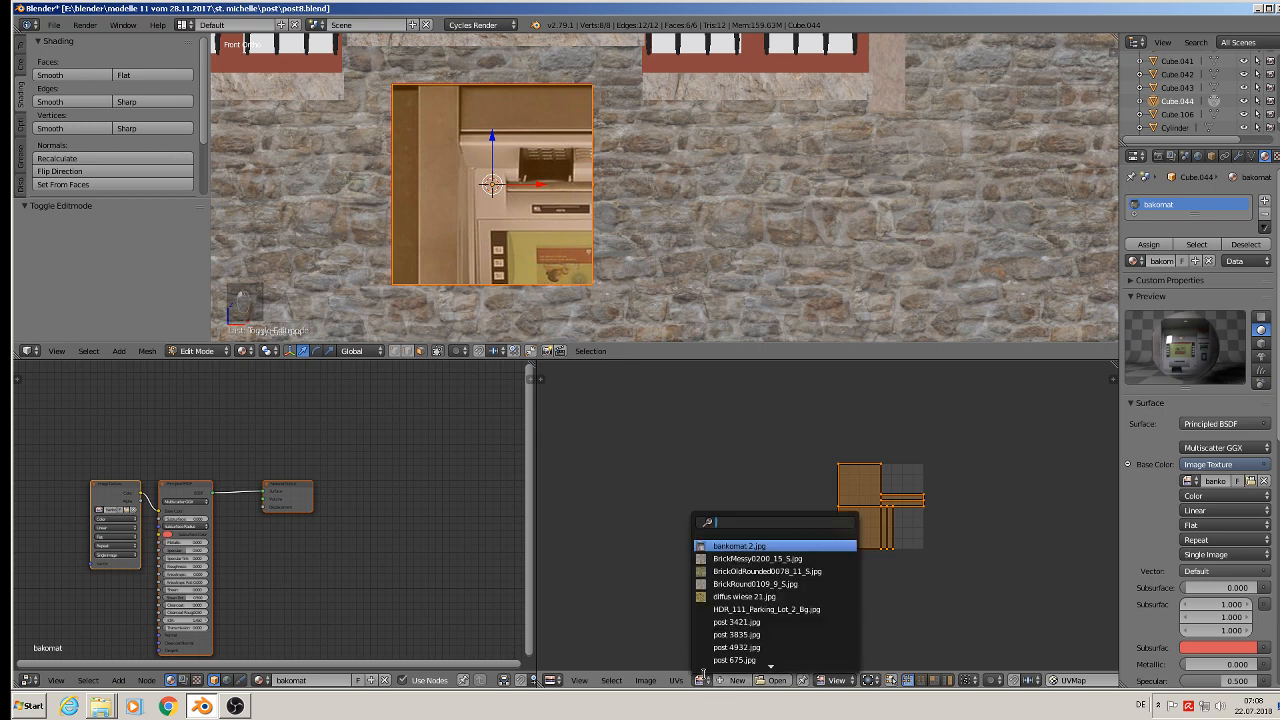
{"action": "left_click", "coordinate": [740, 545]}
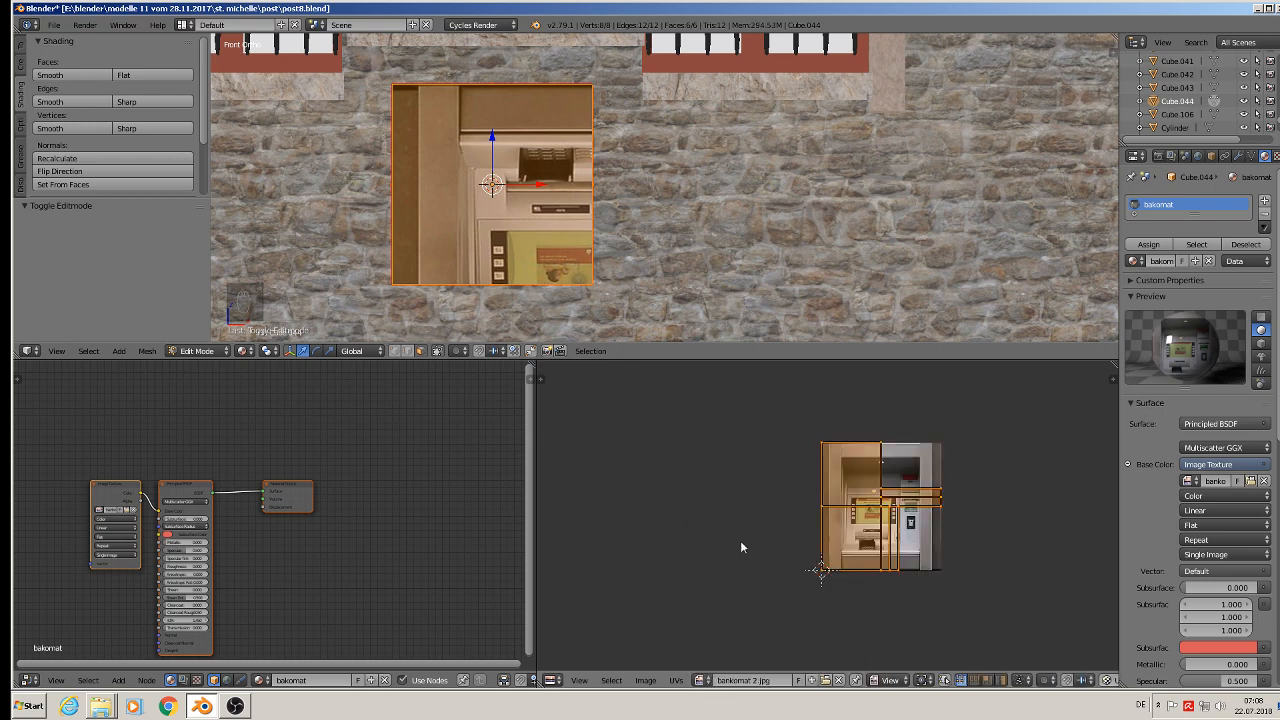
Move the panel's UV layout and scale it up by about 1.69 so the front face covers the cash machine image.
{"action": "key", "text": "g"}
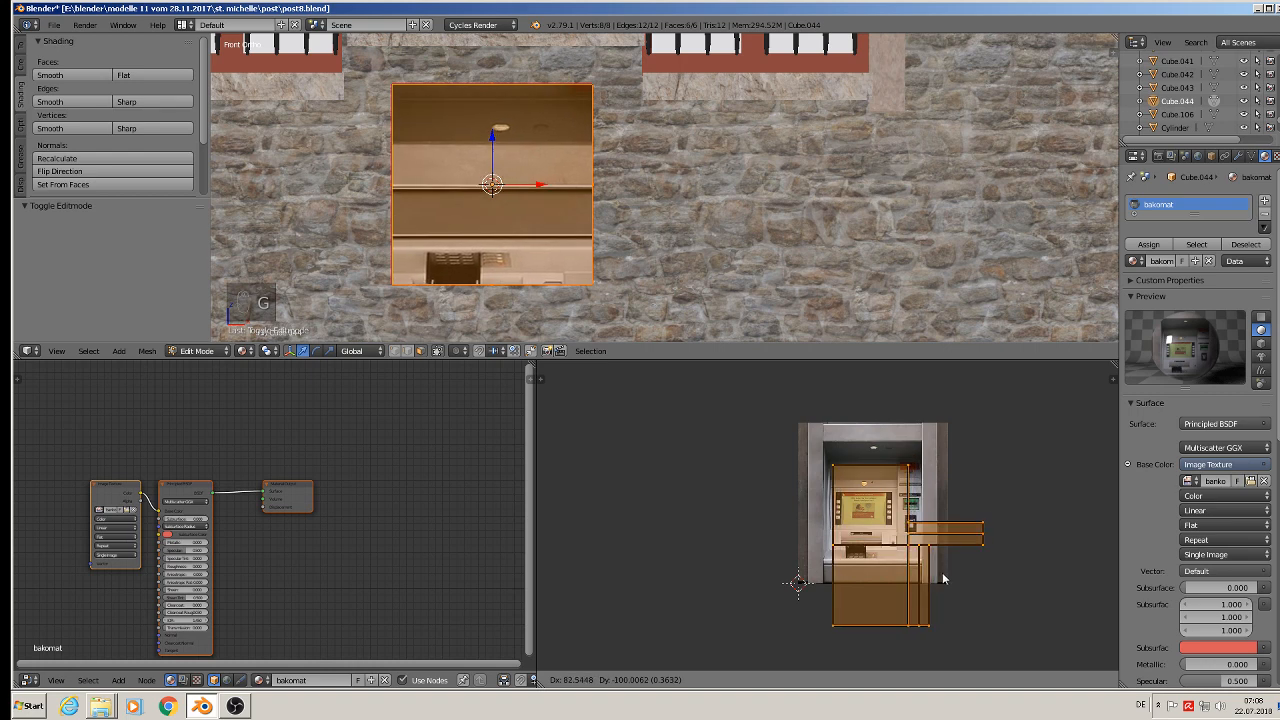
{"action": "left_click", "coordinate": [938, 501]}
{"action": "key", "text": "s"}
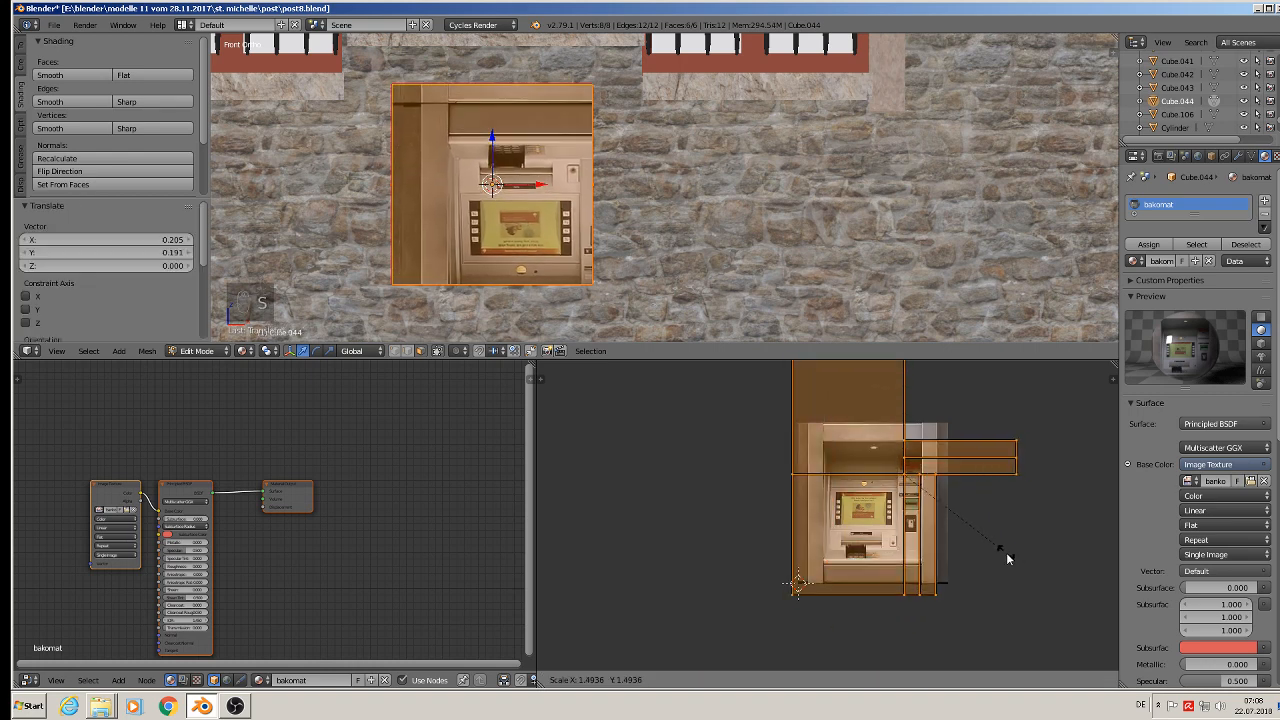
{"action": "left_click", "coordinate": [1017, 562]}
{"action": "key", "text": "g"}
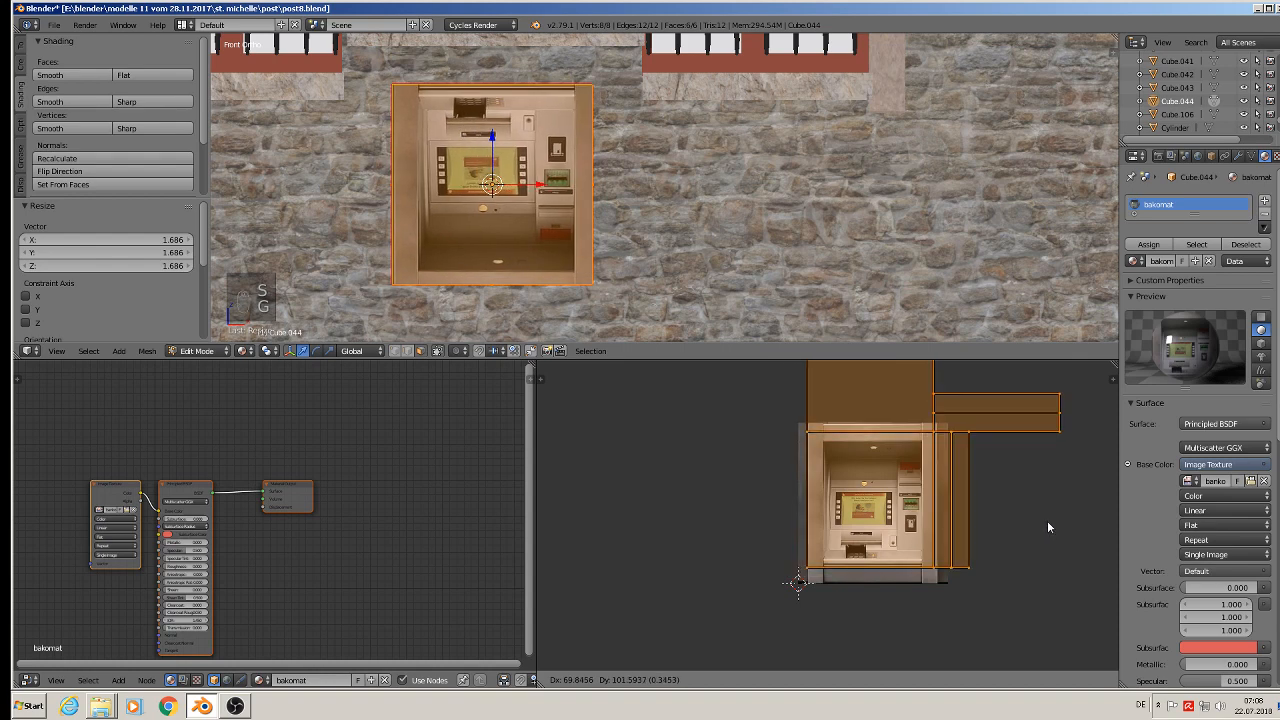
{"action": "left_click", "coordinate": [1042, 522]}
Align the upper UV corners of the panel's front face with the top of the cash machine's frame.
{"action": "key", "text": "a"}
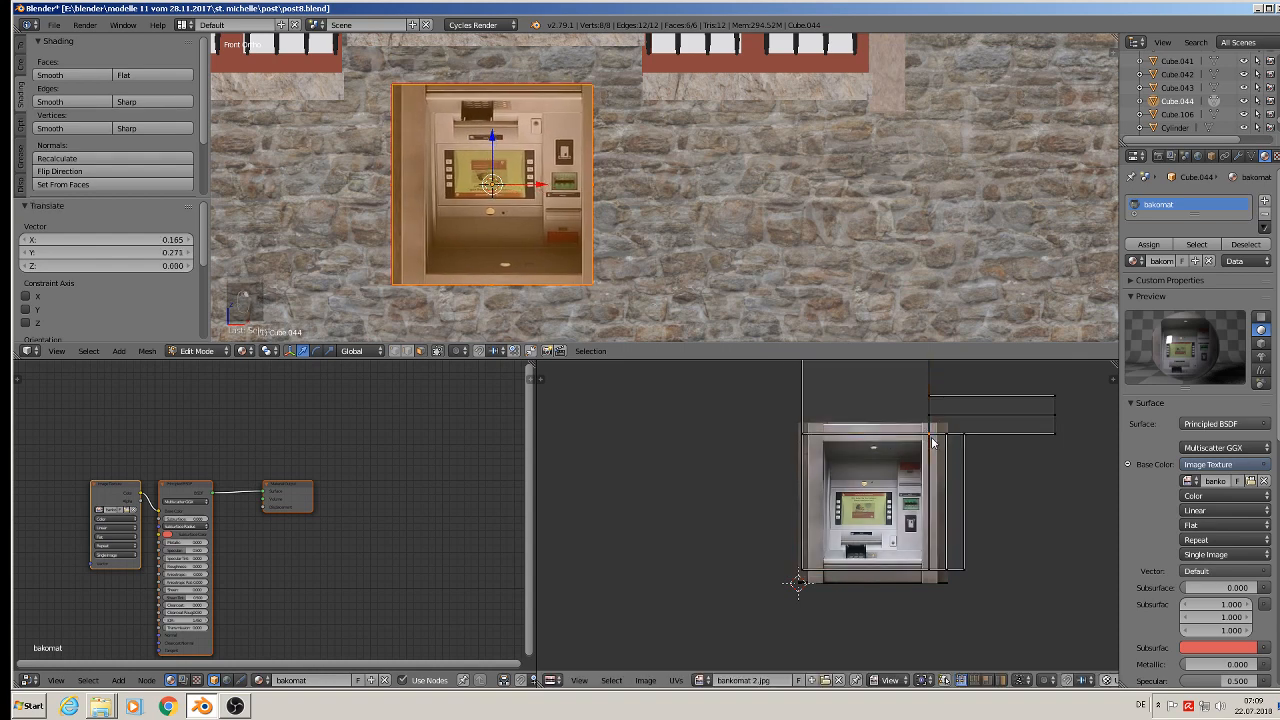
{"action": "key", "text": "g"}
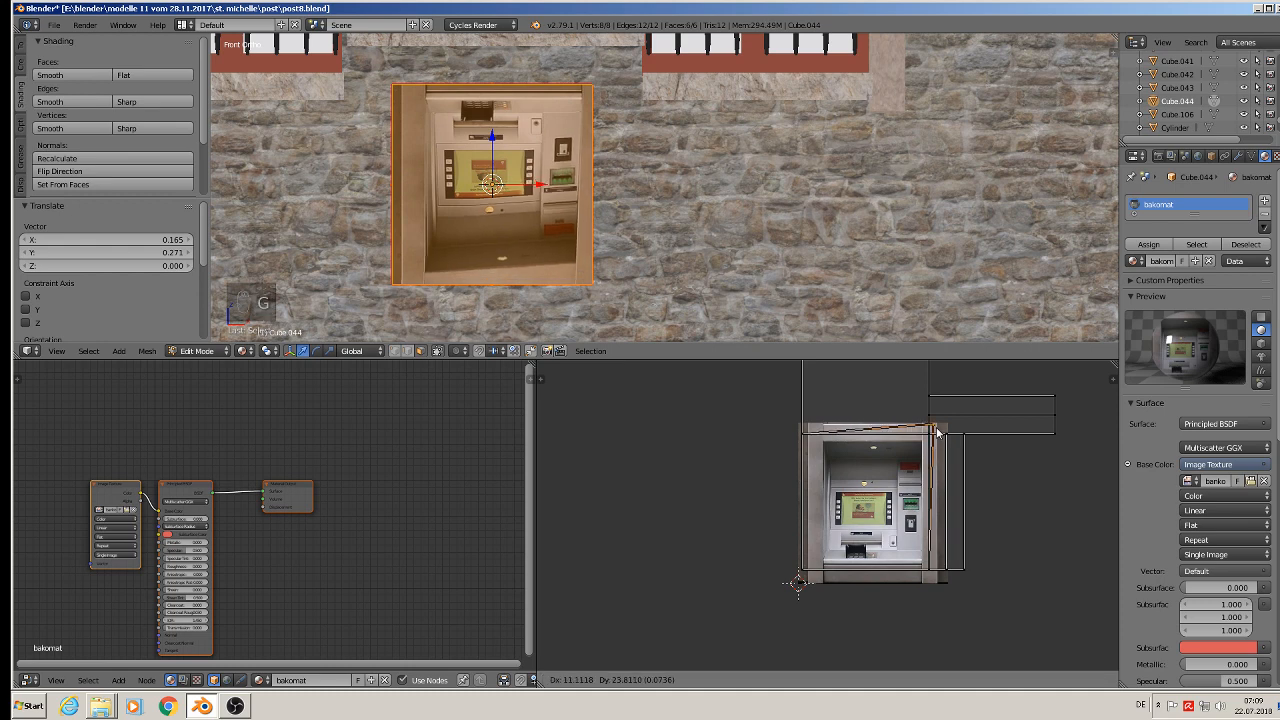
{"action": "left_click", "coordinate": [937, 425]}
{"action": "right_click", "coordinate": [796, 433]}
{"action": "key", "text": "g"}
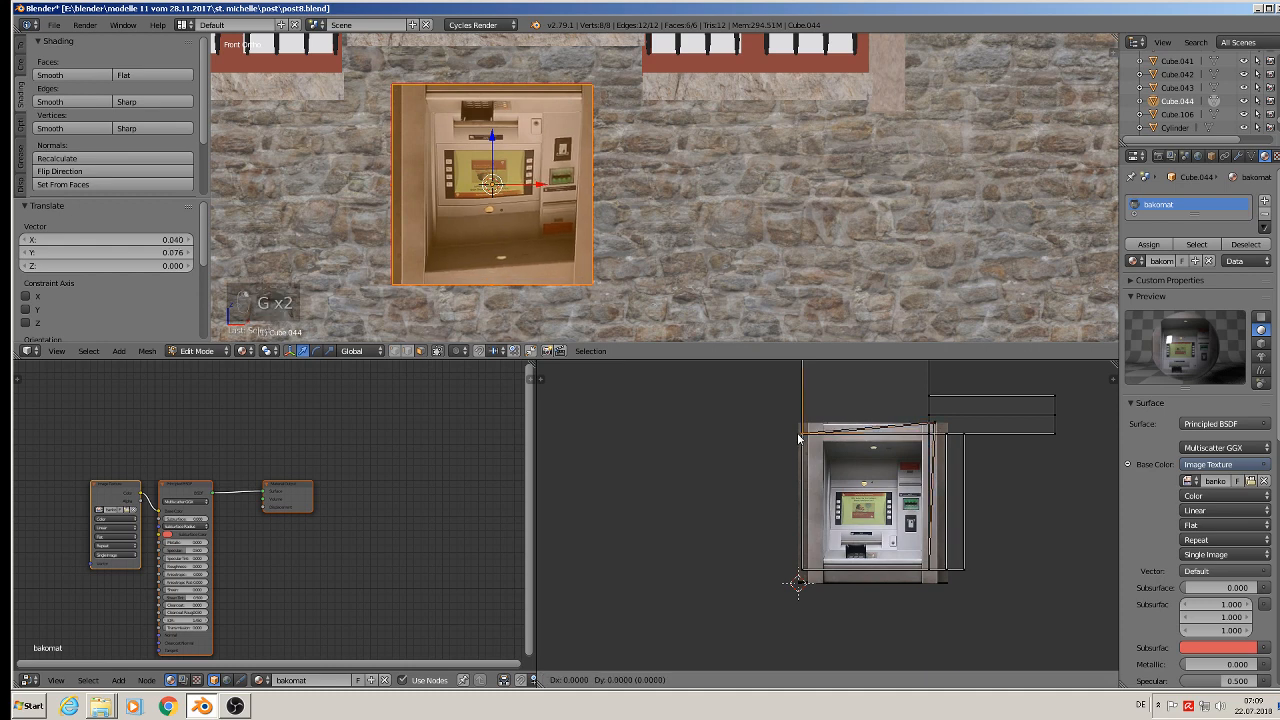
{"action": "left_click", "coordinate": [798, 422]}
{"action": "key", "text": "g"}
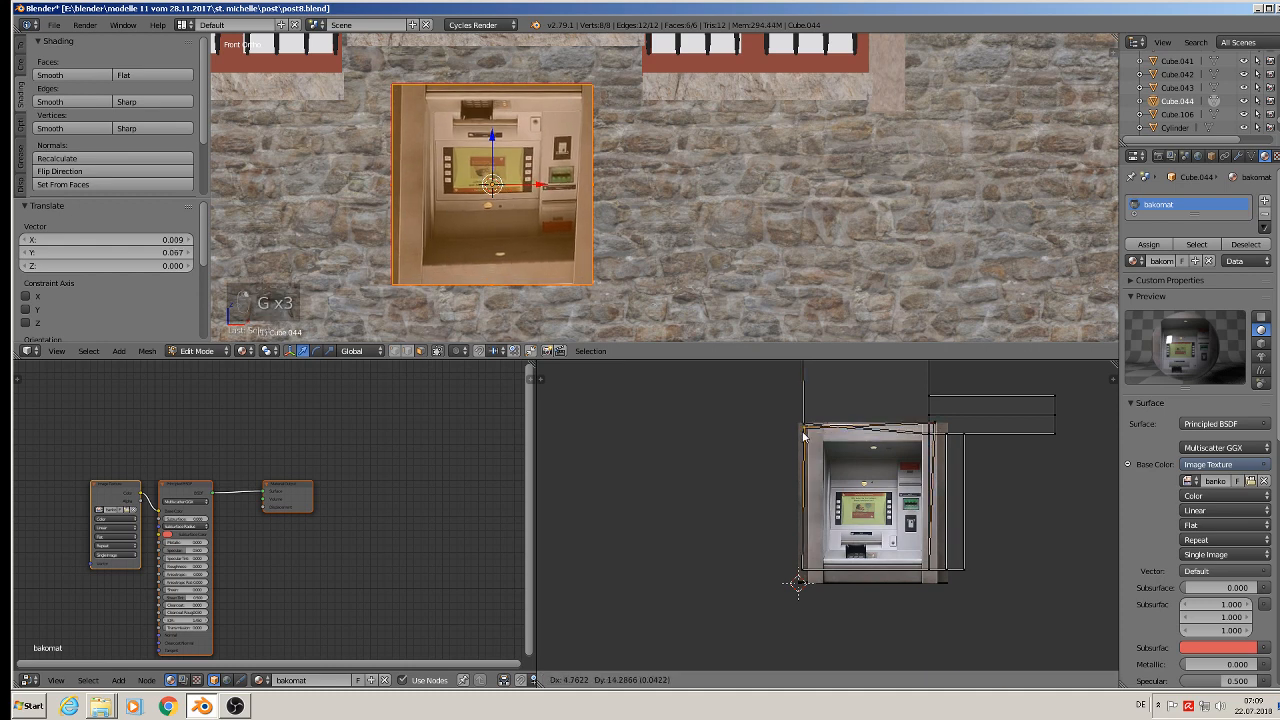
{"action": "left_click", "coordinate": [823, 497]}
Align the lower UV corners of the panel's front face with the bottom of the cash machine's frame.
{"action": "right_click", "coordinate": [800, 572]}
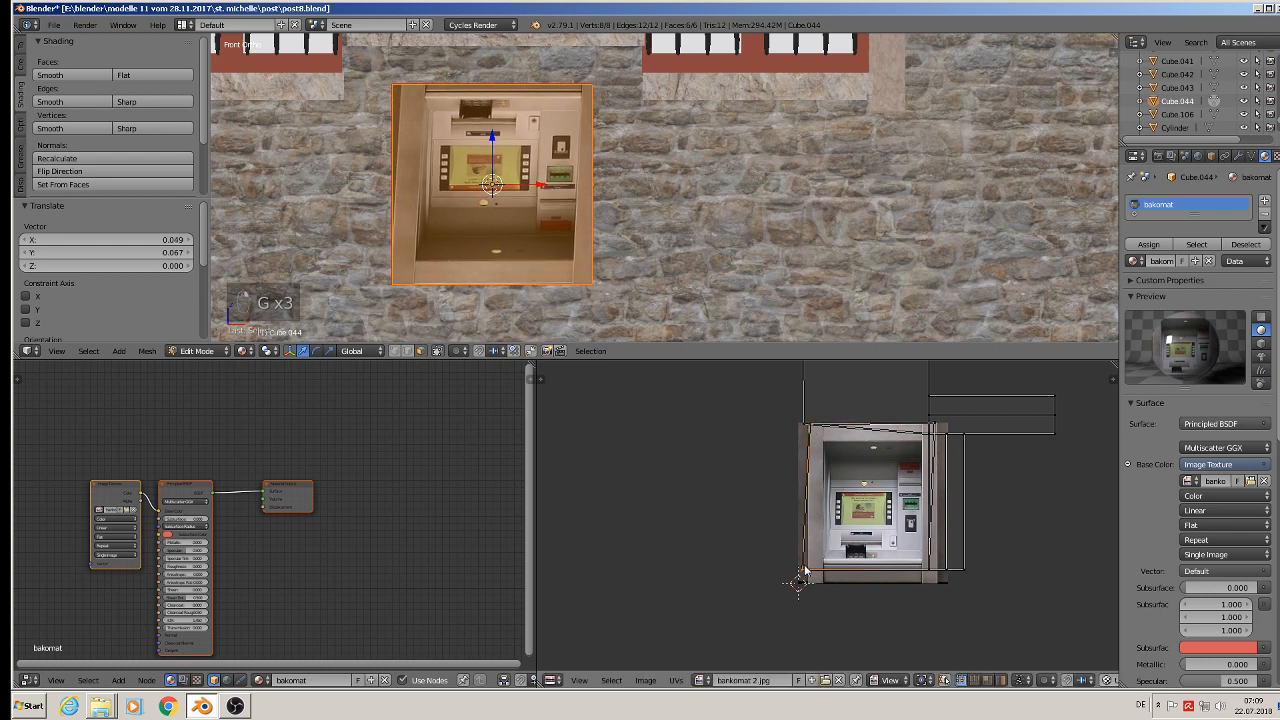
{"action": "key", "text": "g"}
{"action": "left_click", "coordinate": [814, 583]}
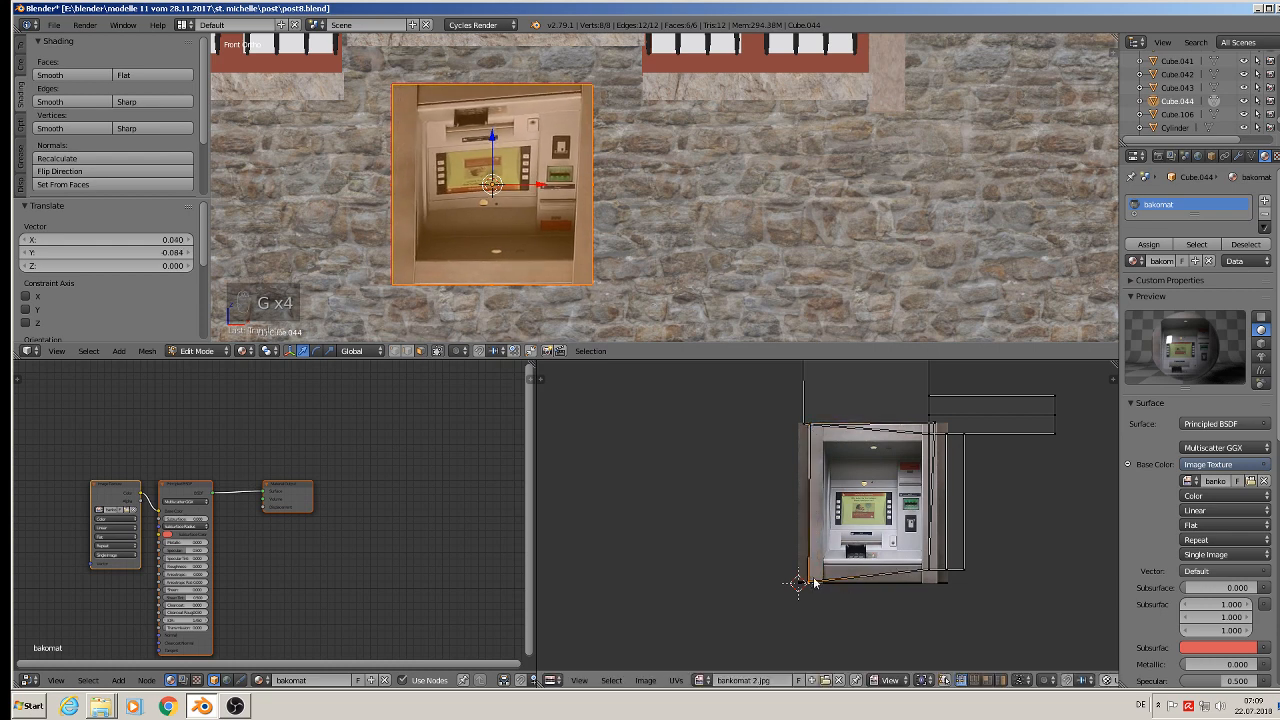
{"action": "right_click", "coordinate": [926, 574]}
{"action": "key", "text": "g"}
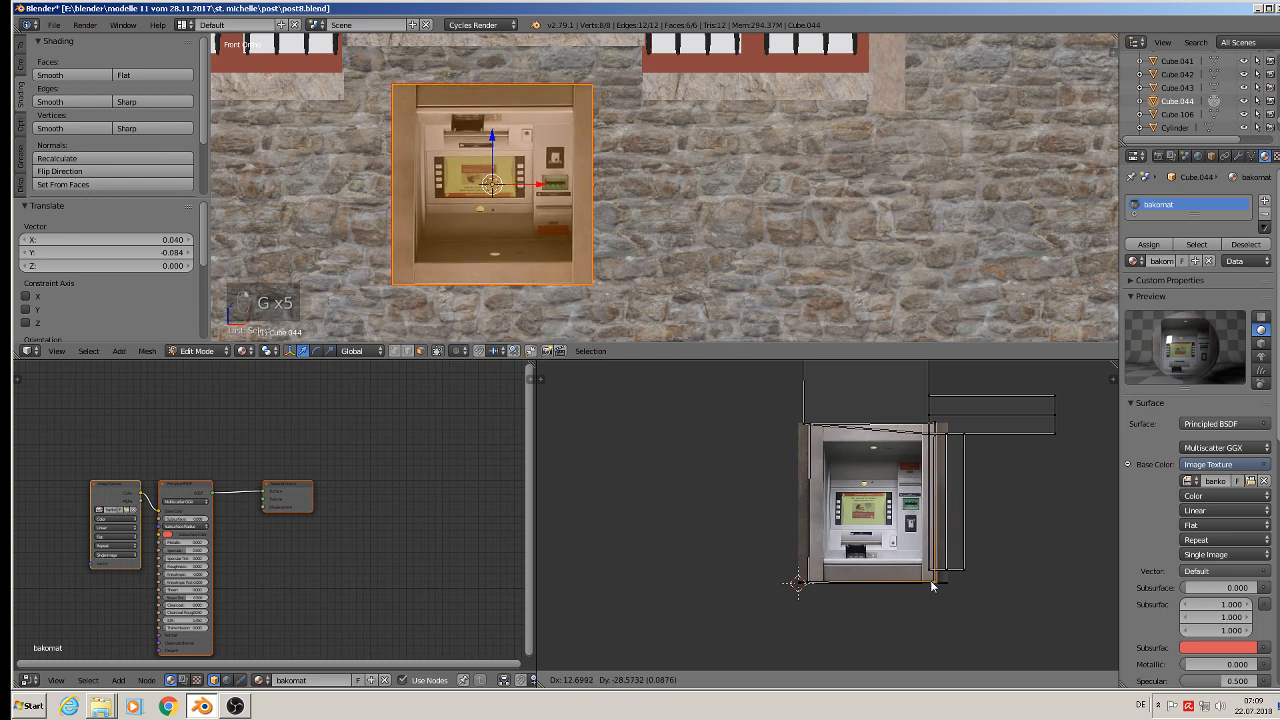
{"action": "left_click", "coordinate": [932, 581]}
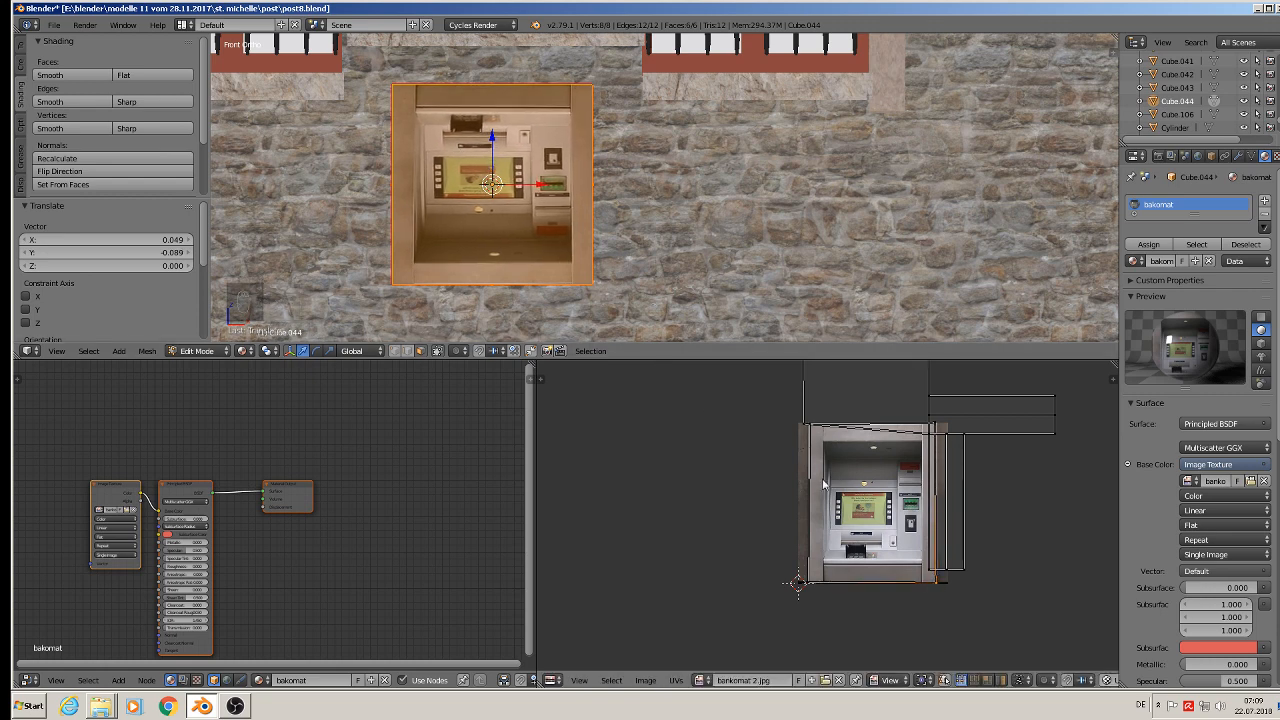
{"action": "key", "text": "Tab"}
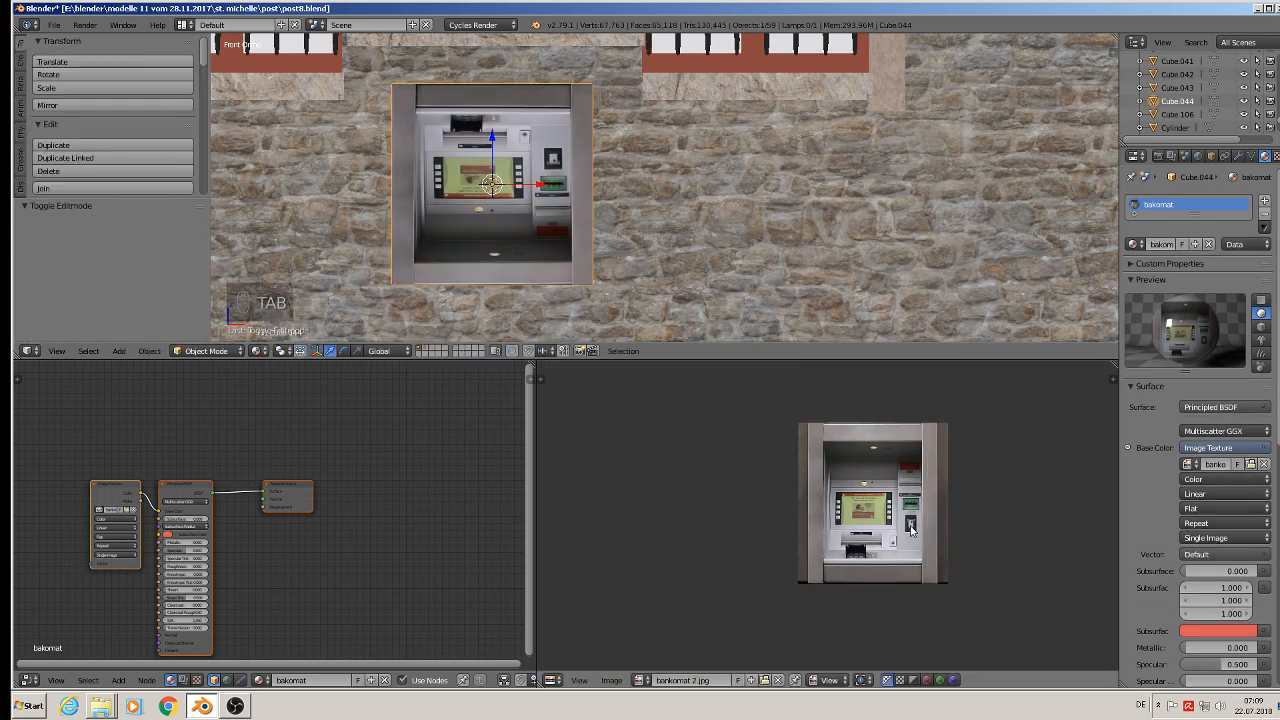
Rotate the panel's whole UV layout by 180° and move it back so the front face covers the cash machine image.
{"action": "key", "text": "Tab"}
{"action": "key", "text": "a"}
{"action": "key", "text": "a"}
{"action": "key", "text": "a"}
{"action": "key", "text": "a"}
{"action": "key", "text": "a"}
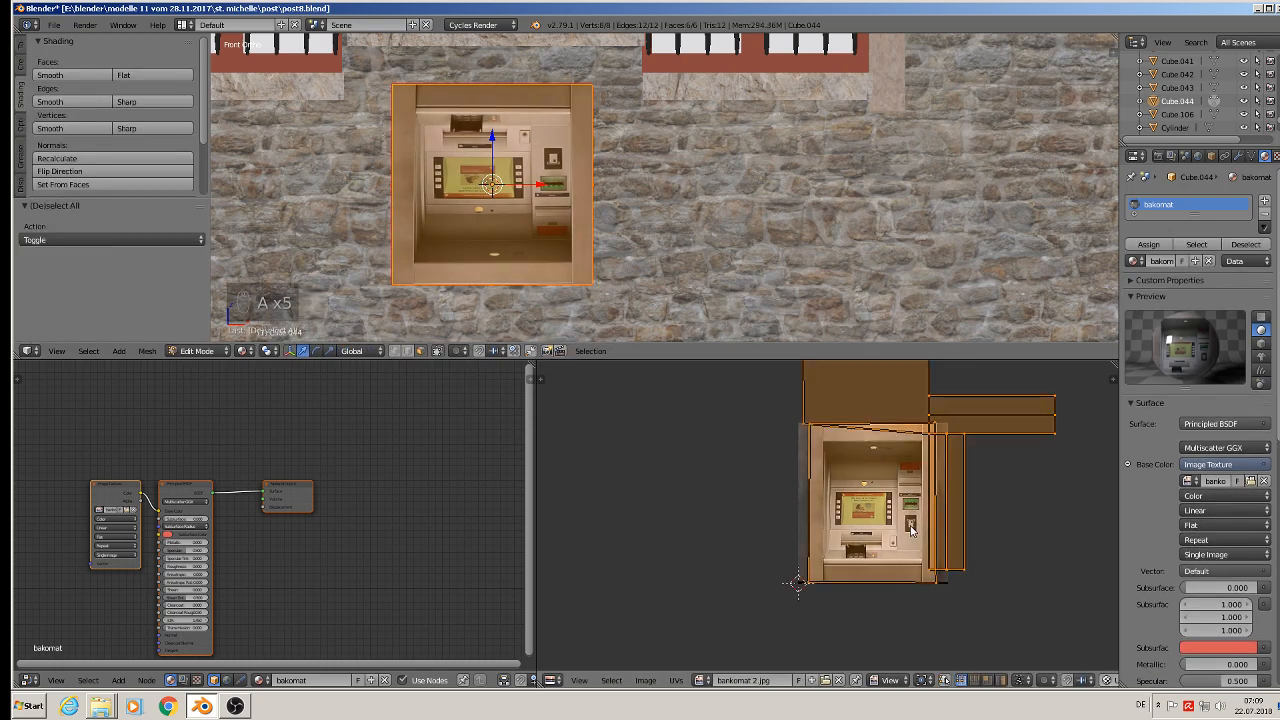
{"action": "type", "text": "r180"}
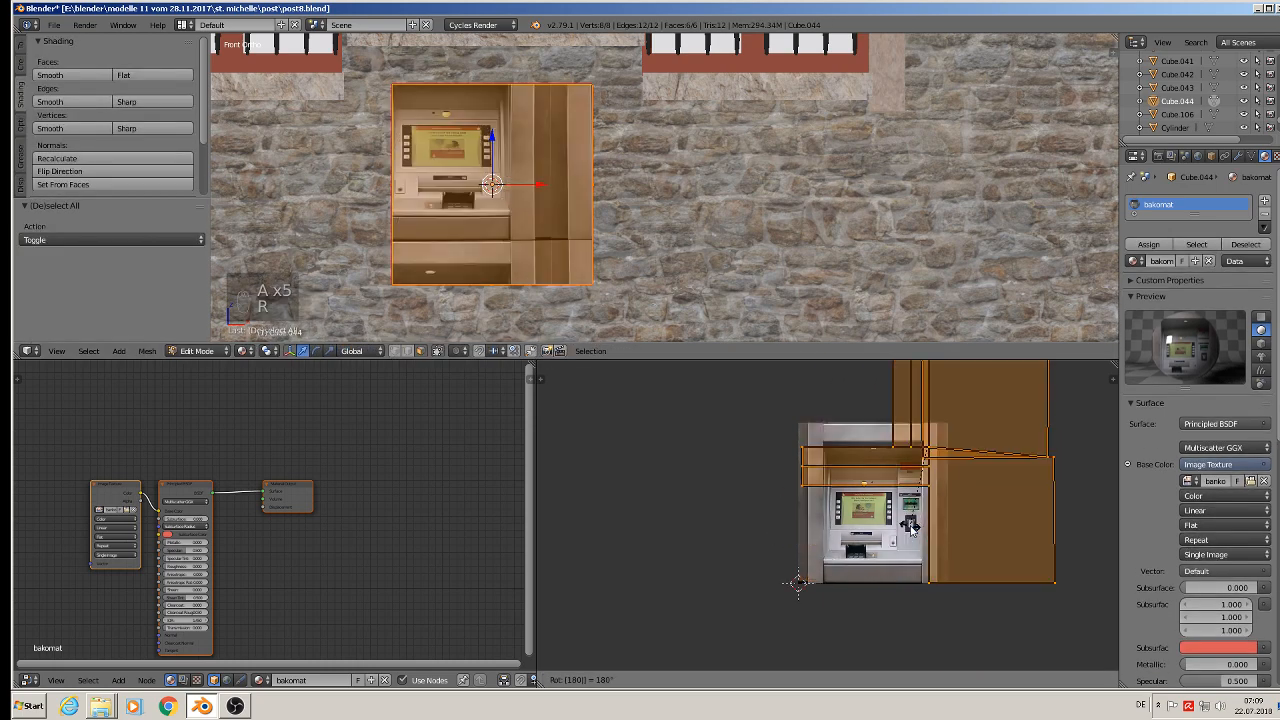
{"action": "left_click", "coordinate": [913, 529]}
{"action": "key", "text": "g"}
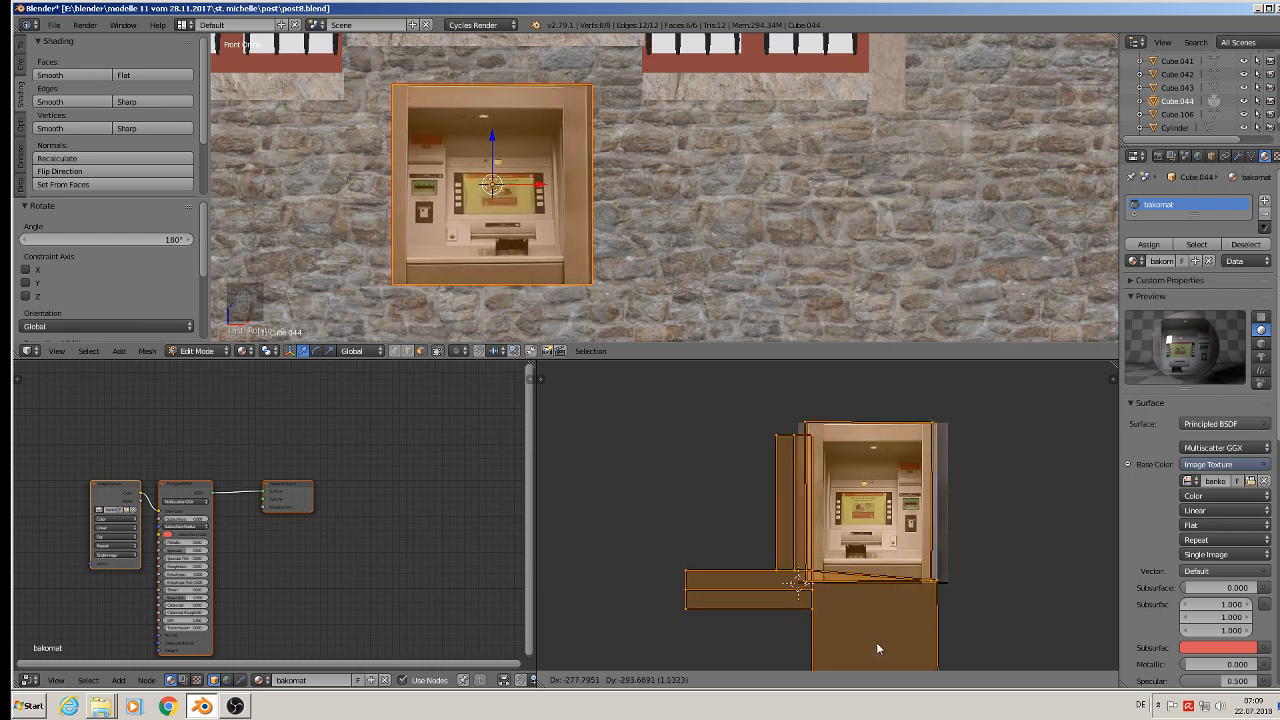
{"action": "left_click", "coordinate": [881, 649]}
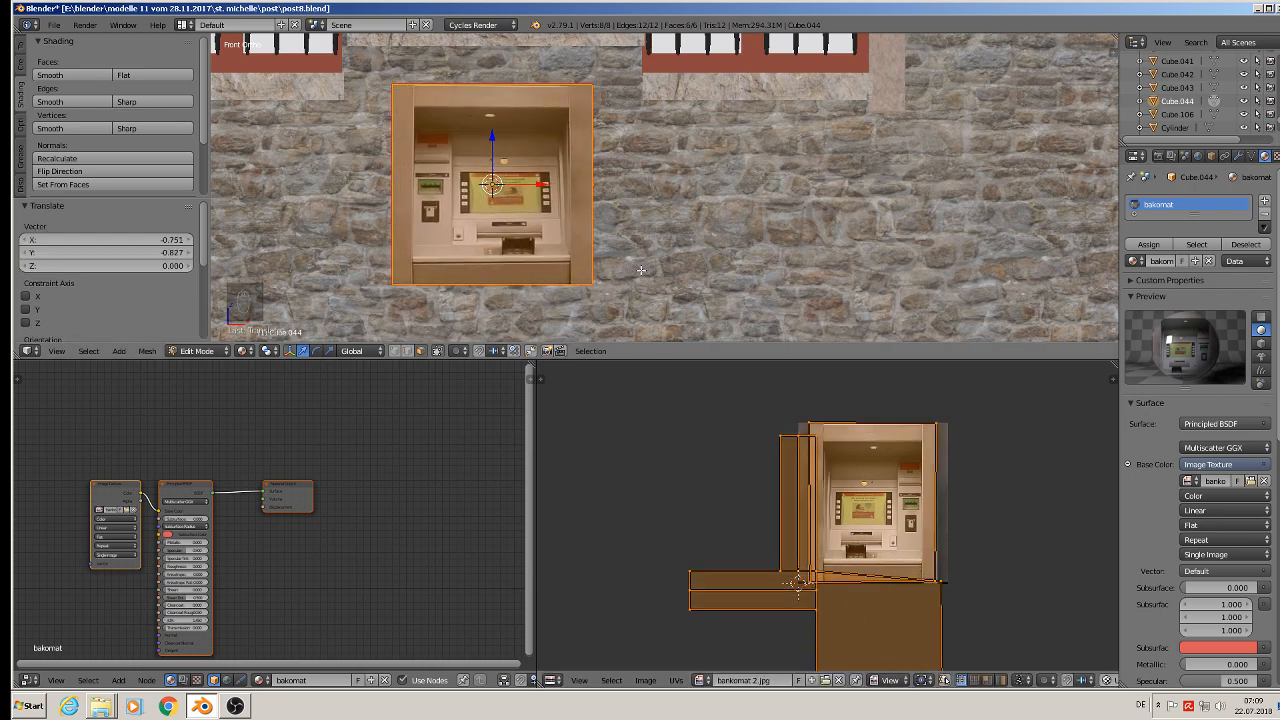
{"action": "key", "text": "Tab"}
Select the loop of four side faces around the cash machine panel in Edit Mode.
{"action": "scroll", "coordinate": [640, 225], "scroll_direction": "down", "scroll_amount": 2}
{"action": "middle_click_drag", "start_coordinate": [640, 225], "coordinate": [536, 138]}
{"action": "key", "text": "a"}
{"action": "key", "text": "a"}
{"action": "scroll", "coordinate": [561, 146], "scroll_direction": "up", "scroll_amount": 3}
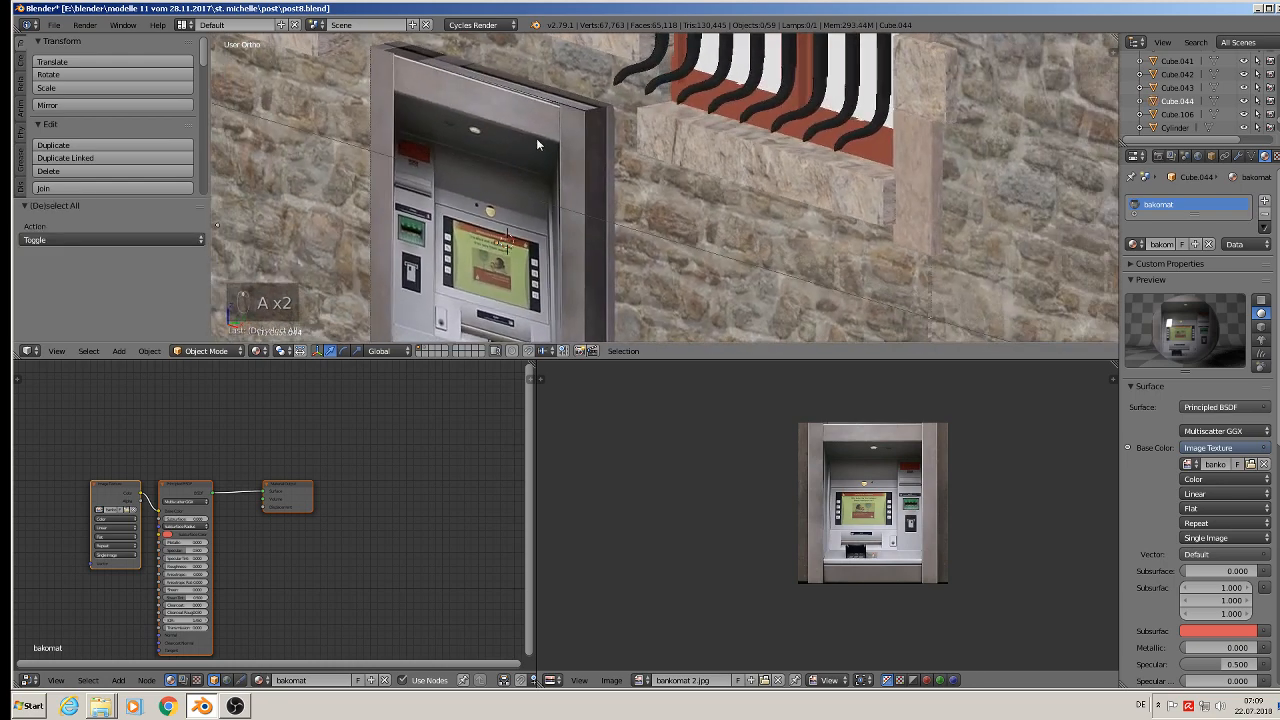
{"action": "key", "text": "Tab"}
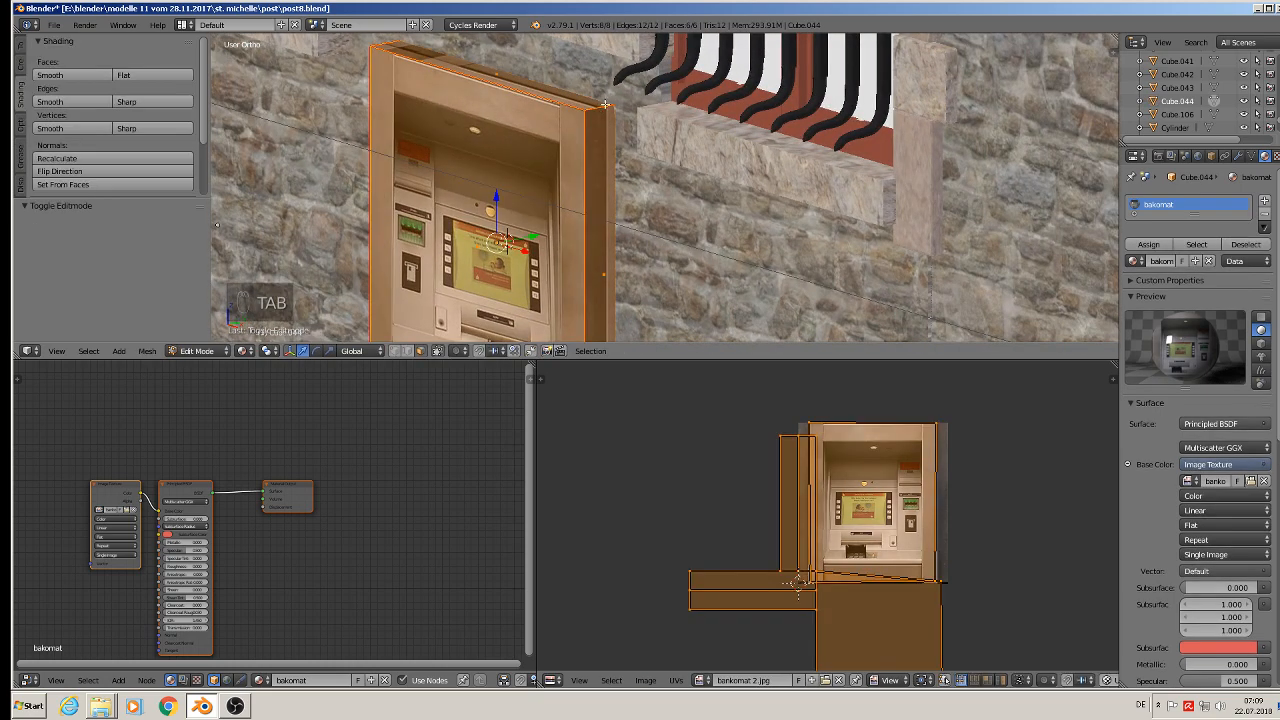
{"action": "right_click", "coordinate": [600, 111], "text": "alt"}
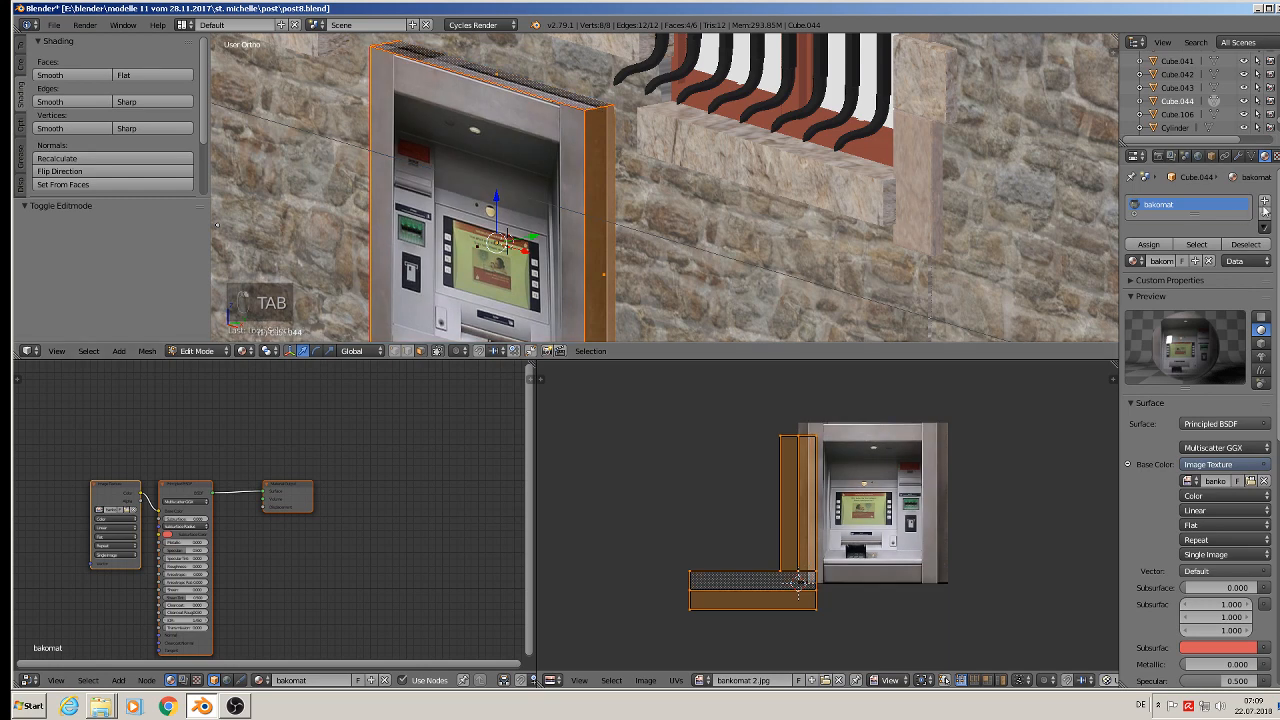
Try the window white color .001 material in a second slot on the panel and remove that slot.
{"action": "left_click", "coordinate": [1264, 200]}
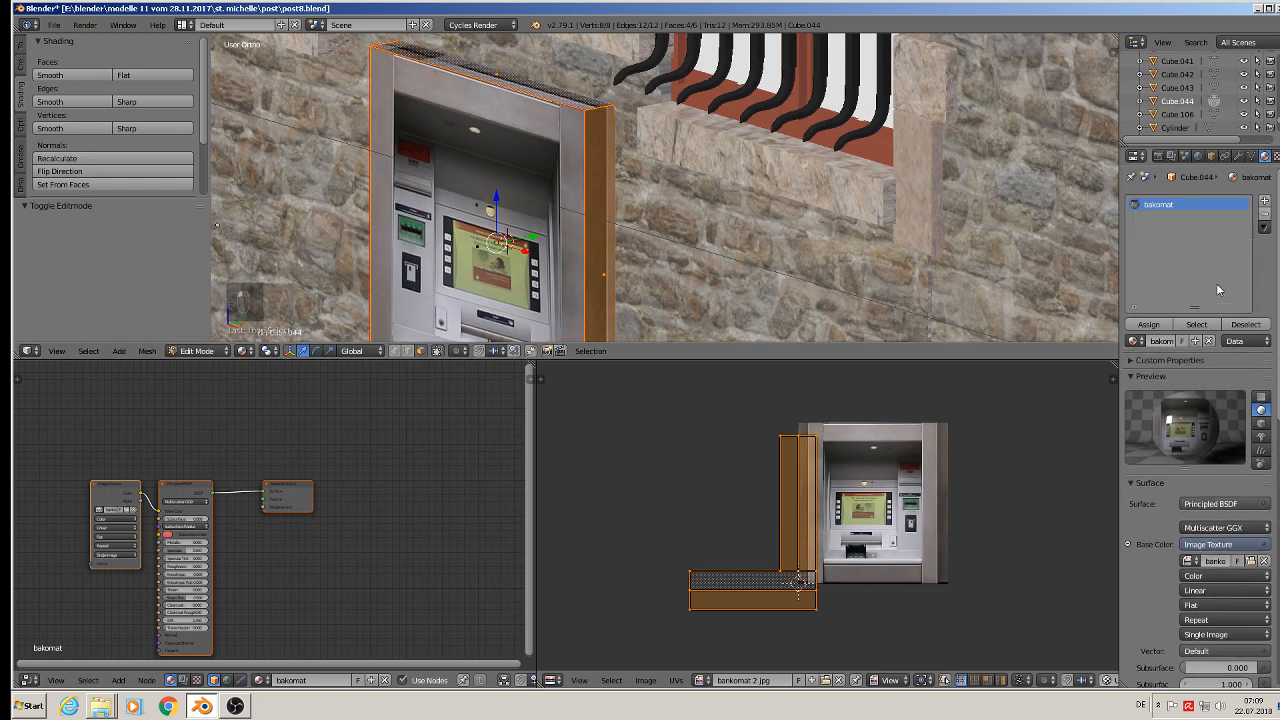
{"action": "left_click", "coordinate": [1135, 341]}
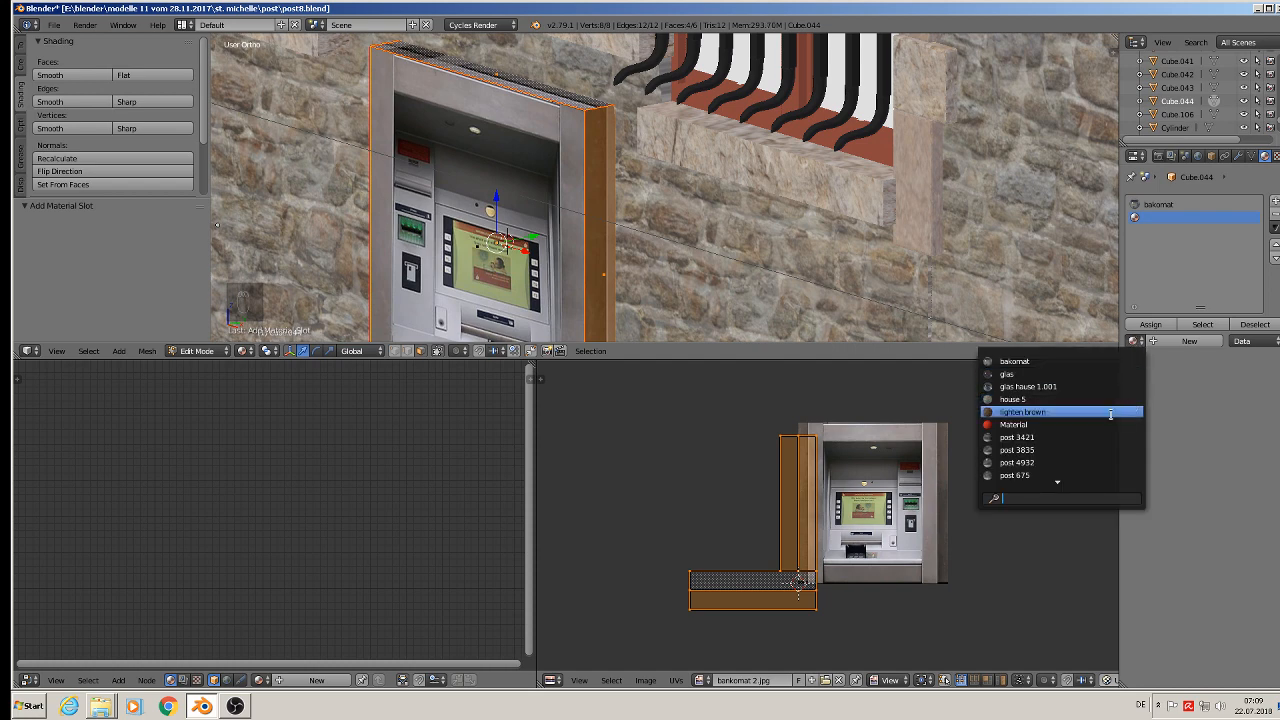
{"action": "type", "text": "c"}
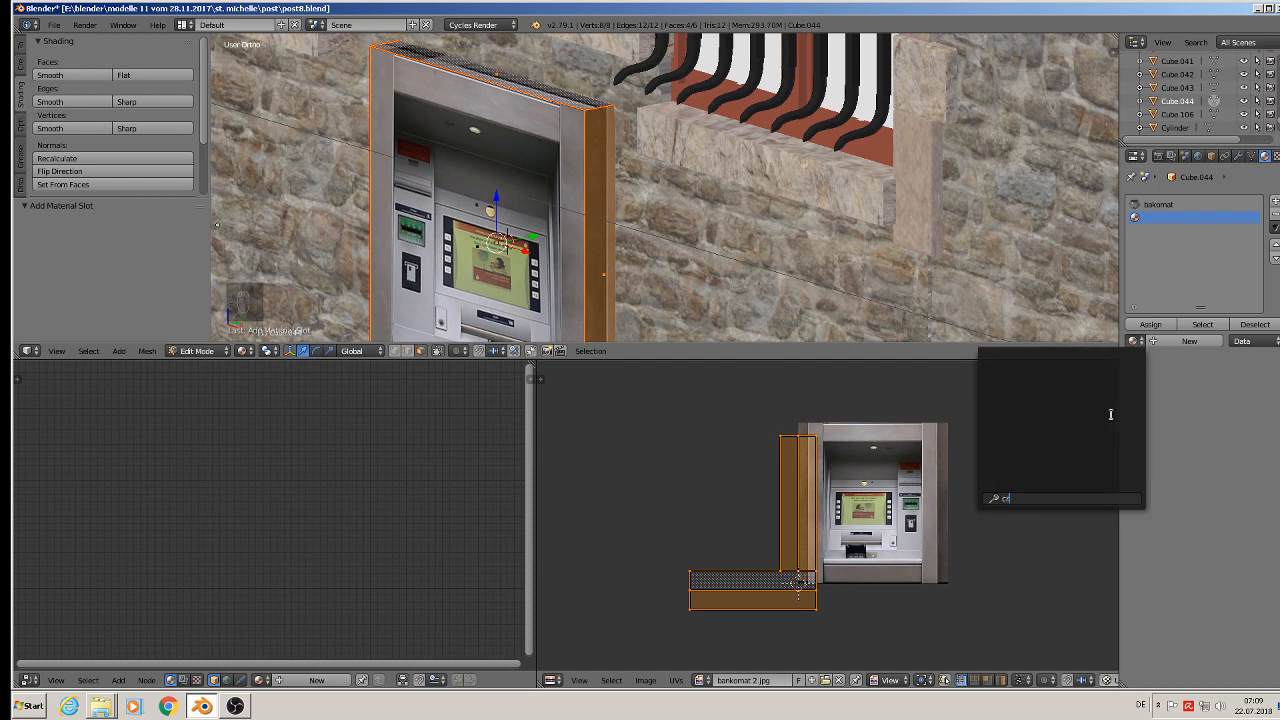
{"action": "key", "text": "BackSpace"}
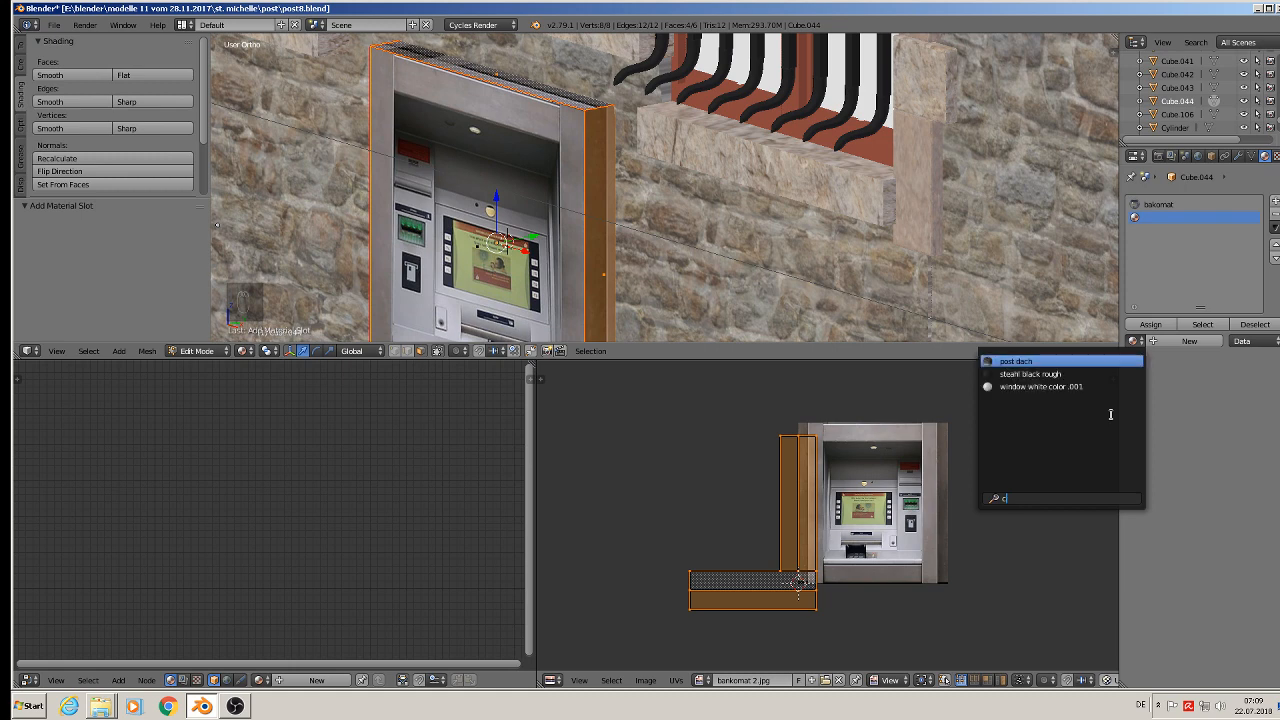
{"action": "left_click", "coordinate": [1038, 386]}
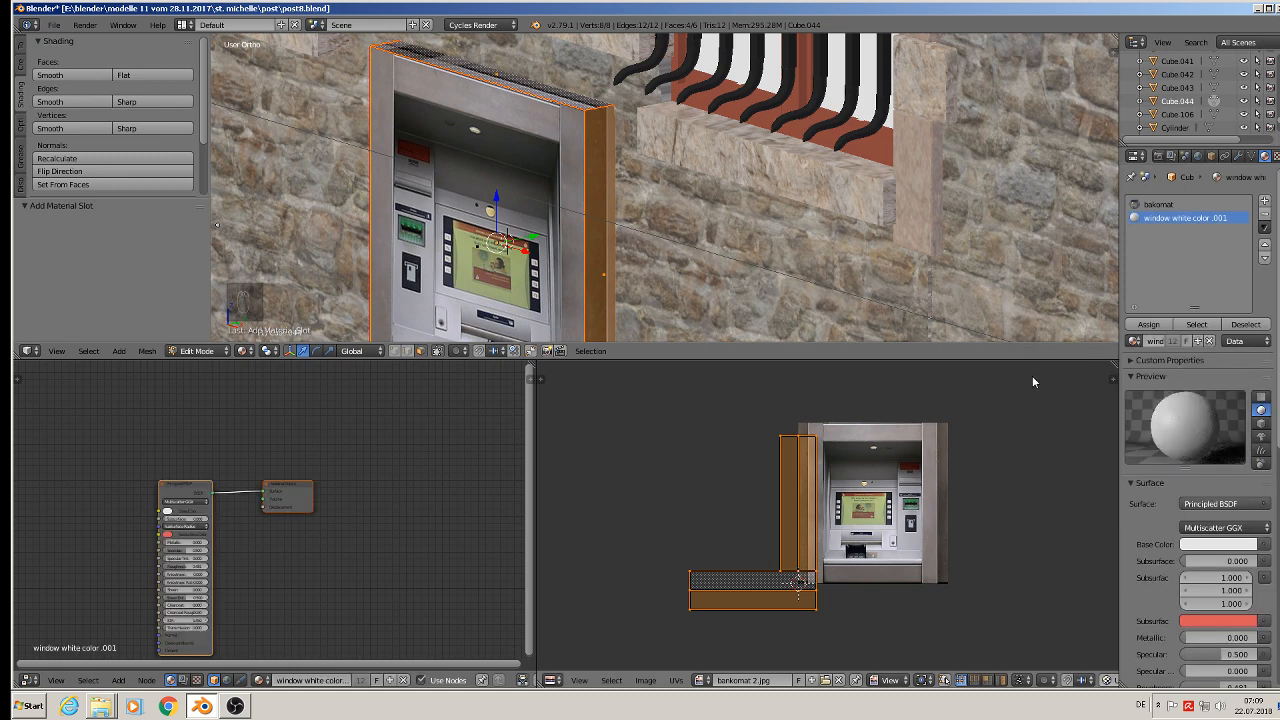
{"action": "left_click", "coordinate": [1264, 215]}
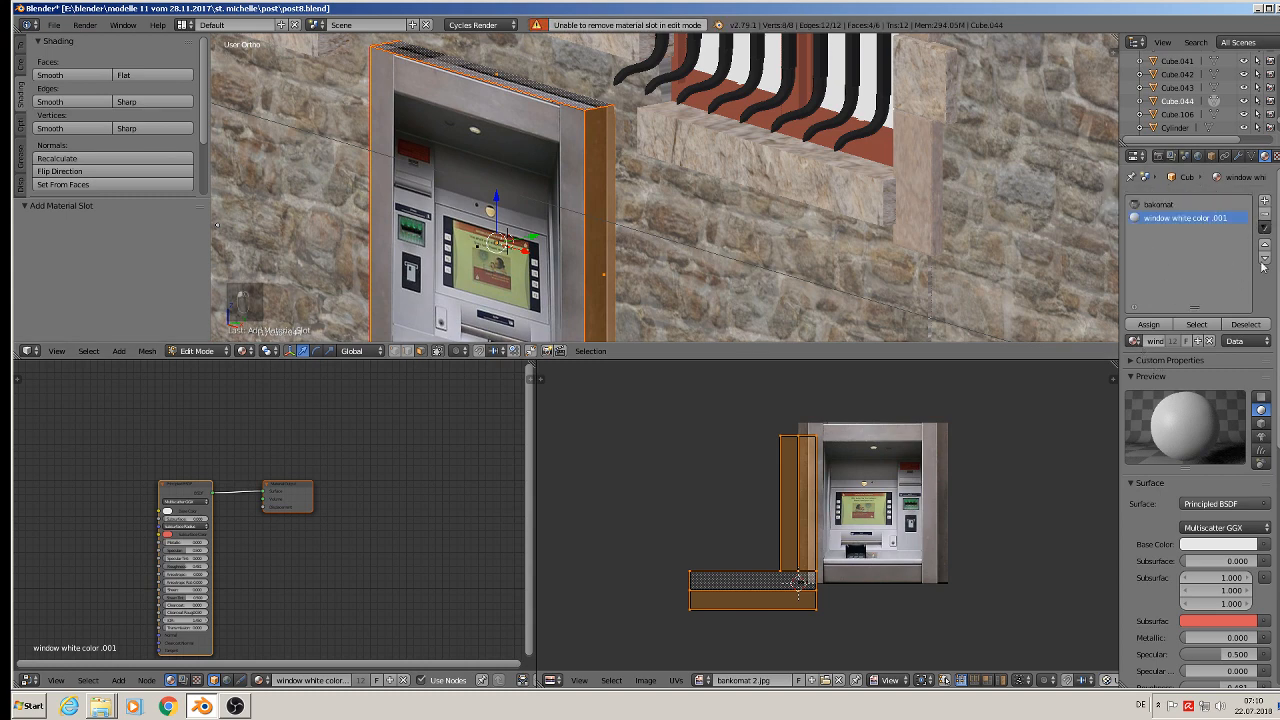
{"action": "key", "text": "Tab"}
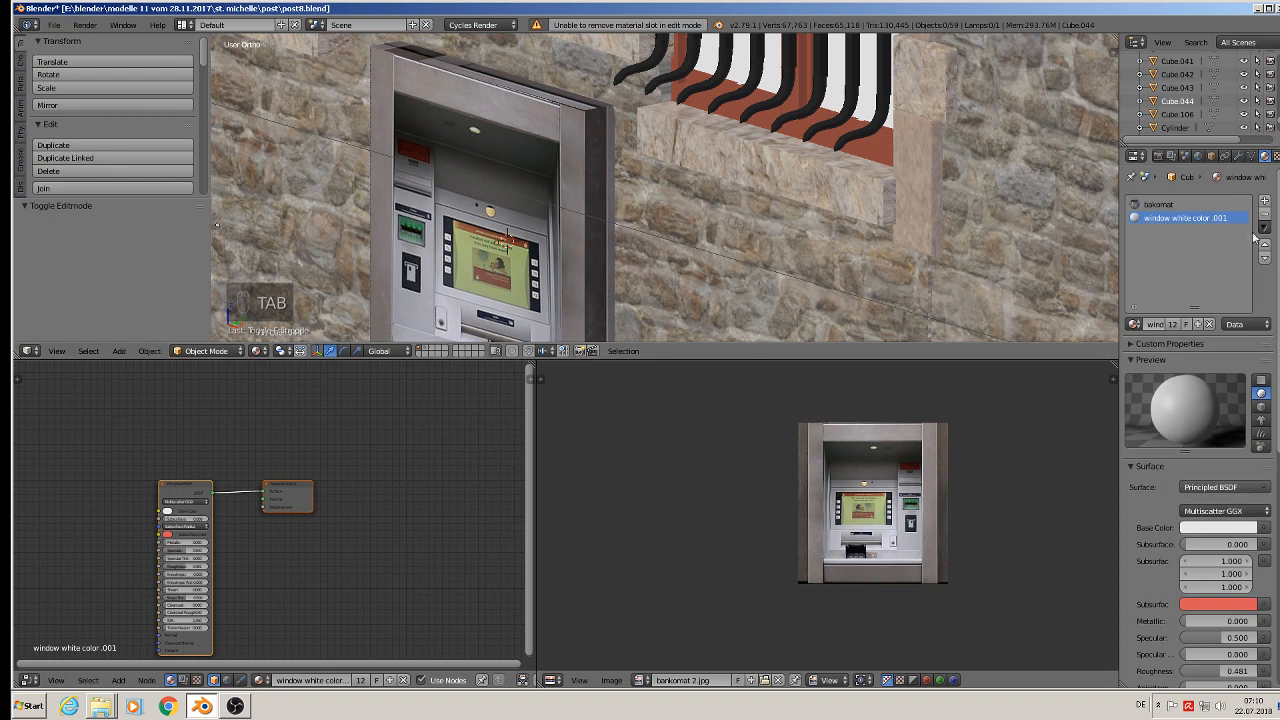
{"action": "left_click", "coordinate": [1264, 215]}
{"action": "left_click", "coordinate": [1133, 325]}
{"action": "left_click", "coordinate": [1130, 328]}
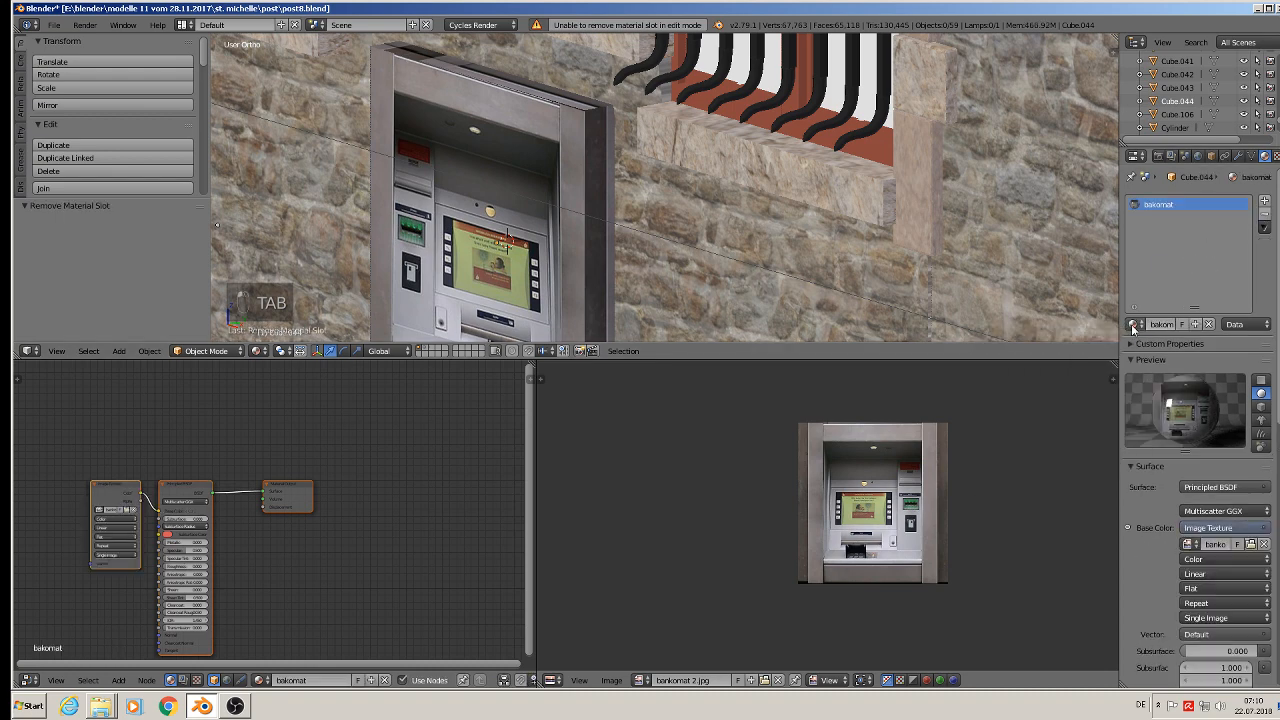
{"action": "left_click", "coordinate": [1130, 326]}
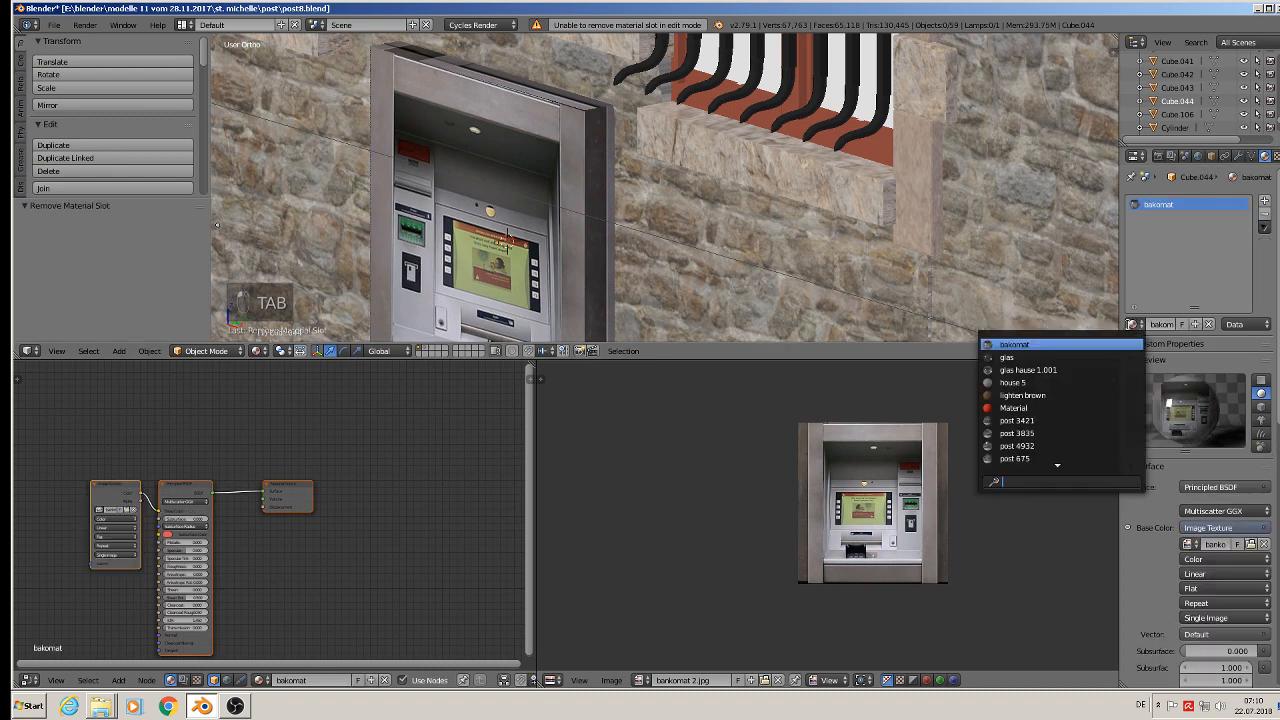
Add a second material slot with steahl black rough and assign it to the panel's selected side faces.
{"action": "left_click", "coordinate": [1264, 201]}
{"action": "left_click", "coordinate": [1131, 325]}
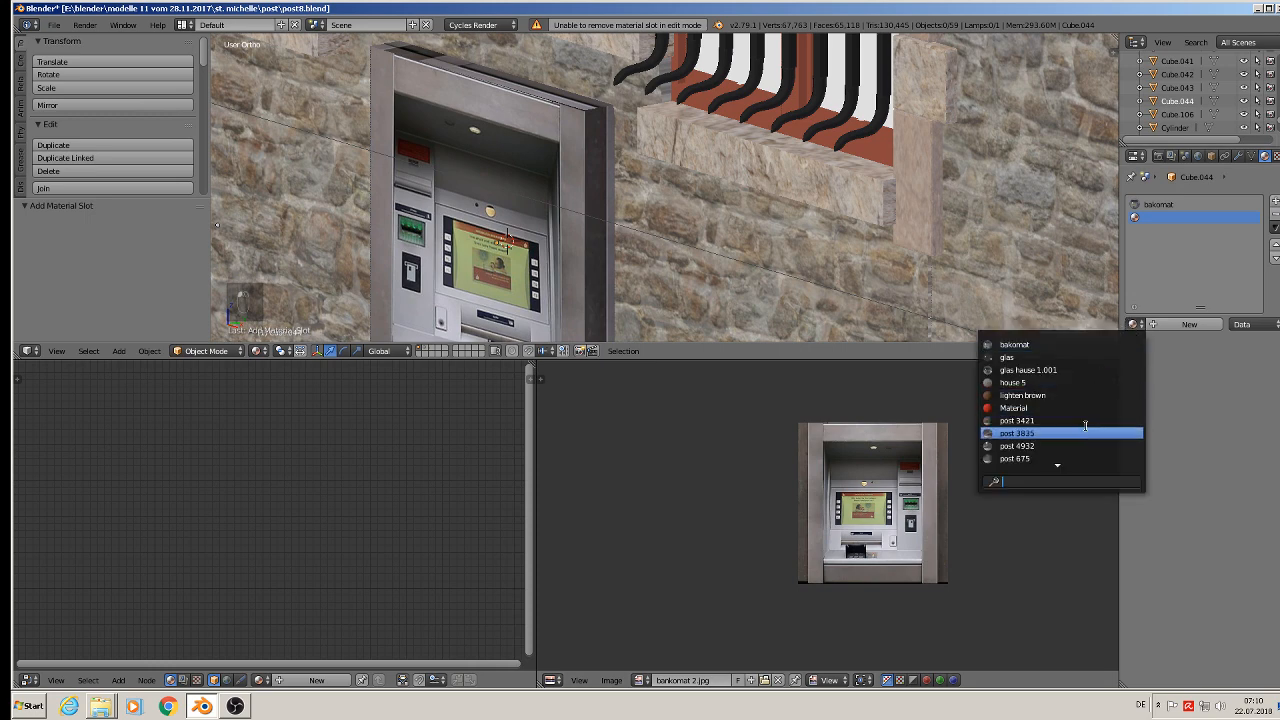
{"action": "type", "text": "bl"}
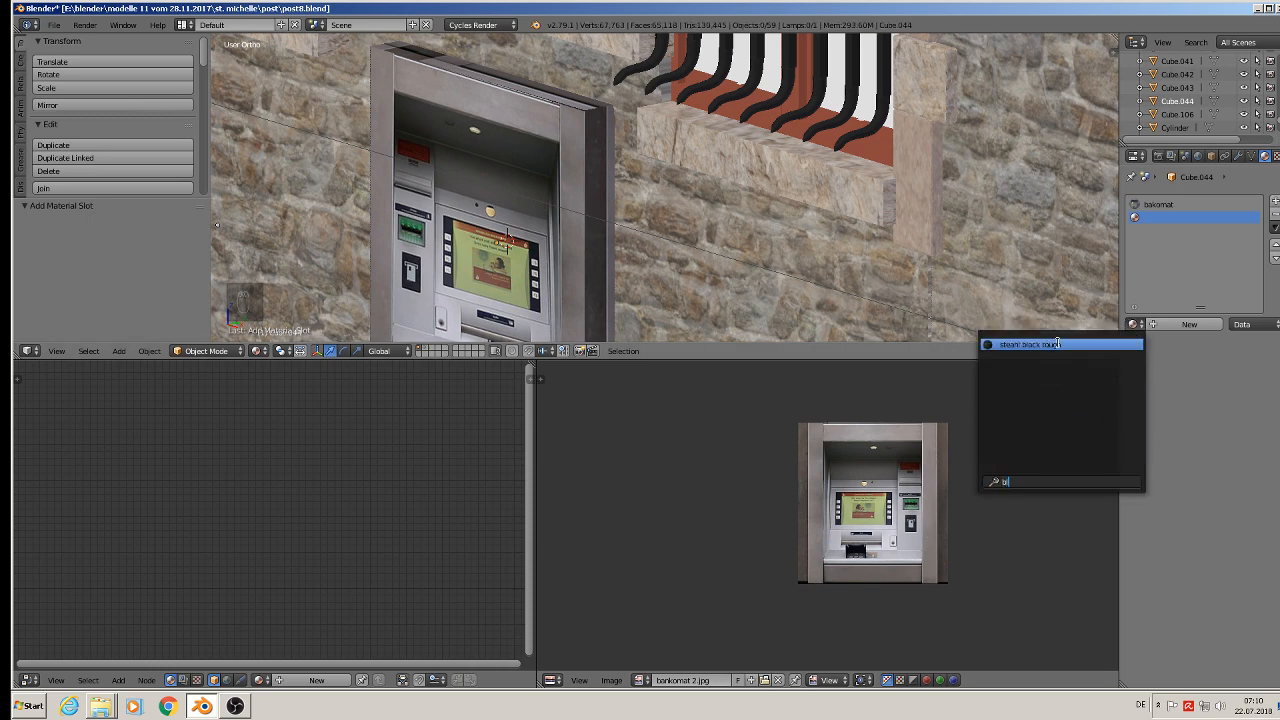
{"action": "left_click", "coordinate": [1060, 347]}
{"action": "key", "text": "Tab"}
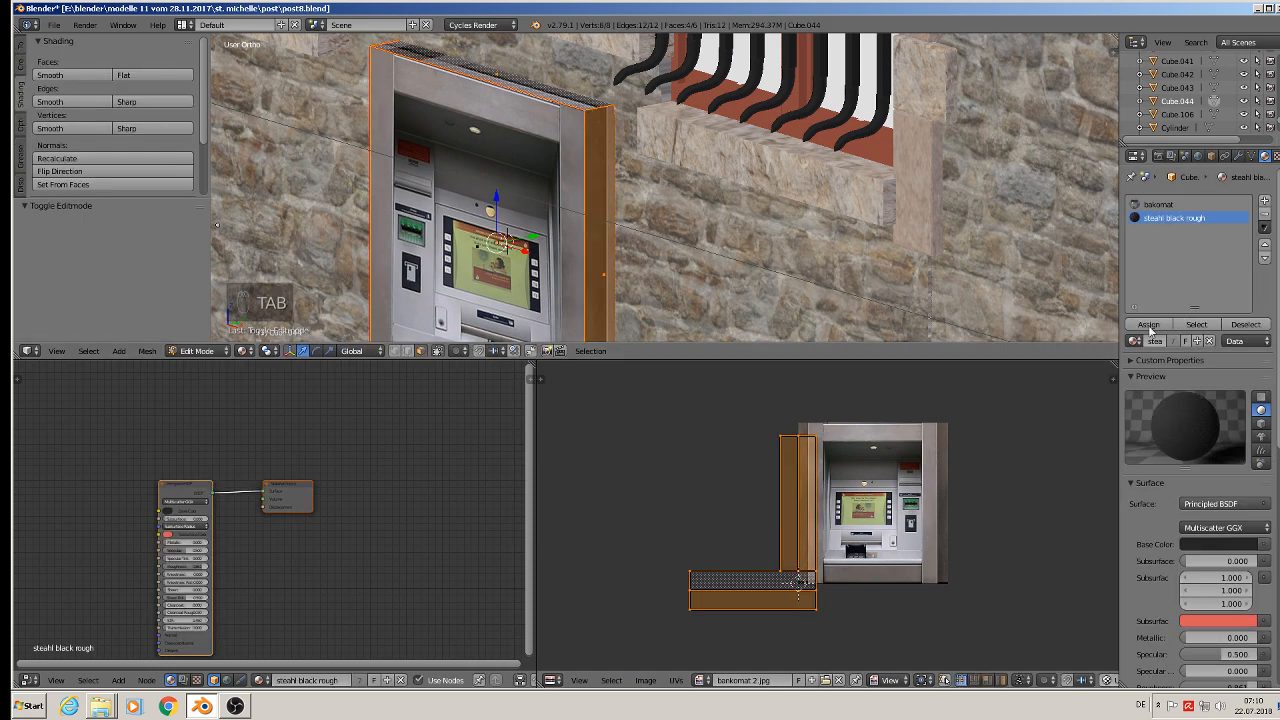
{"action": "left_click", "coordinate": [1148, 325]}
{"action": "key", "text": "Tab"}
Set the roughness of the panel's bakomat material to about 0.867.
{"action": "middle_click_drag", "start_coordinate": [747, 262], "coordinate": [617, 178]}
{"action": "right_click", "coordinate": [562, 165]}
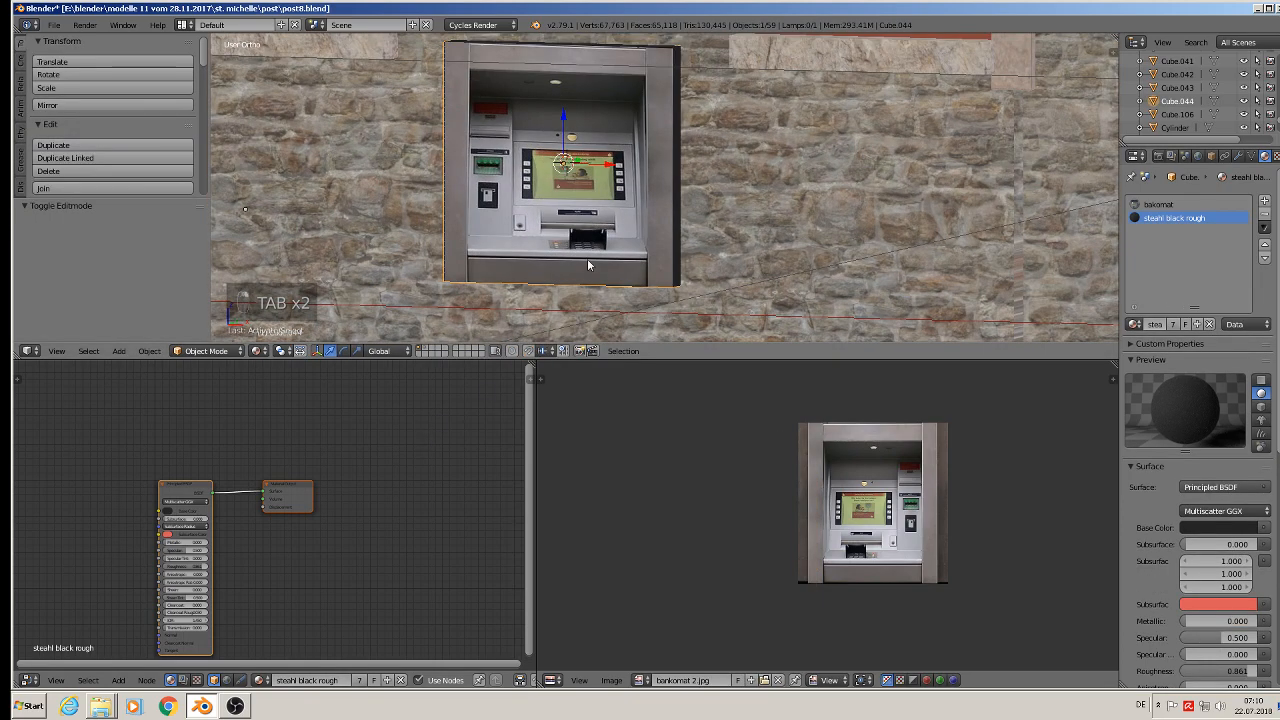
{"action": "left_click", "coordinate": [1157, 205]}
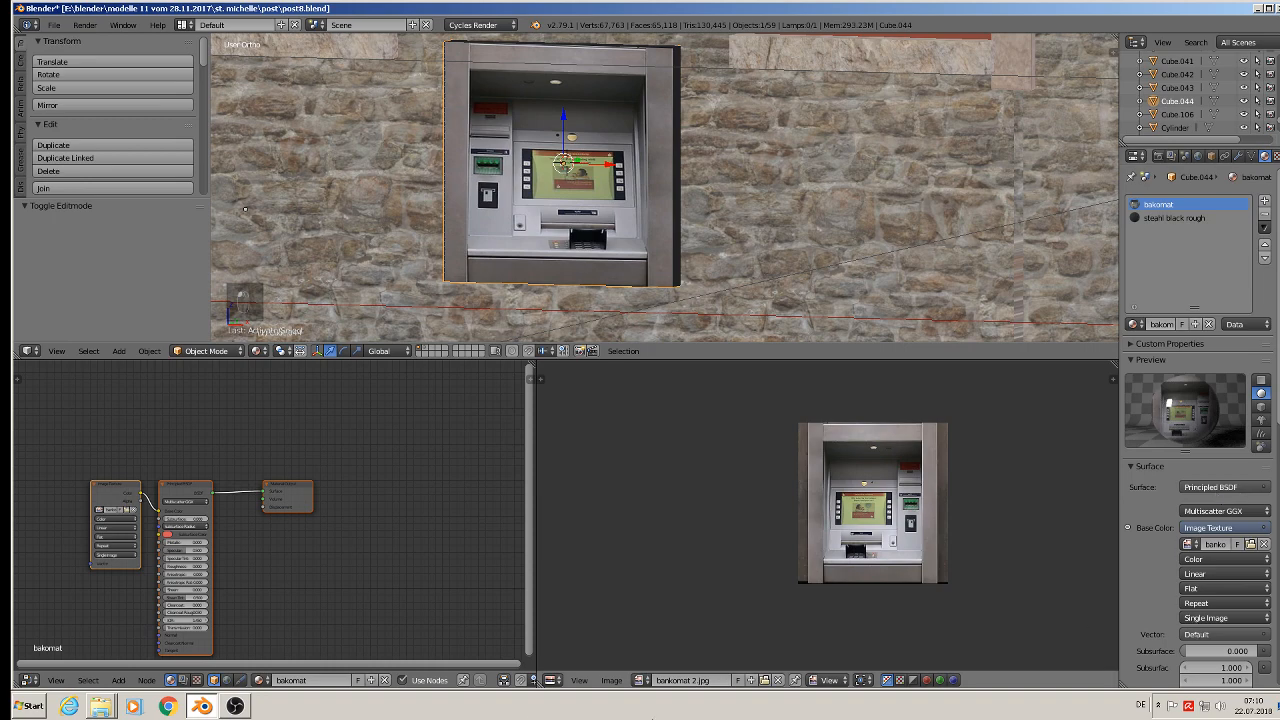
{"action": "scroll", "coordinate": [207, 592], "scroll_direction": "up", "scroll_amount": 2}
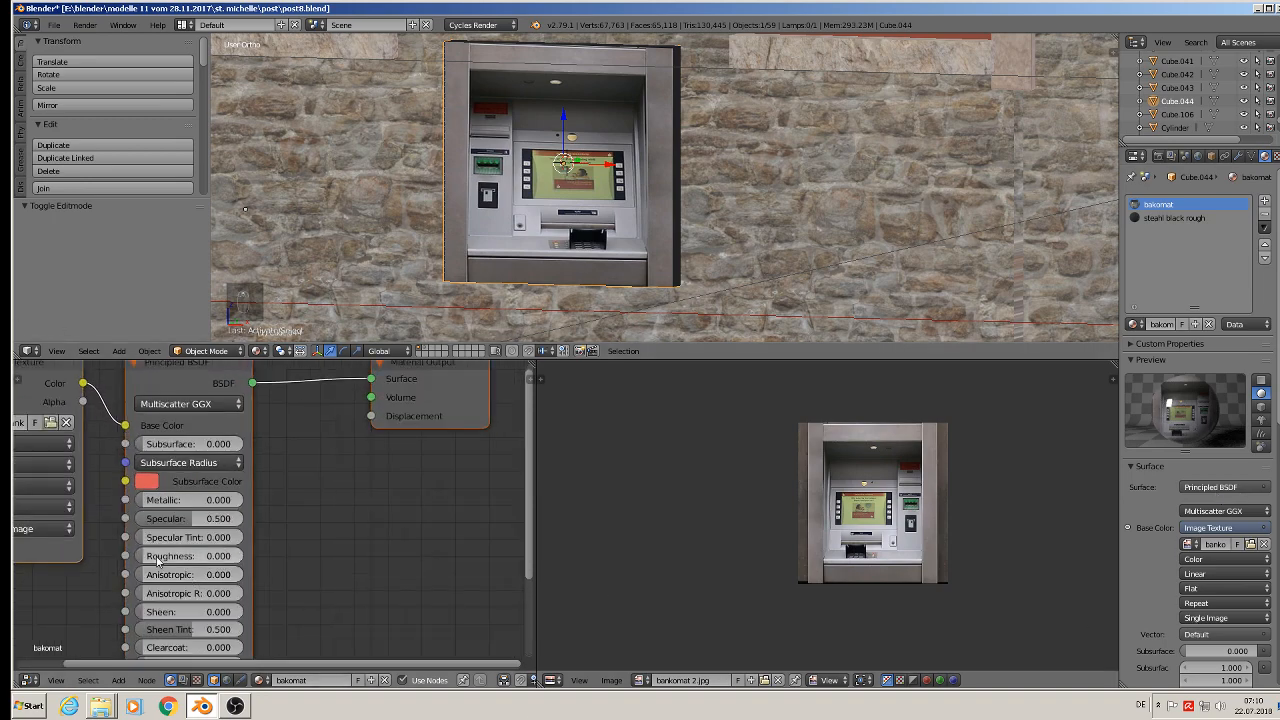
{"action": "left_click_drag", "start_coordinate": [150, 556], "coordinate": [226, 556]}
{"action": "key", "text": "a"}
Connect the bakomat image texture's color to the material's displacement and move the Material Output node farther from the shader.
{"action": "scroll", "coordinate": [655, 217], "scroll_direction": "down", "scroll_amount": 4}
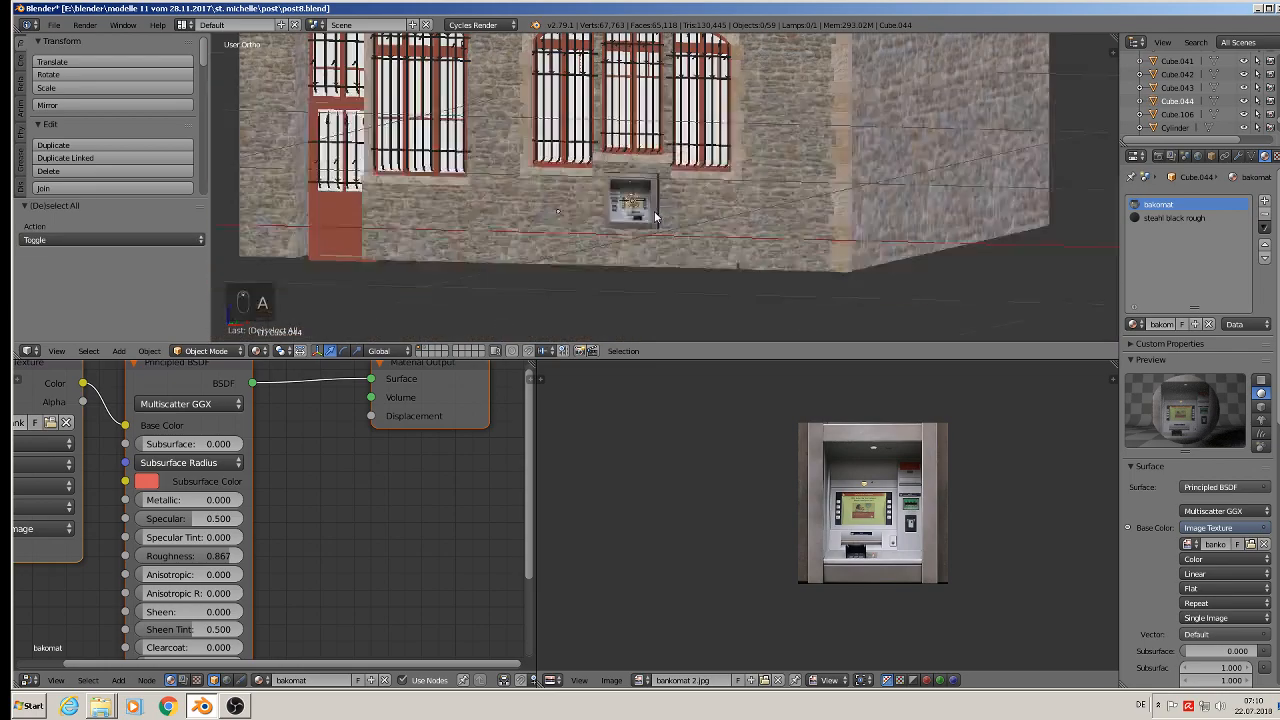
{"action": "middle_click_drag", "start_coordinate": [640, 218], "coordinate": [630, 254]}
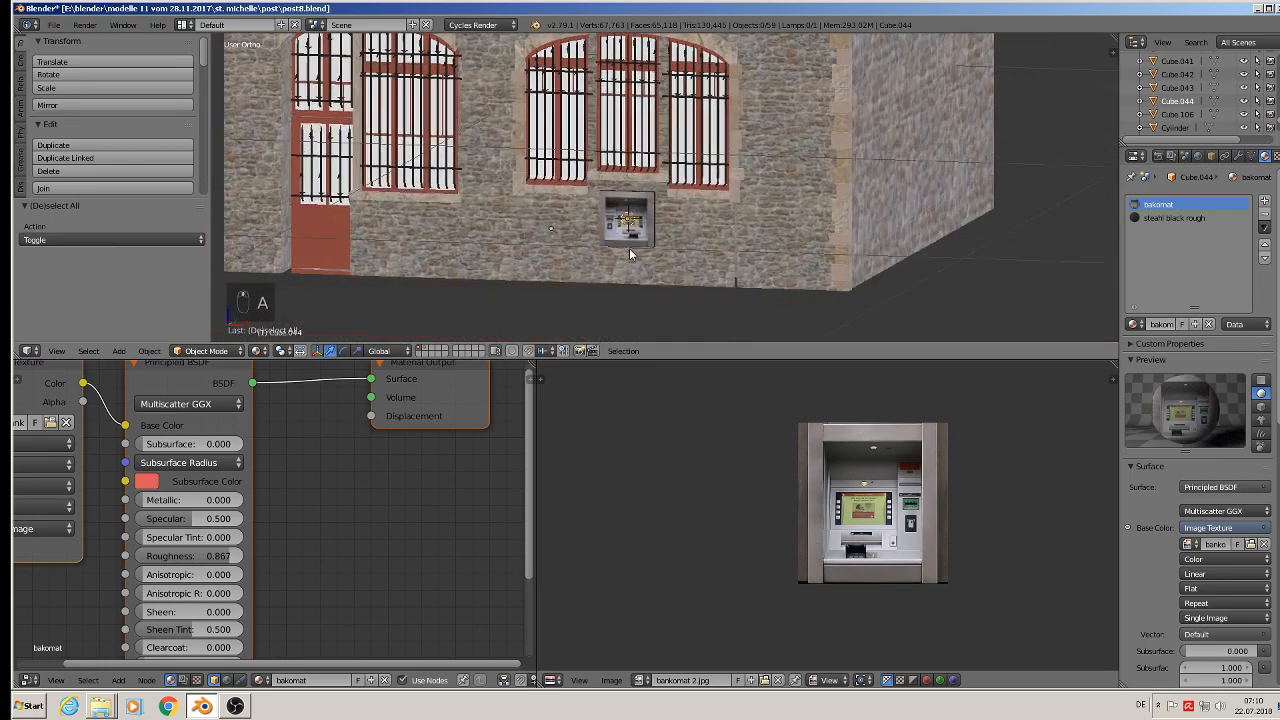
{"action": "scroll", "coordinate": [629, 223], "scroll_direction": "up", "scroll_amount": 7}
{"action": "scroll", "coordinate": [341, 499], "scroll_direction": "down", "scroll_amount": 3}
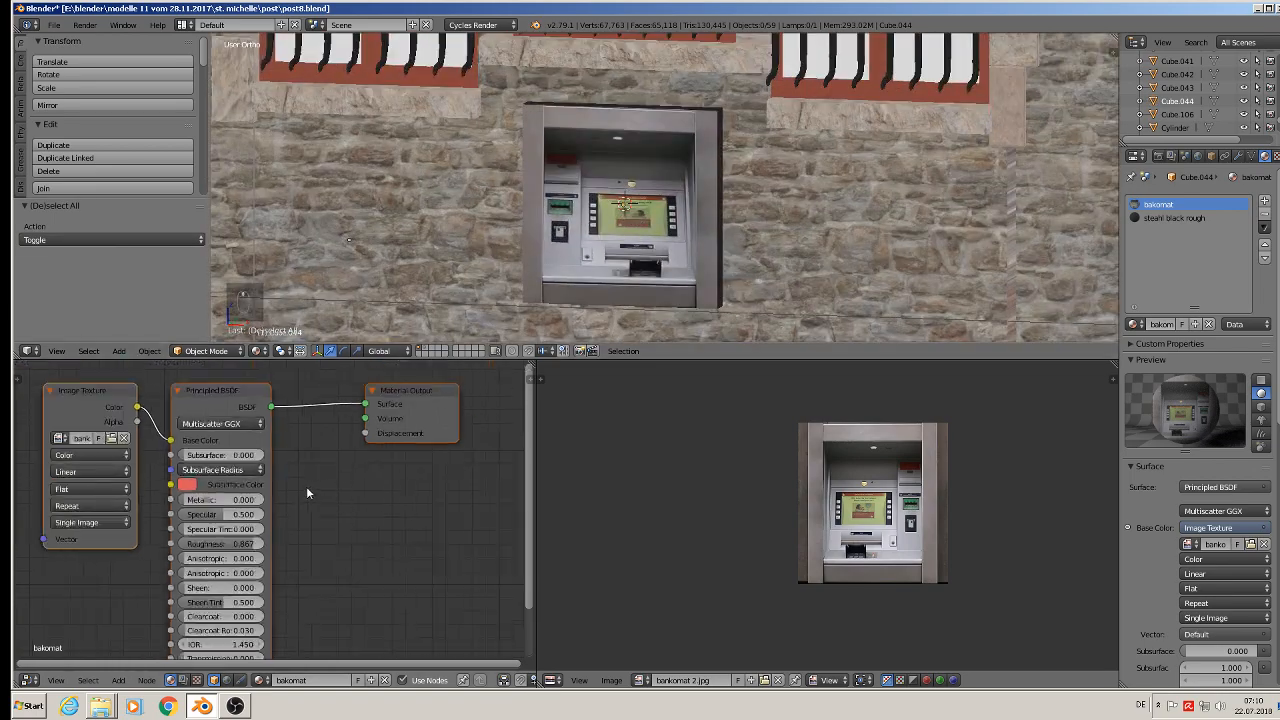
{"action": "scroll", "coordinate": [306, 492], "scroll_direction": "down", "scroll_amount": 1}
{"action": "left_click_drag", "start_coordinate": [165, 423], "coordinate": [535, 414]}
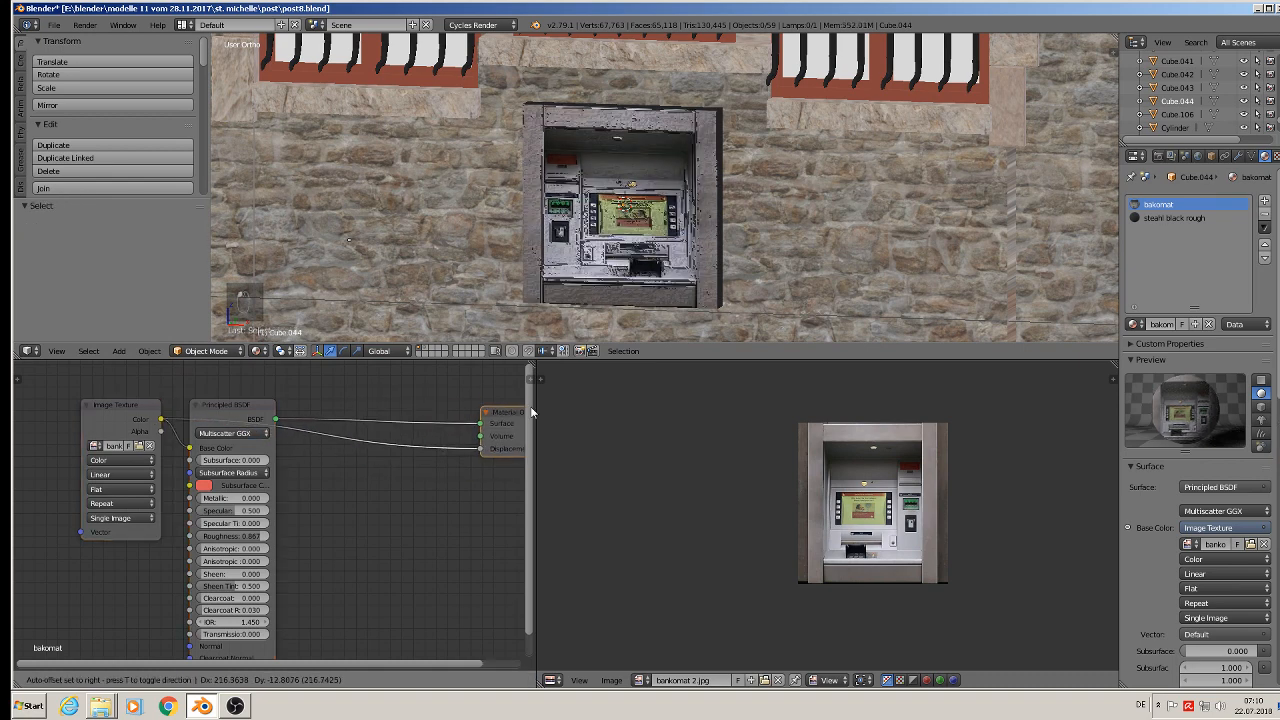
Insert a Math node set to Multiply into the bakomat material's displacement link and set its second value to 0.003.
{"action": "left_click", "coordinate": [118, 680]}
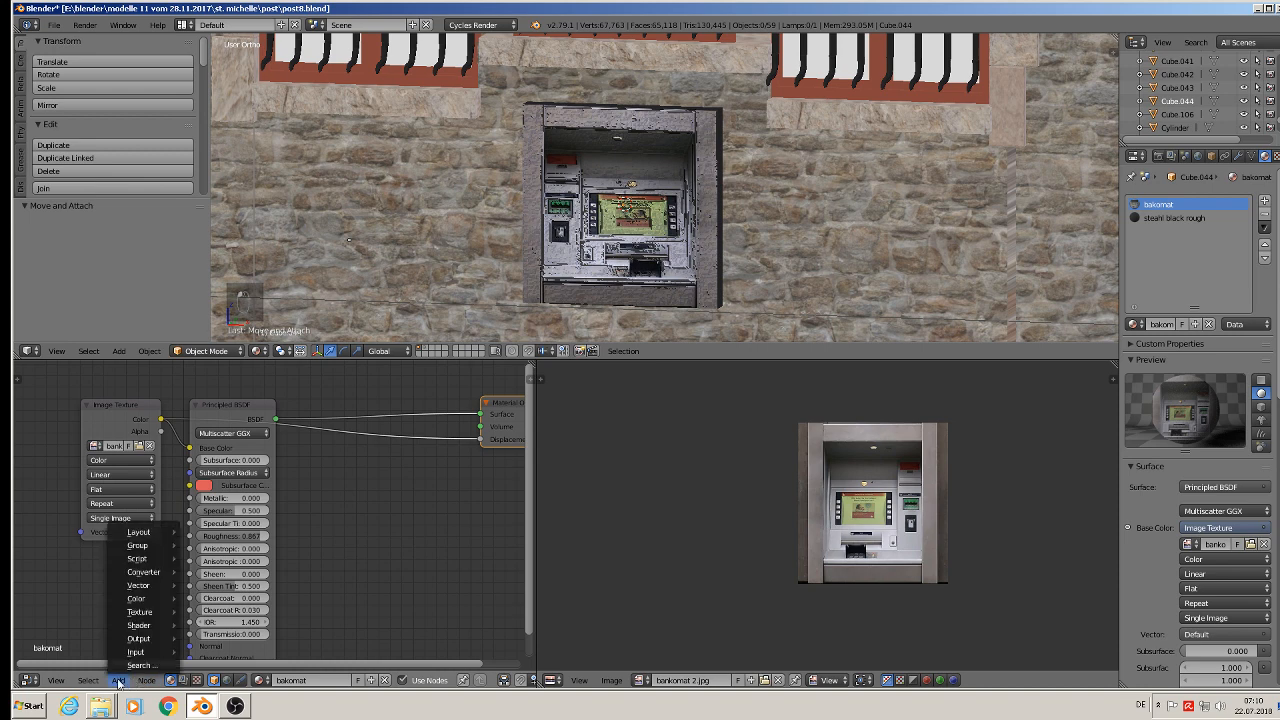
{"action": "mouse_move", "coordinate": [160, 571]}
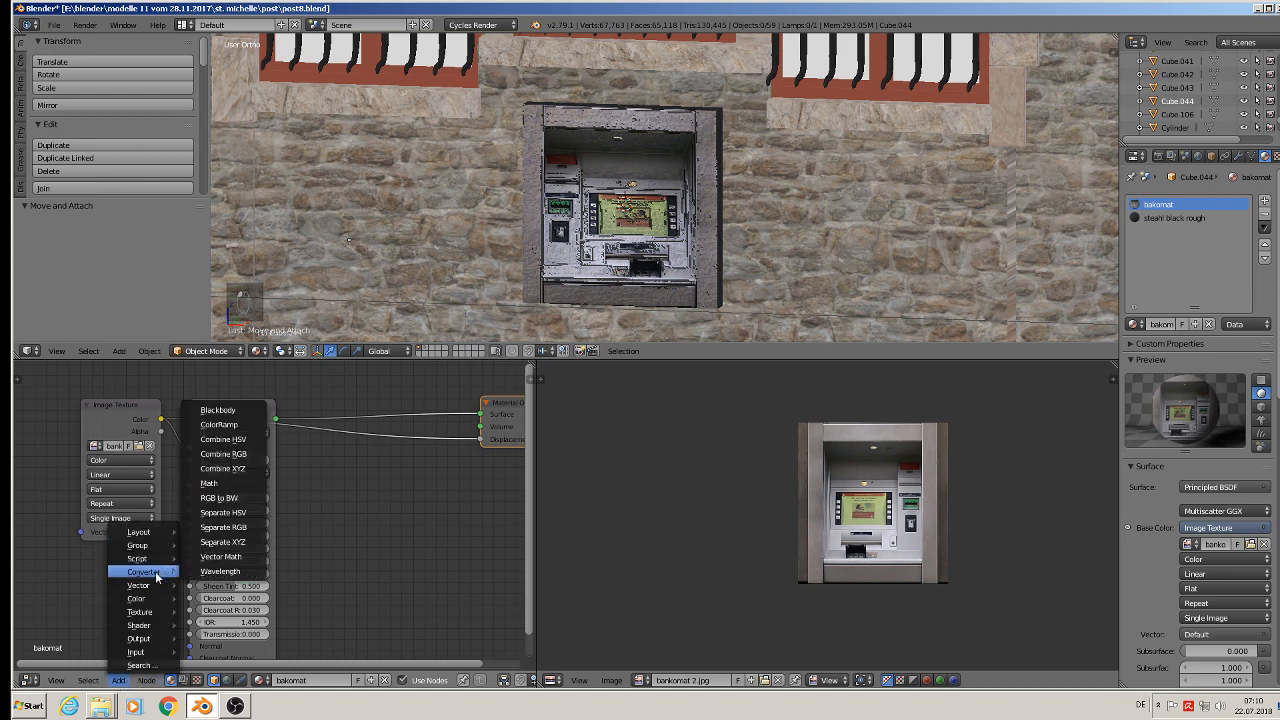
{"action": "left_click", "coordinate": [226, 483]}
{"action": "left_click", "coordinate": [389, 460]}
{"action": "left_click", "coordinate": [389, 458]}
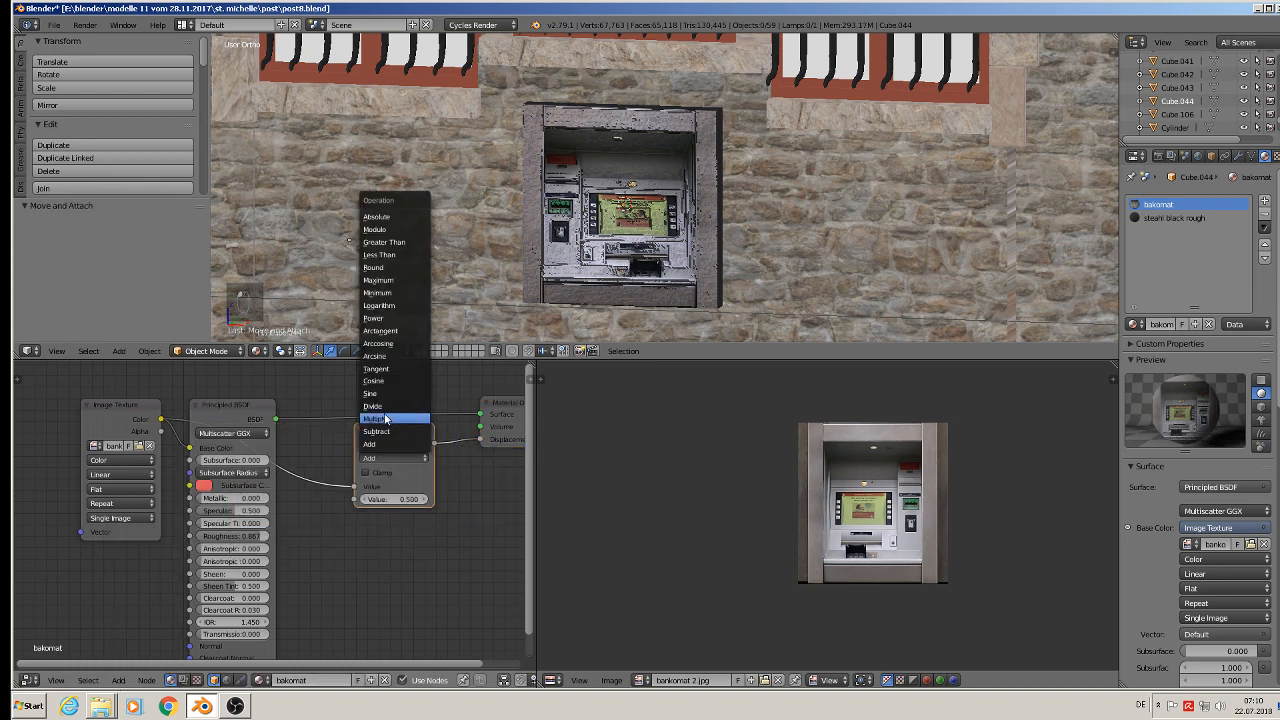
{"action": "left_click", "coordinate": [385, 418]}
{"action": "left_click", "coordinate": [381, 499]}
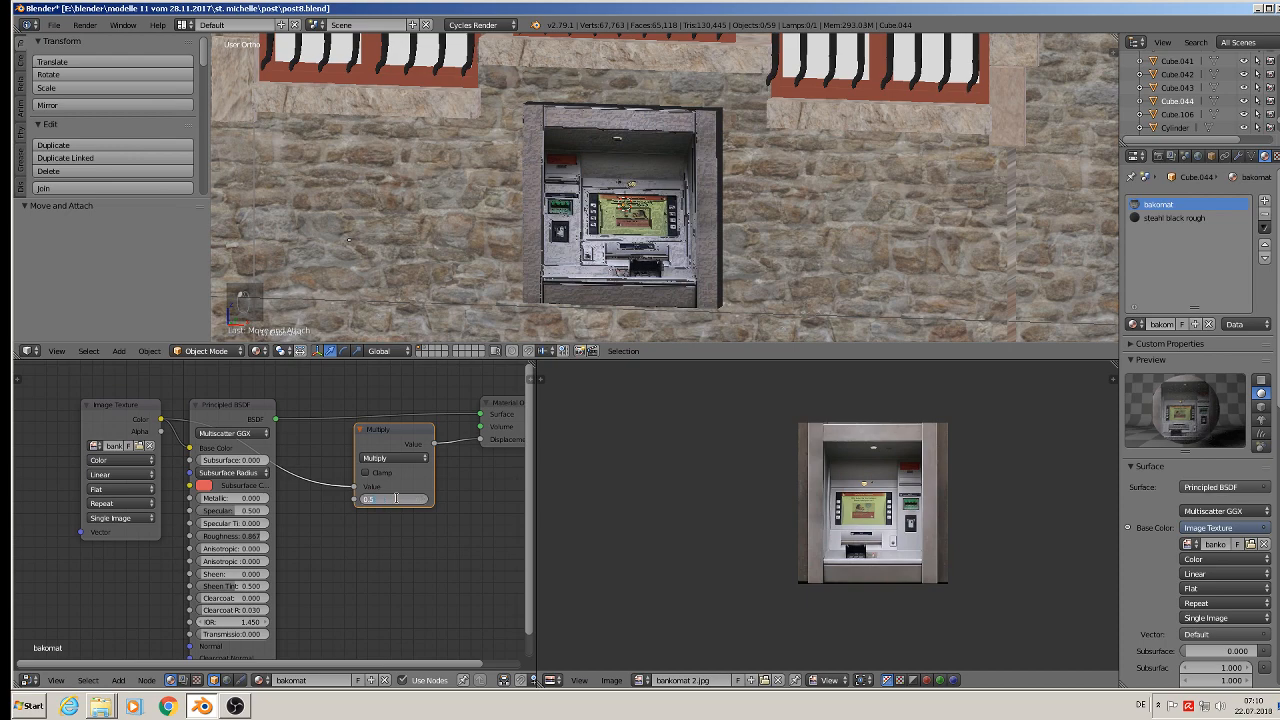
{"action": "type", "text": "003"}
{"action": "key", "text": "Return"}
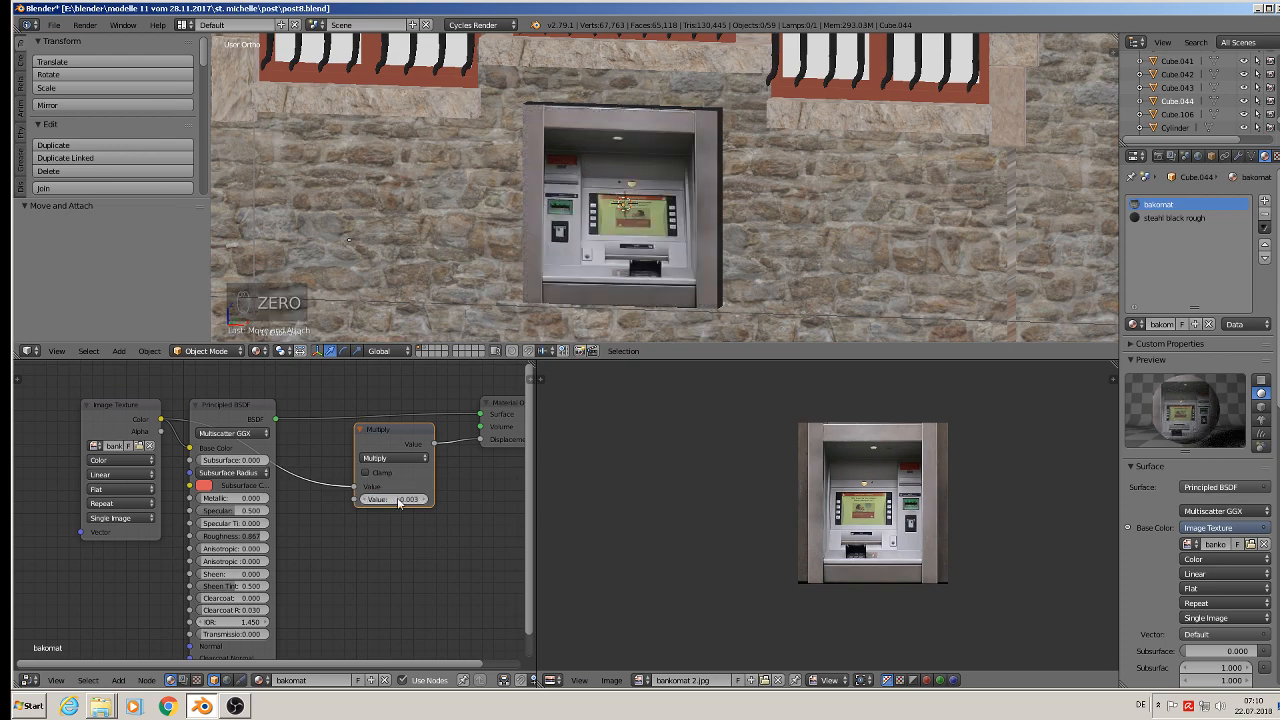
Toggle the selection of all objects and save the post building file post8.blend.
{"action": "key", "text": "a"}
{"action": "scroll", "coordinate": [690, 260], "scroll_direction": "down", "scroll_amount": 3}
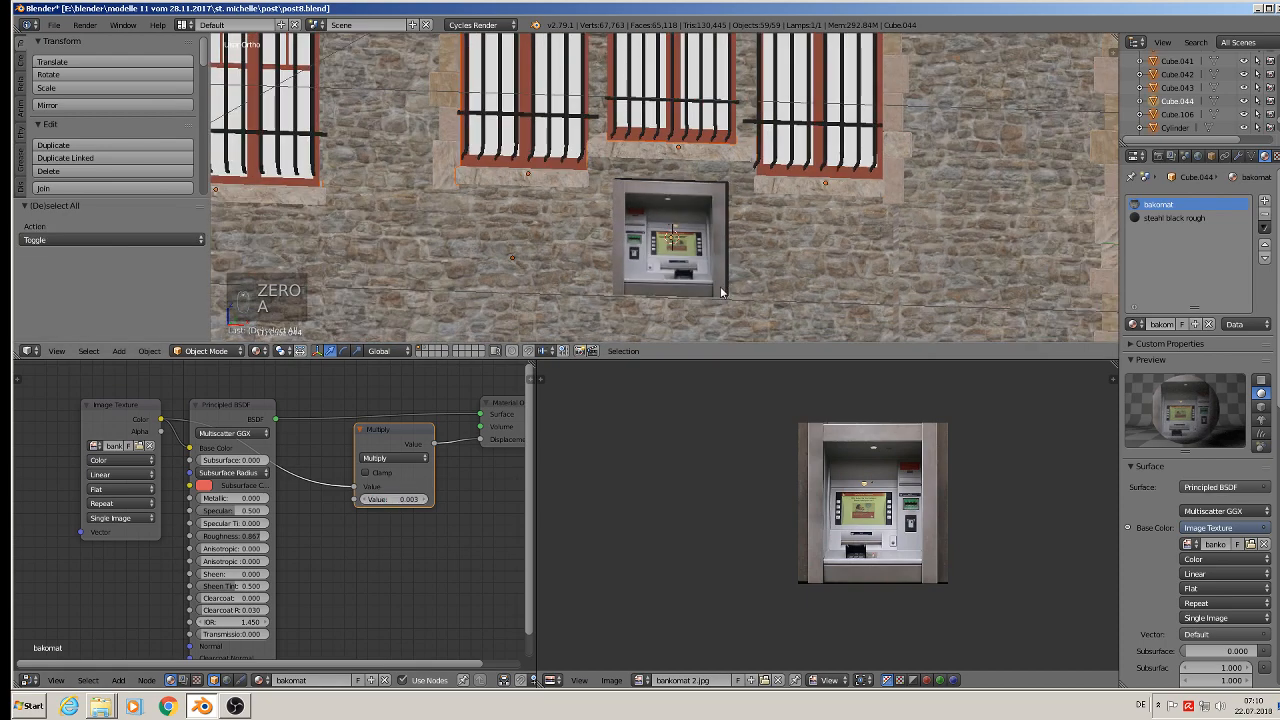
{"action": "mouse_move", "coordinate": [720, 286]}
{"action": "middle_mouse_down"}
{"action": "mouse_move", "coordinate": [670, 295]}
{"action": "mouse_move", "coordinate": [722, 292]}
{"action": "middle_mouse_up"}
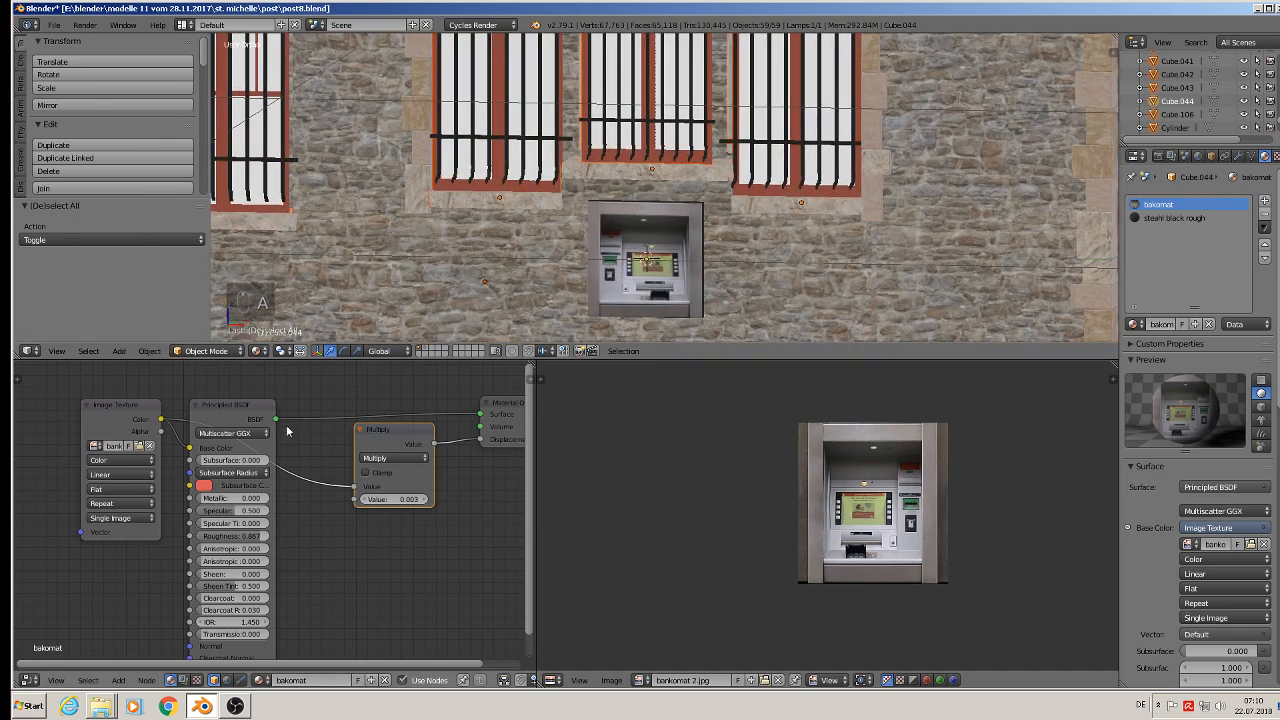
{"action": "left_click", "coordinate": [54, 24]}
{"action": "left_click", "coordinate": [74, 128]}
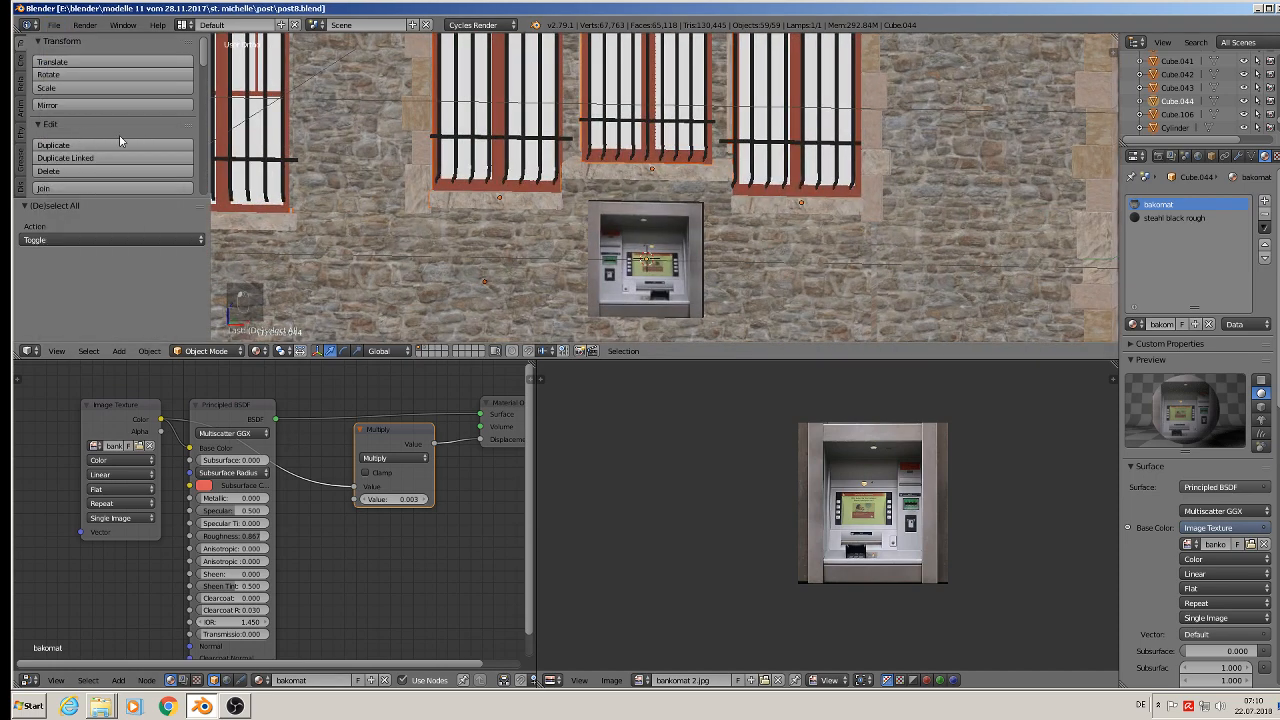
Enlarge the 3D viewport, clear the selection and examine the reference photo of the gabled stone house for its gutter and downpipe.
{"action": "scroll", "coordinate": [634, 237], "scroll_direction": "down", "scroll_amount": 4}
{"action": "scroll", "coordinate": [615, 254], "scroll_direction": "up", "scroll_amount": 5}
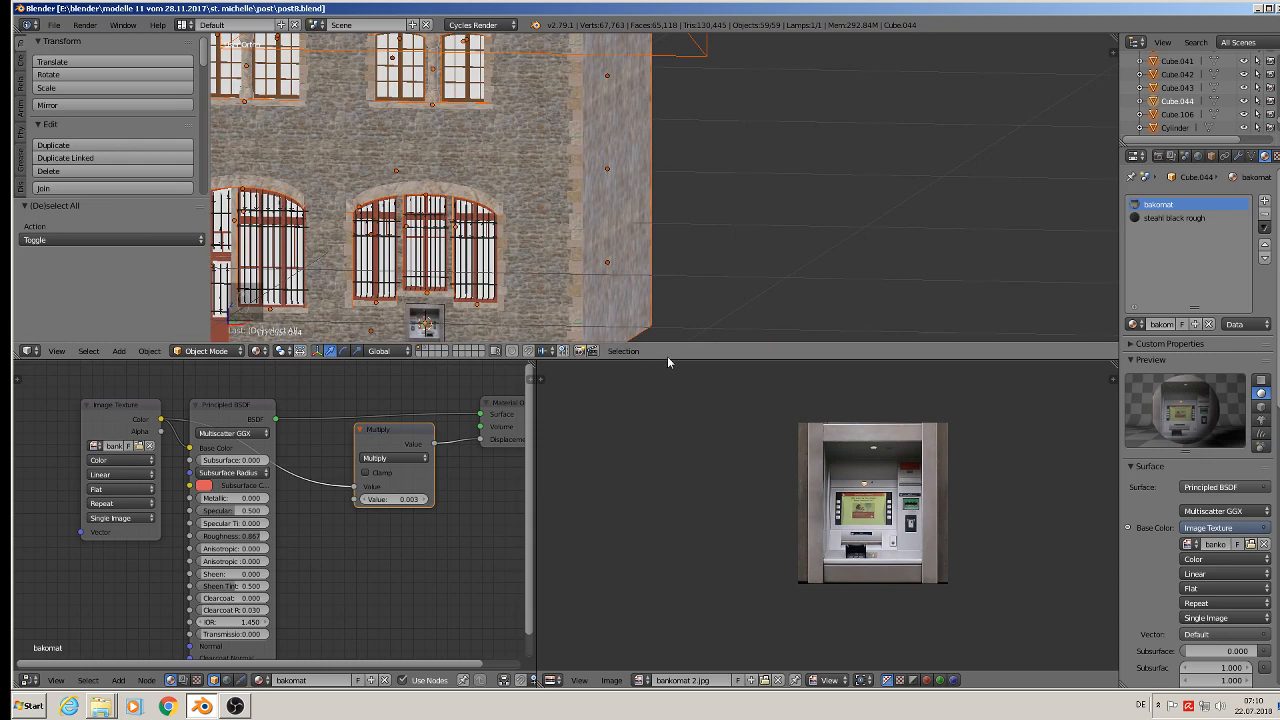
{"action": "left_click_drag", "start_coordinate": [667, 357], "coordinate": [705, 671]}
{"action": "scroll", "coordinate": [716, 480], "scroll_direction": "down", "scroll_amount": 3}
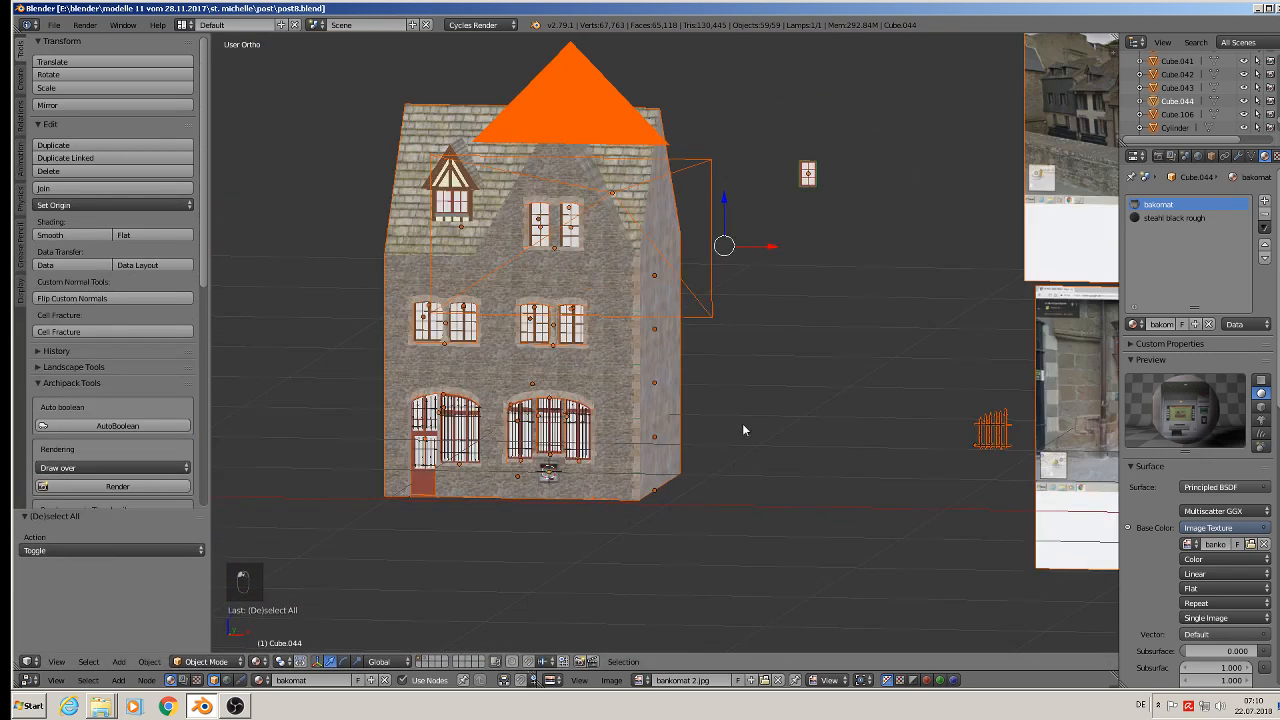
{"action": "key", "text": "a"}
{"action": "scroll", "coordinate": [740, 400], "scroll_direction": "down", "scroll_amount": 3}
{"action": "middle_click_drag", "start_coordinate": [829, 312], "coordinate": [516, 339], "text": "shift"}
{"action": "scroll", "coordinate": [700, 218], "scroll_direction": "up", "scroll_amount": 2}
{"action": "middle_click_drag", "start_coordinate": [833, 240], "coordinate": [665, 283], "text": "shift"}
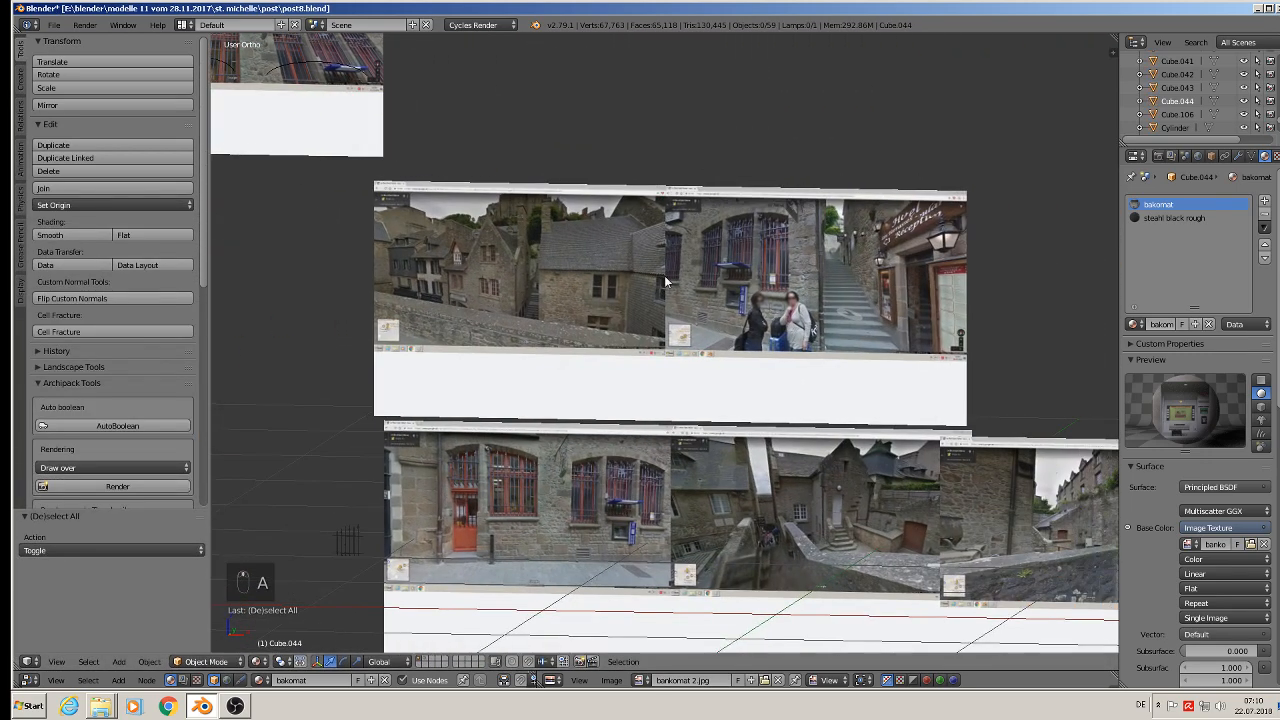
{"action": "middle_click_drag", "start_coordinate": [507, 241], "coordinate": [523, 257], "text": "shift"}
{"action": "scroll", "coordinate": [521, 250], "scroll_direction": "up", "scroll_amount": 7}
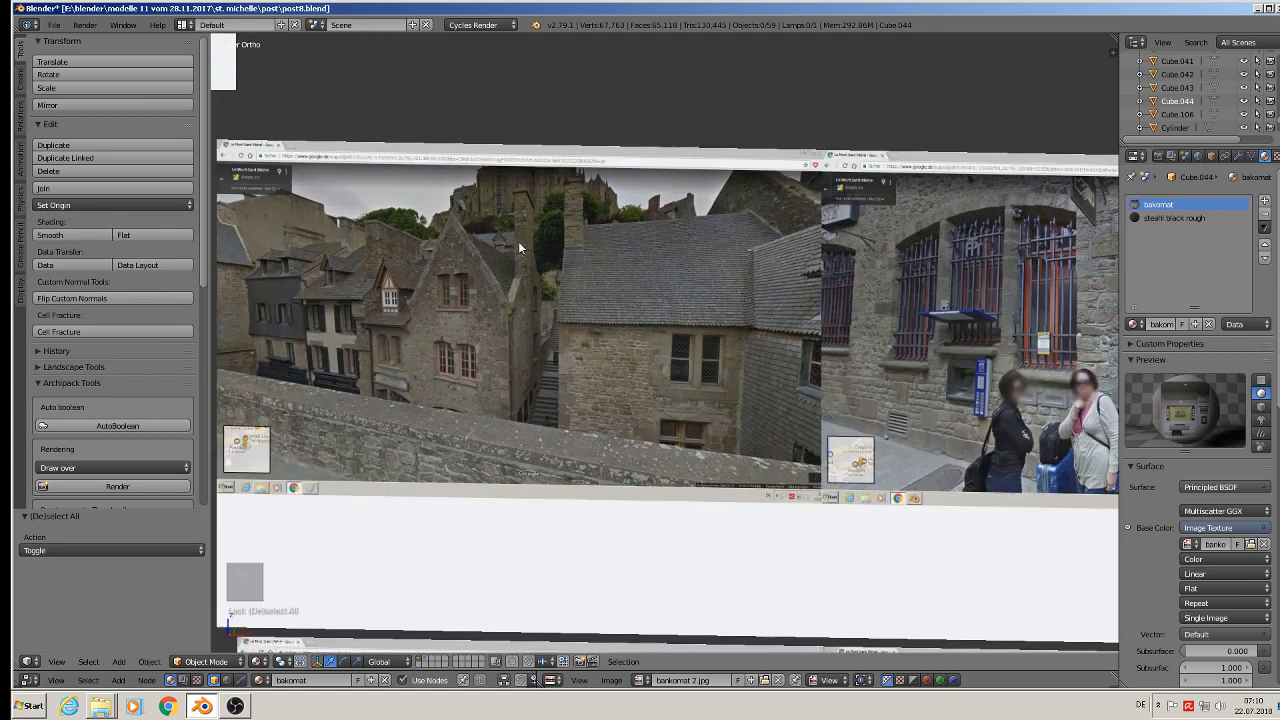
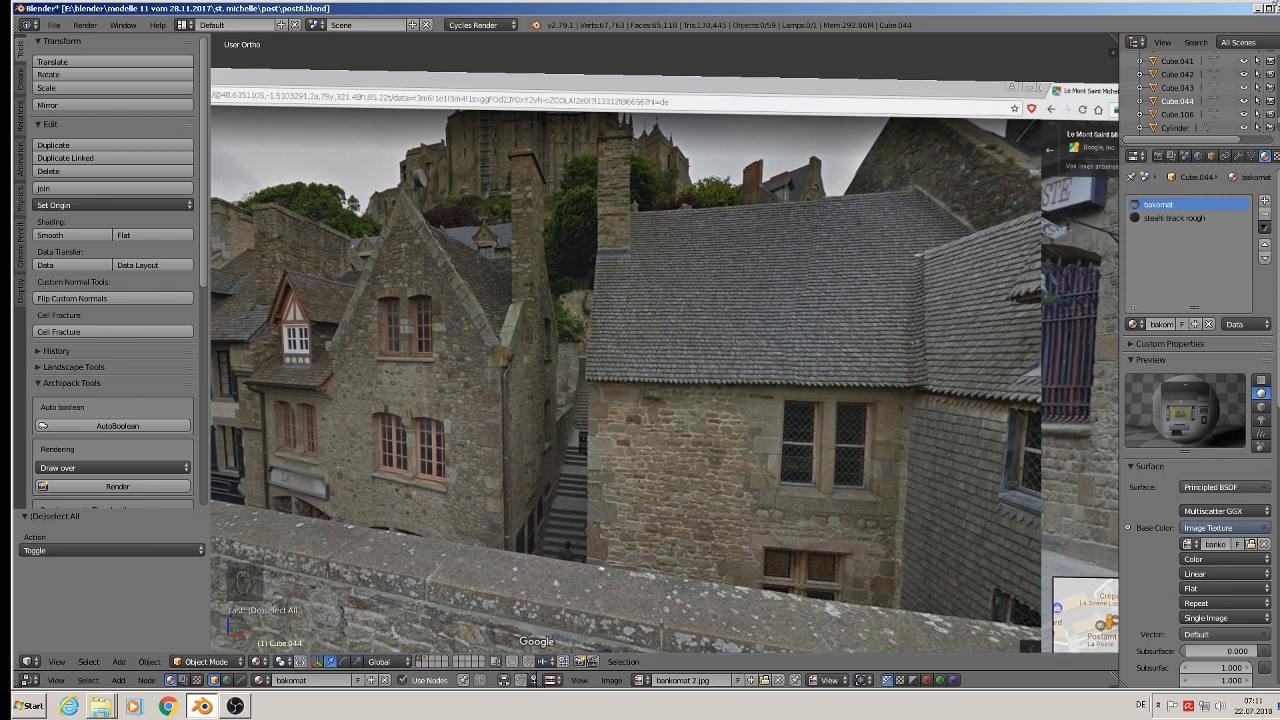
Minimize the open windows and launch a second Blender instance from the desktop.
{"action": "left_click", "coordinate": [1257, 9]}
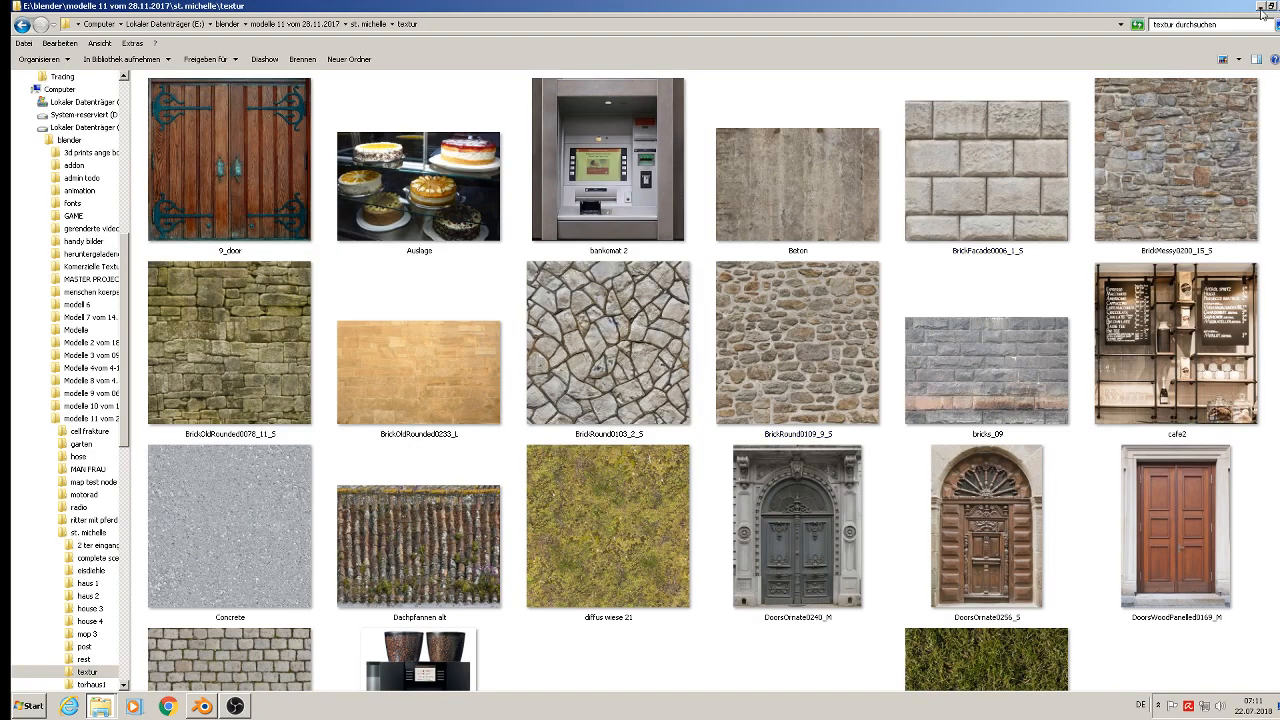
{"action": "left_click", "coordinate": [1258, 9]}
{"action": "left_click", "coordinate": [1258, 9]}
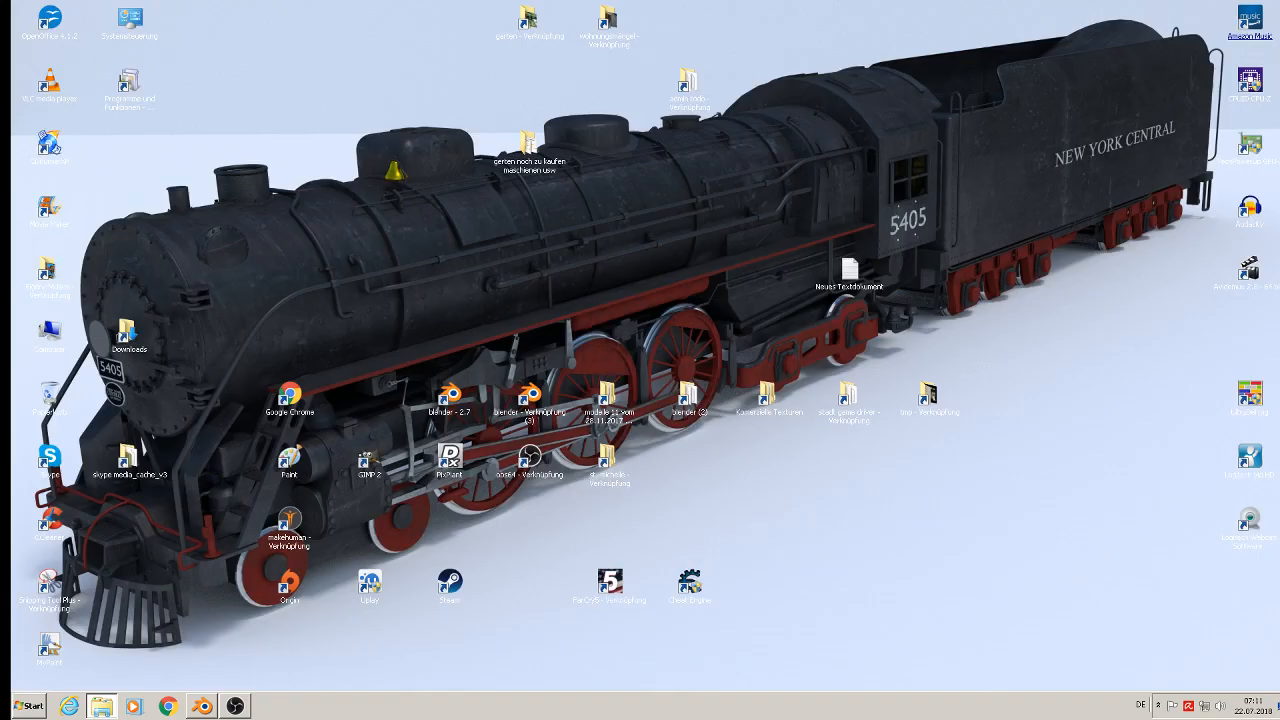
{"action": "double_click", "coordinate": [529, 398]}
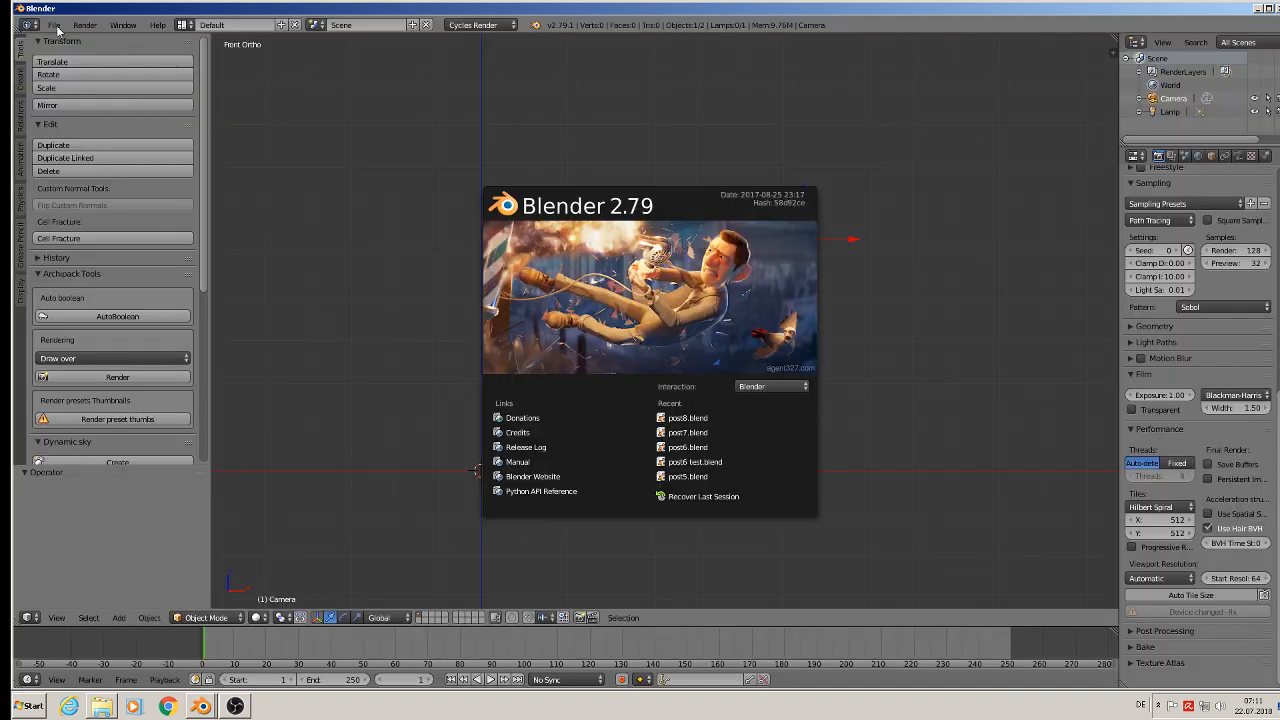
Open haus9.blend from the haus 1 folder inside st. michelle.
{"action": "left_click", "coordinate": [55, 25]}
{"action": "left_click", "coordinate": [70, 47]}
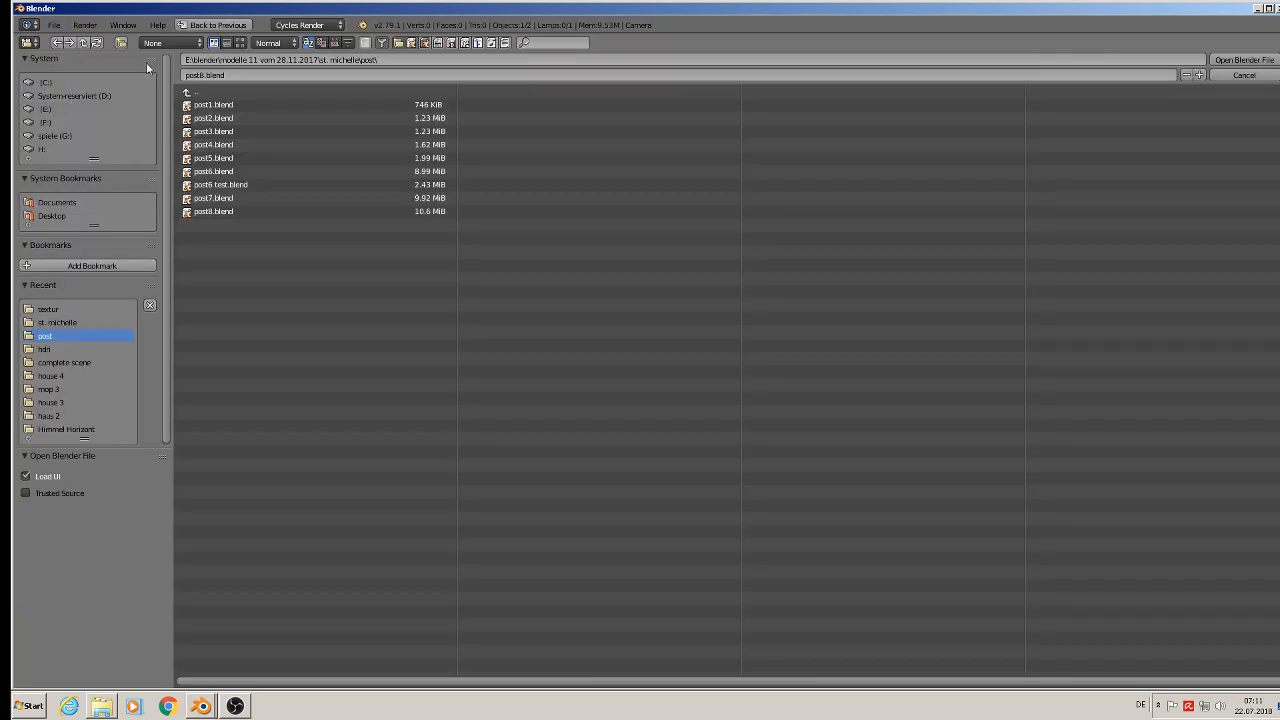
{"action": "left_click", "coordinate": [203, 96]}
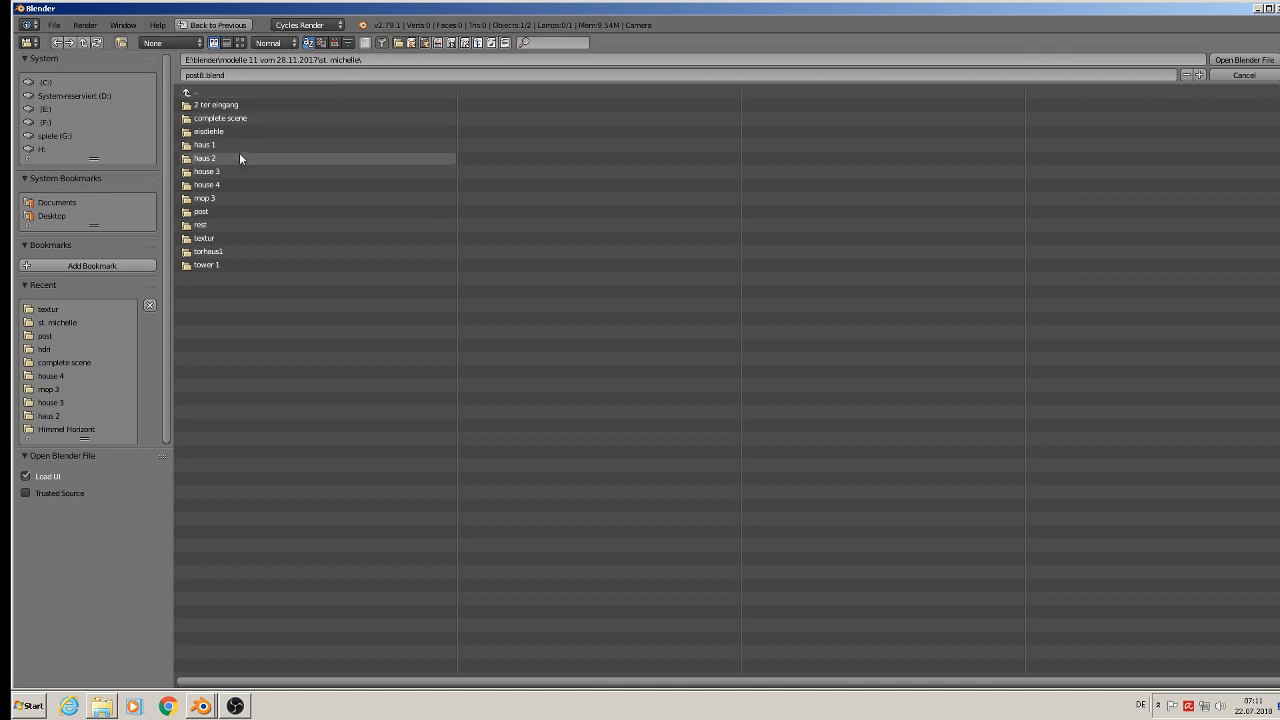
{"action": "left_click", "coordinate": [213, 146]}
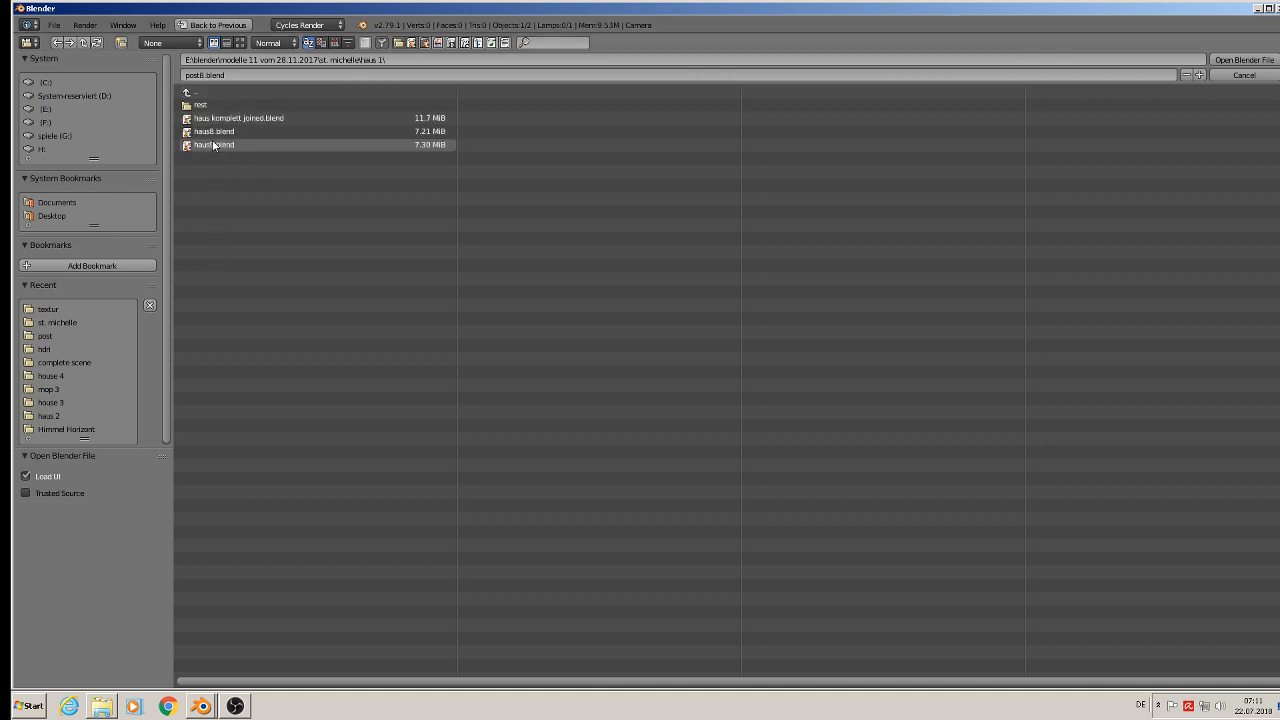
{"action": "double_click", "coordinate": [221, 145]}
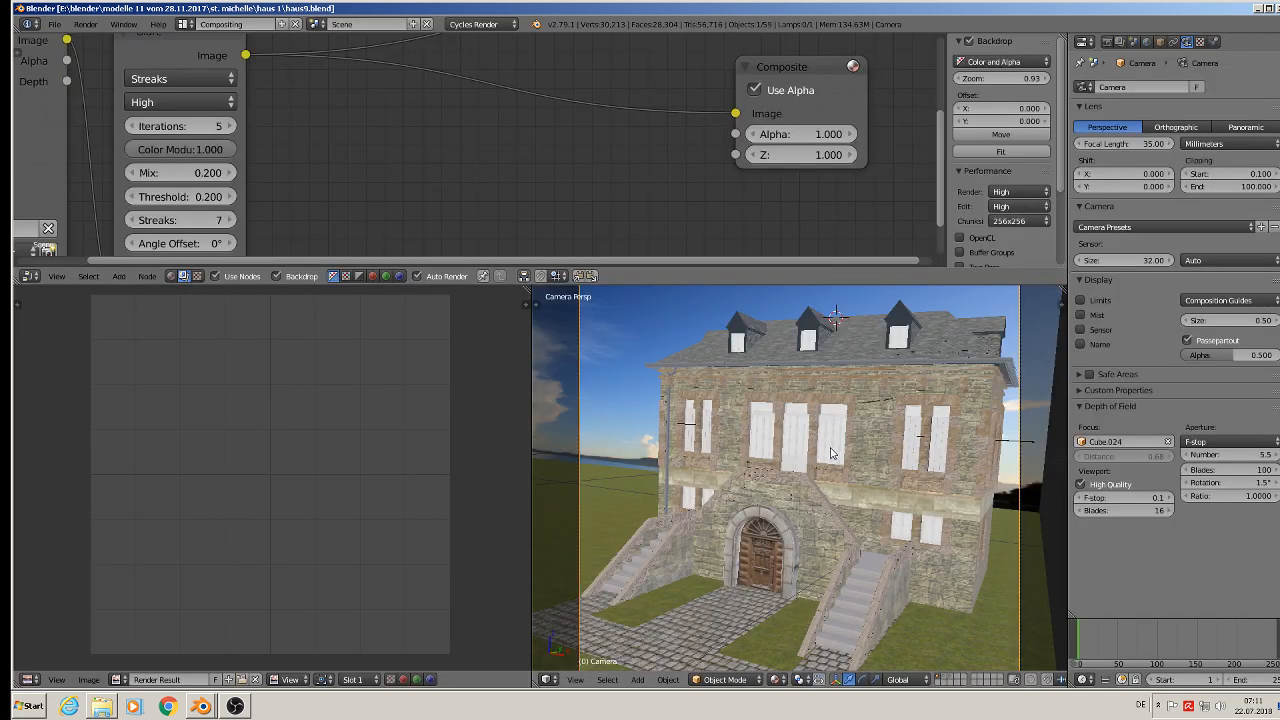
Select the horizontal roof gutter along the front eaves of the house and show it in front orthographic view.
{"action": "scroll", "coordinate": [768, 470], "scroll_direction": "down", "scroll_amount": 4}
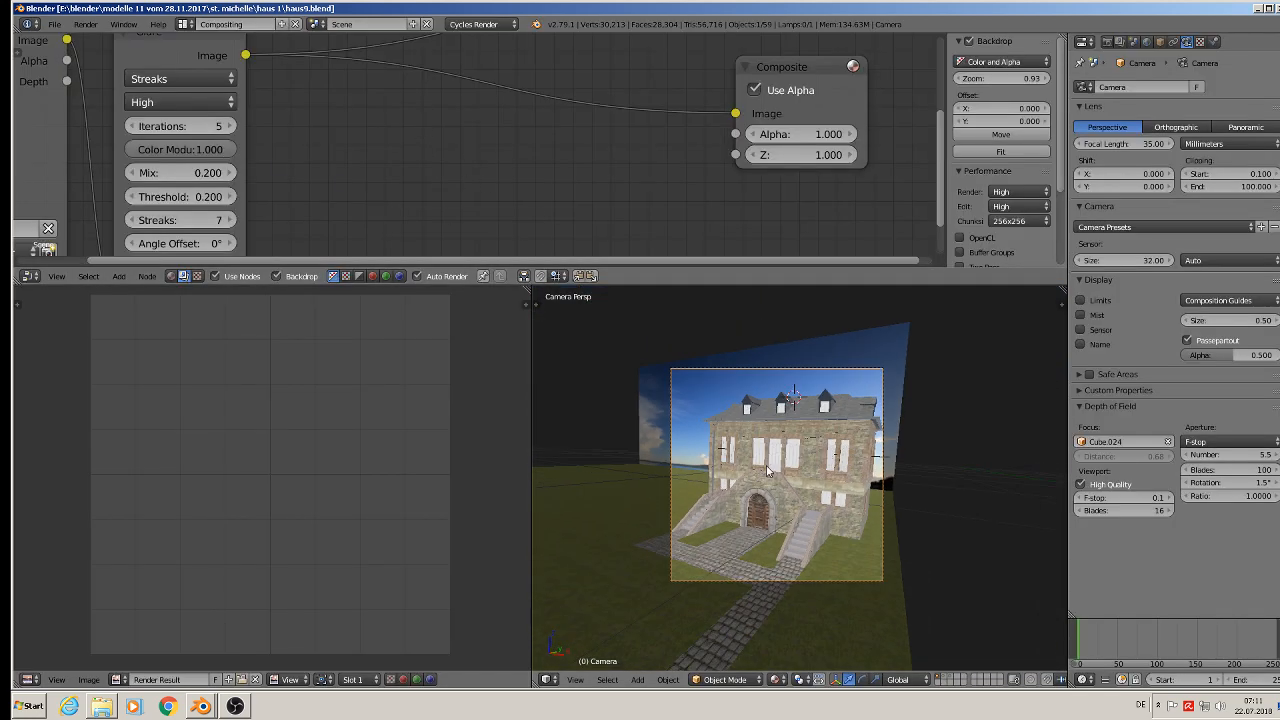
{"action": "scroll", "coordinate": [766, 465], "scroll_direction": "down", "scroll_amount": 5}
{"action": "middle_click_drag", "start_coordinate": [766, 465], "coordinate": [664, 412]}
{"action": "key", "text": "KP_Decimal"}
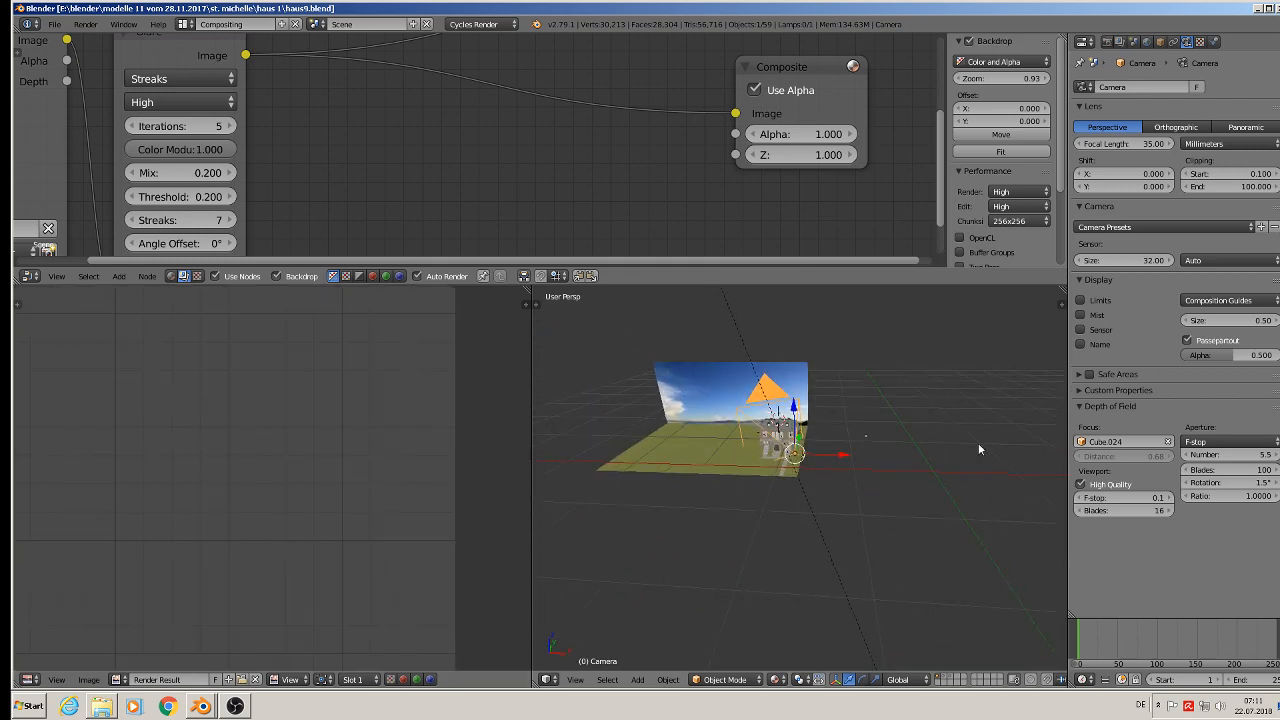
{"action": "middle_click_drag", "start_coordinate": [980, 449], "coordinate": [727, 398]}
{"action": "scroll", "coordinate": [770, 465], "scroll_direction": "up", "scroll_amount": 1}
{"action": "right_click", "coordinate": [762, 437]}
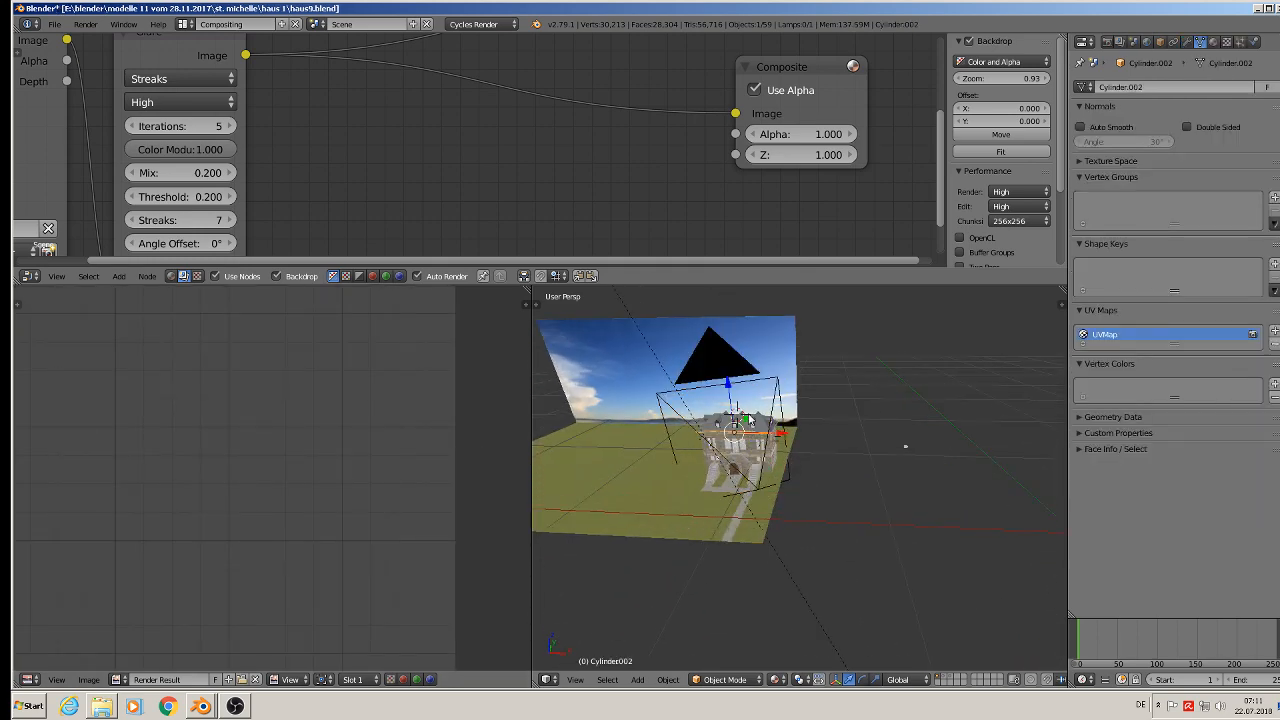
{"action": "scroll", "coordinate": [768, 407], "scroll_direction": "up", "scroll_amount": 5}
{"action": "scroll", "coordinate": [770, 488], "scroll_direction": "down", "scroll_amount": 1}
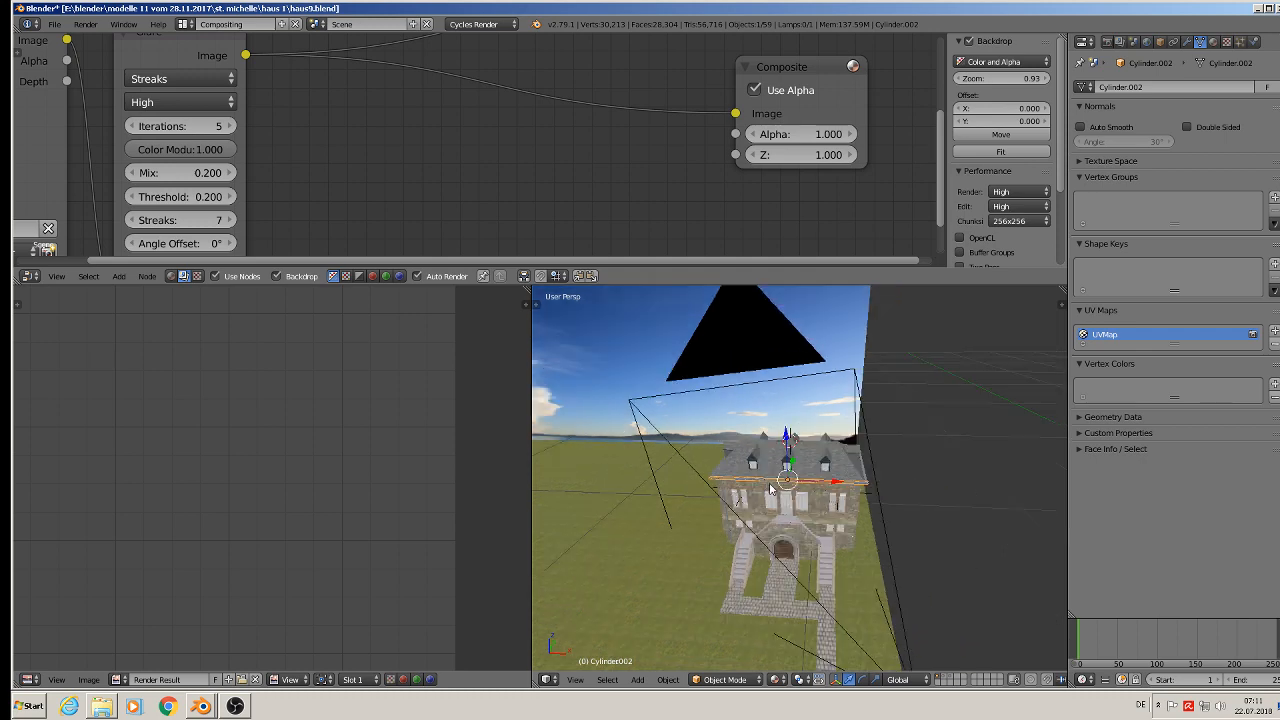
{"action": "middle_click_drag", "start_coordinate": [770, 488], "coordinate": [744, 451]}
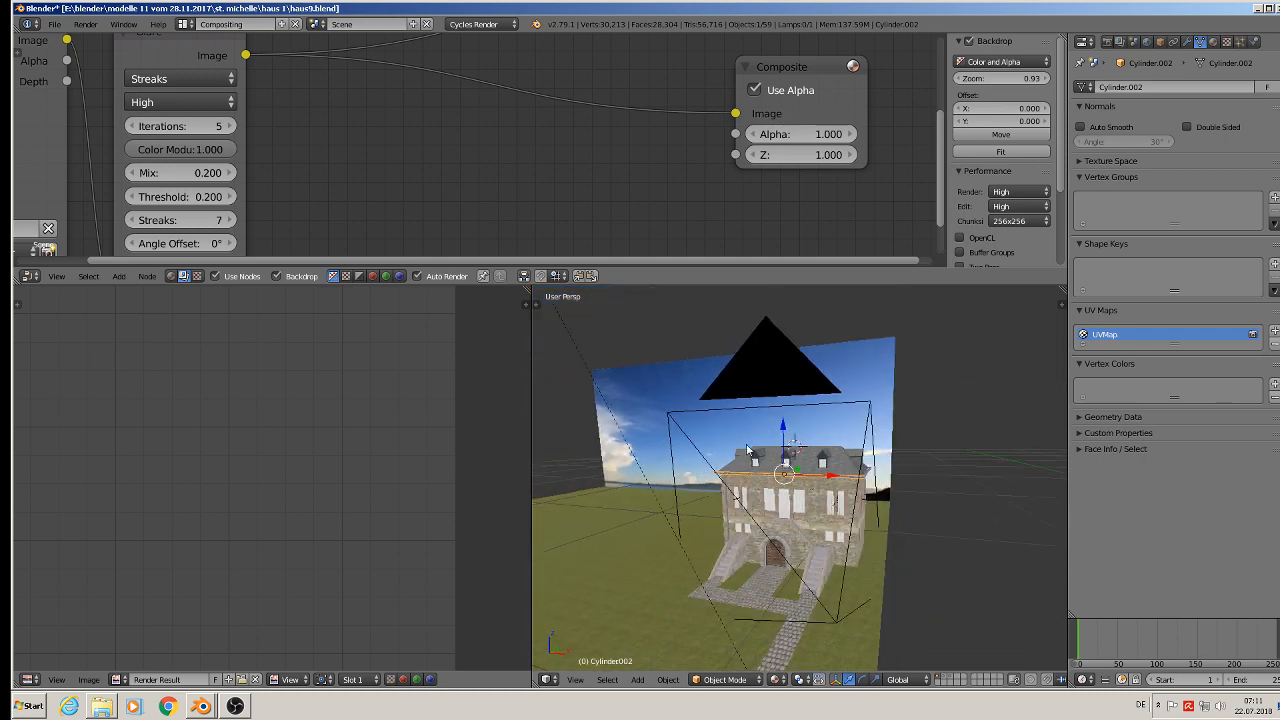
{"action": "key", "text": "KP_5"}
{"action": "key", "text": "KP_1"}
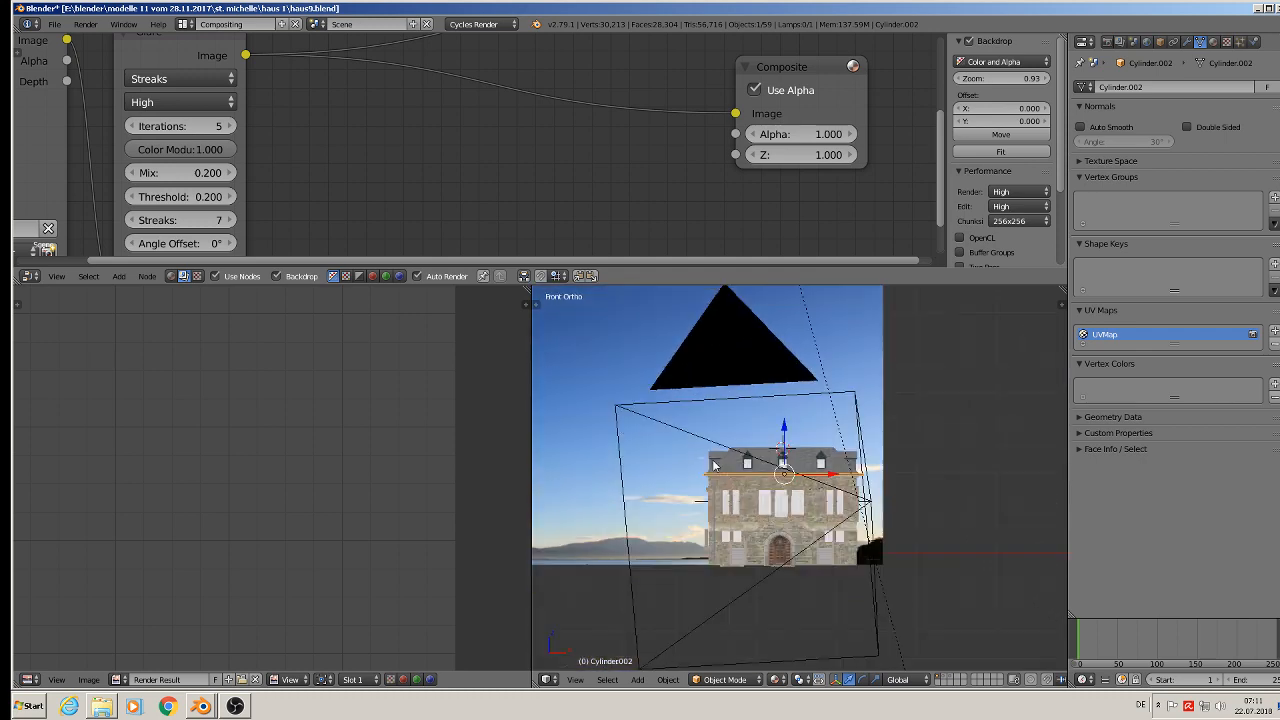
Add the second eaves gutter piece and the left downpipe to the selection and copy all three objects.
{"action": "scroll", "coordinate": [716, 473], "scroll_direction": "up", "scroll_amount": 5}
{"action": "scroll", "coordinate": [824, 496], "scroll_direction": "up", "scroll_amount": 2}
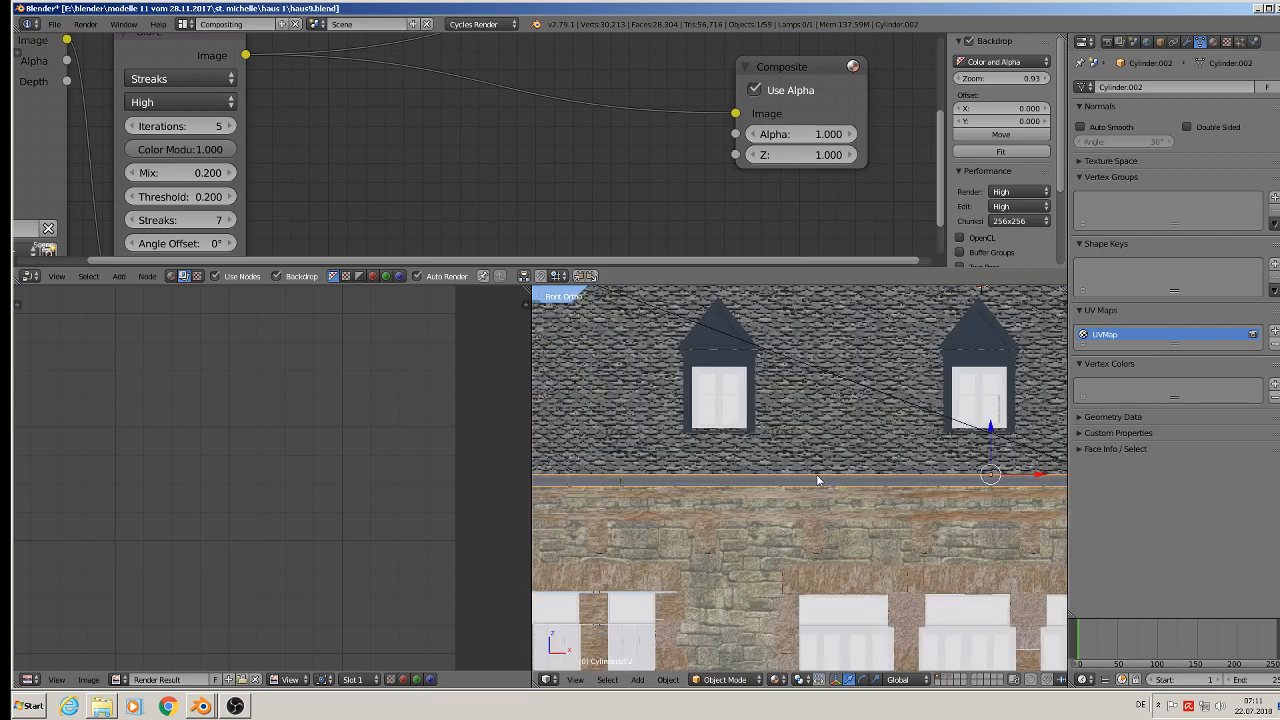
{"action": "scroll", "coordinate": [1004, 372], "scroll_direction": "up", "scroll_amount": 3}
{"action": "scroll", "coordinate": [1004, 374], "scroll_direction": "down", "scroll_amount": 1}
{"action": "scroll", "coordinate": [826, 400], "scroll_direction": "up", "scroll_amount": 4}
{"action": "scroll", "coordinate": [672, 353], "scroll_direction": "down", "scroll_amount": 2}
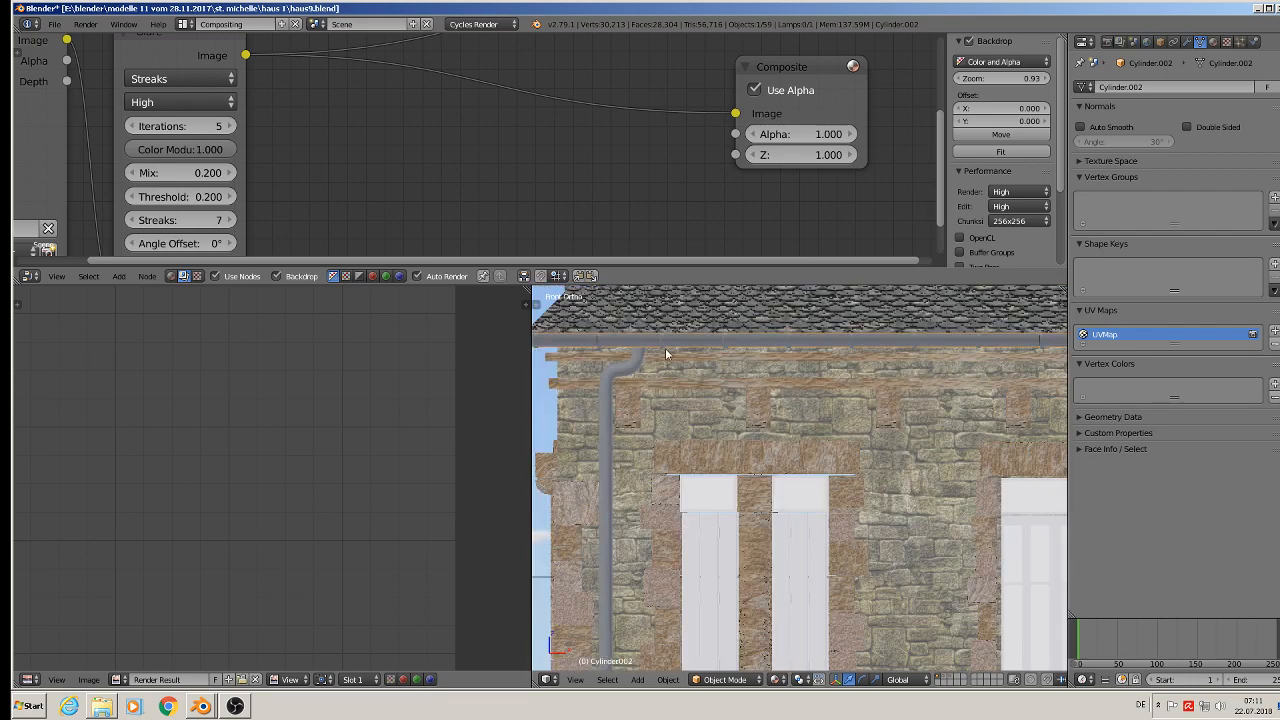
{"action": "right_click", "coordinate": [662, 342], "text": "shift"}
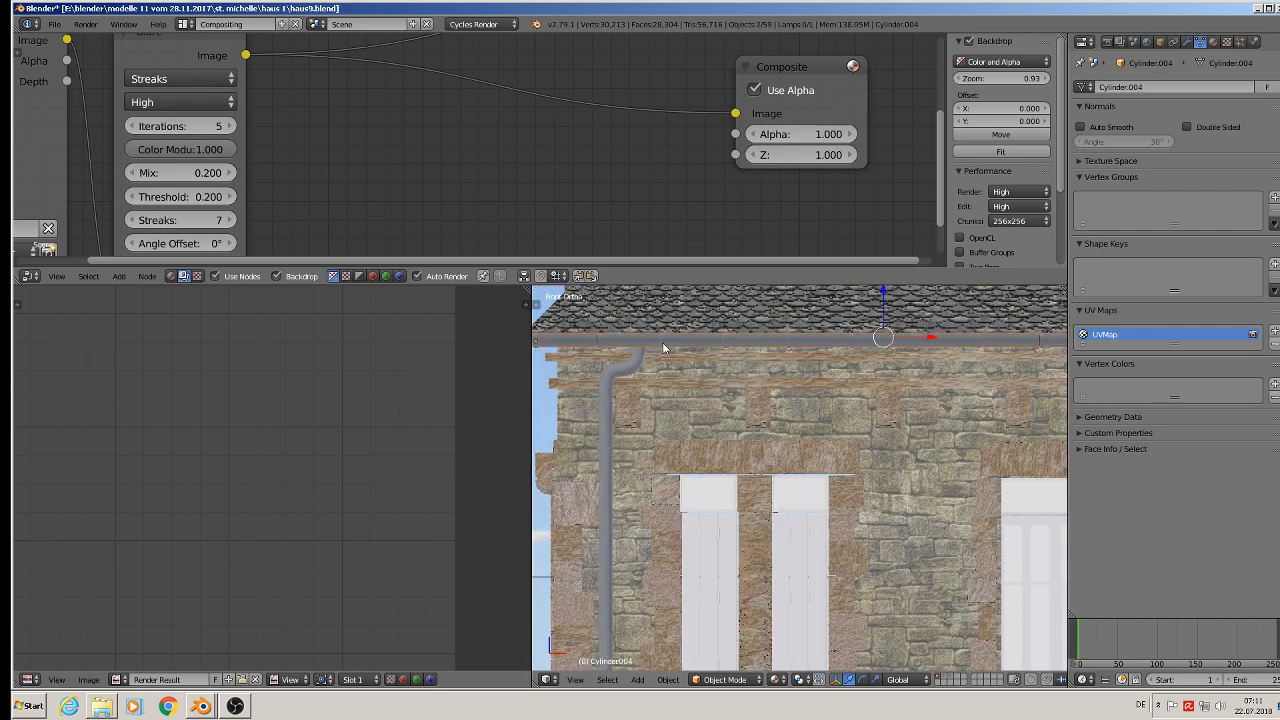
{"action": "right_click", "coordinate": [604, 396], "text": "shift"}
{"action": "scroll", "coordinate": [612, 420], "scroll_direction": "down", "scroll_amount": 4}
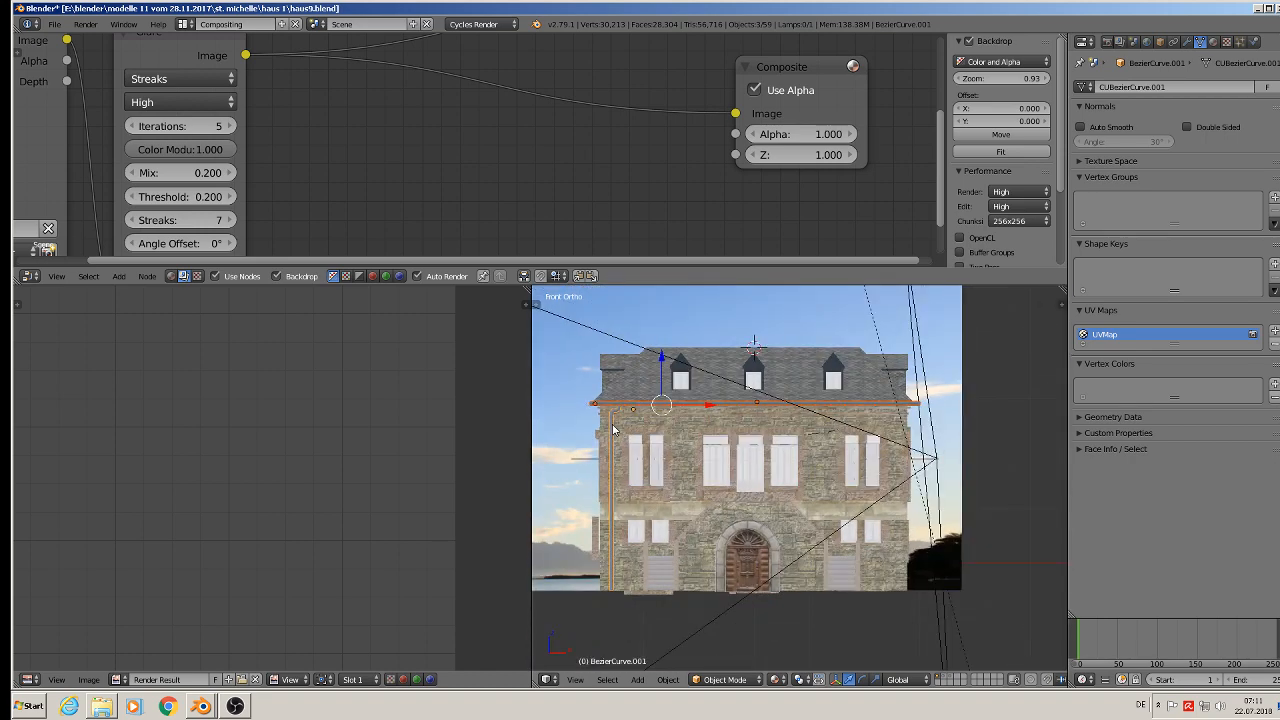
{"action": "key", "text": "ctrl+c"}
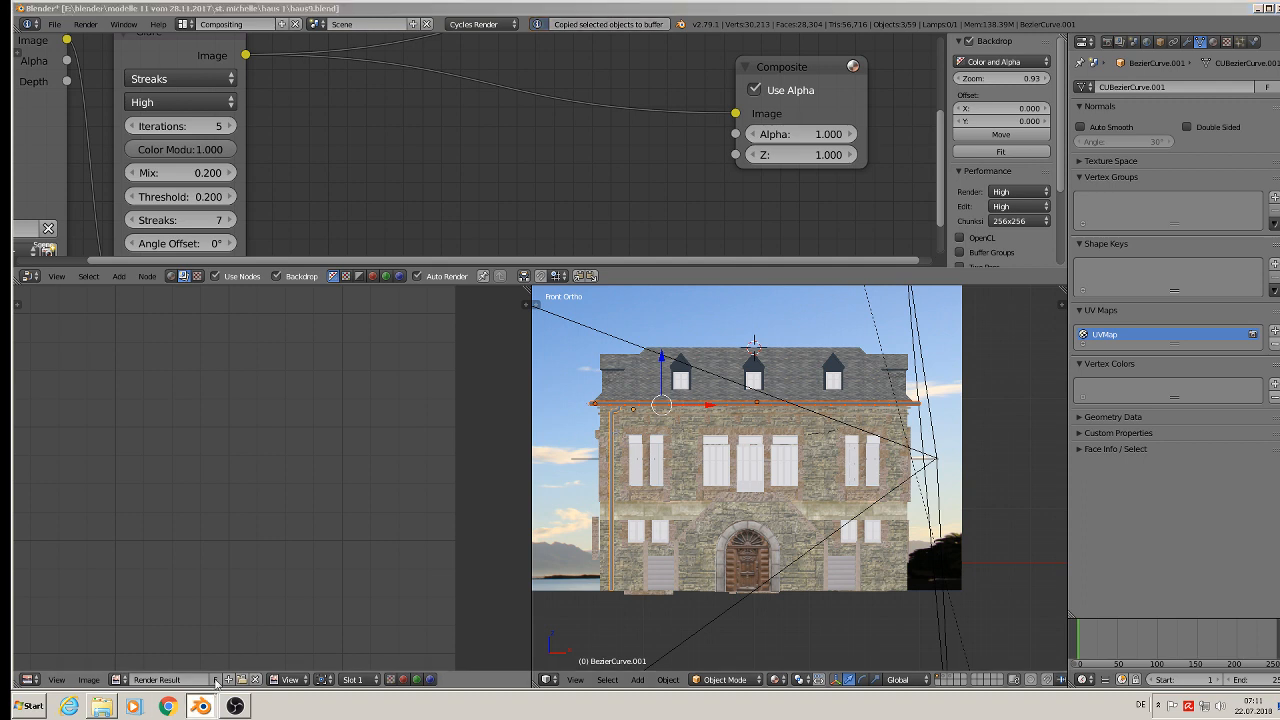
Switch back to the post8.blend window, paste the copied gutter and downpipe objects into the scene and toggle the selection.
{"action": "left_click", "coordinate": [200, 706]}
{"action": "scroll", "coordinate": [508, 410], "scroll_direction": "down", "scroll_amount": 6}
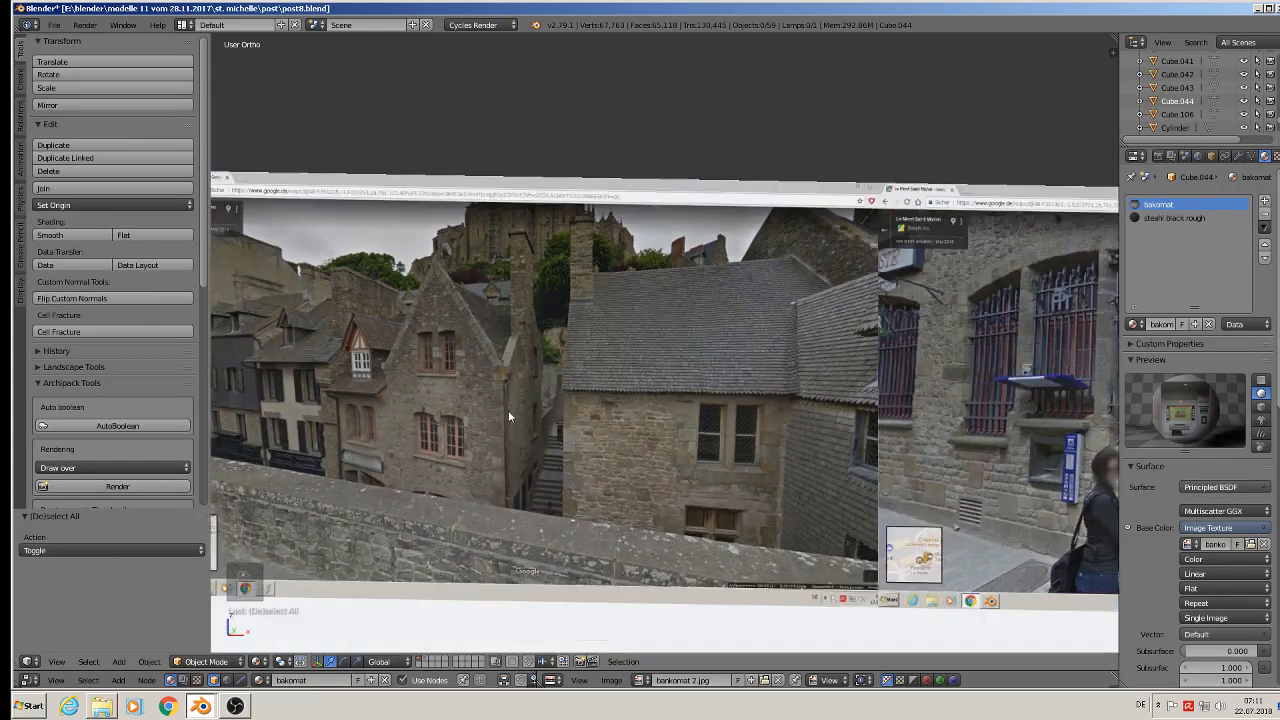
{"action": "middle_click_drag", "start_coordinate": [506, 468], "coordinate": [587, 352], "text": "shift"}
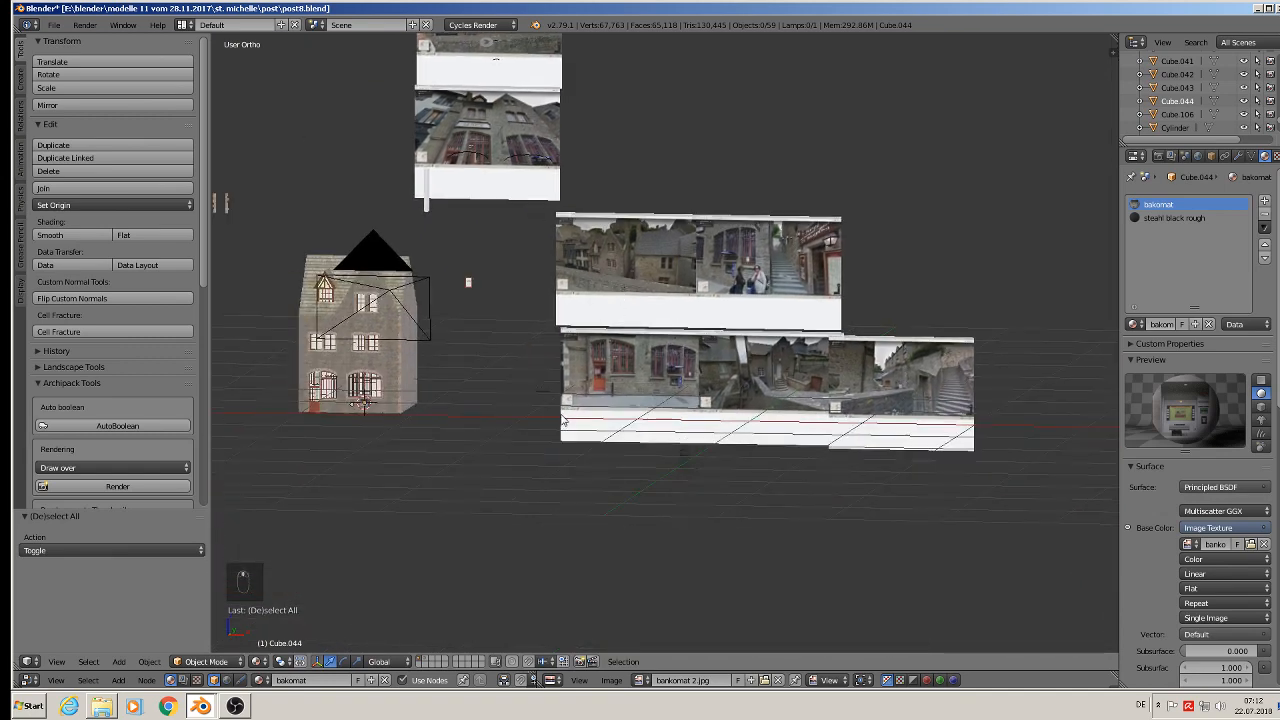
{"action": "key", "text": "ctrl+v"}
{"action": "scroll", "coordinate": [510, 385], "scroll_direction": "up", "scroll_amount": 3}
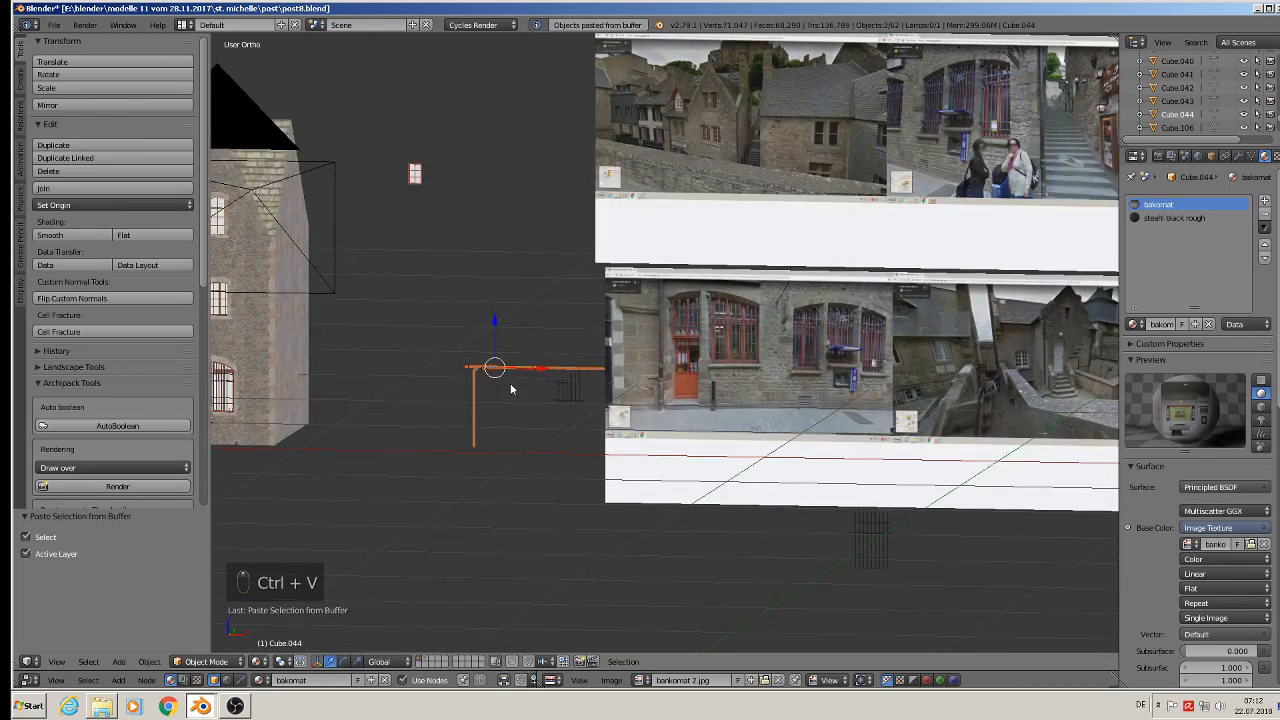
{"action": "key", "text": "a"}
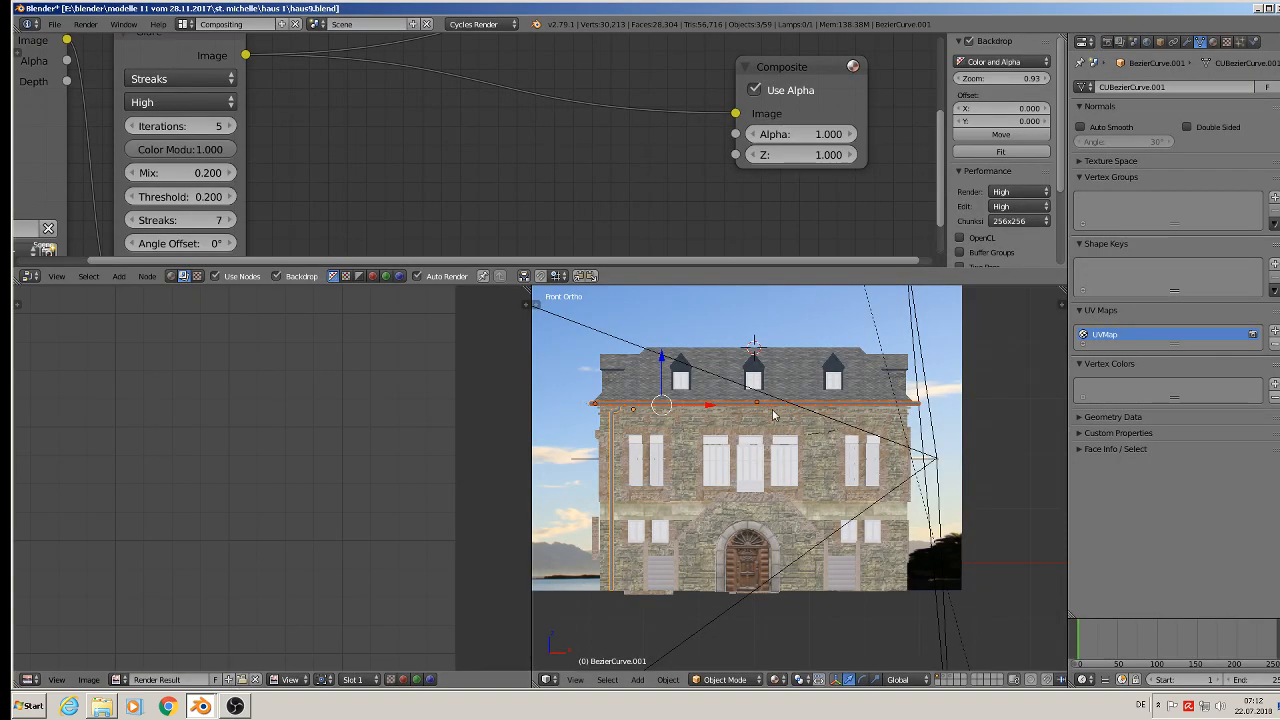
Close the haus9.blend window without saving its changes.
{"action": "mouse_move", "coordinate": [773, 414]}
{"action": "middle_mouse_down"}
{"action": "mouse_move", "coordinate": [700, 440]}
{"action": "mouse_move", "coordinate": [598, 449]}
{"action": "mouse_move", "coordinate": [690, 449]}
{"action": "mouse_move", "coordinate": [753, 425]}
{"action": "middle_mouse_up"}
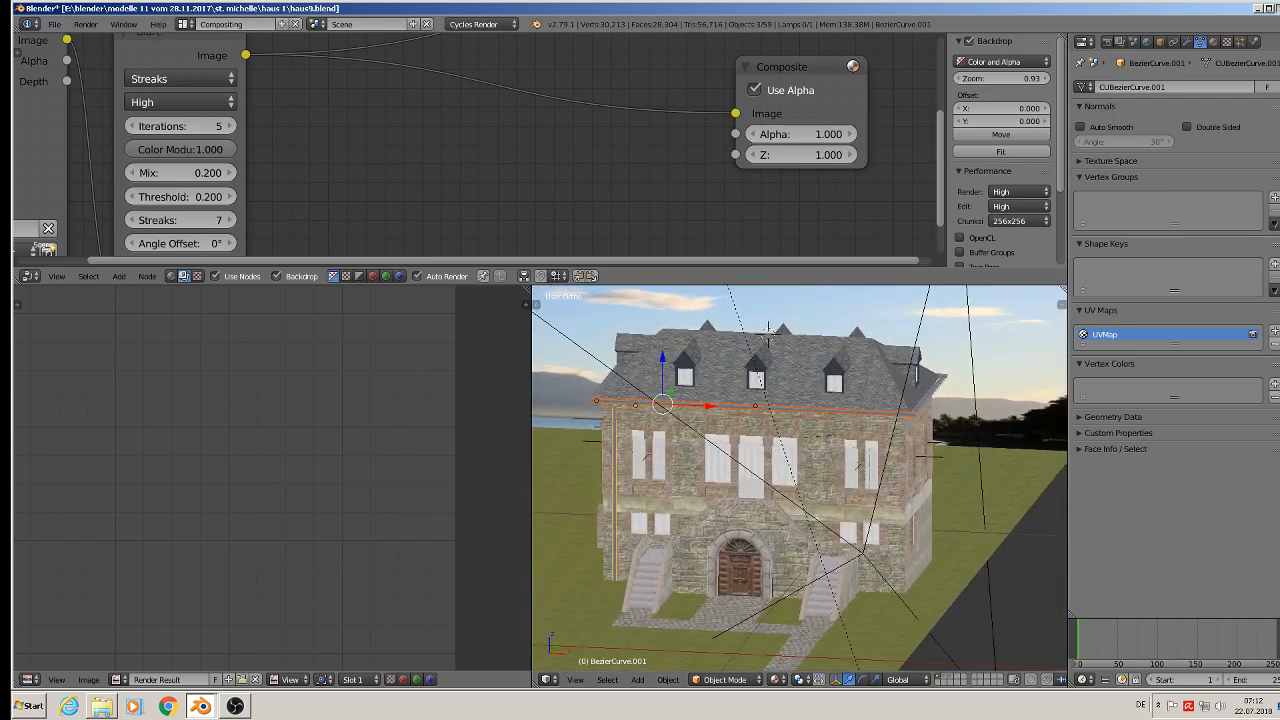
{"action": "key", "text": "alt+F4"}
{"action": "left_click", "coordinate": [657, 392]}
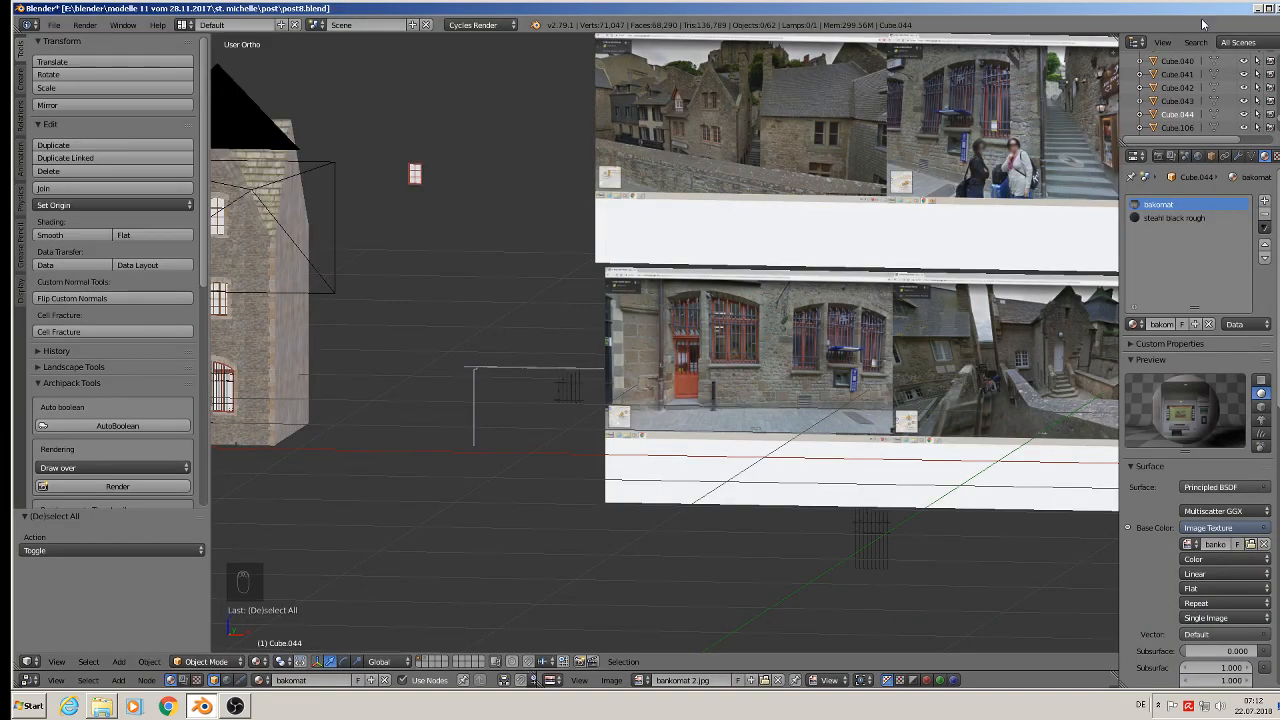
Start another Blender instance and open haus 3-2.blend from the house 3 folder inside st. michelle.
{"action": "left_click", "coordinate": [1271, 8]}
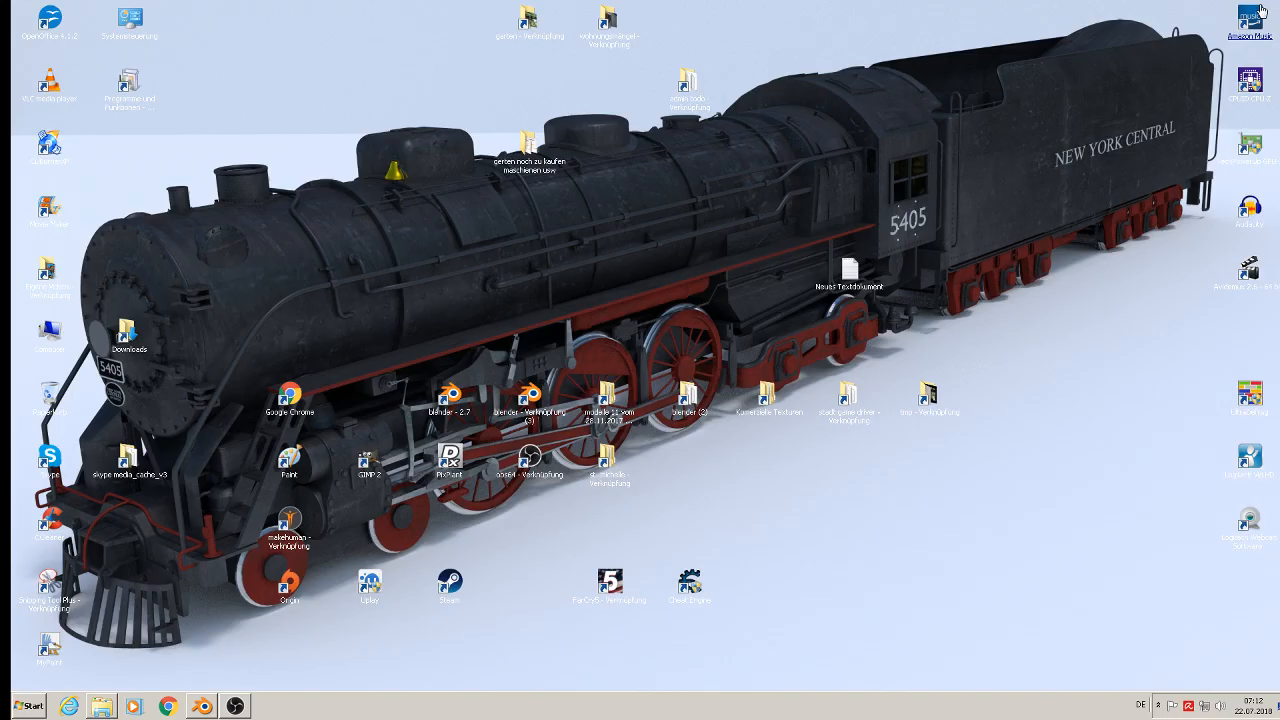
{"action": "double_click", "coordinate": [523, 413]}
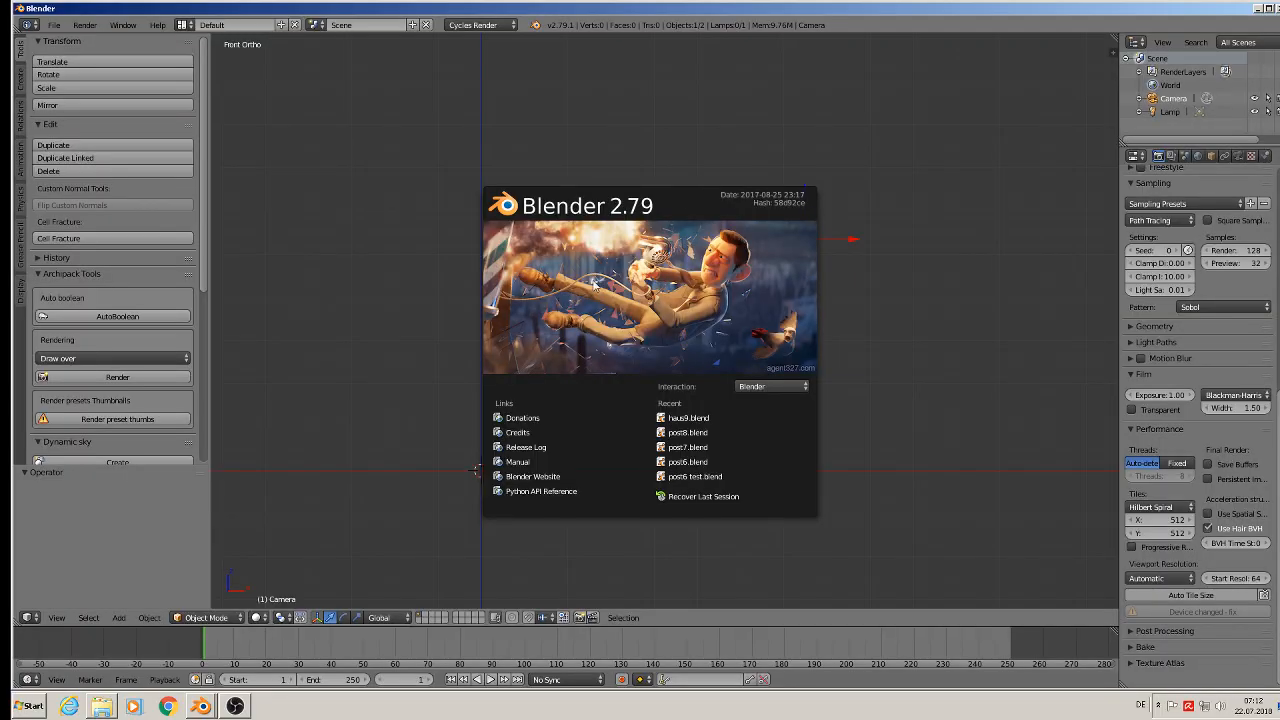
{"action": "left_click", "coordinate": [56, 25]}
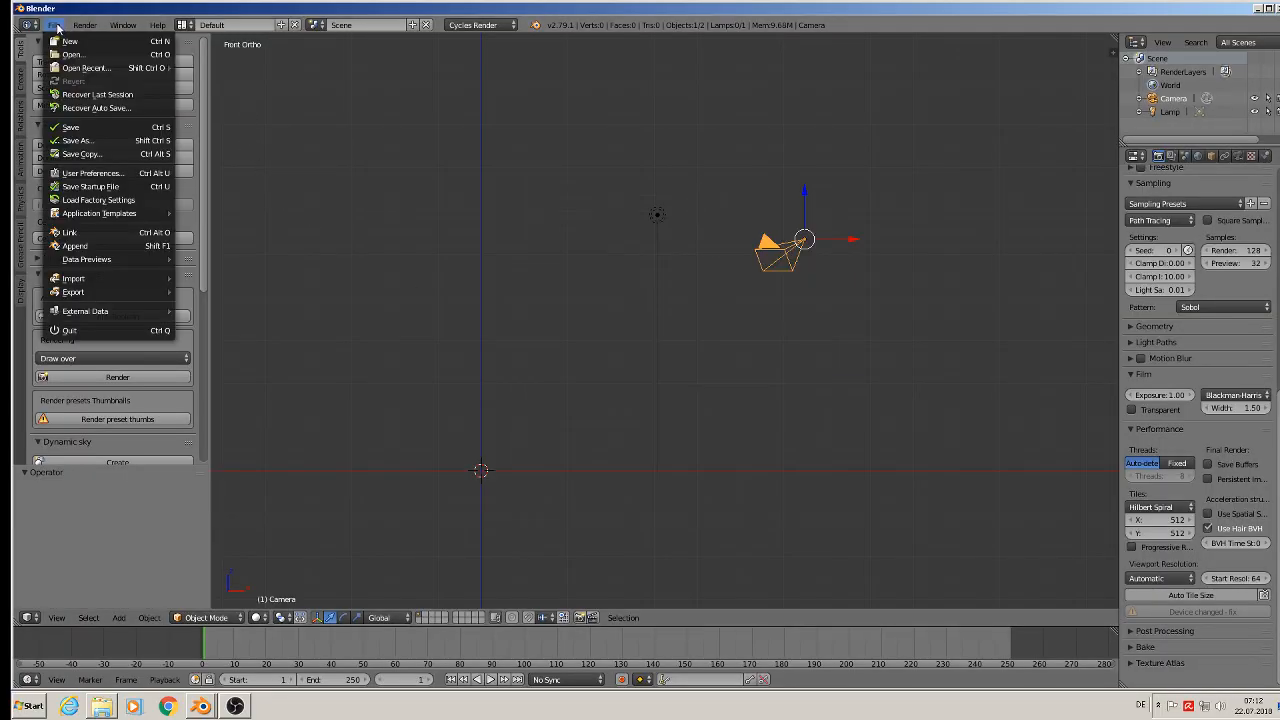
{"action": "left_click", "coordinate": [70, 52]}
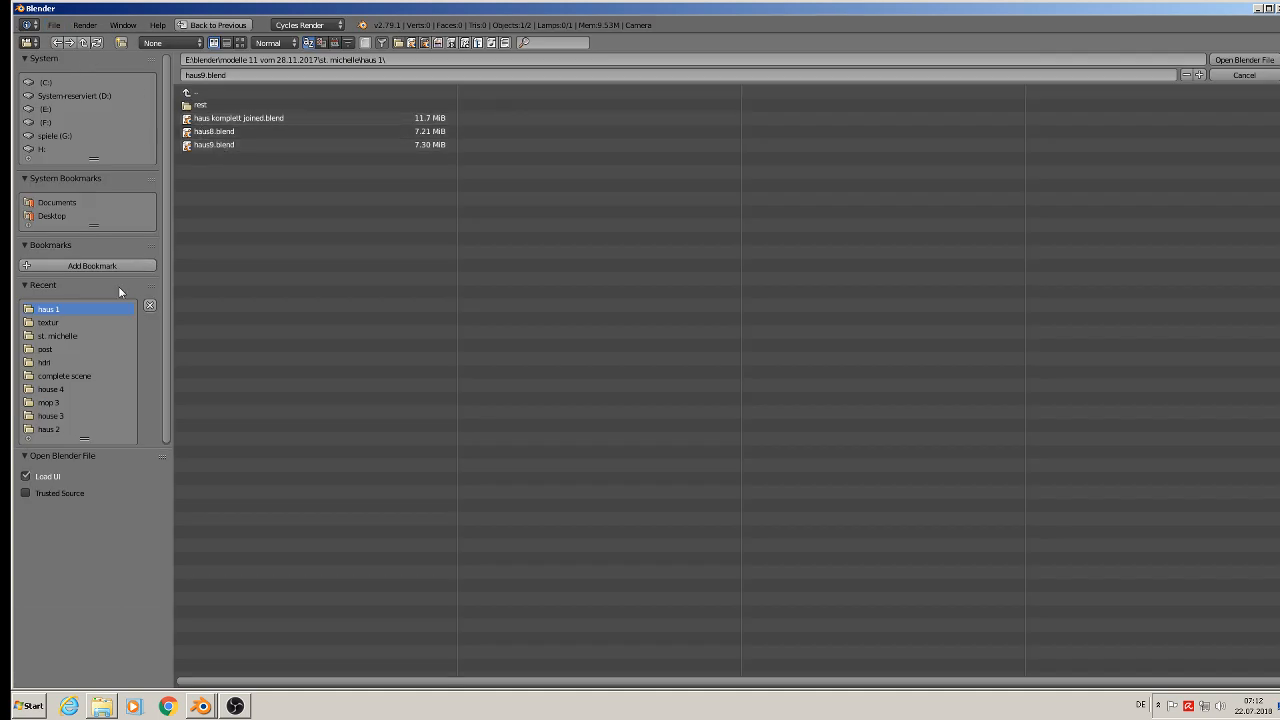
{"action": "left_click", "coordinate": [202, 90]}
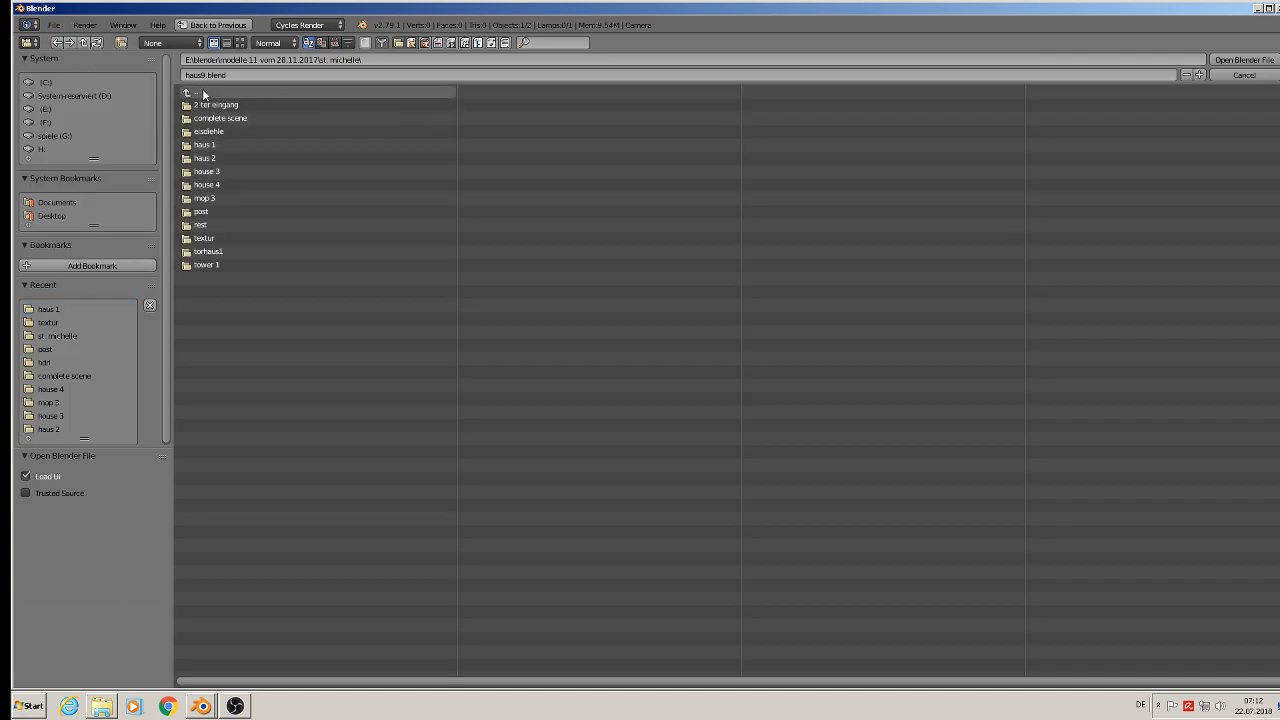
{"action": "left_click", "coordinate": [230, 172]}
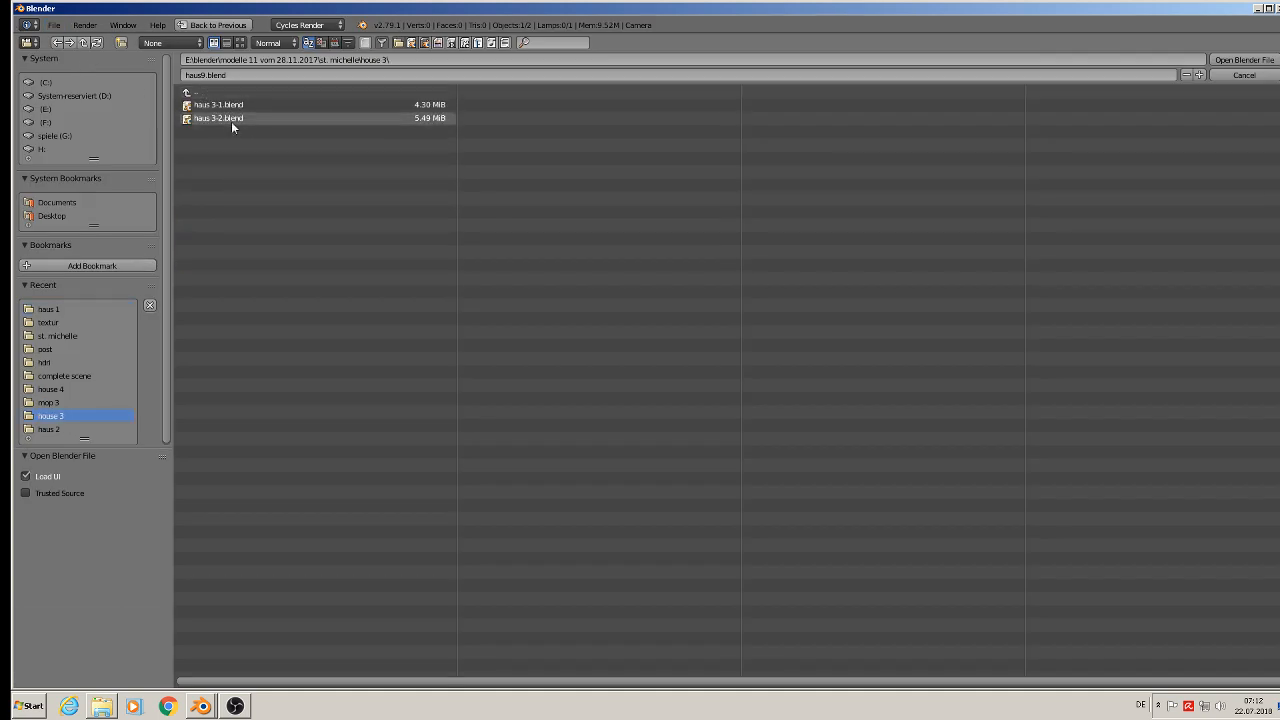
{"action": "double_click", "coordinate": [230, 119]}
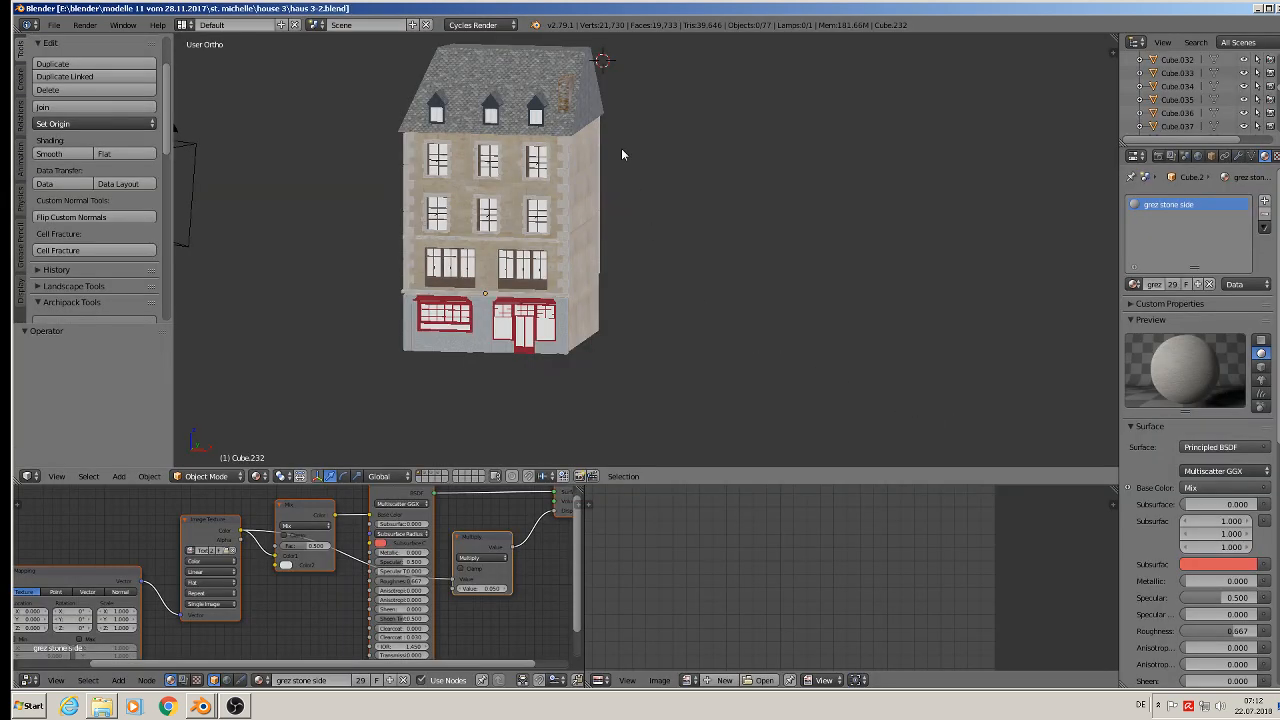
Move the stone chimney 0.712 along X off the roof of the house and copy it.
{"action": "right_click", "coordinate": [562, 100]}
{"action": "key", "text": "g"}
{"action": "key", "text": "x"}
{"action": "left_click", "coordinate": [700, 125]}
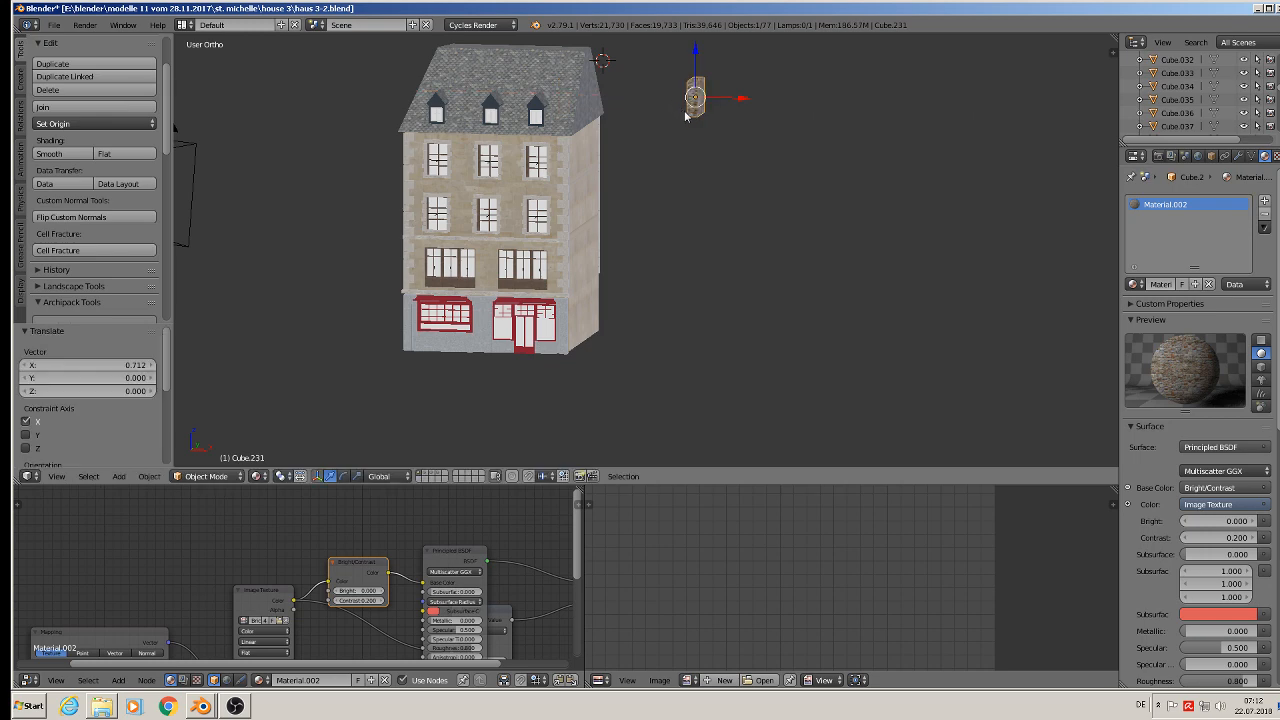
{"action": "middle_click_drag", "start_coordinate": [690, 118], "coordinate": [705, 158]}
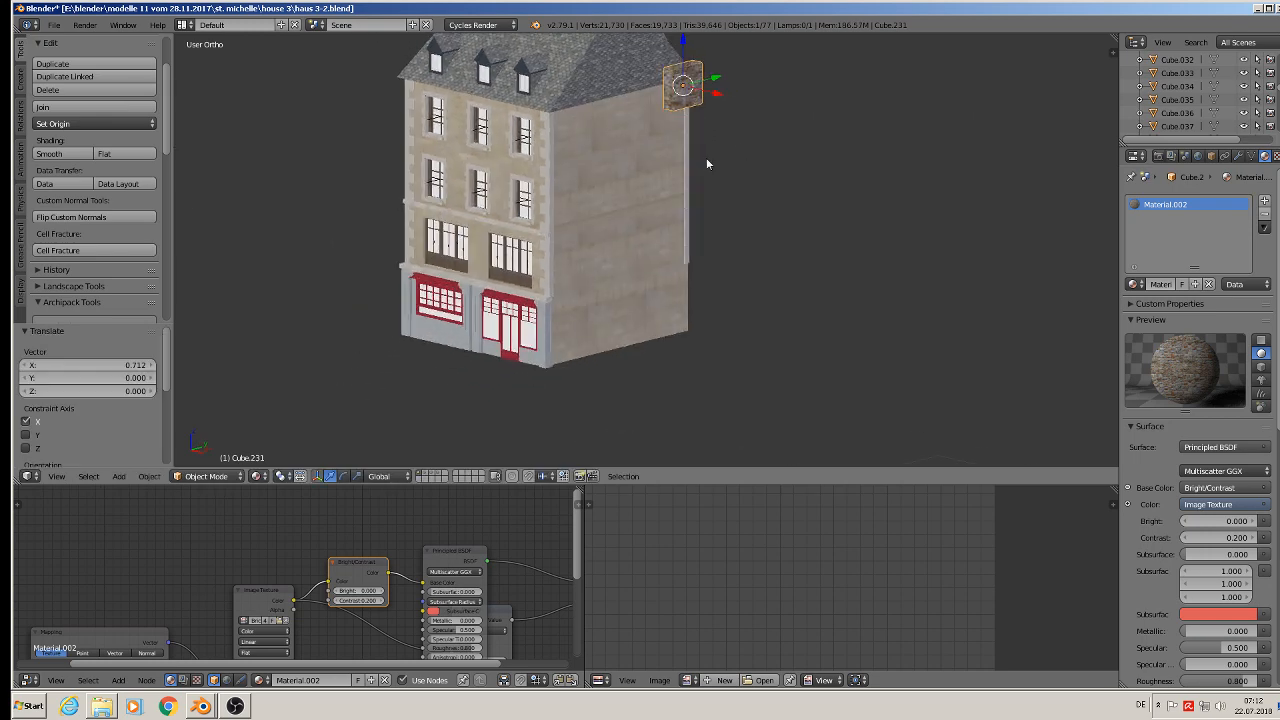
{"action": "key", "text": "ctrl+c"}
Switch to the post8.blend window, paste the copied chimney and move it close above the stone building's roof.
{"action": "left_click", "coordinate": [203, 706]}
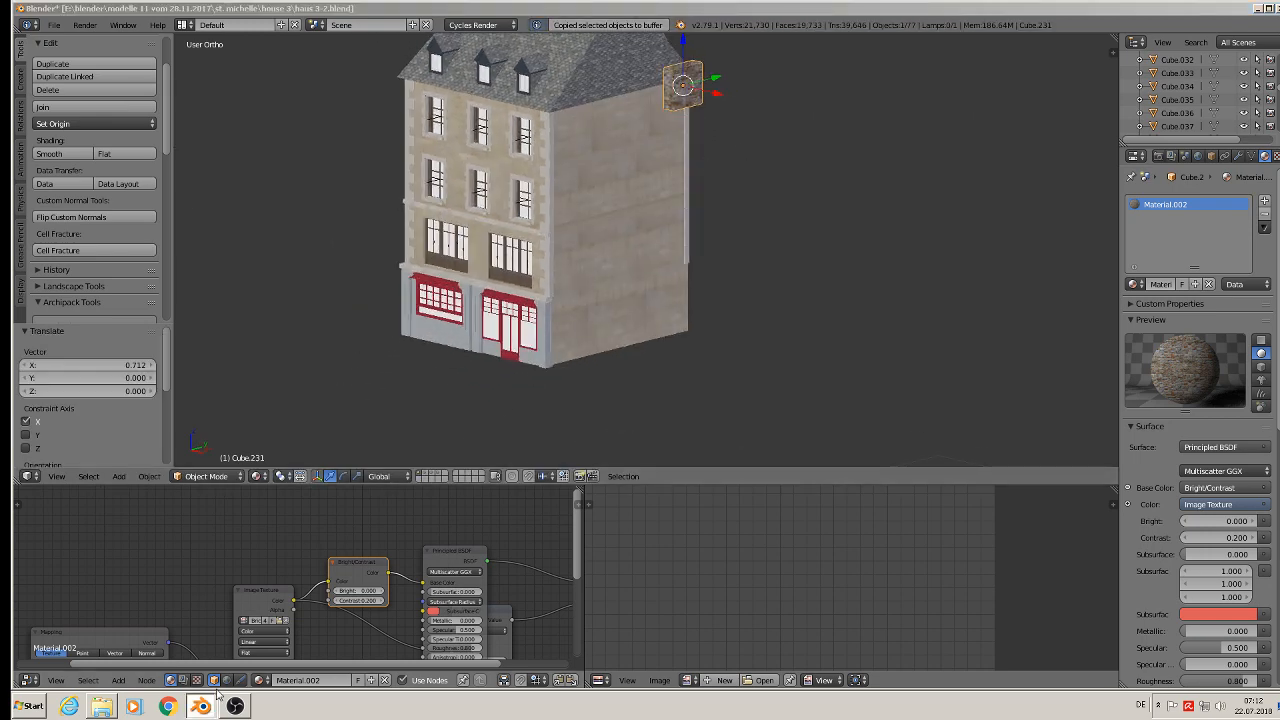
{"action": "left_click", "coordinate": [217, 679]}
{"action": "left_click", "coordinate": [204, 706]}
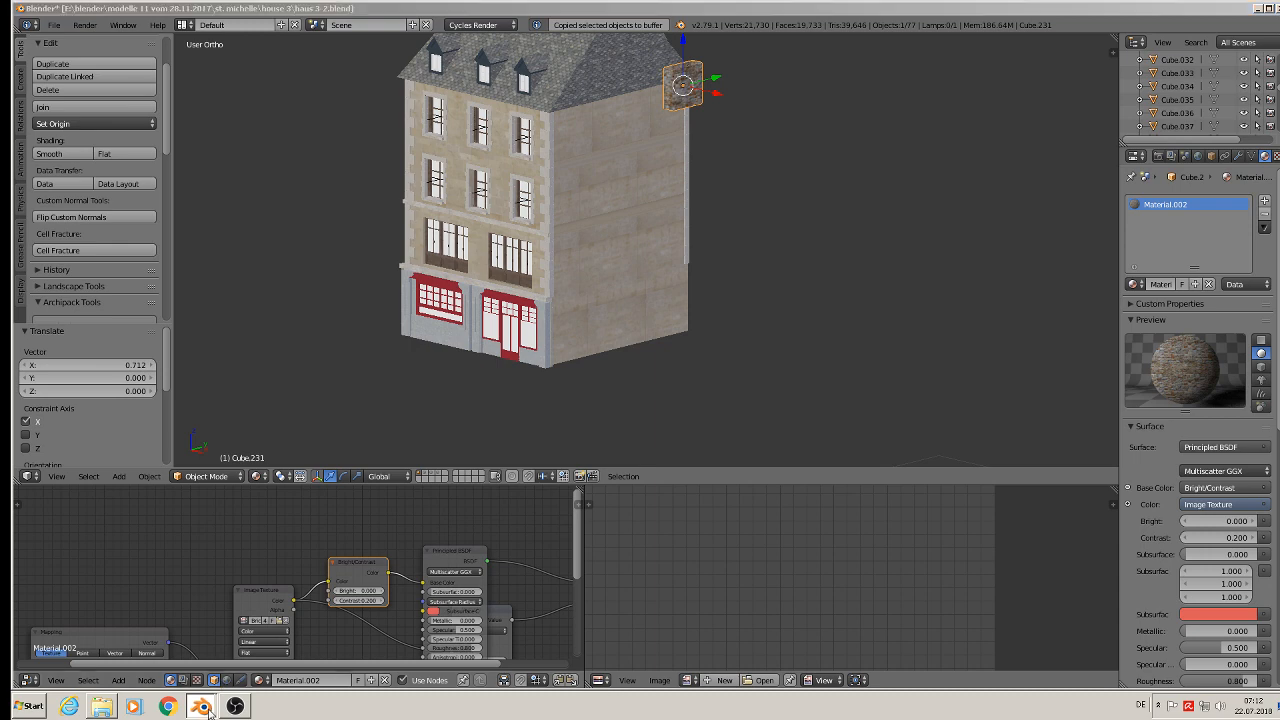
{"action": "left_click", "coordinate": [237, 664]}
{"action": "scroll", "coordinate": [560, 395], "scroll_direction": "down", "scroll_amount": 3}
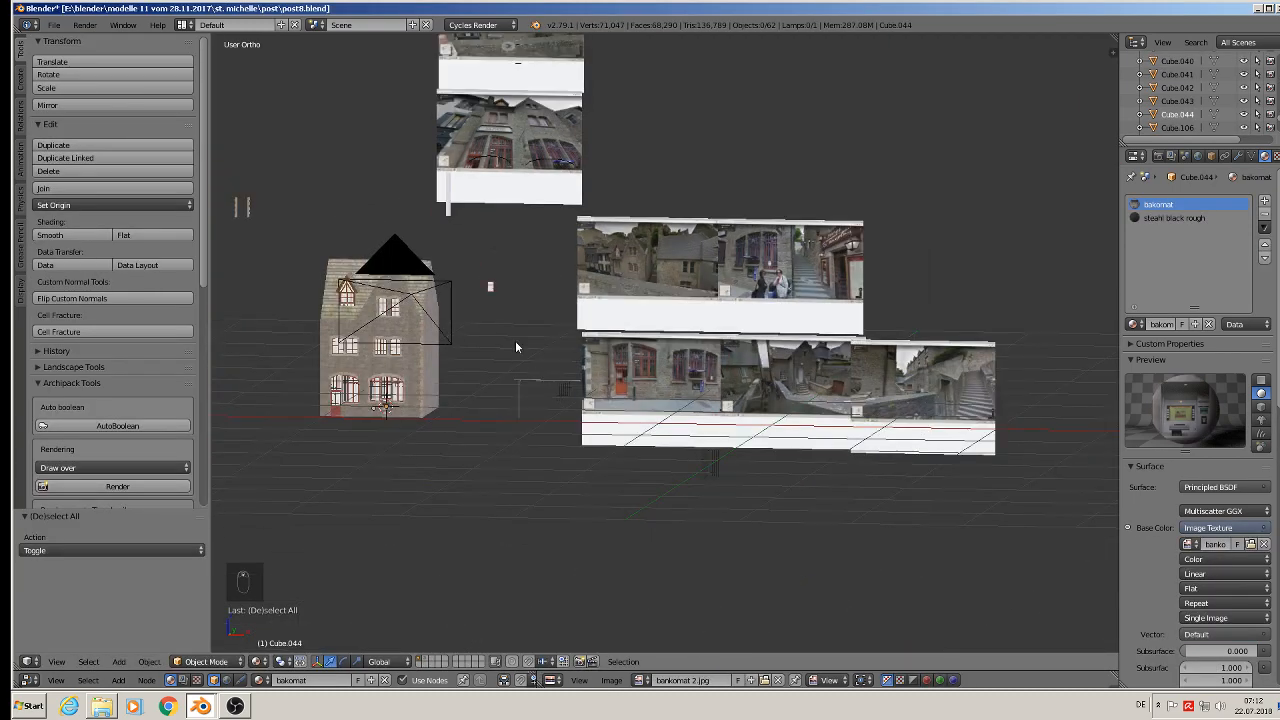
{"action": "key", "text": "ctrl+v"}
{"action": "scroll", "coordinate": [542, 341], "scroll_direction": "down", "scroll_amount": 3}
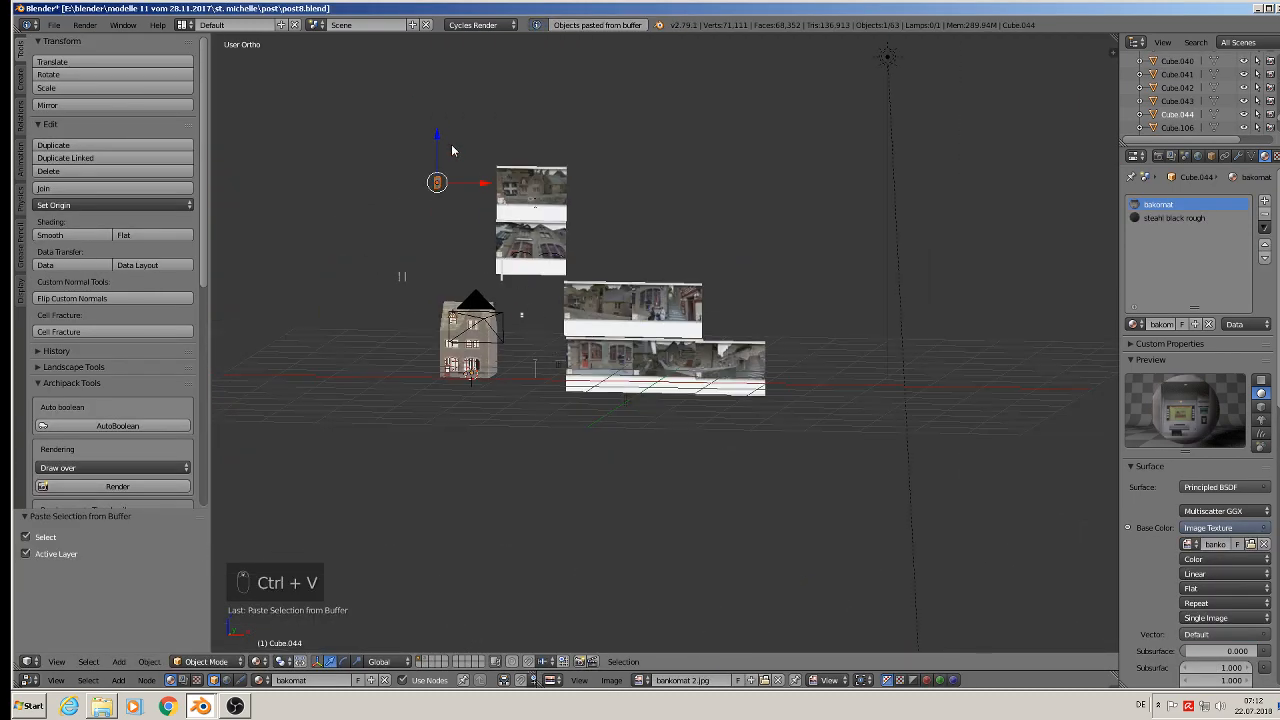
{"action": "left_click_drag", "start_coordinate": [451, 150], "coordinate": [597, 365]}
{"action": "scroll", "coordinate": [468, 294], "scroll_direction": "up", "scroll_amount": 5}
{"action": "scroll", "coordinate": [597, 365], "scroll_direction": "up", "scroll_amount": 2}
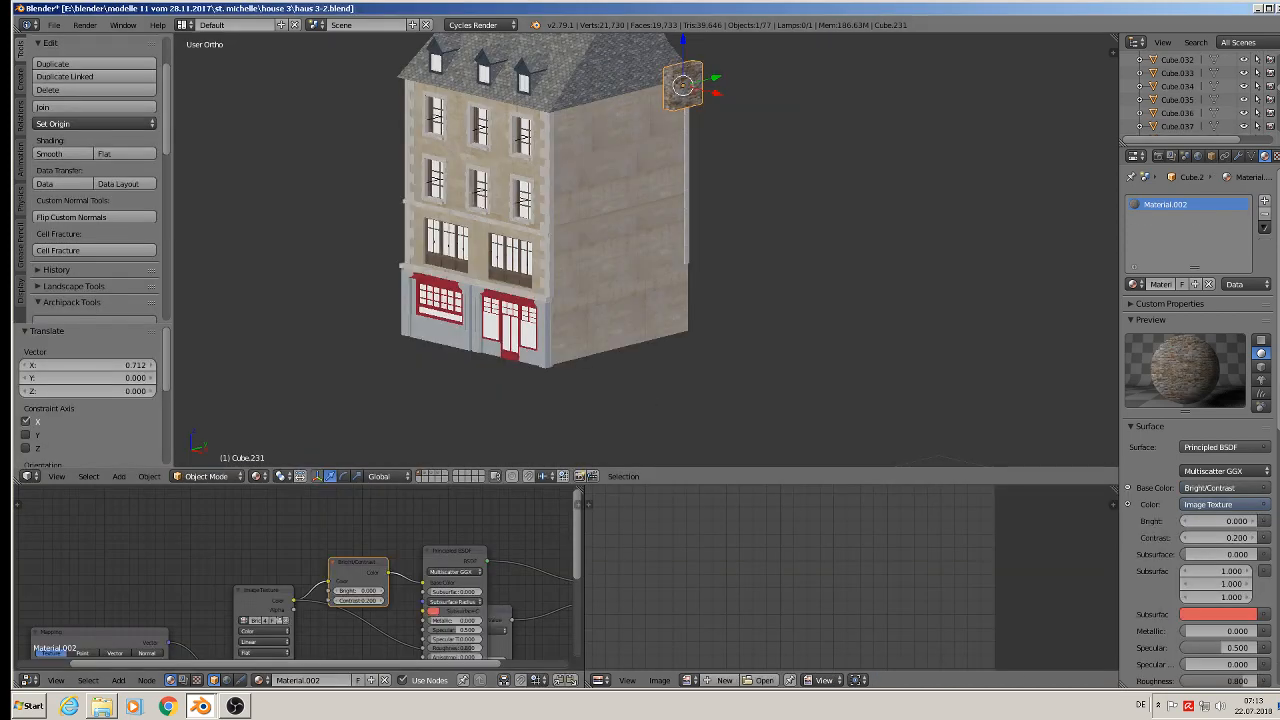
Close the haus 3-2.blend window without saving and examine the roofs and chimneys in the street-view reference photo.
{"action": "left_click", "coordinate": [1274, 8]}
{"action": "left_click", "coordinate": [656, 391]}
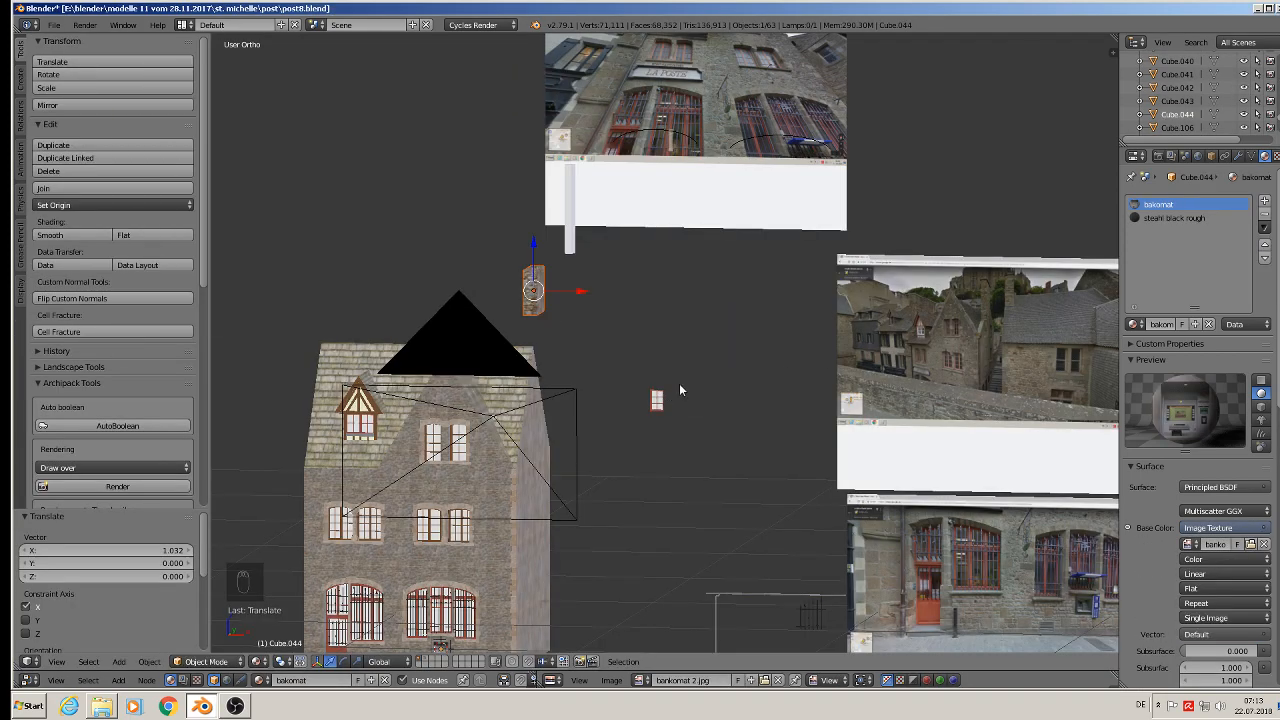
{"action": "scroll", "coordinate": [631, 333], "scroll_direction": "up", "scroll_amount": 2}
{"action": "middle_click_drag", "start_coordinate": [757, 316], "coordinate": [478, 407], "text": "shift"}
{"action": "scroll", "coordinate": [799, 438], "scroll_direction": "up", "scroll_amount": 3}
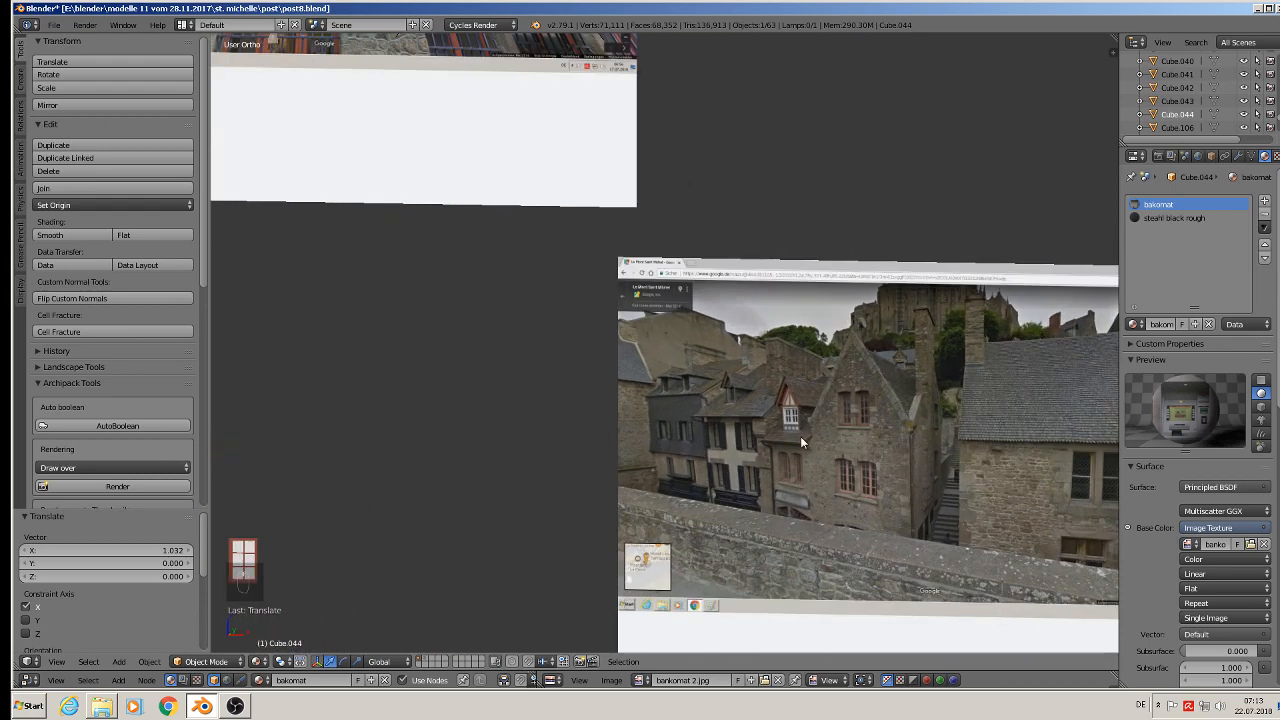
{"action": "scroll", "coordinate": [935, 420], "scroll_direction": "up", "scroll_amount": 2}
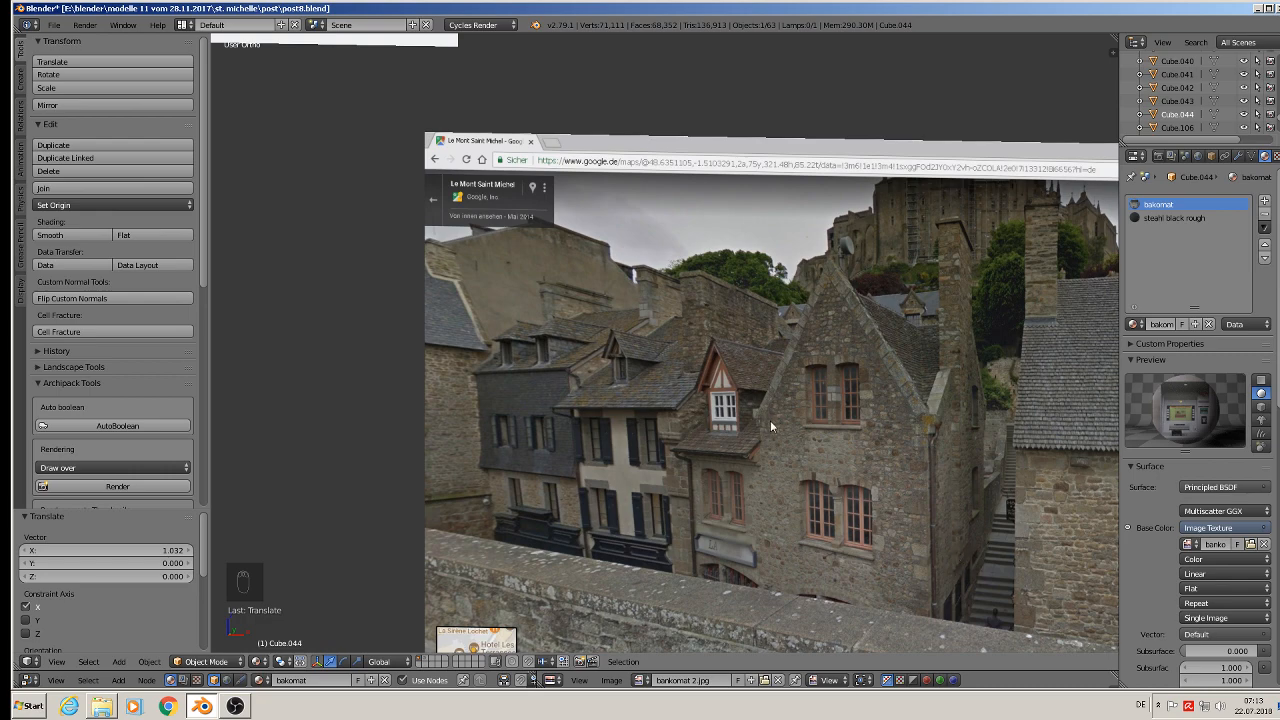
{"action": "scroll", "coordinate": [813, 470], "scroll_direction": "down", "scroll_amount": 3}
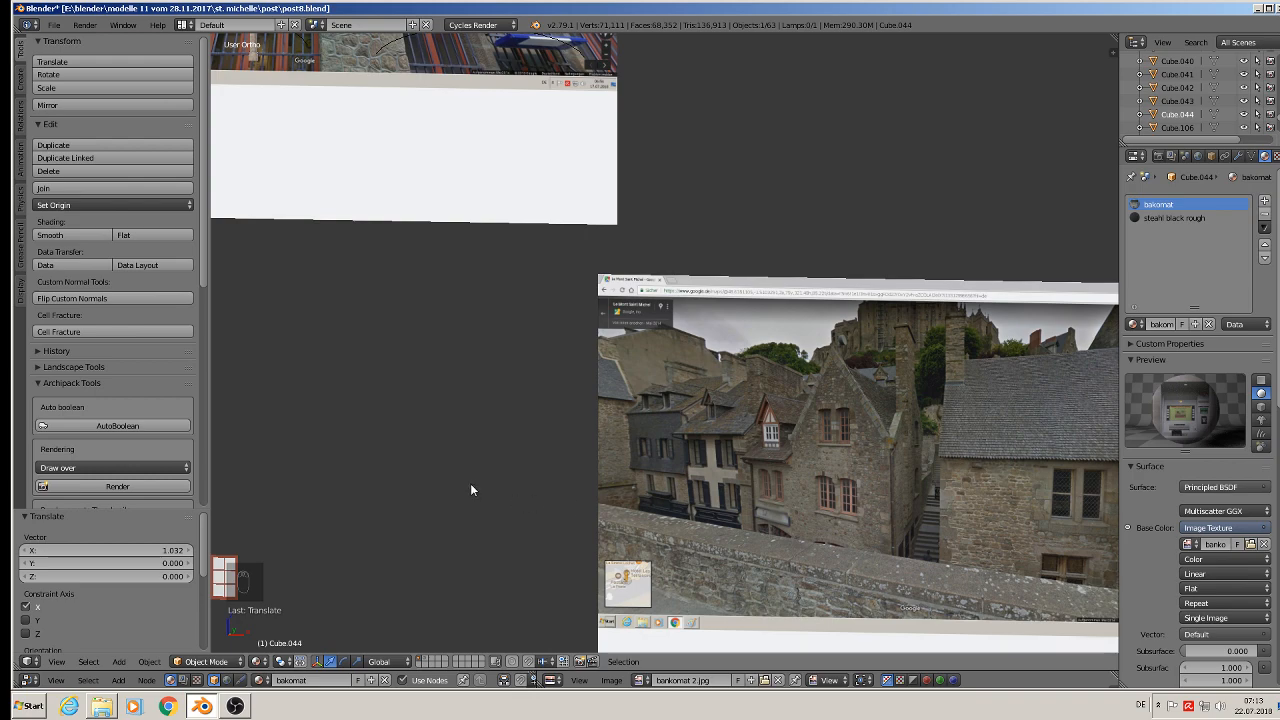
Place the stone chimney on the roof ridge at the plain gable end of the building.
{"action": "middle_click_drag", "start_coordinate": [472, 489], "coordinate": [211, 301], "text": "shift"}
{"action": "middle_click_drag", "start_coordinate": [507, 187], "coordinate": [437, 203]}
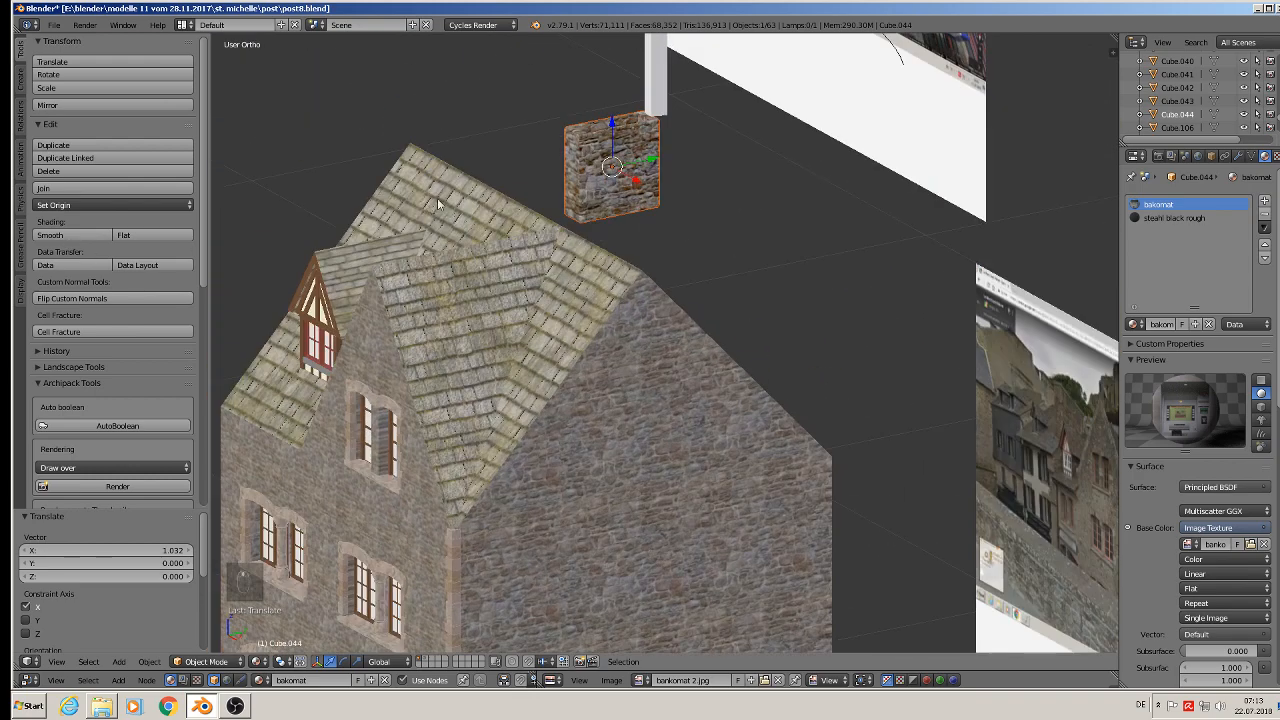
{"action": "left_click_drag", "start_coordinate": [601, 117], "coordinate": [601, 252]}
{"action": "middle_click_drag", "start_coordinate": [601, 252], "coordinate": [650, 318]}
{"action": "left_click_drag", "start_coordinate": [650, 318], "coordinate": [633, 312]}
{"action": "middle_click_drag", "start_coordinate": [633, 312], "coordinate": [613, 288]}
{"action": "left_click_drag", "start_coordinate": [600, 272], "coordinate": [600, 205]}
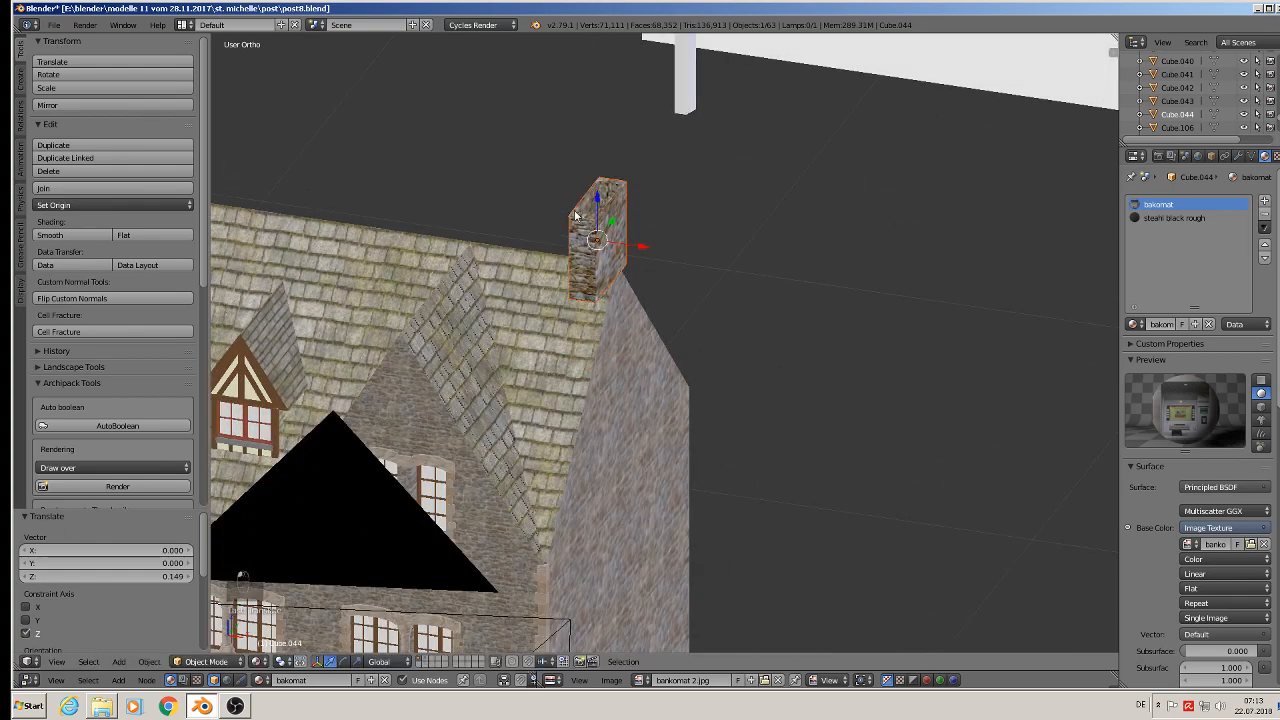
Scale the chimney uniformly by 1.158 and view it from below the gable.
{"action": "middle_click_drag", "start_coordinate": [600, 205], "coordinate": [457, 273]}
{"action": "key", "text": "s"}
{"action": "left_click", "coordinate": [654, 330]}
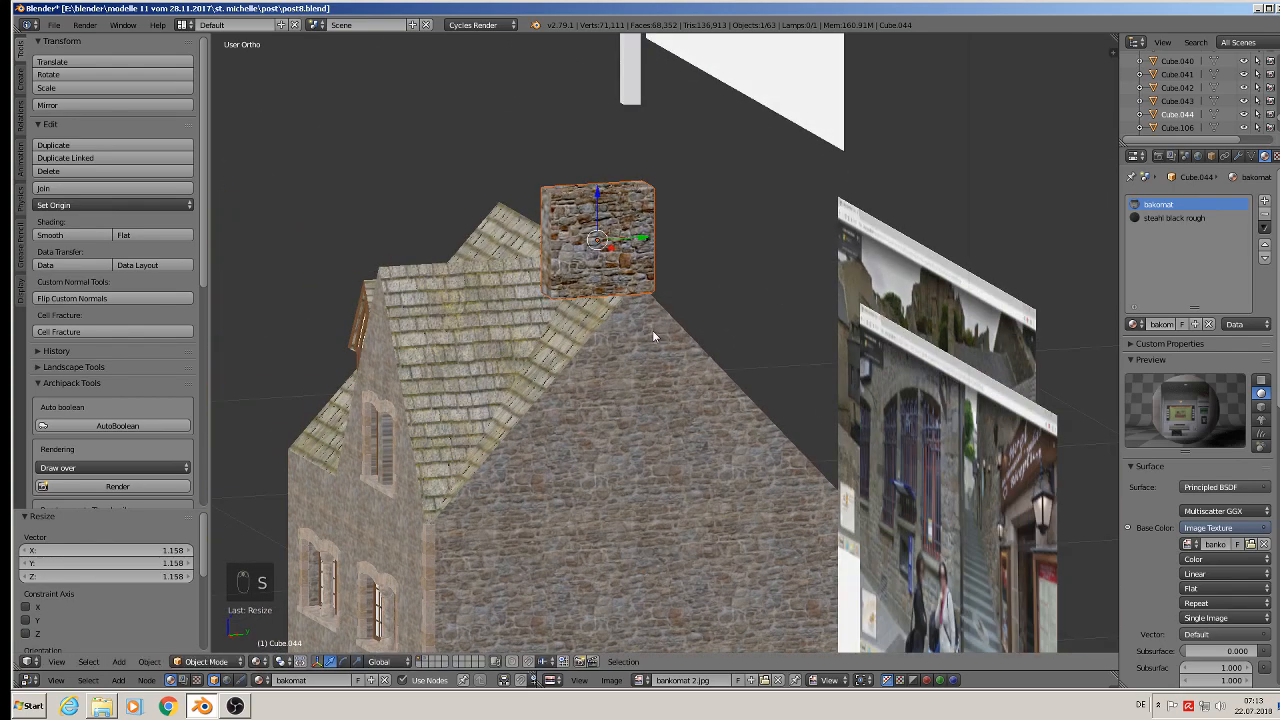
{"action": "middle_click_drag", "start_coordinate": [565, 310], "coordinate": [605, 284]}
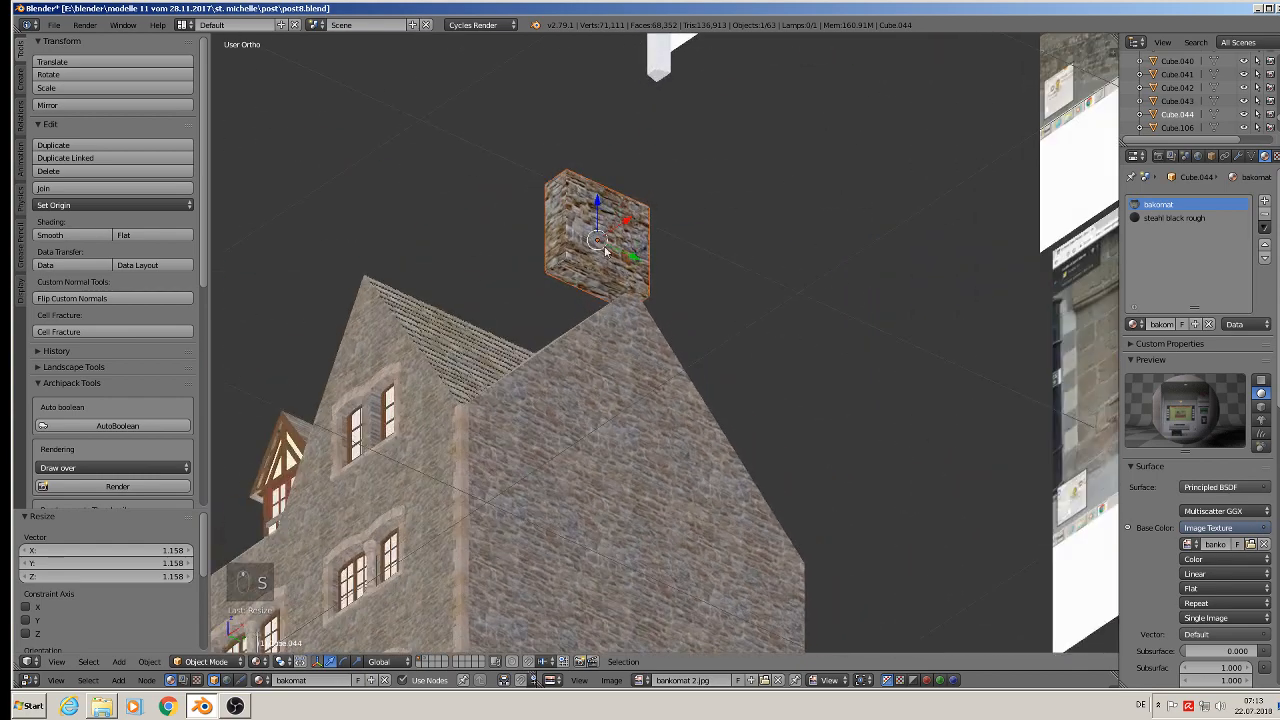
Examine the chimney's mesh and stone texture from several sides in Edit Mode.
{"action": "key", "text": "Tab"}
{"action": "key", "text": "Tab"}
{"action": "key", "text": "Tab"}
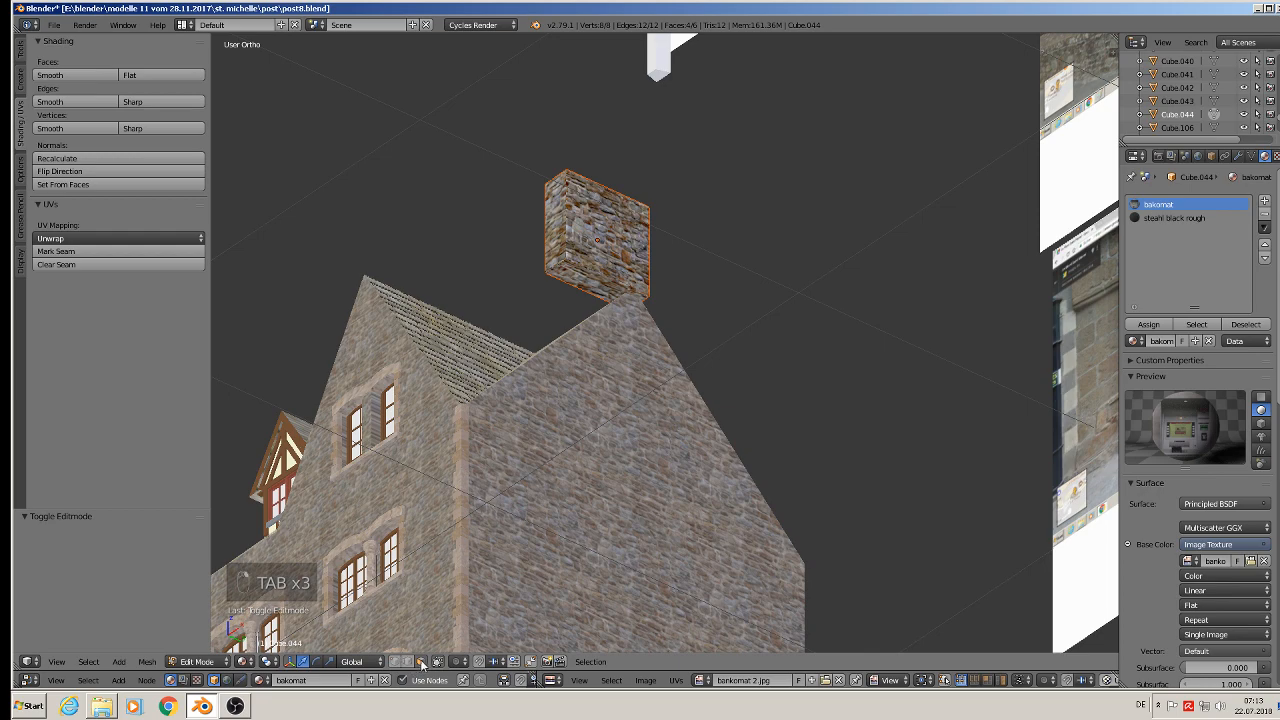
{"action": "key", "text": "Tab"}
{"action": "mouse_move", "coordinate": [589, 255]}
{"action": "middle_mouse_down"}
{"action": "mouse_move", "coordinate": [643, 253]}
{"action": "mouse_move", "coordinate": [609, 228]}
{"action": "mouse_move", "coordinate": [607, 250]}
{"action": "middle_mouse_up"}
{"action": "key", "text": "Tab"}
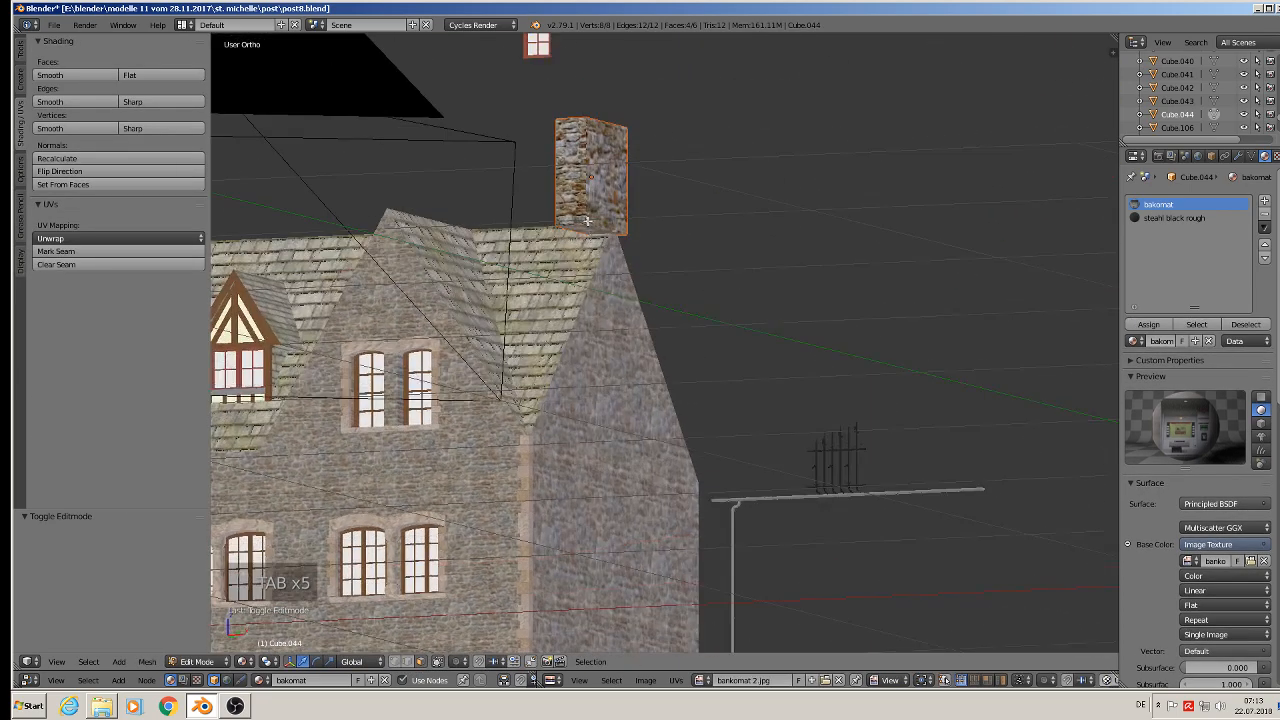
{"action": "scroll", "coordinate": [597, 184], "scroll_direction": "up", "scroll_amount": 2}
{"action": "scroll", "coordinate": [597, 184], "scroll_direction": "up", "scroll_amount": 1}
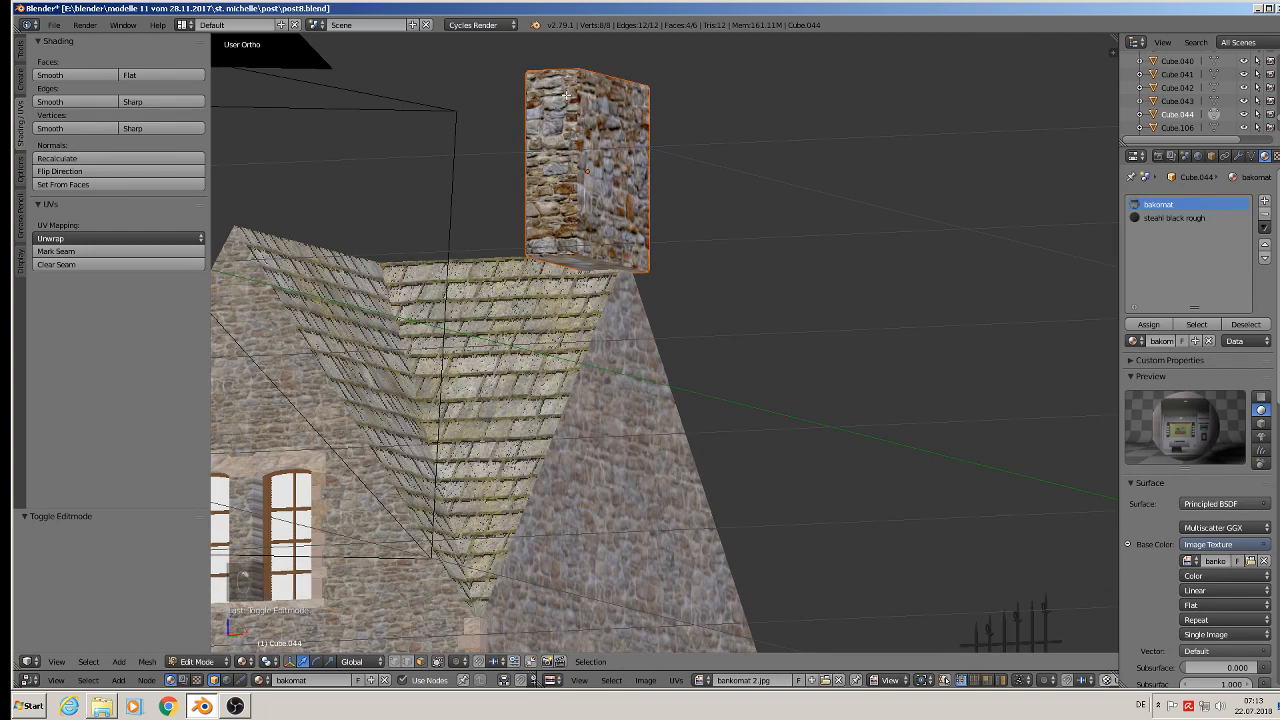
{"action": "middle_click_drag", "start_coordinate": [576, 148], "coordinate": [615, 162]}
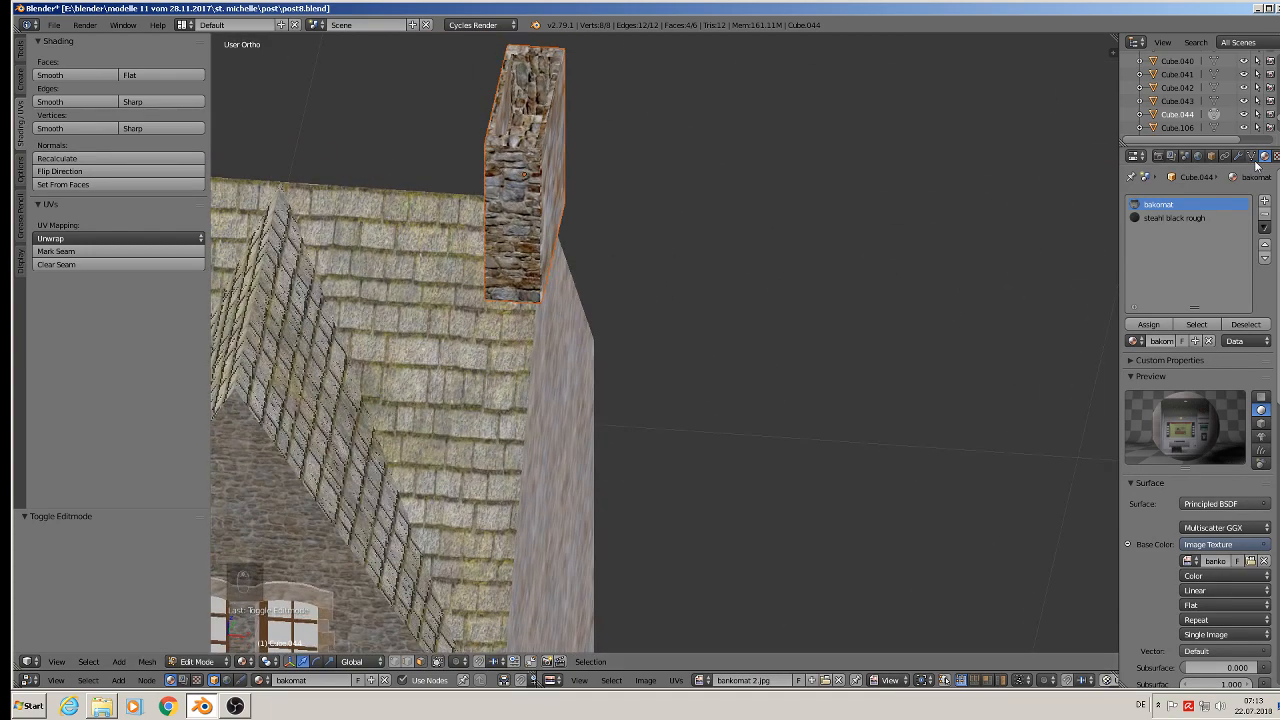
Check the active object's mesh data and object properties and view the chimney's broad side in Edit Mode.
{"action": "left_click", "coordinate": [1253, 157]}
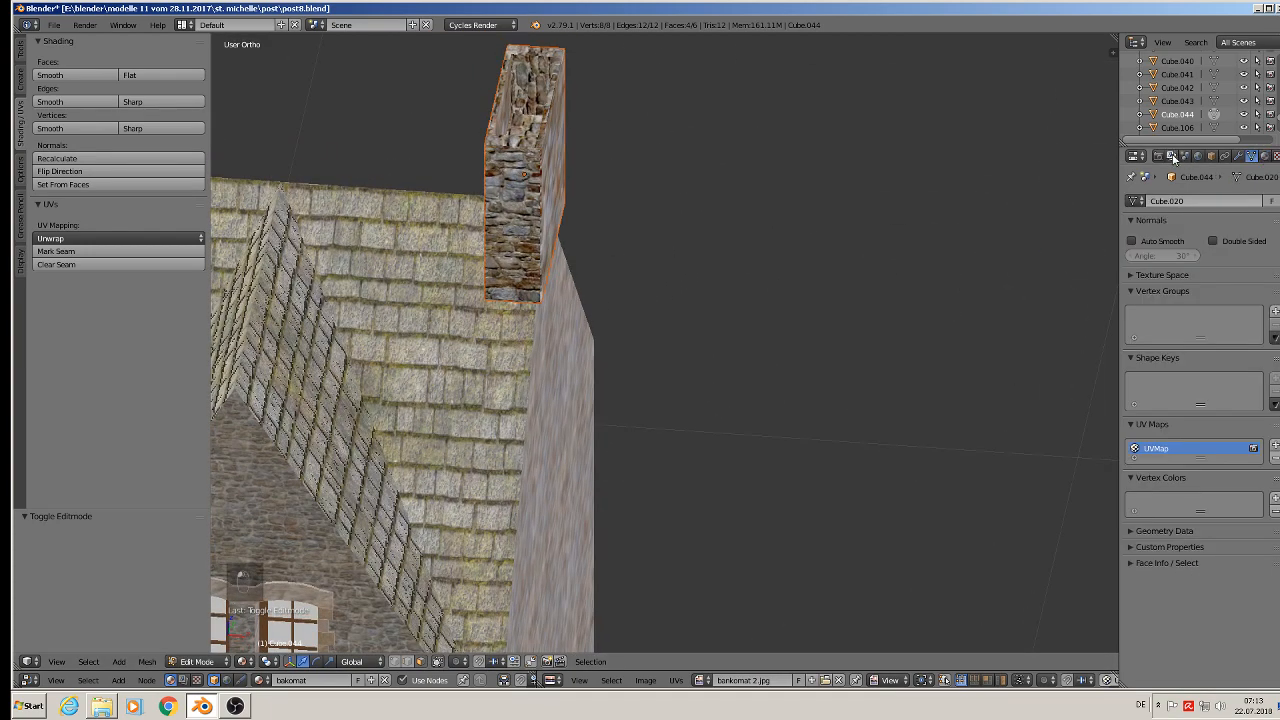
{"action": "left_click", "coordinate": [1210, 157]}
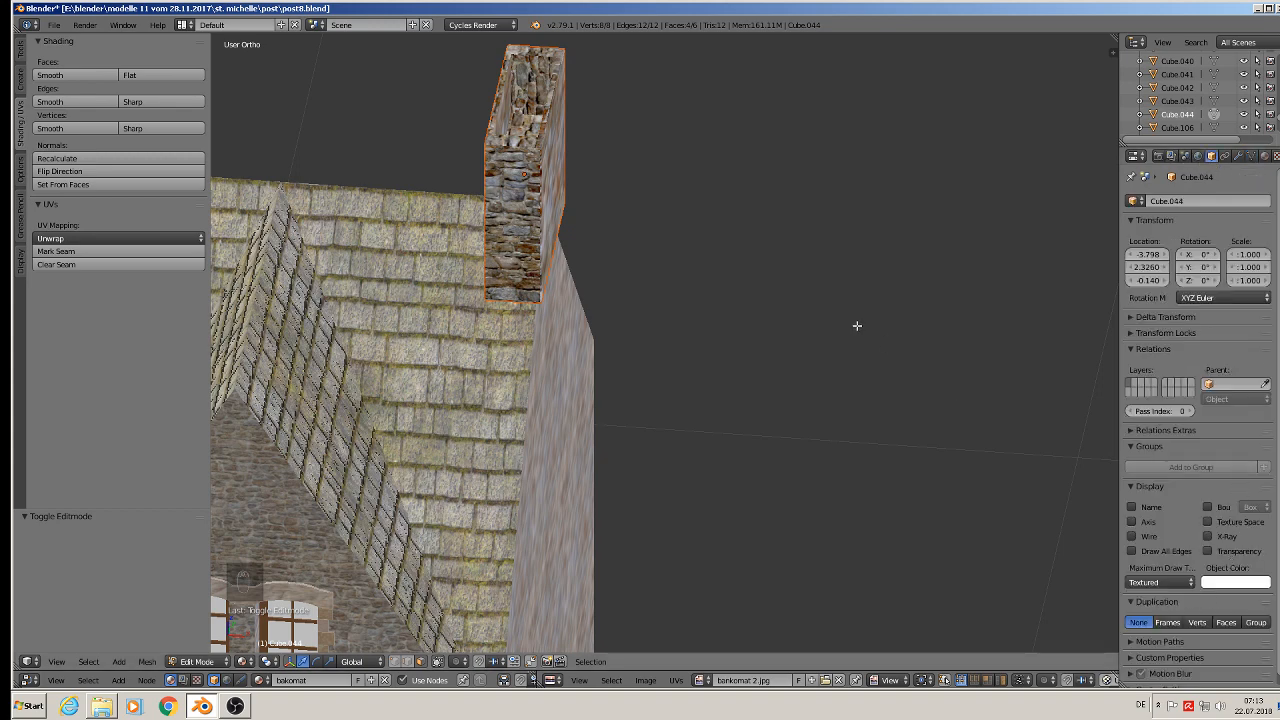
{"action": "key", "text": "Tab"}
{"action": "left_click_drag", "start_coordinate": [562, 178], "coordinate": [555, 183]}
{"action": "middle_click_drag", "start_coordinate": [553, 183], "coordinate": [514, 123]}
{"action": "key", "text": "Tab"}
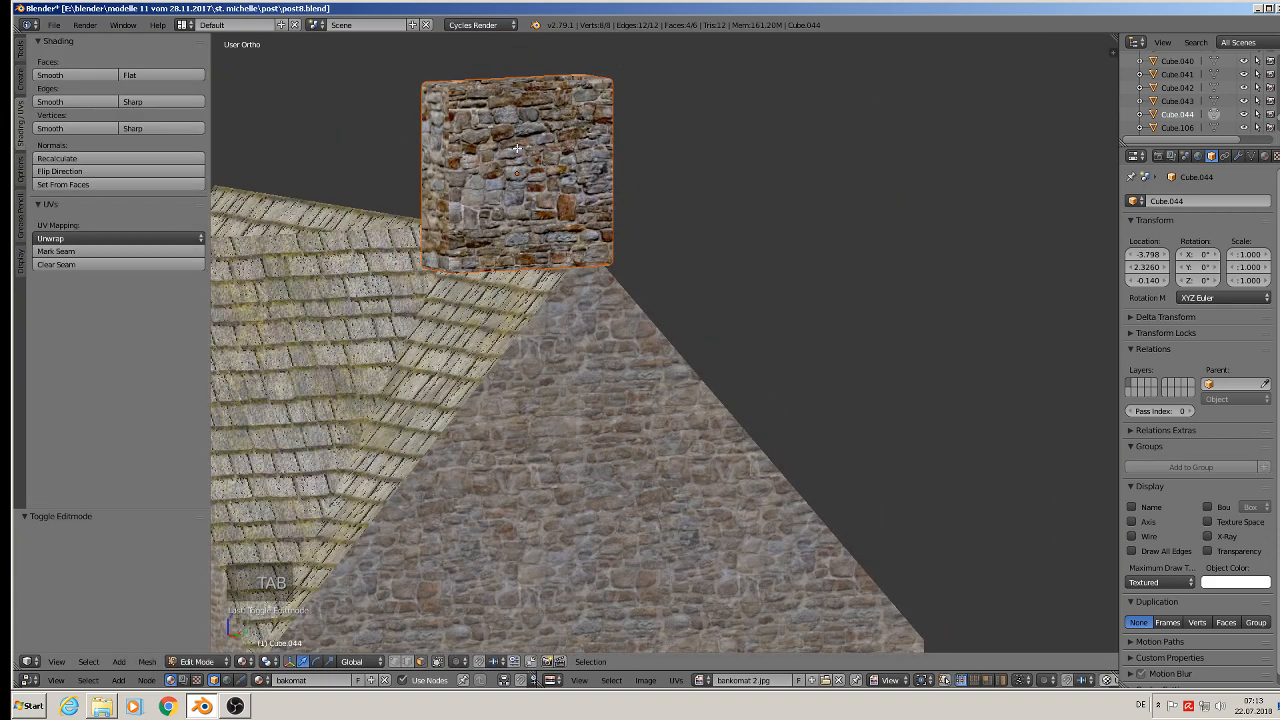
Return to Object Mode and delete the pasted chimney from the gable end.
{"action": "key", "text": "ctrl+f"}
{"action": "key", "text": "Tab"}
{"action": "key", "text": "y"}
{"action": "key", "text": "x"}
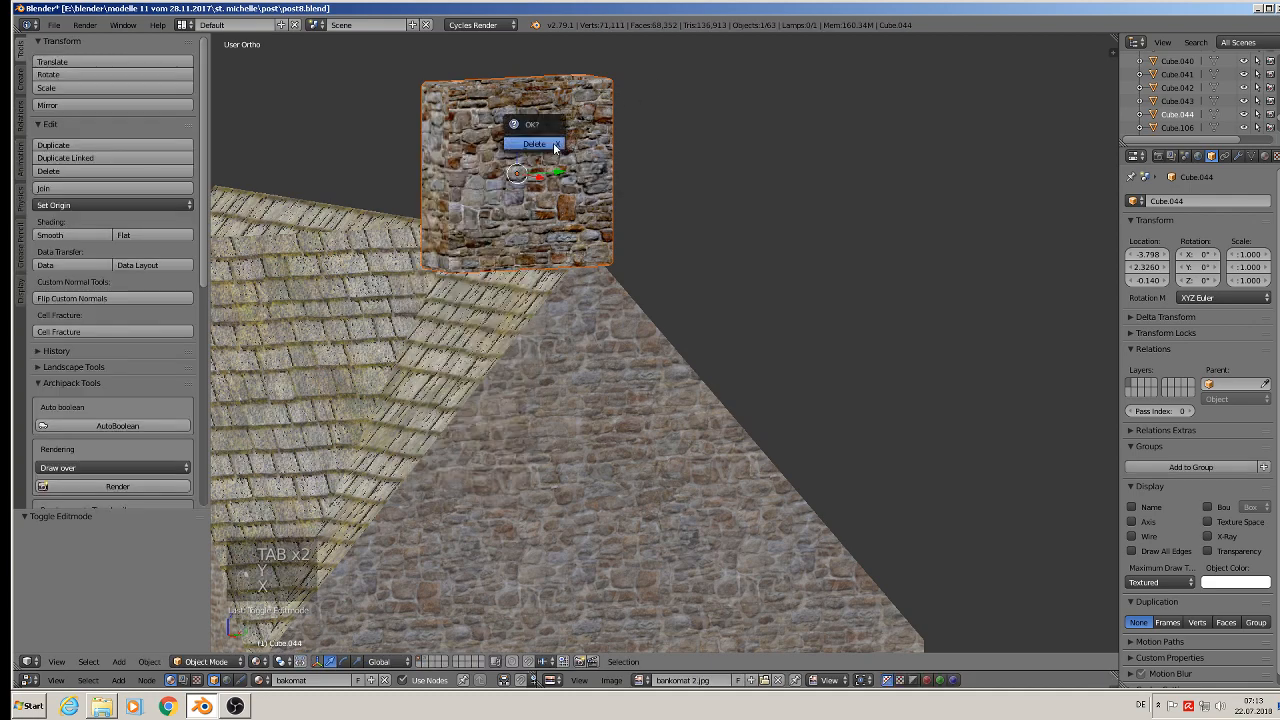
{"action": "left_click", "coordinate": [553, 142]}
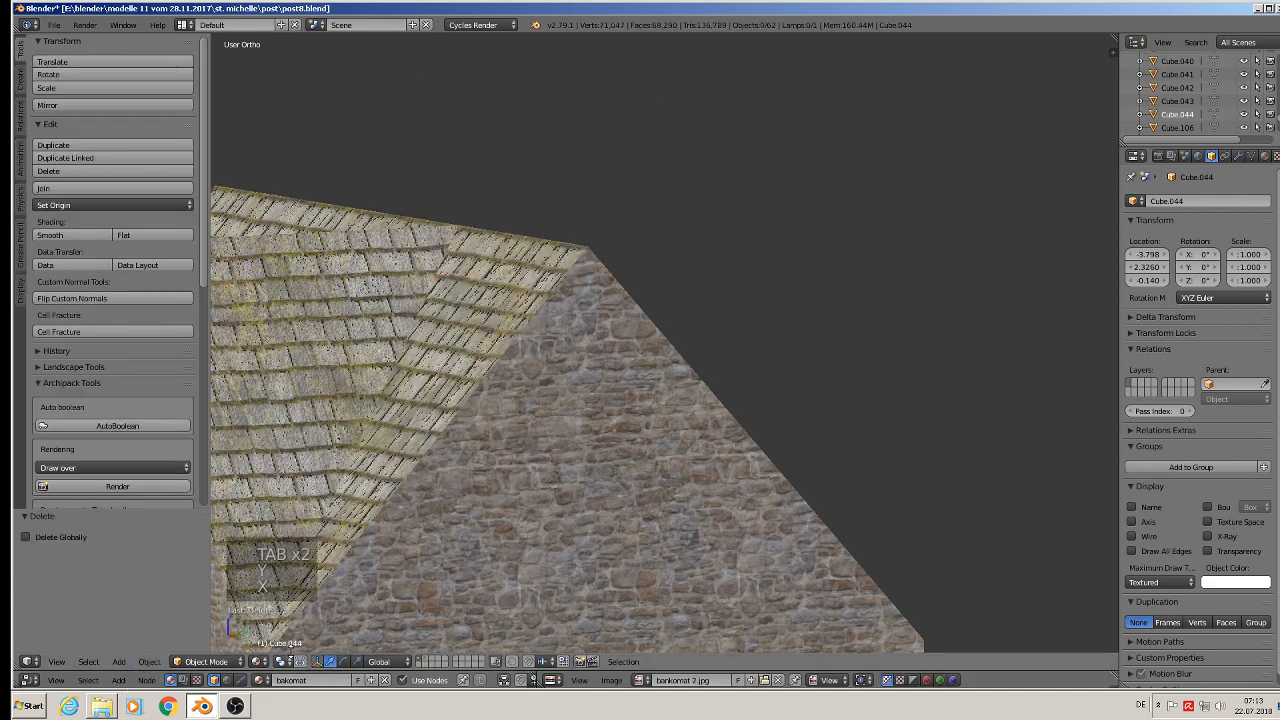
Select the loose gutter standing in front of the house and raise it 1.02 along Z.
{"action": "scroll", "coordinate": [415, 534], "scroll_direction": "down", "scroll_amount": 7}
{"action": "middle_click_drag", "start_coordinate": [428, 533], "coordinate": [711, 308], "text": "shift"}
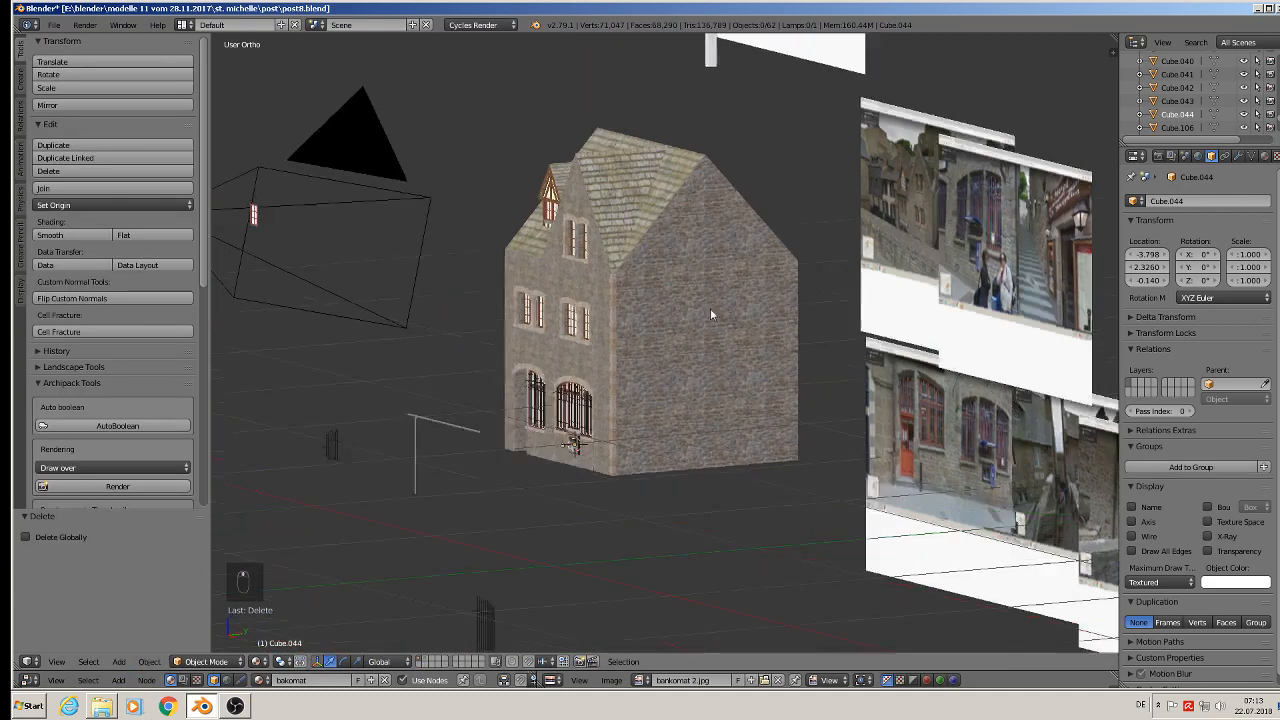
{"action": "scroll", "coordinate": [484, 500], "scroll_direction": "up", "scroll_amount": 4}
{"action": "right_click", "coordinate": [484, 500]}
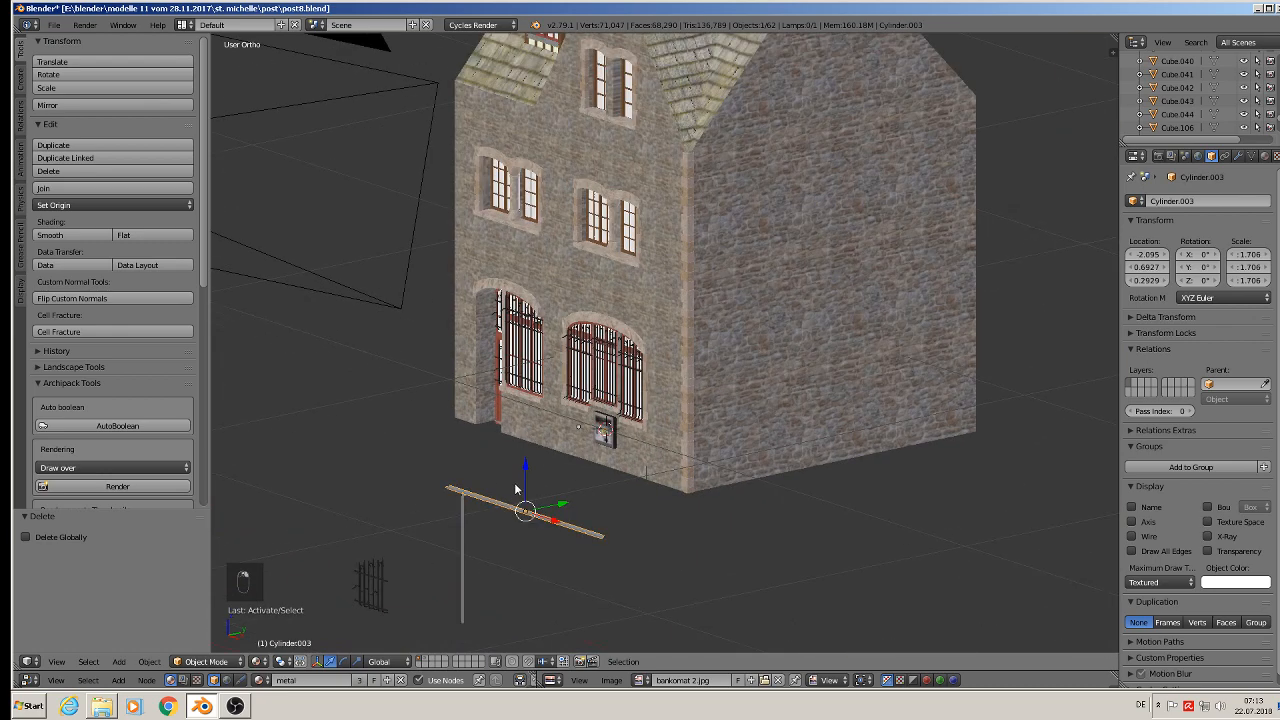
{"action": "left_click_drag", "start_coordinate": [527, 485], "coordinate": [643, 83]}
Duplicate the gutter and align the copy in front view with the eave below the dormer, at X -4.086 and Z 0.6183.
{"action": "key", "text": "KP_1"}
{"action": "key", "text": "KP_0"}
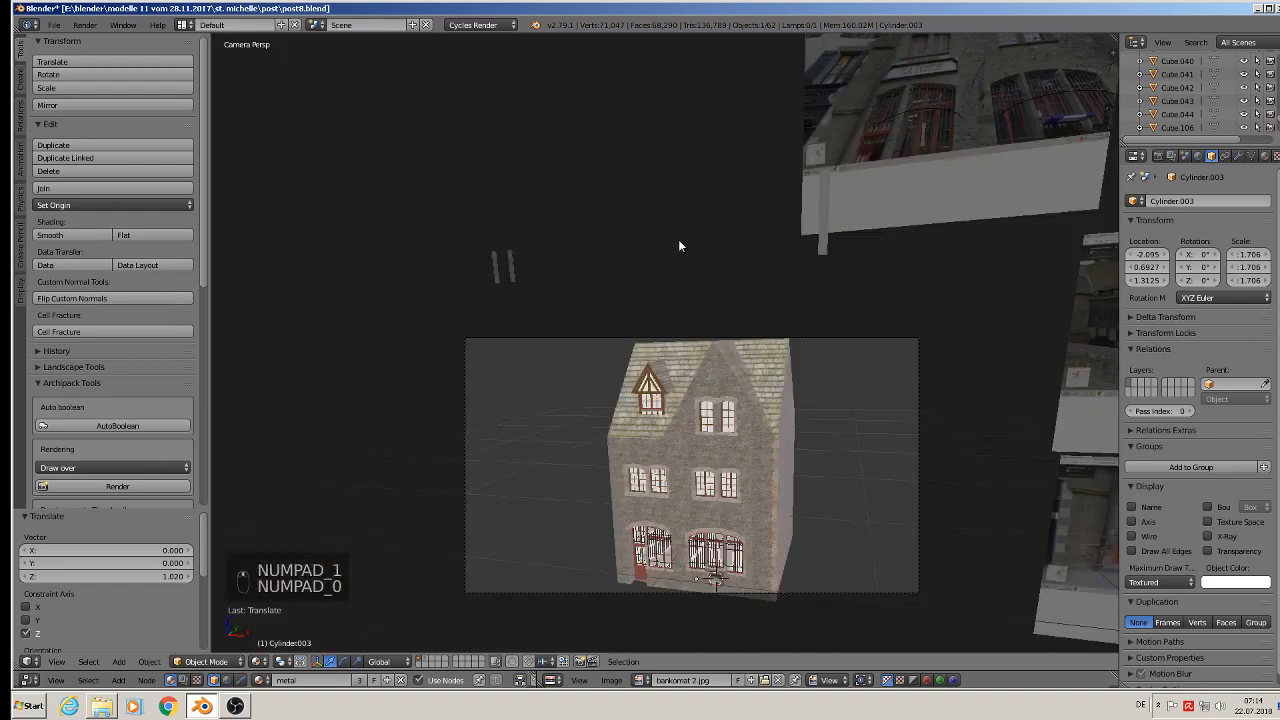
{"action": "key", "text": "KP_1"}
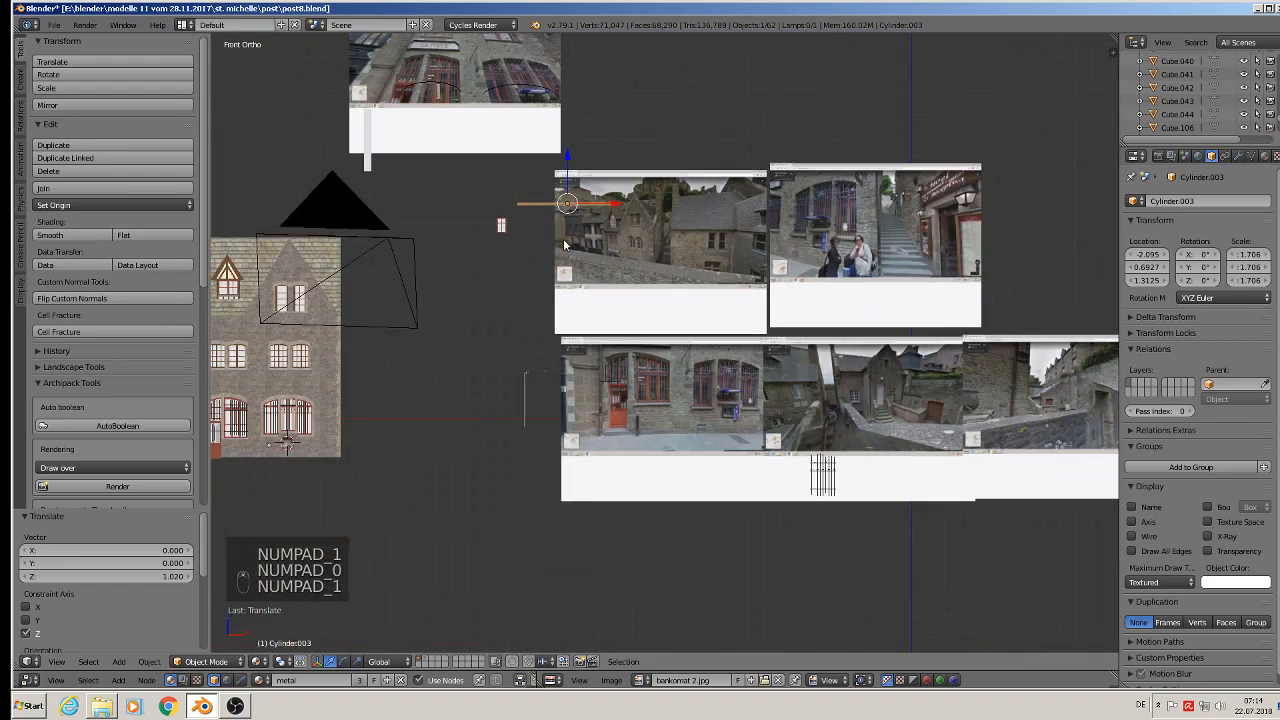
{"action": "middle_click_drag", "start_coordinate": [604, 227], "coordinate": [765, 215], "text": "shift"}
{"action": "left_click_drag", "start_coordinate": [784, 190], "coordinate": [441, 233]}
{"action": "key", "text": "shift+d"}
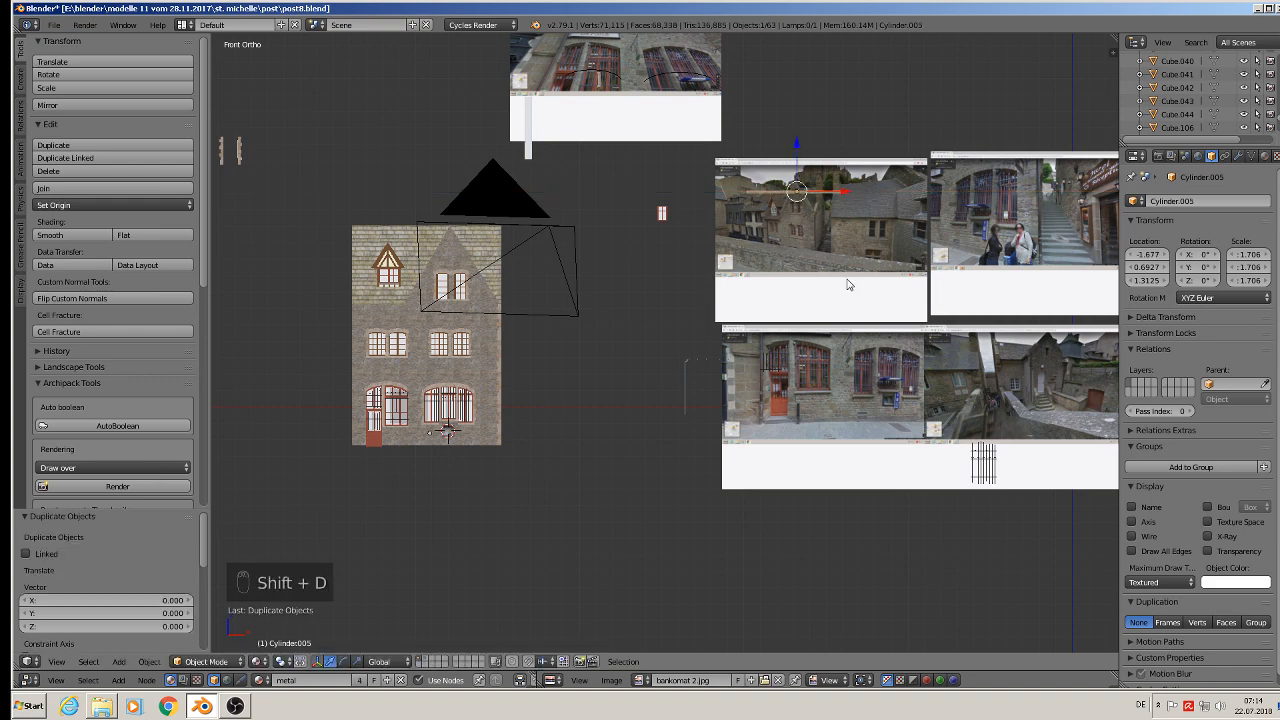
{"action": "left_click_drag", "start_coordinate": [850, 193], "coordinate": [822, 200]}
{"action": "mouse_move", "coordinate": [408, 198]}
{"action": "left_mouse_down"}
{"action": "mouse_move", "coordinate": [438, 197]}
{"action": "mouse_move", "coordinate": [406, 191]}
{"action": "left_mouse_up"}
{"action": "scroll", "coordinate": [403, 270], "scroll_direction": "up", "scroll_amount": 10}
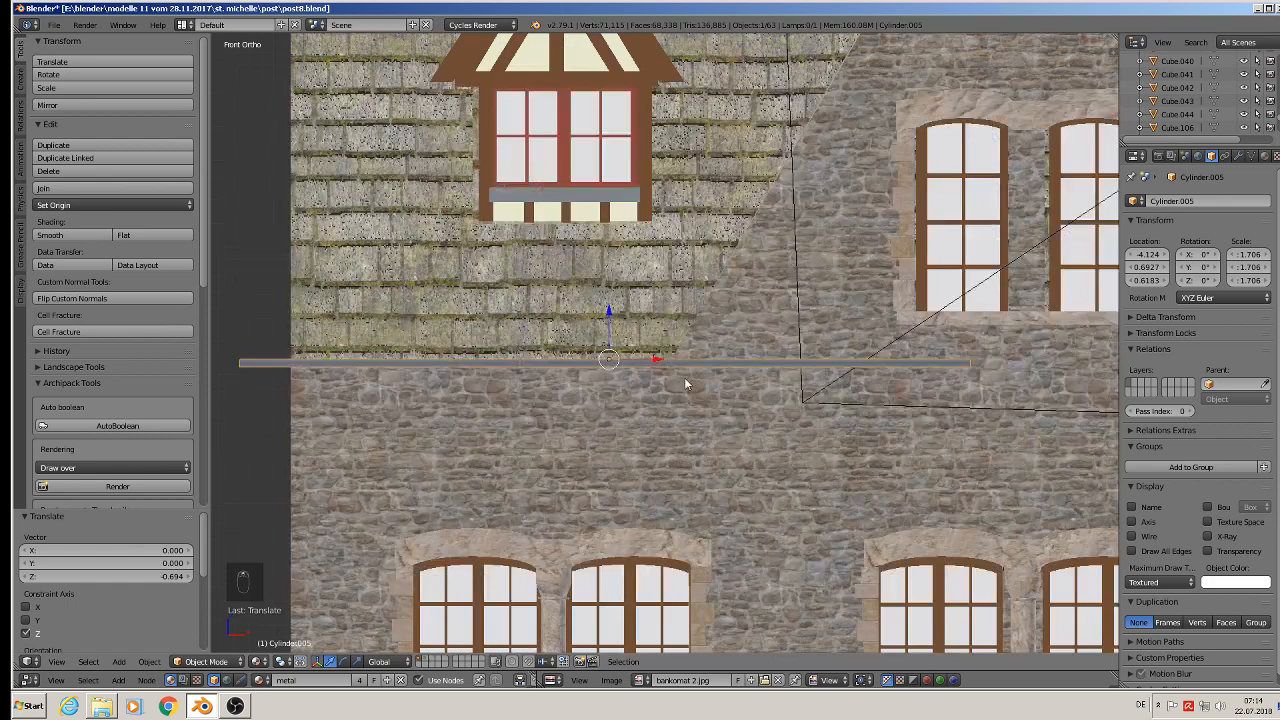
{"action": "left_click_drag", "start_coordinate": [657, 358], "coordinate": [679, 366]}
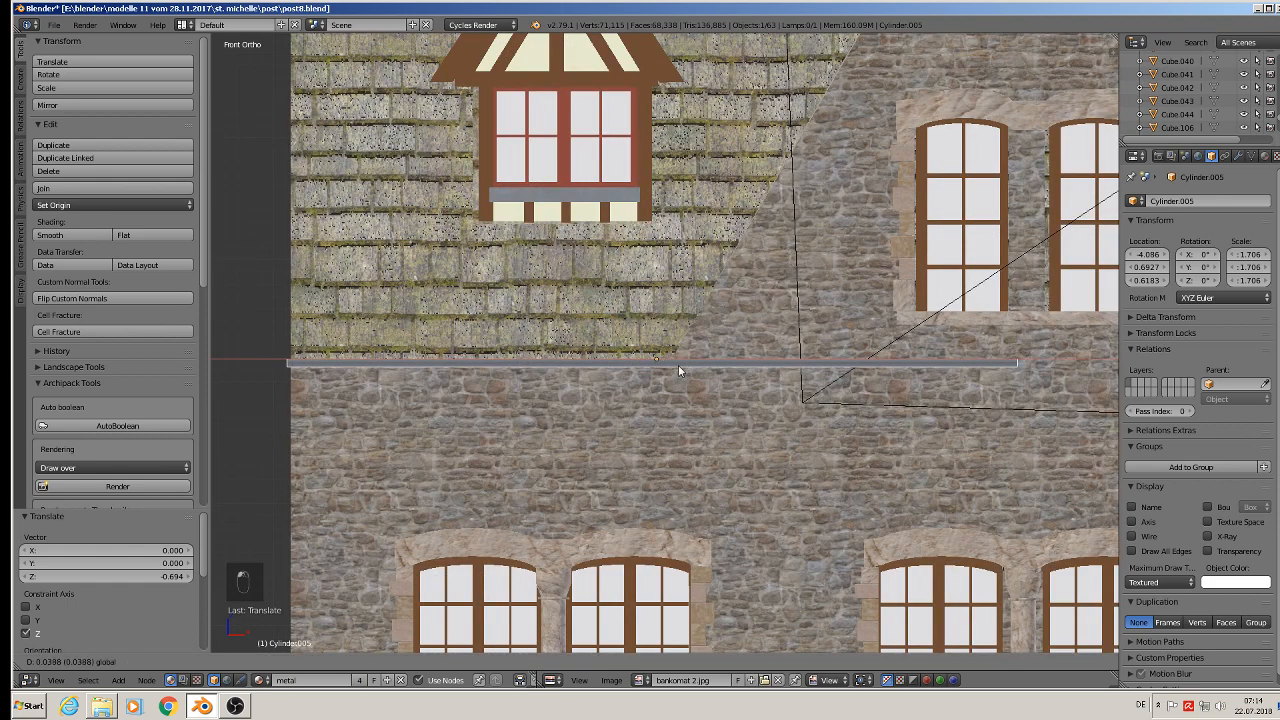
Move the gutter copy 1.629 along Y to the front wall under the eave.
{"action": "middle_click_drag", "start_coordinate": [679, 366], "coordinate": [624, 456]}
{"action": "scroll", "coordinate": [646, 407], "scroll_direction": "down", "scroll_amount": 7}
{"action": "middle_click_drag", "start_coordinate": [635, 408], "coordinate": [528, 480], "text": "shift"}
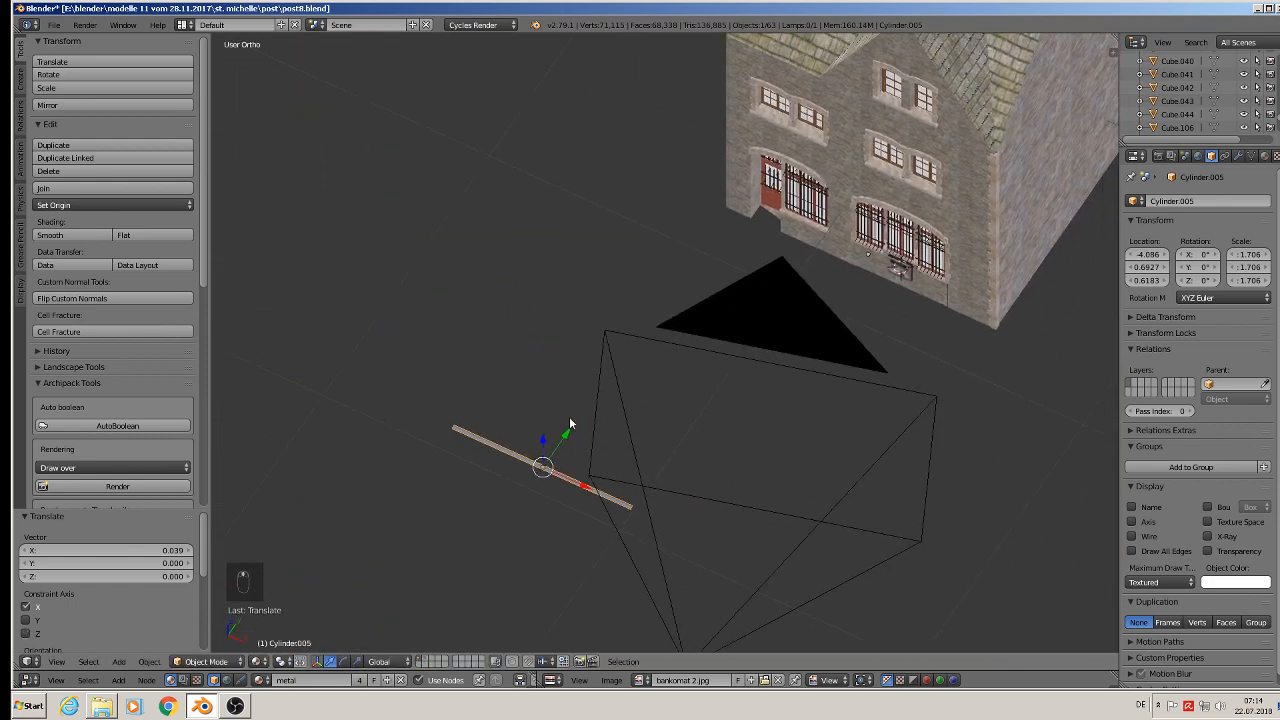
{"action": "left_click_drag", "start_coordinate": [565, 434], "coordinate": [886, 83]}
{"action": "middle_click_drag", "start_coordinate": [827, 146], "coordinate": [687, 316], "text": "shift"}
{"action": "scroll", "coordinate": [687, 316], "scroll_direction": "up", "scroll_amount": 9}
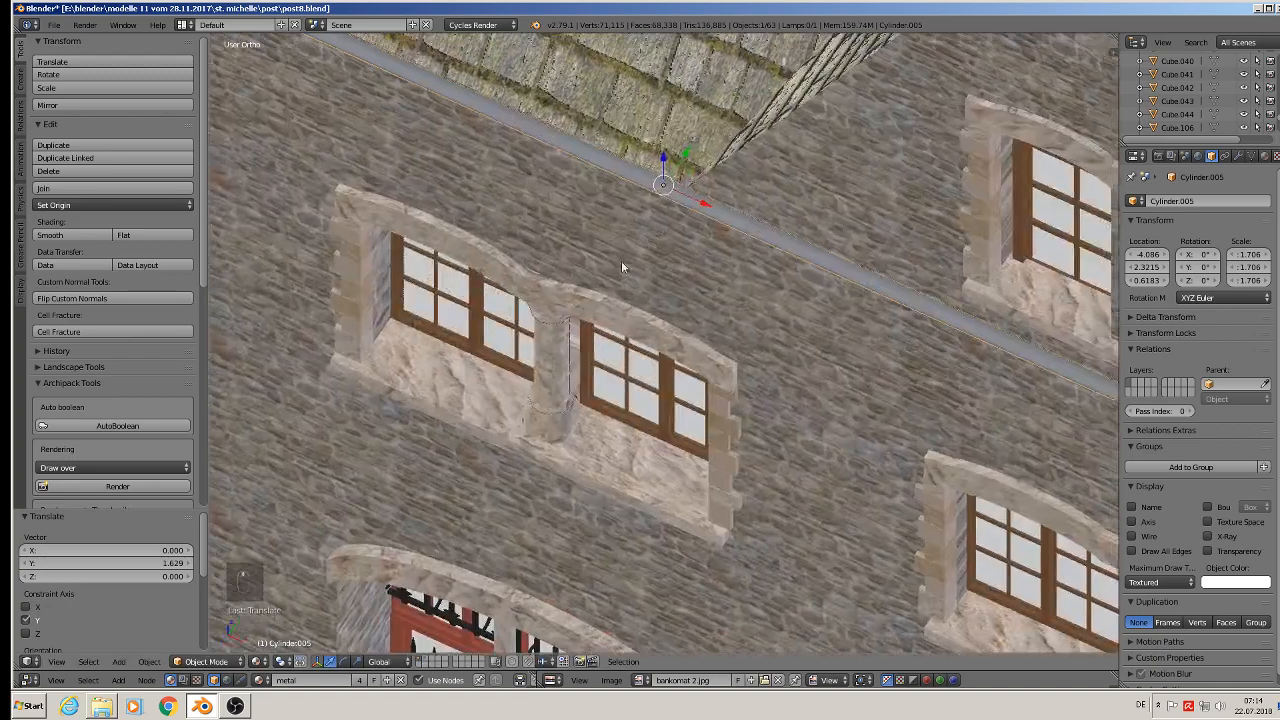
{"action": "scroll", "coordinate": [621, 265], "scroll_direction": "up", "scroll_amount": 1}
Shorten the gutter copy in Edit Mode by pulling its far end back to where the roof meets the gable.
{"action": "middle_click_drag", "start_coordinate": [621, 265], "coordinate": [550, 335], "text": "shift"}
{"action": "key", "text": "Tab"}
{"action": "scroll", "coordinate": [858, 432], "scroll_direction": "down", "scroll_amount": 4}
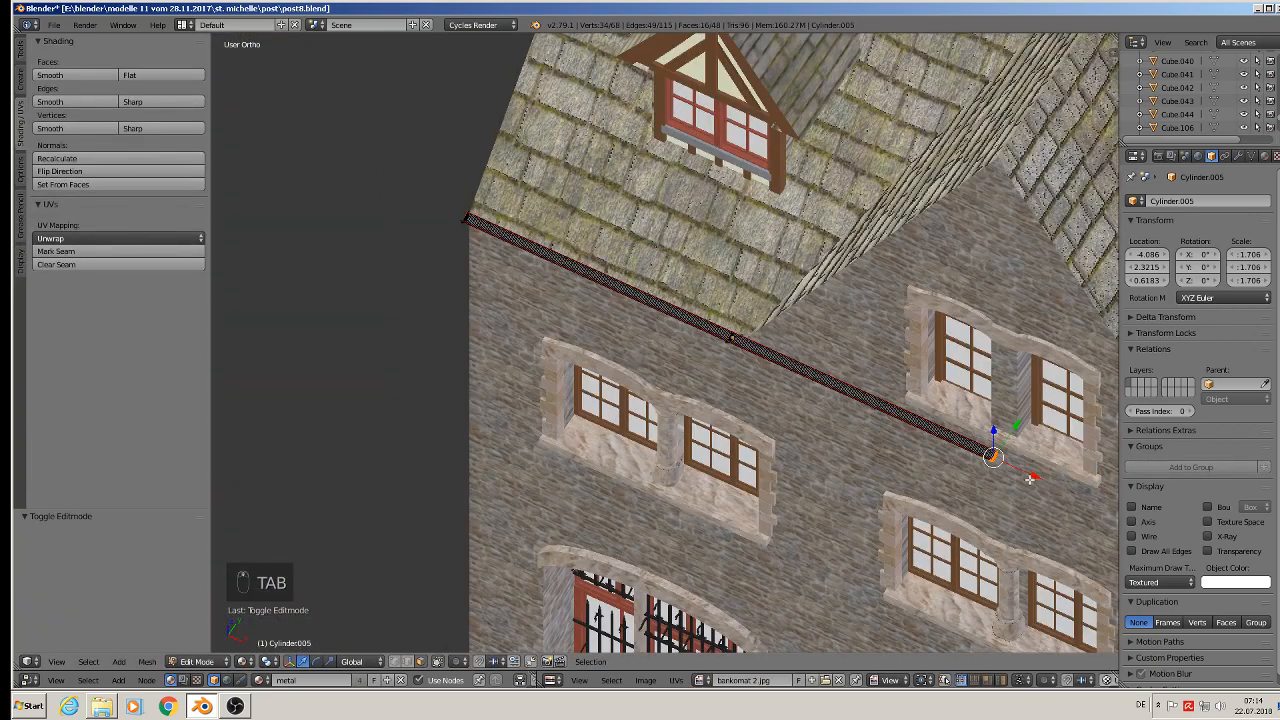
{"action": "left_click_drag", "start_coordinate": [1030, 479], "coordinate": [773, 384]}
{"action": "left_click", "coordinate": [773, 378]}
{"action": "key", "text": "Tab"}
{"action": "scroll", "coordinate": [773, 378], "scroll_direction": "down", "scroll_amount": 6}
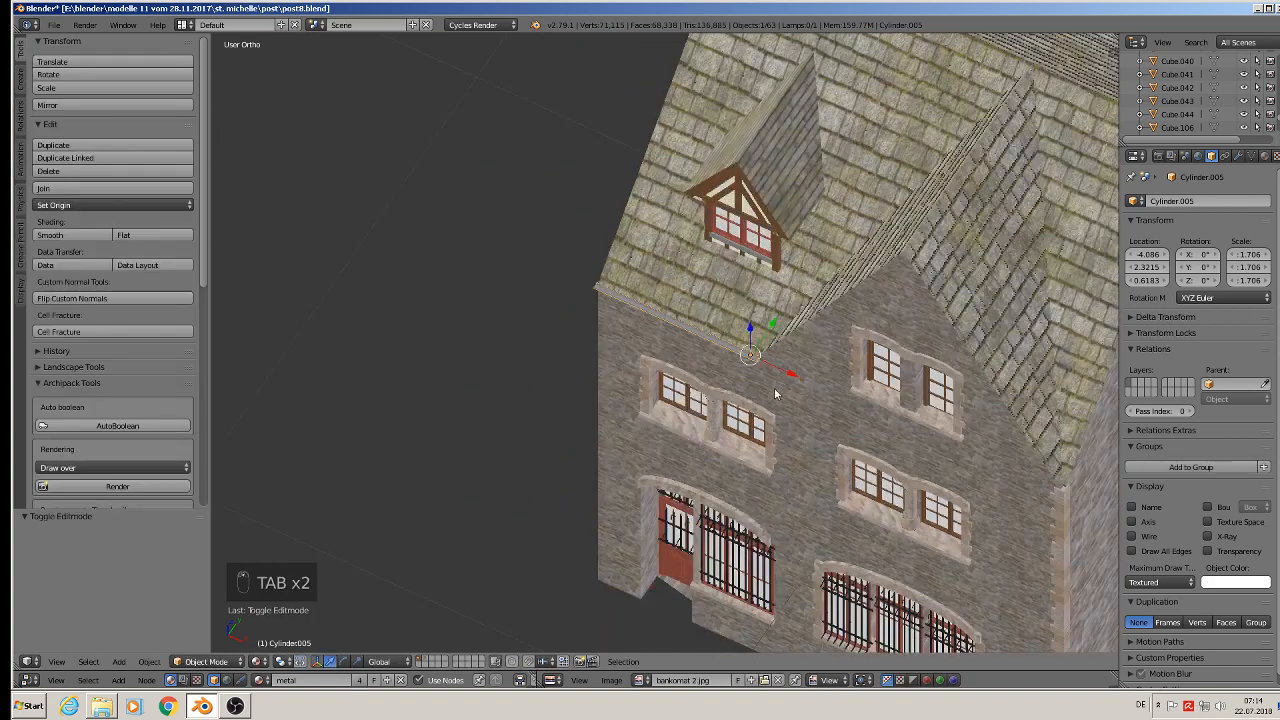
Duplicate the loose downpipe and align the copy with the house's front corner at X -4.029 and Z 0.8631.
{"action": "middle_click_drag", "start_coordinate": [650, 484], "coordinate": [417, 347]}
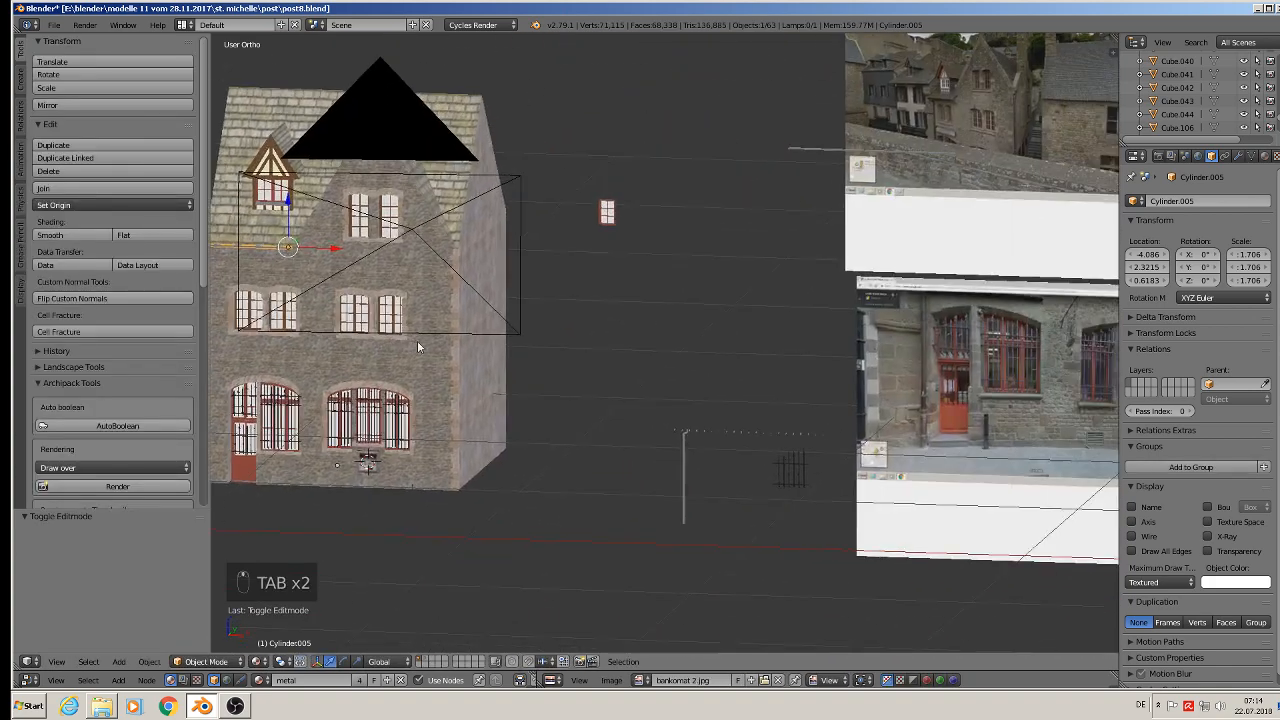
{"action": "right_click", "coordinate": [681, 450]}
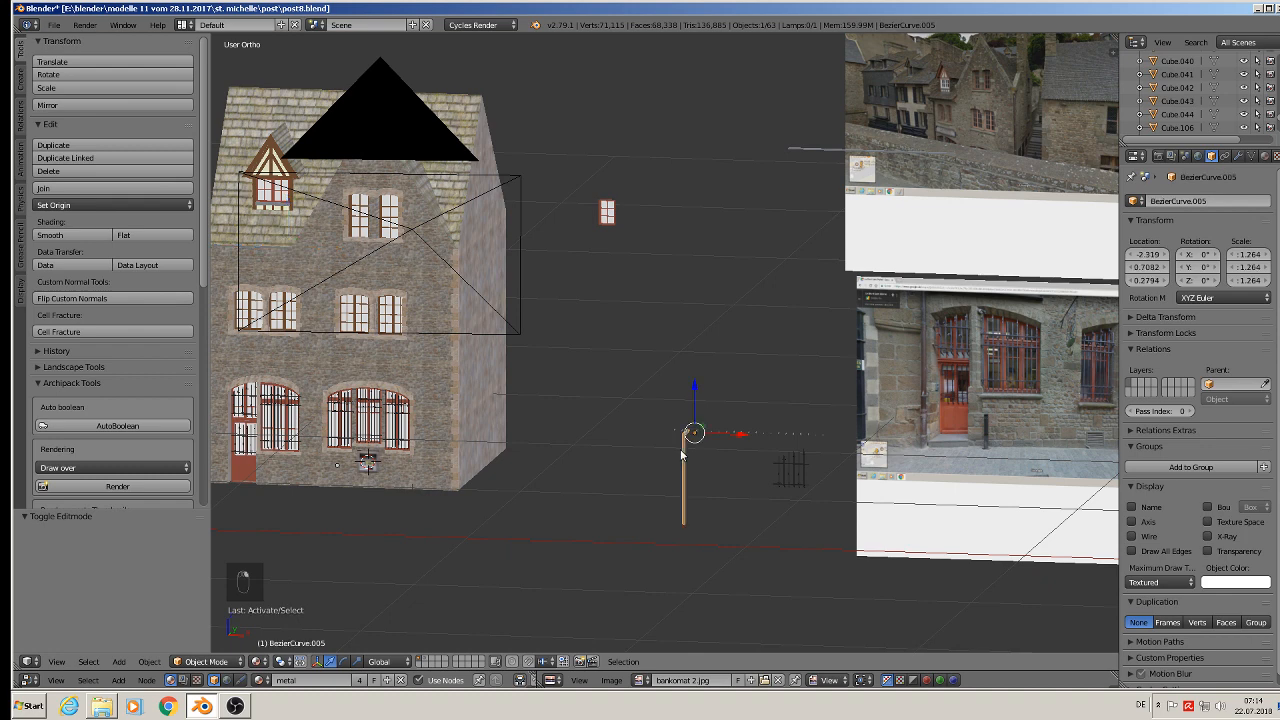
{"action": "key", "text": "shift+d"}
{"action": "right_click", "coordinate": [774, 441]}
{"action": "left_click_drag", "start_coordinate": [741, 436], "coordinate": [321, 376]}
{"action": "middle_click_drag", "start_coordinate": [360, 389], "coordinate": [603, 394], "text": "shift"}
{"action": "left_click_drag", "start_coordinate": [540, 392], "coordinate": [544, 222]}
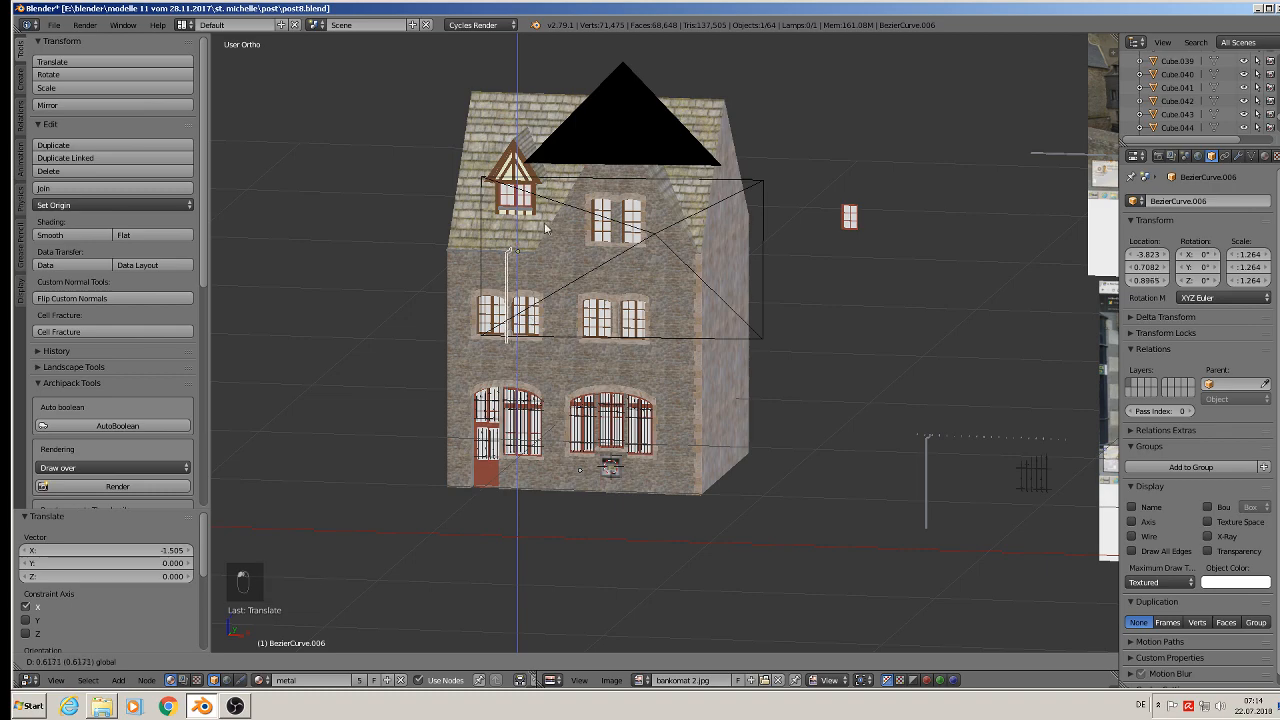
{"action": "left_click_drag", "start_coordinate": [565, 268], "coordinate": [518, 270]}
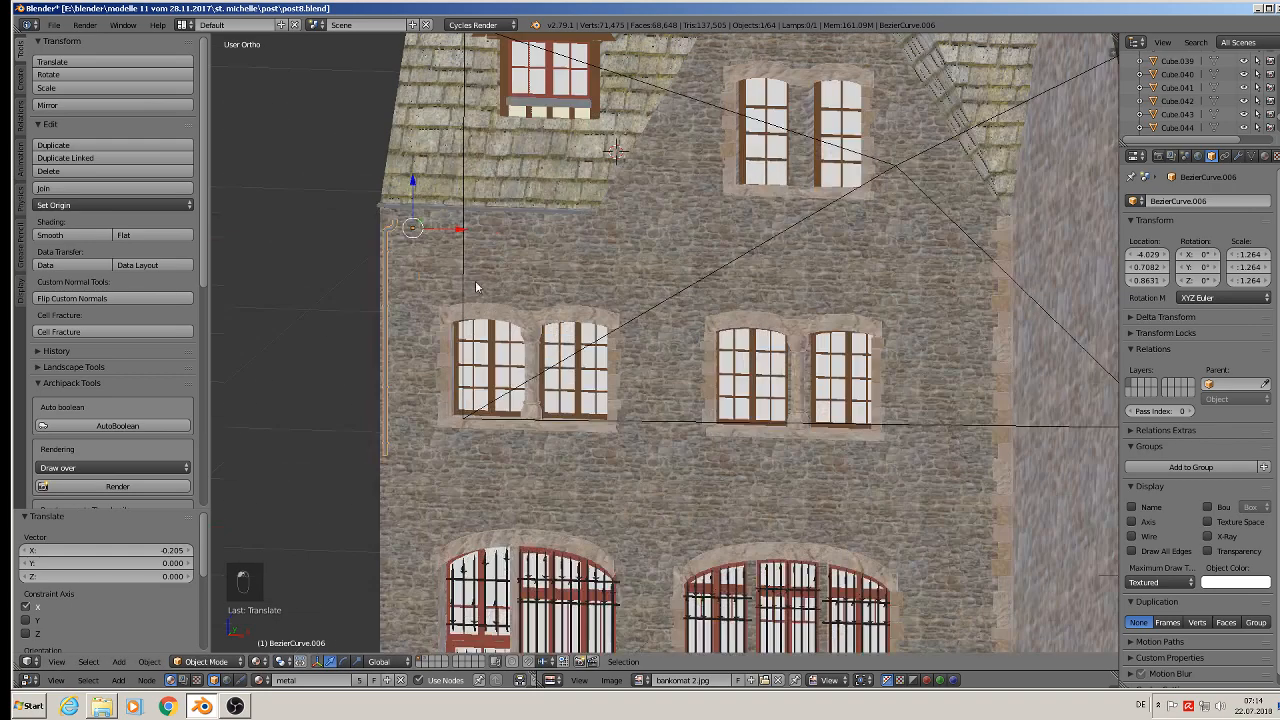
Add the gutter to the downpipe selection and scale both uniformly by 1.256 and again by 1.233.
{"action": "scroll", "coordinate": [475, 282], "scroll_direction": "up", "scroll_amount": 8}
{"action": "scroll", "coordinate": [565, 260], "scroll_direction": "down", "scroll_amount": 2}
{"action": "key", "text": "s"}
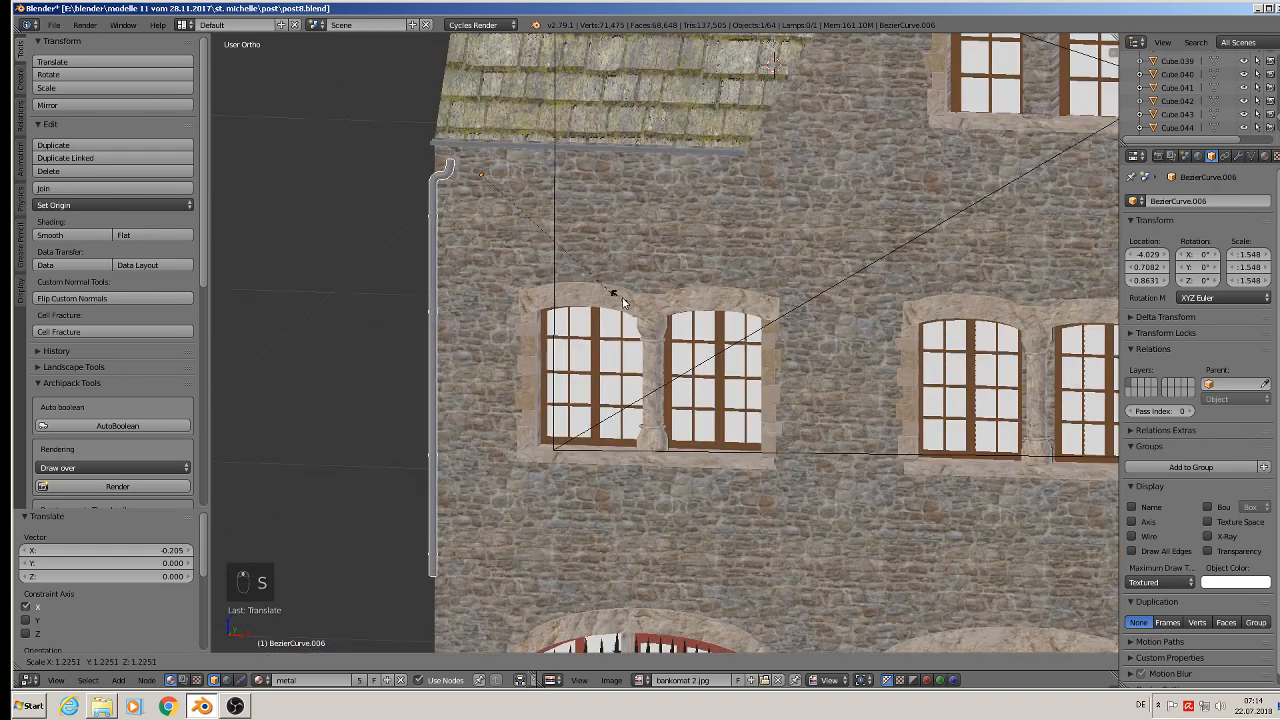
{"action": "left_click", "coordinate": [627, 298]}
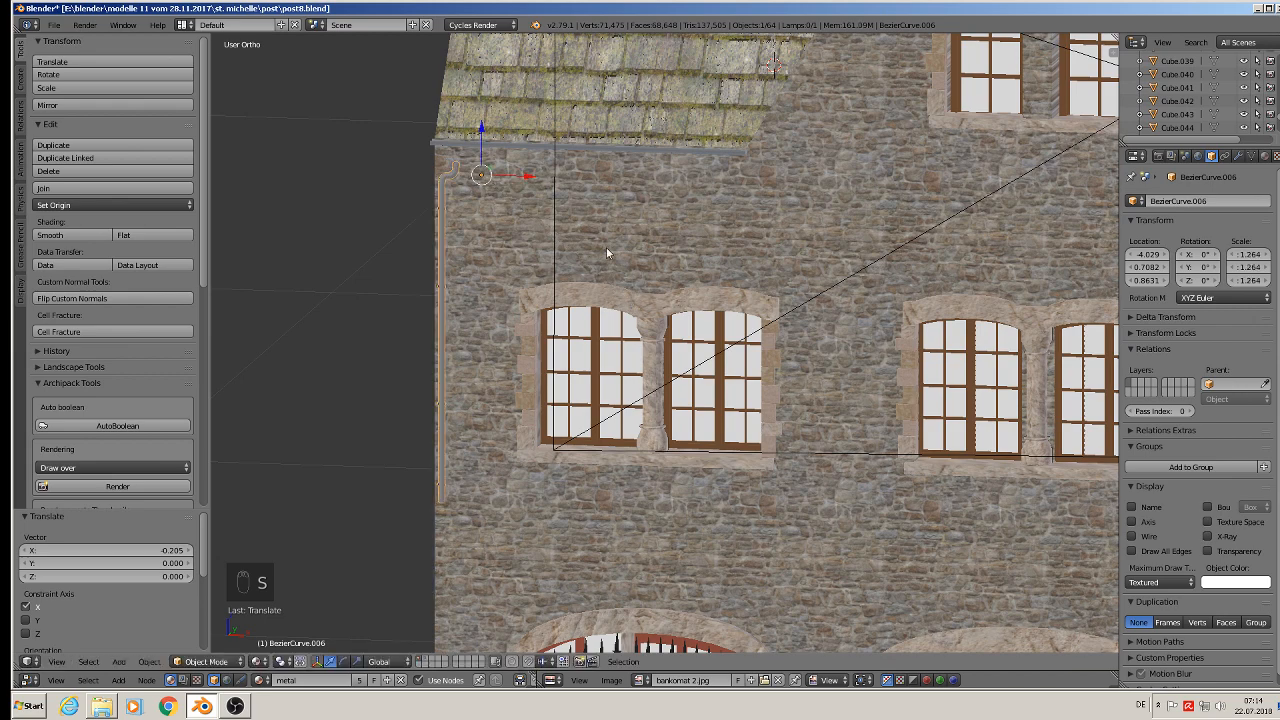
{"action": "right_click", "coordinate": [530, 150], "text": "shift"}
{"action": "key", "text": "s"}
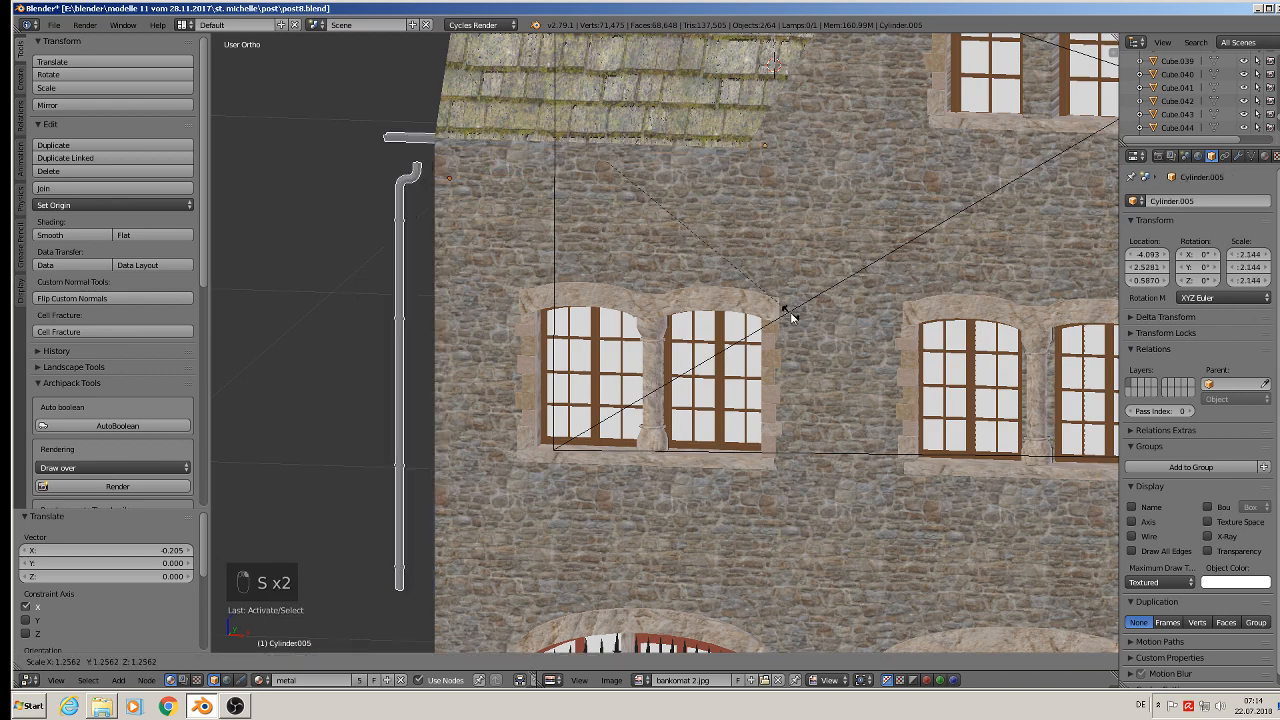
{"action": "left_click", "coordinate": [791, 318]}
{"action": "key", "text": "s"}
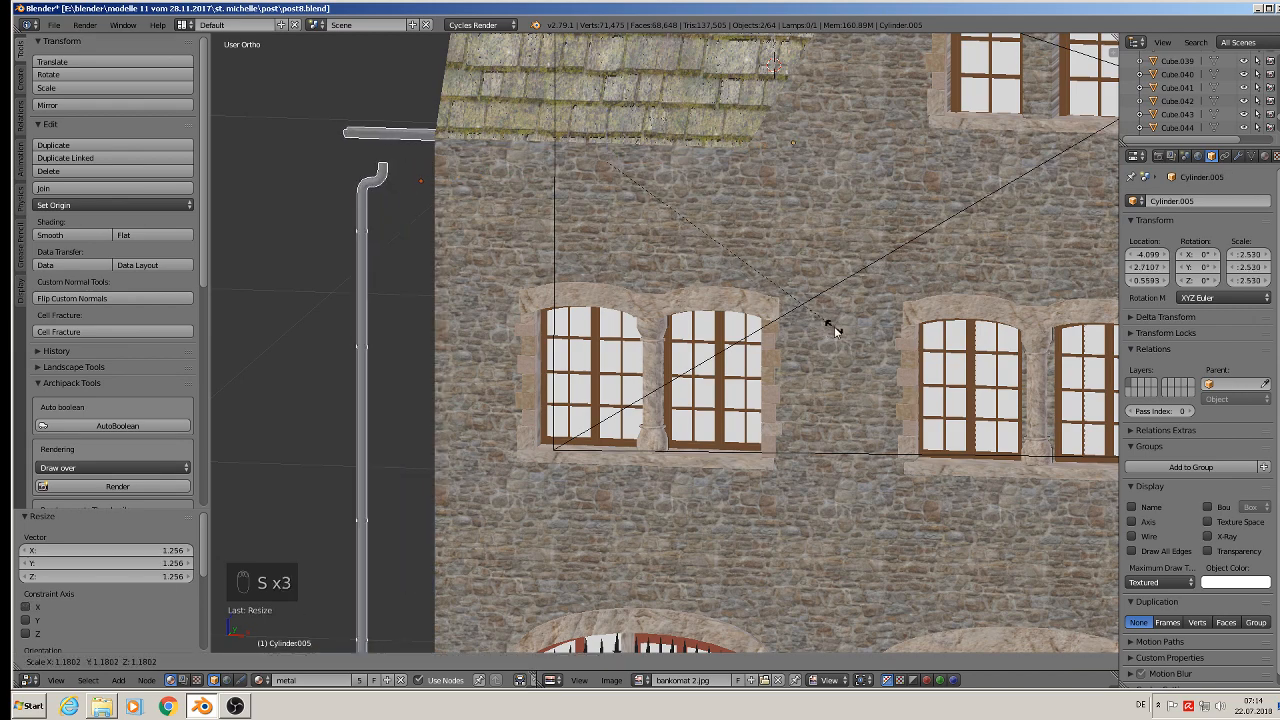
{"action": "left_click", "coordinate": [848, 330]}
Move the gutter and downpipe together by -0.44 along Y.
{"action": "scroll", "coordinate": [848, 330], "scroll_direction": "down", "scroll_amount": 6}
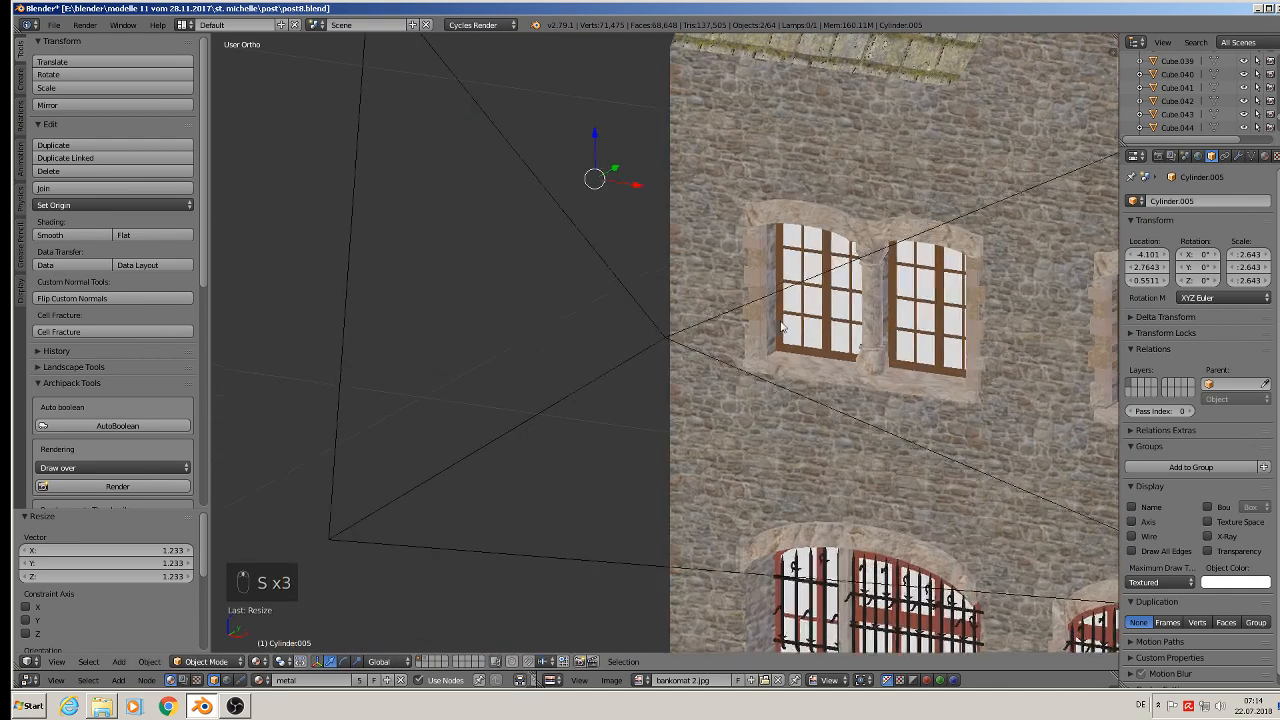
{"action": "middle_click_drag", "start_coordinate": [776, 296], "coordinate": [760, 334]}
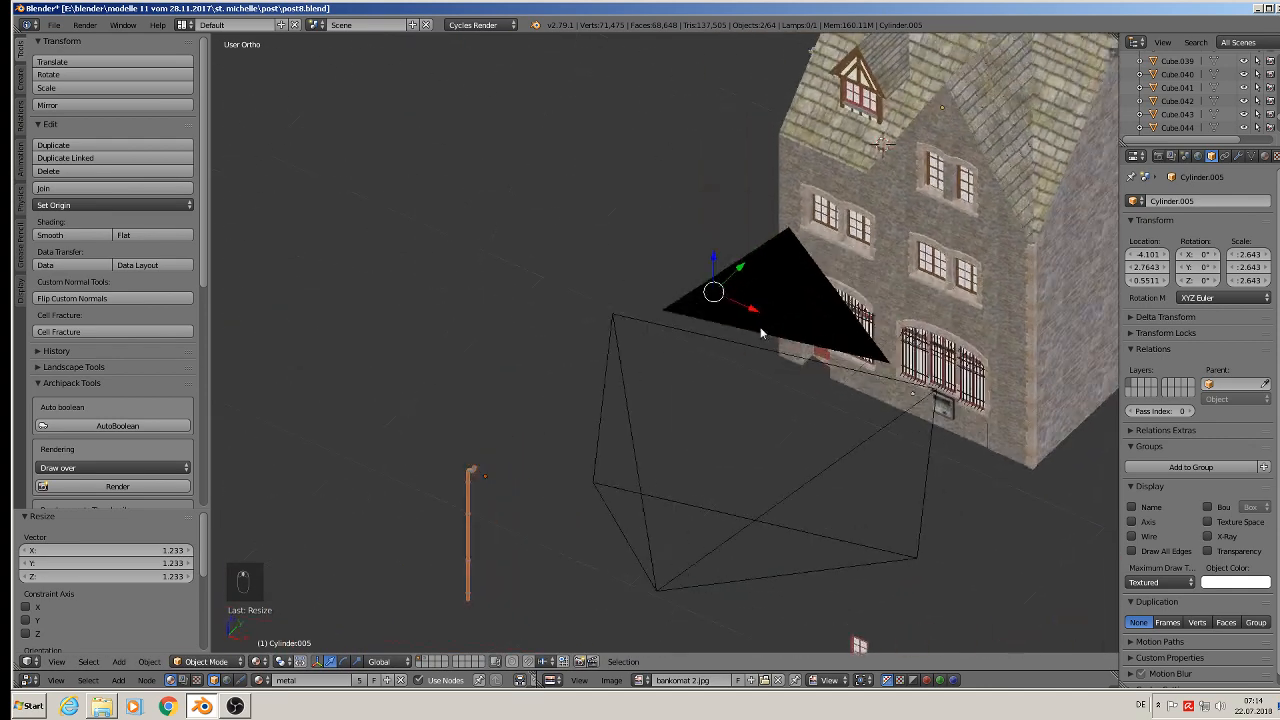
{"action": "scroll", "coordinate": [770, 310], "scroll_direction": "down", "scroll_amount": 3}
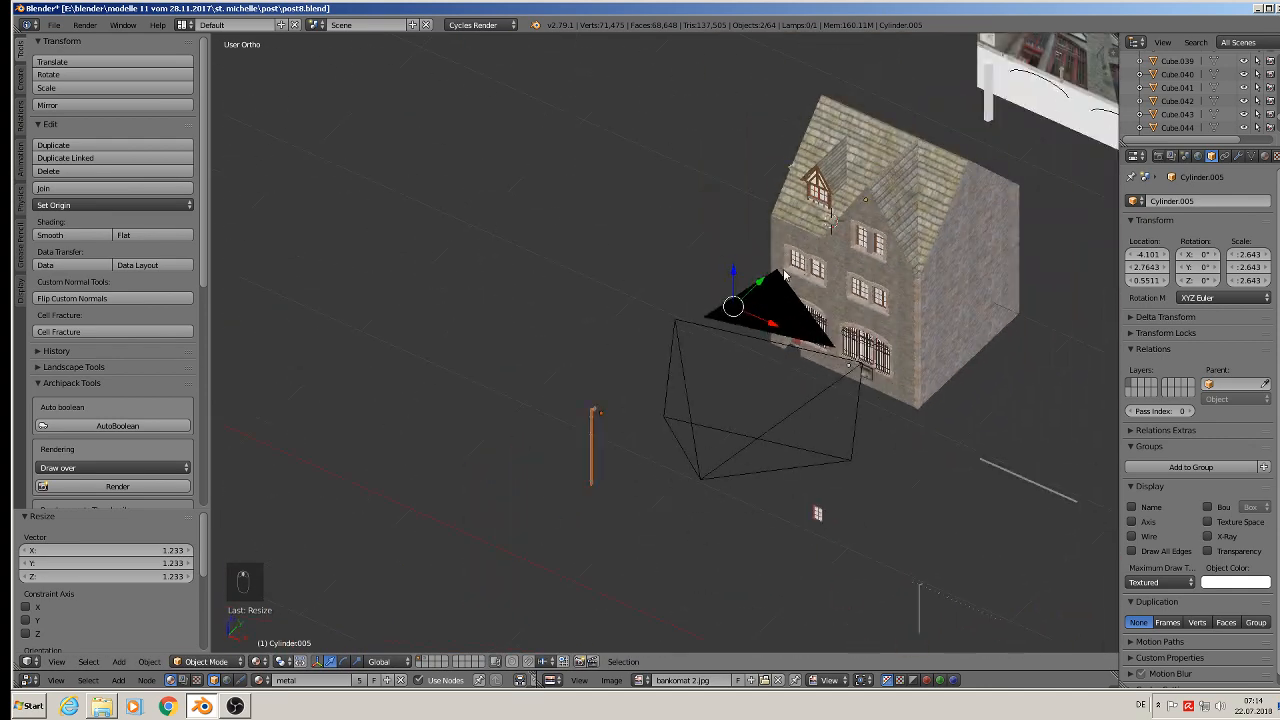
{"action": "left_click", "coordinate": [707, 328]}
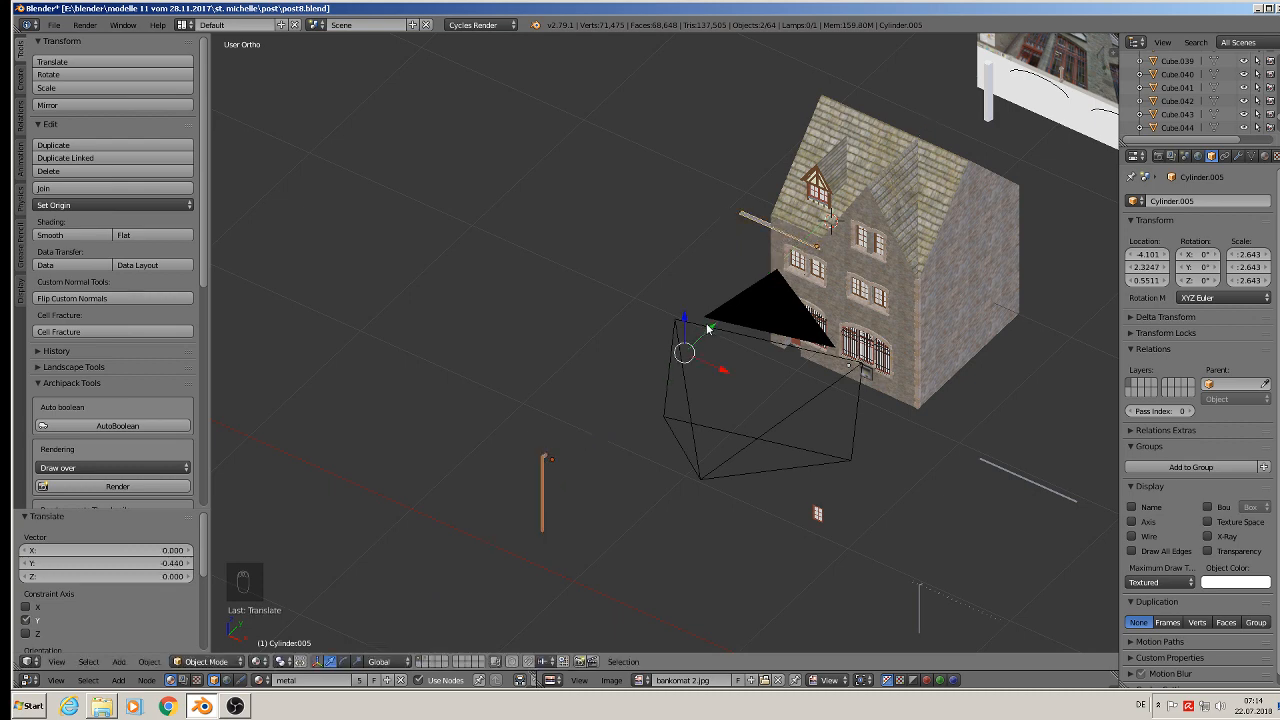
Select only the downpipe copy and move it along Y toward the front wall to Y 2.1006.
{"action": "left_click", "coordinate": [552, 461]}
{"action": "left_click_drag", "start_coordinate": [577, 440], "coordinate": [789, 239]}
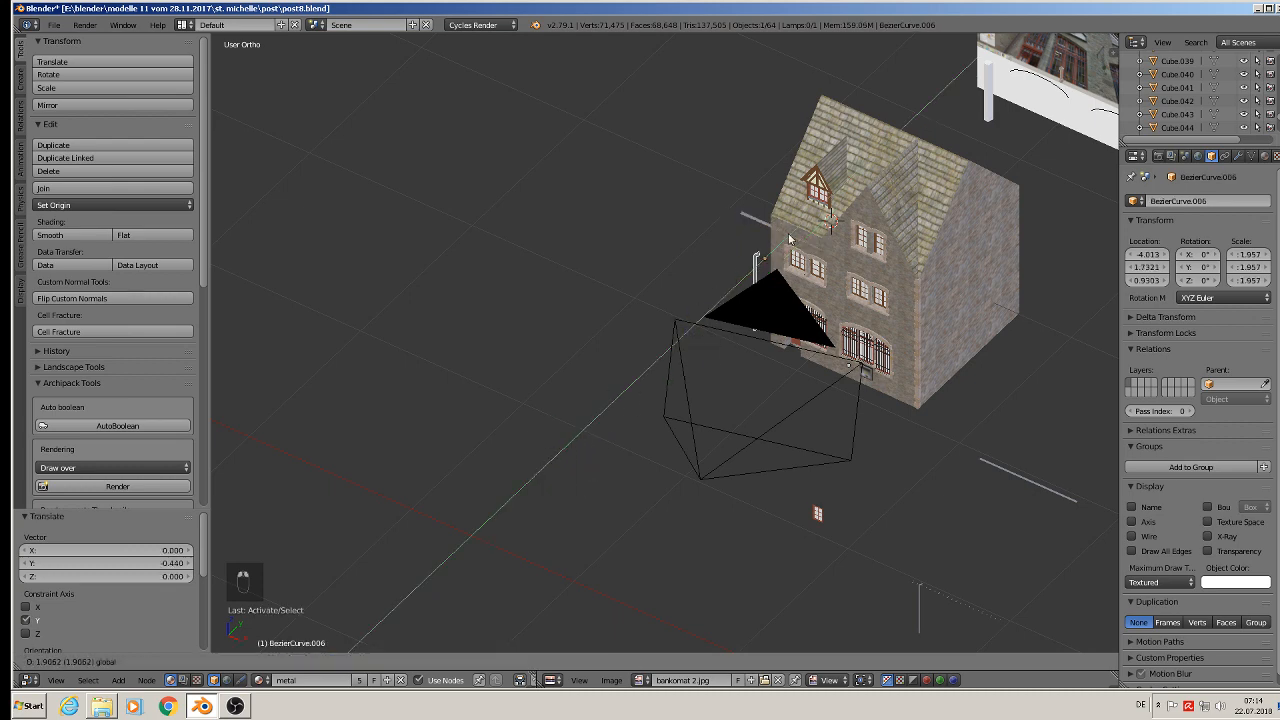
{"action": "left_click", "coordinate": [812, 213]}
{"action": "scroll", "coordinate": [794, 224], "scroll_direction": "up", "scroll_amount": 10}
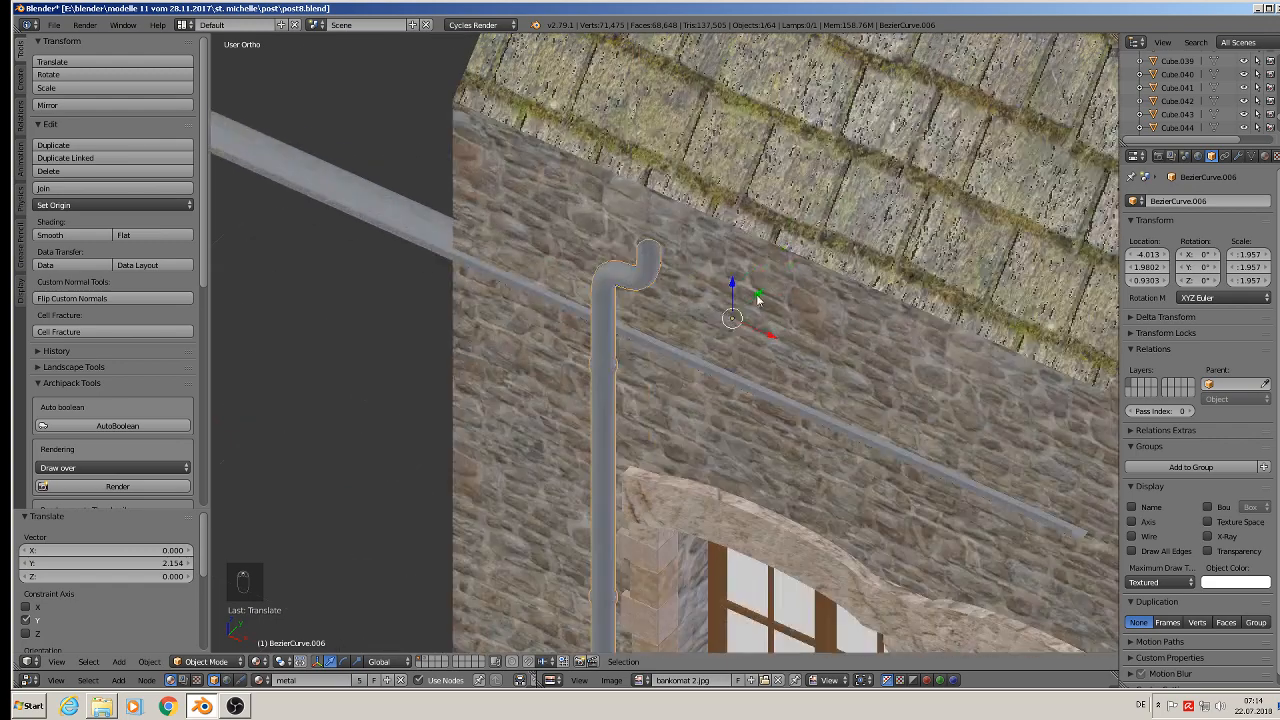
{"action": "key", "text": "g"}
{"action": "key", "text": "y"}
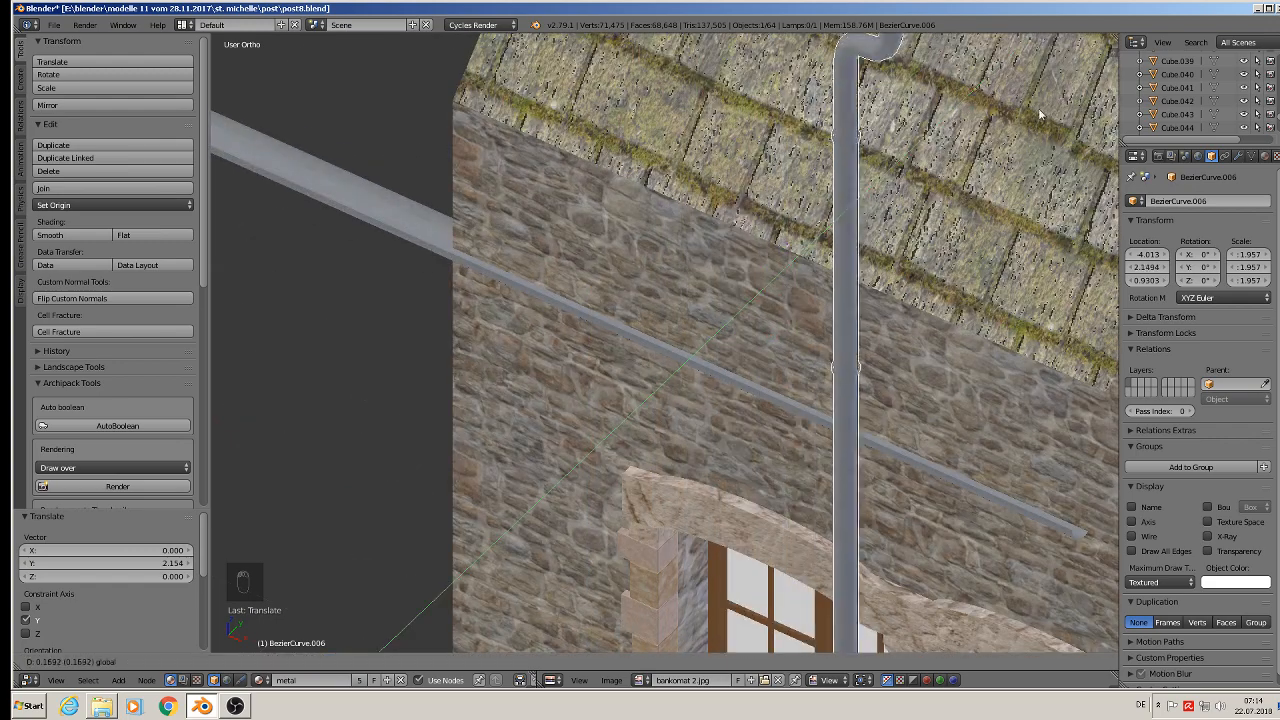
{"action": "left_click", "coordinate": [946, 262]}
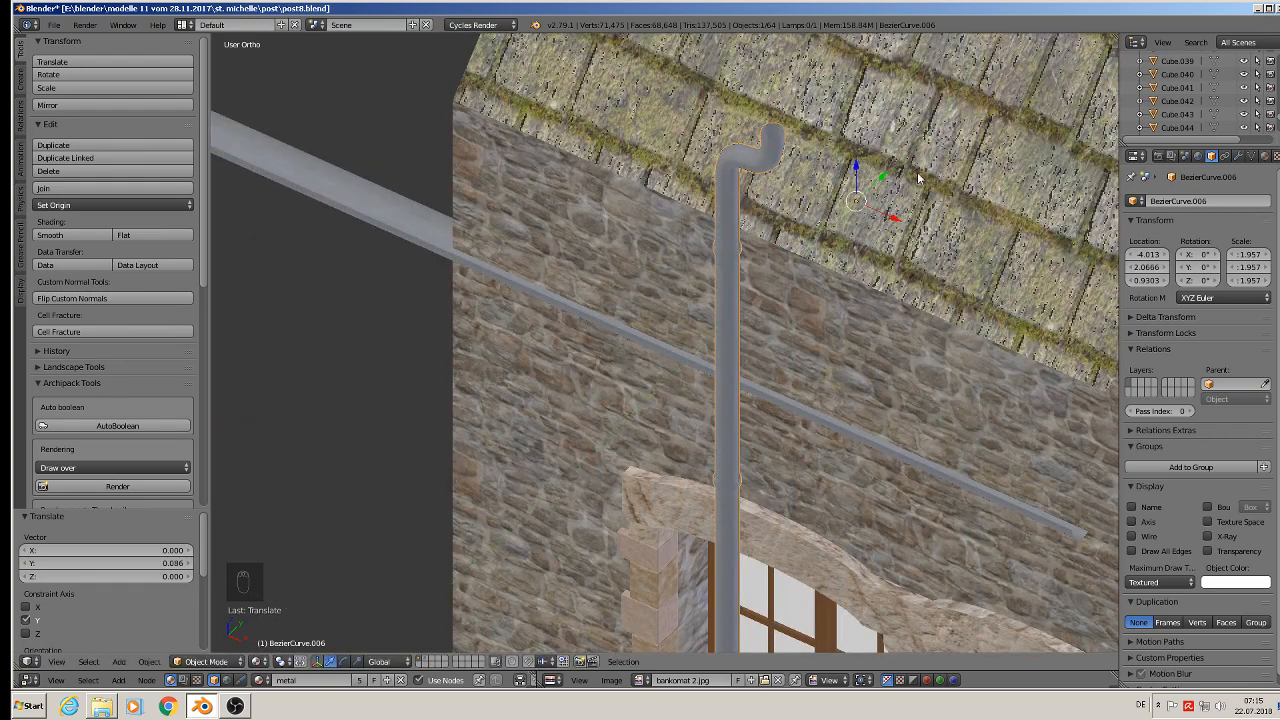
{"action": "key", "text": "g"}
{"action": "key", "text": "y"}
{"action": "left_click", "coordinate": [810, 287]}
Move the downpipe another 0.195 along Y and lower it 0.247 along Z.
{"action": "scroll", "coordinate": [810, 287], "scroll_direction": "down", "scroll_amount": 2}
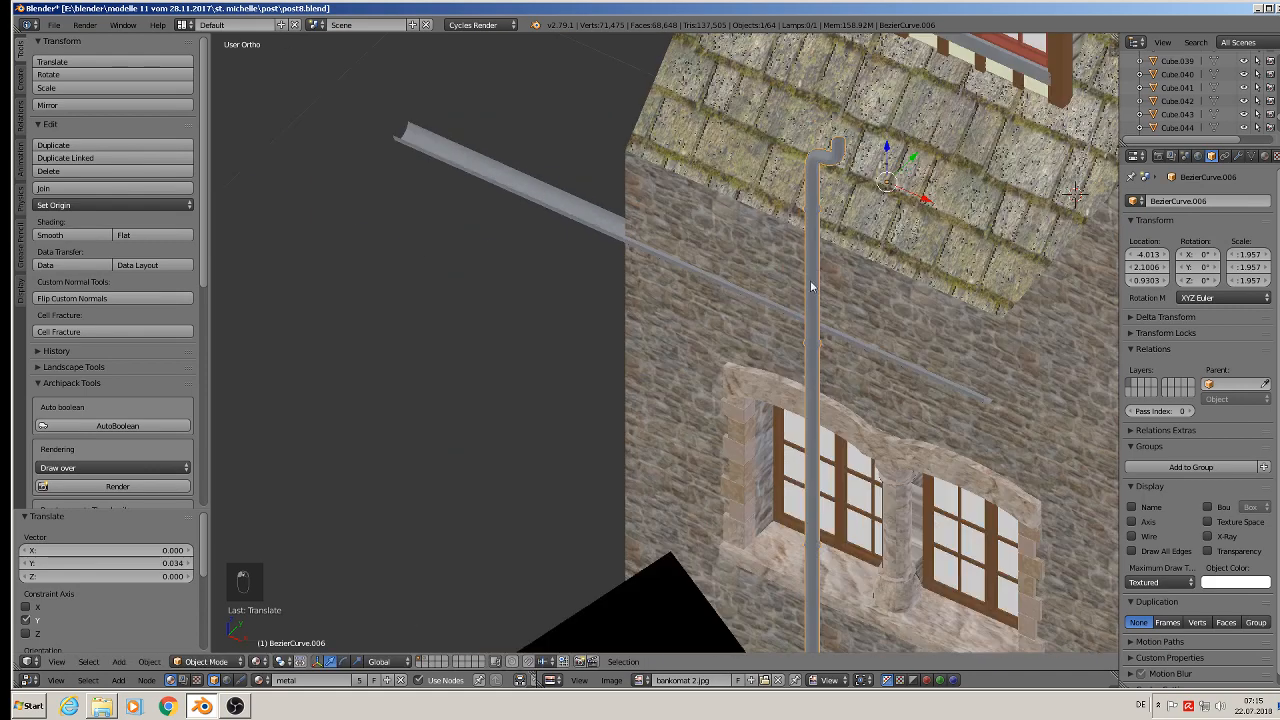
{"action": "scroll", "coordinate": [810, 287], "scroll_direction": "down", "scroll_amount": 2}
{"action": "middle_click_drag", "start_coordinate": [732, 319], "coordinate": [788, 240]}
{"action": "key", "text": "g"}
{"action": "key", "text": "y"}
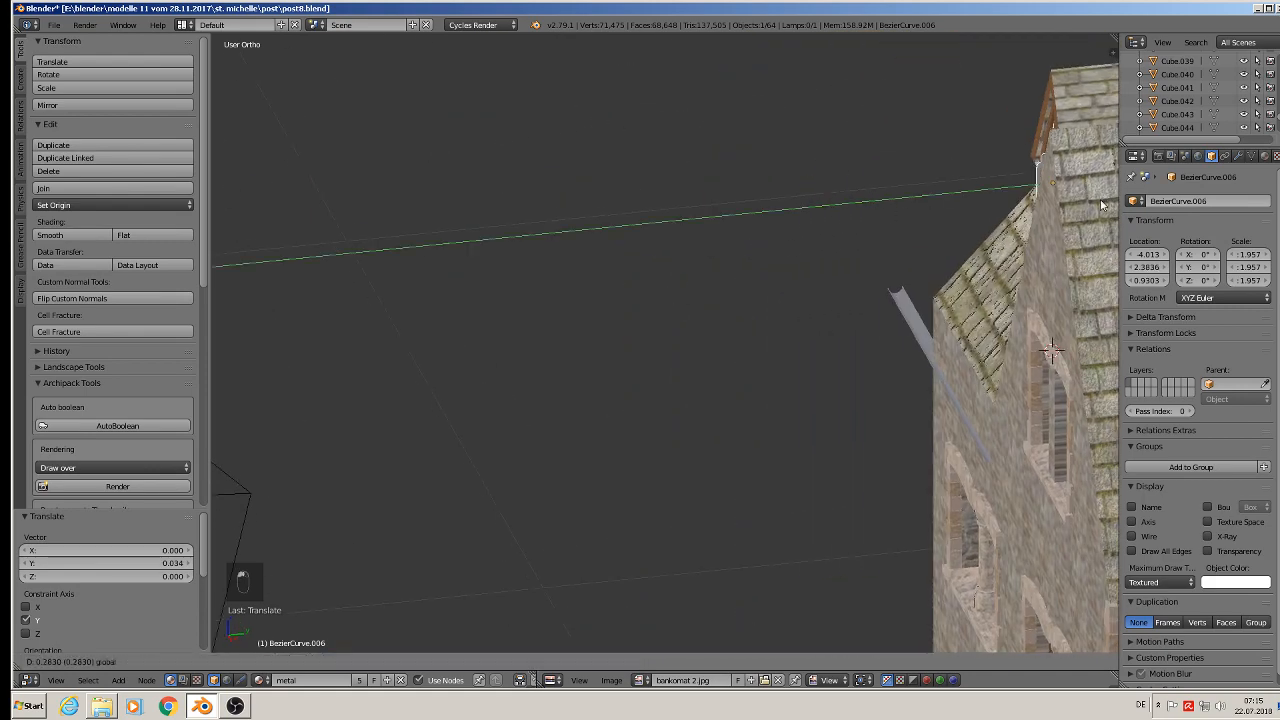
{"action": "left_click", "coordinate": [1032, 218]}
{"action": "key", "text": "g"}
{"action": "key", "text": "z"}
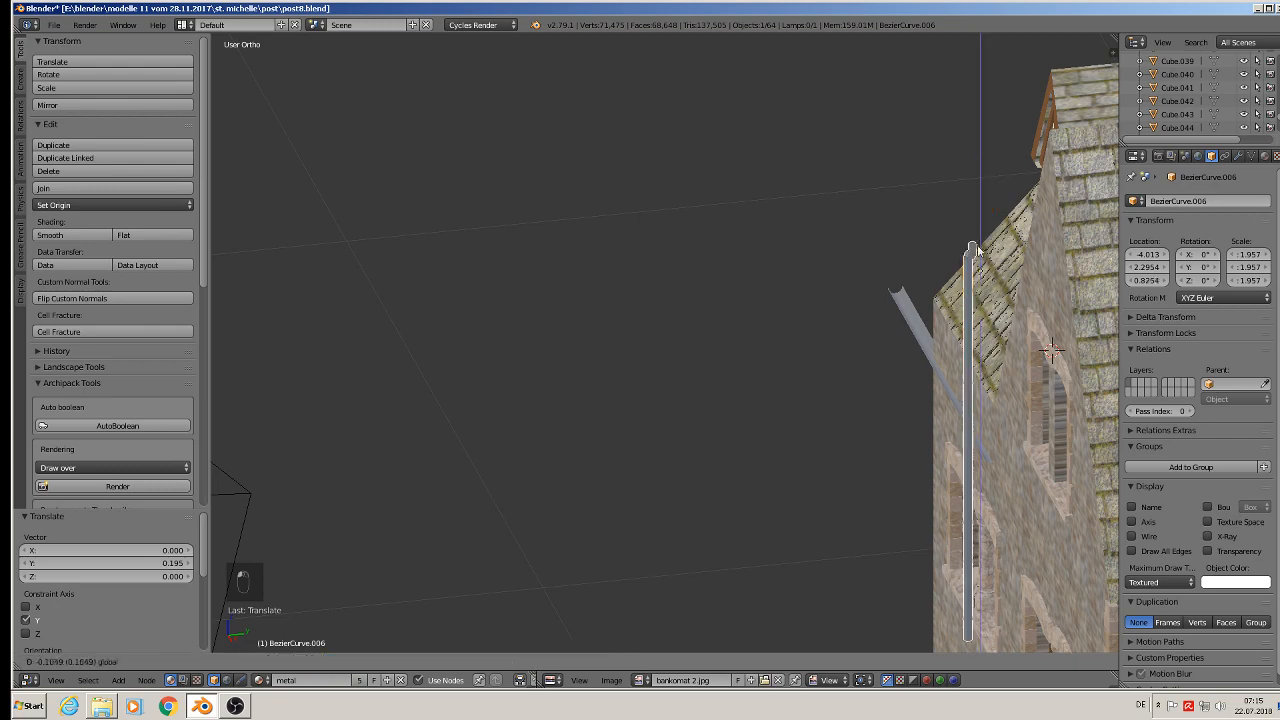
{"action": "left_click", "coordinate": [979, 290]}
Shift the downpipe by -0.28 along X to the house corner and lower it 0.083 to the eave.
{"action": "middle_click_drag", "start_coordinate": [979, 310], "coordinate": [1098, 232]}
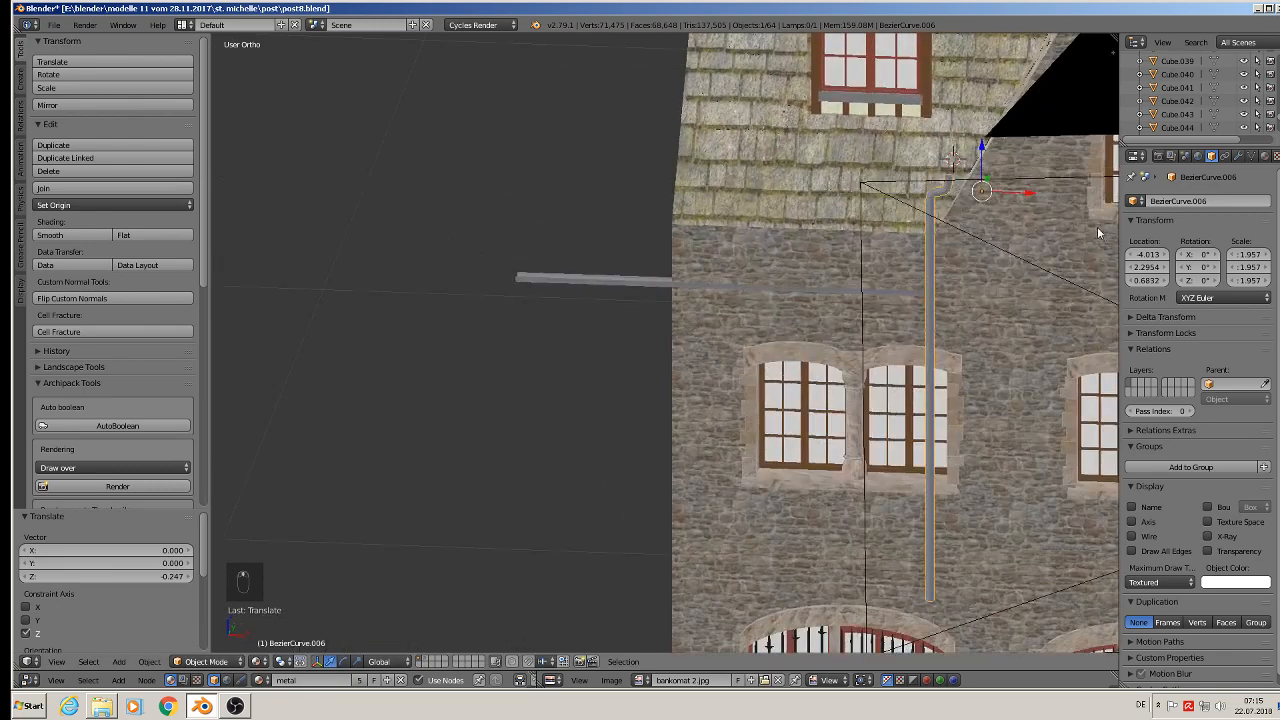
{"action": "key", "text": "g"}
{"action": "key", "text": "x"}
{"action": "left_click", "coordinate": [760, 165]}
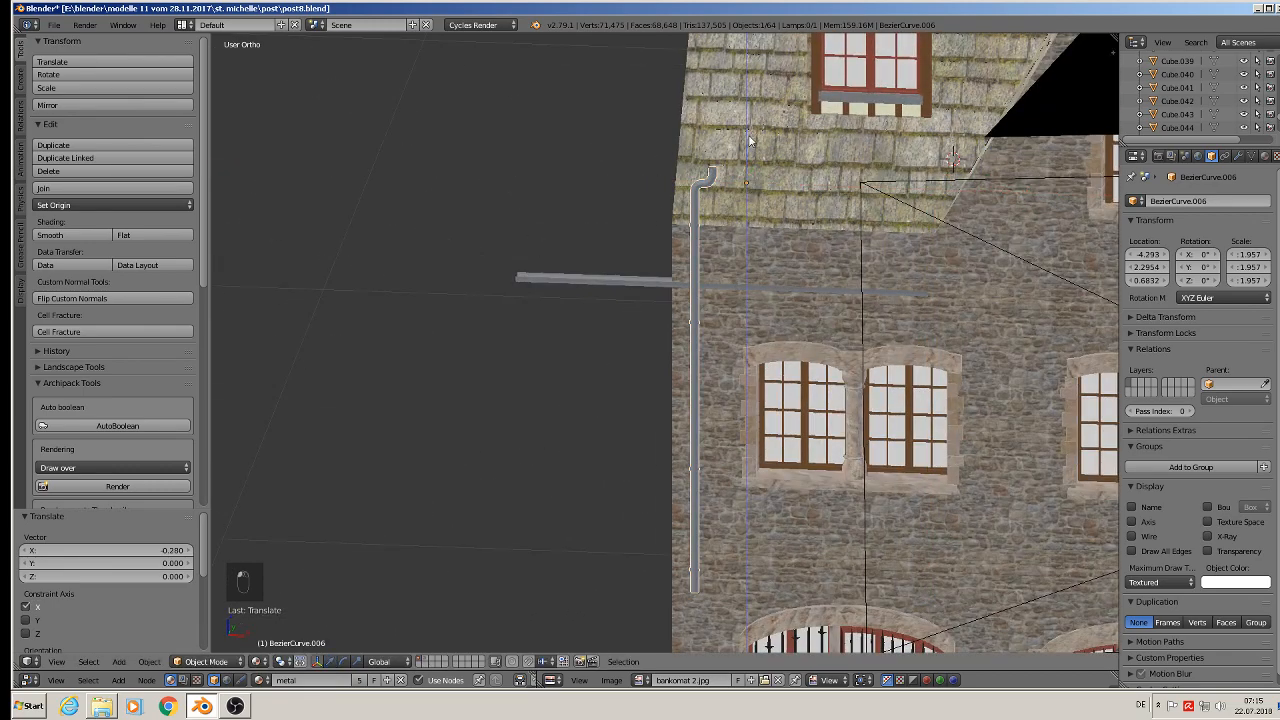
{"action": "key", "text": "g"}
{"action": "key", "text": "z"}
{"action": "left_click", "coordinate": [735, 205]}
{"action": "scroll", "coordinate": [755, 366], "scroll_direction": "down", "scroll_amount": 3}
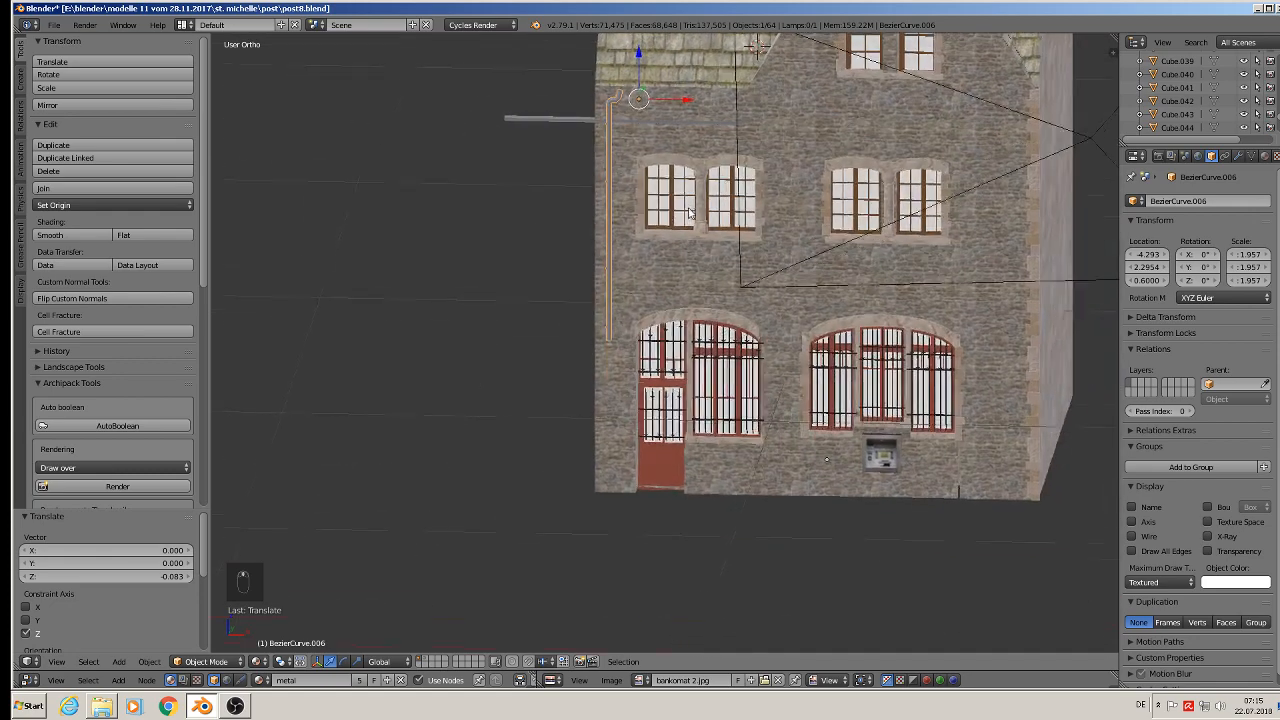
Scale the downpipe uniformly by 1.644 and shift it 0.039 along X at the house corner.
{"action": "scroll", "coordinate": [692, 212], "scroll_direction": "up", "scroll_amount": 2}
{"action": "key", "text": "s"}
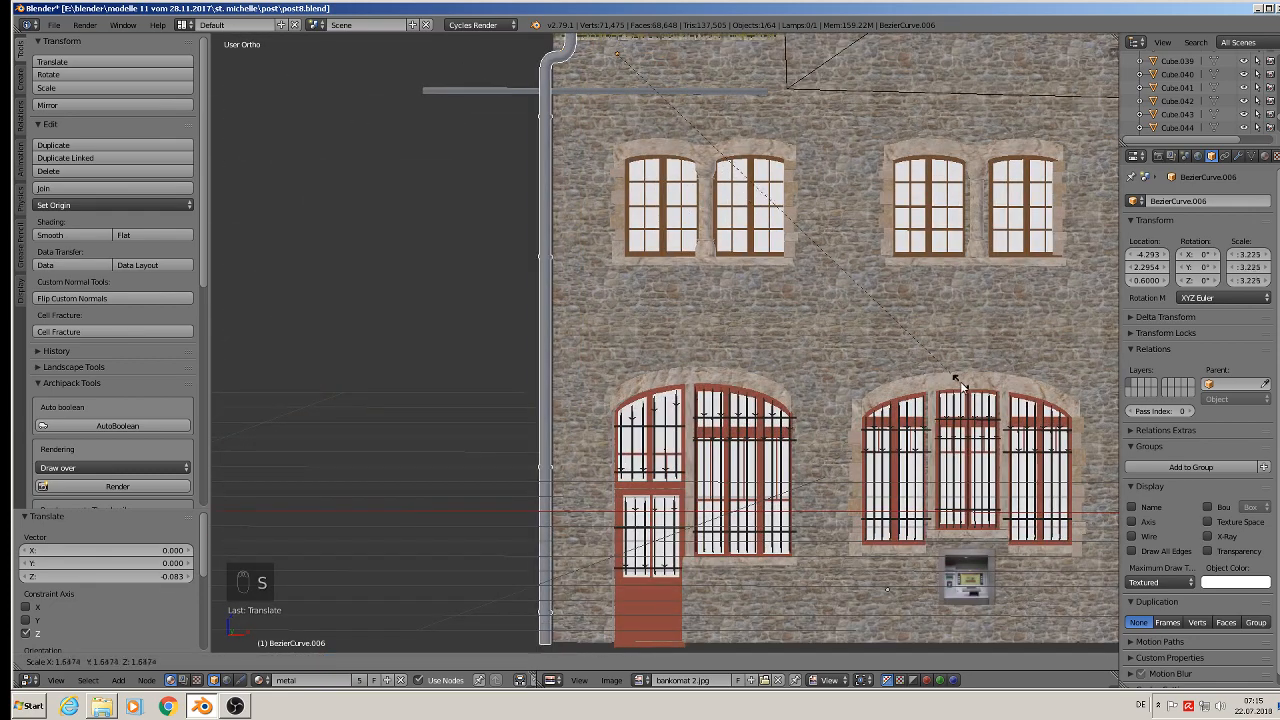
{"action": "left_click", "coordinate": [930, 383]}
{"action": "scroll", "coordinate": [801, 296], "scroll_direction": "down", "scroll_amount": 3}
{"action": "scroll", "coordinate": [668, 205], "scroll_direction": "up", "scroll_amount": 2}
{"action": "key", "text": "g"}
{"action": "key", "text": "x"}
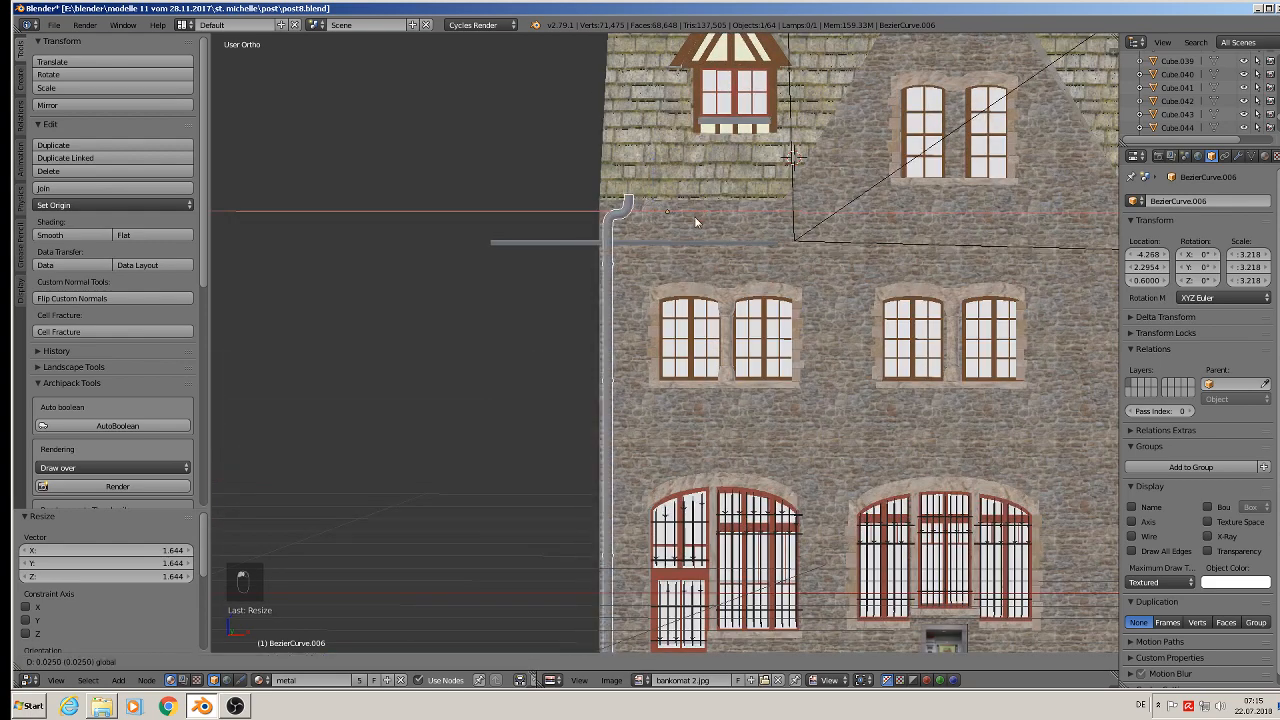
{"action": "left_click", "coordinate": [700, 218]}
Place the gutter under the front eave at X -3.918, Z 0.6305 and shift its end vertices along X to fit the eave length.
{"action": "right_click", "coordinate": [706, 243]}
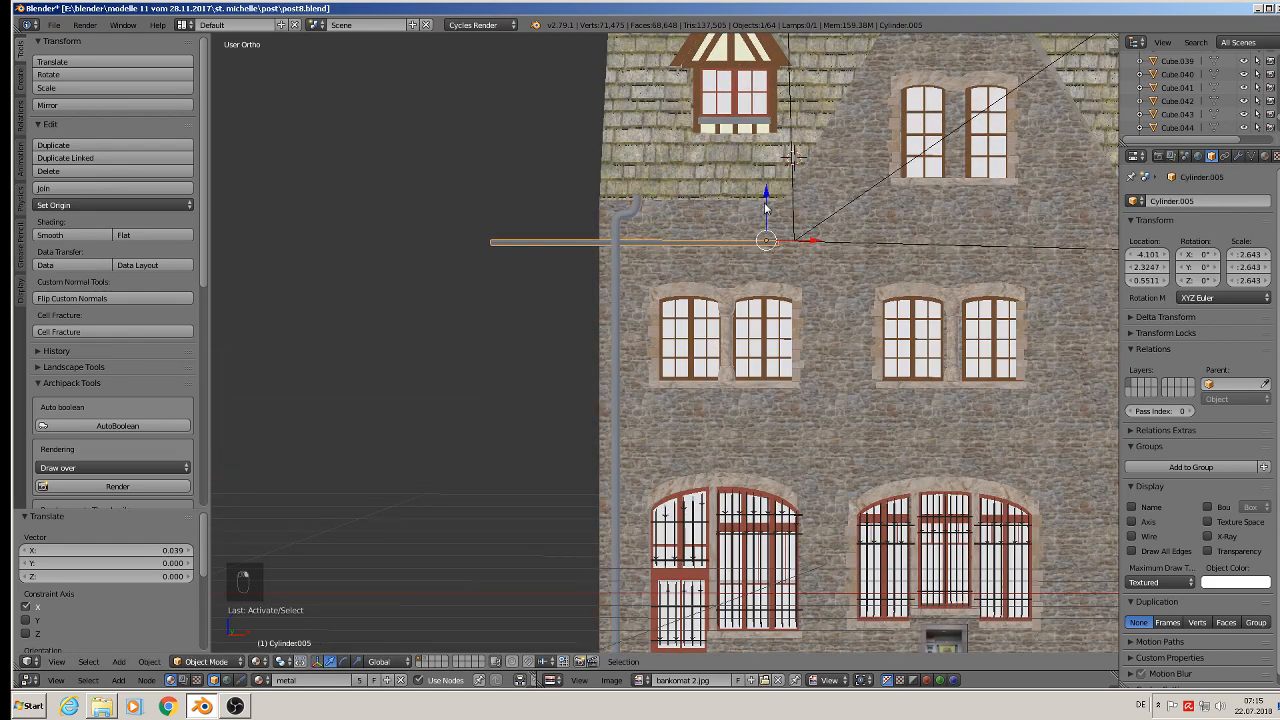
{"action": "mouse_move", "coordinate": [765, 207]}
{"action": "left_mouse_down"}
{"action": "mouse_move", "coordinate": [766, 154]}
{"action": "mouse_move", "coordinate": [867, 200]}
{"action": "mouse_move", "coordinate": [915, 200]}
{"action": "left_mouse_up"}
{"action": "key", "text": "Tab"}
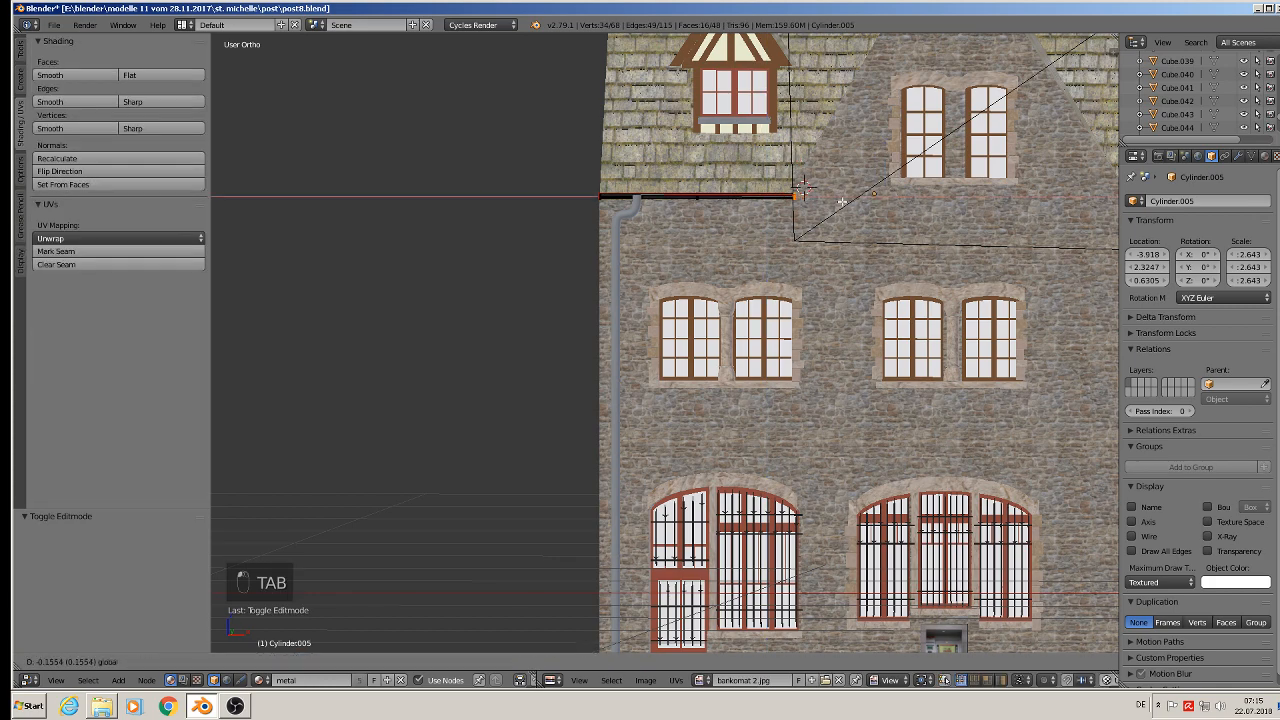
{"action": "key", "text": "Tab"}
Move the front downpipe 0.029 along Y so its upper bend lines up with the gutter.
{"action": "middle_click_drag", "start_coordinate": [842, 203], "coordinate": [657, 198]}
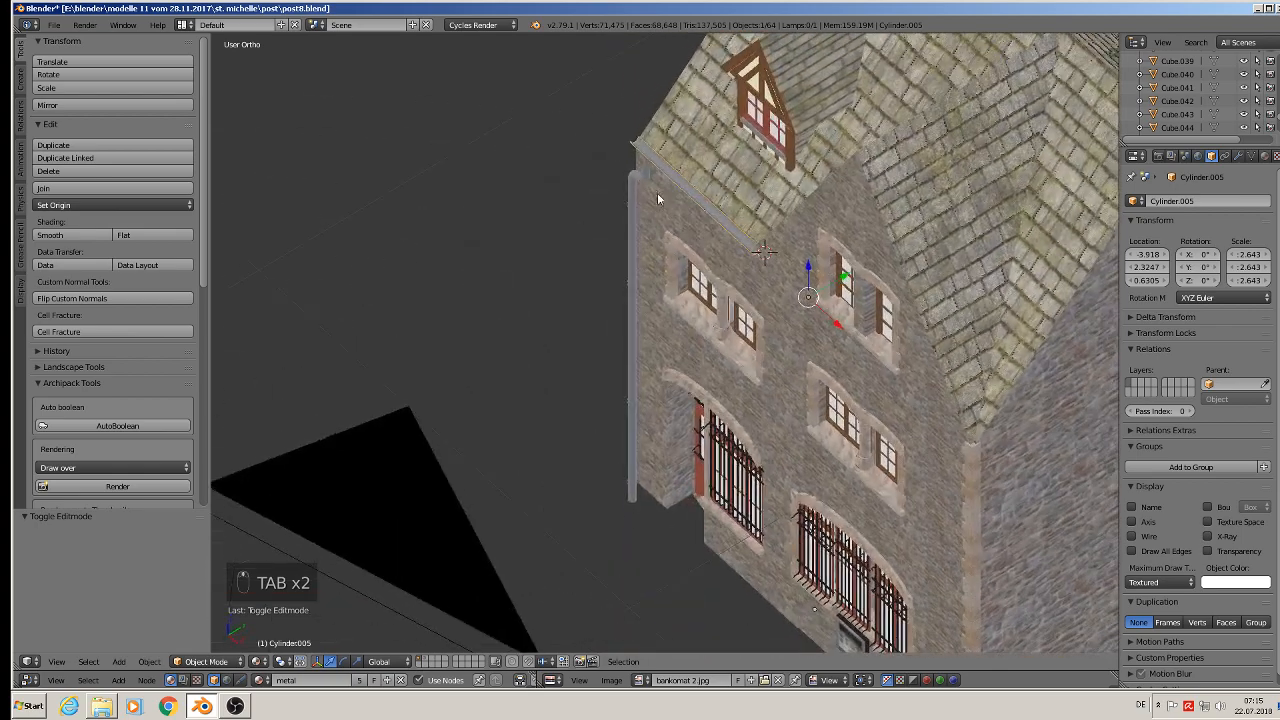
{"action": "scroll", "coordinate": [657, 198], "scroll_direction": "up", "scroll_amount": 4}
{"action": "right_click", "coordinate": [636, 152]}
{"action": "scroll", "coordinate": [651, 147], "scroll_direction": "up", "scroll_amount": 2}
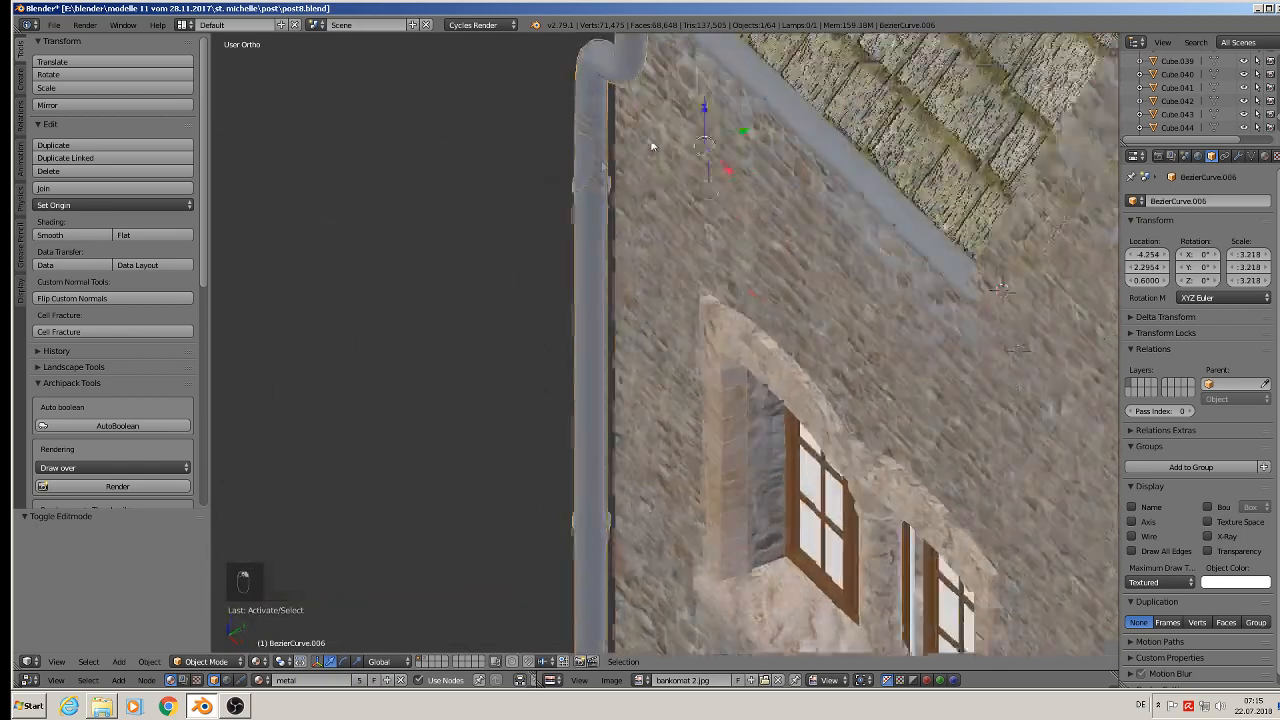
{"action": "middle_click_drag", "start_coordinate": [652, 147], "coordinate": [605, 347]}
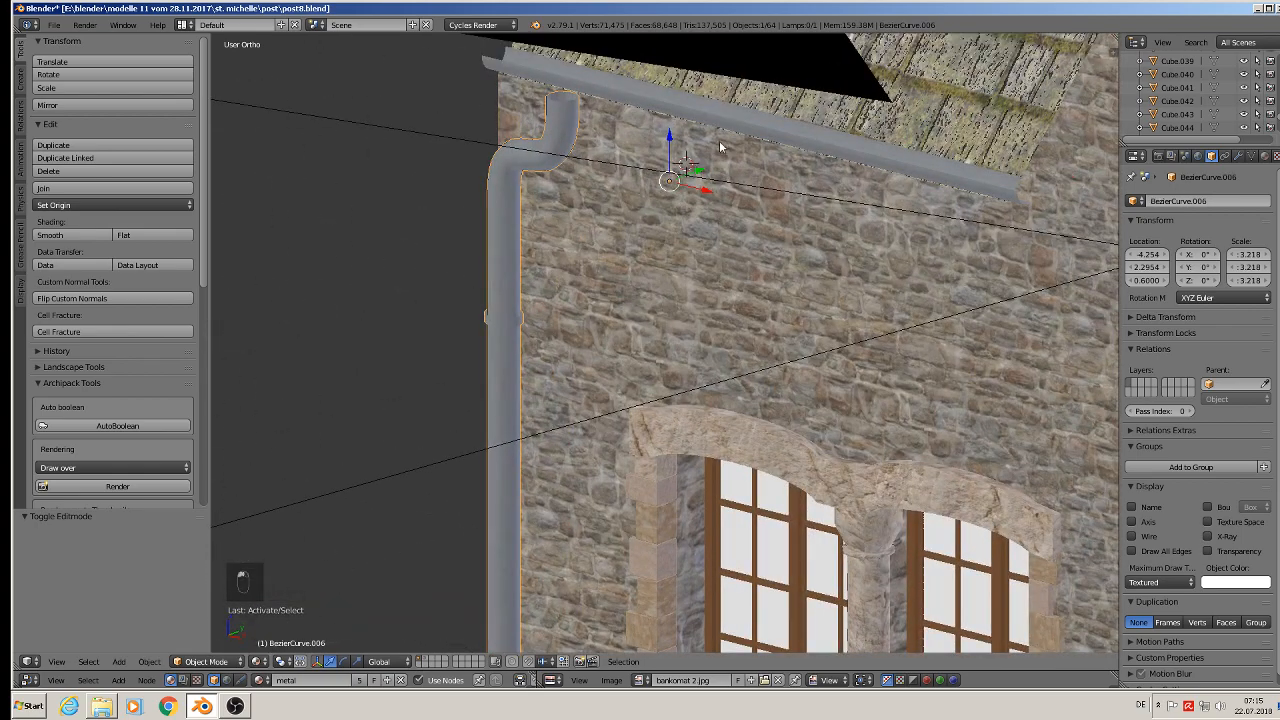
{"action": "left_click_drag", "start_coordinate": [699, 170], "coordinate": [737, 153]}
Close the front gutter's open end at the house corner with a face across its end edge loop.
{"action": "middle_click_drag", "start_coordinate": [657, 143], "coordinate": [619, 143]}
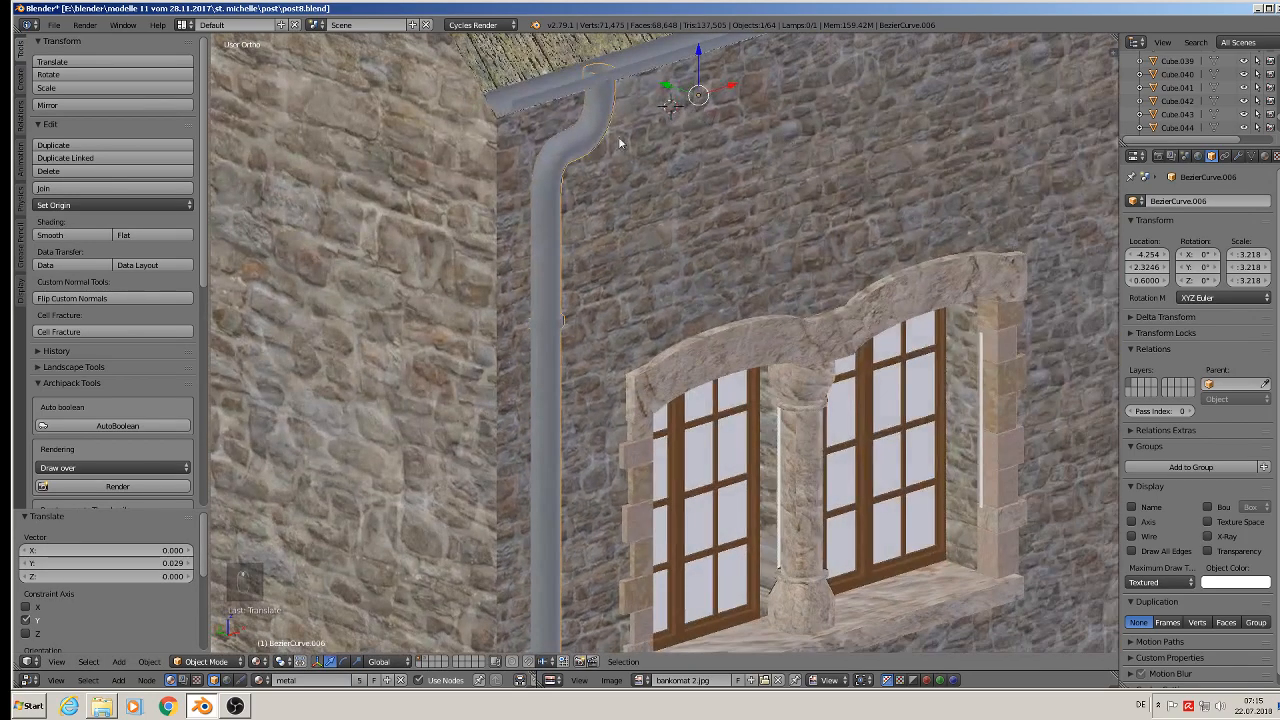
{"action": "right_click", "coordinate": [531, 97]}
{"action": "key", "text": "Tab"}
{"action": "scroll", "coordinate": [505, 118], "scroll_direction": "up", "scroll_amount": 5}
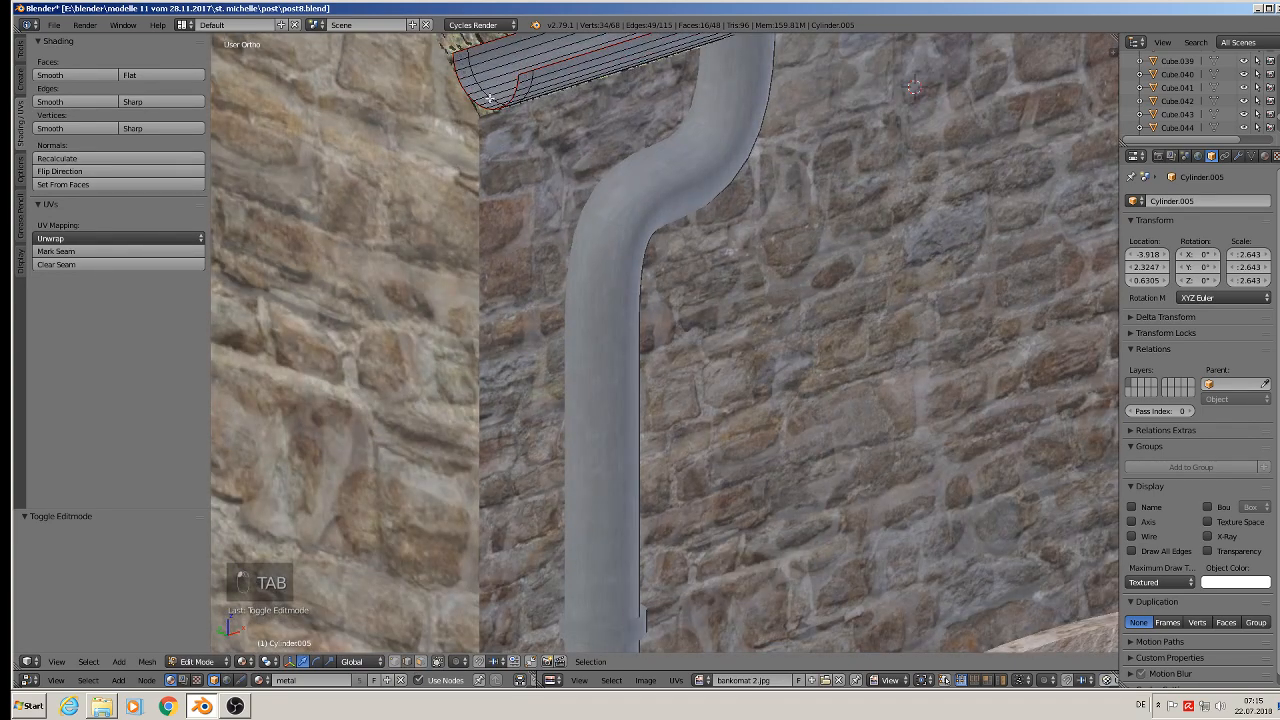
{"action": "right_click", "coordinate": [480, 101], "text": "alt"}
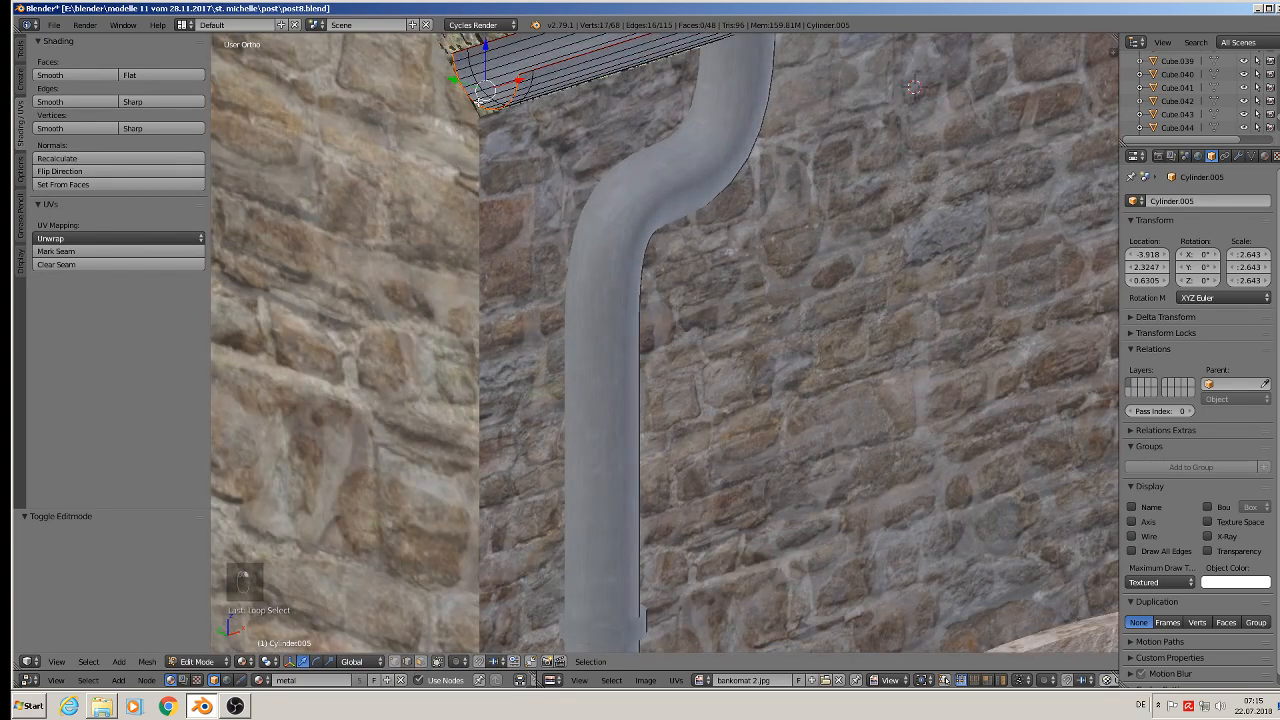
{"action": "key", "text": "Tab"}
{"action": "scroll", "coordinate": [513, 148], "scroll_direction": "down", "scroll_amount": 8}
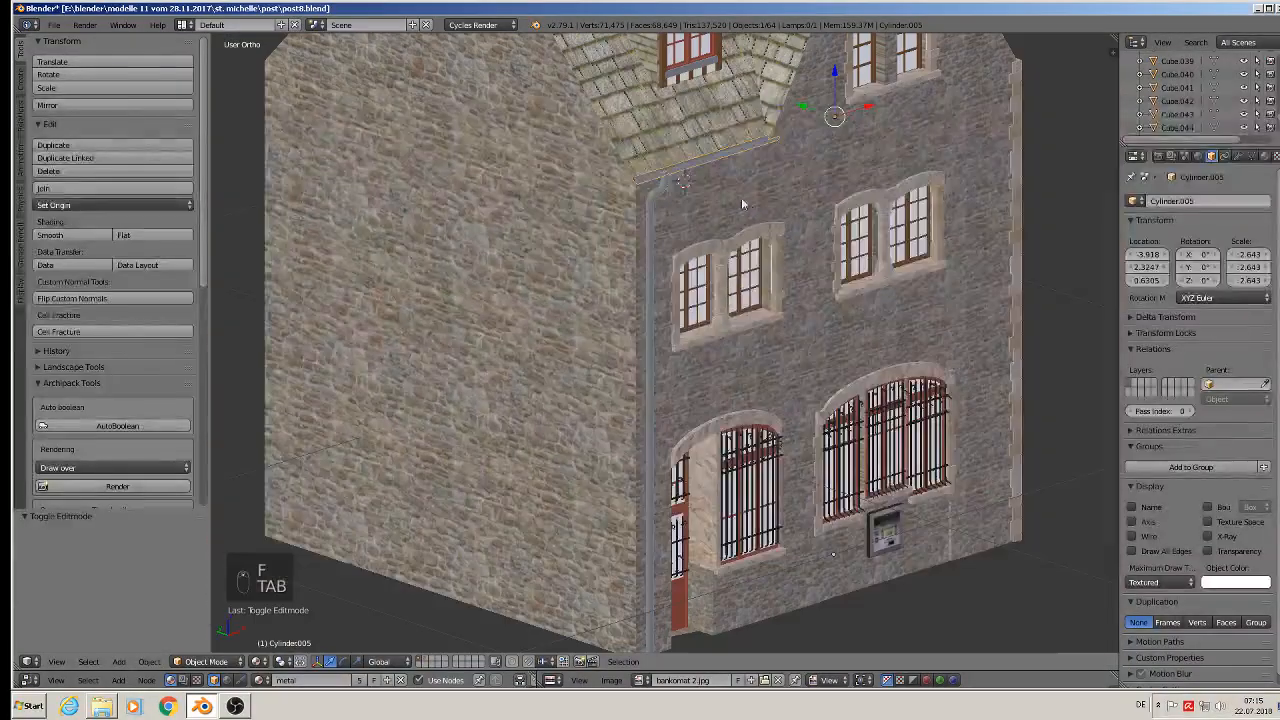
{"action": "middle_click_drag", "start_coordinate": [783, 239], "coordinate": [728, 244]}
{"action": "scroll", "coordinate": [728, 244], "scroll_direction": "down", "scroll_amount": 3}
{"action": "middle_click_drag", "start_coordinate": [888, 289], "coordinate": [640, 318], "text": "shift"}
{"action": "middle_click_drag", "start_coordinate": [682, 321], "coordinate": [641, 327]}
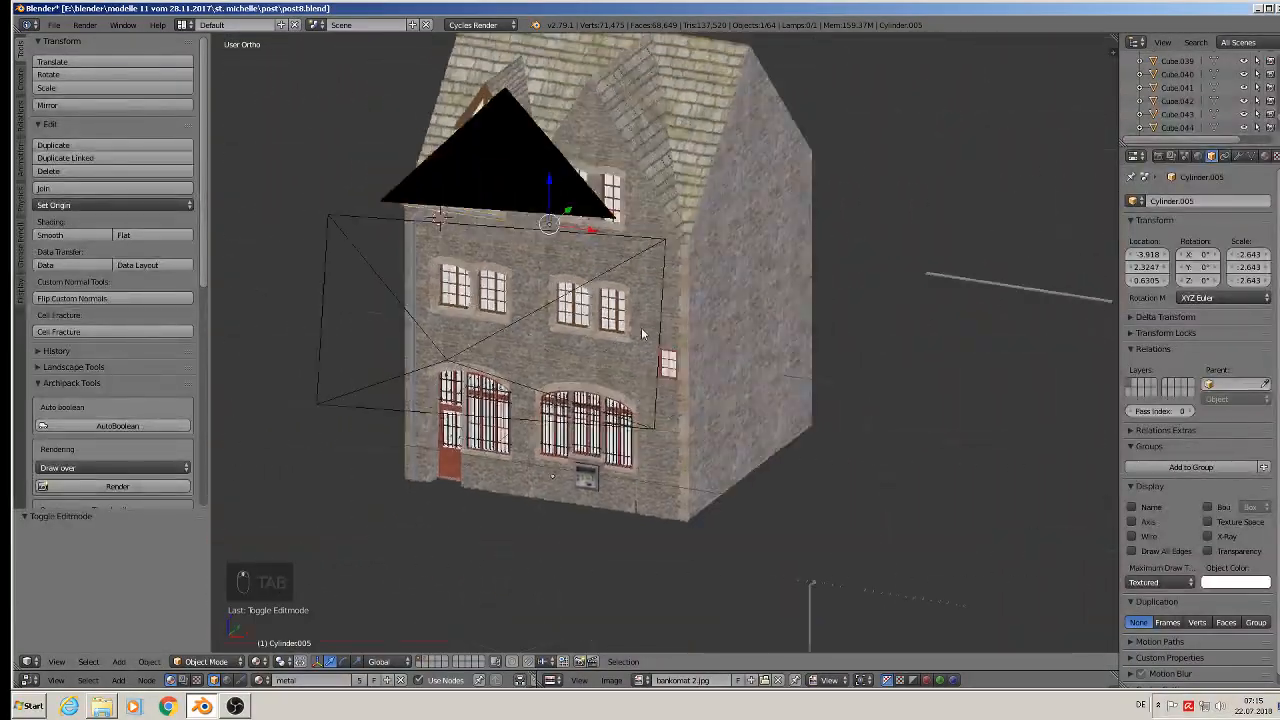
{"action": "scroll", "coordinate": [628, 320], "scroll_direction": "down", "scroll_amount": 2}
{"action": "key", "text": "Tab"}
{"action": "scroll", "coordinate": [653, 277], "scroll_direction": "up", "scroll_amount": 4}
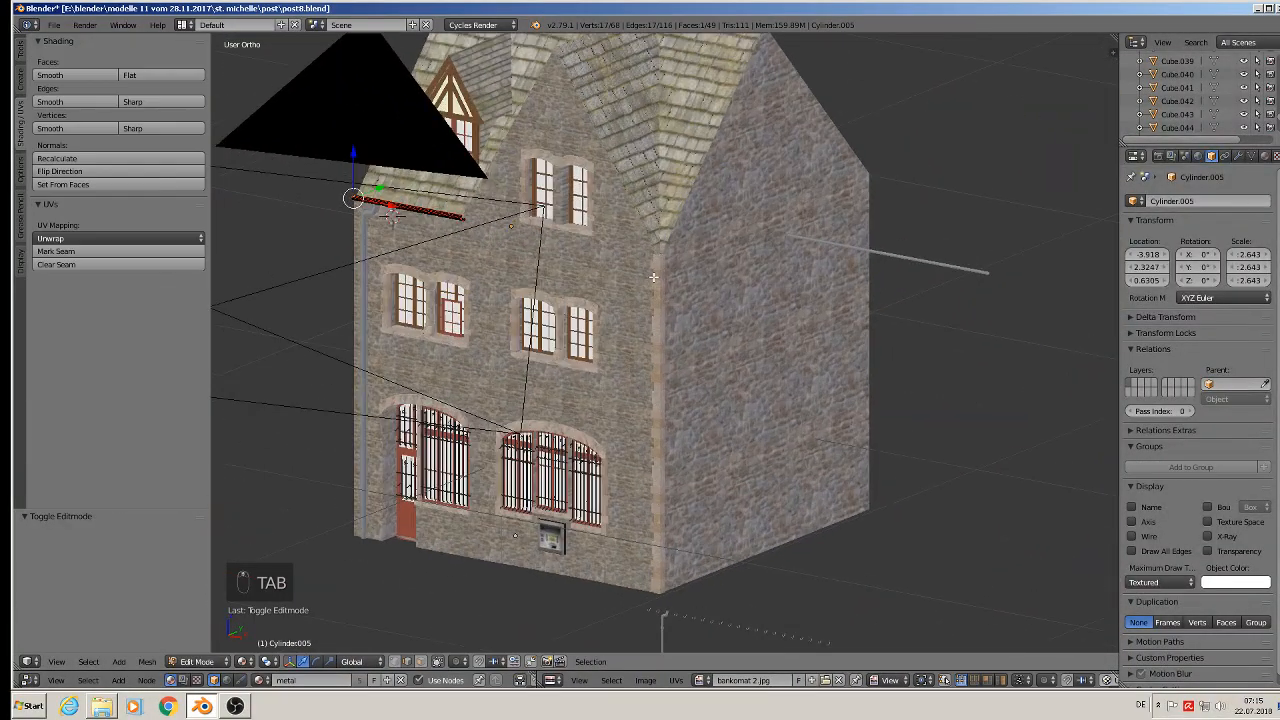
{"action": "key", "text": "Tab"}
Duplicate the front gutter and downpipe together and move the copies 1.048 along Y behind the building.
{"action": "key", "text": "a"}
{"action": "key", "text": "a"}
{"action": "key", "text": "a"}
{"action": "middle_click_drag", "start_coordinate": [610, 256], "coordinate": [549, 278]}
{"action": "right_click", "coordinate": [408, 222]}
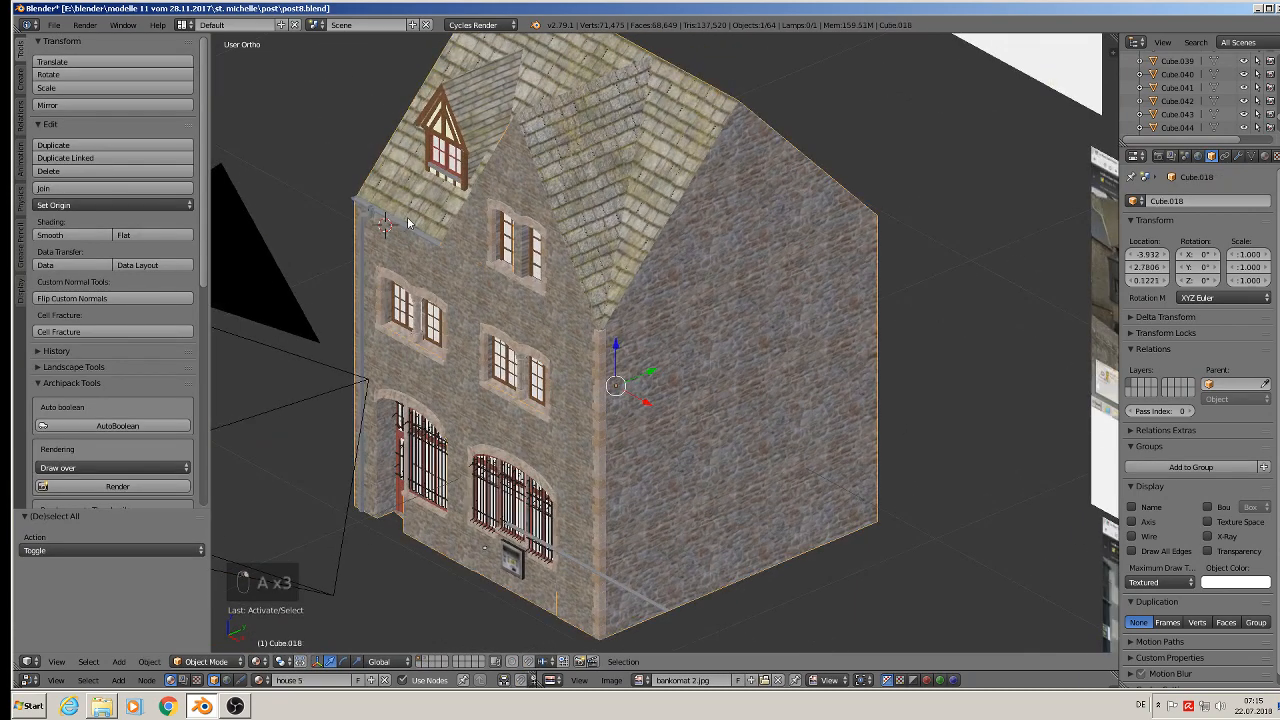
{"action": "right_click", "coordinate": [405, 227]}
{"action": "right_click", "coordinate": [368, 224], "text": "shift"}
{"action": "scroll", "coordinate": [380, 236], "scroll_direction": "down", "scroll_amount": 2}
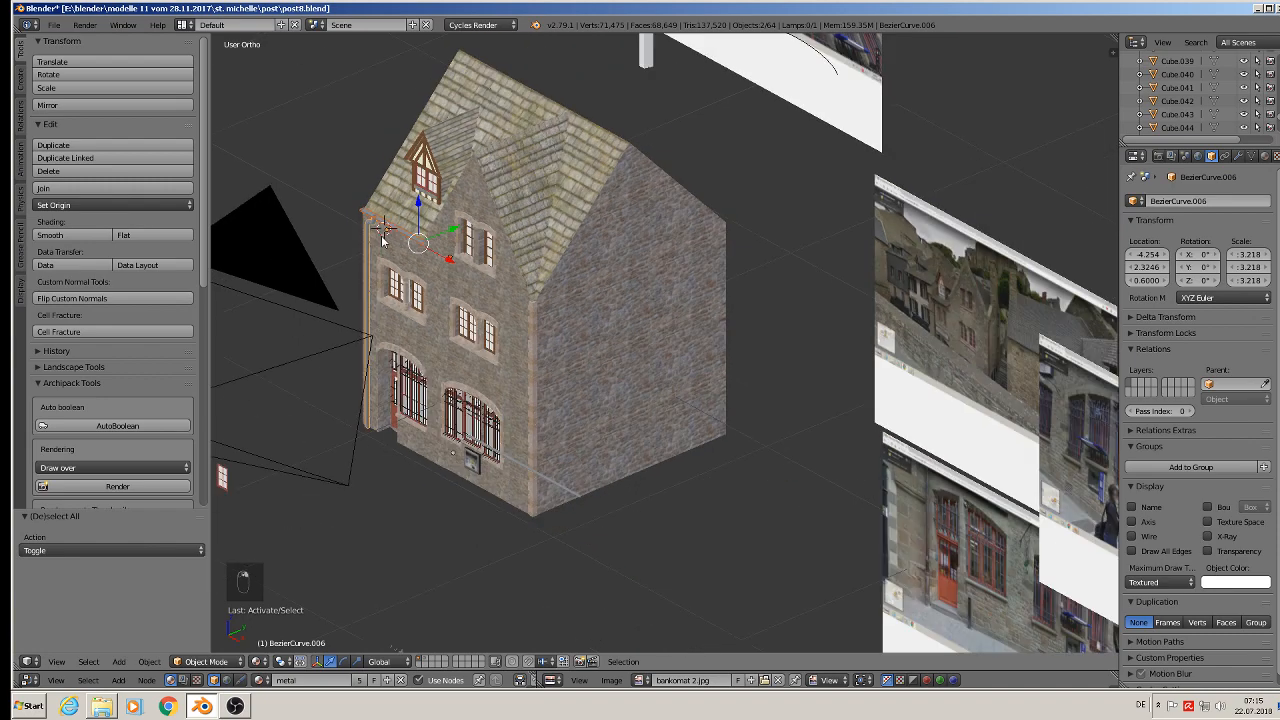
{"action": "key", "text": "shift+d"}
{"action": "key", "text": "y"}
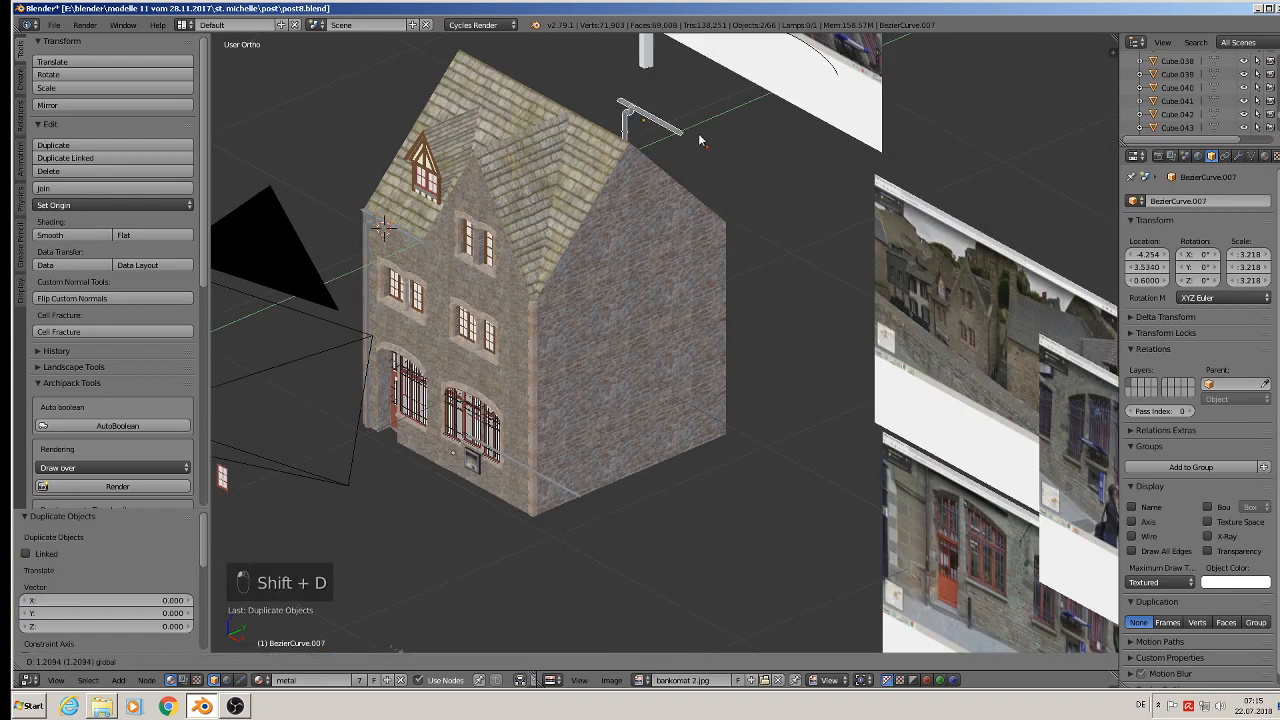
{"action": "left_click", "coordinate": [664, 157]}
Move the copied gutter and downpipe back along Y to about Y 3.241, against the rear wall and eave.
{"action": "middle_click_drag", "start_coordinate": [664, 155], "coordinate": [452, 158]}
{"action": "scroll", "coordinate": [583, 137], "scroll_direction": "up", "scroll_amount": 3}
{"action": "middle_click_drag", "start_coordinate": [583, 137], "coordinate": [613, 186]}
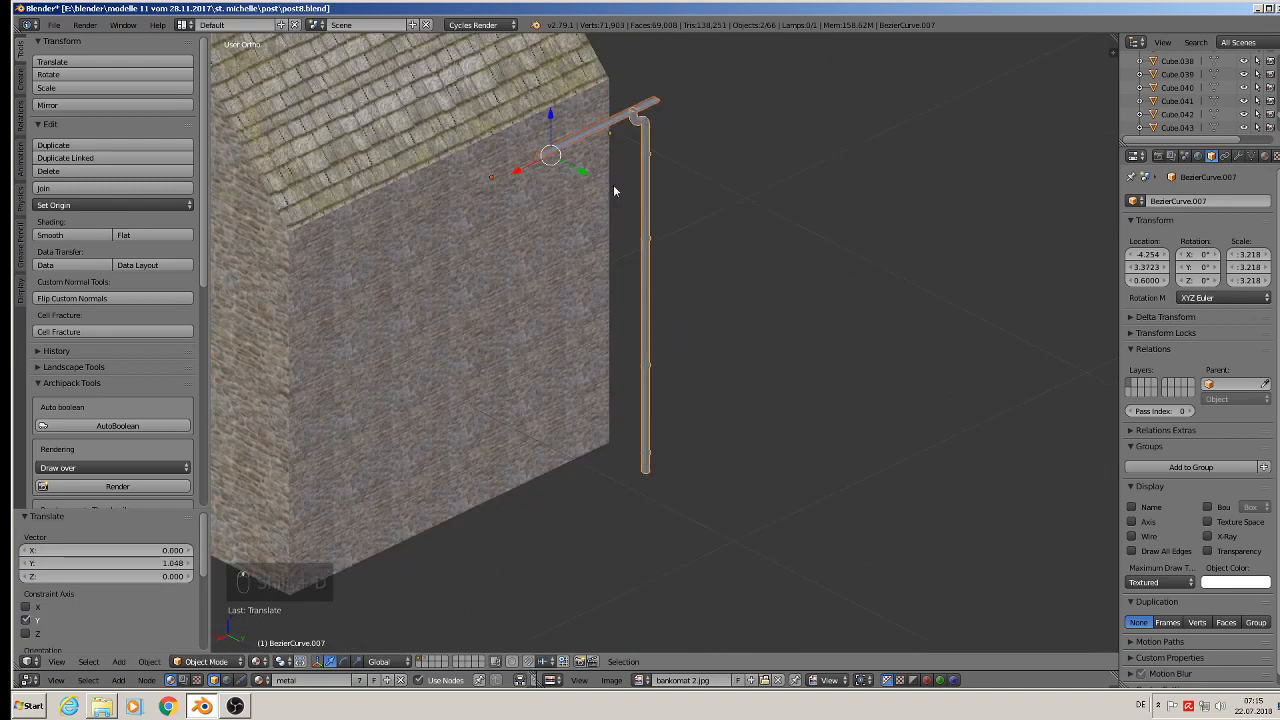
{"action": "key", "text": "g"}
{"action": "key", "text": "y"}
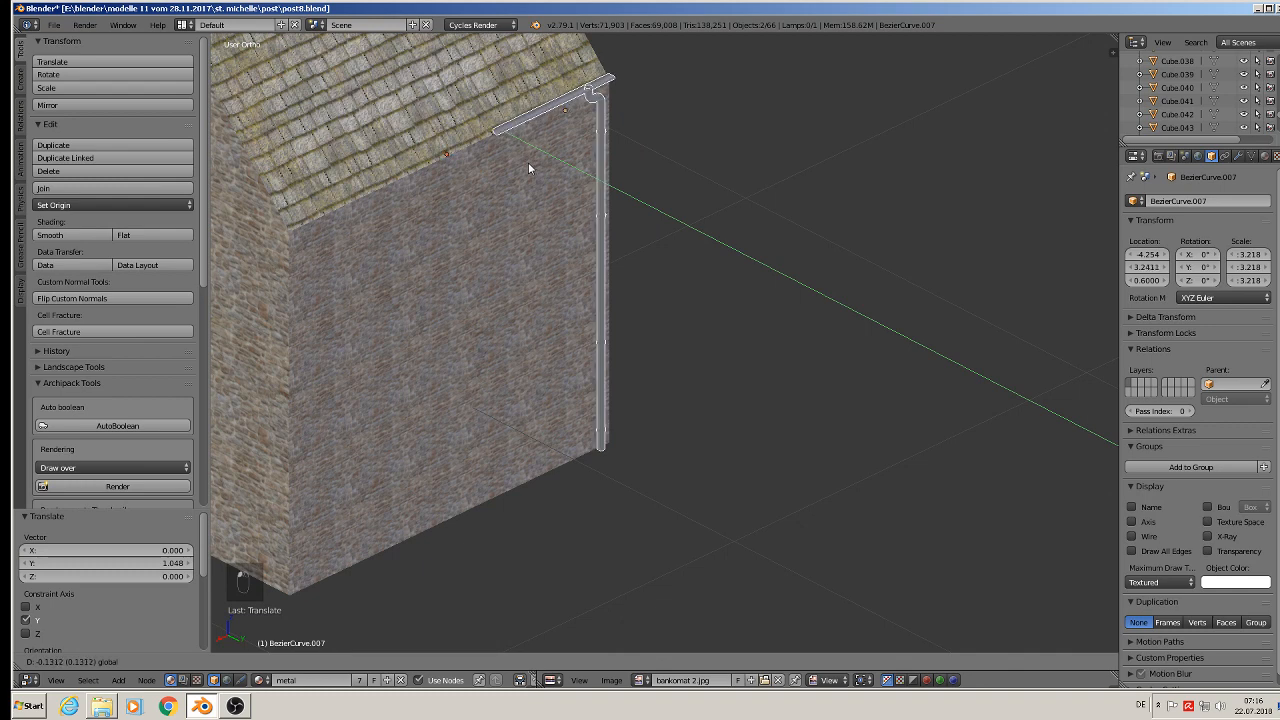
{"action": "left_click", "coordinate": [544, 157]}
Open only the rear gutter copy's mesh for editing and clear its vertex selection.
{"action": "middle_click_drag", "start_coordinate": [544, 163], "coordinate": [601, 160], "text": "shift"}
{"action": "key", "text": "Tab"}
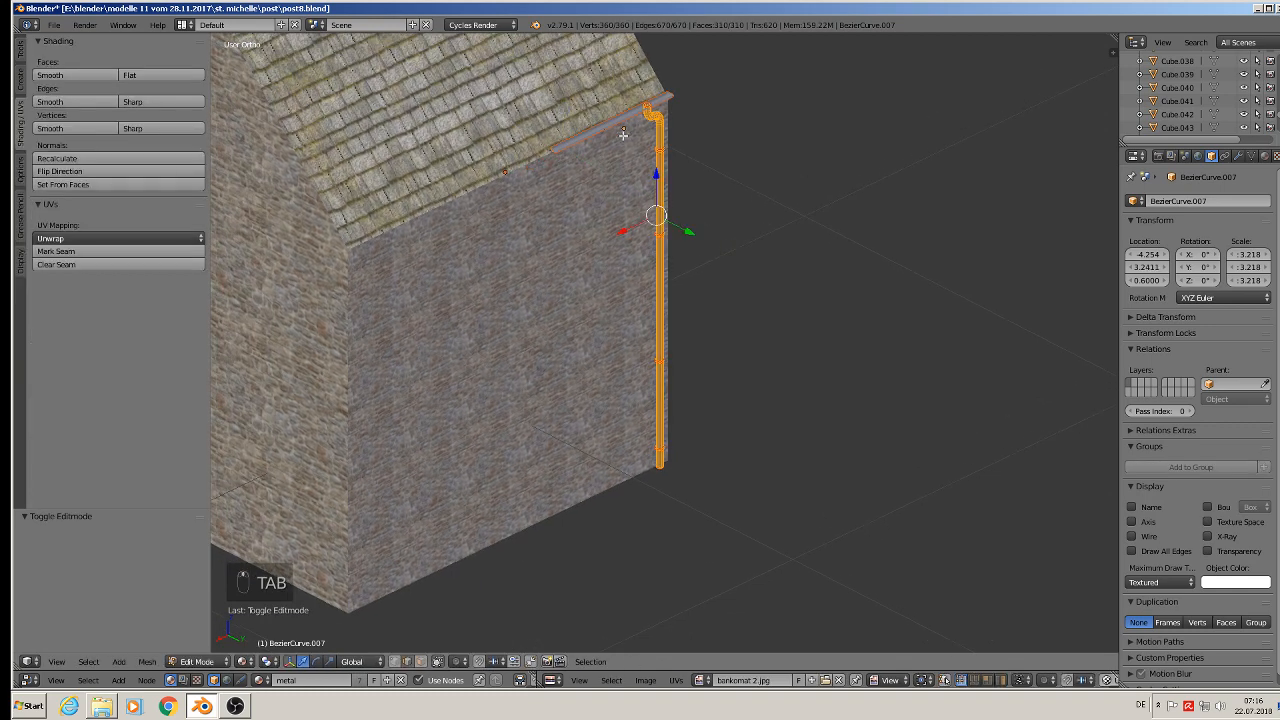
{"action": "key", "text": "Tab"}
{"action": "right_click", "coordinate": [610, 128]}
{"action": "key", "text": "Tab"}
{"action": "key", "text": "a"}
{"action": "key", "text": "a"}
{"action": "key", "text": "a"}
{"action": "key", "text": "a"}
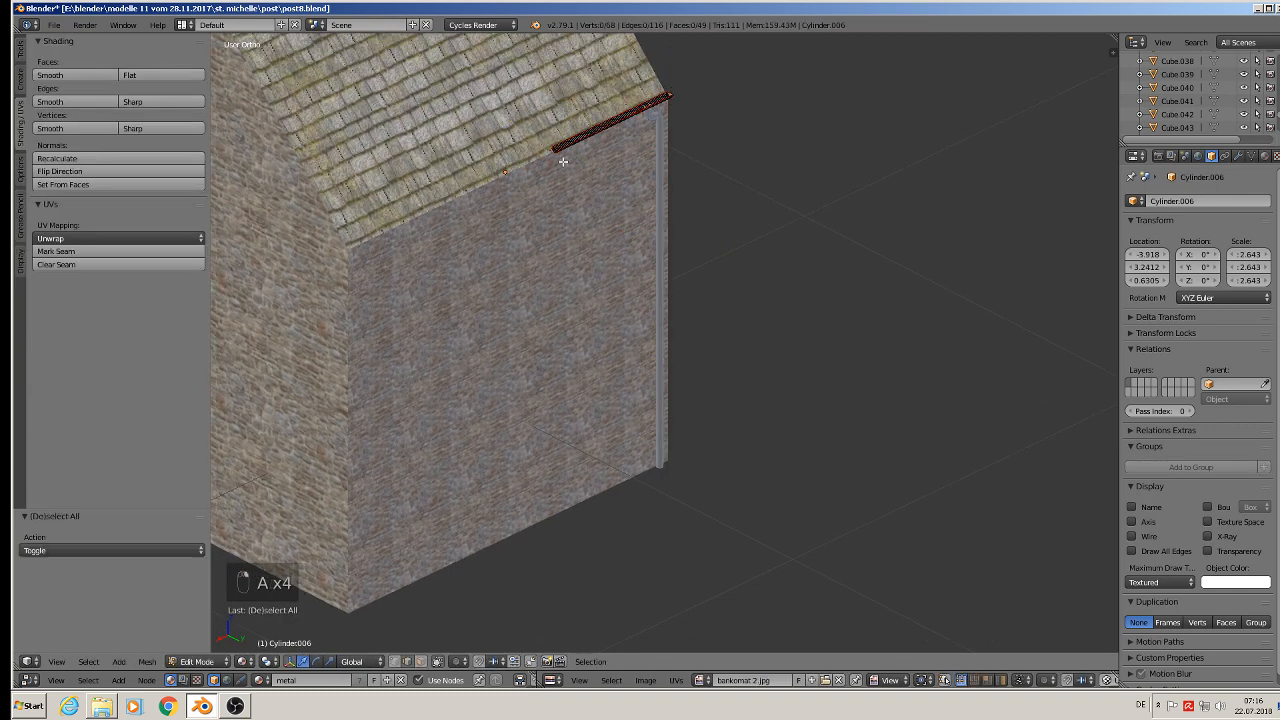
Select the rear gutter's short end with its adjoining edge loop and extend it 0.582 along X to the far corner.
{"action": "left_click_drag", "start_coordinate": [578, 160], "coordinate": [553, 148]}
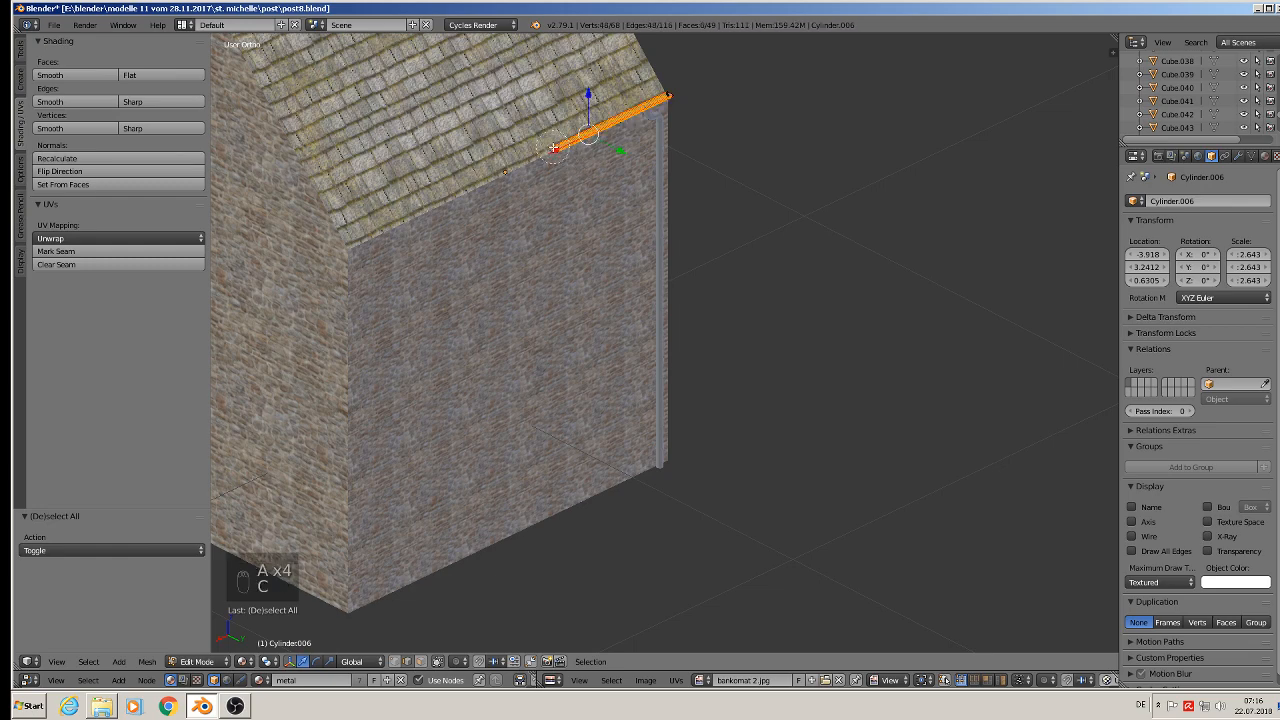
{"action": "scroll", "coordinate": [565, 153], "scroll_direction": "up", "scroll_amount": 8}
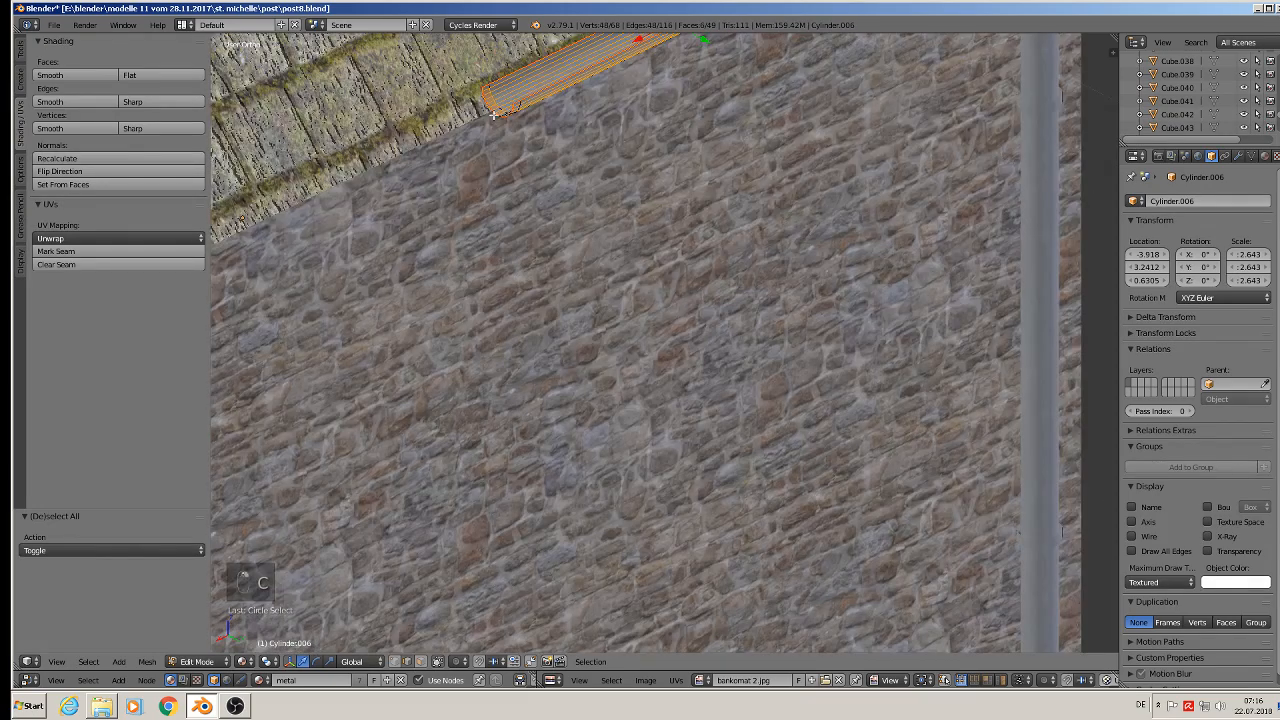
{"action": "key", "text": "a"}
{"action": "right_click", "coordinate": [487, 104], "text": "alt"}
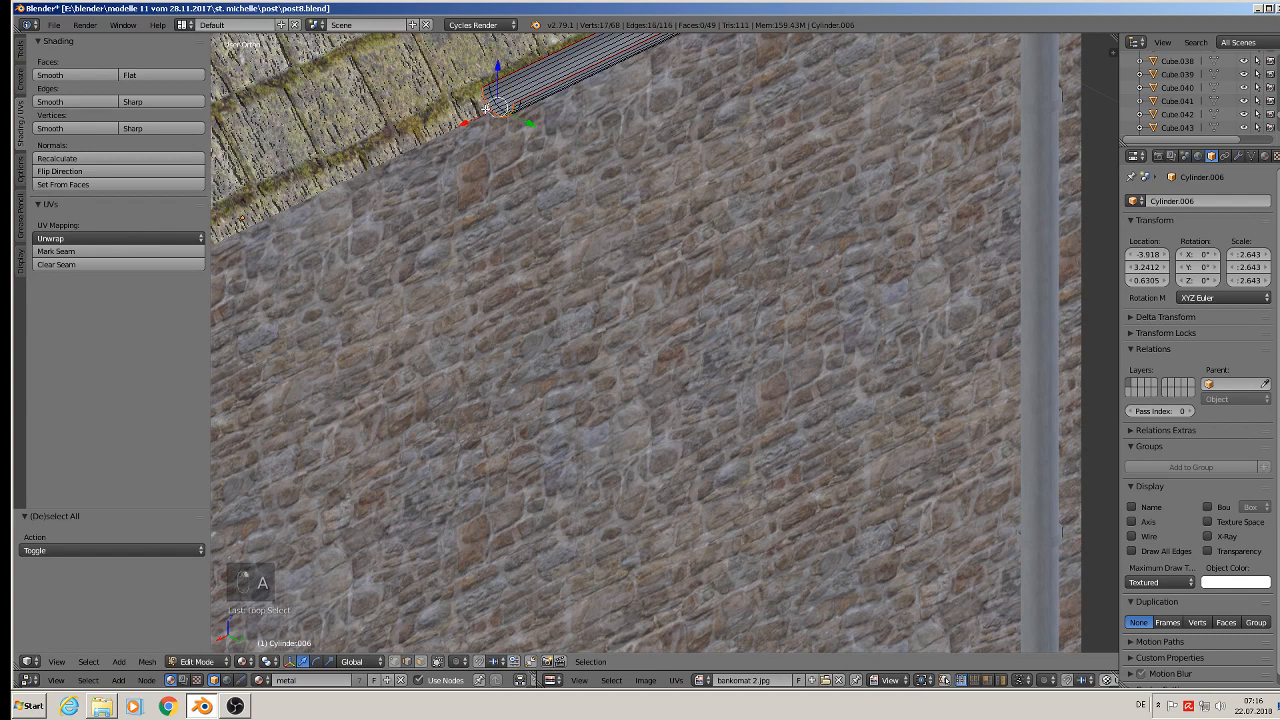
{"action": "key", "text": "ctrl+KP_Add"}
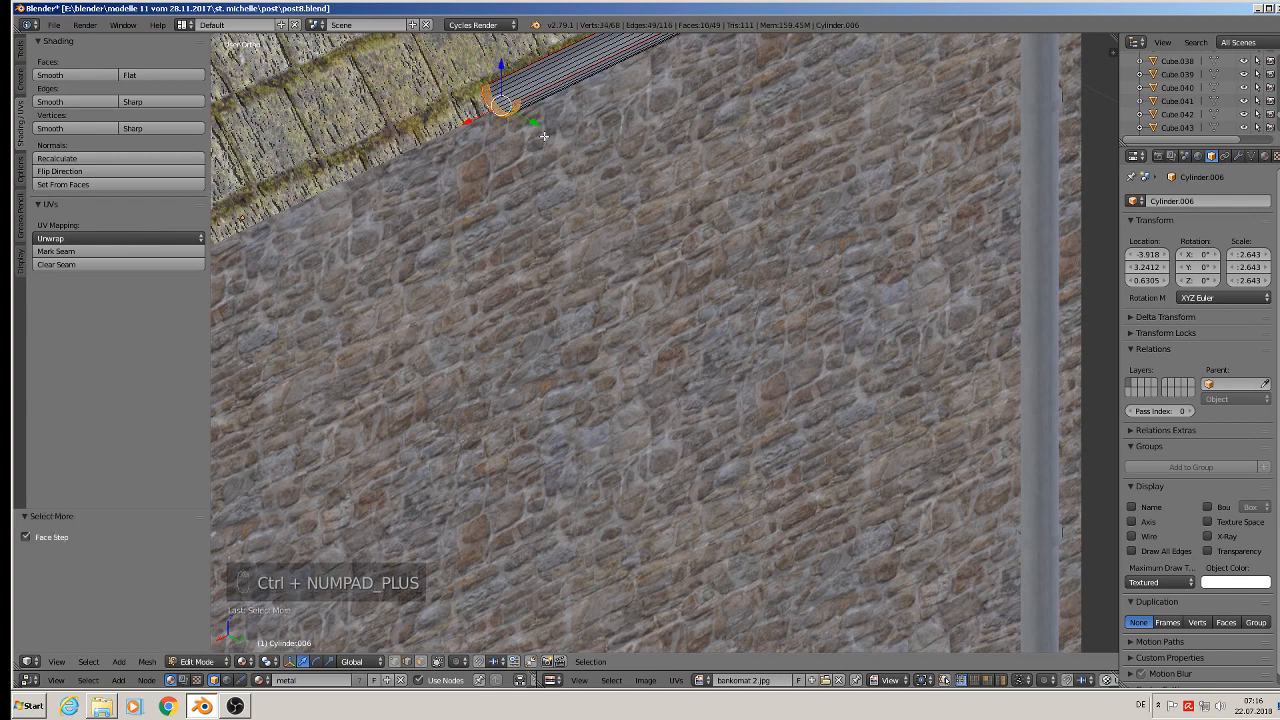
{"action": "scroll", "coordinate": [691, 188], "scroll_direction": "down", "scroll_amount": 5}
{"action": "key", "text": "g"}
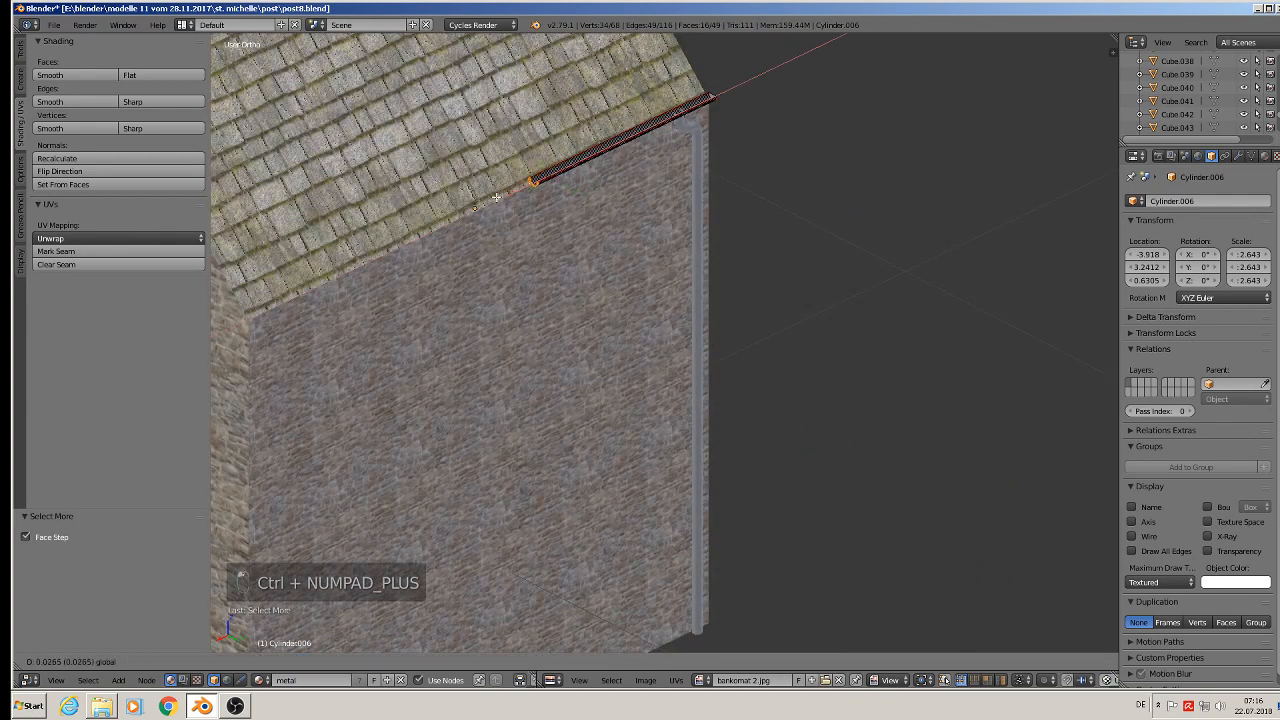
{"action": "left_click", "coordinate": [224, 326]}
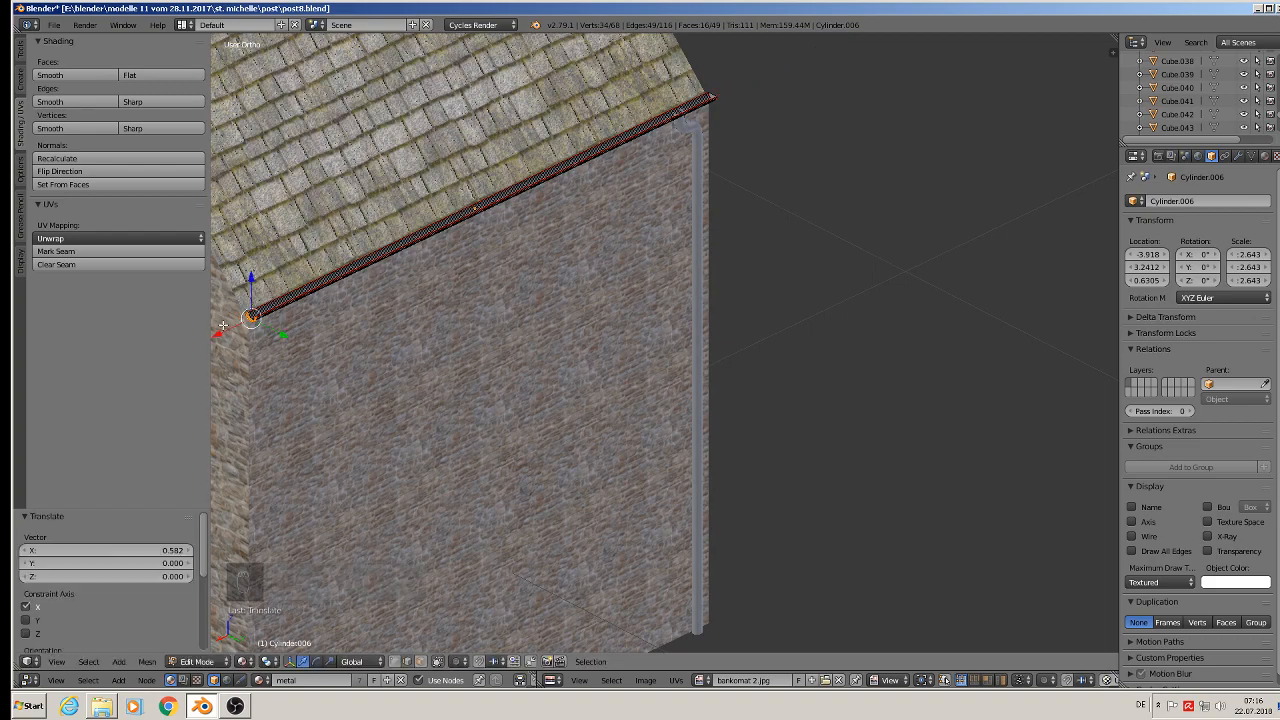
Cap the extended end of the rear gutter with a face across its outer edge loop.
{"action": "scroll", "coordinate": [268, 322], "scroll_direction": "up", "scroll_amount": 4}
{"action": "middle_click_drag", "start_coordinate": [268, 322], "coordinate": [664, 300], "text": "shift"}
{"action": "scroll", "coordinate": [582, 292], "scroll_direction": "up", "scroll_amount": 4}
{"action": "scroll", "coordinate": [582, 292], "scroll_direction": "up", "scroll_amount": 3}
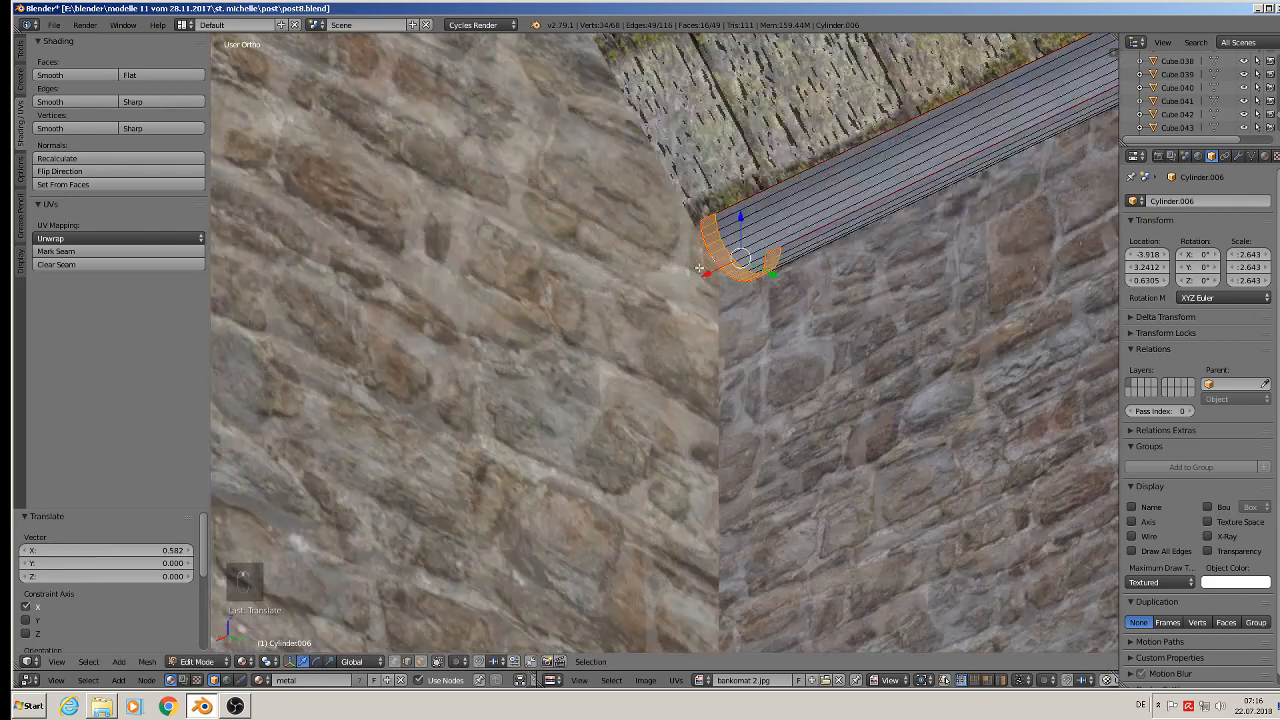
{"action": "right_click", "coordinate": [704, 252], "text": "alt"}
{"action": "right_click", "coordinate": [704, 252], "text": "alt"}
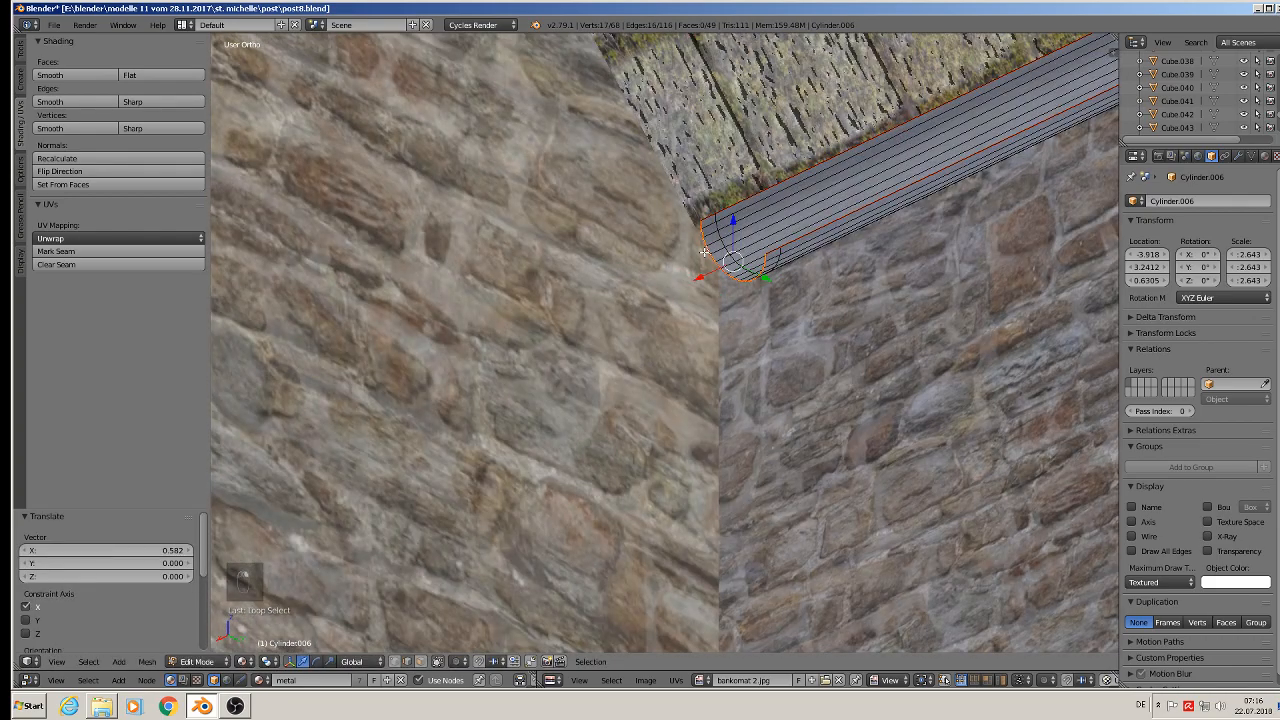
{"action": "key", "text": "f"}
{"action": "key", "text": "Tab"}
Save the building model to the current file, post8.blend.
{"action": "scroll", "coordinate": [712, 260], "scroll_direction": "down", "scroll_amount": 7}
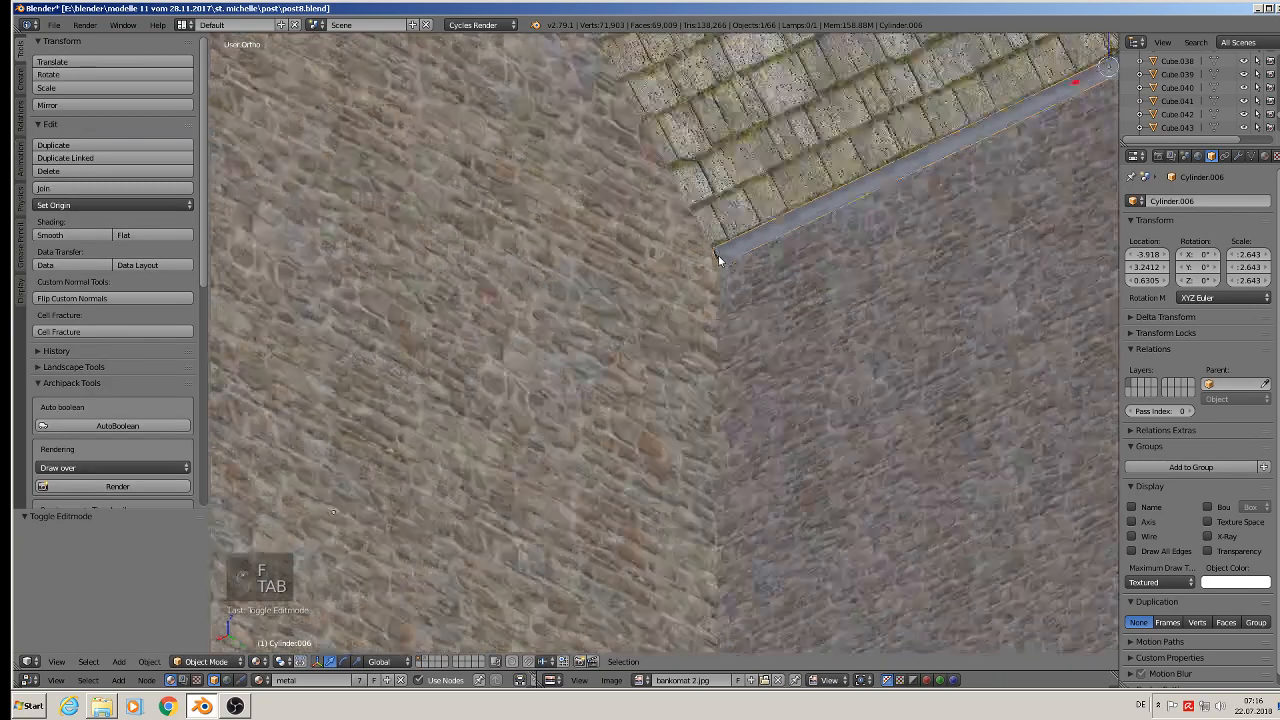
{"action": "scroll", "coordinate": [719, 270], "scroll_direction": "down", "scroll_amount": 3}
{"action": "middle_click_drag", "start_coordinate": [716, 267], "coordinate": [878, 251]}
{"action": "left_click", "coordinate": [53, 25]}
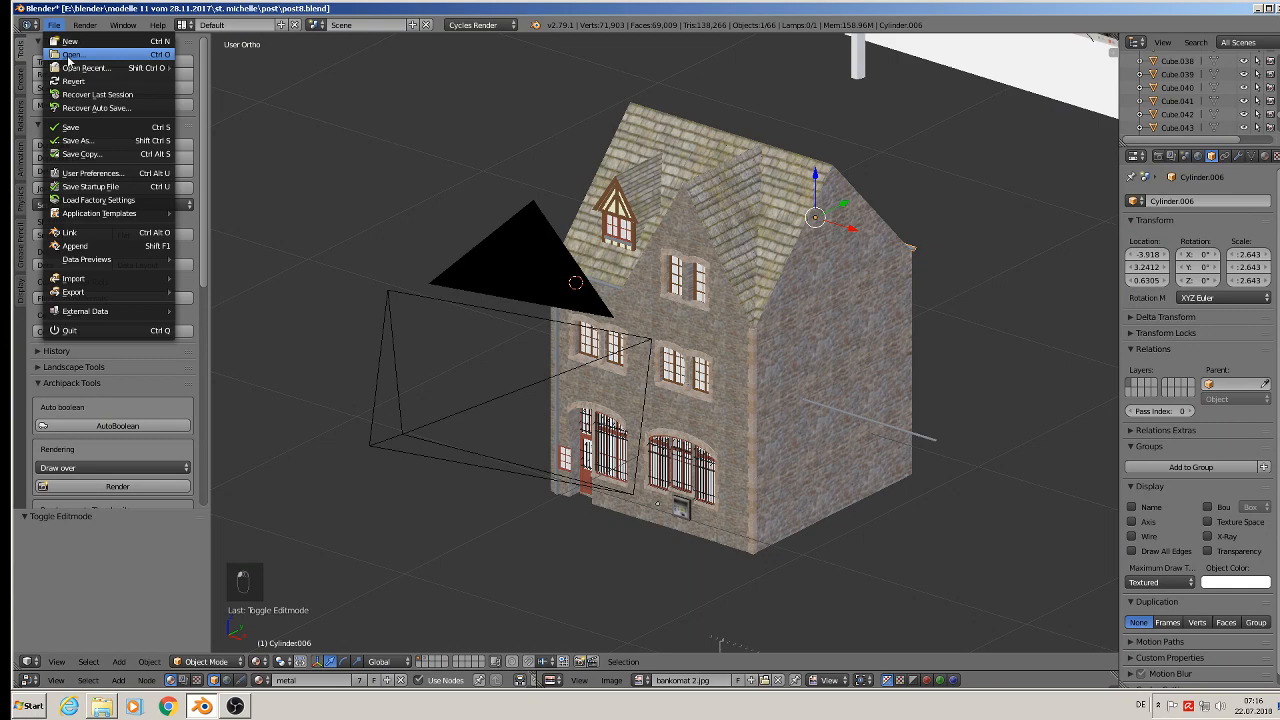
{"action": "left_click", "coordinate": [84, 124]}
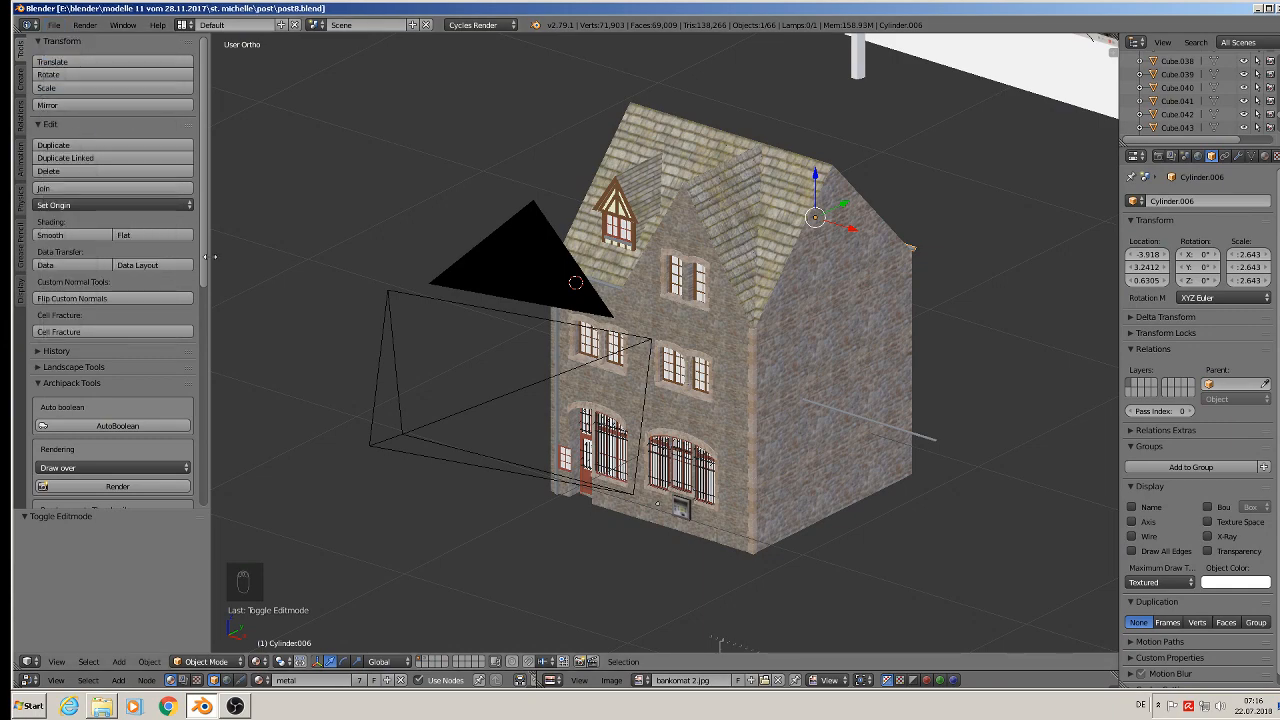
{"action": "middle_click_drag", "start_coordinate": [875, 420], "coordinate": [654, 320], "text": "shift"}
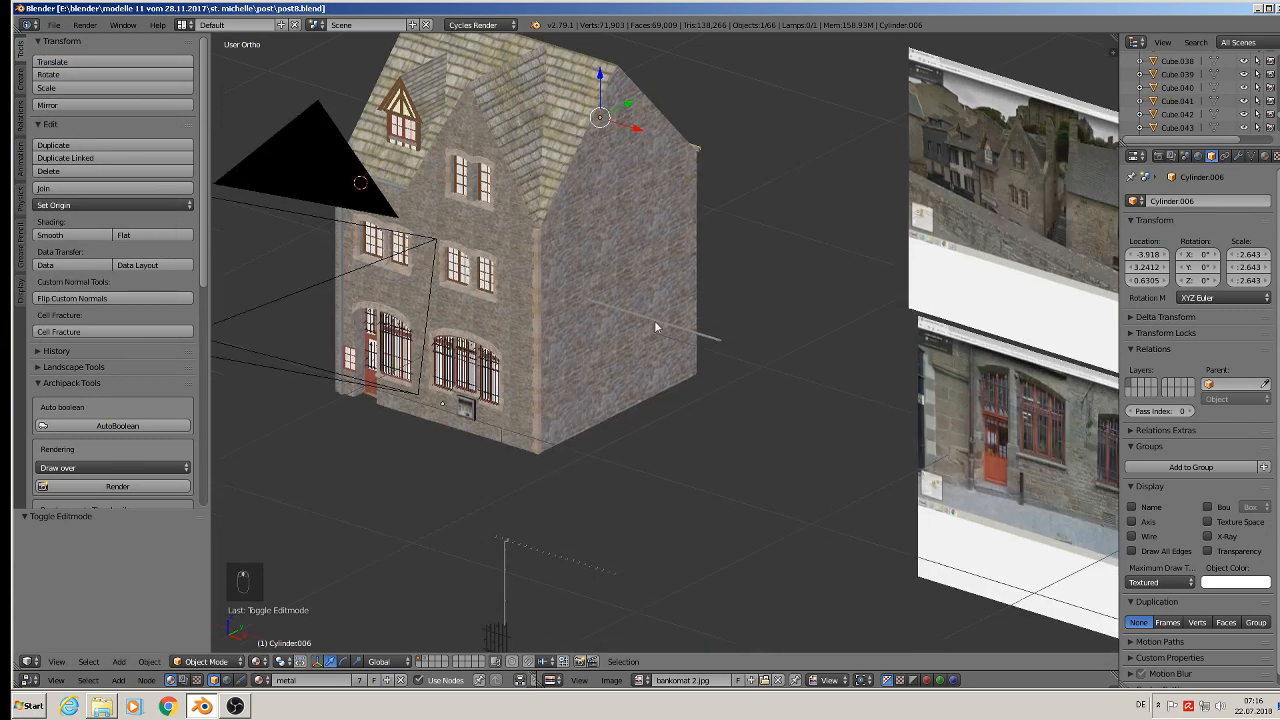
Switch to the second layer and select the object made of the red arched window cutter shapes.
{"action": "scroll", "coordinate": [684, 342], "scroll_direction": "down", "scroll_amount": 3}
{"action": "middle_click_drag", "start_coordinate": [841, 374], "coordinate": [605, 331], "text": "shift"}
{"action": "scroll", "coordinate": [814, 311], "scroll_direction": "up", "scroll_amount": 9}
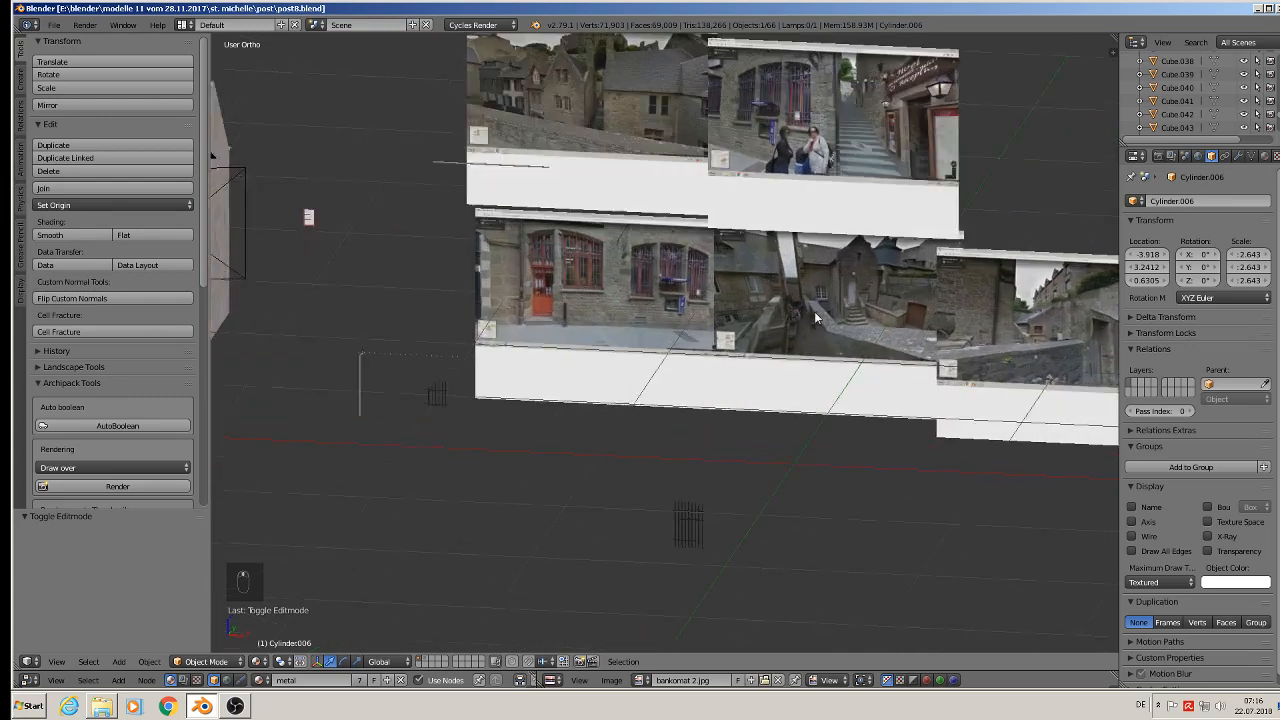
{"action": "key", "text": "KP_1"}
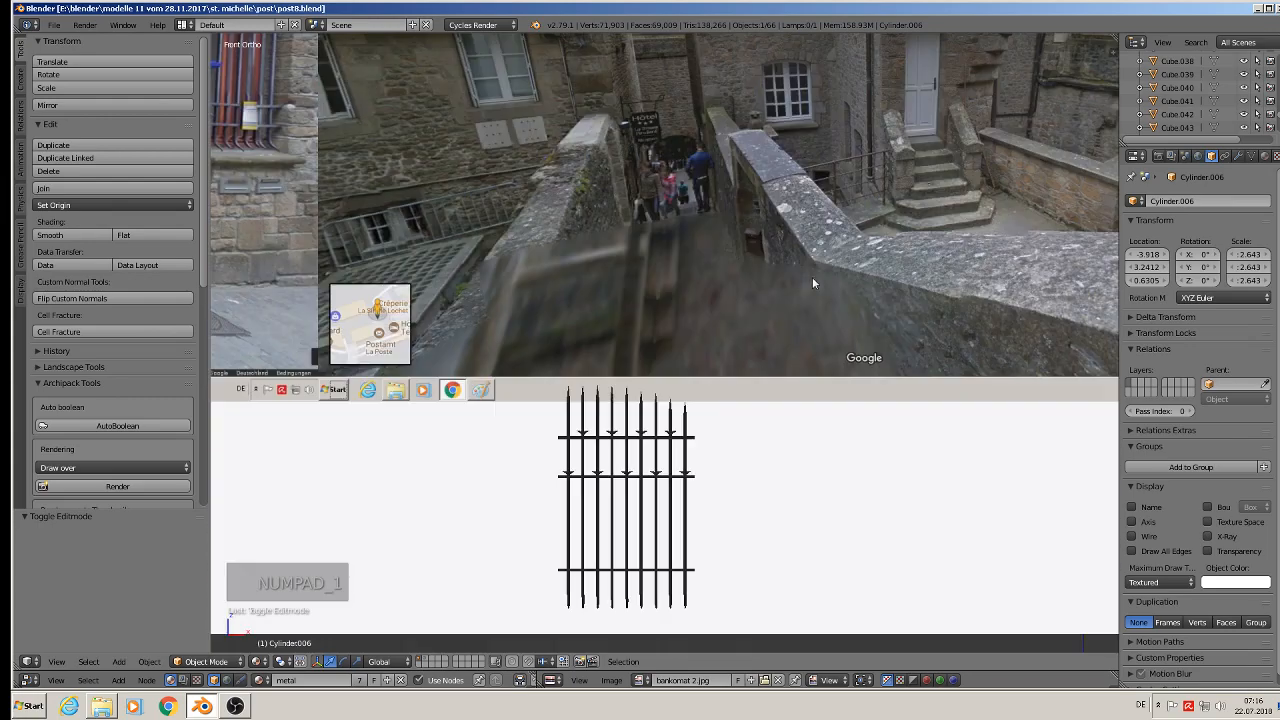
{"action": "scroll", "coordinate": [723, 288], "scroll_direction": "down", "scroll_amount": 3}
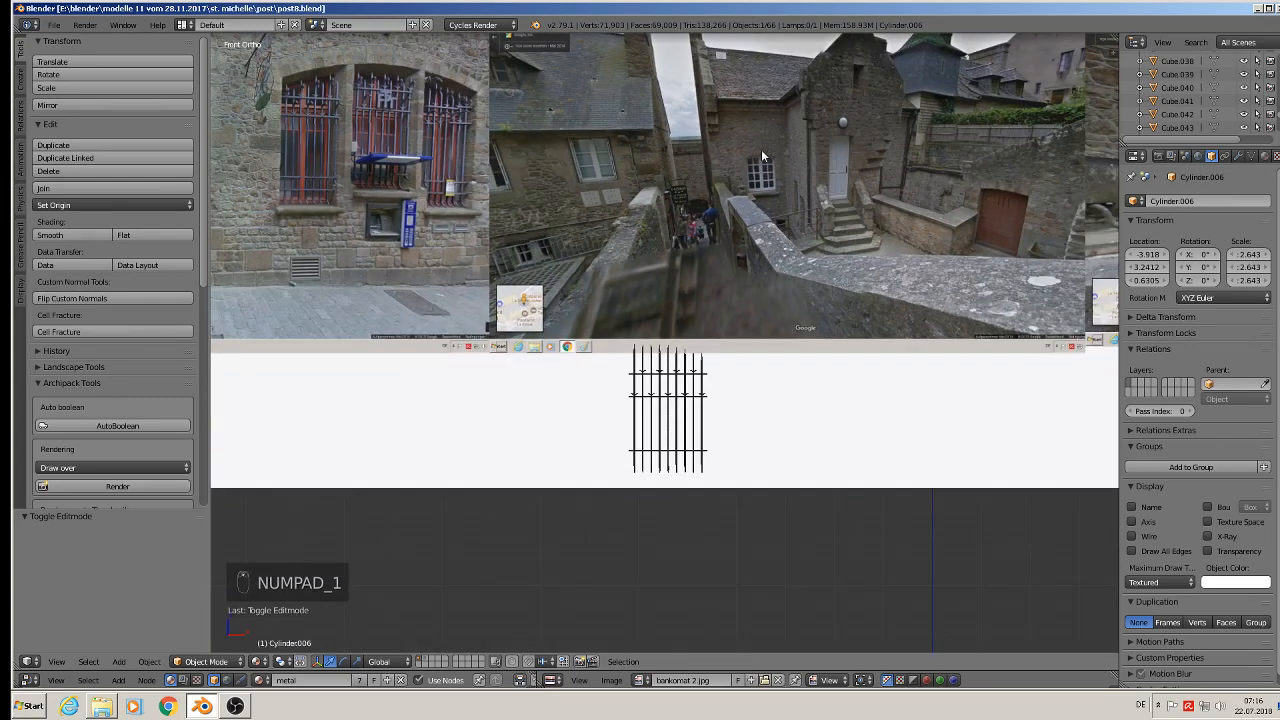
{"action": "left_click", "coordinate": [424, 662]}
{"action": "scroll", "coordinate": [510, 410], "scroll_direction": "down", "scroll_amount": 4}
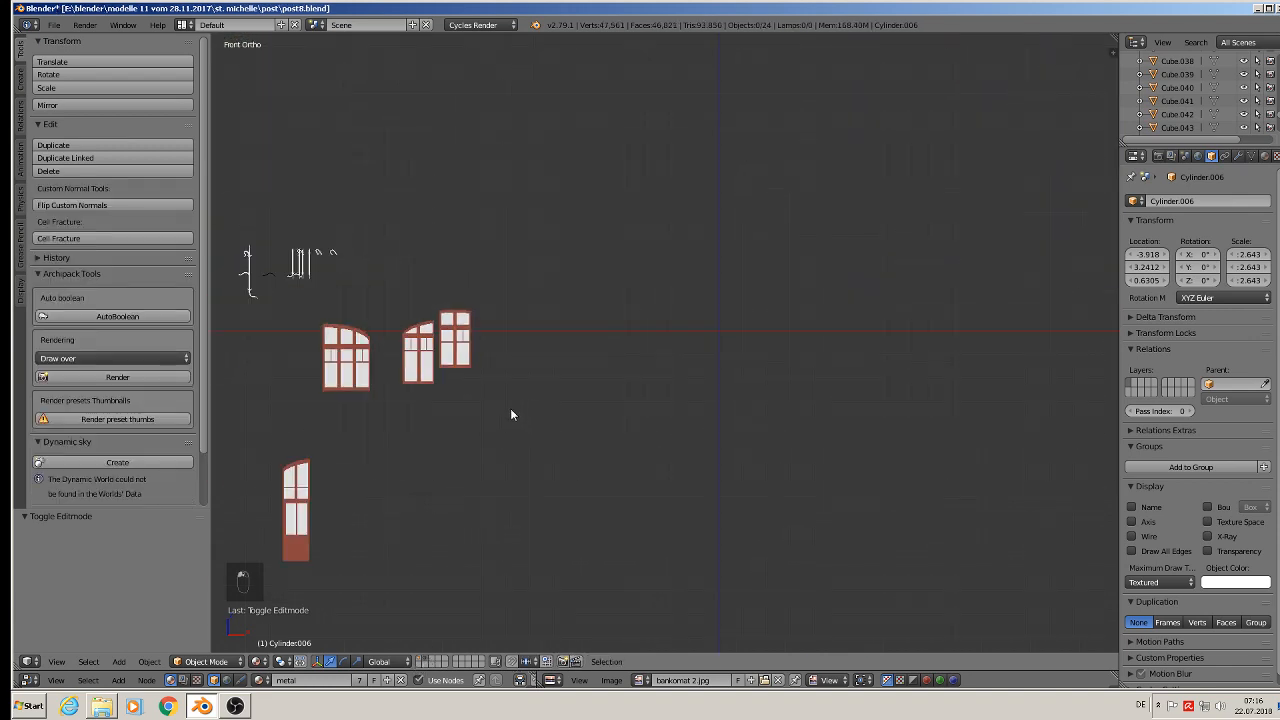
{"action": "middle_click_drag", "start_coordinate": [580, 360], "coordinate": [826, 351], "text": "shift"}
{"action": "scroll", "coordinate": [826, 351], "scroll_direction": "down", "scroll_amount": 2}
{"action": "middle_click_drag", "start_coordinate": [336, 309], "coordinate": [610, 383], "text": "shift"}
{"action": "scroll", "coordinate": [660, 340], "scroll_direction": "up", "scroll_amount": 7}
{"action": "right_click", "coordinate": [667, 360]}
{"action": "scroll", "coordinate": [665, 360], "scroll_direction": "up", "scroll_amount": 4}
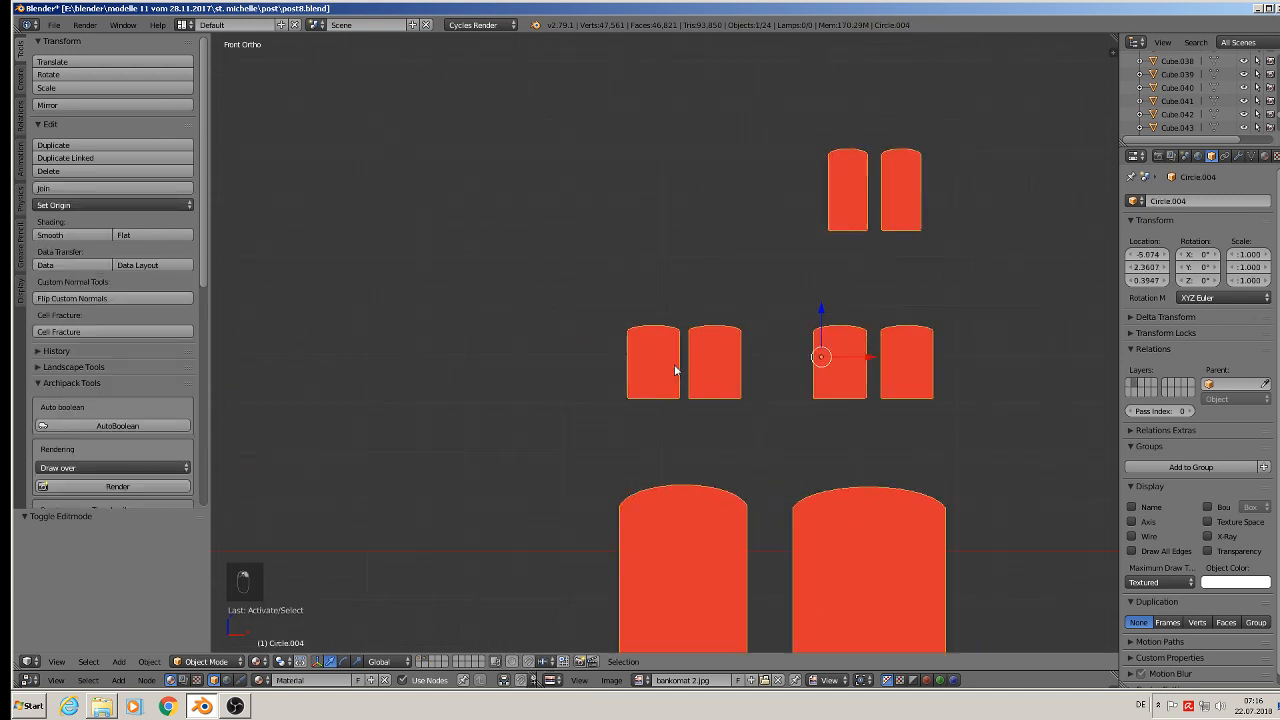
Duplicate the leftmost small arched shape in the middle row, move the copy about -0.263 along X and separate it into its own object.
{"action": "key", "text": "Tab"}
{"action": "key", "text": "a"}
{"action": "key", "text": "a"}
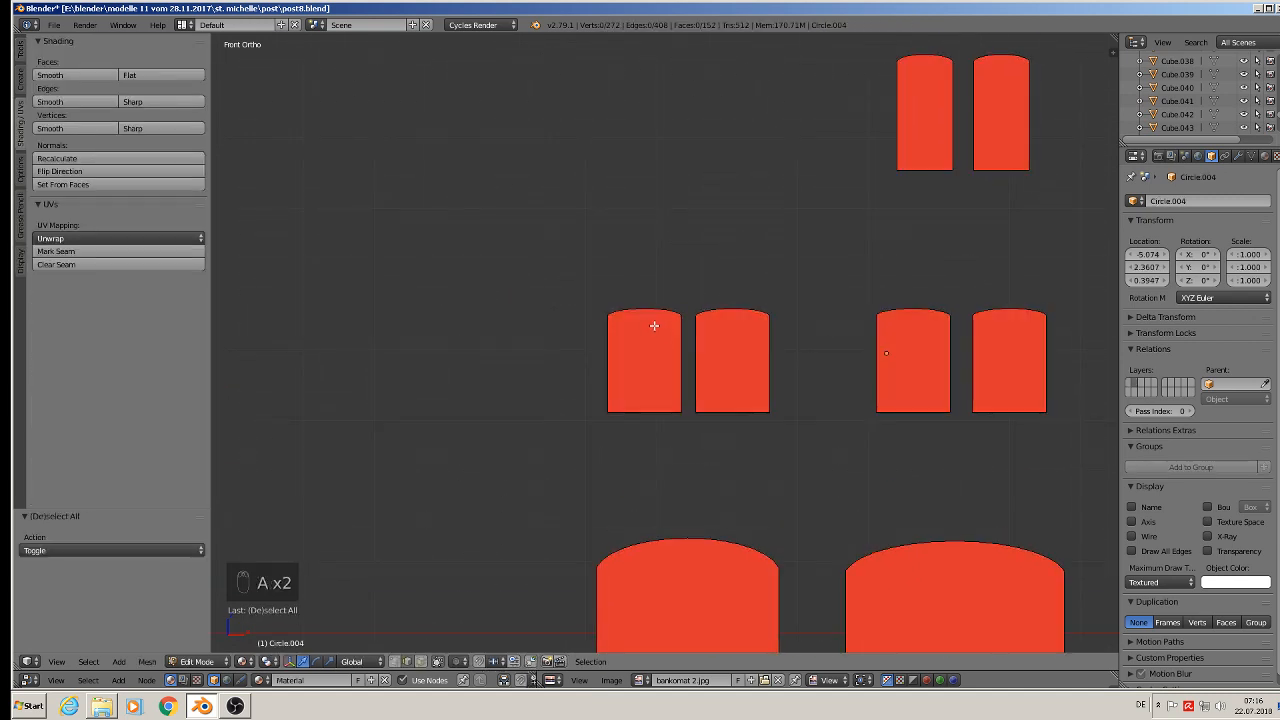
{"action": "key", "text": "l"}
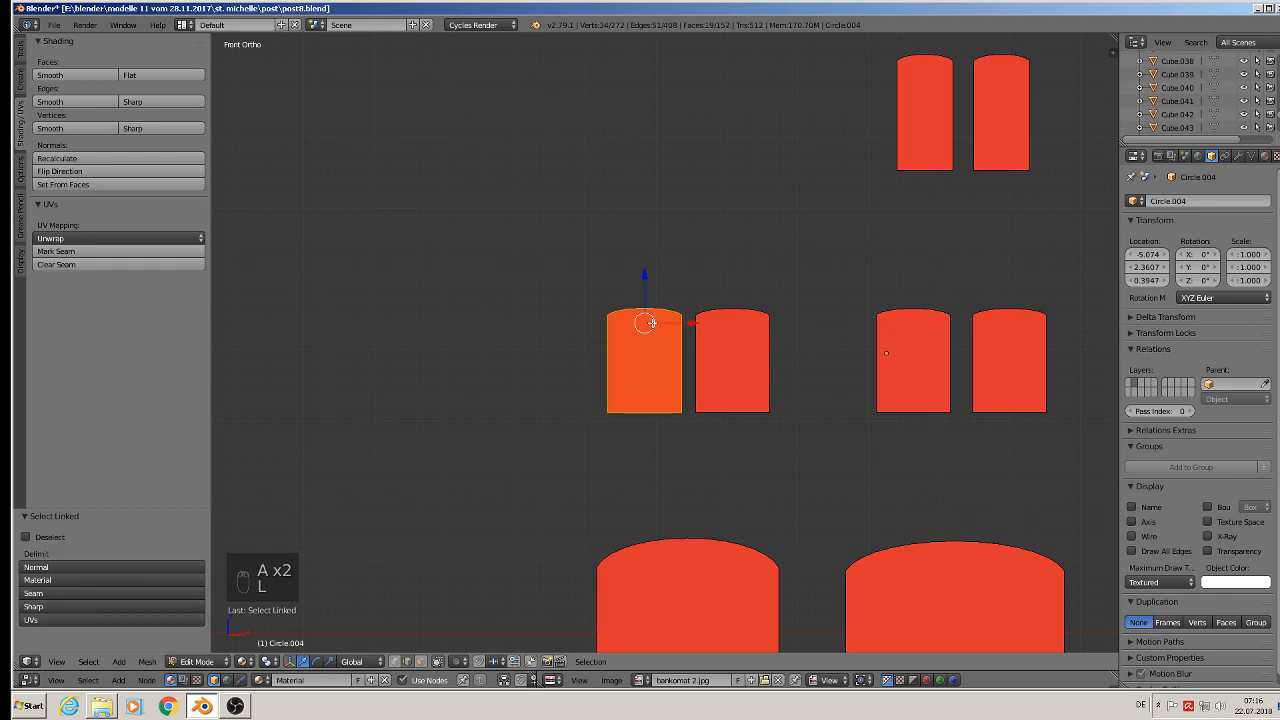
{"action": "key", "text": "shift+d"}
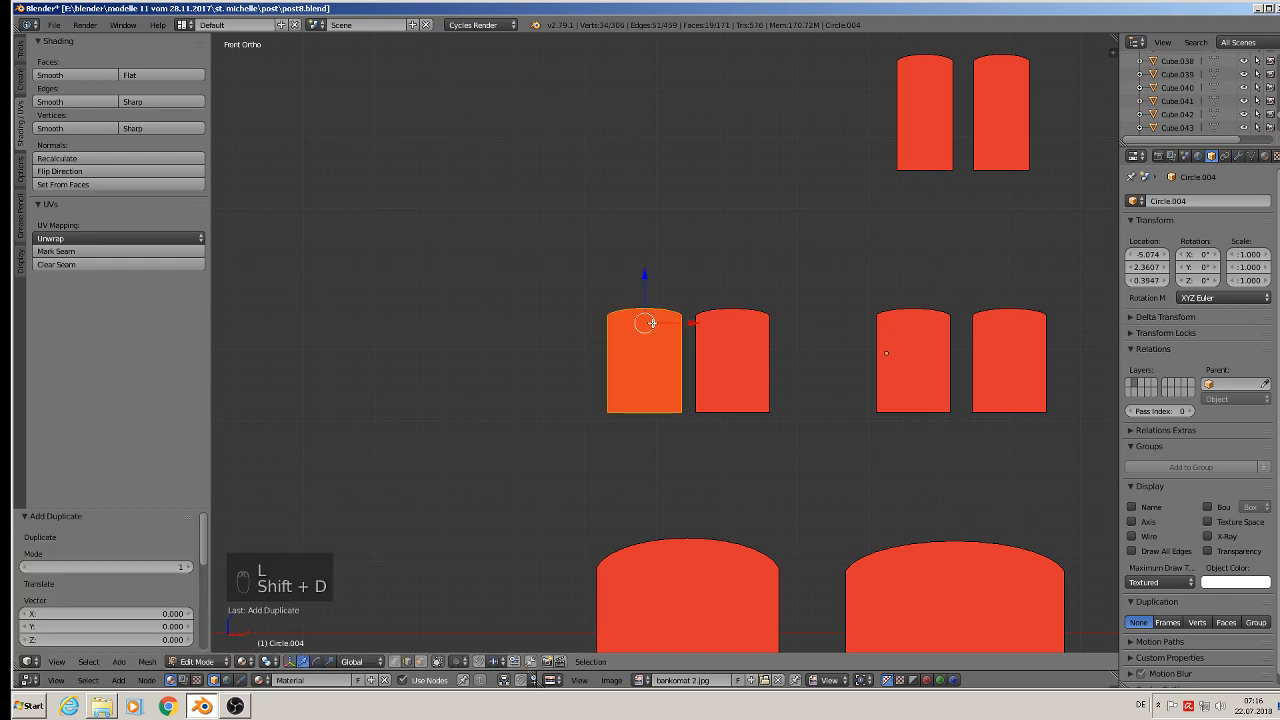
{"action": "left_click", "coordinate": [512, 329]}
{"action": "key", "text": "p"}
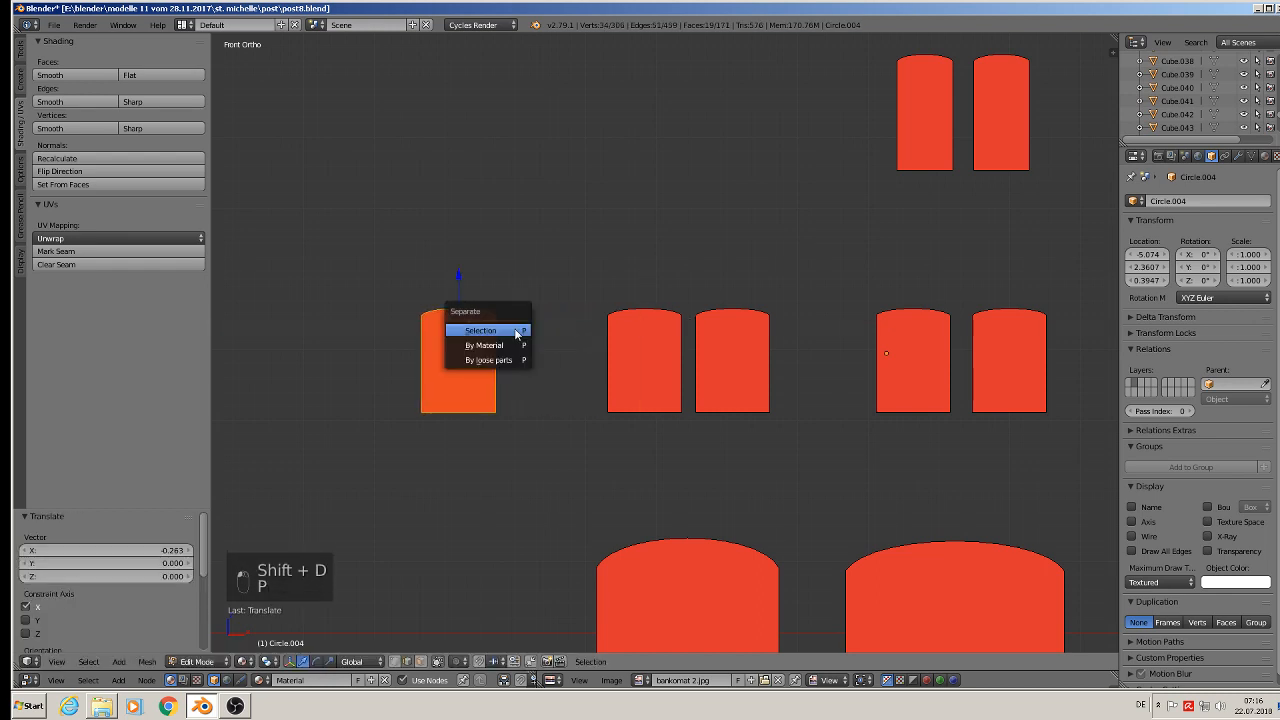
{"action": "left_click", "coordinate": [517, 331]}
{"action": "key", "text": "Tab"}
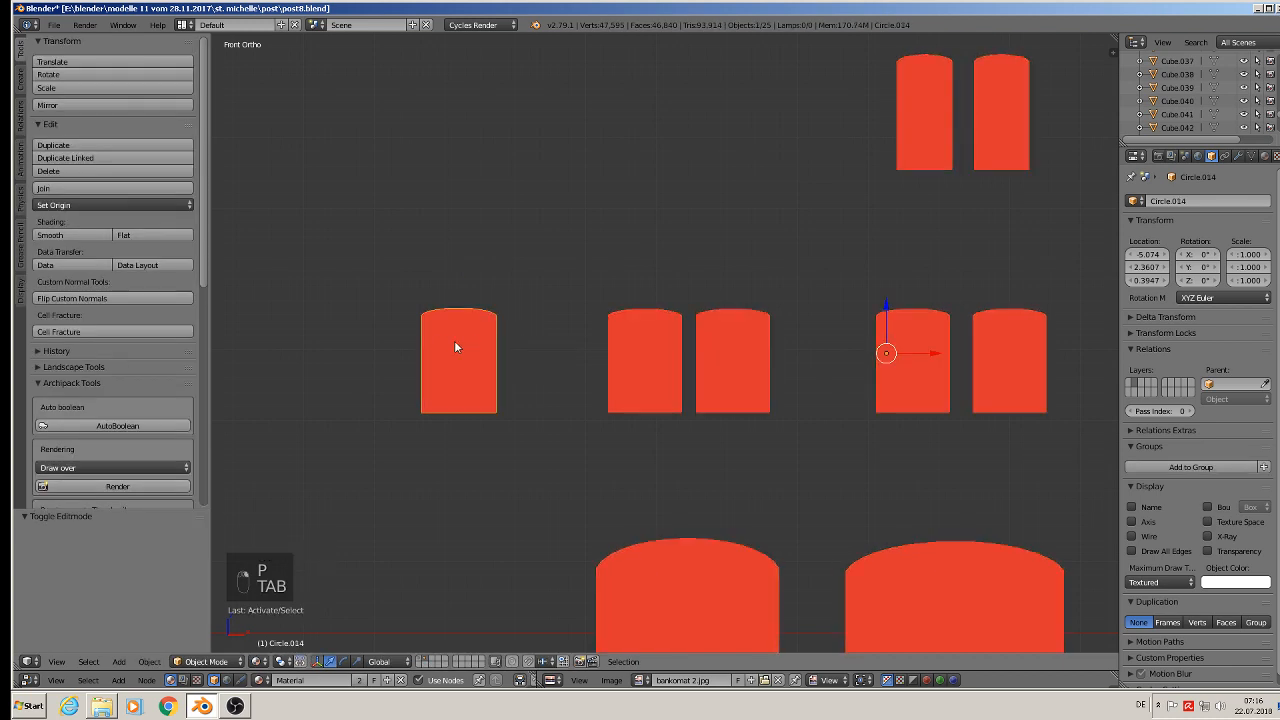
Set the separated cutter's origin to its geometry and apply its rotation and scale.
{"action": "left_click", "coordinate": [100, 204]}
{"action": "left_click", "coordinate": [70, 232]}
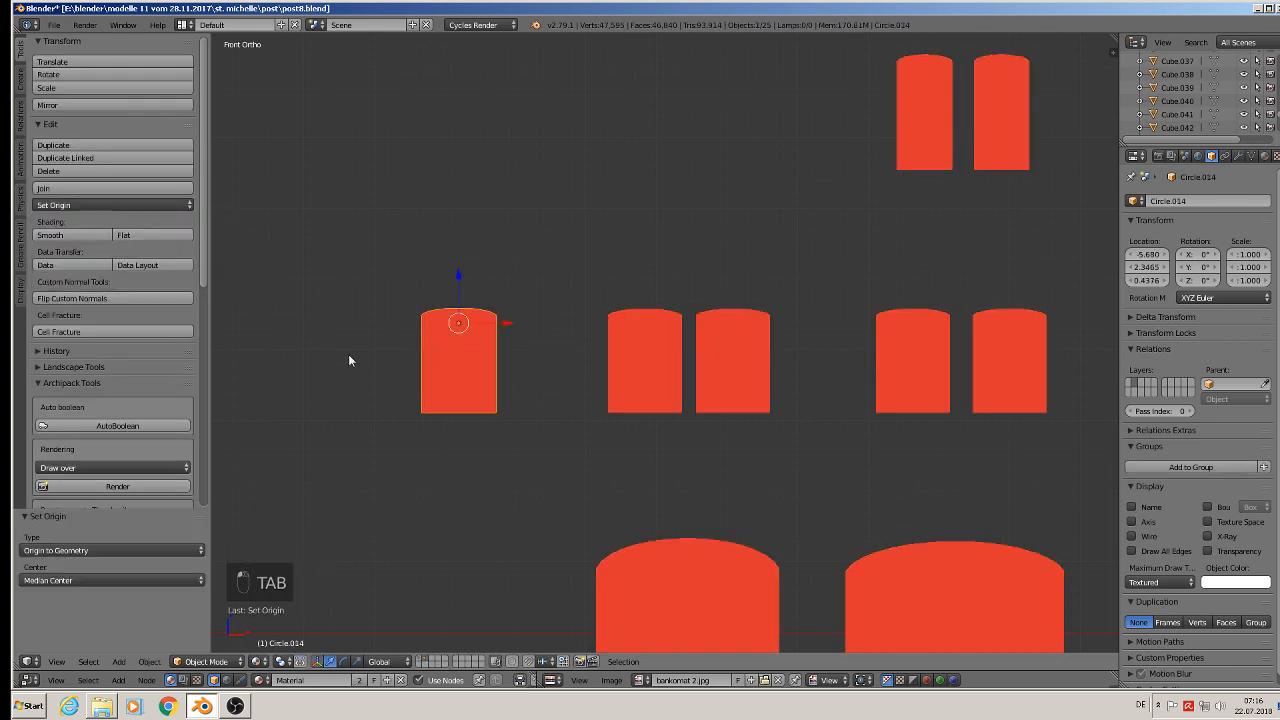
{"action": "scroll", "coordinate": [349, 357], "scroll_direction": "down", "scroll_amount": 3}
{"action": "left_click", "coordinate": [149, 661]}
{"action": "mouse_move", "coordinate": [230, 559]}
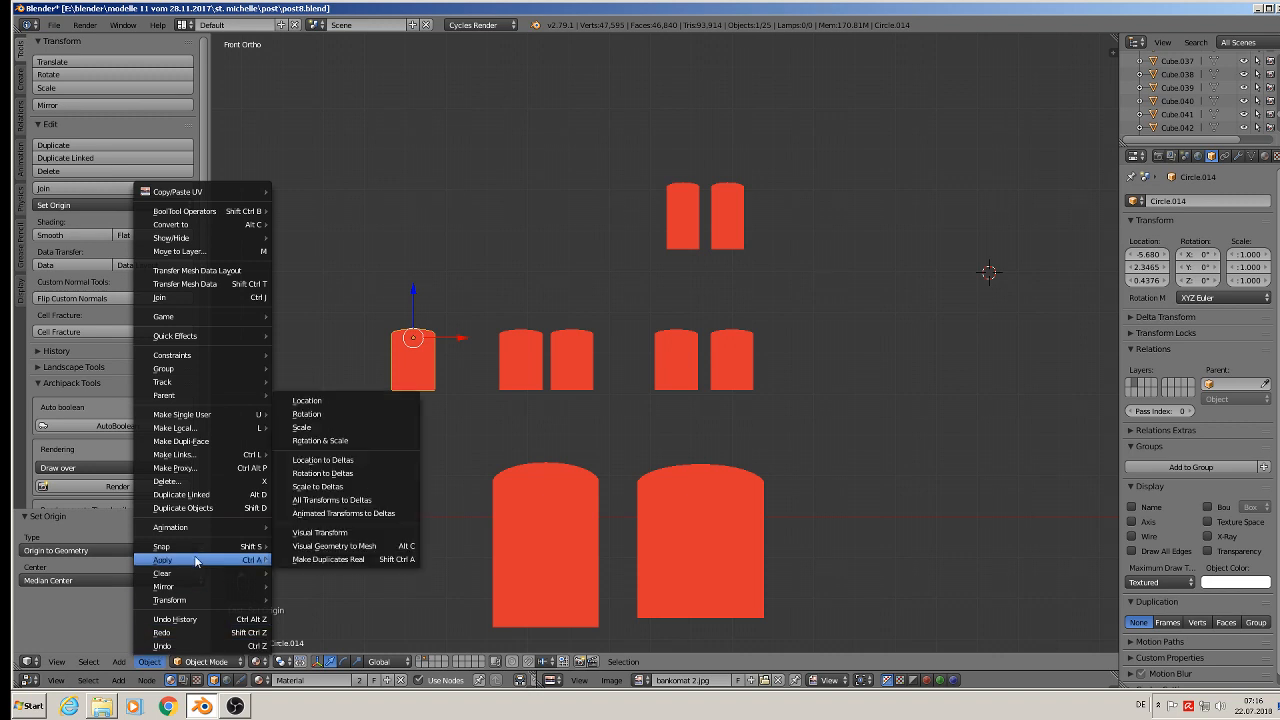
{"action": "left_click", "coordinate": [320, 440]}
Move the separated window cutter to the first layer and show that layer.
{"action": "scroll", "coordinate": [419, 447], "scroll_direction": "down", "scroll_amount": 3}
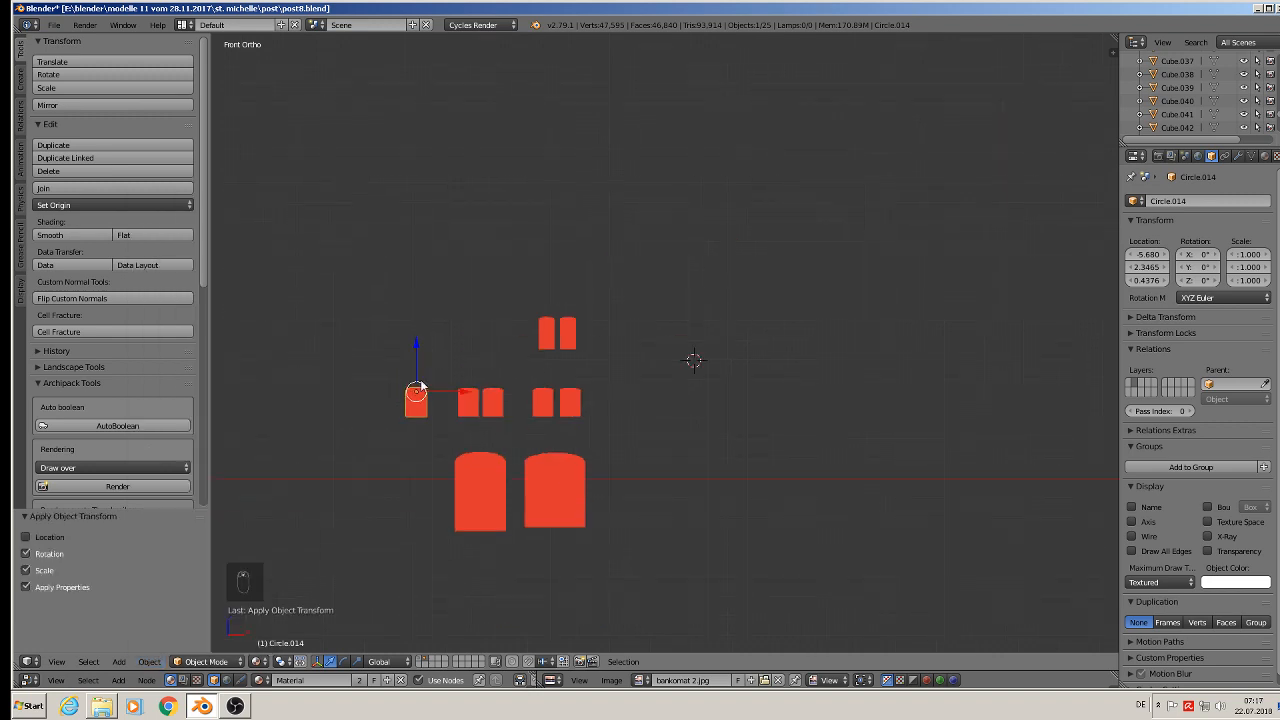
{"action": "key", "text": "m"}
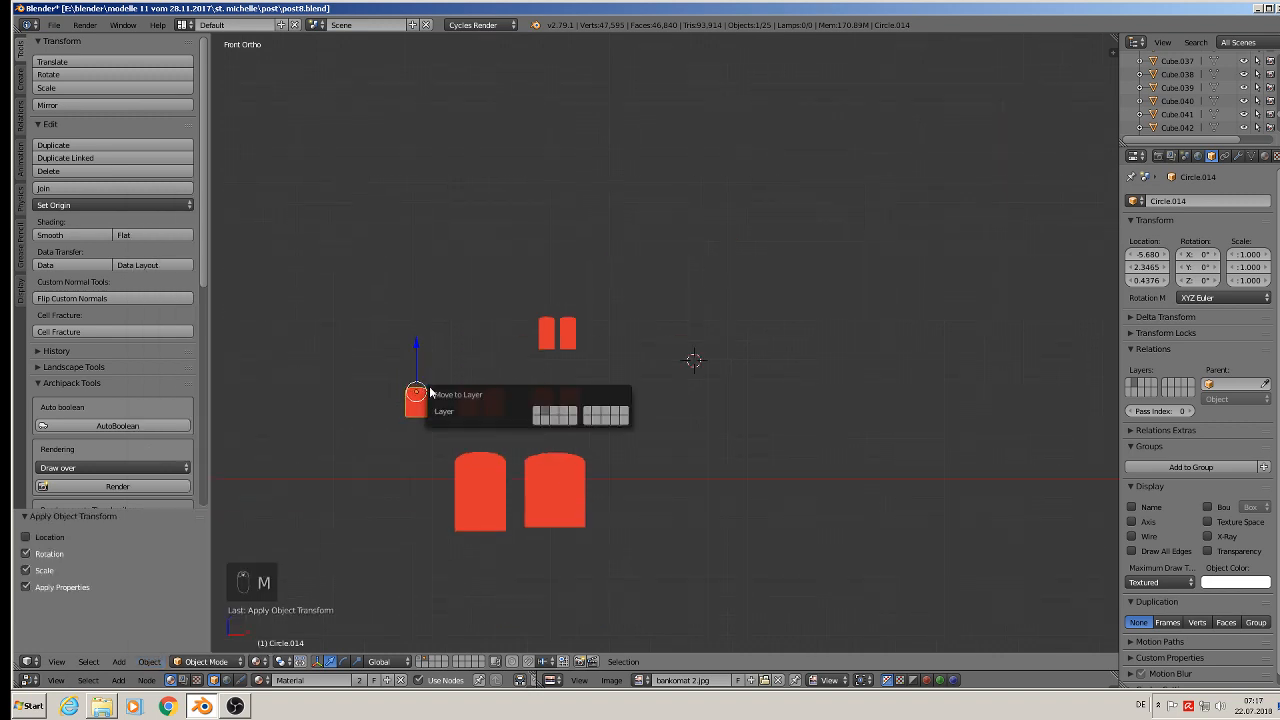
{"action": "left_click", "coordinate": [535, 411]}
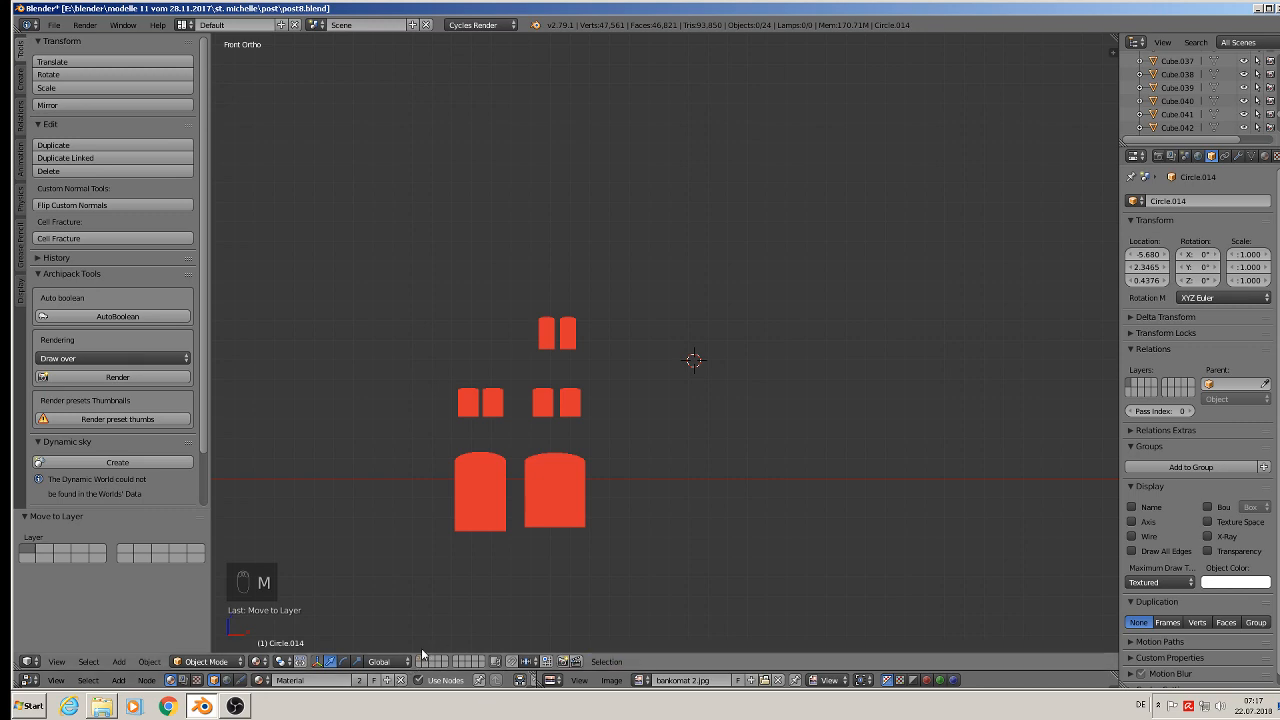
{"action": "left_click", "coordinate": [422, 657]}
Examine the reference street photos of the house and its neighbours for the window placement.
{"action": "scroll", "coordinate": [468, 504], "scroll_direction": "down", "scroll_amount": 4}
{"action": "scroll", "coordinate": [541, 391], "scroll_direction": "up", "scroll_amount": 3}
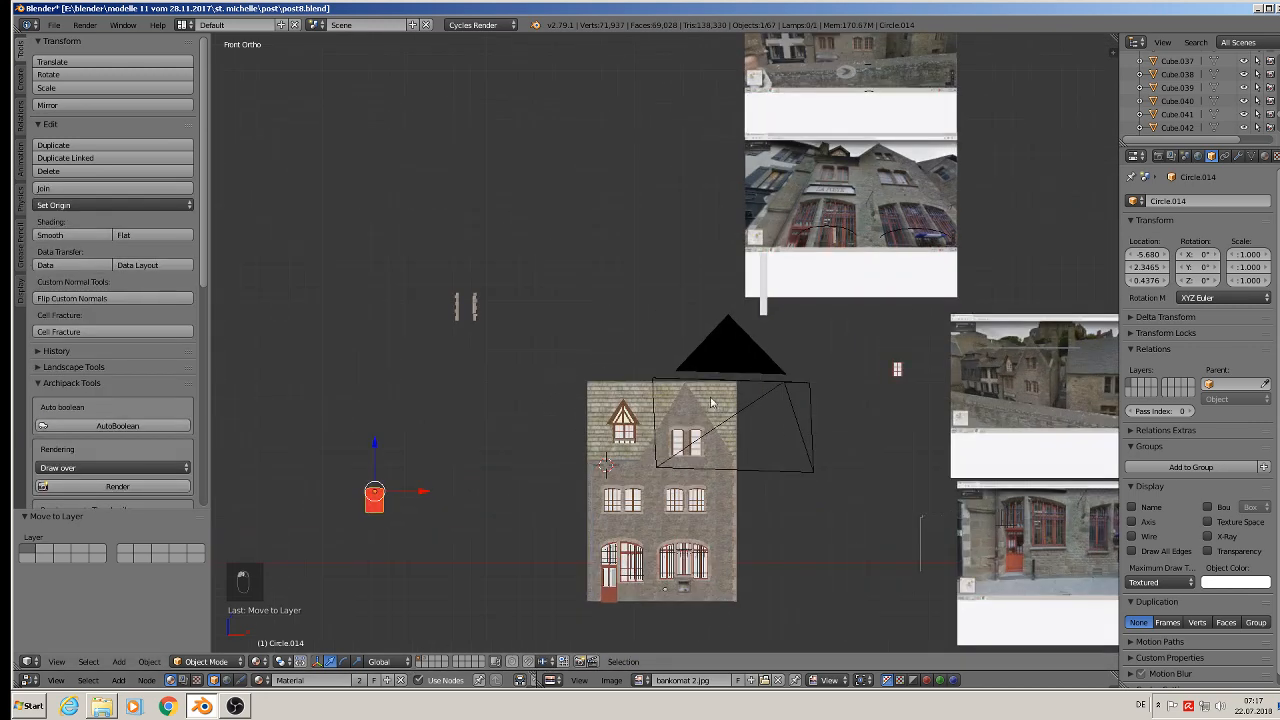
{"action": "middle_click_drag", "start_coordinate": [852, 447], "coordinate": [503, 409], "text": "shift"}
{"action": "scroll", "coordinate": [897, 370], "scroll_direction": "up", "scroll_amount": 1}
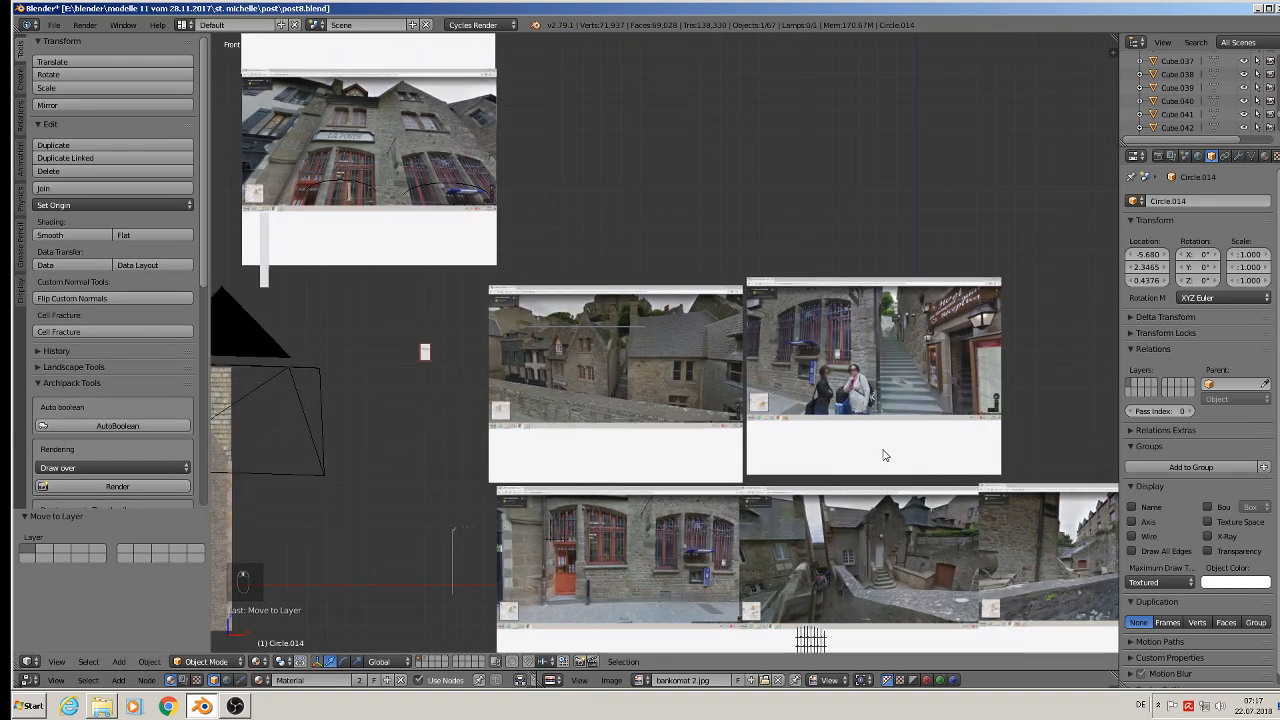
{"action": "scroll", "coordinate": [743, 468], "scroll_direction": "up", "scroll_amount": 7}
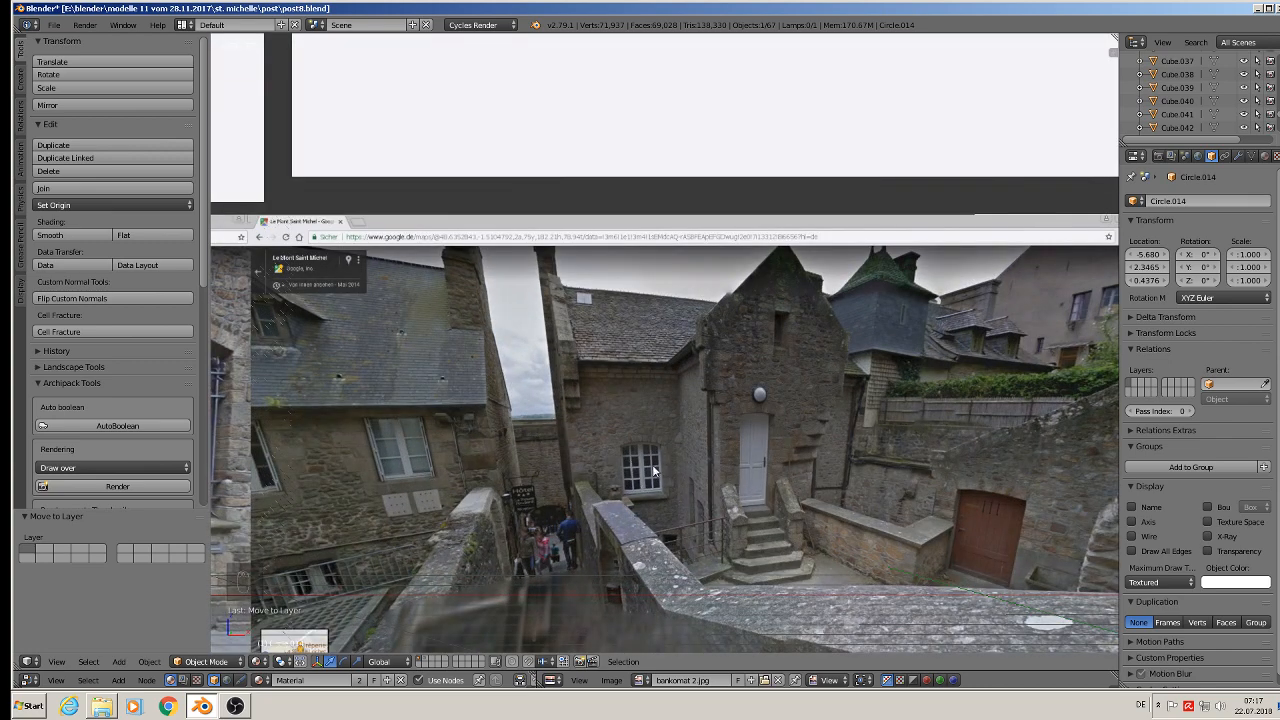
{"action": "scroll", "coordinate": [652, 472], "scroll_direction": "down", "scroll_amount": 7}
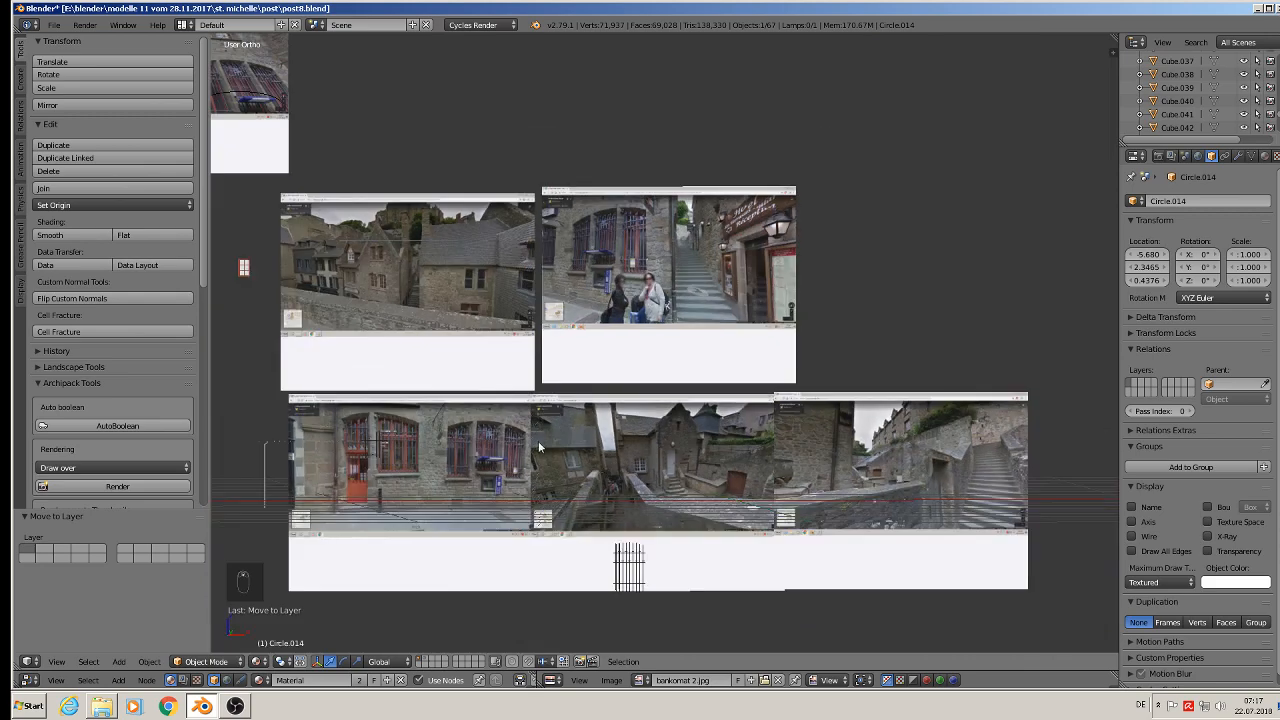
{"action": "middle_click_drag", "start_coordinate": [508, 432], "coordinate": [1099, 278], "text": "shift"}
{"action": "scroll", "coordinate": [943, 296], "scroll_direction": "down", "scroll_amount": 3}
Move the red window cutter about 1.842 along X in line with the house, and along Y to behind its rear wall.
{"action": "middle_click_drag", "start_coordinate": [640, 306], "coordinate": [612, 350]}
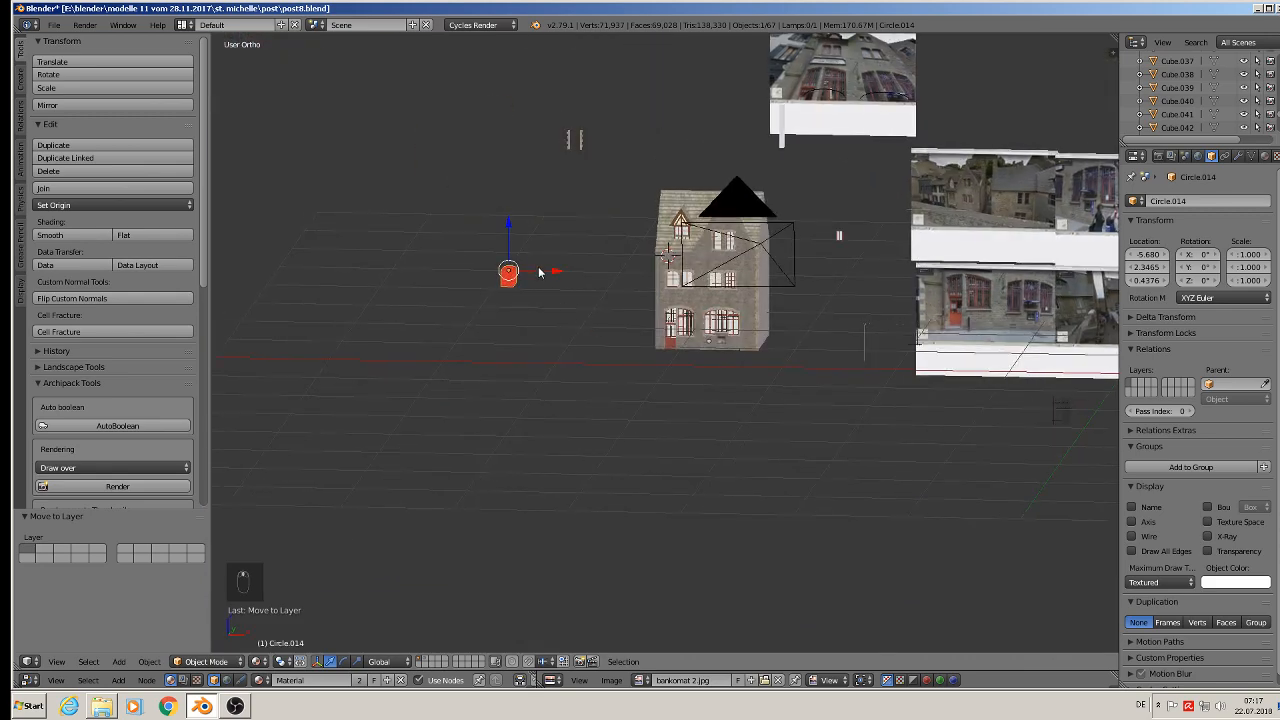
{"action": "left_click", "coordinate": [538, 266]}
{"action": "left_click_drag", "start_coordinate": [547, 277], "coordinate": [750, 284]}
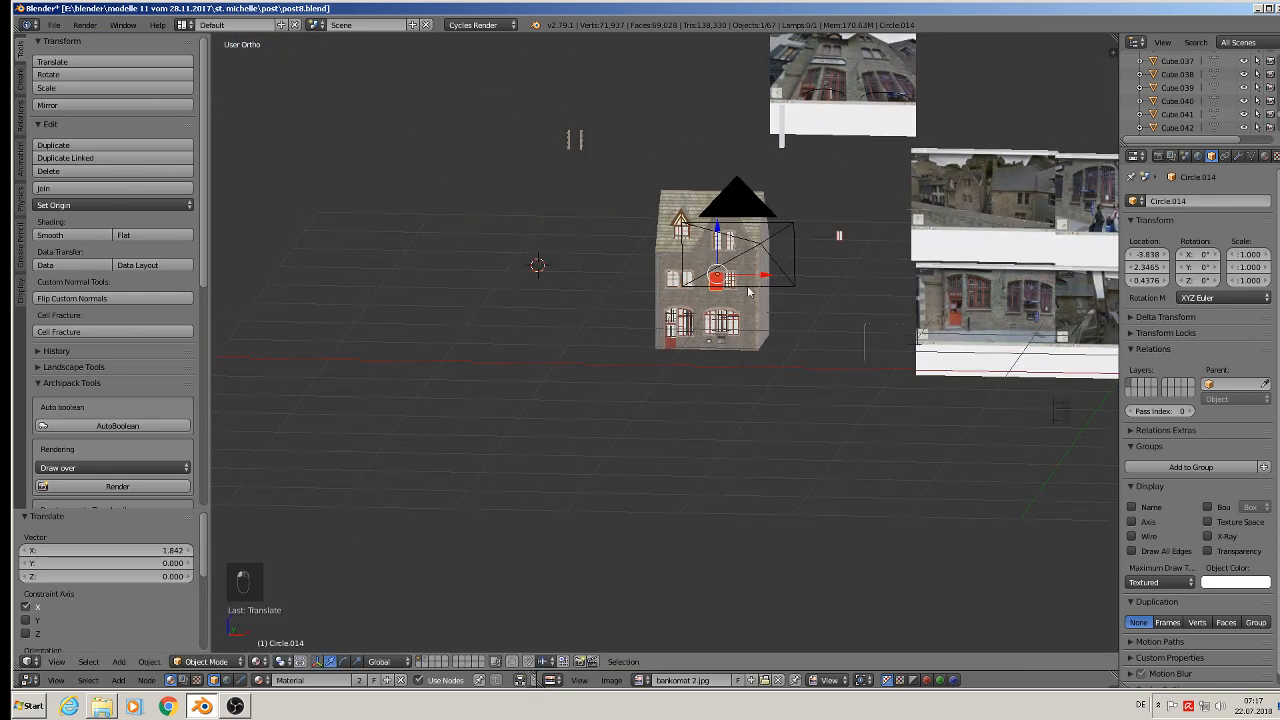
{"action": "middle_click_drag", "start_coordinate": [750, 285], "coordinate": [655, 300]}
{"action": "left_click_drag", "start_coordinate": [762, 275], "coordinate": [884, 257]}
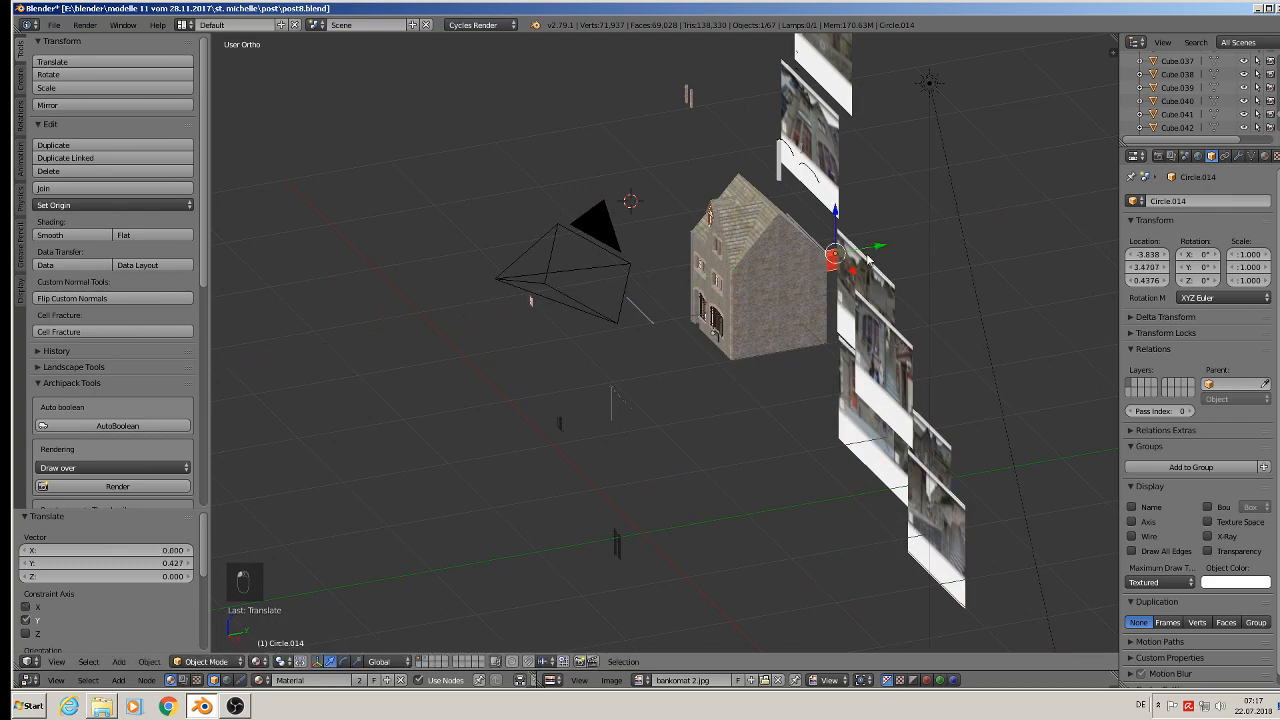
{"action": "middle_click_drag", "start_coordinate": [884, 257], "coordinate": [775, 248]}
Fit the window cutter into the rear wall below the roof, at about X -3.686, Y 3.2578, Z 0.4293.
{"action": "scroll", "coordinate": [849, 249], "scroll_direction": "up", "scroll_amount": 4}
{"action": "scroll", "coordinate": [849, 248], "scroll_direction": "up", "scroll_amount": 3}
{"action": "left_click_drag", "start_coordinate": [845, 288], "coordinate": [768, 281]}
{"action": "middle_click_drag", "start_coordinate": [736, 297], "coordinate": [642, 282]}
{"action": "left_click_drag", "start_coordinate": [686, 266], "coordinate": [634, 280]}
{"action": "scroll", "coordinate": [657, 288], "scroll_direction": "up", "scroll_amount": 1}
{"action": "middle_click_drag", "start_coordinate": [657, 286], "coordinate": [628, 263]}
{"action": "scroll", "coordinate": [635, 255], "scroll_direction": "down", "scroll_amount": 1}
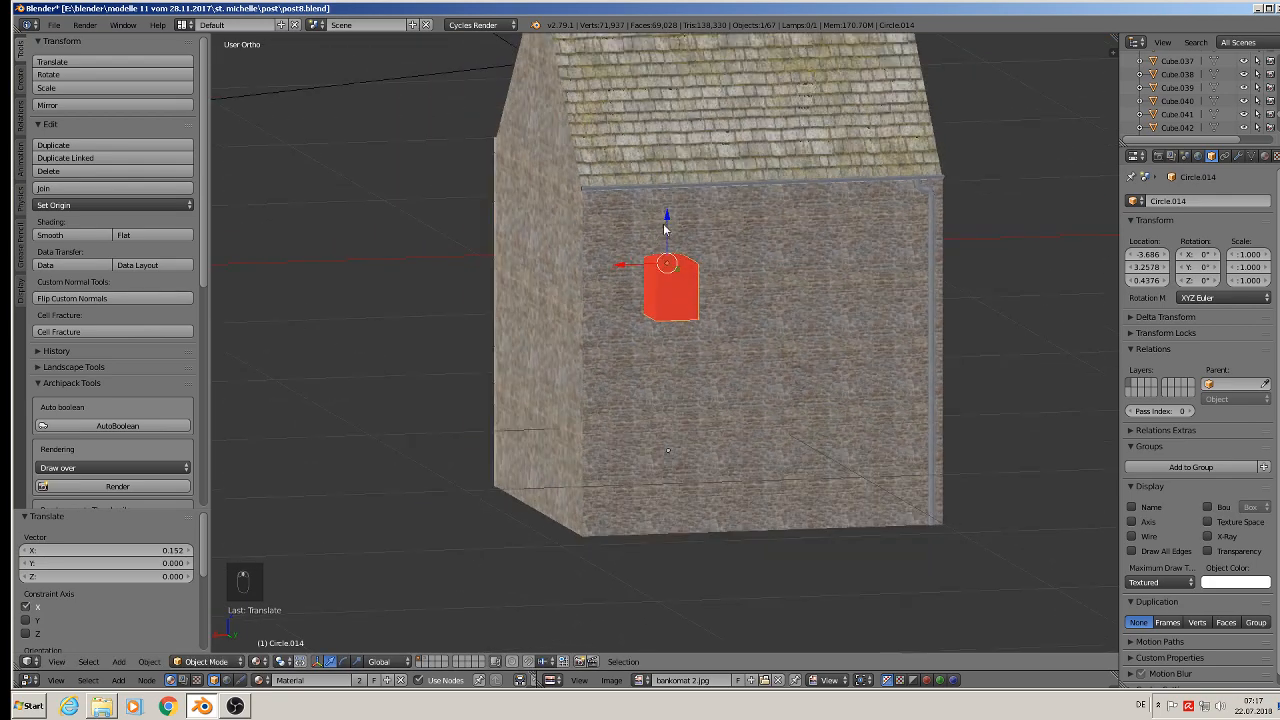
{"action": "left_click_drag", "start_coordinate": [666, 221], "coordinate": [666, 228]}
{"action": "middle_click_drag", "start_coordinate": [666, 228], "coordinate": [624, 250]}
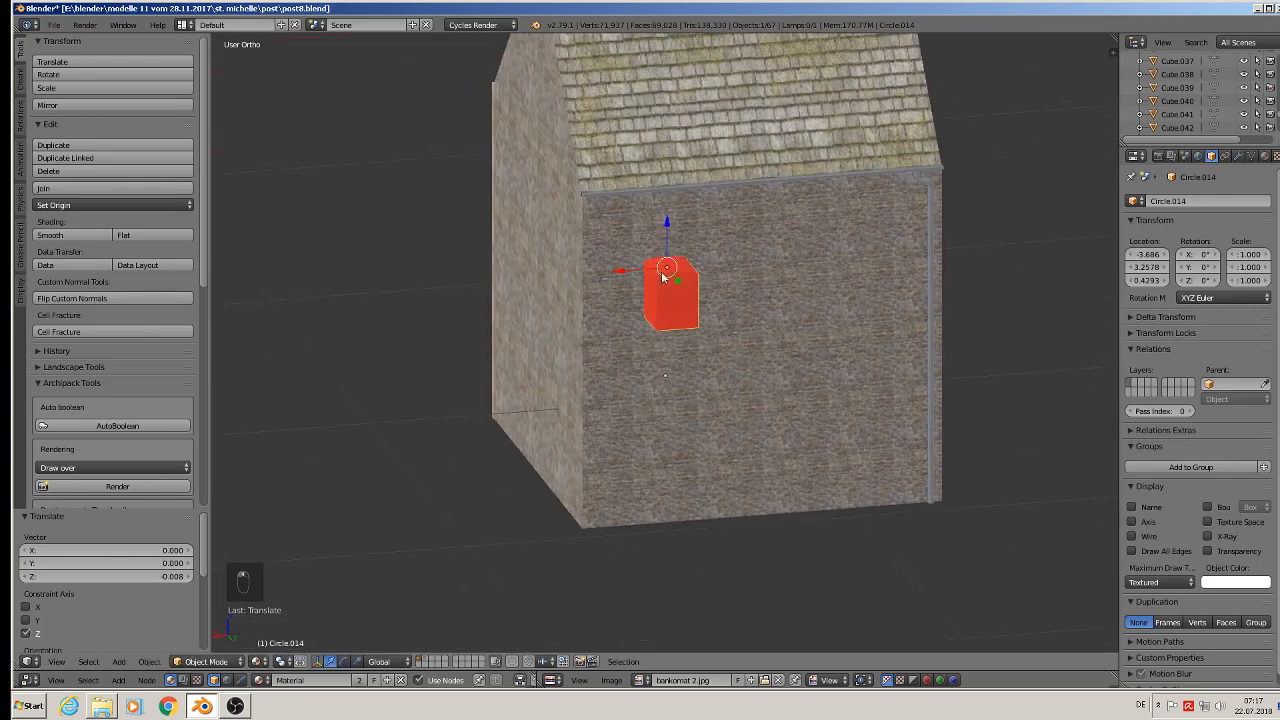
Select the house body and apply its rotation and scale.
{"action": "right_click", "coordinate": [622, 250]}
{"action": "left_click", "coordinate": [152, 661]}
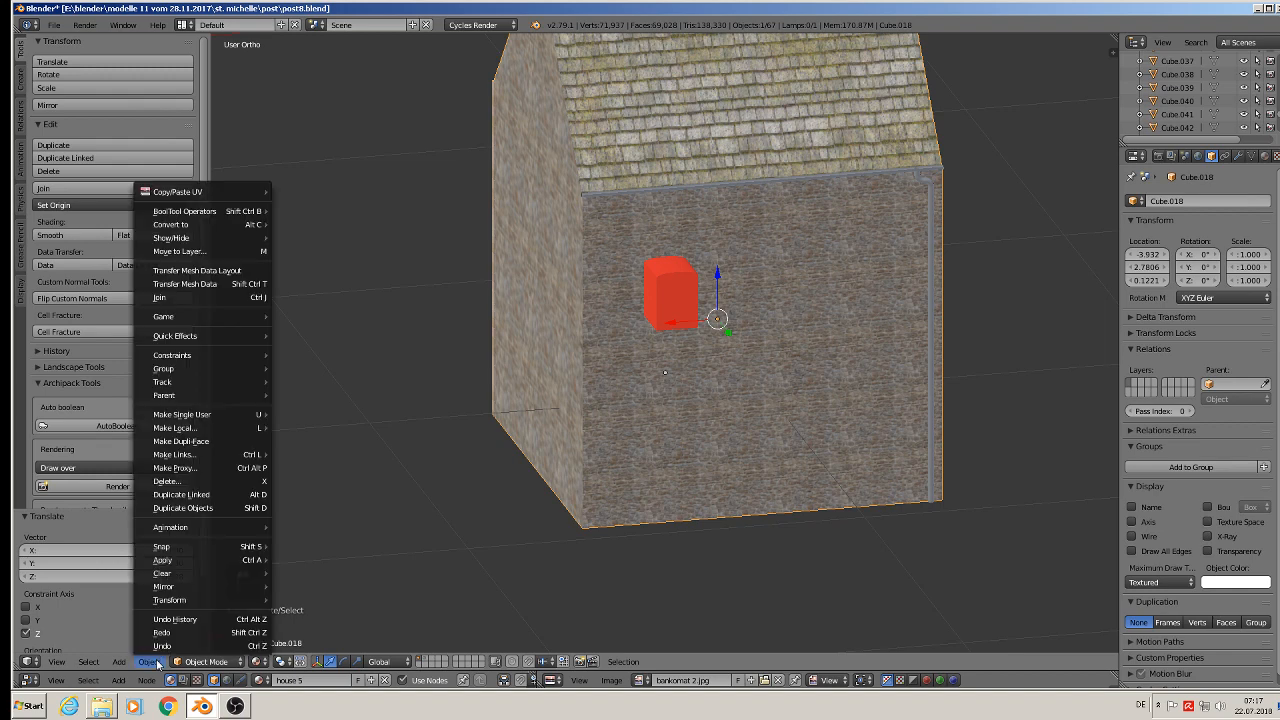
{"action": "mouse_move", "coordinate": [234, 560]}
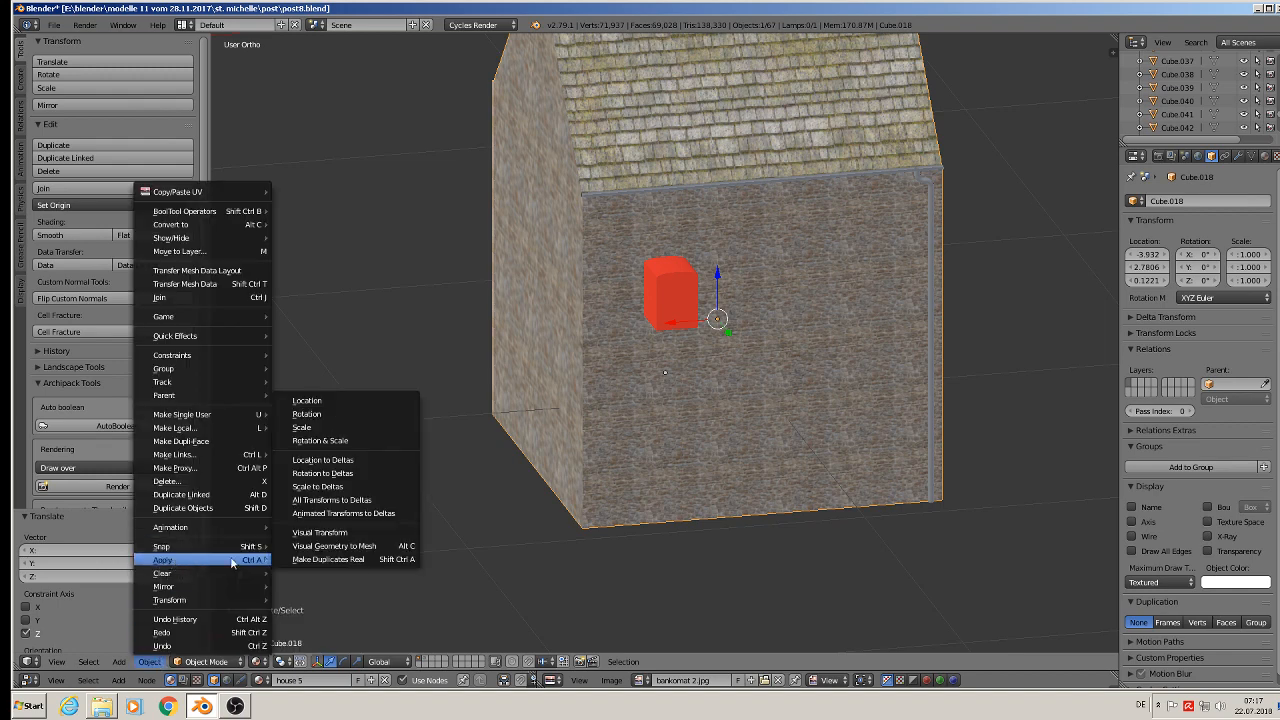
{"action": "left_click", "coordinate": [345, 440]}
Save the blend file, and save it again with the red window cutter selected.
{"action": "left_click", "coordinate": [36, 22]}
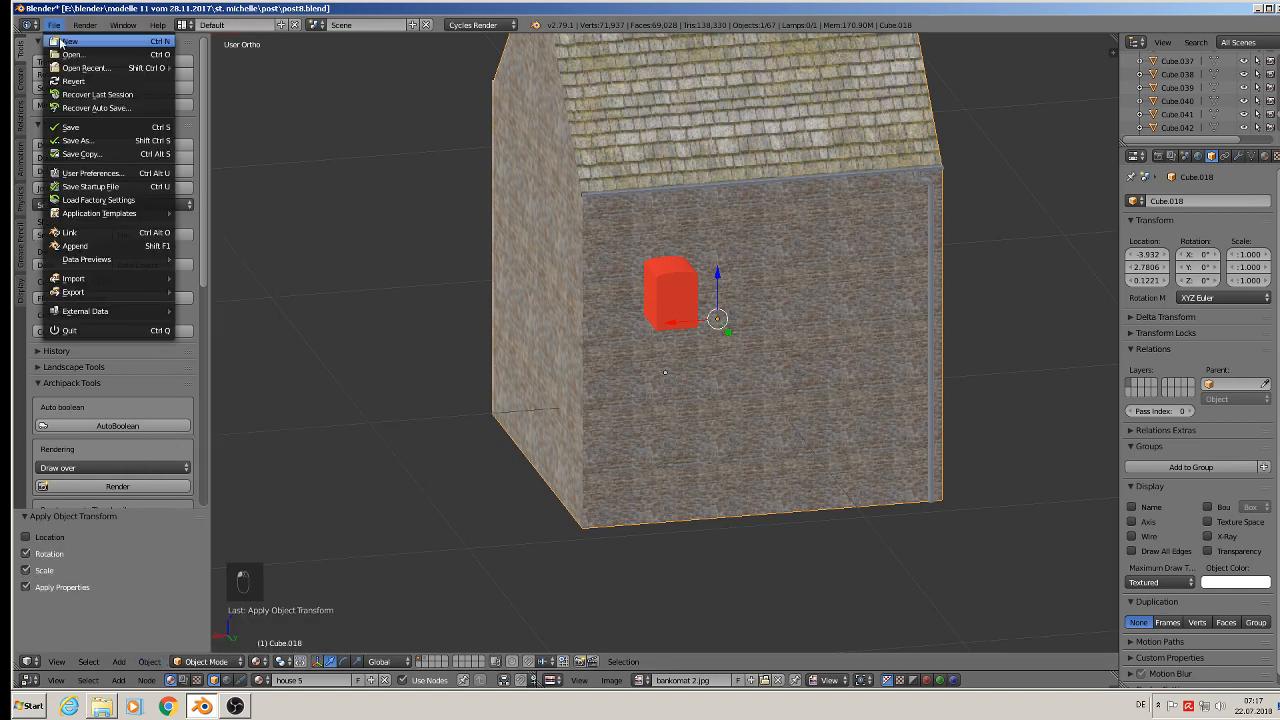
{"action": "left_click", "coordinate": [100, 128]}
{"action": "right_click", "coordinate": [675, 290]}
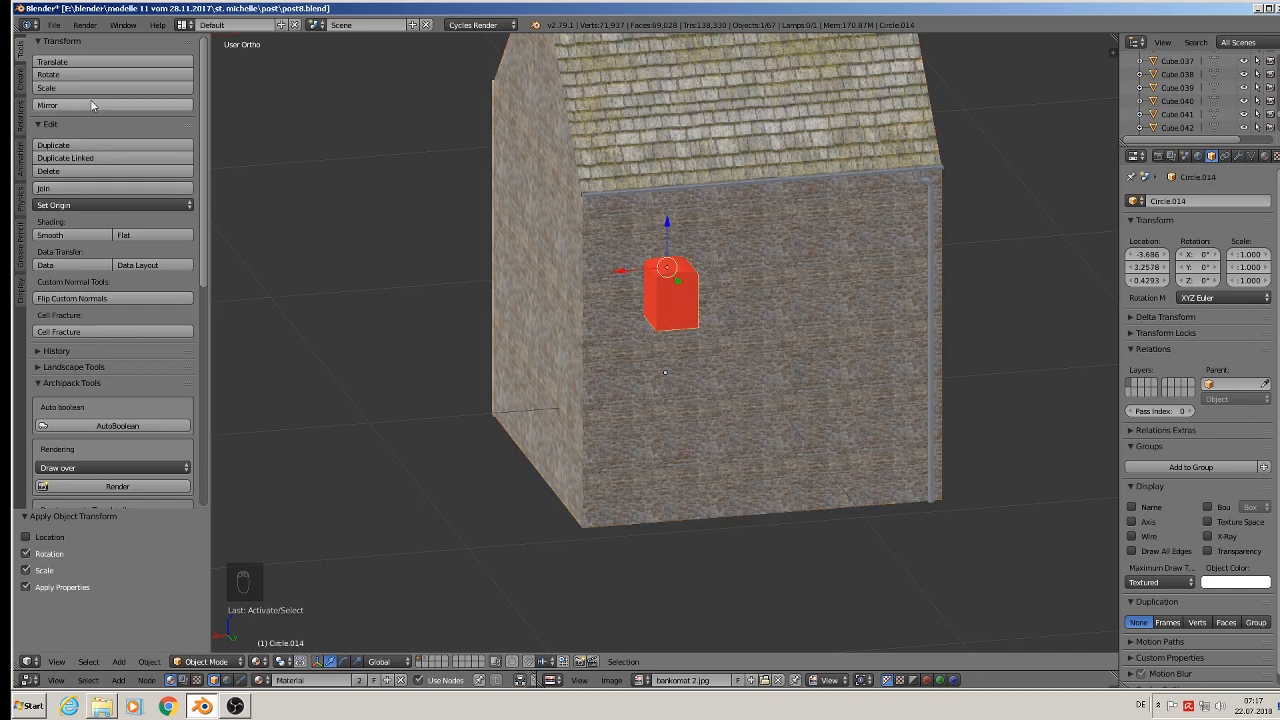
{"action": "left_click", "coordinate": [54, 24]}
{"action": "left_click", "coordinate": [79, 133]}
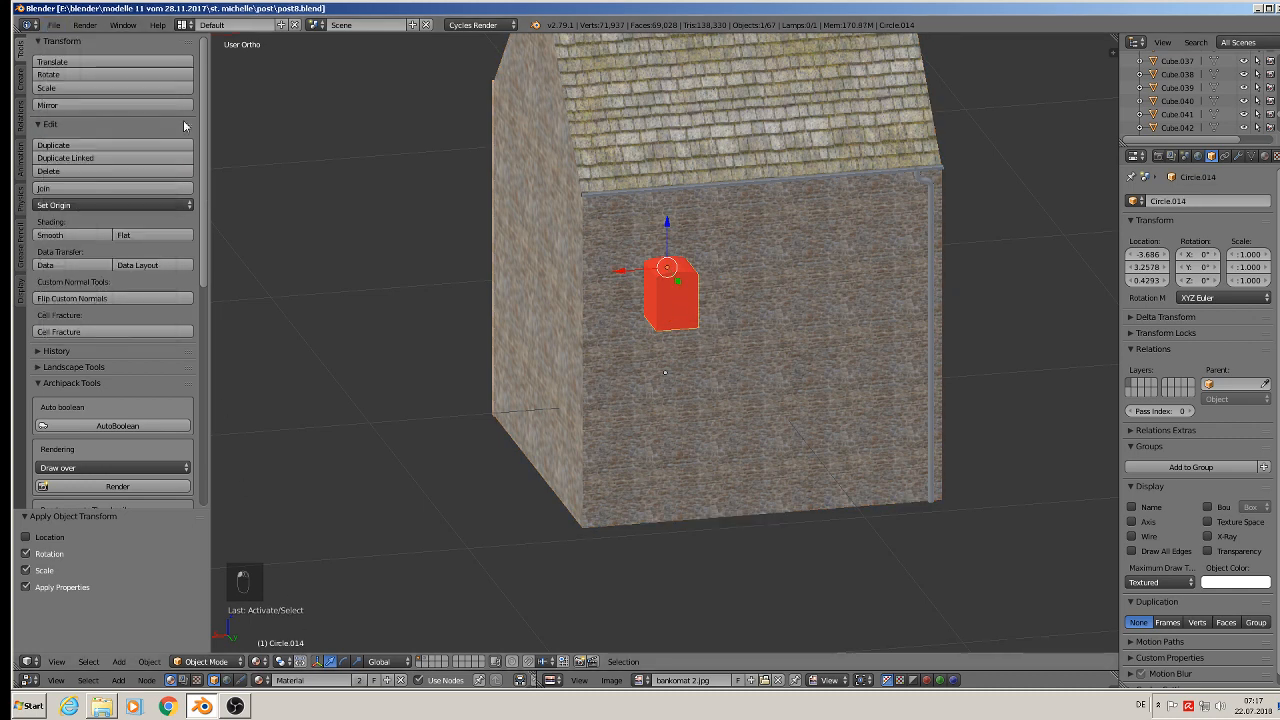
Add a Boolean modifier to the house body with the window cutter Circle.014 as its object.
{"action": "right_click", "coordinate": [898, 261]}
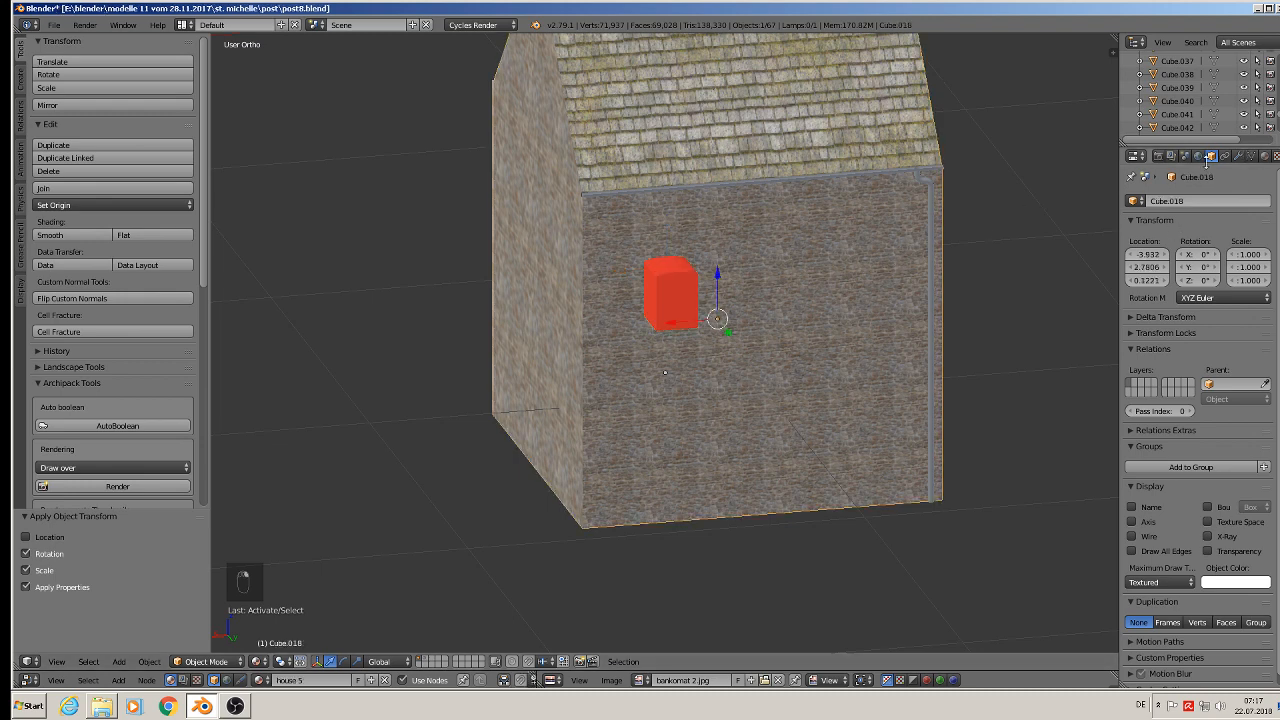
{"action": "left_click", "coordinate": [1238, 156]}
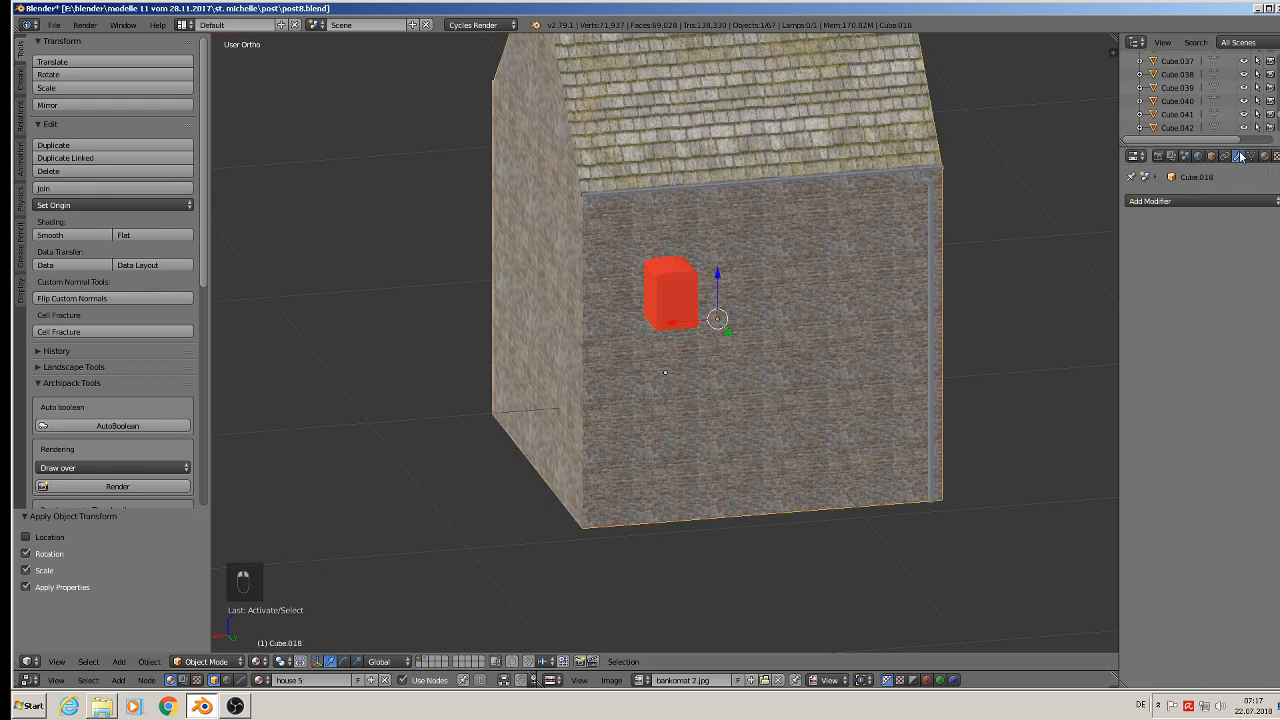
{"action": "left_click", "coordinate": [1187, 204]}
{"action": "left_click", "coordinate": [1015, 261]}
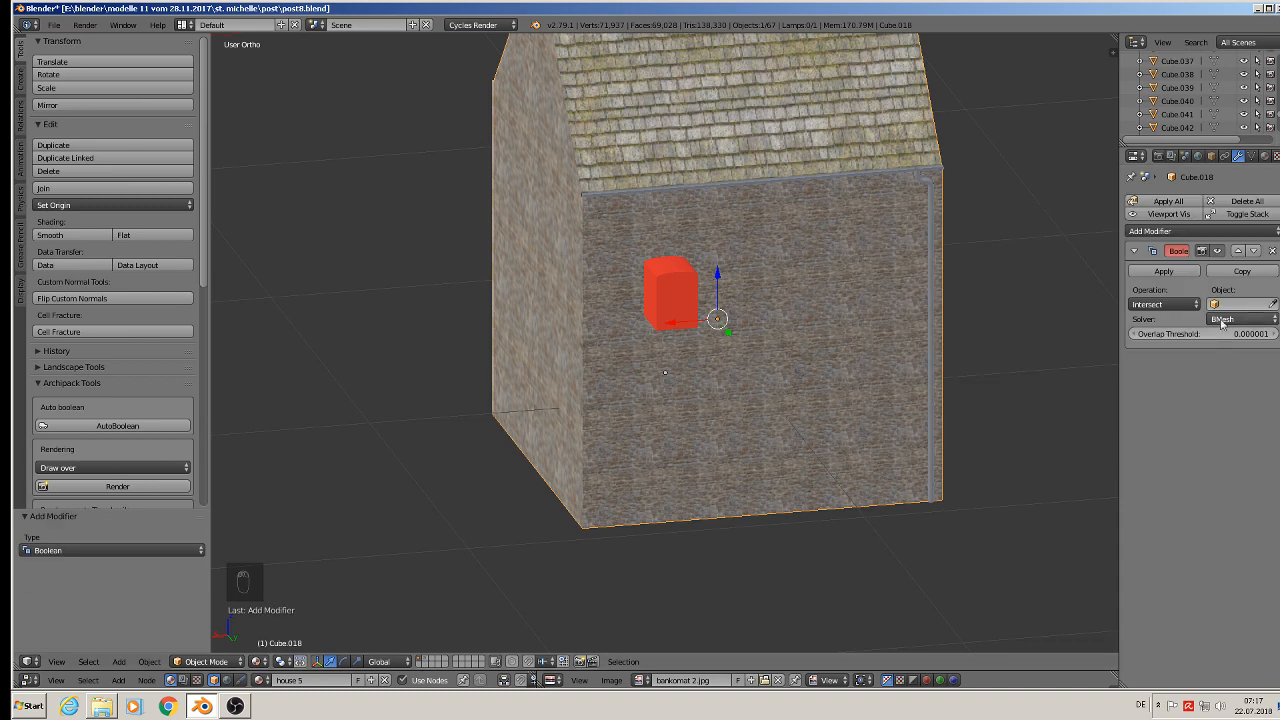
{"action": "left_click", "coordinate": [1226, 306]}
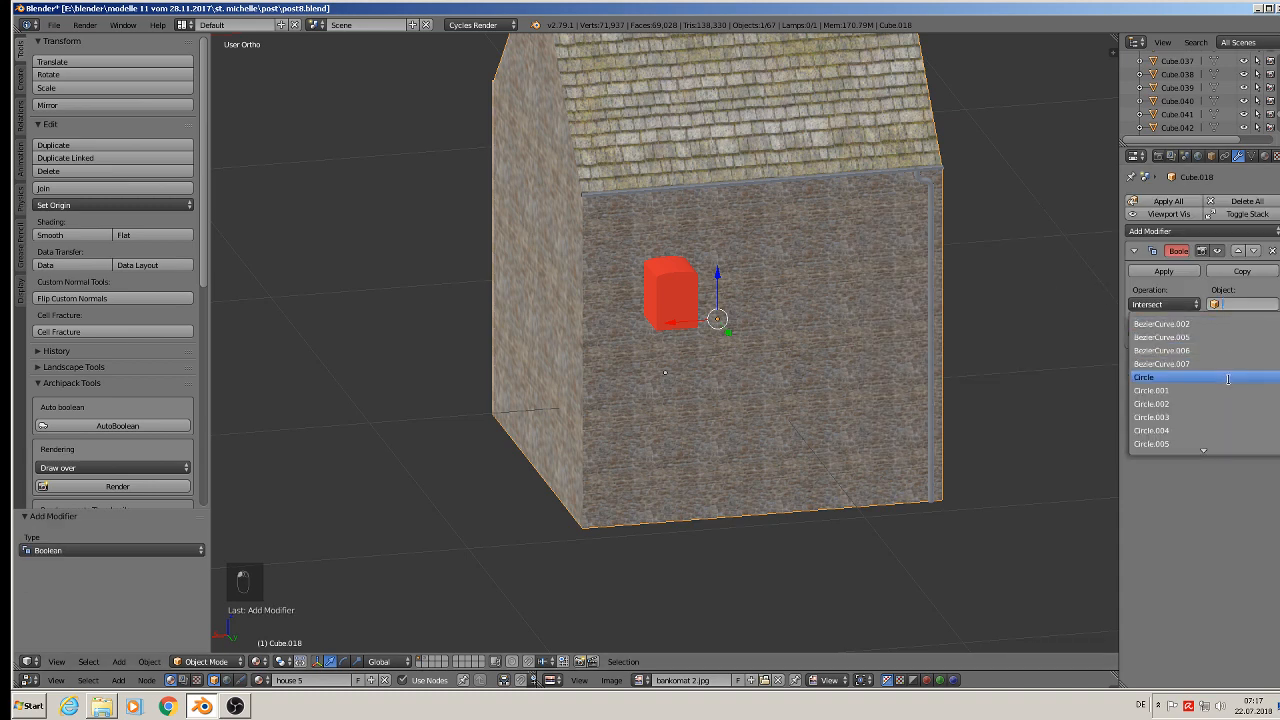
{"action": "scroll", "coordinate": [1227, 416], "scroll_direction": "down", "scroll_amount": 10}
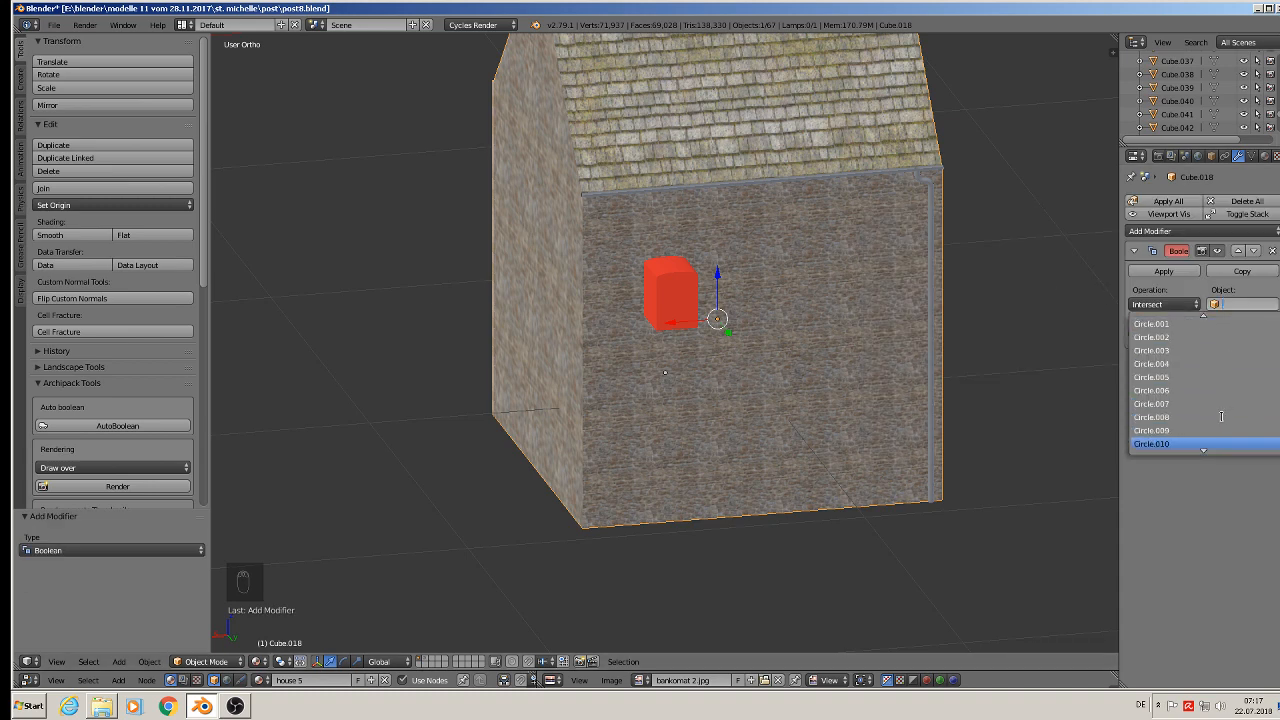
{"action": "scroll", "coordinate": [1185, 440], "scroll_direction": "down", "scroll_amount": 1}
{"action": "left_click", "coordinate": [1180, 436]}
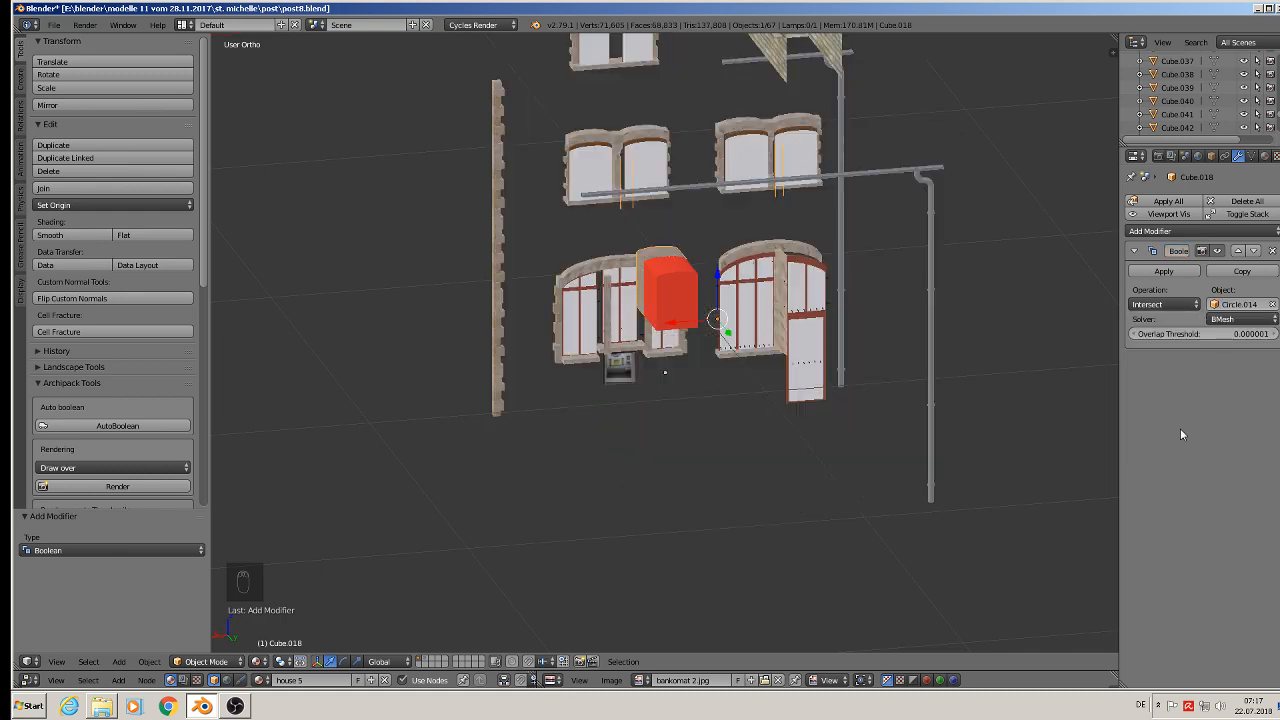
Set the house body's Boolean operation to Difference and apply the modifier.
{"action": "left_click", "coordinate": [1160, 304]}
{"action": "left_click", "coordinate": [1150, 259]}
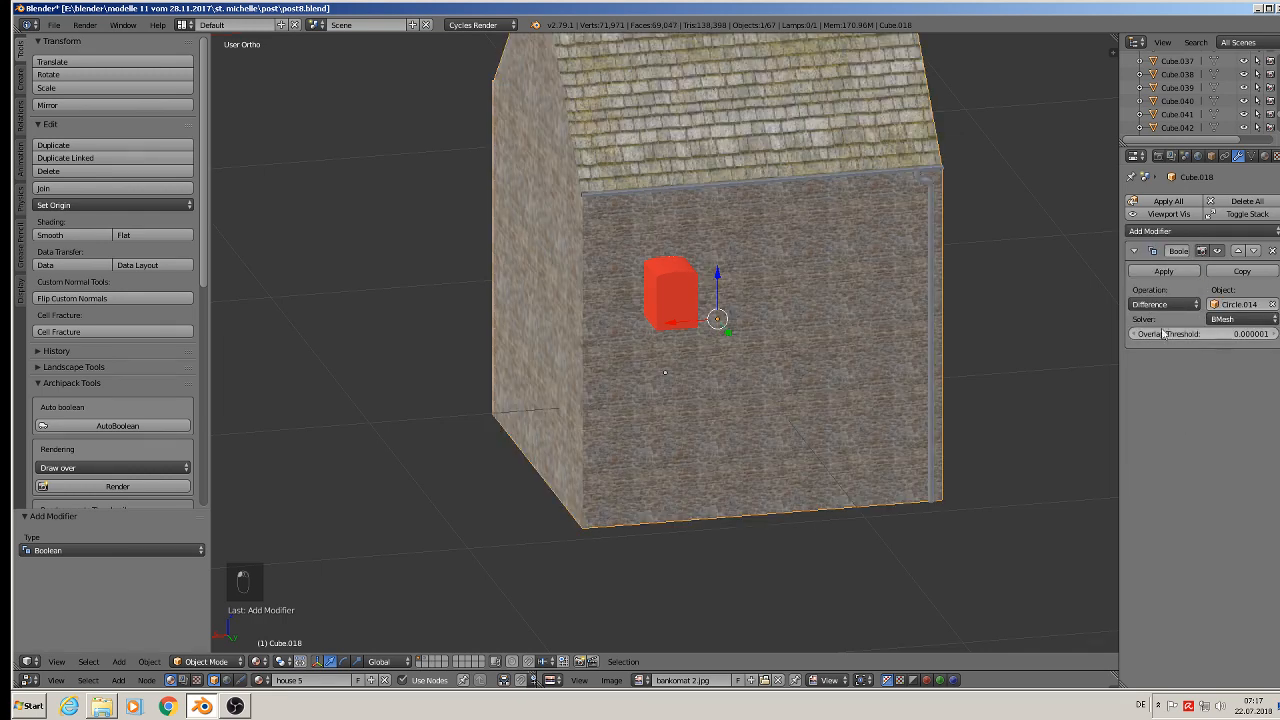
{"action": "left_click", "coordinate": [1165, 270]}
Move the red window cutter out of the rear wall, about 0.898 along X.
{"action": "right_click", "coordinate": [700, 302]}
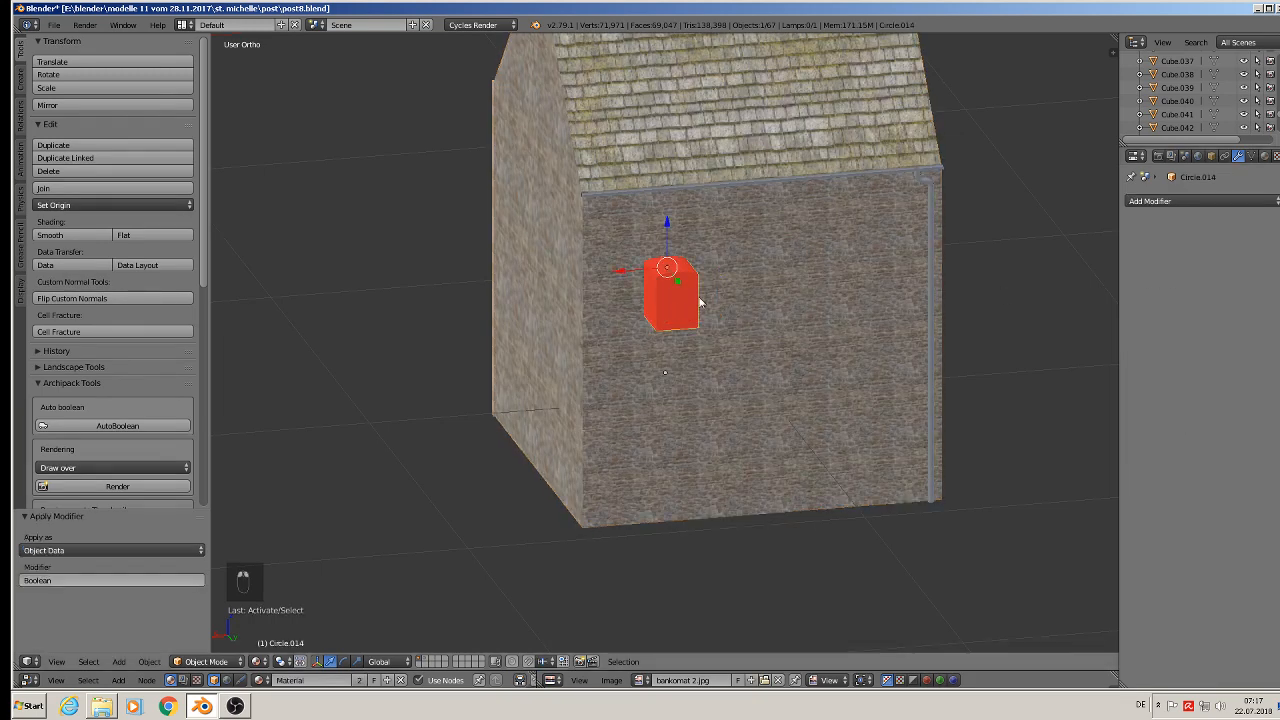
{"action": "left_click_drag", "start_coordinate": [628, 270], "coordinate": [273, 274]}
{"action": "scroll", "coordinate": [650, 275], "scroll_direction": "up", "scroll_amount": 7}
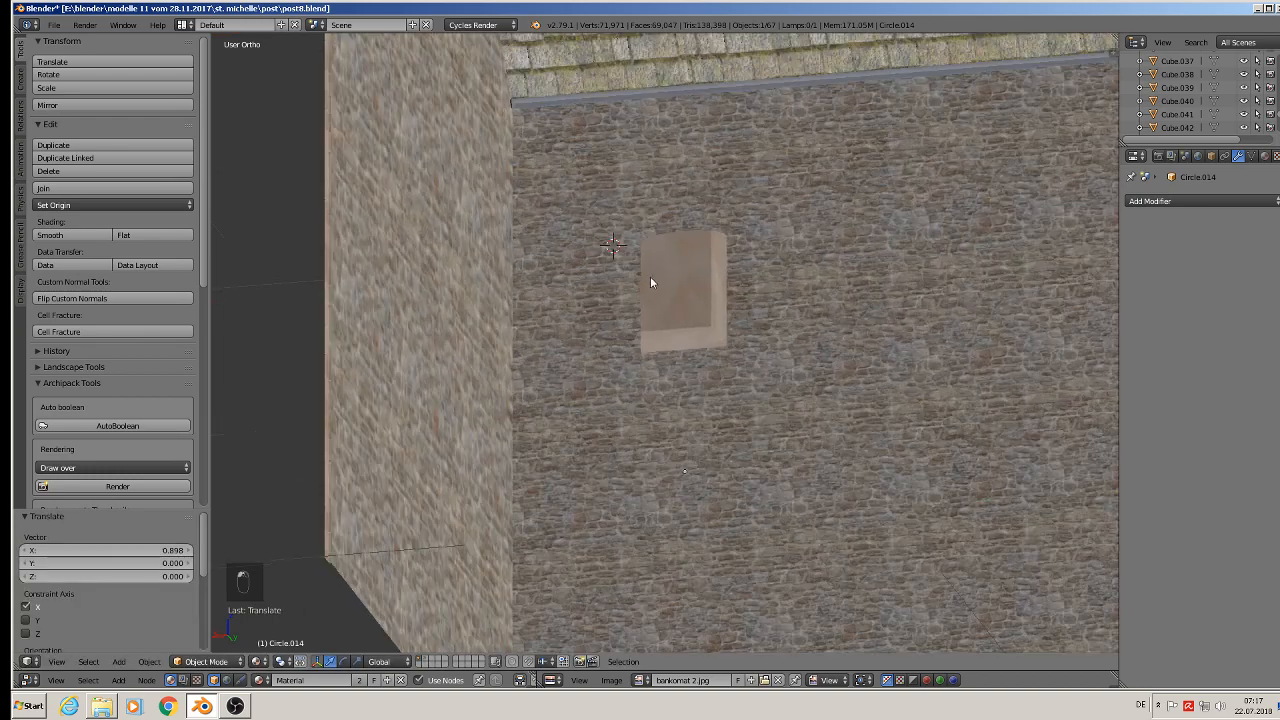
{"action": "scroll", "coordinate": [664, 278], "scroll_direction": "down", "scroll_amount": 3}
Delete only the back face of the new window recess in the house mesh.
{"action": "right_click", "coordinate": [676, 277]}
{"action": "key", "text": "Tab"}
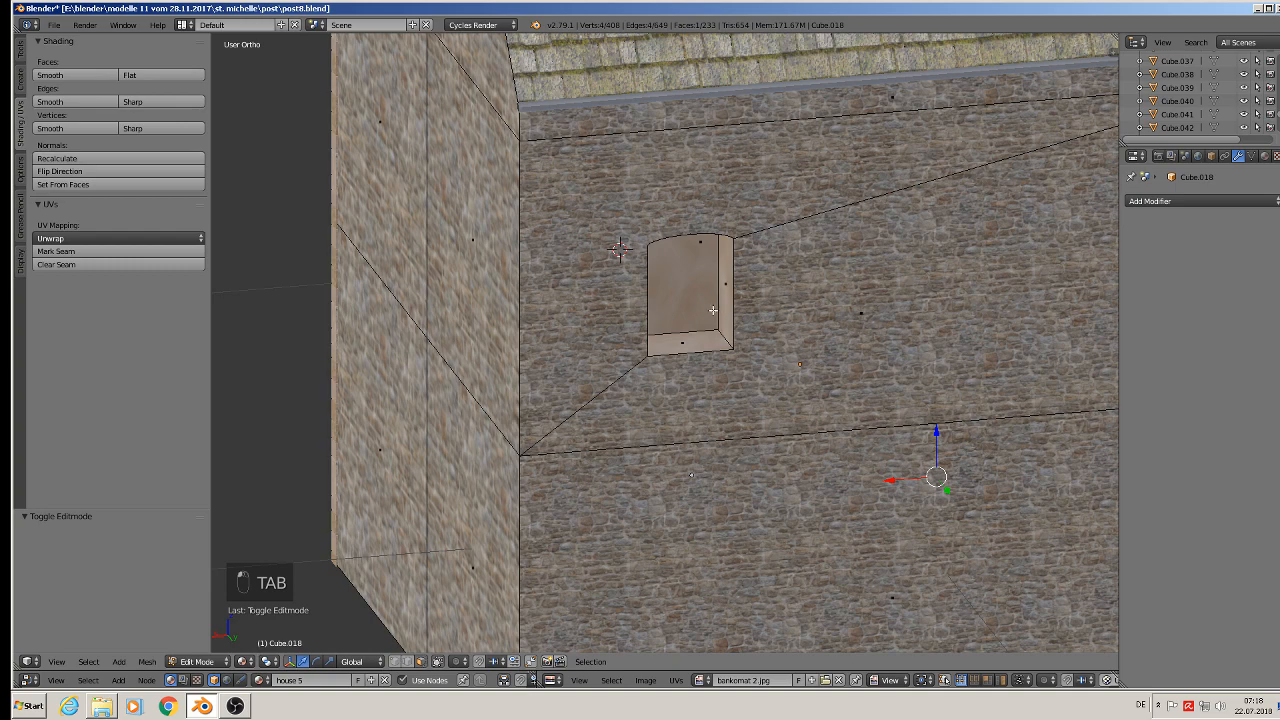
{"action": "right_click", "coordinate": [712, 311]}
{"action": "key", "text": "x"}
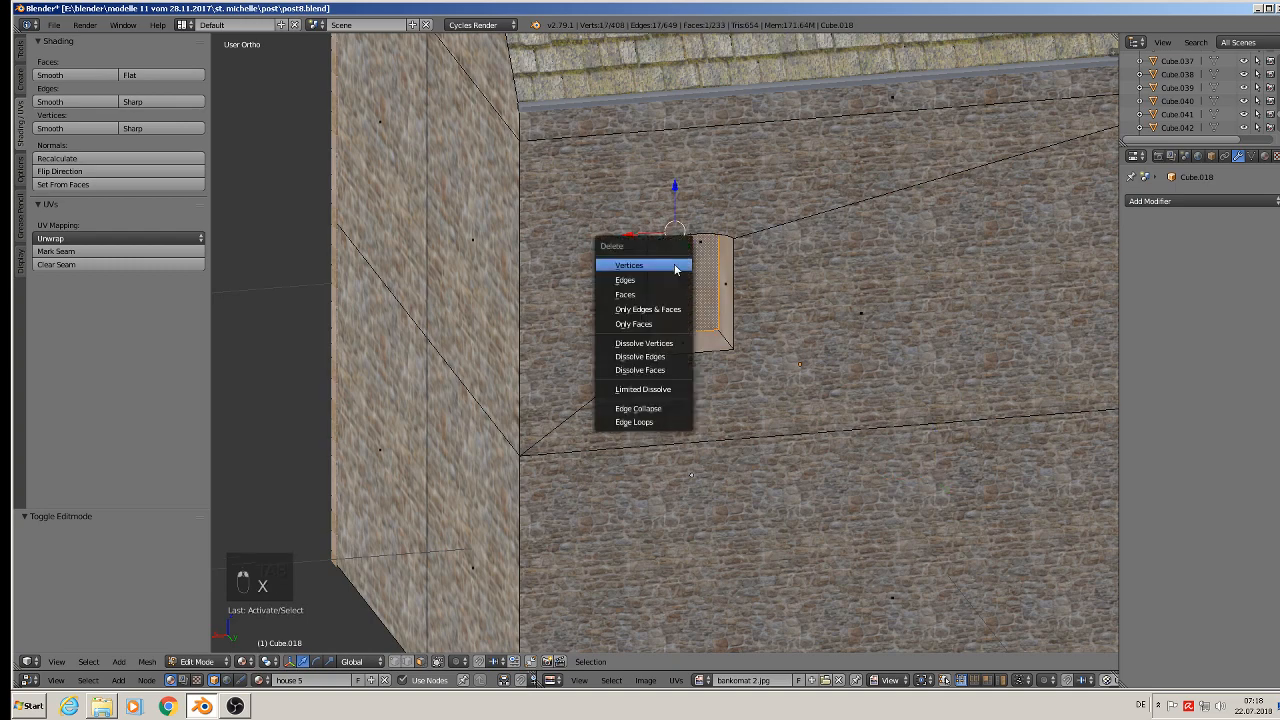
{"action": "left_click", "coordinate": [657, 325]}
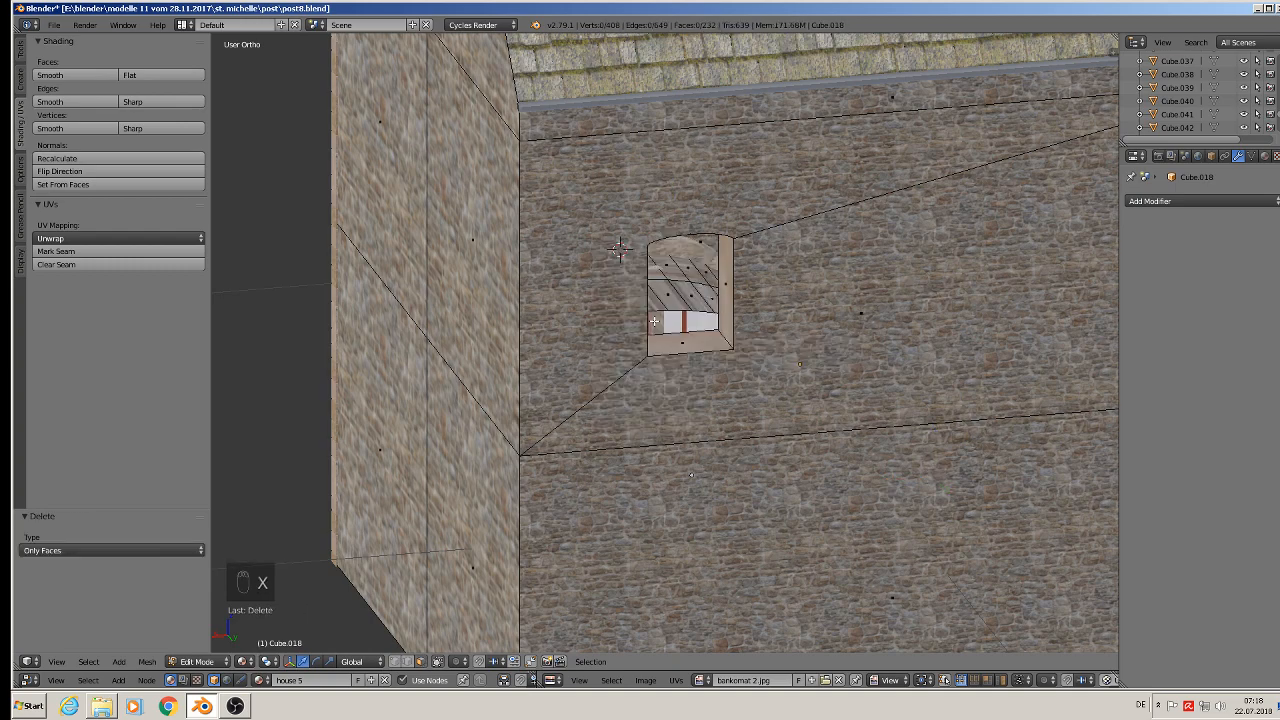
Select the loop of reveal faces around the window opening and unwrap it with Smart UV Project.
{"action": "right_click", "coordinate": [719, 335], "text": "alt"}
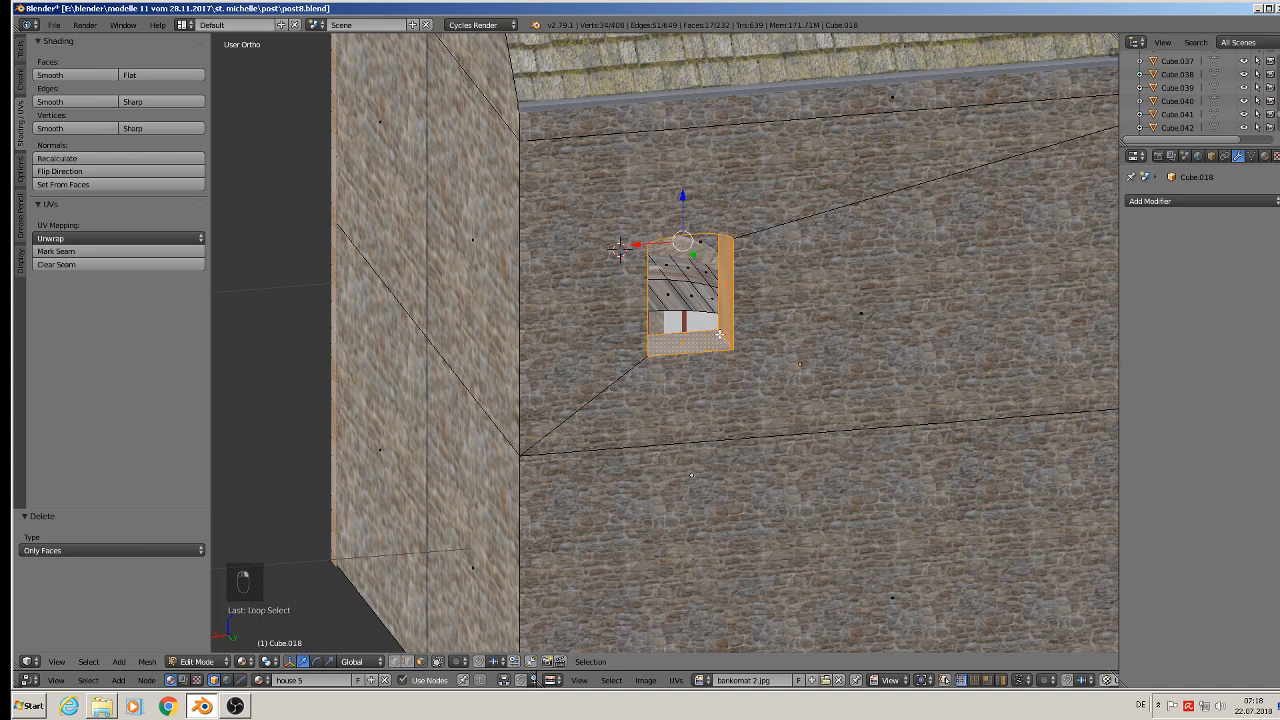
{"action": "key", "text": "u"}
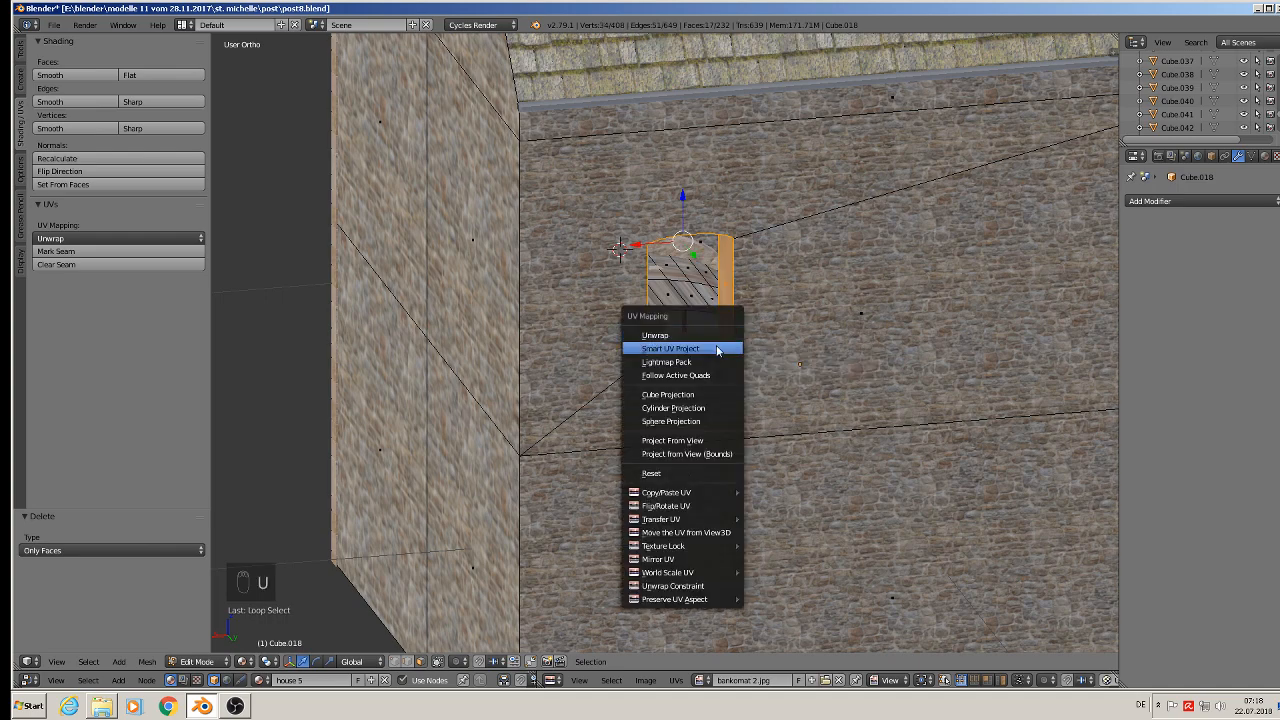
{"action": "left_click", "coordinate": [717, 348]}
{"action": "left_click", "coordinate": [714, 446]}
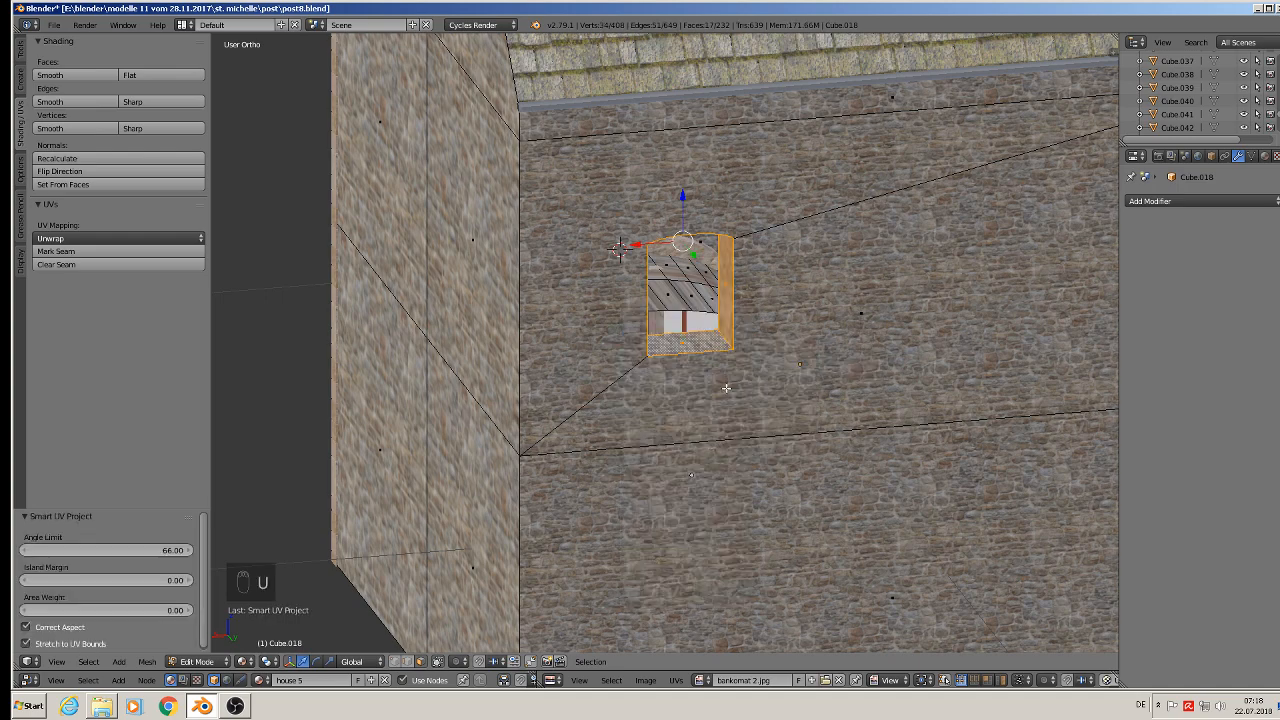
{"action": "scroll", "coordinate": [727, 386], "scroll_direction": "up", "scroll_amount": 3}
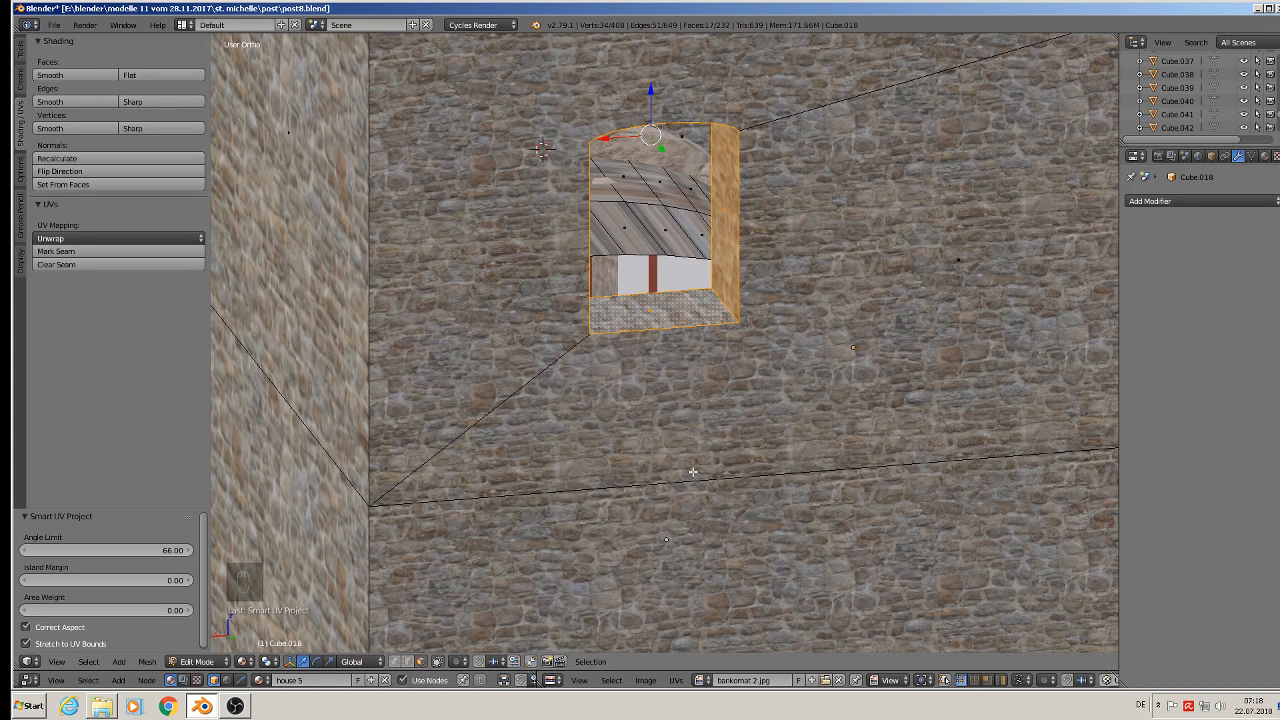
{"action": "middle_click_drag", "start_coordinate": [693, 471], "coordinate": [700, 599]}
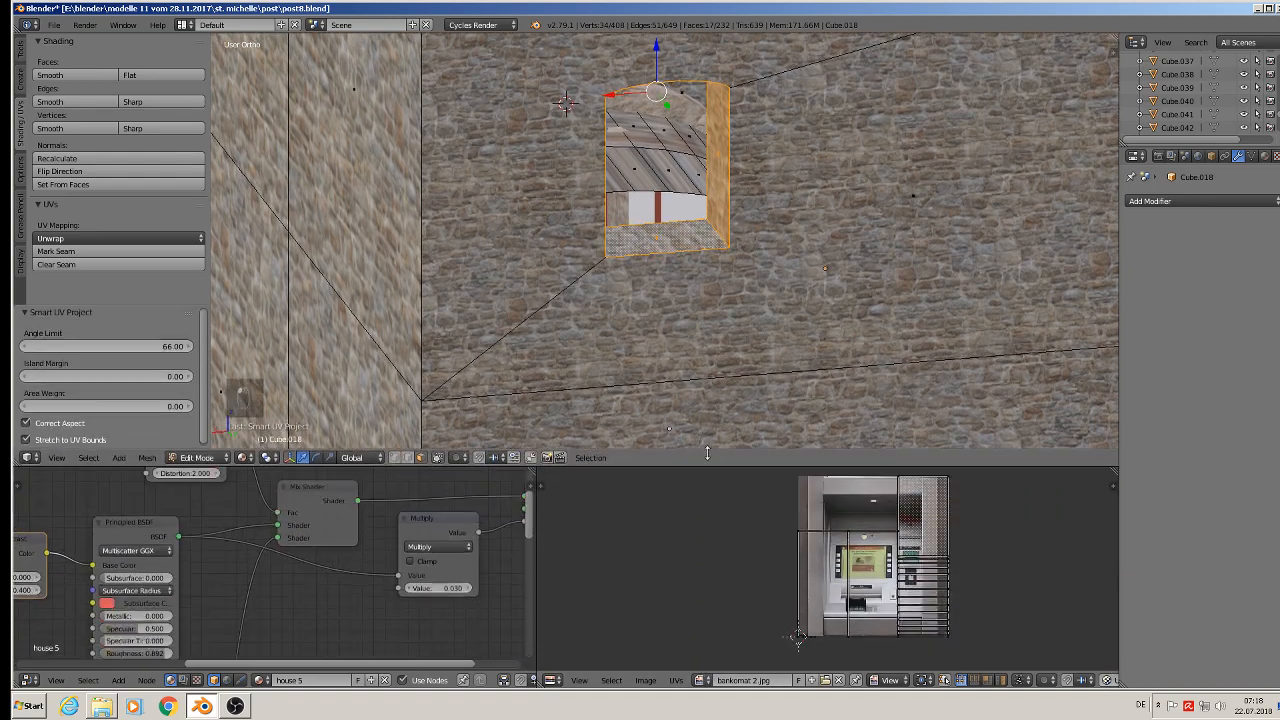
Enlarge the node and UV editor areas and select all UVs of the window reveal.
{"action": "left_click_drag", "start_coordinate": [710, 671], "coordinate": [702, 418]}
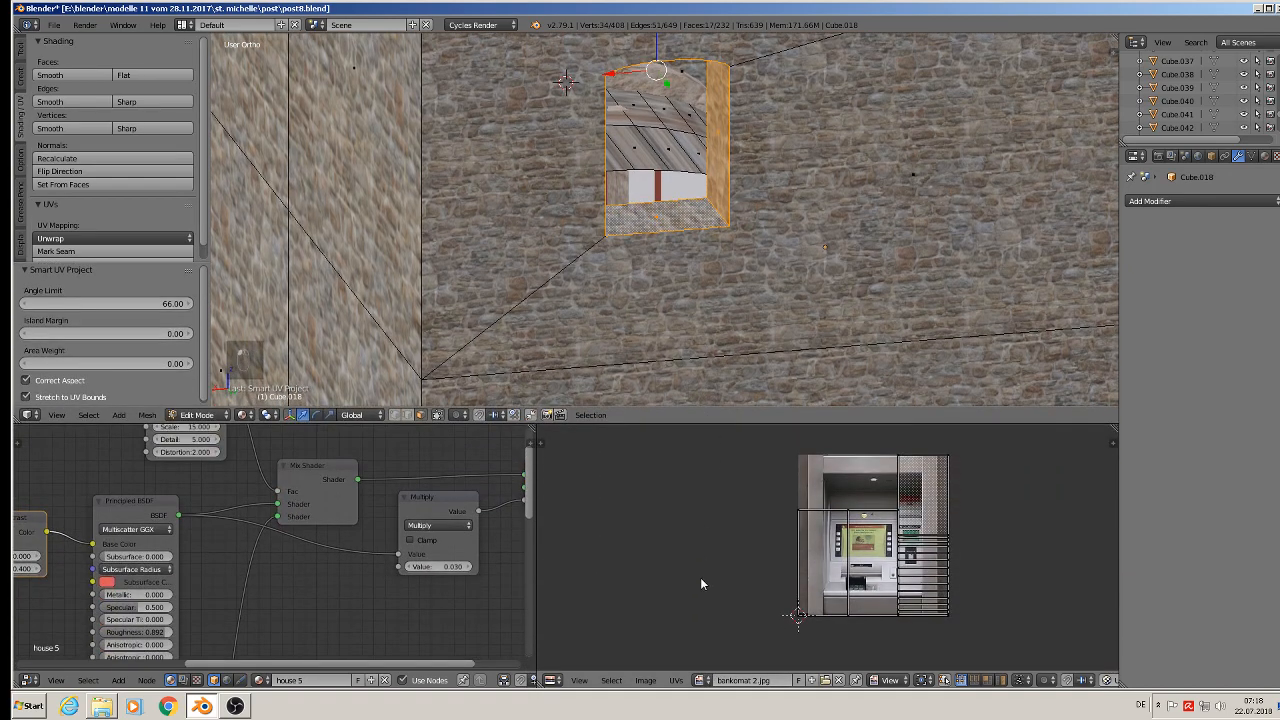
{"action": "key", "text": "a"}
{"action": "key", "text": "a"}
{"action": "key", "text": "a"}
{"action": "key", "text": "a"}
{"action": "key", "text": "r"}
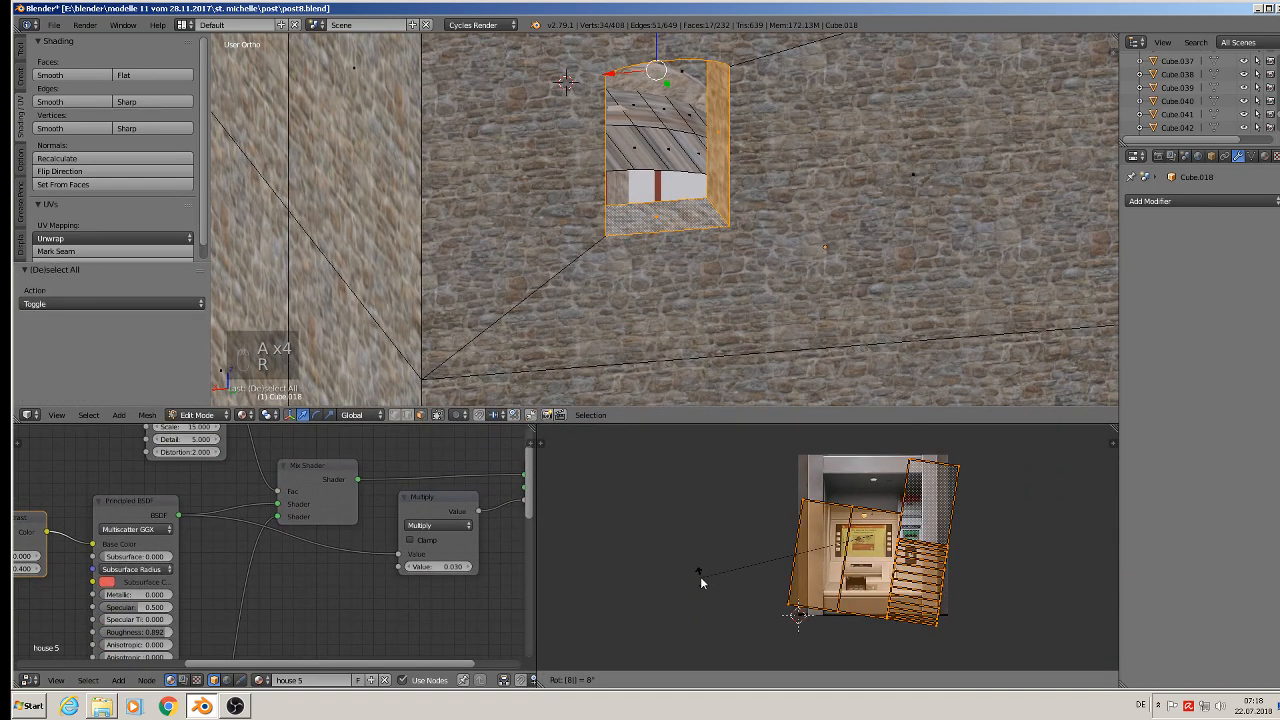
{"action": "type", "text": "r"}
{"action": "type", "text": "90"}
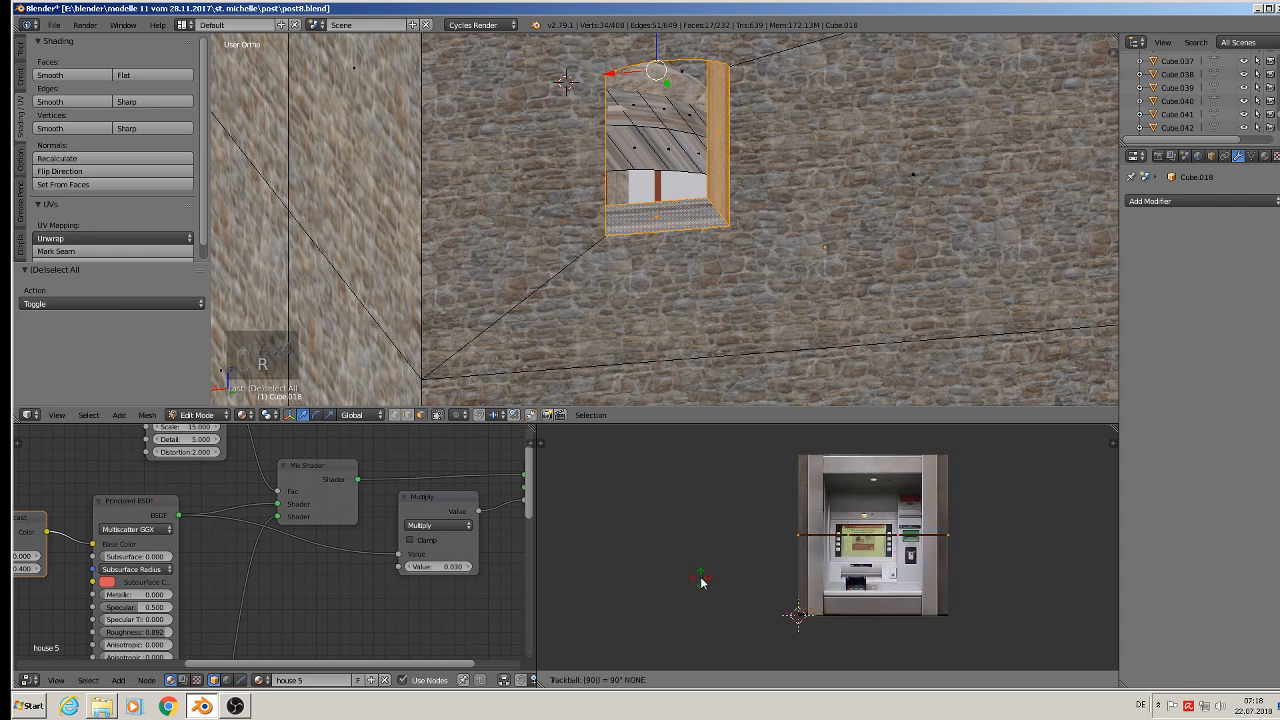
{"action": "key", "text": "Escape"}
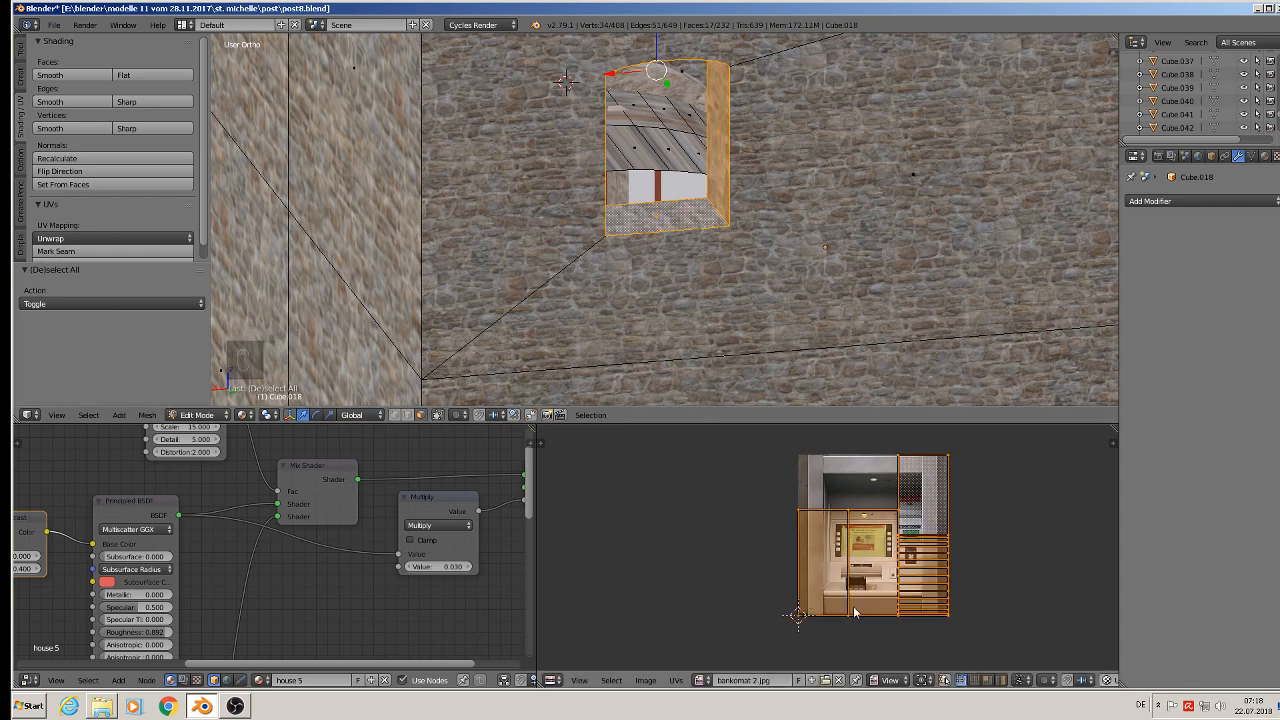
Rotate the reveal's UVs by 90°, deselect them and return to Object Mode.
{"action": "type", "text": "r90"}
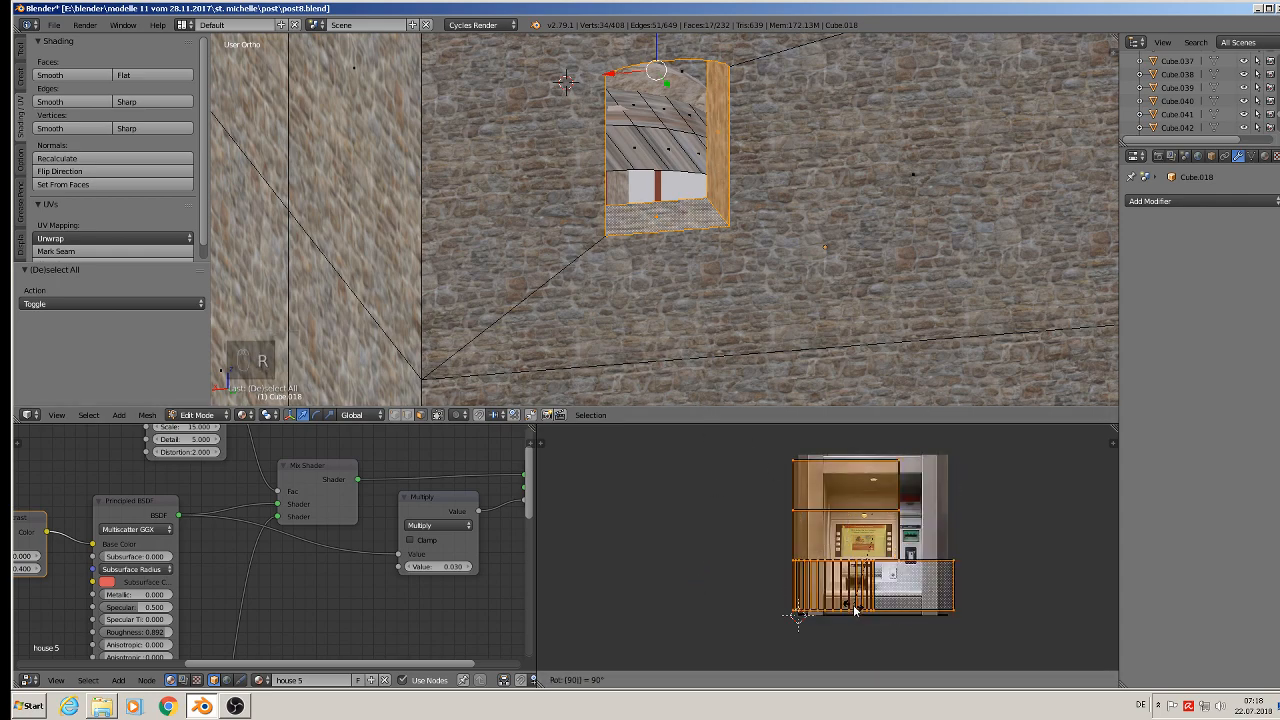
{"action": "key", "text": "Return"}
{"action": "key", "text": "a"}
{"action": "scroll", "coordinate": [727, 192], "scroll_direction": "down", "scroll_amount": 2}
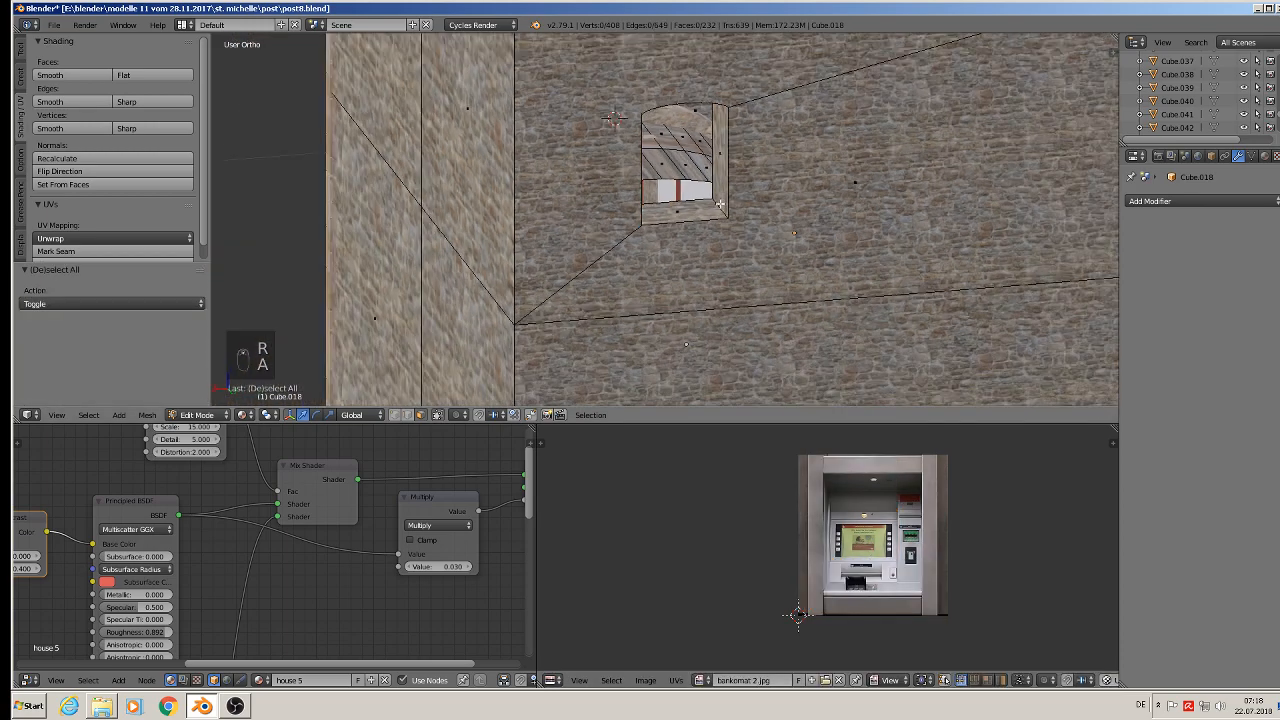
{"action": "key", "text": "Tab"}
Select the front gable's second window sash together with the stone sill and side stones of that window.
{"action": "scroll", "coordinate": [701, 214], "scroll_direction": "down", "scroll_amount": 2}
{"action": "middle_click_drag", "start_coordinate": [701, 214], "coordinate": [788, 219]}
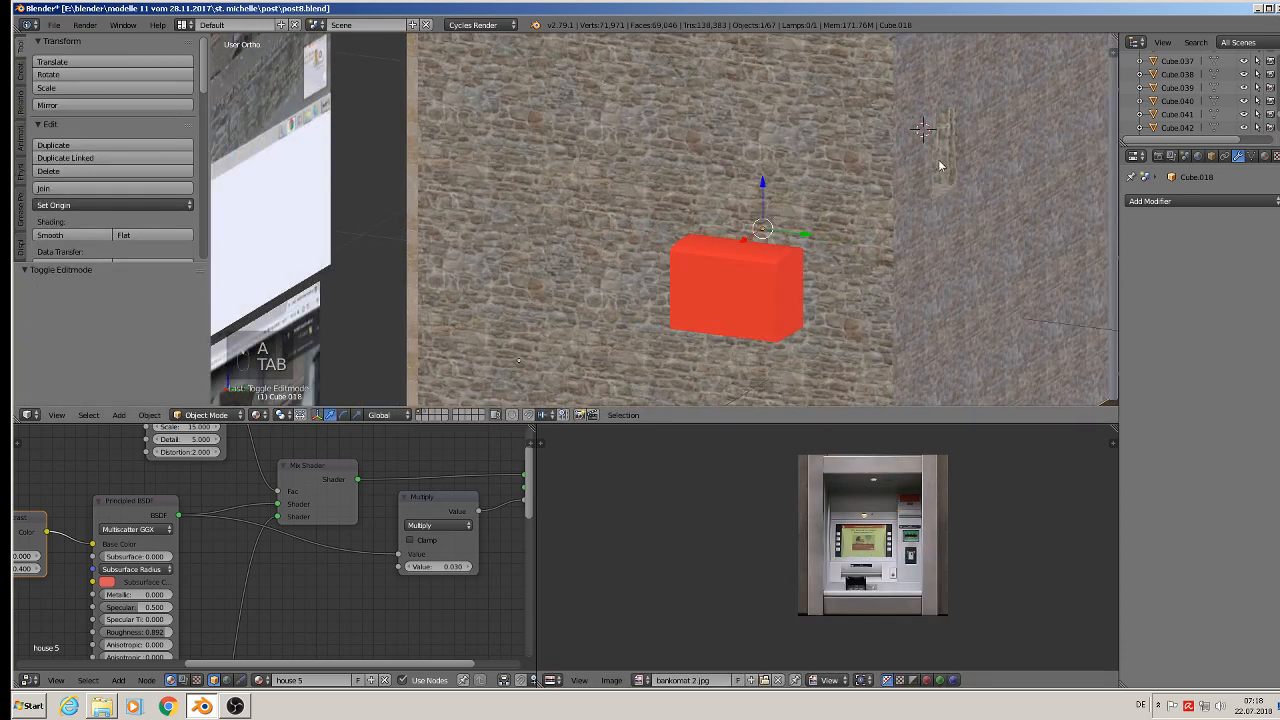
{"action": "scroll", "coordinate": [940, 165], "scroll_direction": "down", "scroll_amount": 2}
{"action": "middle_click_drag", "start_coordinate": [920, 171], "coordinate": [917, 217]}
{"action": "scroll", "coordinate": [917, 217], "scroll_direction": "up", "scroll_amount": 2}
{"action": "middle_click_drag", "start_coordinate": [837, 148], "coordinate": [788, 181], "text": "shift"}
{"action": "scroll", "coordinate": [756, 168], "scroll_direction": "up", "scroll_amount": 2}
{"action": "scroll", "coordinate": [750, 199], "scroll_direction": "up", "scroll_amount": 2}
{"action": "scroll", "coordinate": [788, 181], "scroll_direction": "up", "scroll_amount": 1}
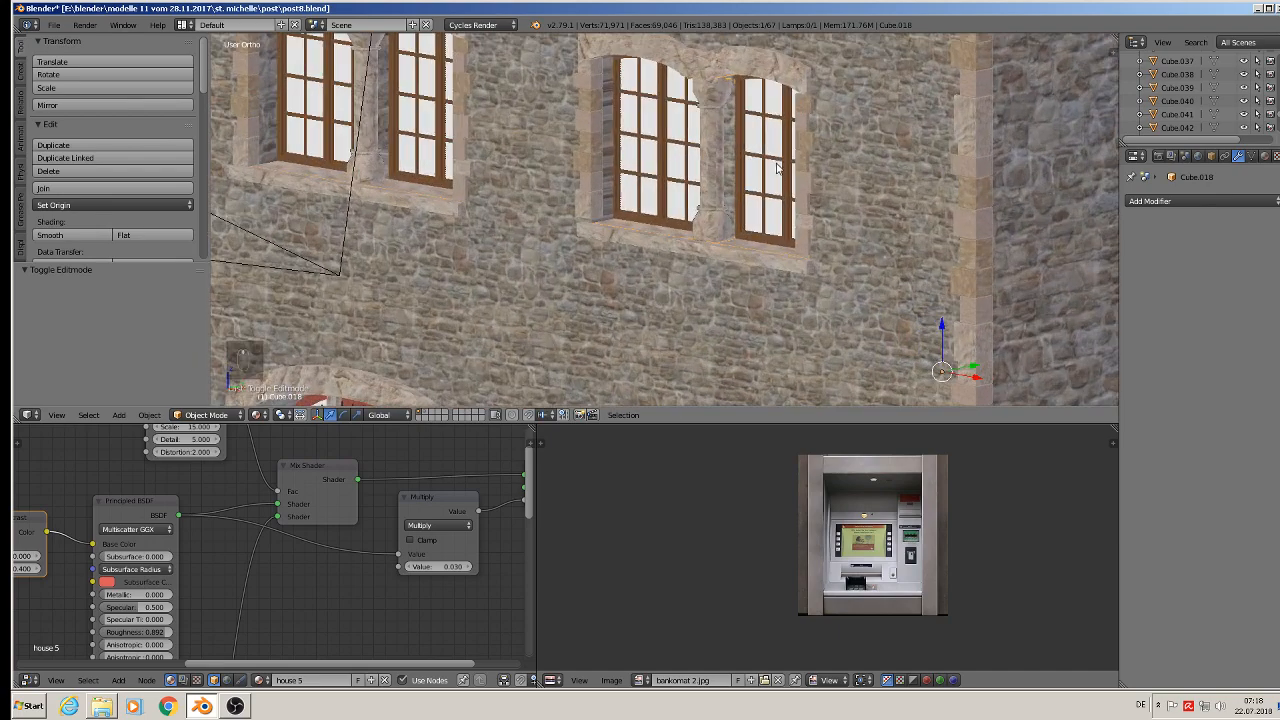
{"action": "right_click", "coordinate": [777, 167]}
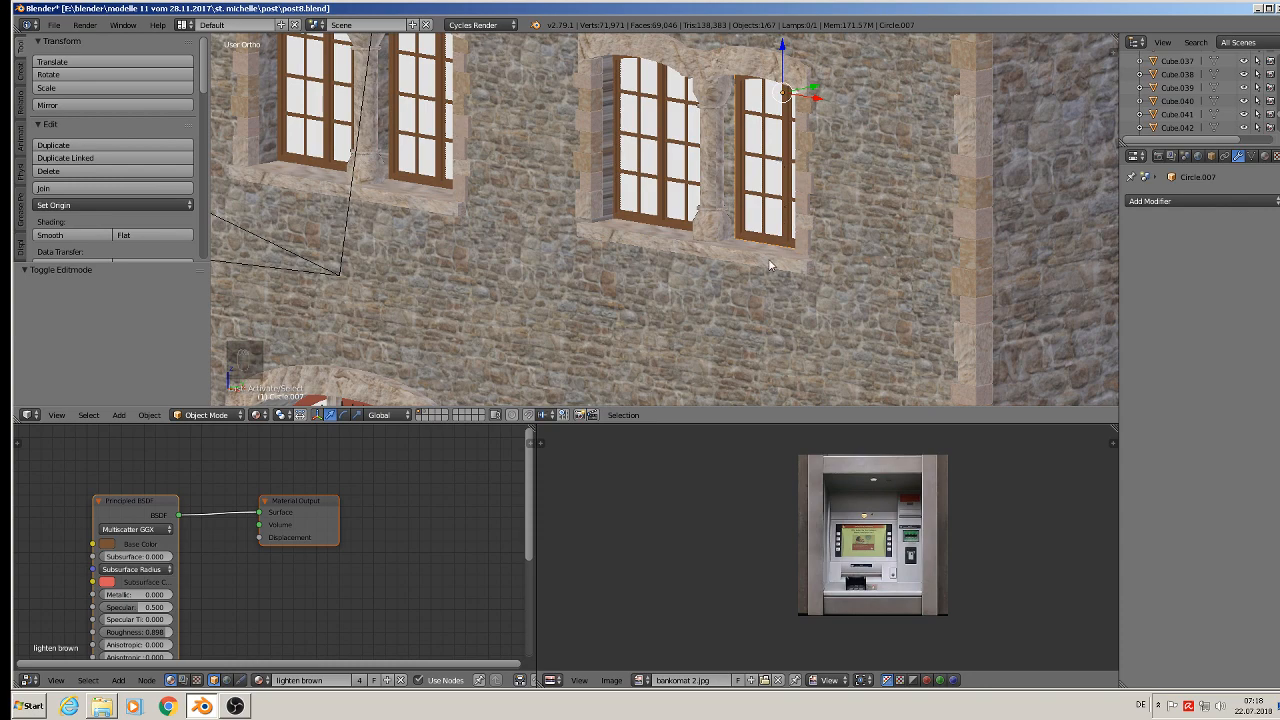
{"action": "middle_click_drag", "start_coordinate": [792, 94], "coordinate": [705, 262], "text": "shift"}
{"action": "scroll", "coordinate": [705, 262], "scroll_direction": "down", "scroll_amount": 5}
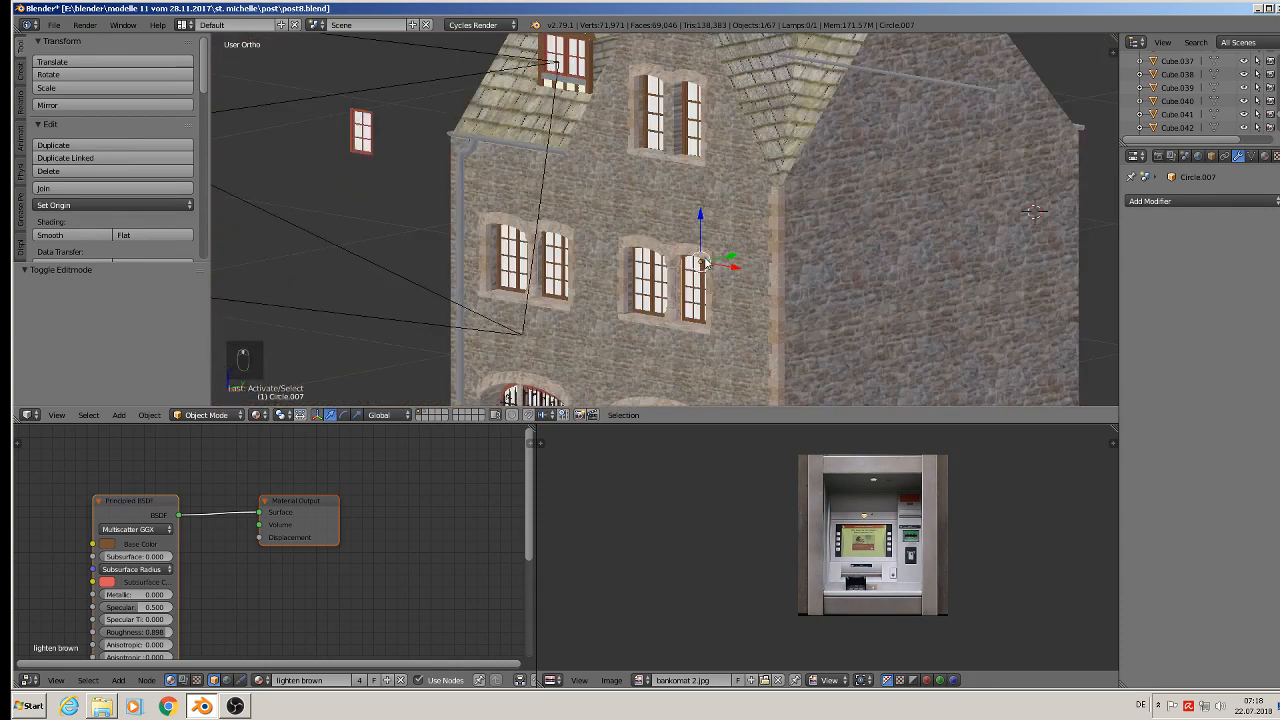
{"action": "scroll", "coordinate": [690, 118], "scroll_direction": "up", "scroll_amount": 2}
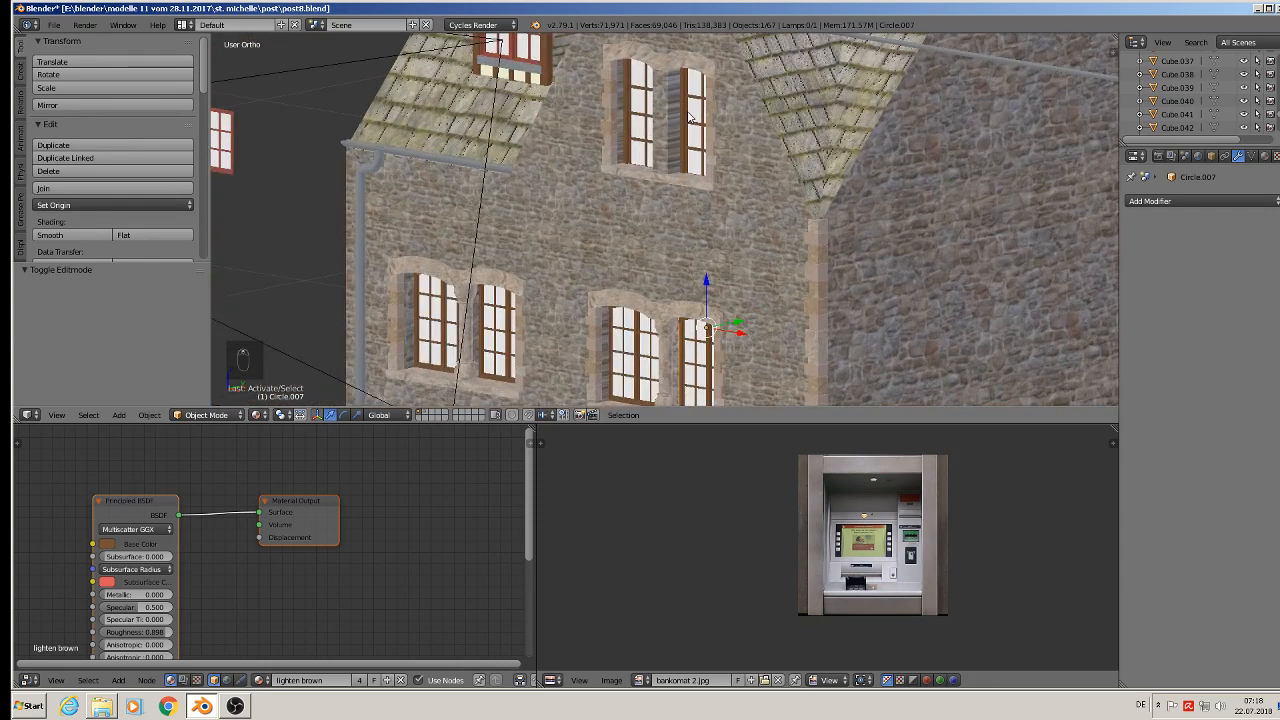
{"action": "right_click", "coordinate": [690, 110]}
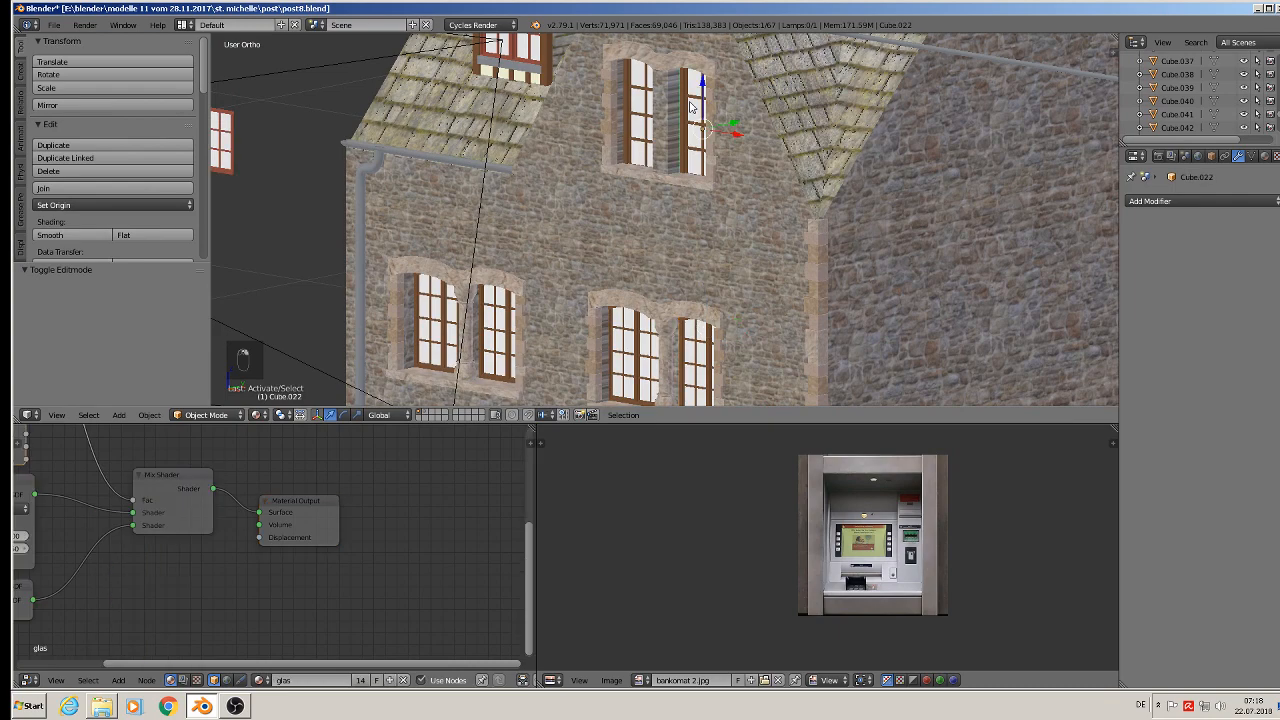
{"action": "right_click", "coordinate": [681, 187]}
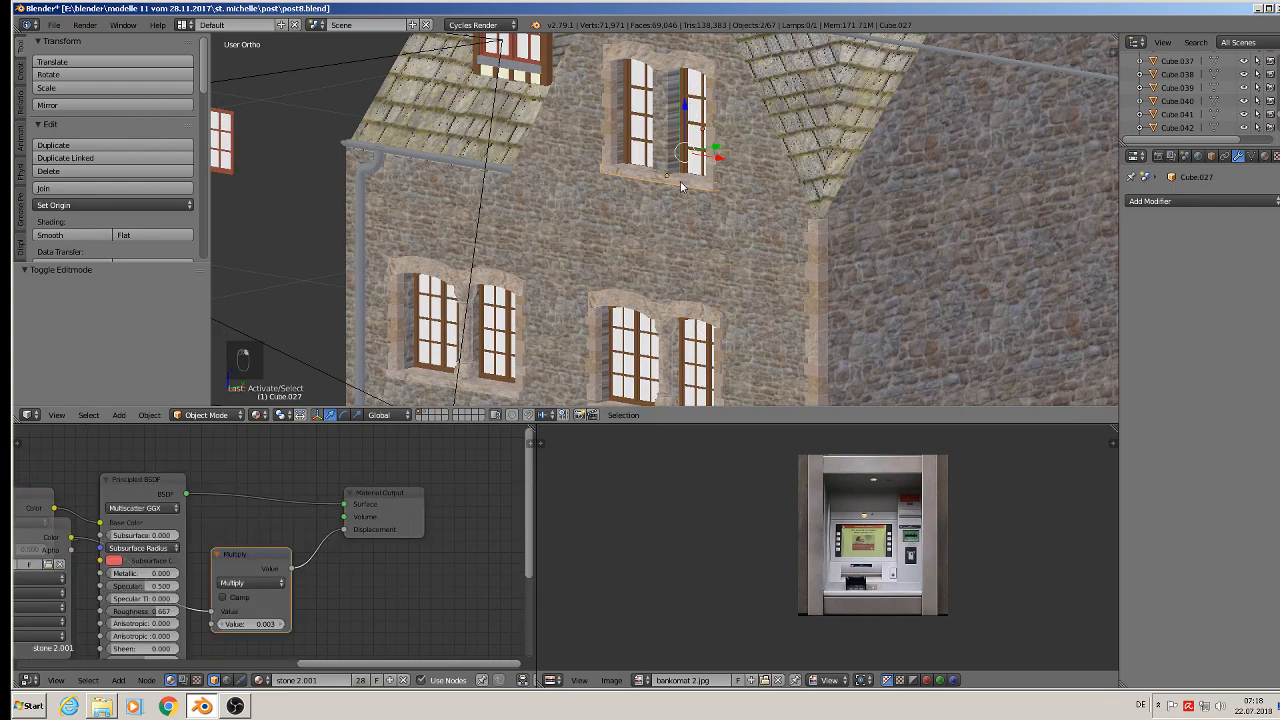
{"action": "right_click", "coordinate": [713, 135]}
{"action": "key", "text": "g"}
{"action": "key", "text": "x"}
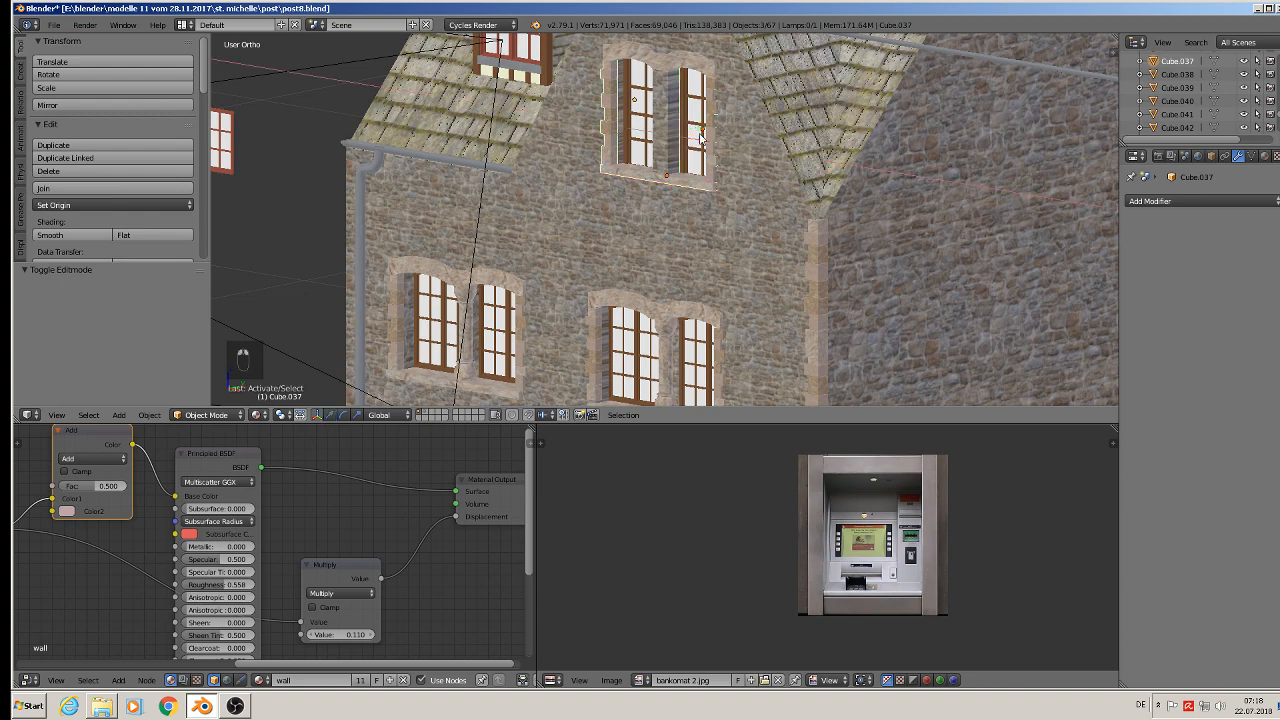
{"action": "left_click", "coordinate": [966, 67]}
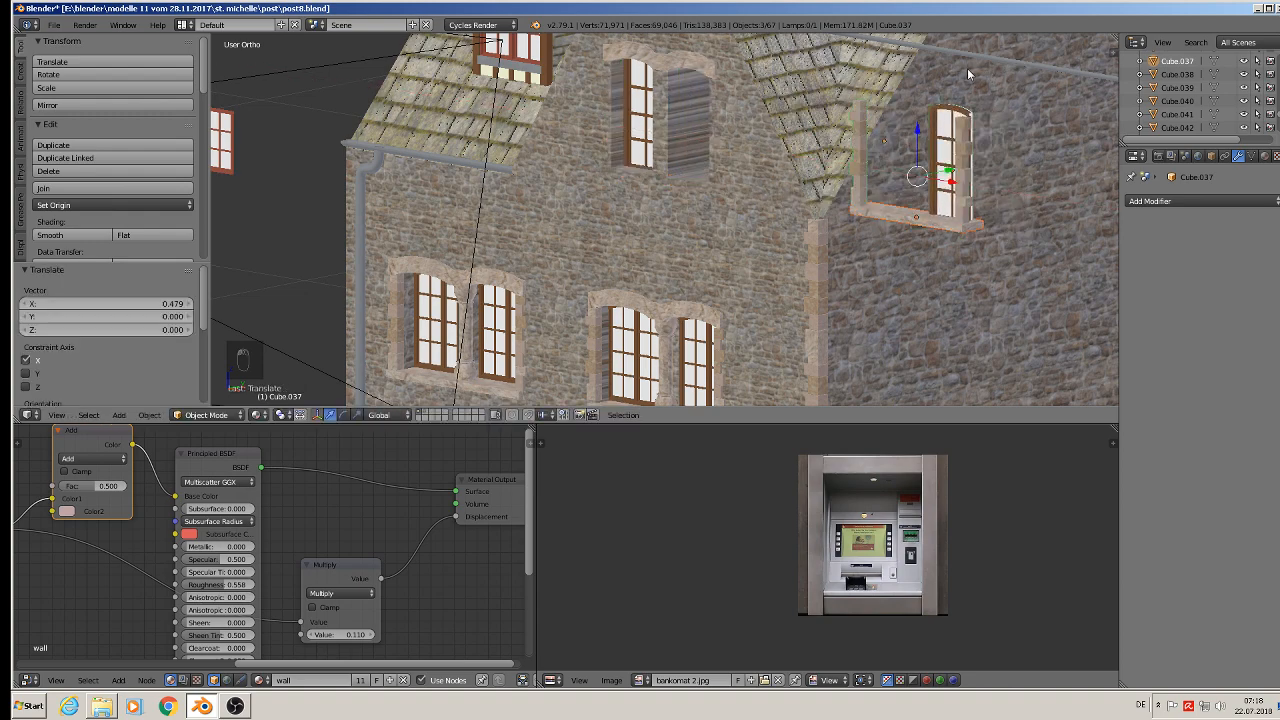
{"action": "key", "text": "ctrl+z"}
Duplicate the selected window parts and move the copy behind the rear wall, 0.892 along Y and -0.302 along Z.
{"action": "key", "text": "shift+d"}
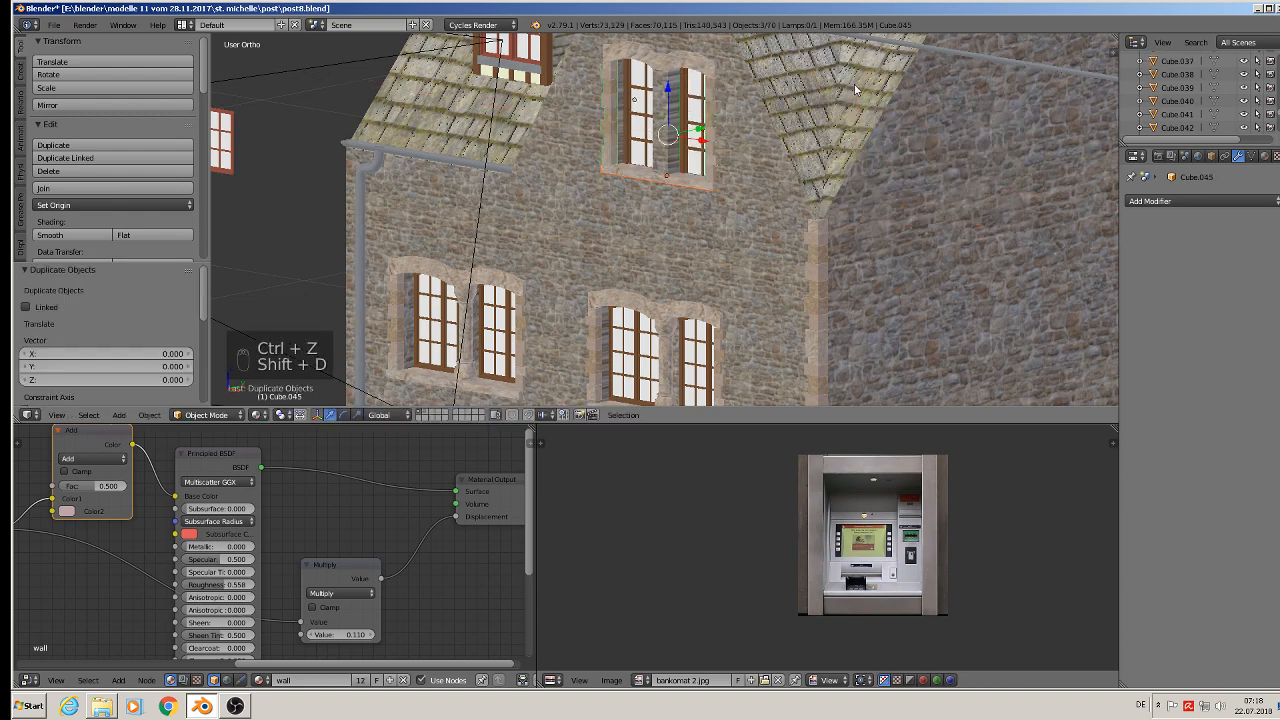
{"action": "left_click_drag", "start_coordinate": [696, 130], "coordinate": [1118, 43]}
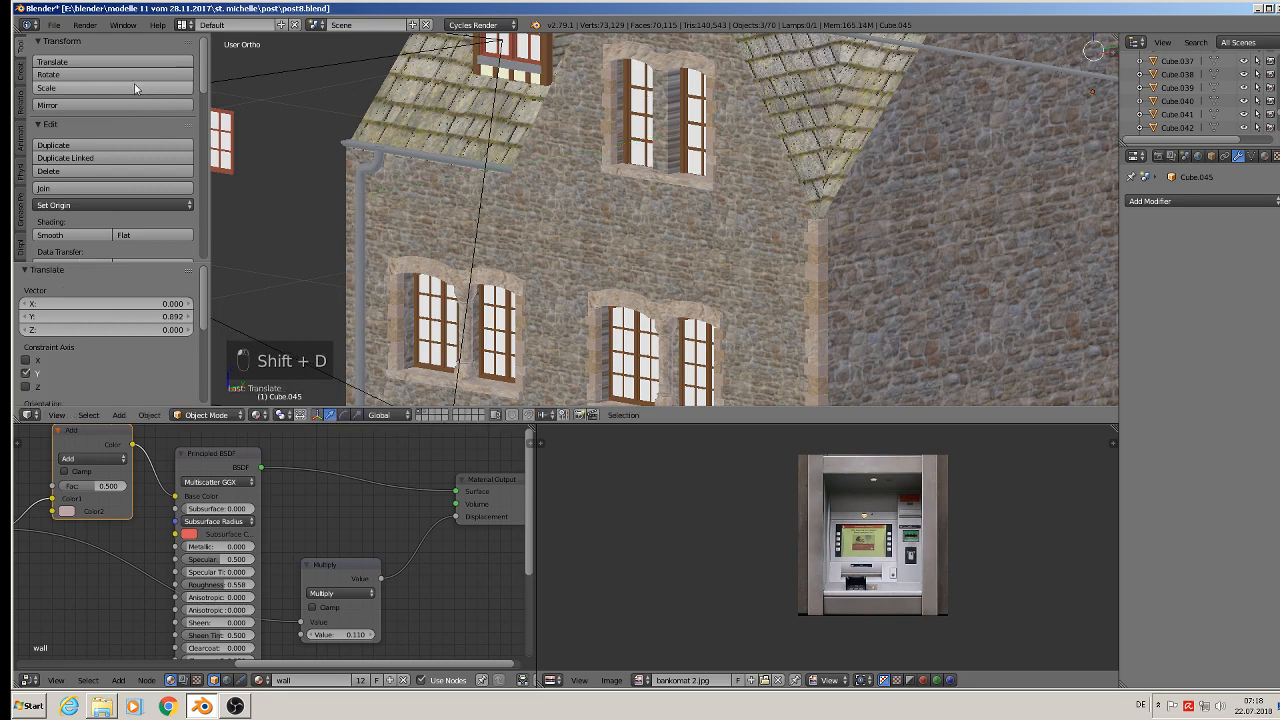
{"action": "middle_click_drag", "start_coordinate": [952, 191], "coordinate": [458, 240]}
{"action": "middle_click_drag", "start_coordinate": [575, 195], "coordinate": [668, 157]}
{"action": "left_click_drag", "start_coordinate": [740, 138], "coordinate": [735, 343]}
{"action": "middle_click_drag", "start_coordinate": [733, 342], "coordinate": [756, 165], "text": "shift"}
{"action": "scroll", "coordinate": [760, 199], "scroll_direction": "up", "scroll_amount": 2}
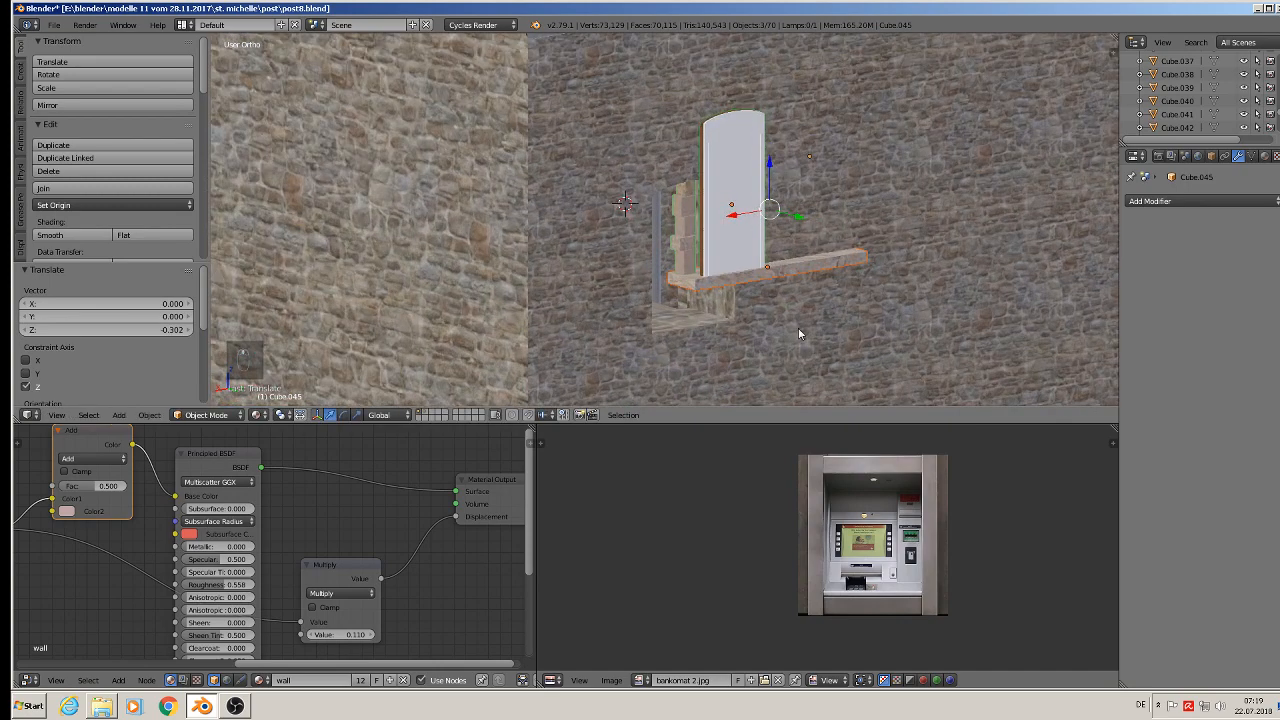
Rotate the copied window parts 180° about Z and shift them to the rear wall opening, lowering them 0.066.
{"action": "type", "text": "rz180"}
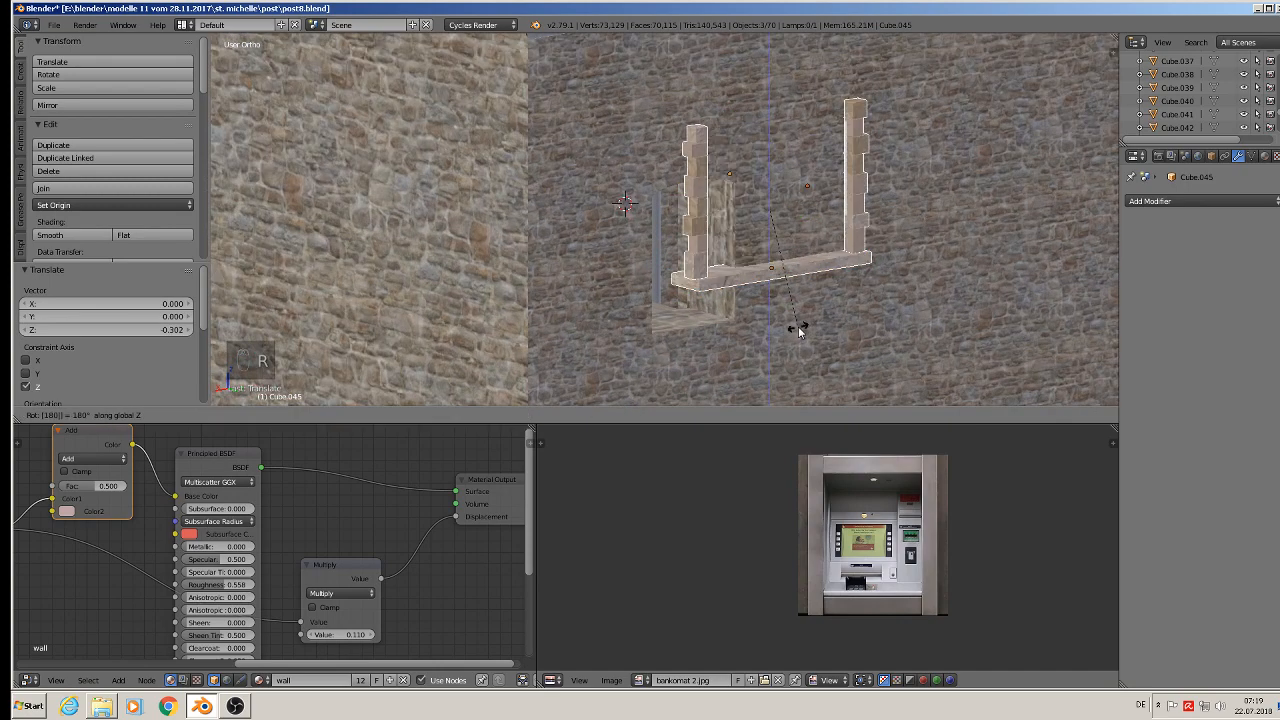
{"action": "key", "text": "Return"}
{"action": "left_click_drag", "start_coordinate": [739, 217], "coordinate": [635, 273]}
{"action": "left_click_drag", "start_coordinate": [660, 183], "coordinate": [640, 245]}
Scale the copied window sash uniformly to about 0.8 and raise it 0.011 along Z into the opening.
{"action": "scroll", "coordinate": [632, 243], "scroll_direction": "up", "scroll_amount": 3}
{"action": "middle_click_drag", "start_coordinate": [632, 243], "coordinate": [697, 177]}
{"action": "scroll", "coordinate": [697, 177], "scroll_direction": "up", "scroll_amount": 2}
{"action": "right_click", "coordinate": [672, 175]}
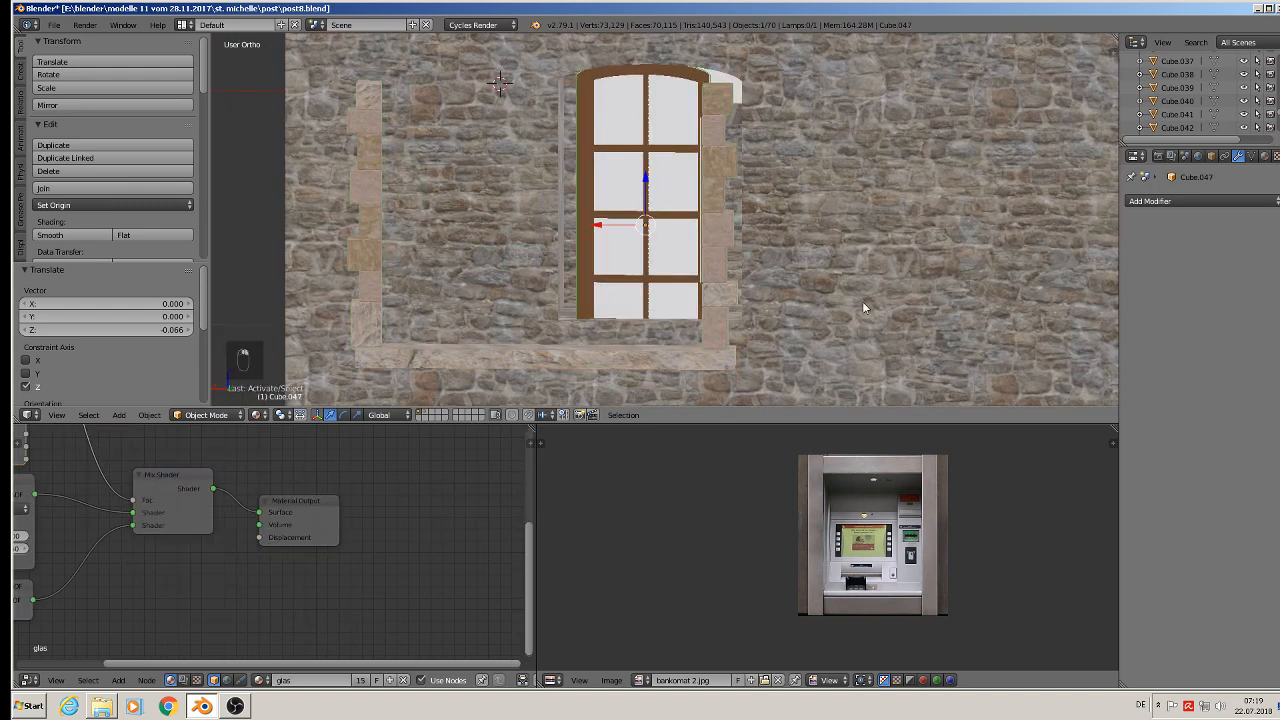
{"action": "key", "text": "s"}
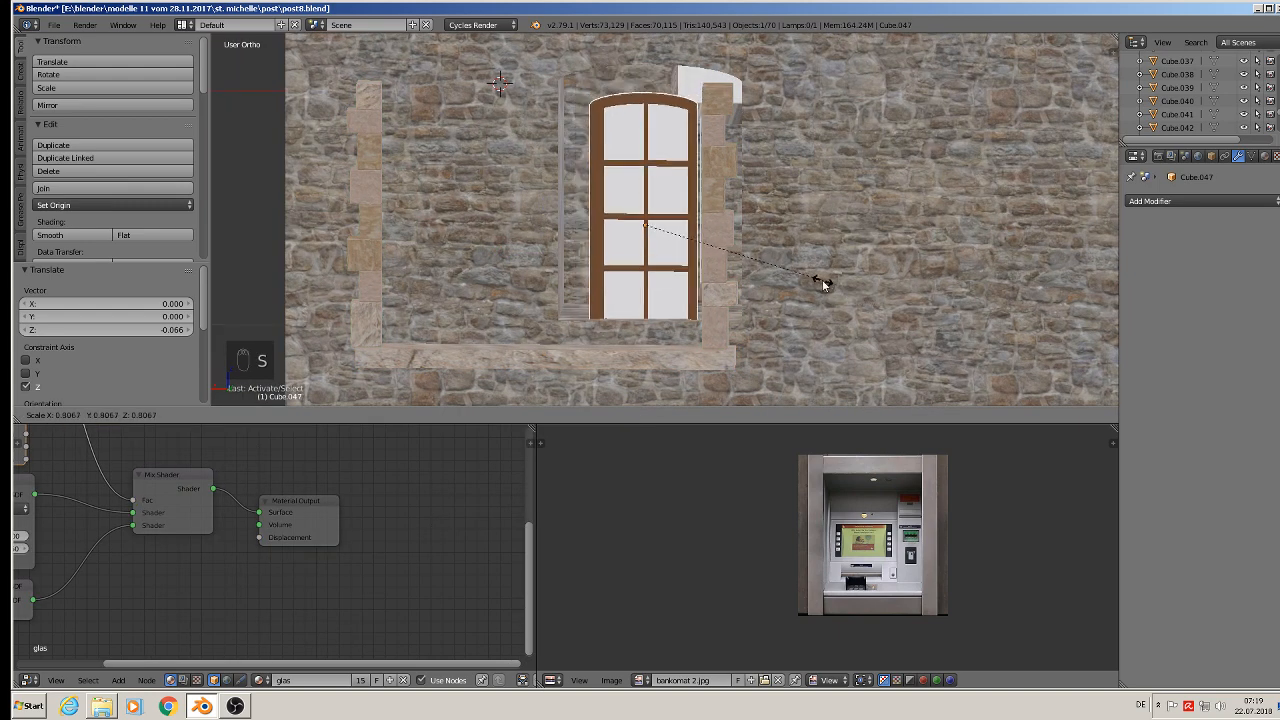
{"action": "left_click", "coordinate": [823, 280]}
{"action": "key", "text": "g"}
{"action": "key", "text": "z"}
{"action": "left_click", "coordinate": [648, 183]}
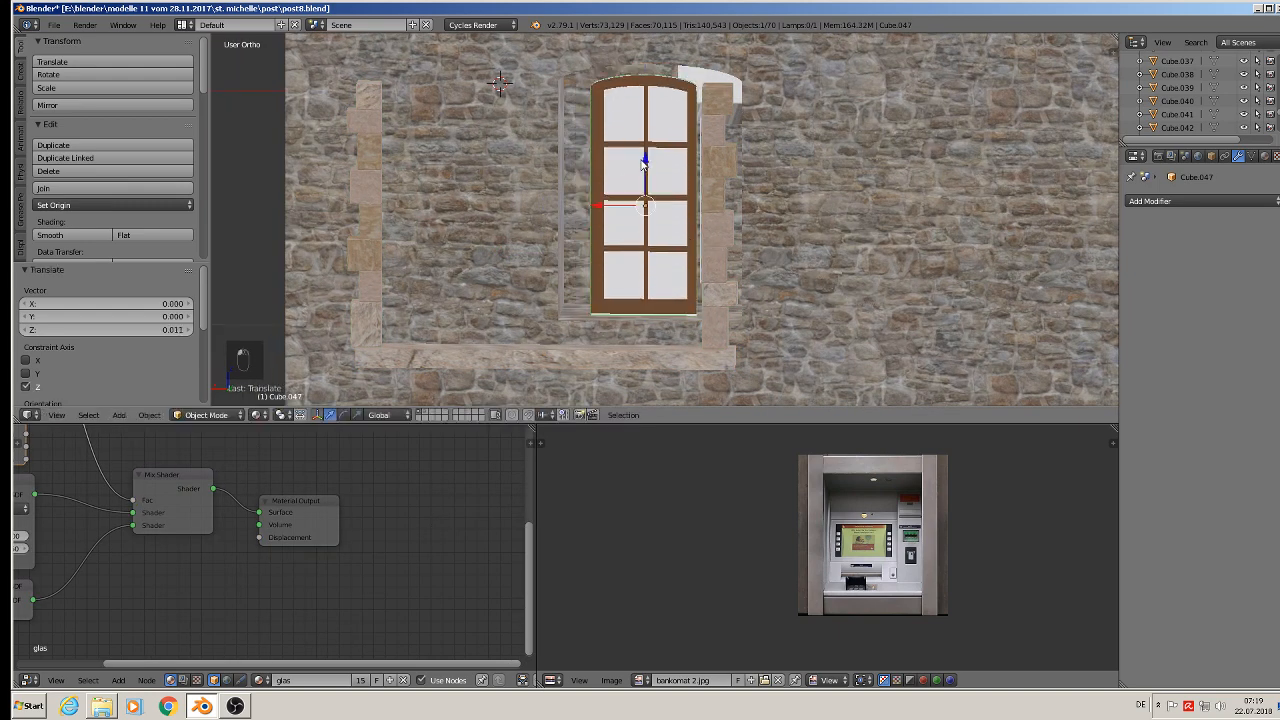
Widen the window sash by a factor of 1.518 along X and shift it -0.005 along X within the rear wall opening.
{"action": "key", "text": "s"}
{"action": "key", "text": "x"}
{"action": "left_click", "coordinate": [892, 230]}
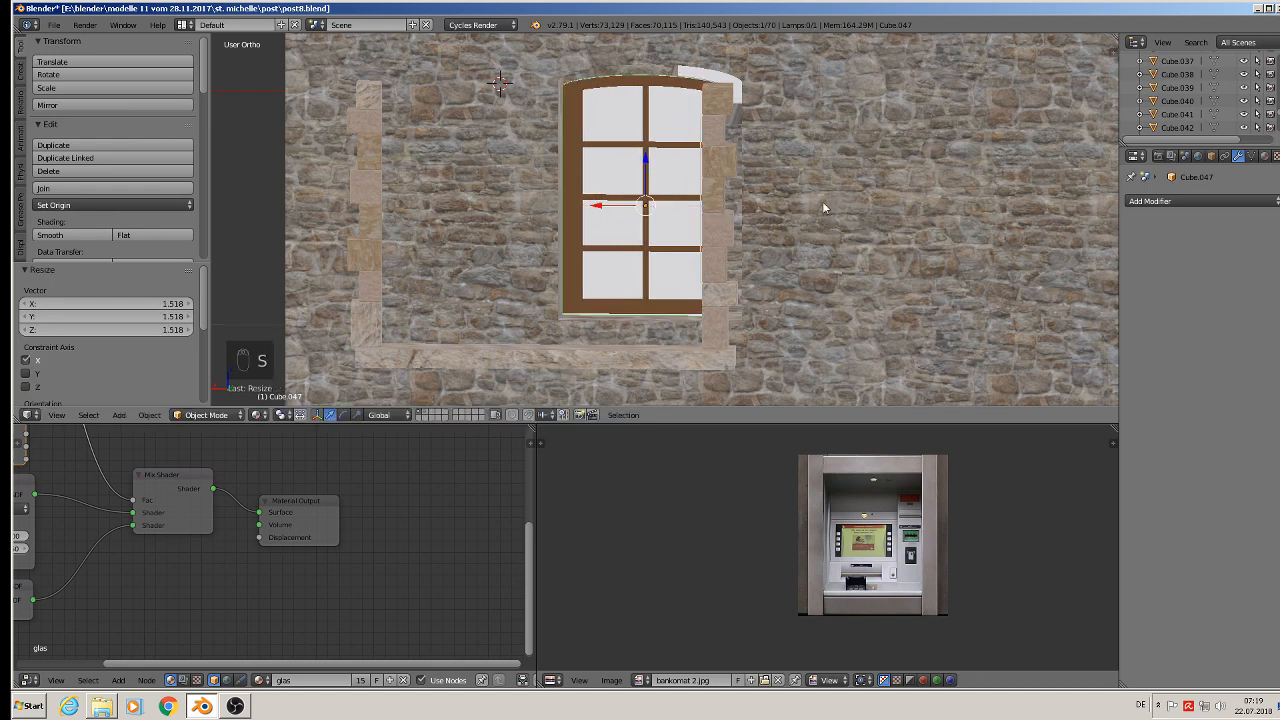
{"action": "left_click", "coordinate": [607, 204]}
{"action": "key", "text": "g"}
{"action": "key", "text": "x"}
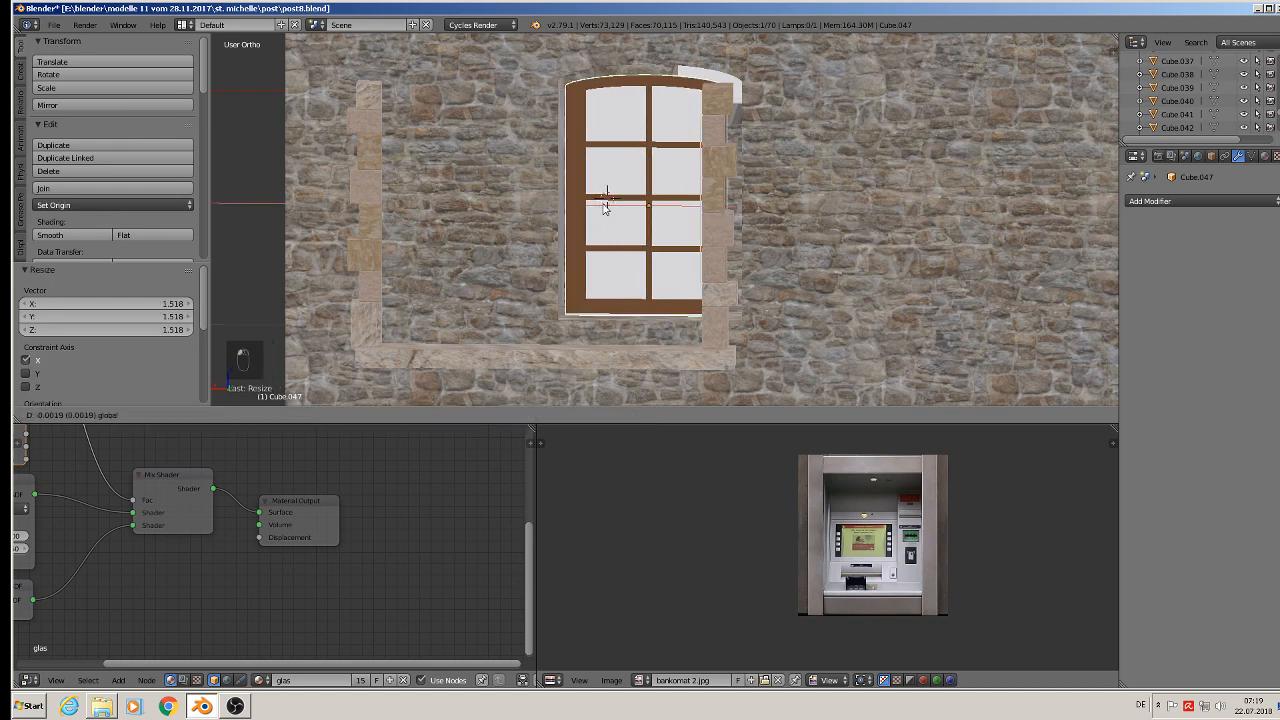
{"action": "left_click", "coordinate": [617, 212]}
Enlarge the sash uniformly to 1.109, nudge it slightly along X, and widen it by 1.070 along X to fill the opening.
{"action": "key", "text": "s"}
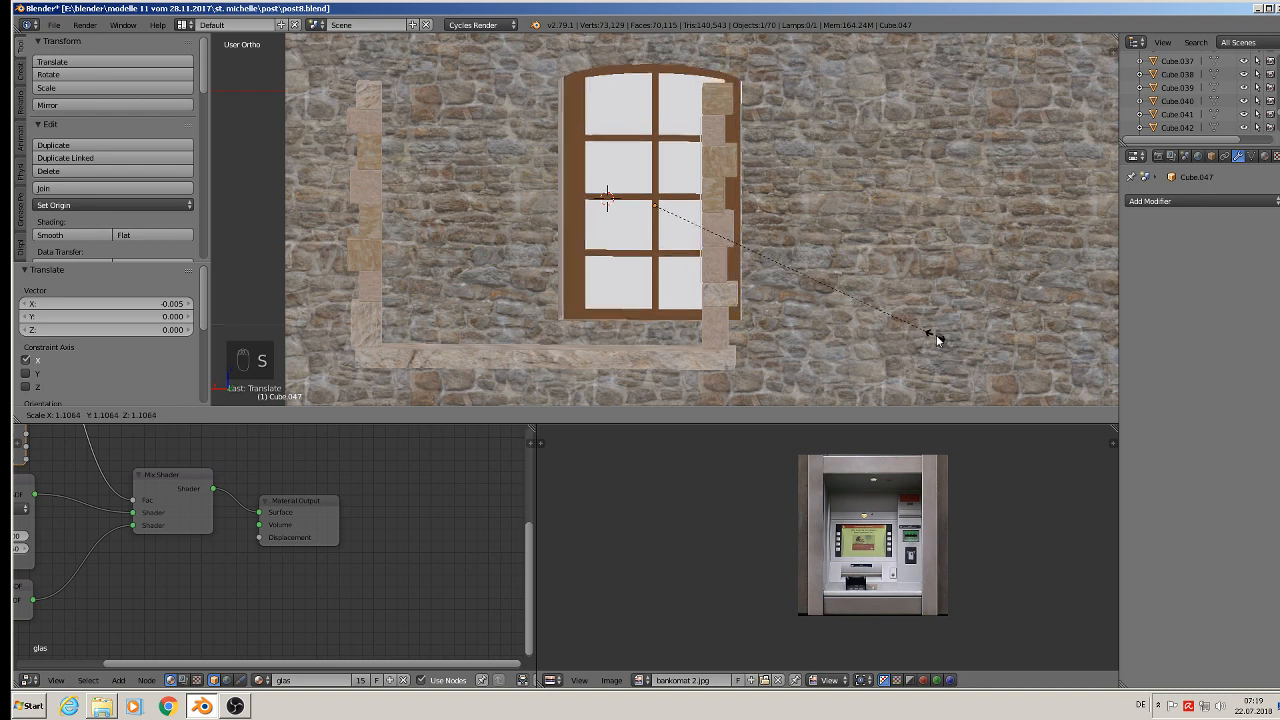
{"action": "left_click", "coordinate": [912, 331]}
{"action": "key", "text": "g"}
{"action": "key", "text": "x"}
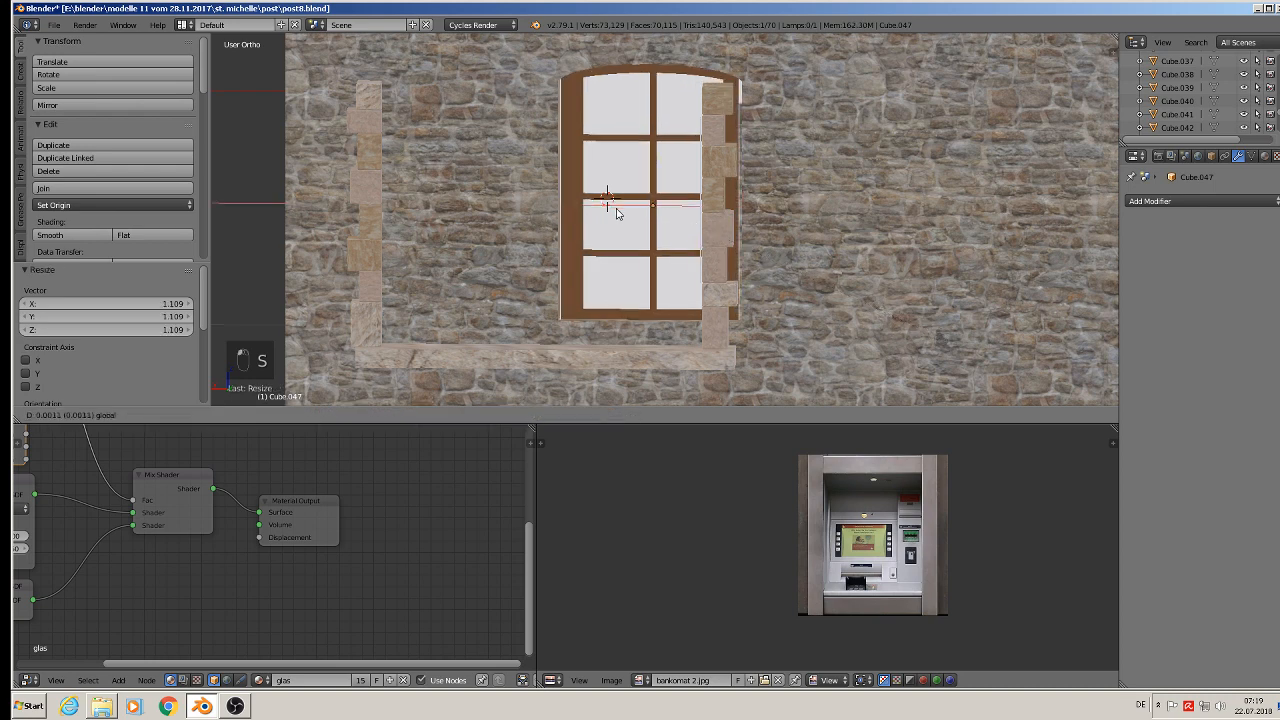
{"action": "left_click", "coordinate": [617, 212]}
{"action": "key", "text": "s"}
{"action": "key", "text": "x"}
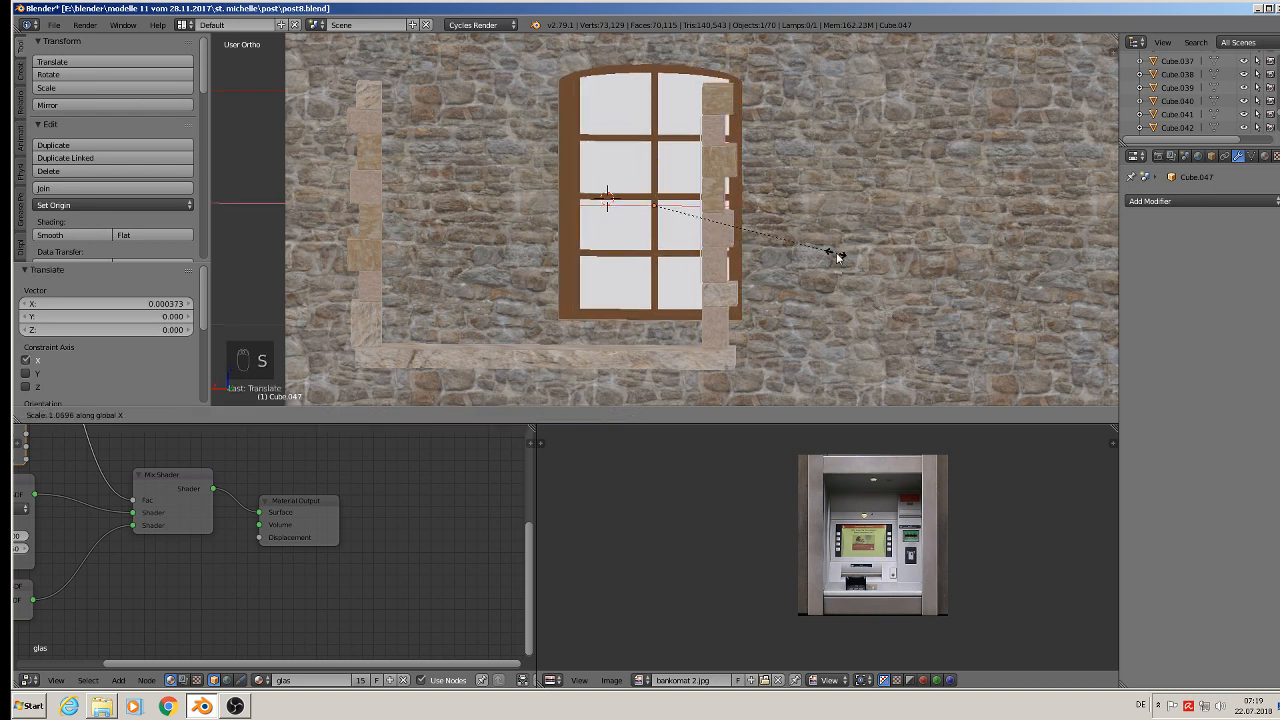
{"action": "left_click", "coordinate": [838, 257]}
Place the copied stone sill under the rear window, scale it to 0.560 along X and centre it with a -0.023 X shift.
{"action": "right_click", "coordinate": [590, 369]}
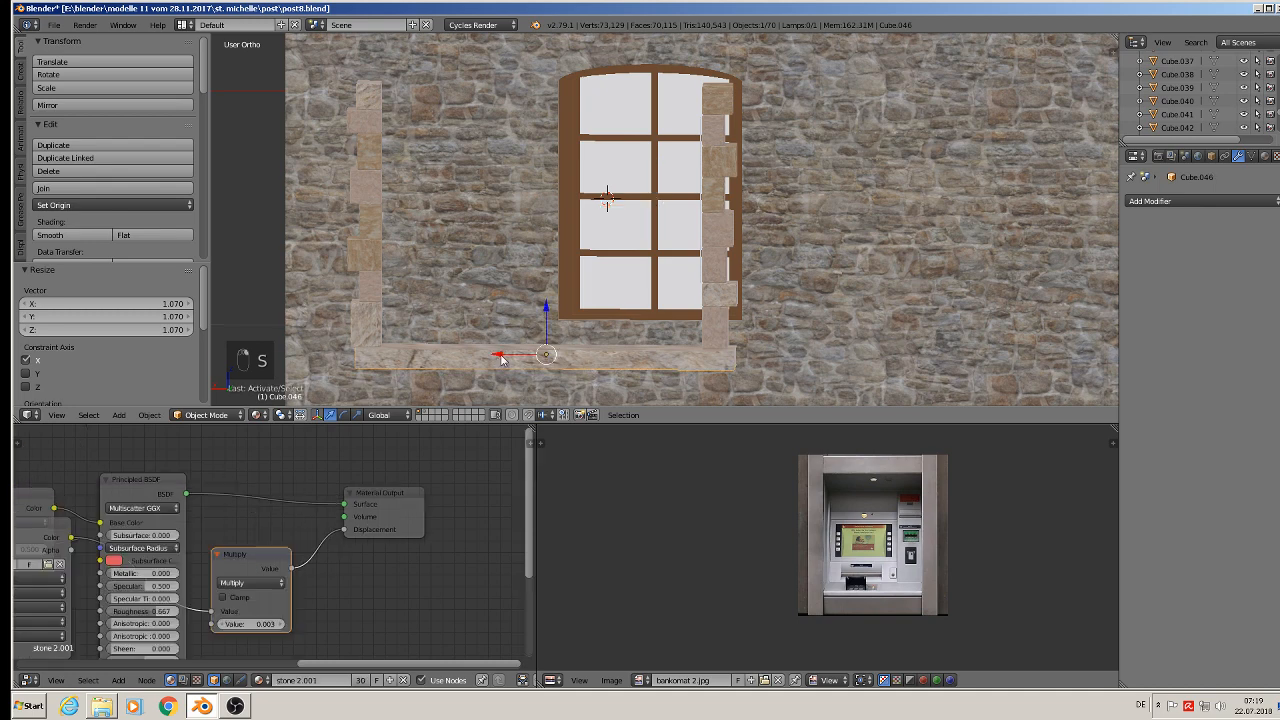
{"action": "left_click_drag", "start_coordinate": [502, 359], "coordinate": [621, 285]}
{"action": "key", "text": "s"}
{"action": "key", "text": "x"}
{"action": "left_click", "coordinate": [769, 336]}
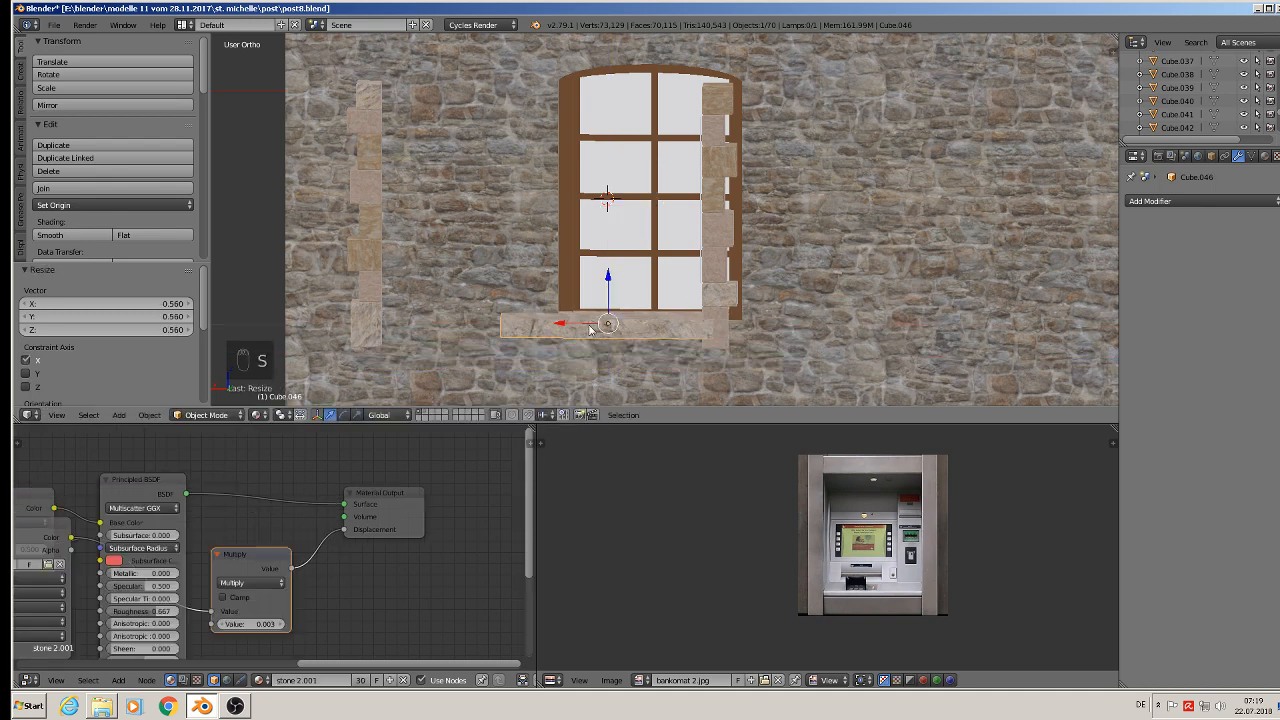
{"action": "left_click_drag", "start_coordinate": [590, 330], "coordinate": [627, 328]}
Move the copied side stones -0.103 along X to the rear window and adjust their depth against the wall.
{"action": "right_click", "coordinate": [712, 222]}
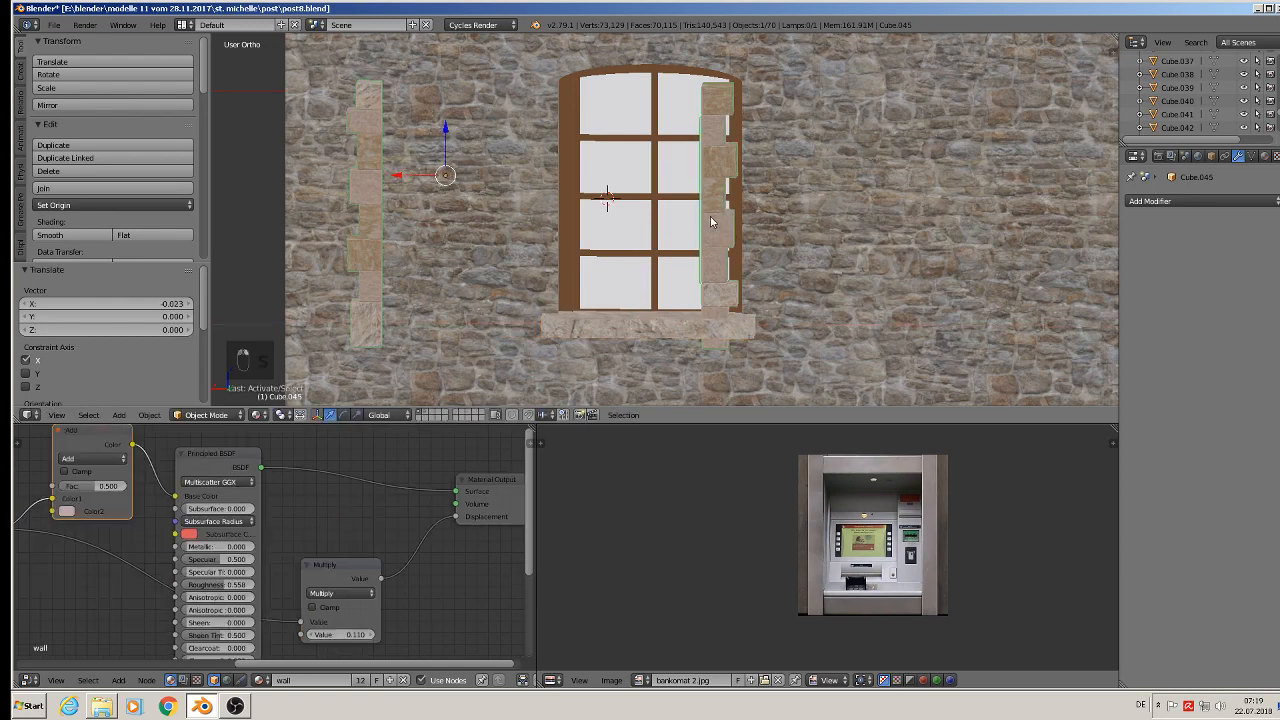
{"action": "left_click_drag", "start_coordinate": [390, 173], "coordinate": [542, 218]}
{"action": "middle_click_drag", "start_coordinate": [542, 218], "coordinate": [506, 210]}
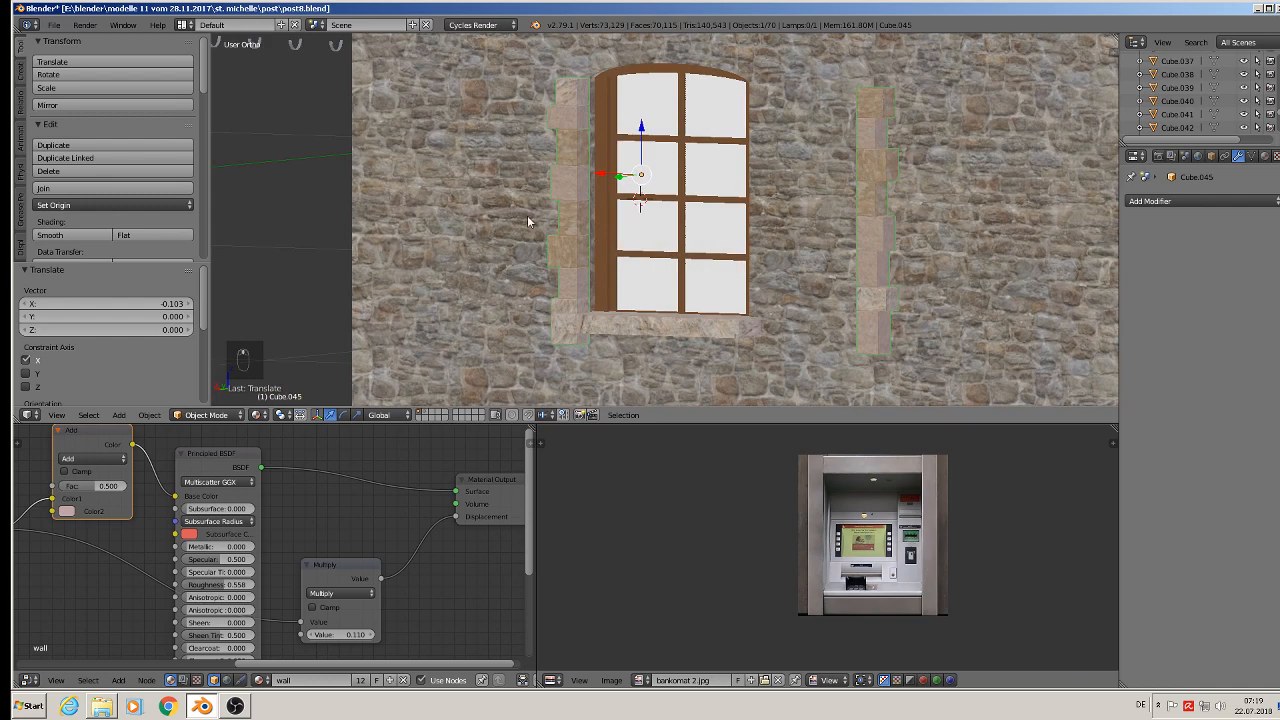
{"action": "middle_click_drag", "start_coordinate": [613, 185], "coordinate": [607, 193]}
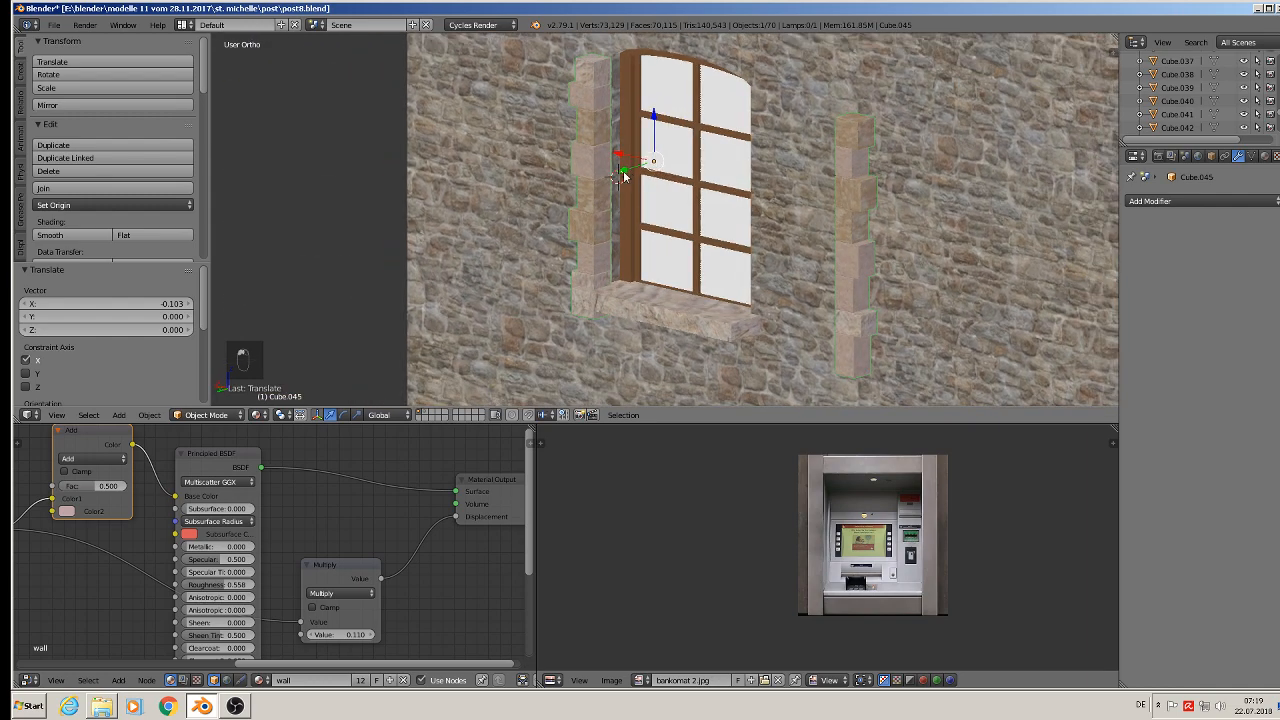
{"action": "left_click_drag", "start_coordinate": [623, 176], "coordinate": [666, 106]}
Edit the side stones' mesh and move the selected far column 0.080 along X to the window's other edge.
{"action": "key", "text": "Tab"}
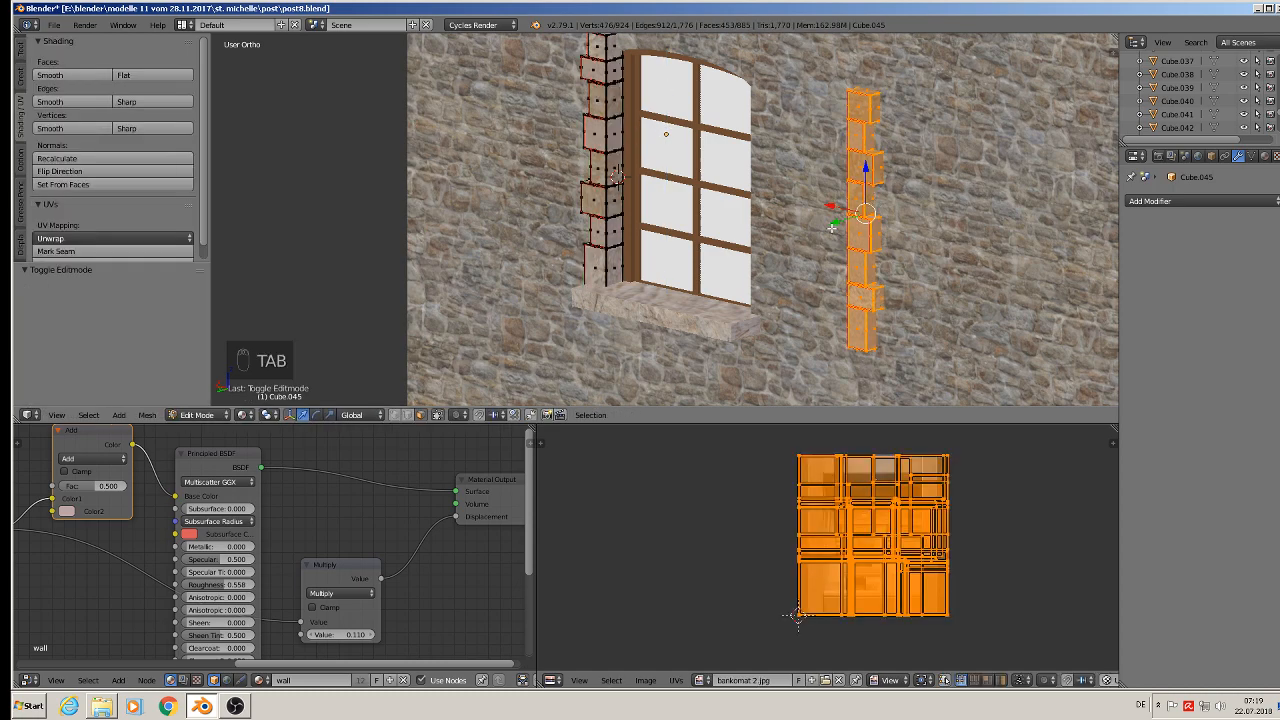
{"action": "left_click_drag", "start_coordinate": [836, 207], "coordinate": [730, 179]}
{"action": "middle_click_drag", "start_coordinate": [735, 179], "coordinate": [877, 179]}
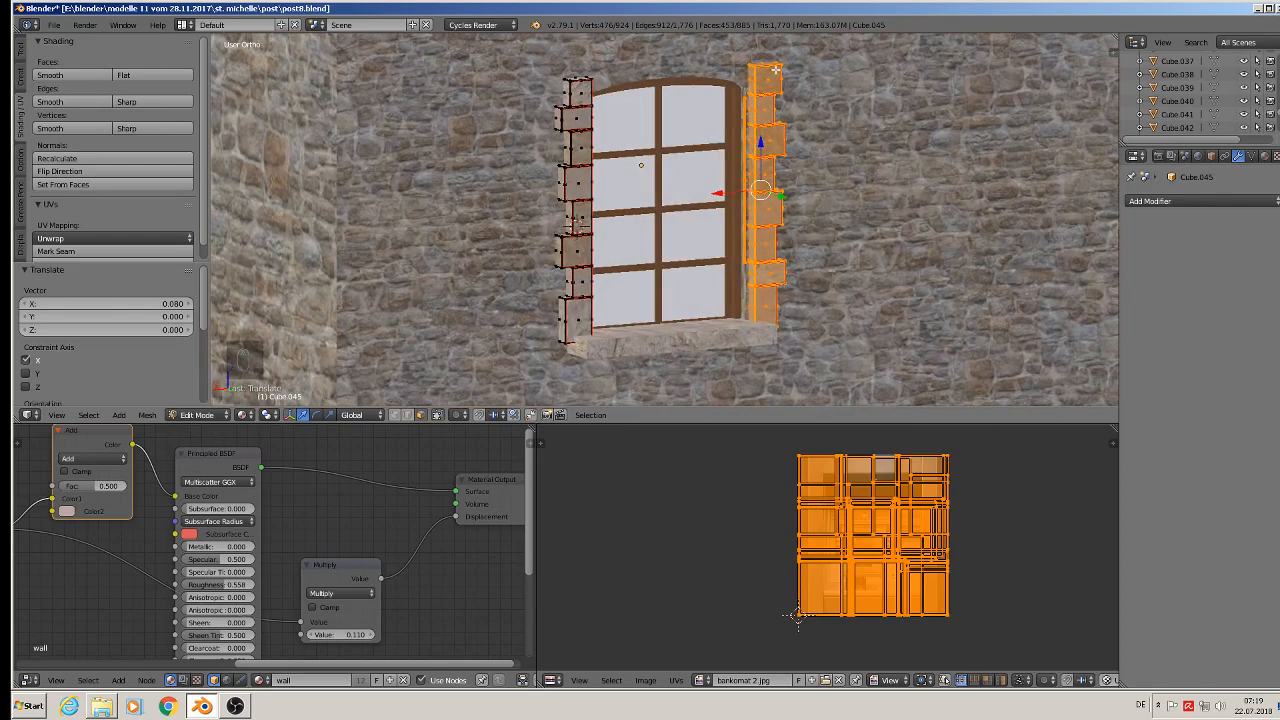
Select the inner faces of the two topmost side stones and bridge them with Bridge Edge Loops to form a lintel.
{"action": "middle_click_drag", "start_coordinate": [741, 93], "coordinate": [669, 243]}
{"action": "right_click", "coordinate": [650, 251]}
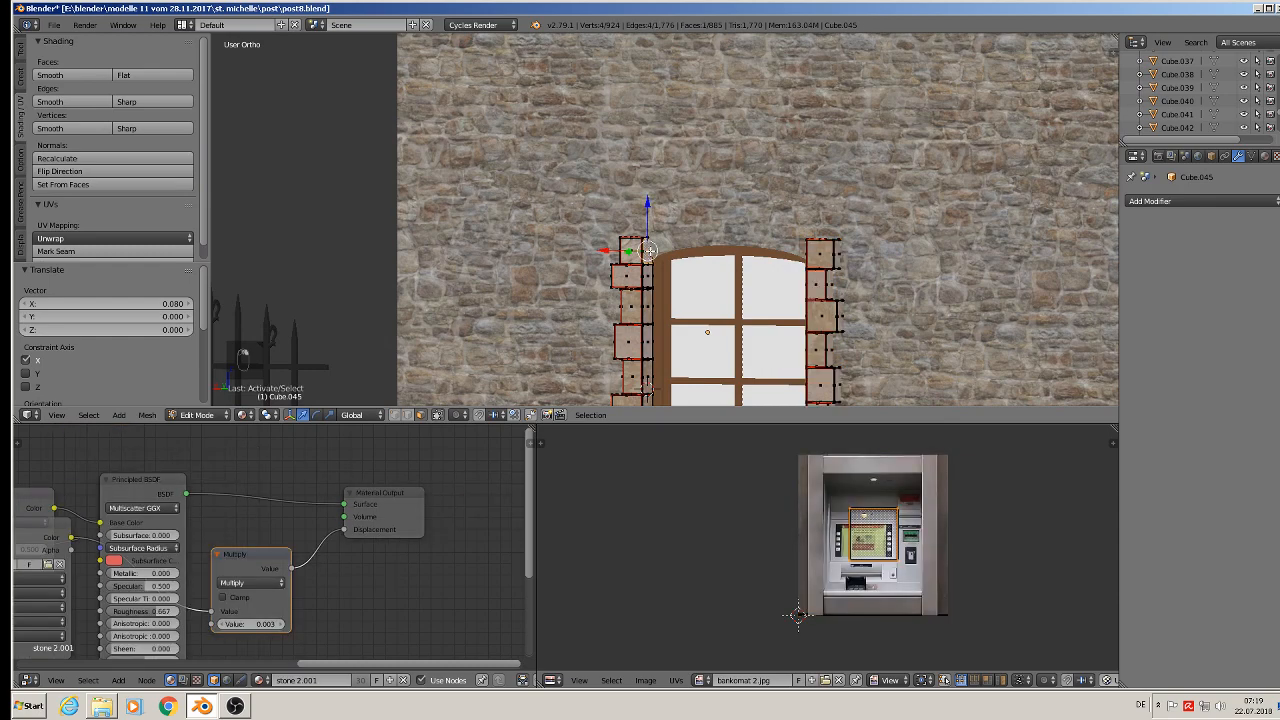
{"action": "middle_click_drag", "start_coordinate": [686, 276], "coordinate": [895, 273]}
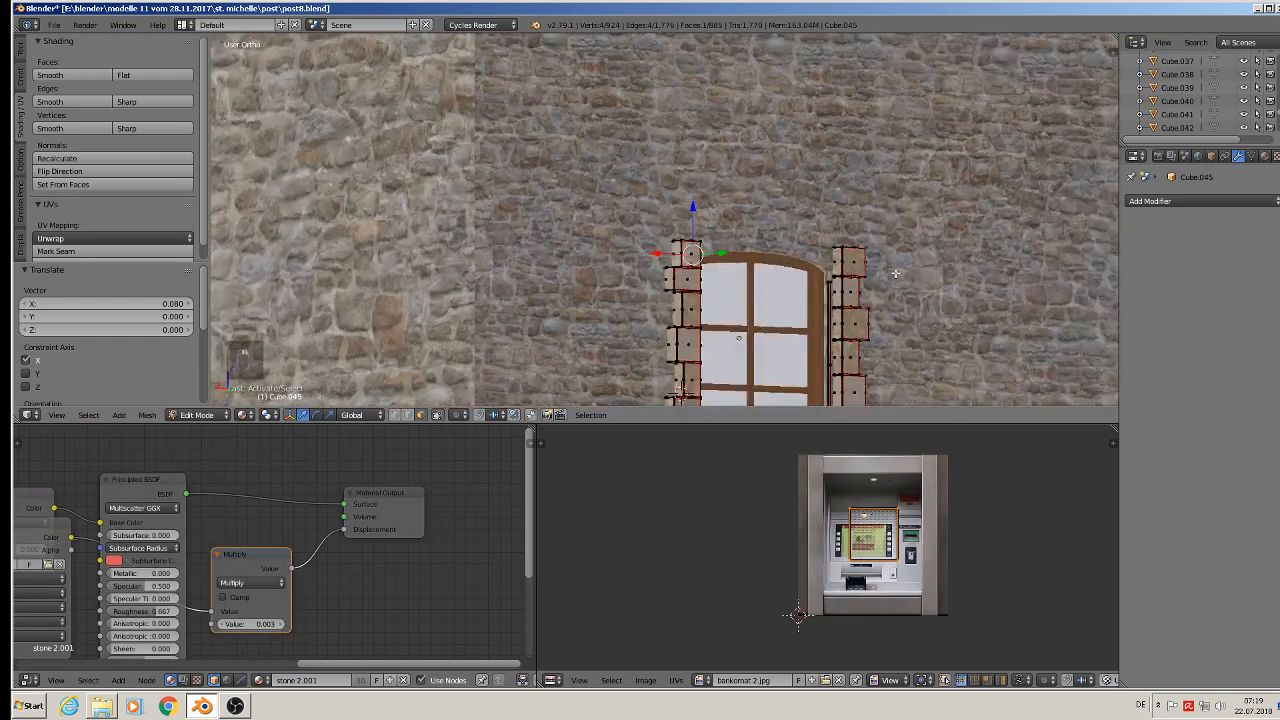
{"action": "right_click", "coordinate": [833, 255], "text": "shift"}
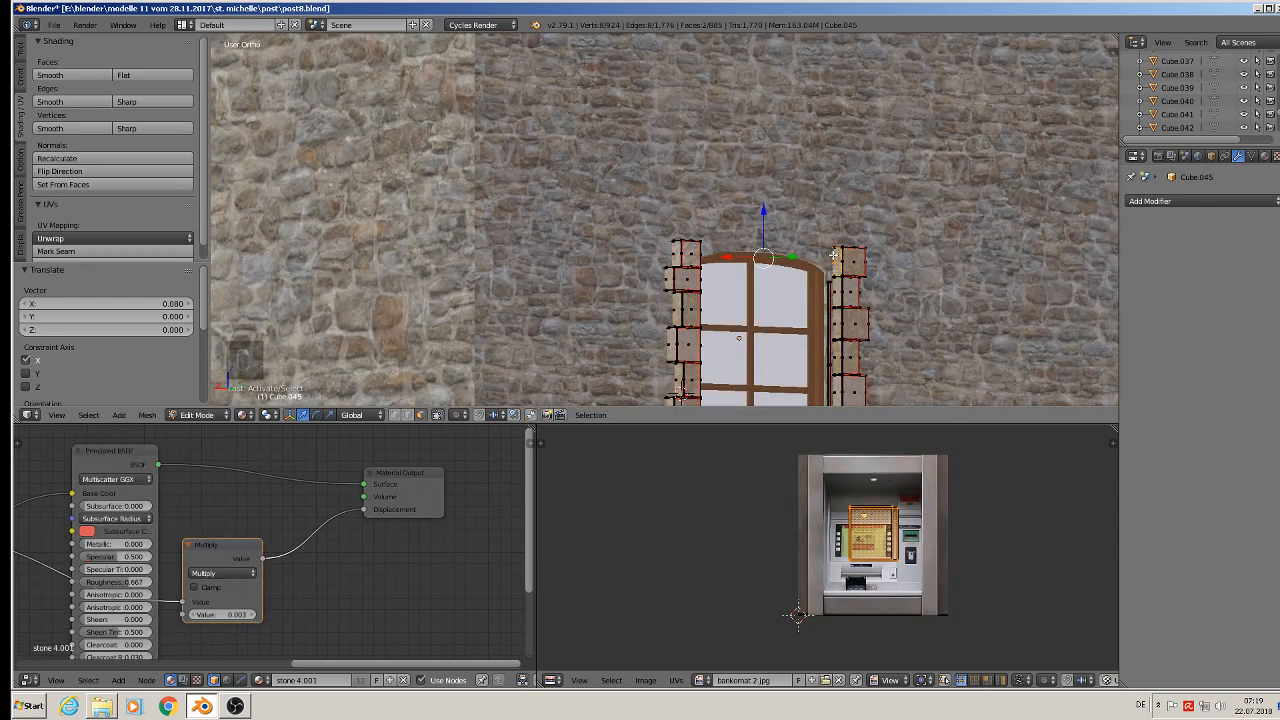
{"action": "key", "text": "f"}
{"action": "key", "text": "space"}
{"action": "left_click", "coordinate": [808, 279]}
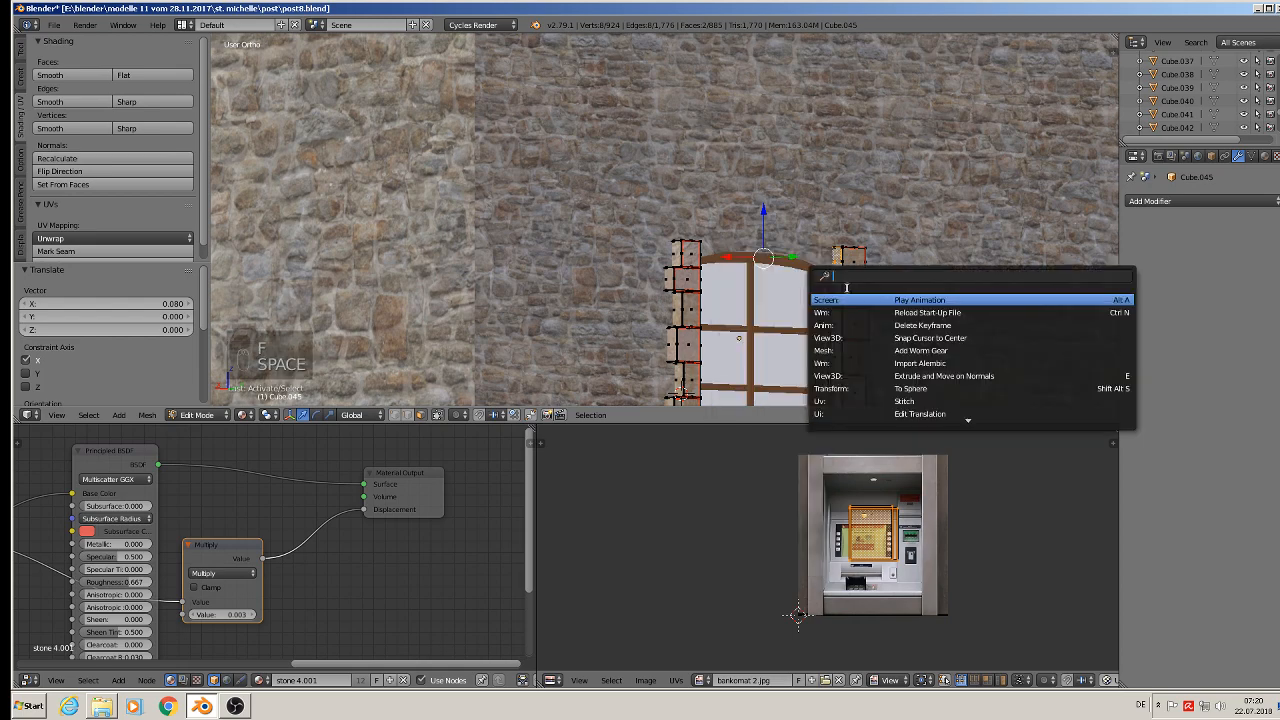
{"action": "type", "text": "bri"}
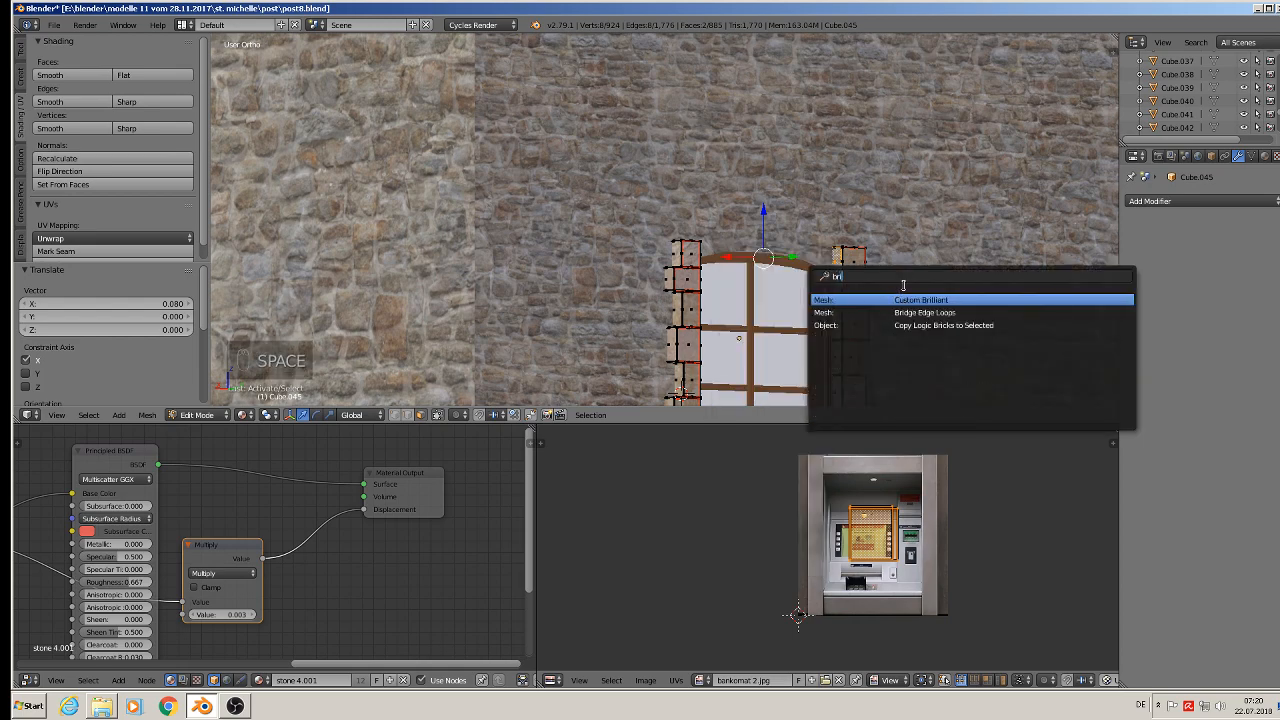
{"action": "left_click", "coordinate": [947, 316]}
{"action": "key", "text": "Tab"}
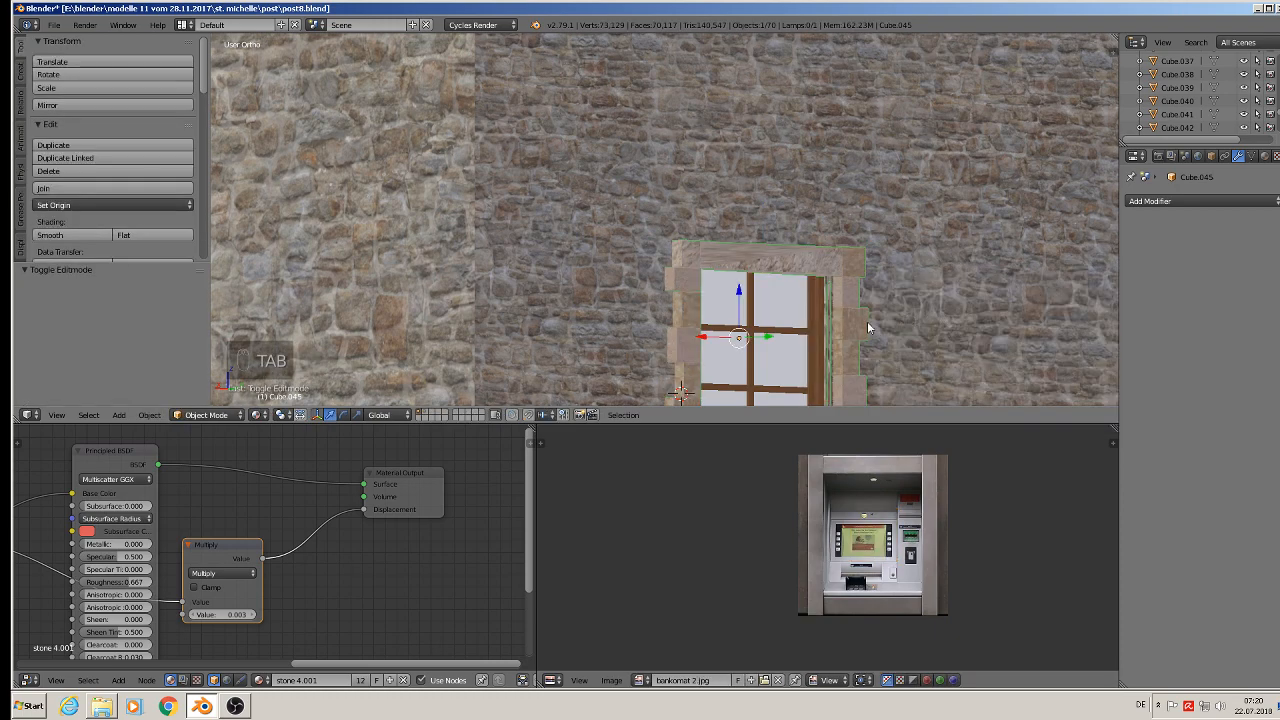
Unwrap the UVs of the new lintel faces.
{"action": "key", "text": "Tab"}
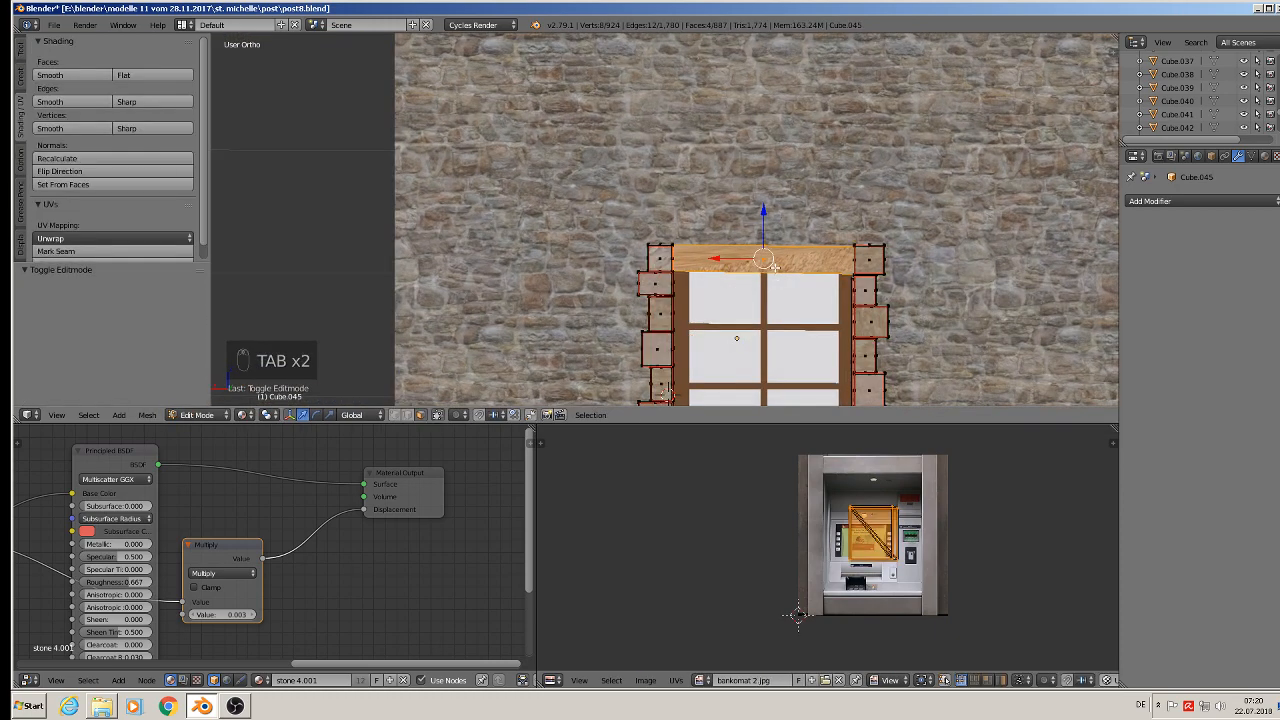
{"action": "key", "text": "u"}
{"action": "left_click", "coordinate": [761, 255]}
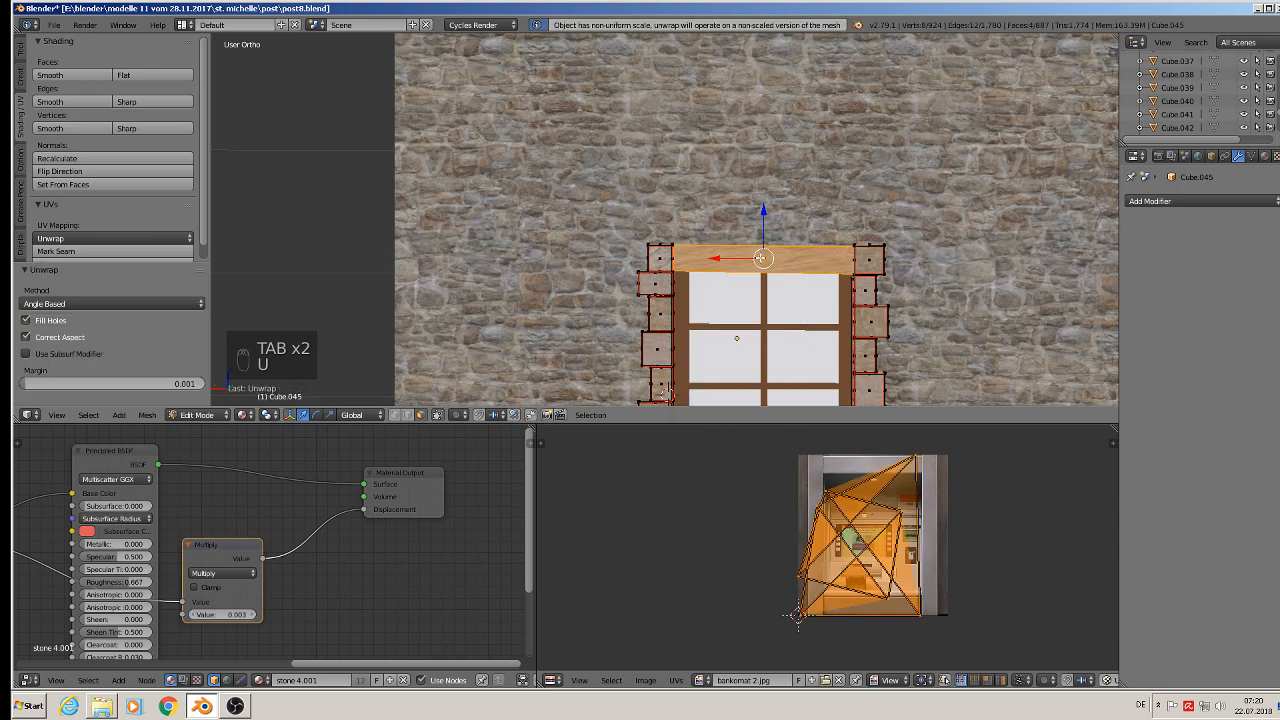
{"action": "key", "text": "Tab"}
Apply rotation and scale to the stone surround, and unwrap its lintel faces again.
{"action": "scroll", "coordinate": [791, 336], "scroll_direction": "down", "scroll_amount": 2}
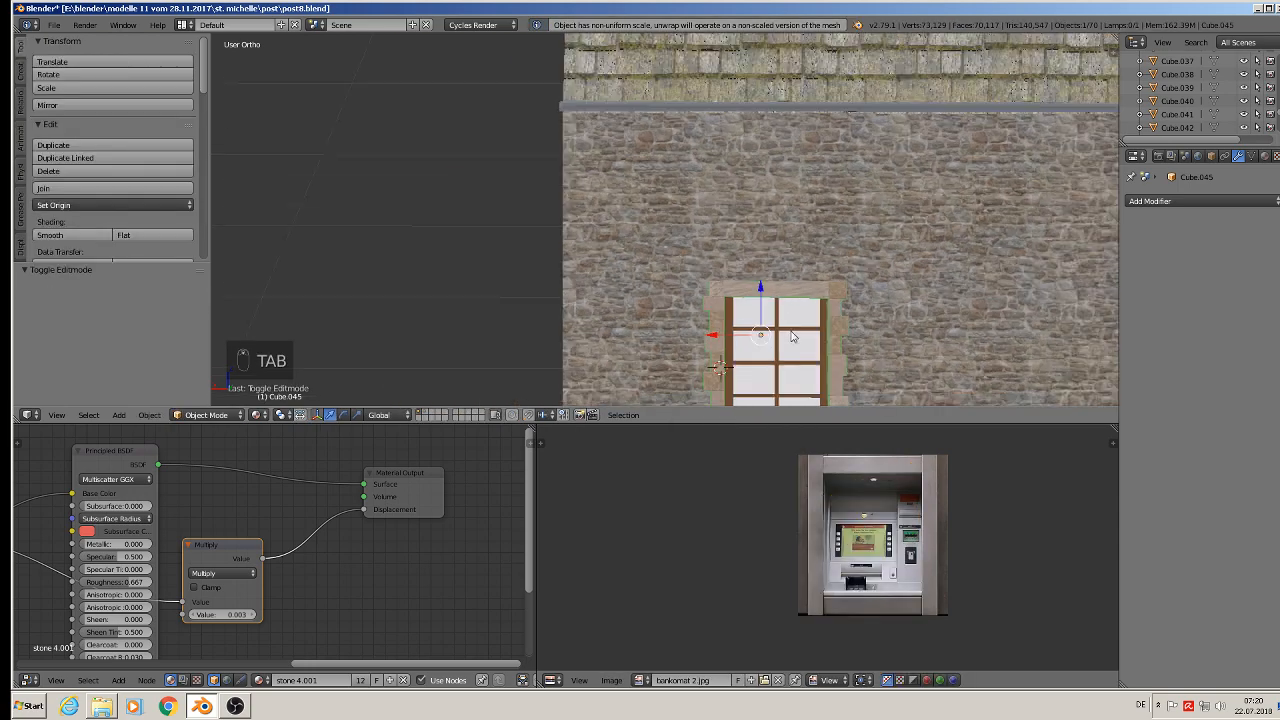
{"action": "left_click", "coordinate": [149, 414]}
{"action": "mouse_move", "coordinate": [168, 315]}
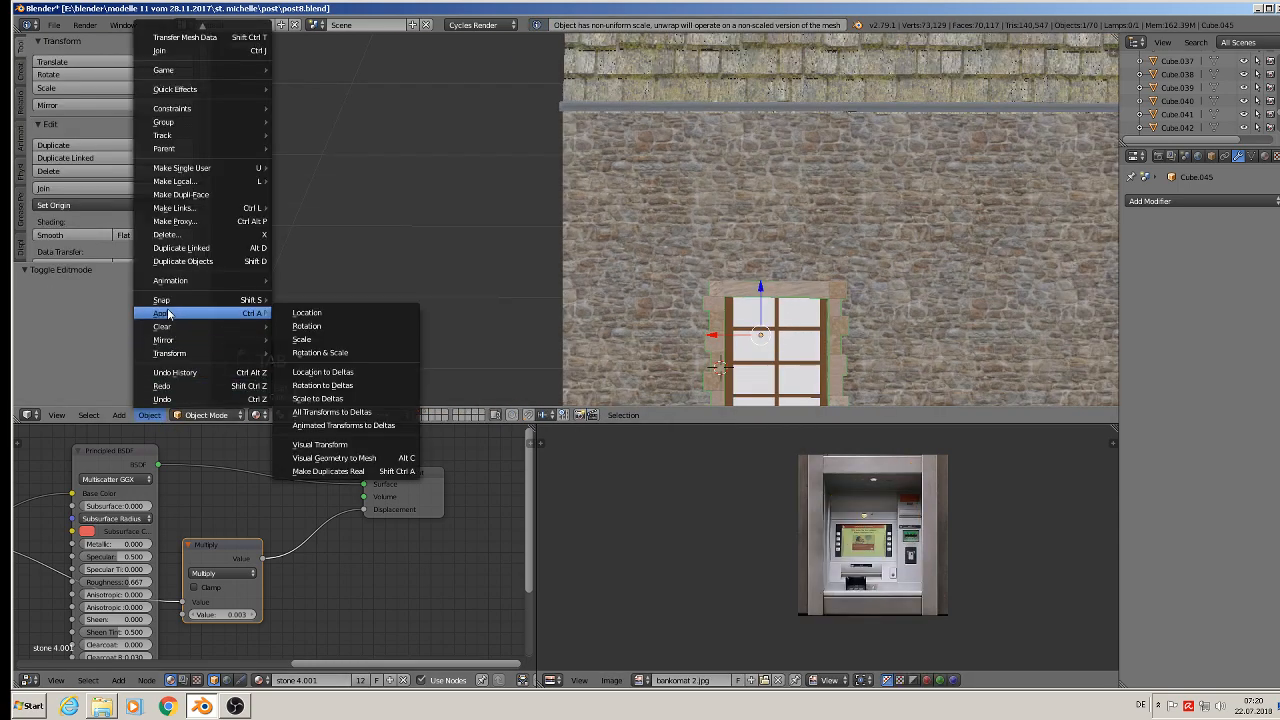
{"action": "left_click", "coordinate": [320, 352]}
{"action": "key", "text": "Tab"}
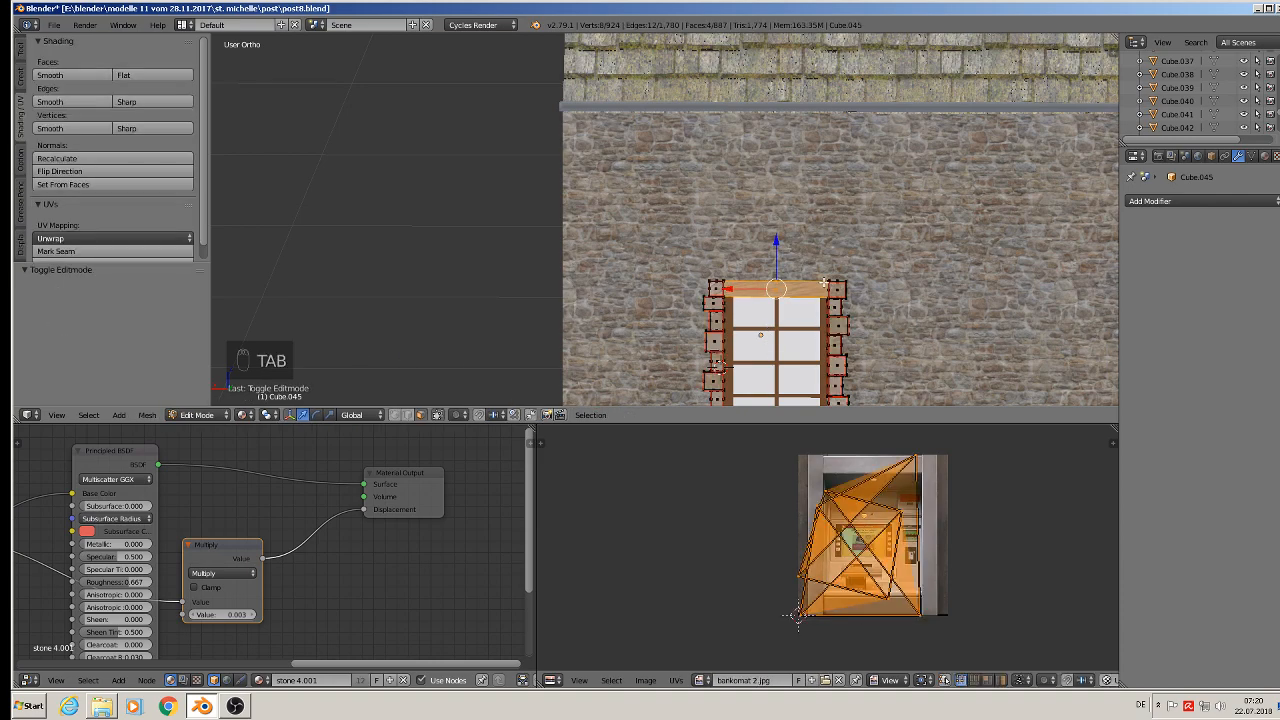
{"action": "key", "text": "u"}
{"action": "left_click", "coordinate": [824, 286]}
{"action": "key", "text": "Tab"}
Deselect all objects and save the file.
{"action": "middle_click_drag", "start_coordinate": [822, 305], "coordinate": [872, 338]}
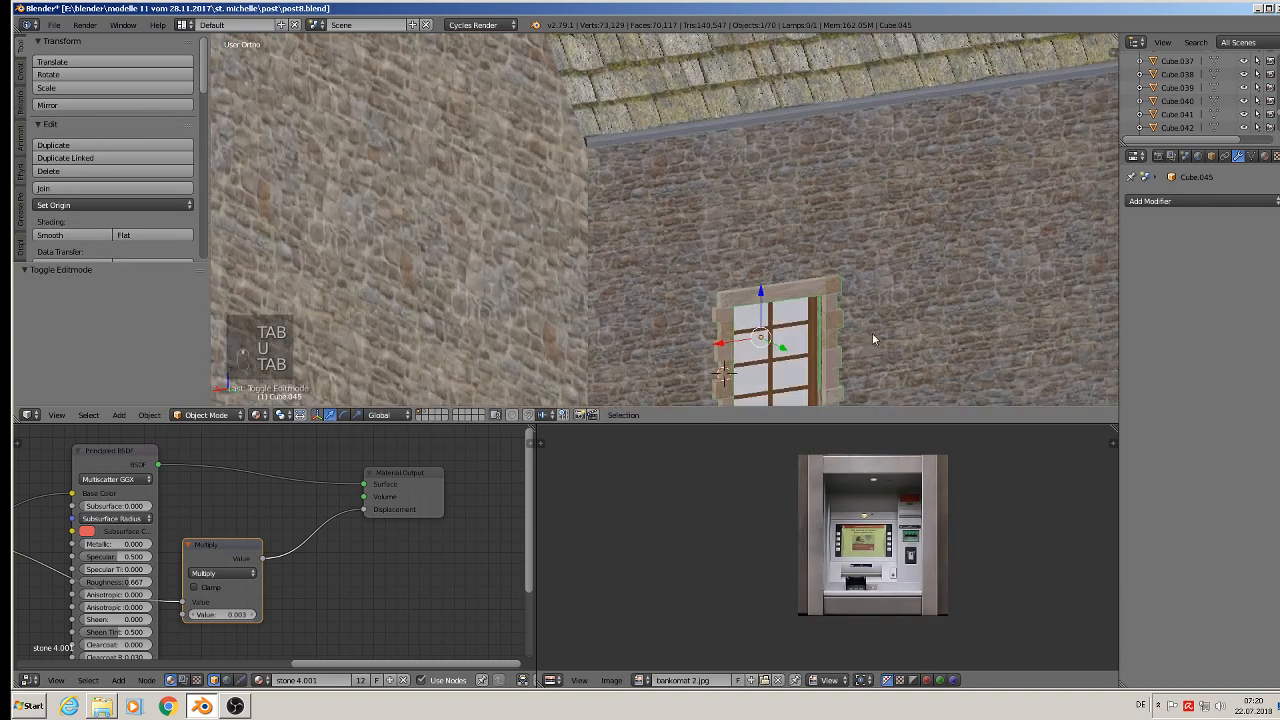
{"action": "scroll", "coordinate": [814, 126], "scroll_direction": "down", "scroll_amount": 6}
{"action": "key", "text": "a"}
{"action": "key", "text": "a"}
{"action": "middle_click_drag", "start_coordinate": [817, 221], "coordinate": [1006, 270]}
{"action": "left_click", "coordinate": [54, 27]}
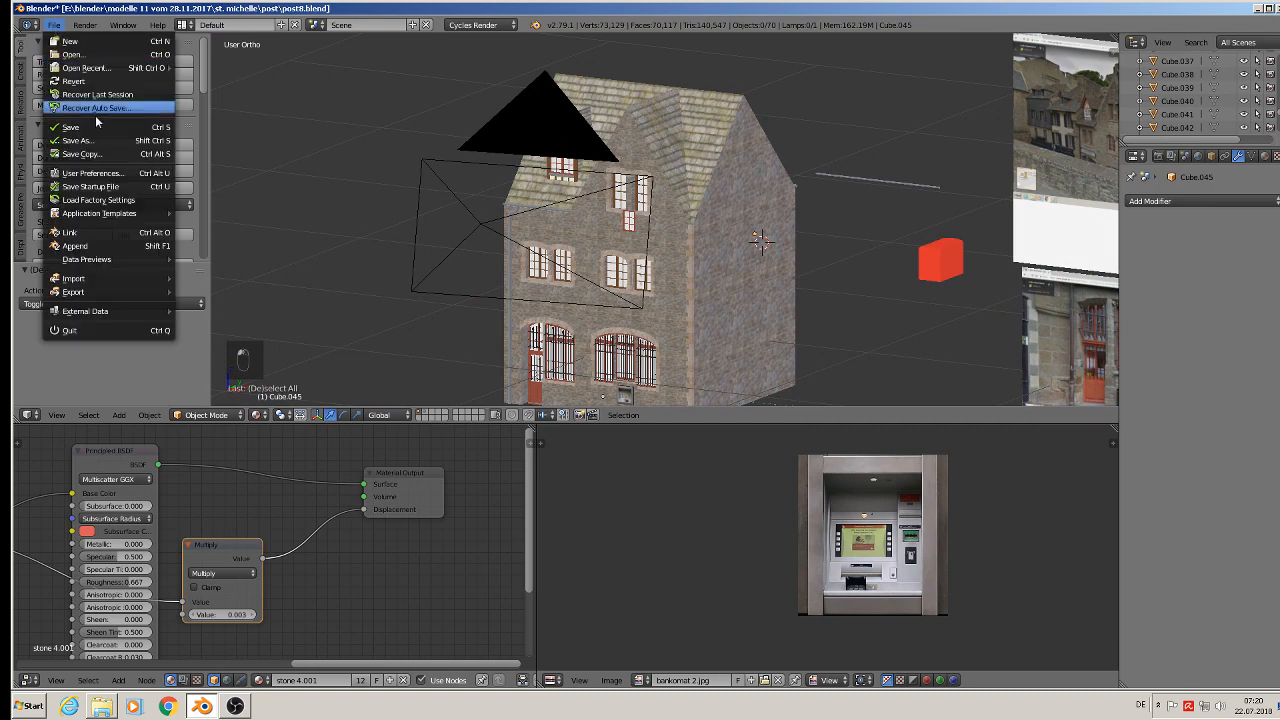
{"action": "left_click", "coordinate": [97, 127]}
Examine the reference photos for the windows on the house's side wall beside the stairway.
{"action": "middle_click_drag", "start_coordinate": [769, 288], "coordinate": [1109, 229], "text": "shift"}
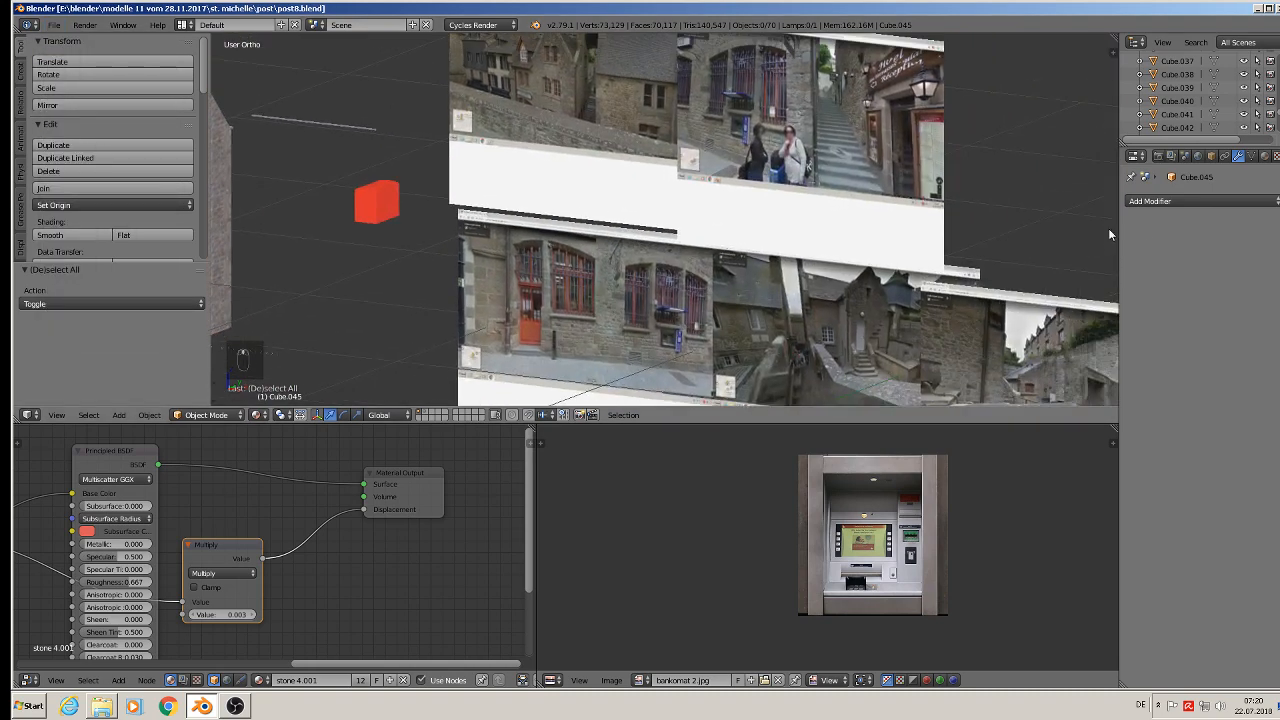
{"action": "middle_click_drag", "start_coordinate": [888, 318], "coordinate": [793, 272], "text": "shift"}
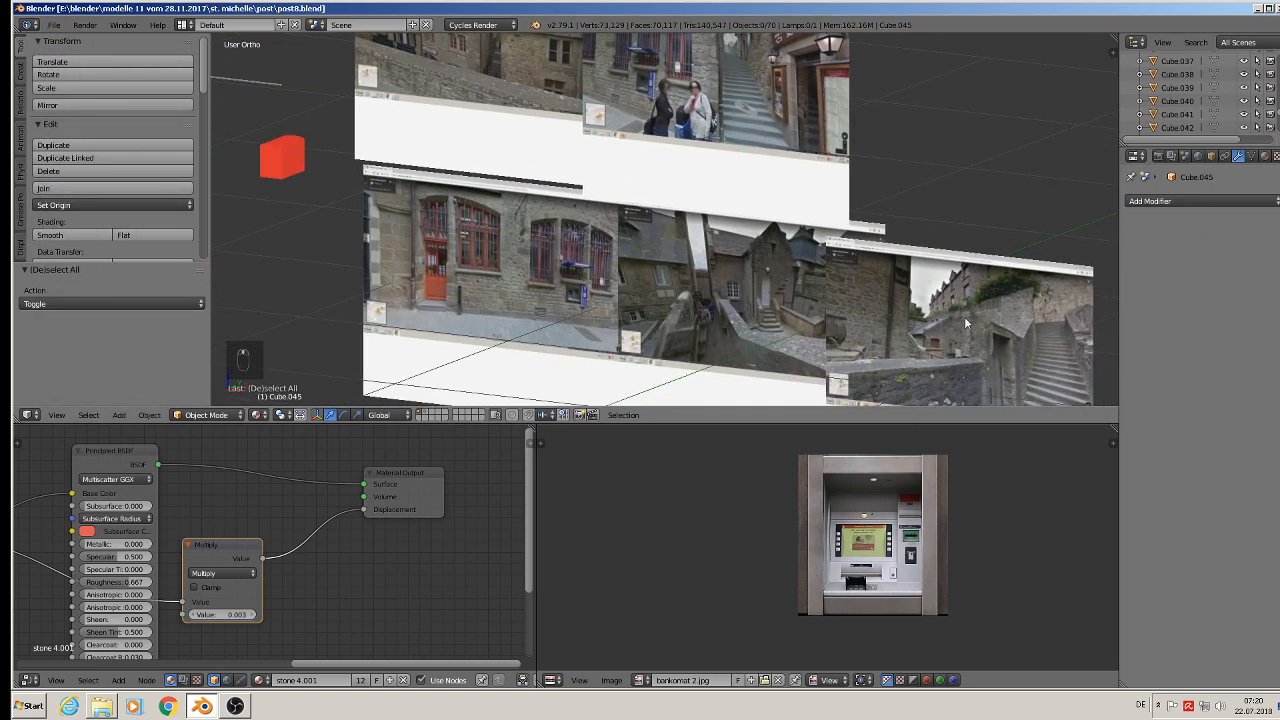
{"action": "scroll", "coordinate": [903, 303], "scroll_direction": "down", "scroll_amount": 5}
{"action": "middle_click_drag", "start_coordinate": [856, 280], "coordinate": [810, 288]}
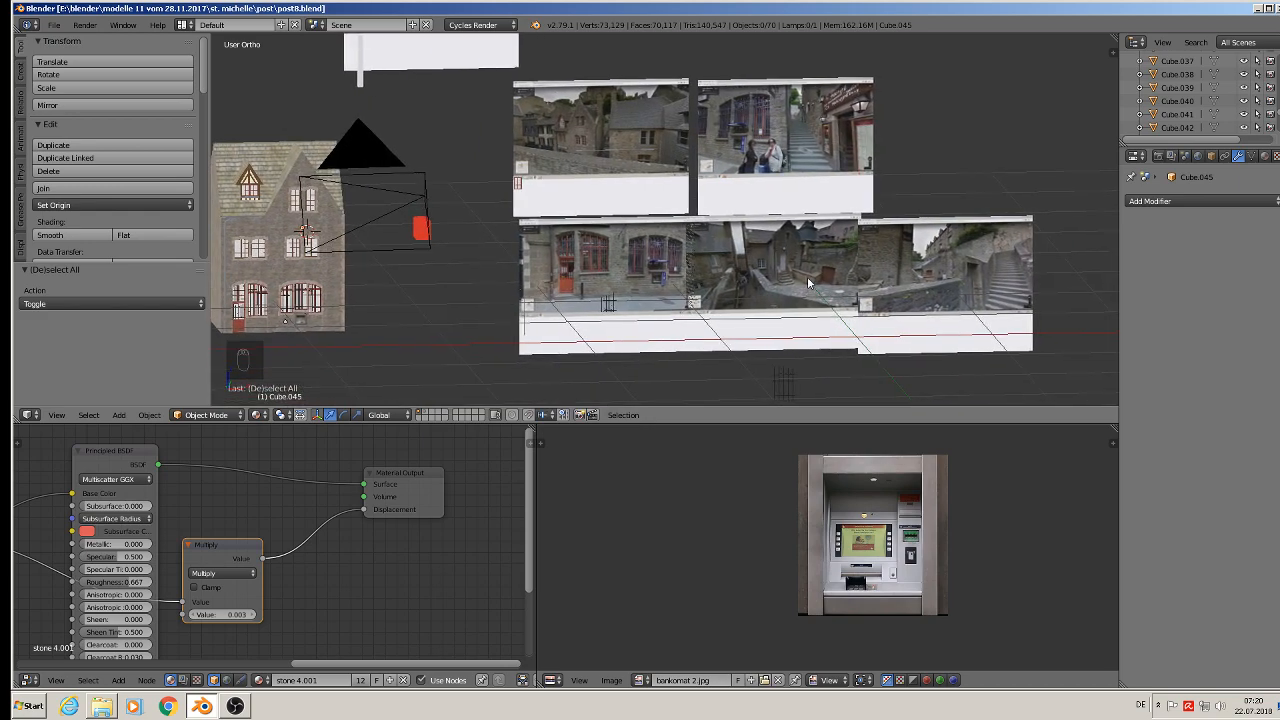
{"action": "scroll", "coordinate": [775, 268], "scroll_direction": "up", "scroll_amount": 8}
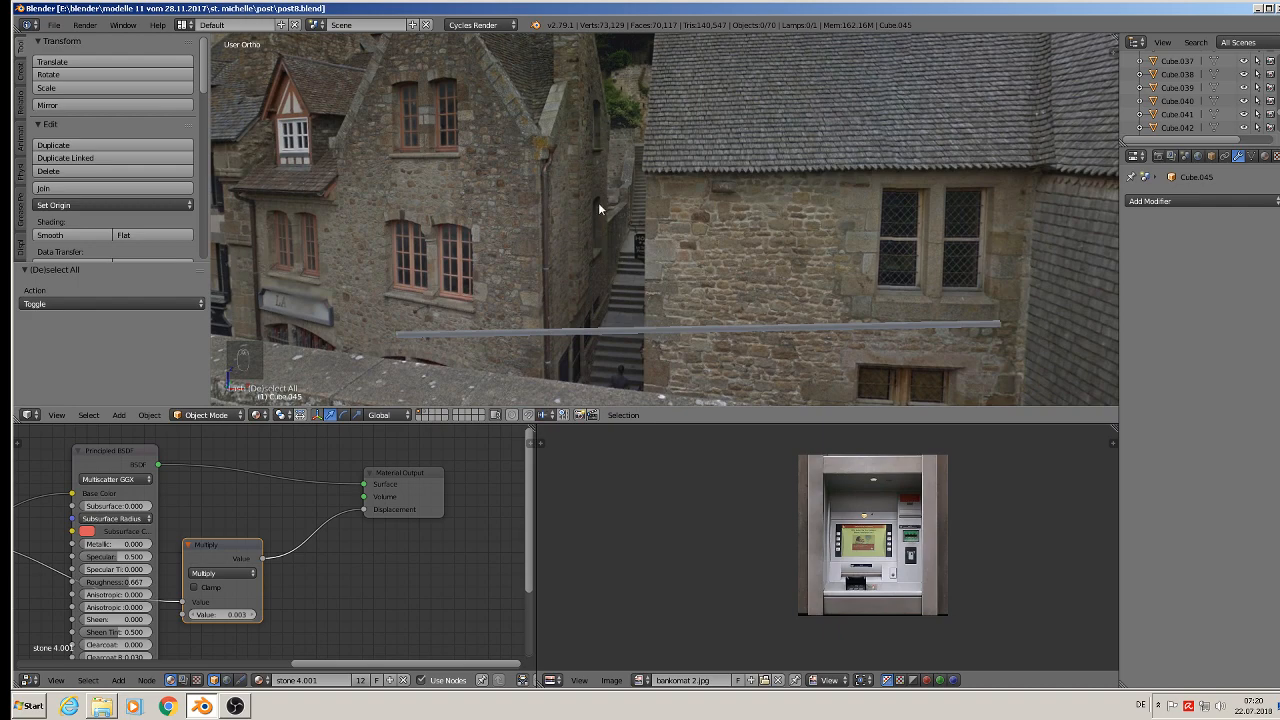
{"action": "scroll", "coordinate": [592, 229], "scroll_direction": "down", "scroll_amount": 8}
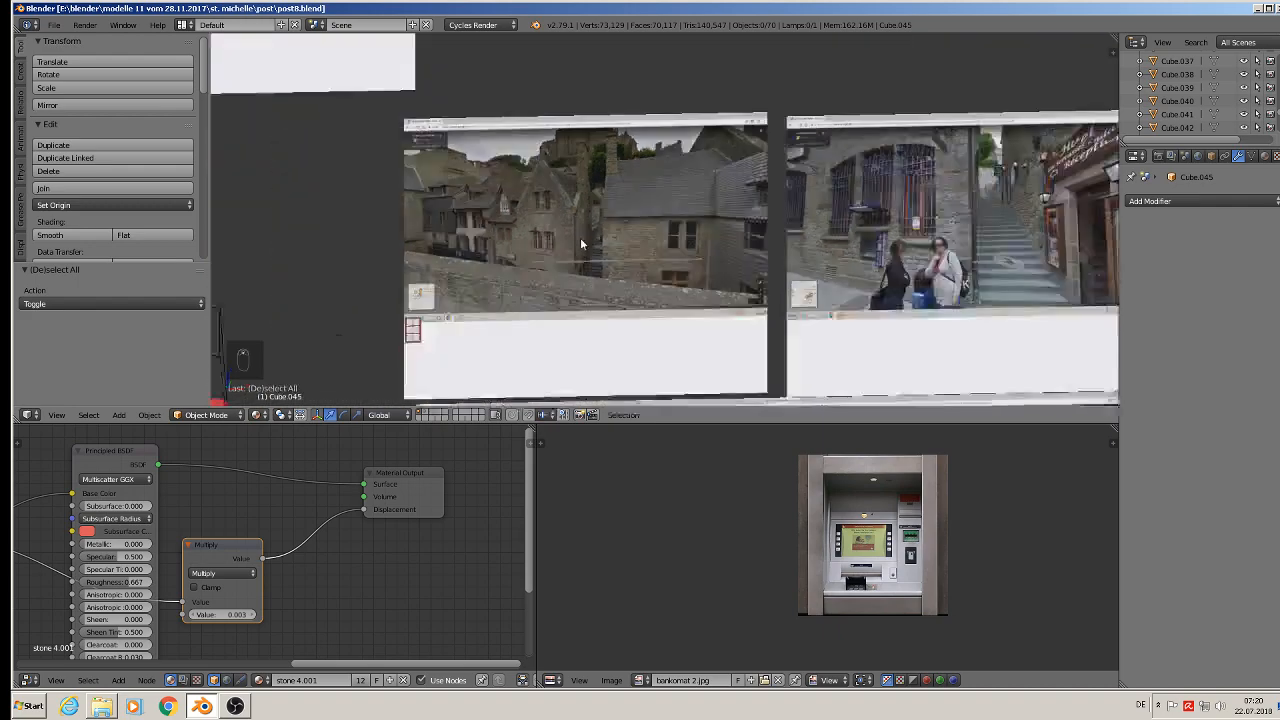
{"action": "scroll", "coordinate": [418, 281], "scroll_direction": "down", "scroll_amount": 1}
Select the red cutter box and rotate it 90° about the Z axis.
{"action": "right_click", "coordinate": [384, 347]}
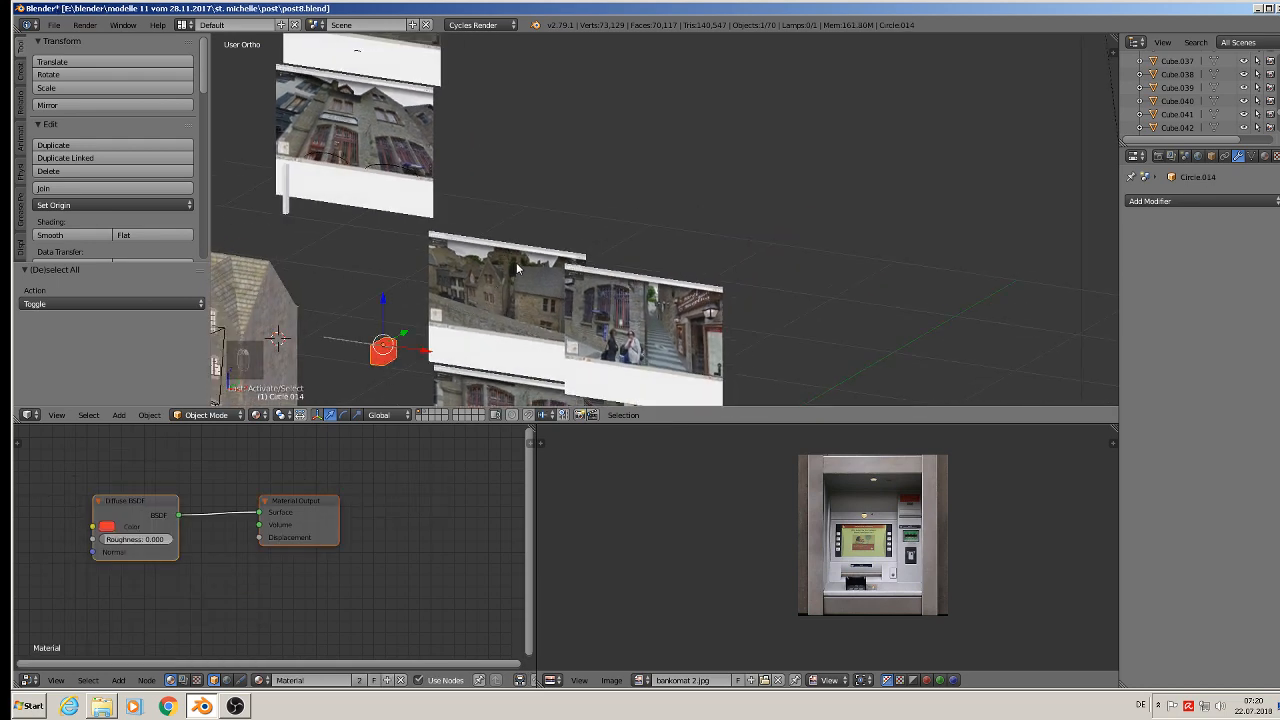
{"action": "scroll", "coordinate": [523, 256], "scroll_direction": "up", "scroll_amount": 3}
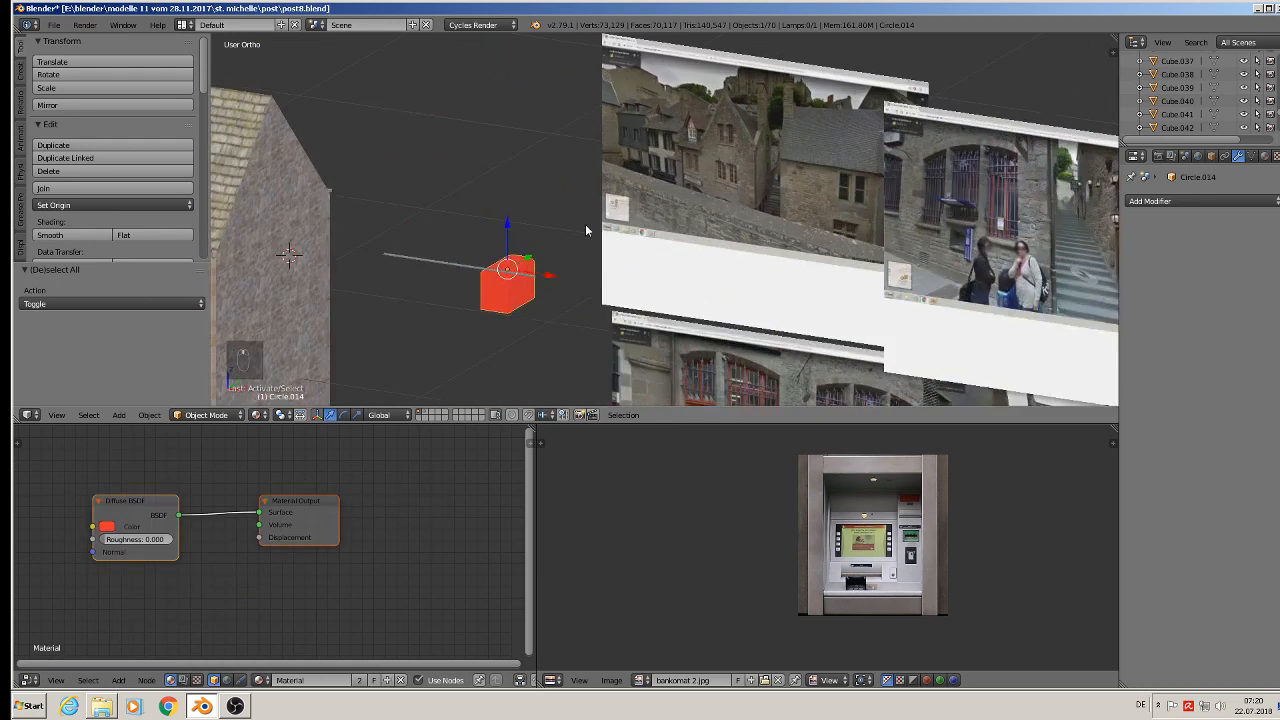
{"action": "key", "text": "r"}
{"action": "key", "text": "z"}
{"action": "key", "text": "9"}
{"action": "key", "text": "0"}
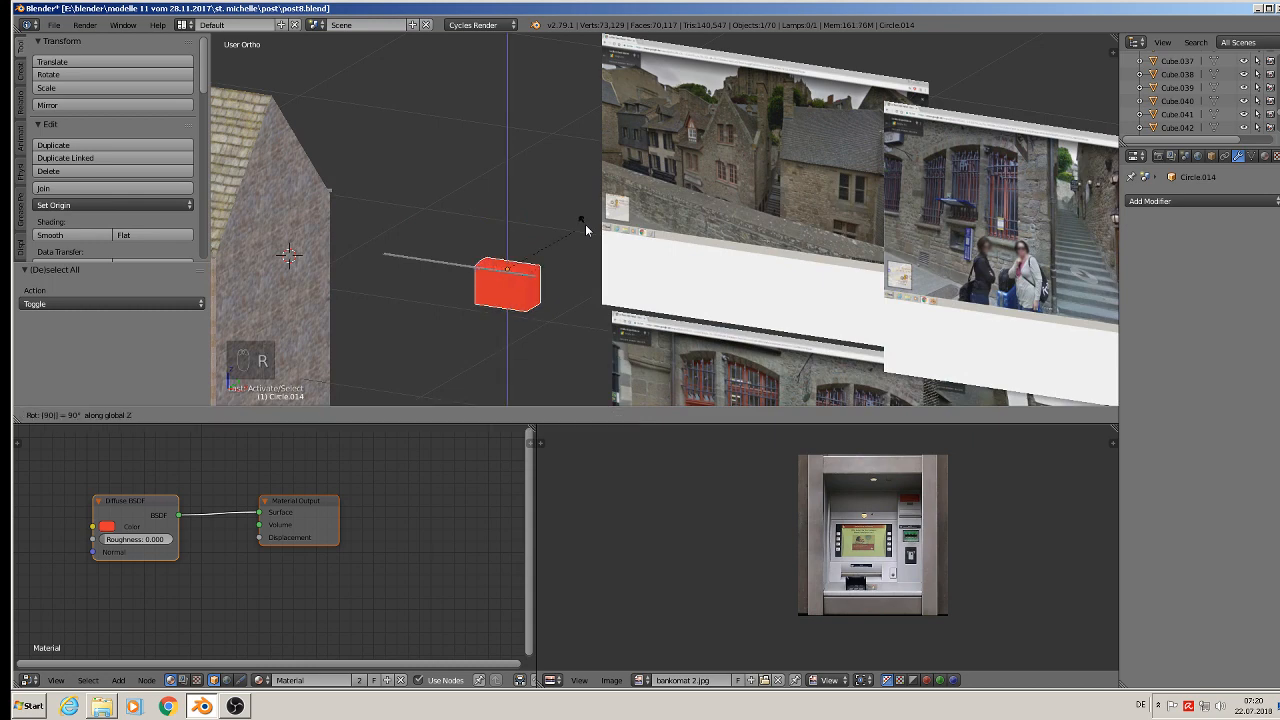
{"action": "key", "text": "Return"}
Move the red cutter box along X to the house and -0.431 along Y into the gable side wall.
{"action": "key", "text": "g"}
{"action": "key", "text": "x"}
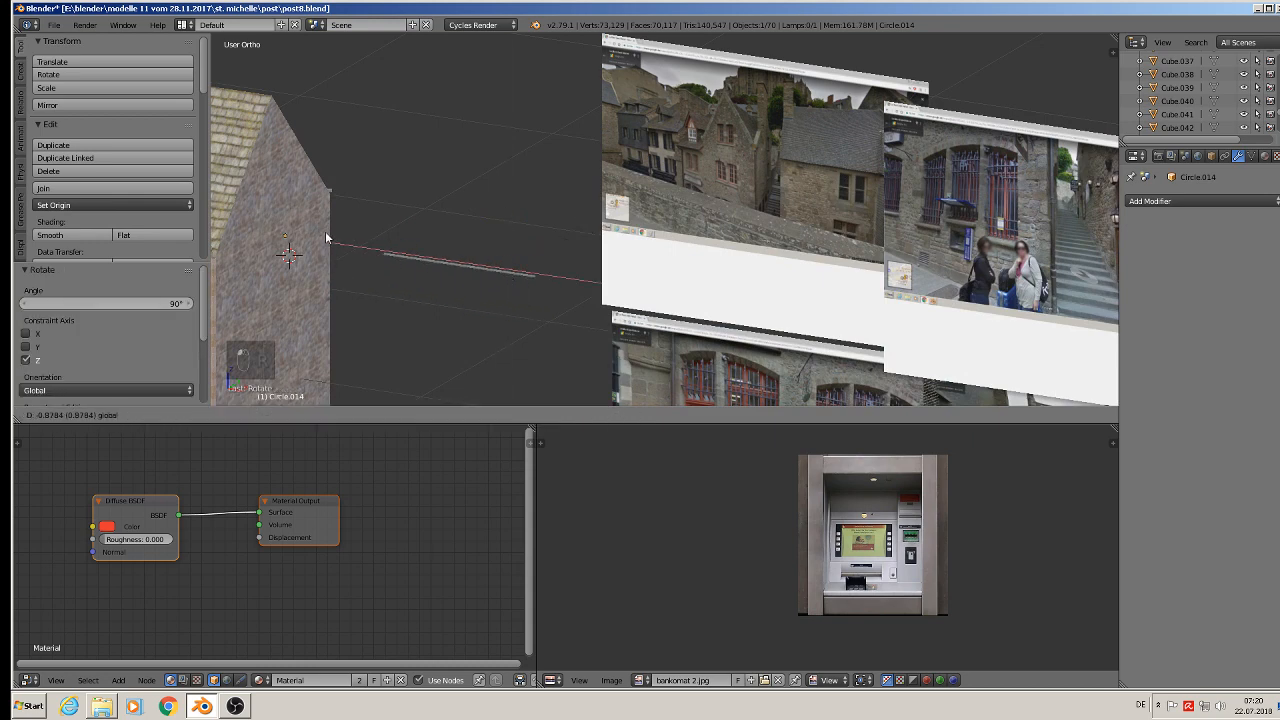
{"action": "left_click", "coordinate": [365, 263]}
{"action": "key", "text": "g"}
{"action": "key", "text": "y"}
{"action": "left_click", "coordinate": [236, 216]}
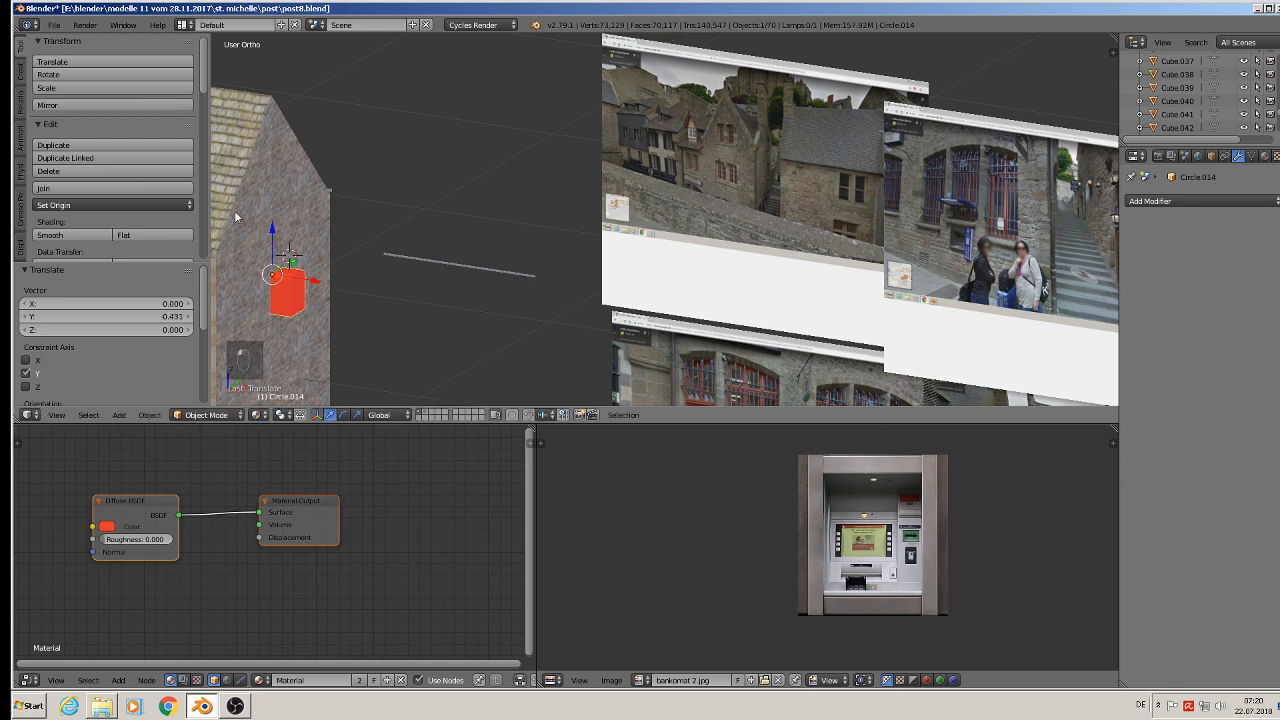
Raise the red cutter box 0.317 along Z and shift it 0.044 along Y within the gable side wall.
{"action": "middle_click_drag", "start_coordinate": [253, 210], "coordinate": [475, 105], "text": "shift"}
{"action": "key", "text": "g"}
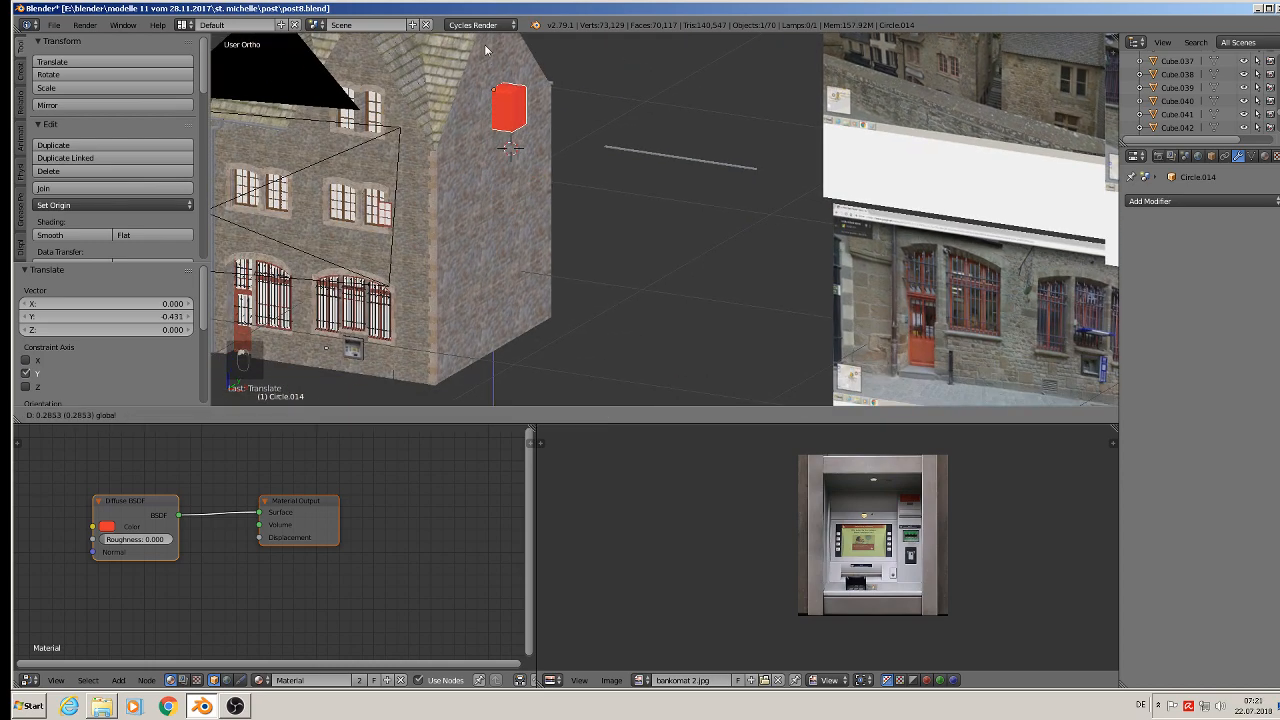
{"action": "left_click_drag", "start_coordinate": [487, 42], "coordinate": [487, 43]}
{"action": "middle_click_drag", "start_coordinate": [487, 43], "coordinate": [452, 112], "text": "shift"}
{"action": "middle_click_drag", "start_coordinate": [505, 188], "coordinate": [419, 178]}
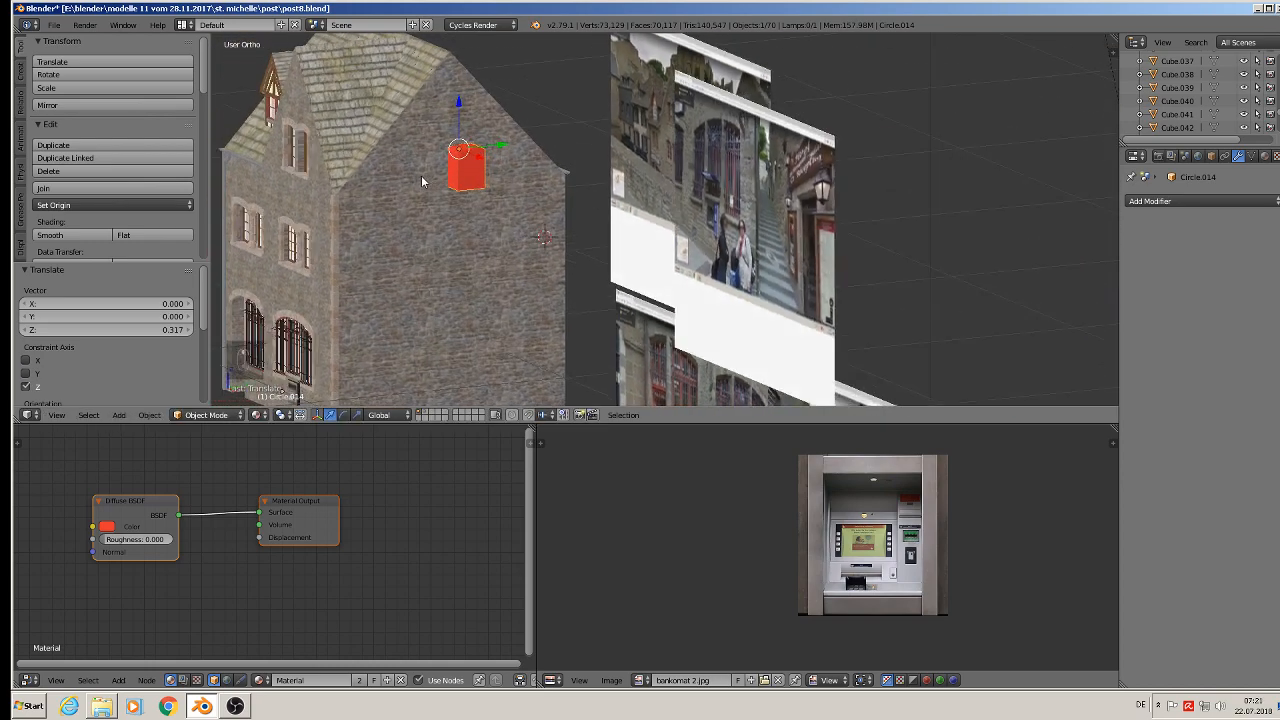
{"action": "key", "text": "g"}
{"action": "key", "text": "y"}
{"action": "left_click", "coordinate": [490, 152]}
{"action": "middle_click_drag", "start_coordinate": [523, 189], "coordinate": [530, 202]}
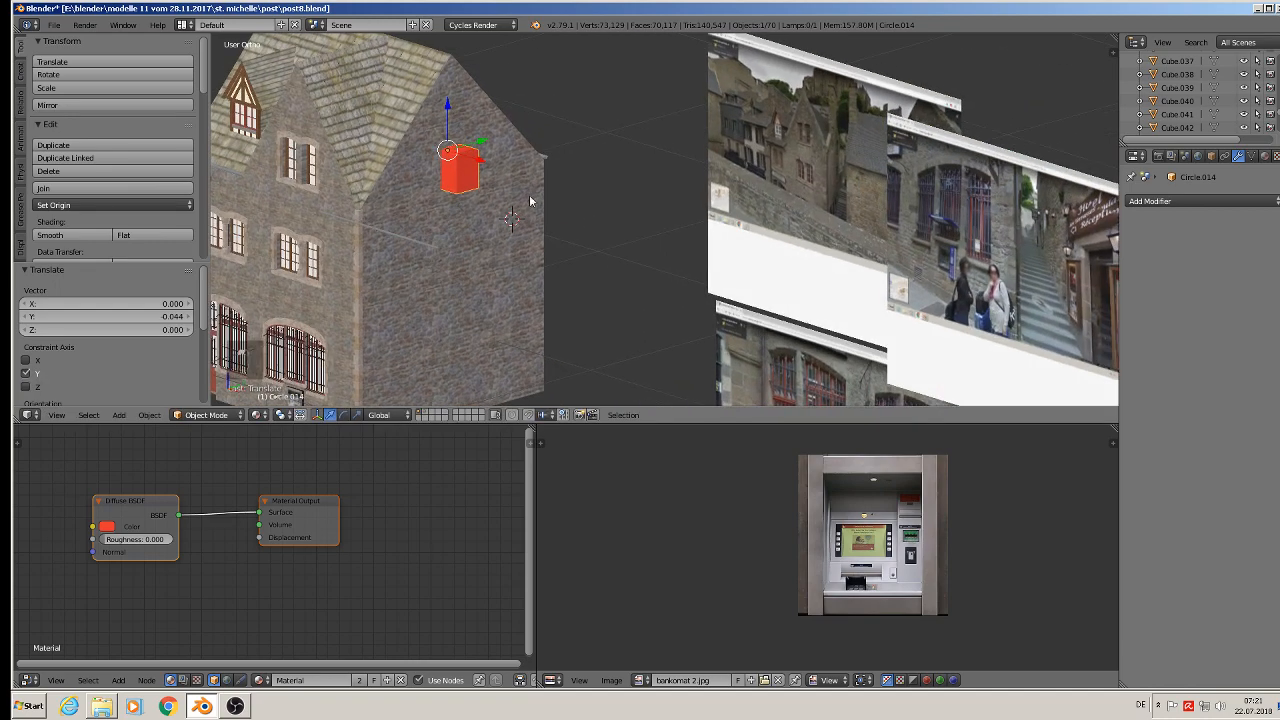
Duplicate the cutter box, move the copy -0.359 along Z, and join both boxes into one object.
{"action": "key", "text": "shift+d"}
{"action": "key", "text": "z"}
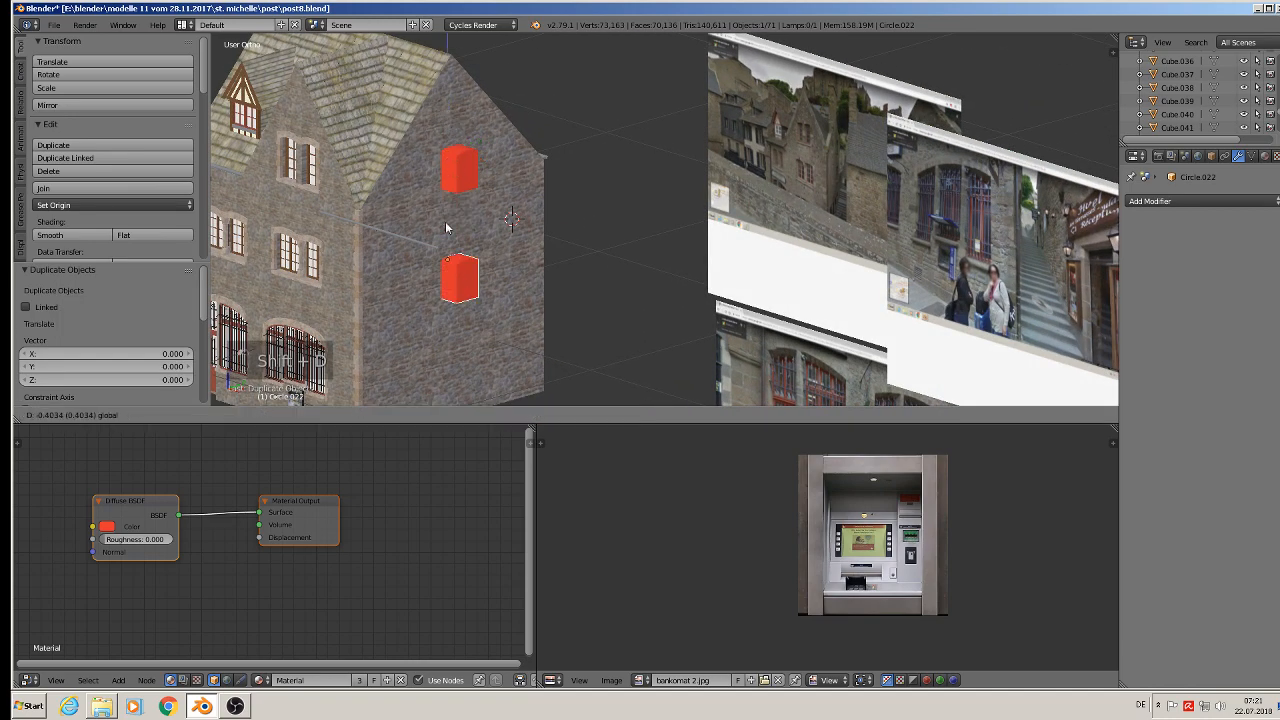
{"action": "left_click", "coordinate": [448, 217]}
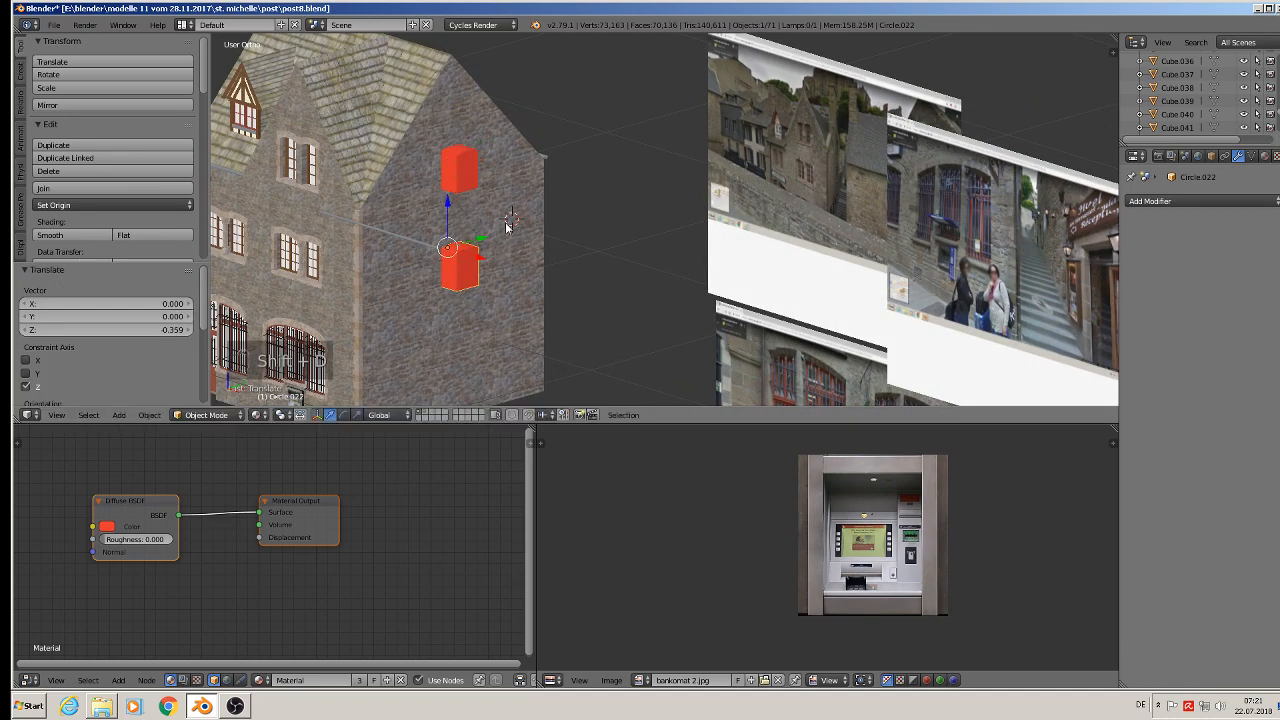
{"action": "middle_click_drag", "start_coordinate": [490, 248], "coordinate": [444, 200]}
{"action": "right_click", "coordinate": [454, 166], "text": "shift"}
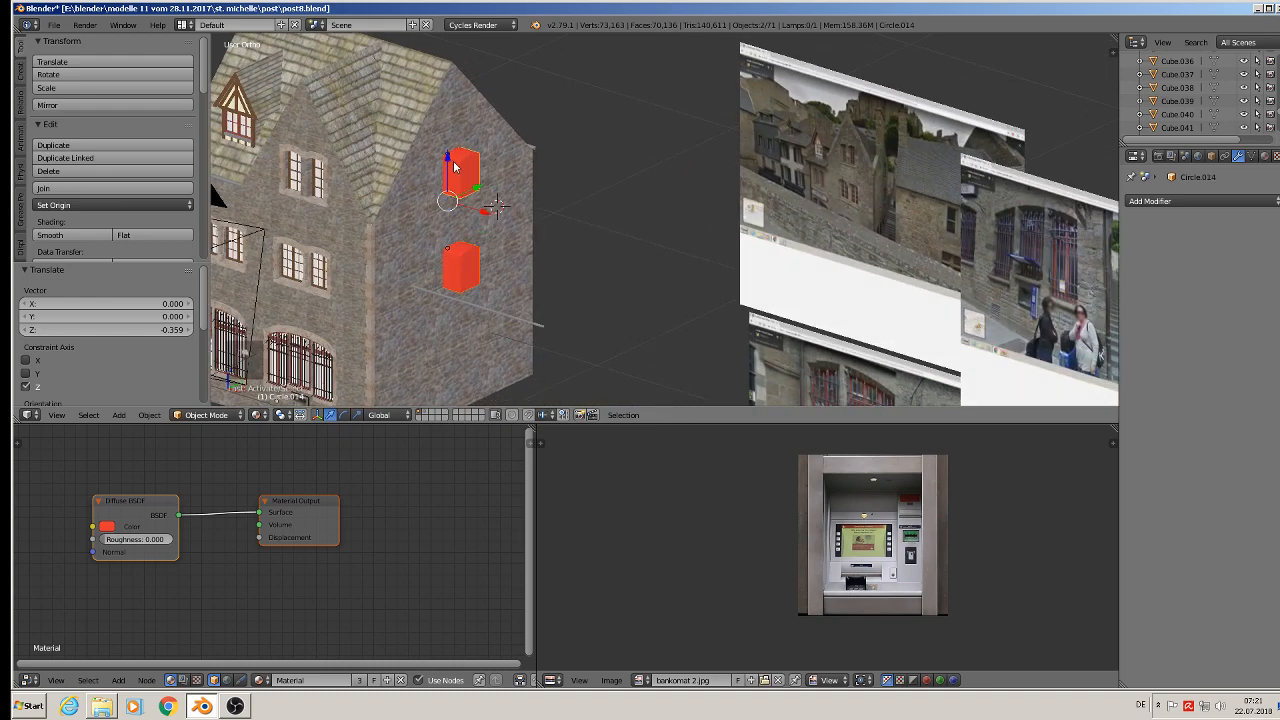
{"action": "left_click", "coordinate": [104, 189]}
Apply rotation and scale to the joined cutter and set its origin to its geometry.
{"action": "left_click", "coordinate": [149, 414]}
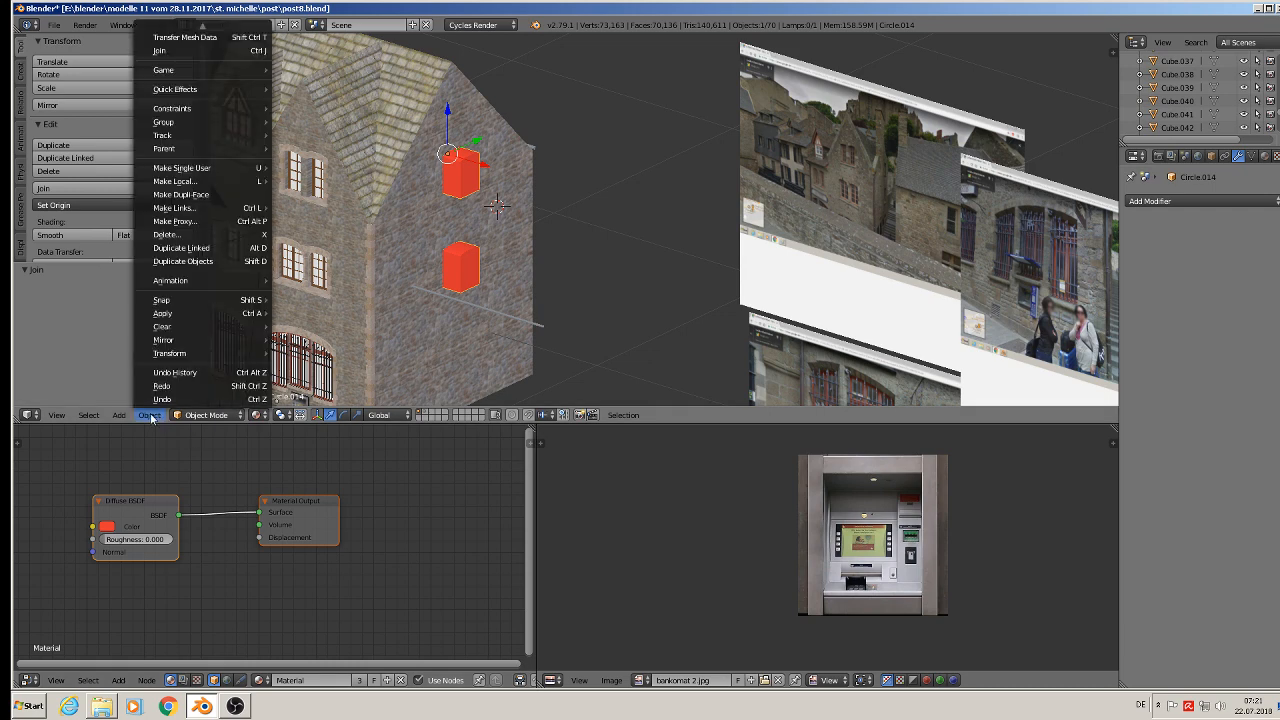
{"action": "mouse_move", "coordinate": [181, 317]}
{"action": "left_click", "coordinate": [348, 352]}
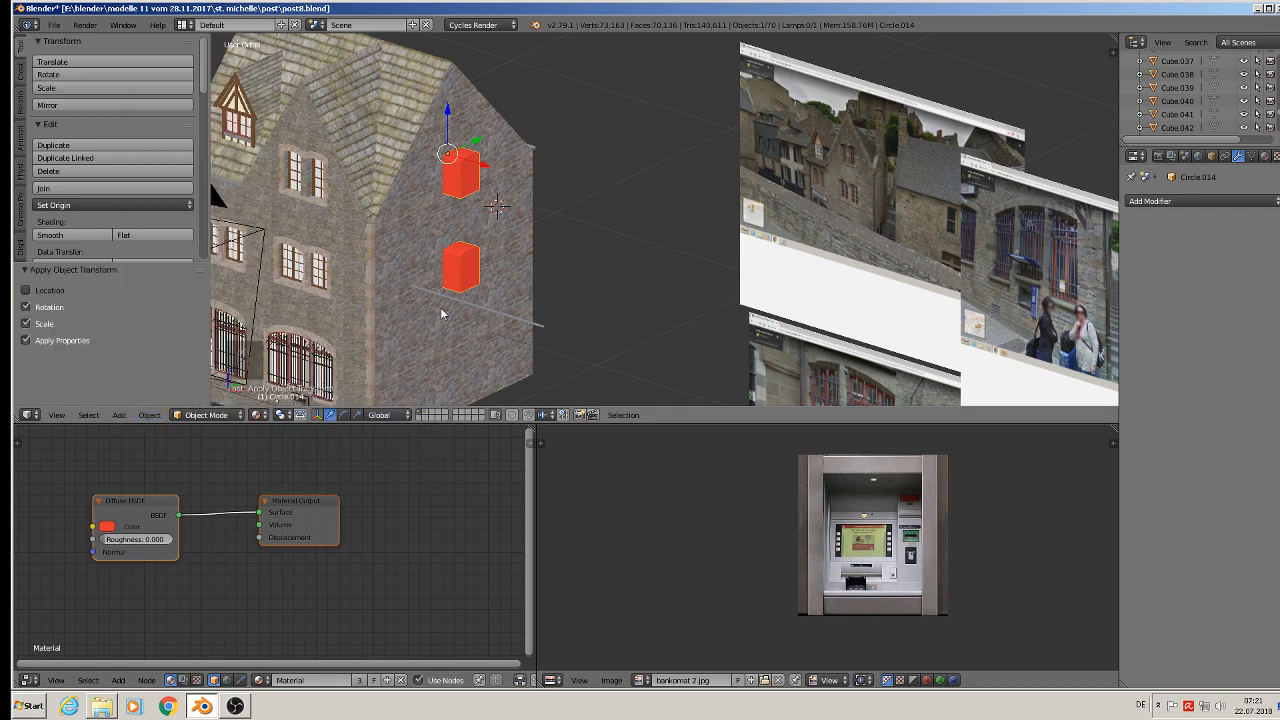
{"action": "left_click", "coordinate": [84, 205]}
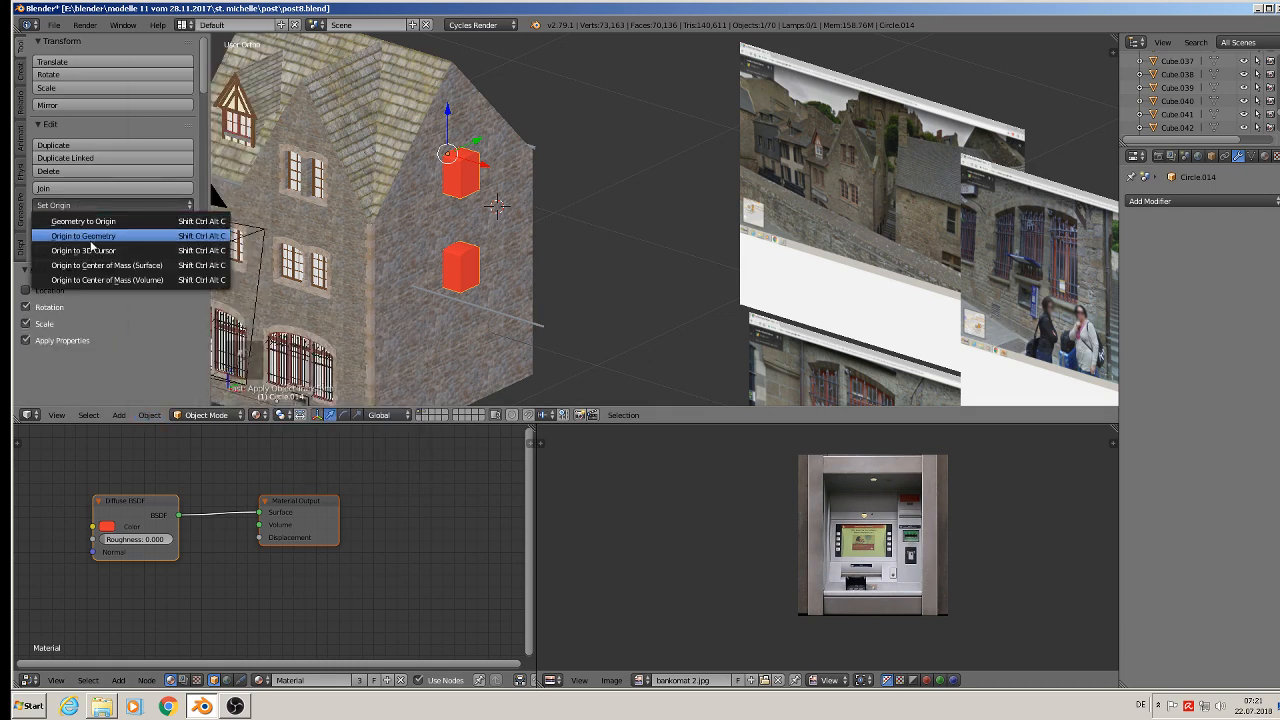
{"action": "left_click", "coordinate": [92, 236]}
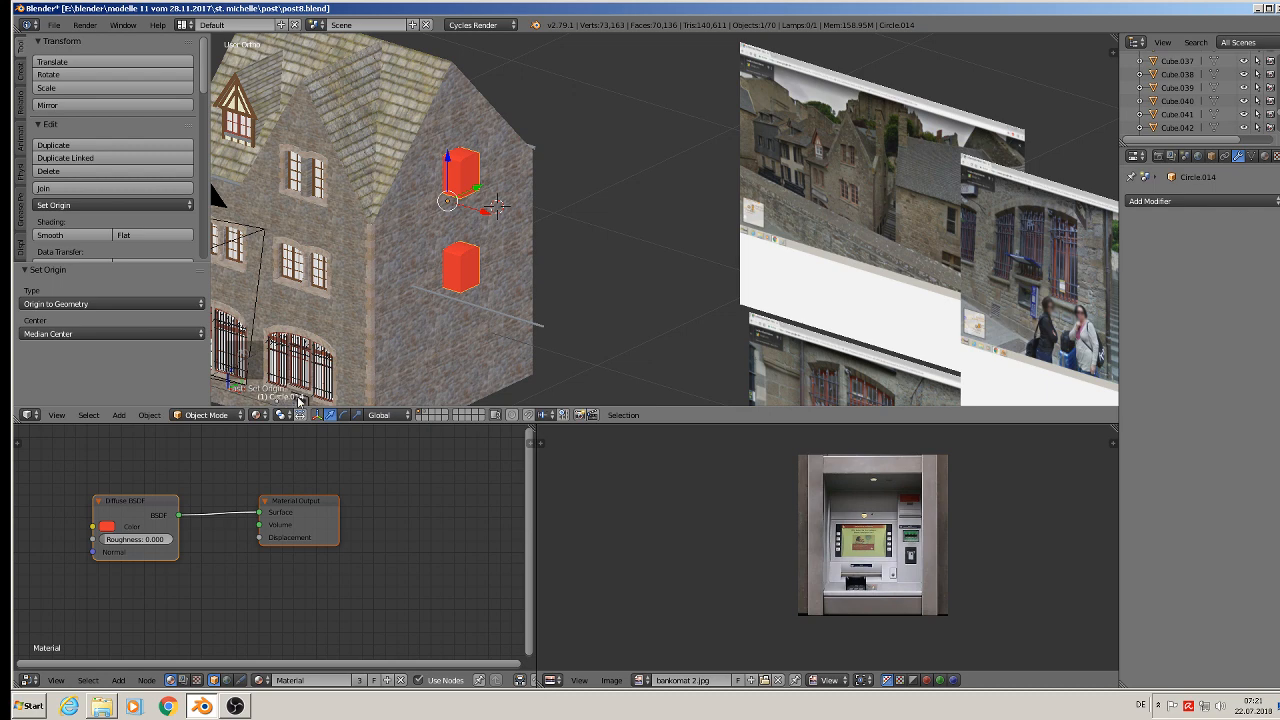
Select the house body and apply its rotation and scale.
{"action": "right_click", "coordinate": [430, 305]}
{"action": "left_click", "coordinate": [149, 415]}
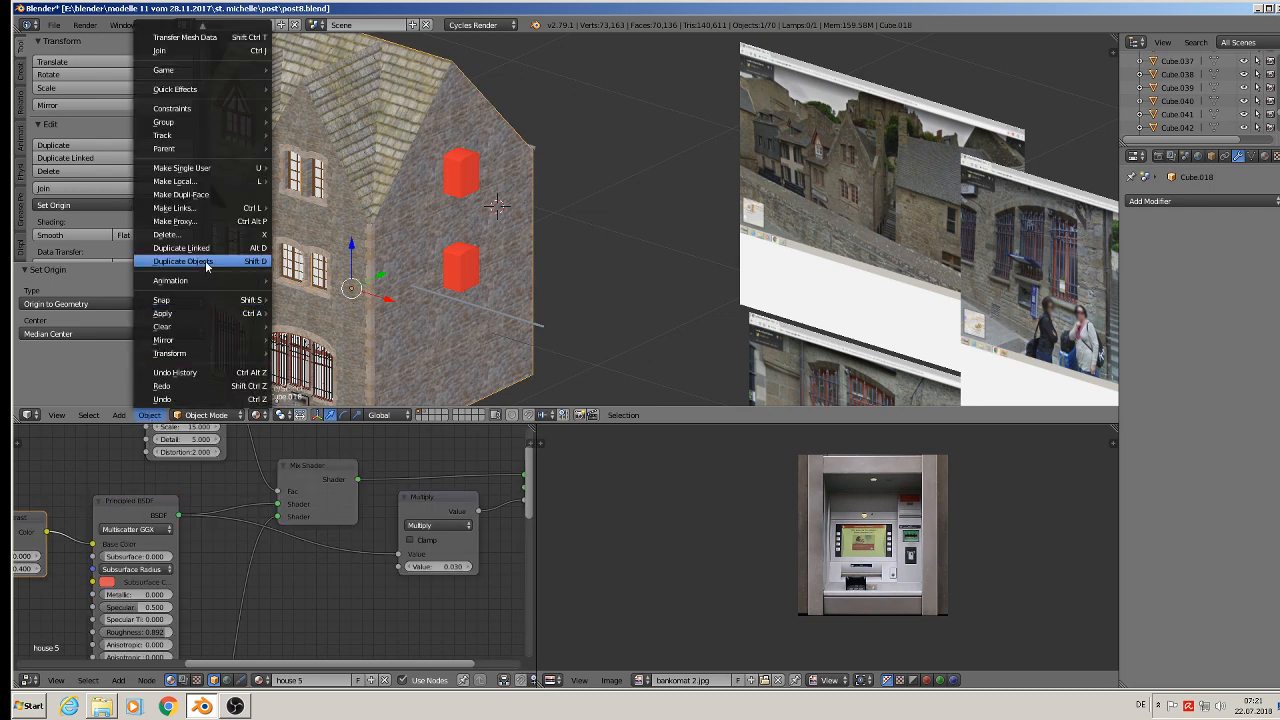
{"action": "mouse_move", "coordinate": [200, 313]}
{"action": "left_click", "coordinate": [341, 354]}
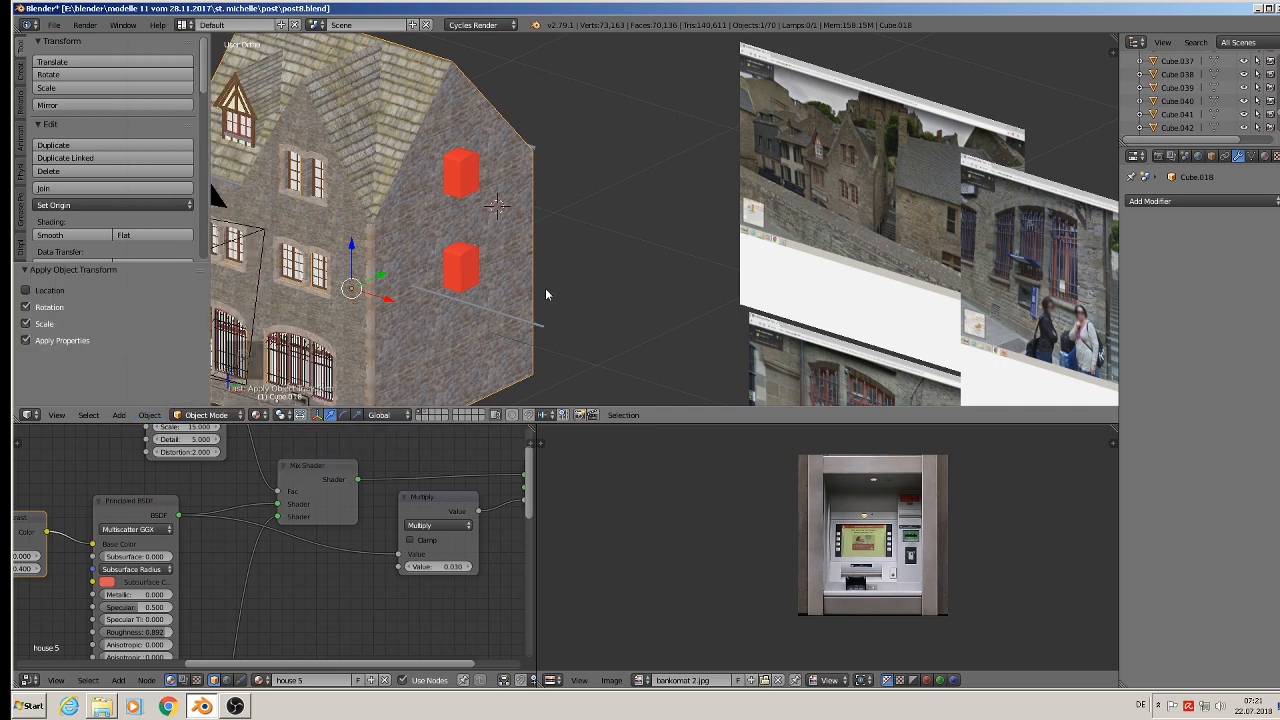
Add a Boolean modifier to the house body, set to Difference with Circle.014 as the object, and apply it.
{"action": "left_click", "coordinate": [1203, 201]}
{"action": "left_click", "coordinate": [1026, 263]}
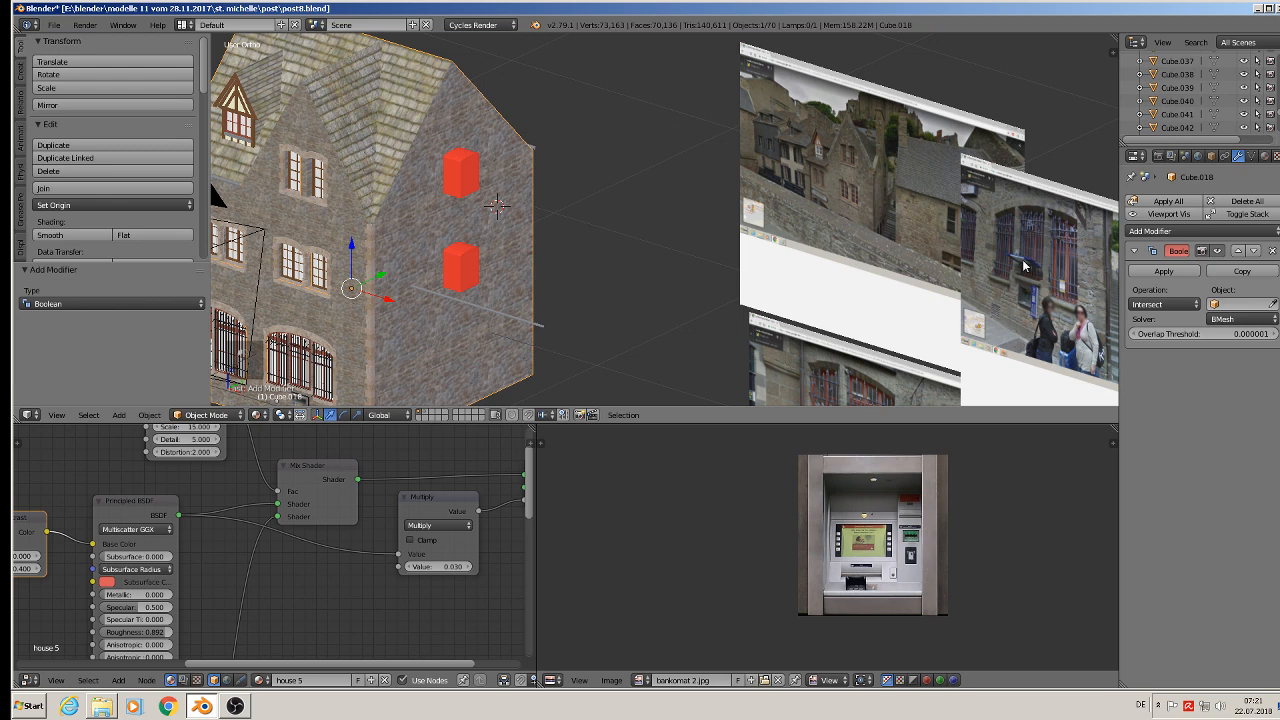
{"action": "left_click", "coordinate": [1237, 304]}
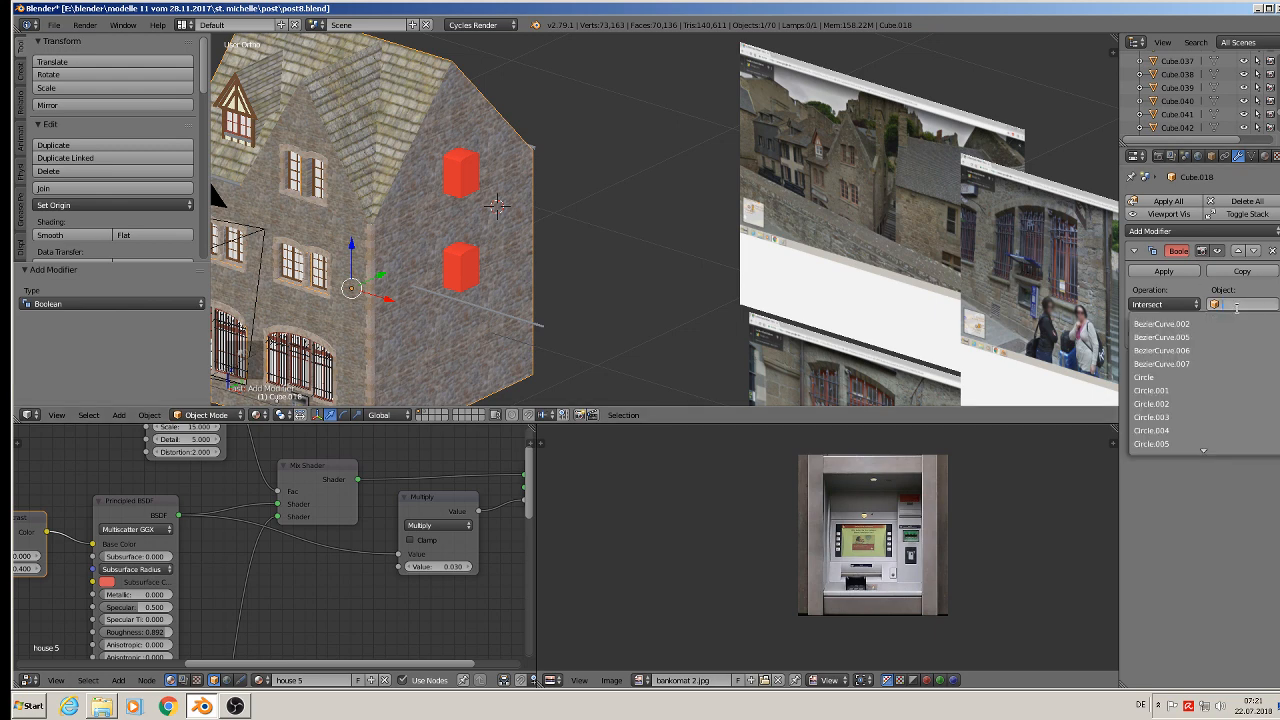
{"action": "type", "text": ","}
{"action": "key", "text": "BackSpace"}
{"action": "type", "text": "ci"}
{"action": "scroll", "coordinate": [1204, 422], "scroll_direction": "down", "scroll_amount": 4}
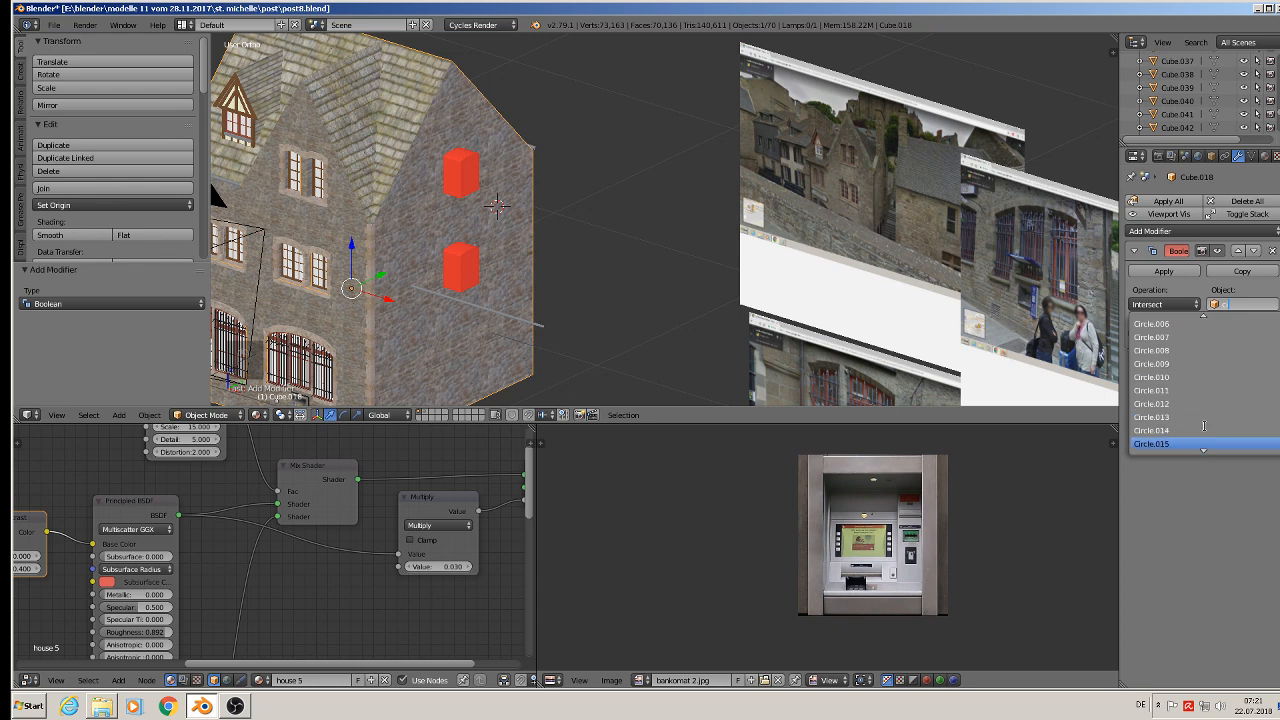
{"action": "left_click", "coordinate": [1181, 429]}
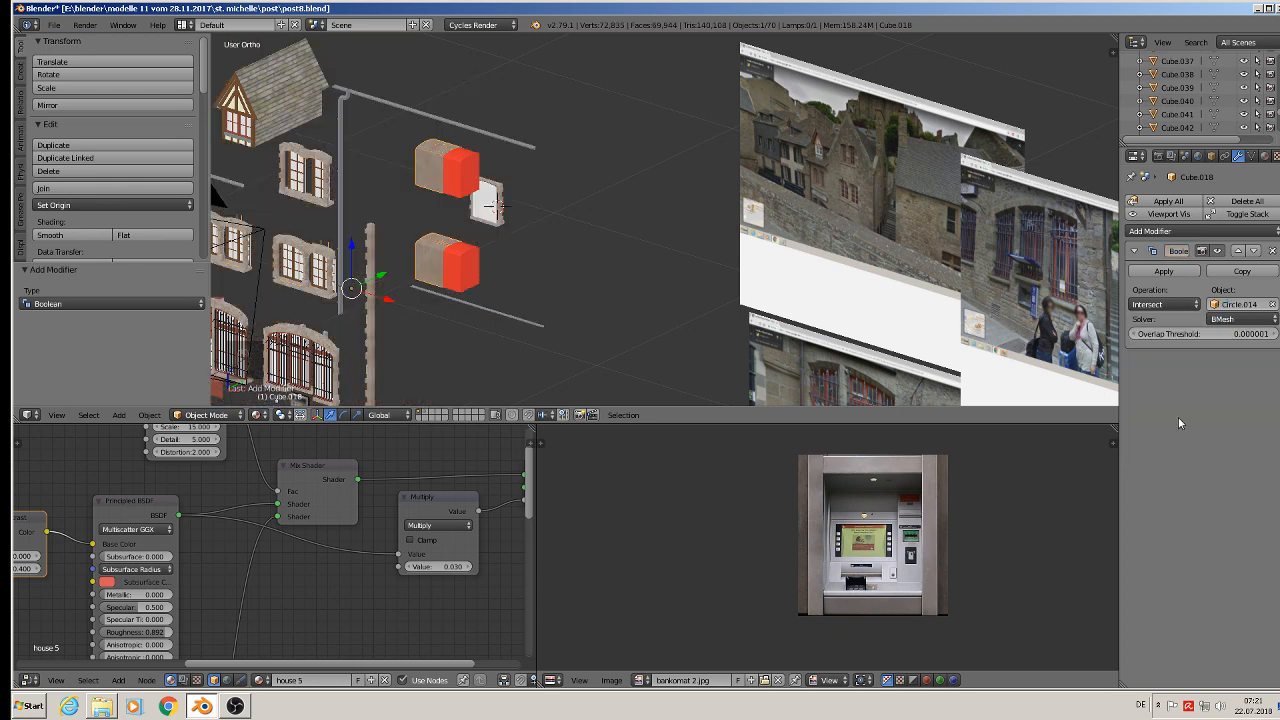
{"action": "left_click", "coordinate": [1166, 304]}
{"action": "left_click", "coordinate": [1176, 267]}
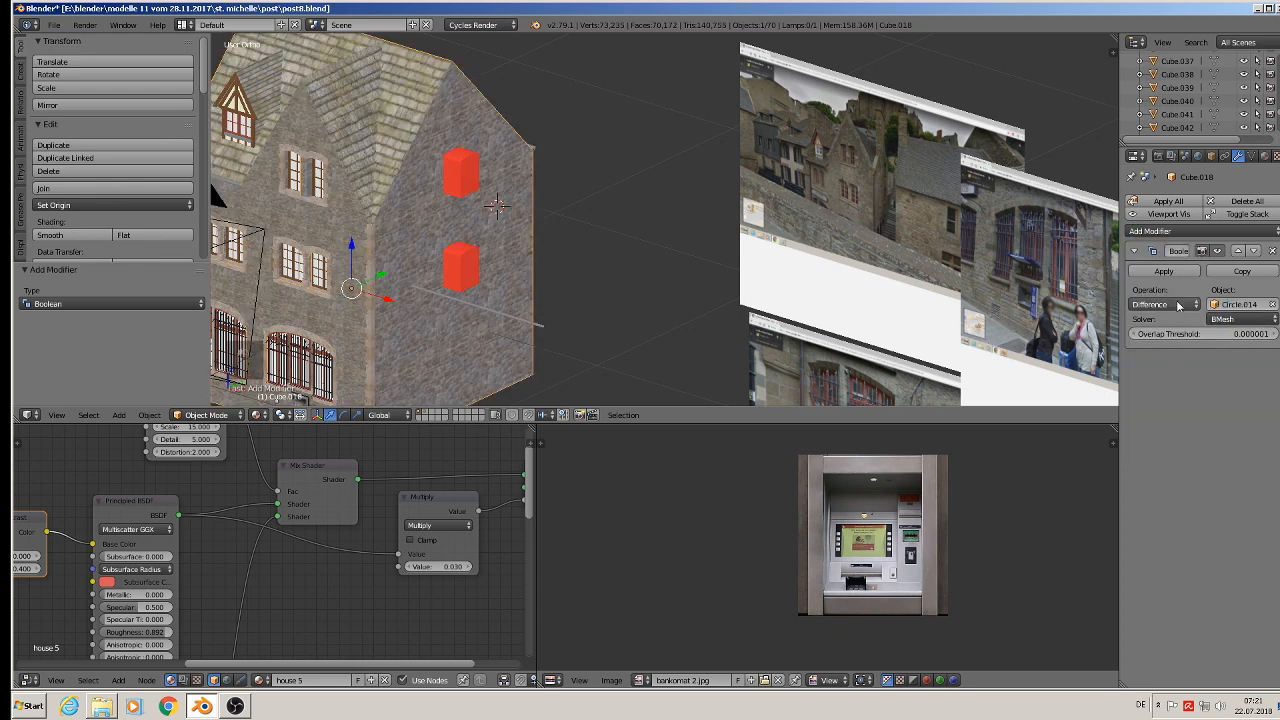
{"action": "left_click", "coordinate": [1164, 271]}
Move the joined cutter 1.158 along Y out of the side wall and send it to another layer.
{"action": "right_click", "coordinate": [467, 178]}
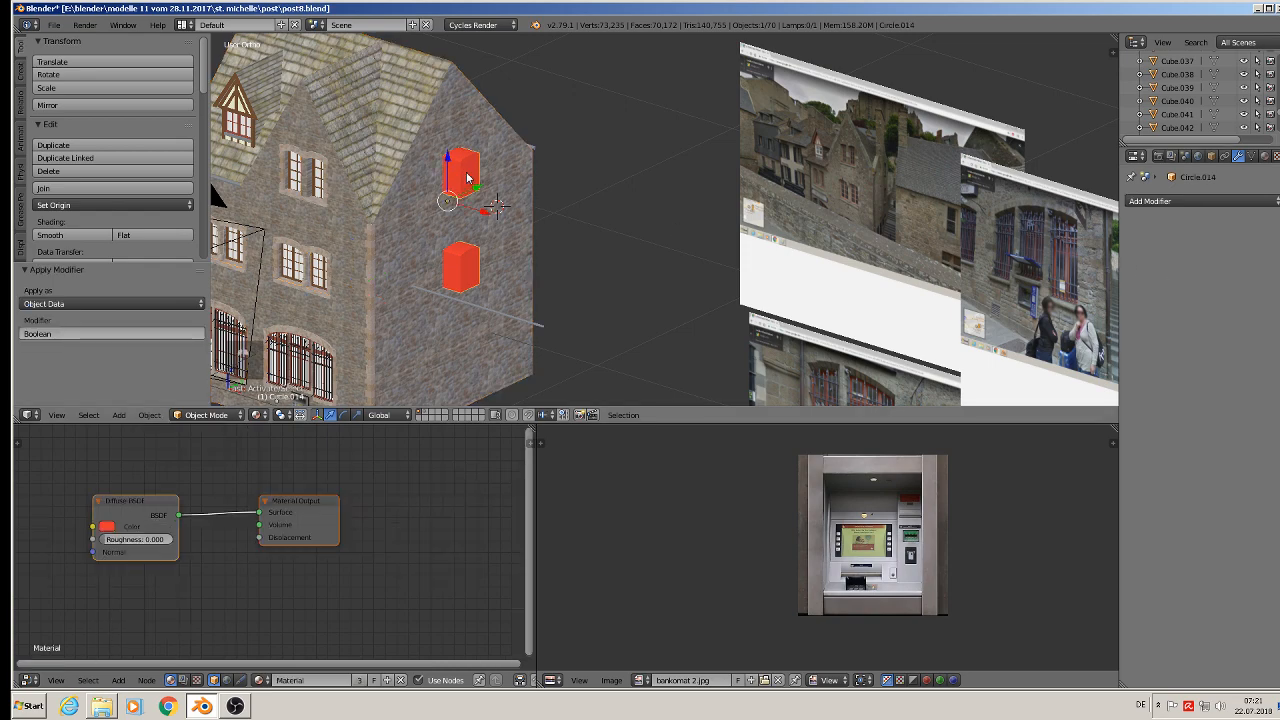
{"action": "key", "text": "g"}
{"action": "key", "text": "y"}
{"action": "left_click", "coordinate": [700, 114]}
{"action": "scroll", "coordinate": [547, 181], "scroll_direction": "up", "scroll_amount": 3}
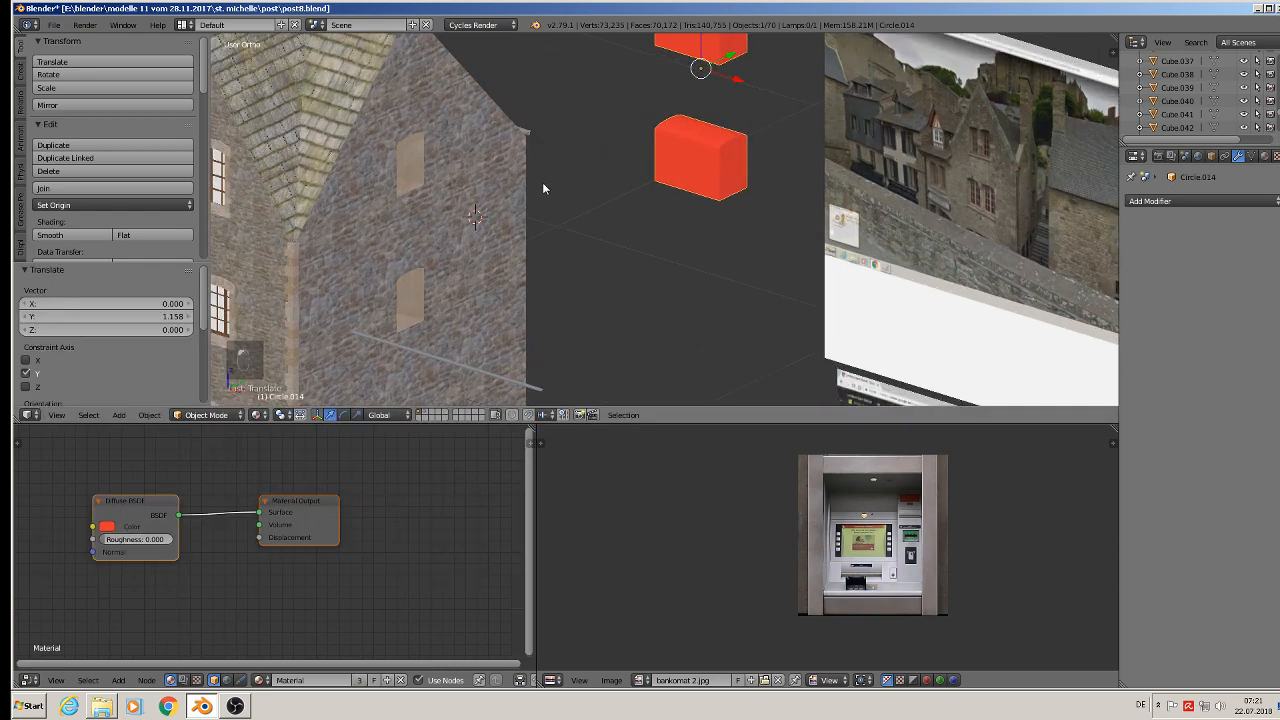
{"action": "middle_click_drag", "start_coordinate": [542, 182], "coordinate": [594, 252], "text": "shift"}
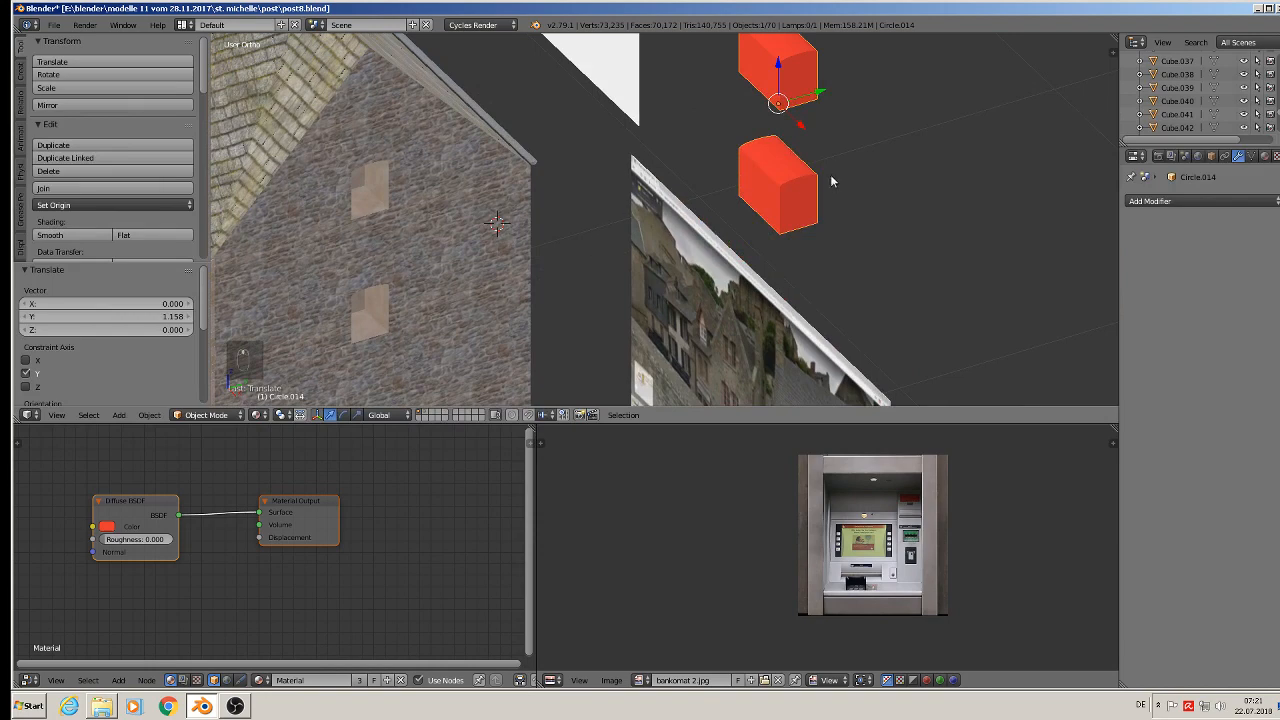
{"action": "key", "text": "x"}
{"action": "key", "text": "m"}
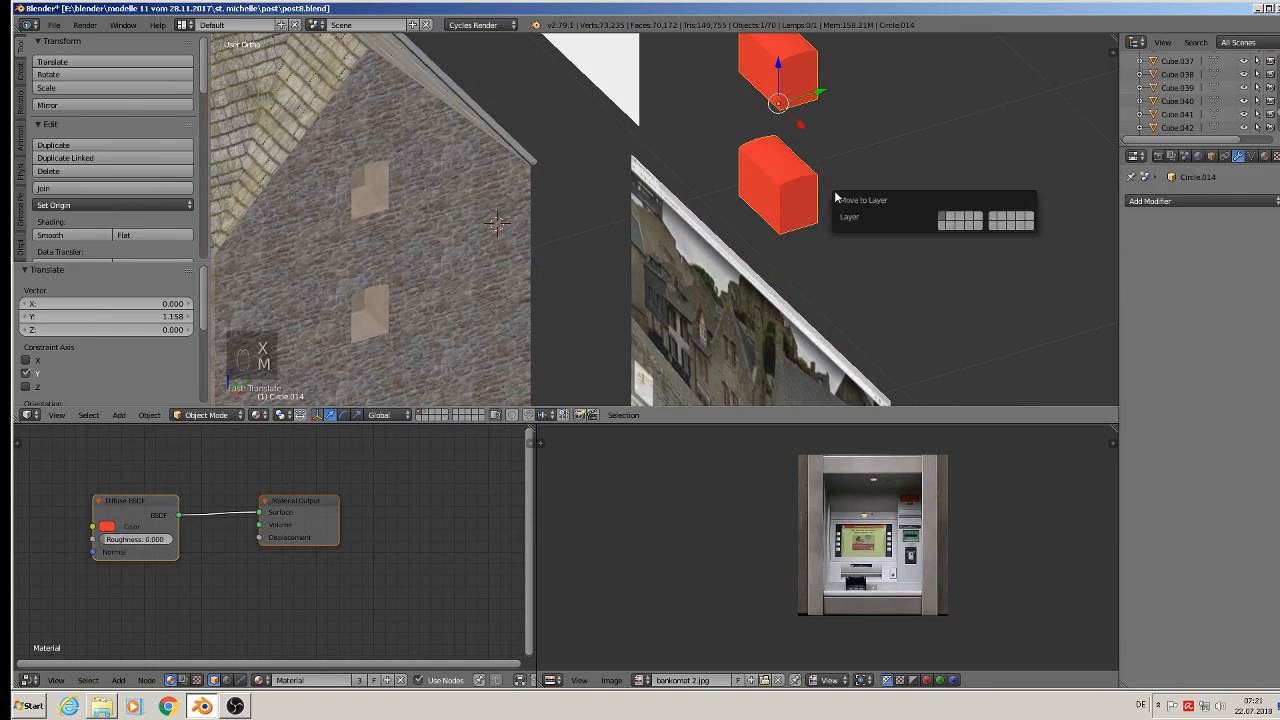
{"action": "left_click", "coordinate": [955, 217]}
Delete only the back faces of the two new window openings in the gable side wall.
{"action": "scroll", "coordinate": [364, 222], "scroll_direction": "up", "scroll_amount": 2}
{"action": "right_click", "coordinate": [370, 186]}
{"action": "middle_click_drag", "start_coordinate": [456, 249], "coordinate": [597, 242], "text": "shift"}
{"action": "key", "text": "Tab"}
{"action": "right_click", "coordinate": [519, 148]}
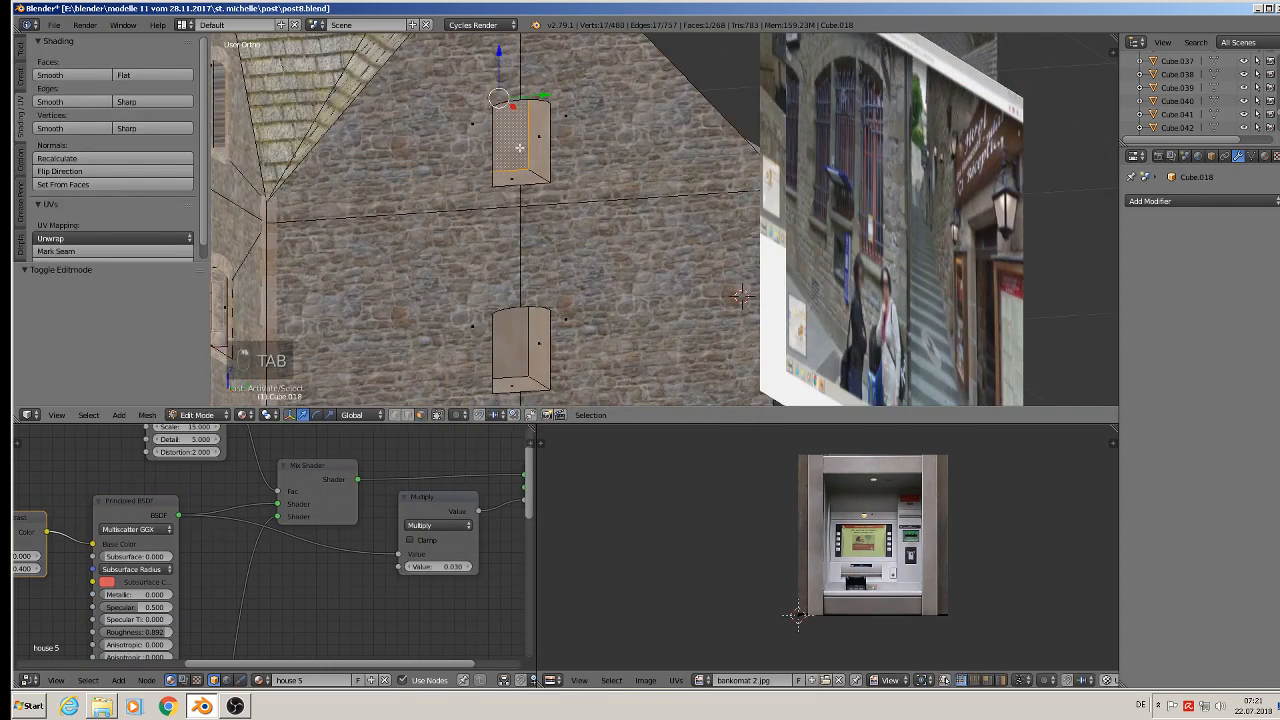
{"action": "right_click", "coordinate": [517, 347], "text": "shift"}
{"action": "key", "text": "x"}
{"action": "left_click", "coordinate": [510, 344]}
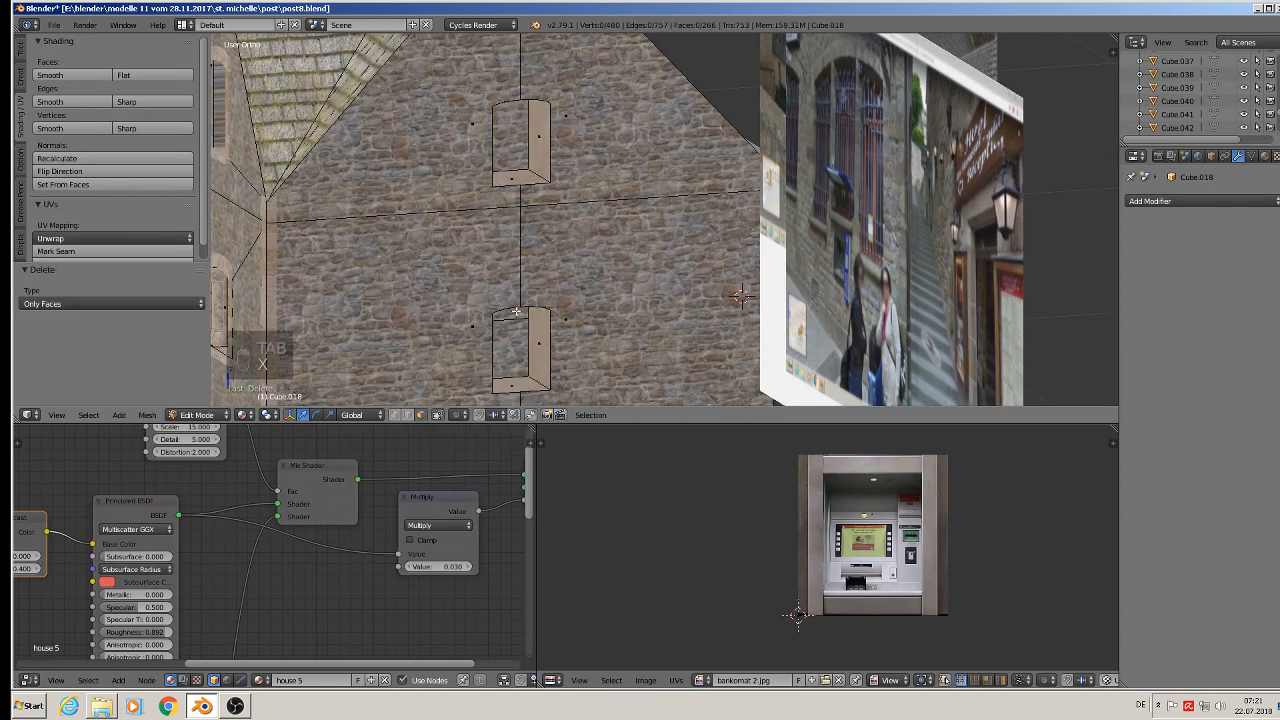
Select all inner reveal faces of the upper side-wall opening and unwrap their UVs.
{"action": "right_click", "coordinate": [538, 174]}
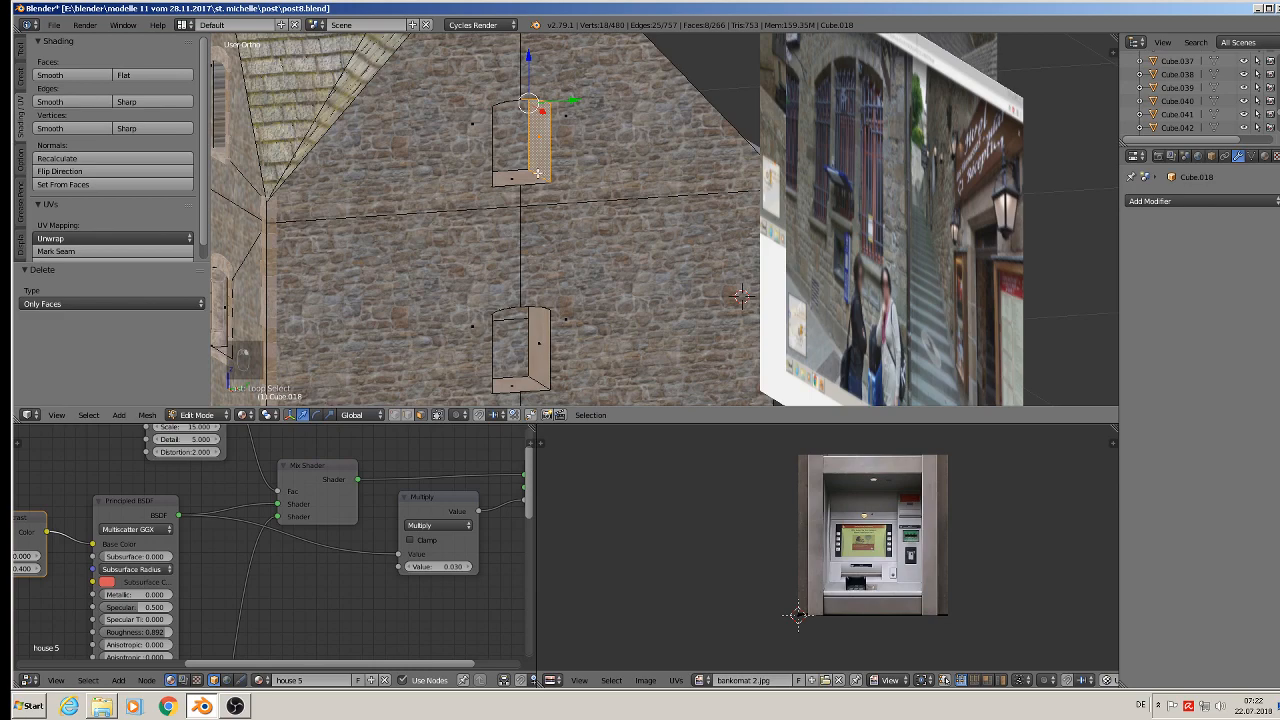
{"action": "middle_click_drag", "start_coordinate": [508, 181], "coordinate": [472, 215]}
{"action": "right_click", "coordinate": [504, 103], "text": "shift"}
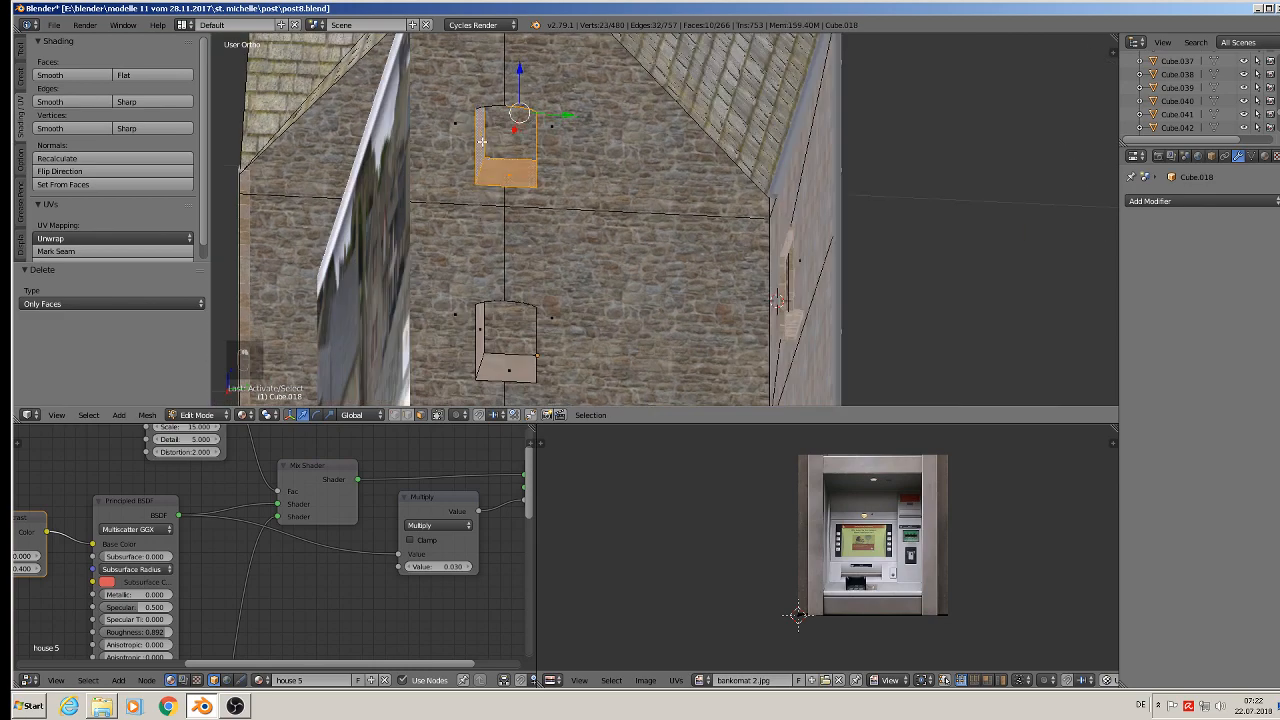
{"action": "middle_click_drag", "start_coordinate": [504, 103], "coordinate": [645, 172]}
{"action": "right_click", "coordinate": [498, 93], "text": "alt+shift"}
{"action": "right_click", "coordinate": [509, 103], "text": "shift"}
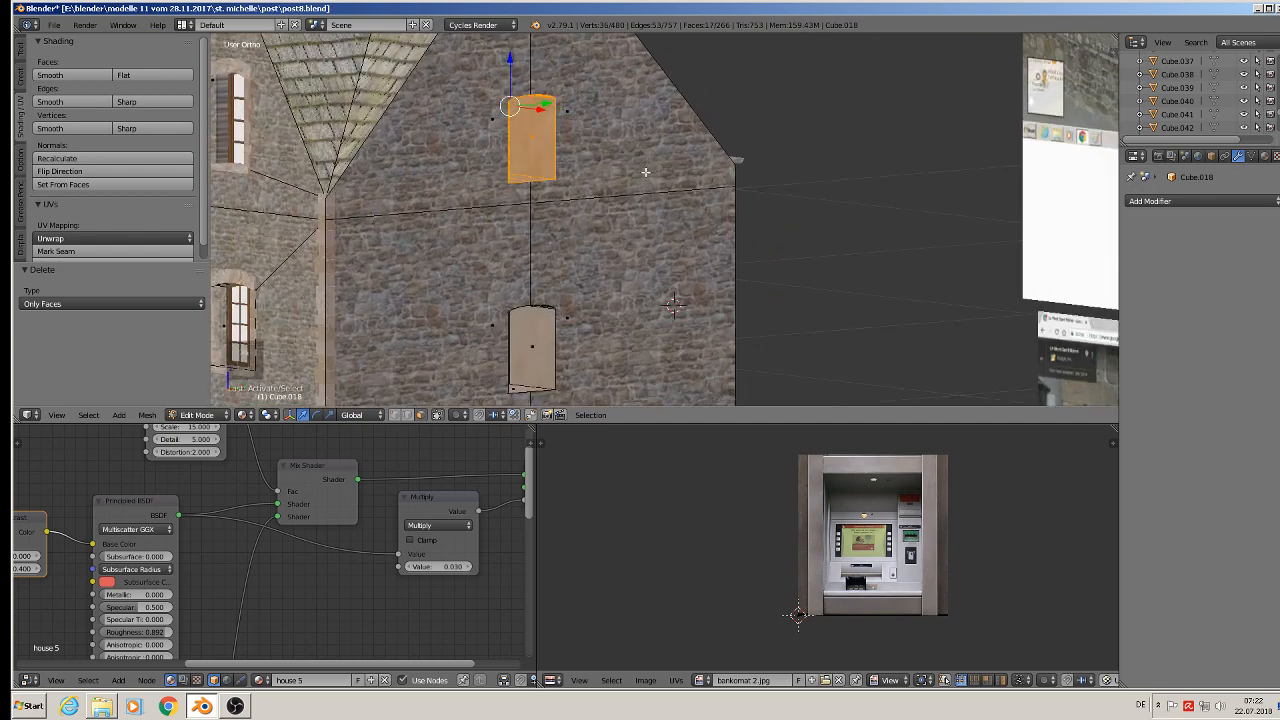
{"action": "key", "text": "u"}
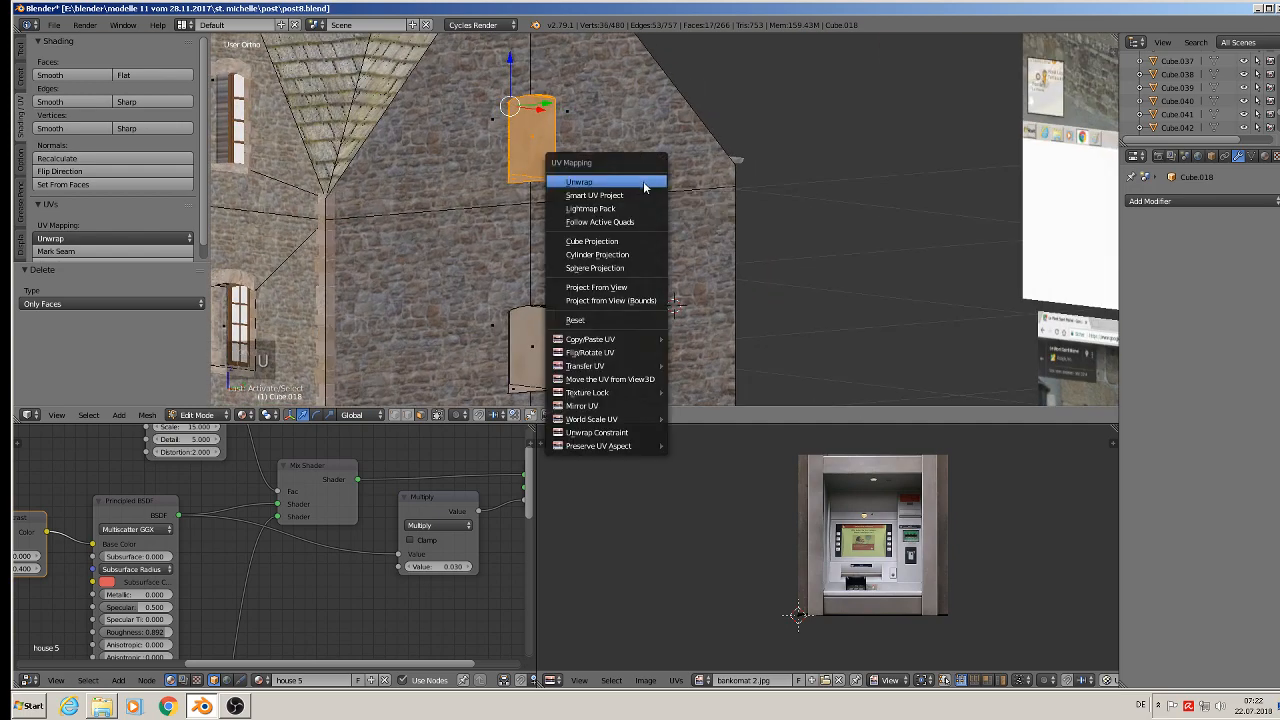
{"action": "left_click", "coordinate": [645, 184]}
{"action": "key", "text": "Tab"}
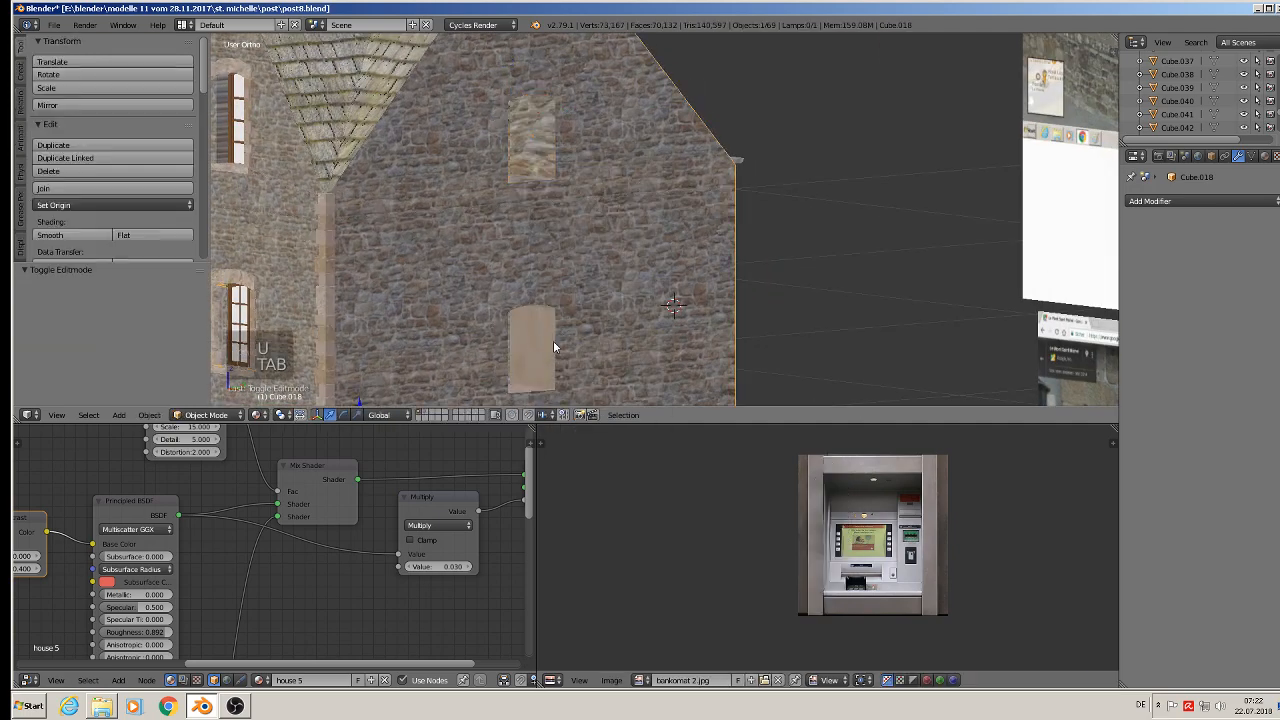
Clear the selection, select the inner reveal faces of the lower side-wall opening and unwrap their UVs.
{"action": "key", "text": "Tab"}
{"action": "key", "text": "a"}
{"action": "key", "text": "a"}
{"action": "key", "text": "a"}
{"action": "right_click", "coordinate": [531, 346]}
{"action": "middle_click_drag", "start_coordinate": [531, 346], "coordinate": [495, 360]}
{"action": "right_click", "coordinate": [506, 291], "text": "alt"}
{"action": "right_click", "coordinate": [492, 383], "text": "shift"}
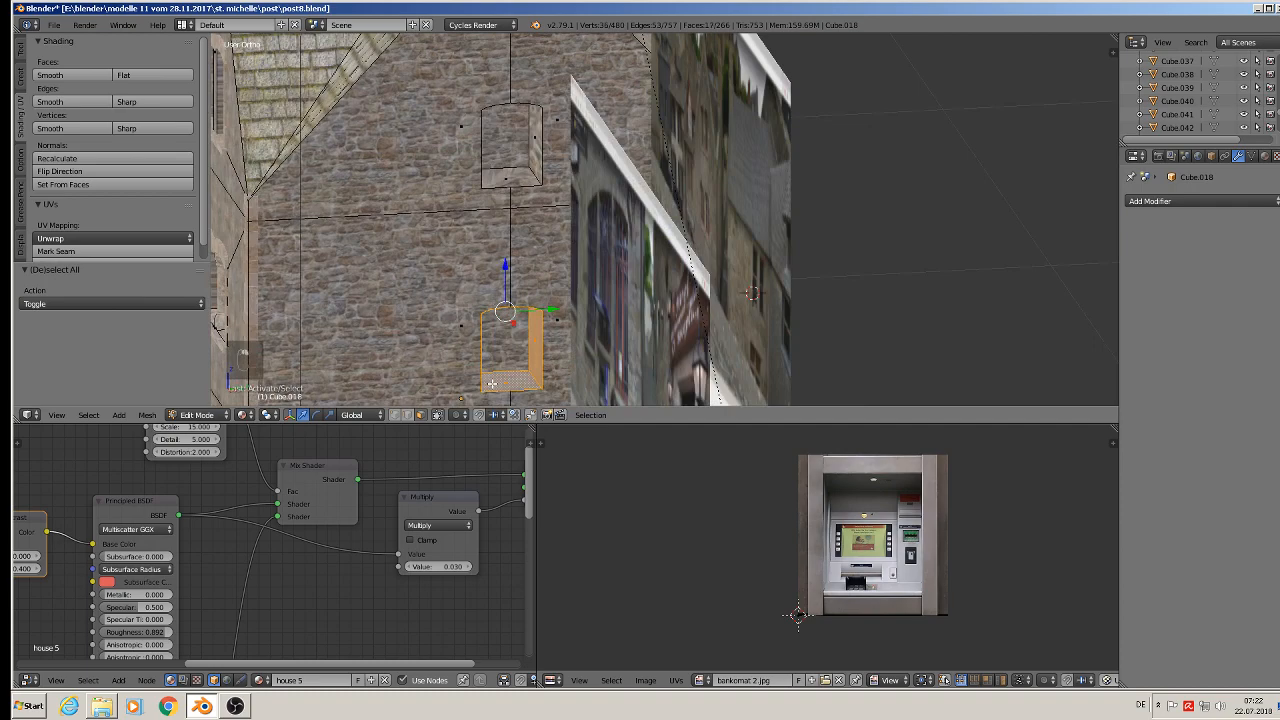
{"action": "key", "text": "u"}
{"action": "left_click", "coordinate": [493, 385]}
{"action": "key", "text": "Tab"}
Select the rear wall's window with its stone surround and sill, duplicate it, and move the copy 0.318 along X.
{"action": "scroll", "coordinate": [490, 381], "scroll_direction": "down", "scroll_amount": 3}
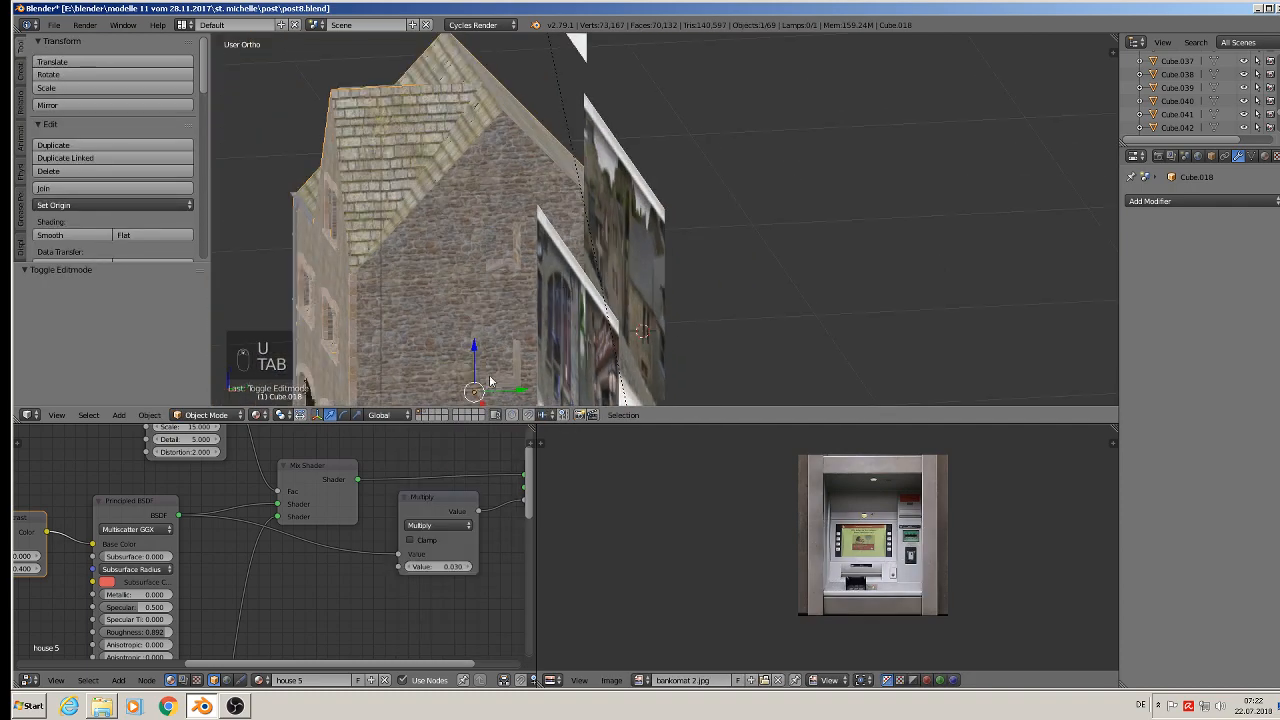
{"action": "middle_click_drag", "start_coordinate": [490, 381], "coordinate": [534, 287]}
{"action": "scroll", "coordinate": [537, 360], "scroll_direction": "up", "scroll_amount": 4}
{"action": "scroll", "coordinate": [534, 287], "scroll_direction": "up", "scroll_amount": 4}
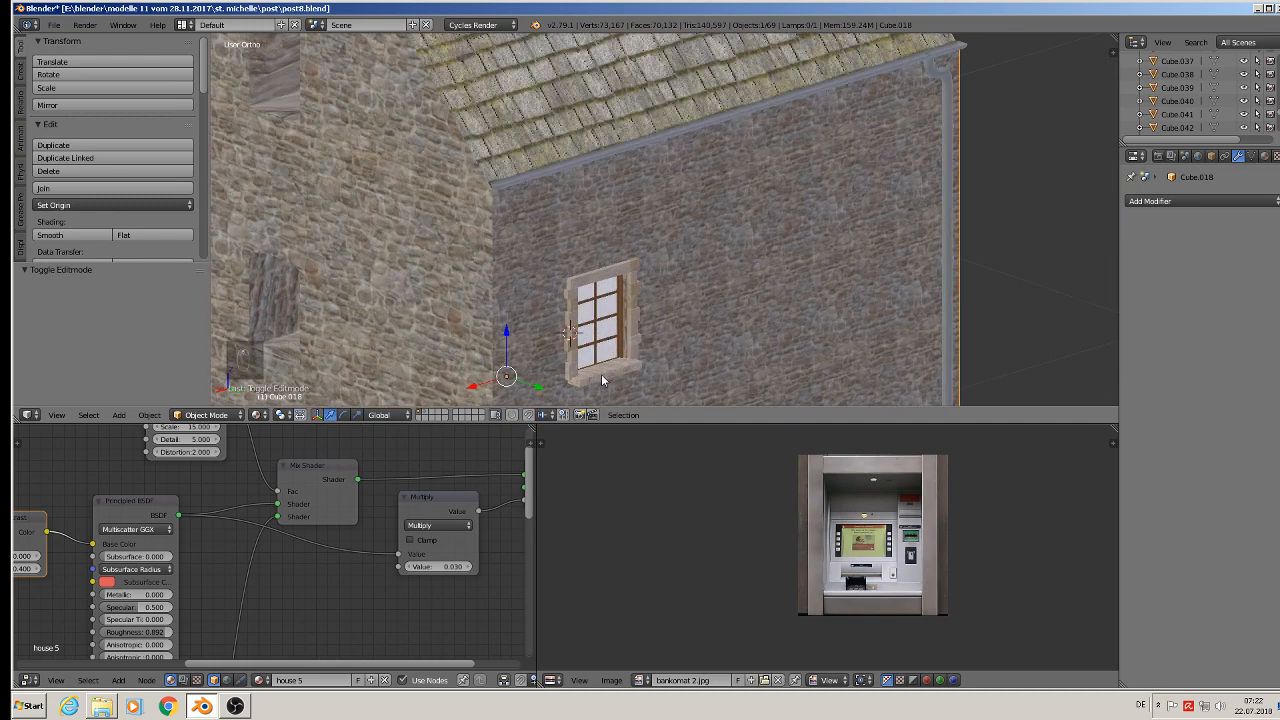
{"action": "right_click", "coordinate": [600, 370]}
{"action": "right_click", "coordinate": [573, 337]}
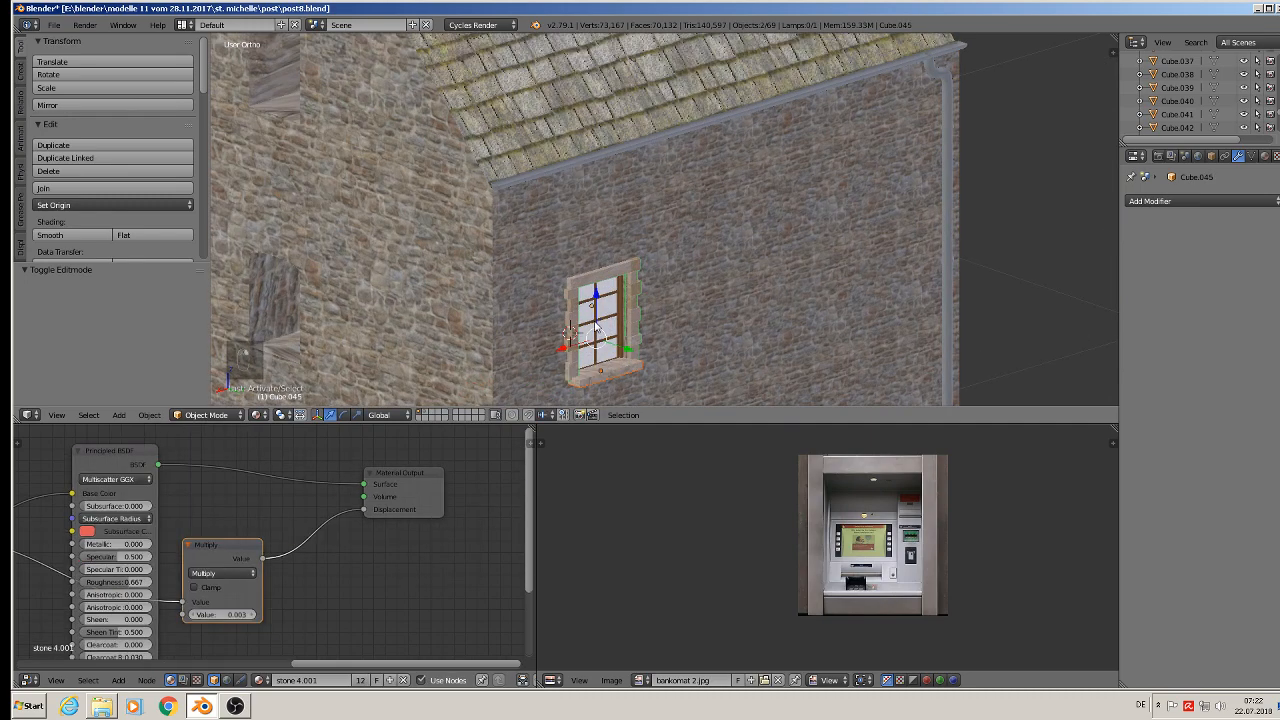
{"action": "right_click", "coordinate": [598, 330], "text": "shift"}
{"action": "scroll", "coordinate": [600, 332], "scroll_direction": "down", "scroll_amount": 3}
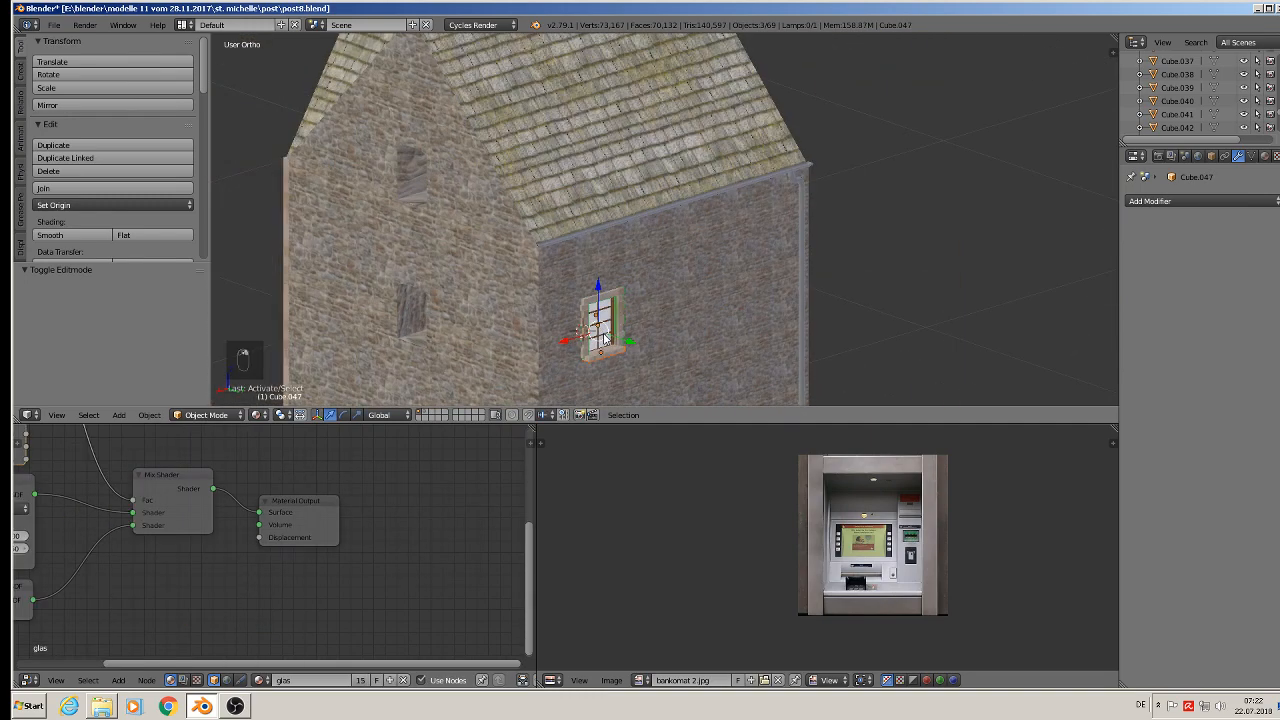
{"action": "key", "text": "shift+d"}
{"action": "key", "text": "x"}
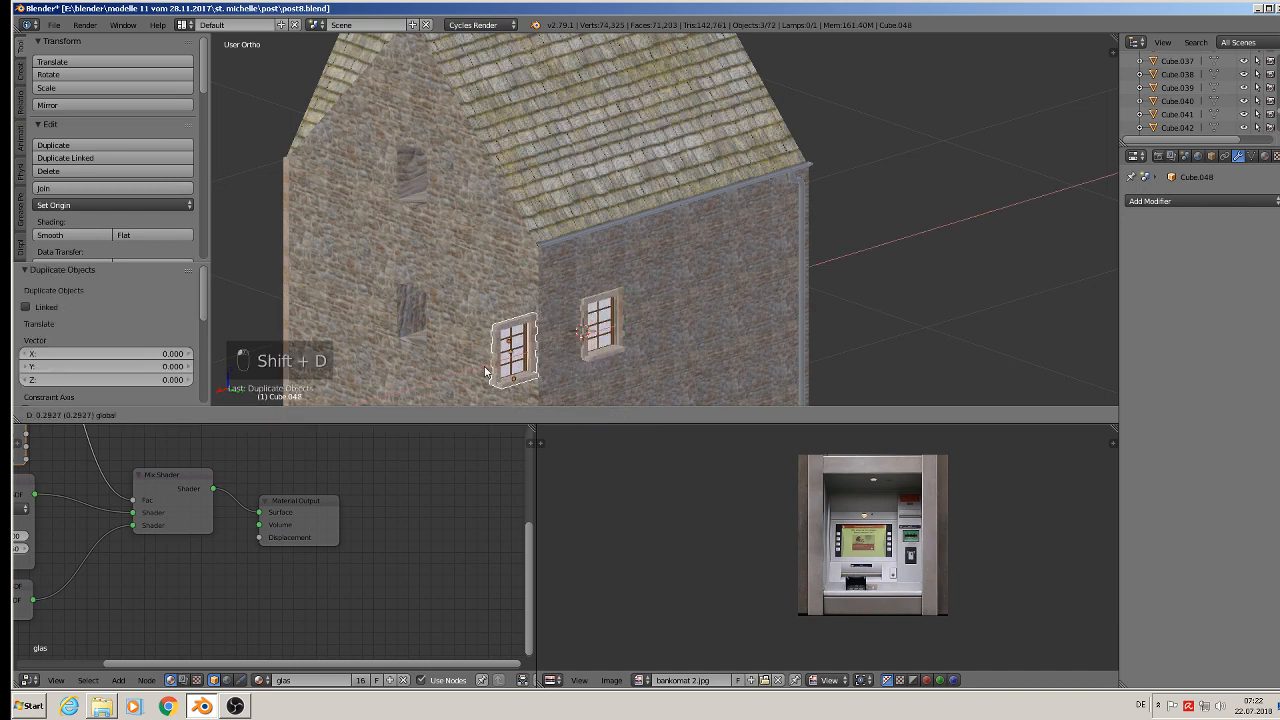
{"action": "left_click", "coordinate": [500, 375]}
Rotate the copied window with its surround and sill 90° about Z, followed by another 180° about Z.
{"action": "key", "text": "r"}
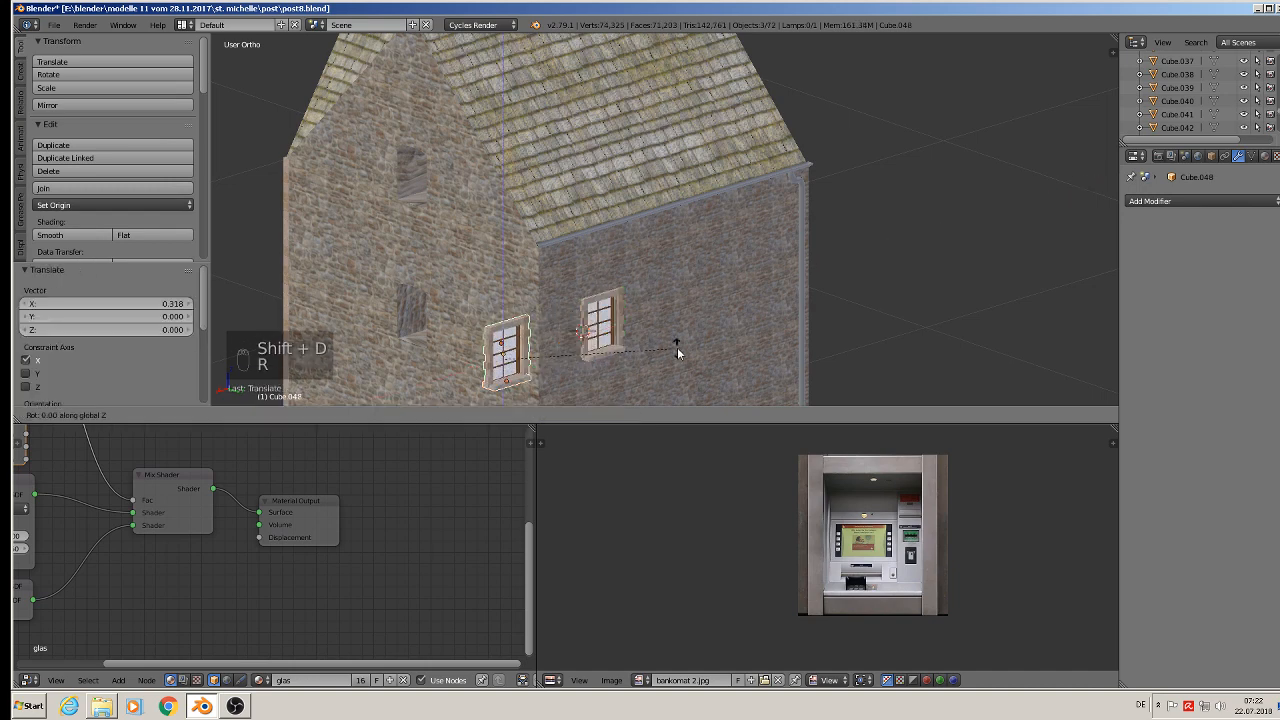
{"action": "key", "text": "z"}
{"action": "key", "text": "9"}
{"action": "key", "text": "0"}
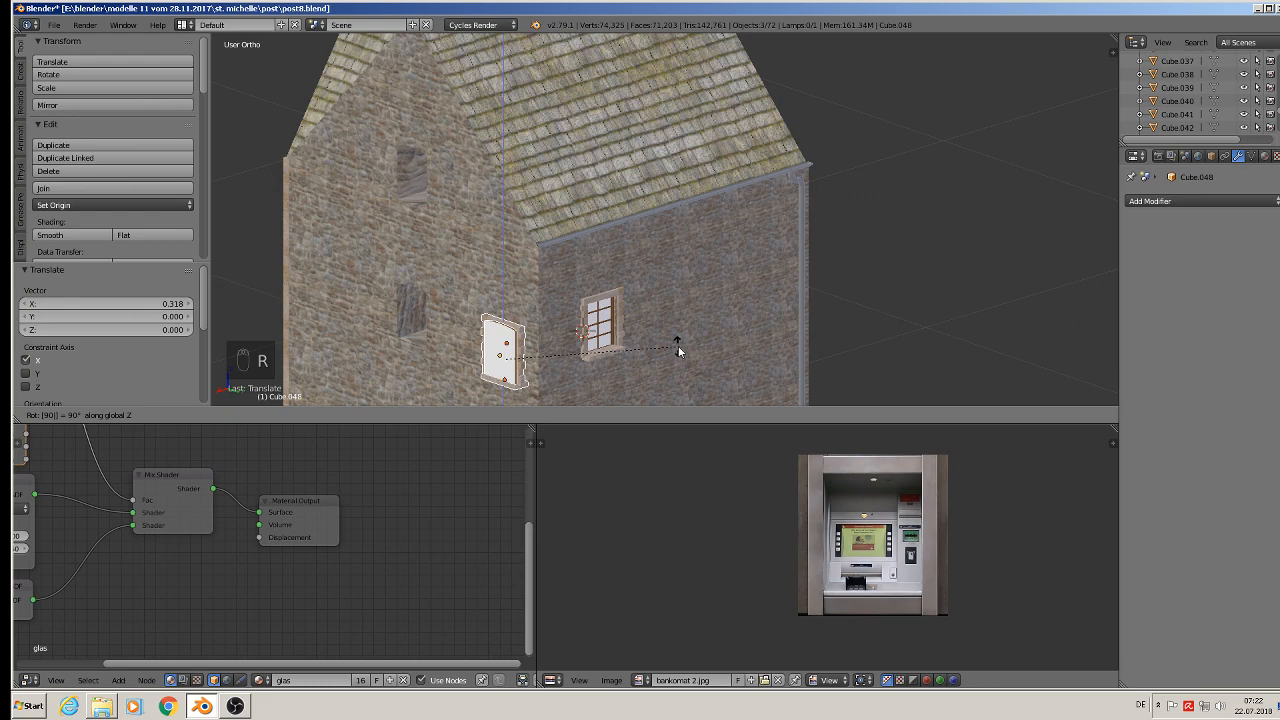
{"action": "key", "text": "Return"}
{"action": "type", "text": "rz180"}
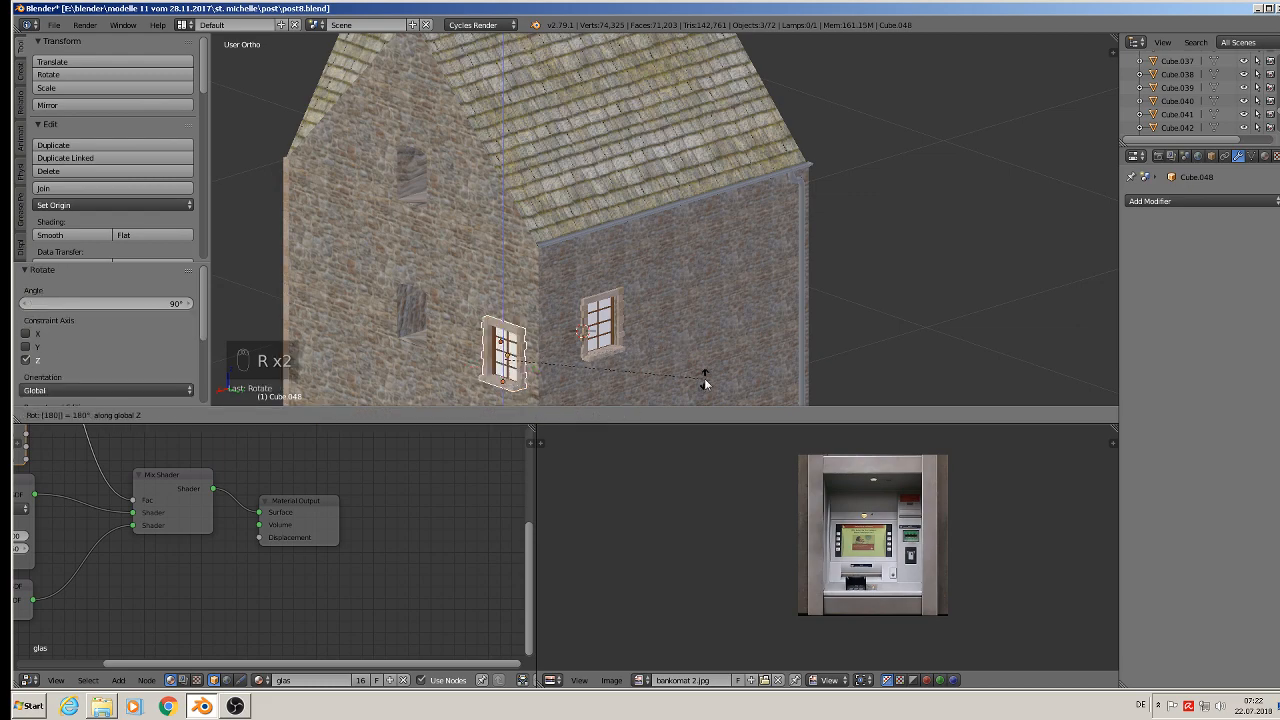
{"action": "key", "text": "Return"}
Move the window copy into the lower side-wall opening, shifting it -0.369 along Y, -0.106 along X and -0.069 along Y.
{"action": "key", "text": "g"}
{"action": "key", "text": "y"}
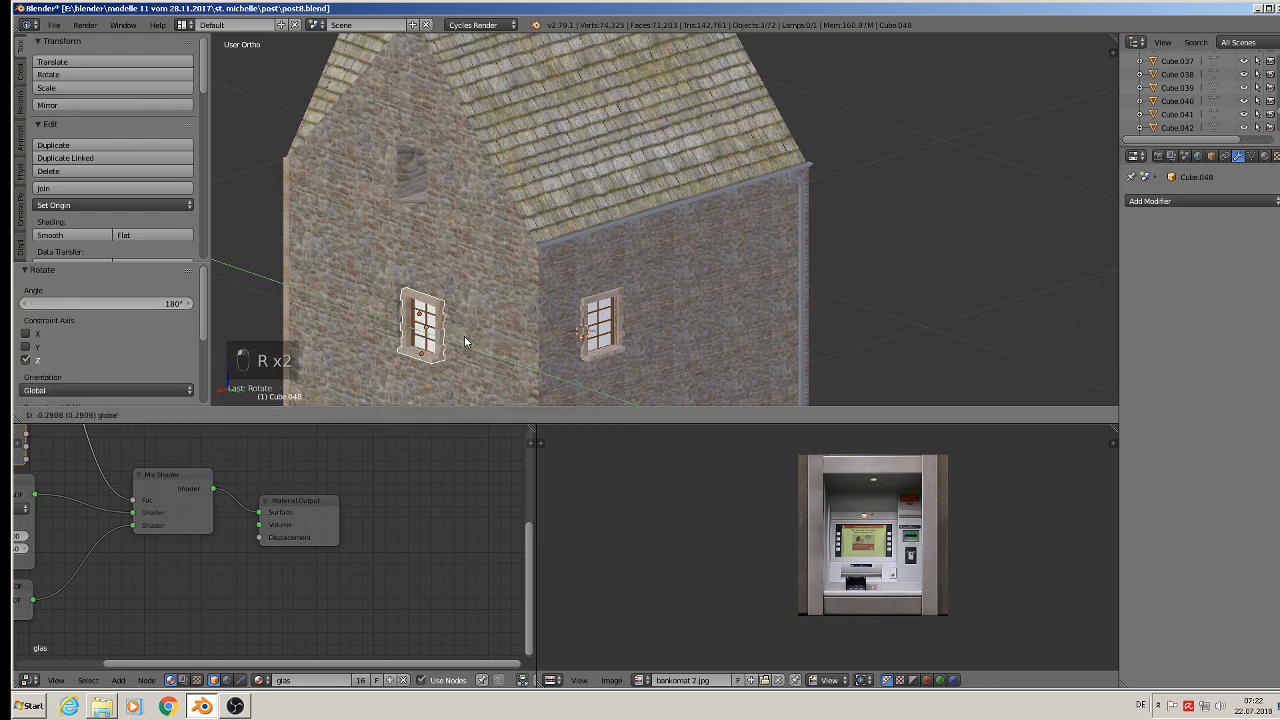
{"action": "left_click", "coordinate": [444, 322]}
{"action": "scroll", "coordinate": [444, 322], "scroll_direction": "up", "scroll_amount": 3}
{"action": "key", "text": "g"}
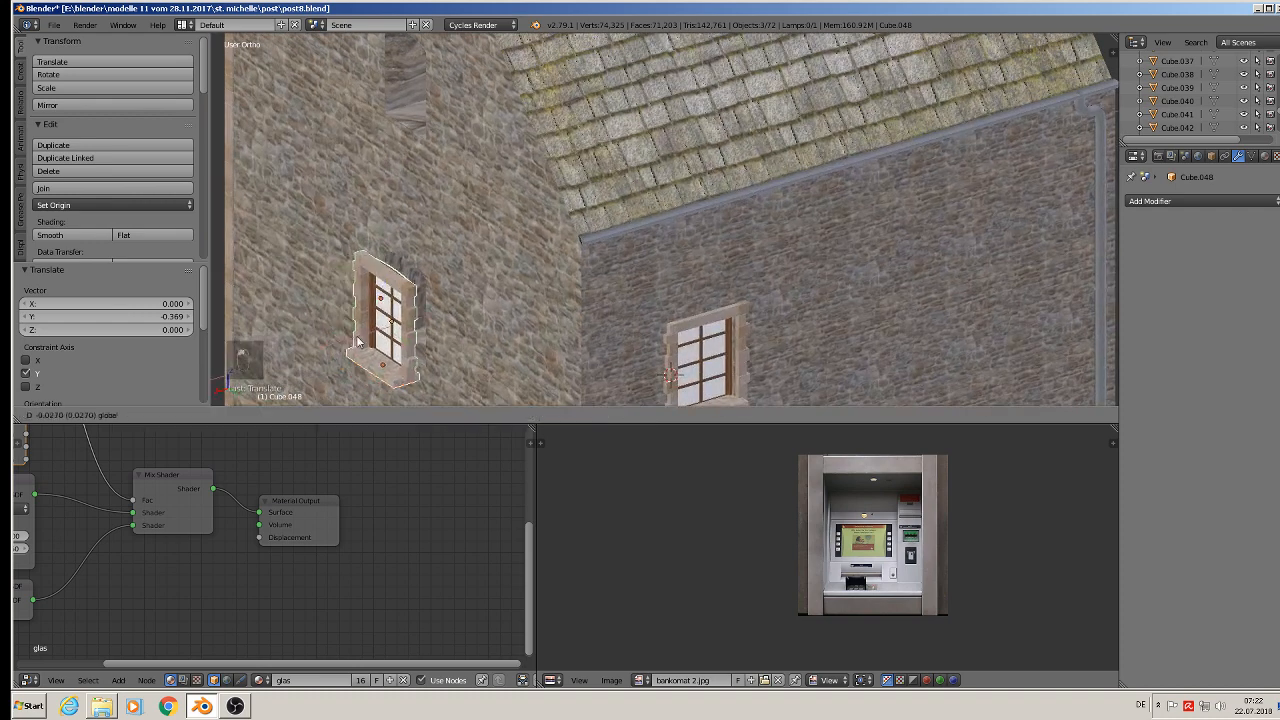
{"action": "key", "text": "x"}
{"action": "left_click", "coordinate": [399, 325]}
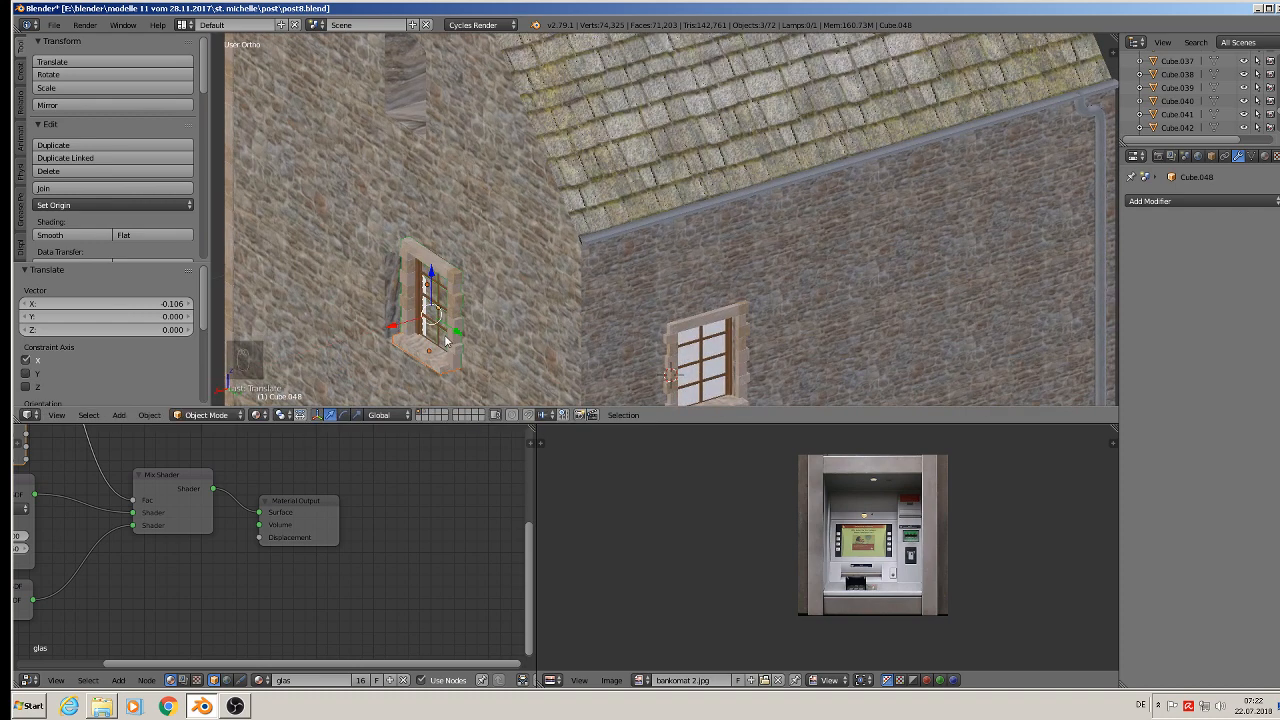
{"action": "key", "text": "g"}
{"action": "key", "text": "y"}
{"action": "left_click", "coordinate": [419, 333]}
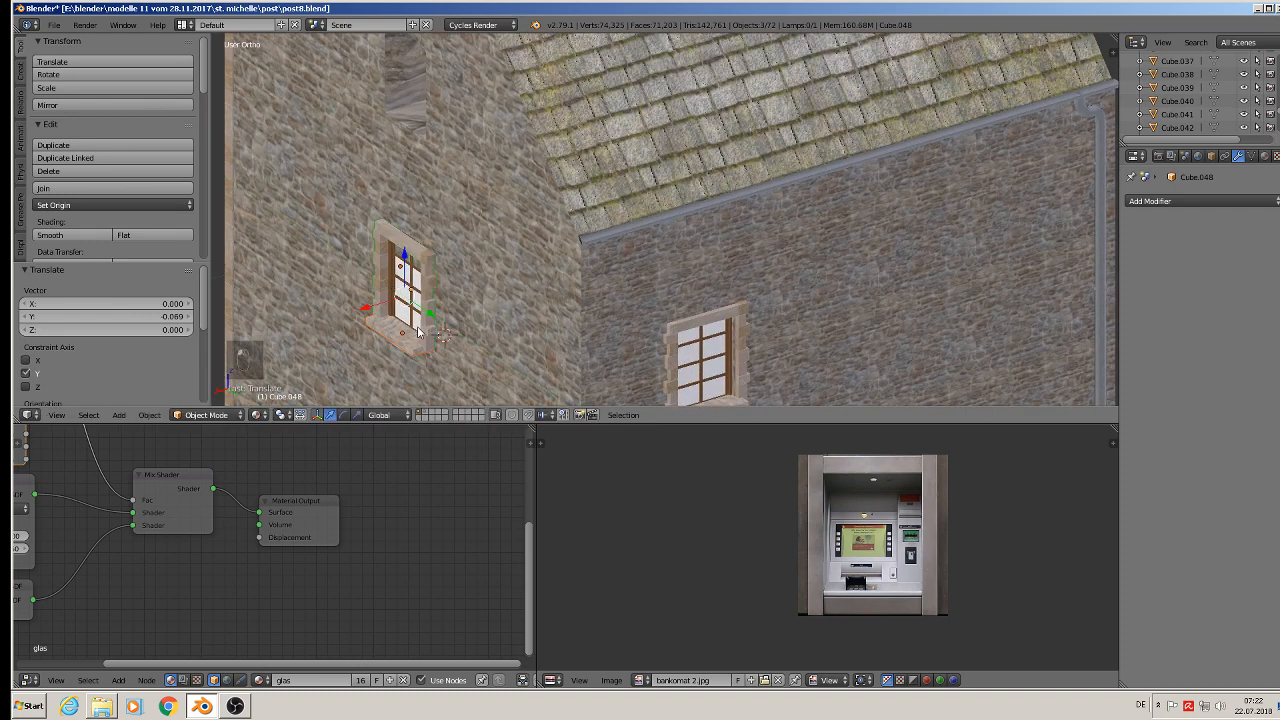
Lower the window copy slightly and shift it -0.011 along Y to align it with the lower opening.
{"action": "middle_click_drag", "start_coordinate": [419, 333], "coordinate": [505, 297]}
{"action": "left_click_drag", "start_coordinate": [407, 253], "coordinate": [406, 282]}
{"action": "left_click_drag", "start_coordinate": [452, 328], "coordinate": [443, 332]}
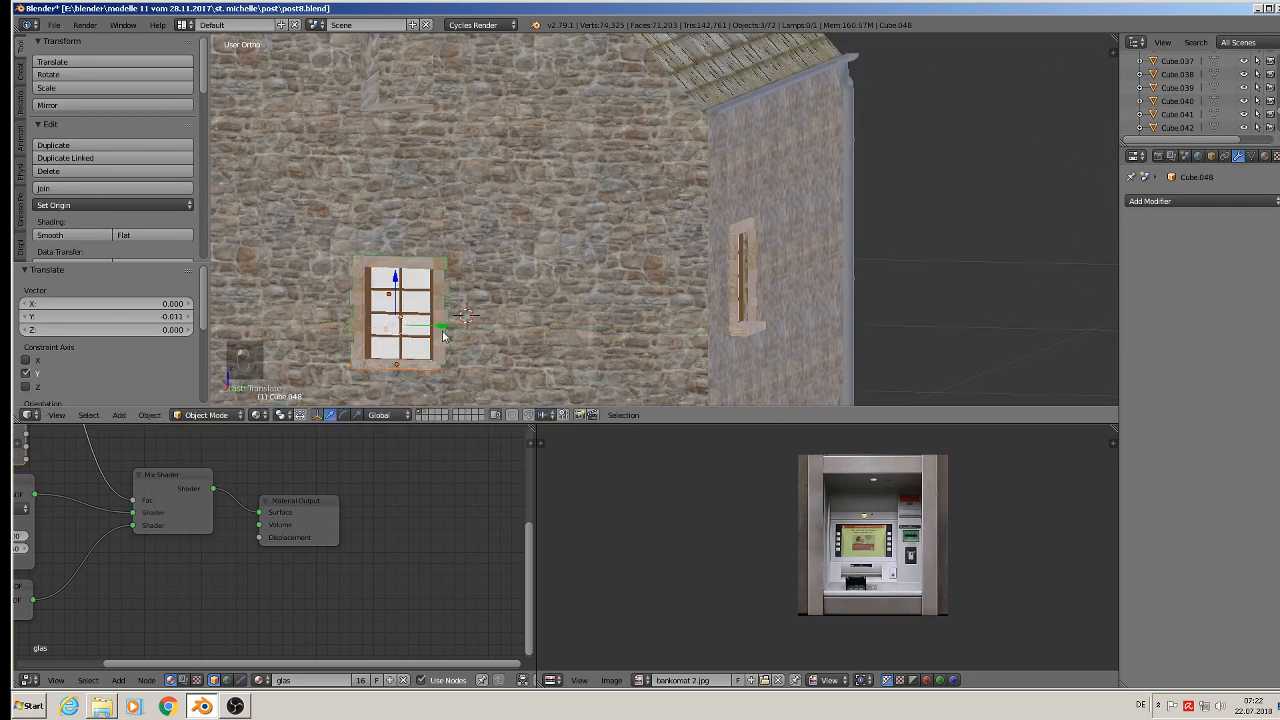
Select only the glazed window of the copy and recess it into the opening by moving it -0.030 along X.
{"action": "right_click", "coordinate": [390, 314]}
{"action": "right_click", "coordinate": [415, 320]}
{"action": "middle_click_drag", "start_coordinate": [393, 310], "coordinate": [388, 338]}
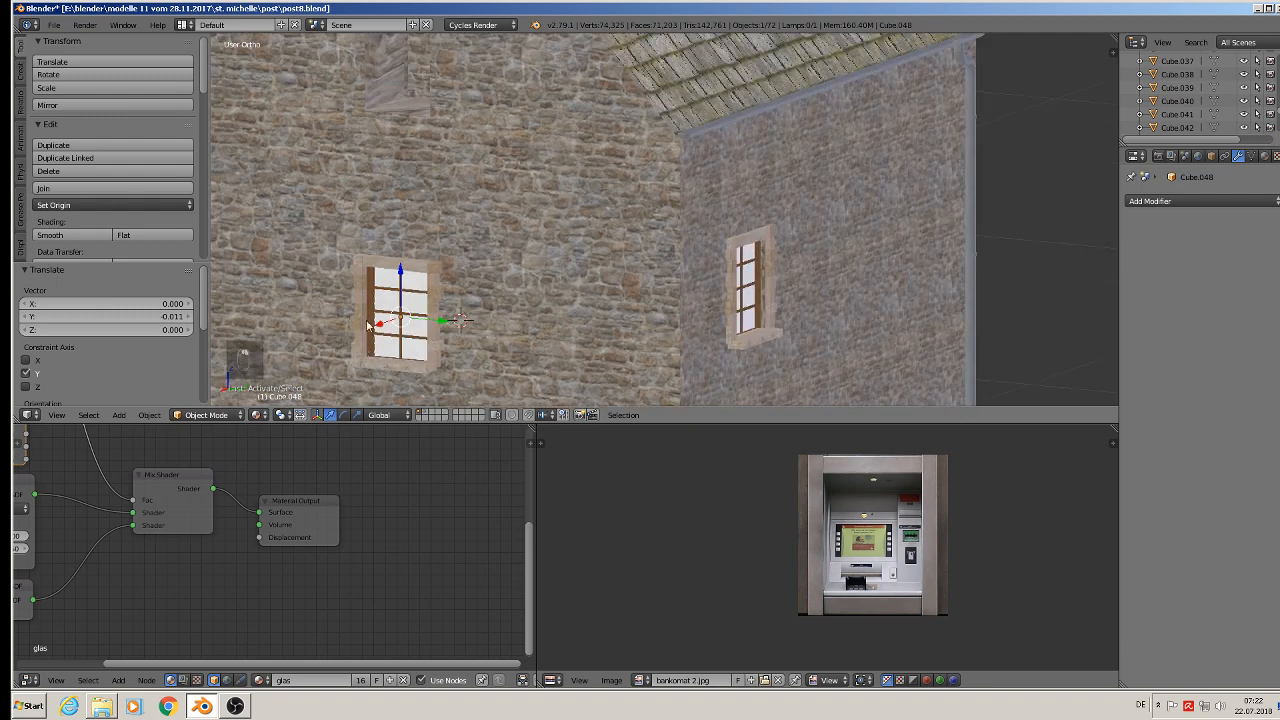
{"action": "key", "text": "g"}
{"action": "key", "text": "x"}
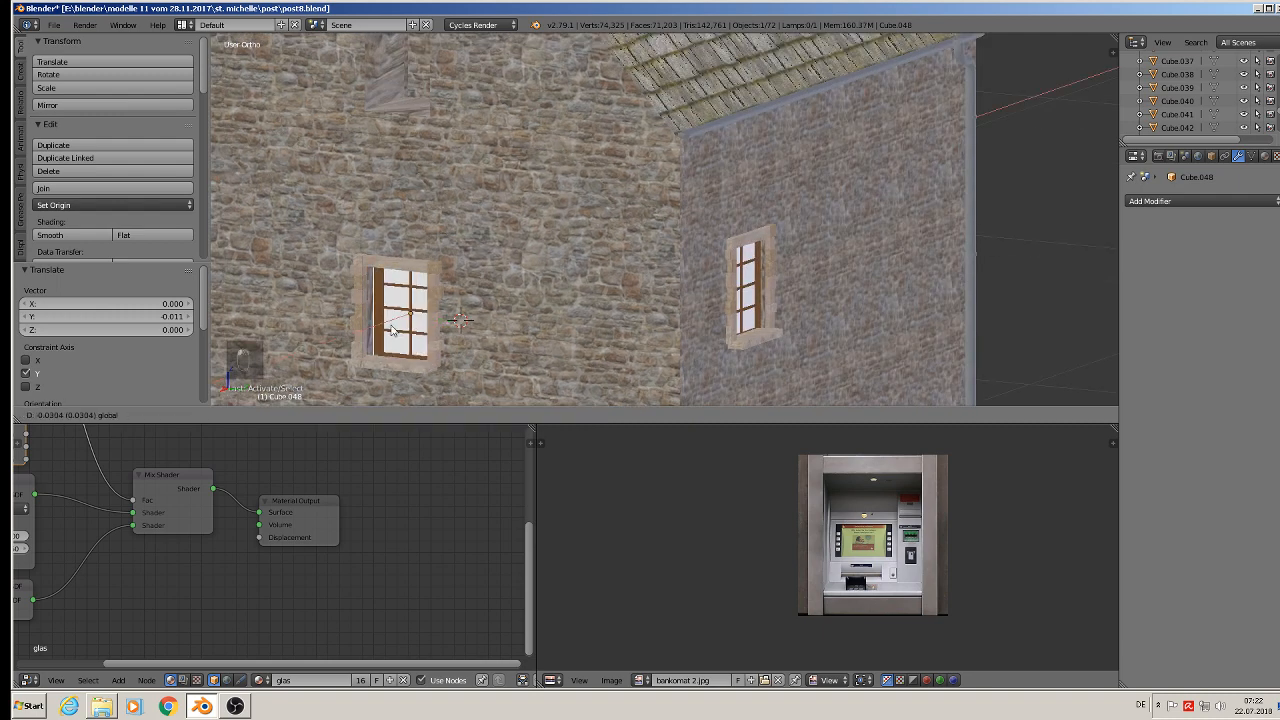
{"action": "left_click", "coordinate": [392, 333]}
Select the original rear wall's glazed window and recess it by moving it 0.014 along Y.
{"action": "right_click", "coordinate": [760, 291]}
{"action": "right_click", "coordinate": [750, 290]}
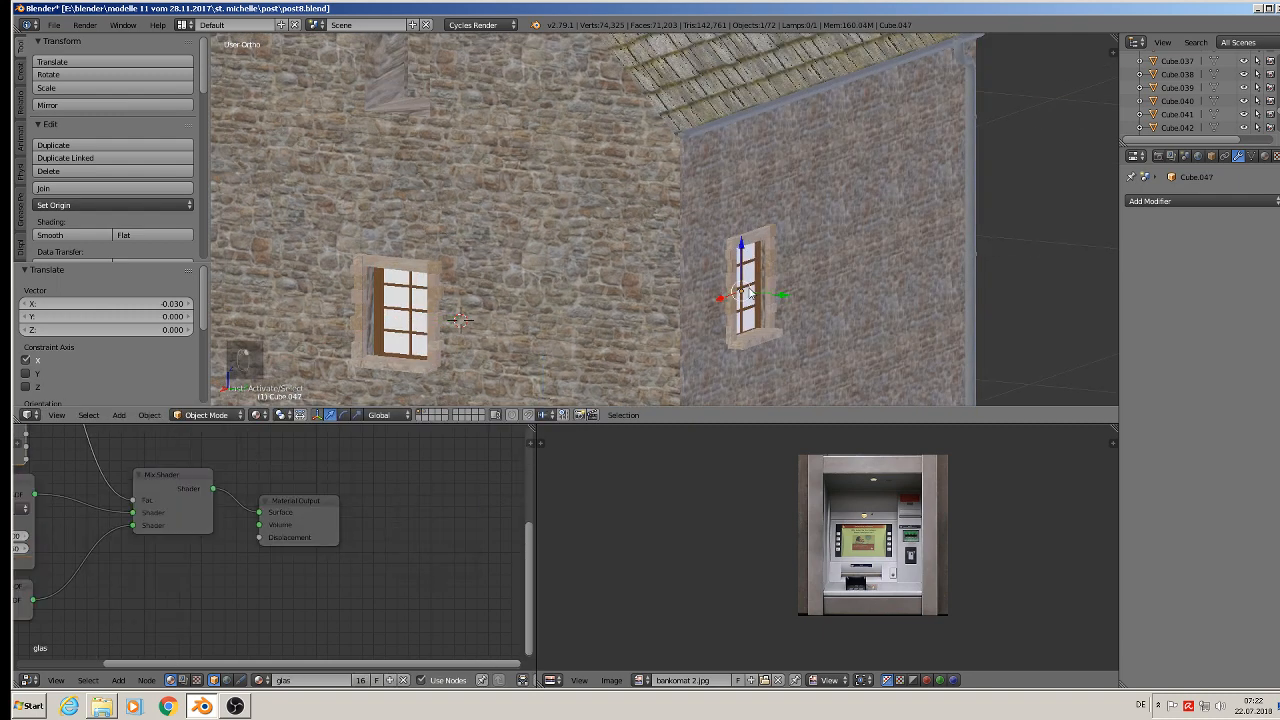
{"action": "key", "text": "g"}
{"action": "key", "text": "y"}
{"action": "left_click", "coordinate": [767, 294]}
{"action": "middle_click_drag", "start_coordinate": [767, 294], "coordinate": [469, 301]}
{"action": "right_click", "coordinate": [469, 301]}
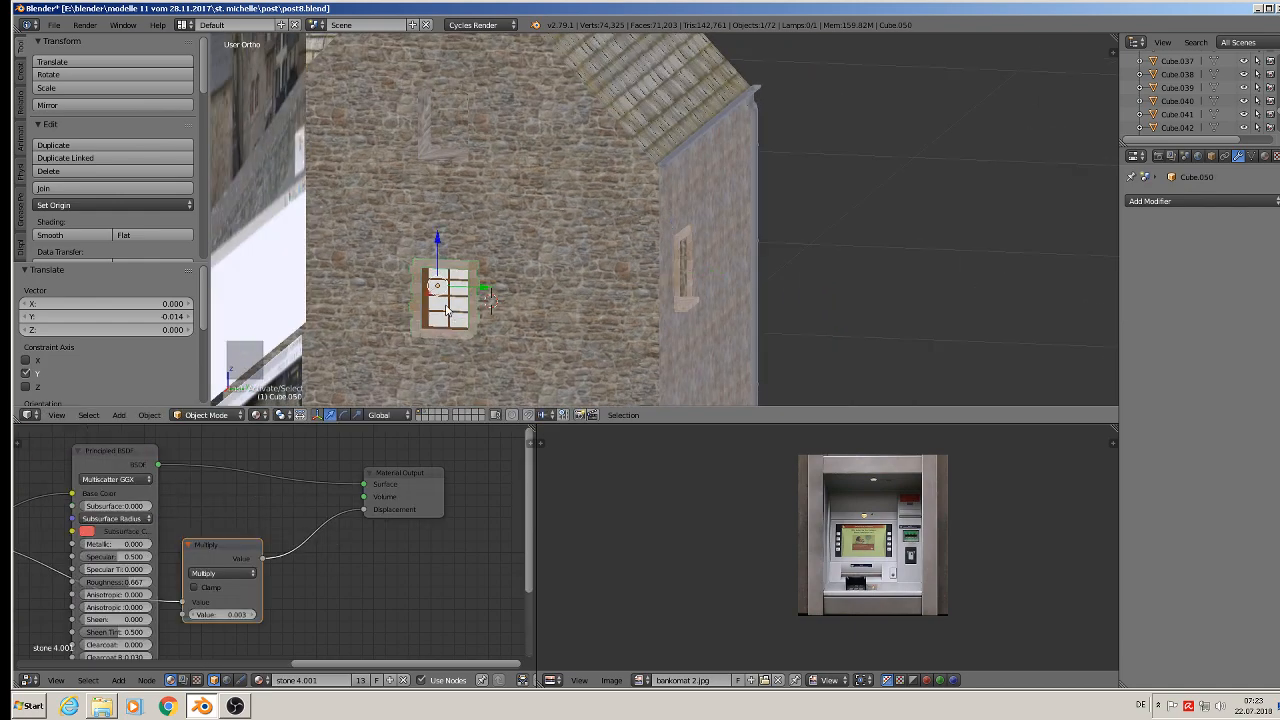
{"action": "key", "text": "ctrl+5"}
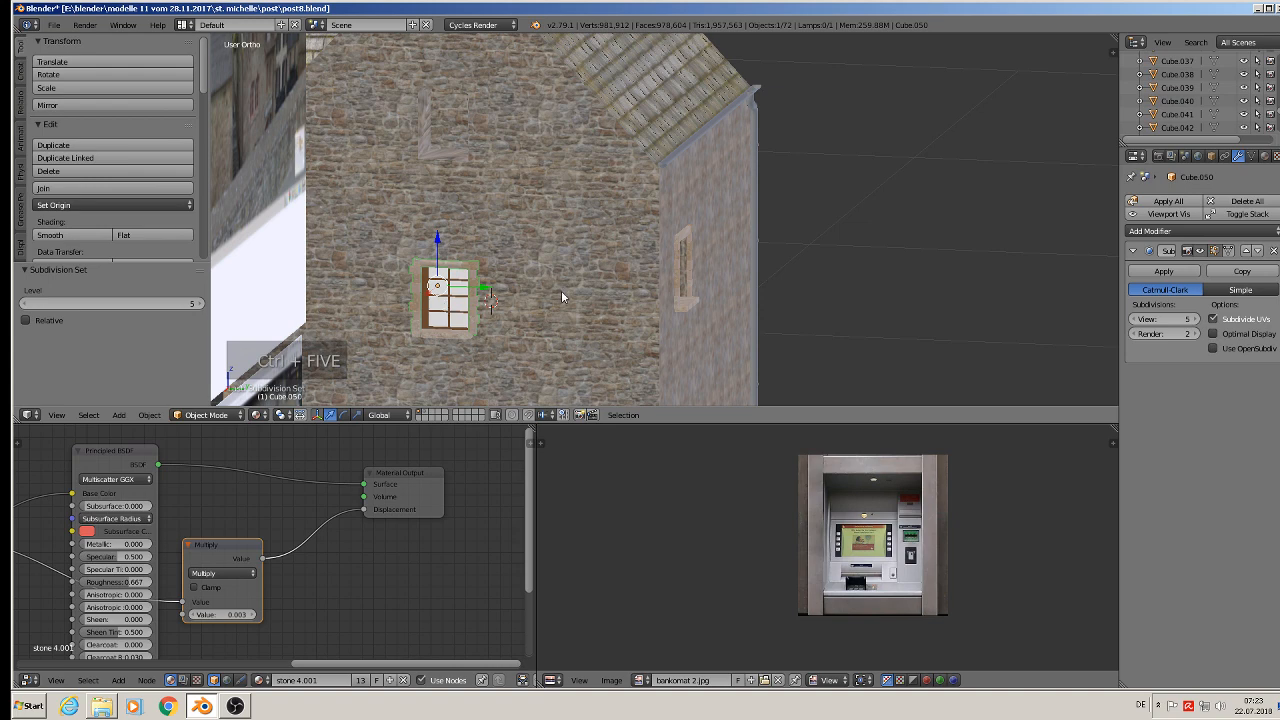
{"action": "left_click", "coordinate": [1273, 250]}
Select the lower side-wall window with its surround and sill, duplicate it, and move the copy up into the upper opening.
{"action": "right_click", "coordinate": [452, 314]}
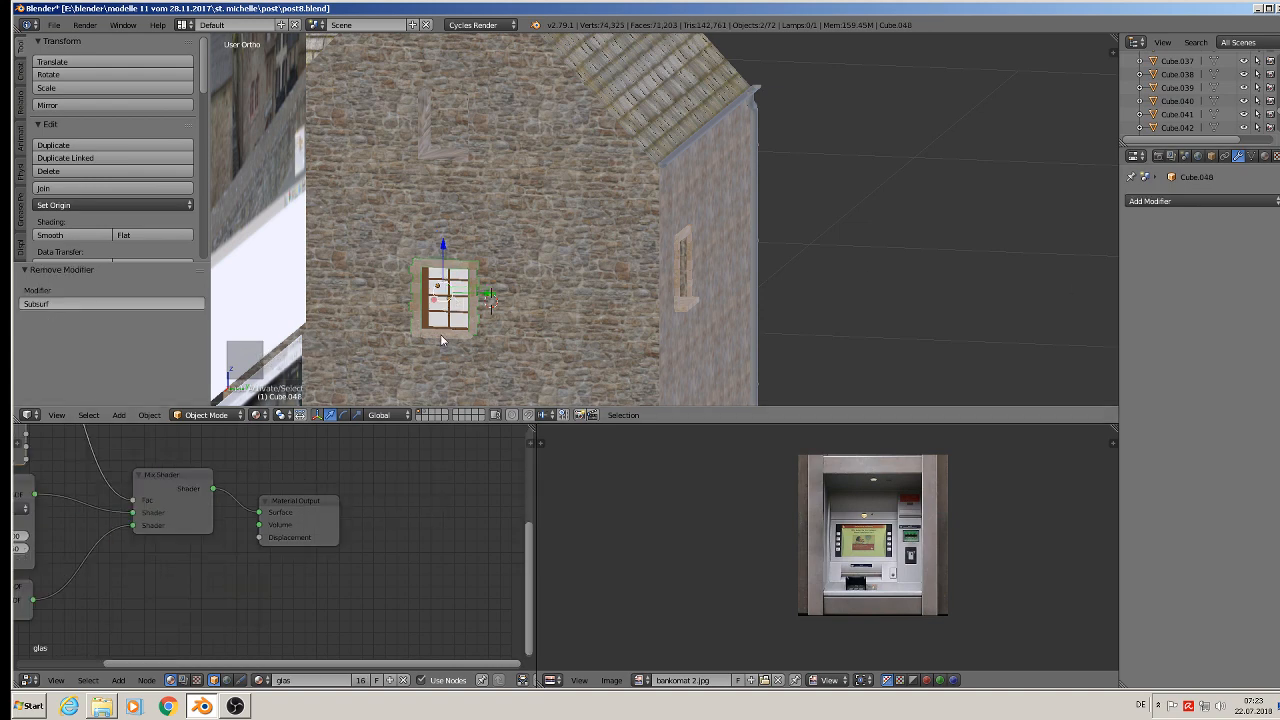
{"action": "right_click", "coordinate": [442, 339]}
{"action": "key", "text": "shift+d"}
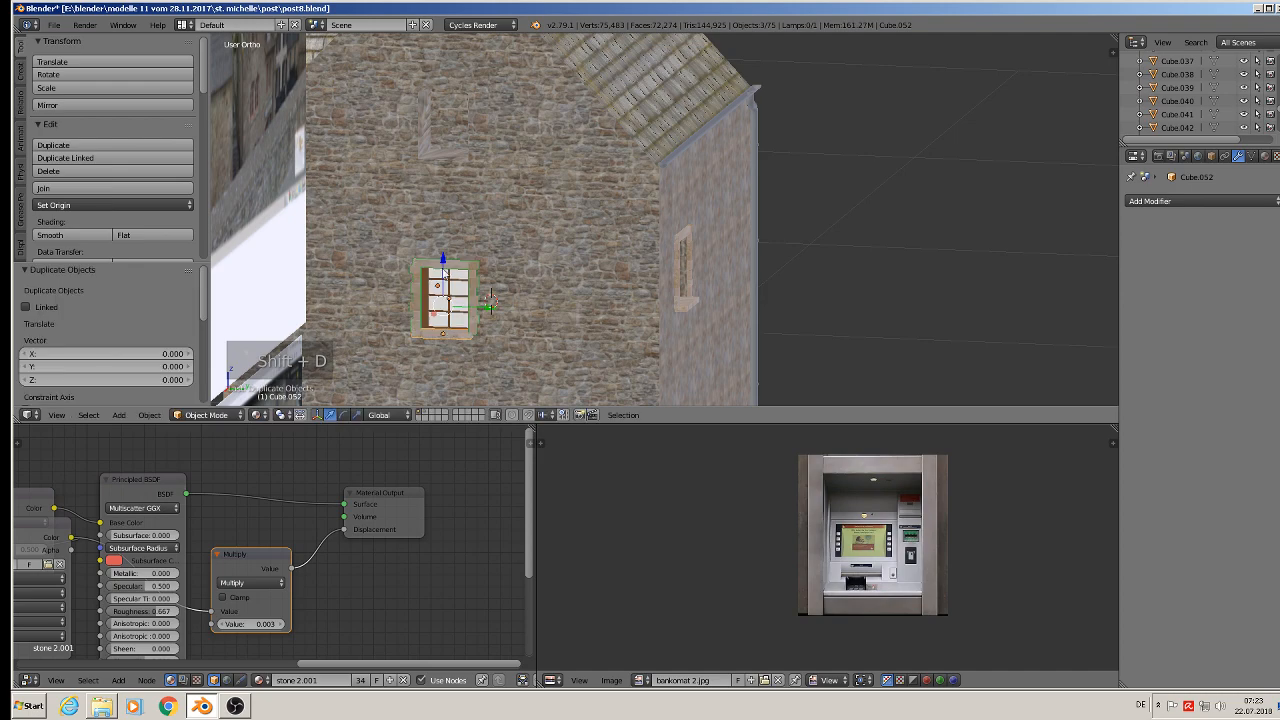
{"action": "left_click", "coordinate": [473, 87]}
Deselect everything and save the house model to the current file, post8.blend.
{"action": "middle_click_drag", "start_coordinate": [473, 90], "coordinate": [643, 210]}
{"action": "key", "text": "a"}
{"action": "scroll", "coordinate": [480, 225], "scroll_direction": "down", "scroll_amount": 3}
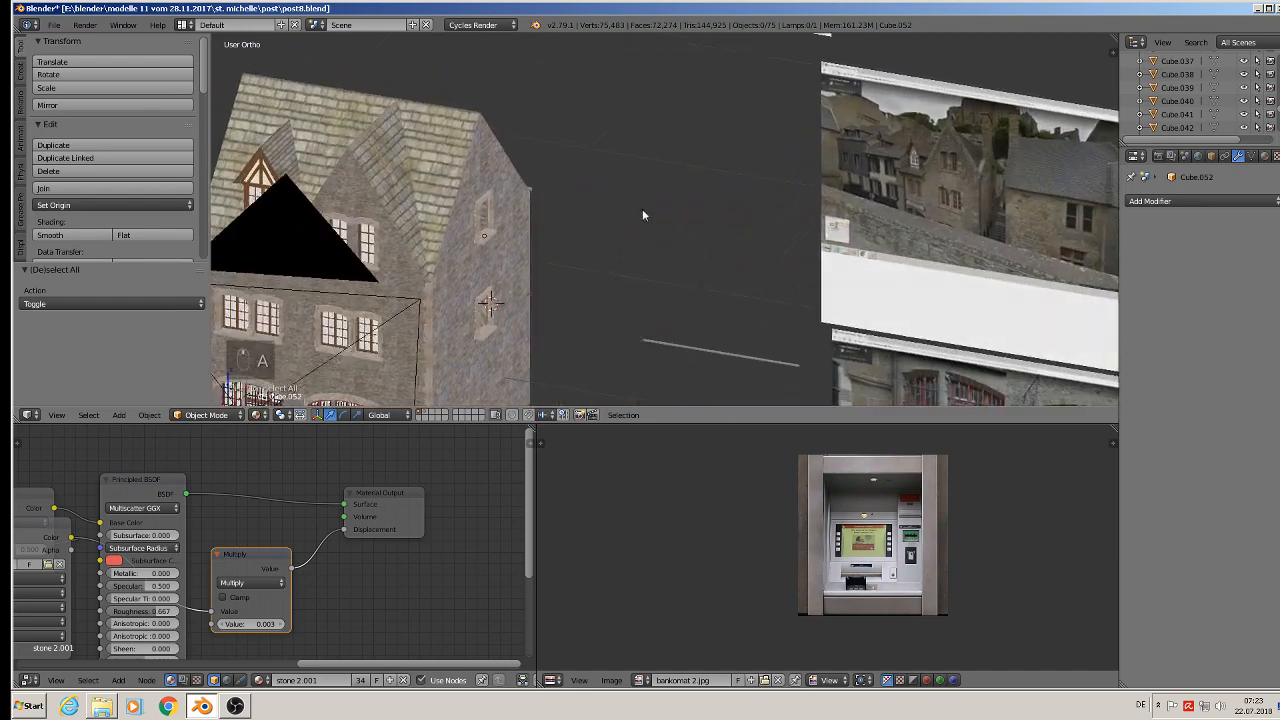
{"action": "scroll", "coordinate": [465, 170], "scroll_direction": "down", "scroll_amount": 2}
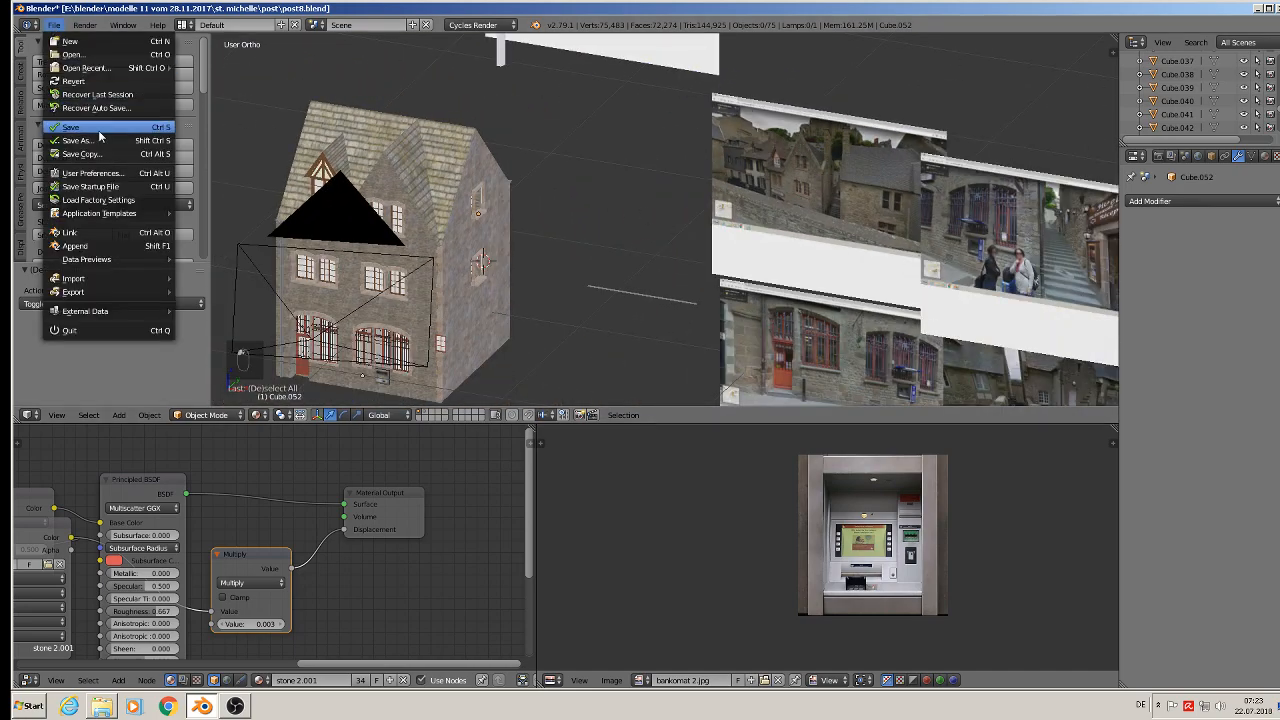
Examine the street reference photos and compare them with the house, including from the front view.
{"action": "scroll", "coordinate": [544, 260], "scroll_direction": "down", "scroll_amount": 3}
{"action": "scroll", "coordinate": [544, 260], "scroll_direction": "up", "scroll_amount": 1}
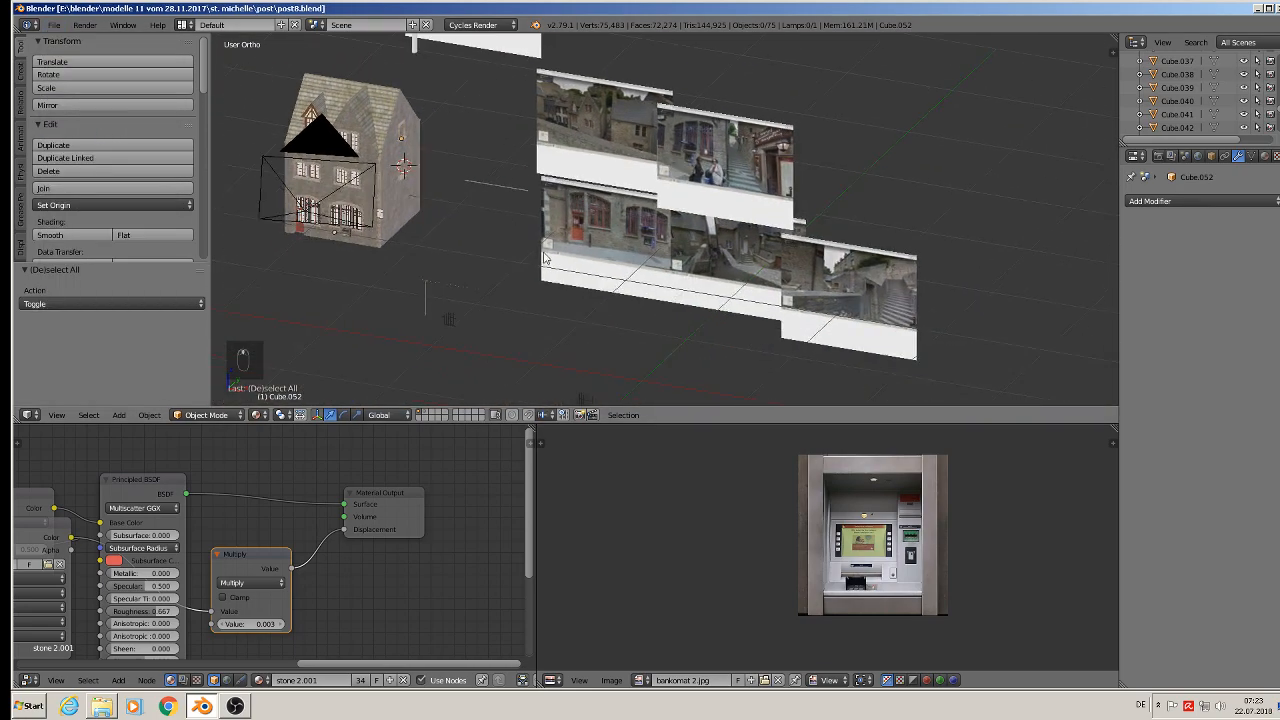
{"action": "scroll", "coordinate": [535, 268], "scroll_direction": "up", "scroll_amount": 1}
{"action": "scroll", "coordinate": [490, 215], "scroll_direction": "up", "scroll_amount": 2}
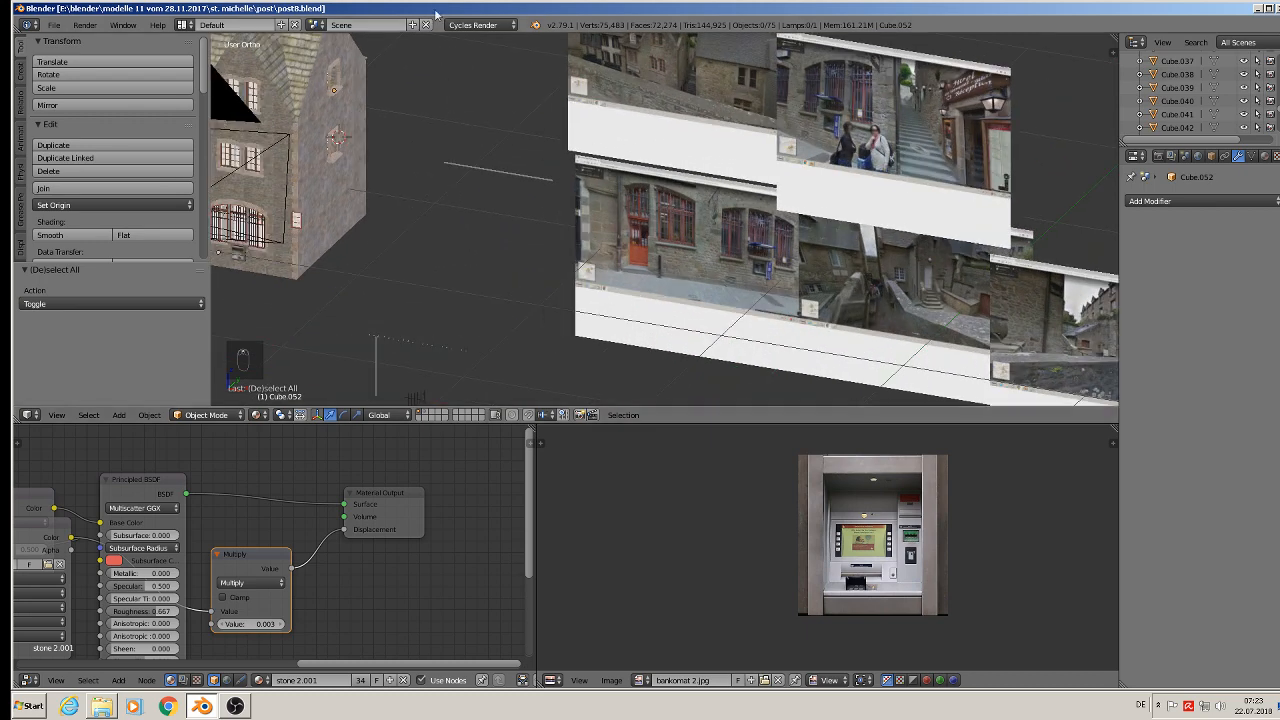
{"action": "middle_click_drag", "start_coordinate": [487, 148], "coordinate": [740, 304], "text": "shift"}
{"action": "scroll", "coordinate": [837, 301], "scroll_direction": "up", "scroll_amount": 3}
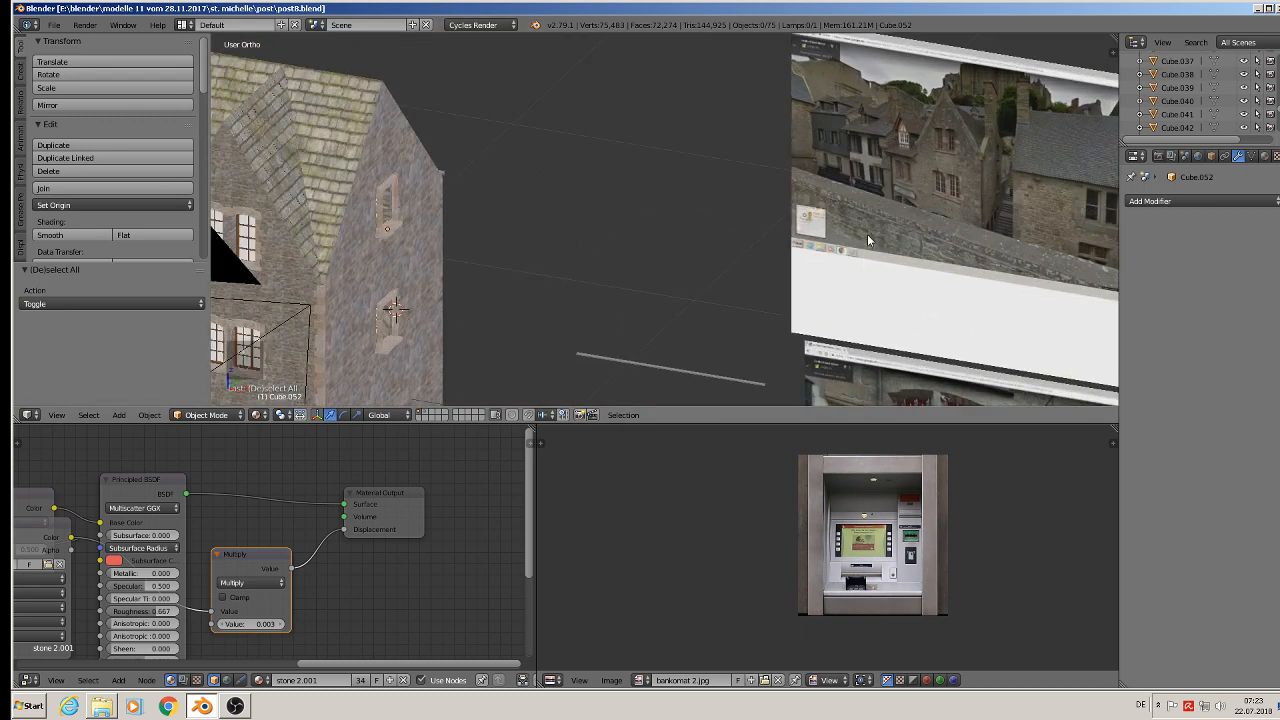
{"action": "scroll", "coordinate": [920, 185], "scroll_direction": "up", "scroll_amount": 2}
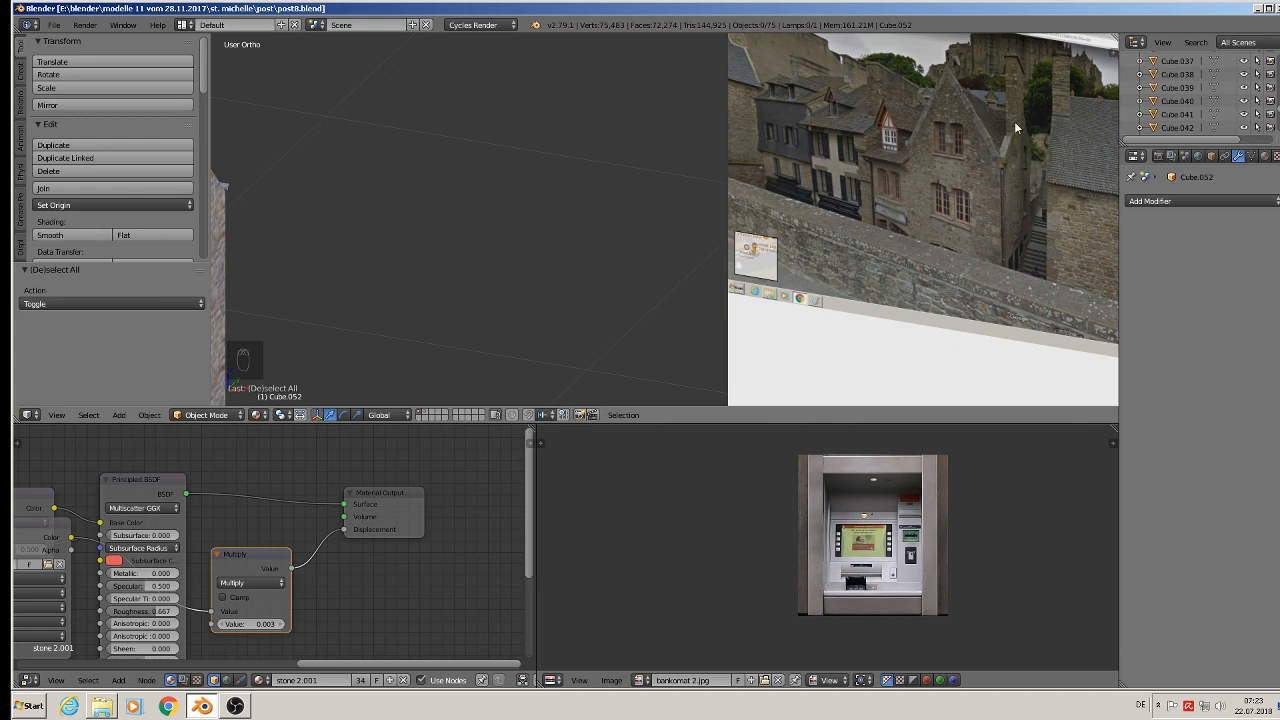
{"action": "scroll", "coordinate": [959, 248], "scroll_direction": "down", "scroll_amount": 5}
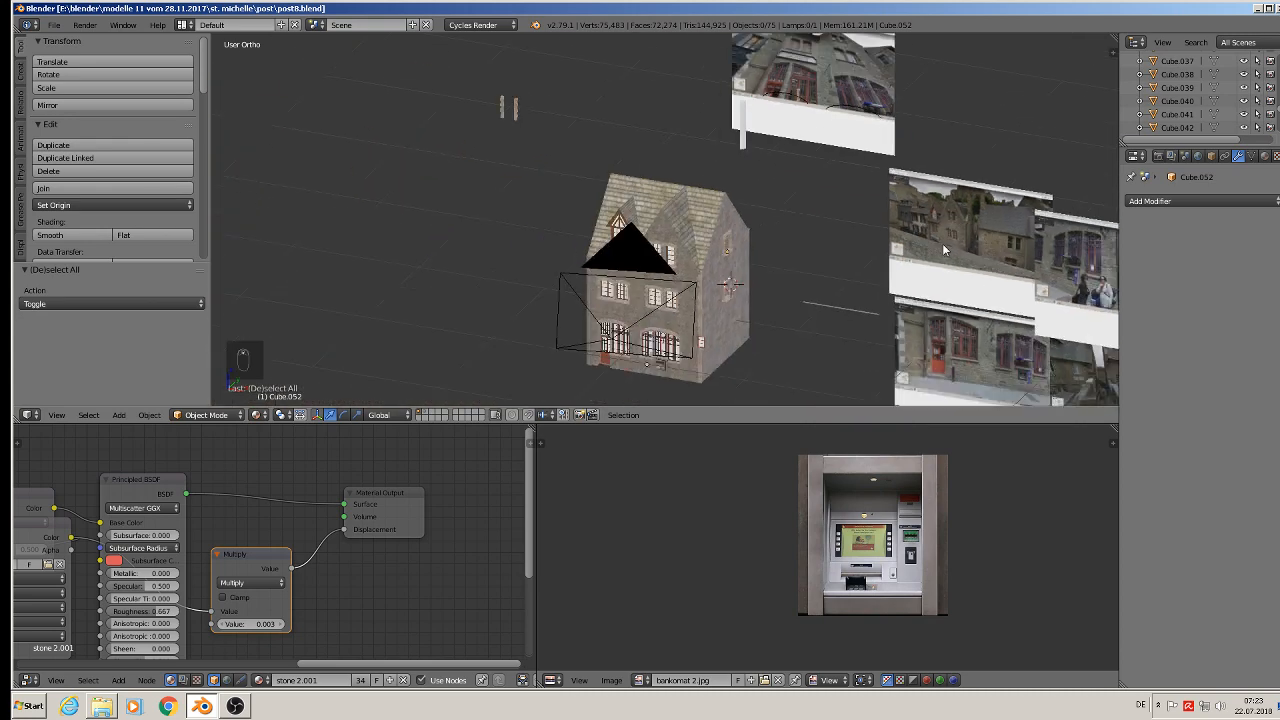
{"action": "key", "text": "KP_1"}
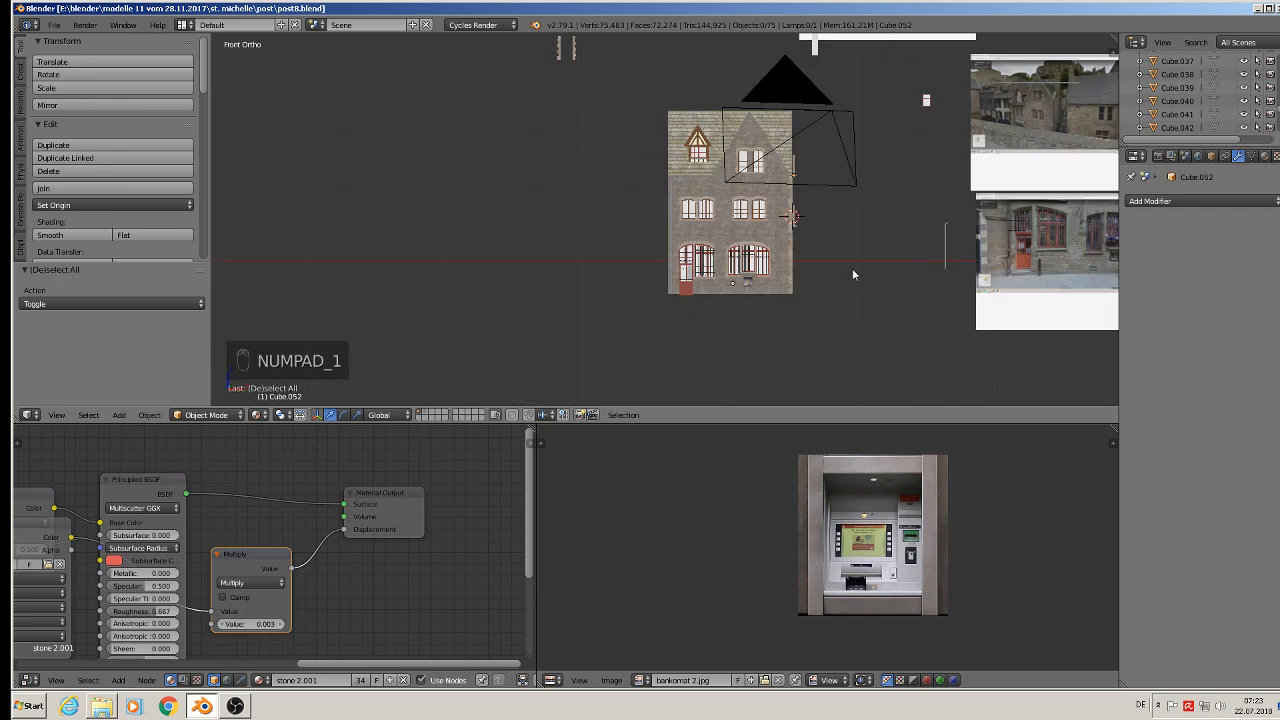
{"action": "middle_click_drag", "start_coordinate": [831, 257], "coordinate": [745, 347], "text": "shift"}
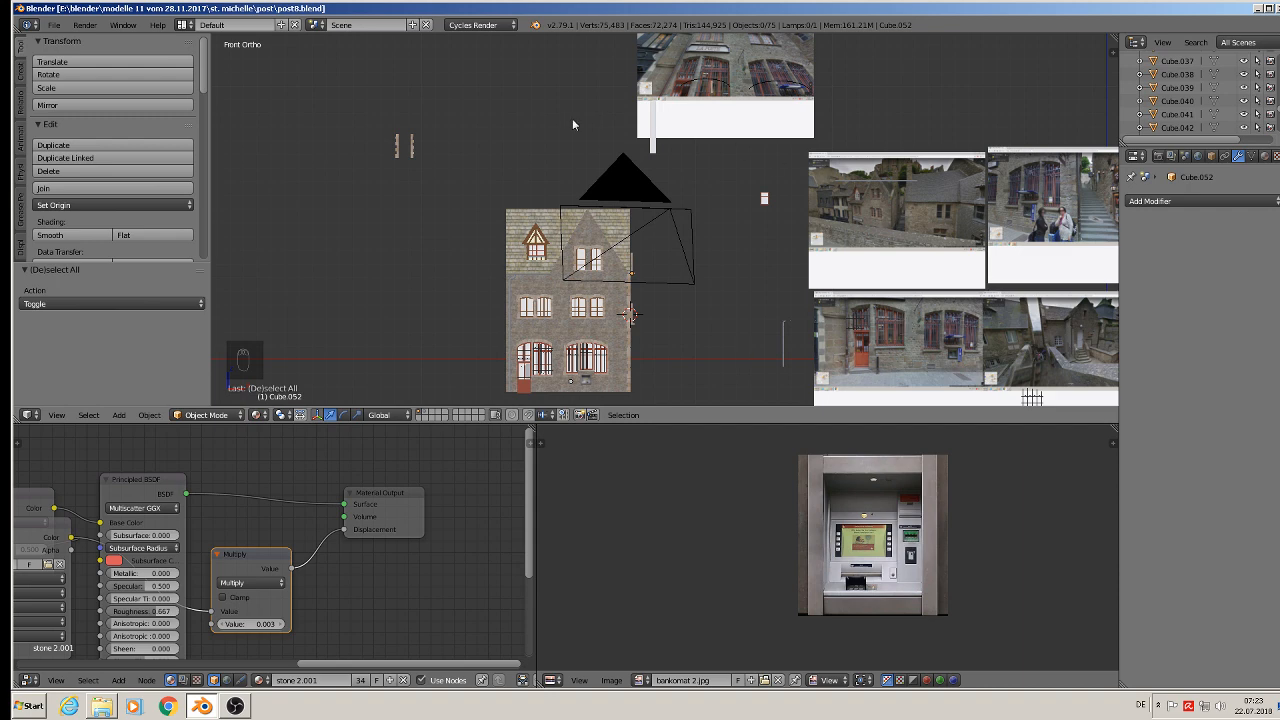
Minimise the house project, start a second Blender instance from the desktop and dismiss its splash screen.
{"action": "left_click", "coordinate": [1262, 12]}
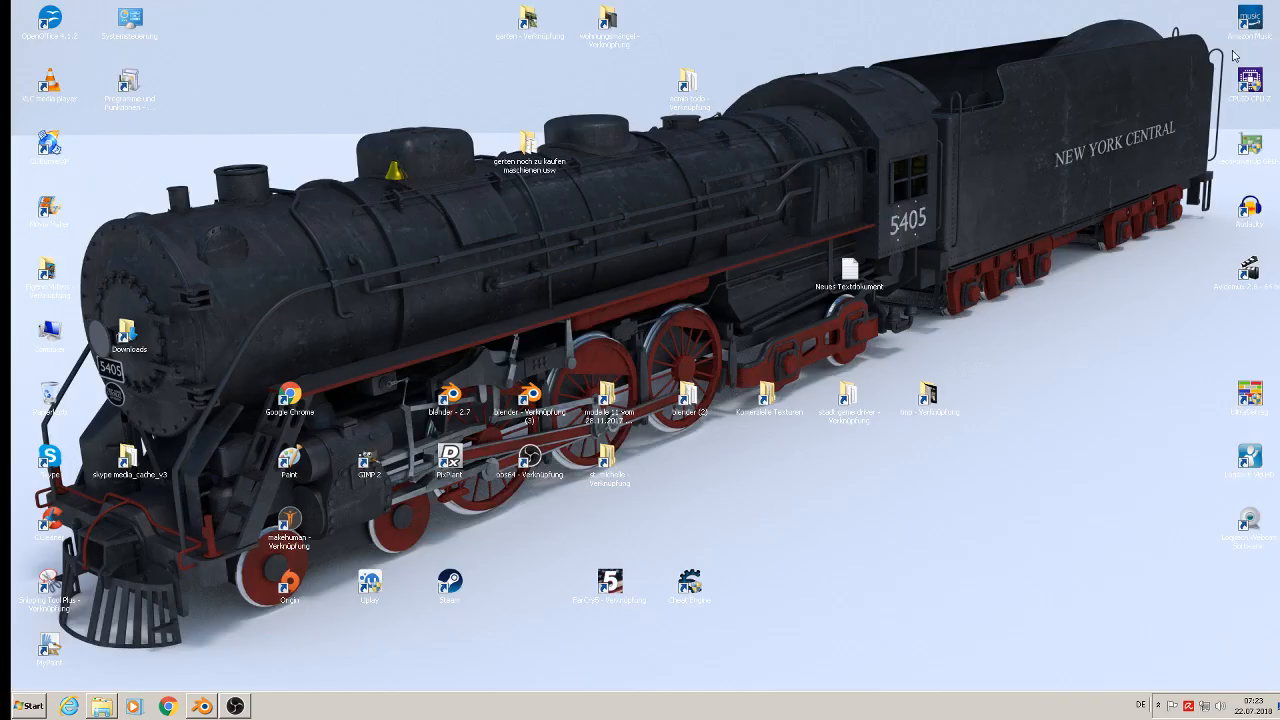
{"action": "left_click", "coordinate": [538, 402]}
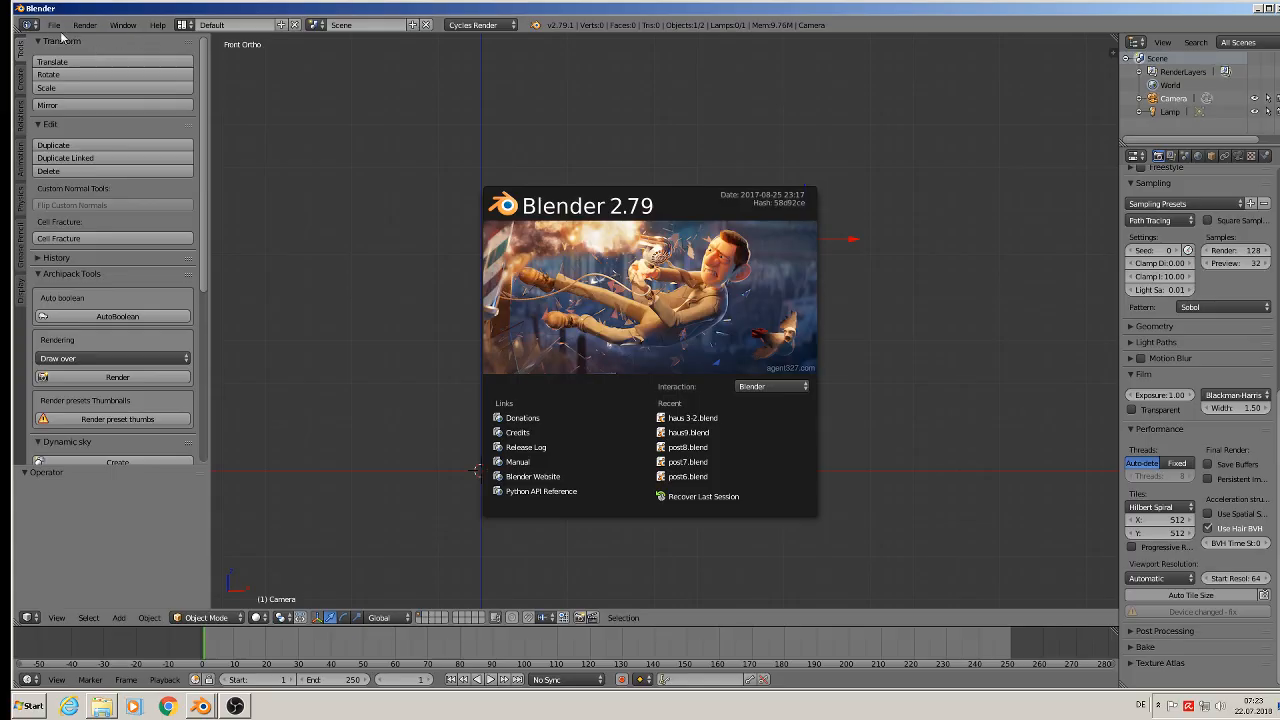
{"action": "left_click", "coordinate": [55, 27]}
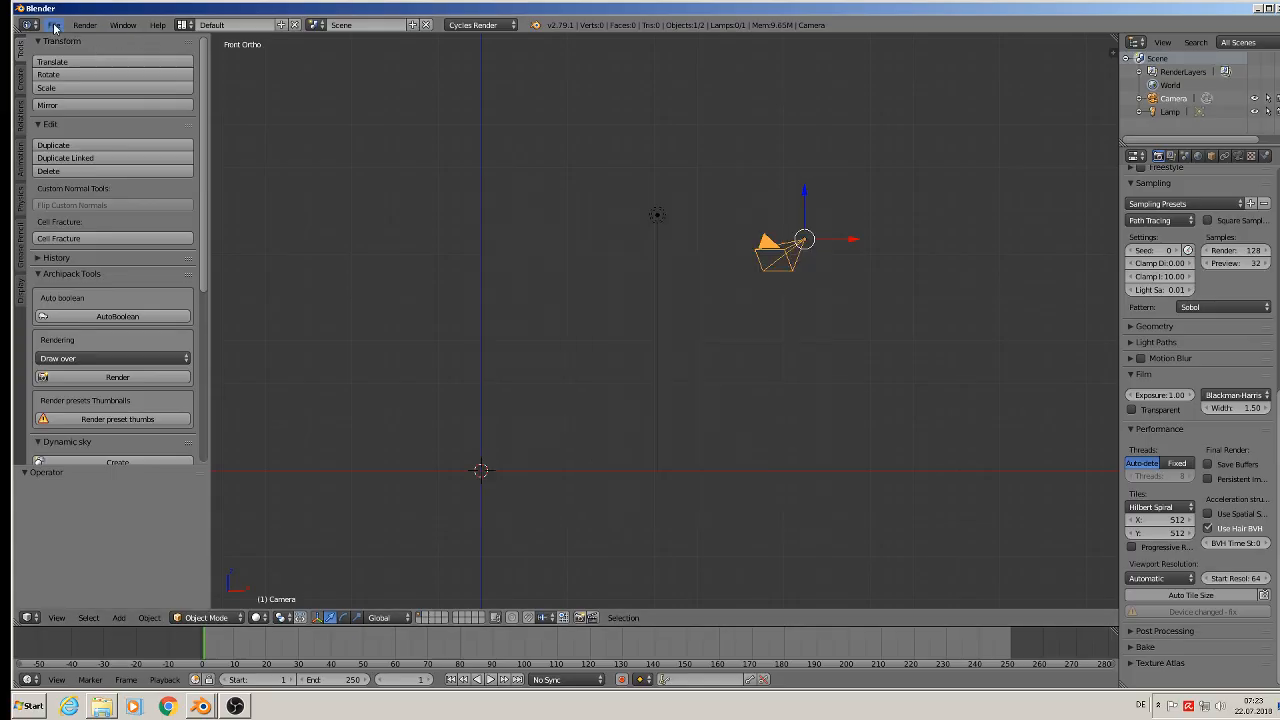
Open torhouse5.blend from the torhaus1 folder inside st. michelle and show the whole gatehouse and tower model.
{"action": "left_click", "coordinate": [55, 27]}
{"action": "left_click", "coordinate": [75, 54]}
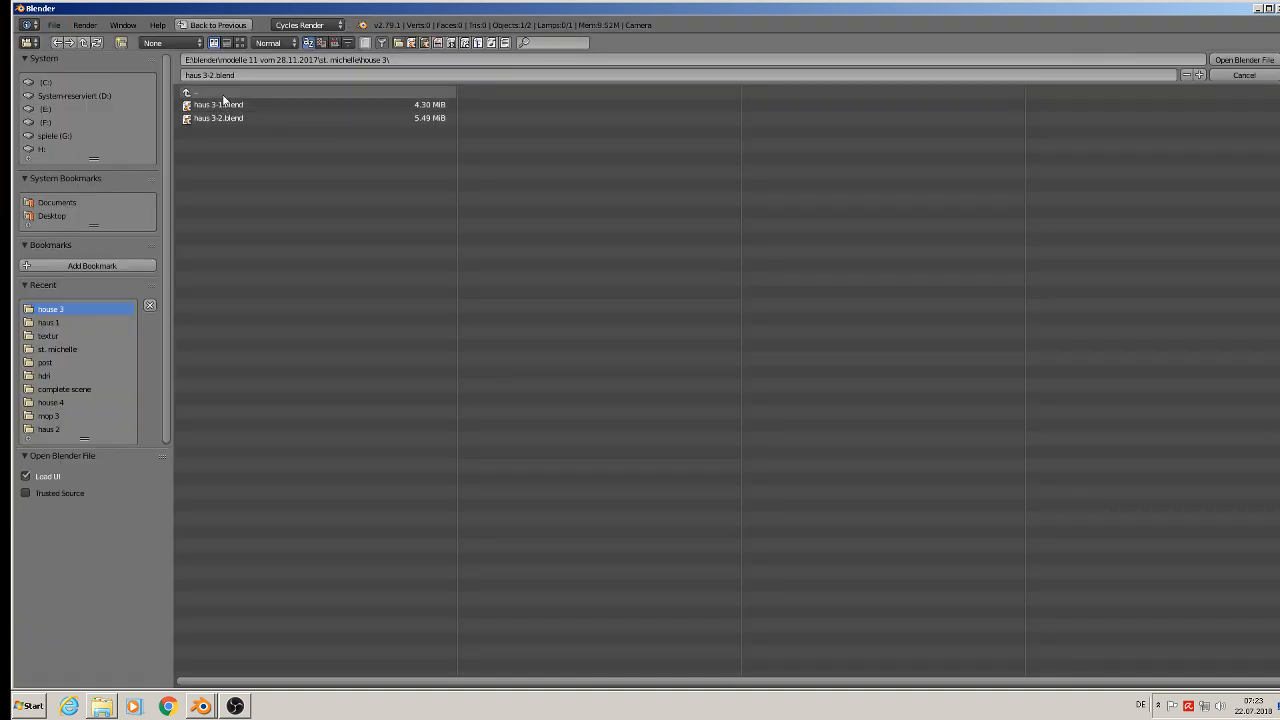
{"action": "left_click", "coordinate": [211, 92]}
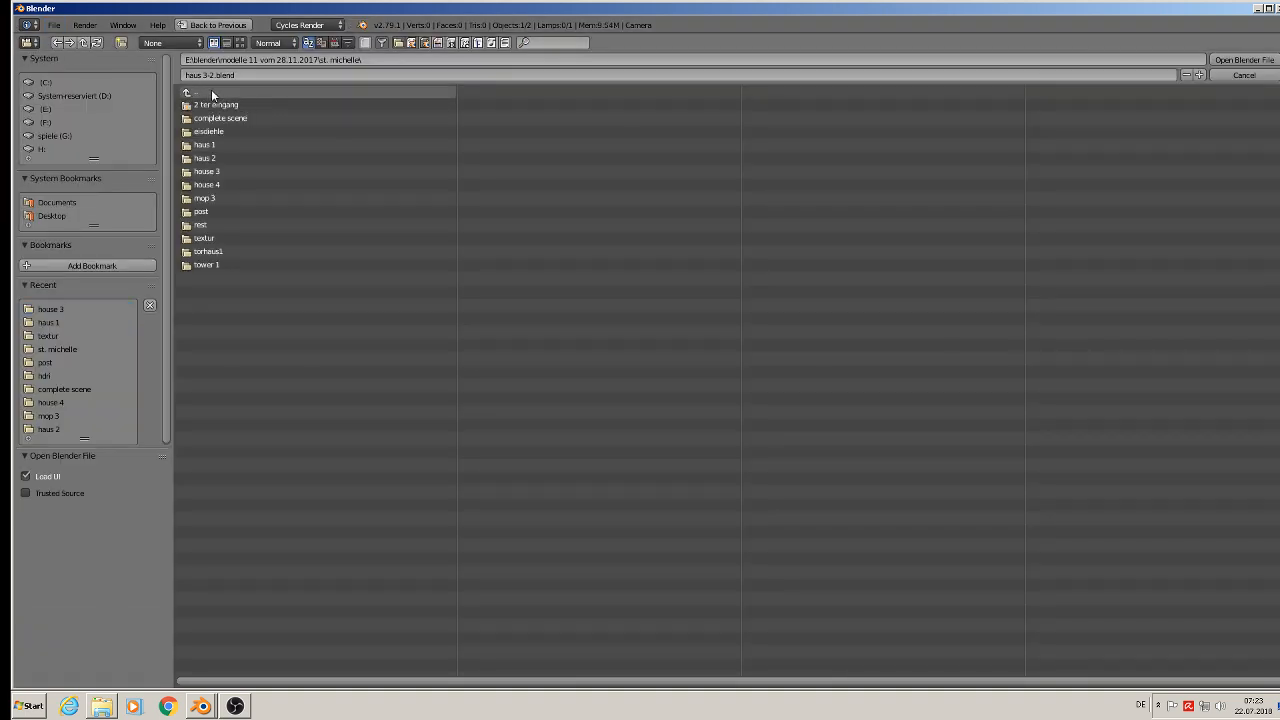
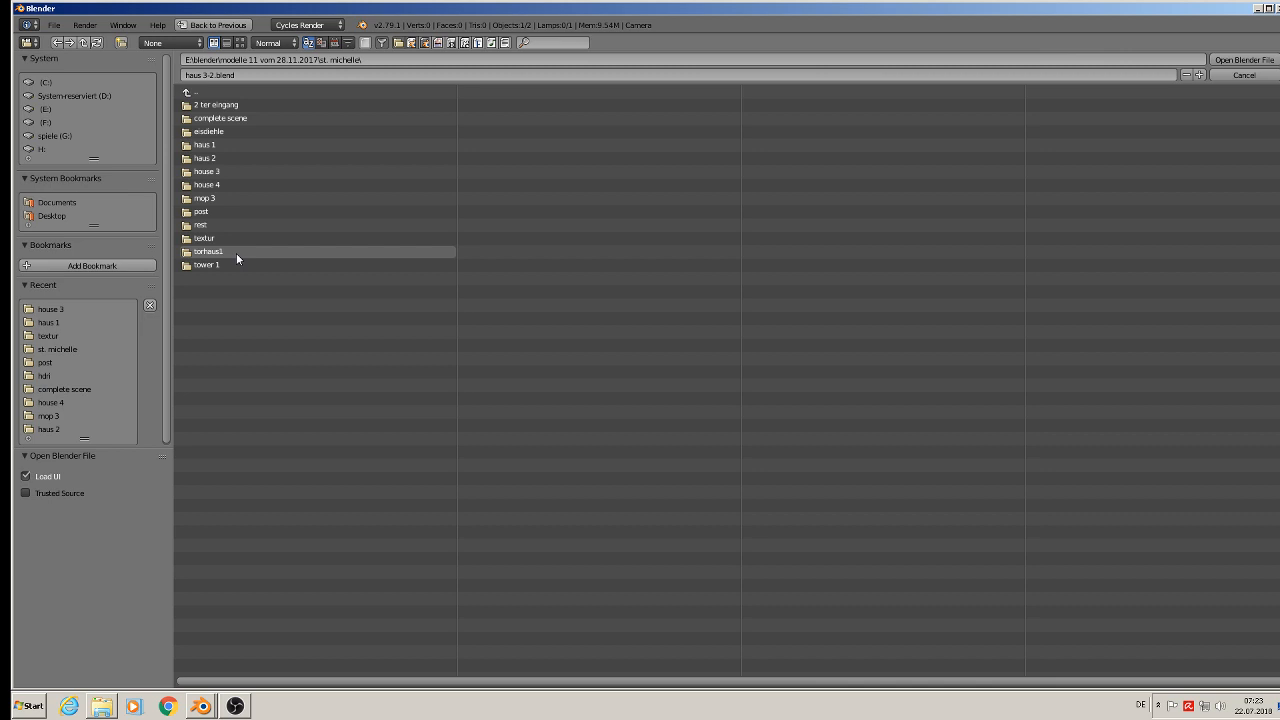
{"action": "left_click", "coordinate": [236, 253]}
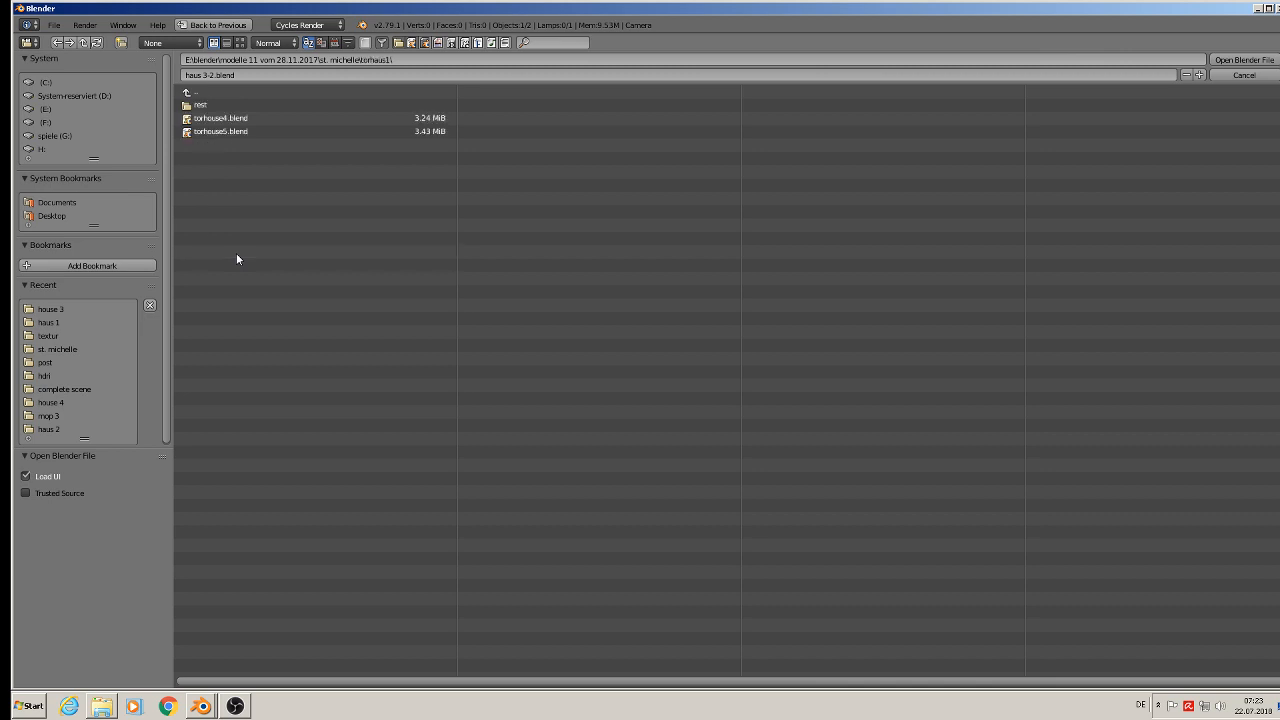
{"action": "double_click", "coordinate": [224, 133]}
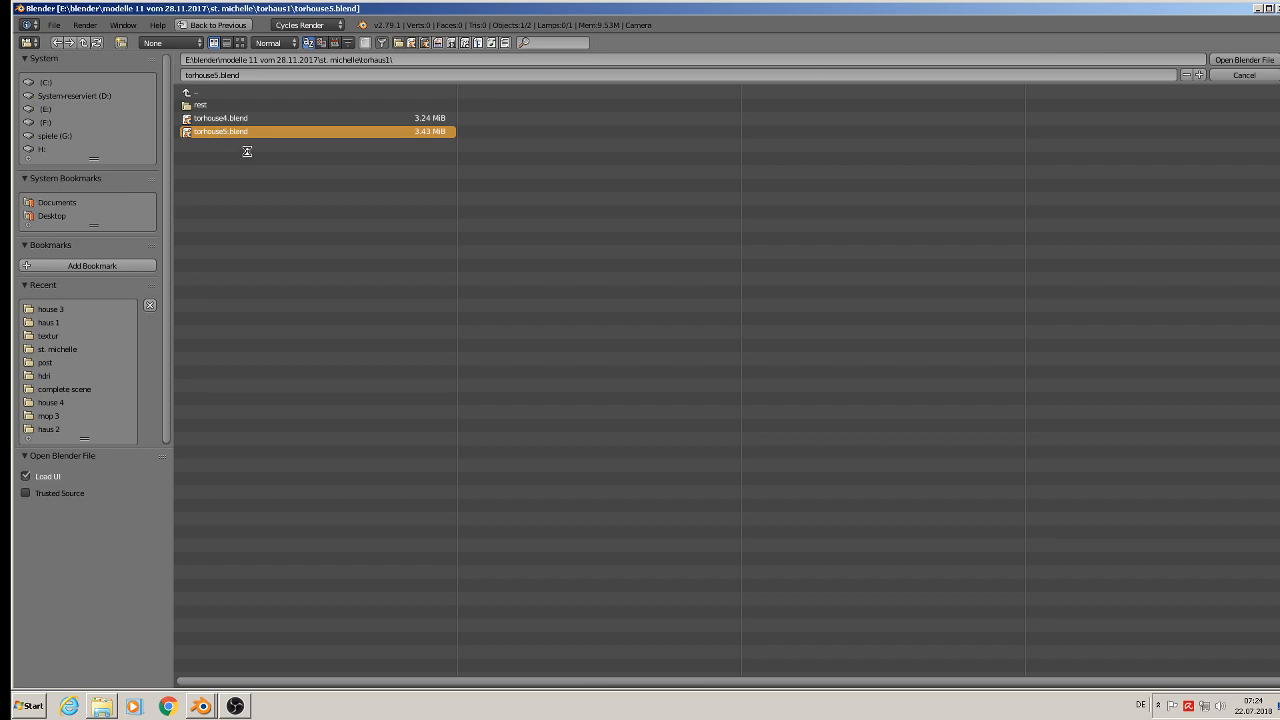
{"action": "scroll", "coordinate": [490, 235], "scroll_direction": "down", "scroll_amount": 4}
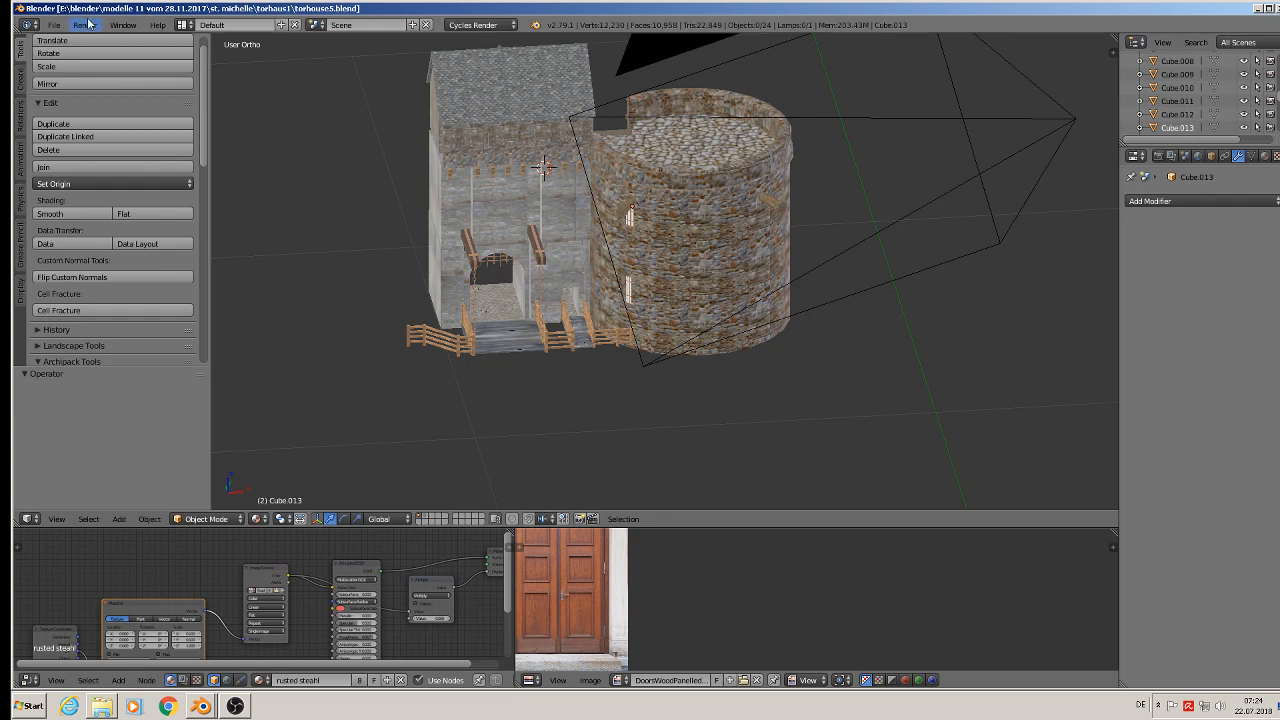
Open haus 2 -11.blend from the haus 2 folder inside st. michelle.
{"action": "left_click", "coordinate": [54, 25]}
{"action": "left_click", "coordinate": [80, 54]}
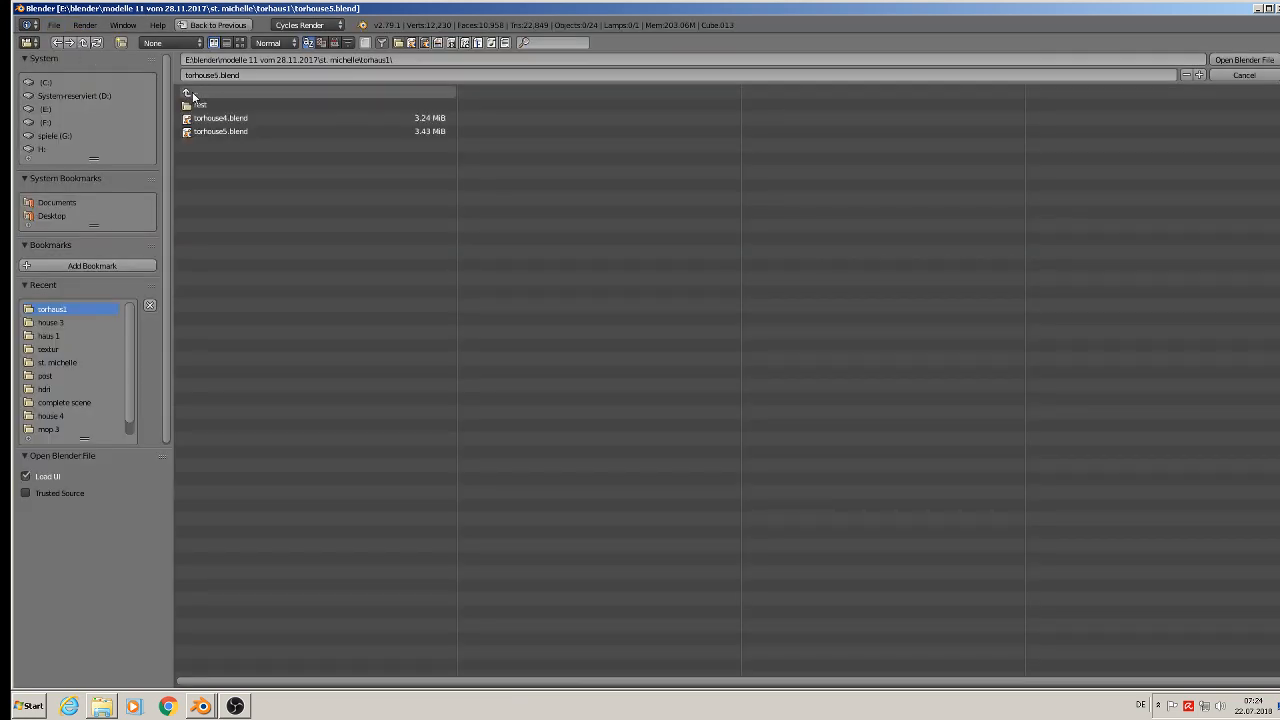
{"action": "left_click", "coordinate": [193, 94]}
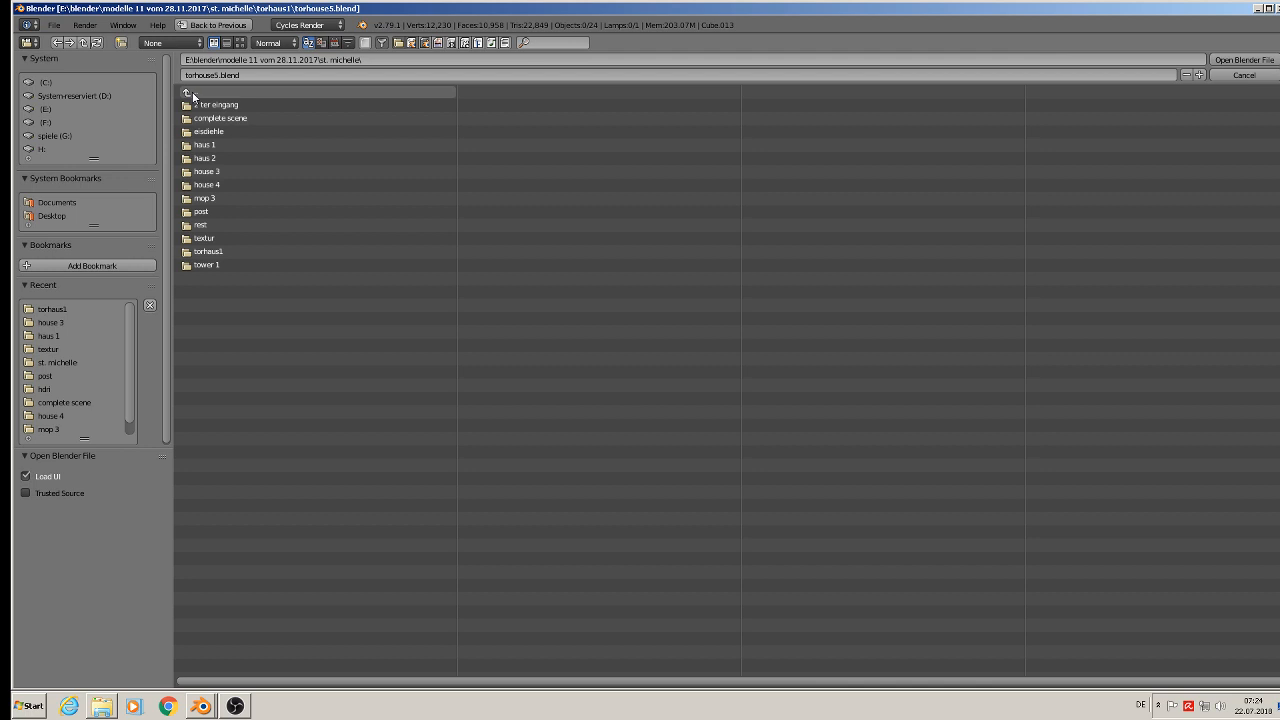
{"action": "left_click", "coordinate": [230, 160]}
{"action": "double_click", "coordinate": [230, 131]}
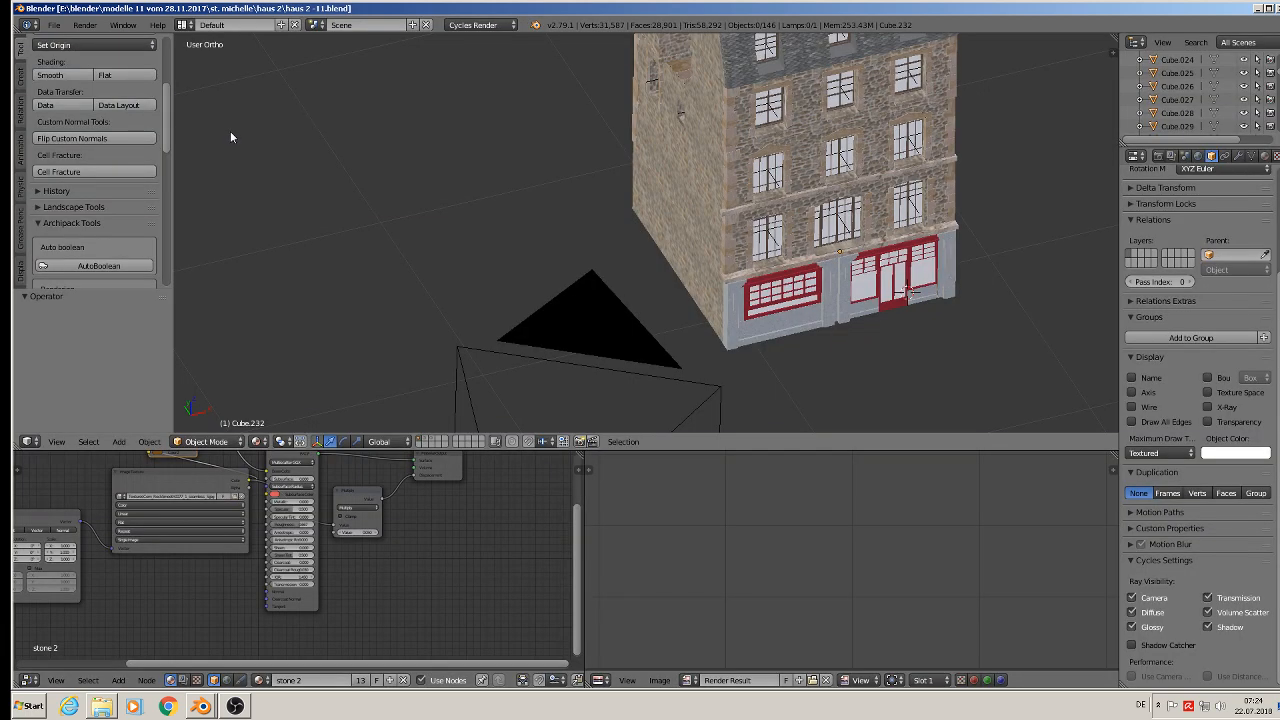
Select the stone chimney beside the dormer-side roof edge of the haus 2 building and copy it.
{"action": "scroll", "coordinate": [690, 100], "scroll_direction": "down", "scroll_amount": 4}
{"action": "middle_click_drag", "start_coordinate": [740, 95], "coordinate": [789, 320]}
{"action": "right_click", "coordinate": [821, 211]}
{"action": "middle_click_drag", "start_coordinate": [821, 211], "coordinate": [903, 335]}
{"action": "scroll", "coordinate": [855, 236], "scroll_direction": "up", "scroll_amount": 4}
{"action": "scroll", "coordinate": [833, 211], "scroll_direction": "up", "scroll_amount": 4}
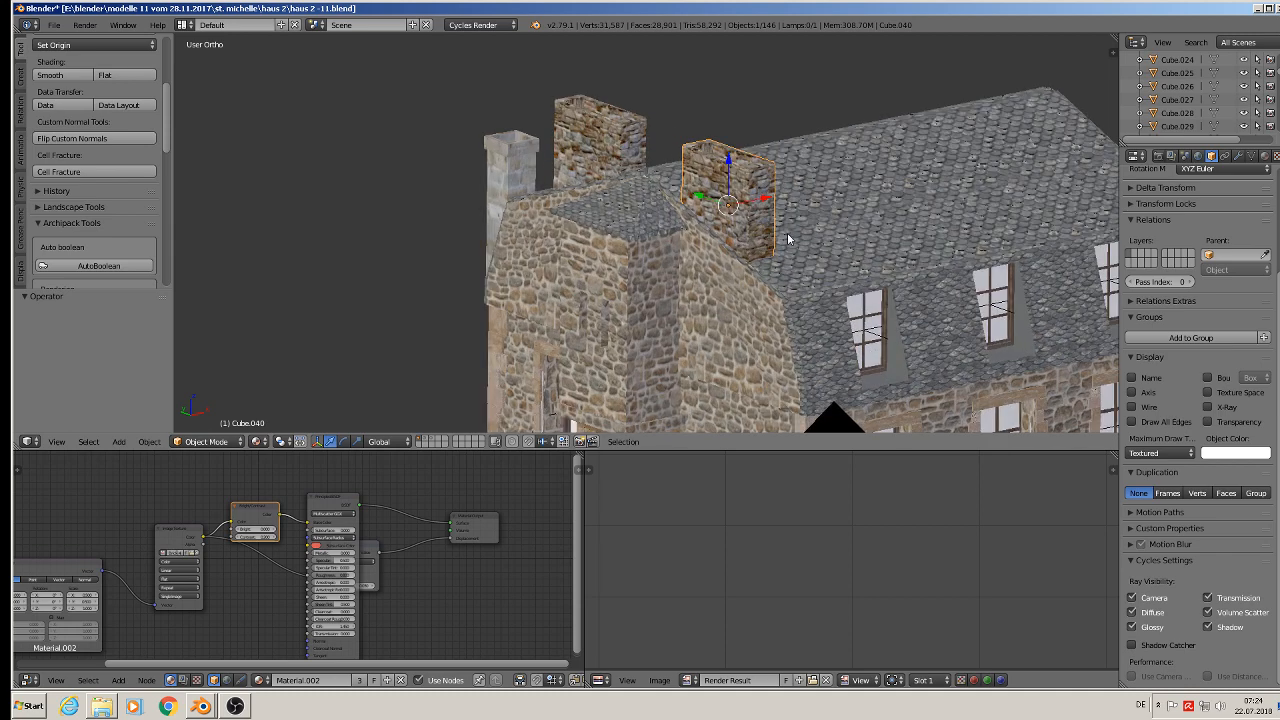
{"action": "key", "text": "ctrl+c"}
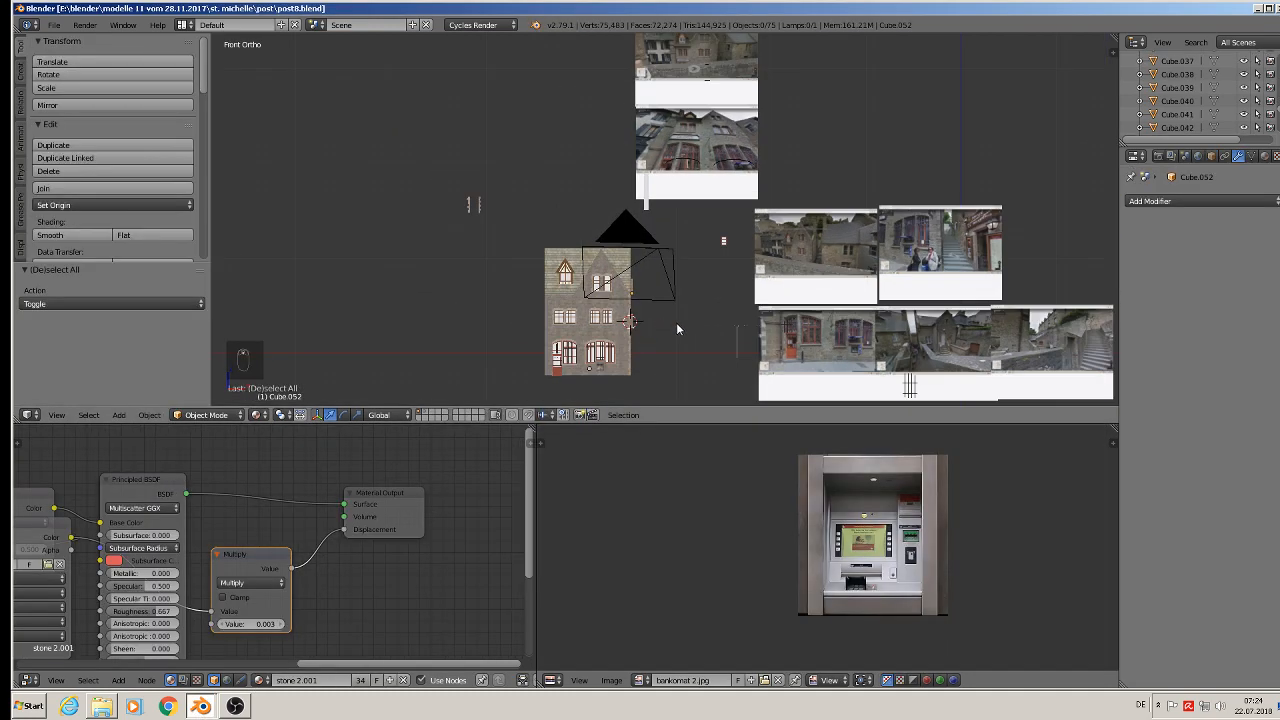
Paste the chimney into the post8.blend house scene and bring it near the house by moving it 2.872 along X and -2.822 along Z.
{"action": "key", "text": "ctrl+v"}
{"action": "middle_click_drag", "start_coordinate": [676, 322], "coordinate": [594, 337]}
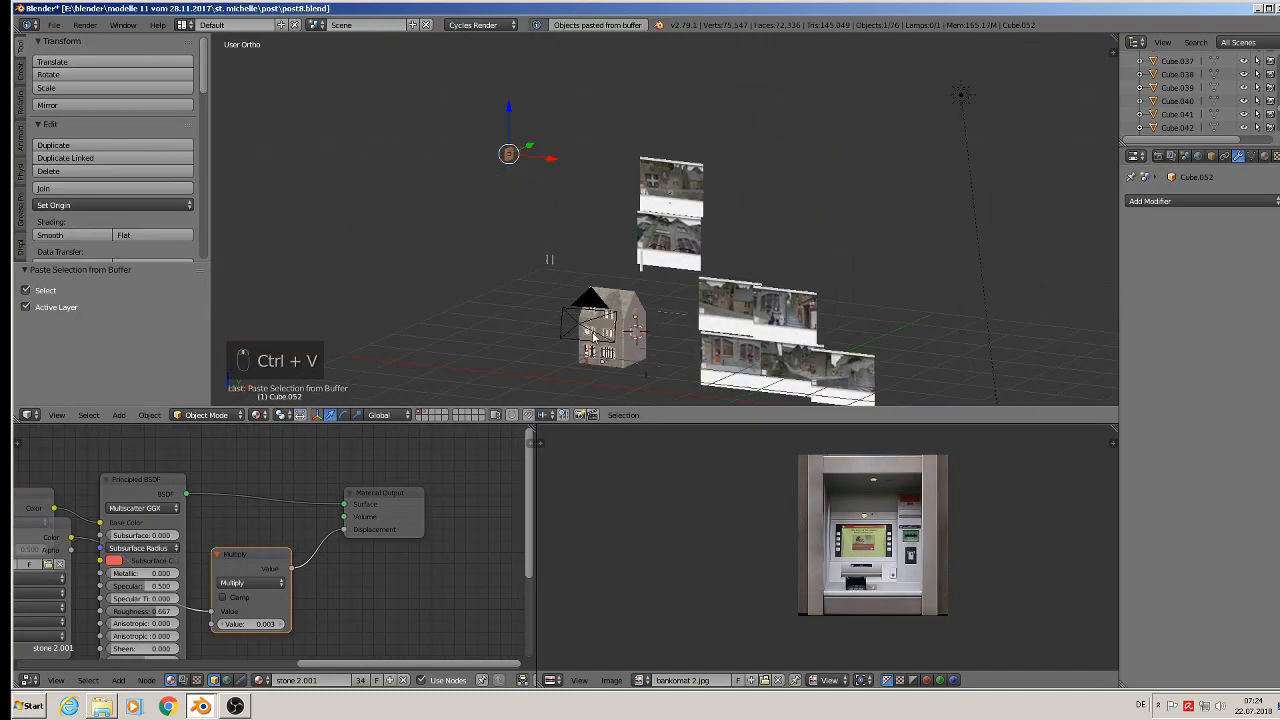
{"action": "key", "text": "g"}
{"action": "key", "text": "x"}
{"action": "left_click", "coordinate": [682, 156]}
{"action": "key", "text": "g"}
{"action": "key", "text": "z"}
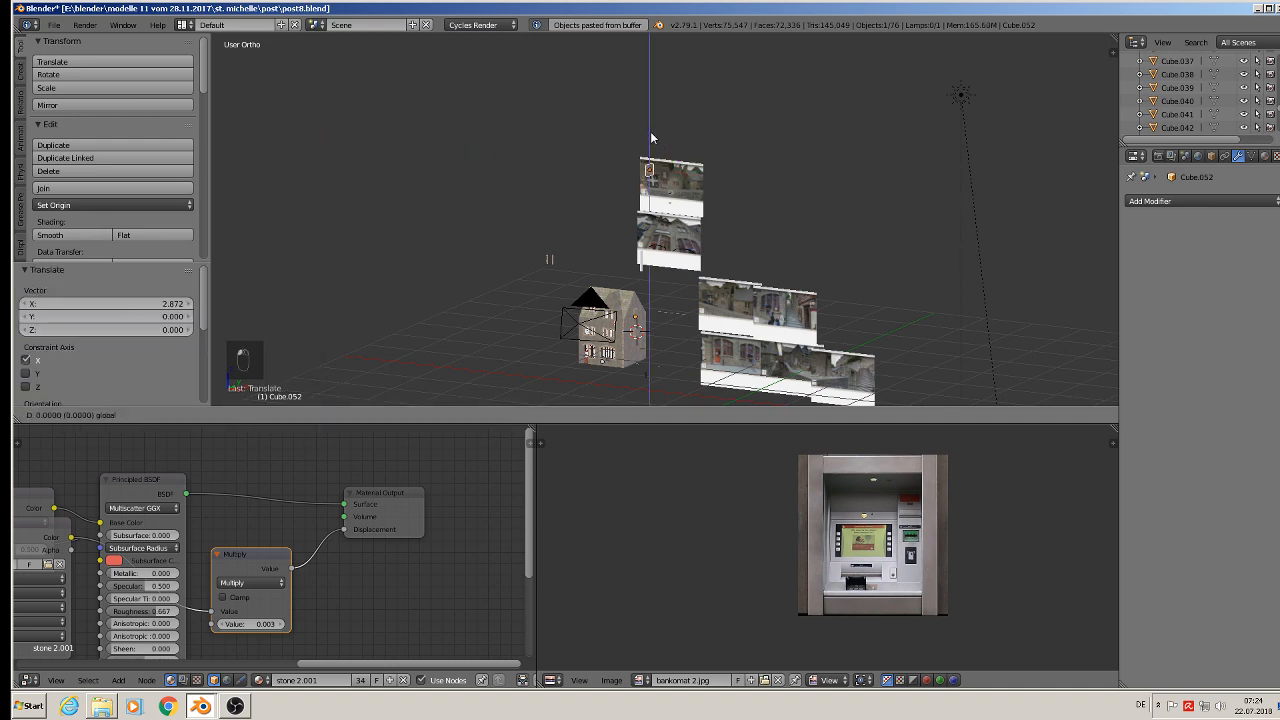
{"action": "left_click", "coordinate": [649, 283]}
{"action": "scroll", "coordinate": [658, 263], "scroll_direction": "up", "scroll_amount": 5}
{"action": "scroll", "coordinate": [621, 93], "scroll_direction": "up", "scroll_amount": 1}
{"action": "middle_click_drag", "start_coordinate": [668, 394], "coordinate": [572, 255], "text": "shift"}
Fit the chimney against the upper gable wall beside the top window, shifting it along Z, -0.310 along X and -0.169 along Y.
{"action": "key", "text": "g"}
{"action": "key", "text": "z"}
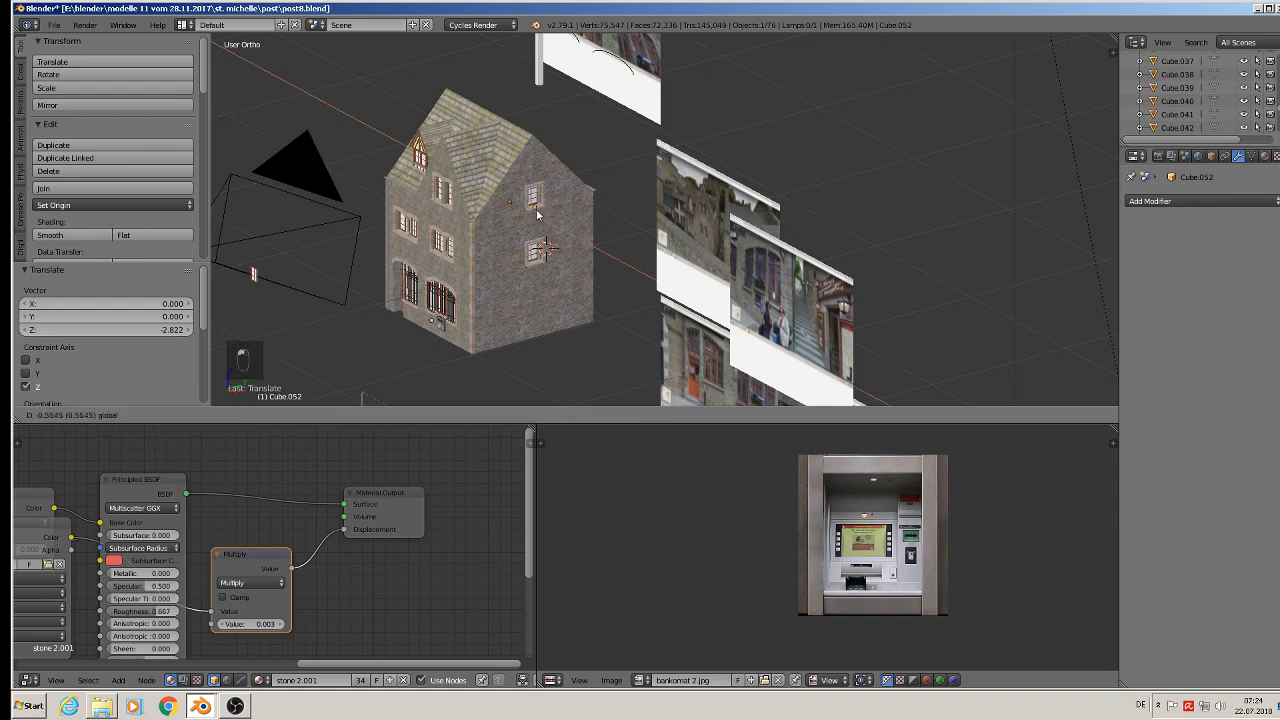
{"action": "left_click", "coordinate": [540, 212]}
{"action": "key", "text": "g"}
{"action": "key", "text": "z"}
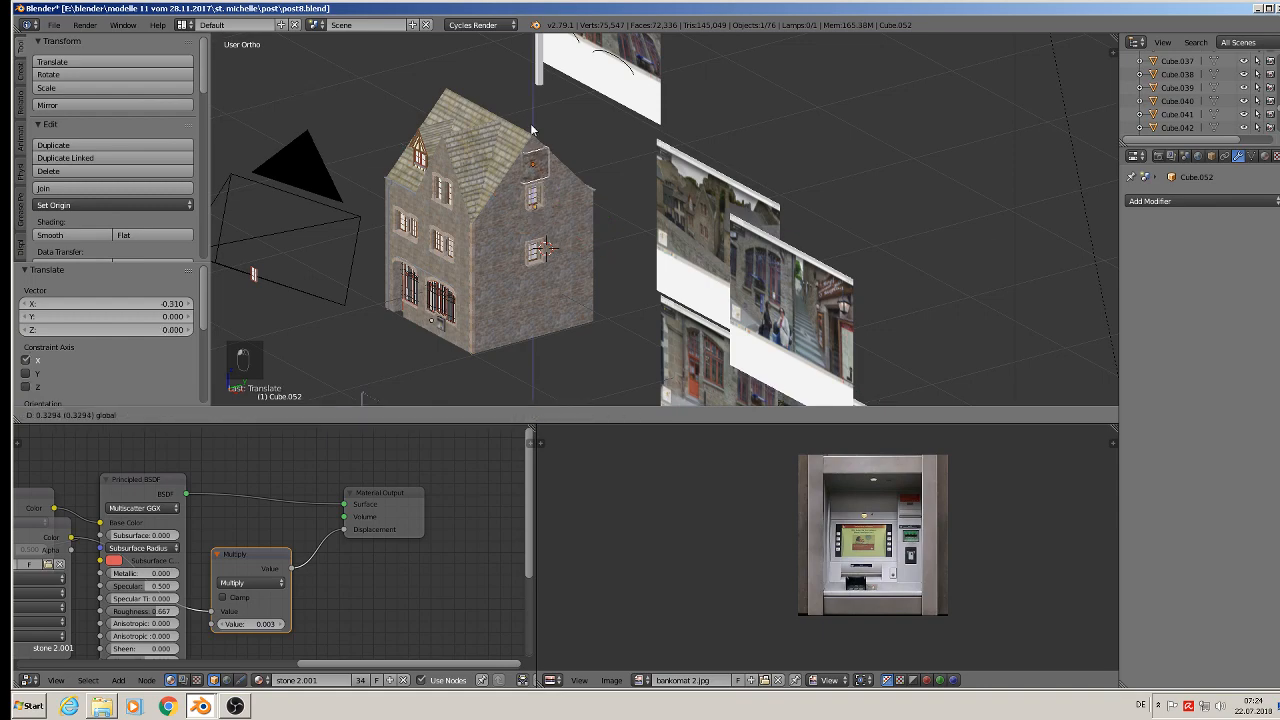
{"action": "left_click_drag", "start_coordinate": [531, 126], "coordinate": [550, 157]}
{"action": "scroll", "coordinate": [528, 172], "scroll_direction": "up", "scroll_amount": 3}
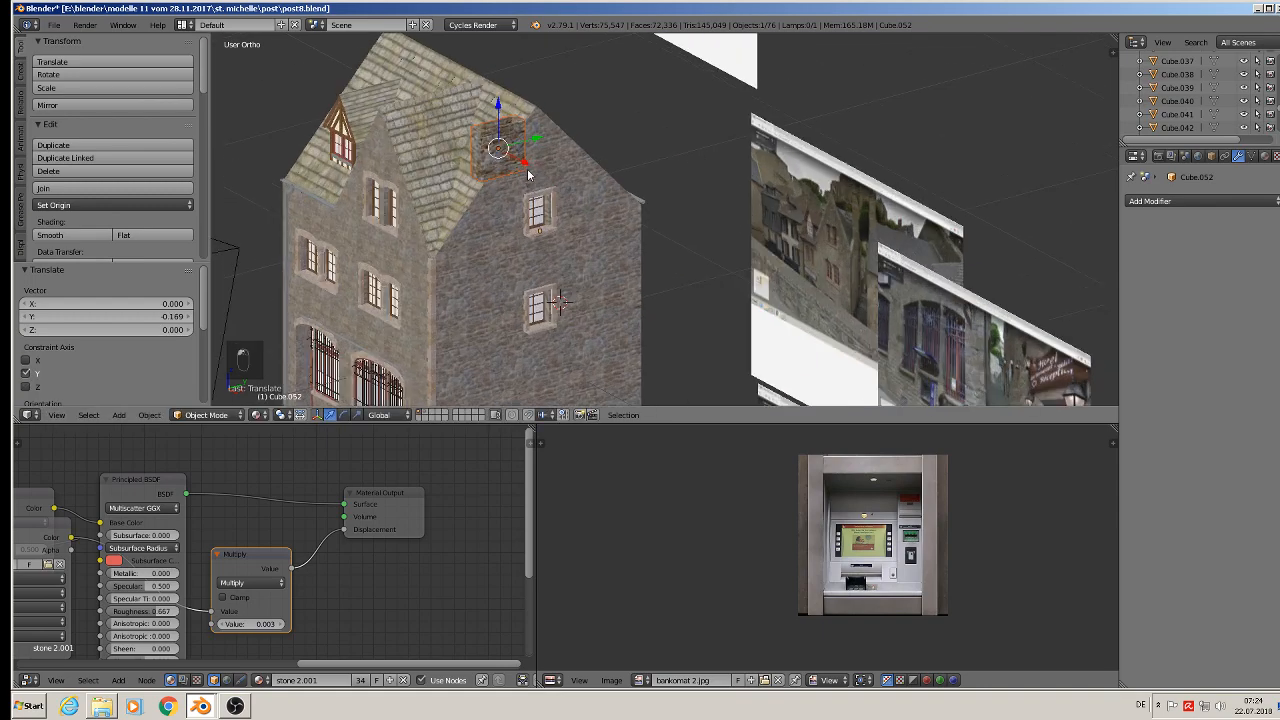
{"action": "scroll", "coordinate": [528, 172], "scroll_direction": "up", "scroll_amount": 6}
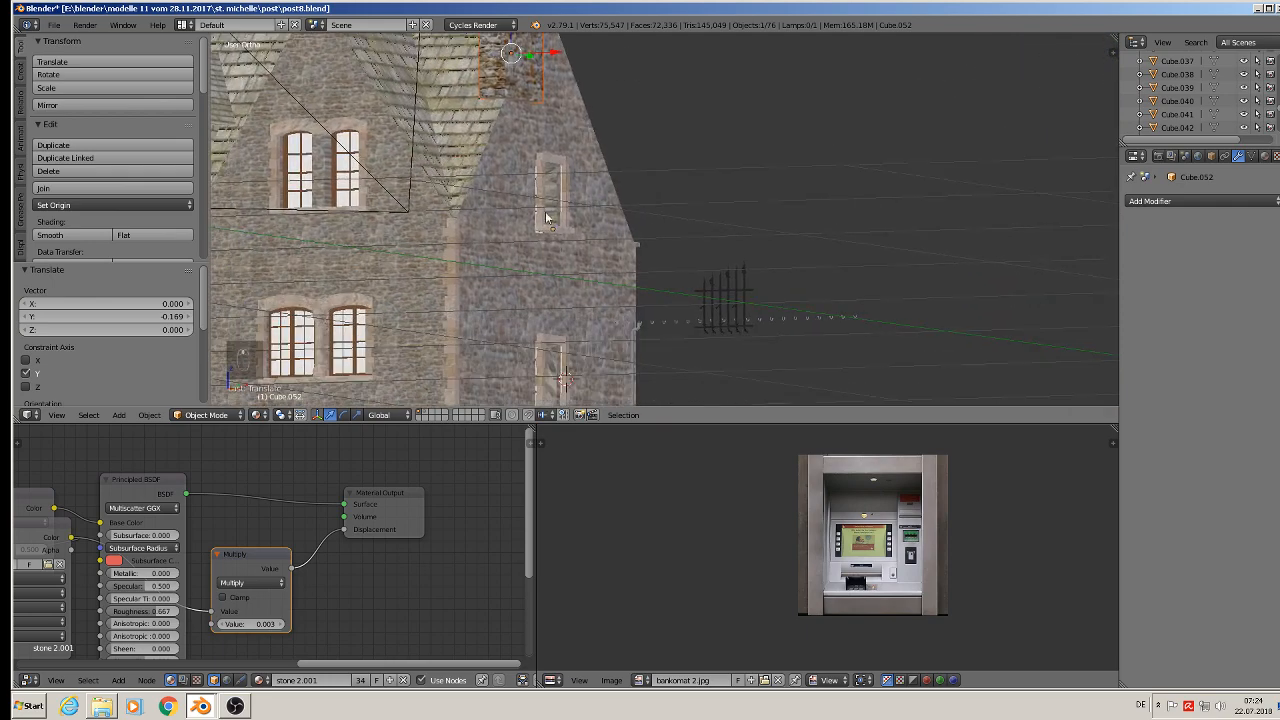
Extrude the chimney's bottom face downward in Edit Mode until it runs past the lower gable window, offsetting it -0.667 along Z.
{"action": "middle_click_drag", "start_coordinate": [543, 355], "coordinate": [528, 322], "text": "shift"}
{"action": "key", "text": "Tab"}
{"action": "key", "text": "Tab"}
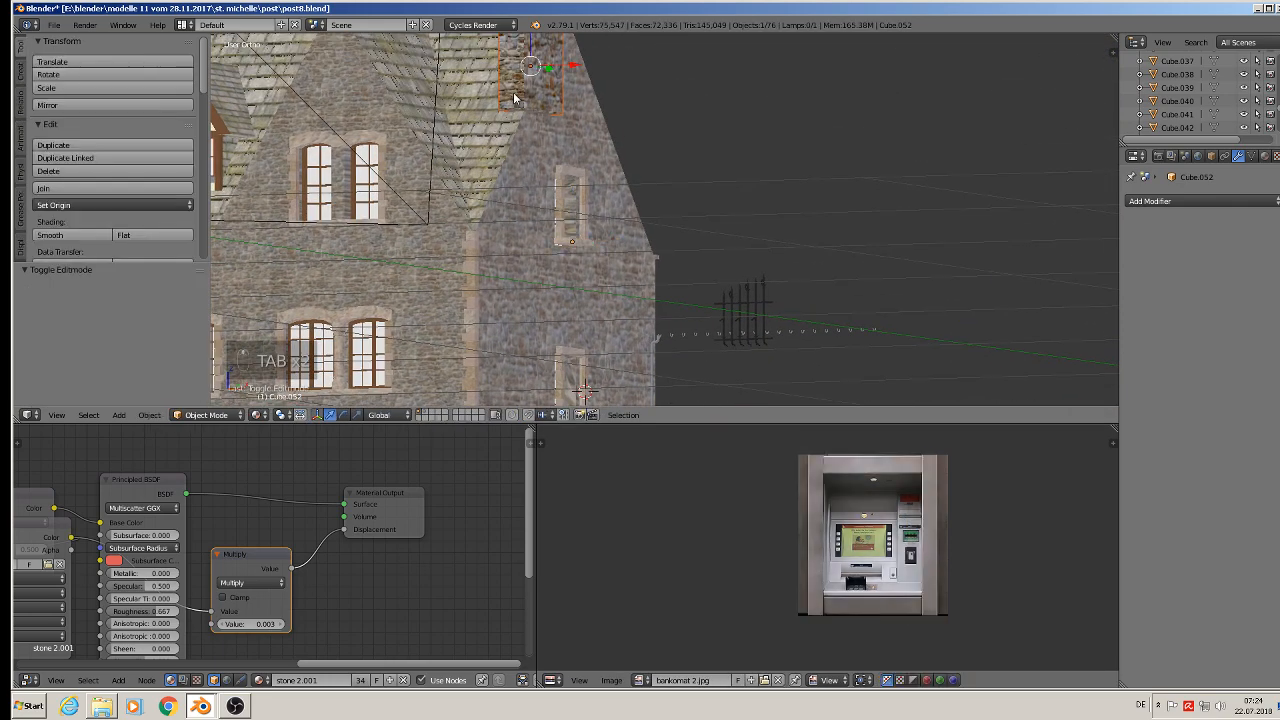
{"action": "right_click", "coordinate": [525, 100]}
{"action": "key", "text": "Tab"}
{"action": "right_click", "coordinate": [531, 112]}
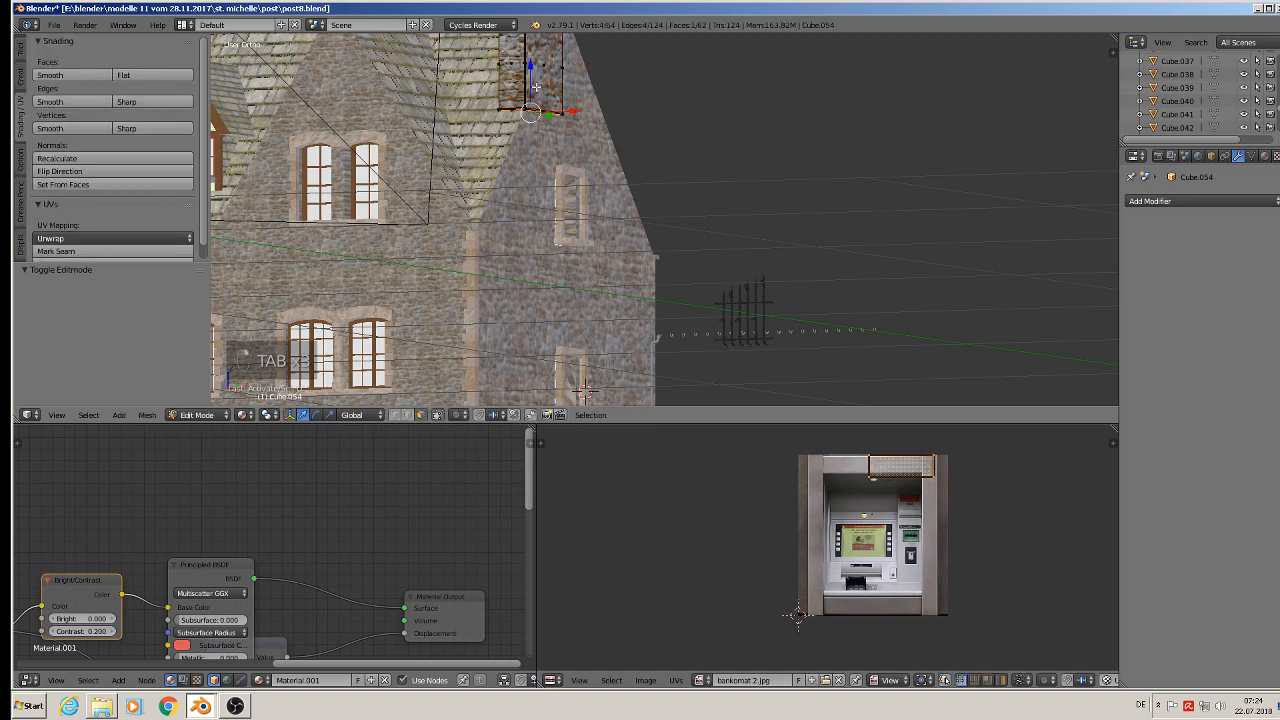
{"action": "key", "text": "e"}
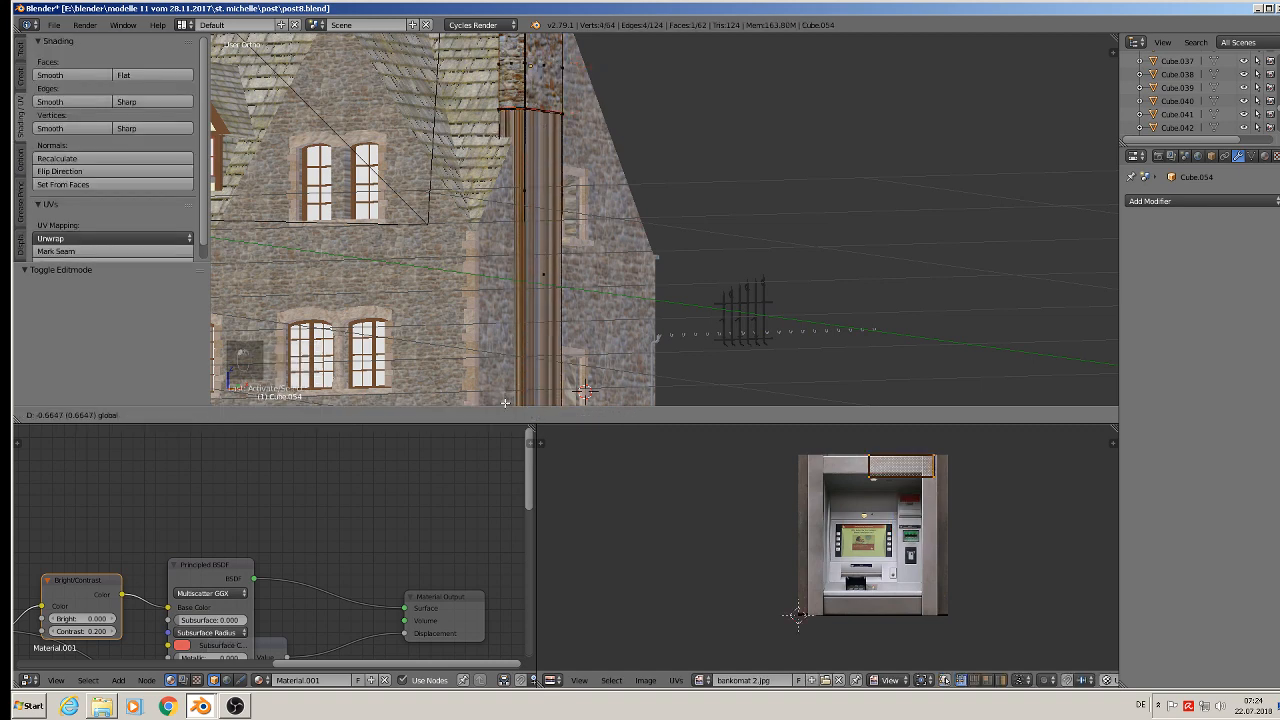
{"action": "left_click", "coordinate": [505, 404]}
{"action": "middle_click_drag", "start_coordinate": [508, 396], "coordinate": [474, 172], "text": "shift"}
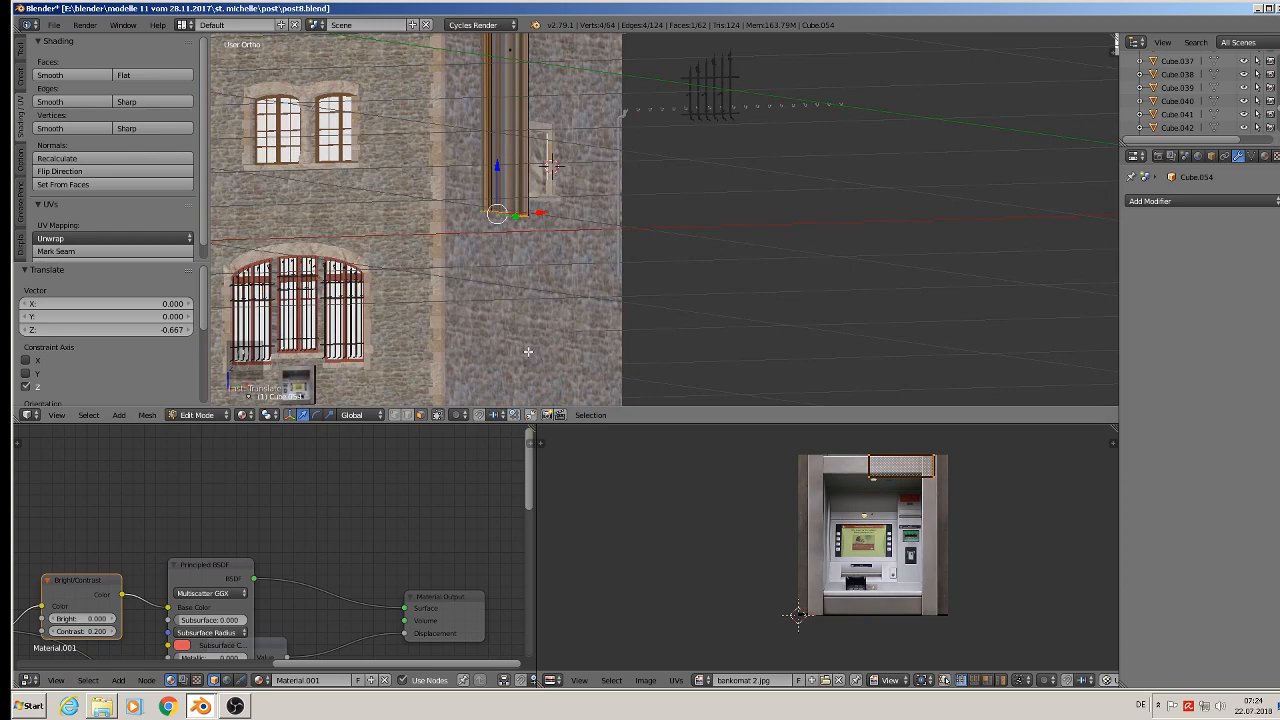
{"action": "middle_click_drag", "start_coordinate": [528, 351], "coordinate": [493, 387]}
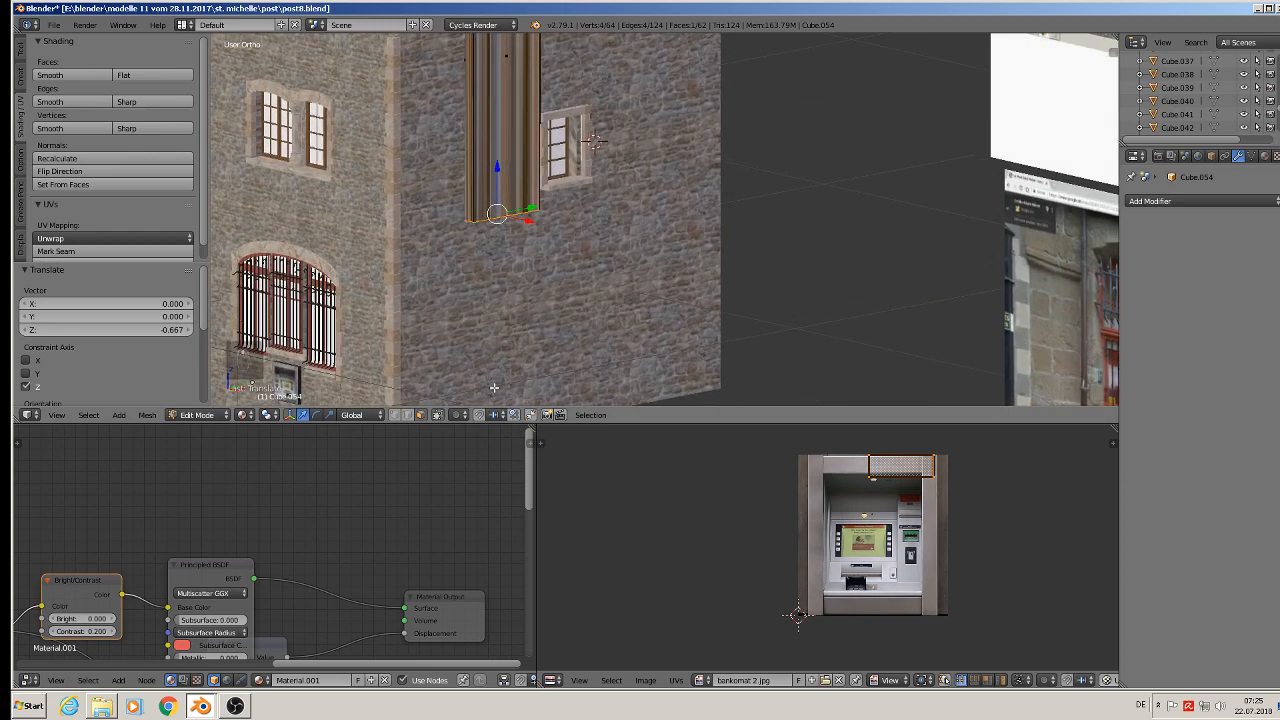
Extrude a short additional section from the chimney shaft's lower end, extending it 0.057 downward.
{"action": "key", "text": "e"}
{"action": "right_click", "coordinate": [501, 336]}
{"action": "key", "text": "g"}
{"action": "key", "text": "z"}
{"action": "left_click", "coordinate": [496, 196]}
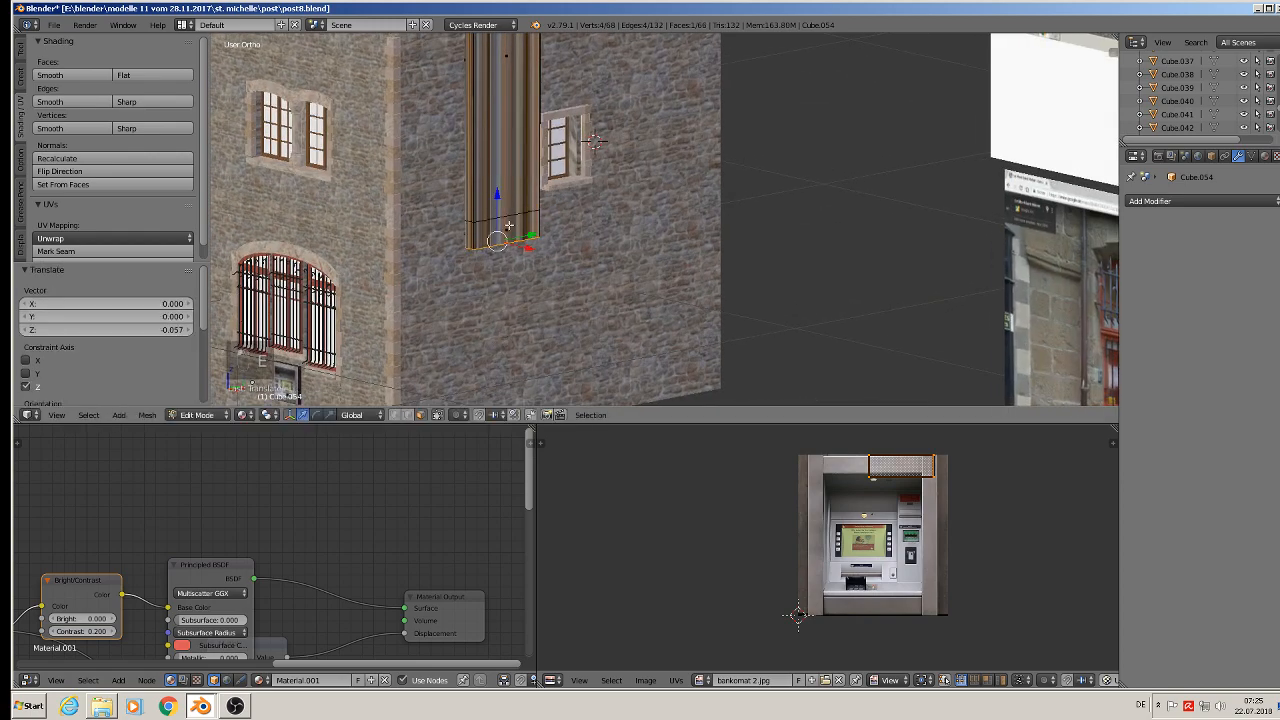
{"action": "scroll", "coordinate": [545, 280], "scroll_direction": "up", "scroll_amount": 3}
{"action": "scroll", "coordinate": [577, 280], "scroll_direction": "up", "scroll_amount": 1}
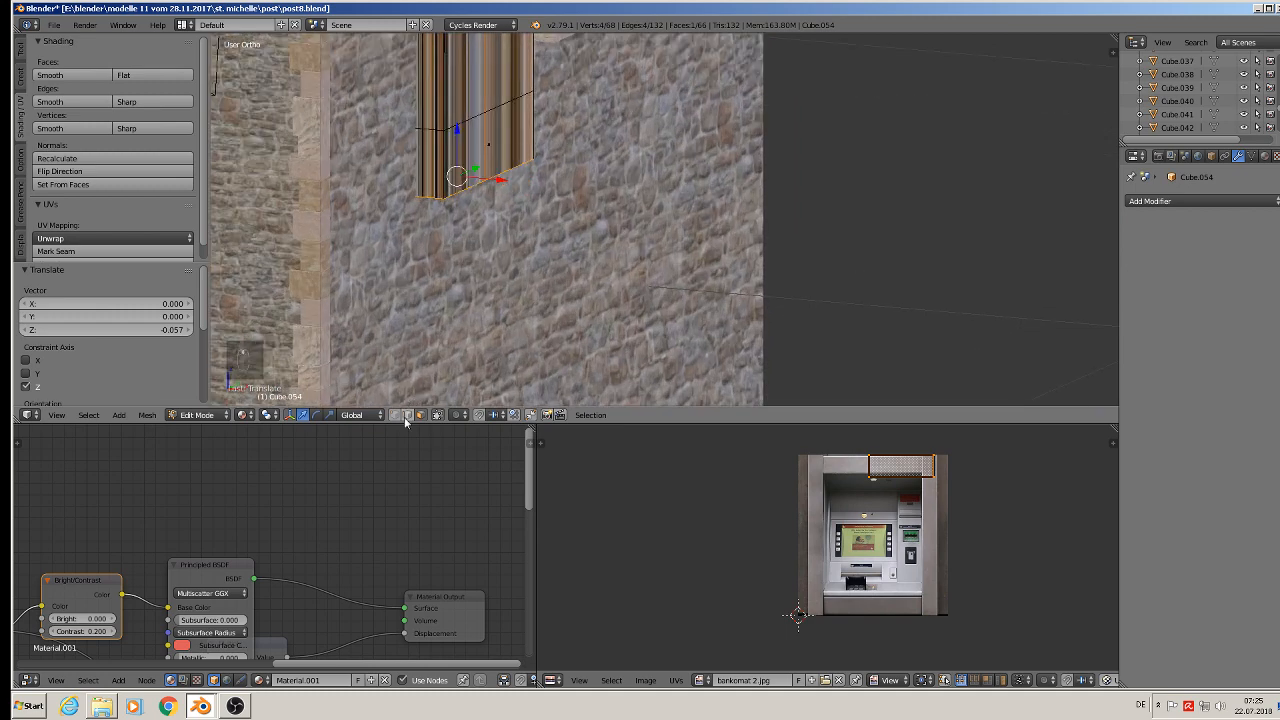
Slope the chimney's lower end into the wall by moving its outer bottom edge -0.020 along X.
{"action": "right_click", "coordinate": [478, 183]}
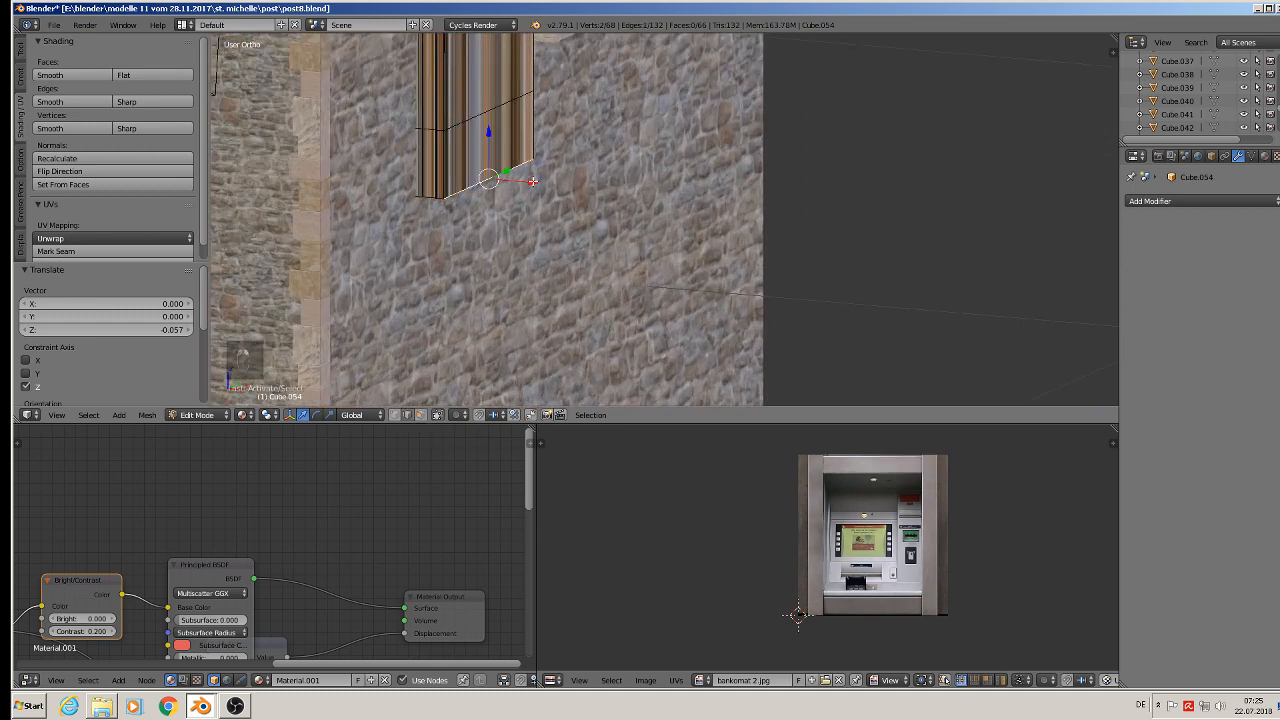
{"action": "key", "text": "g"}
{"action": "key", "text": "x"}
{"action": "left_click", "coordinate": [506, 182]}
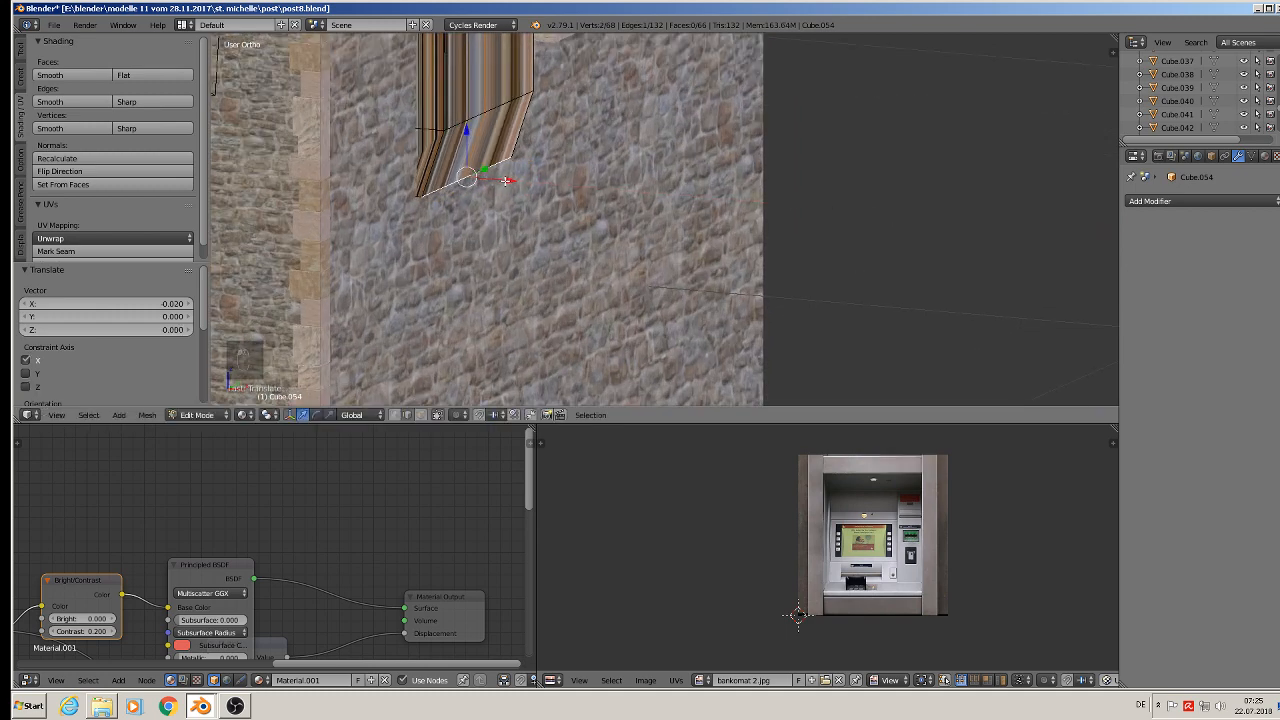
{"action": "scroll", "coordinate": [495, 296], "scroll_direction": "down", "scroll_amount": 5}
{"action": "scroll", "coordinate": [495, 296], "scroll_direction": "down", "scroll_amount": 2}
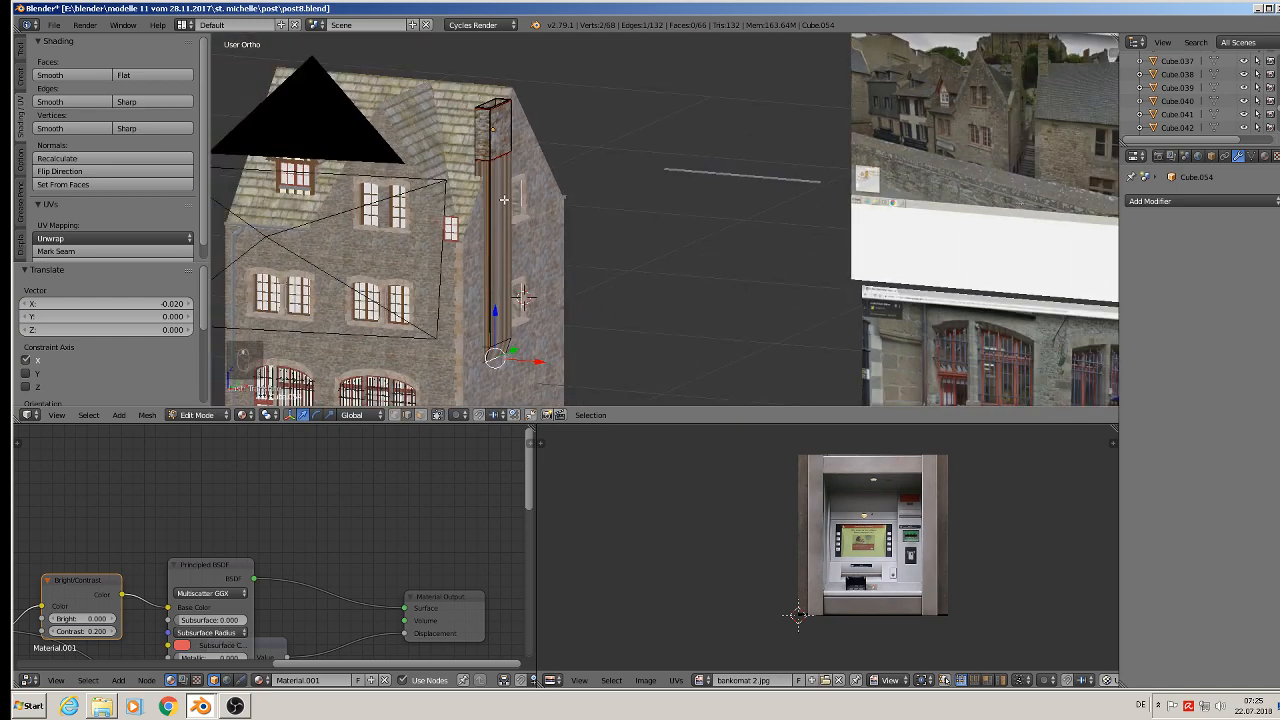
Remap the texture of the entire chimney mesh using Smart UV Project with a 66 angle limit, and return to Object Mode.
{"action": "key", "text": "a"}
{"action": "key", "text": "a"}
{"action": "key", "text": "a"}
{"action": "key", "text": "u"}
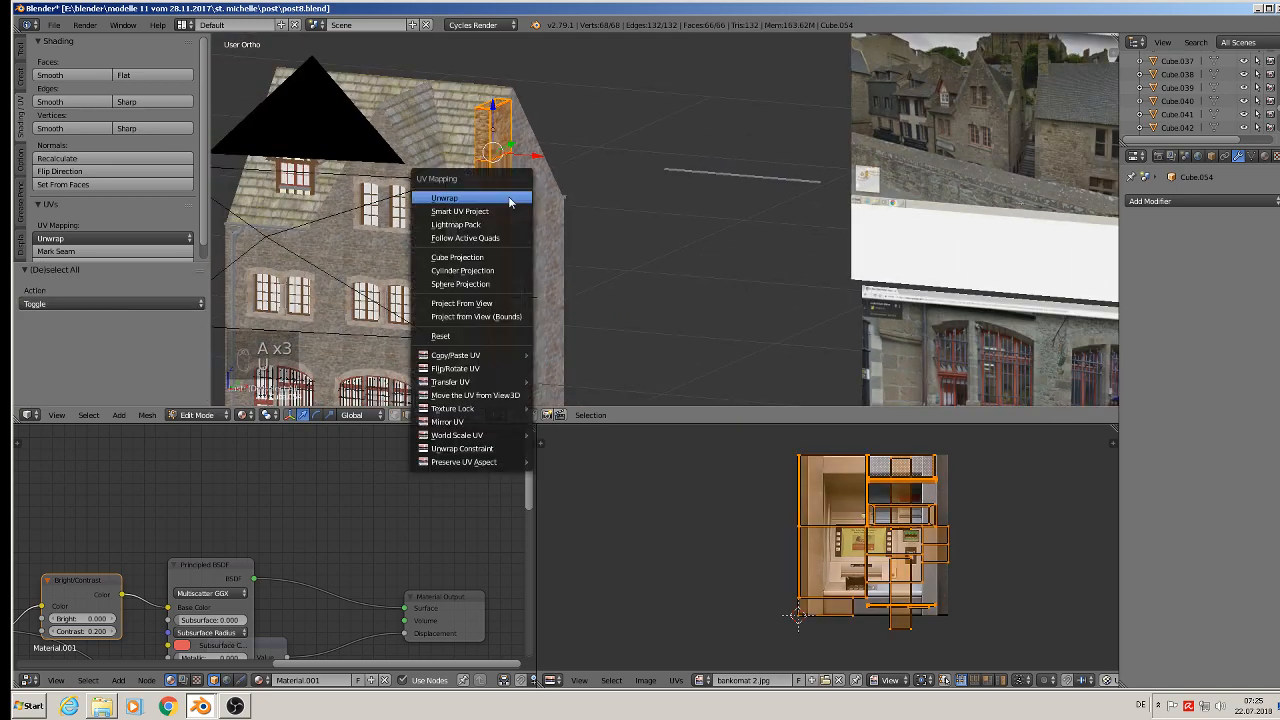
{"action": "left_click", "coordinate": [509, 197]}
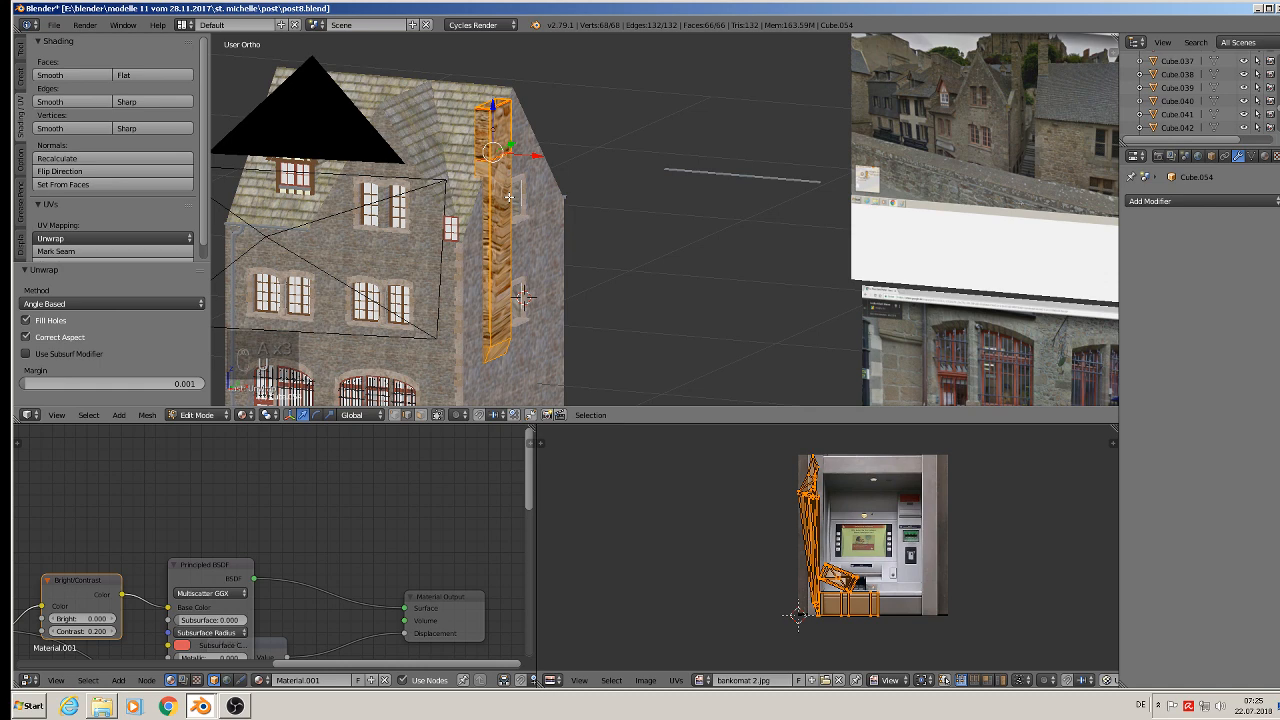
{"action": "key", "text": "u"}
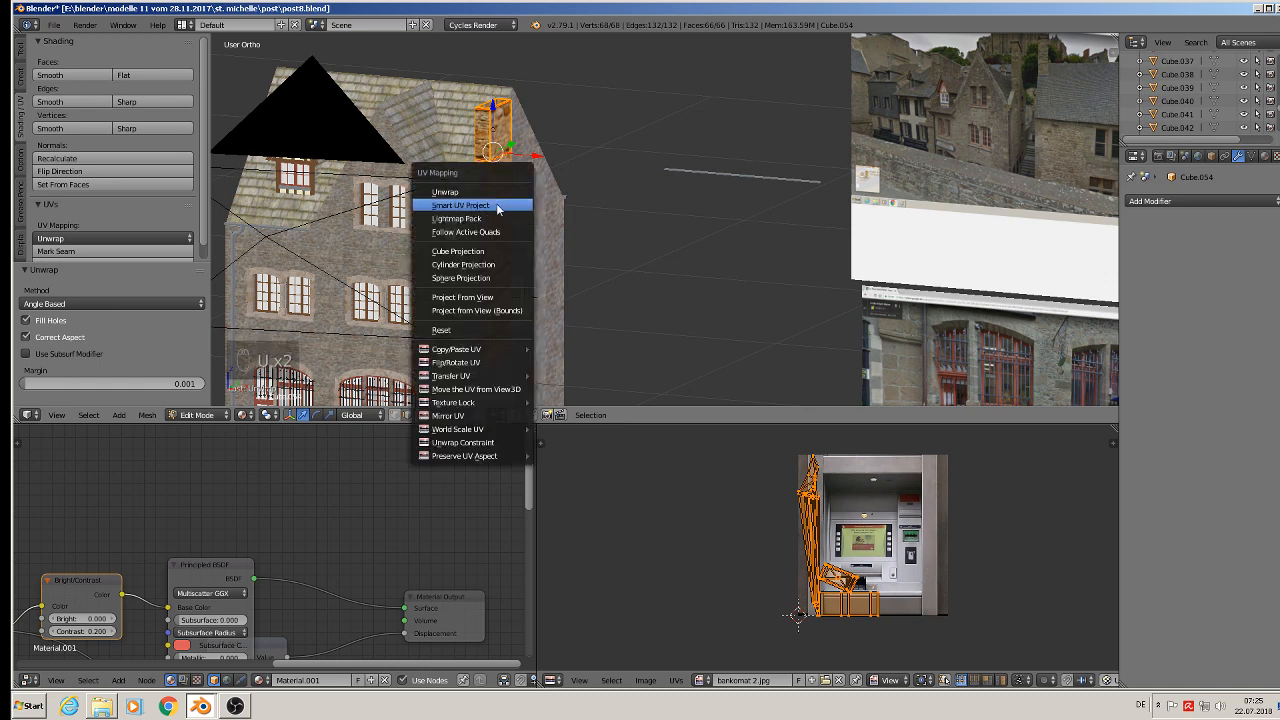
{"action": "left_click", "coordinate": [497, 206]}
{"action": "left_click", "coordinate": [542, 303]}
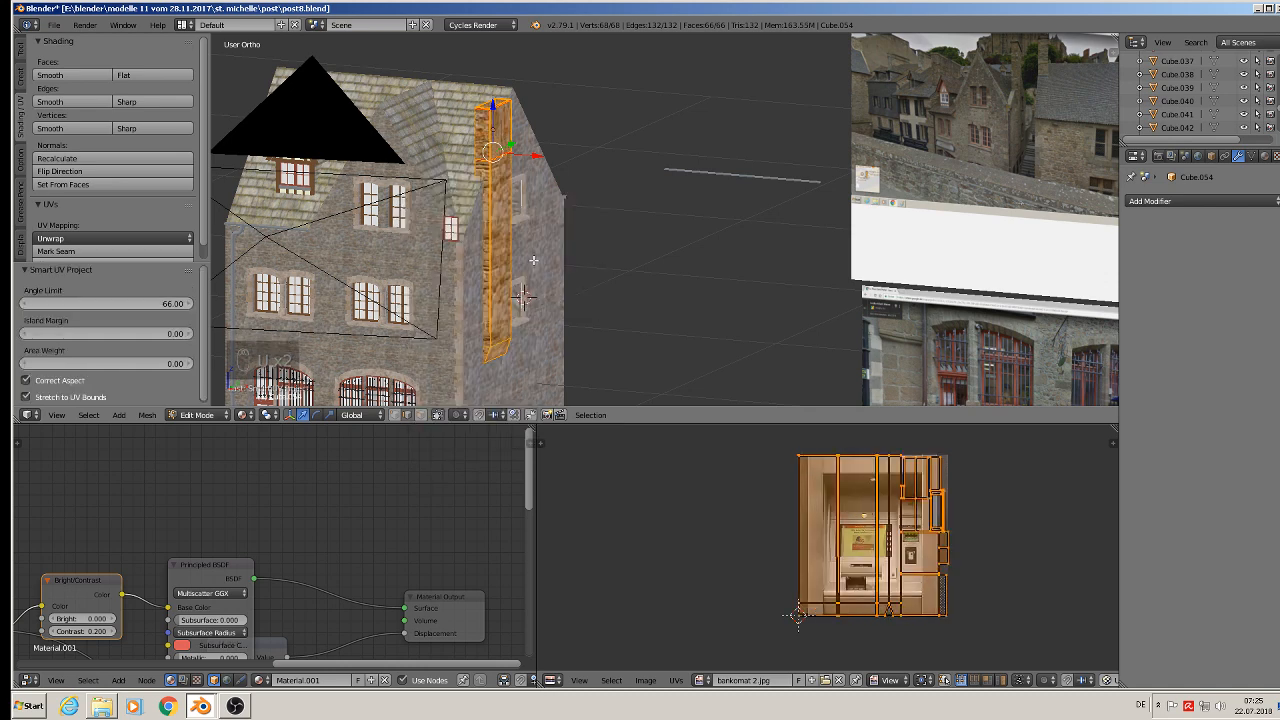
{"action": "key", "text": "Tab"}
{"action": "key", "text": "a"}
{"action": "key", "text": "a"}
{"action": "middle_click_drag", "start_coordinate": [533, 262], "coordinate": [511, 130]}
{"action": "scroll", "coordinate": [515, 136], "scroll_direction": "up", "scroll_amount": 2}
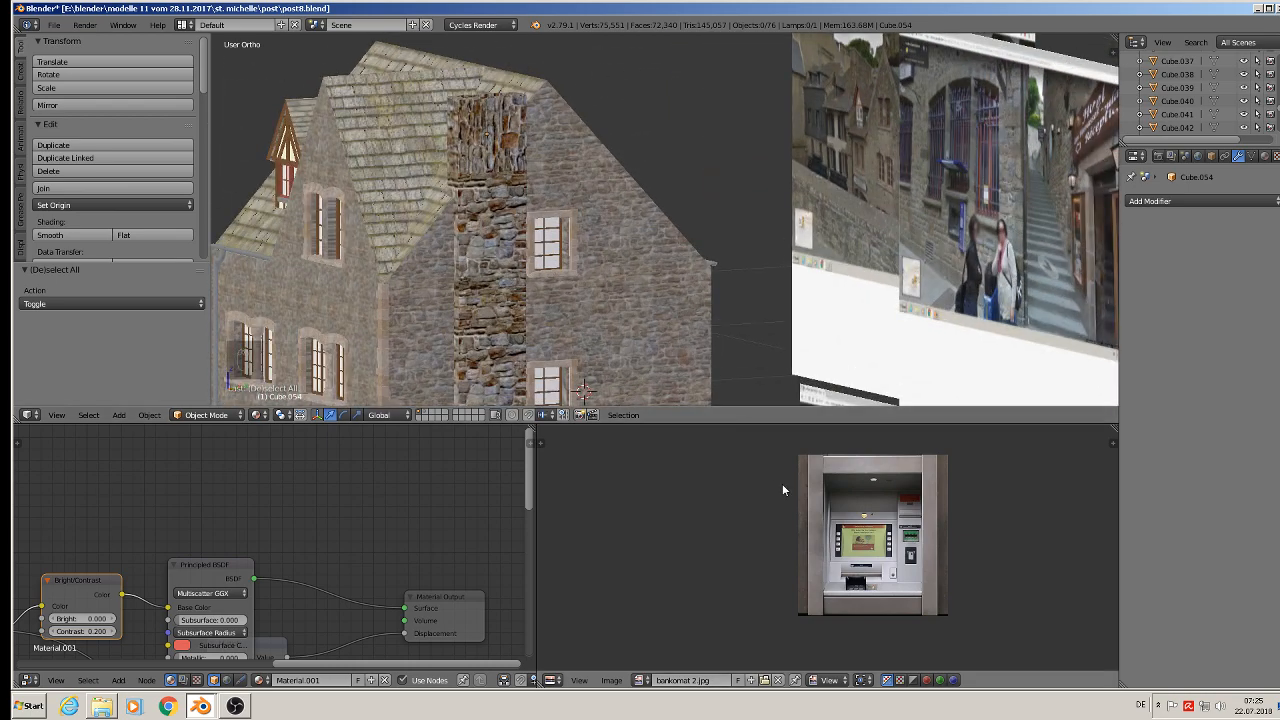
Select the horizontal edges around the chimney at the seam between its original block and extruded shaft, and dissolve them.
{"action": "key", "text": "Tab"}
{"action": "scroll", "coordinate": [476, 152], "scroll_direction": "up", "scroll_amount": 3}
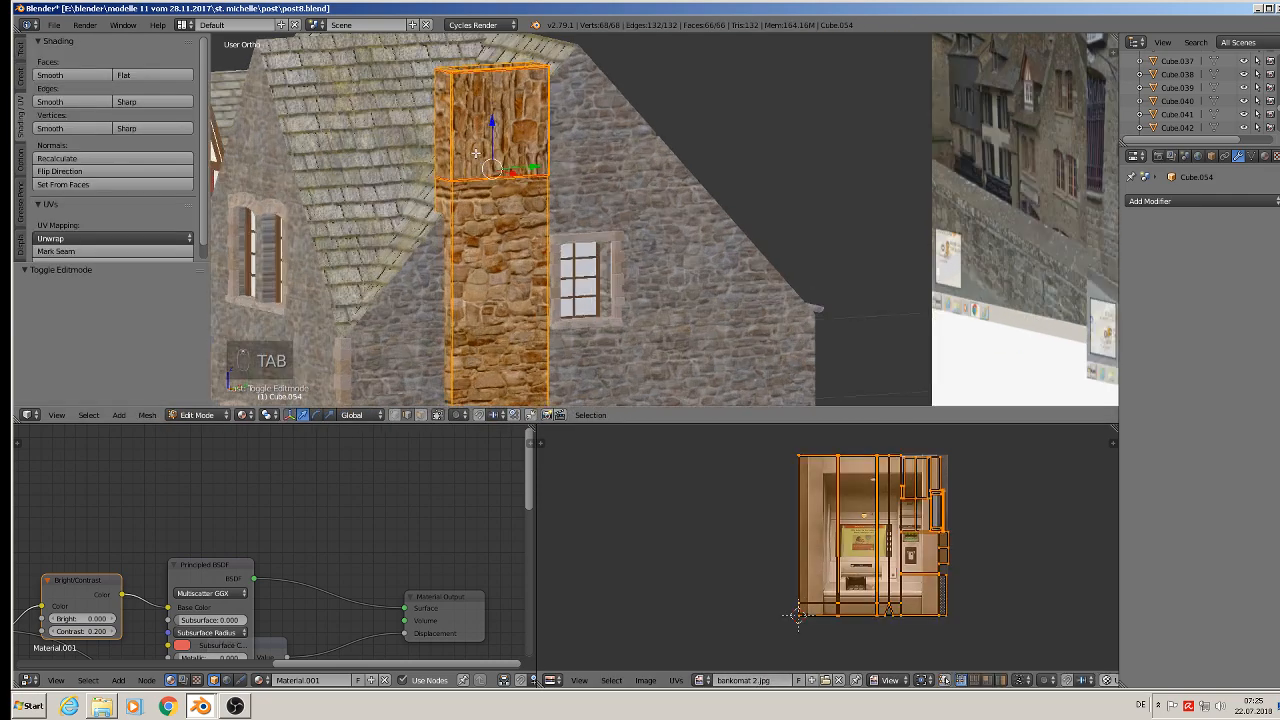
{"action": "scroll", "coordinate": [476, 152], "scroll_direction": "up", "scroll_amount": 3}
{"action": "left_click", "coordinate": [450, 212], "text": "alt"}
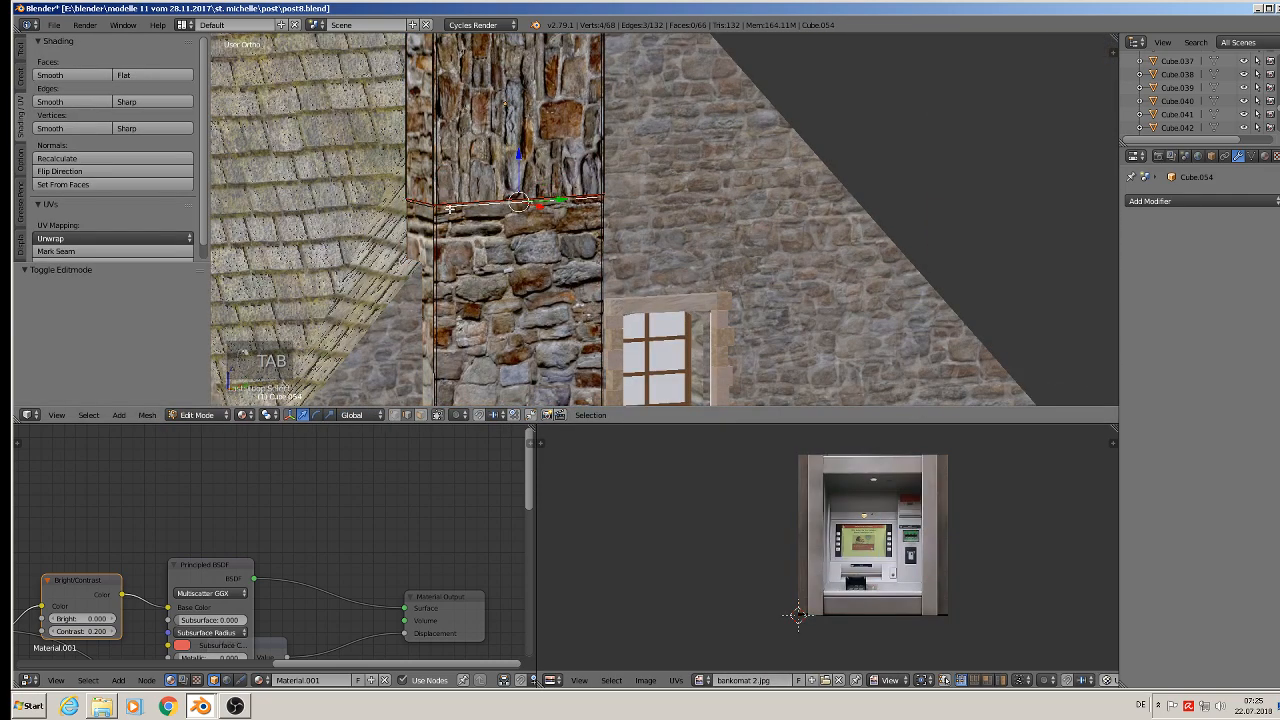
{"action": "right_click", "coordinate": [424, 207], "text": "alt+shift"}
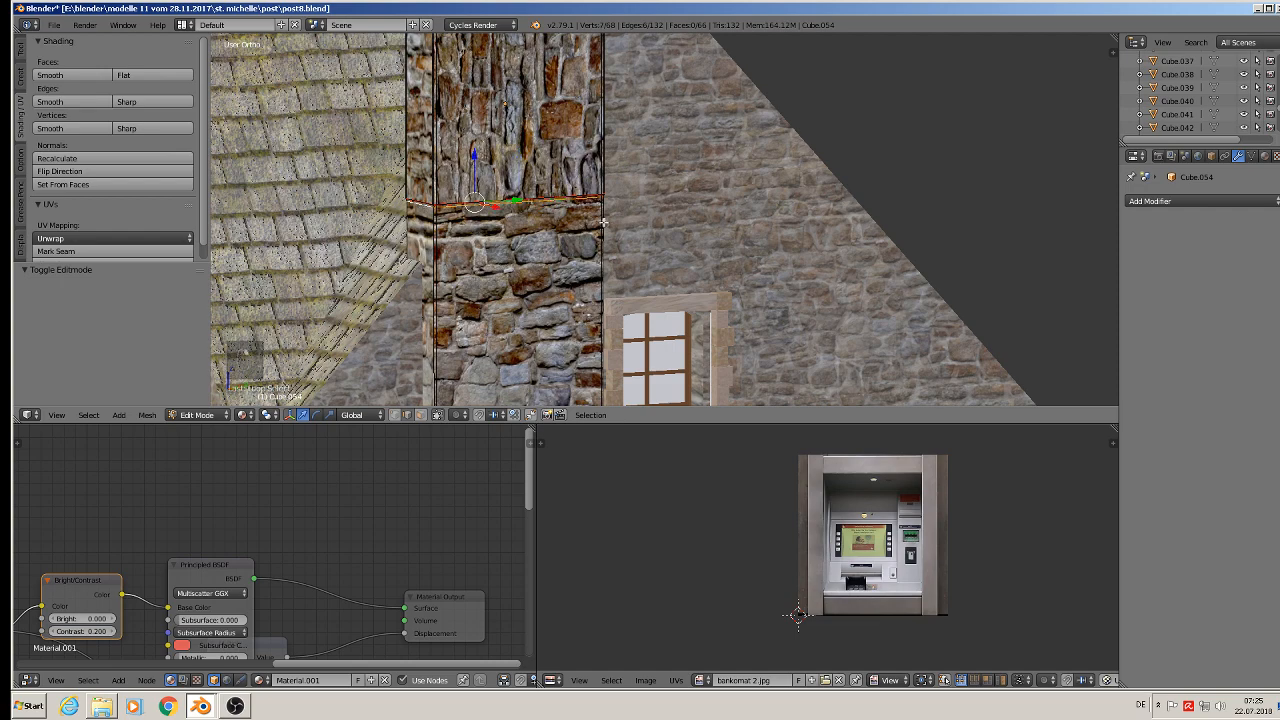
{"action": "middle_click_drag", "start_coordinate": [603, 222], "coordinate": [479, 223]}
{"action": "right_click", "coordinate": [545, 228], "text": "alt+shift"}
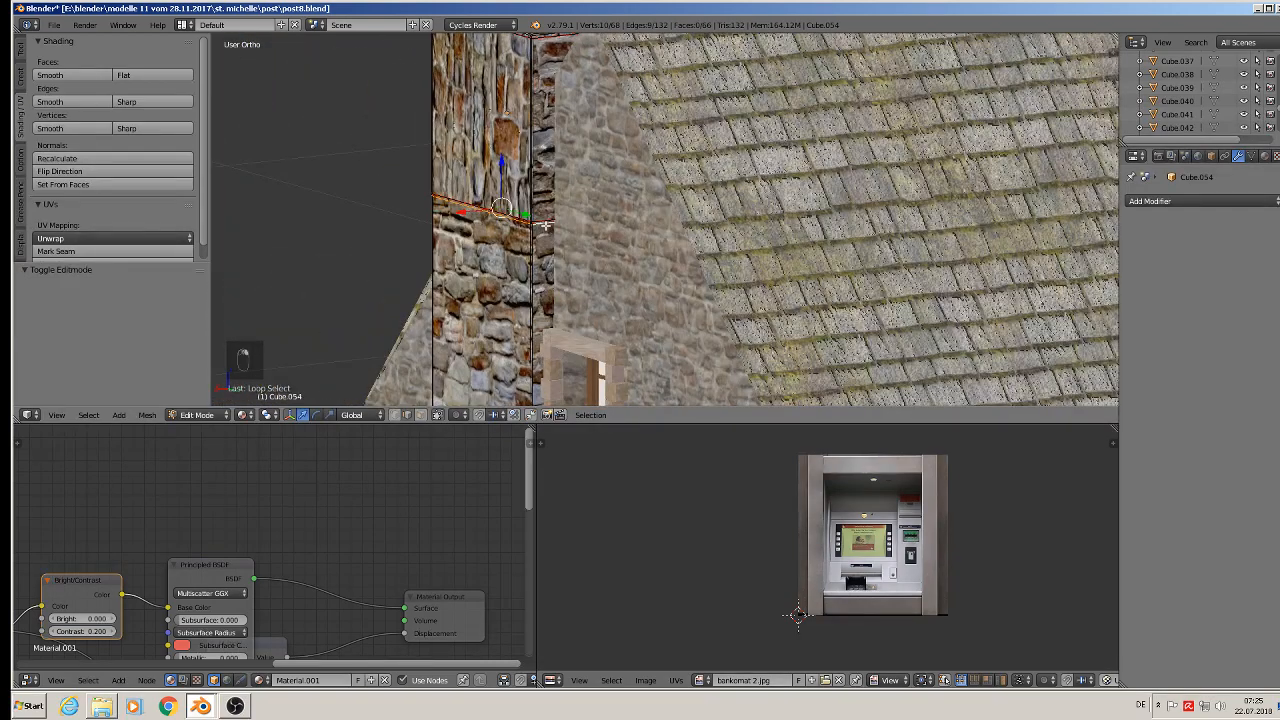
{"action": "key", "text": "x"}
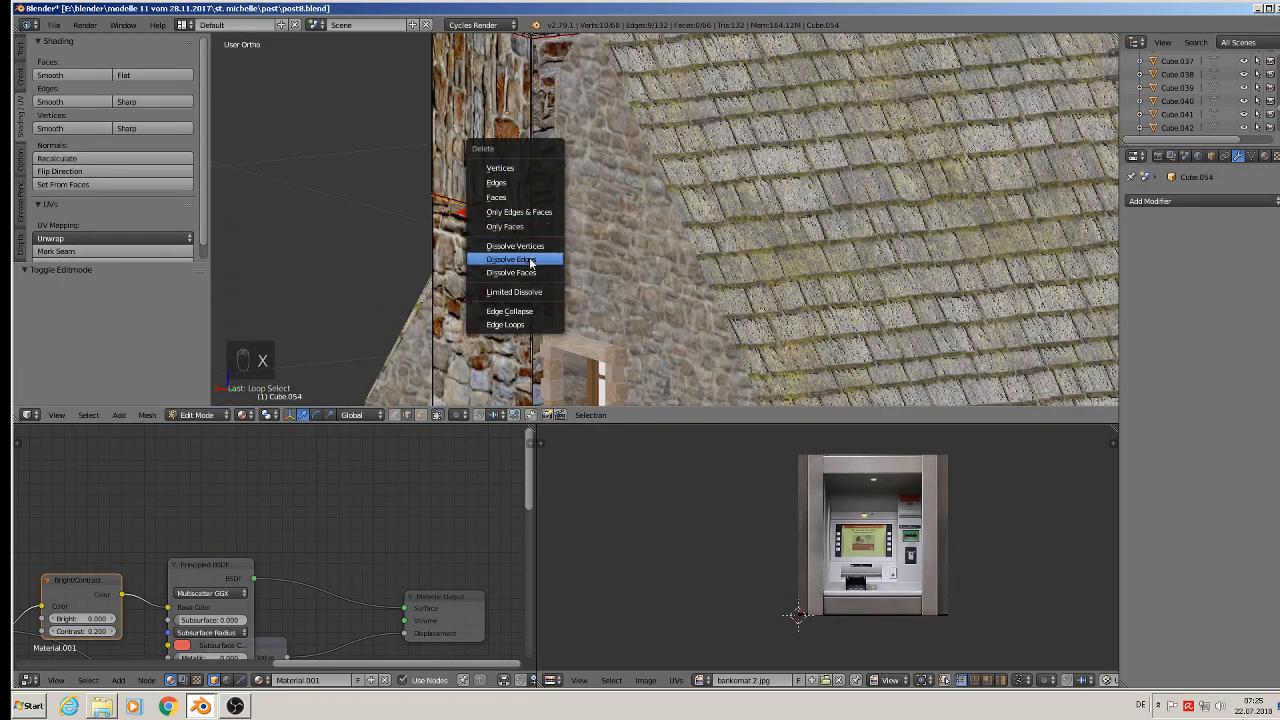
{"action": "left_click", "coordinate": [531, 261]}
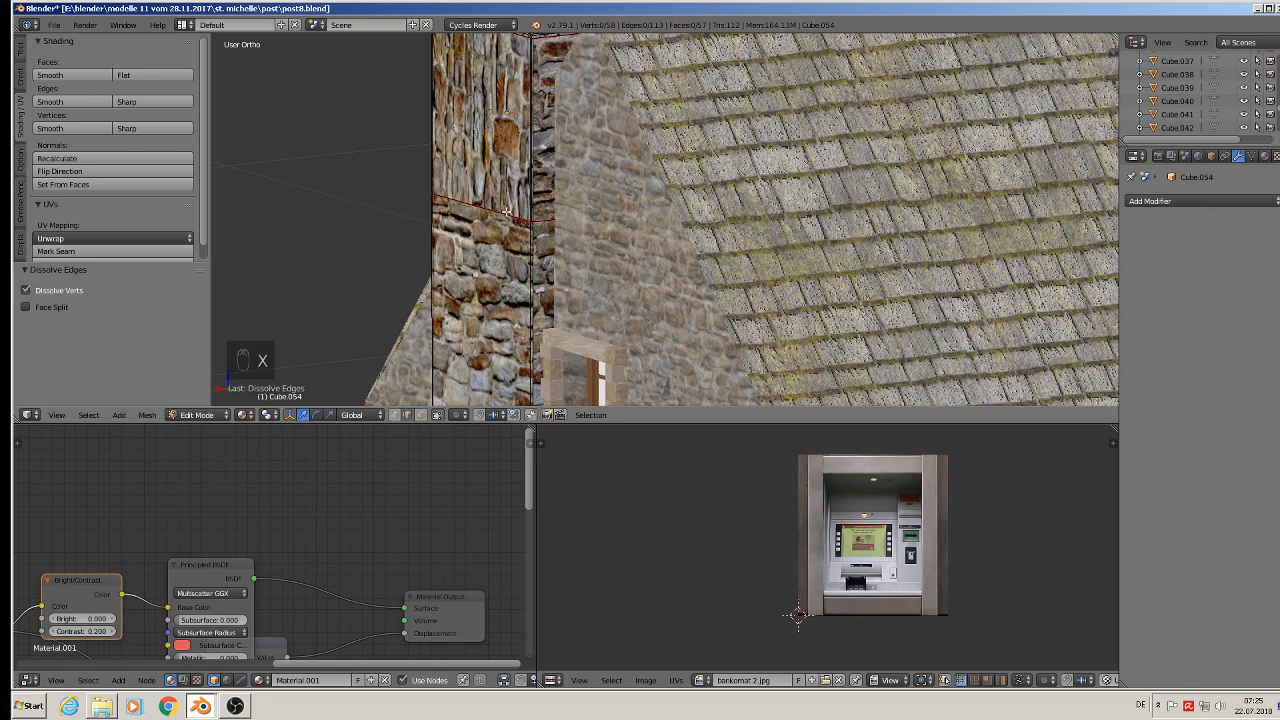
Select the remaining seam edges on the chimney's front and side faces and dissolve them as well.
{"action": "right_click", "coordinate": [507, 212], "text": "alt"}
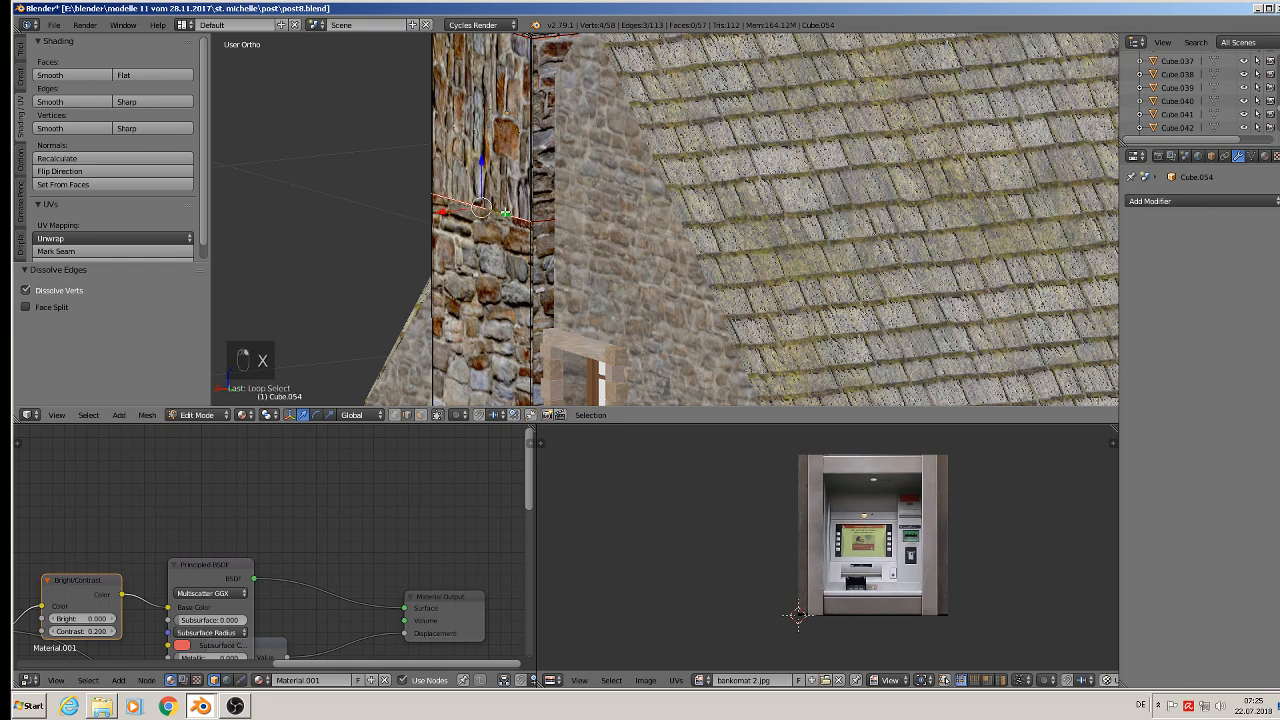
{"action": "right_click", "coordinate": [548, 218], "text": "shift"}
{"action": "middle_click_drag", "start_coordinate": [548, 218], "coordinate": [753, 252]}
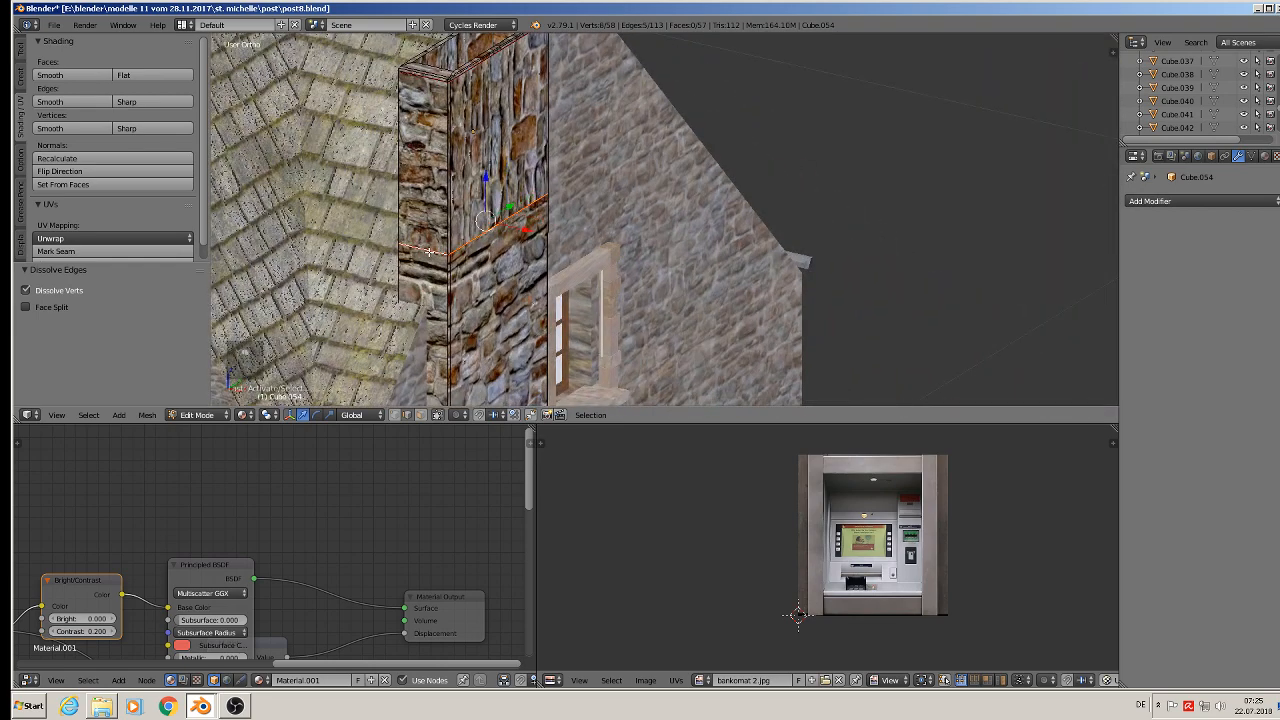
{"action": "key", "text": "x"}
{"action": "left_click", "coordinate": [429, 252]}
{"action": "middle_click_drag", "start_coordinate": [429, 252], "coordinate": [459, 247]}
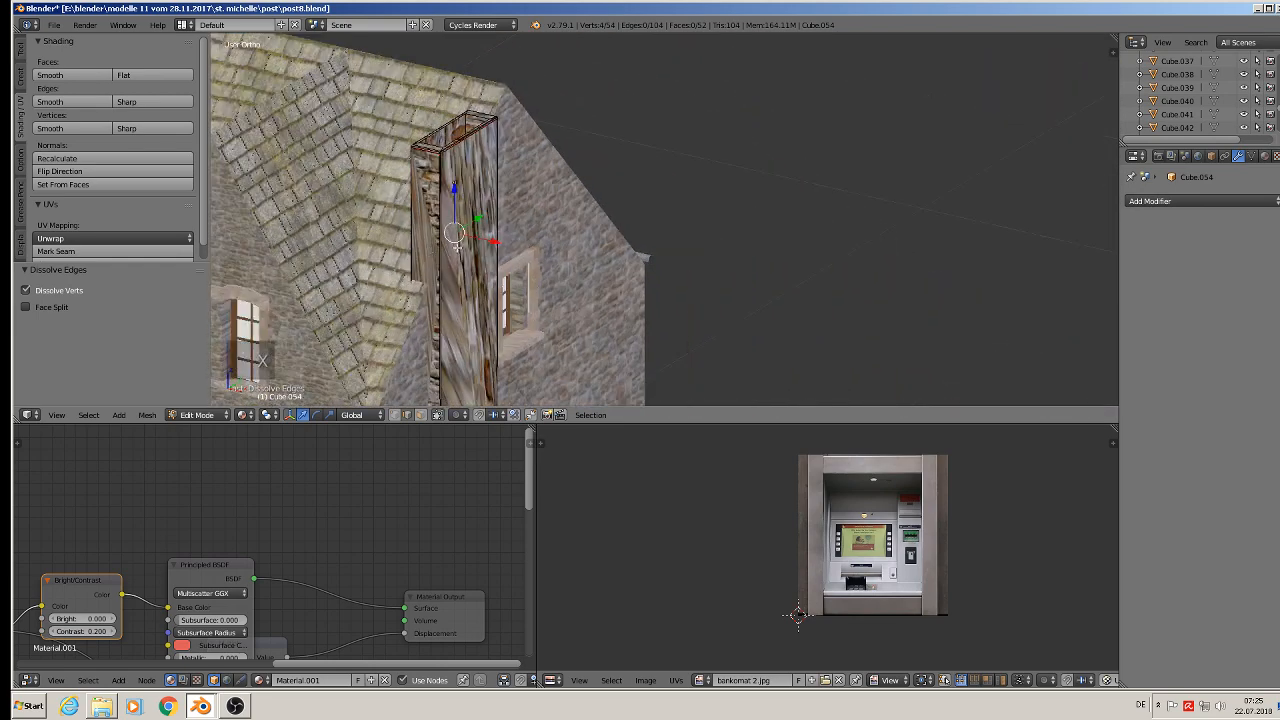
Remap the cleaned-up chimney's whole mesh using Smart UV Project with a 66 angle limit, and return to Object Mode.
{"action": "key", "text": "a"}
{"action": "key", "text": "a"}
{"action": "key", "text": "a"}
{"action": "key", "text": "u"}
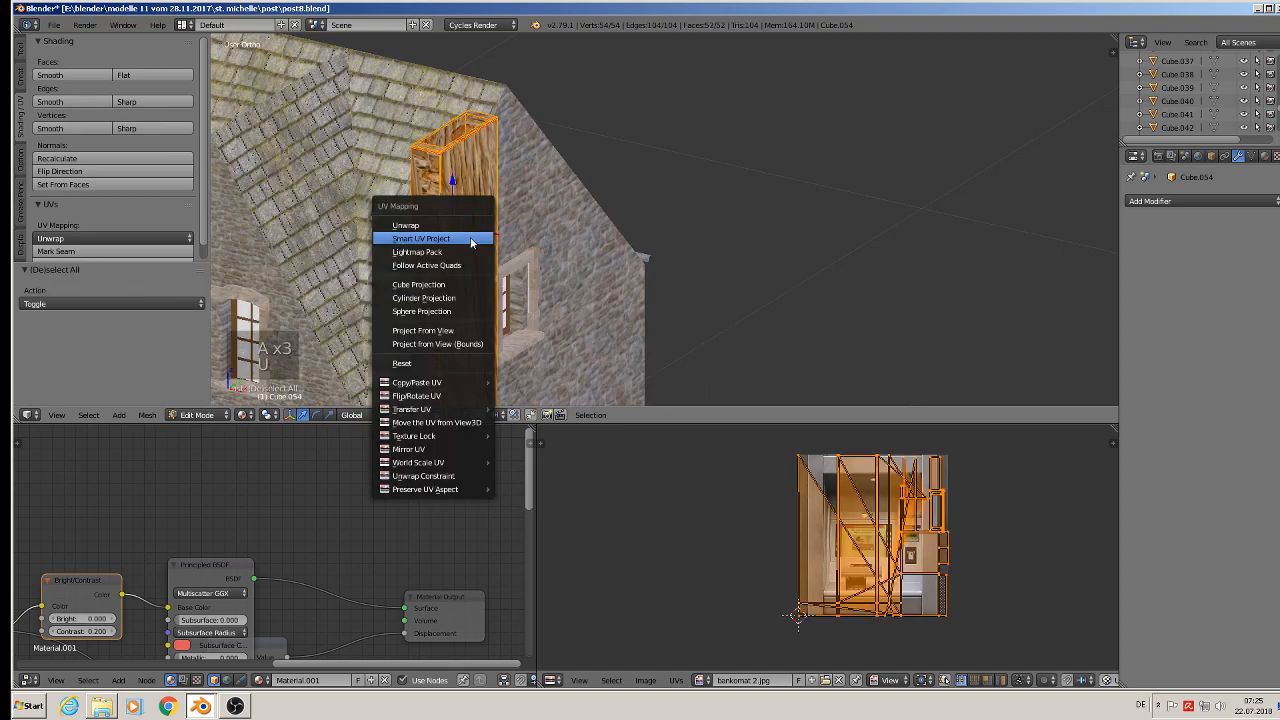
{"action": "left_click", "coordinate": [469, 236]}
{"action": "left_click", "coordinate": [478, 335]}
{"action": "key", "text": "Tab"}
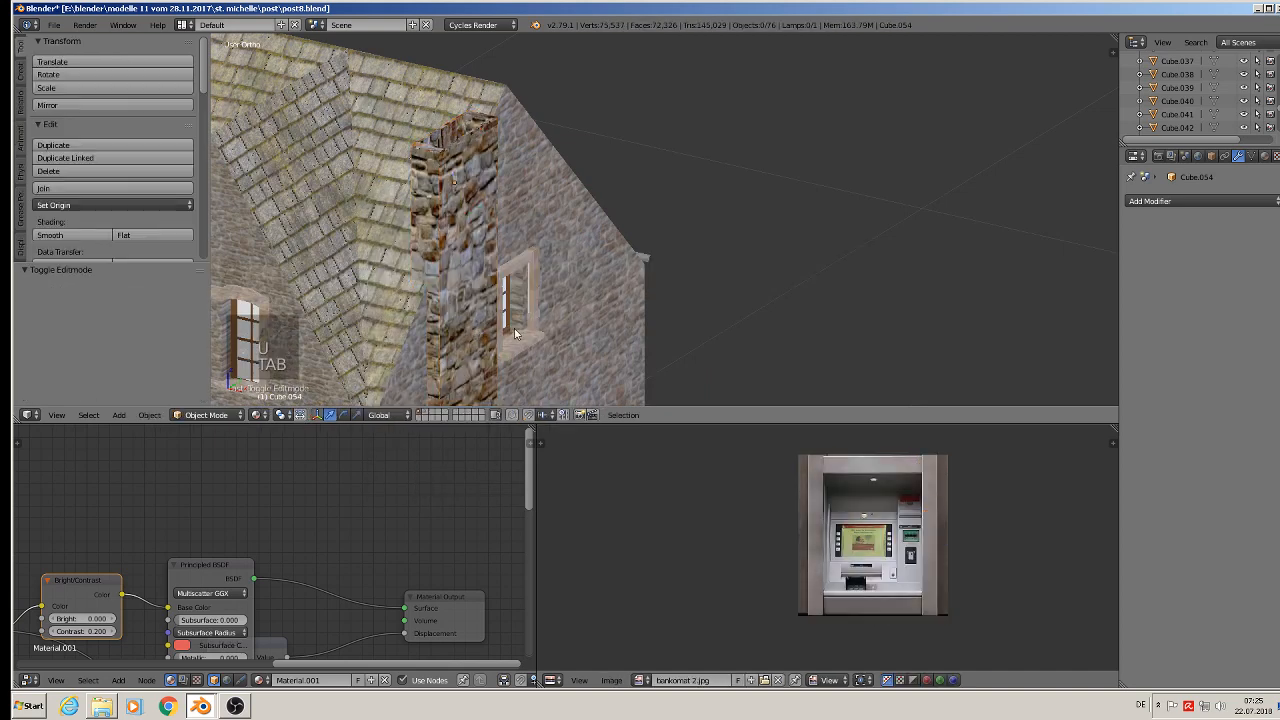
Raise the chimney 0.206 along Z so that it projects above the roof ridge.
{"action": "middle_click_drag", "start_coordinate": [532, 330], "coordinate": [553, 219]}
{"action": "scroll", "coordinate": [478, 89], "scroll_direction": "down", "scroll_amount": 2}
{"action": "right_click", "coordinate": [546, 154]}
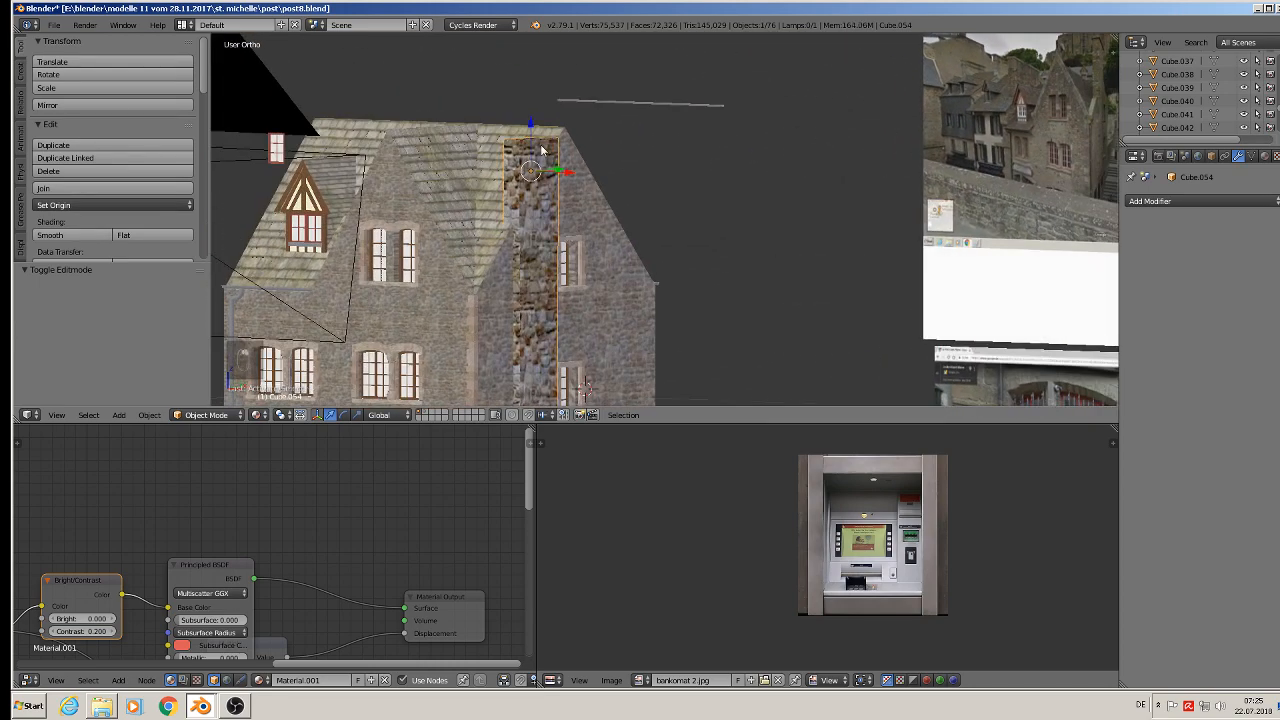
{"action": "left_click_drag", "start_coordinate": [531, 135], "coordinate": [537, 58]}
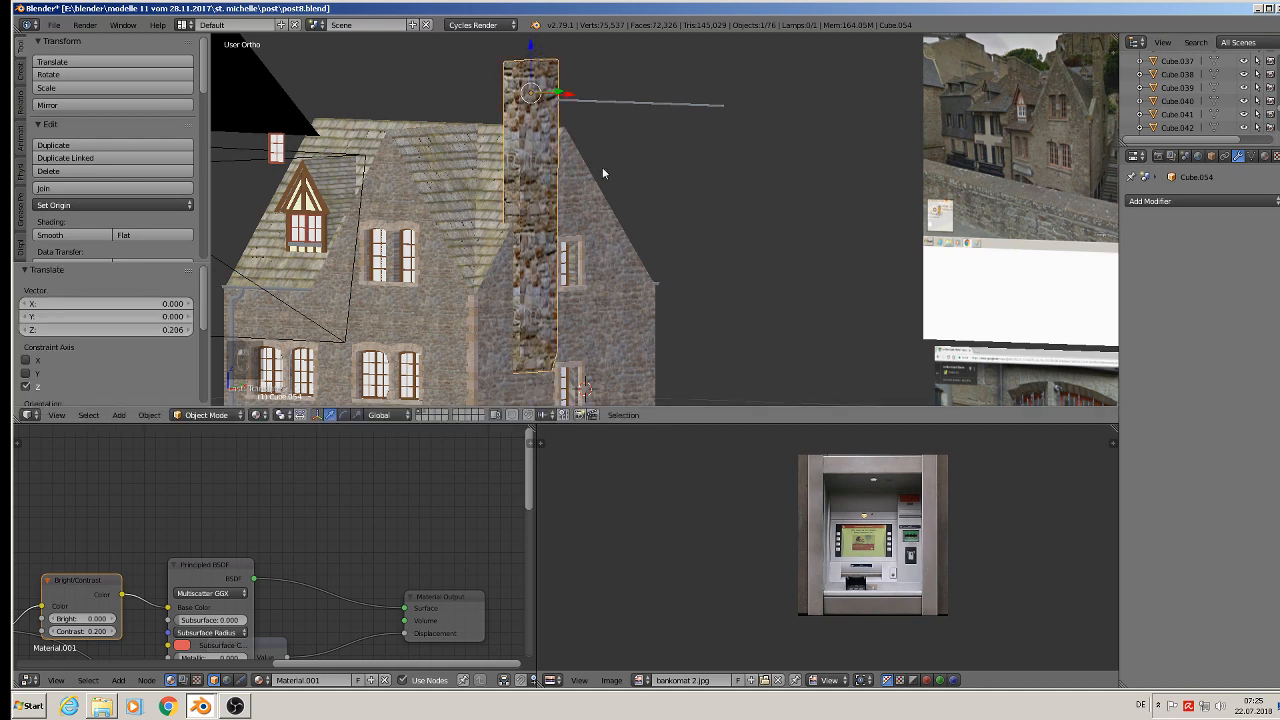
Select the chimney's lower end including its hidden vertices and lower it along Z to lengthen the shaft below the gable windows.
{"action": "middle_click_drag", "start_coordinate": [602, 173], "coordinate": [551, 214]}
{"action": "key", "text": "Tab"}
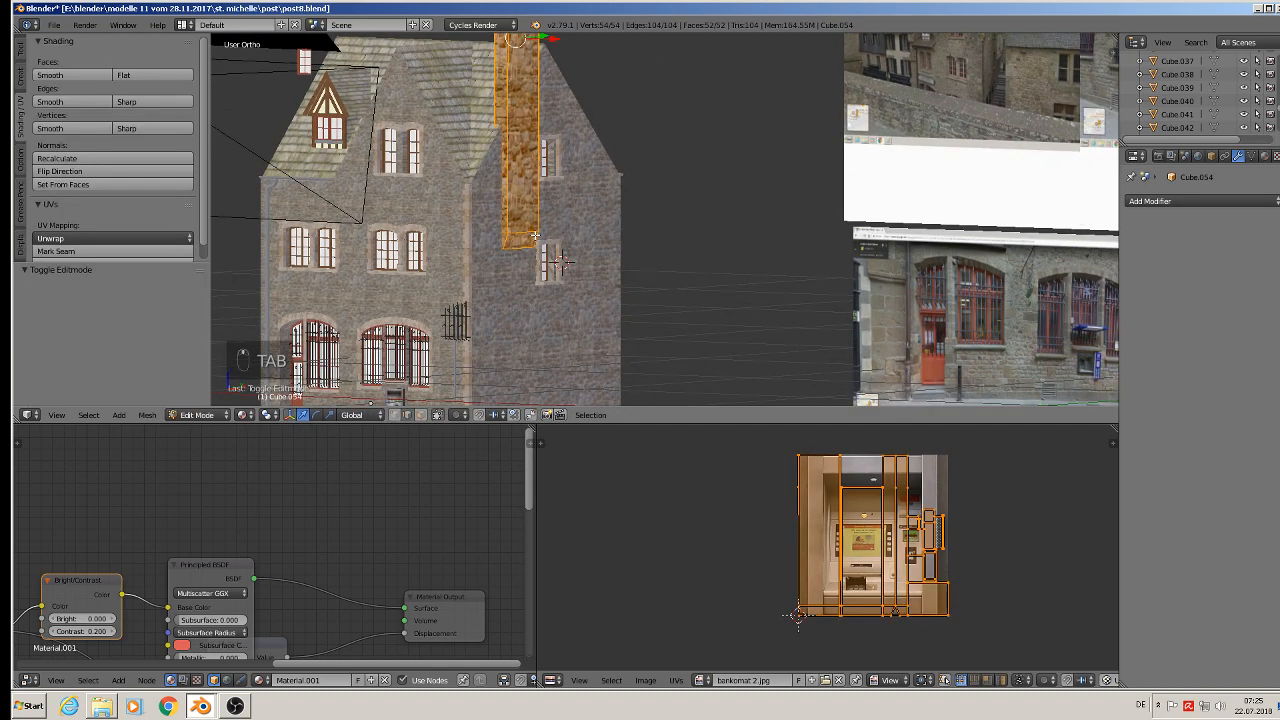
{"action": "right_click", "coordinate": [509, 244], "text": "alt"}
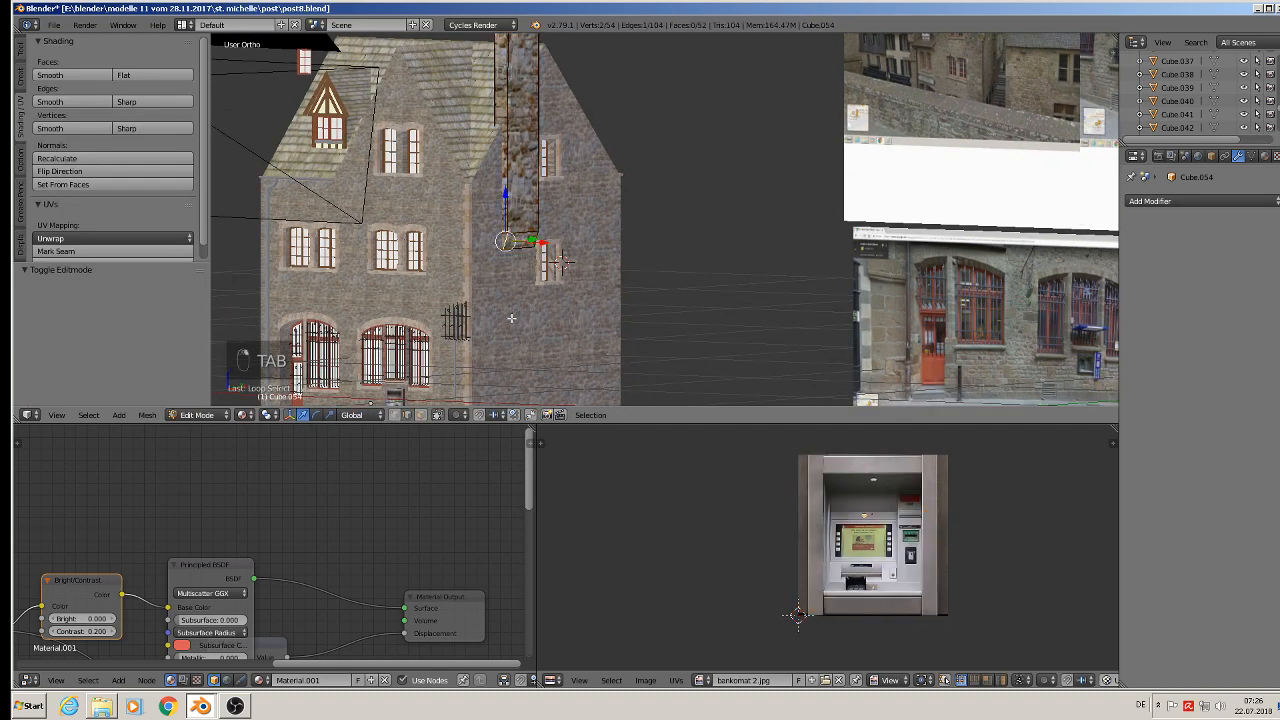
{"action": "left_click", "coordinate": [397, 416]}
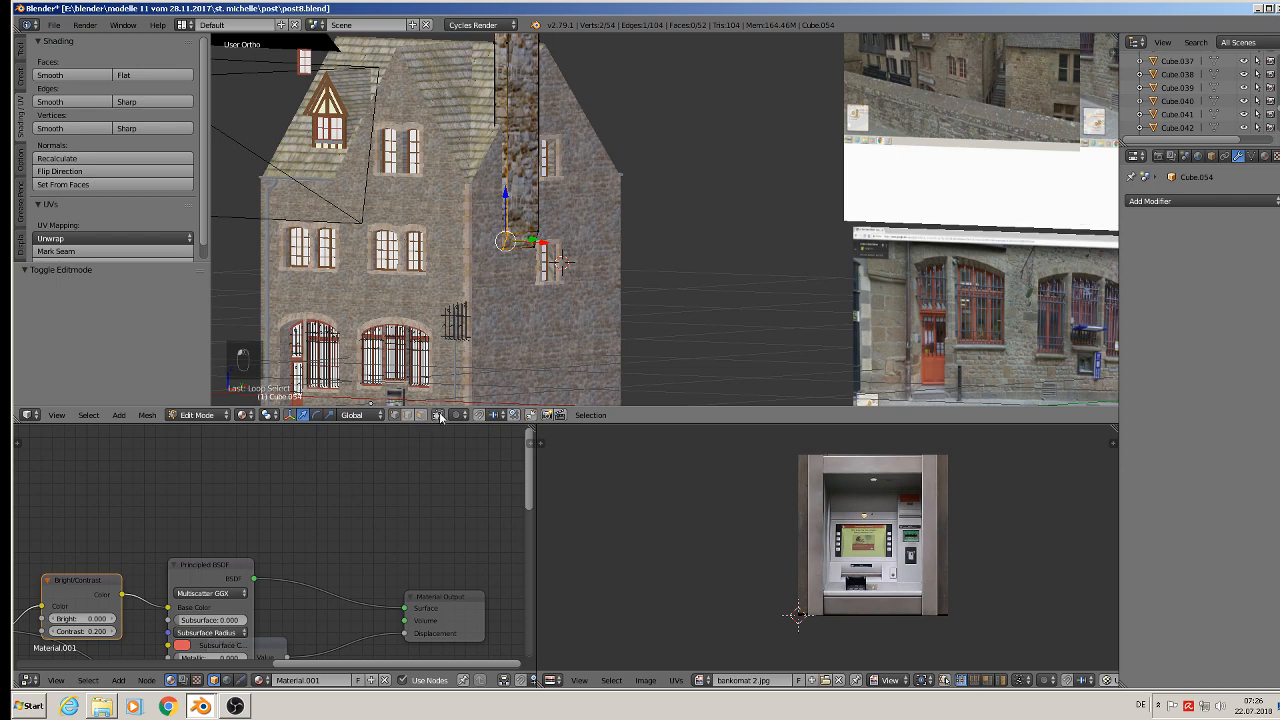
{"action": "key", "text": "a"}
{"action": "key", "text": "a"}
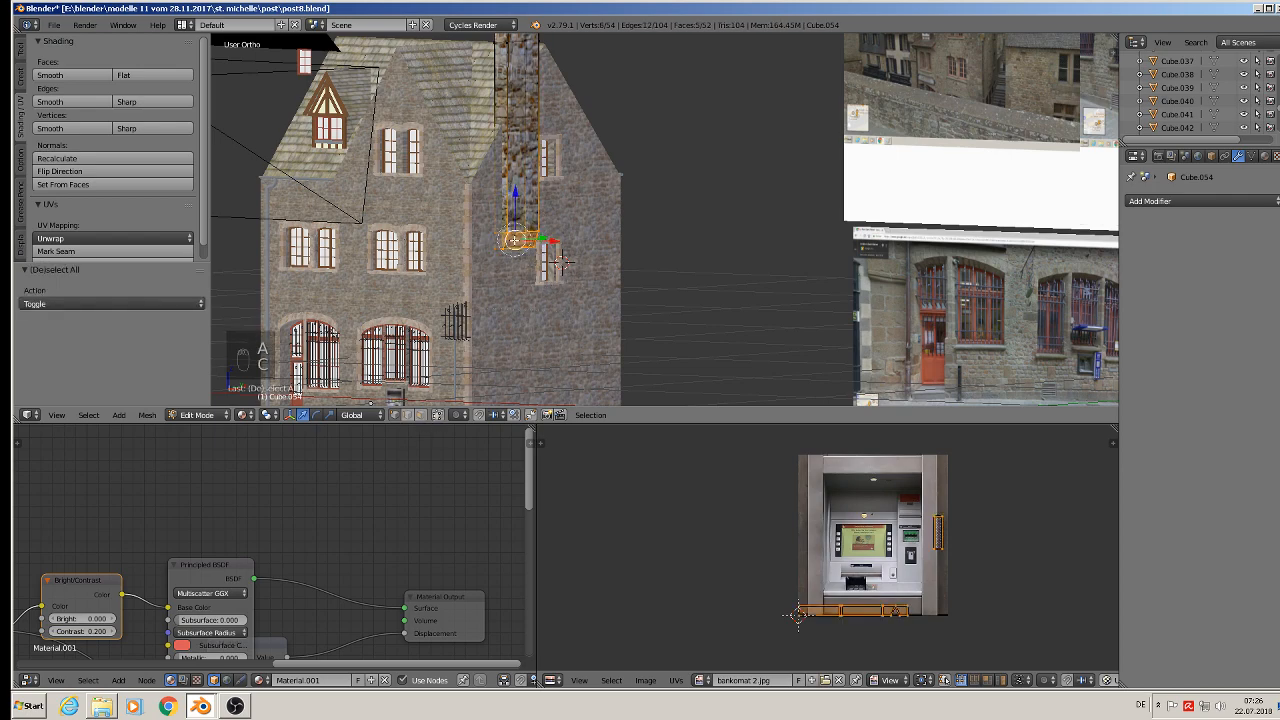
{"action": "right_click", "coordinate": [520, 243]}
{"action": "left_click_drag", "start_coordinate": [514, 198], "coordinate": [525, 302]}
{"action": "key", "text": "Tab"}
Remap the lengthened chimney's entire mesh using Smart UV Project with a 66 angle limit, then return to Object Mode and deselect everything.
{"action": "middle_click_drag", "start_coordinate": [580, 280], "coordinate": [537, 256]}
{"action": "key", "text": "Tab"}
{"action": "key", "text": "a"}
{"action": "key", "text": "a"}
{"action": "key", "text": "a"}
{"action": "key", "text": "a"}
{"action": "key", "text": "a"}
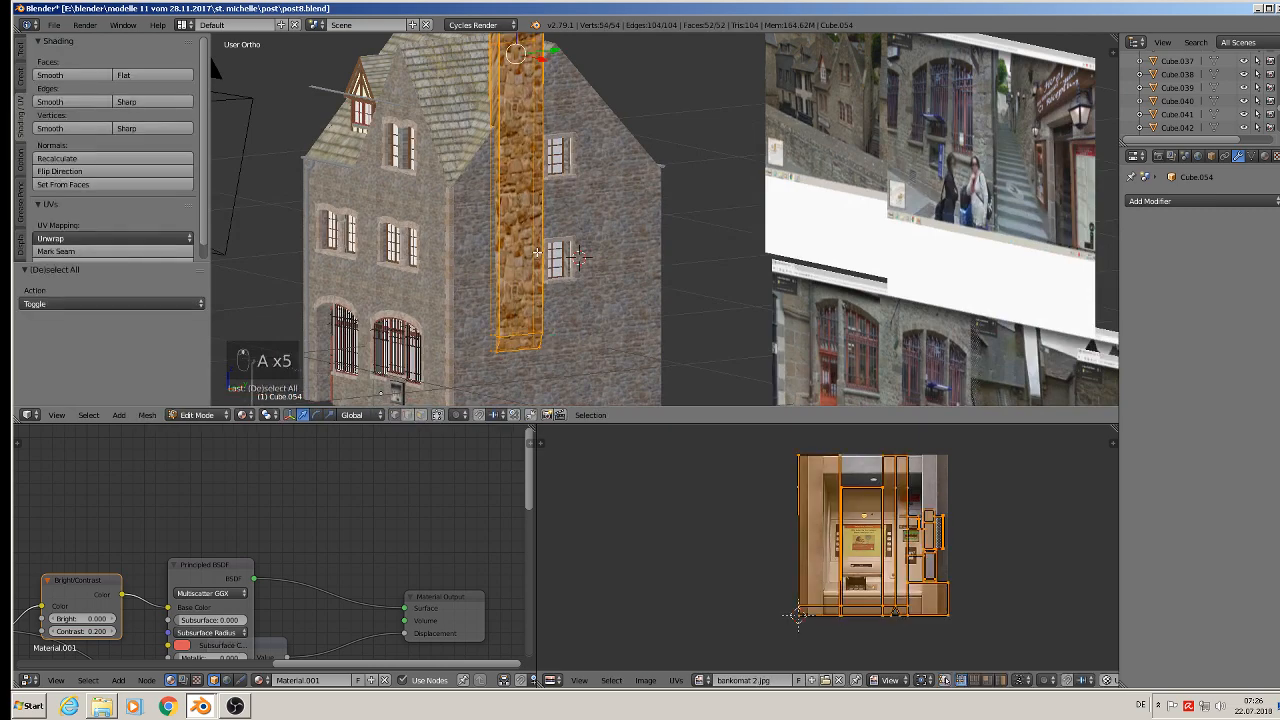
{"action": "key", "text": "u"}
{"action": "left_click", "coordinate": [539, 252]}
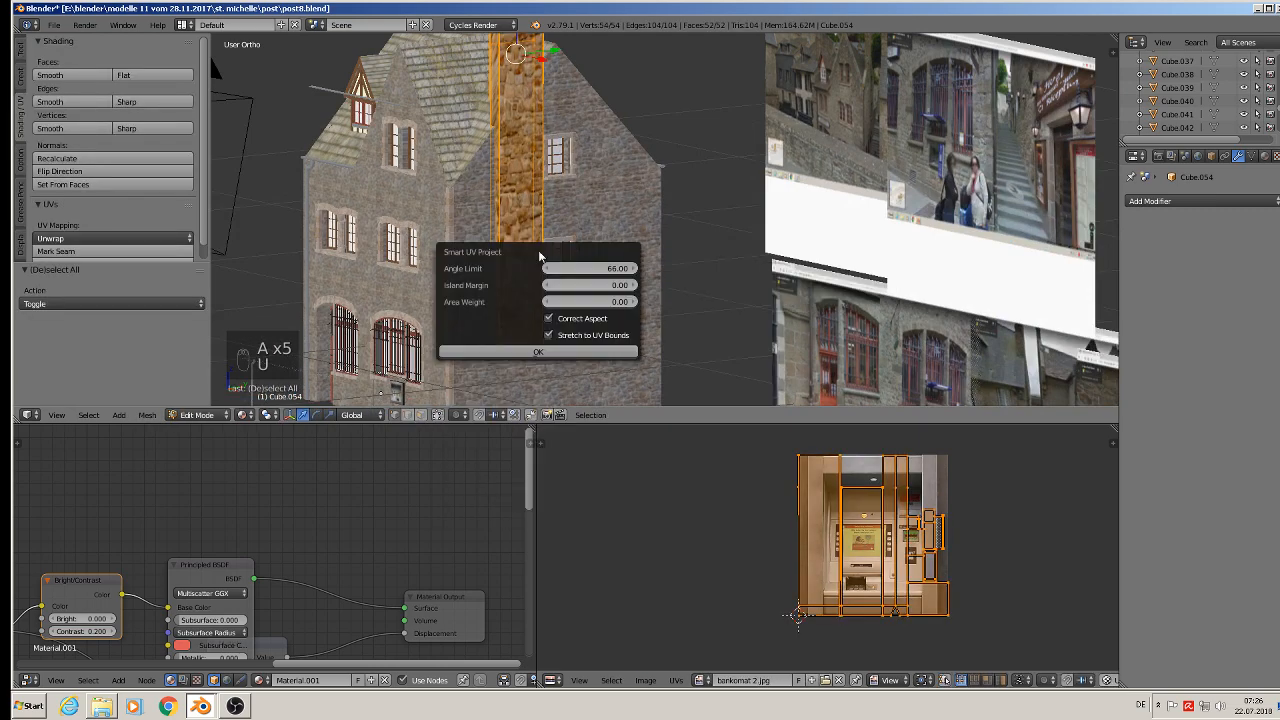
{"action": "left_click", "coordinate": [572, 354]}
{"action": "key", "text": "Tab"}
{"action": "key", "text": "a"}
{"action": "key", "text": "a"}
{"action": "scroll", "coordinate": [573, 350], "scroll_direction": "down", "scroll_amount": 4}
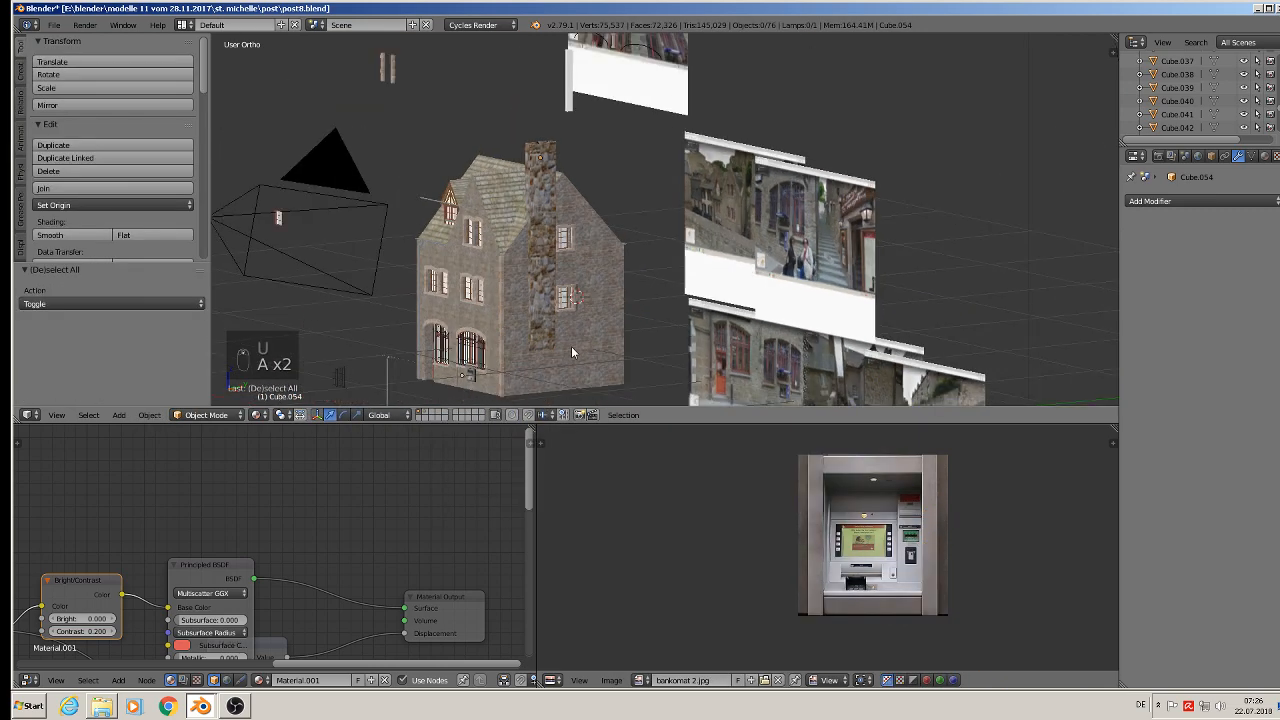
Save the post8.blend file.
{"action": "left_click", "coordinate": [54, 24]}
{"action": "left_click", "coordinate": [84, 126]}
{"action": "scroll", "coordinate": [572, 257], "scroll_direction": "down", "scroll_amount": 1}
{"action": "scroll", "coordinate": [572, 257], "scroll_direction": "up", "scroll_amount": 3}
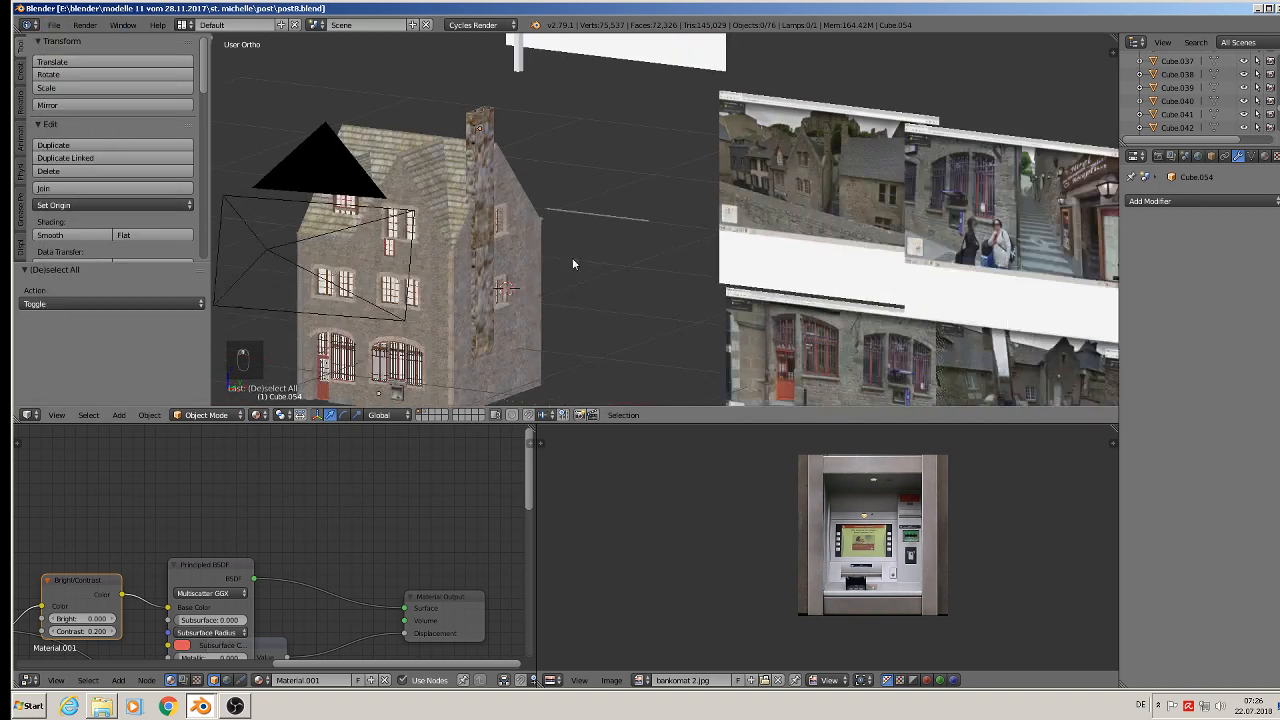
Examine the reference photo of the small gabled stone house with the white door and entrance steps in front view.
{"action": "middle_click_drag", "start_coordinate": [562, 290], "coordinate": [469, 182], "text": "shift"}
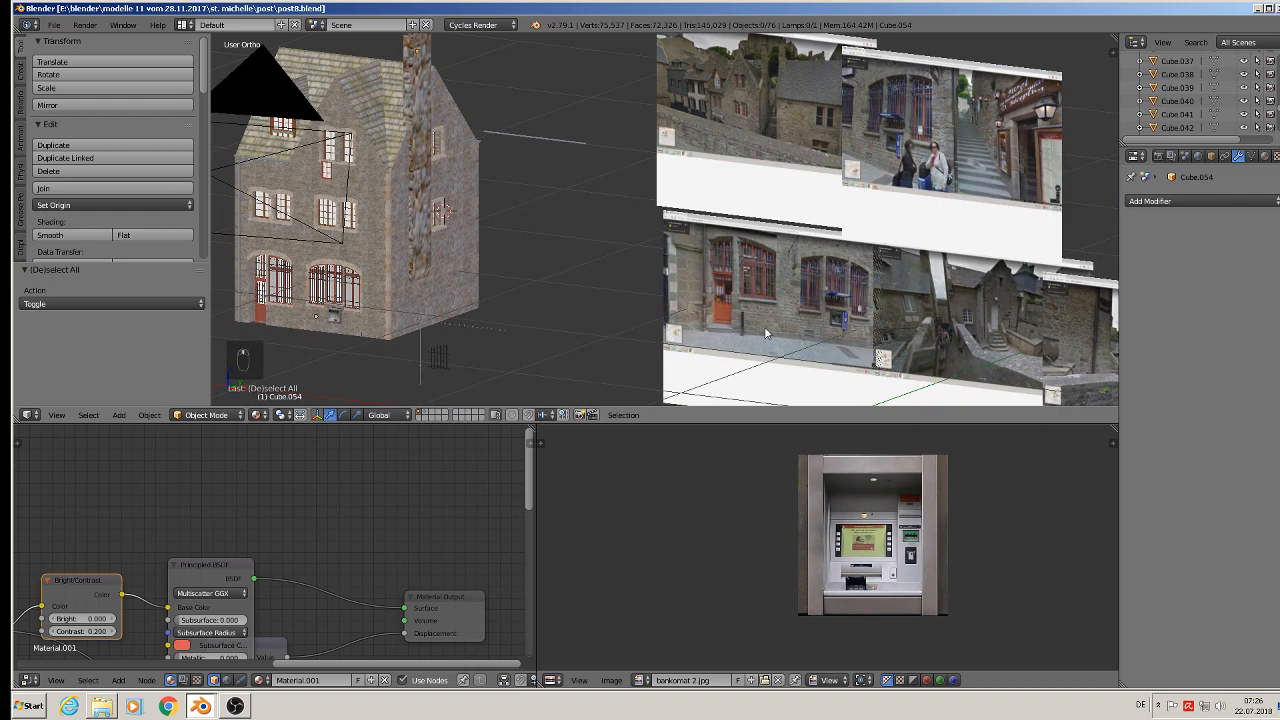
{"action": "middle_click_drag", "start_coordinate": [764, 326], "coordinate": [756, 313], "text": "shift"}
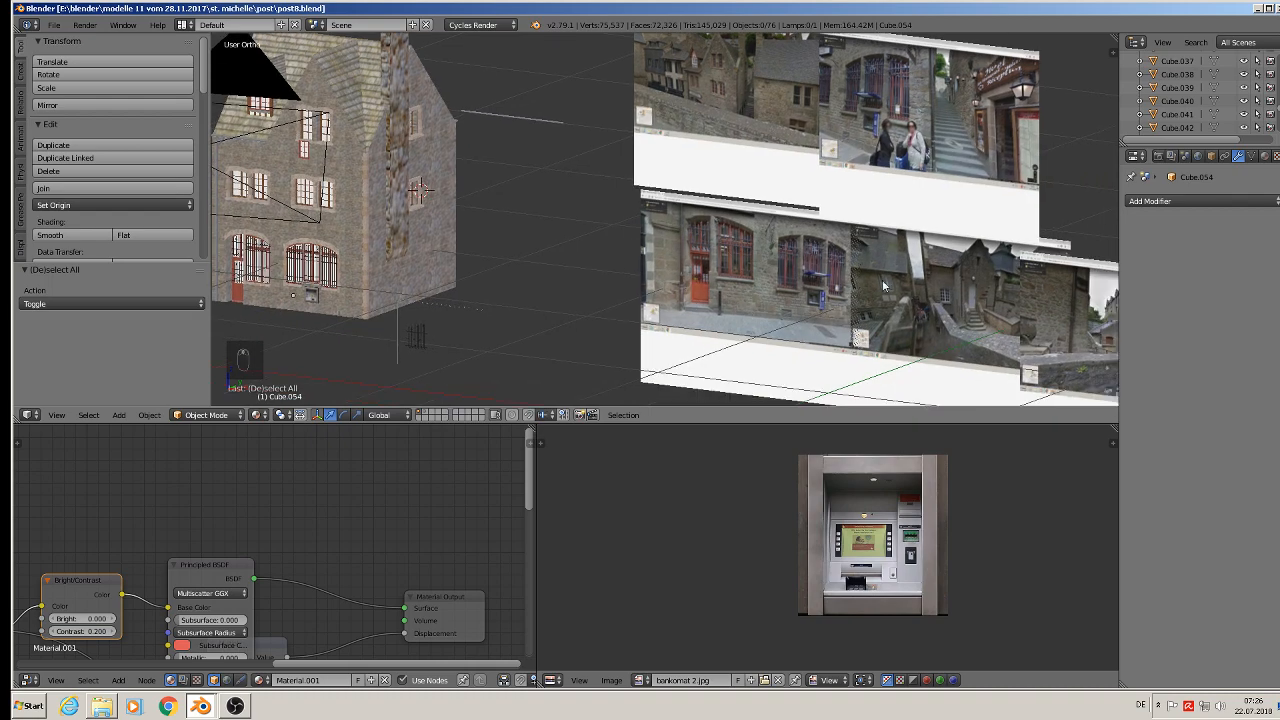
{"action": "middle_click_drag", "start_coordinate": [884, 286], "coordinate": [638, 264], "text": "shift"}
{"action": "scroll", "coordinate": [665, 262], "scroll_direction": "up", "scroll_amount": 1}
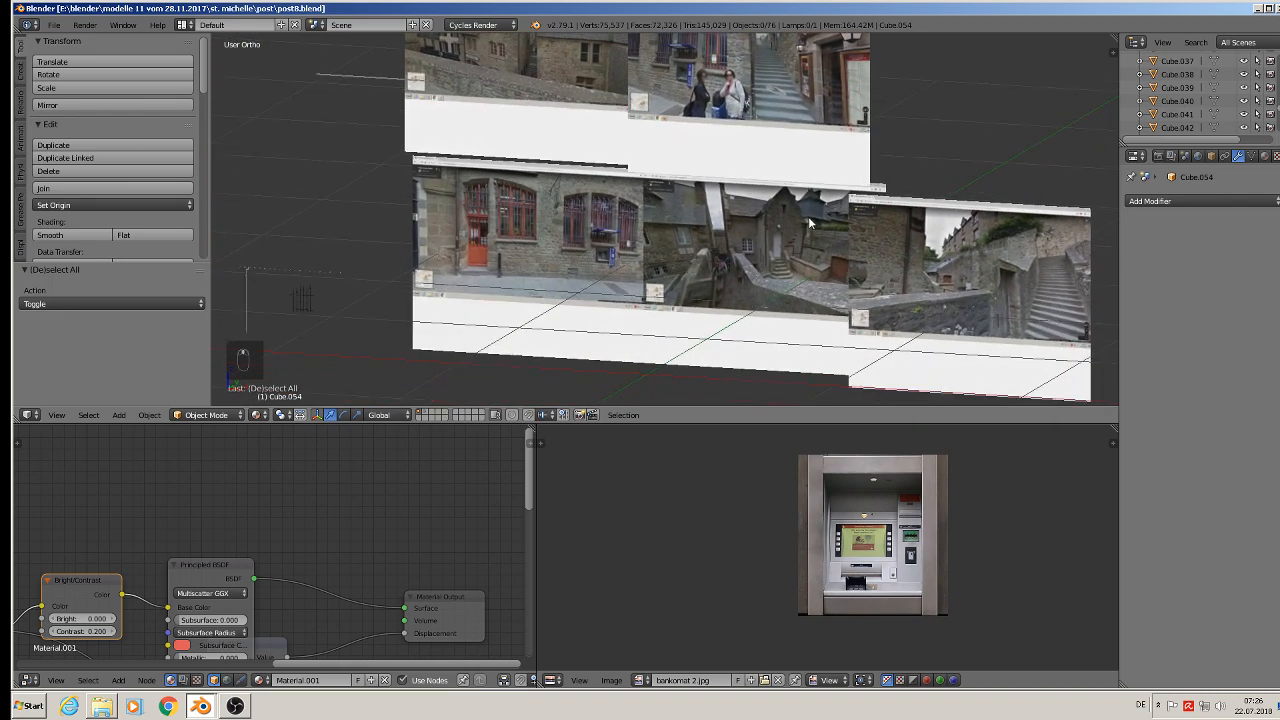
{"action": "key", "text": "Up"}
{"action": "scroll", "coordinate": [791, 228], "scroll_direction": "up", "scroll_amount": 2}
{"action": "key", "text": "KP_1"}
{"action": "scroll", "coordinate": [830, 190], "scroll_direction": "down", "scroll_amount": 1}
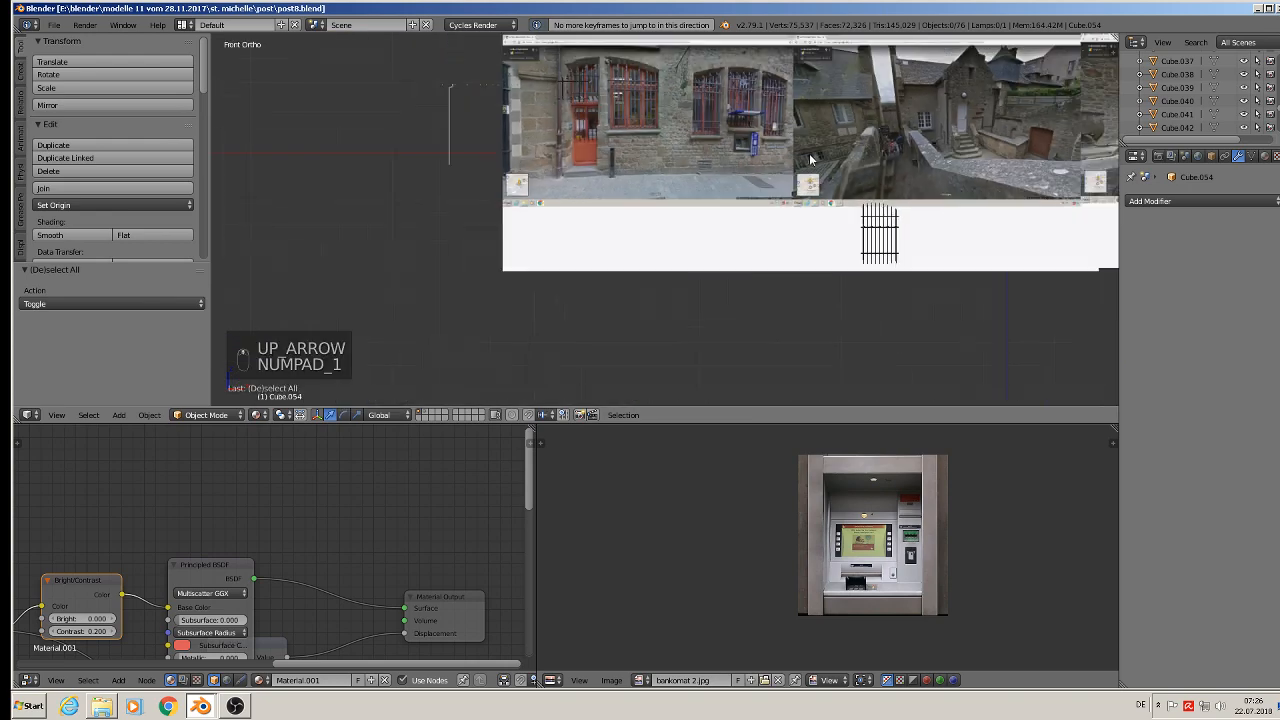
{"action": "scroll", "coordinate": [915, 135], "scroll_direction": "down", "scroll_amount": 1}
{"action": "middle_click_drag", "start_coordinate": [915, 135], "coordinate": [540, 266], "text": "shift"}
{"action": "scroll", "coordinate": [606, 241], "scroll_direction": "up", "scroll_amount": 4}
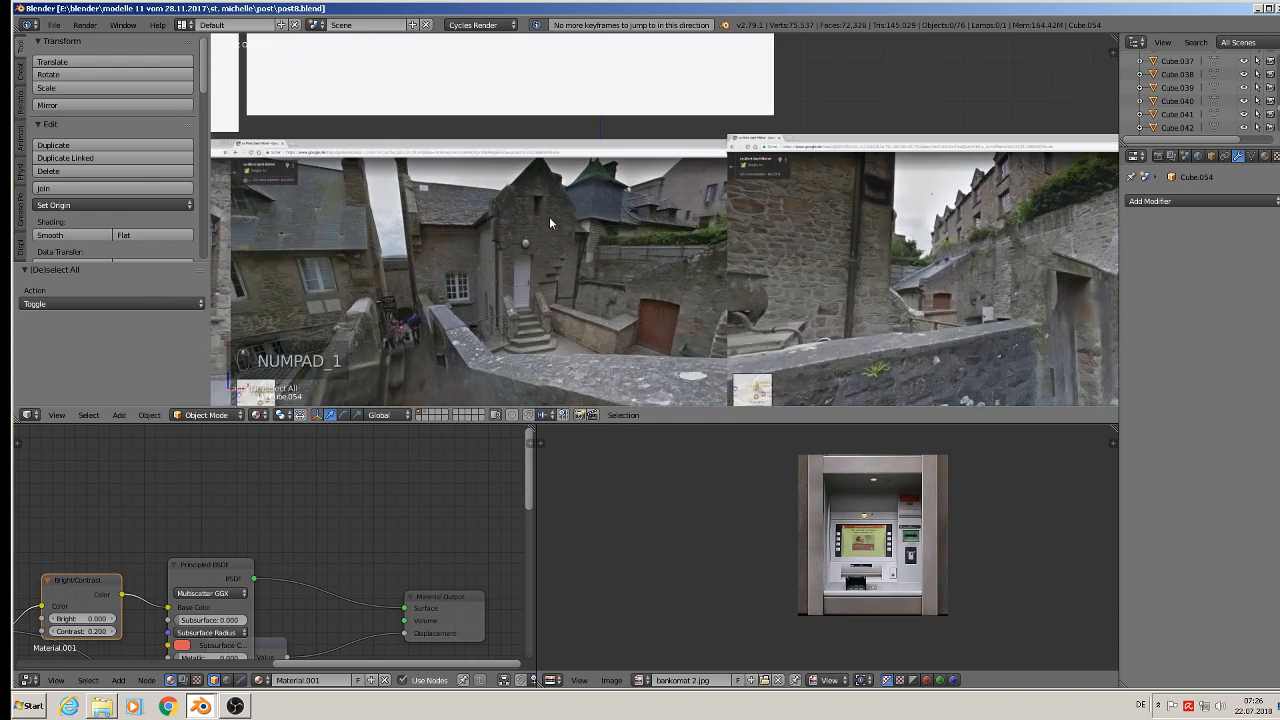
Add a cube over the reference photo beside the gabled stone house and scale it down to 0.087.
{"action": "left_click", "coordinate": [658, 276]}
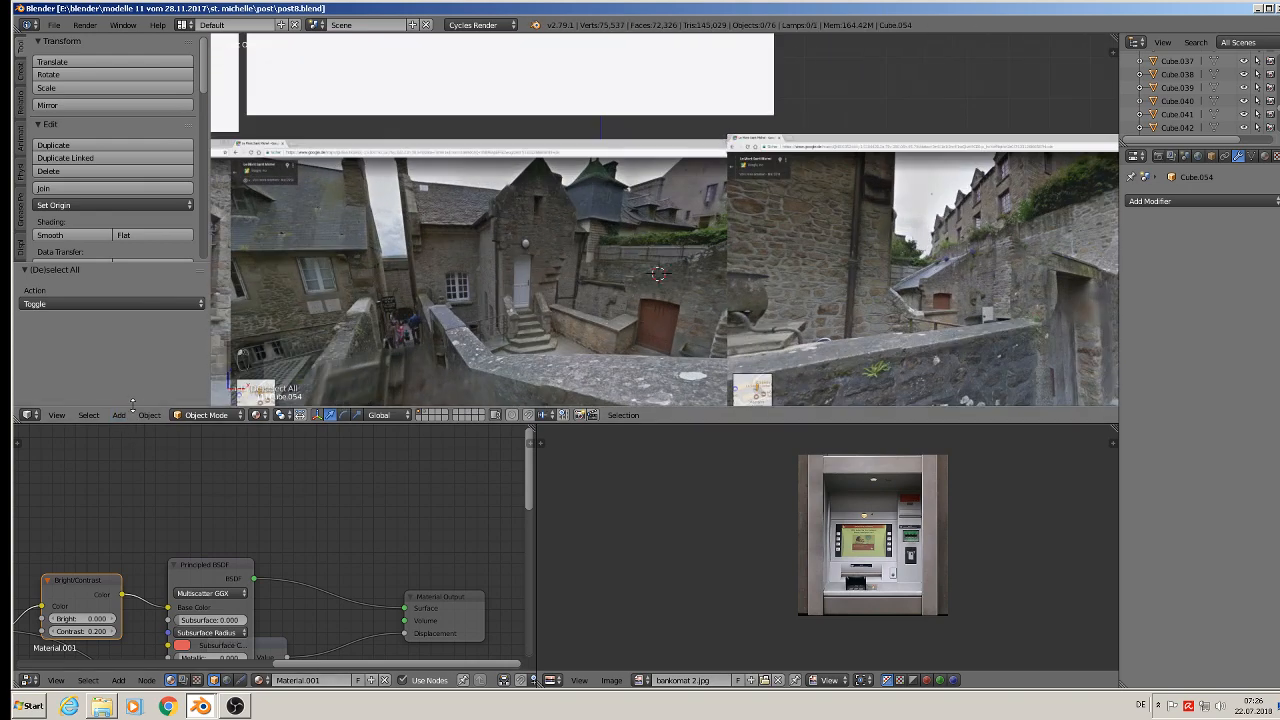
{"action": "left_click", "coordinate": [119, 414]}
{"action": "mouse_move", "coordinate": [137, 399]}
{"action": "left_click", "coordinate": [258, 95]}
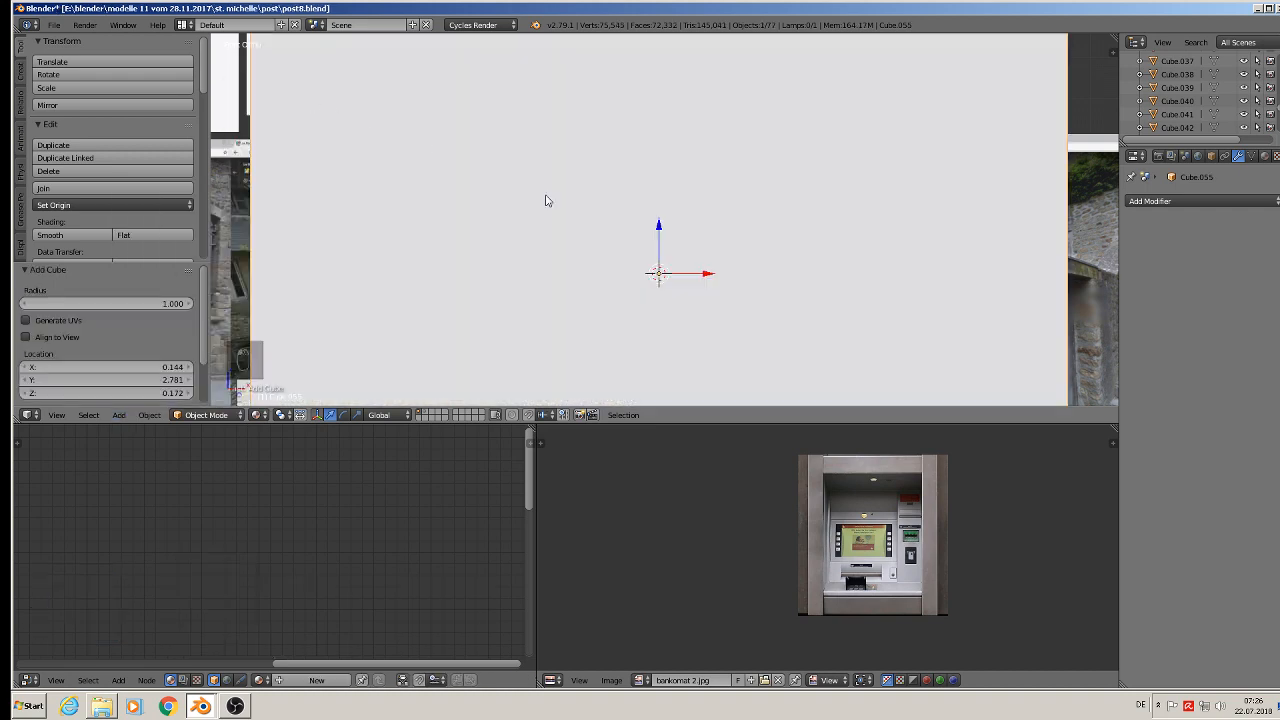
{"action": "key", "text": "s"}
{"action": "left_click", "coordinate": [686, 277]}
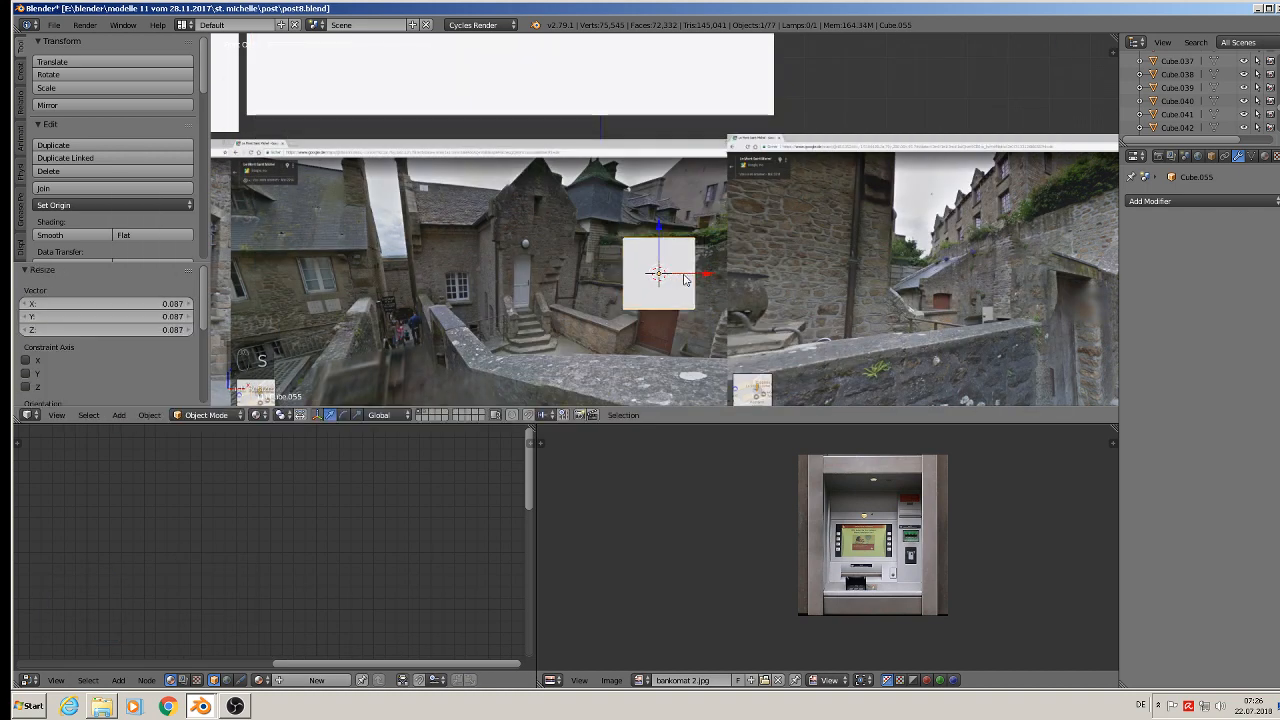
Stretch the new cube by 1.625 along Z and move it -0.530 along Y, in front of the reference photos.
{"action": "key", "text": "s"}
{"action": "key", "text": "x"}
{"action": "type", "text": "z"}
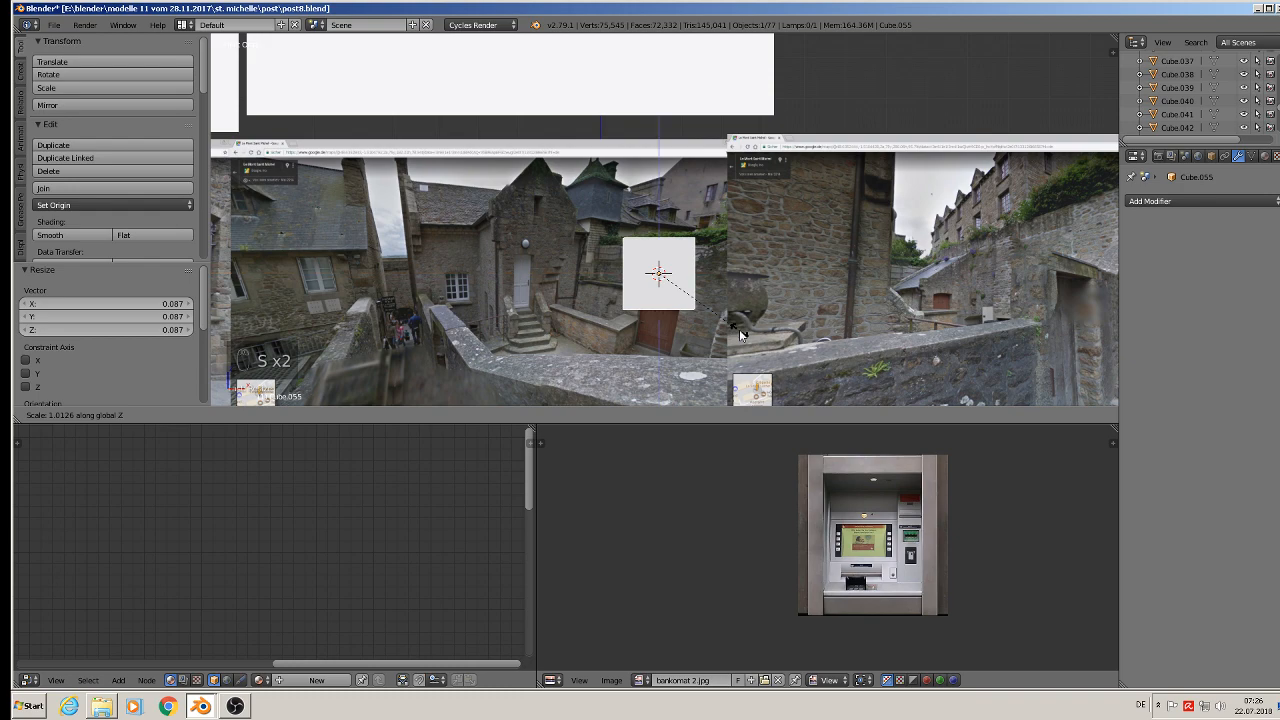
{"action": "type", "text": "1.625"}
{"action": "key", "text": "Return"}
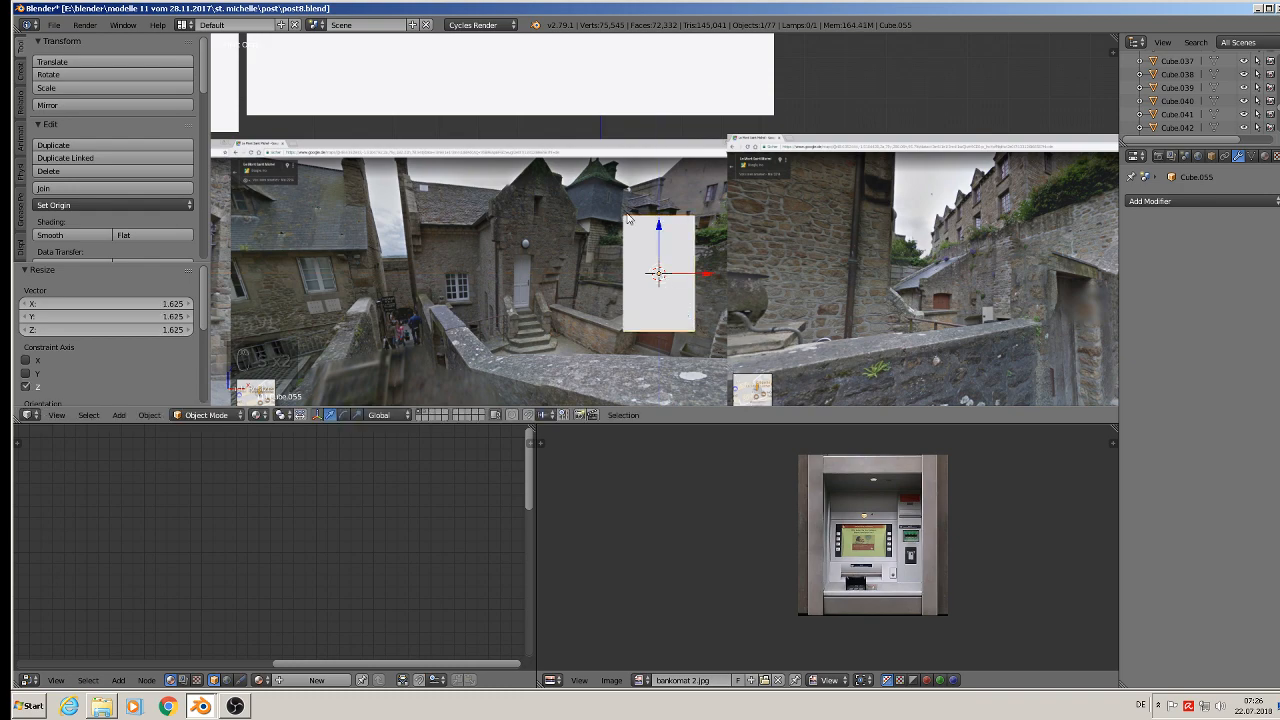
{"action": "middle_click_drag", "start_coordinate": [616, 194], "coordinate": [684, 227]}
{"action": "left_click_drag", "start_coordinate": [636, 262], "coordinate": [768, 340]}
{"action": "scroll", "coordinate": [814, 277], "scroll_direction": "up", "scroll_amount": 3}
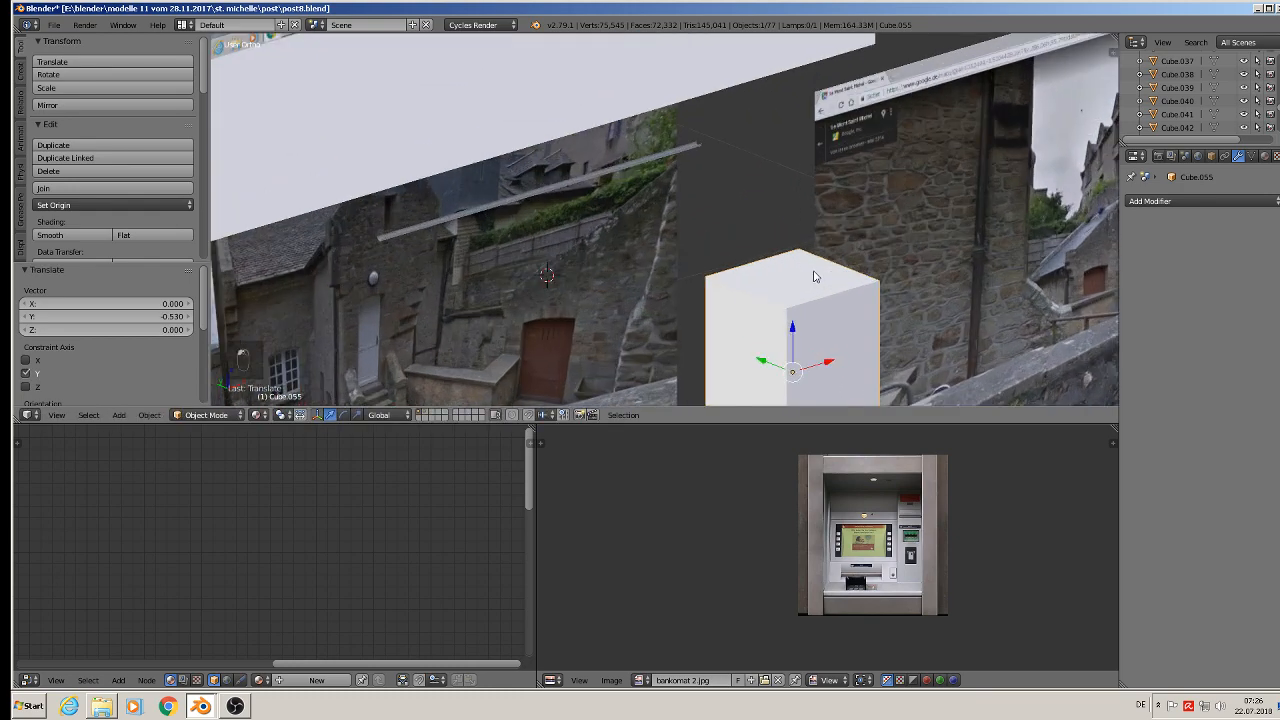
Cut a centred vertical edge loop through the block and raise its top edge 0.104 along Z to form a gable ridge.
{"action": "key", "text": "Tab"}
{"action": "key", "text": "ctrl+r"}
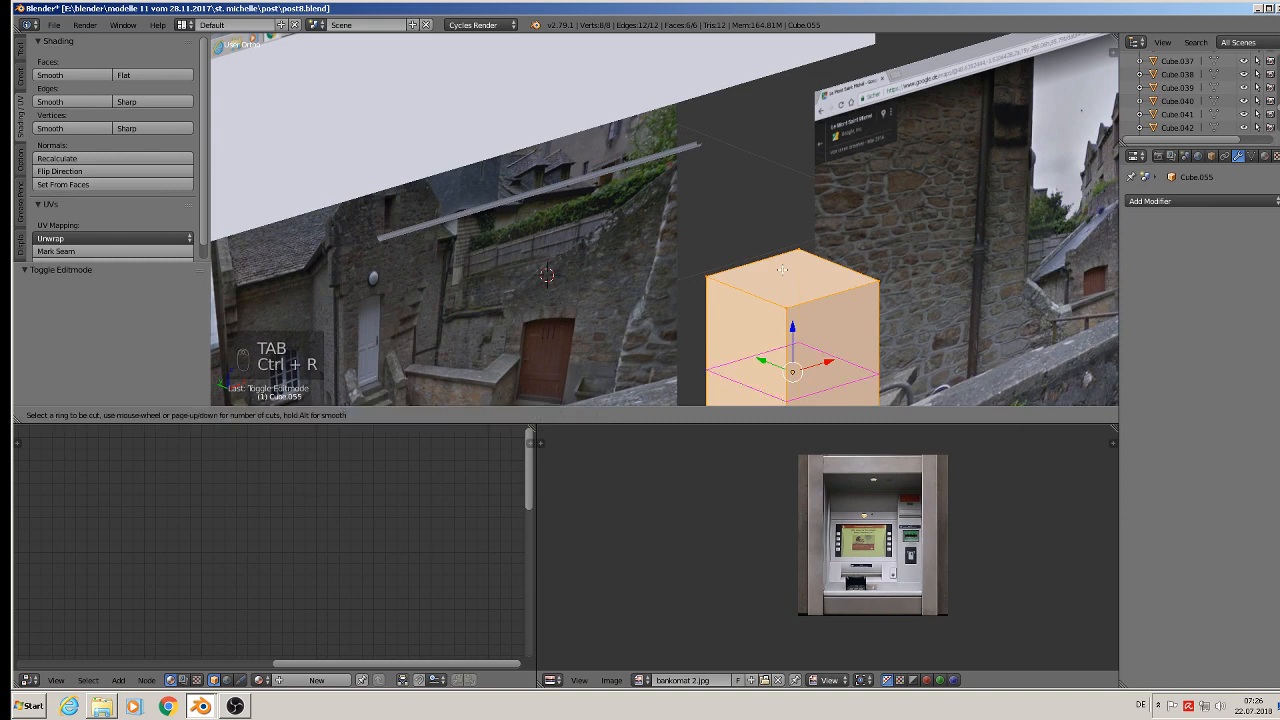
{"action": "left_click", "coordinate": [789, 268]}
{"action": "right_click", "coordinate": [789, 268]}
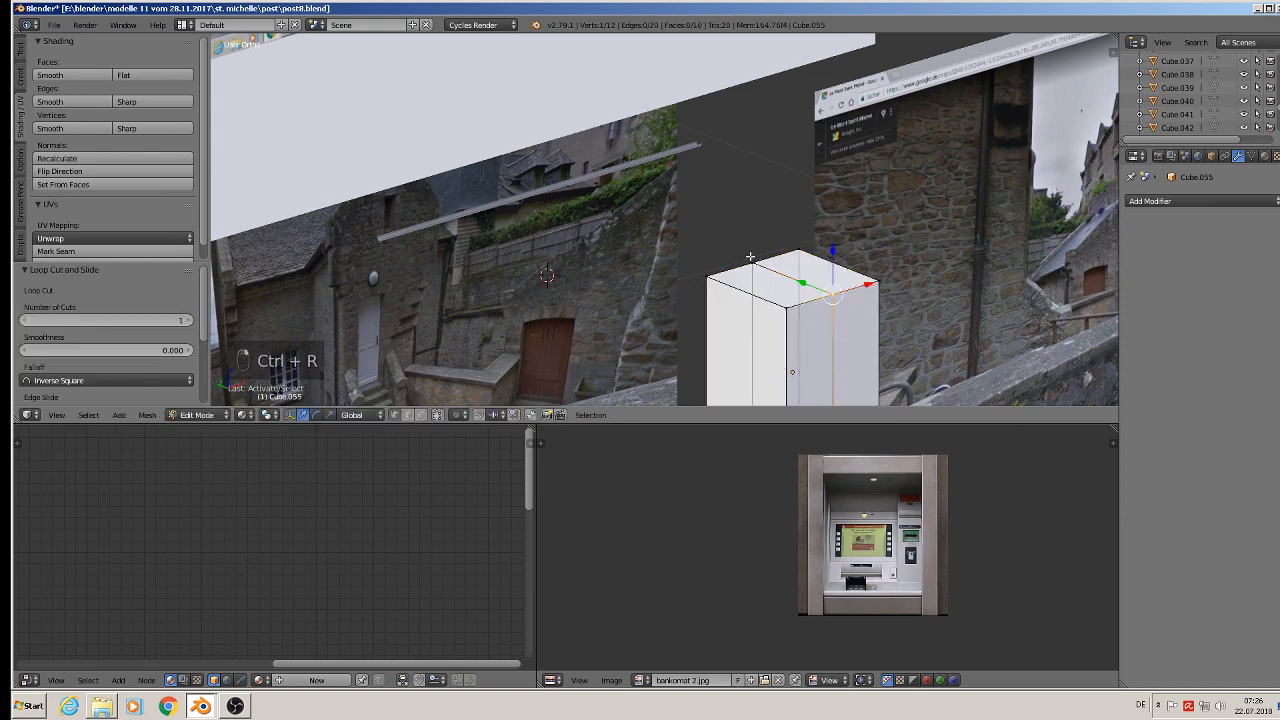
{"action": "right_click", "coordinate": [795, 279]}
{"action": "key", "text": "g"}
{"action": "key", "text": "z"}
{"action": "left_click_drag", "start_coordinate": [784, 178], "coordinate": [784, 178]}
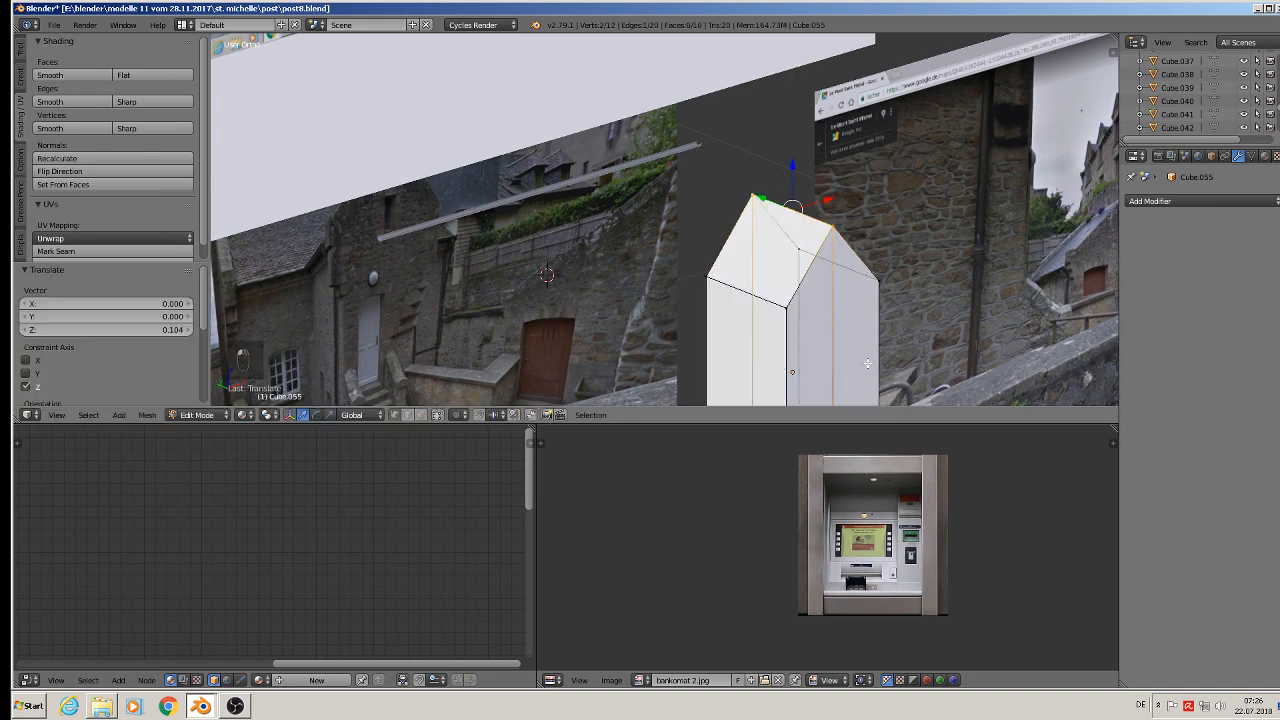
Add one centred horizontal loop cut around the gabled block's walls.
{"action": "middle_click_drag", "start_coordinate": [866, 363], "coordinate": [680, 267]}
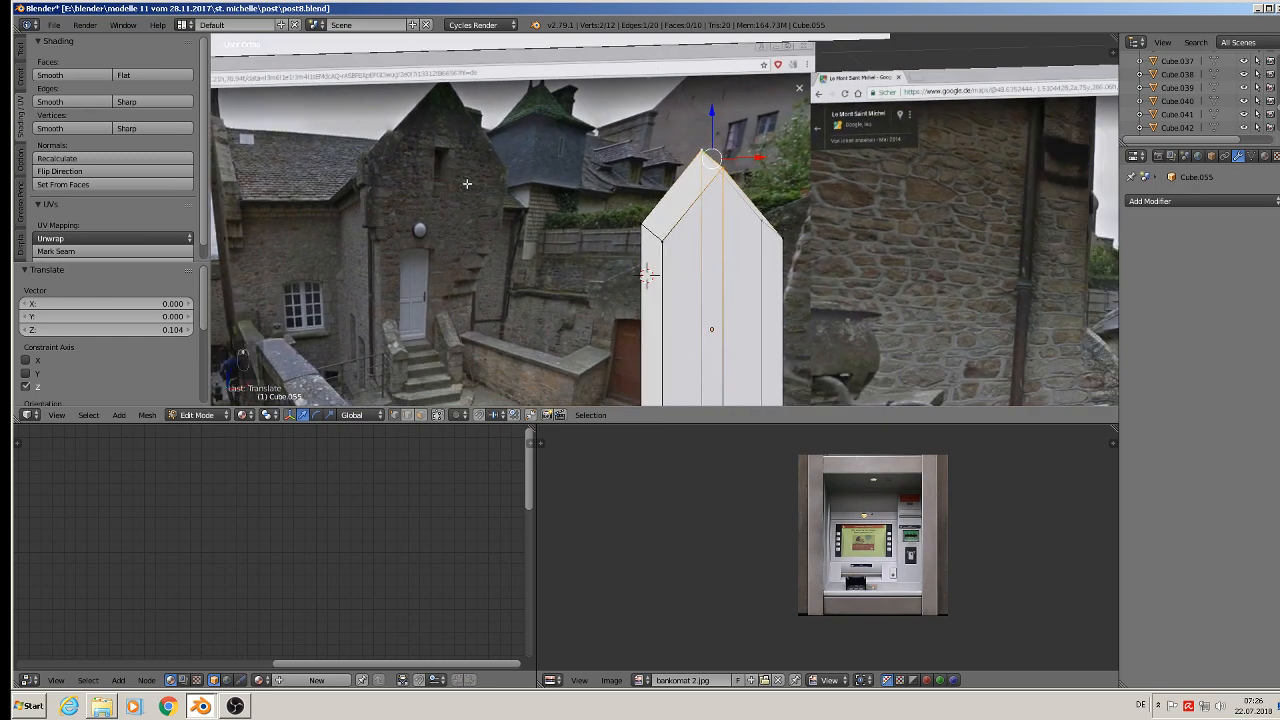
{"action": "middle_click_drag", "start_coordinate": [712, 342], "coordinate": [662, 264], "text": "shift"}
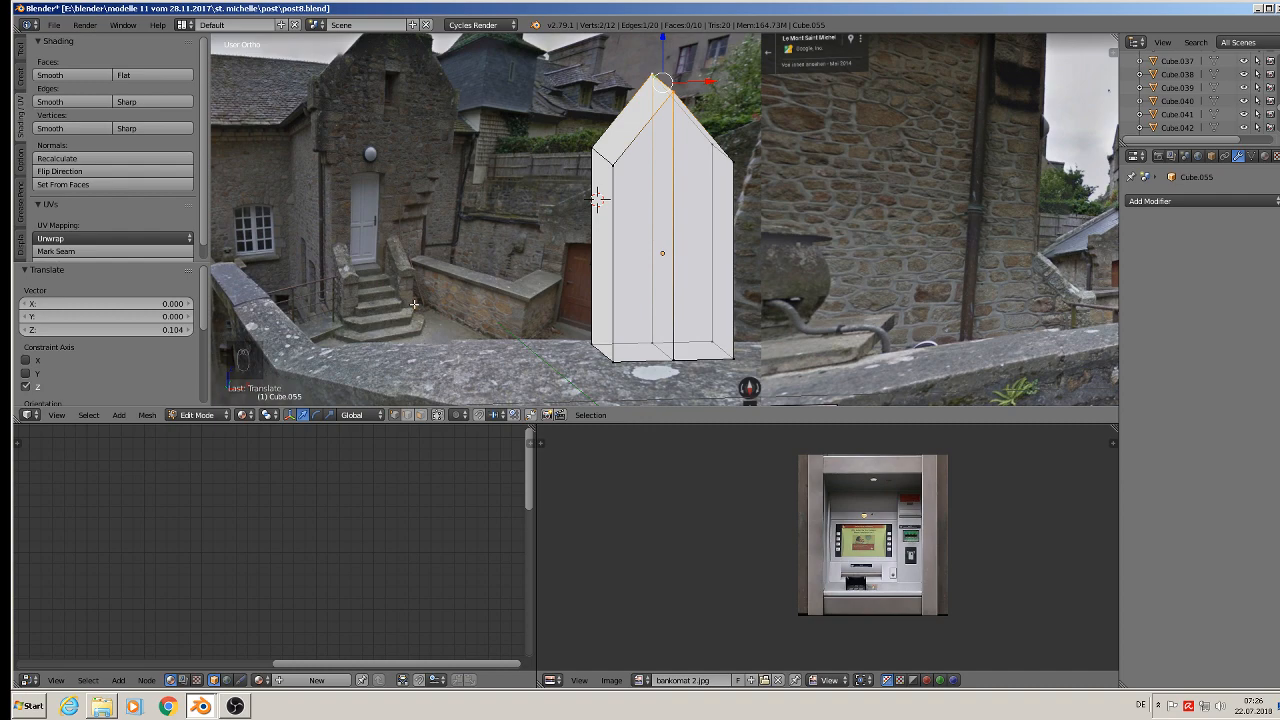
{"action": "key", "text": "a"}
{"action": "key", "text": "a"}
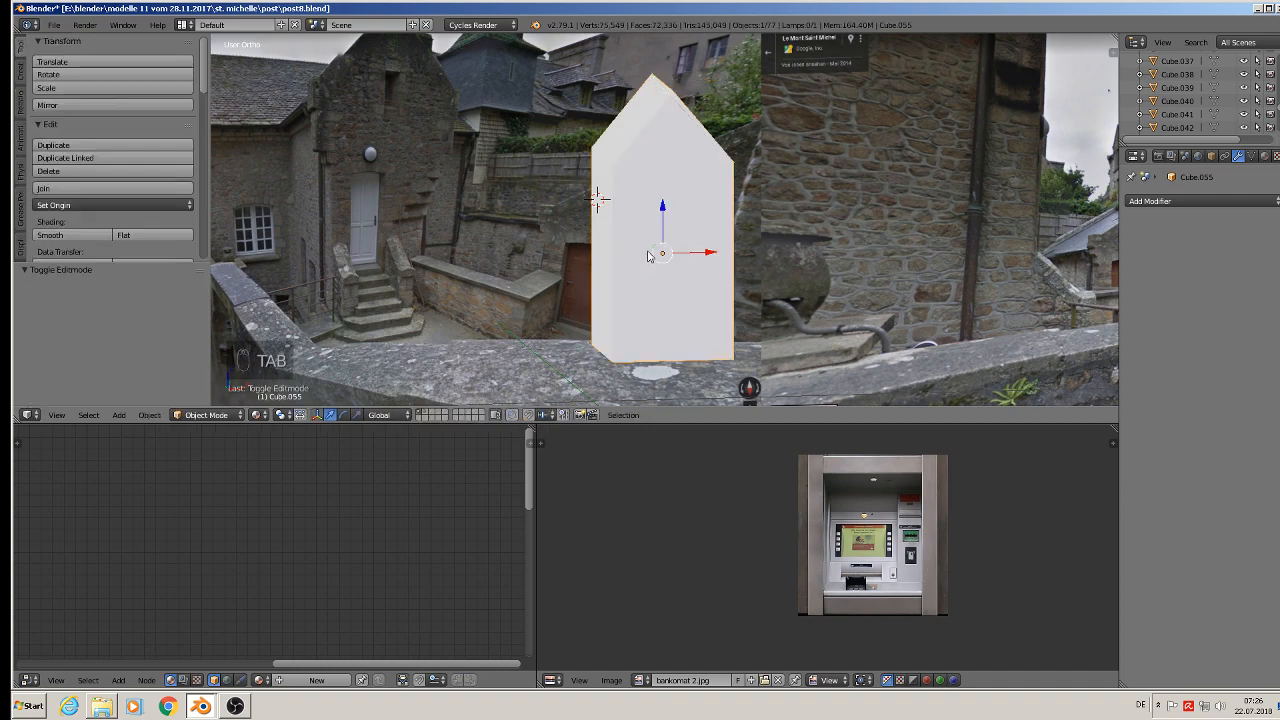
{"action": "key", "text": "a"}
{"action": "middle_click_drag", "start_coordinate": [682, 282], "coordinate": [629, 242]}
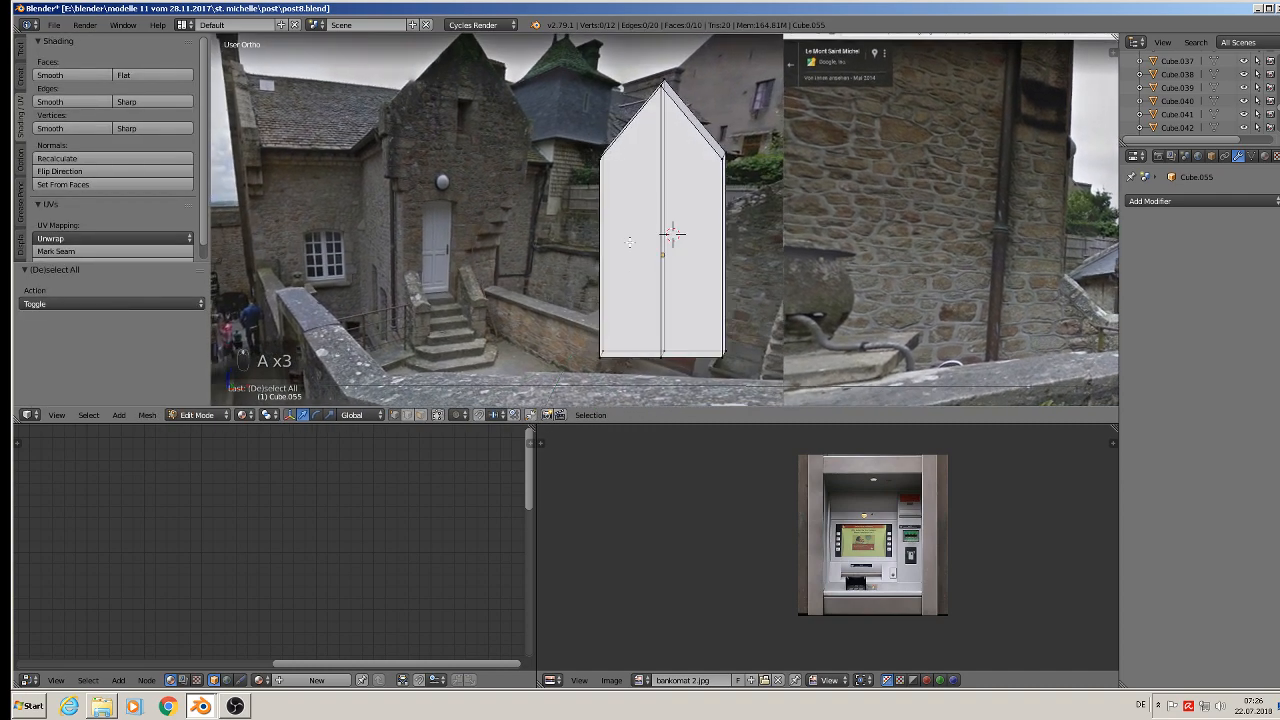
{"action": "key", "text": "ctrl+r"}
{"action": "left_click", "coordinate": [629, 242]}
{"action": "right_click", "coordinate": [629, 242]}
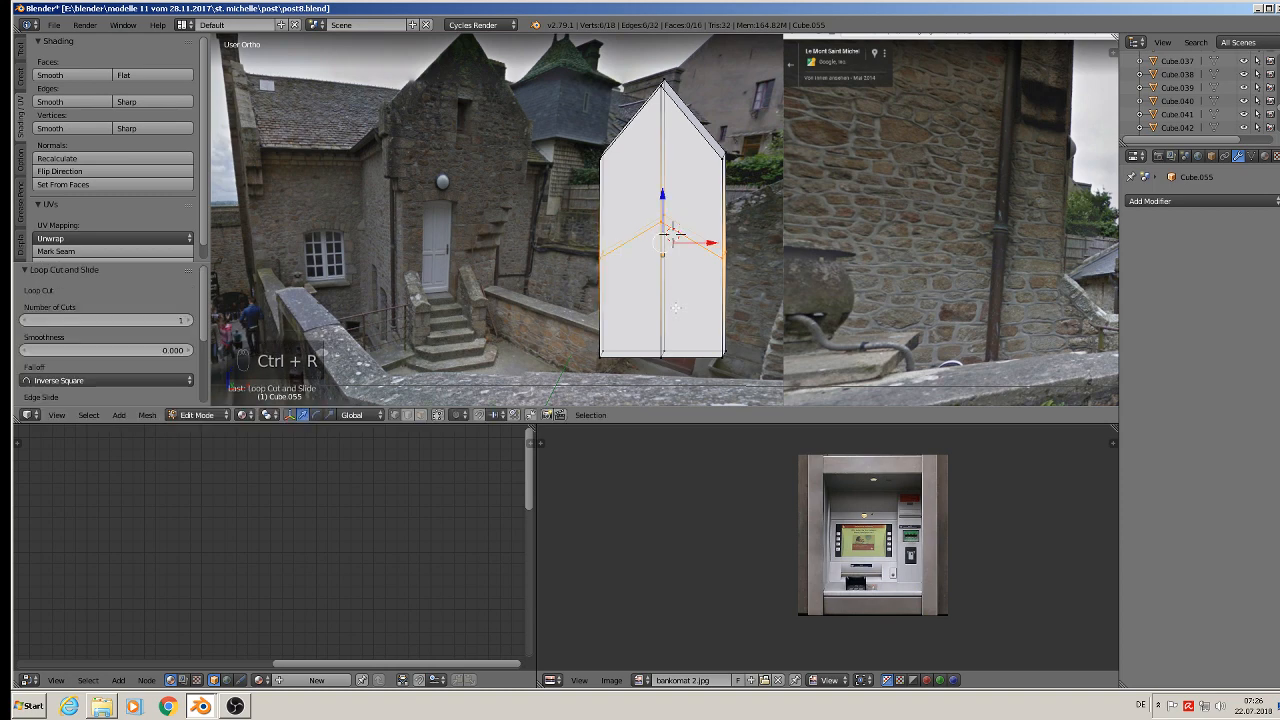
Flatten the horizontal edge loop by scaling it to 0 along Z, and move it -0.023 along Z.
{"action": "key", "text": "s"}
{"action": "key", "text": "z"}
{"action": "key", "text": "0"}
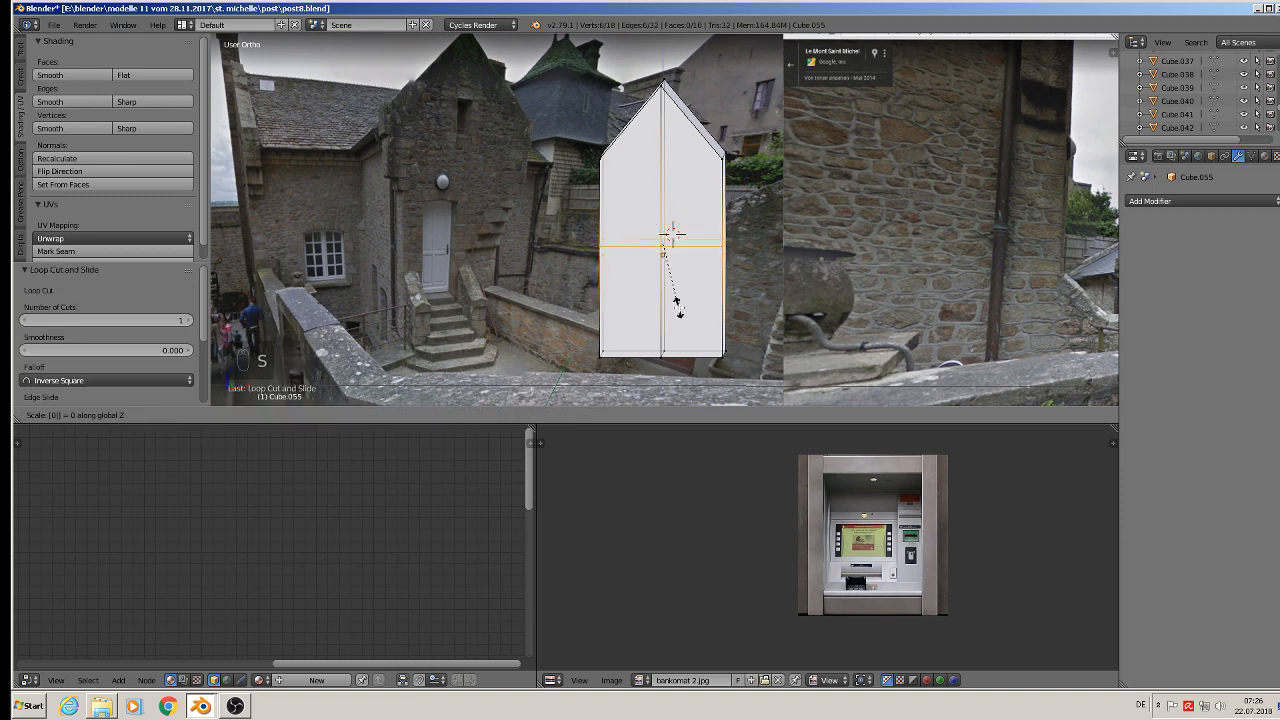
{"action": "left_click", "coordinate": [626, 213]}
{"action": "key", "text": "g"}
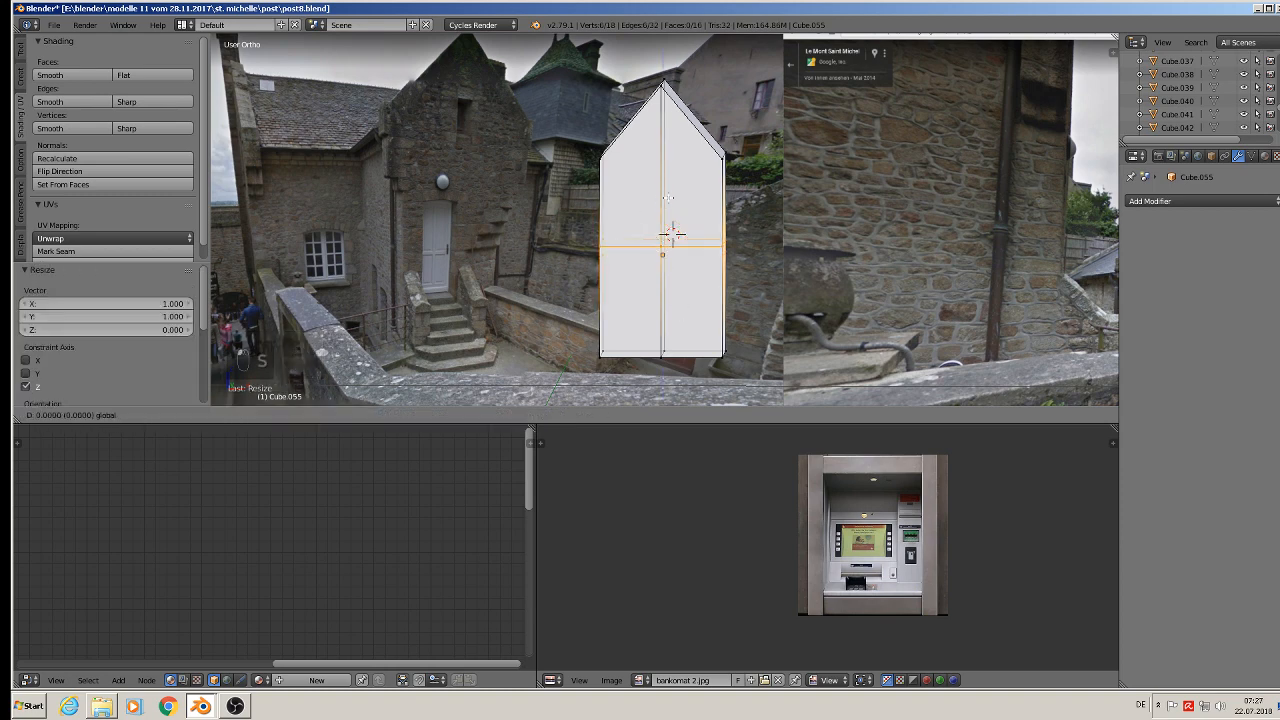
{"action": "left_click", "coordinate": [667, 215]}
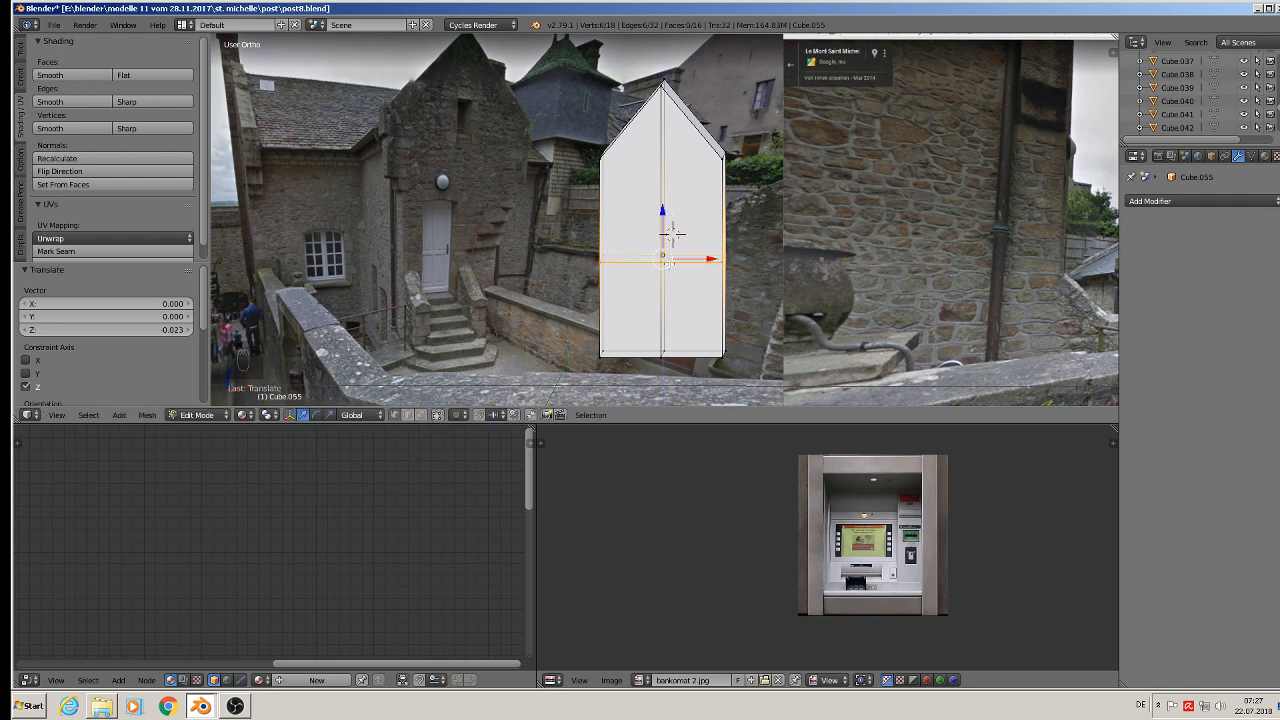
{"action": "scroll", "coordinate": [665, 288], "scroll_direction": "up", "scroll_amount": 2}
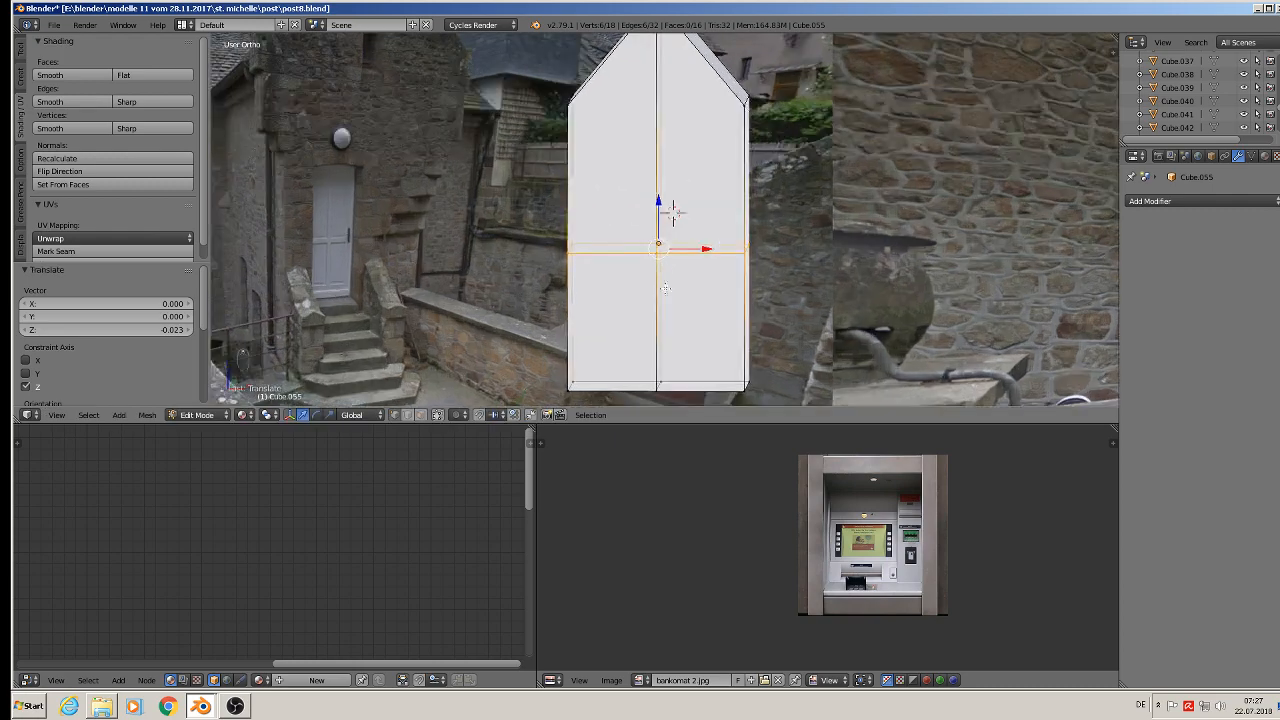
Cut a vertical edge loop through the left half of the gabled front and select the lower front face beside the centre line.
{"action": "key", "text": "ctrl+r"}
{"action": "left_click", "coordinate": [590, 250]}
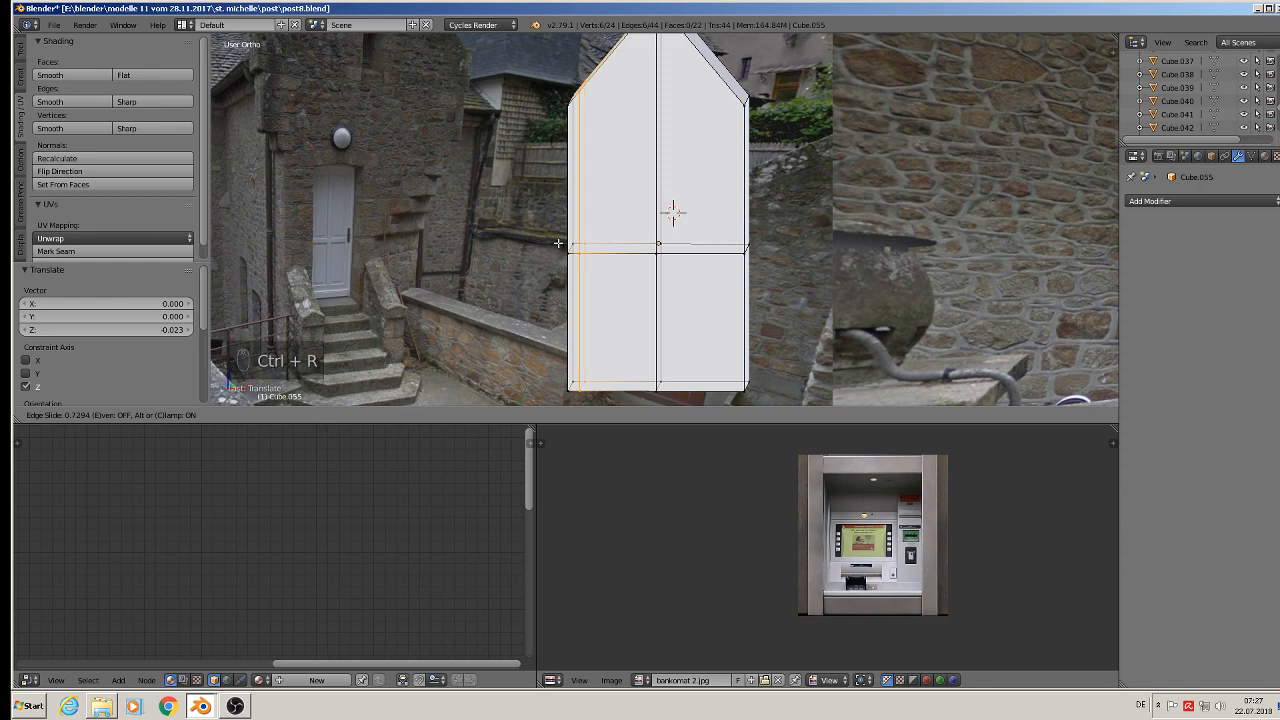
{"action": "left_click", "coordinate": [590, 245]}
{"action": "key", "text": "ctrl+e"}
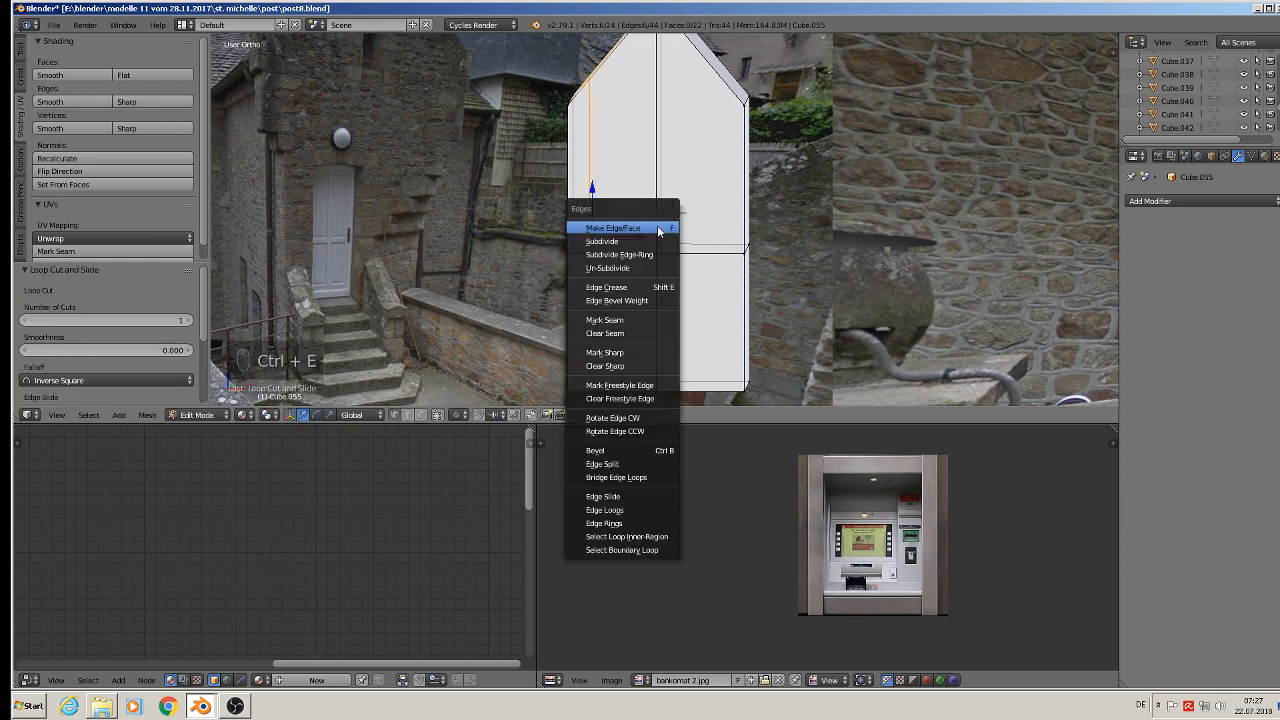
{"action": "middle_click_drag", "start_coordinate": [625, 194], "coordinate": [658, 199]}
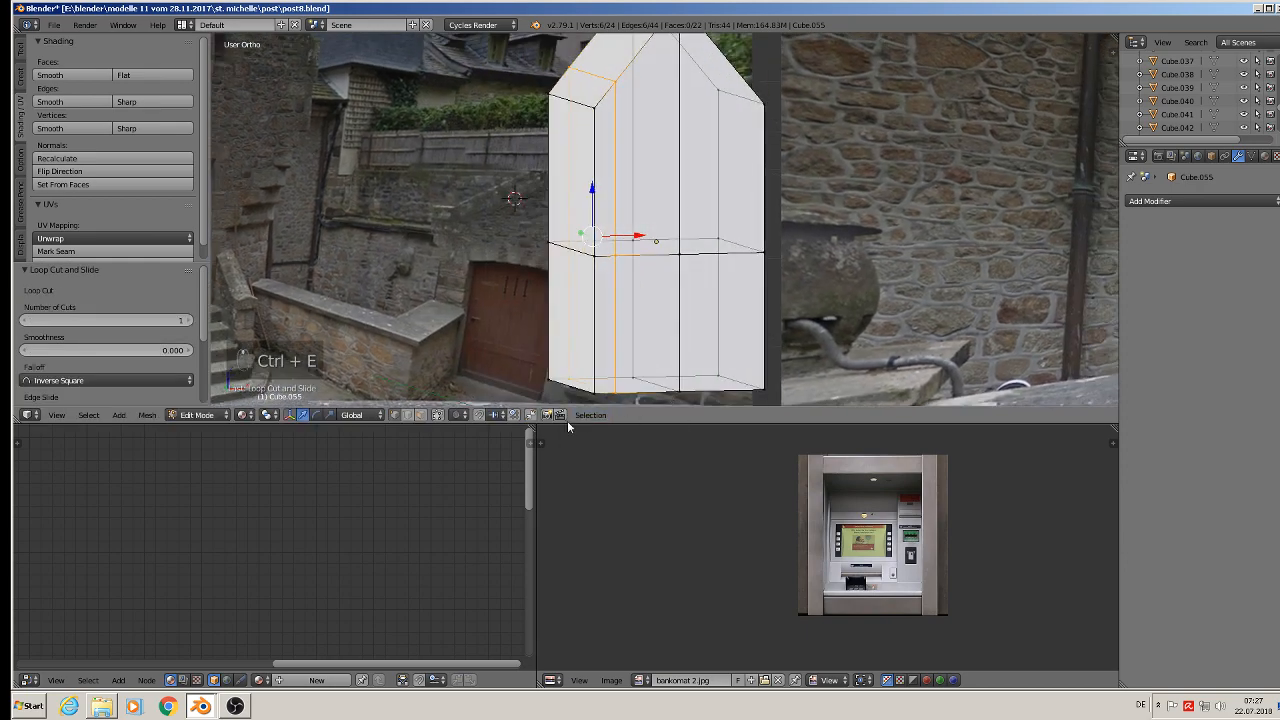
{"action": "left_click", "coordinate": [420, 415]}
{"action": "right_click", "coordinate": [648, 325]}
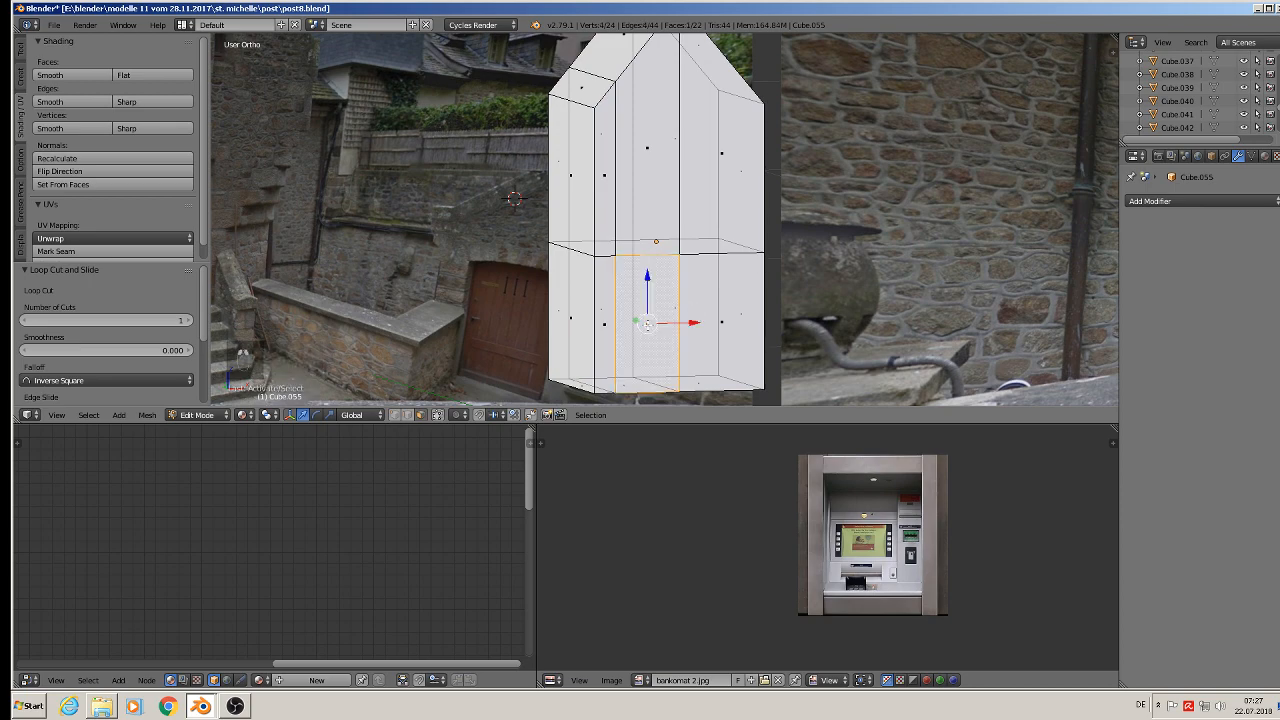
Try deleting only the selected lower front face, and undo the deletion.
{"action": "key", "text": "x"}
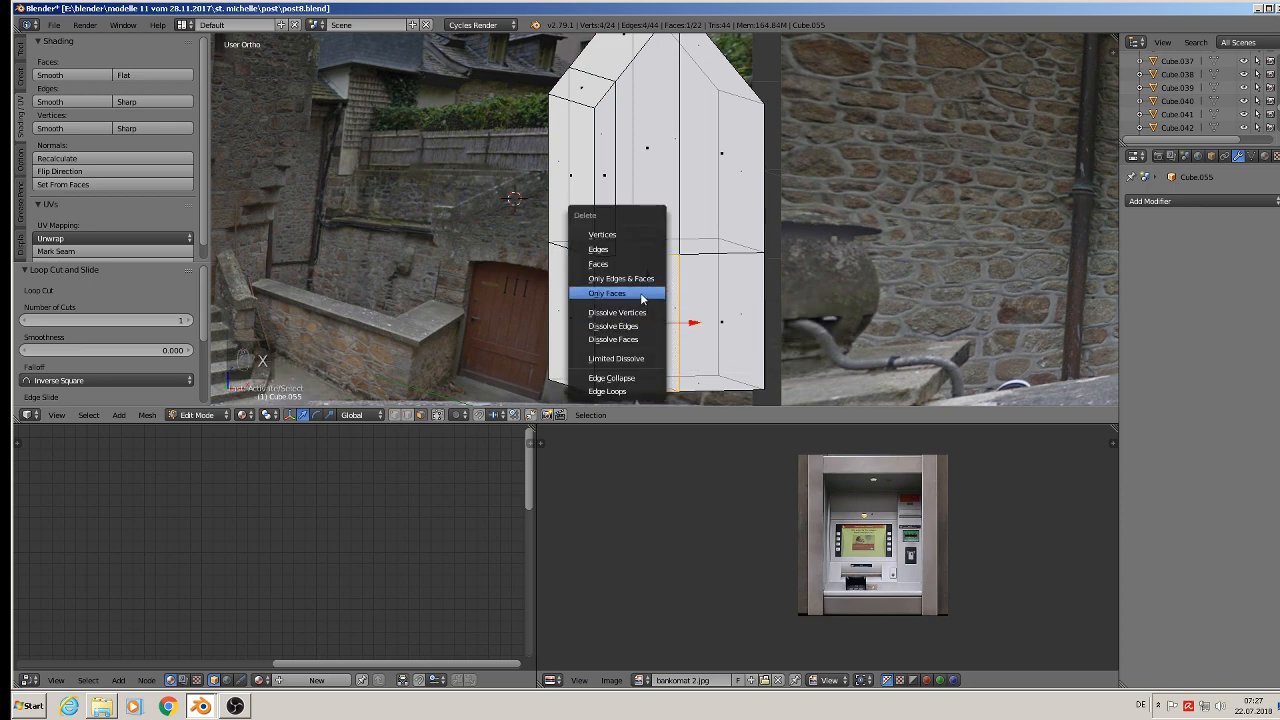
{"action": "left_click", "coordinate": [642, 298]}
{"action": "scroll", "coordinate": [667, 341], "scroll_direction": "down", "scroll_amount": 1}
{"action": "middle_click_drag", "start_coordinate": [665, 344], "coordinate": [689, 301], "text": "shift"}
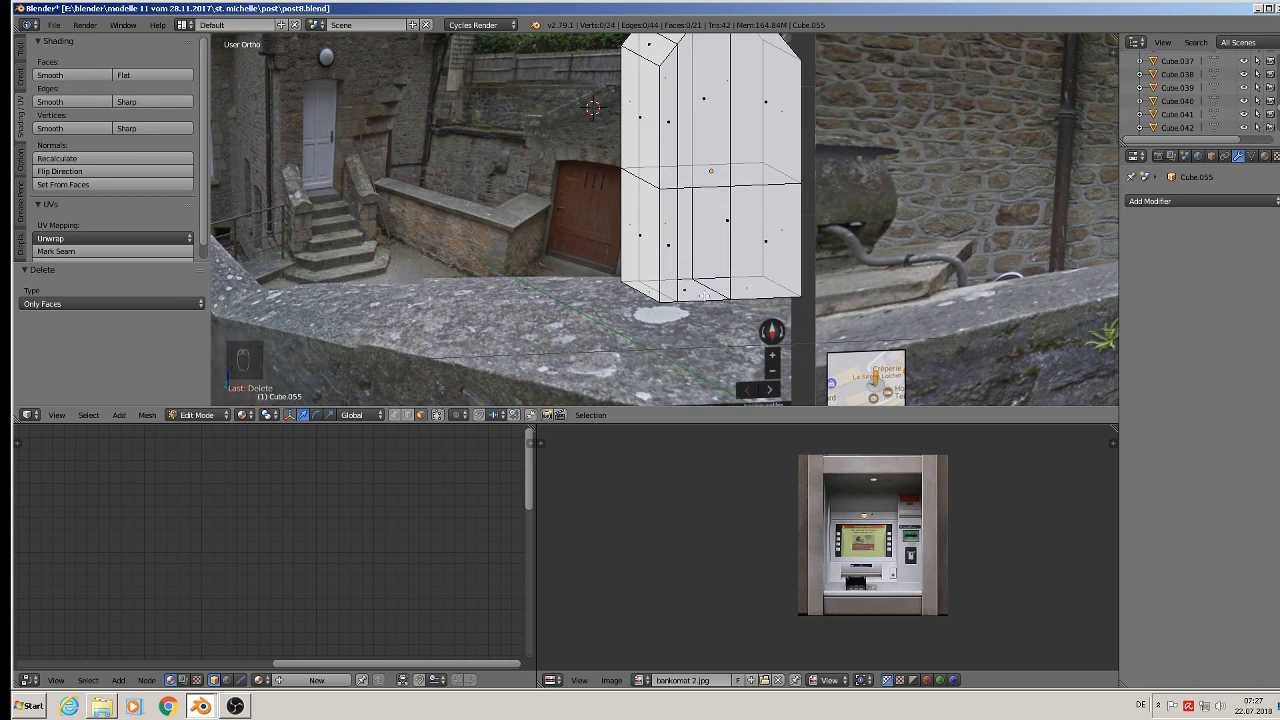
{"action": "middle_click_drag", "start_coordinate": [701, 276], "coordinate": [700, 323]}
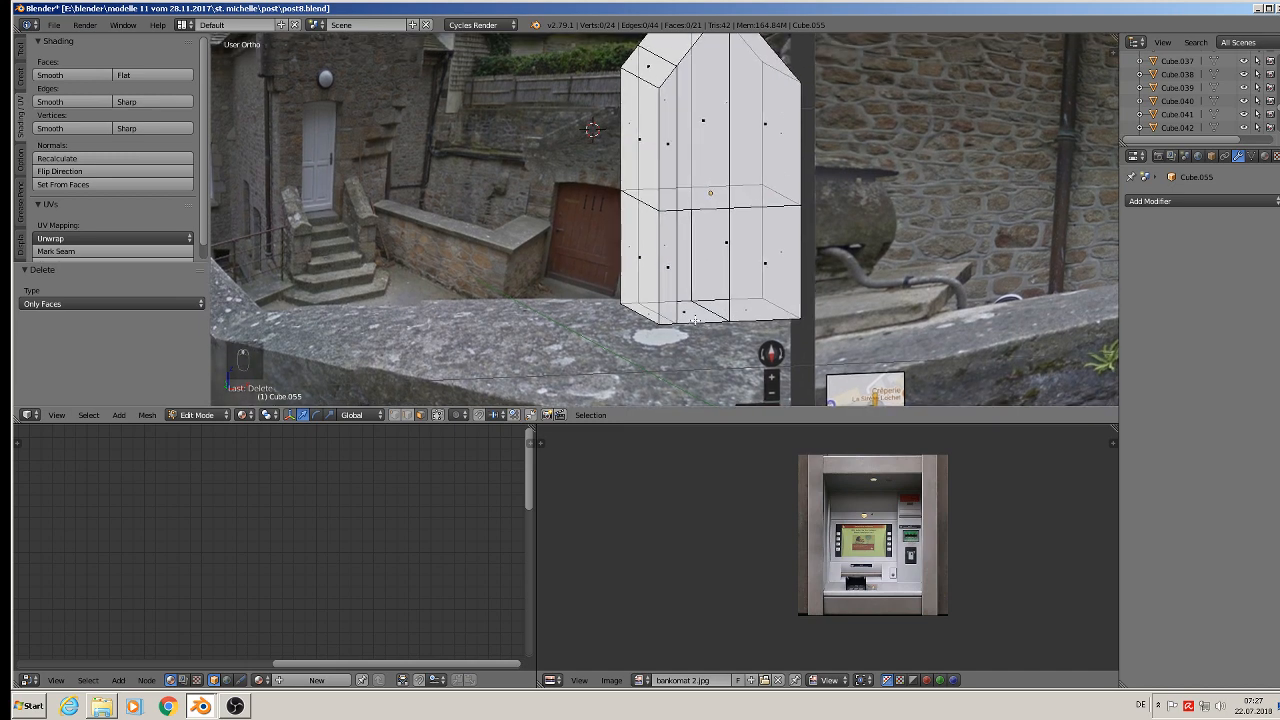
{"action": "key", "text": "ctrl+z"}
Extrude the selected lower front face and push it 0.036 along Y into the block as a door recess.
{"action": "scroll", "coordinate": [700, 306], "scroll_direction": "up", "scroll_amount": 2}
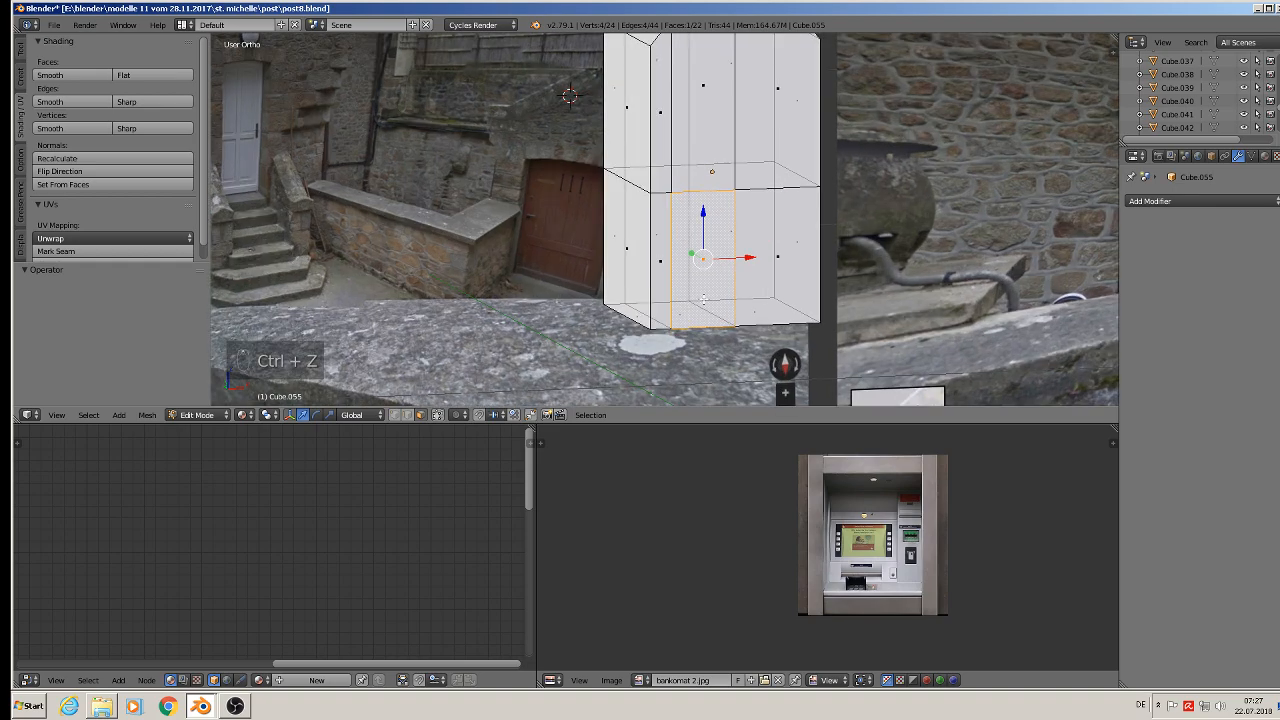
{"action": "key", "text": "e"}
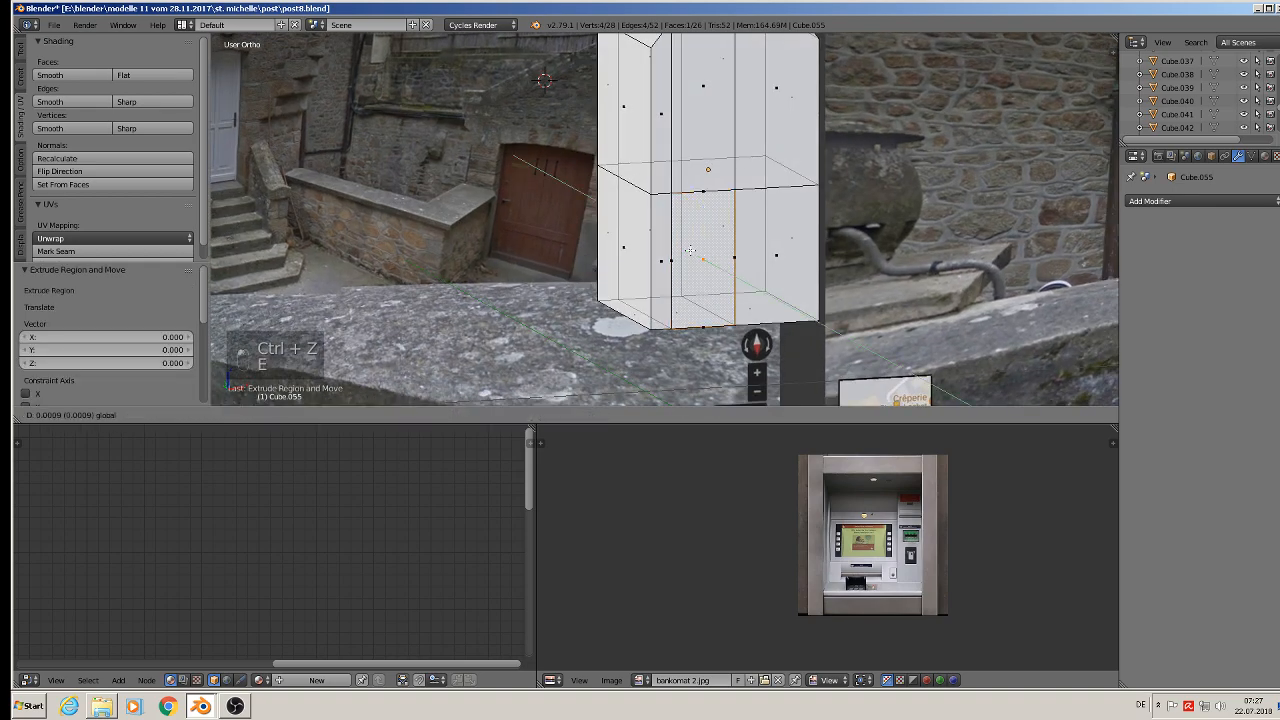
{"action": "left_click", "coordinate": [681, 245]}
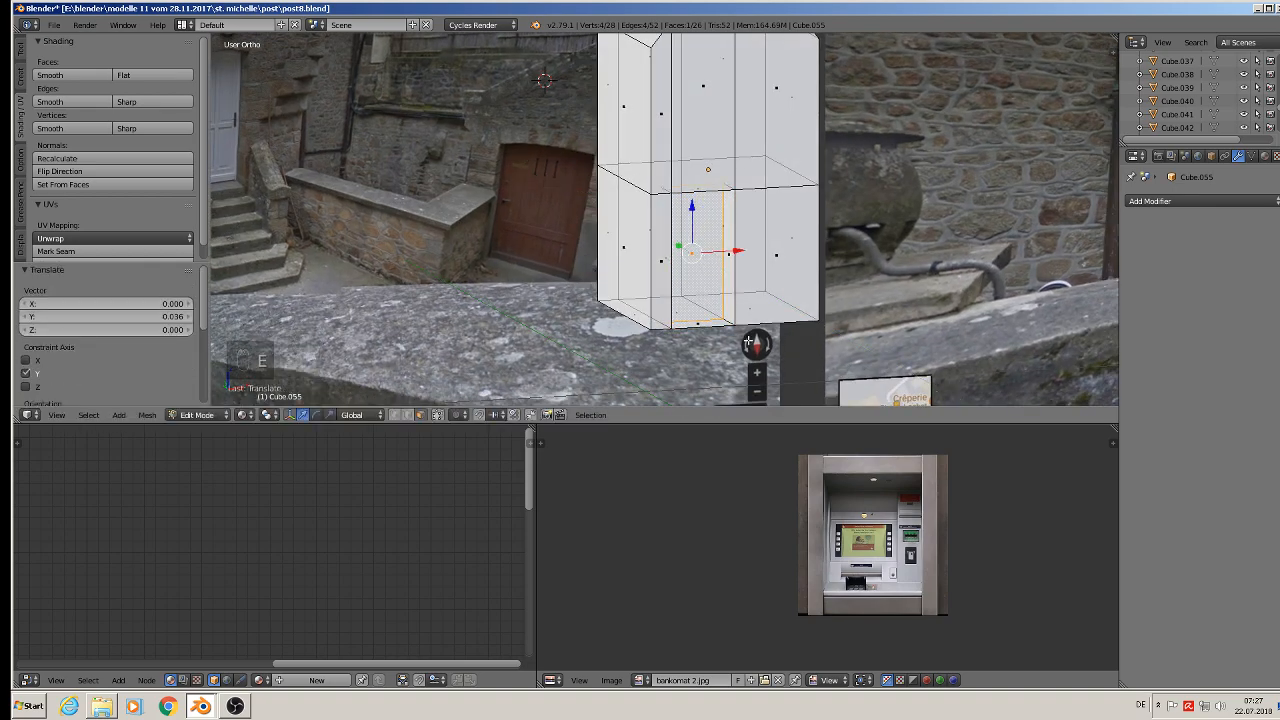
{"action": "scroll", "coordinate": [709, 349], "scroll_direction": "up", "scroll_amount": 1}
Delete the bottom front edge of the door recess together with its adjoining faces.
{"action": "left_click", "coordinate": [410, 417]}
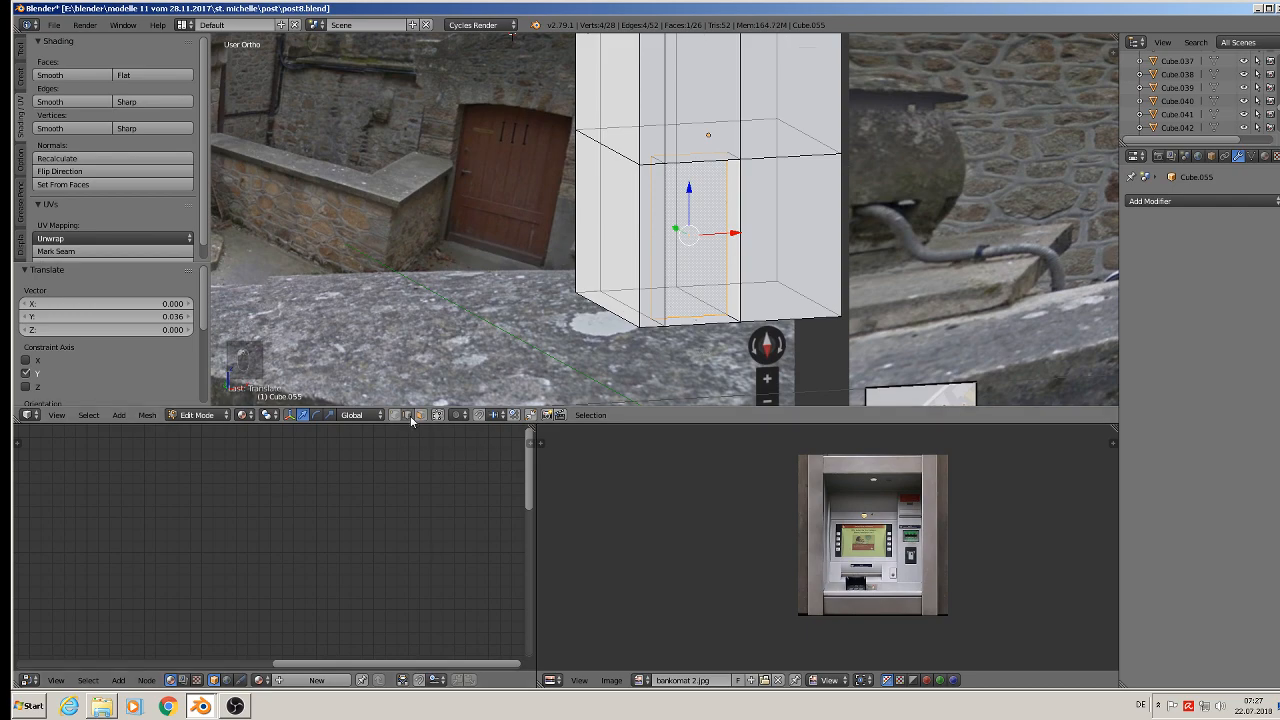
{"action": "right_click", "coordinate": [714, 335]}
{"action": "key", "text": "x"}
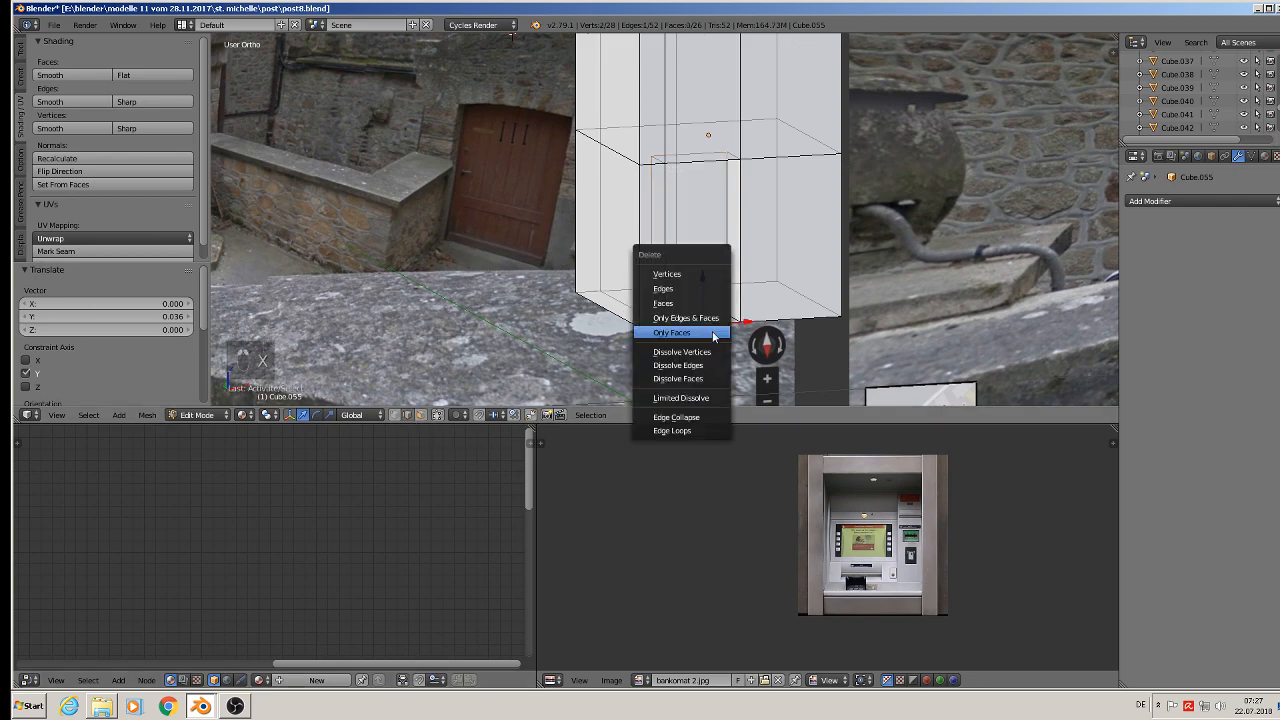
{"action": "left_click", "coordinate": [704, 290]}
{"action": "mouse_move", "coordinate": [740, 312]}
{"action": "middle_mouse_down"}
{"action": "mouse_move", "coordinate": [795, 355]}
{"action": "mouse_move", "coordinate": [774, 319]}
{"action": "mouse_move", "coordinate": [725, 327]}
{"action": "middle_mouse_up"}
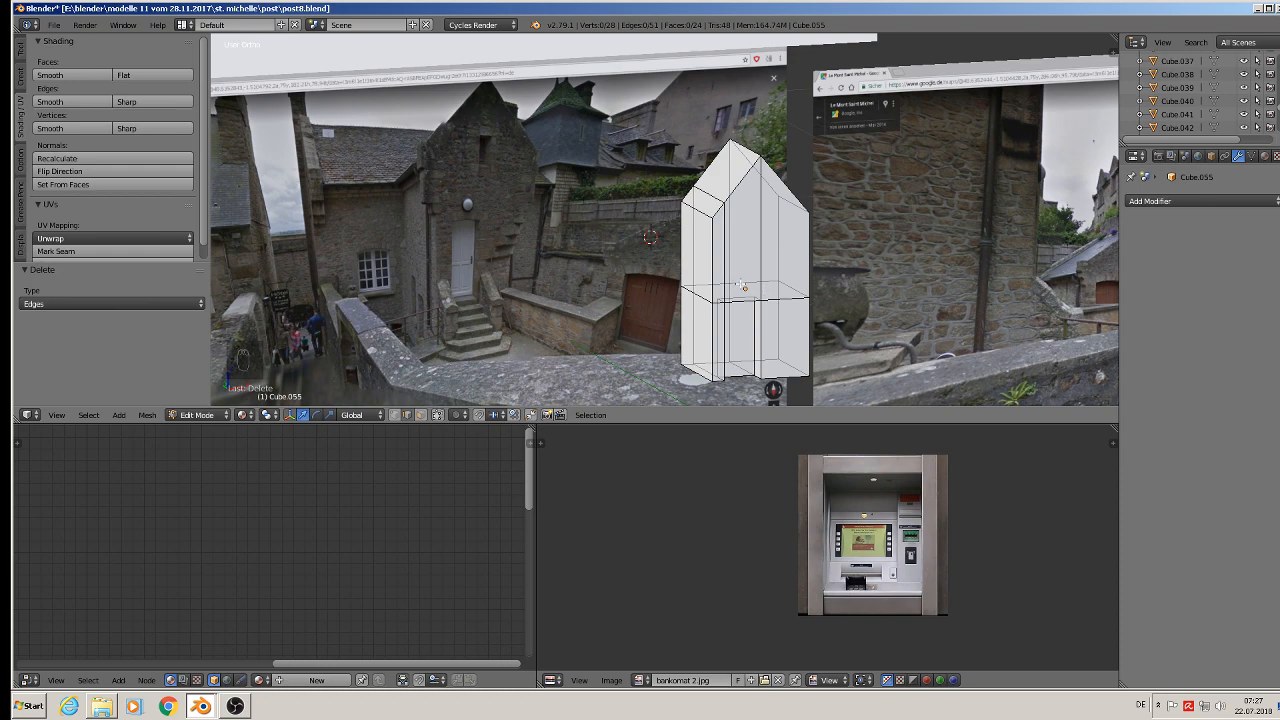
Leave mesh editing and move the gabled block 0.251 along X, away from the stair photo.
{"action": "middle_click_drag", "start_coordinate": [761, 298], "coordinate": [757, 192]}
{"action": "key", "text": "Tab"}
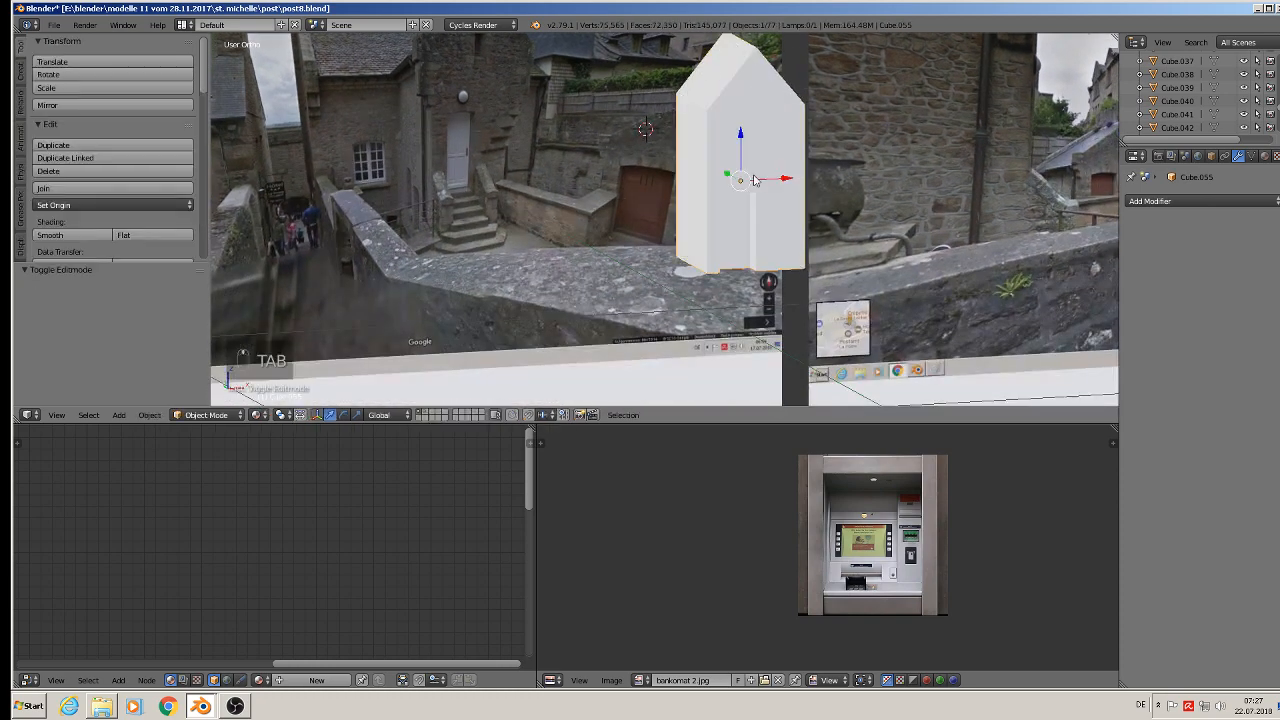
{"action": "left_click_drag", "start_coordinate": [788, 187], "coordinate": [925, 190]}
{"action": "middle_click_drag", "start_coordinate": [763, 244], "coordinate": [780, 228], "text": "shift"}
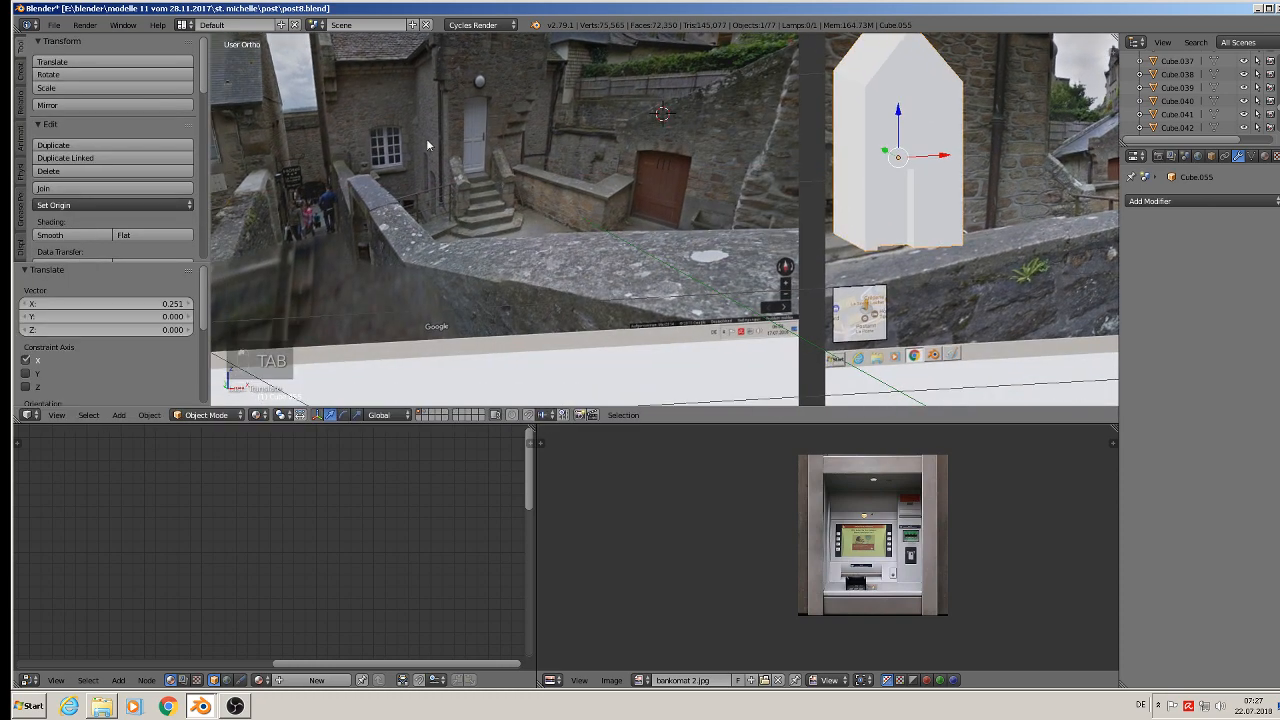
Add a plane beside the photographed staircase in front view and rotate it 90° about X to stand upright.
{"action": "key", "text": "KP_1"}
{"action": "scroll", "coordinate": [568, 164], "scroll_direction": "up", "scroll_amount": 4}
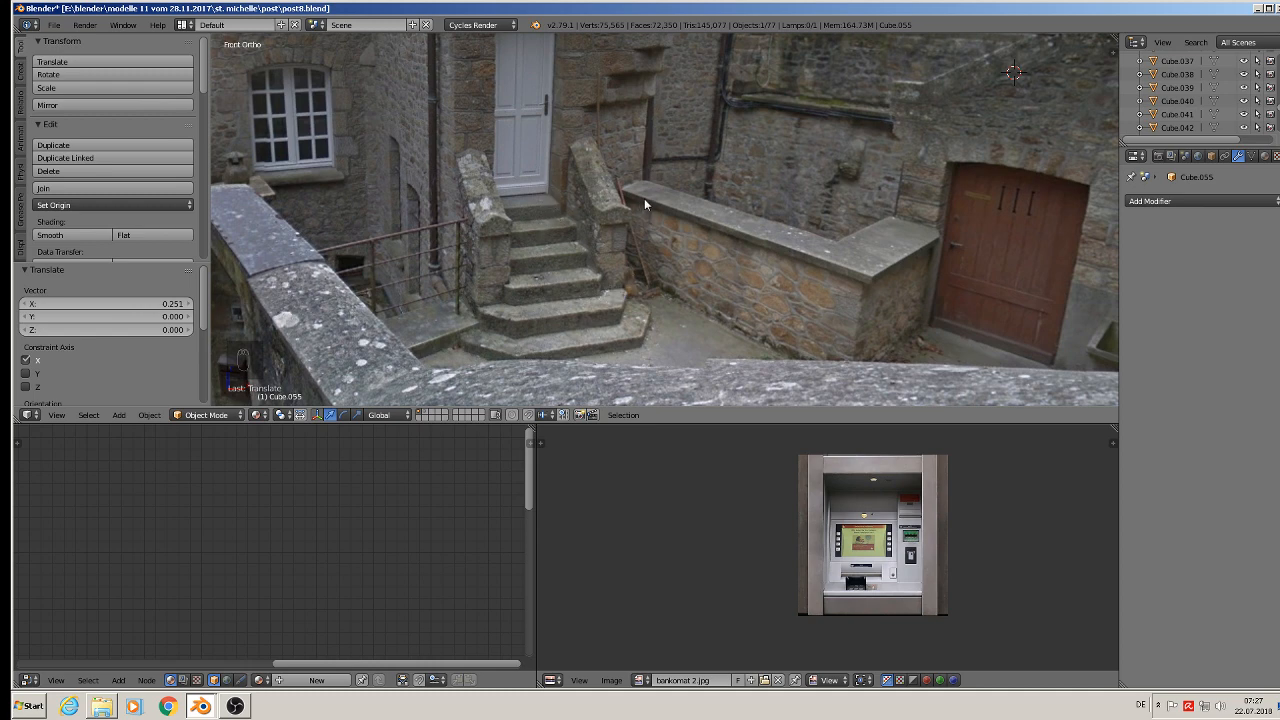
{"action": "left_click", "coordinate": [120, 415]}
{"action": "mouse_move", "coordinate": [137, 398]}
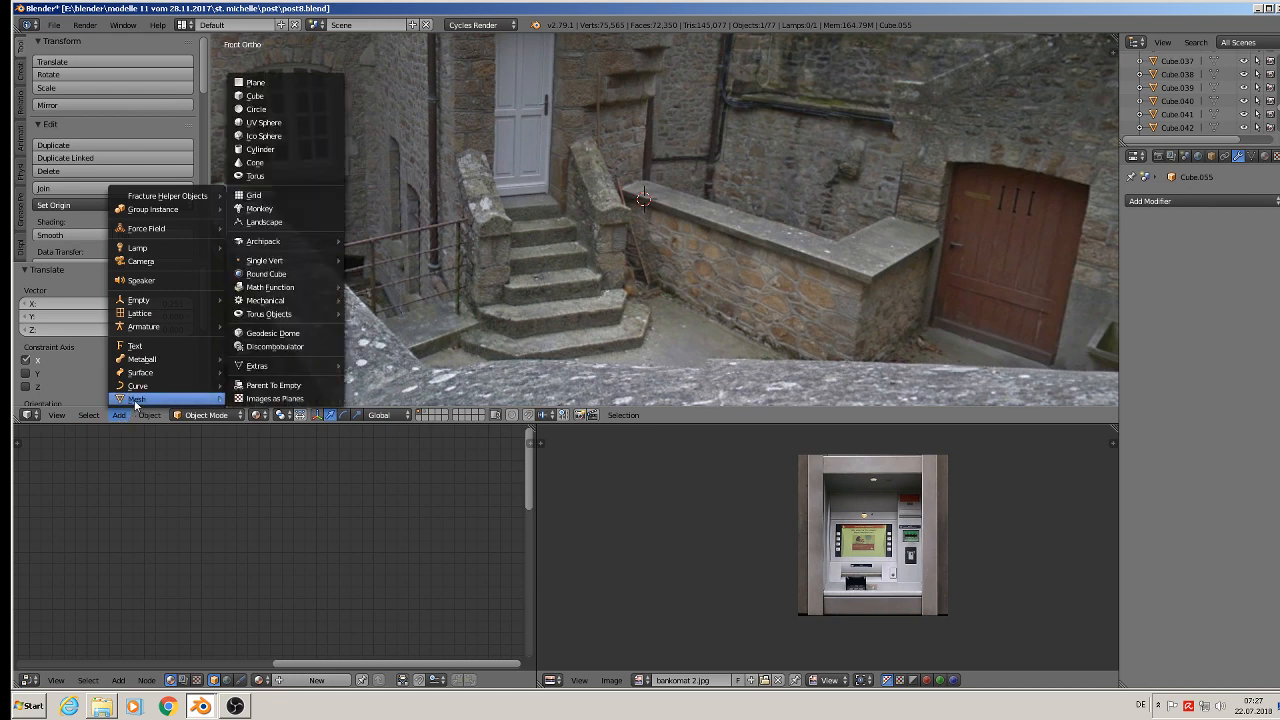
{"action": "left_click", "coordinate": [261, 84]}
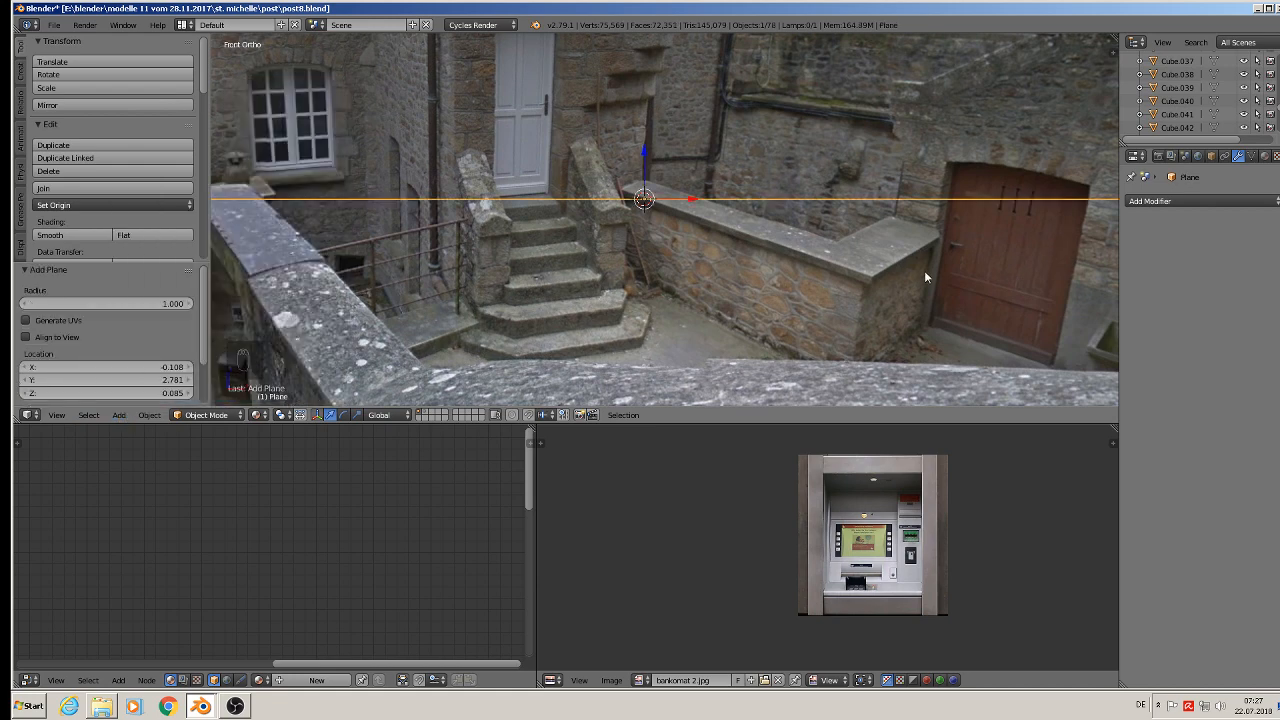
{"action": "type", "text": "rx"}
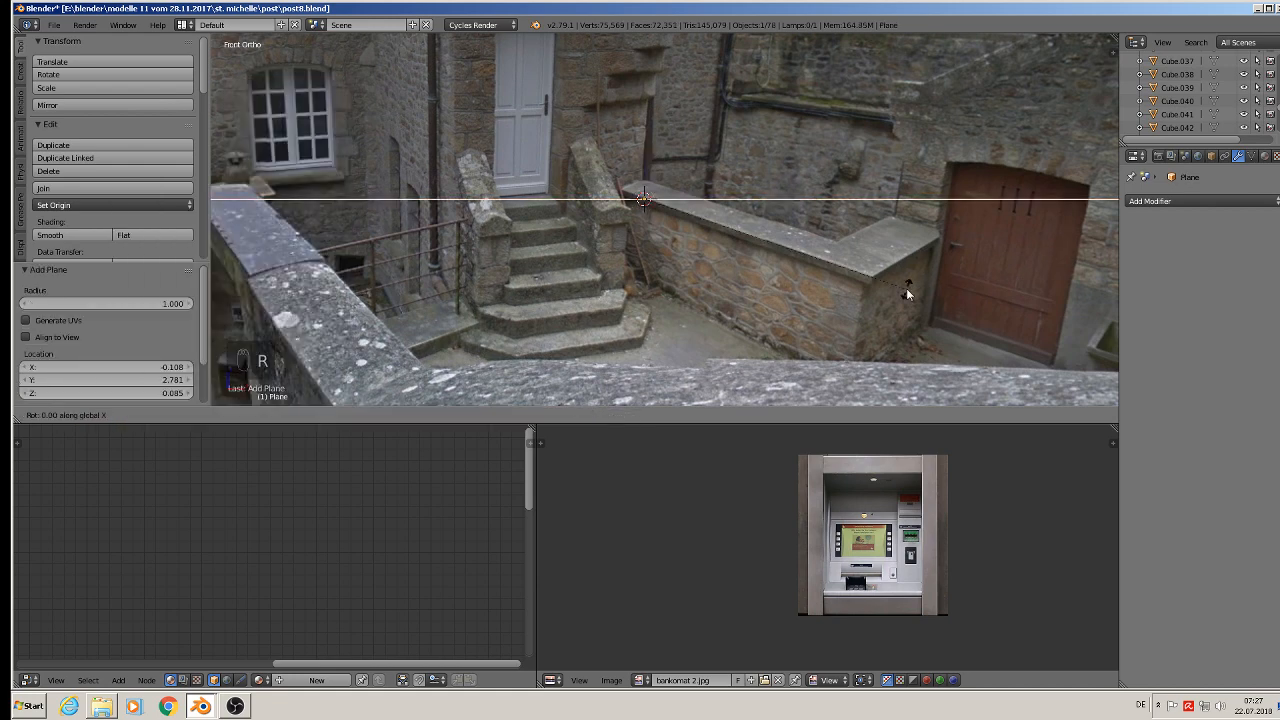
{"action": "type", "text": "90"}
{"action": "key", "text": "Return"}
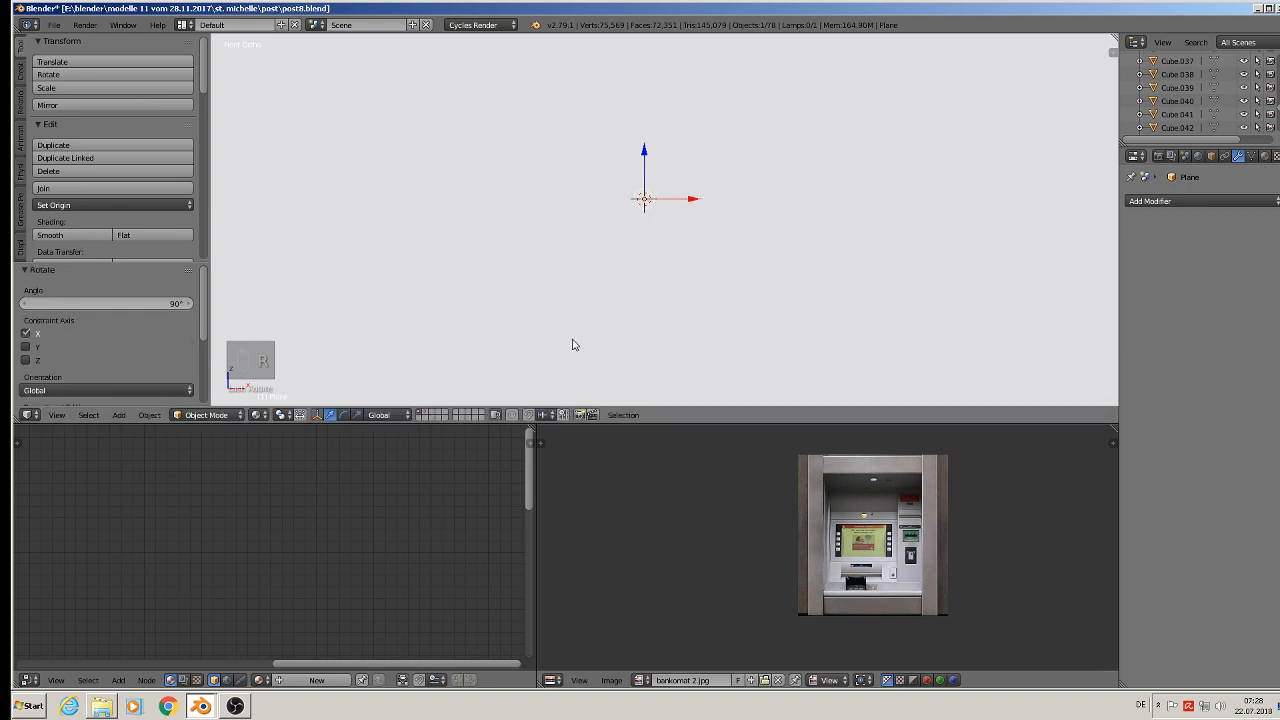
Scale the upright plane down to a tiny square and stretch it by 8.740 along X into a narrow strip.
{"action": "key", "text": "s"}
{"action": "left_click", "coordinate": [627, 172]}
{"action": "key", "text": "s"}
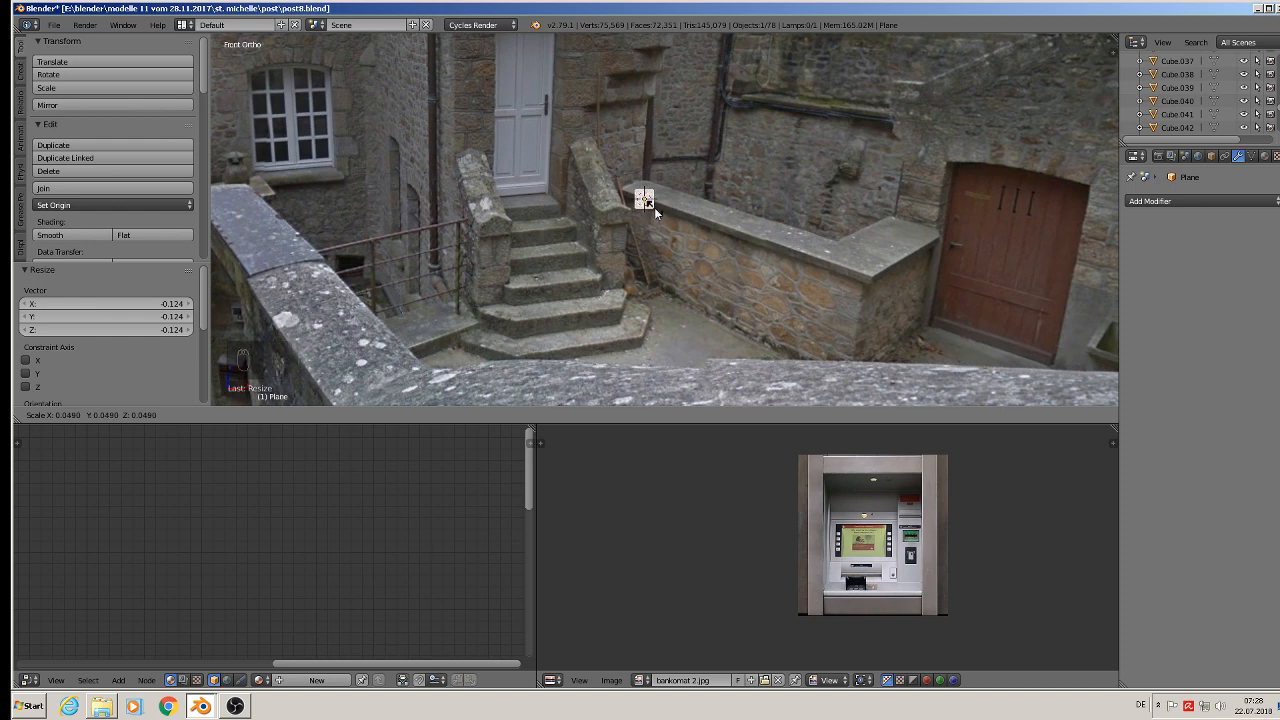
{"action": "left_click", "coordinate": [650, 207]}
{"action": "key", "text": "s"}
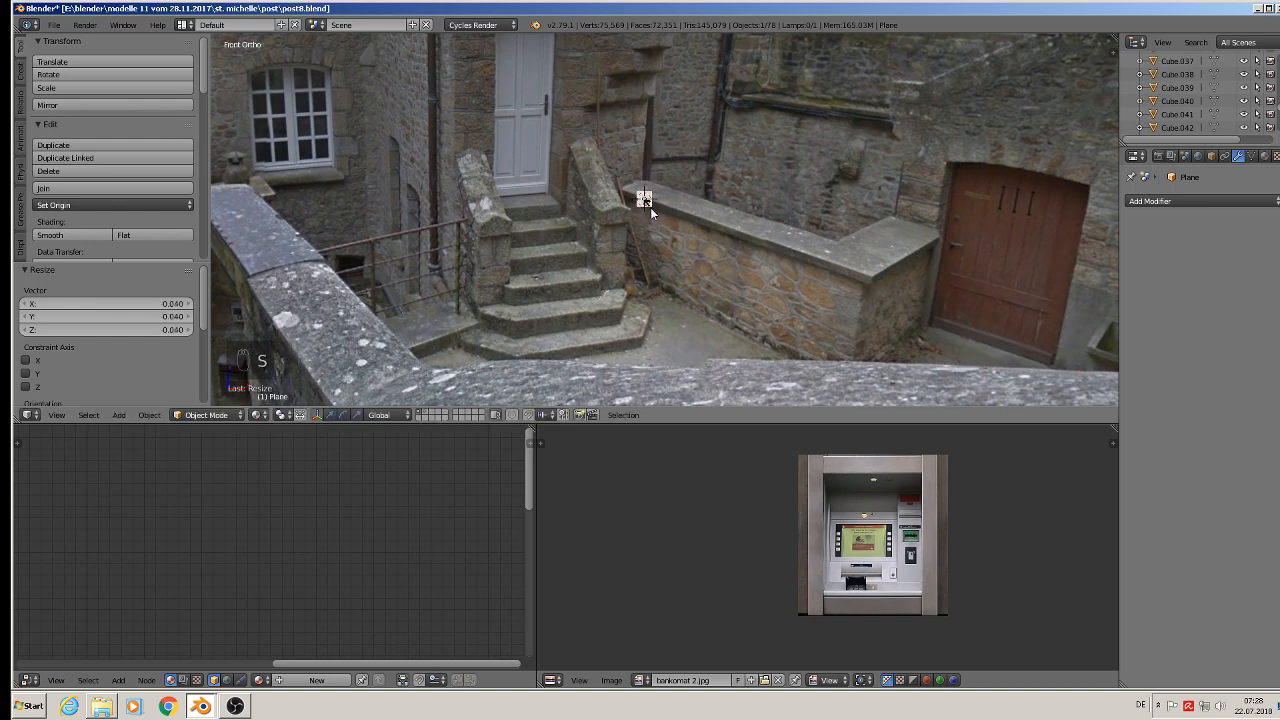
{"action": "key", "text": "x"}
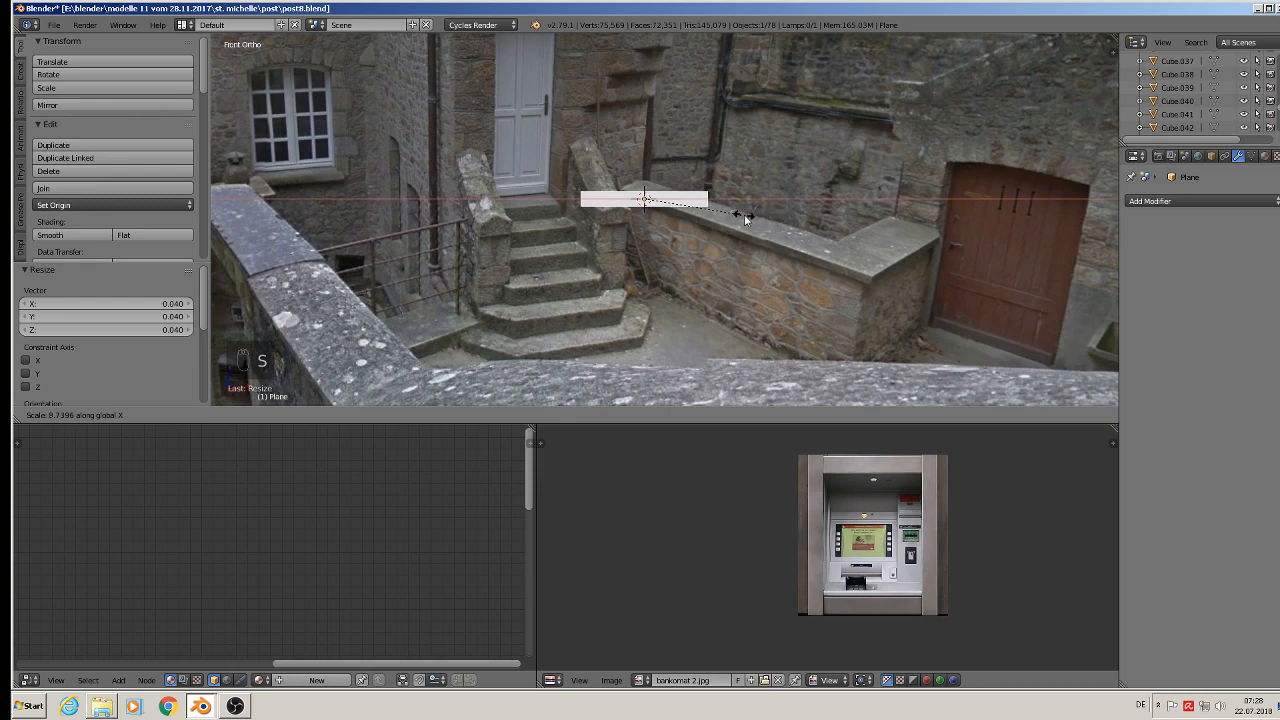
{"action": "left_click", "coordinate": [745, 218]}
Pull the strip forward along Y so it stands in front of the reference photo of the stairs.
{"action": "middle_click_drag", "start_coordinate": [600, 207], "coordinate": [660, 190]}
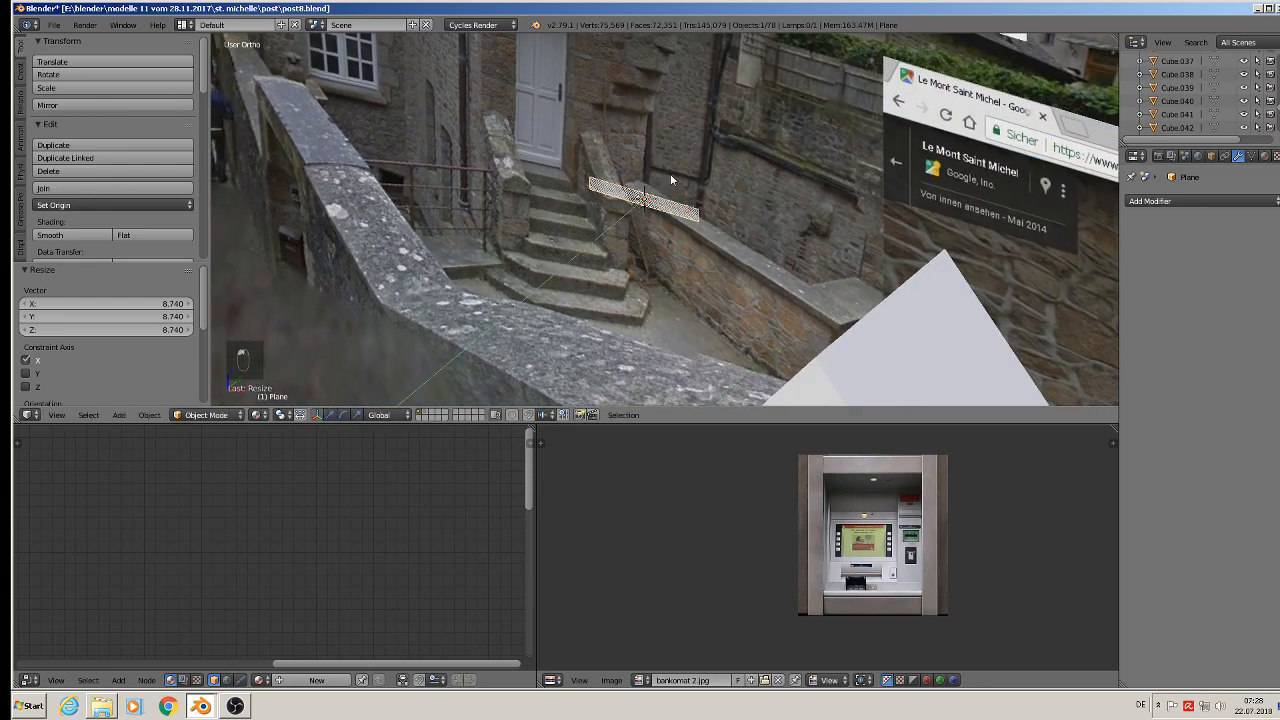
{"action": "left_click_drag", "start_coordinate": [671, 180], "coordinate": [580, 250]}
{"action": "scroll", "coordinate": [580, 250], "scroll_direction": "up", "scroll_amount": 2}
{"action": "scroll", "coordinate": [555, 258], "scroll_direction": "up", "scroll_amount": 2}
Duplicate the strip's face within the mesh and rotate the copy 90° about X to lie flat as a stair tread.
{"action": "key", "text": "Tab"}
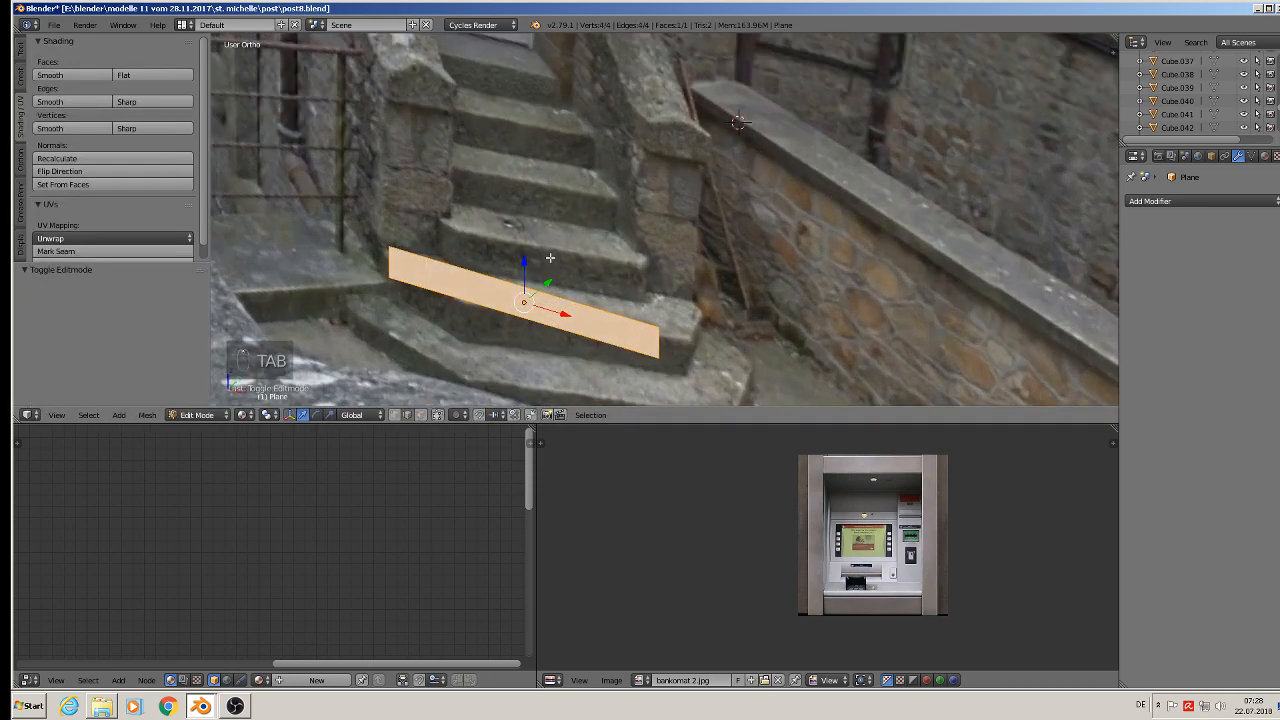
{"action": "key", "text": "shift+d"}
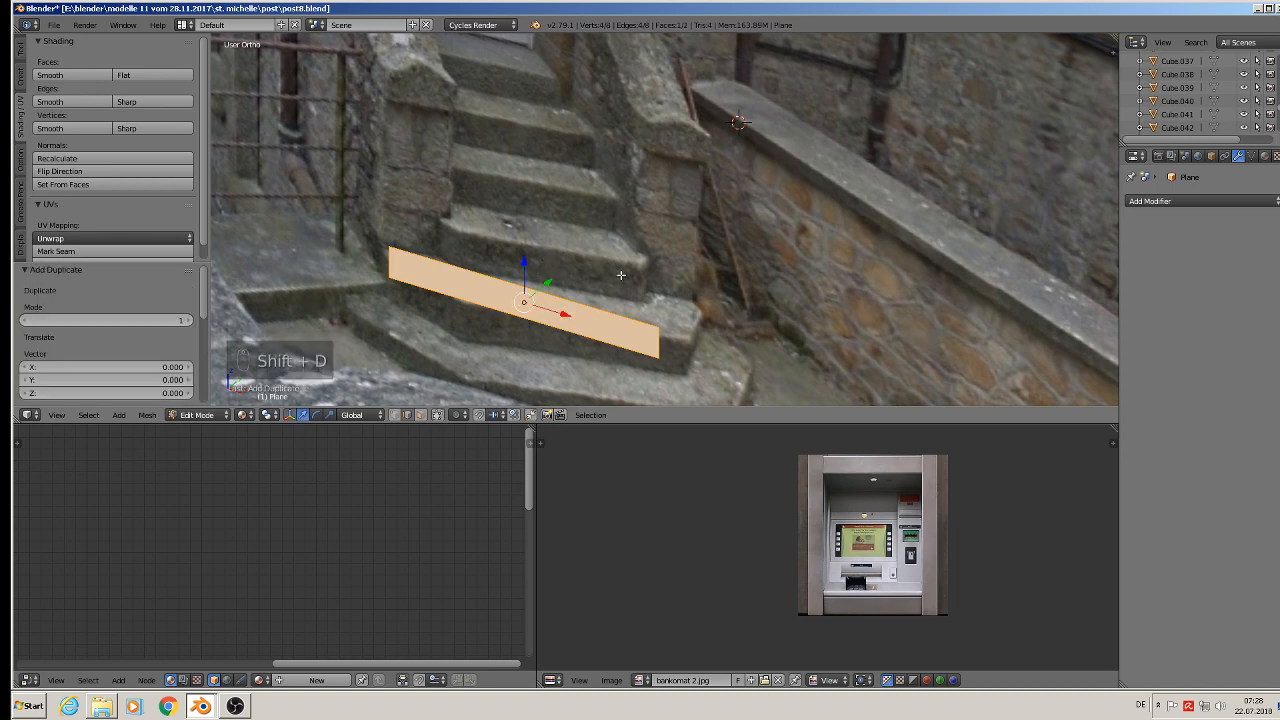
{"action": "type", "text": "rx"}
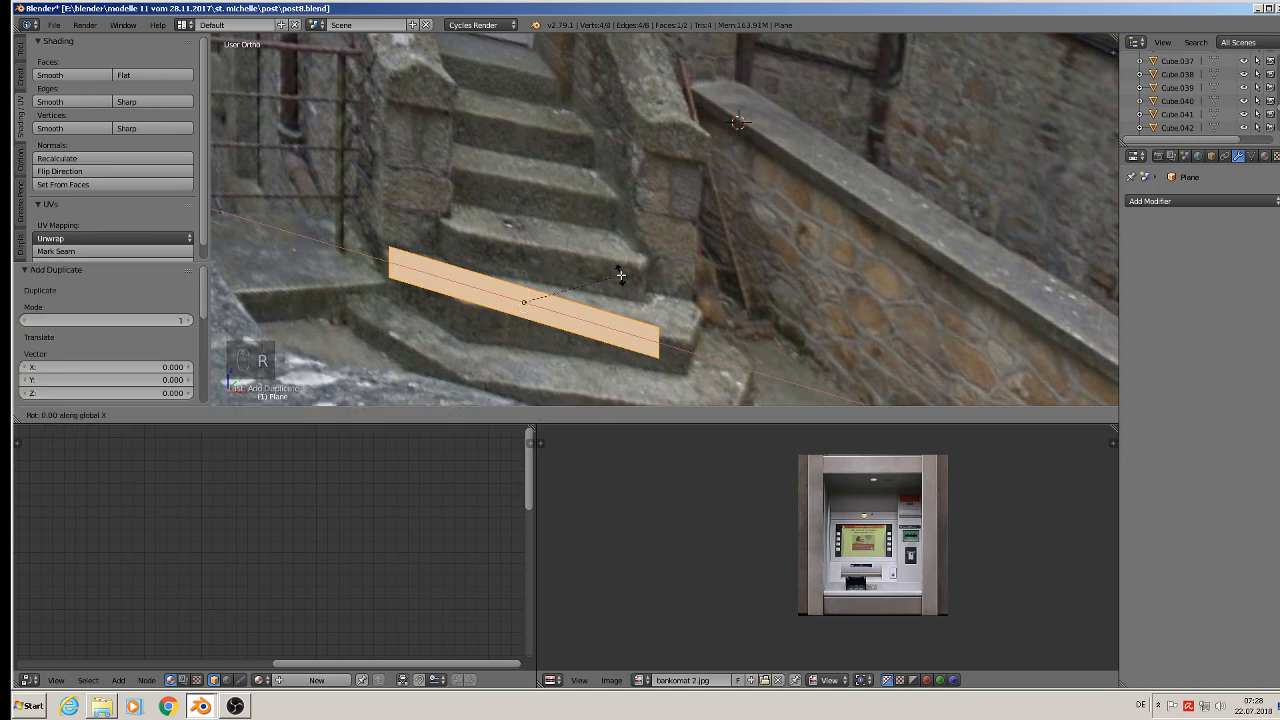
{"action": "type", "text": "90"}
{"action": "key", "text": "Return"}
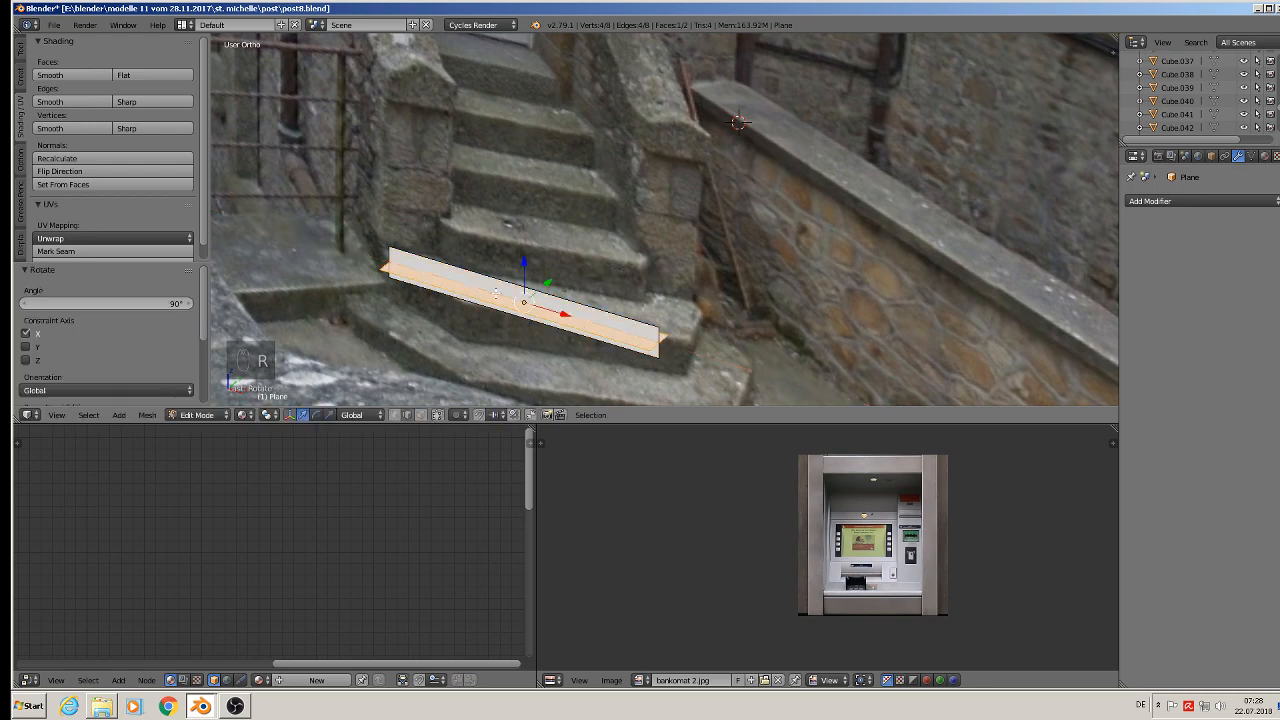
Raise the flat tread face above the upright strip along Z and move it 0.004 along Y.
{"action": "left_click_drag", "start_coordinate": [526, 264], "coordinate": [524, 242]}
{"action": "middle_click_drag", "start_coordinate": [522, 285], "coordinate": [427, 278]}
{"action": "scroll", "coordinate": [427, 278], "scroll_direction": "up", "scroll_amount": 4}
{"action": "left_click_drag", "start_coordinate": [652, 280], "coordinate": [695, 289]}
Align the tread's front edge with the upright riser's top edge, moving it 0.000588 along Y and adjusting its height along Z.
{"action": "key", "text": "KP_7"}
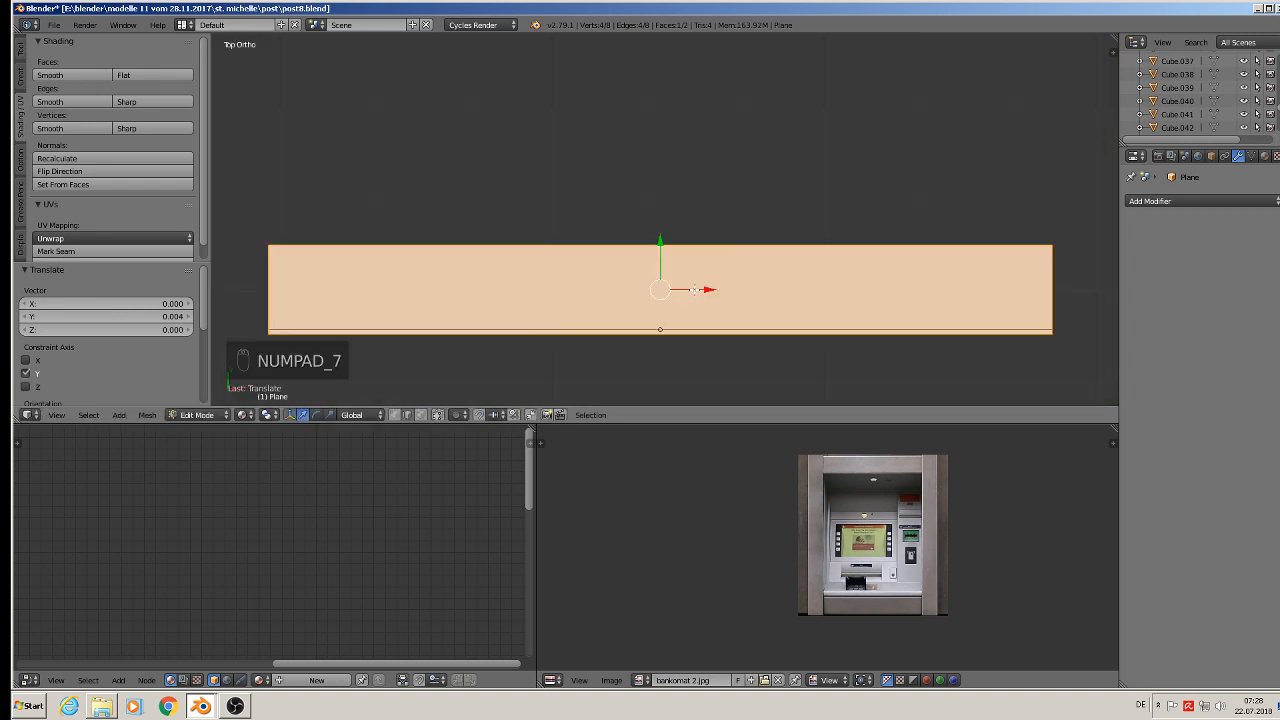
{"action": "mouse_move", "coordinate": [661, 241]}
{"action": "left_mouse_down"}
{"action": "mouse_move", "coordinate": [660, 219]}
{"action": "mouse_move", "coordinate": [657, 235]}
{"action": "left_mouse_up"}
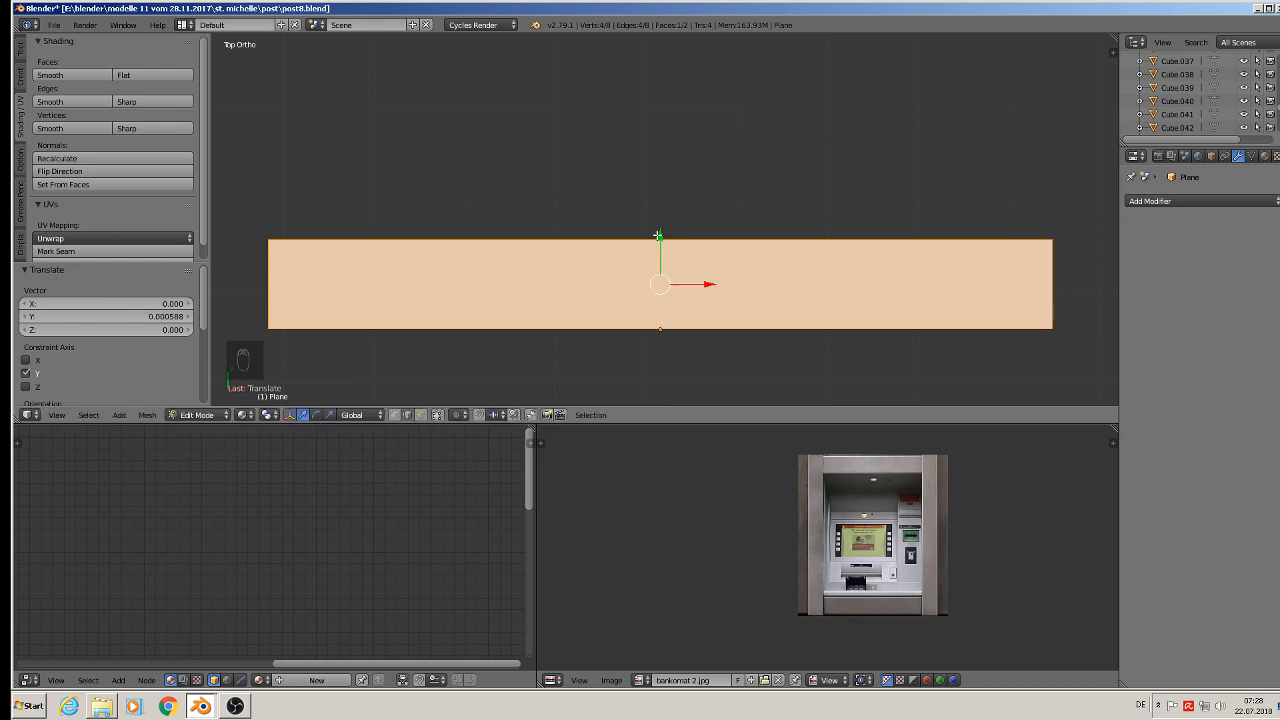
{"action": "middle_click_drag", "start_coordinate": [657, 235], "coordinate": [642, 158]}
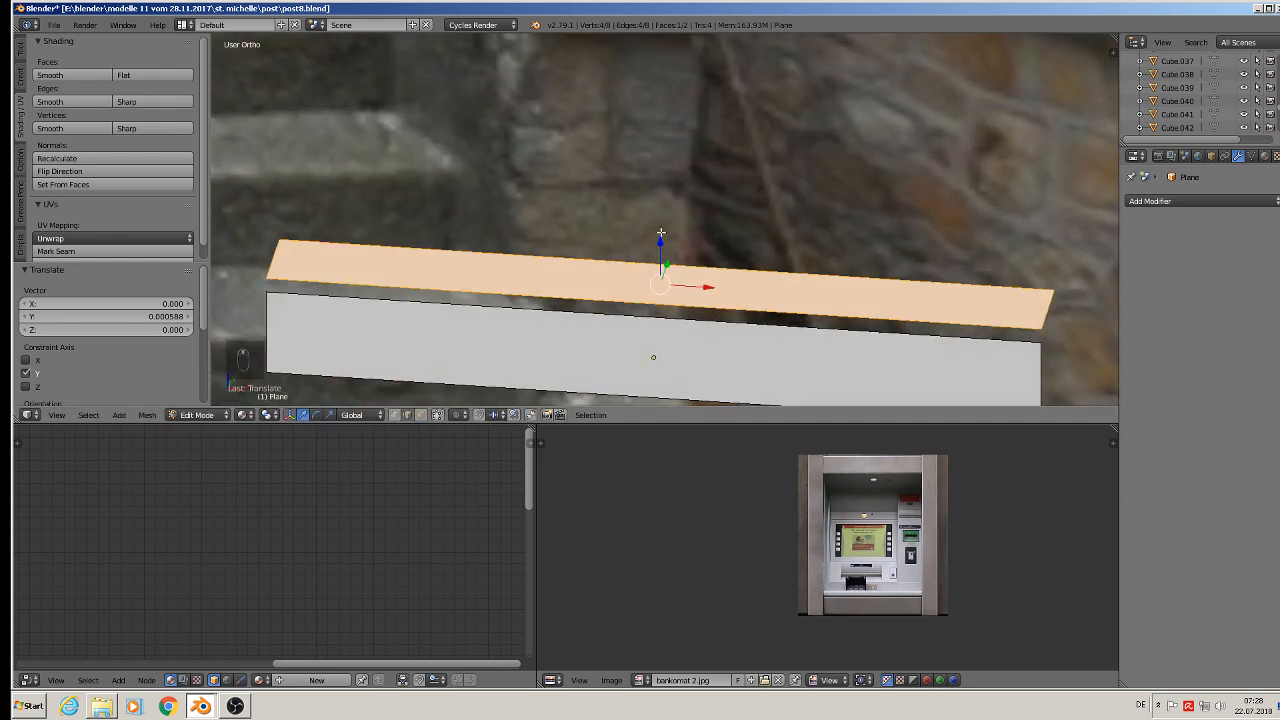
{"action": "key", "text": "KP_1"}
{"action": "left_click_drag", "start_coordinate": [661, 240], "coordinate": [661, 237]}
{"action": "middle_click_drag", "start_coordinate": [661, 237], "coordinate": [697, 357]}
{"action": "key", "text": "Tab"}
{"action": "scroll", "coordinate": [697, 357], "scroll_direction": "down", "scroll_amount": 1}
{"action": "key", "text": "Tab"}
Merge the two overlapping vertices at center where tread and riser meet on the strip's right end.
{"action": "middle_click_drag", "start_coordinate": [790, 403], "coordinate": [716, 346], "text": "shift"}
{"action": "scroll", "coordinate": [735, 191], "scroll_direction": "up", "scroll_amount": 3}
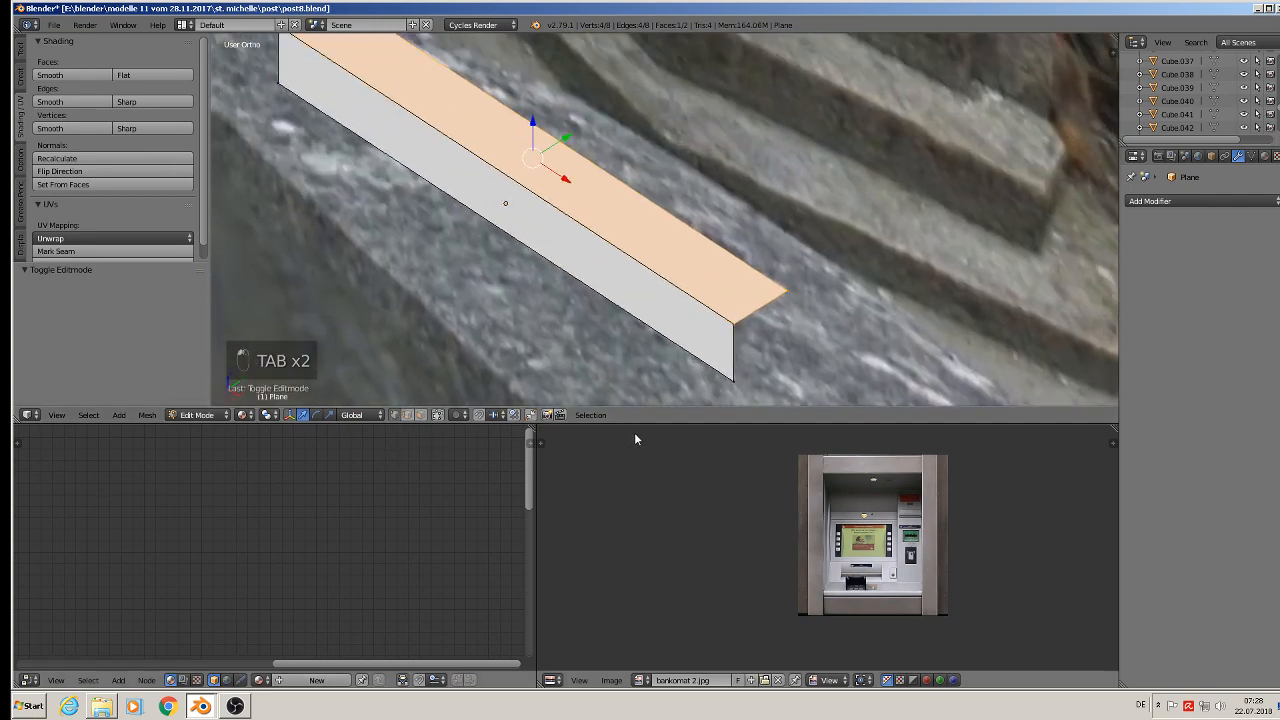
{"action": "left_click_drag", "start_coordinate": [634, 424], "coordinate": [634, 509]}
{"action": "scroll", "coordinate": [720, 383], "scroll_direction": "up", "scroll_amount": 3}
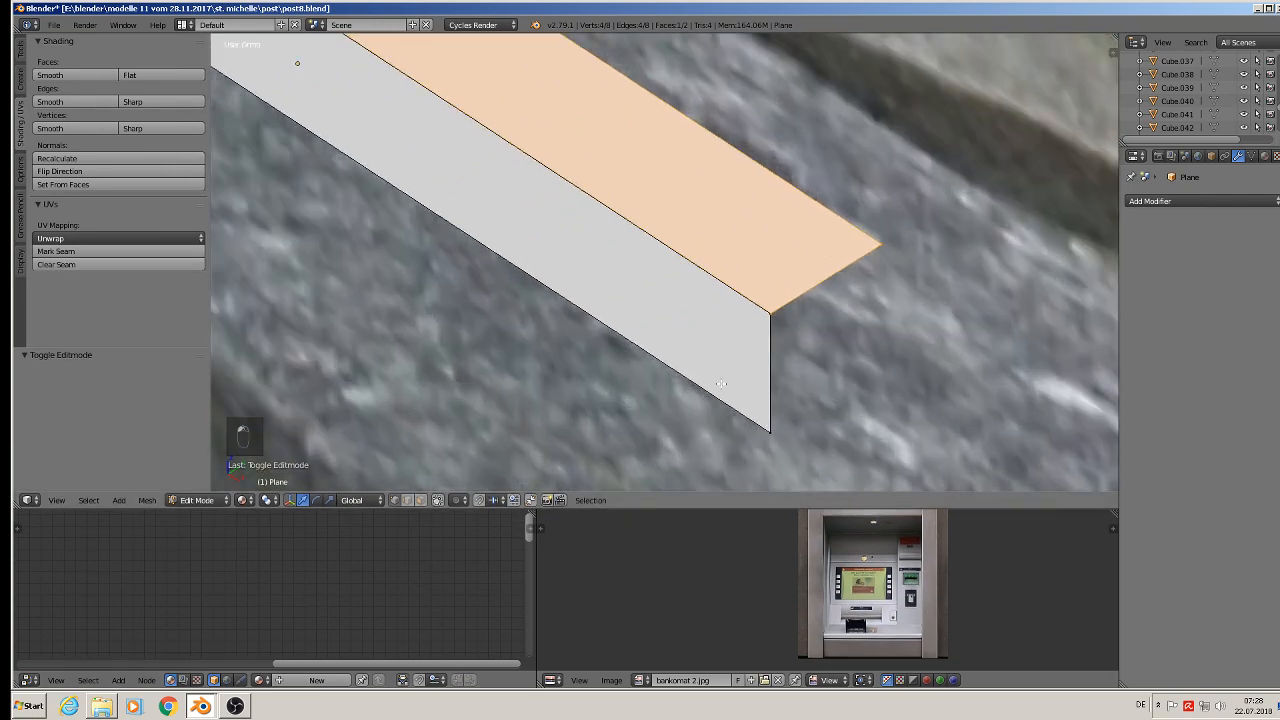
{"action": "right_click", "coordinate": [773, 318]}
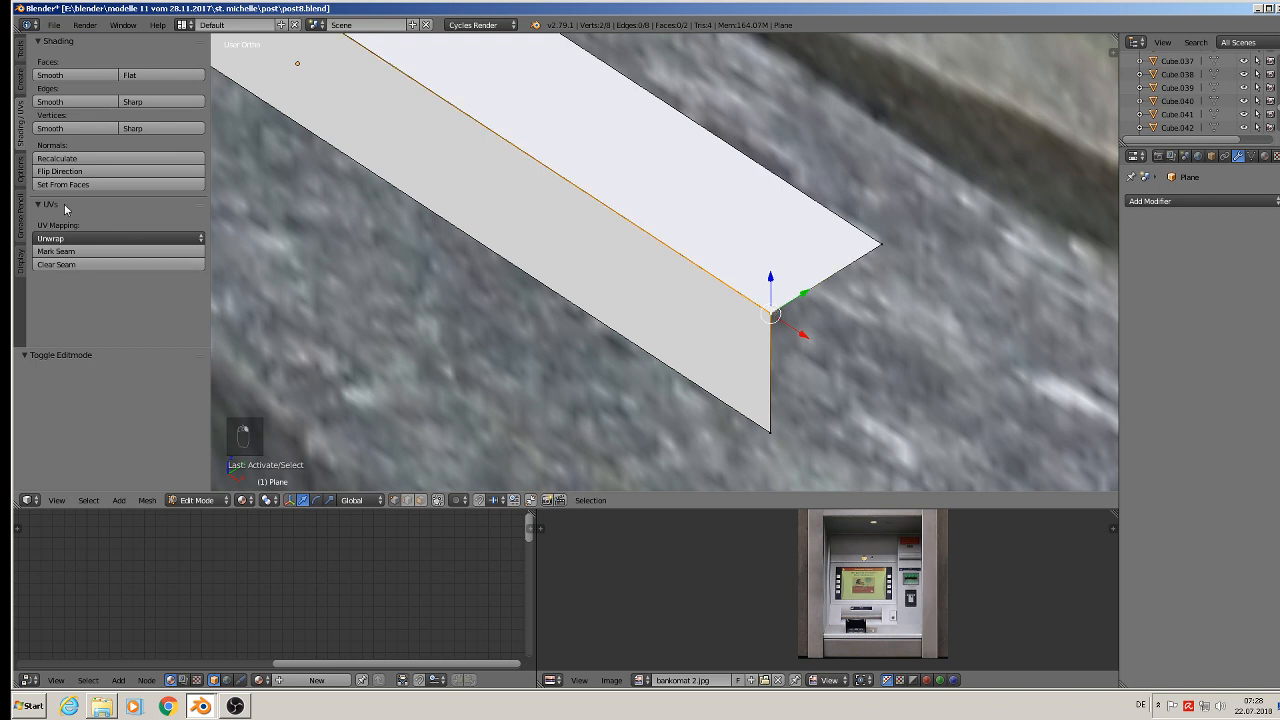
{"action": "left_click", "coordinate": [18, 48]}
{"action": "scroll", "coordinate": [80, 310], "scroll_direction": "down", "scroll_amount": 5}
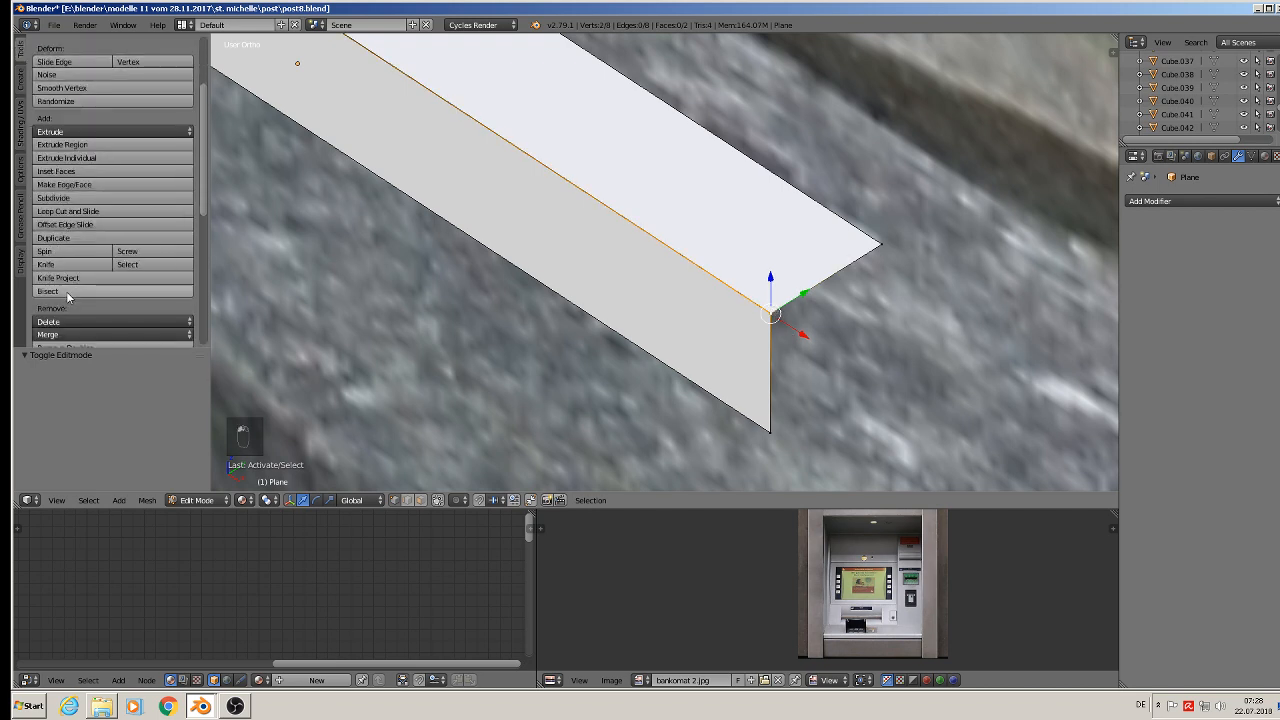
{"action": "left_click", "coordinate": [77, 230]}
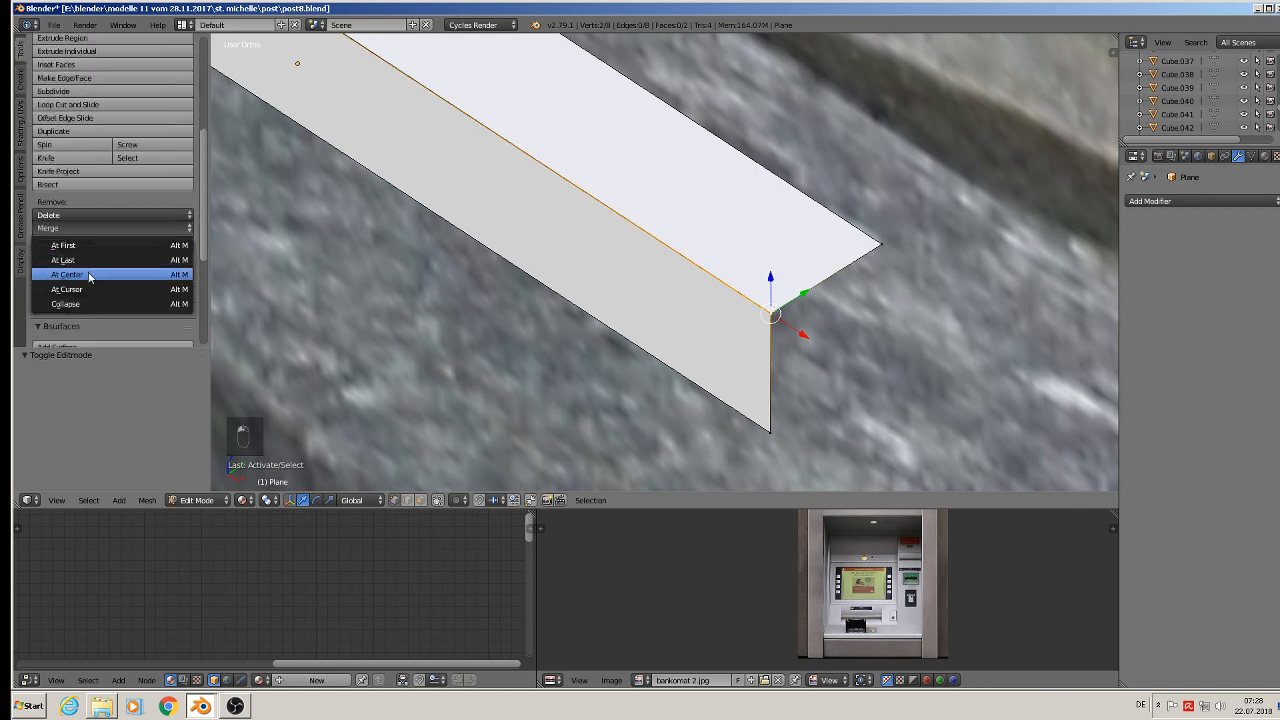
{"action": "left_click", "coordinate": [89, 276]}
Merge the tread's and riser's overlapping vertices at center on the left end and return to Object Mode.
{"action": "middle_click_drag", "start_coordinate": [297, 208], "coordinate": [702, 356], "text": "shift"}
{"action": "middle_click_drag", "start_coordinate": [560, 235], "coordinate": [627, 315], "text": "shift"}
{"action": "scroll", "coordinate": [620, 310], "scroll_direction": "down", "scroll_amount": 4}
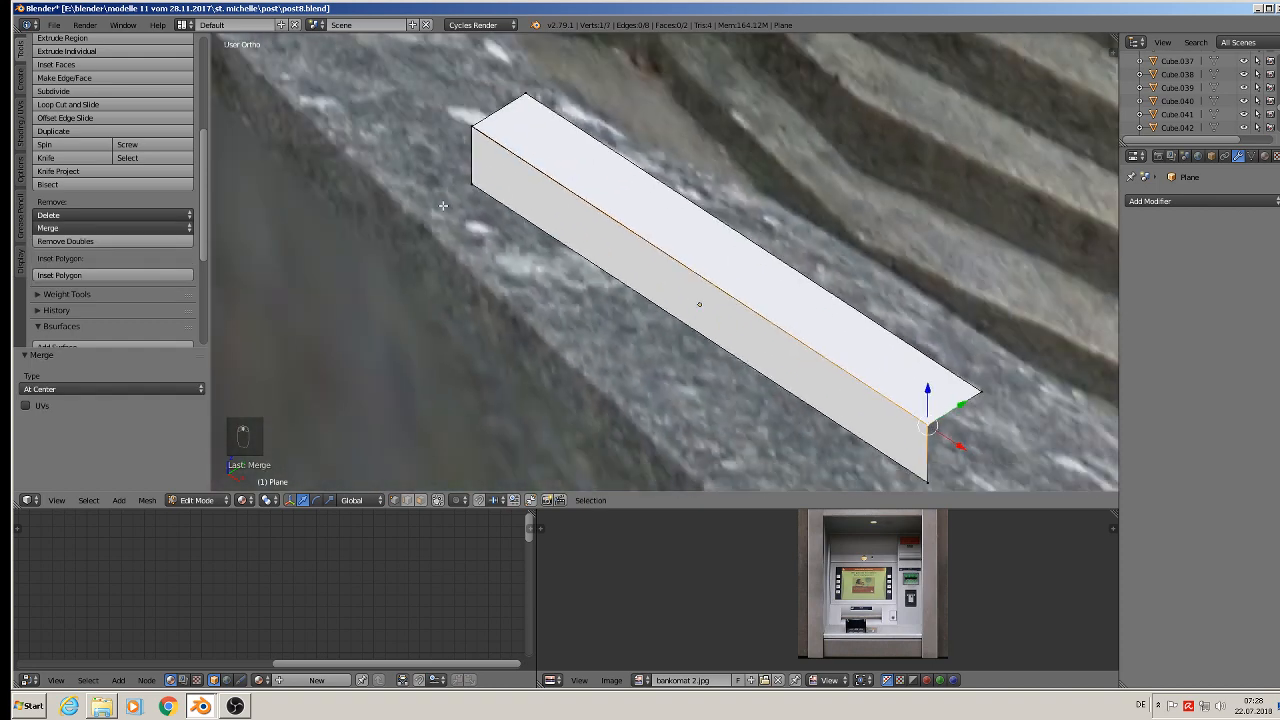
{"action": "middle_click_drag", "start_coordinate": [441, 162], "coordinate": [511, 256], "text": "shift"}
{"action": "scroll", "coordinate": [511, 255], "scroll_direction": "up", "scroll_amount": 7}
{"action": "right_click", "coordinate": [617, 137], "text": "shift"}
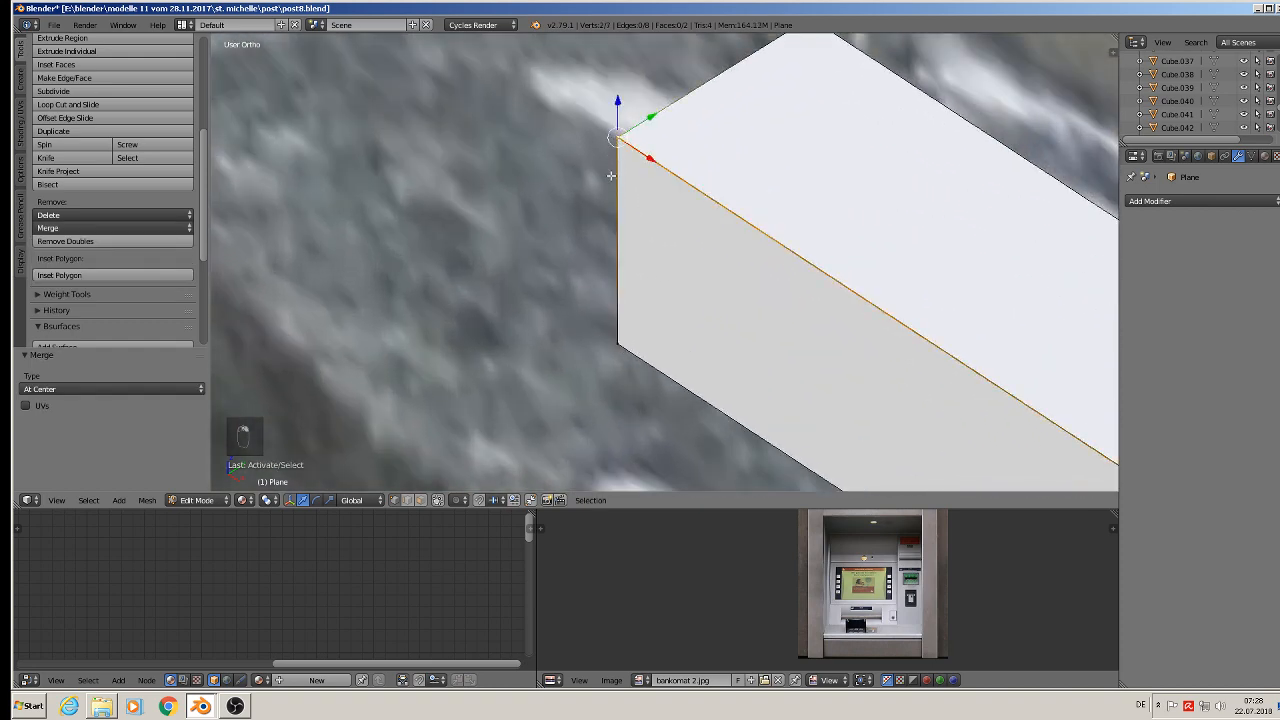
{"action": "left_click", "coordinate": [78, 230]}
{"action": "left_click", "coordinate": [92, 276]}
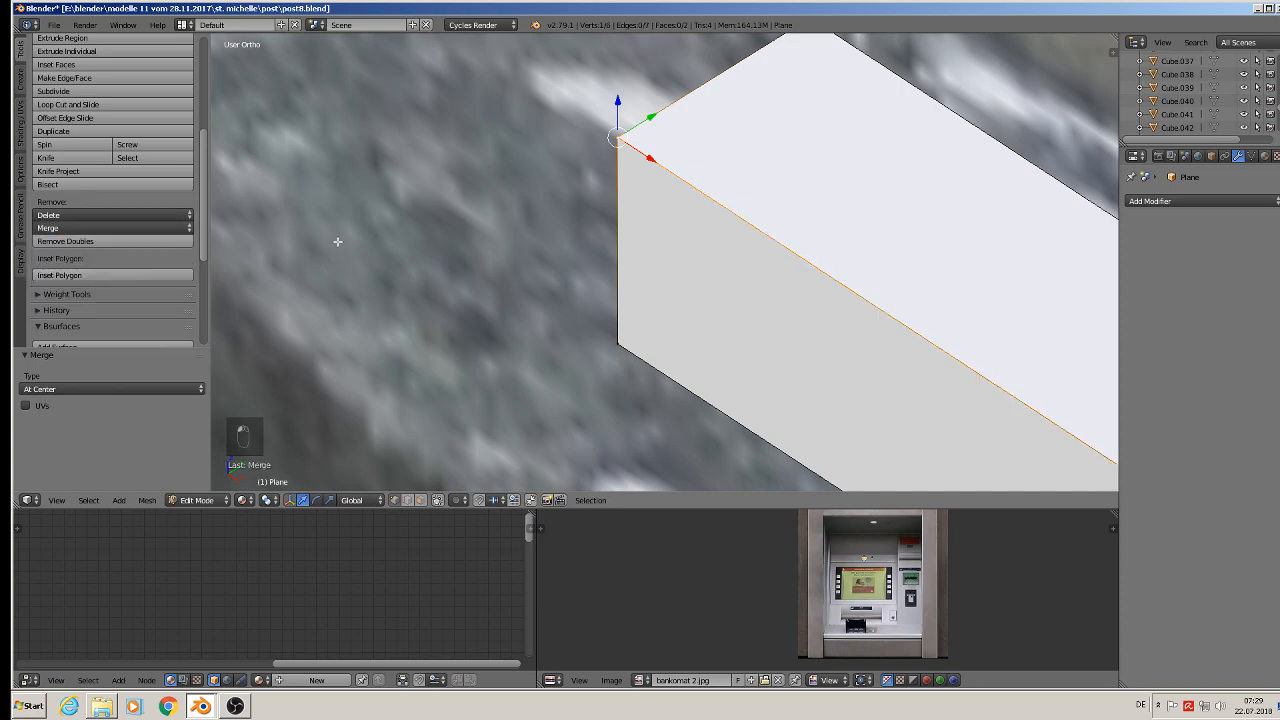
{"action": "scroll", "coordinate": [337, 237], "scroll_direction": "down", "scroll_amount": 5}
{"action": "key", "text": "Tab"}
Save the project as a new version named post9.blend.
{"action": "scroll", "coordinate": [640, 272], "scroll_direction": "down", "scroll_amount": 4}
{"action": "middle_click_drag", "start_coordinate": [654, 288], "coordinate": [566, 228]}
{"action": "left_click", "coordinate": [54, 24]}
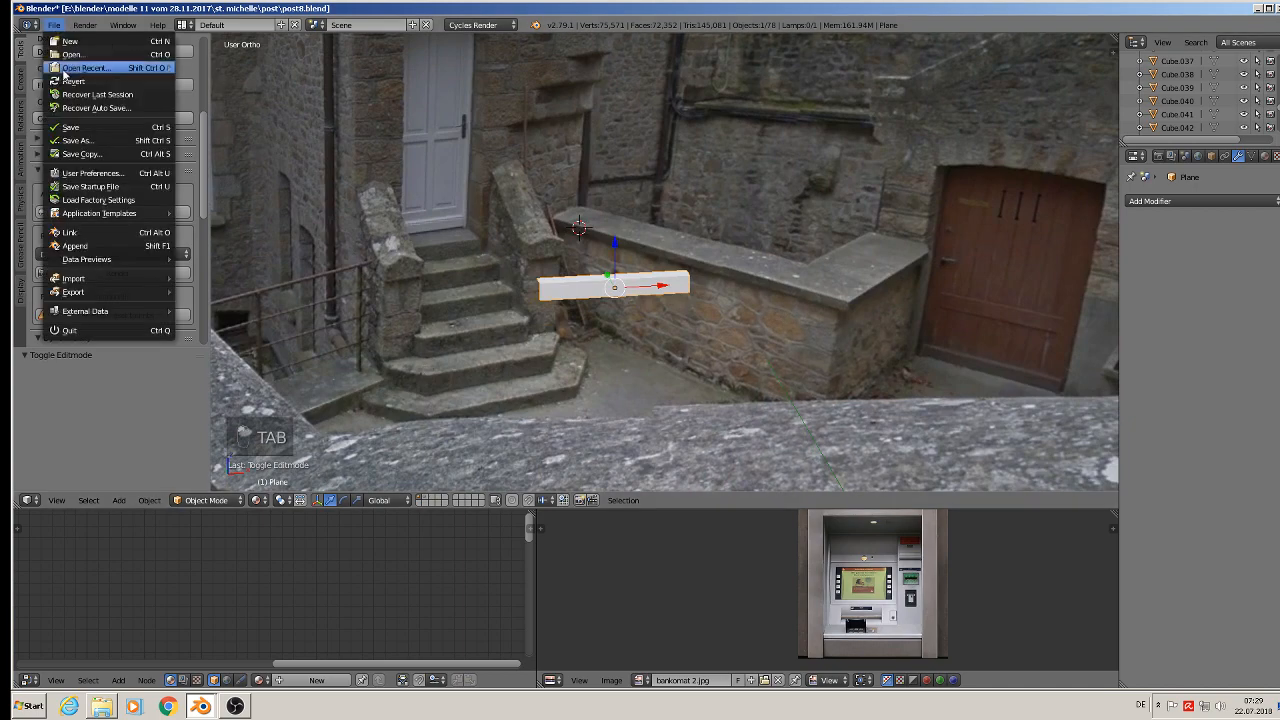
{"action": "left_click", "coordinate": [150, 134]}
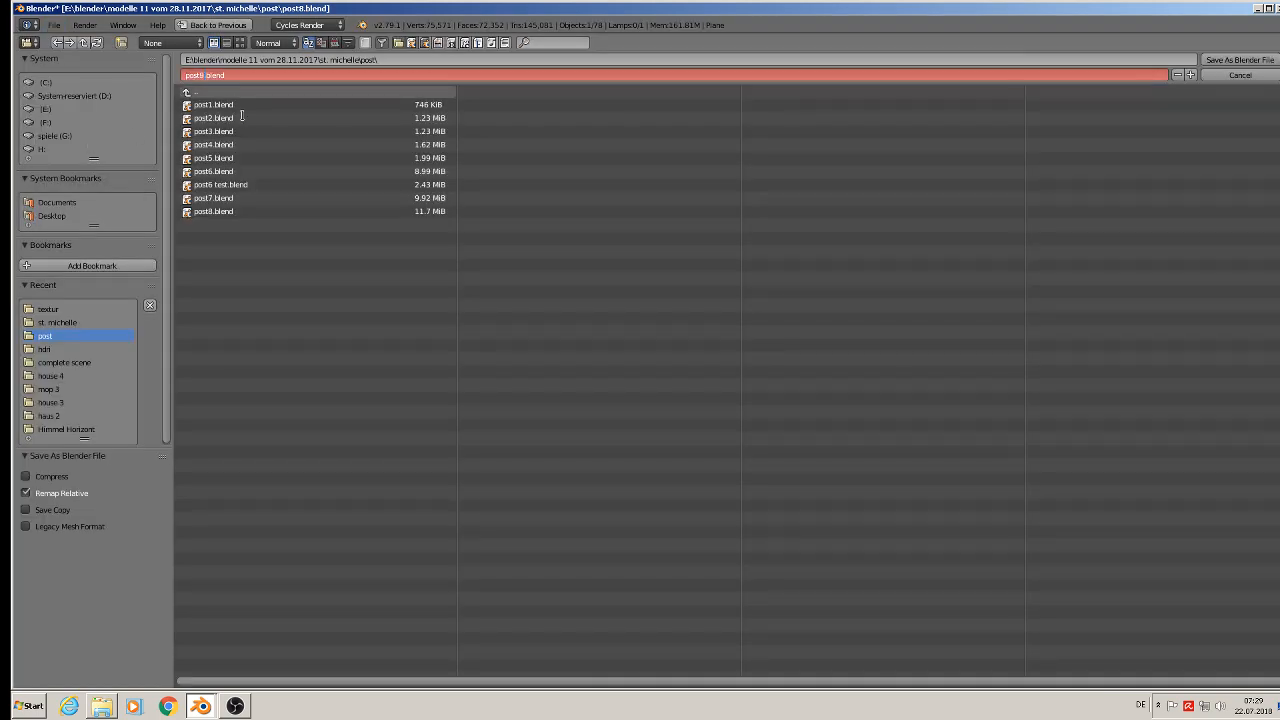
{"action": "left_click", "coordinate": [1238, 61]}
{"action": "left_click", "coordinate": [1238, 61]}
Add an Array modifier to the joined tread-and-riser strip.
{"action": "scroll", "coordinate": [1095, 260], "scroll_direction": "down", "scroll_amount": 2}
{"action": "middle_click_drag", "start_coordinate": [1095, 260], "coordinate": [881, 299]}
{"action": "scroll", "coordinate": [881, 299], "scroll_direction": "down", "scroll_amount": 2}
{"action": "scroll", "coordinate": [929, 270], "scroll_direction": "up", "scroll_amount": 6}
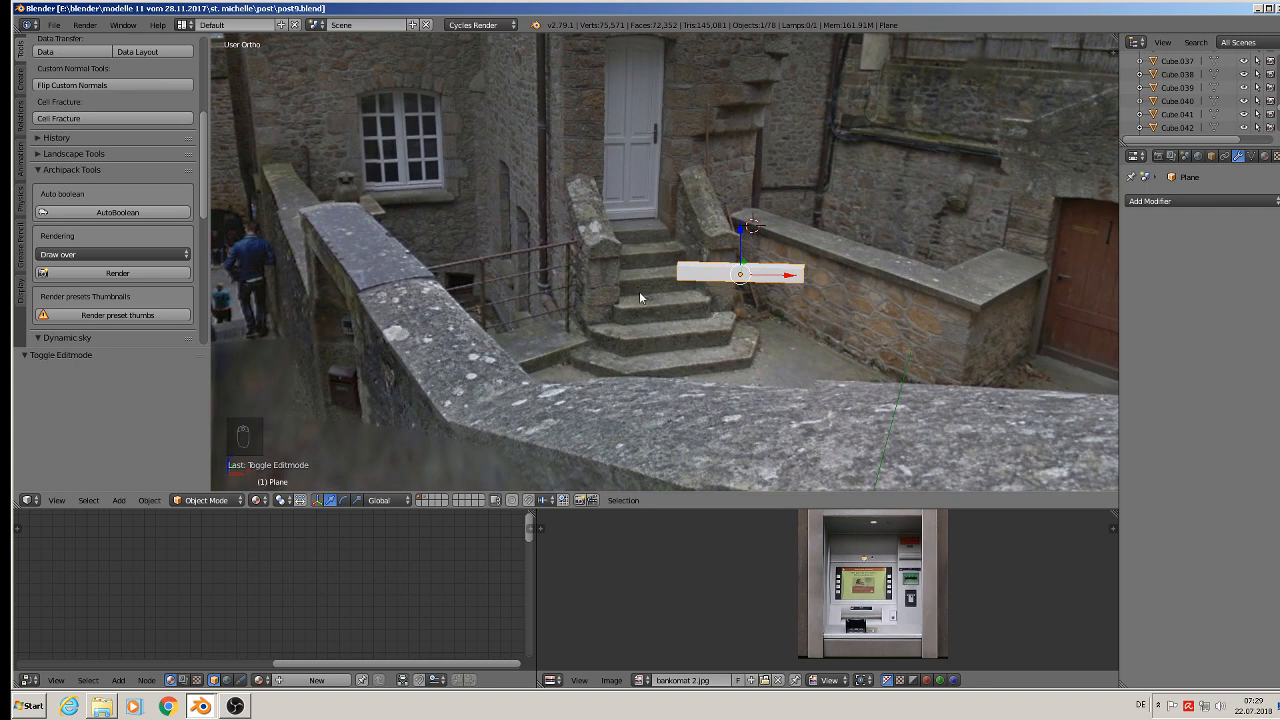
{"action": "middle_click_drag", "start_coordinate": [683, 313], "coordinate": [835, 314]}
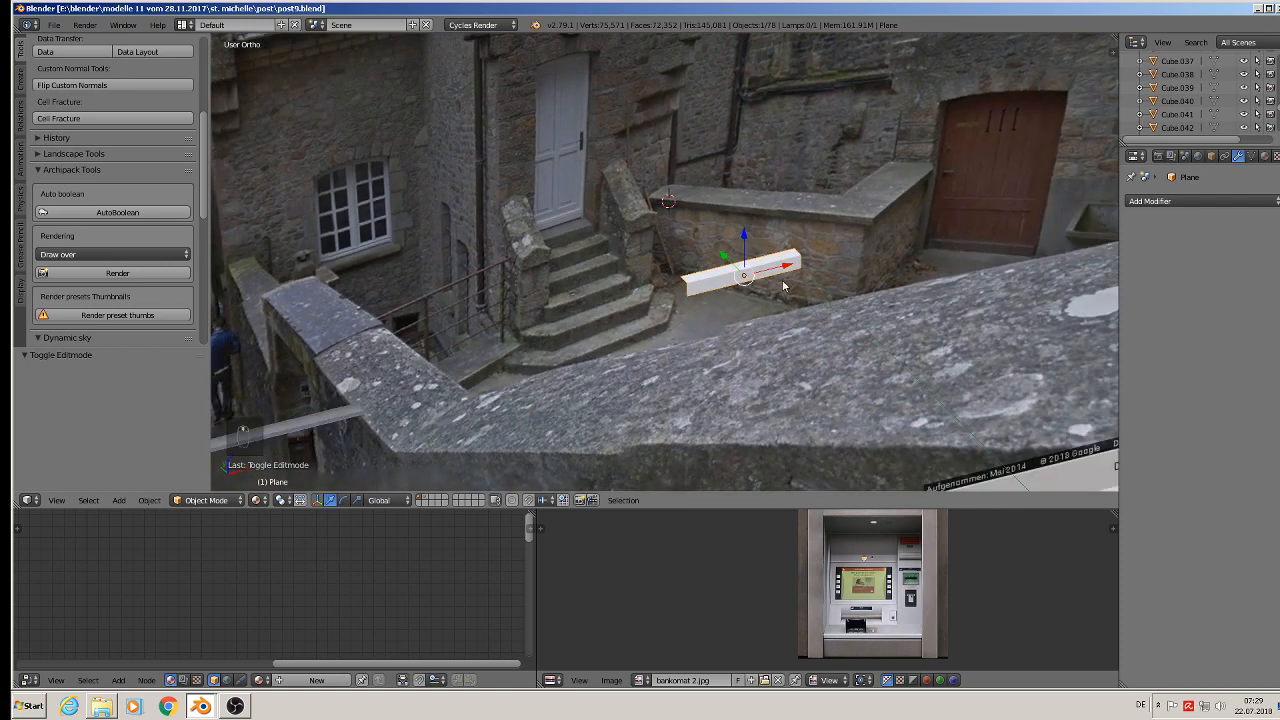
{"action": "left_click", "coordinate": [1186, 200]}
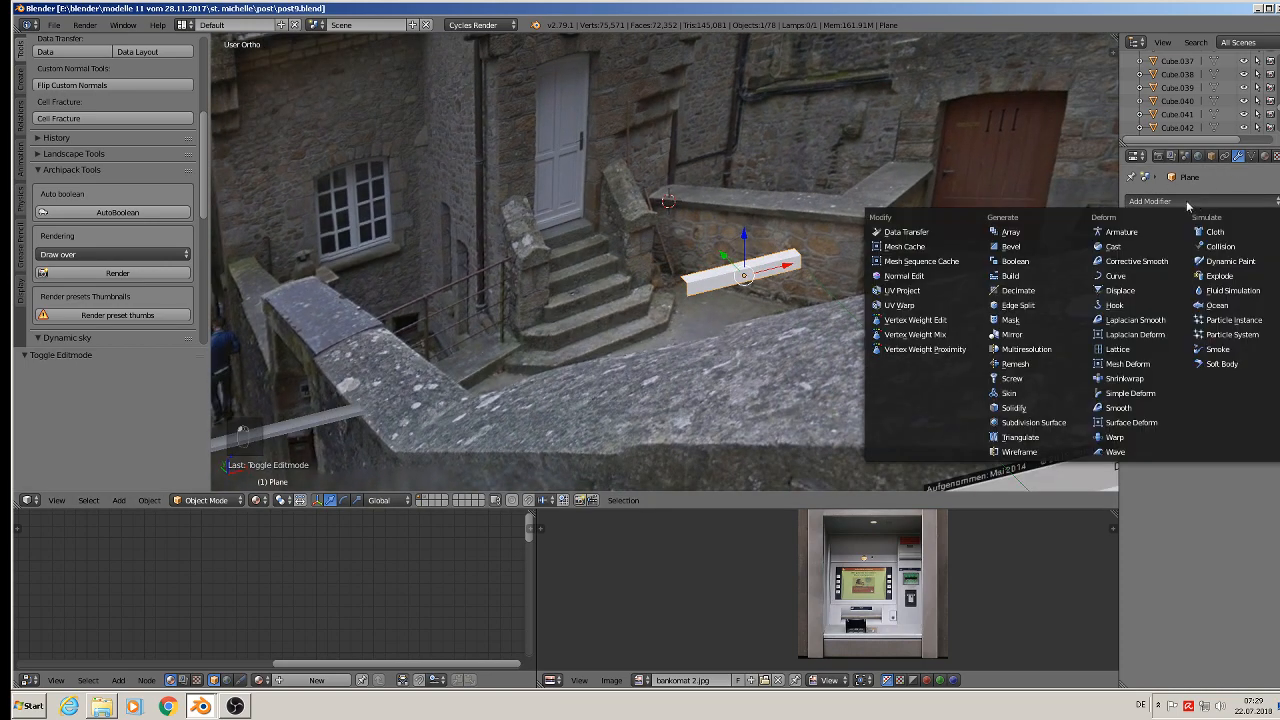
{"action": "left_click", "coordinate": [1010, 232]}
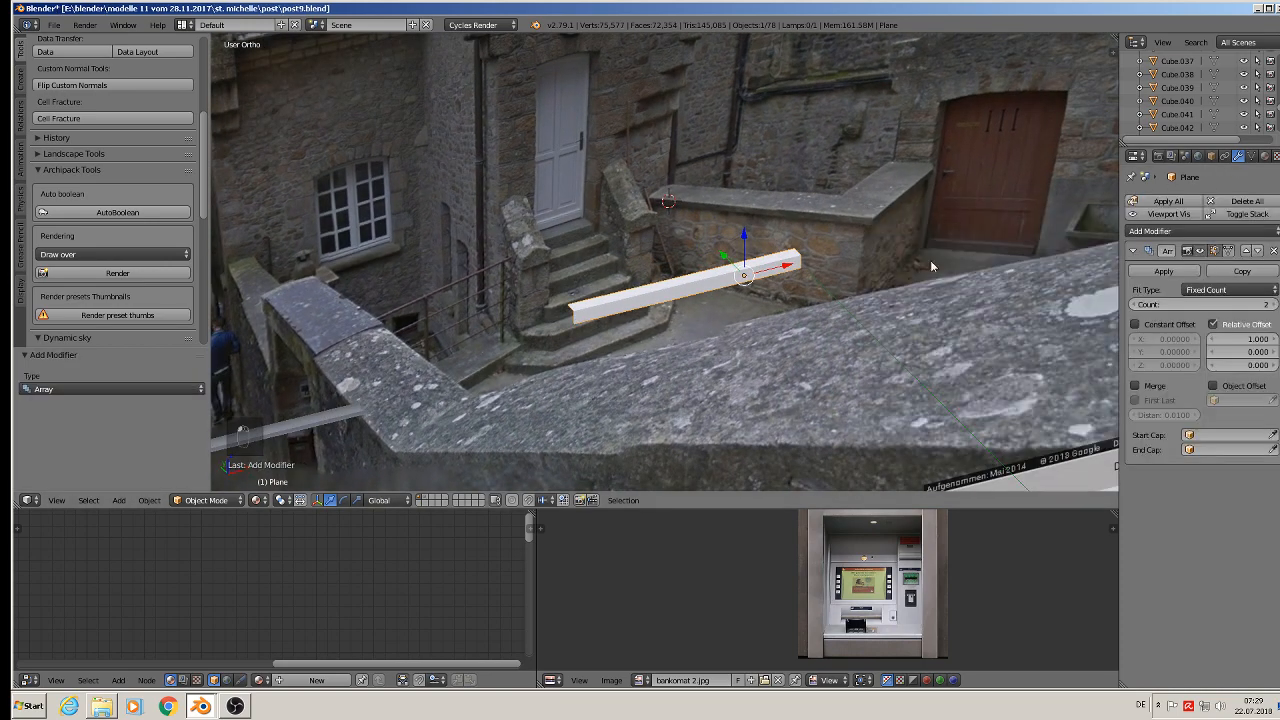
{"action": "left_click", "coordinate": [1247, 340]}
{"action": "key", "text": "Return"}
{"action": "key", "text": "Tab"}
{"action": "key", "text": "Tab"}
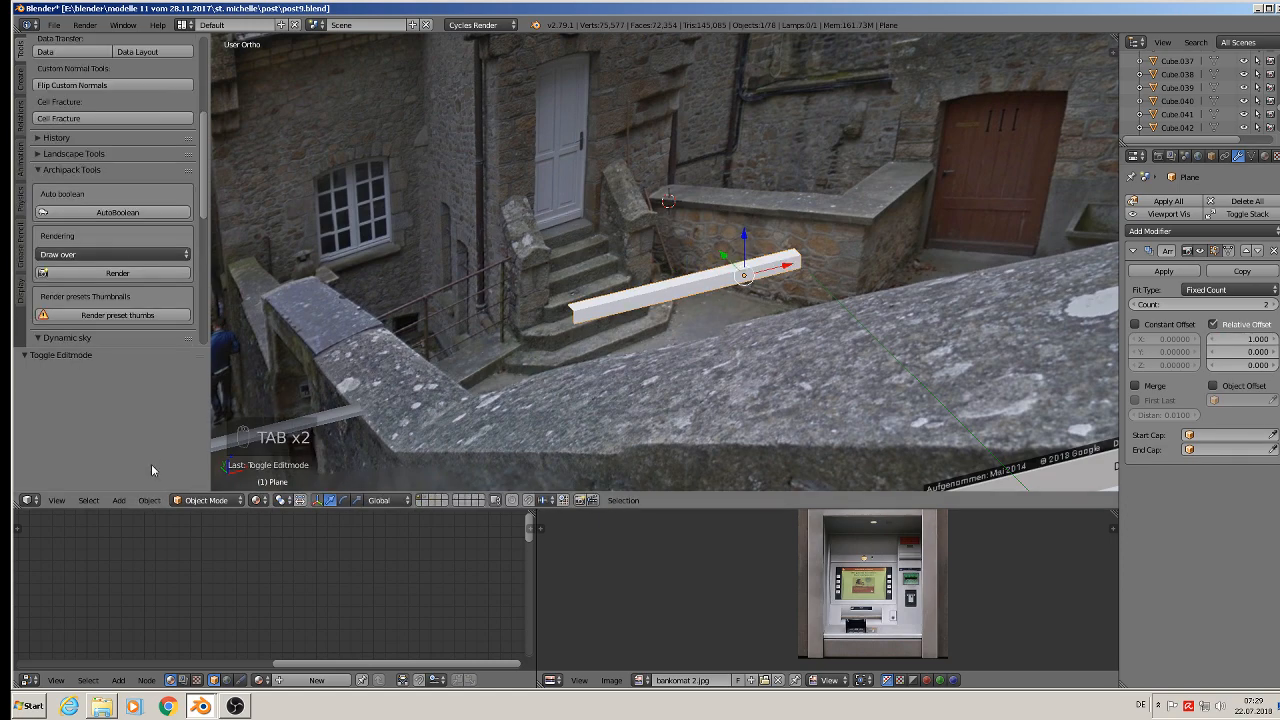
Apply the strip object's rotation and scale.
{"action": "left_click", "coordinate": [149, 500]}
{"action": "mouse_move", "coordinate": [191, 396]}
{"action": "left_click", "coordinate": [340, 433]}
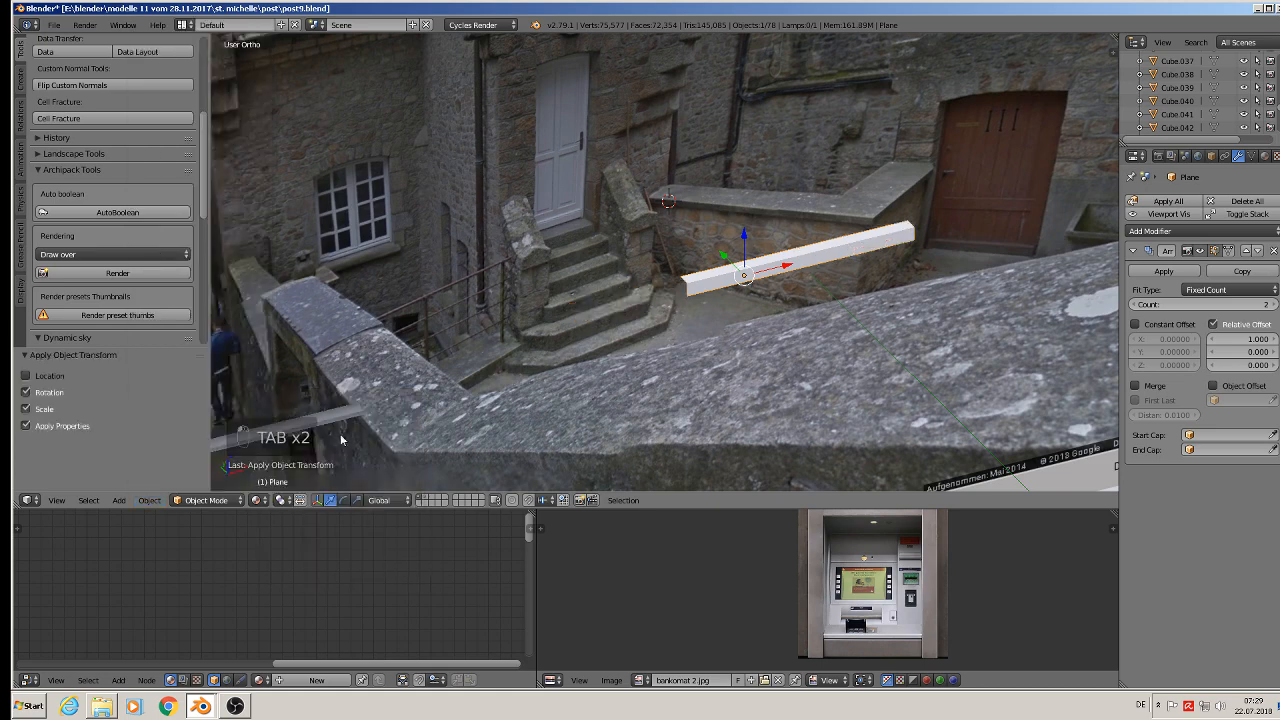
Set the array's relative offset to X 0, Y 1 and Z 1, and its count to 3.
{"action": "left_click", "coordinate": [1243, 340]}
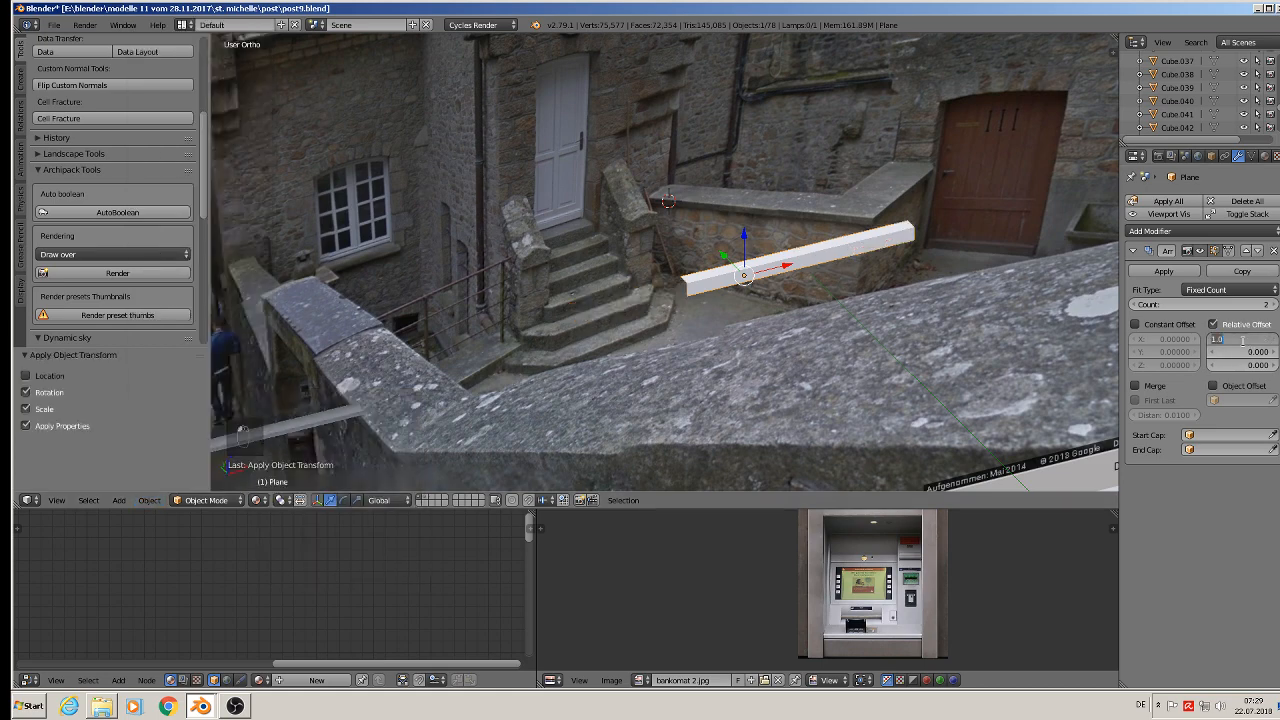
{"action": "type", "text": "0"}
{"action": "key", "text": "Return"}
{"action": "left_click", "coordinate": [1246, 353]}
{"action": "type", "text": "1"}
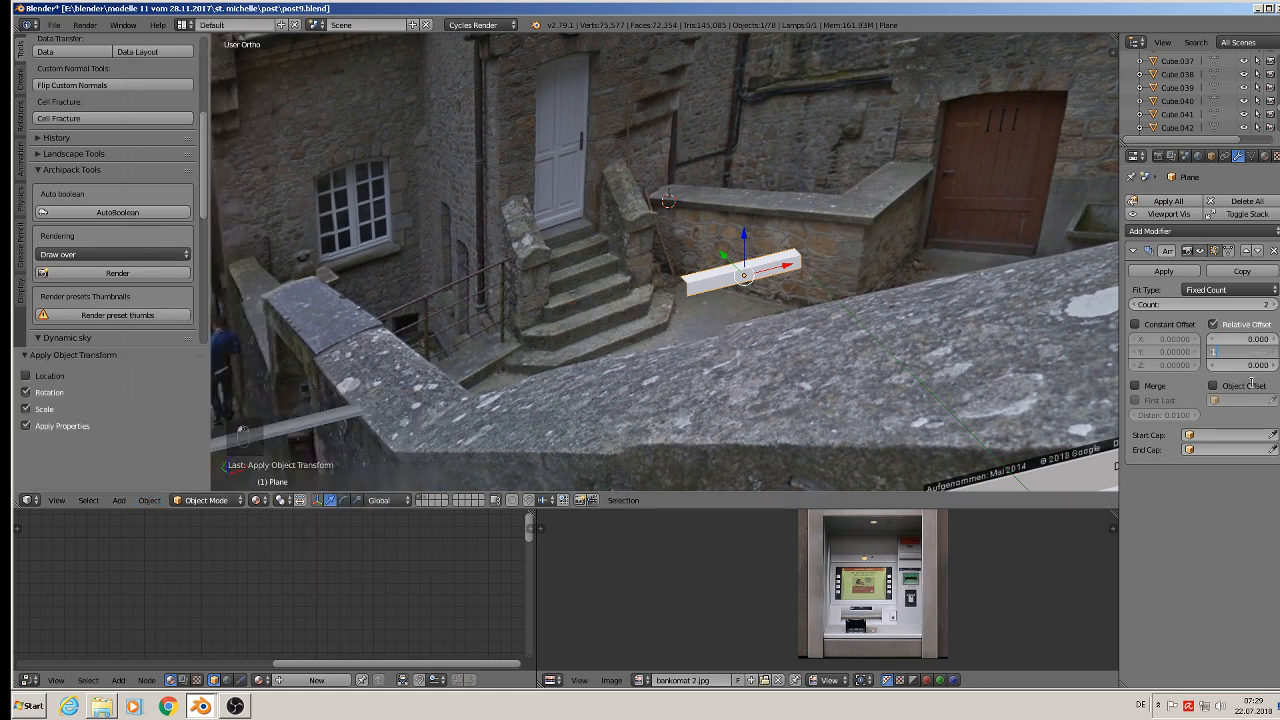
{"action": "key", "text": "Return"}
{"action": "left_click", "coordinate": [1243, 365]}
{"action": "type", "text": "1"}
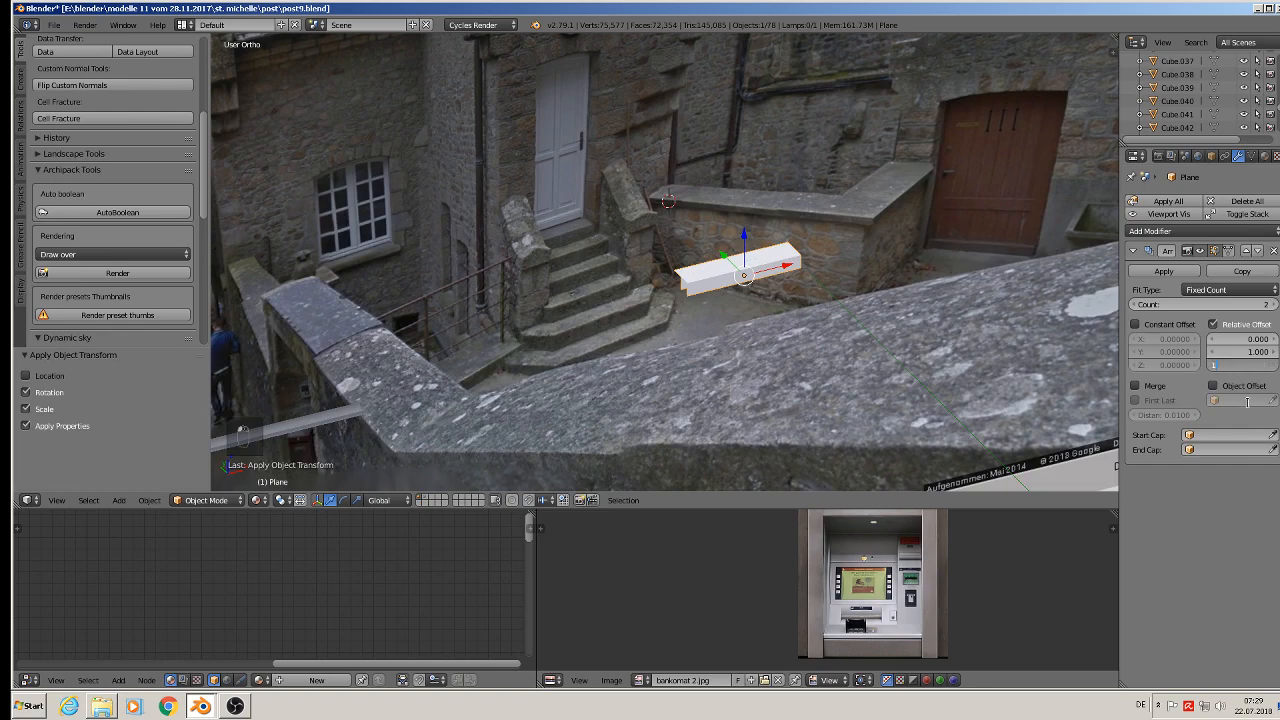
{"action": "key", "text": "Return"}
{"action": "scroll", "coordinate": [712, 300], "scroll_direction": "up", "scroll_amount": 5}
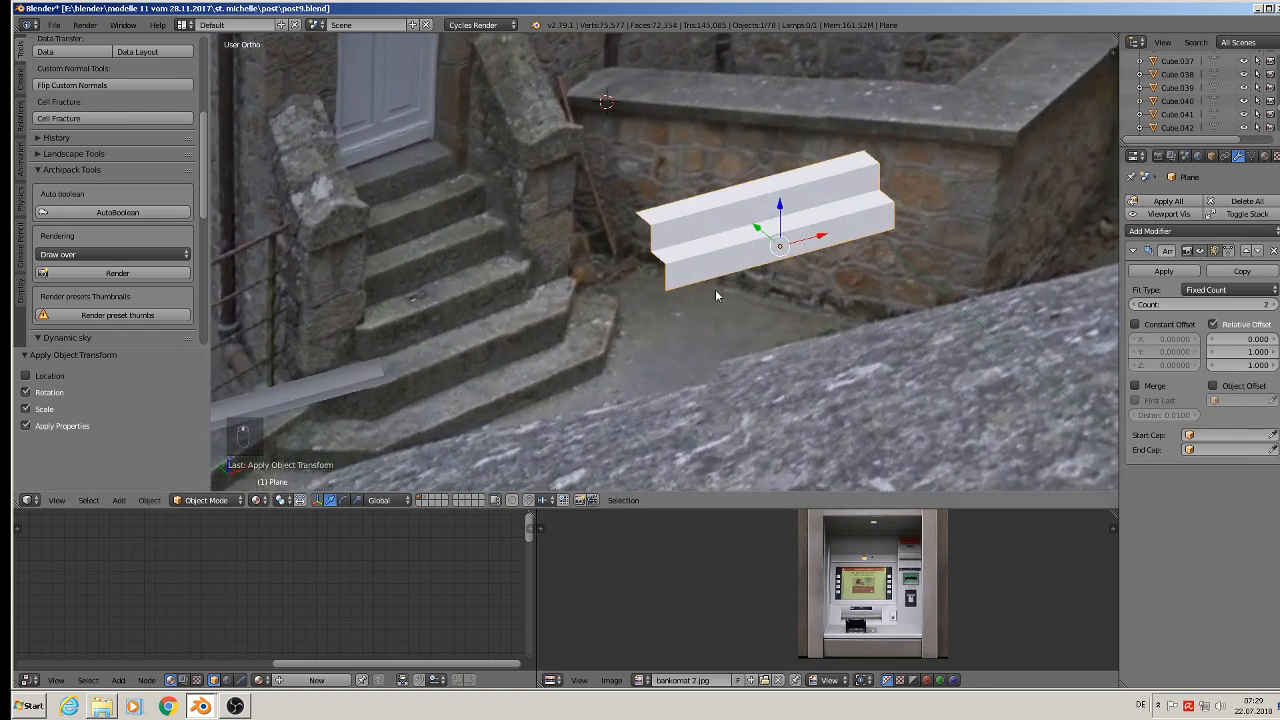
{"action": "left_click", "coordinate": [1271, 304]}
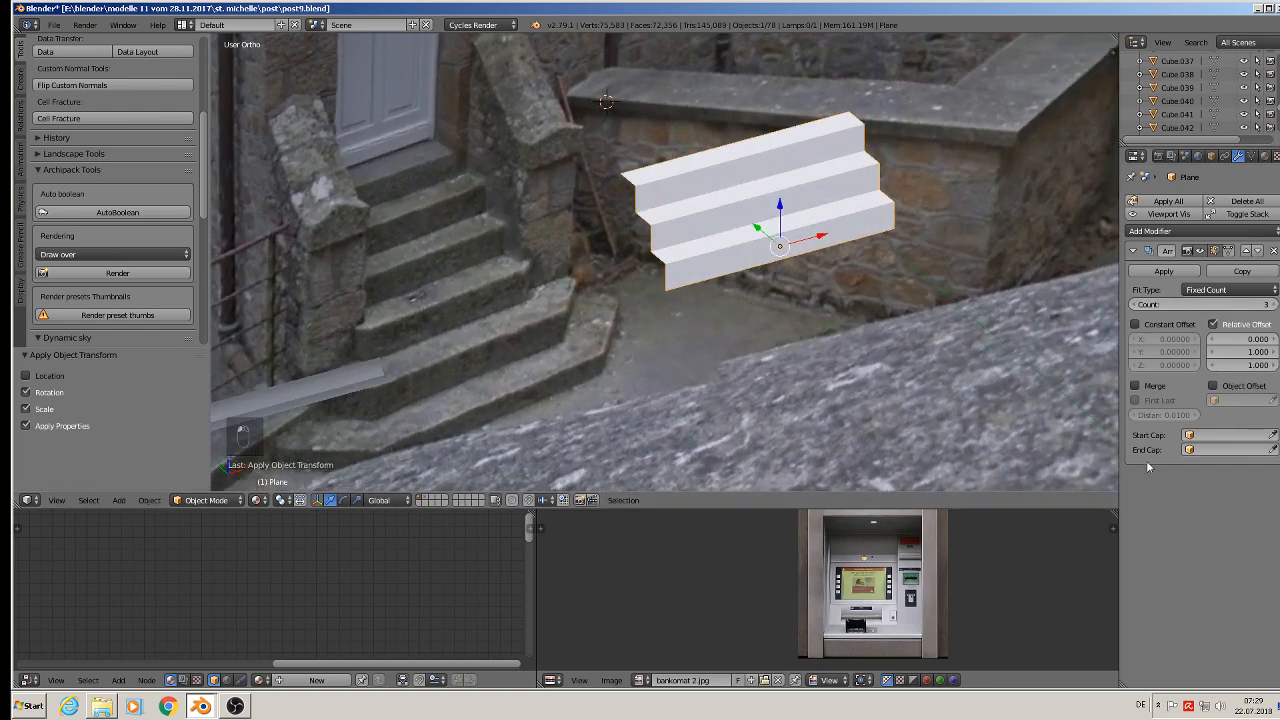
Split the selected corner vertex at the left end of the base step in Edit Mode.
{"action": "scroll", "coordinate": [854, 254], "scroll_direction": "down", "scroll_amount": 3}
{"action": "middle_click_drag", "start_coordinate": [854, 254], "coordinate": [738, 245]}
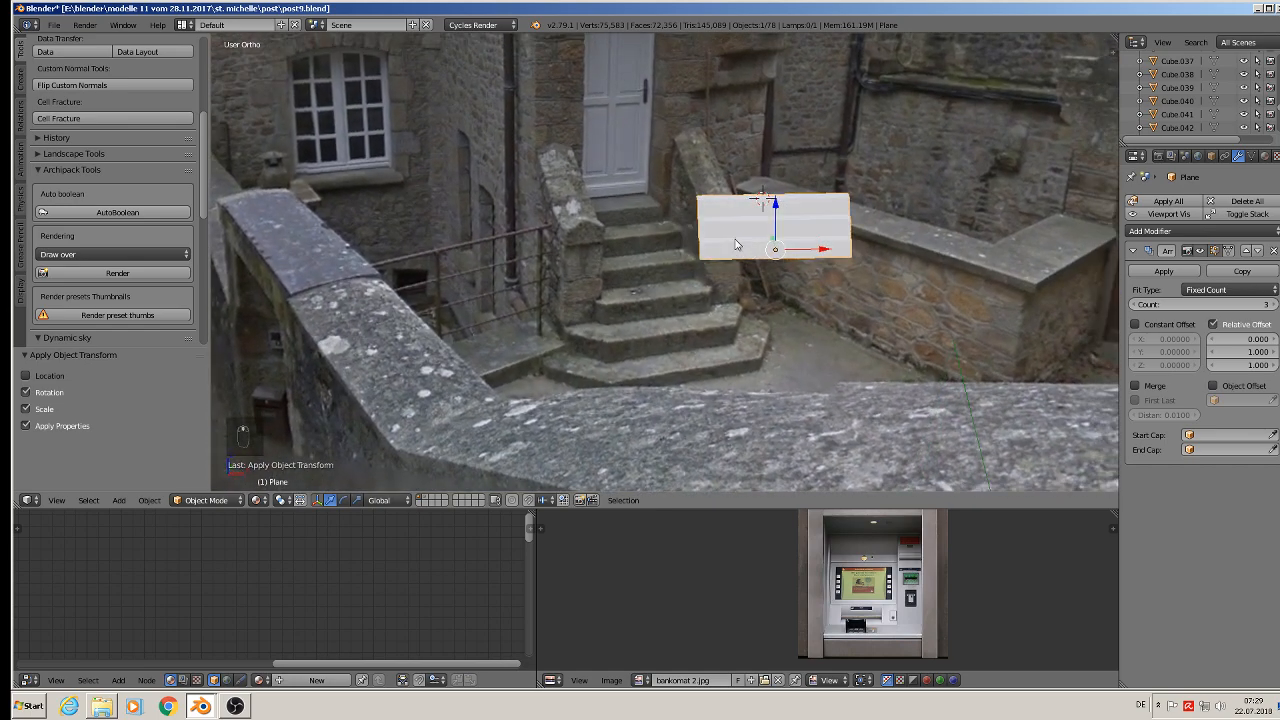
{"action": "scroll", "coordinate": [750, 240], "scroll_direction": "up", "scroll_amount": 3}
{"action": "key", "text": "Tab"}
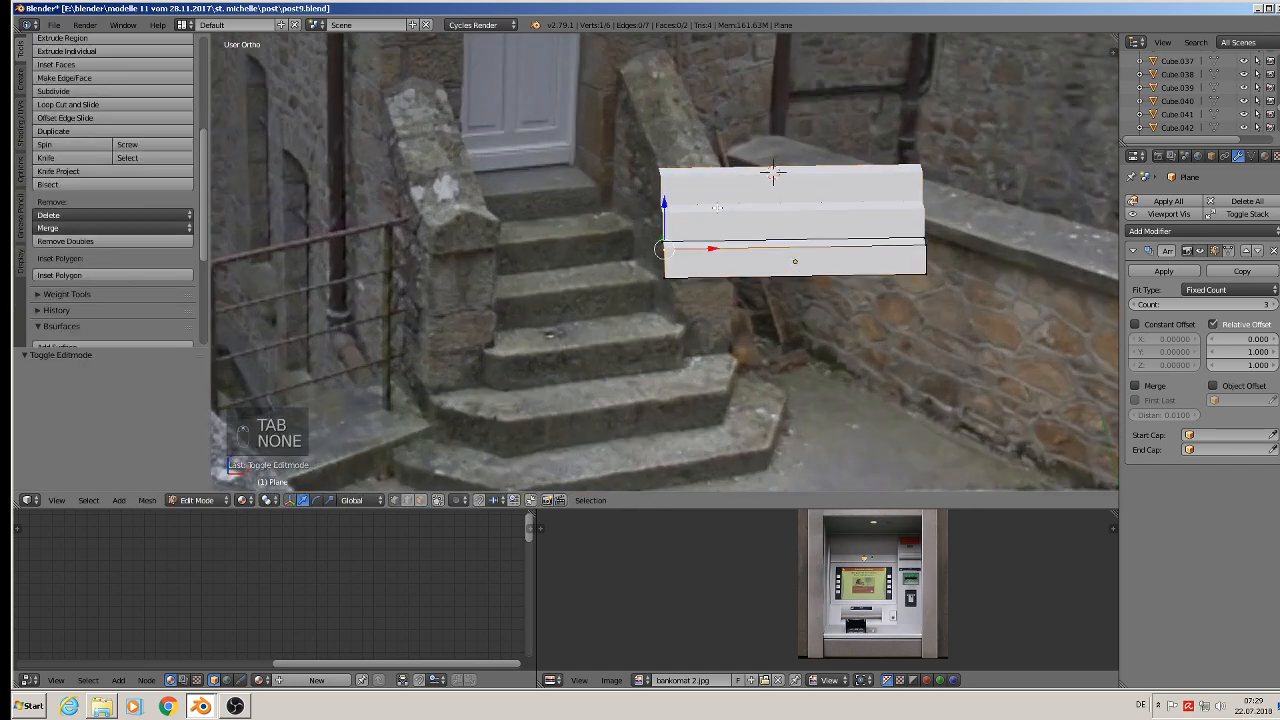
{"action": "key", "text": "y"}
{"action": "key", "text": "y"}
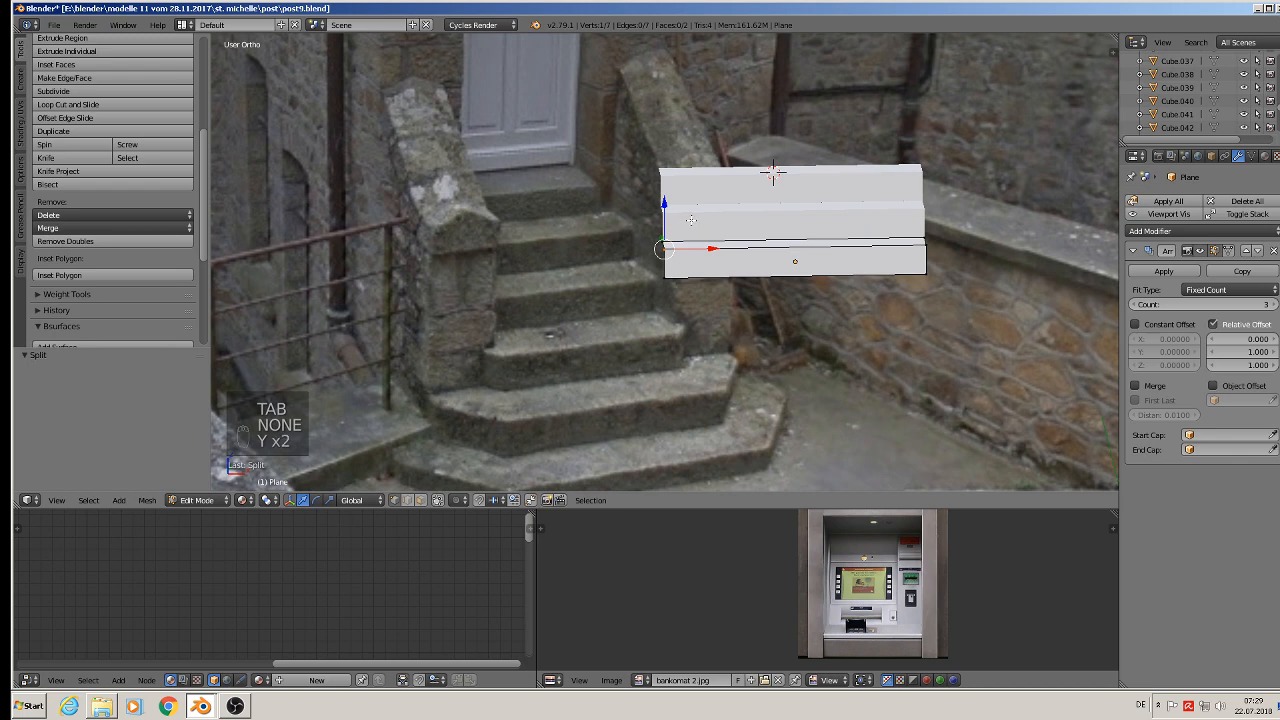
Mark all edges of the base tread and riser as seams and unwrap both faces.
{"action": "key", "text": "a"}
{"action": "key", "text": "a"}
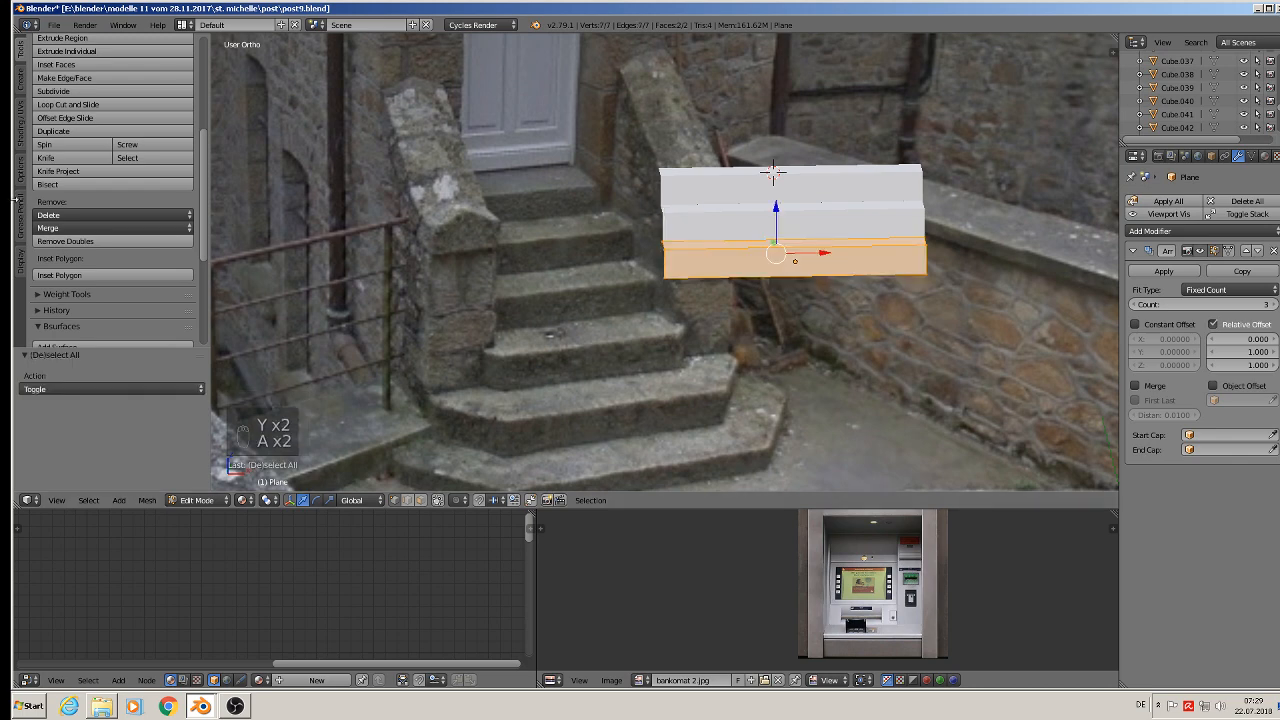
{"action": "left_click", "coordinate": [18, 118]}
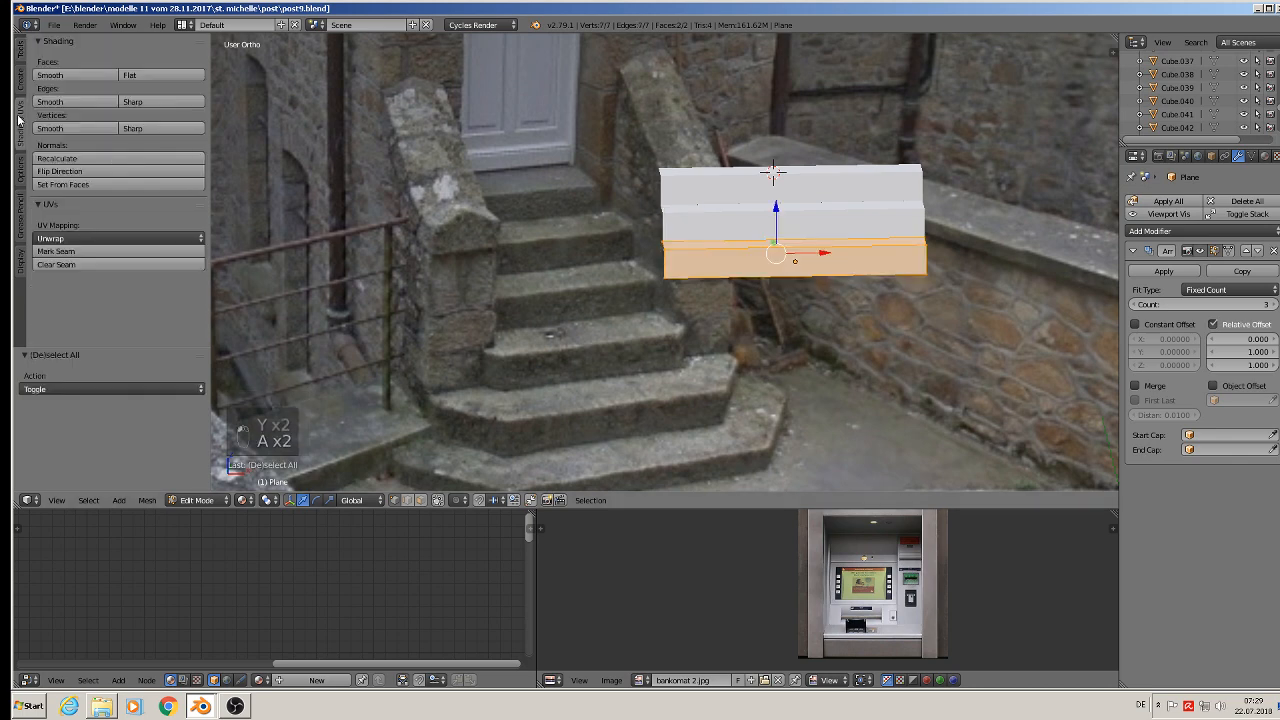
{"action": "left_click", "coordinate": [70, 252]}
{"action": "key", "text": "u"}
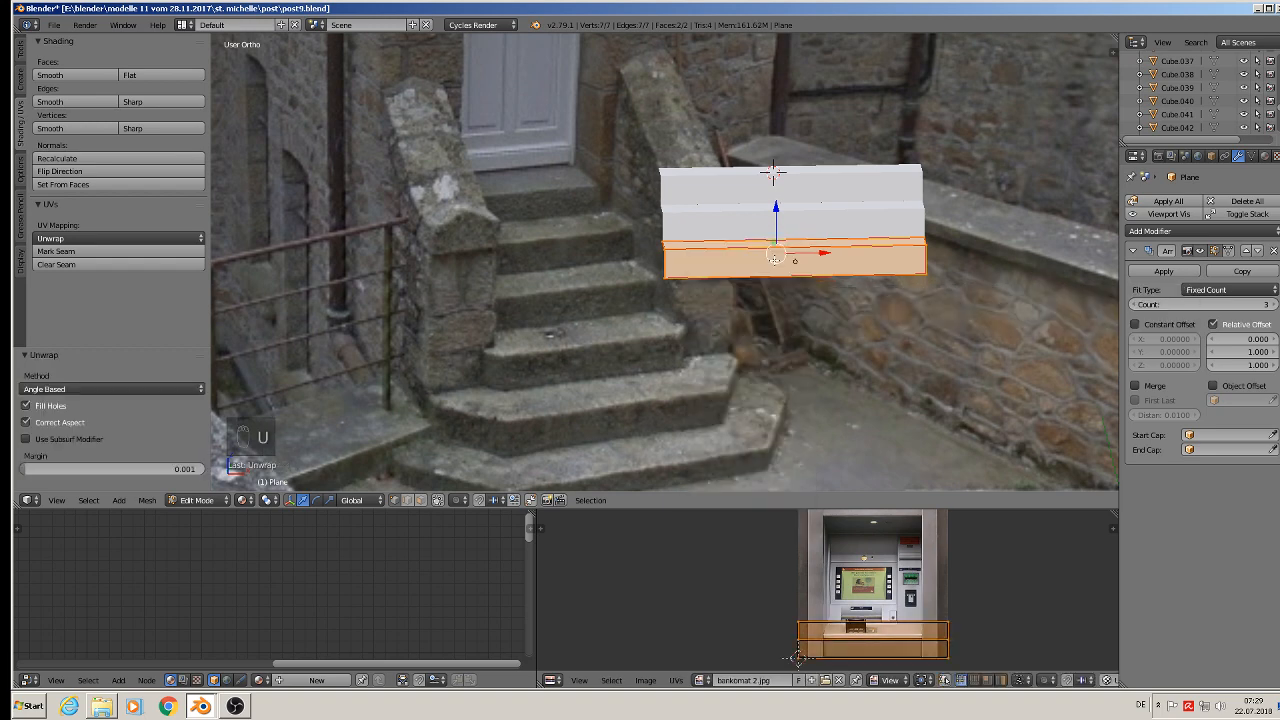
Return to Object Mode and save the file.
{"action": "key", "text": "Tab"}
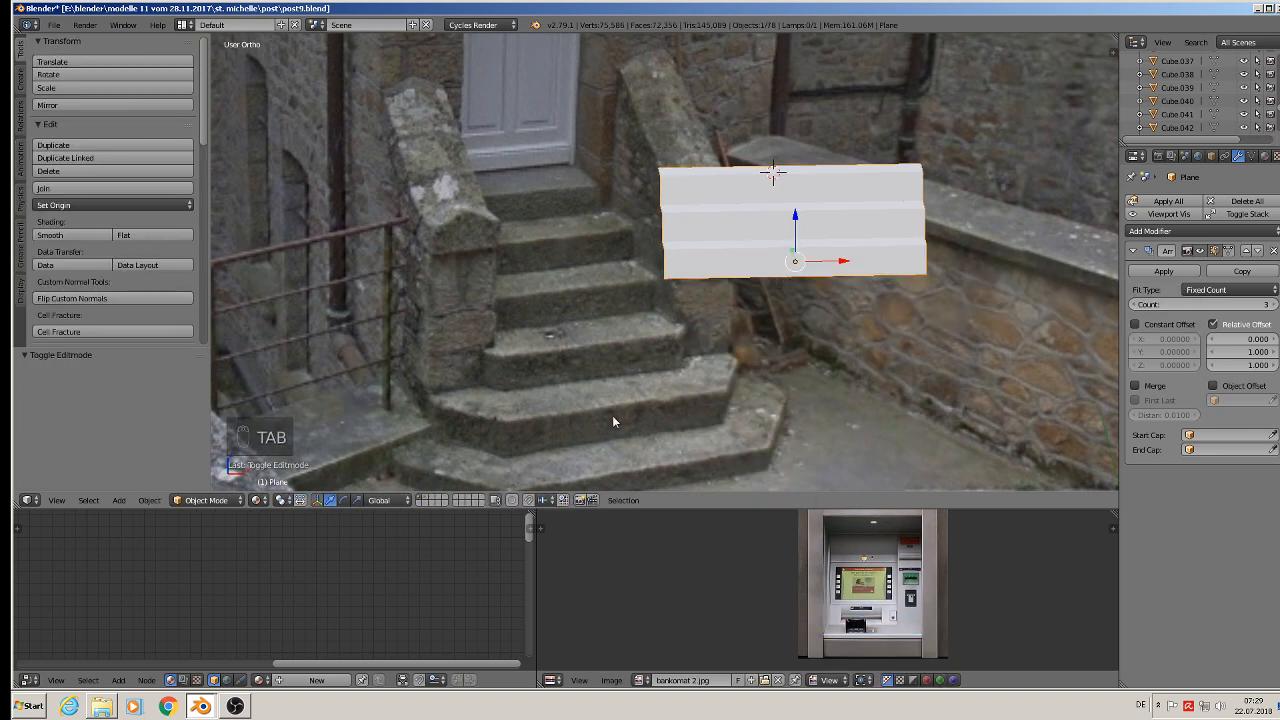
{"action": "scroll", "coordinate": [612, 412], "scroll_direction": "down", "scroll_amount": 3}
{"action": "left_click", "coordinate": [54, 25]}
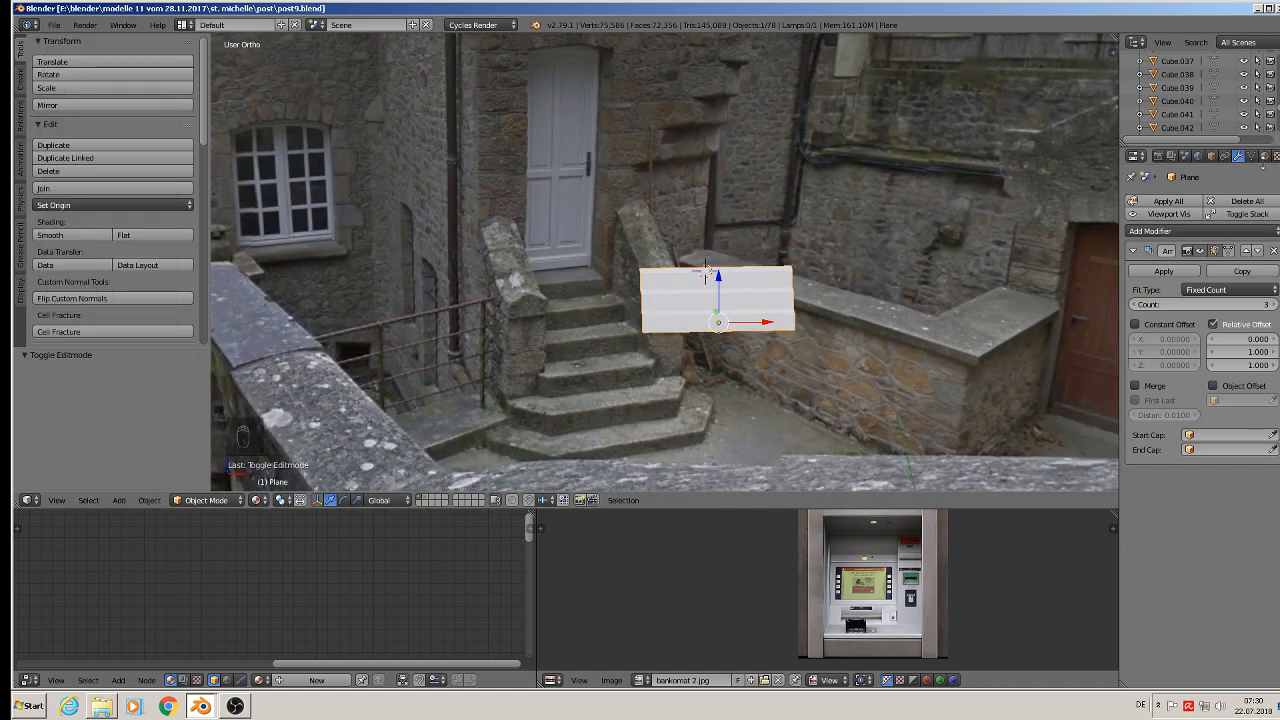
Add a new material named BETONG to the stair object.
{"action": "left_click", "coordinate": [1264, 156]}
{"action": "left_click", "coordinate": [1274, 204]}
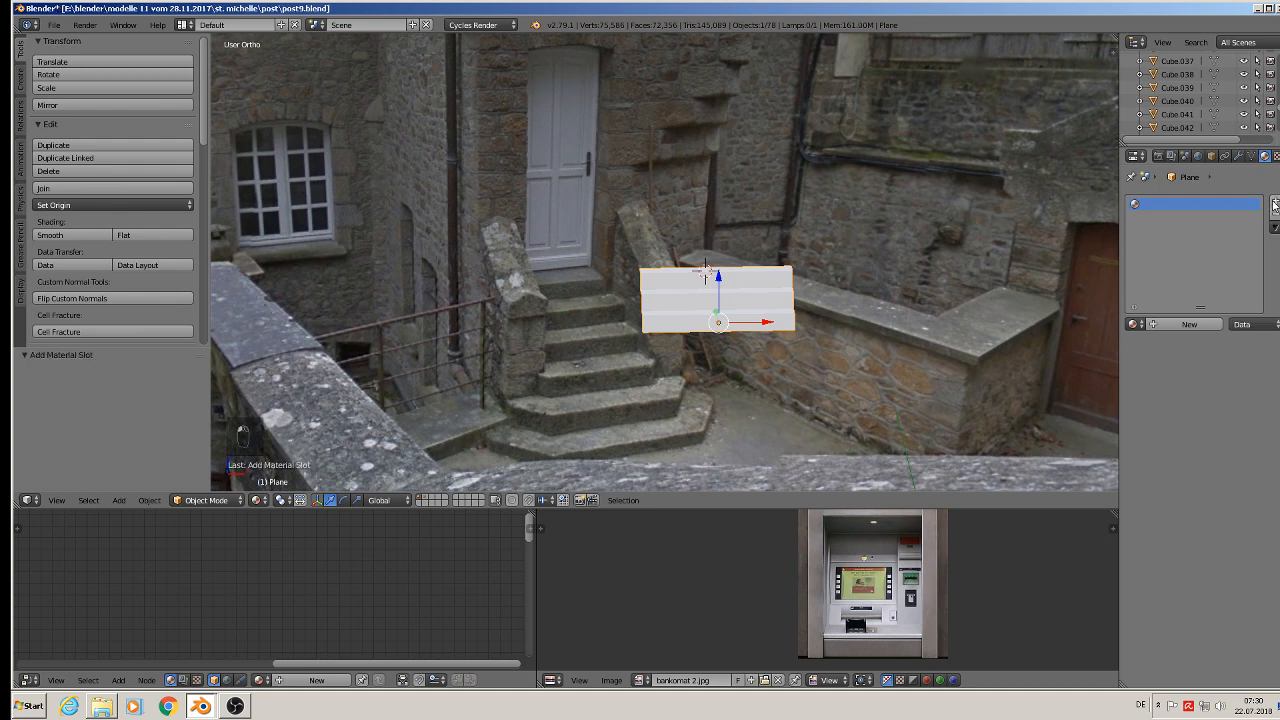
{"action": "left_click", "coordinate": [1170, 323]}
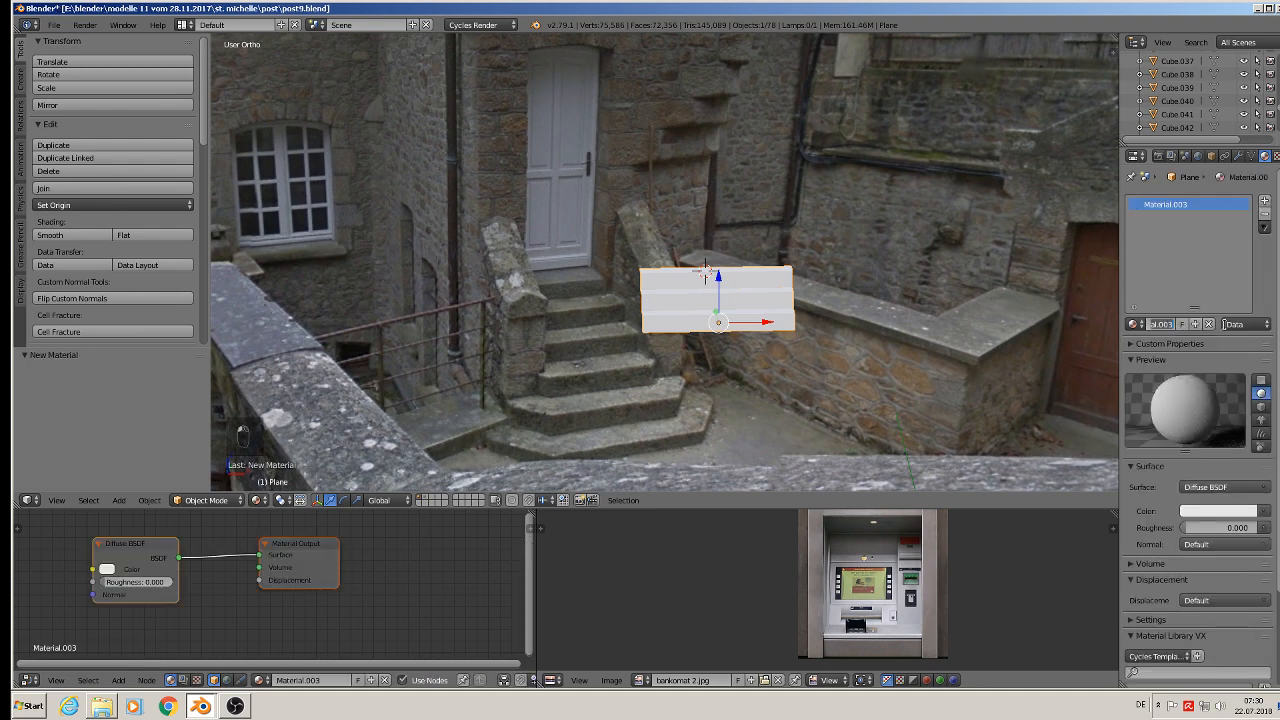
{"action": "type", "text": "BETONG"}
{"action": "key", "text": "Return"}
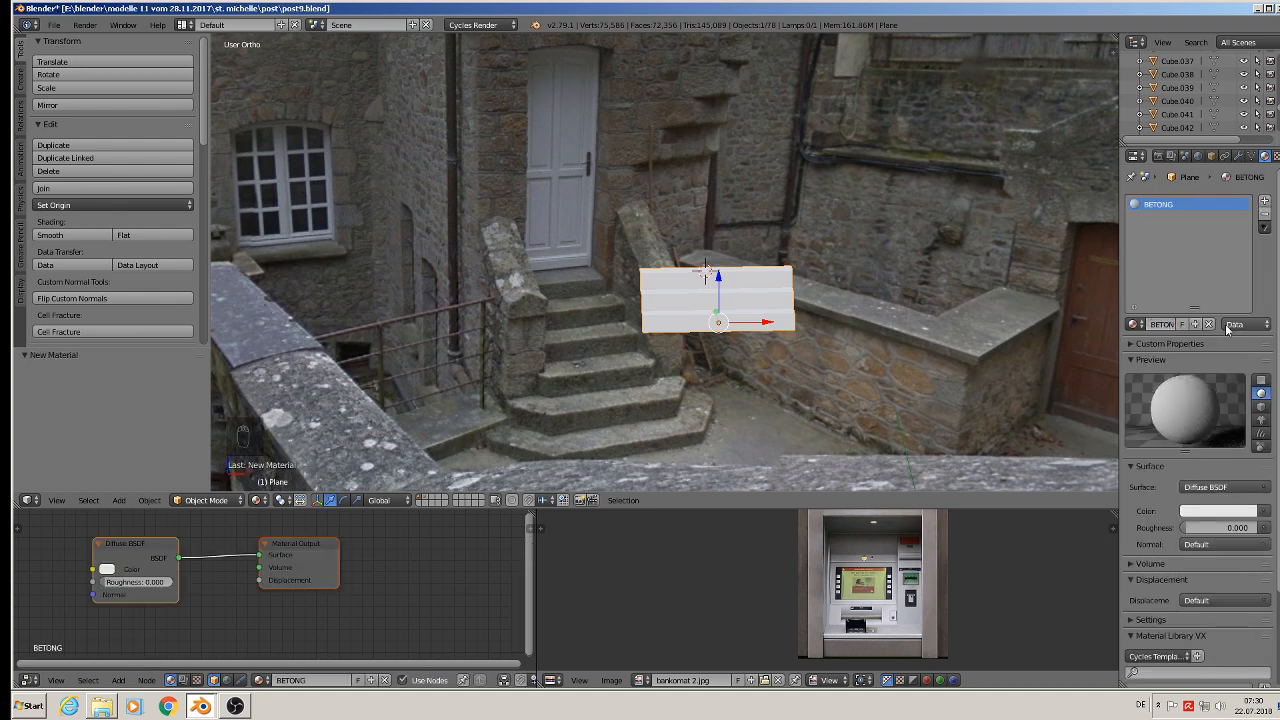
Change the BETONG surface shader to Principled BSDF and use an Image Texture for its base color.
{"action": "left_click", "coordinate": [1224, 487]}
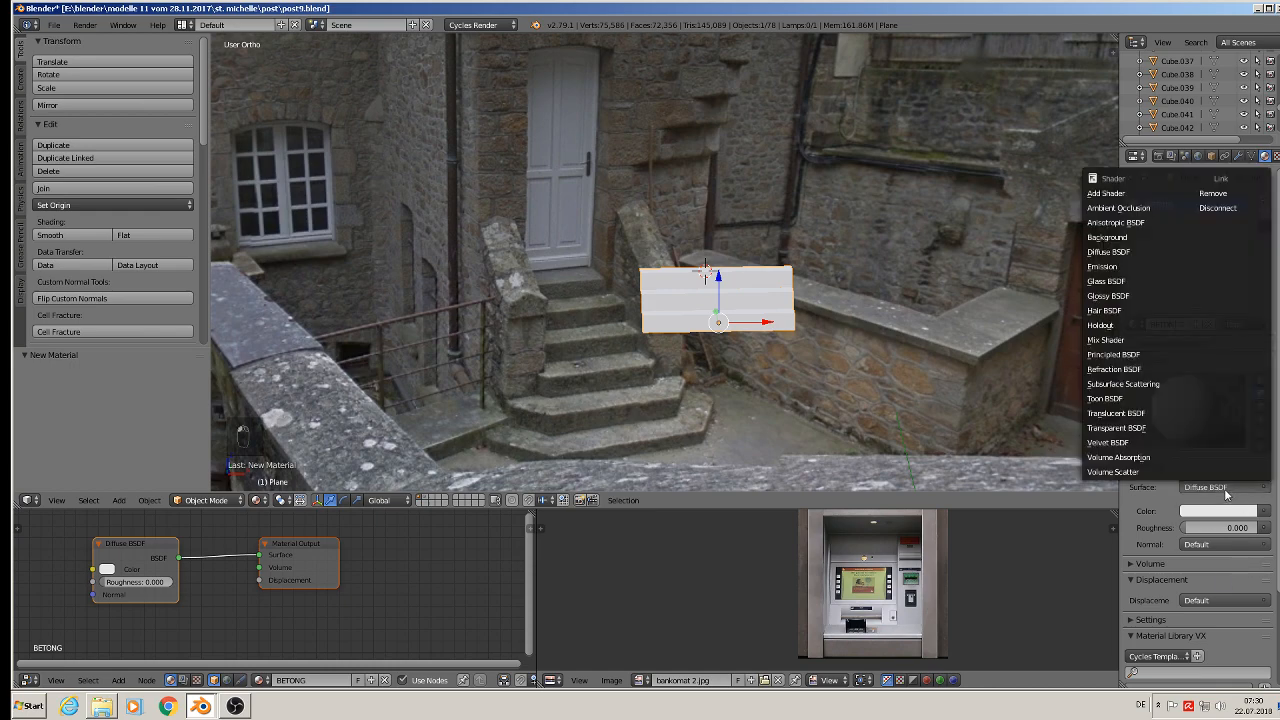
{"action": "left_click", "coordinate": [1145, 354]}
{"action": "left_click", "coordinate": [1265, 527]}
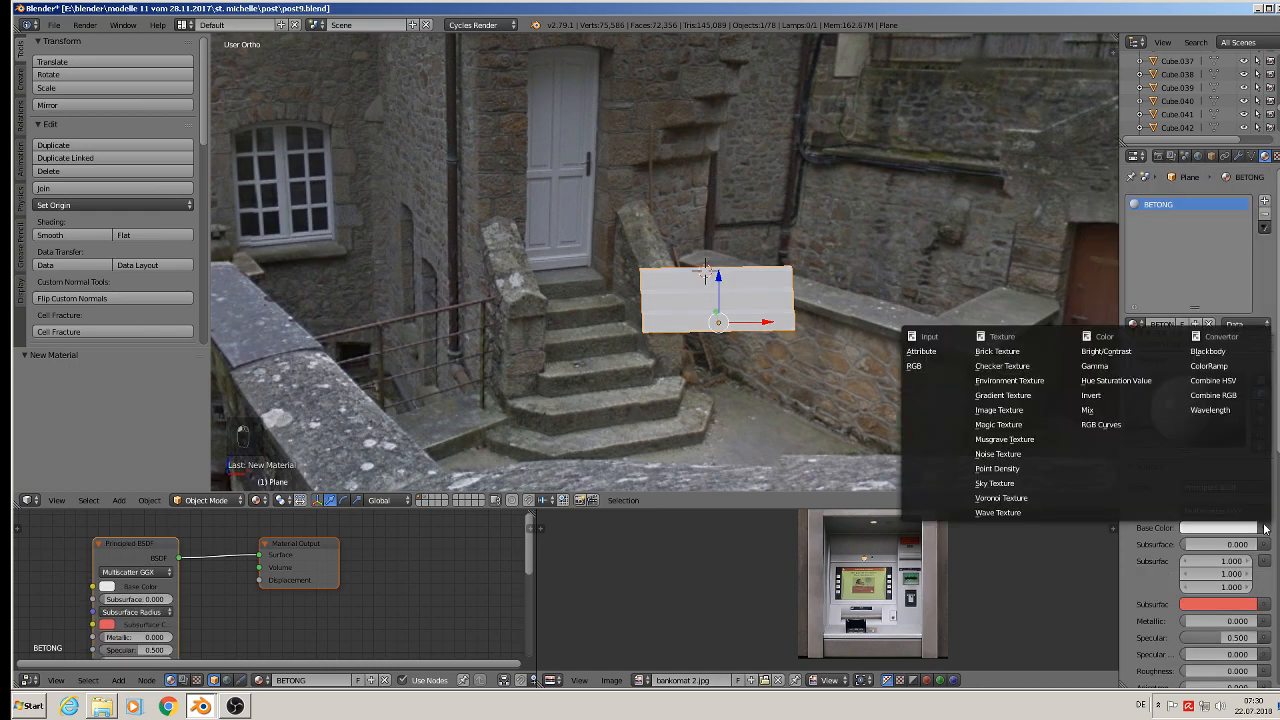
{"action": "left_click", "coordinate": [1018, 411]}
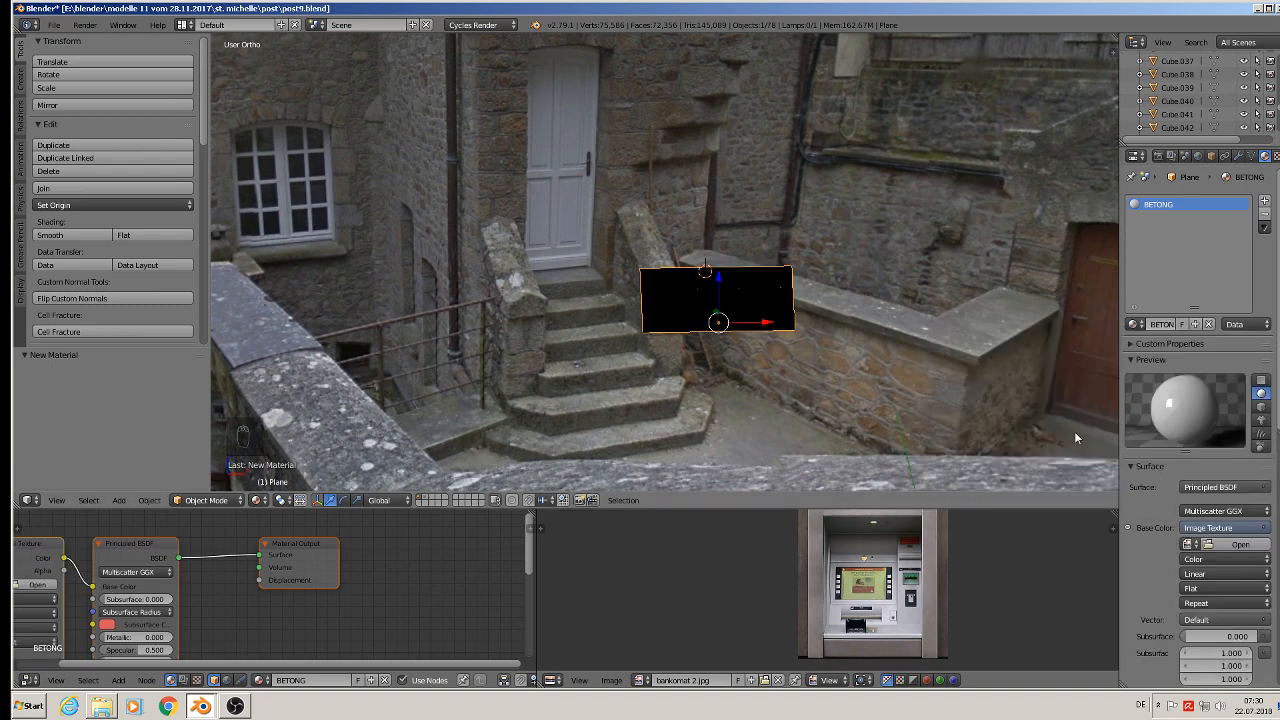
Load the plain grey-brown seamless texture image from the textur folder into the BETONG base color.
{"action": "left_click", "coordinate": [1257, 544]}
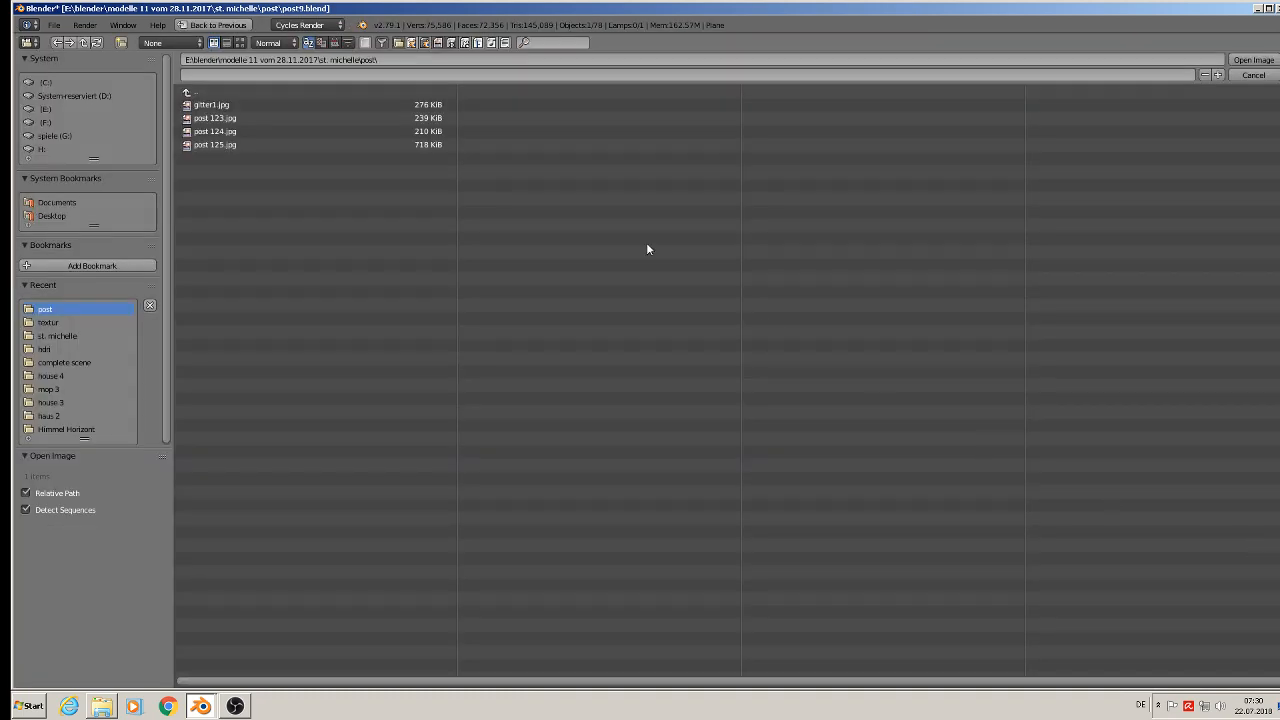
{"action": "left_click", "coordinate": [60, 323]}
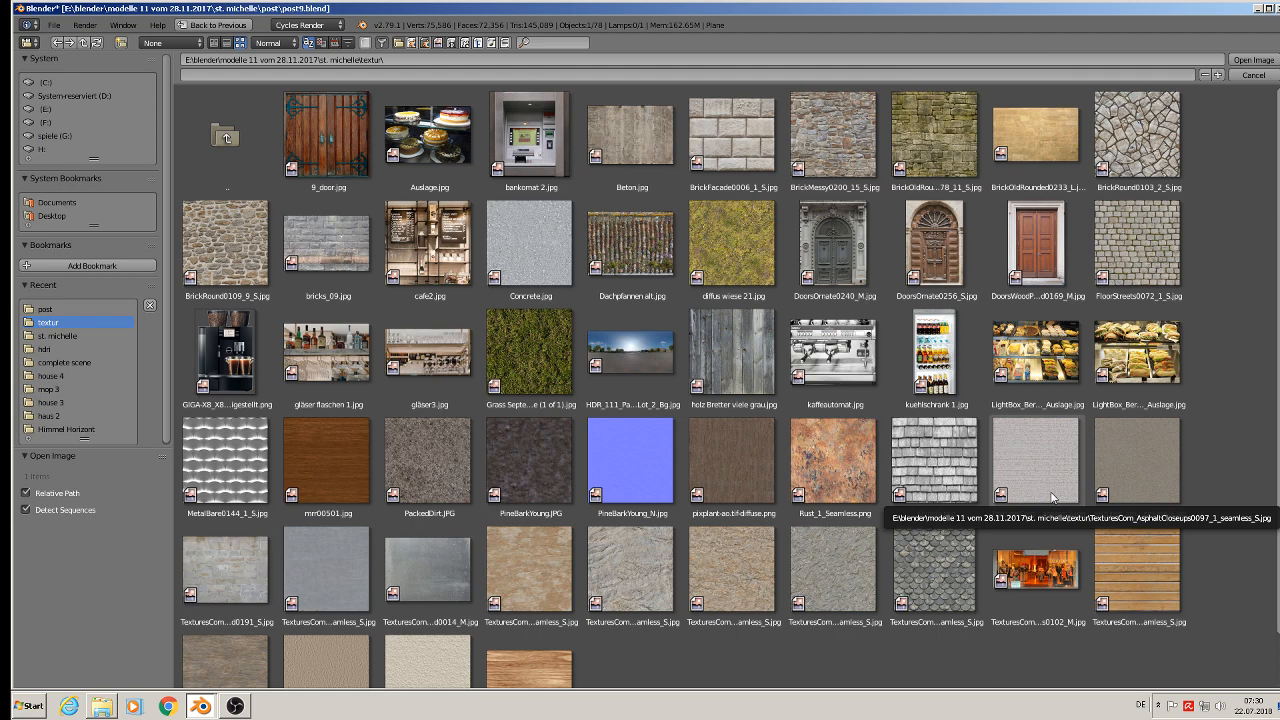
{"action": "double_click", "coordinate": [1150, 468]}
{"action": "scroll", "coordinate": [735, 354], "scroll_direction": "up", "scroll_amount": 2}
{"action": "middle_click_drag", "start_coordinate": [736, 353], "coordinate": [788, 368]}
{"action": "scroll", "coordinate": [750, 260], "scroll_direction": "up", "scroll_amount": 4}
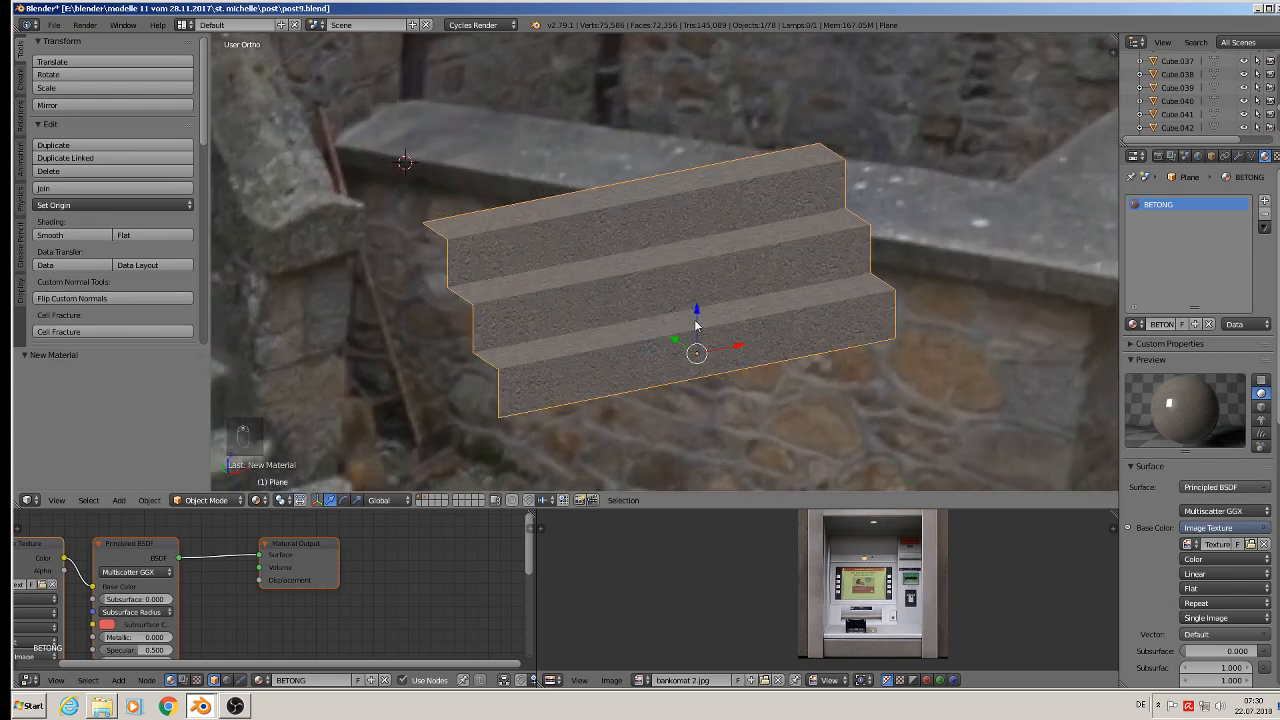
{"action": "scroll", "coordinate": [660, 355], "scroll_direction": "down", "scroll_amount": 6}
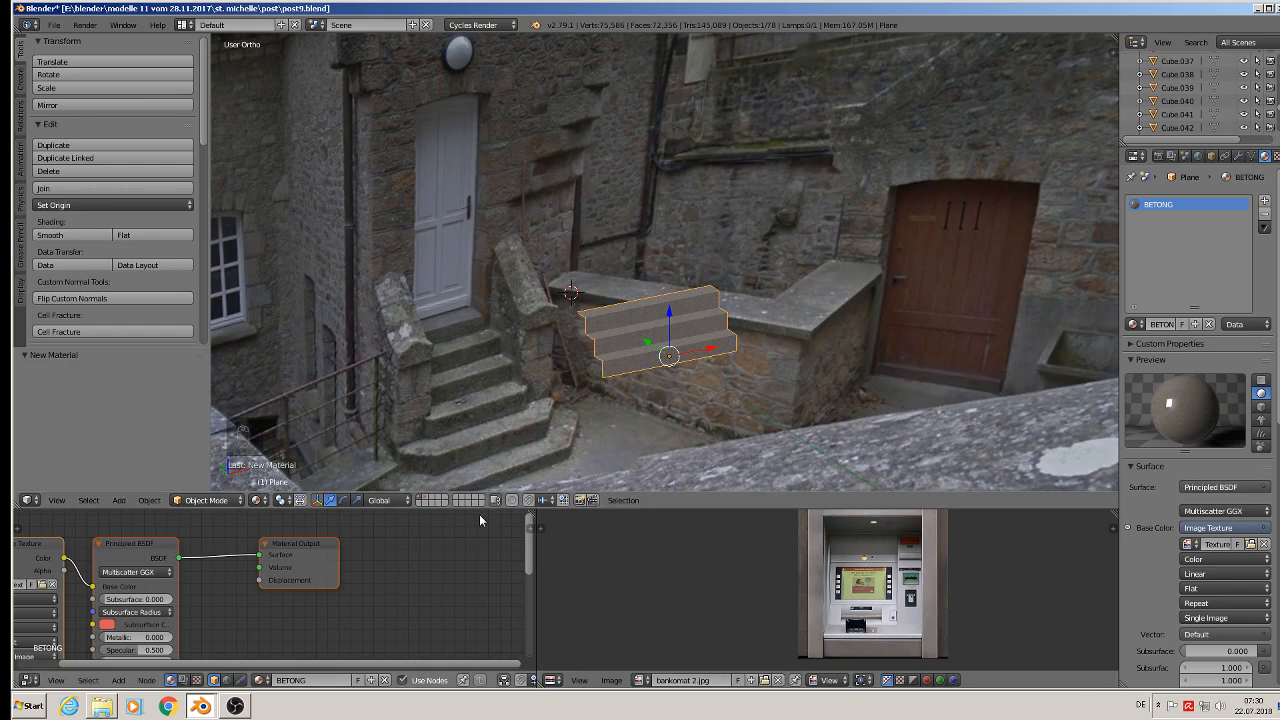
Enlarge the node editor and raise the BETONG Principled BSDF roughness to 0.883.
{"action": "left_click_drag", "start_coordinate": [476, 508], "coordinate": [474, 313]}
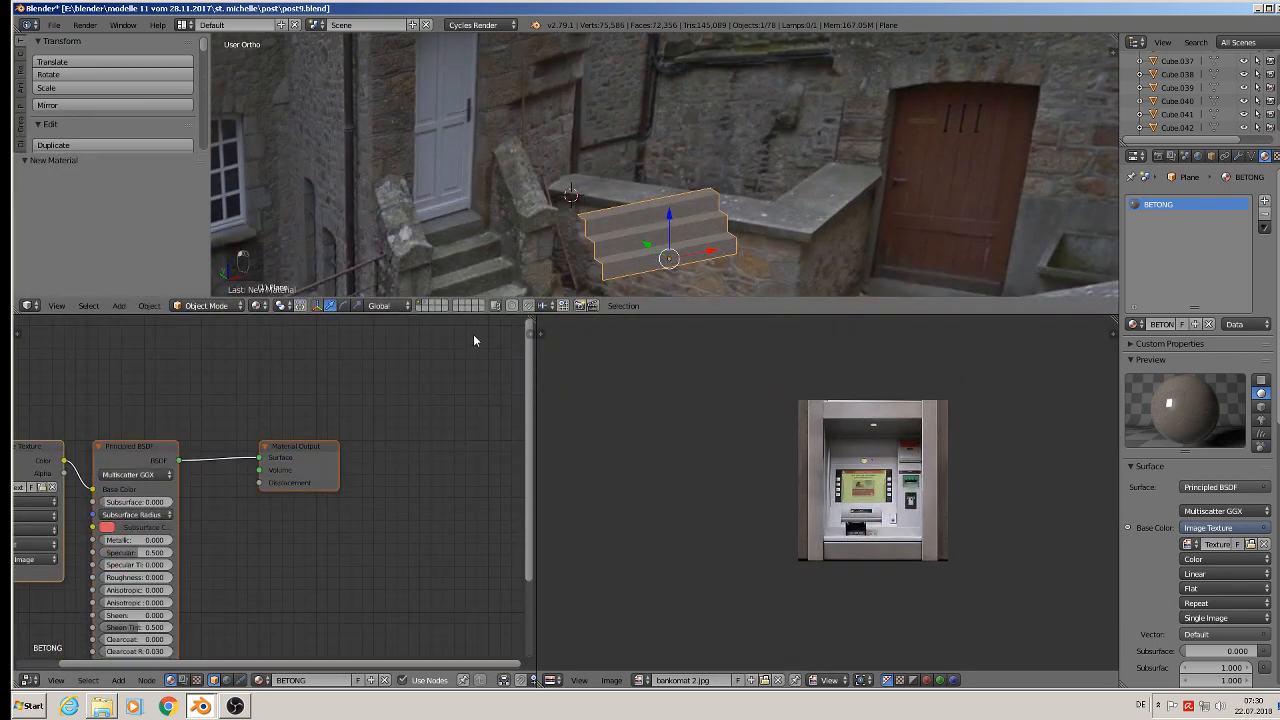
{"action": "key", "text": "Home"}
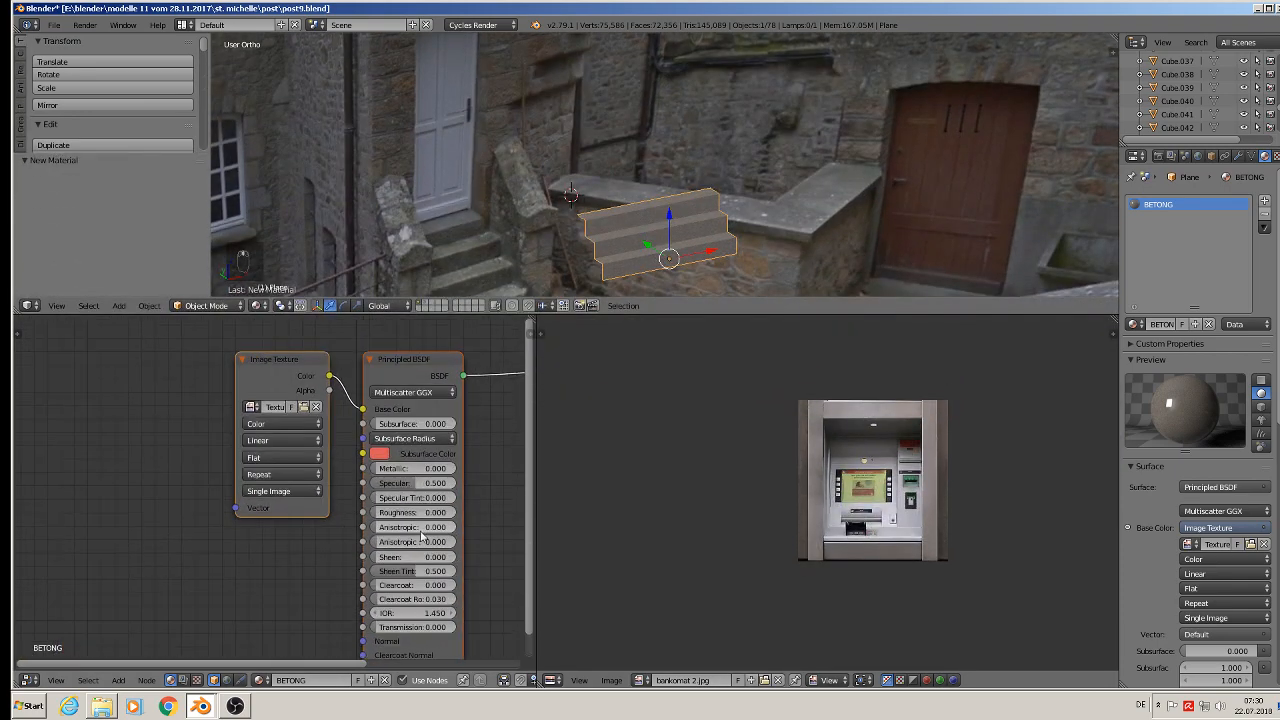
{"action": "left_click_drag", "start_coordinate": [400, 512], "coordinate": [440, 512]}
{"action": "scroll", "coordinate": [420, 512], "scroll_direction": "down", "scroll_amount": 1}
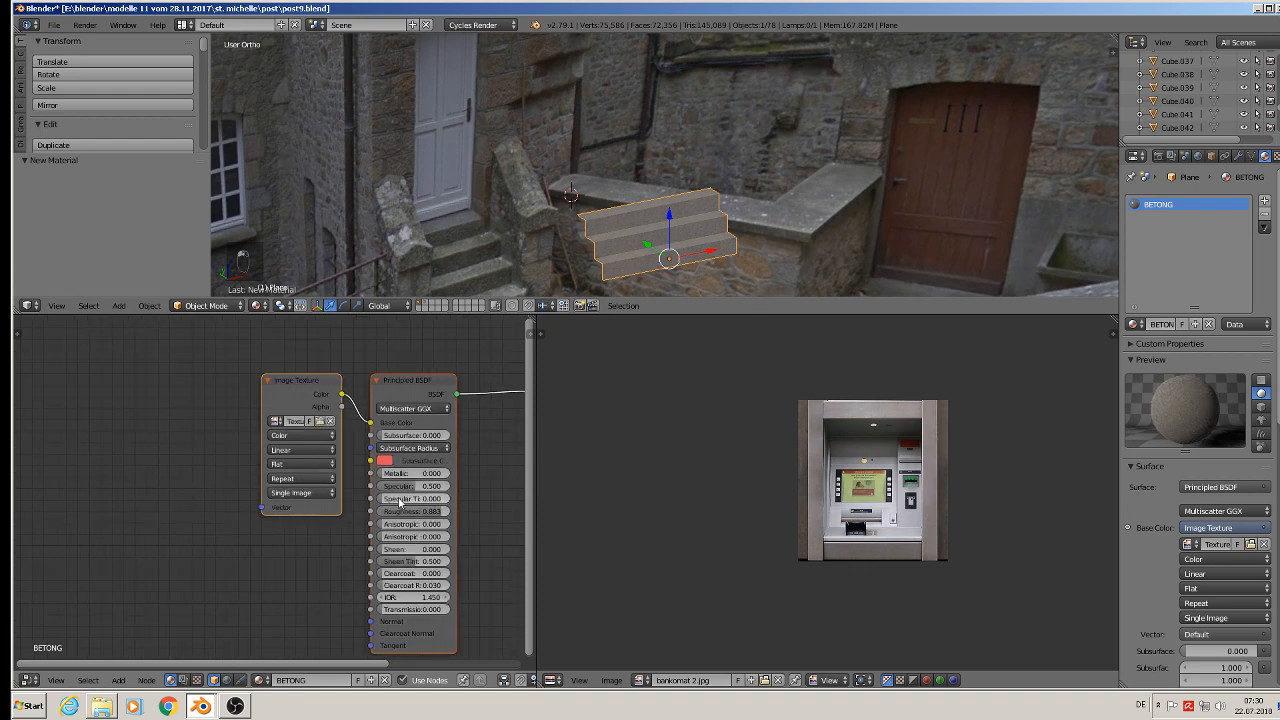
Insert a MixRGB node between the Image Texture and the Principled BSDF base color.
{"action": "left_click_drag", "start_coordinate": [295, 384], "coordinate": [99, 392]}
{"action": "left_click", "coordinate": [117, 682]}
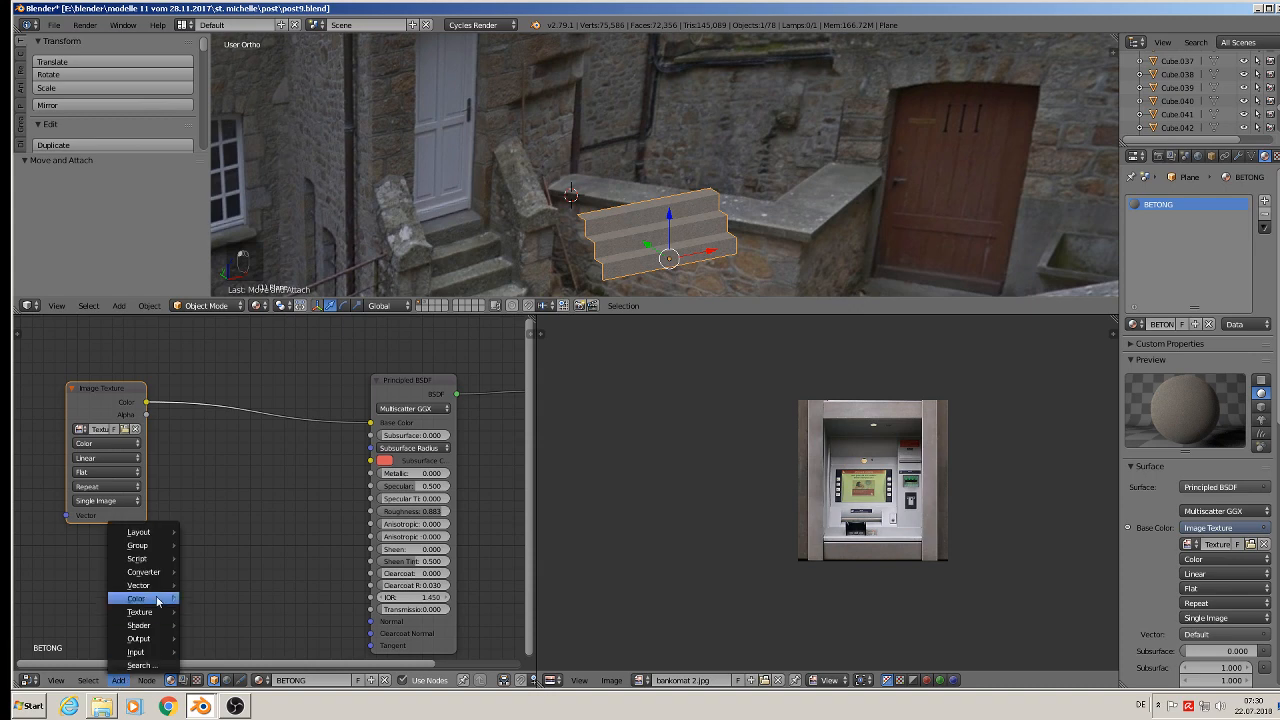
{"action": "mouse_move", "coordinate": [140, 598]}
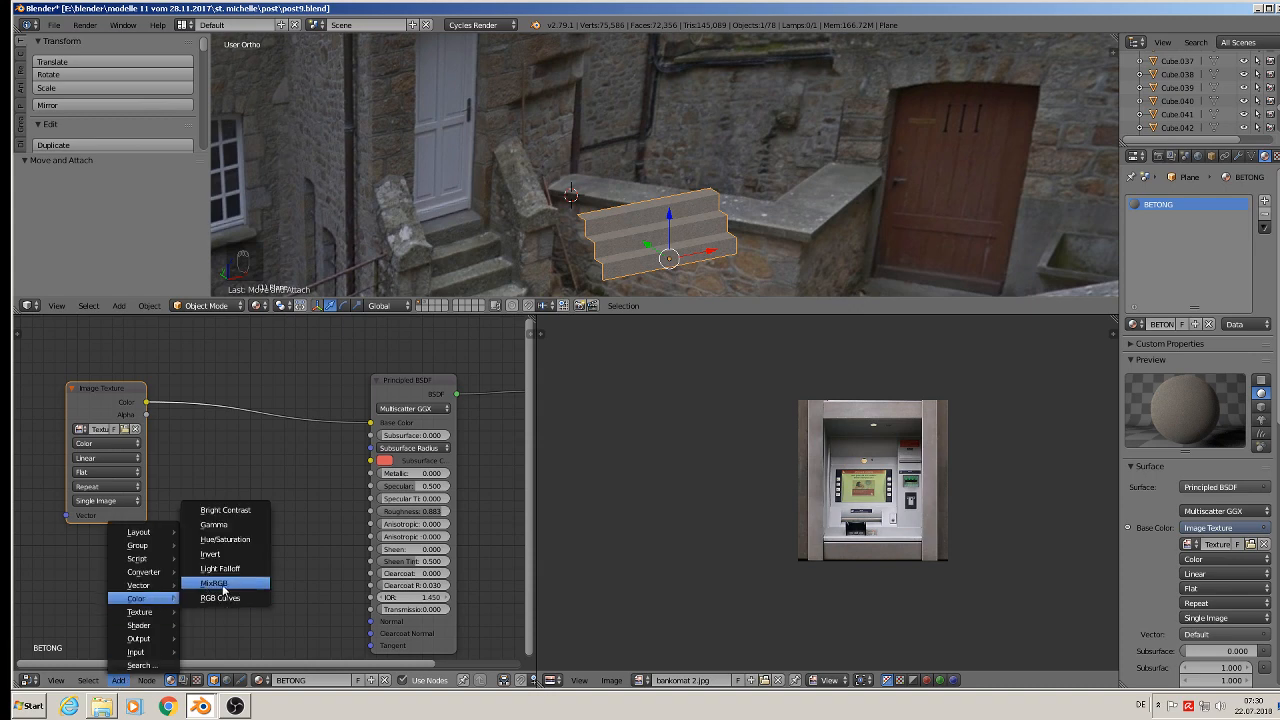
{"action": "left_click", "coordinate": [215, 583]}
{"action": "left_click", "coordinate": [236, 407]}
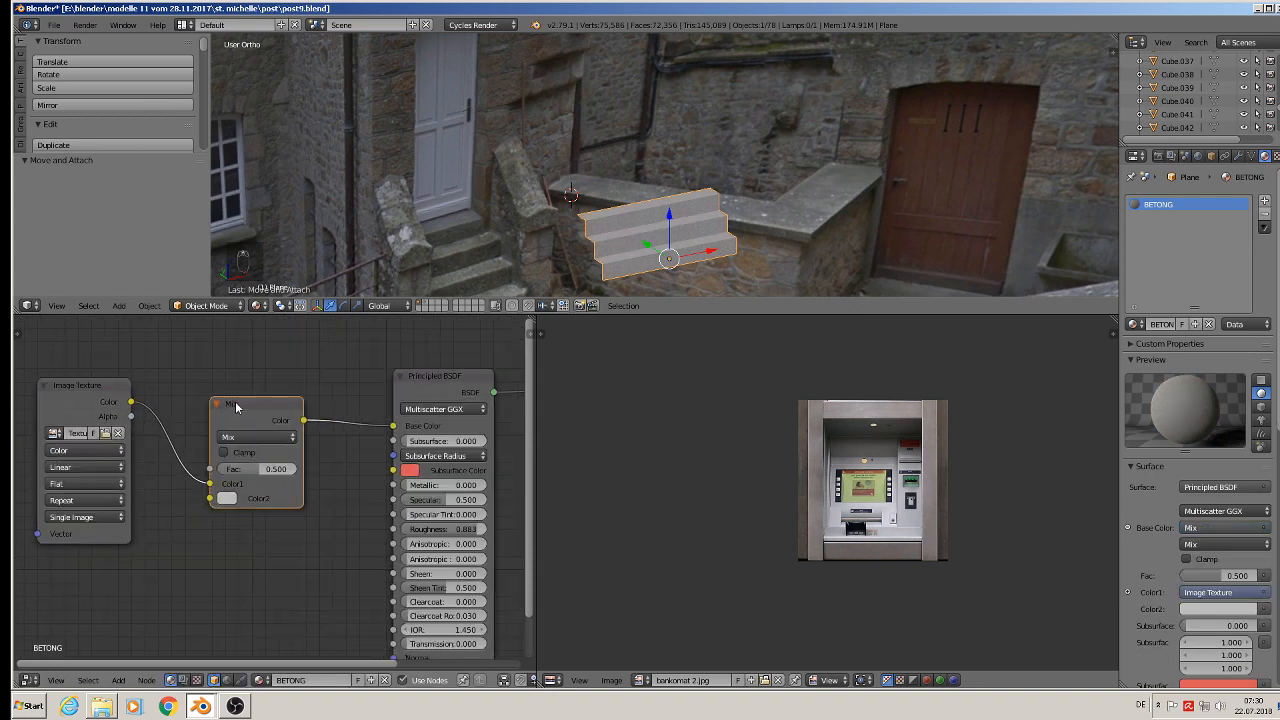
Set the Mix node's Color2 to a light warm beige and check the tint on the stair faces.
{"action": "scroll", "coordinate": [230, 507], "scroll_direction": "up", "scroll_amount": 3}
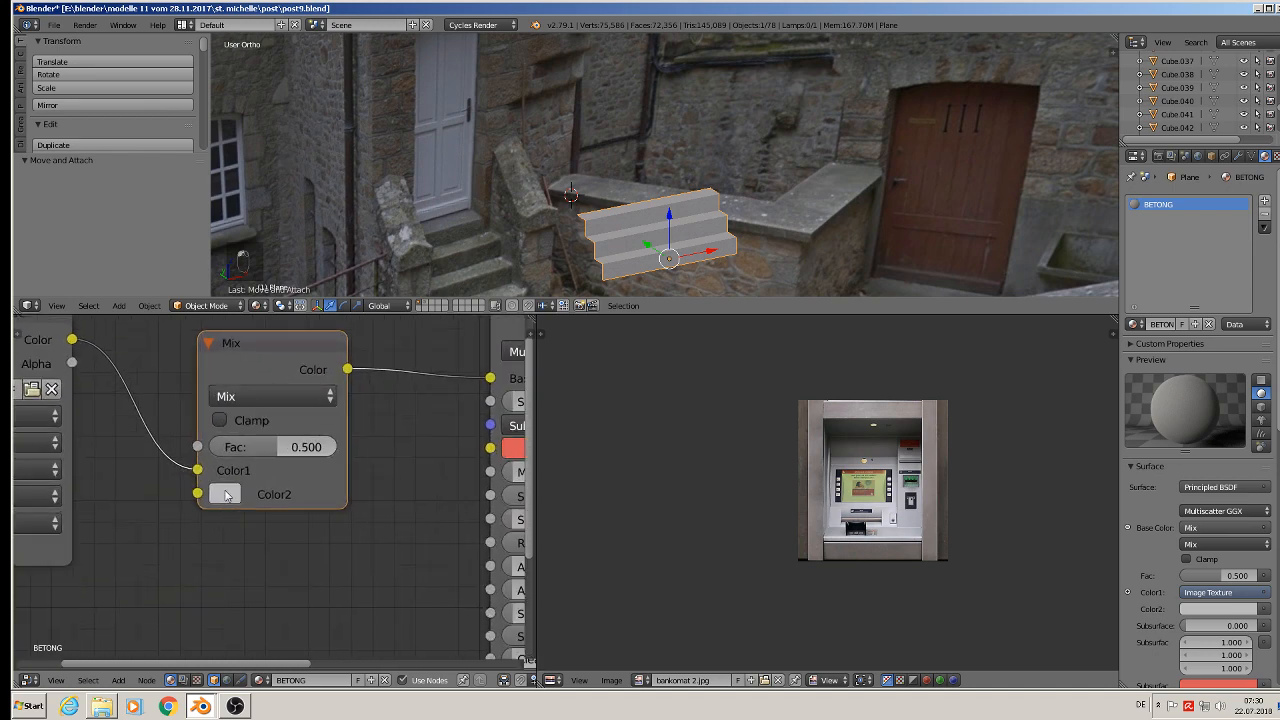
{"action": "left_click", "coordinate": [226, 494]}
{"action": "mouse_move", "coordinate": [296, 267]}
{"action": "left_mouse_down"}
{"action": "mouse_move", "coordinate": [284, 272]}
{"action": "mouse_move", "coordinate": [301, 273]}
{"action": "left_mouse_up"}
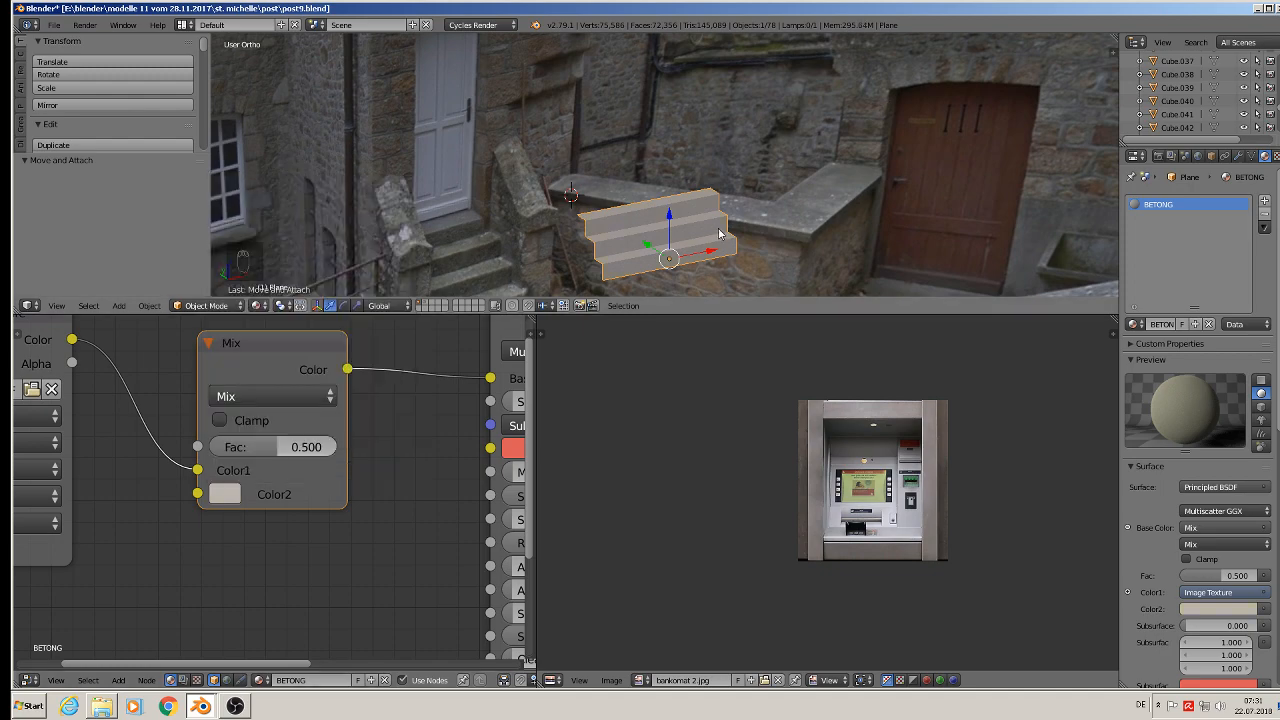
{"action": "scroll", "coordinate": [674, 258], "scroll_direction": "up", "scroll_amount": 10}
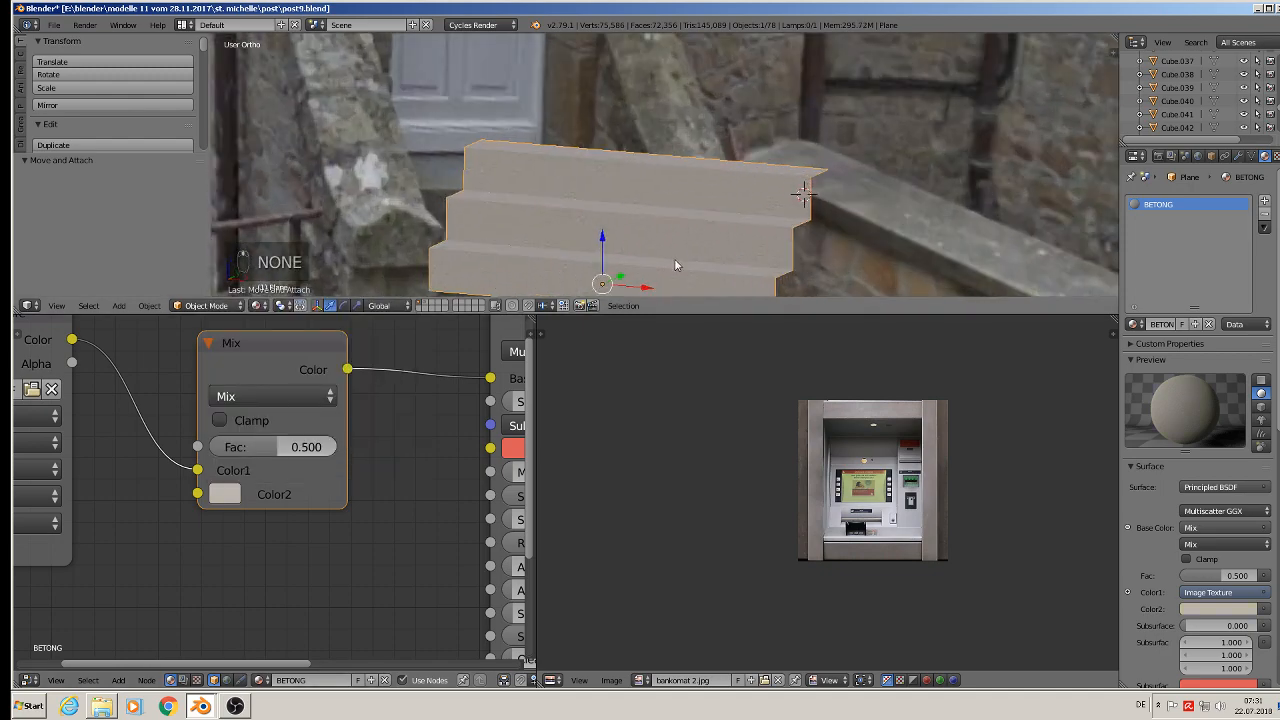
{"action": "scroll", "coordinate": [671, 258], "scroll_direction": "down", "scroll_amount": 5}
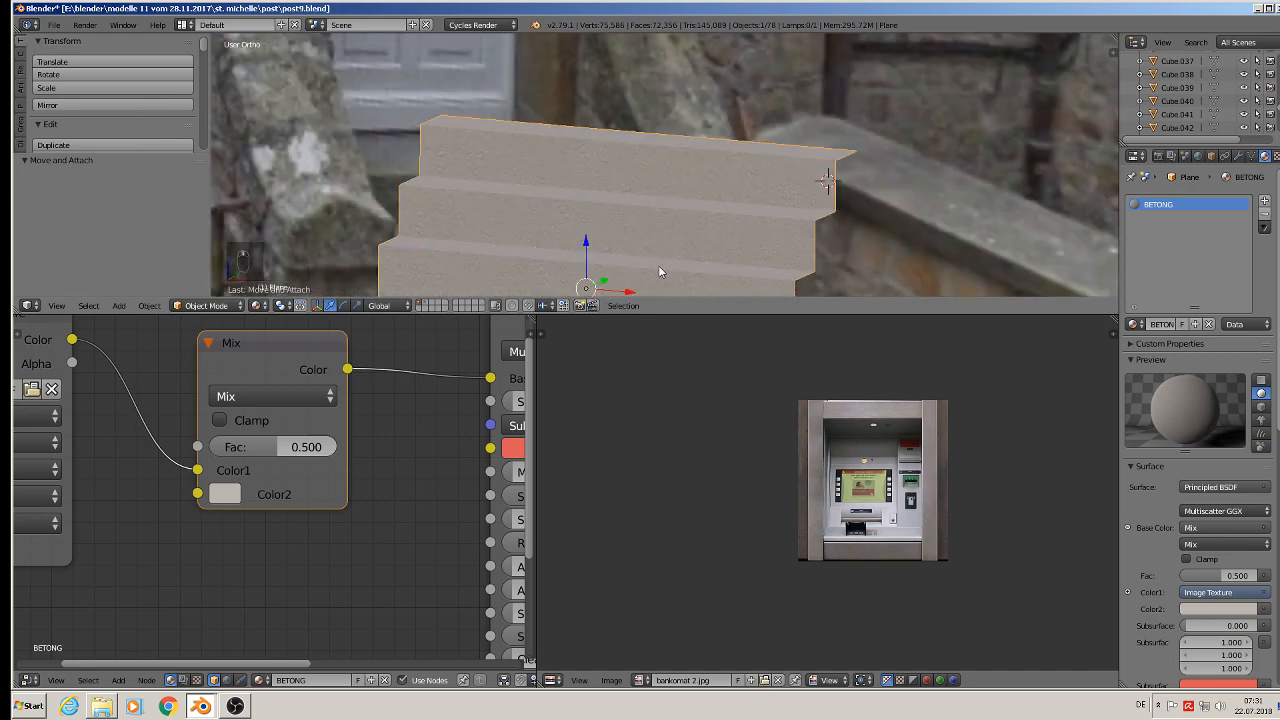
{"action": "scroll", "coordinate": [635, 288], "scroll_direction": "down", "scroll_amount": 2}
{"action": "scroll", "coordinate": [649, 160], "scroll_direction": "down", "scroll_amount": 3}
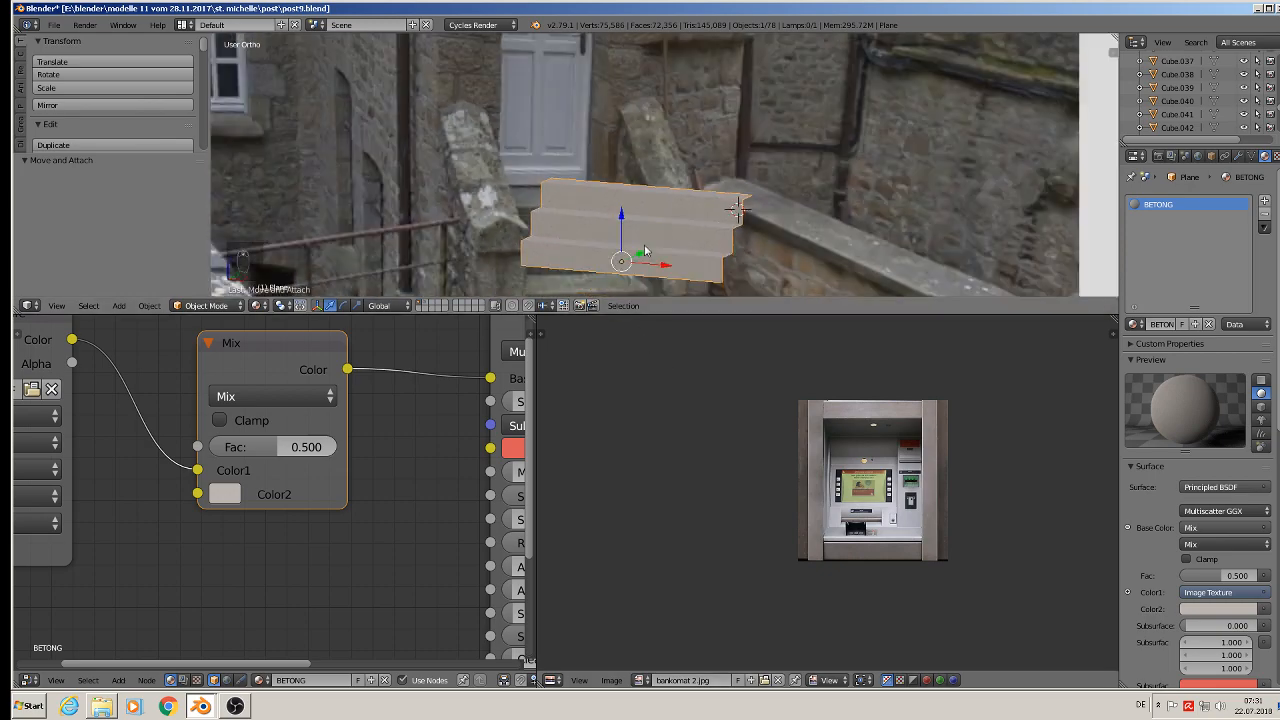
Deselect everything, place the 3D cursor at the foot of the photographed stairs in front view, and add a cube there.
{"action": "middle_click_drag", "start_coordinate": [646, 270], "coordinate": [525, 178]}
{"action": "scroll", "coordinate": [714, 264], "scroll_direction": "down", "scroll_amount": 2}
{"action": "key", "text": "KP_1"}
{"action": "scroll", "coordinate": [585, 233], "scroll_direction": "up", "scroll_amount": 3}
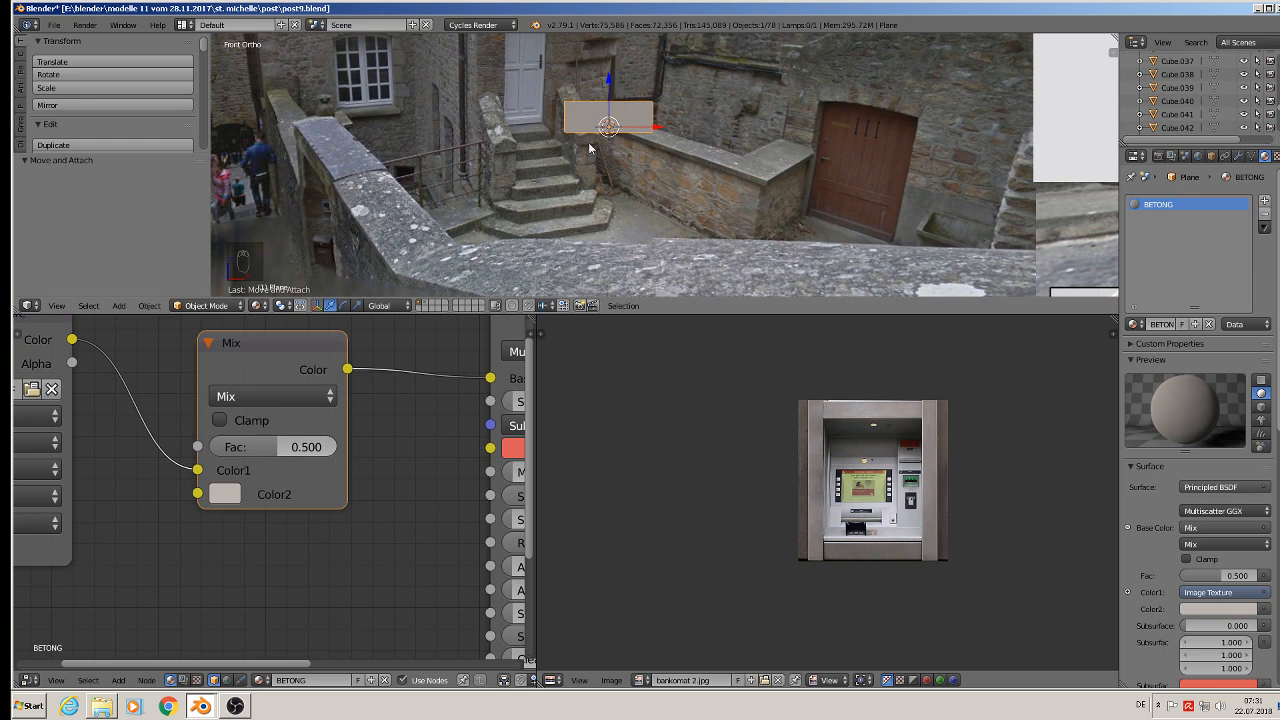
{"action": "key", "text": "a"}
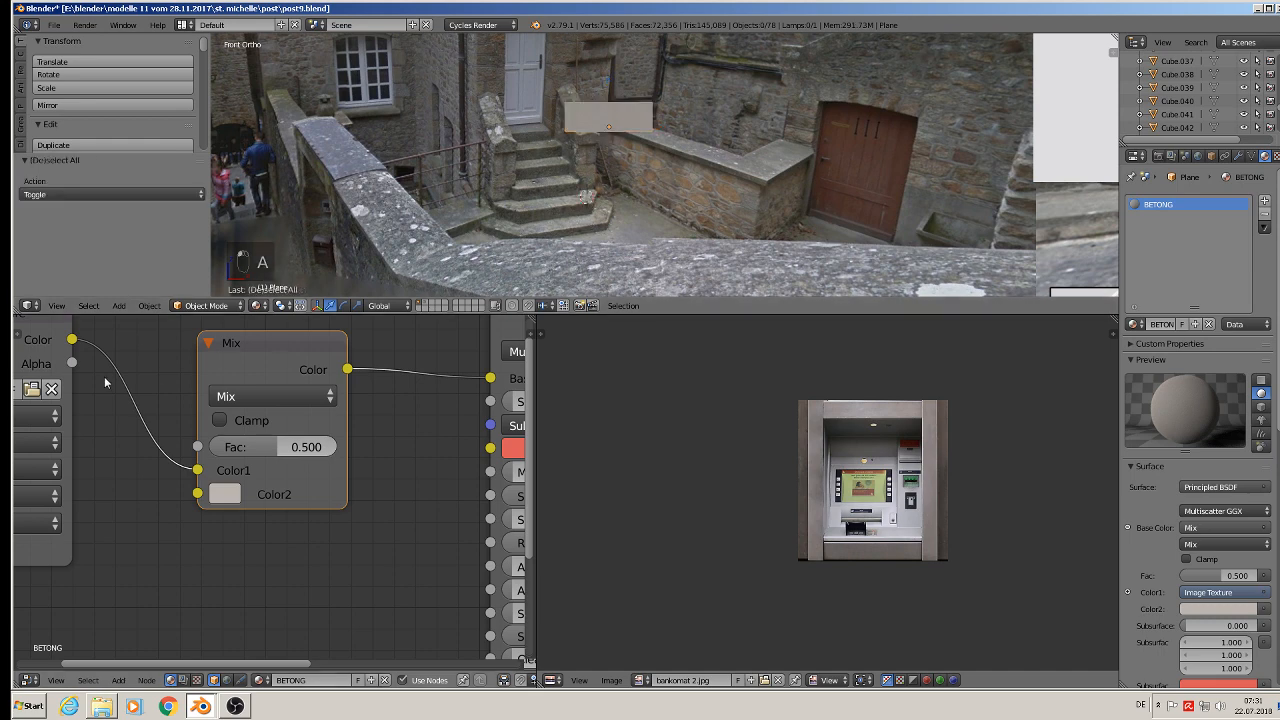
{"action": "left_click", "coordinate": [118, 306]}
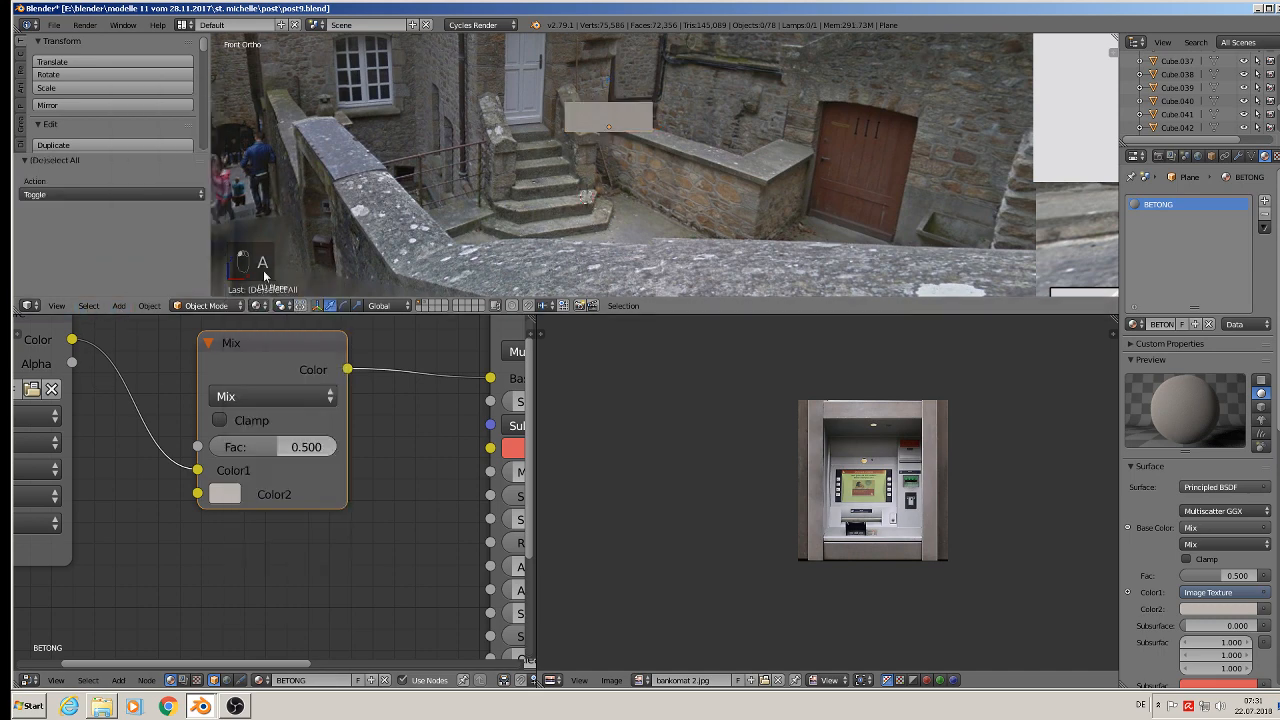
{"action": "left_click", "coordinate": [119, 306]}
{"action": "left_click", "coordinate": [119, 306]}
{"action": "left_click", "coordinate": [122, 306]}
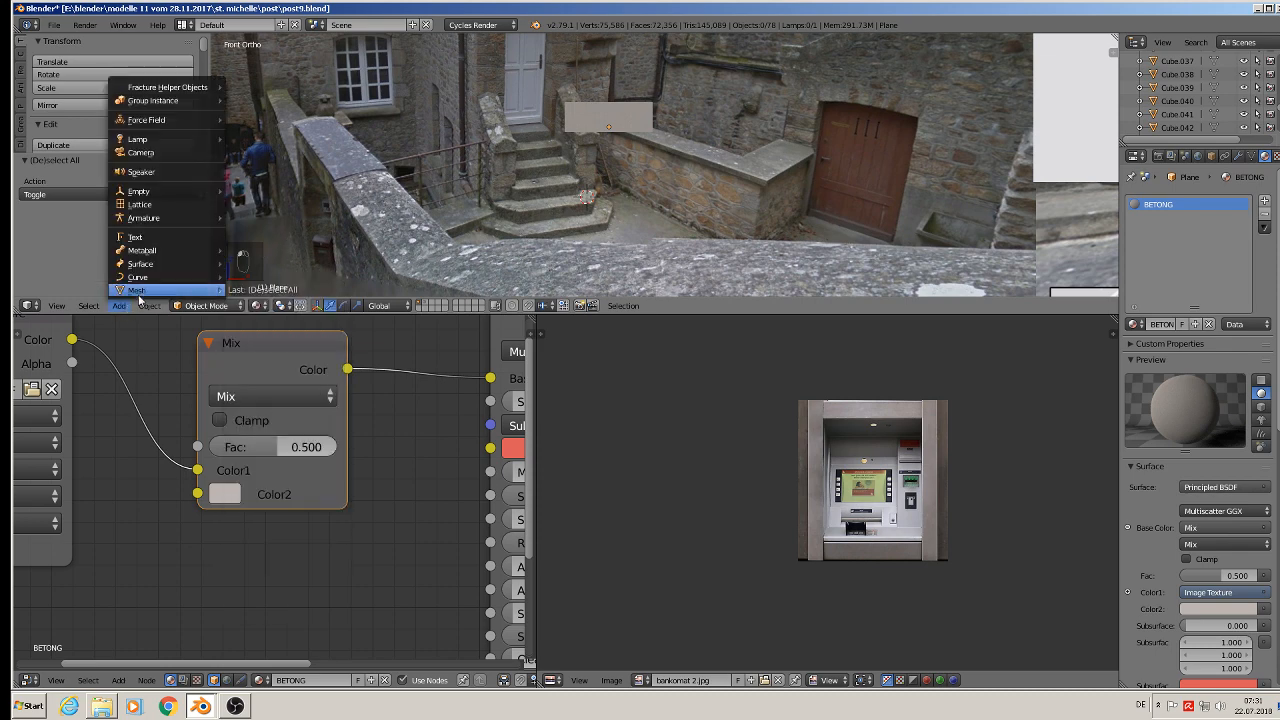
{"action": "mouse_move", "coordinate": [138, 298]}
{"action": "left_click", "coordinate": [275, 300]}
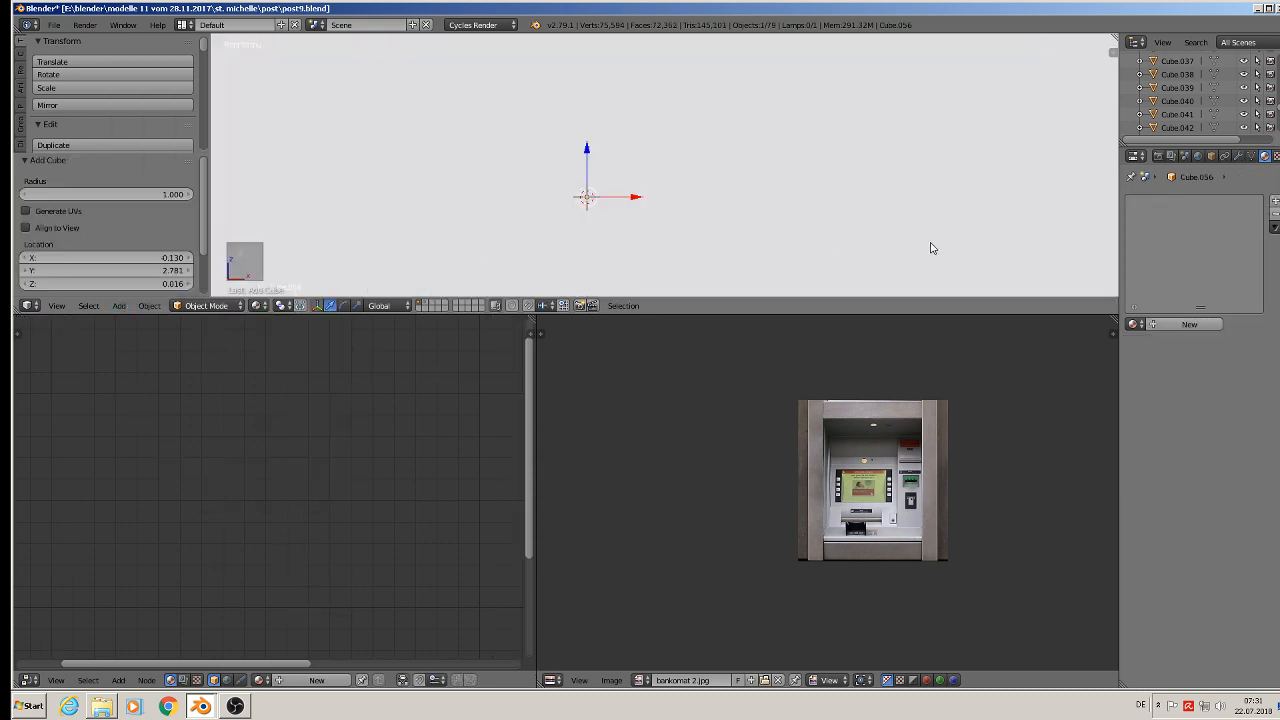
Scale the cube uniformly by 0.006, then stretch it along X by about 10 into a long bar.
{"action": "key", "text": "s"}
{"action": "left_click", "coordinate": [587, 197]}
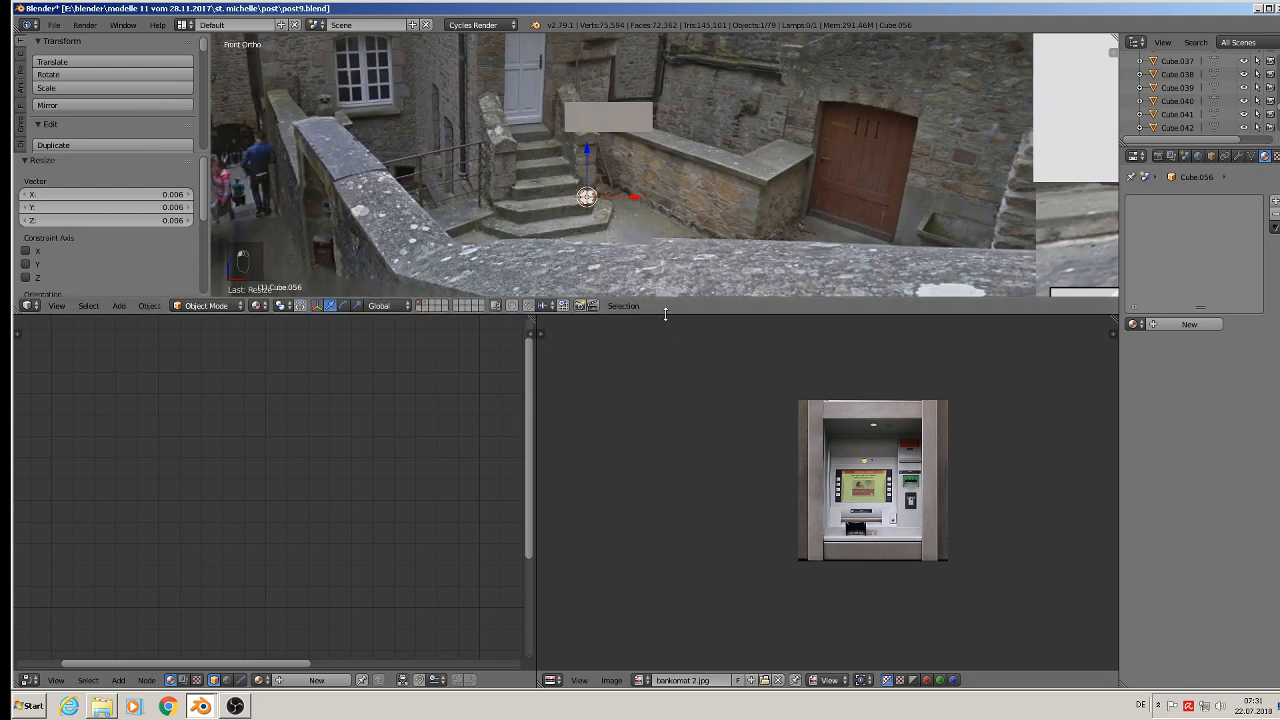
{"action": "left_click_drag", "start_coordinate": [665, 314], "coordinate": [665, 588]}
{"action": "scroll", "coordinate": [630, 335], "scroll_direction": "up", "scroll_amount": 3}
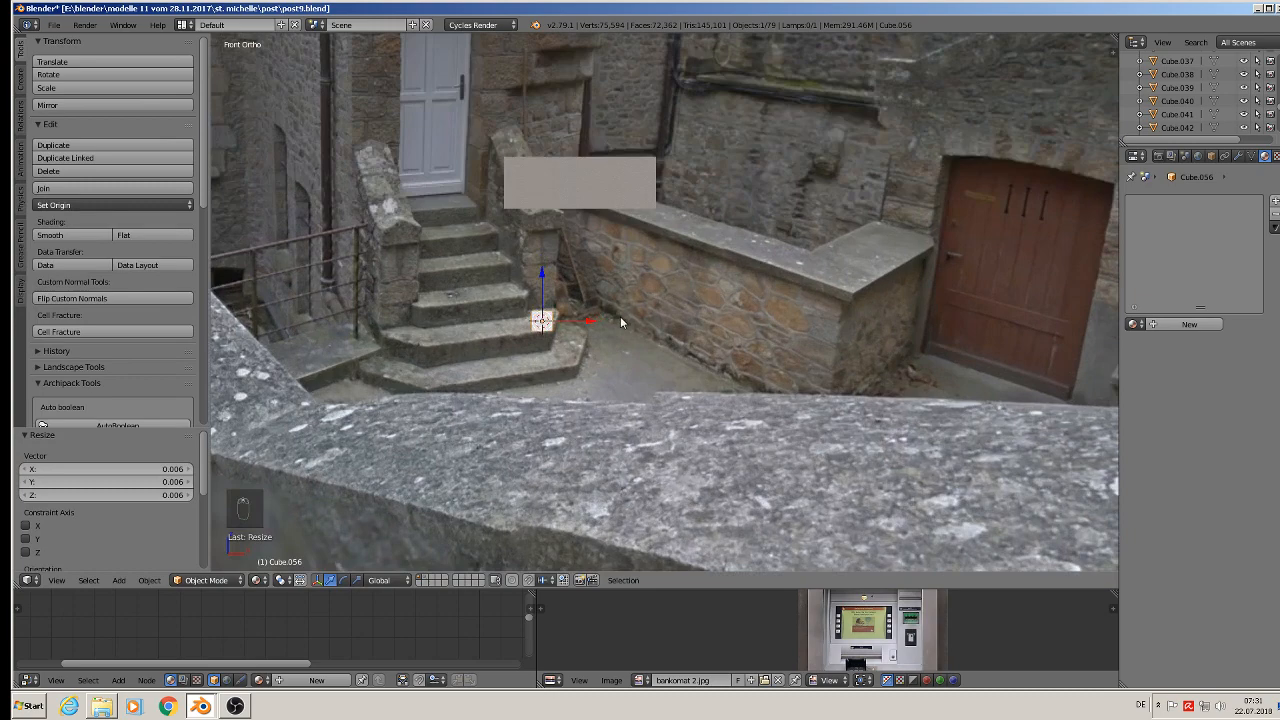
{"action": "key", "text": "s"}
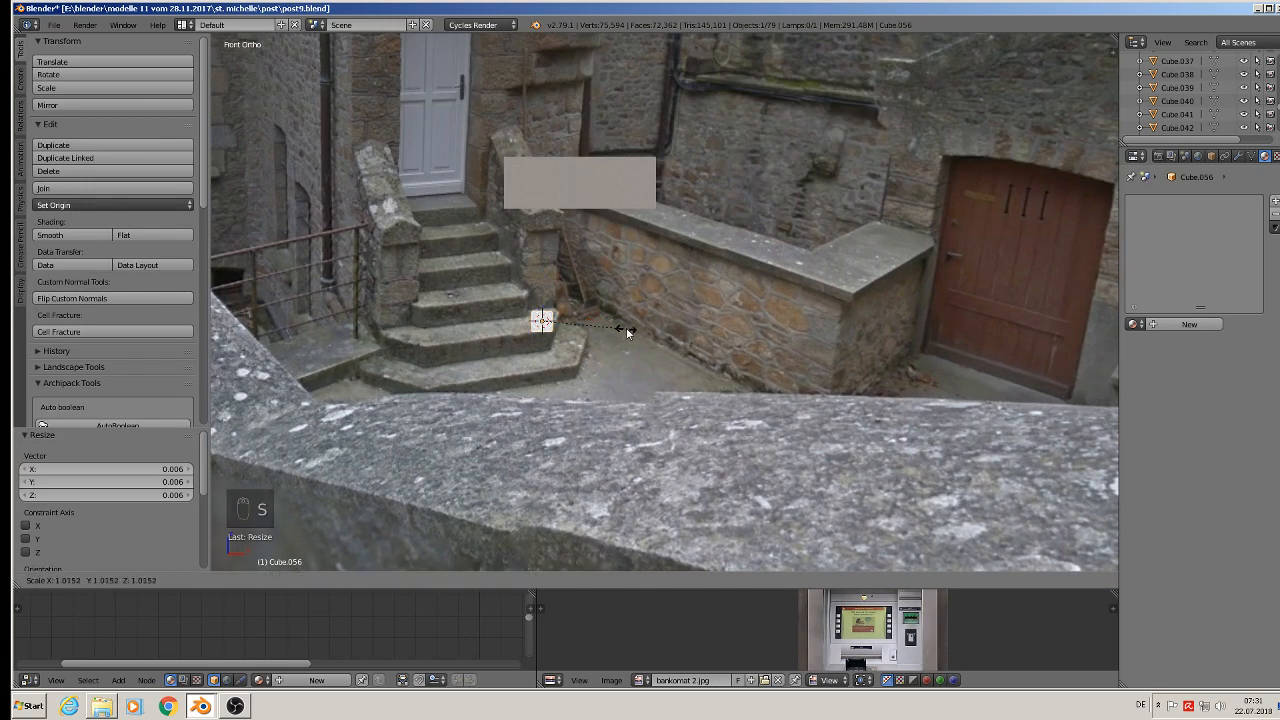
{"action": "key", "text": "x"}
{"action": "left_click", "coordinate": [462, 406]}
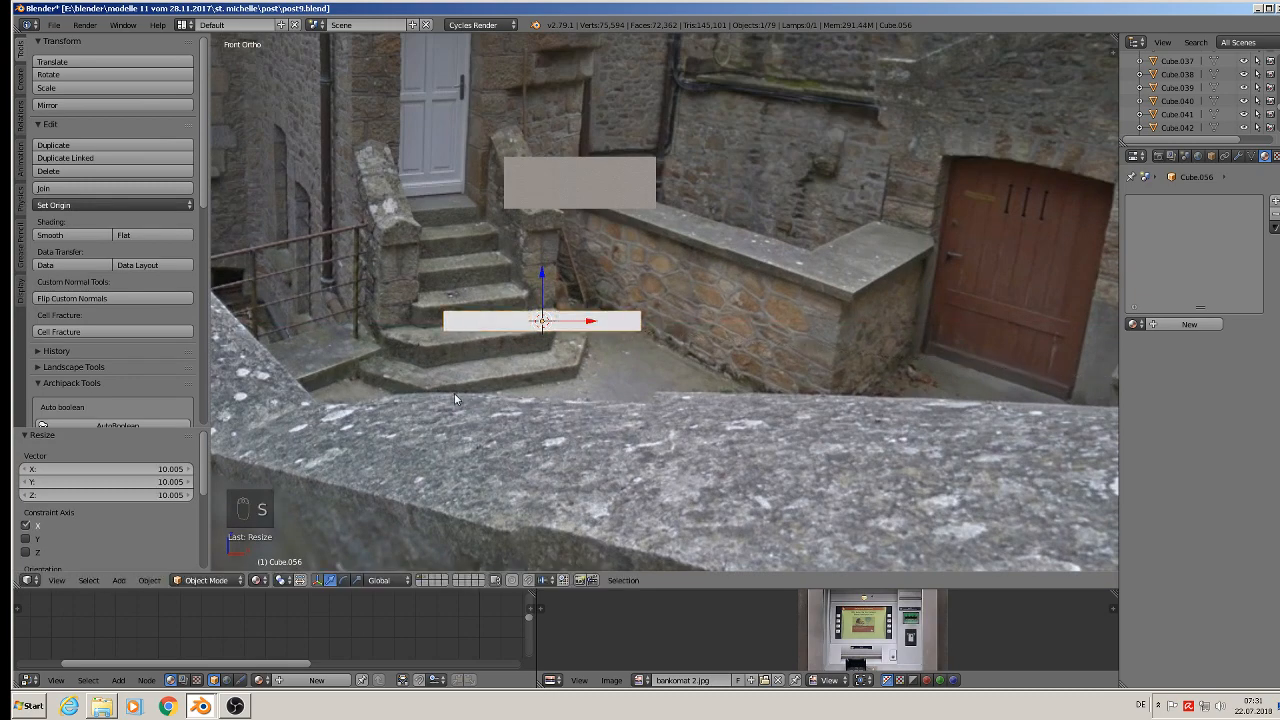
Move the bar about -0.032 along Y below the stair object and scale it to roughly double depth along Y.
{"action": "middle_click_drag", "start_coordinate": [454, 393], "coordinate": [562, 336]}
{"action": "scroll", "coordinate": [510, 342], "scroll_direction": "up", "scroll_amount": 3}
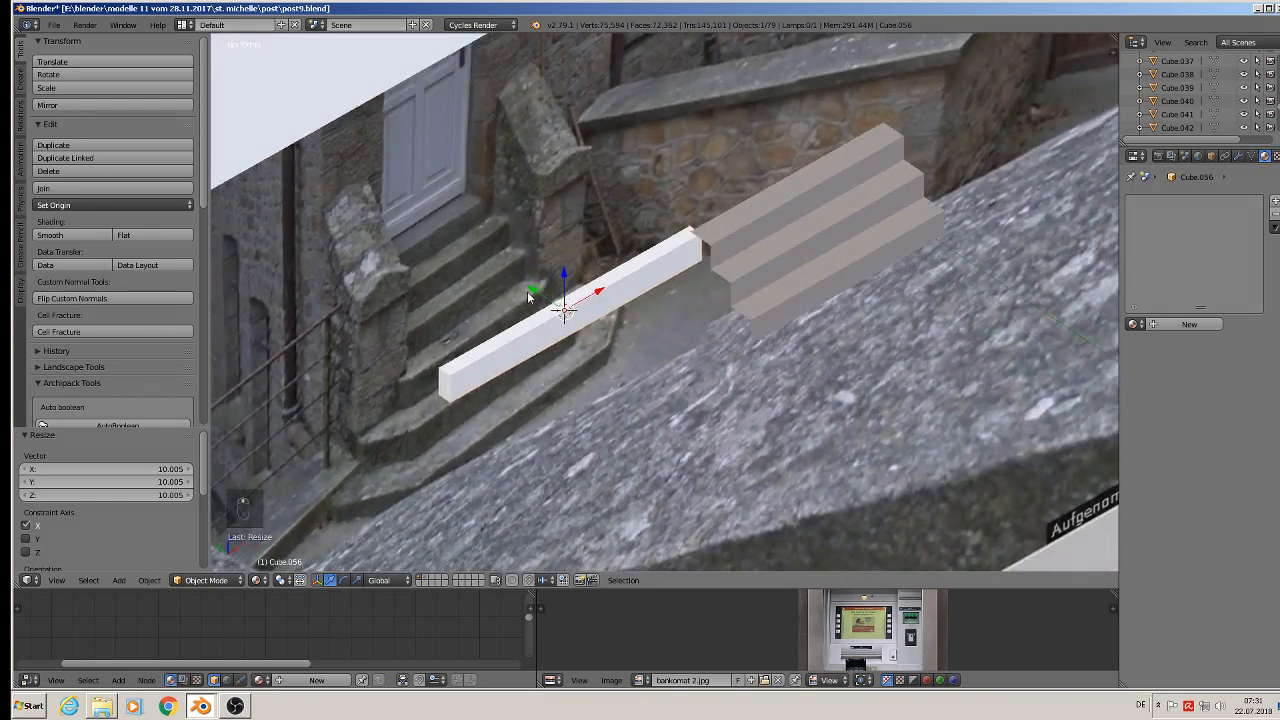
{"action": "left_click_drag", "start_coordinate": [529, 291], "coordinate": [603, 339]}
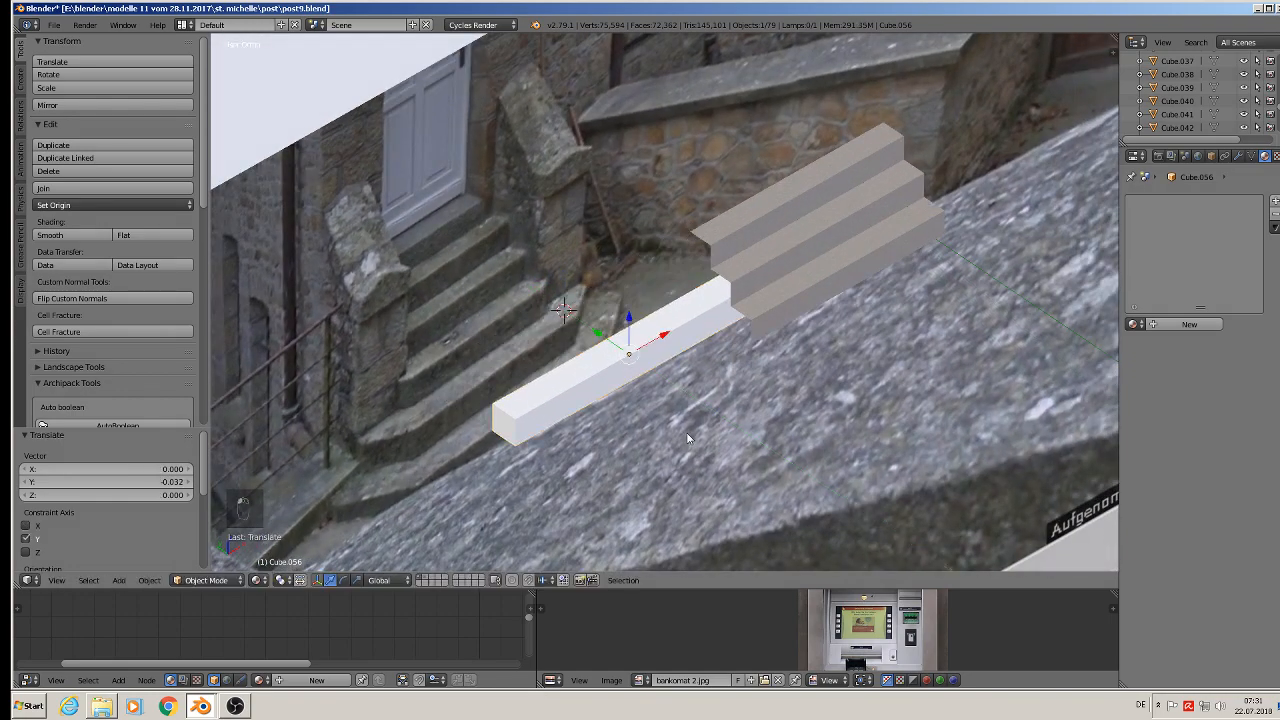
{"action": "key", "text": "s"}
{"action": "key", "text": "y"}
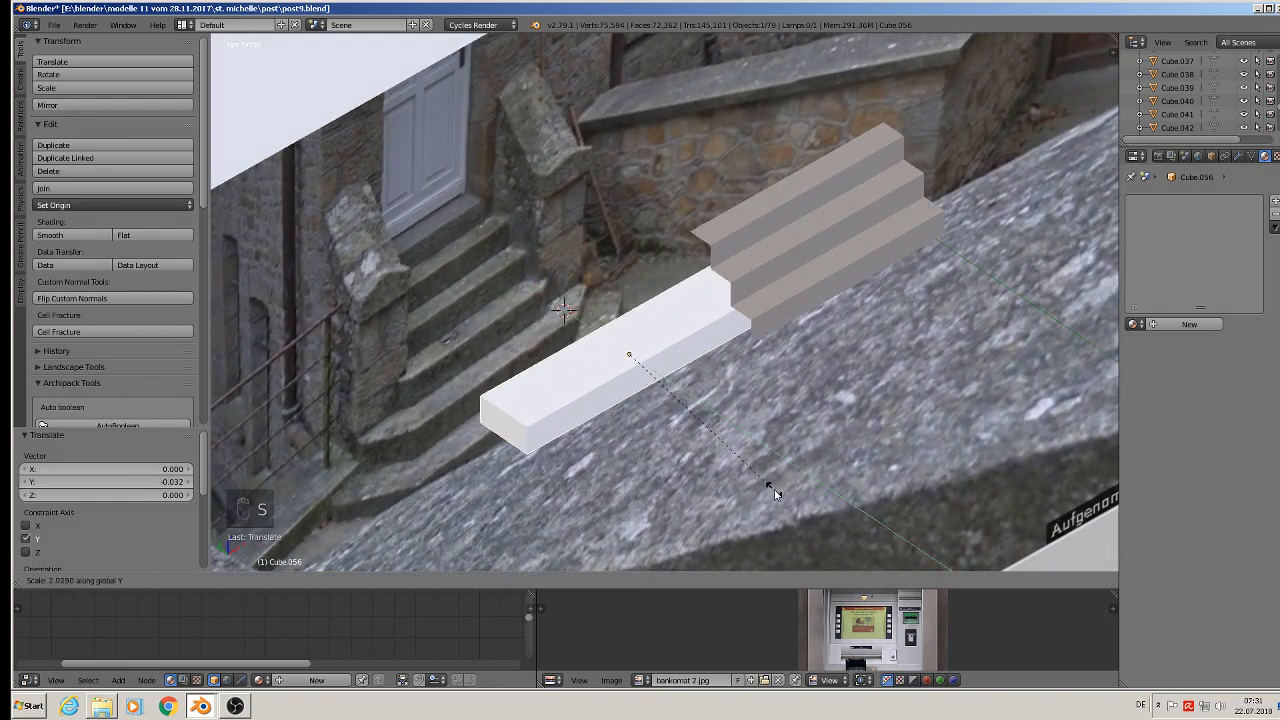
{"action": "left_click", "coordinate": [750, 477]}
Add one lengthwise loop cut along the middle of the bar in Edit Mode.
{"action": "key", "text": "Tab"}
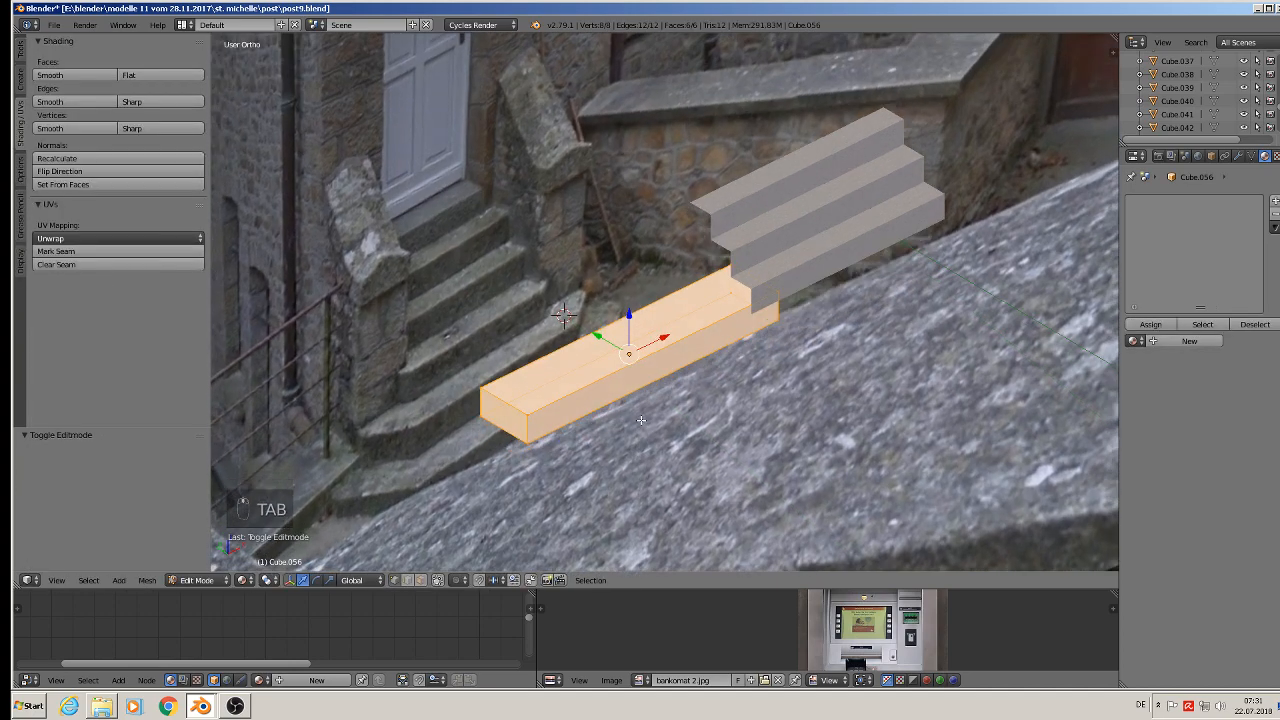
{"action": "key", "text": "ctrl+r"}
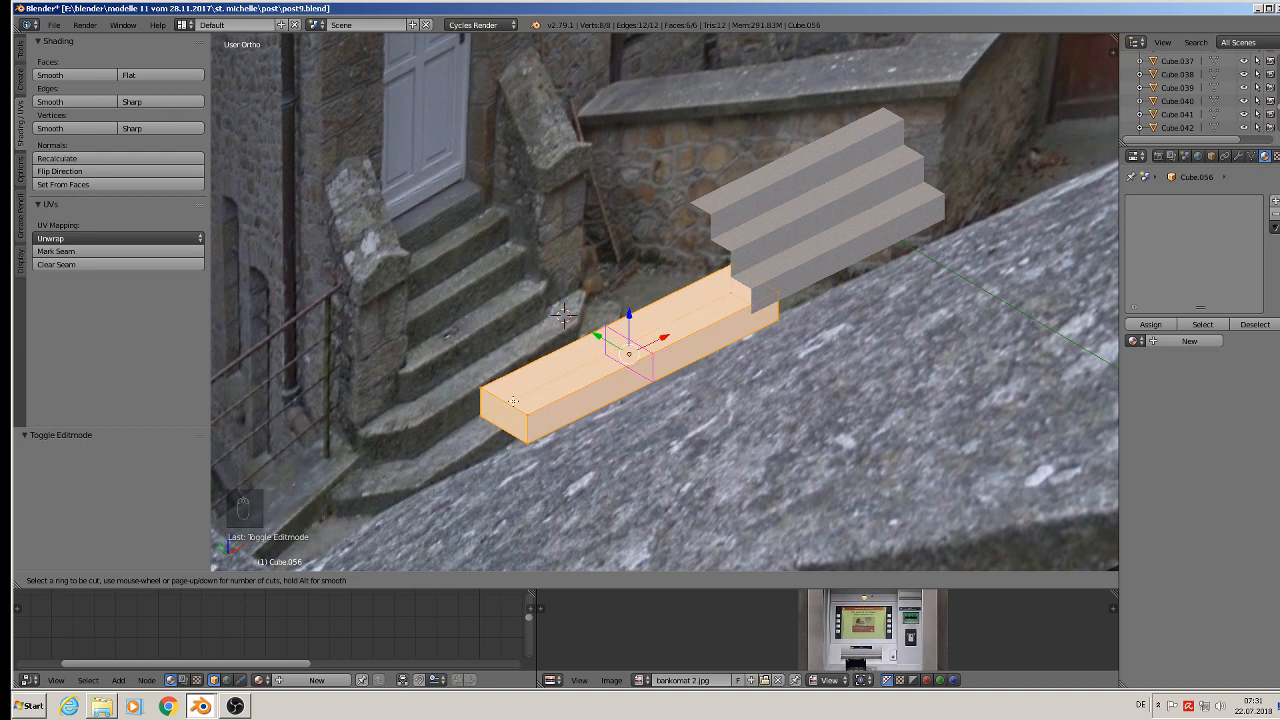
{"action": "left_click", "coordinate": [505, 403]}
{"action": "left_click", "coordinate": [563, 314]}
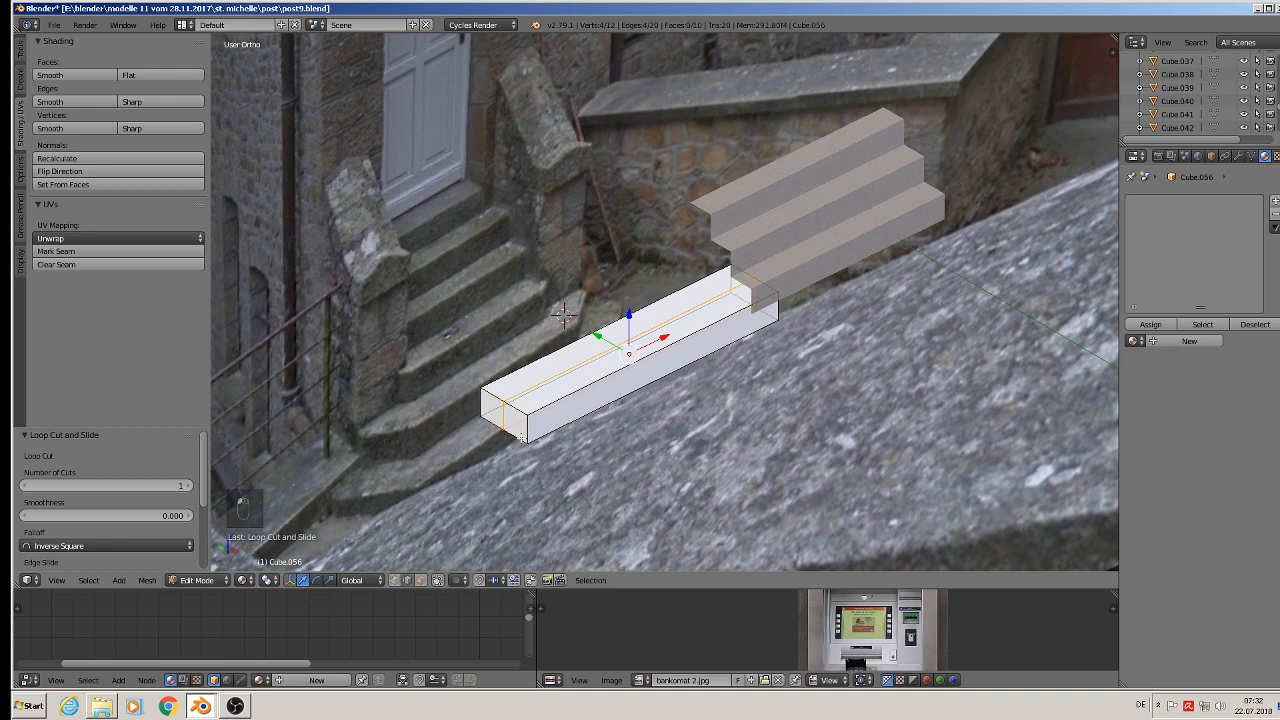
Select the two front vertical corner edges of the bar and scale them inward along X to about 0.8 for angled corners.
{"action": "right_click", "coordinate": [524, 429]}
{"action": "right_click", "coordinate": [782, 304], "text": "shift"}
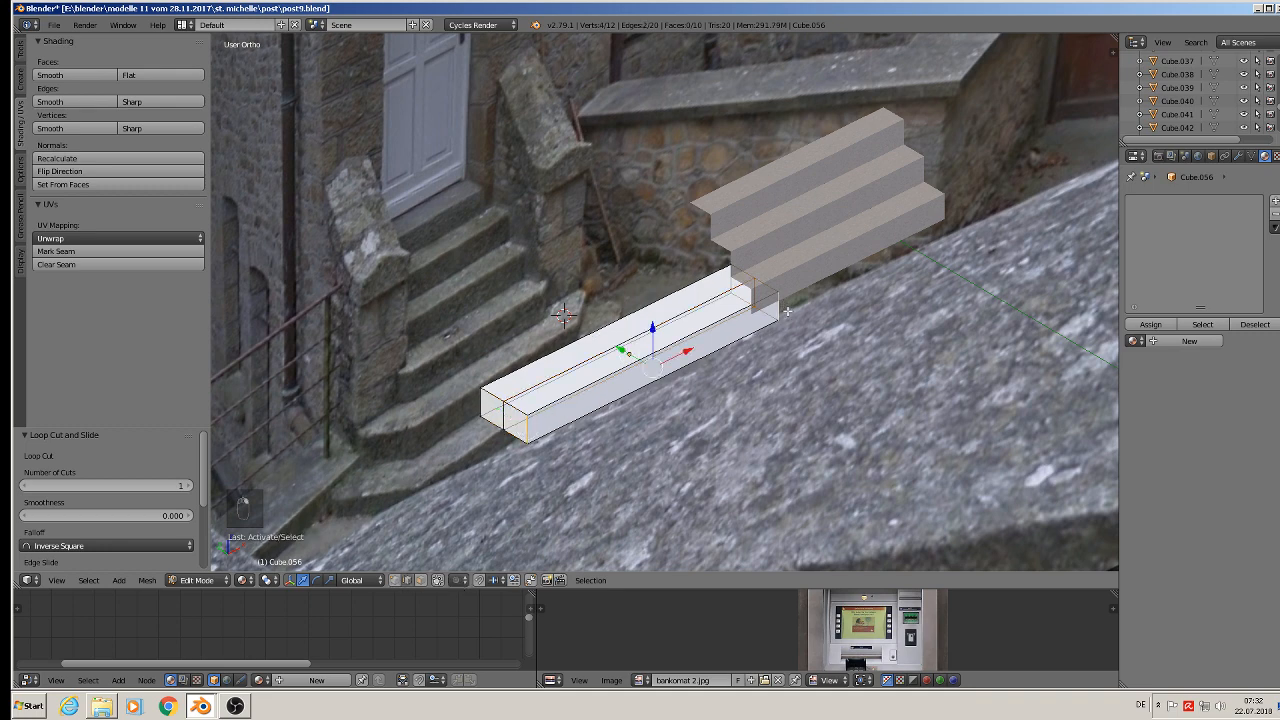
{"action": "key", "text": "s"}
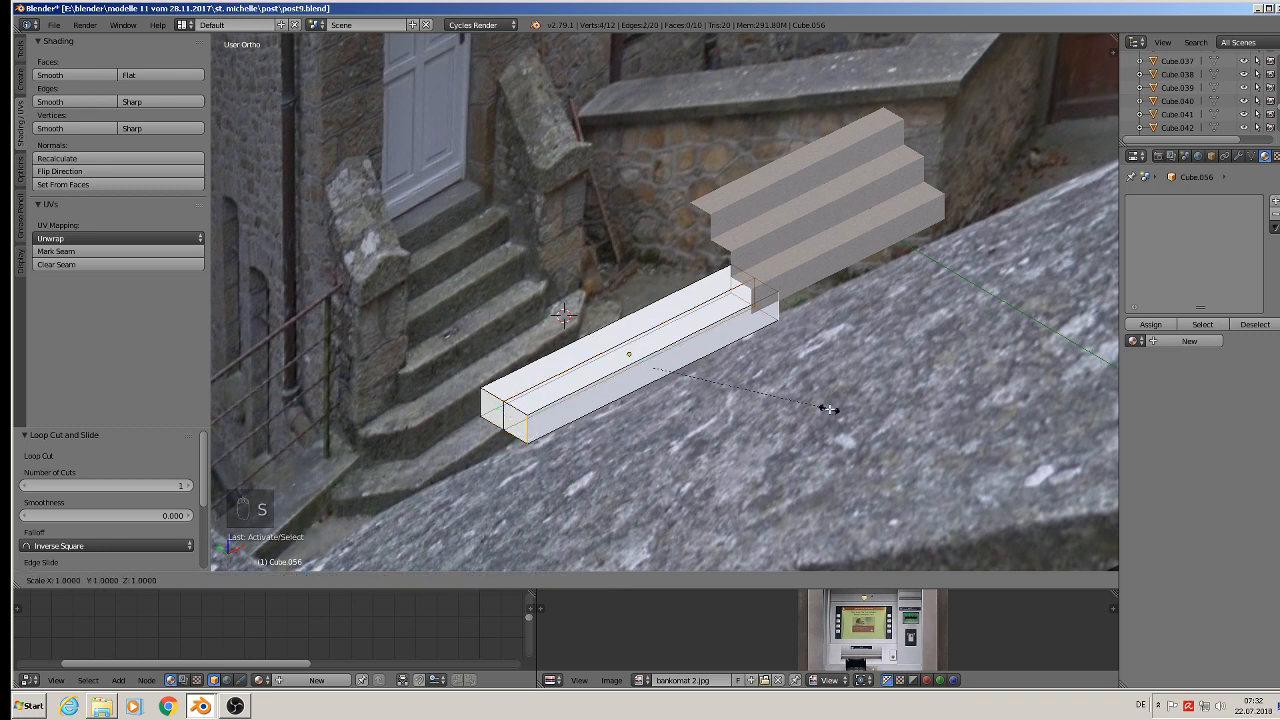
{"action": "key", "text": "x"}
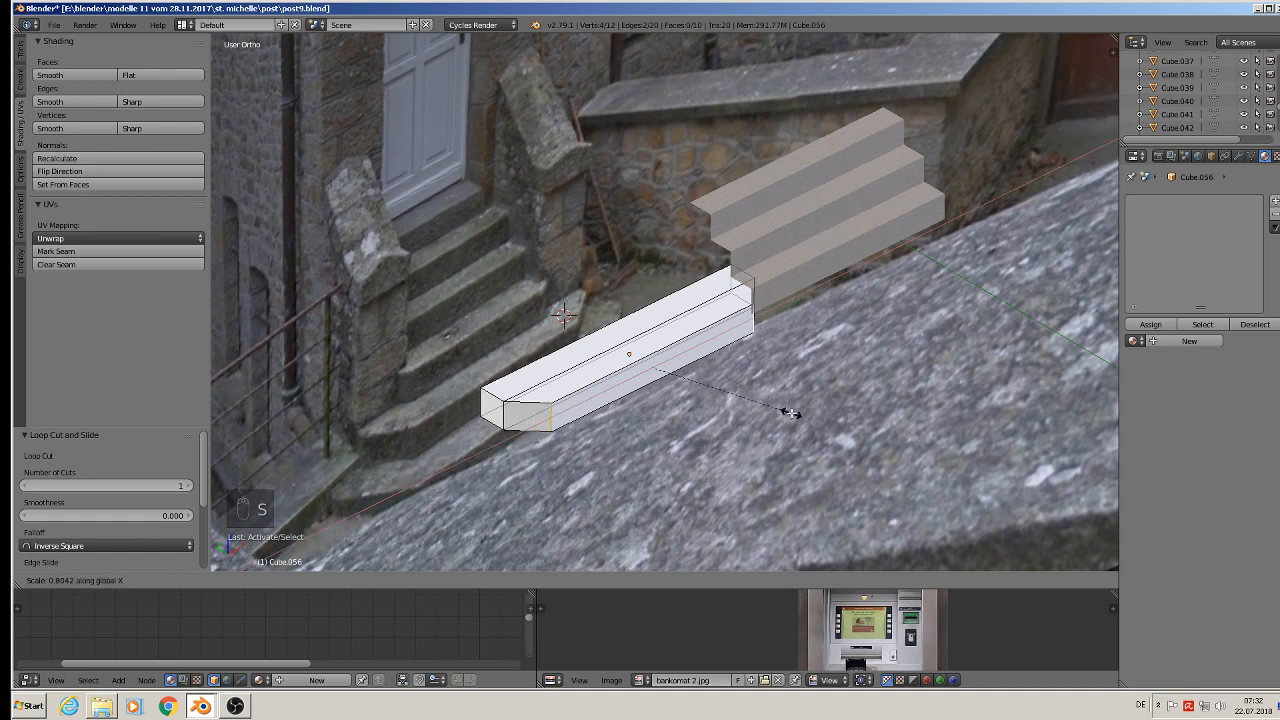
{"action": "left_click", "coordinate": [789, 414]}
{"action": "key", "text": "Tab"}
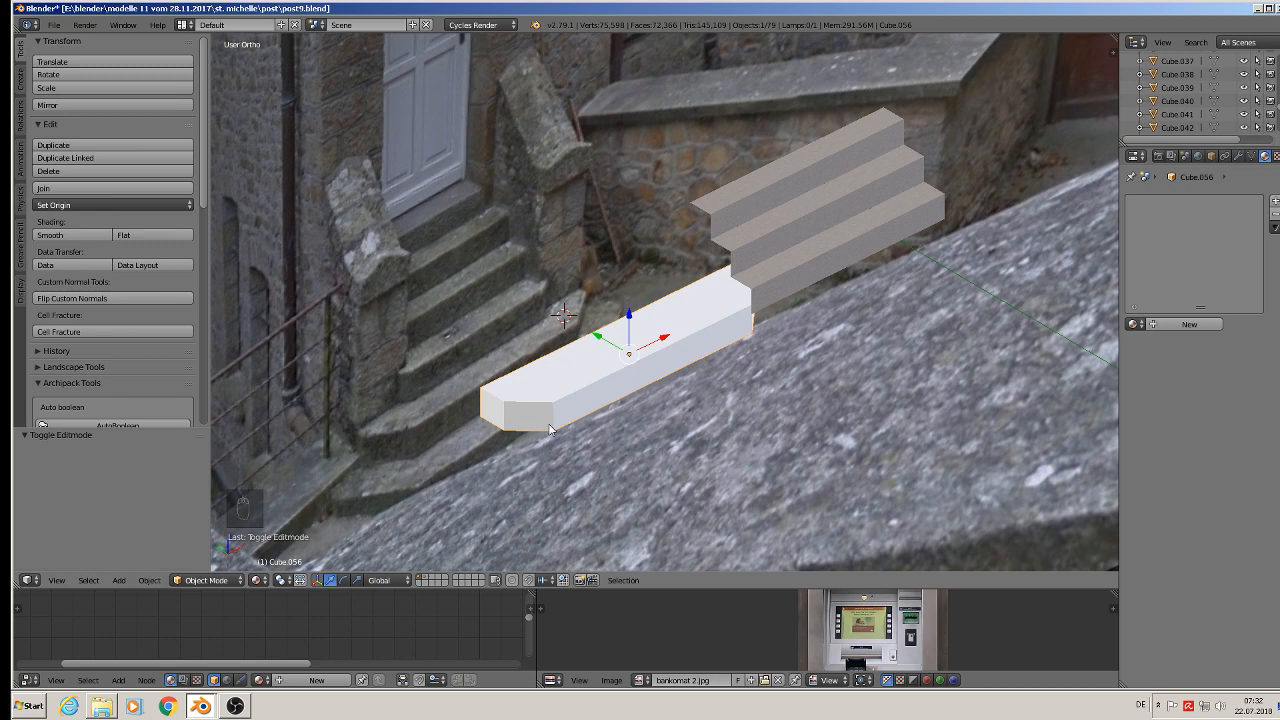
{"action": "key", "text": "Tab"}
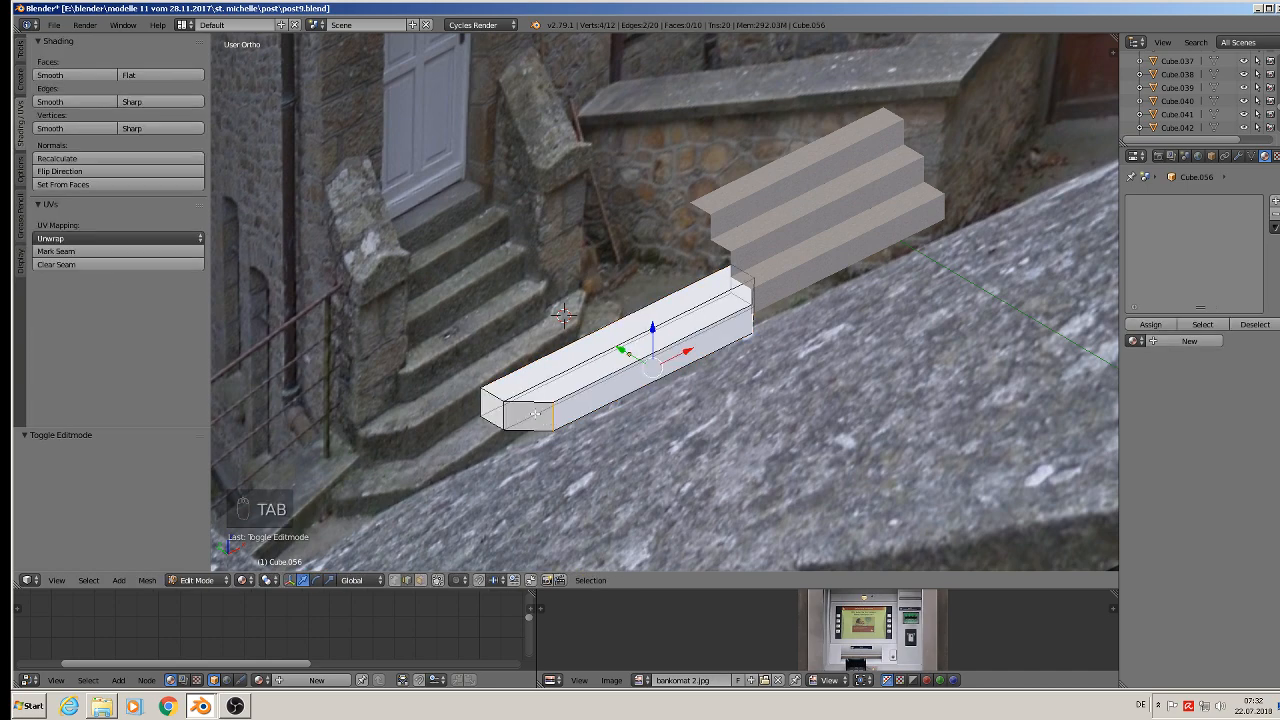
Select the bar's lengthwise middle edge loop and move it 0.009 along Y toward the back edge.
{"action": "mouse_move", "coordinate": [523, 377]}
{"action": "middle_mouse_down"}
{"action": "mouse_move", "coordinate": [592, 398]}
{"action": "mouse_move", "coordinate": [524, 370]}
{"action": "middle_mouse_up"}
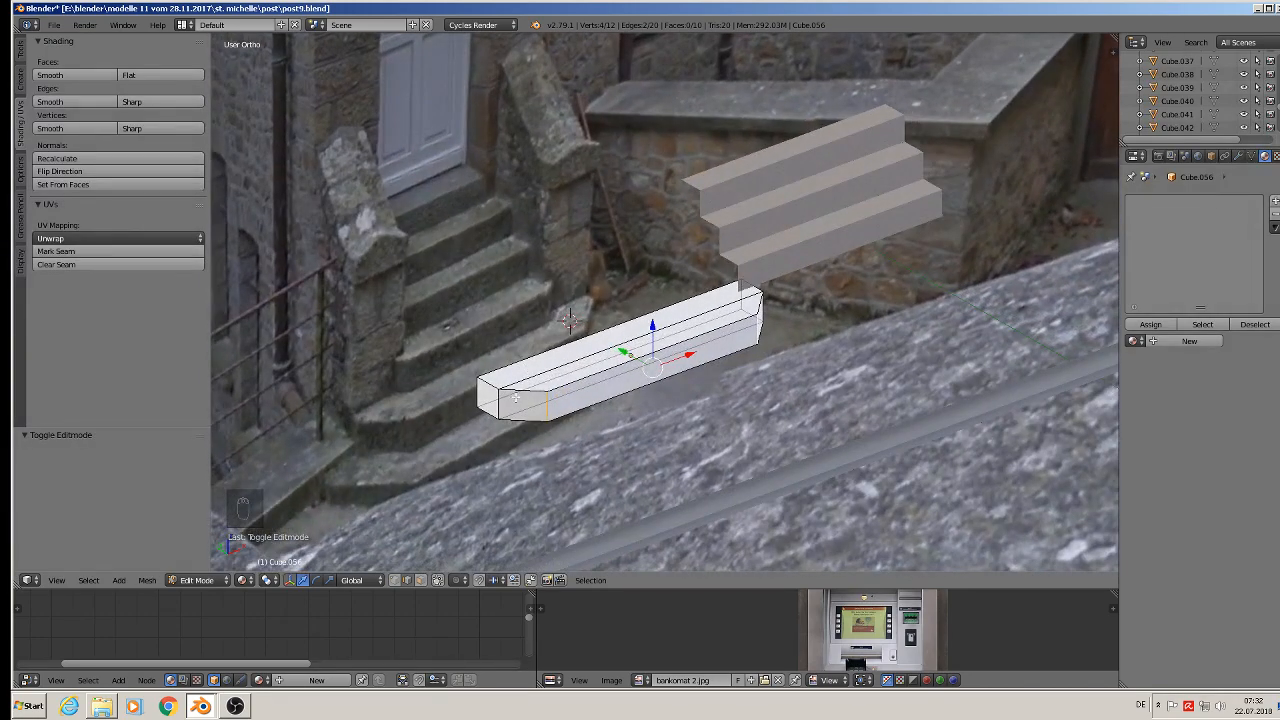
{"action": "right_click", "coordinate": [514, 380], "text": "alt"}
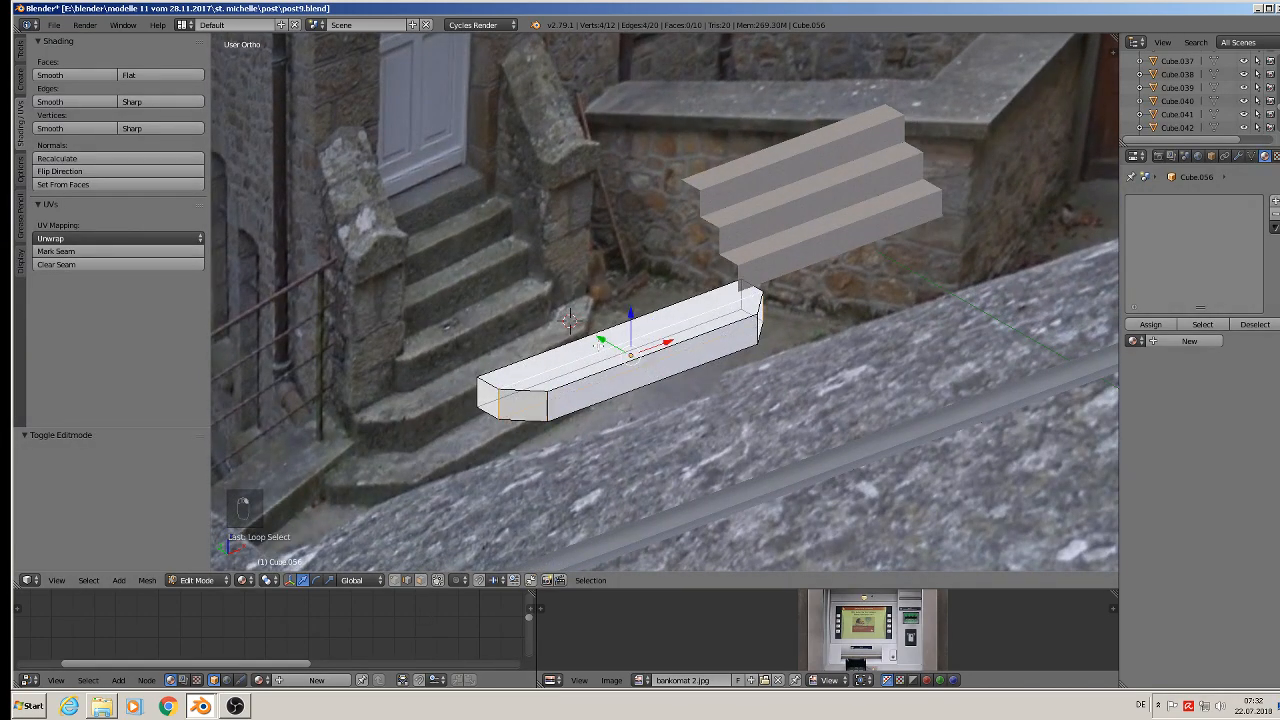
{"action": "key", "text": "g"}
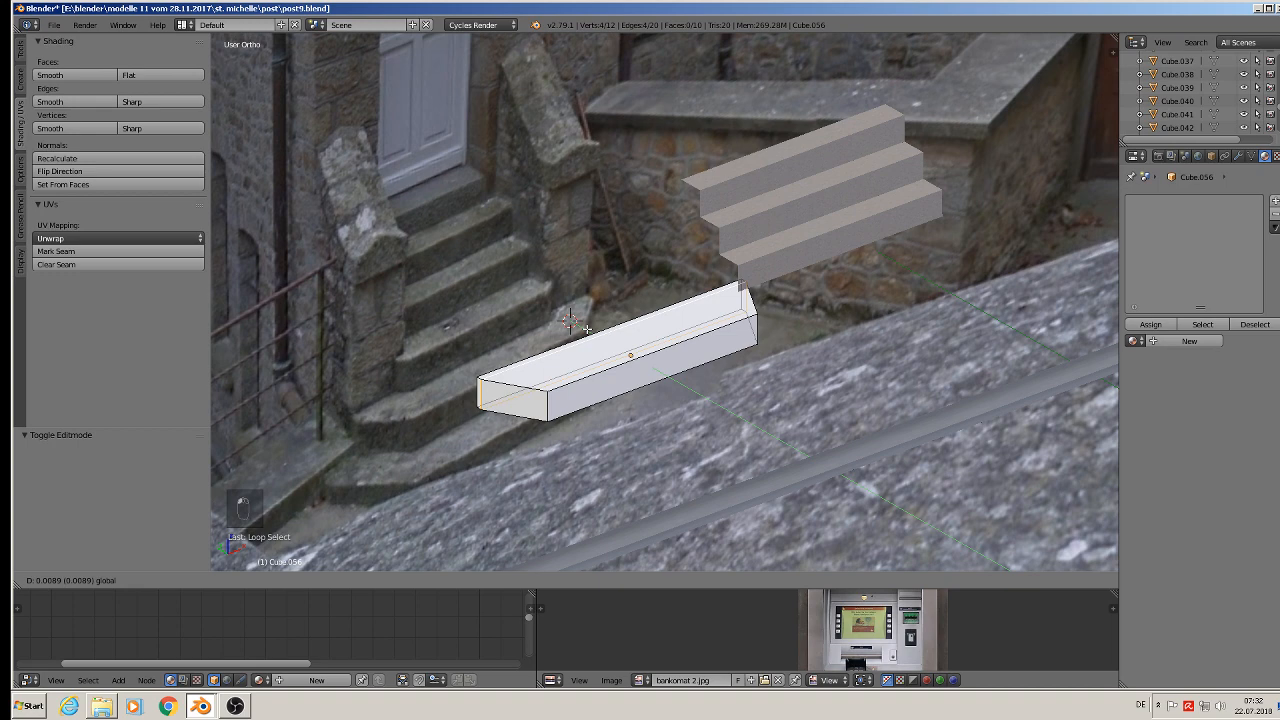
{"action": "left_click", "coordinate": [587, 328]}
Select the edges around the bar's long back face and delete them.
{"action": "right_click", "coordinate": [490, 366], "text": "alt"}
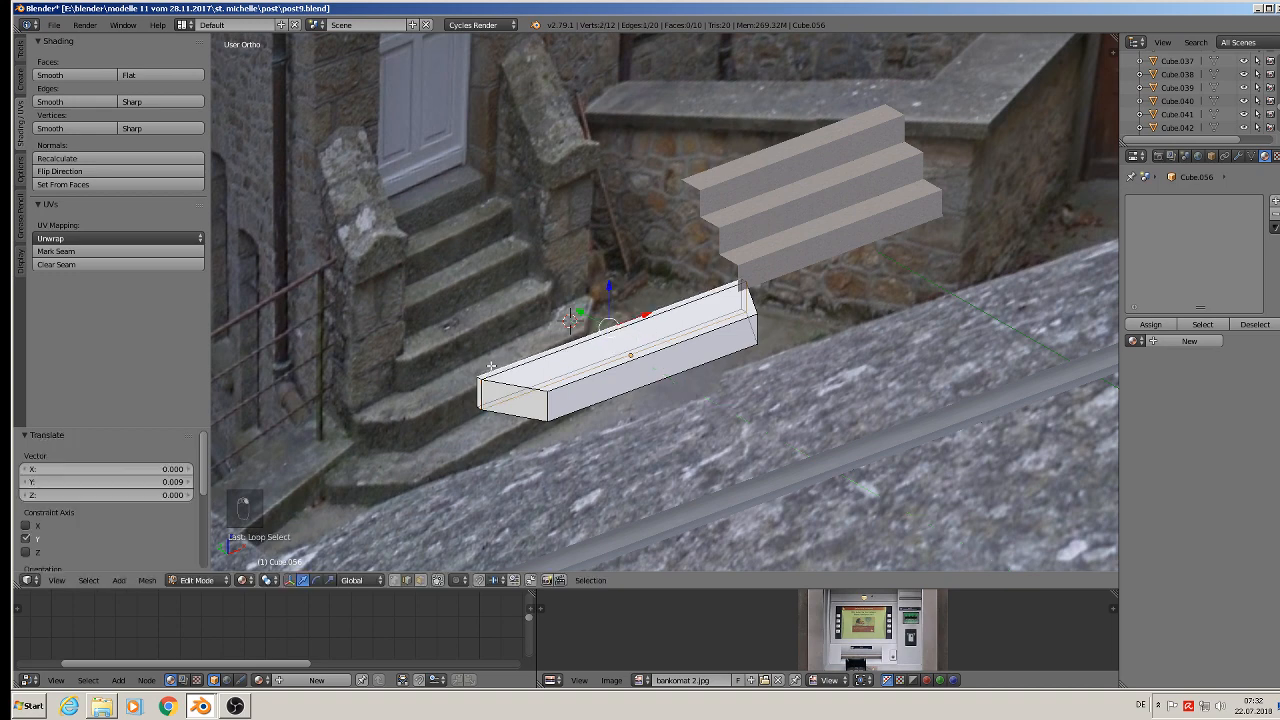
{"action": "right_click", "coordinate": [483, 383], "text": "shift"}
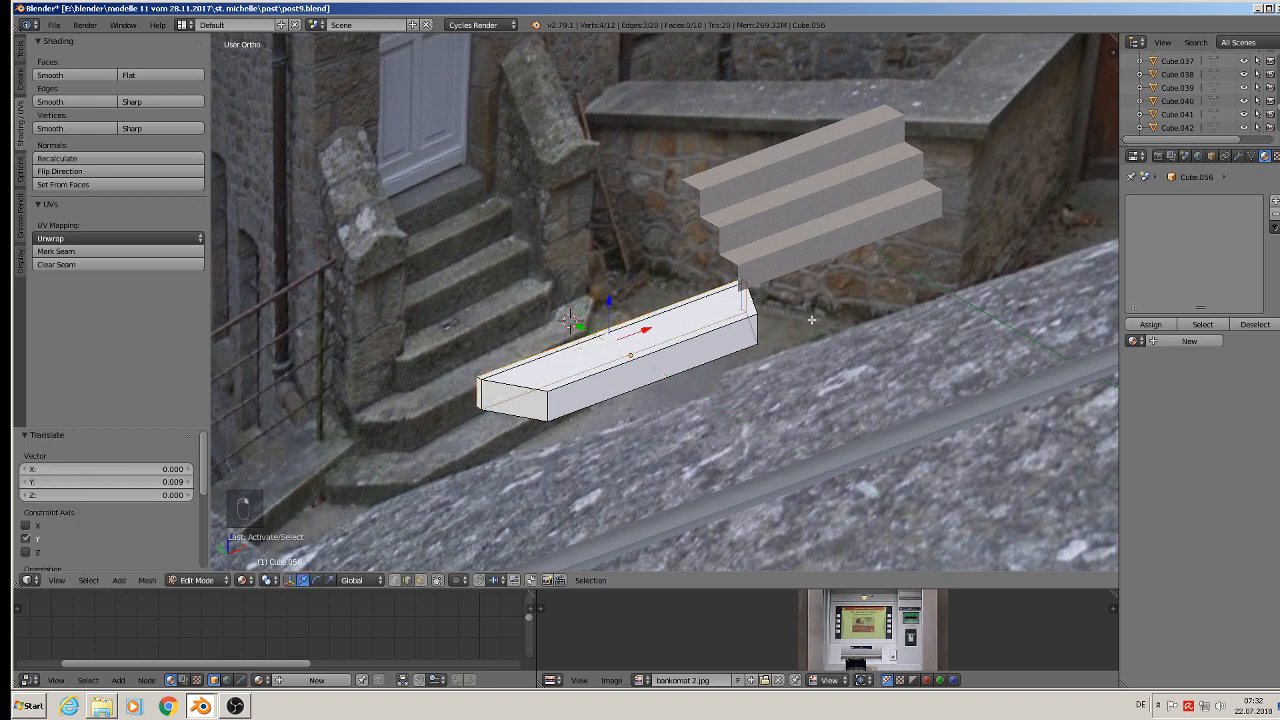
{"action": "key", "text": "x"}
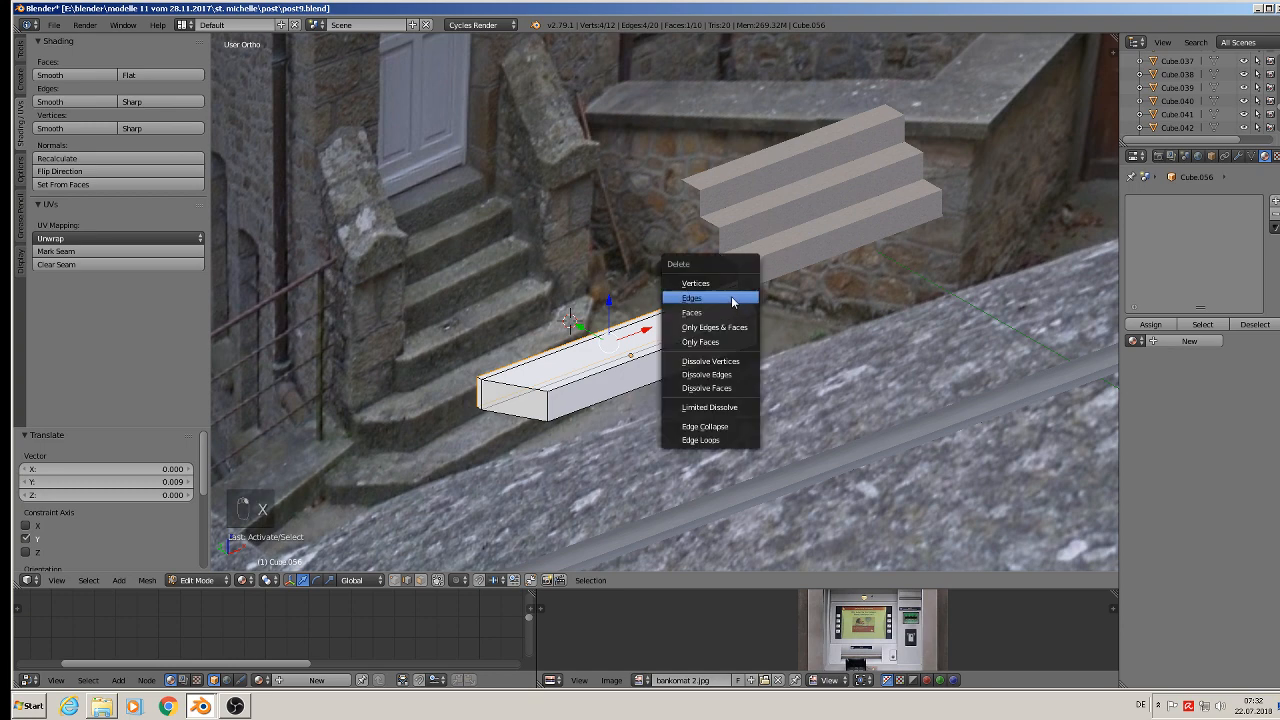
{"action": "left_click", "coordinate": [734, 297]}
Select the four leftover loose edges at the back corners of the bar and delete them.
{"action": "right_click", "coordinate": [476, 369]}
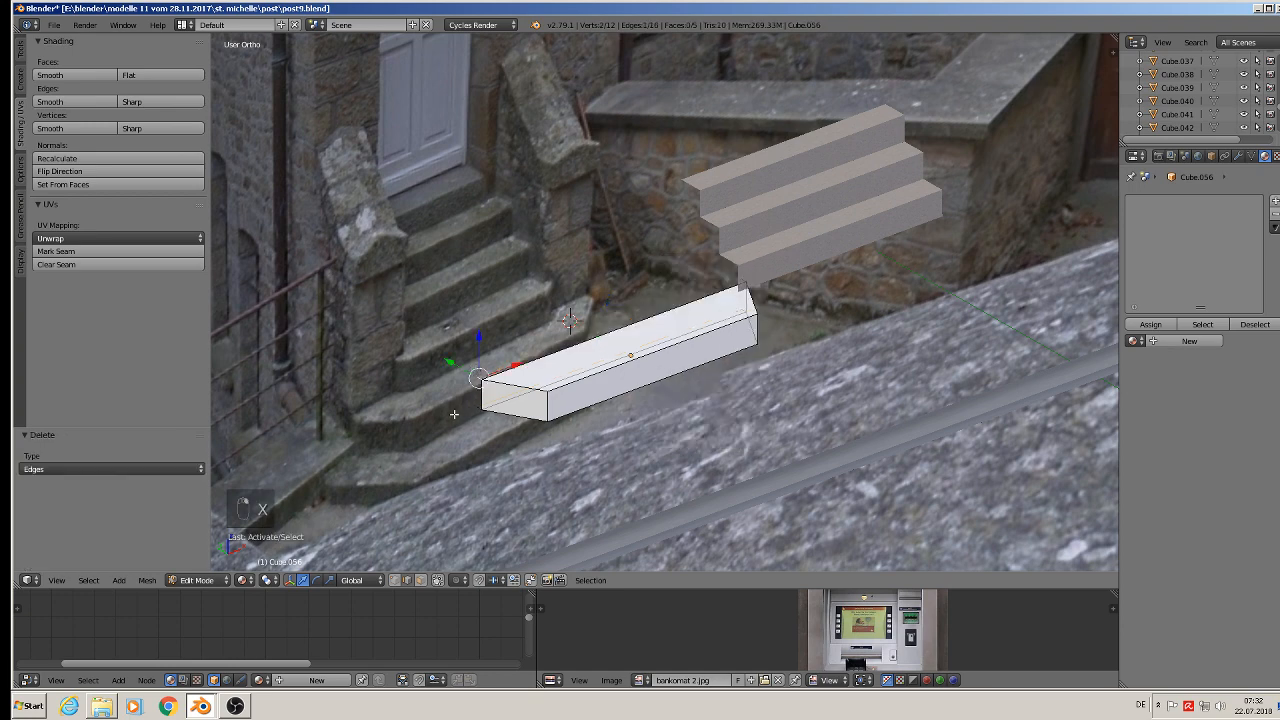
{"action": "right_click", "coordinate": [454, 414], "text": "shift"}
{"action": "right_click", "coordinate": [738, 281], "text": "shift"}
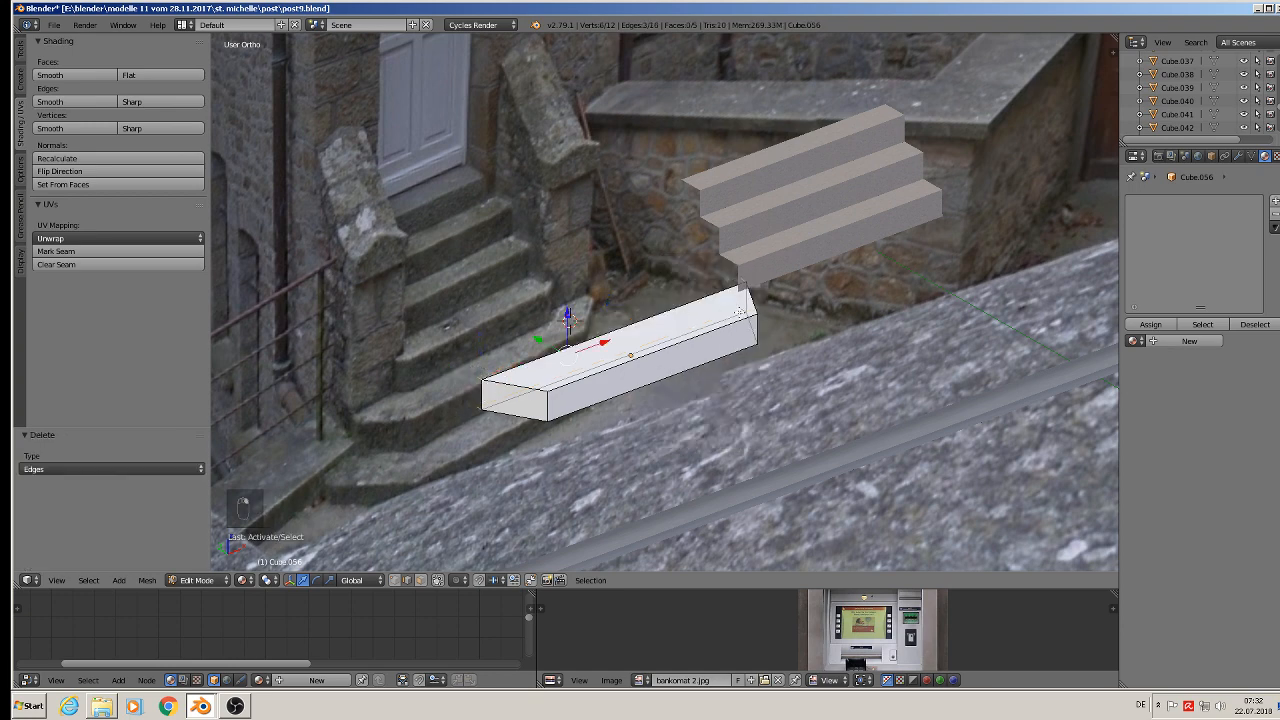
{"action": "right_click", "coordinate": [738, 311], "text": "shift"}
{"action": "right_click", "coordinate": [735, 313], "text": "shift"}
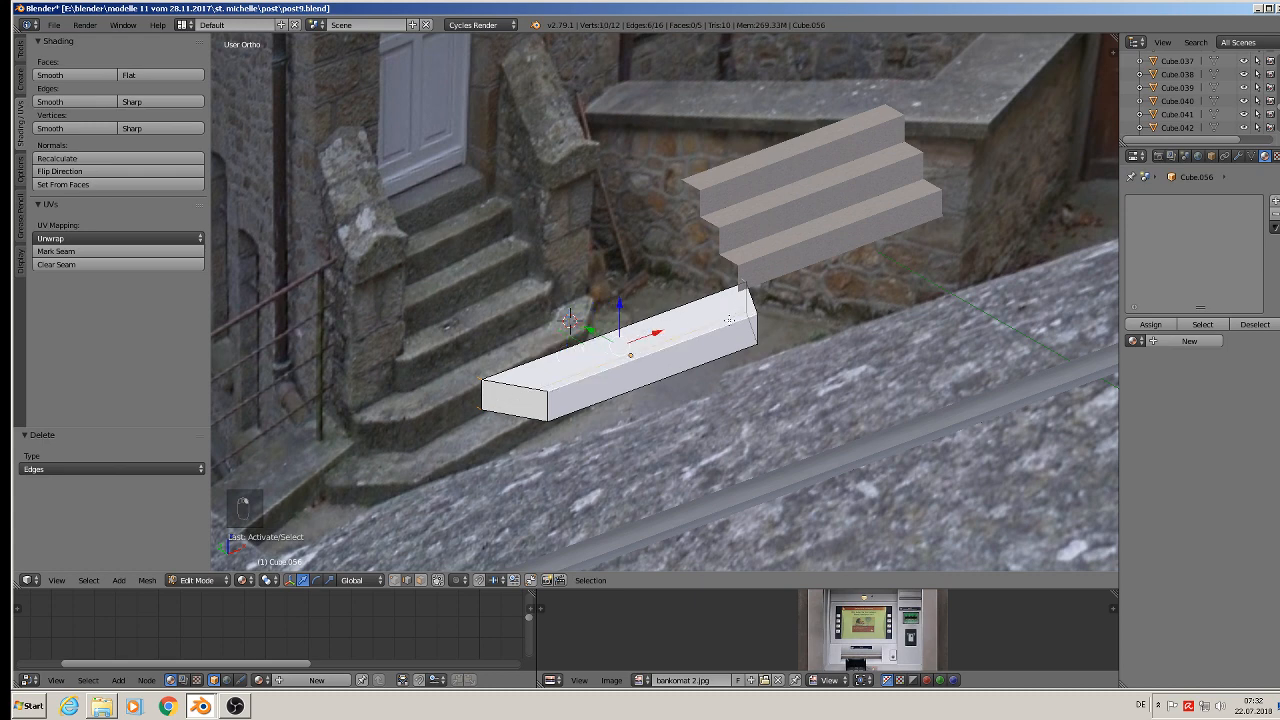
{"action": "key", "text": "x"}
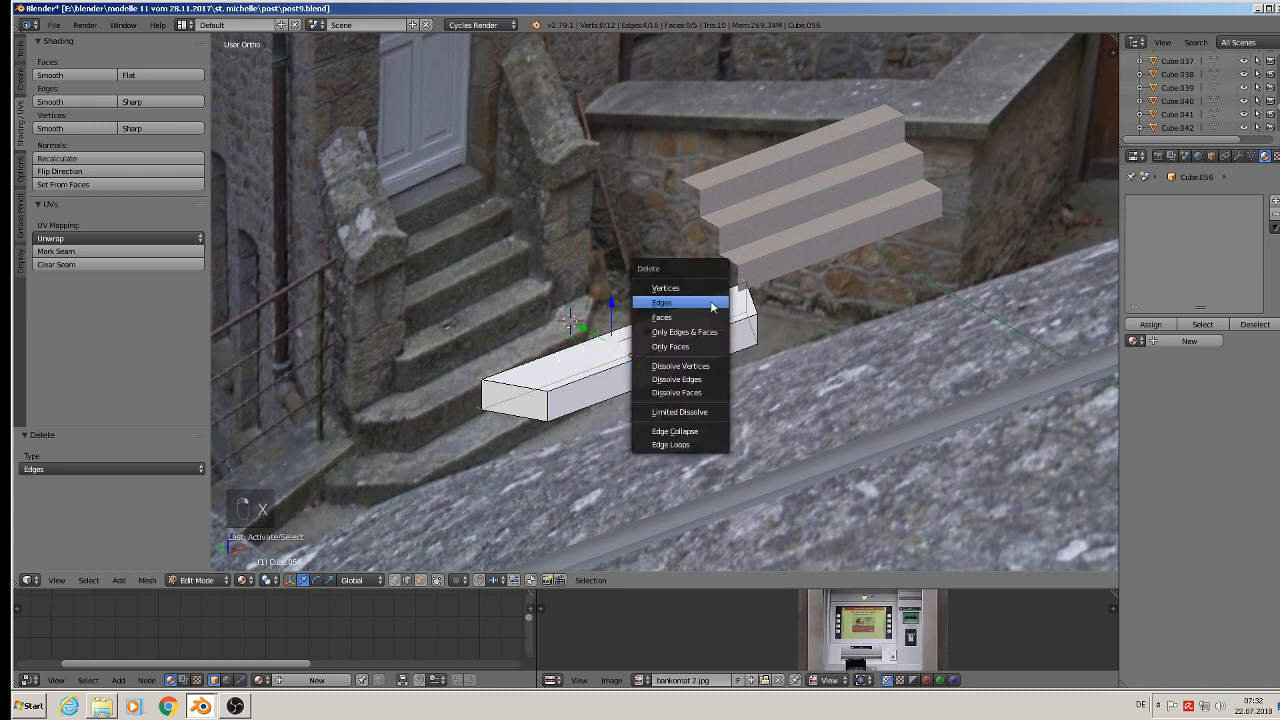
{"action": "left_click", "coordinate": [711, 301]}
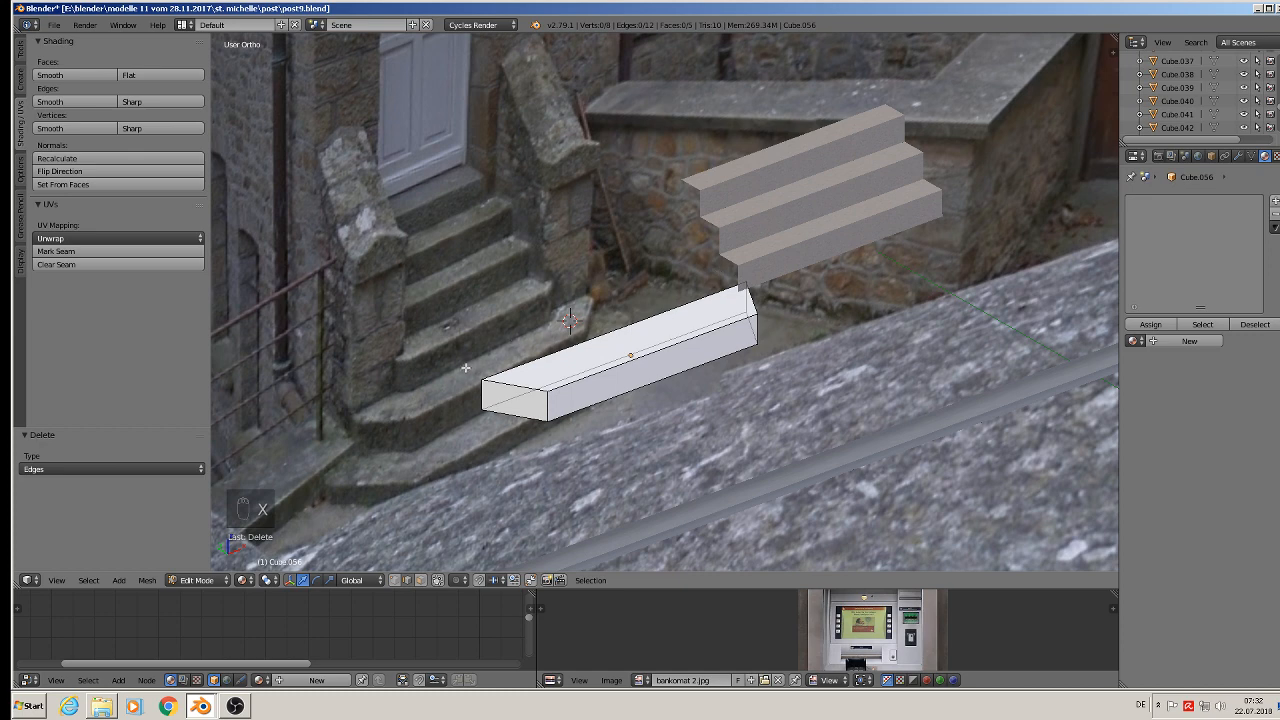
Mark all edges of the bar as seams and unwrap the whole mesh.
{"action": "key", "text": "a"}
{"action": "left_click", "coordinate": [56, 251]}
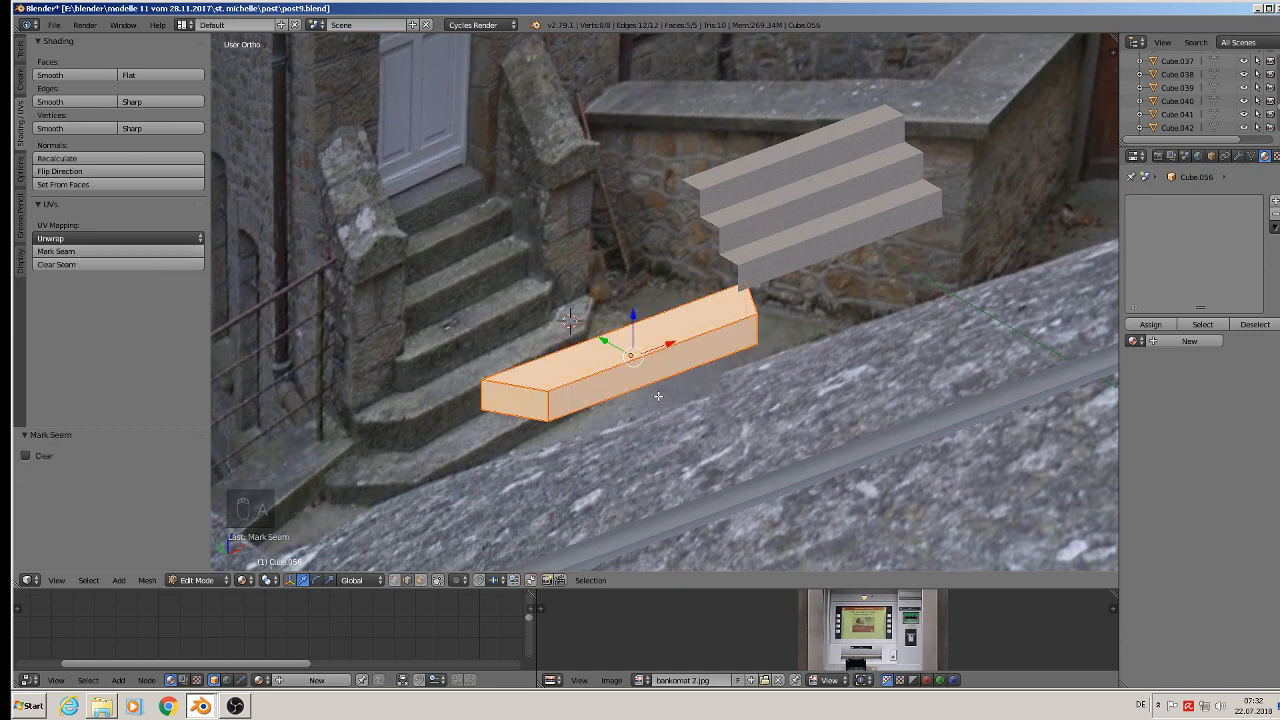
{"action": "key", "text": "Tab"}
{"action": "left_click", "coordinate": [149, 580]}
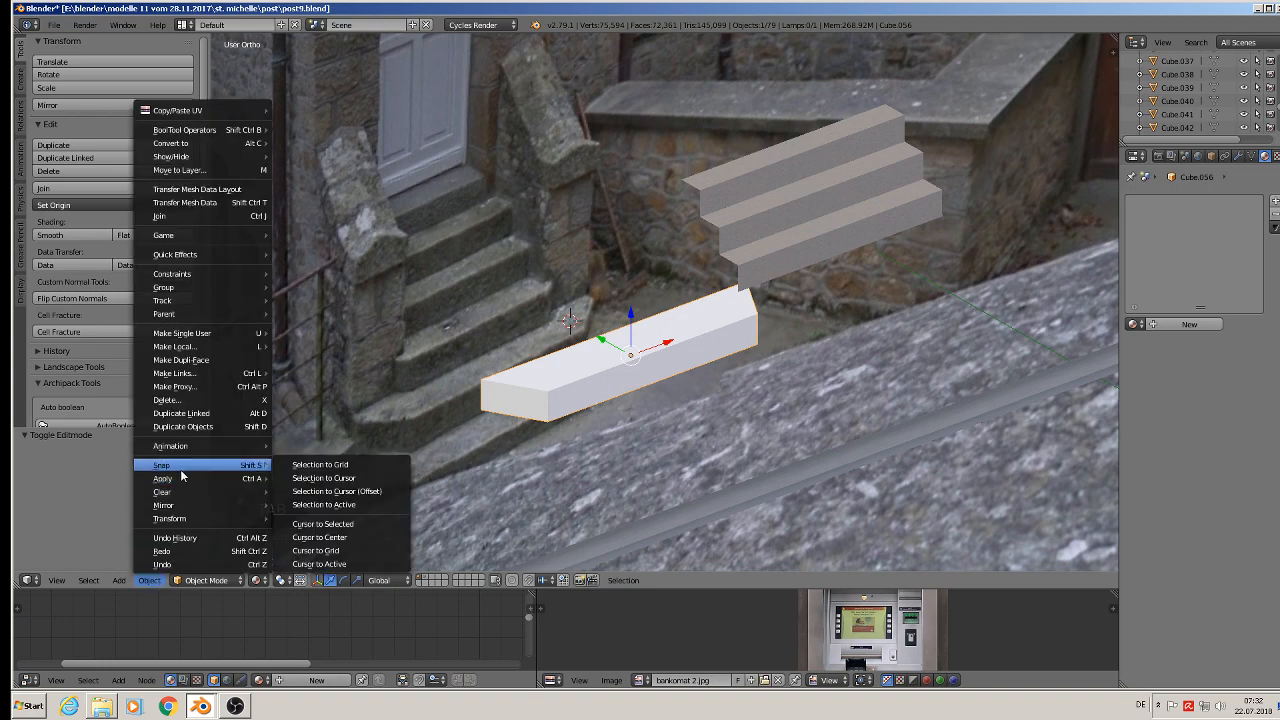
{"action": "key", "text": "Tab"}
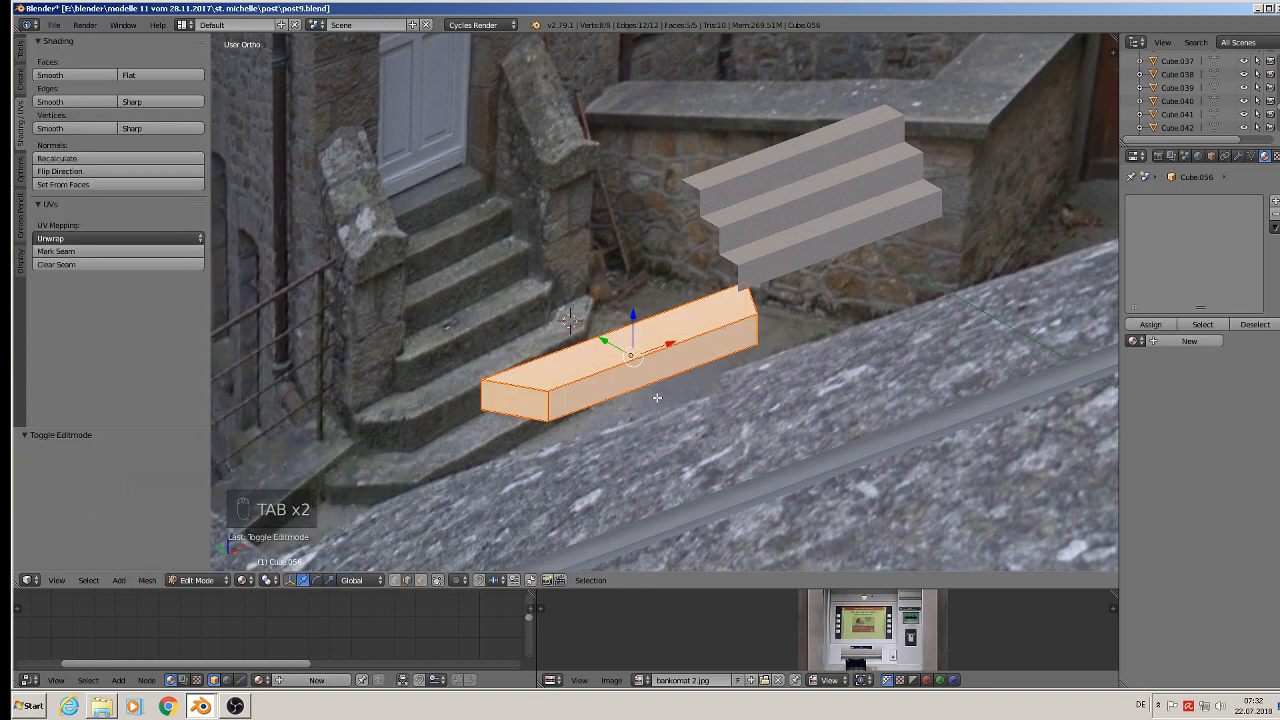
{"action": "key", "text": "u"}
{"action": "left_click", "coordinate": [650, 399]}
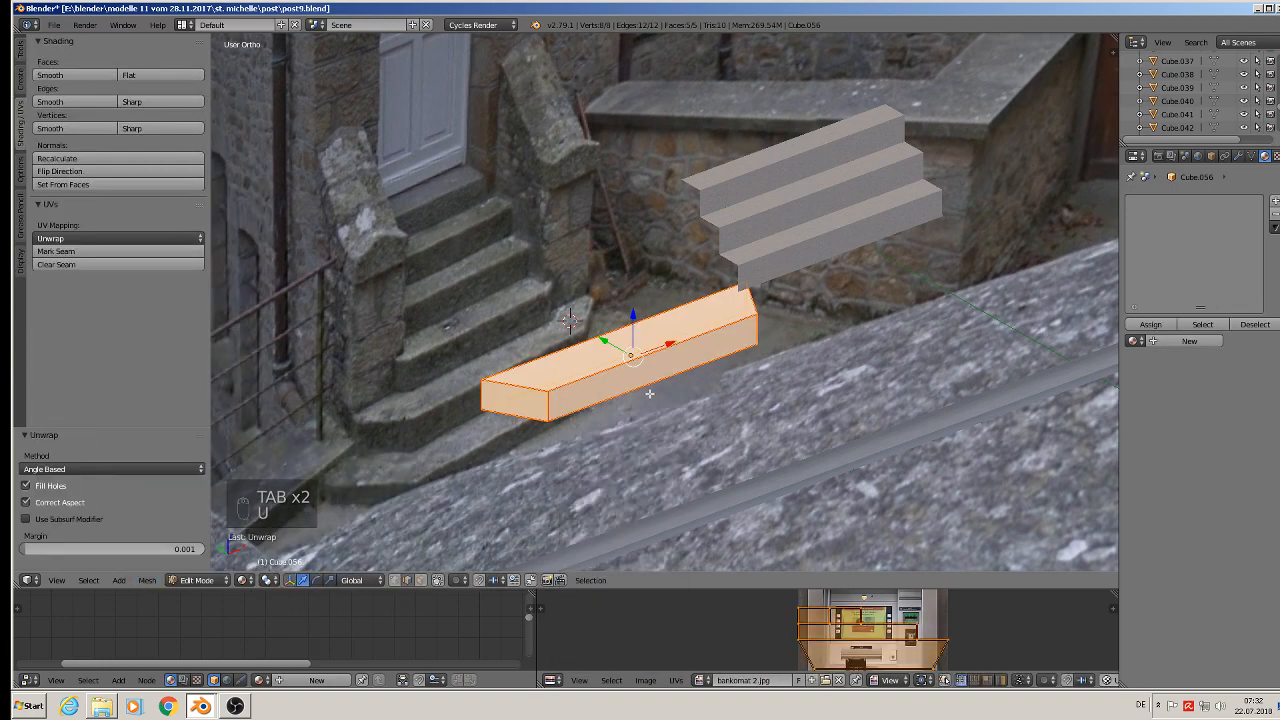
Assign the existing BETONG material to the bar in Object Mode.
{"action": "key", "text": "Tab"}
{"action": "left_click", "coordinate": [1133, 324]}
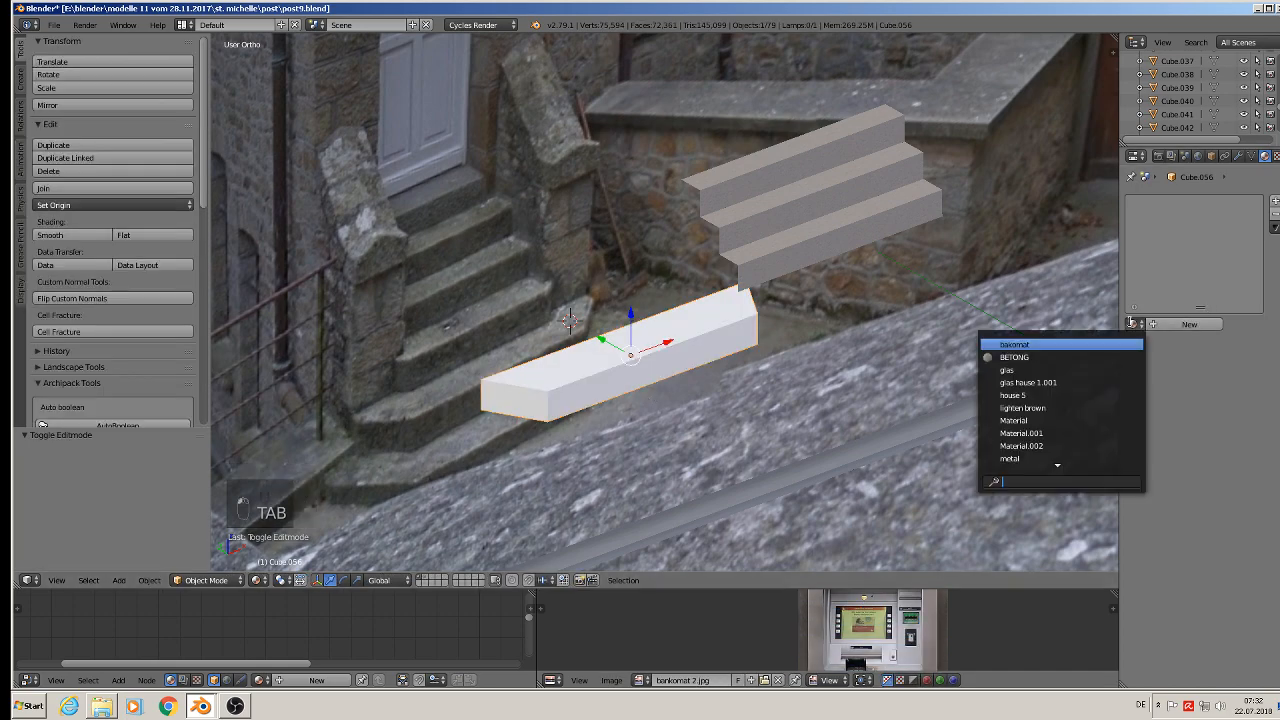
{"action": "left_click", "coordinate": [1088, 358]}
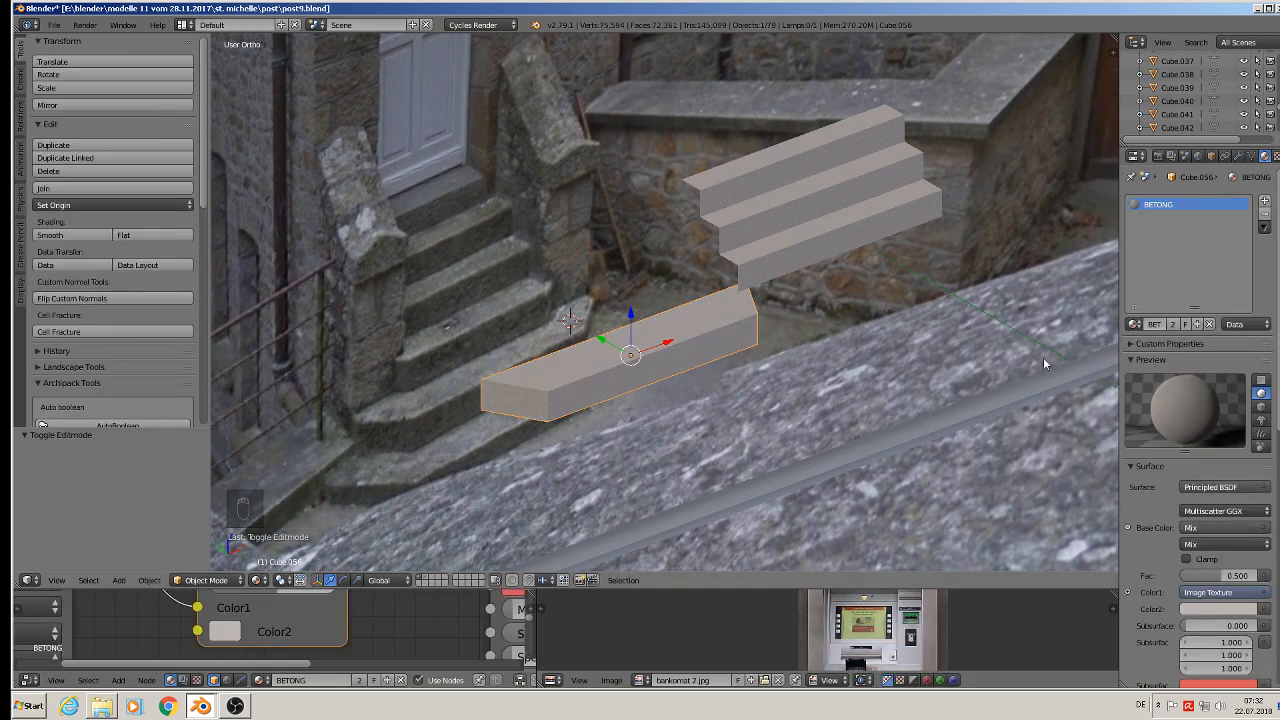
Move the angled bar 0.048 up along Z and -0.080 along Y to sit in front of the staircase as its bottom step.
{"action": "middle_click_drag", "start_coordinate": [736, 431], "coordinate": [640, 360]}
{"action": "left_click_drag", "start_coordinate": [675, 355], "coordinate": [713, 180]}
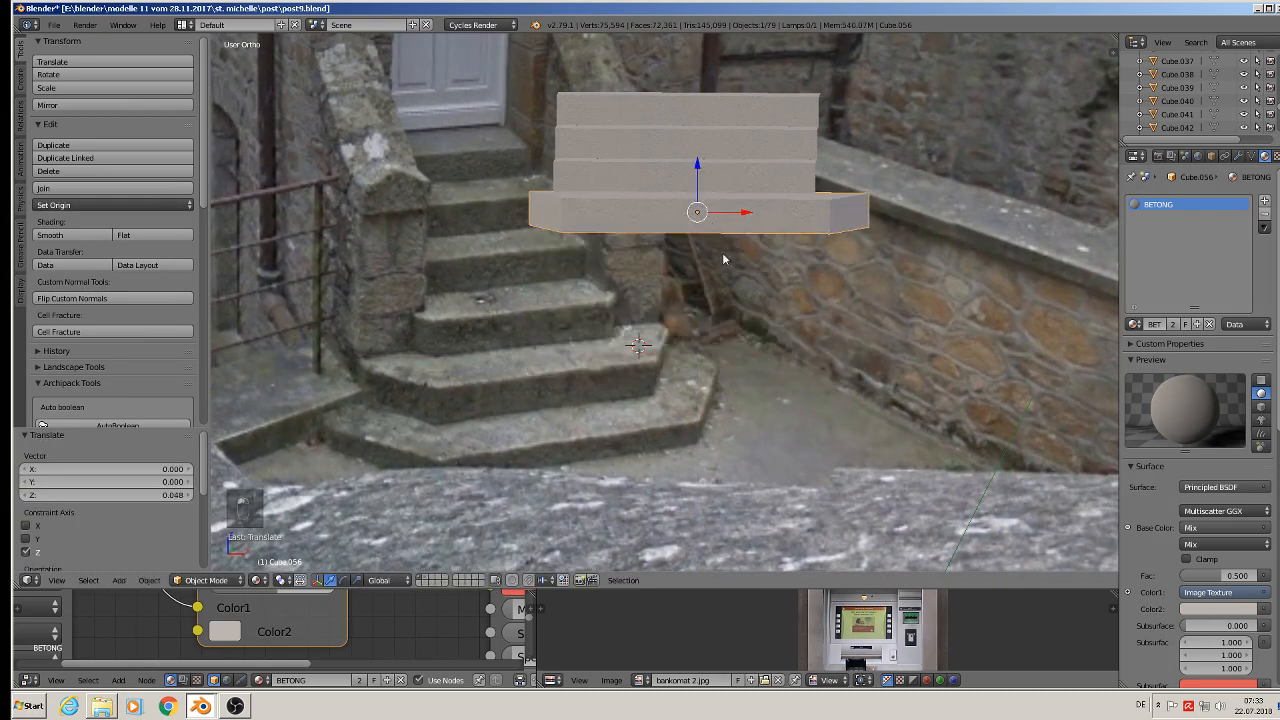
{"action": "middle_click_drag", "start_coordinate": [722, 252], "coordinate": [802, 260]}
{"action": "left_click_drag", "start_coordinate": [683, 177], "coordinate": [784, 320]}
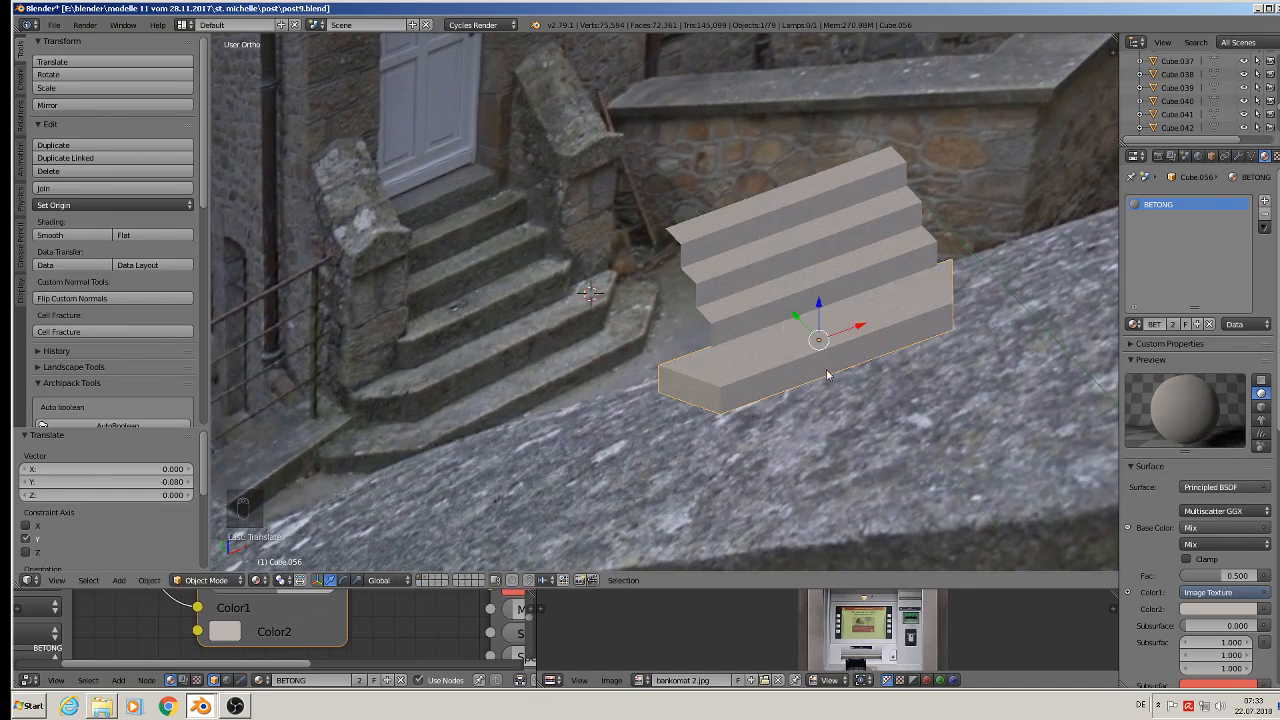
{"action": "middle_click_drag", "start_coordinate": [846, 418], "coordinate": [678, 315]}
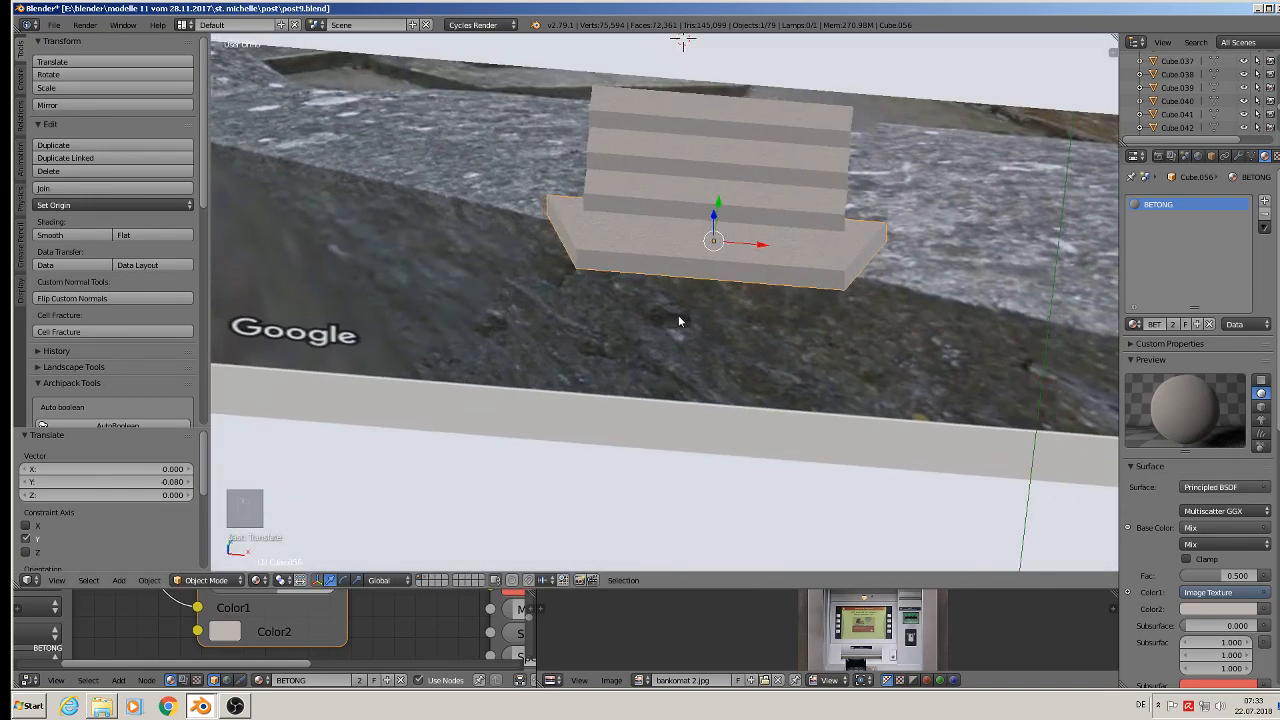
Nudge the angled step about 0.002 along X and raise it 0.005 along Z.
{"action": "left_click_drag", "start_coordinate": [758, 244], "coordinate": [762, 245]}
{"action": "middle_click_drag", "start_coordinate": [762, 245], "coordinate": [854, 363]}
{"action": "key", "text": "g"}
{"action": "key", "text": "z"}
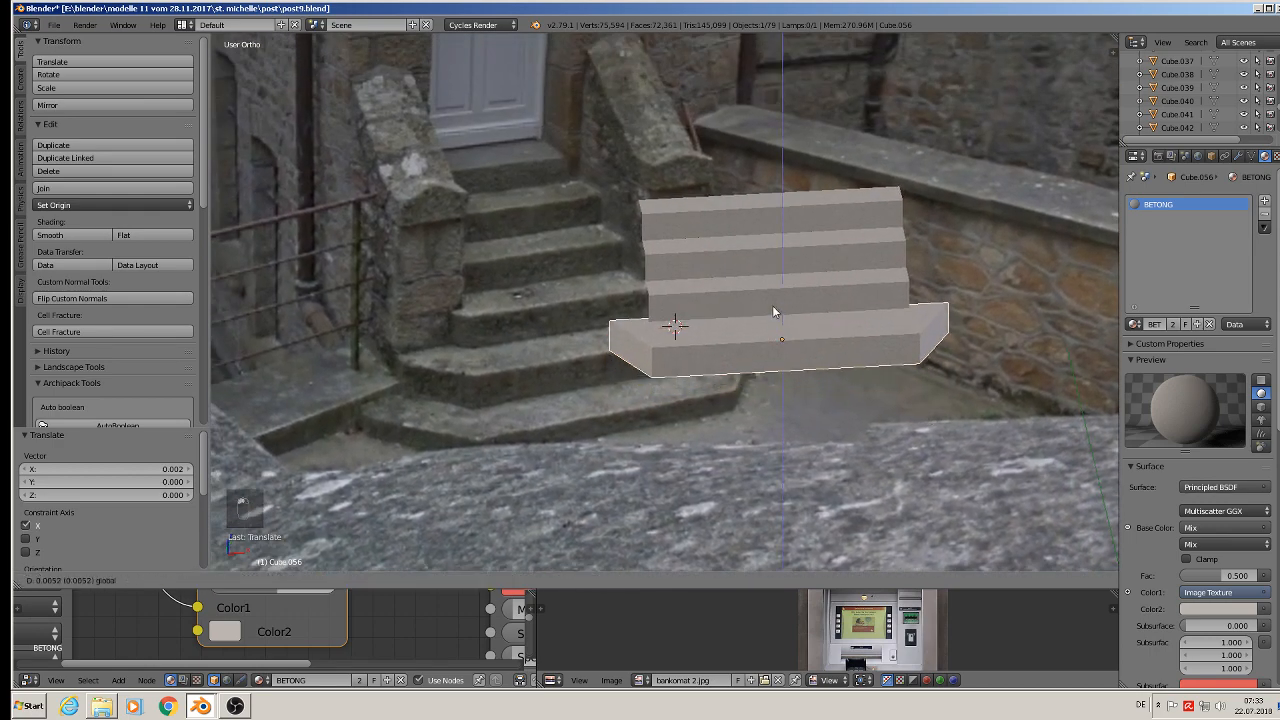
{"action": "left_click", "coordinate": [772, 312]}
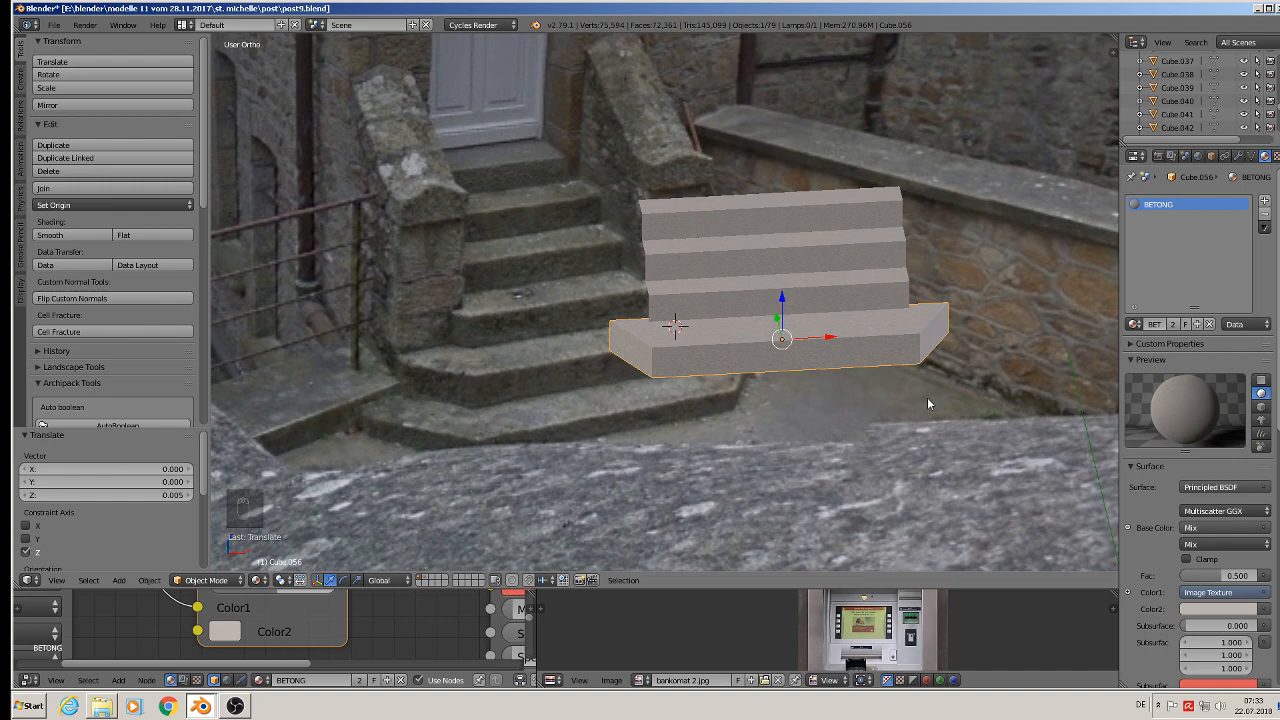
Scale the angled step down to about 0.81 so it fits beneath the straight stair flight, and adjust its depth.
{"action": "key", "text": "s"}
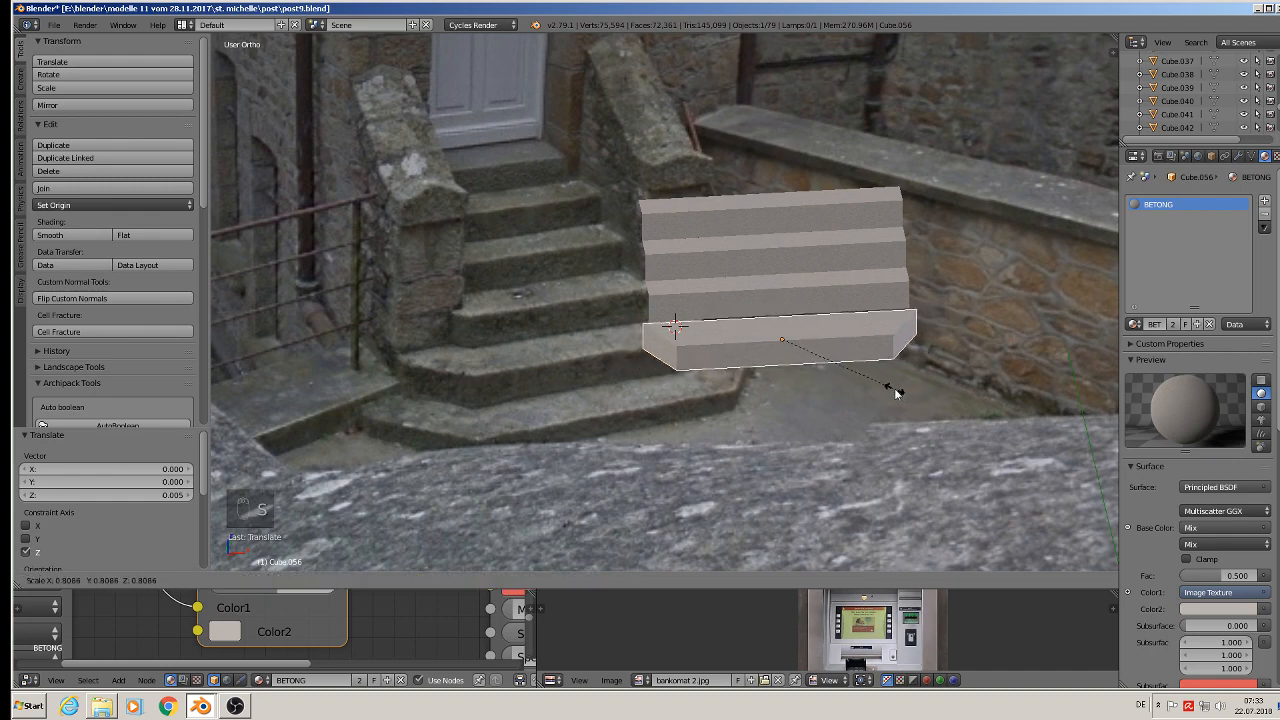
{"action": "left_click", "coordinate": [895, 390]}
{"action": "middle_click_drag", "start_coordinate": [888, 389], "coordinate": [821, 340]}
{"action": "left_click", "coordinate": [760, 317]}
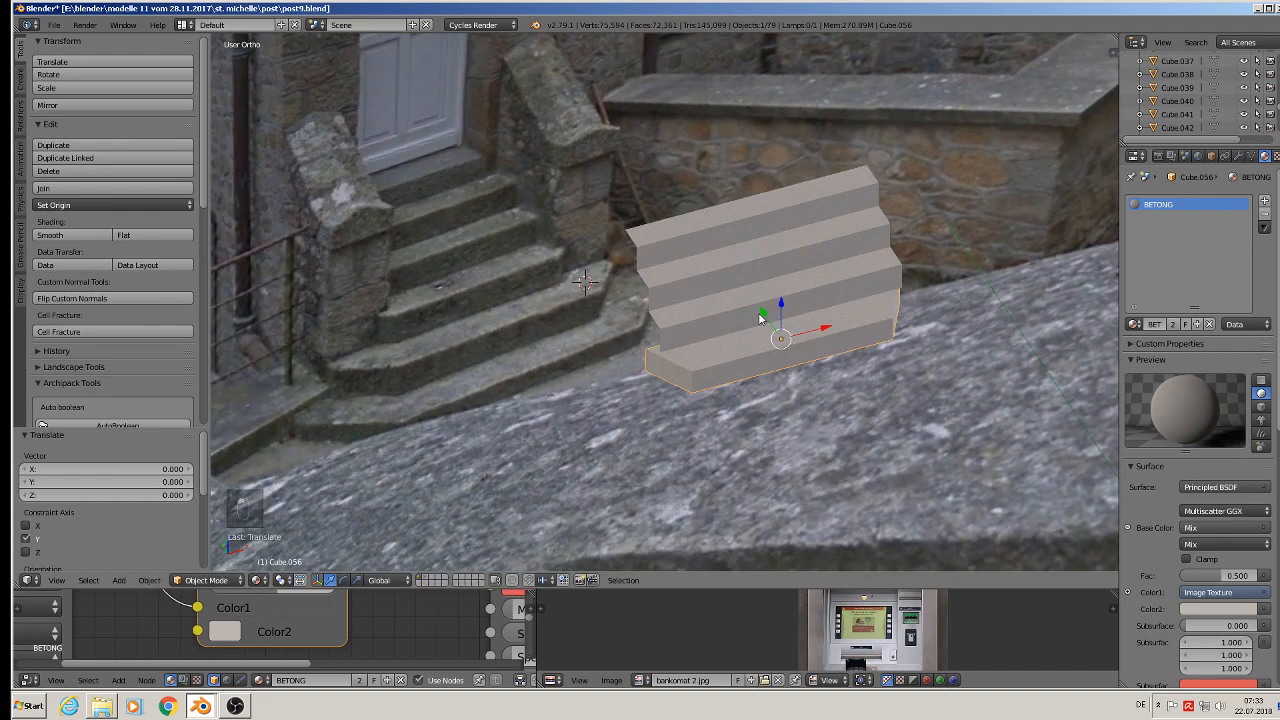
Duplicate the angled step, lower the copy and enlarge it by about 1.21 to form the next wider step below.
{"action": "key", "text": "shift+d"}
{"action": "right_click", "coordinate": [769, 326]}
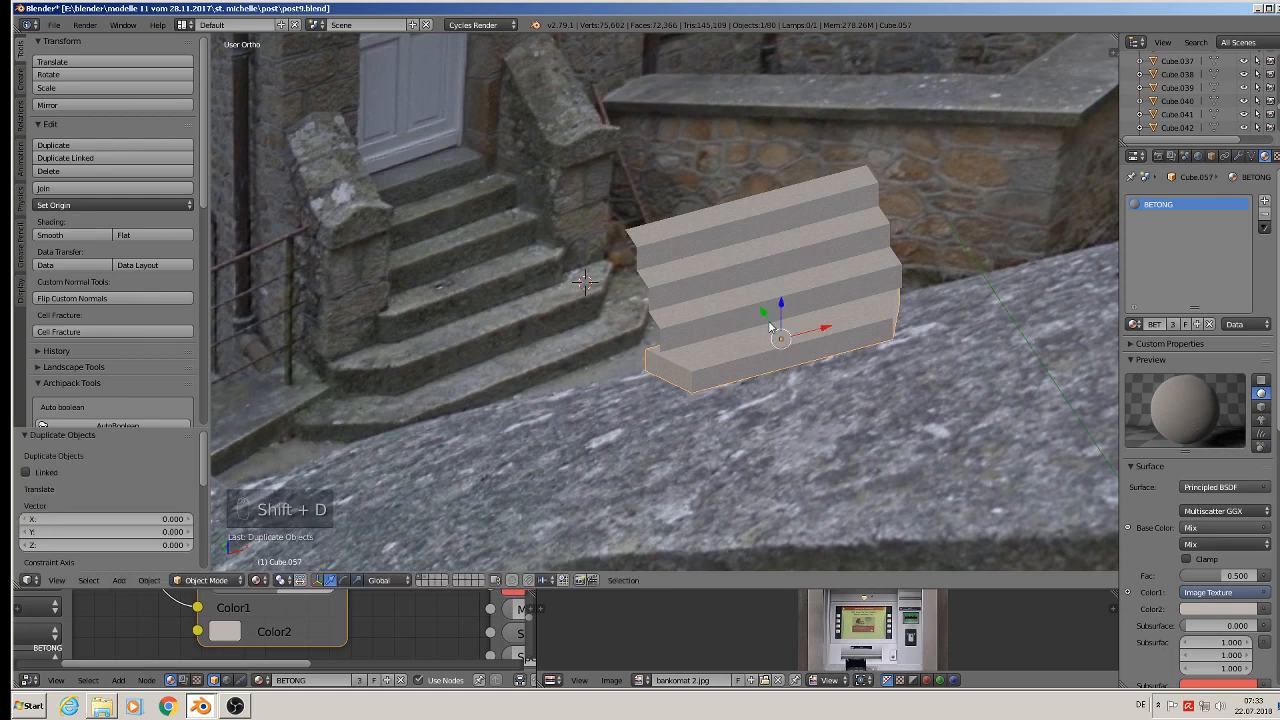
{"action": "left_click", "coordinate": [780, 311]}
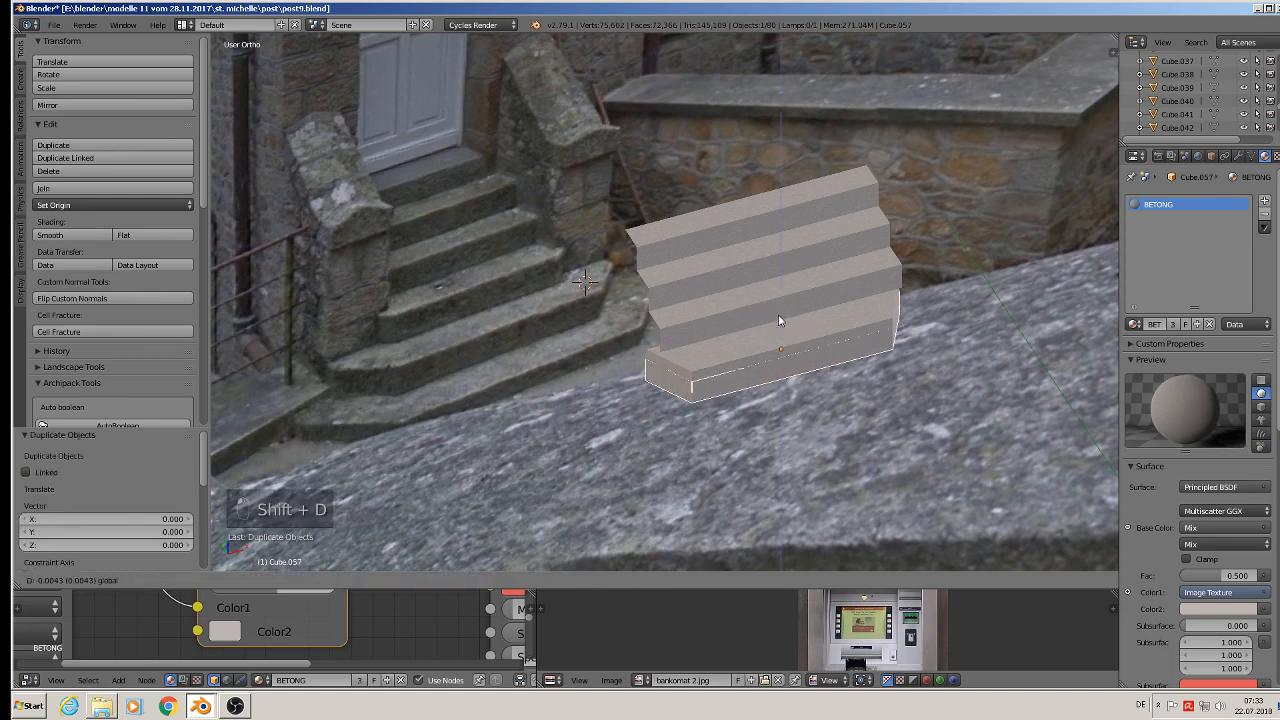
{"action": "key", "text": "s"}
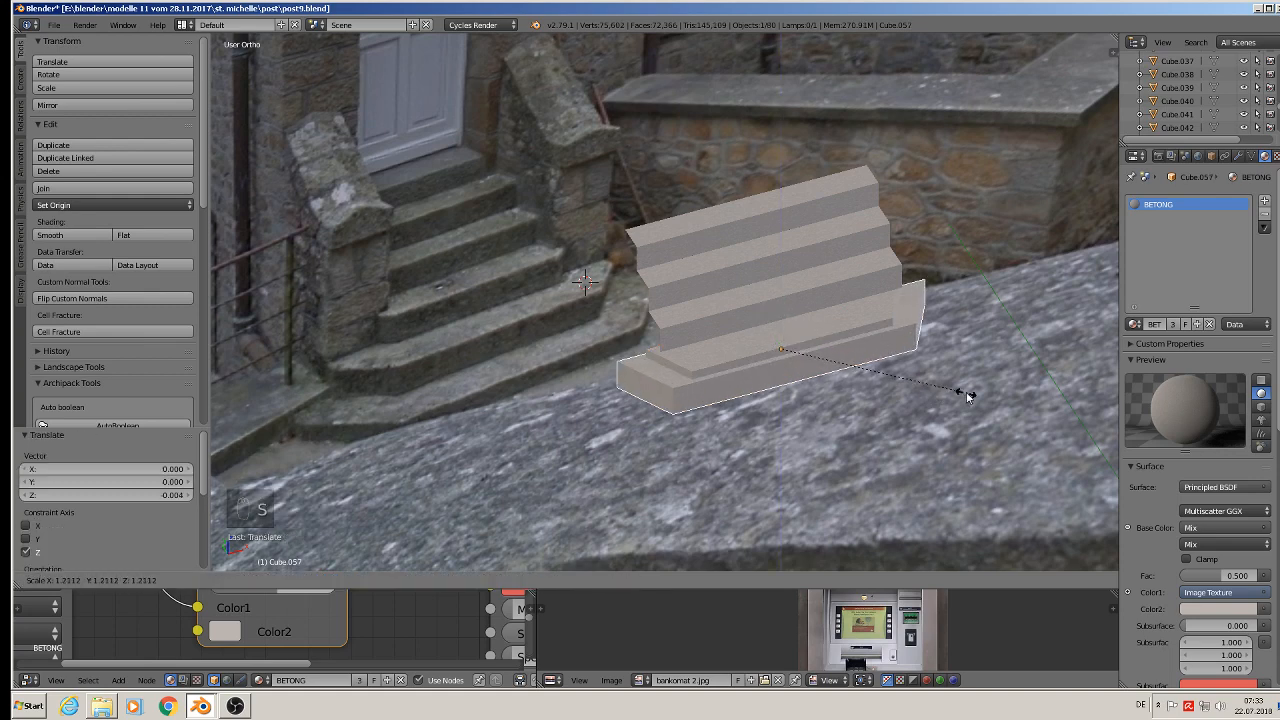
{"action": "left_click", "coordinate": [966, 392]}
{"action": "left_click_drag", "start_coordinate": [786, 316], "coordinate": [778, 333]}
{"action": "middle_click_drag", "start_coordinate": [778, 333], "coordinate": [745, 370]}
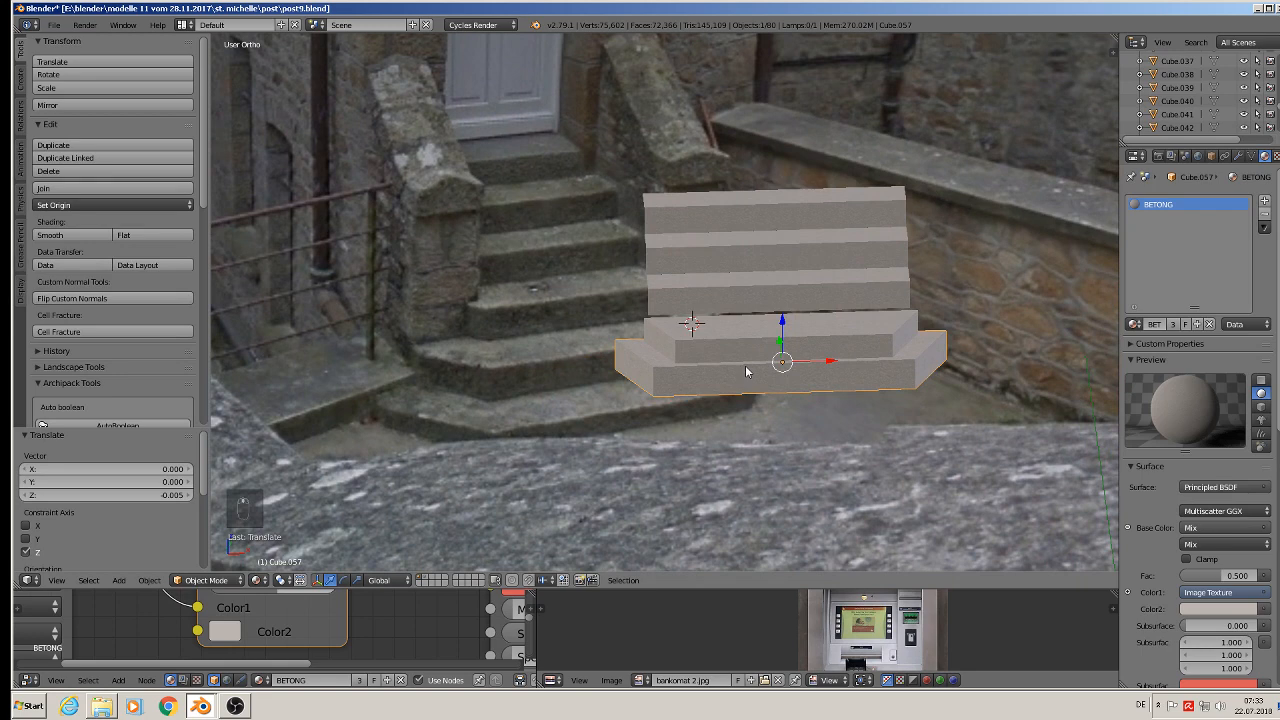
Duplicate the lowest angled step, move the copy down 0.011 along Z and scale it up by 1.175.
{"action": "key", "text": "shift+d"}
{"action": "right_click", "coordinate": [745, 365]}
{"action": "left_click_drag", "start_coordinate": [783, 336], "coordinate": [786, 349]}
{"action": "key", "text": "s"}
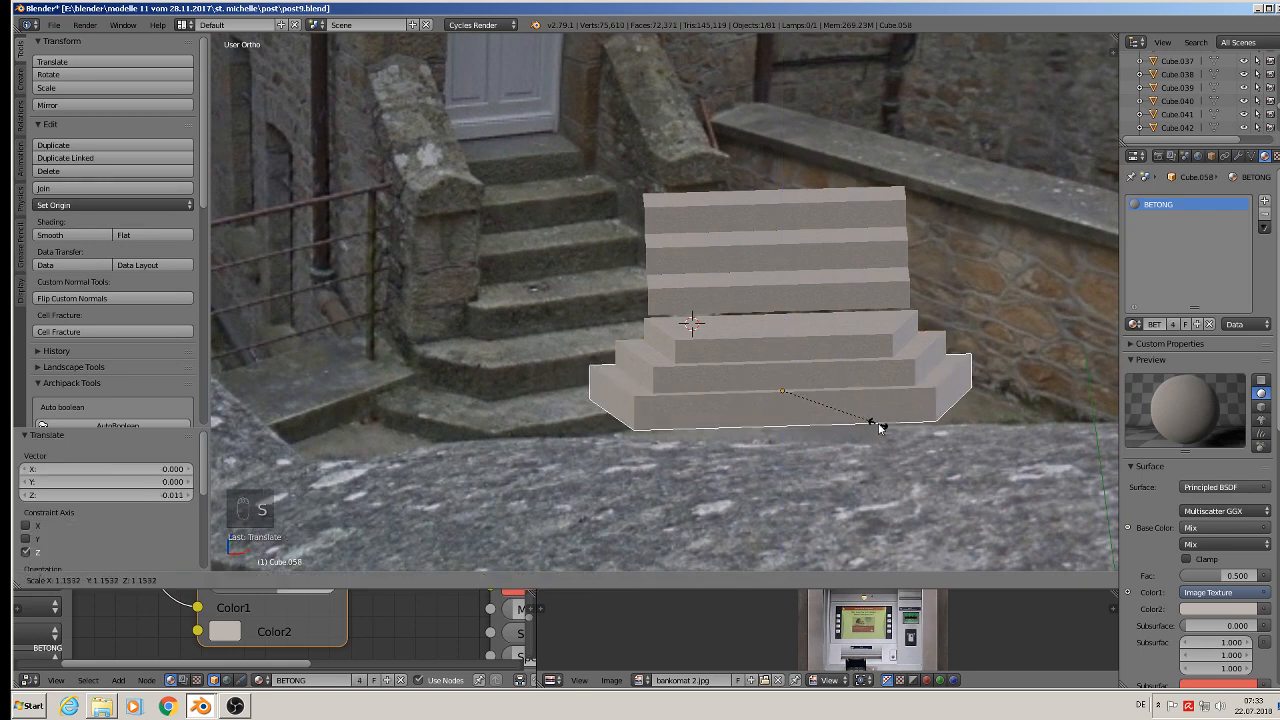
{"action": "left_click", "coordinate": [881, 428]}
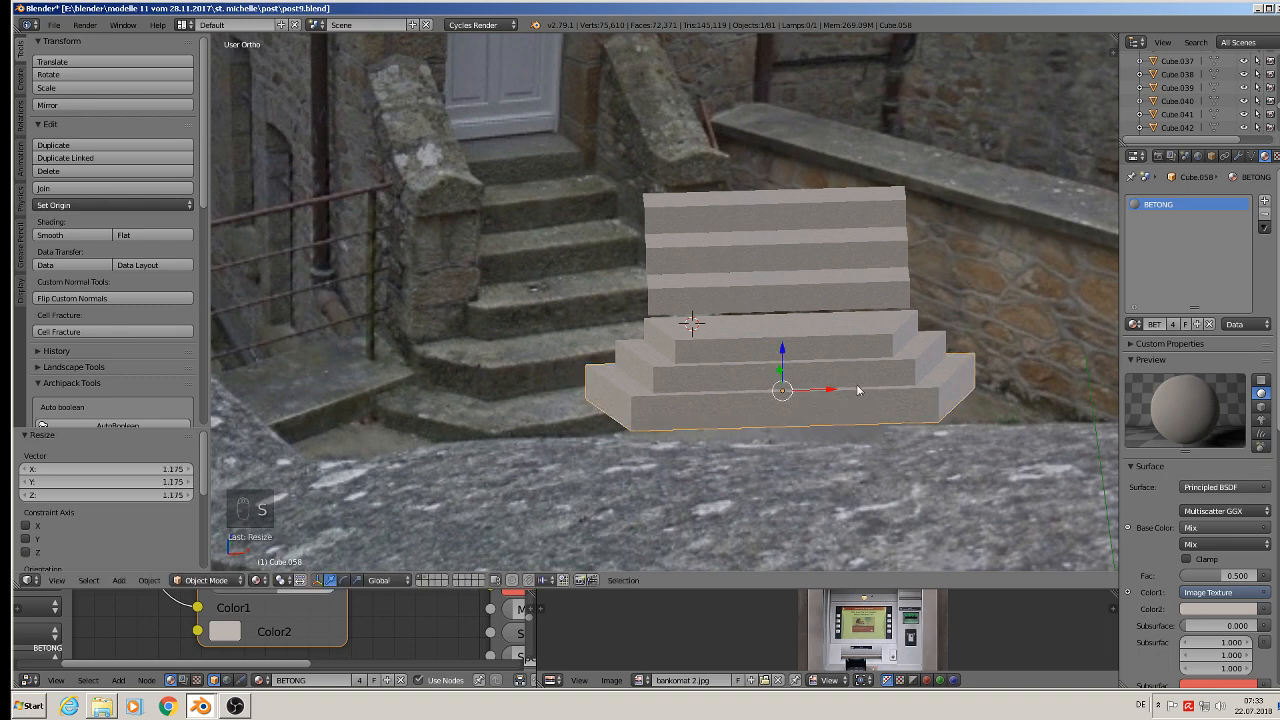
Adjust the straight upper stair flight's position against the angled steps, and deselect everything.
{"action": "middle_click_drag", "start_coordinate": [857, 390], "coordinate": [897, 397]}
{"action": "right_click", "coordinate": [795, 312]}
{"action": "left_click_drag", "start_coordinate": [771, 276], "coordinate": [781, 287]}
{"action": "middle_click_drag", "start_coordinate": [781, 287], "coordinate": [833, 301]}
{"action": "mouse_move", "coordinate": [763, 290]}
{"action": "left_mouse_down"}
{"action": "mouse_move", "coordinate": [750, 294]}
{"action": "mouse_move", "coordinate": [771, 274]}
{"action": "left_mouse_up"}
{"action": "key", "text": "a"}
{"action": "middle_click_drag", "start_coordinate": [772, 293], "coordinate": [728, 325]}
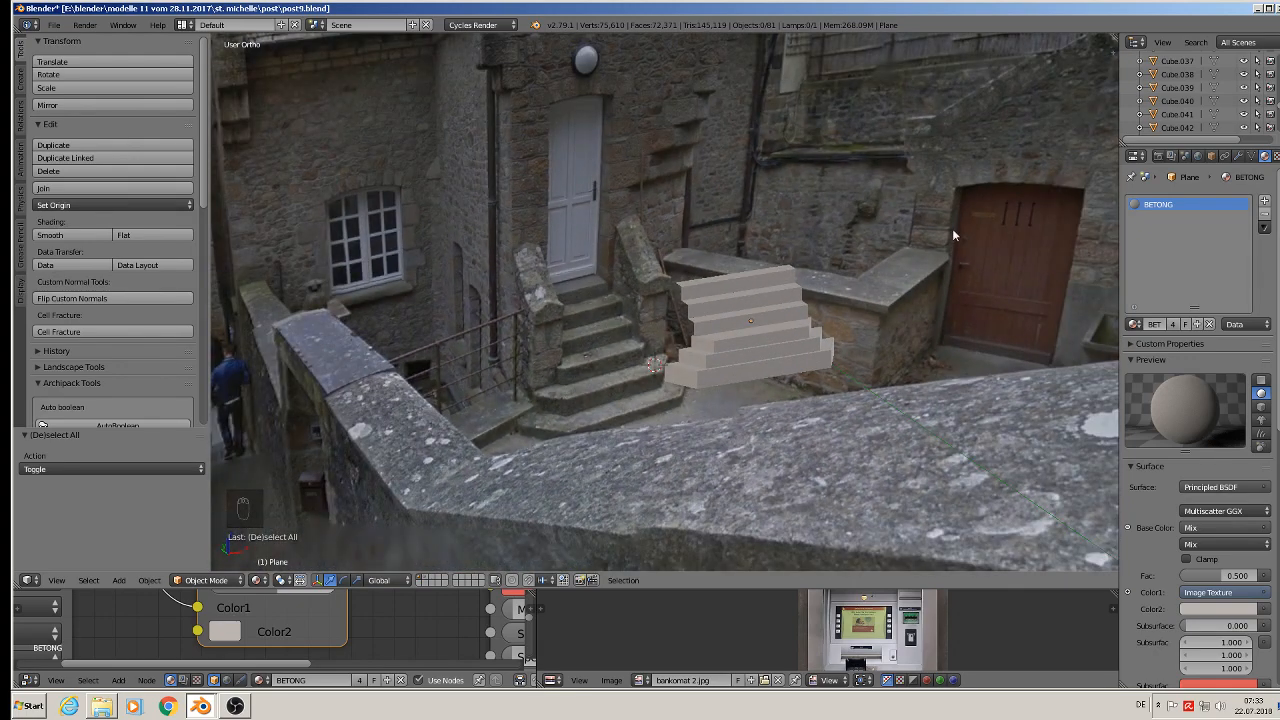
Try to join the straight stair flight with an angled step.
{"action": "middle_click_drag", "start_coordinate": [808, 339], "coordinate": [600, 380]}
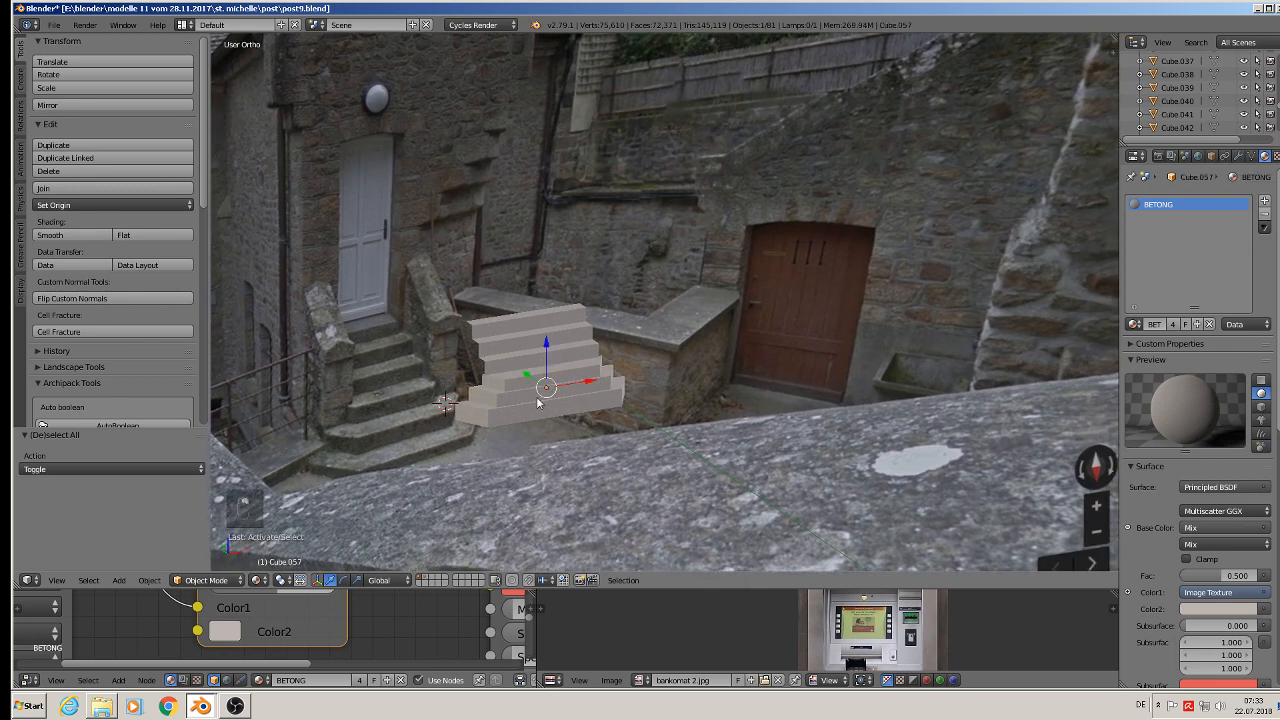
{"action": "right_click", "coordinate": [530, 352]}
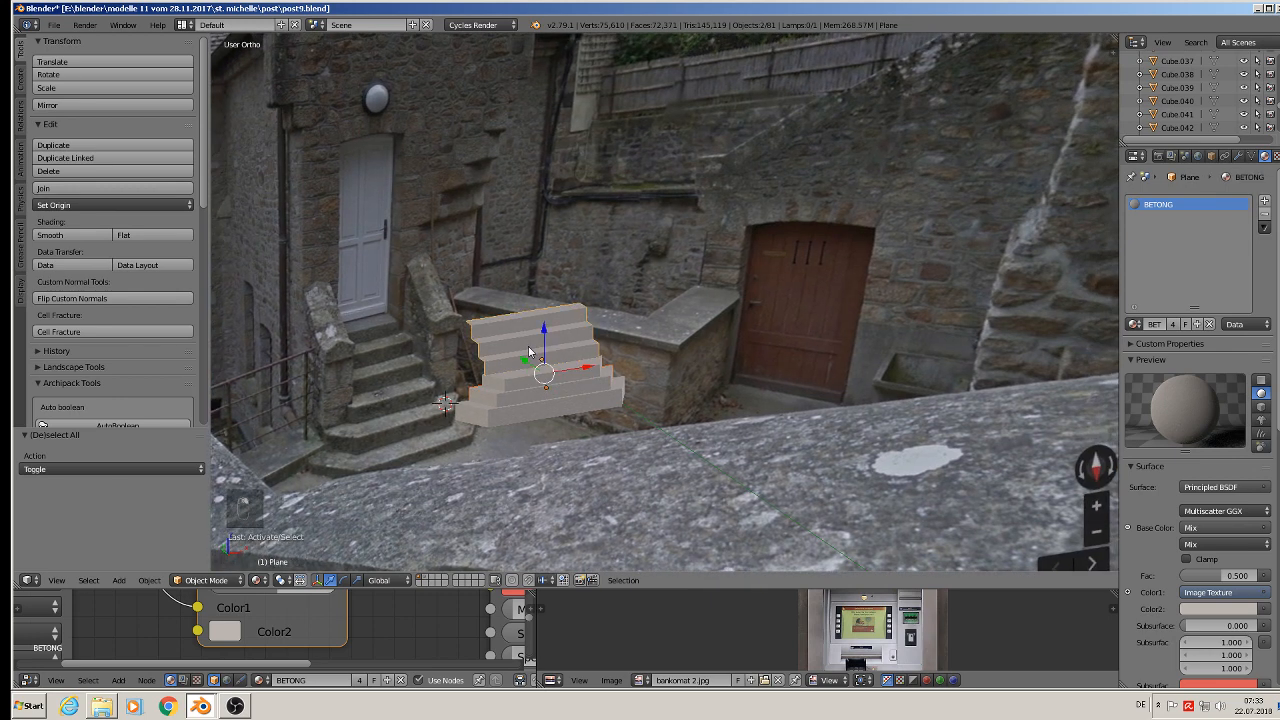
{"action": "right_click", "coordinate": [510, 396], "text": "shift"}
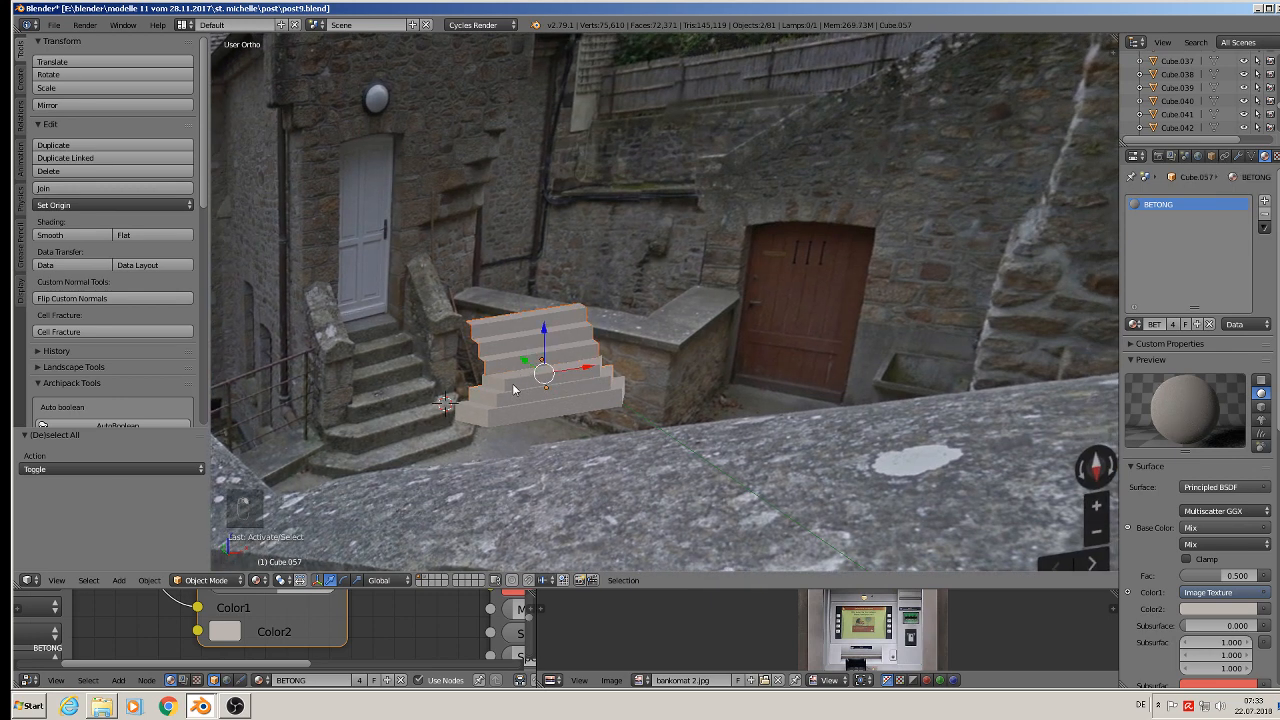
{"action": "left_click", "coordinate": [118, 189]}
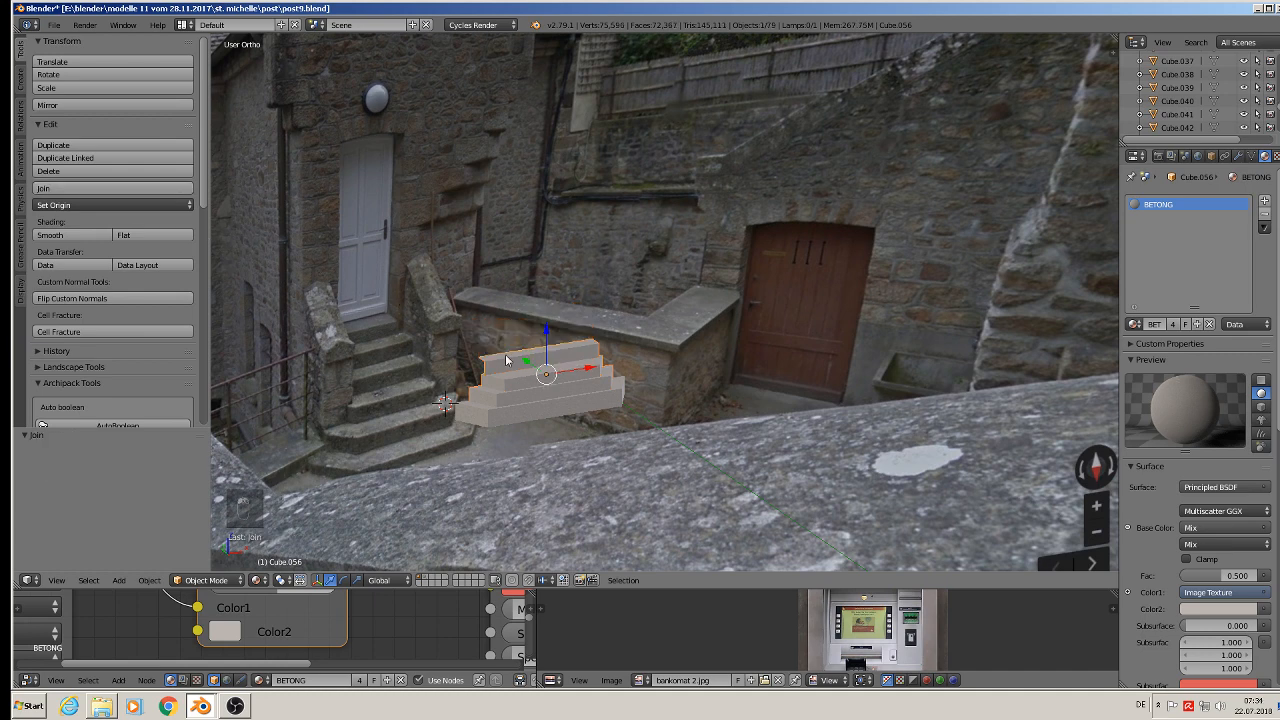
{"action": "key", "text": "ctrl+z"}
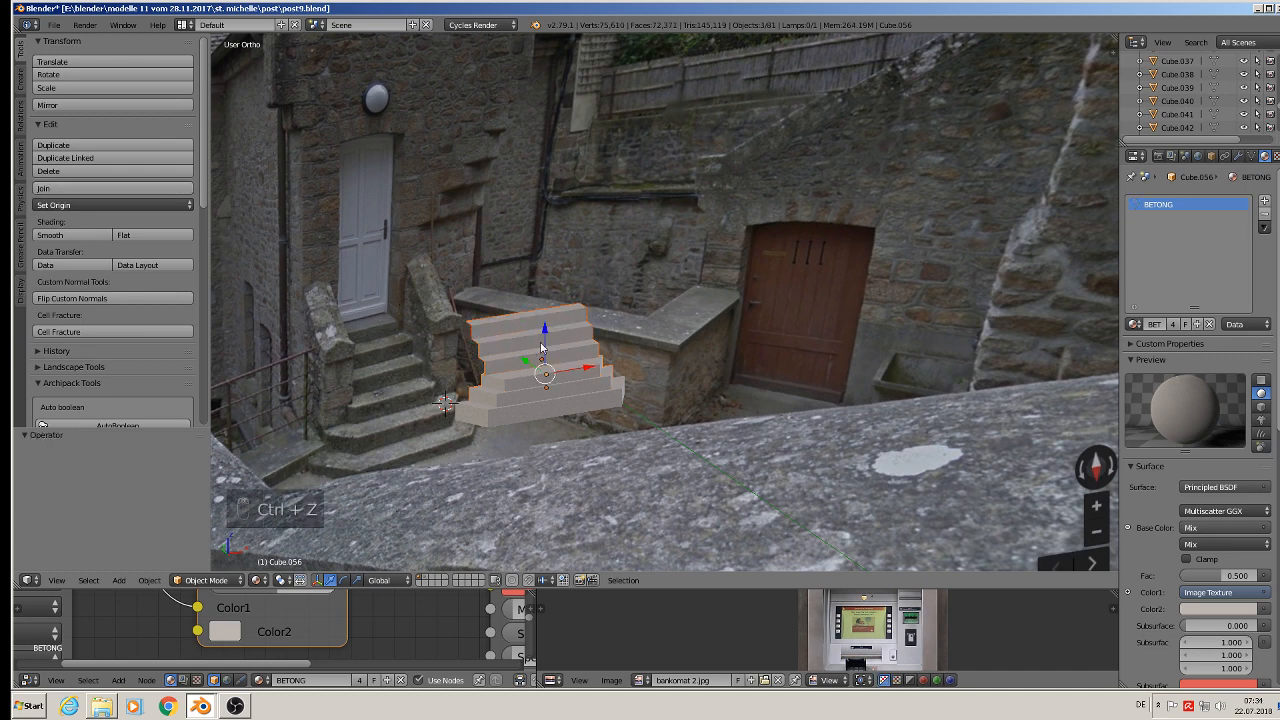
Apply the Array modifier of the straight stair flight.
{"action": "left_click", "coordinate": [529, 331]}
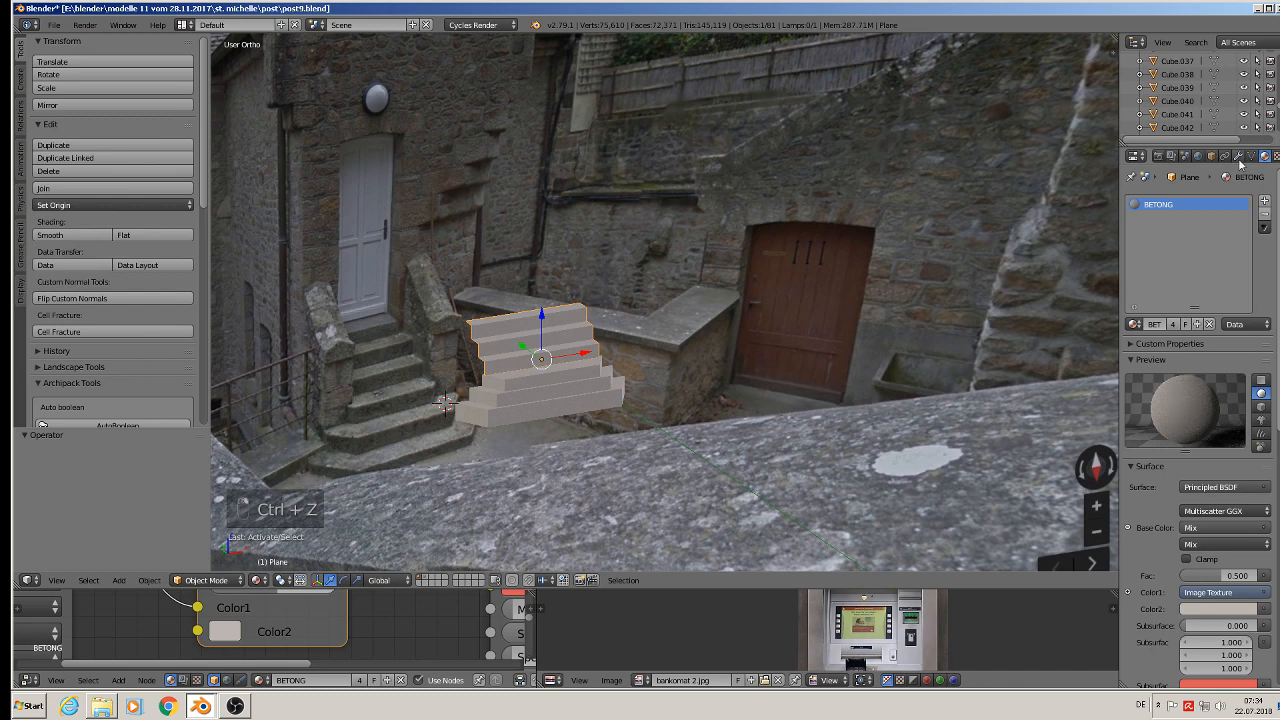
{"action": "left_click", "coordinate": [1238, 156]}
{"action": "left_click", "coordinate": [1149, 270]}
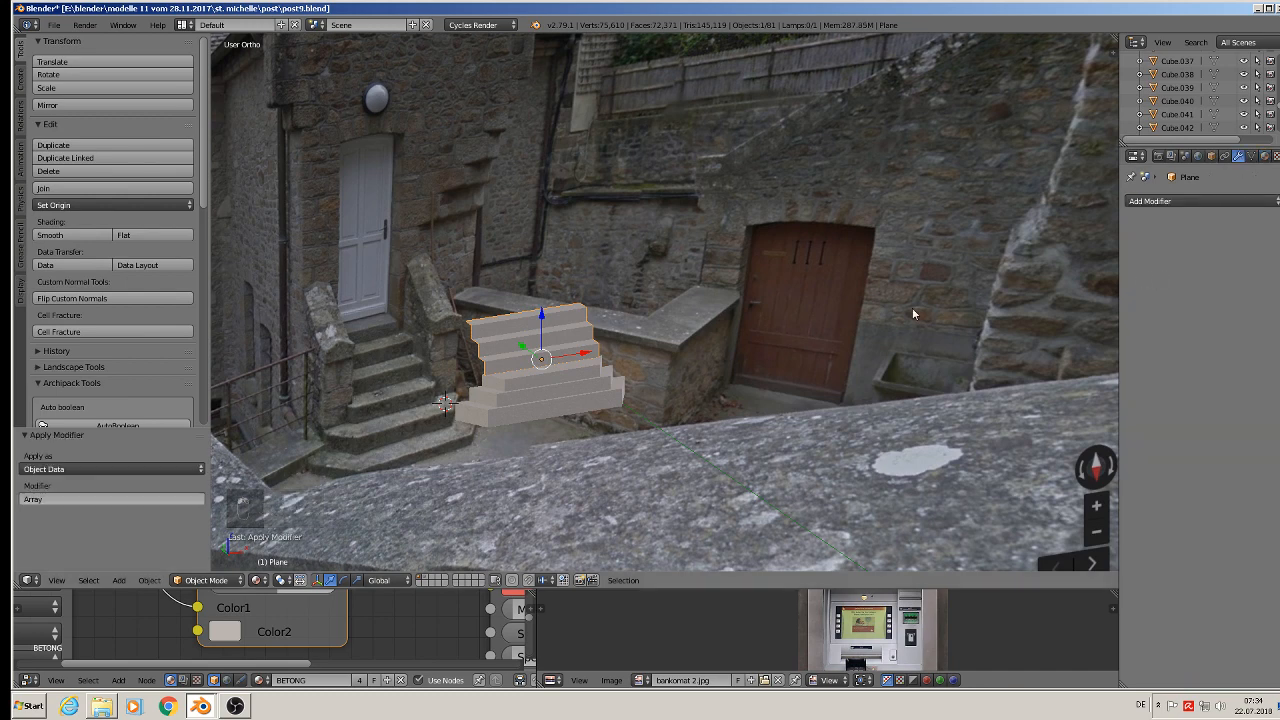
Join the straight stair flight and the three angled steps into one object.
{"action": "right_click", "coordinate": [539, 379], "text": "shift"}
{"action": "right_click", "coordinate": [531, 392], "text": "shift"}
{"action": "right_click", "coordinate": [530, 409], "text": "shift"}
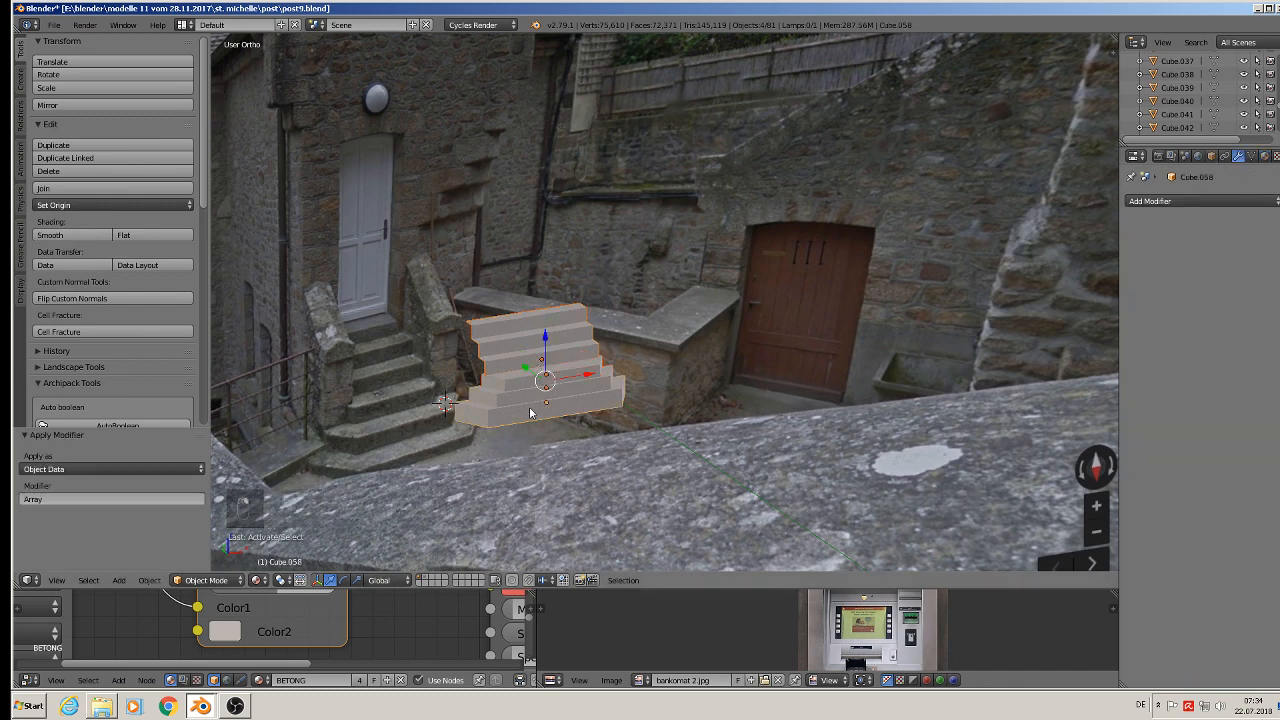
{"action": "left_click", "coordinate": [80, 188]}
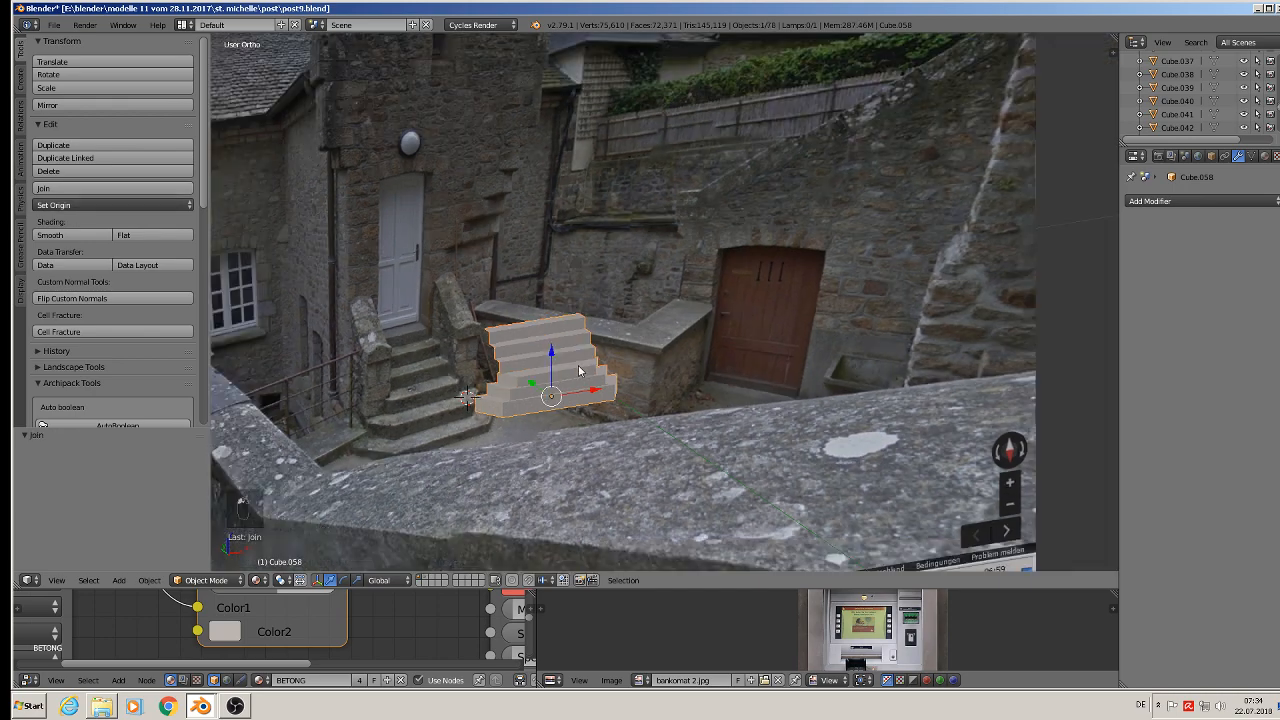
Move the joined staircase -0.303 along X, clear of the photographed steps, and save the file.
{"action": "left_click_drag", "start_coordinate": [597, 389], "coordinate": [261, 392]}
{"action": "middle_click_drag", "start_coordinate": [268, 340], "coordinate": [497, 273], "text": "shift"}
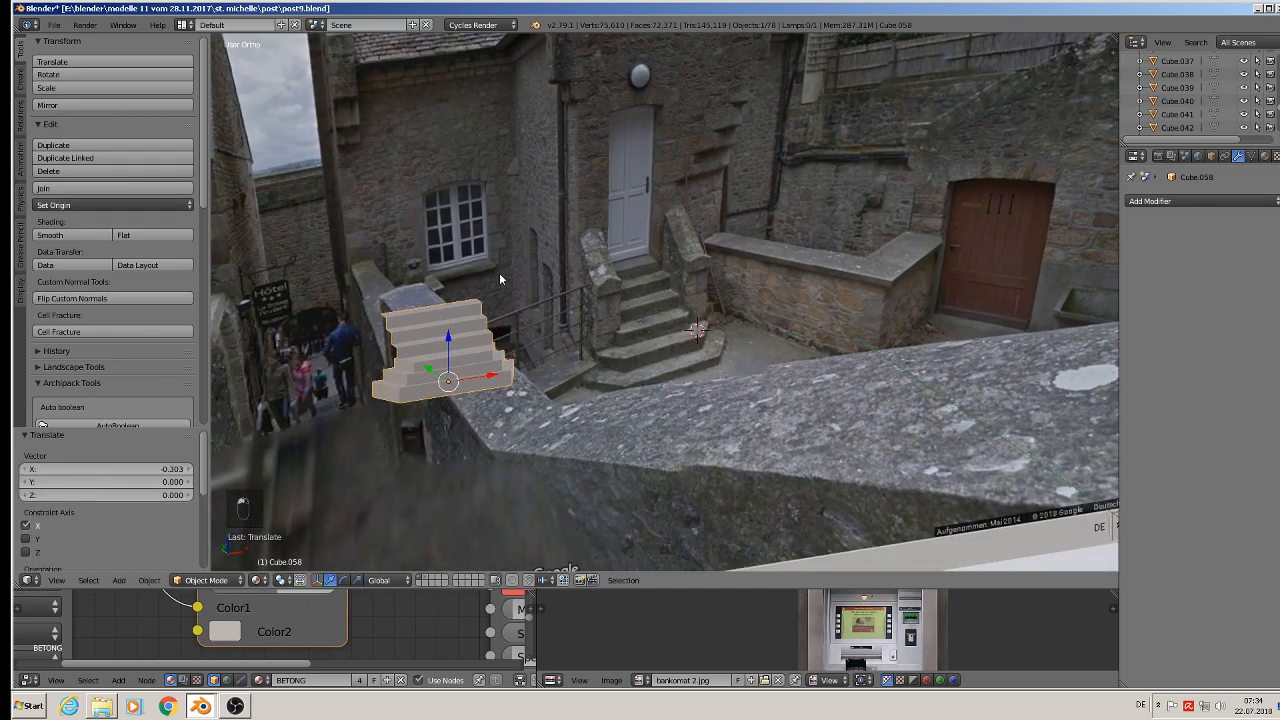
{"action": "left_click", "coordinate": [54, 24]}
{"action": "left_click", "coordinate": [70, 130]}
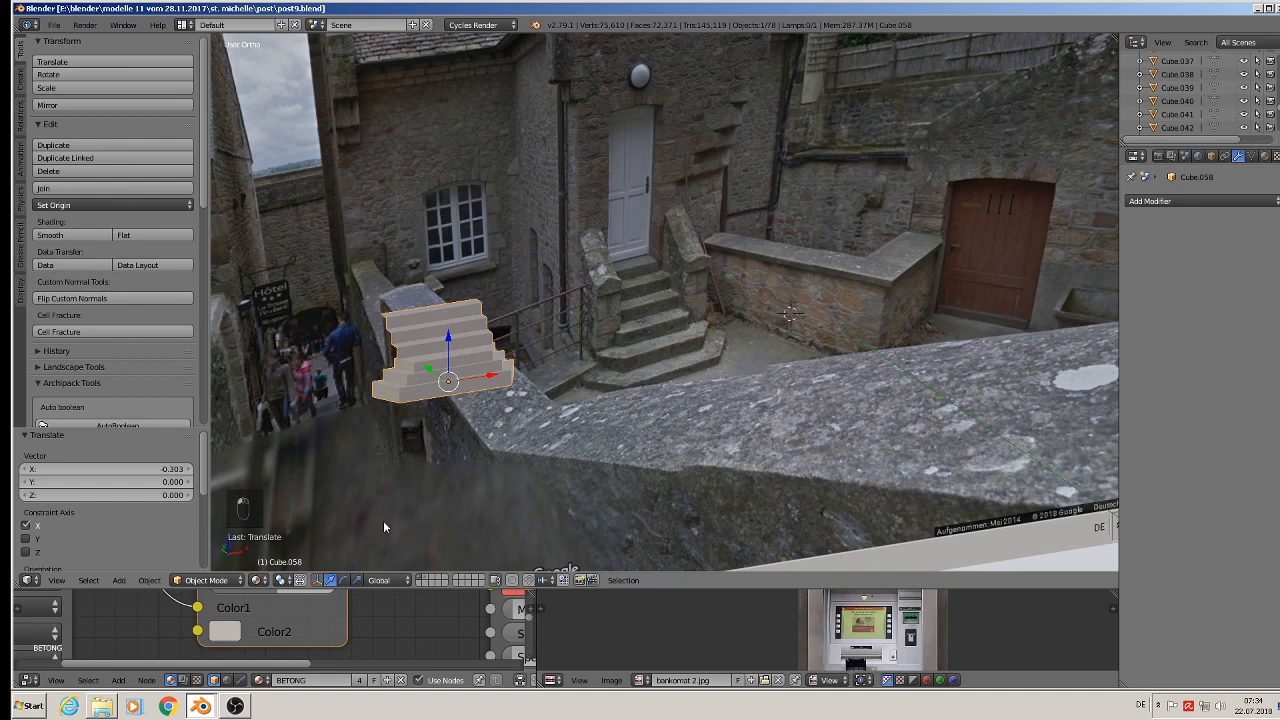
Add a cube in front of the low stone wall and scale it down to about 0.033.
{"action": "left_click", "coordinate": [119, 580]}
{"action": "mouse_move", "coordinate": [140, 564]}
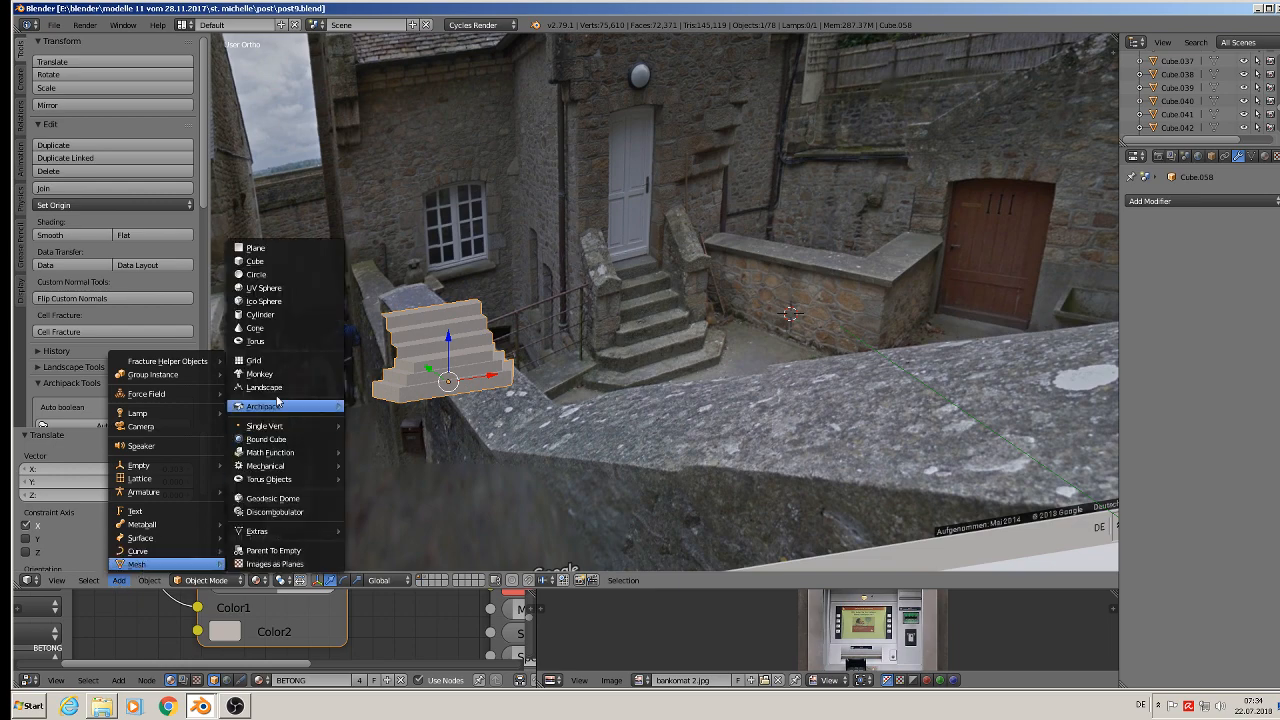
{"action": "left_click", "coordinate": [255, 261]}
{"action": "key", "text": "s"}
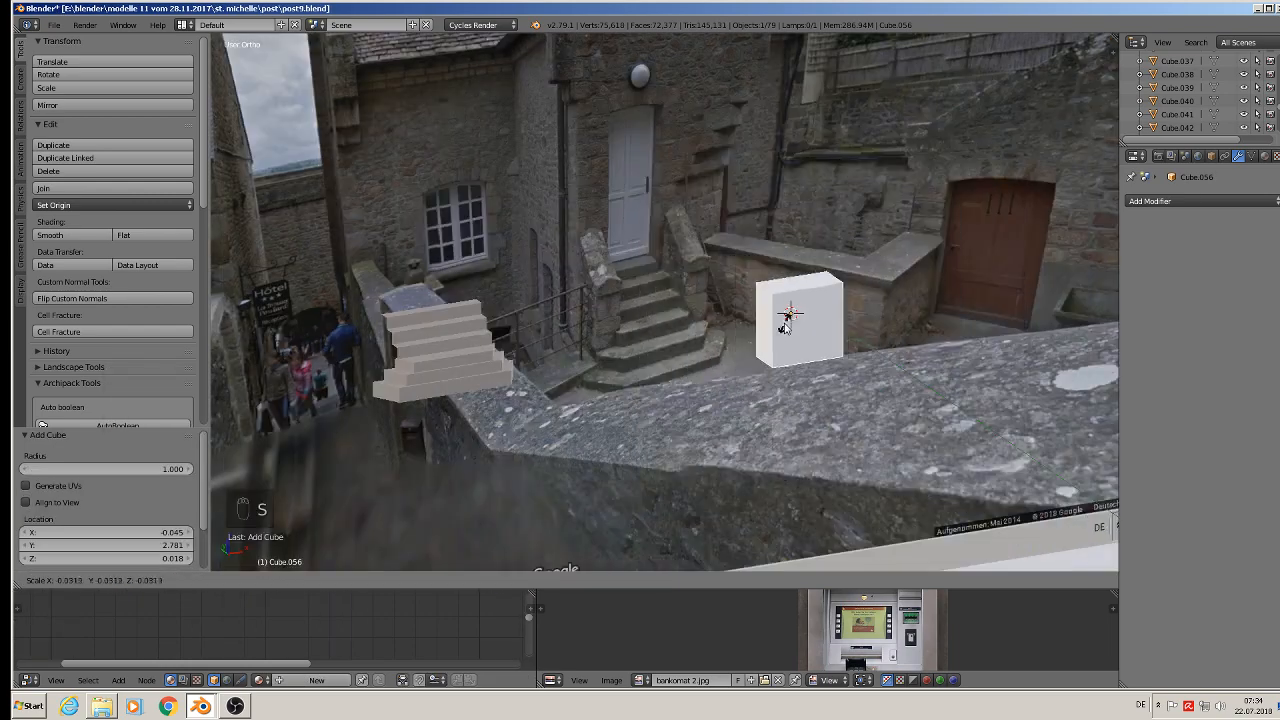
{"action": "left_click", "coordinate": [785, 328]}
Move the cube -0.090 along Y and thin it to about 0.45 along Y.
{"action": "middle_click_drag", "start_coordinate": [815, 344], "coordinate": [852, 374]}
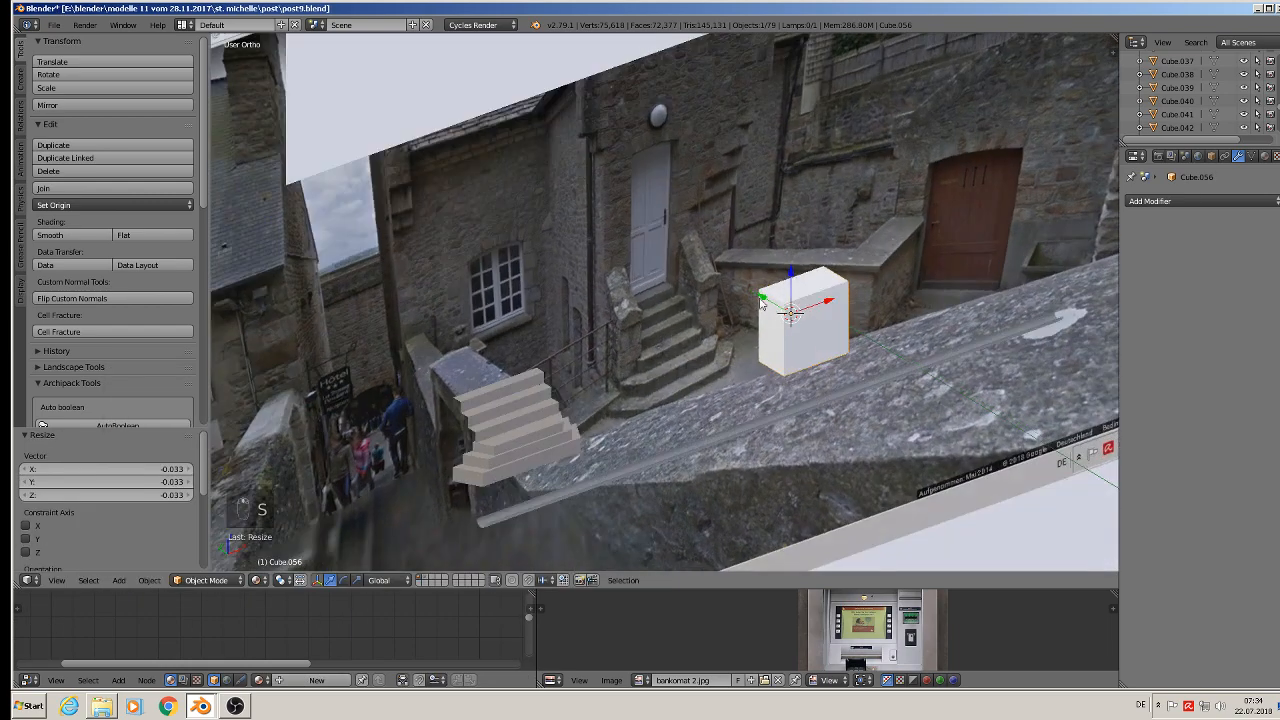
{"action": "left_click_drag", "start_coordinate": [762, 300], "coordinate": [816, 323]}
{"action": "middle_click_drag", "start_coordinate": [816, 323], "coordinate": [942, 470]}
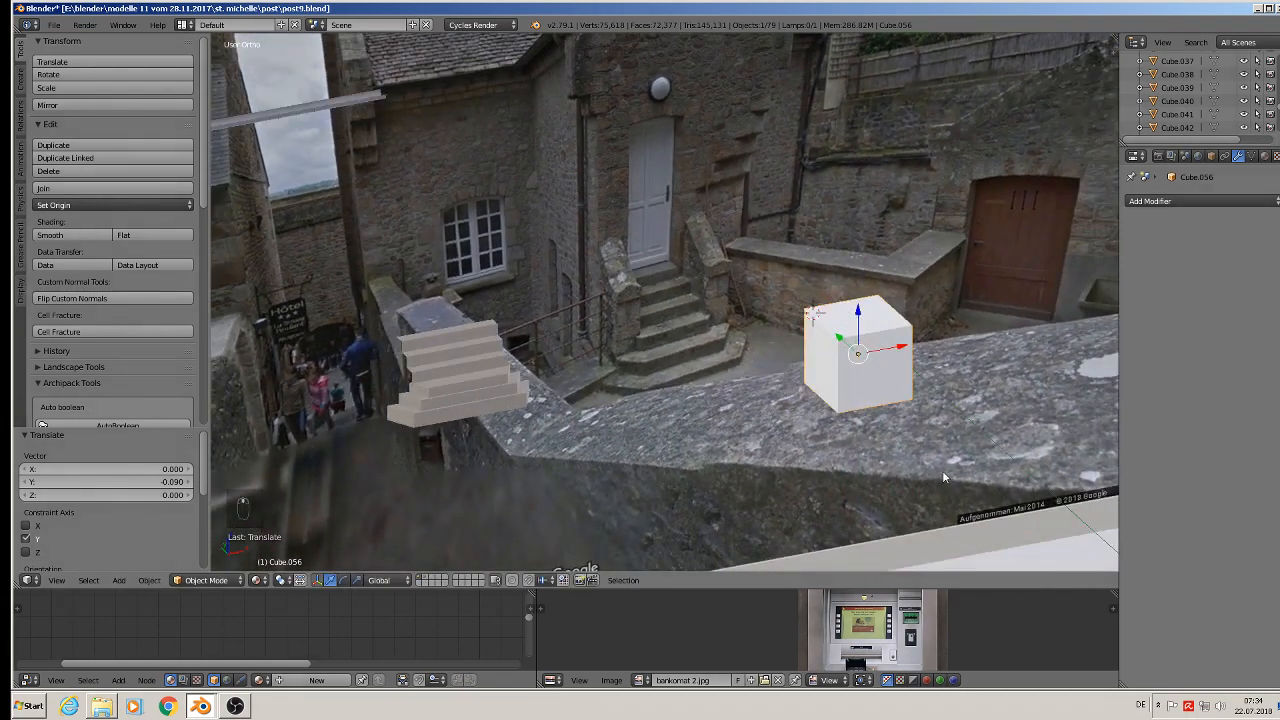
{"action": "key", "text": "s"}
{"action": "key", "text": "y"}
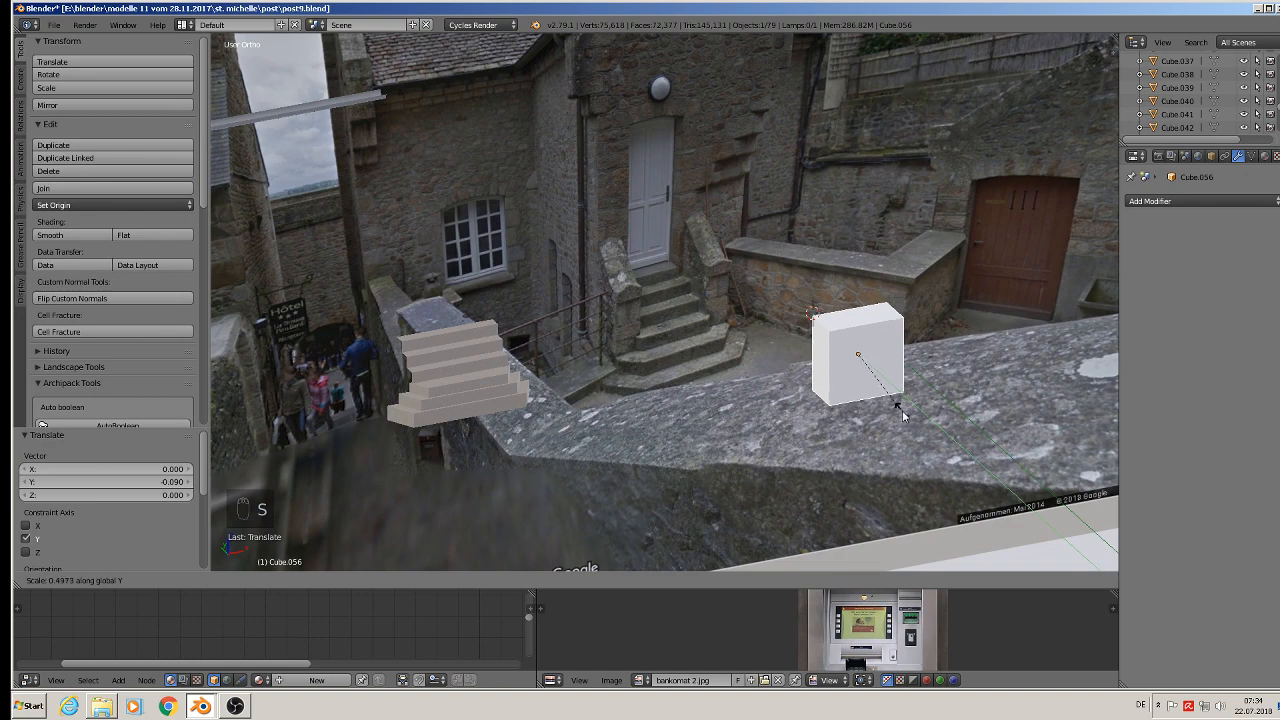
{"action": "left_click", "coordinate": [897, 410]}
Stretch the cube about 3 times along X into a wall block and move it -0.120 along Y.
{"action": "middle_click_drag", "start_coordinate": [897, 410], "coordinate": [848, 382]}
{"action": "key", "text": "s"}
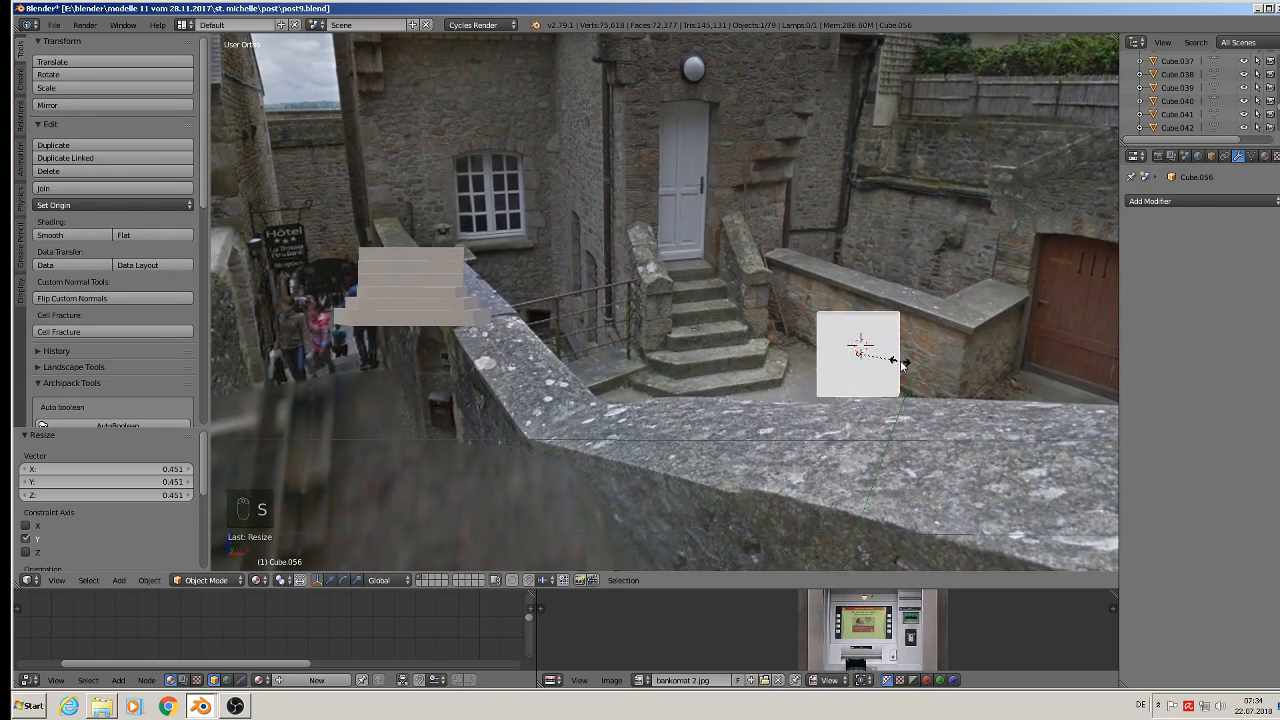
{"action": "key", "text": "x"}
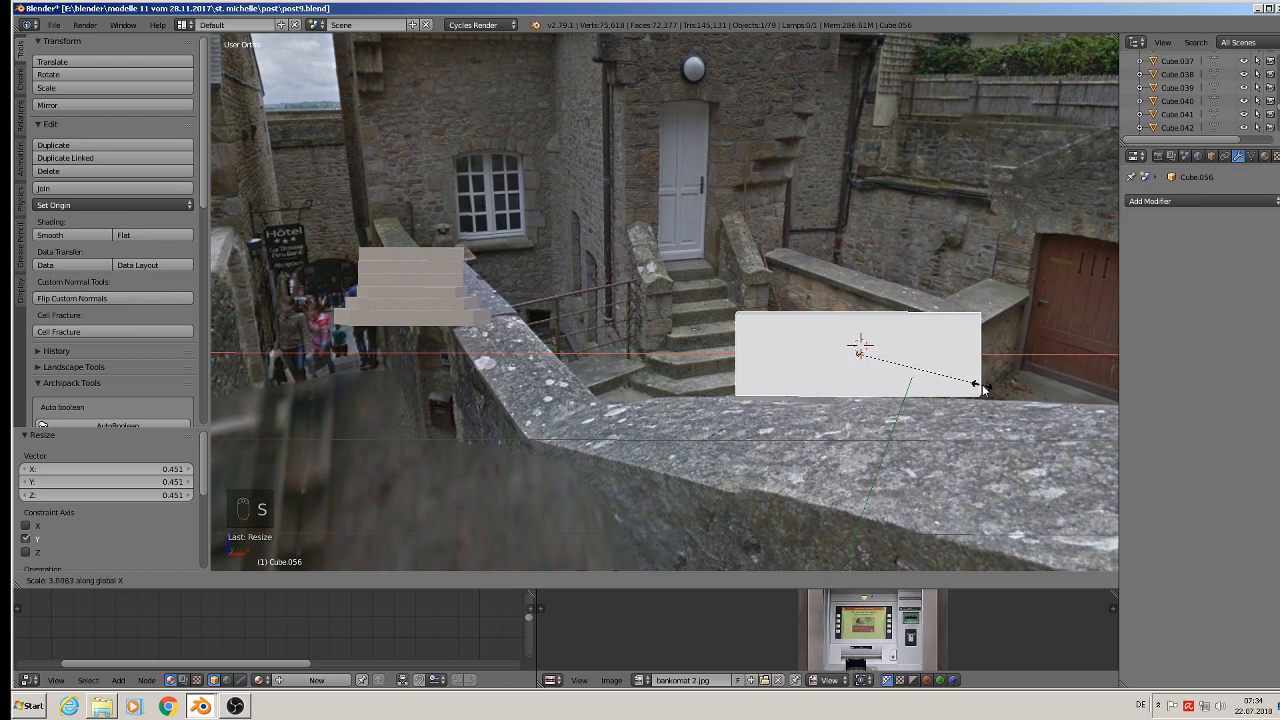
{"action": "left_click", "coordinate": [983, 388]}
{"action": "middle_click_drag", "start_coordinate": [953, 358], "coordinate": [897, 404]}
{"action": "left_click_drag", "start_coordinate": [884, 336], "coordinate": [878, 342]}
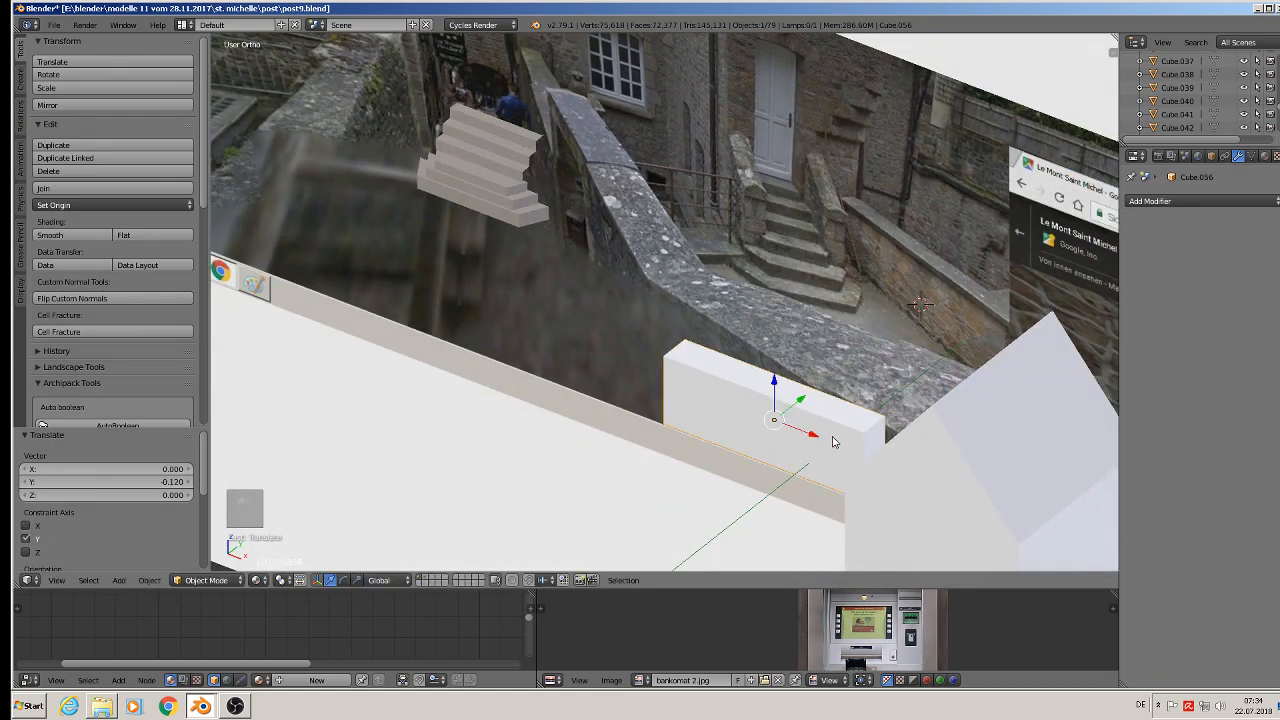
{"action": "middle_click_drag", "start_coordinate": [878, 342], "coordinate": [746, 254]}
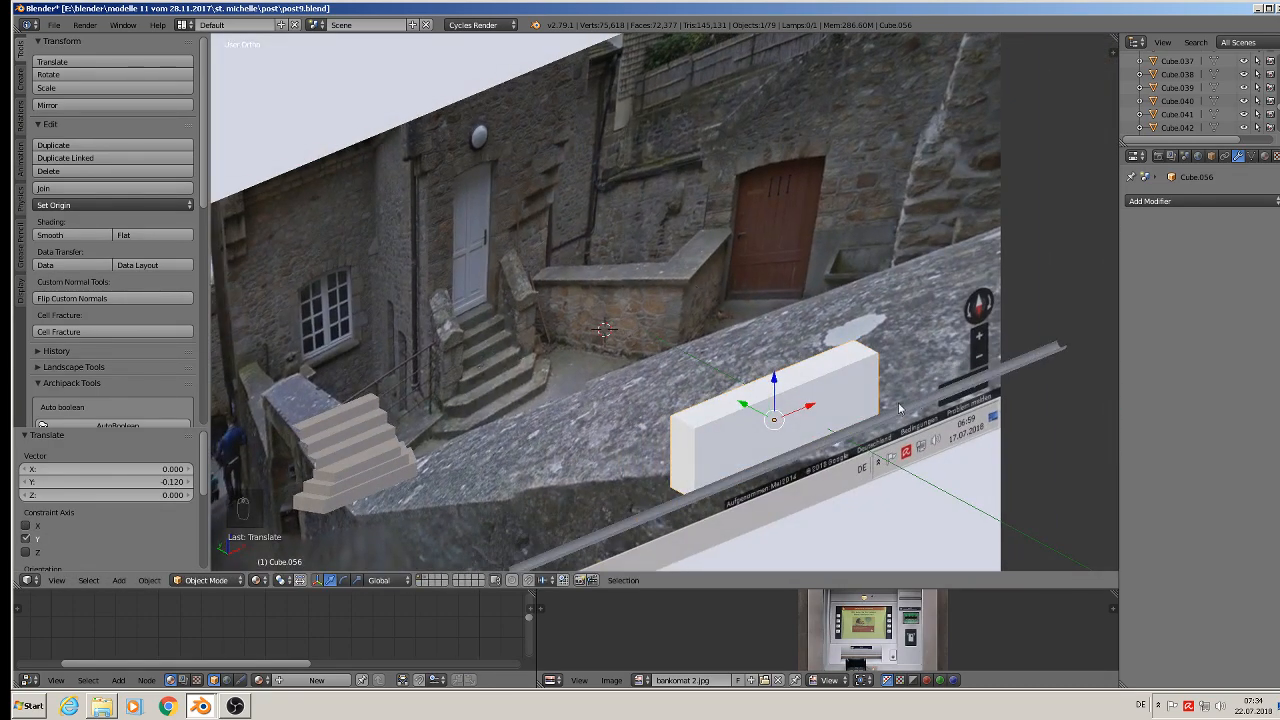
Cut an edge loop across the wall block close to its end on the positive X side.
{"action": "scroll", "coordinate": [898, 408], "scroll_direction": "up", "scroll_amount": 2}
{"action": "key", "text": "Tab"}
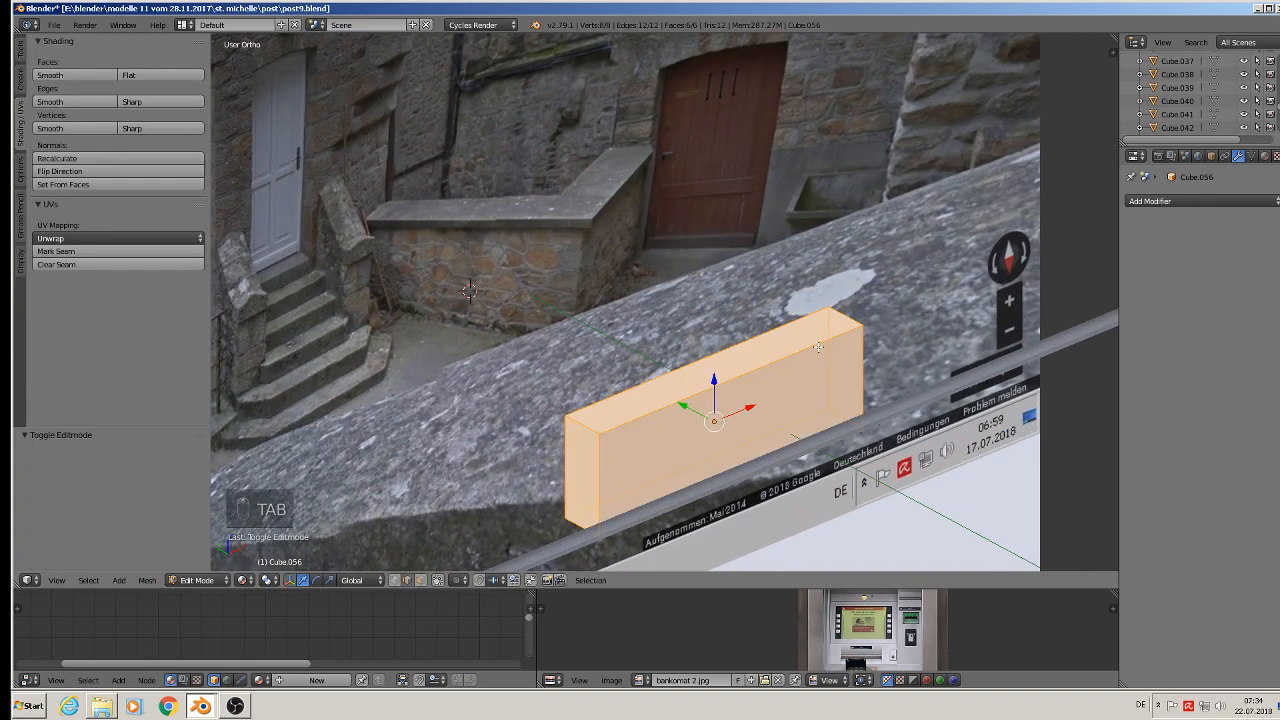
{"action": "key", "text": "ctrl+r"}
{"action": "left_click", "coordinate": [818, 347]}
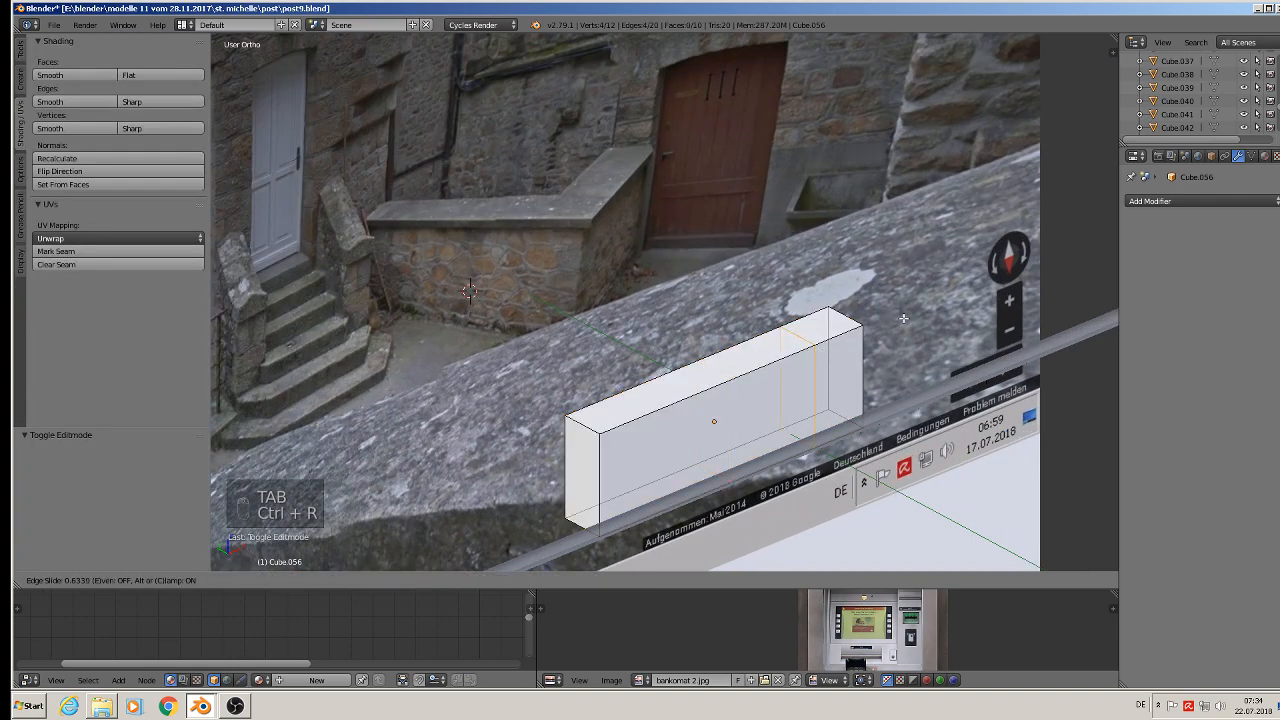
{"action": "left_click", "coordinate": [903, 318]}
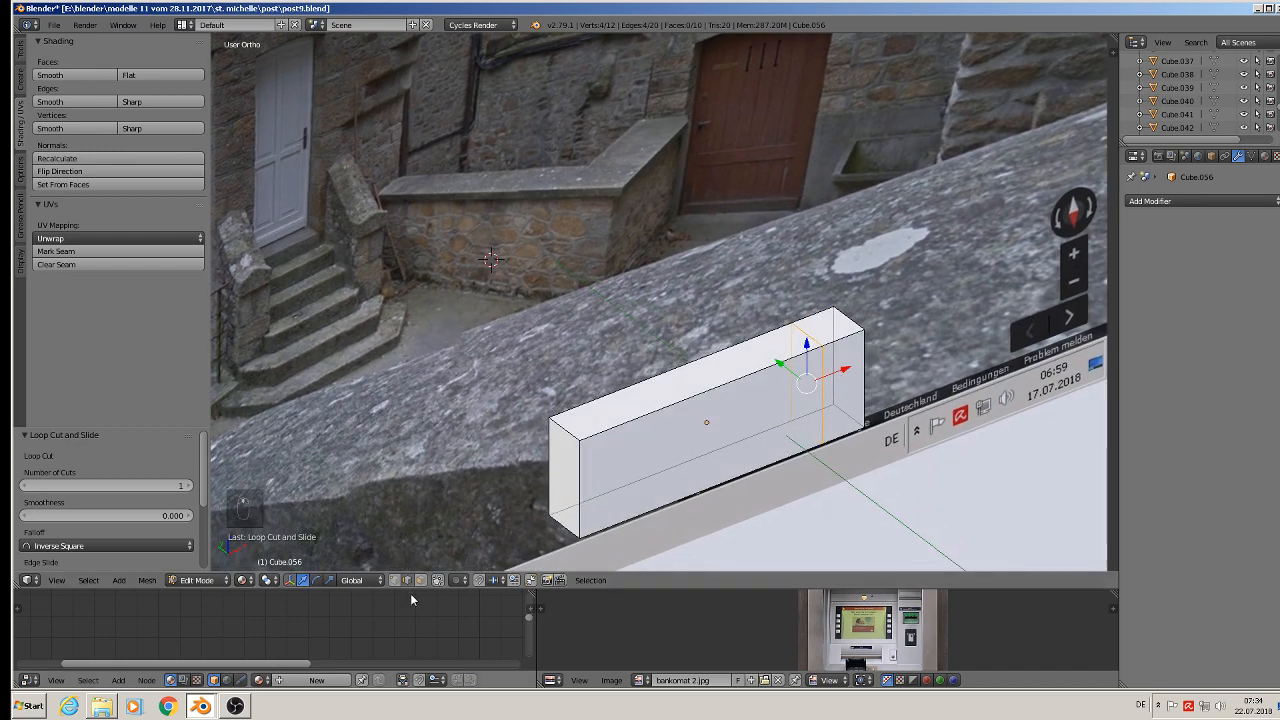
Extrude the back side face of the wall block's end section about 0.085 along Y to form an L-shaped wall.
{"action": "left_click", "coordinate": [395, 580]}
{"action": "right_click", "coordinate": [818, 370]}
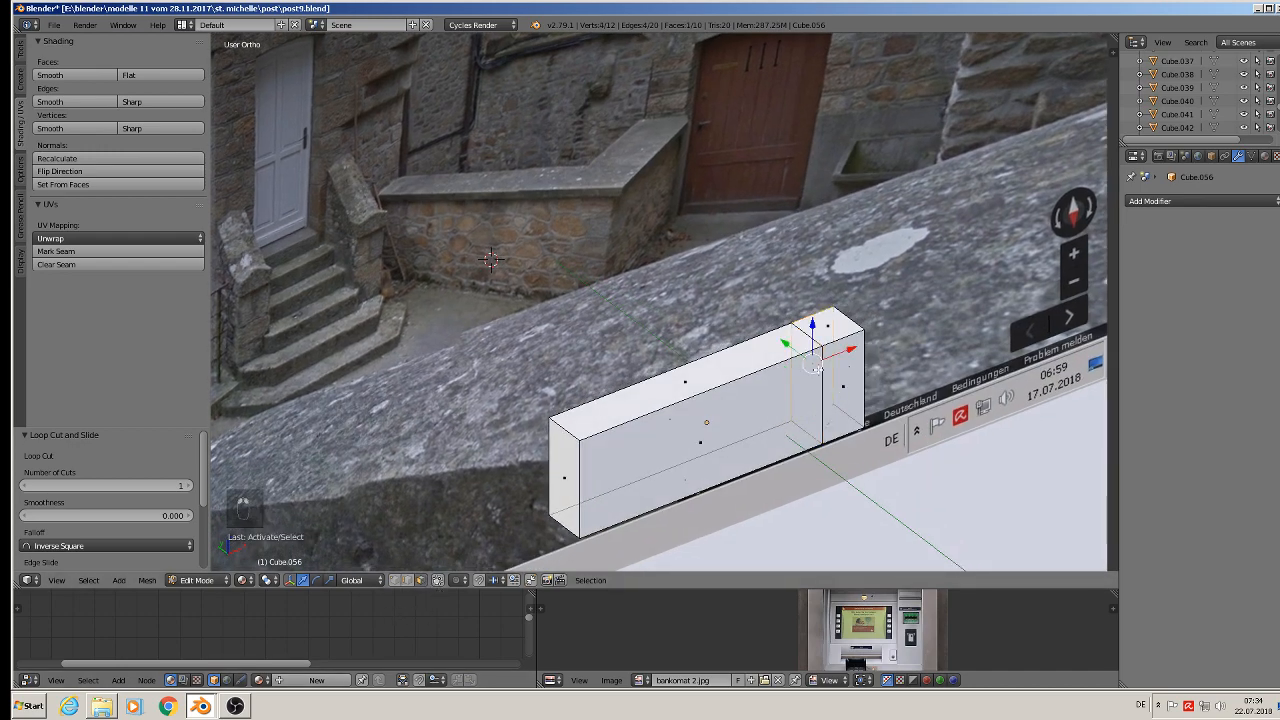
{"action": "key", "text": "e"}
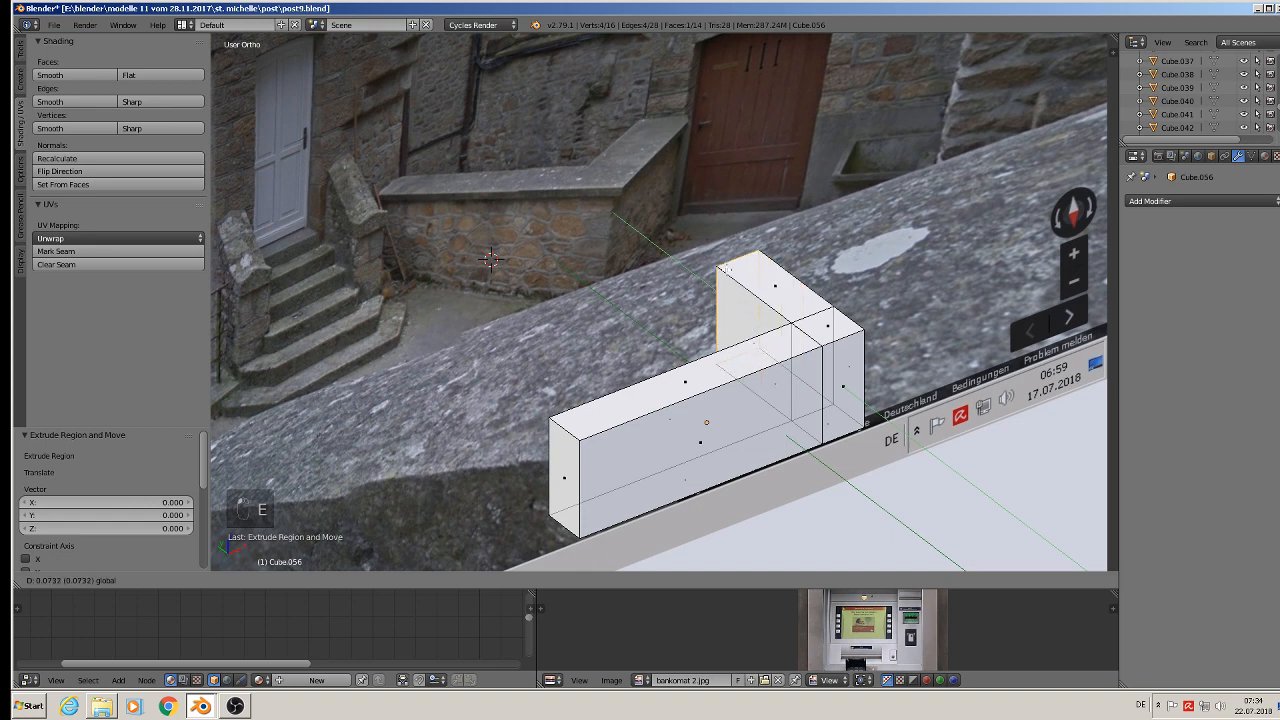
{"action": "left_click", "coordinate": [711, 260]}
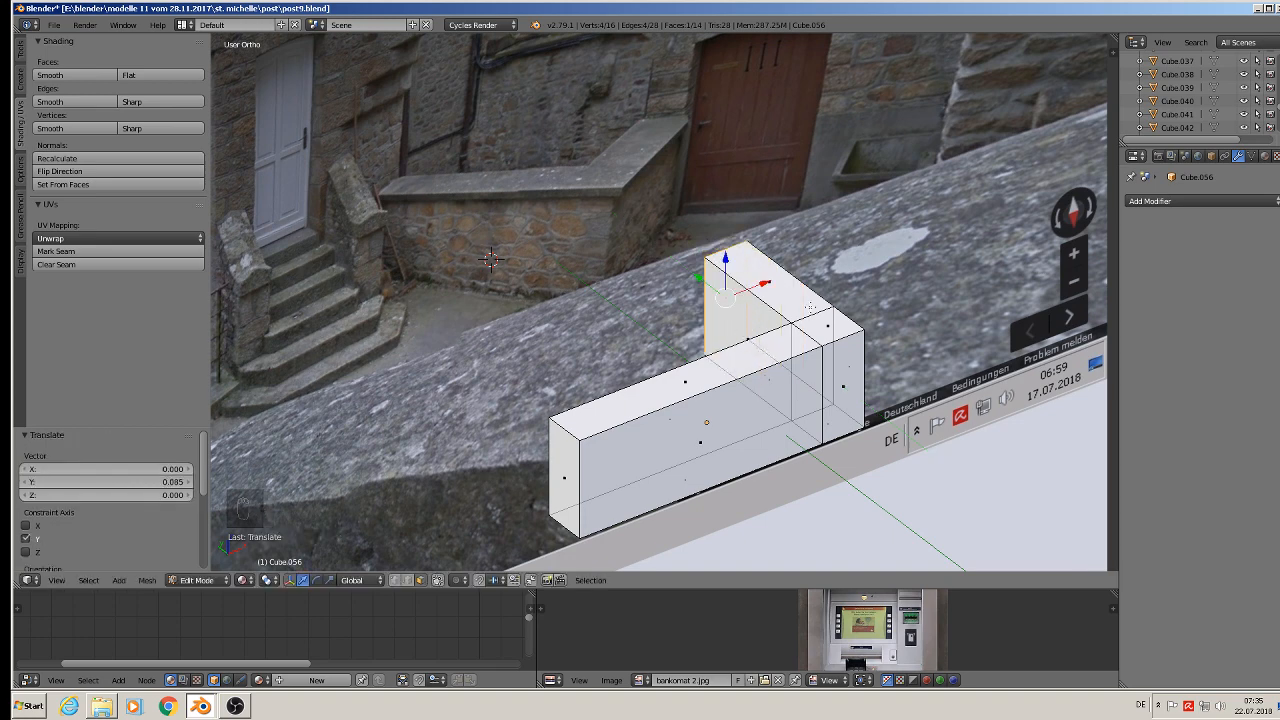
Duplicate the three top faces of the L-shaped wall, separate the copy into its own object and select it.
{"action": "right_click", "coordinate": [762, 270]}
{"action": "right_click", "coordinate": [810, 338], "text": "shift"}
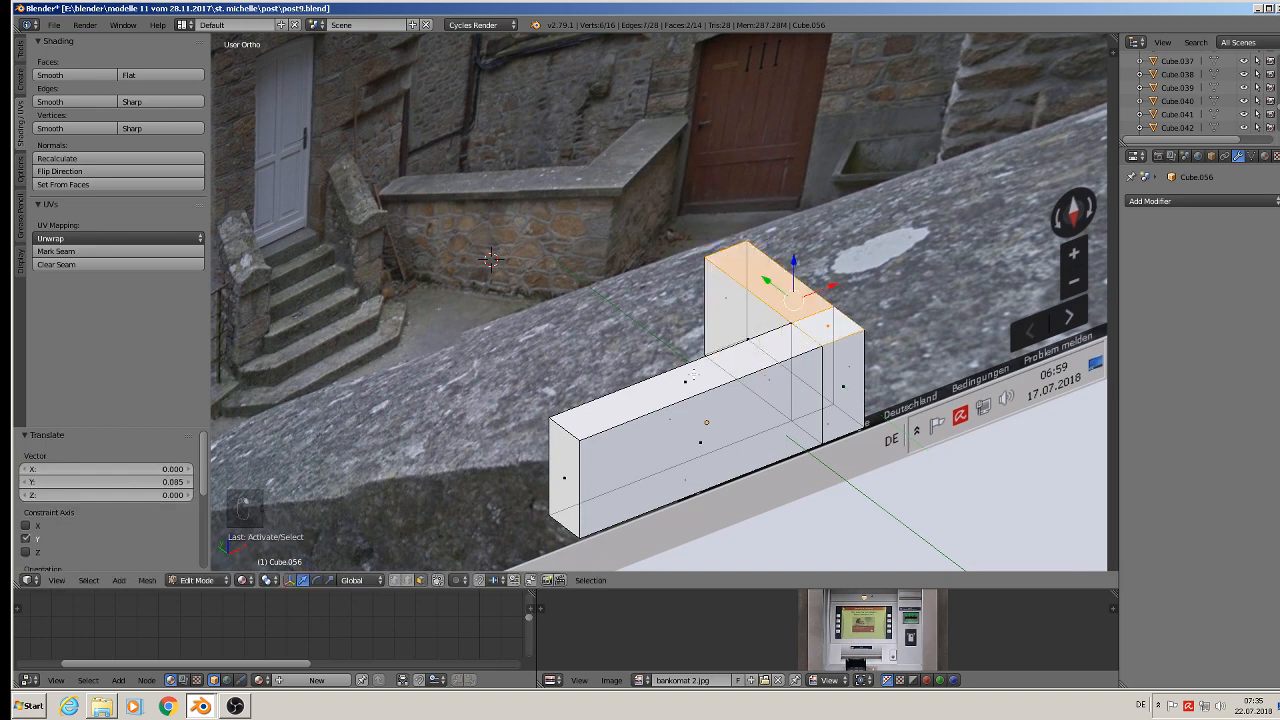
{"action": "right_click", "coordinate": [694, 374], "text": "shift"}
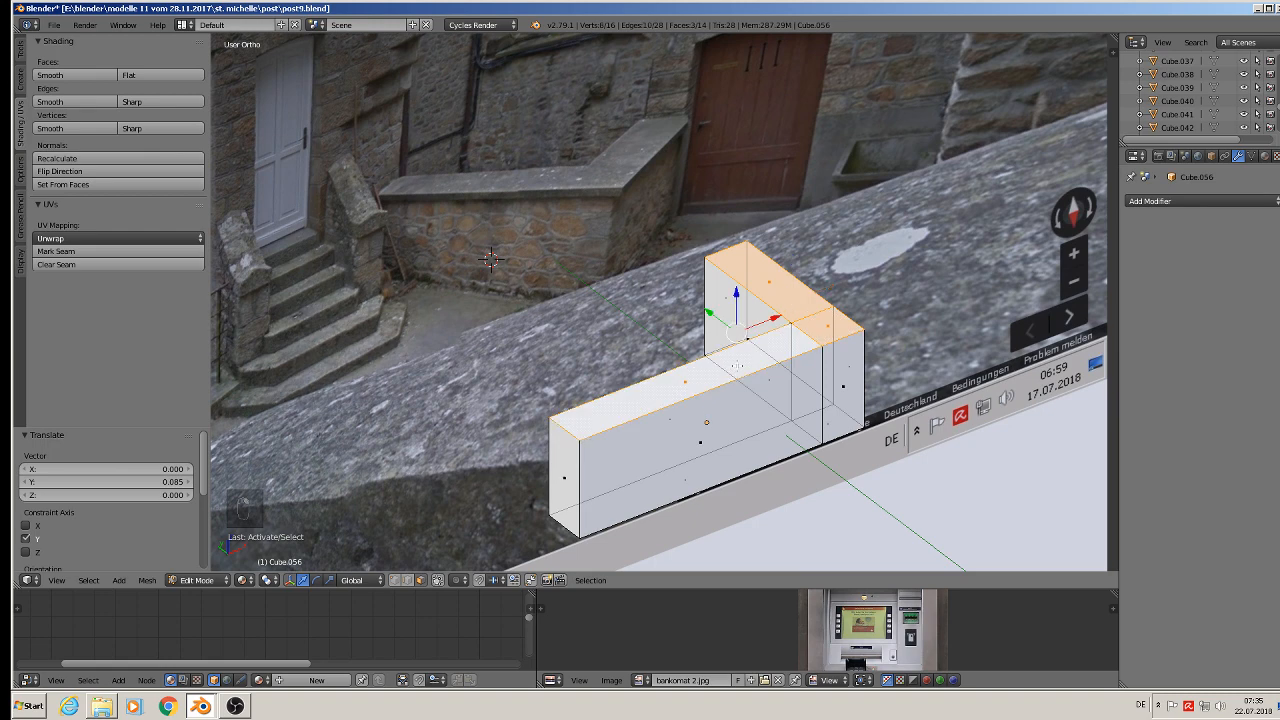
{"action": "key", "text": "shift+d"}
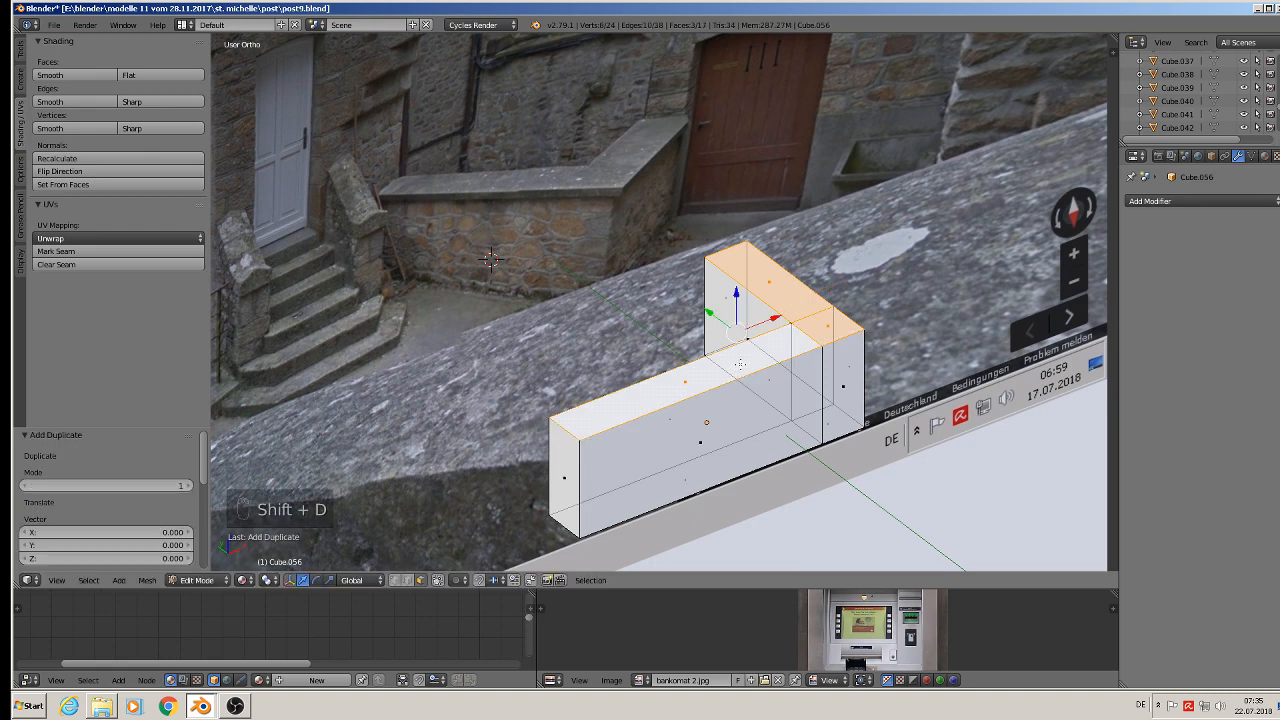
{"action": "key", "text": "p"}
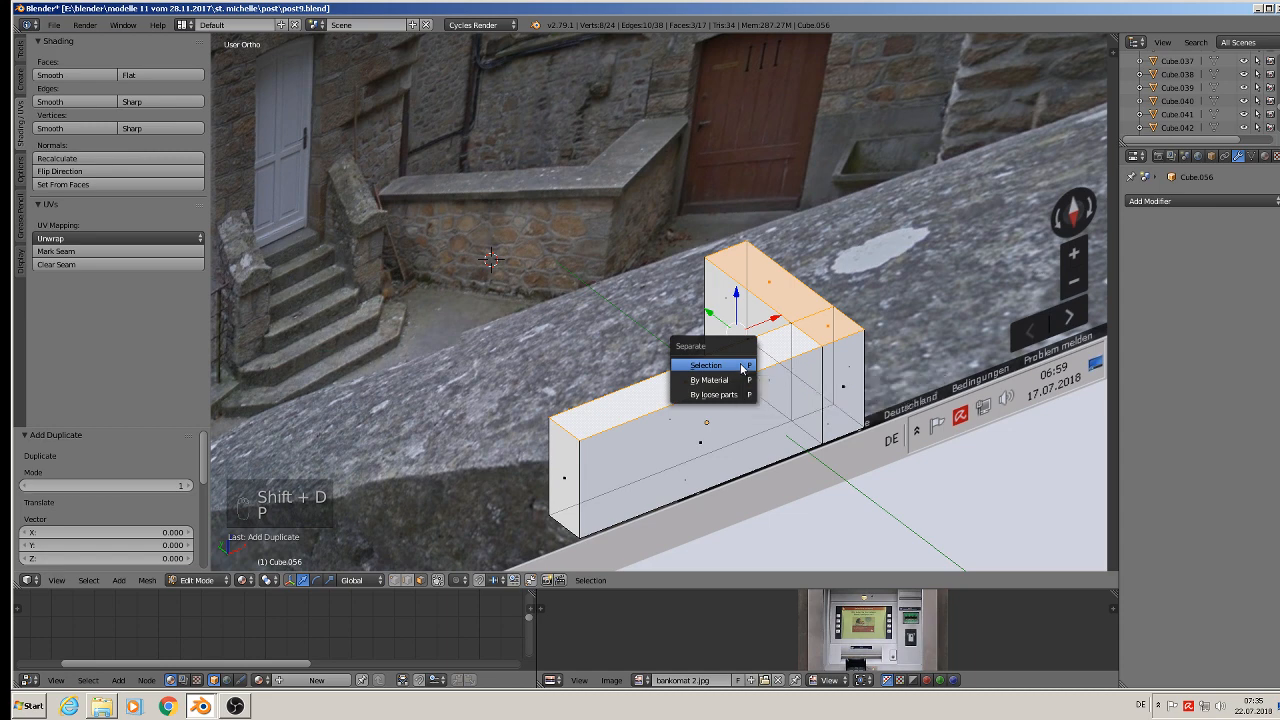
{"action": "left_click", "coordinate": [740, 363]}
{"action": "key", "text": "Tab"}
{"action": "right_click", "coordinate": [740, 365]}
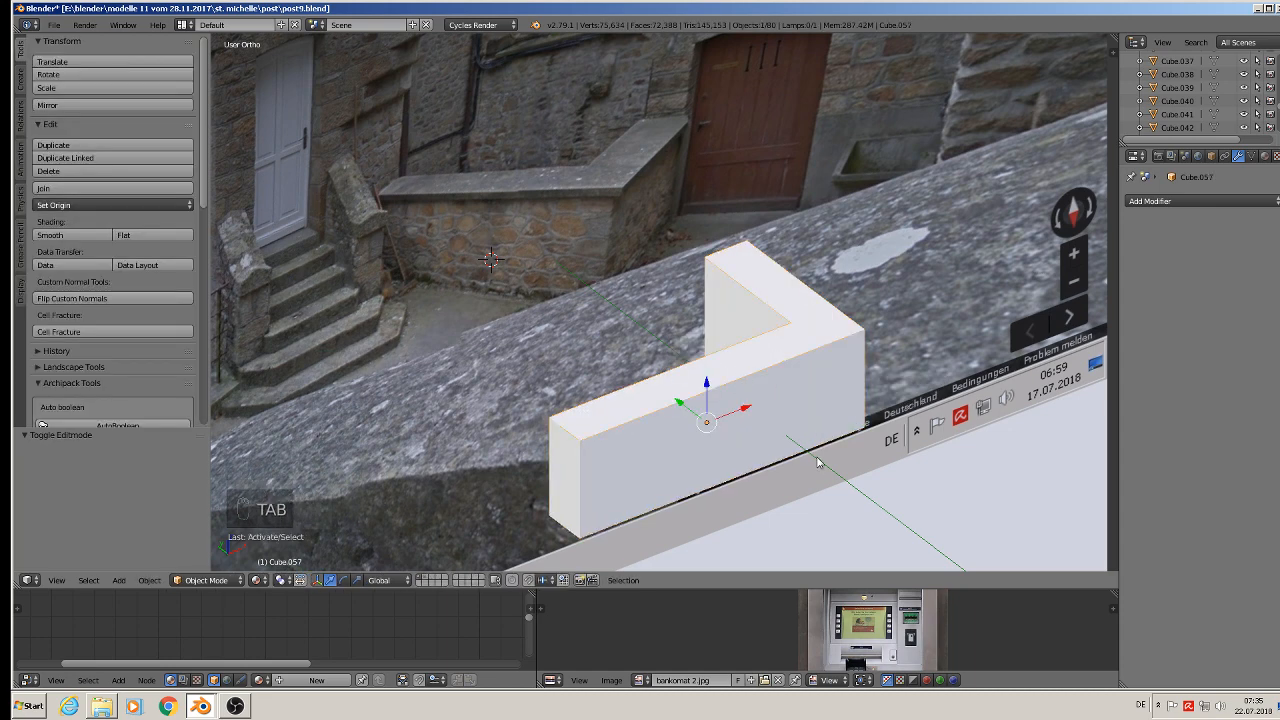
Scale the separated top face up to about 1.247 and extrude all its faces upward into a thin coping slab.
{"action": "key", "text": "s"}
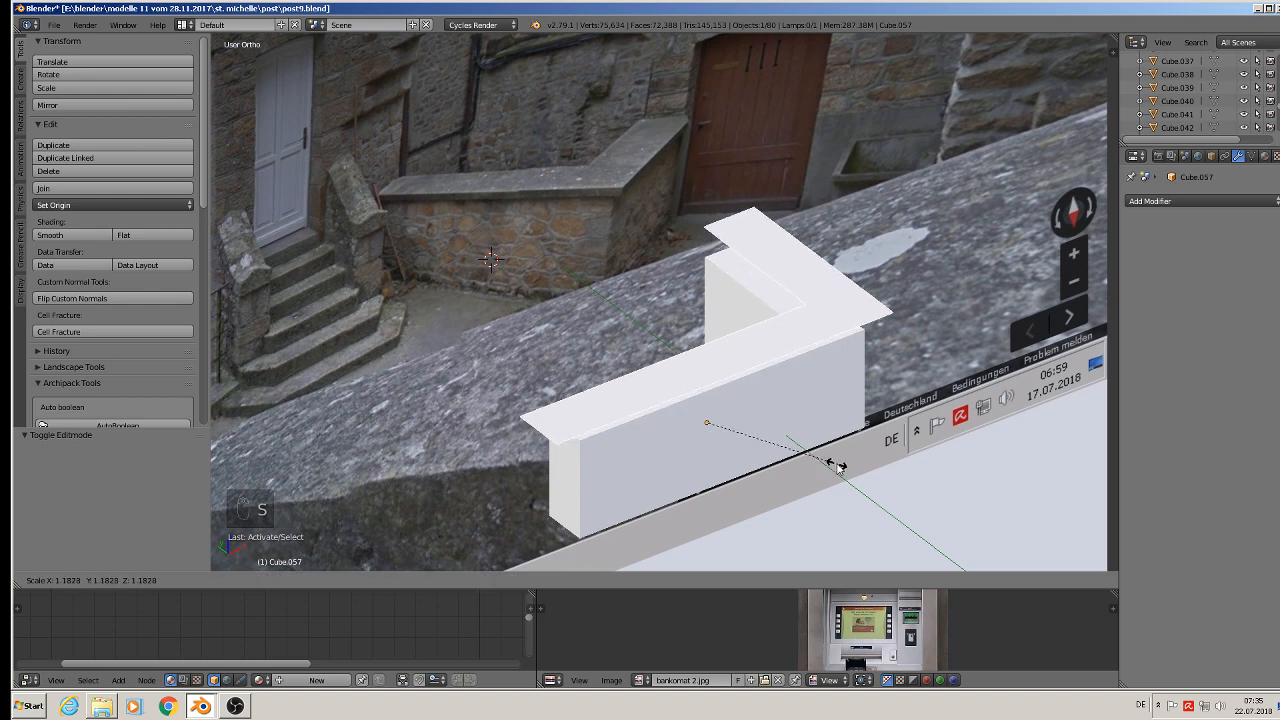
{"action": "left_click", "coordinate": [840, 470]}
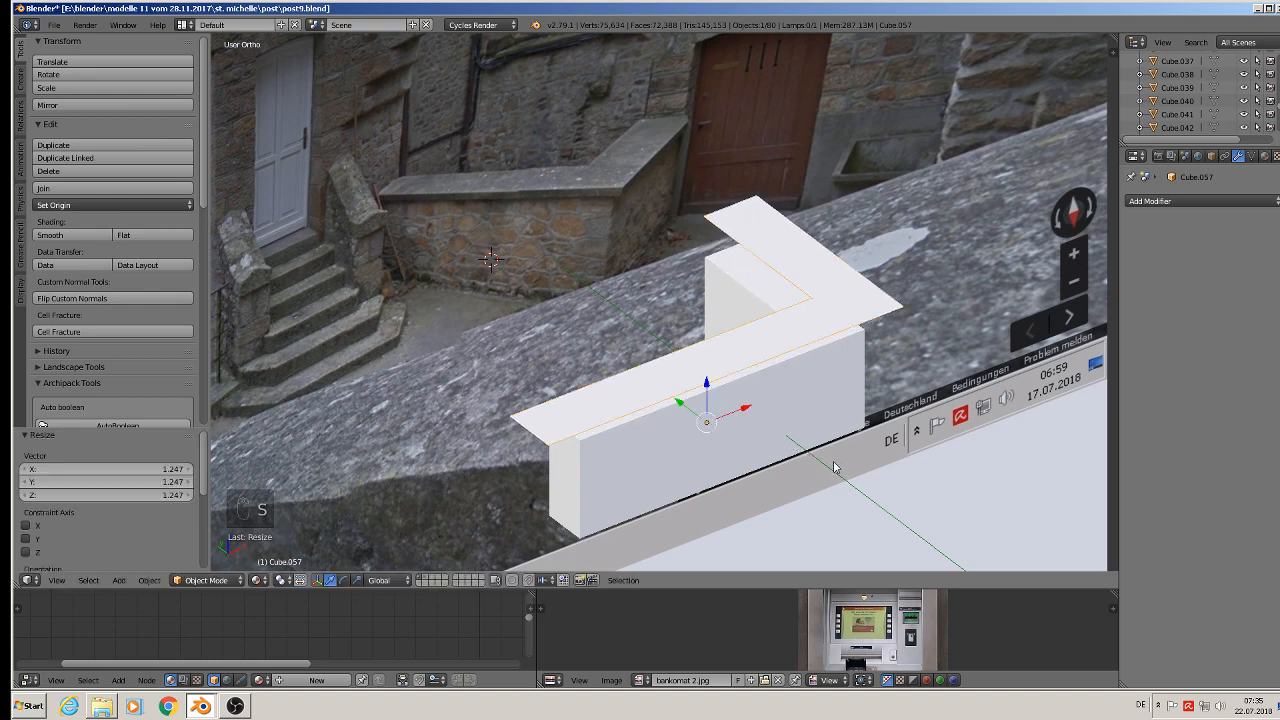
{"action": "key", "text": "Tab"}
{"action": "key", "text": "a"}
{"action": "key", "text": "a"}
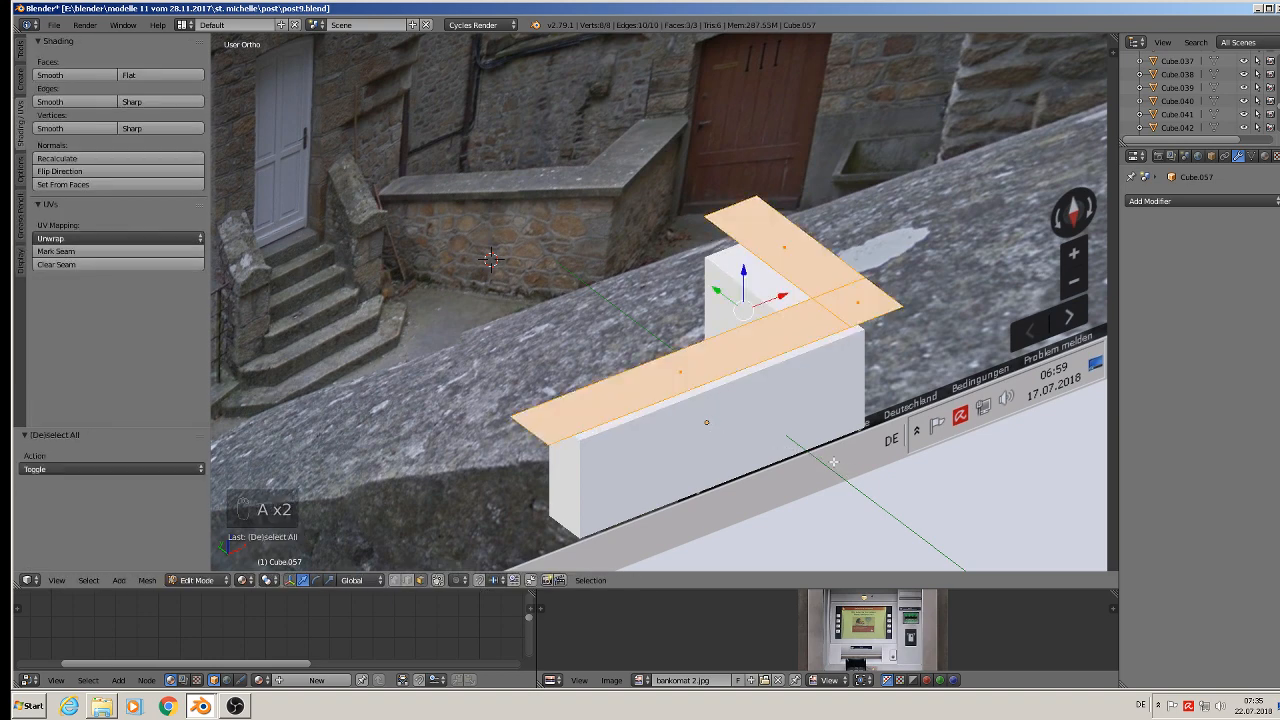
{"action": "key", "text": "e"}
{"action": "right_click", "coordinate": [778, 378]}
{"action": "left_click_drag", "start_coordinate": [744, 271], "coordinate": [745, 260]}
Lower the coping slab about 0.018 along Z onto the wall, then raise it 0.005 to rest on top.
{"action": "key", "text": "Tab"}
{"action": "left_click_drag", "start_coordinate": [708, 383], "coordinate": [711, 410]}
{"action": "middle_click_drag", "start_coordinate": [709, 412], "coordinate": [659, 409]}
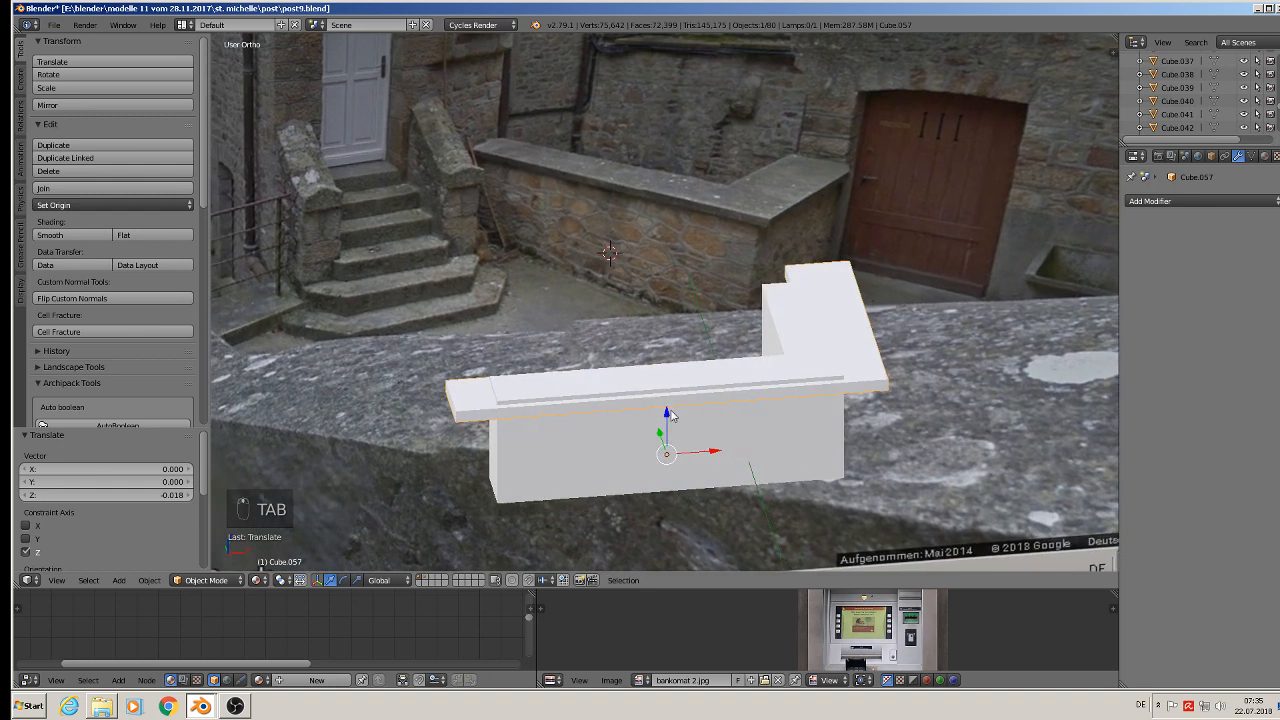
{"action": "left_click_drag", "start_coordinate": [665, 413], "coordinate": [667, 408]}
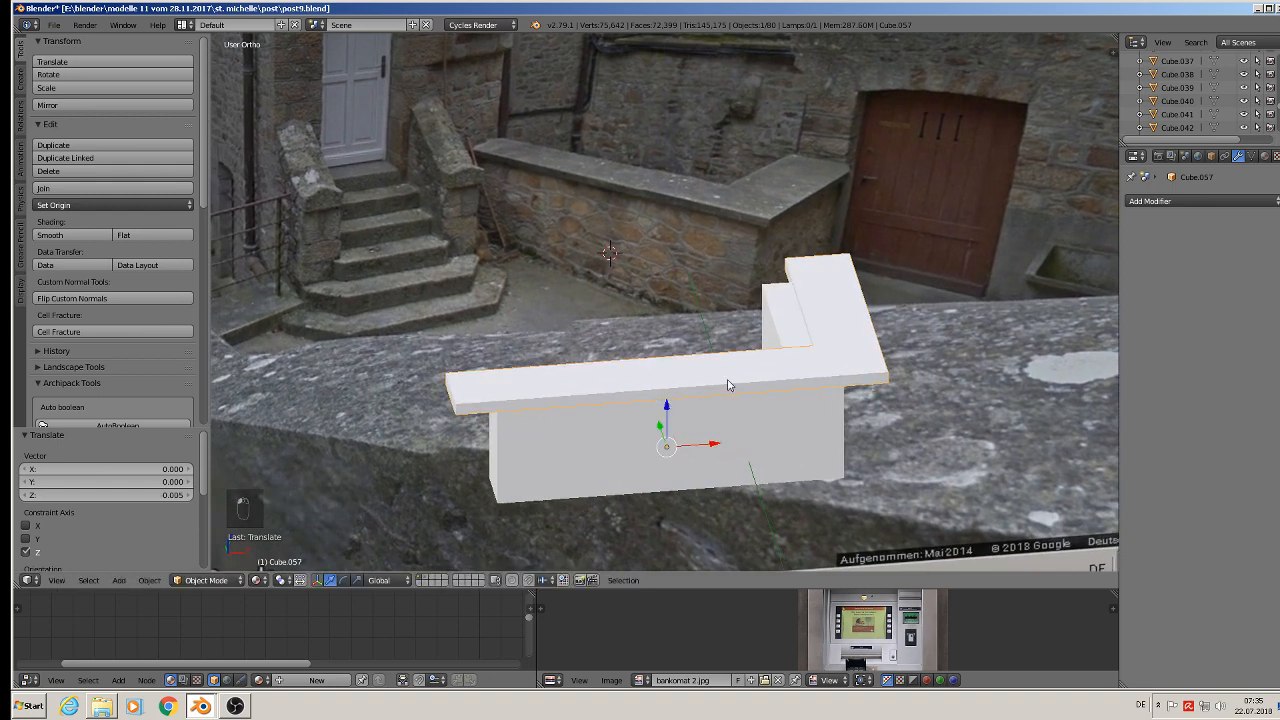
{"action": "scroll", "coordinate": [728, 382], "scroll_direction": "up", "scroll_amount": 1}
Shift the coping slab in the negative X direction and pull its long arm's end face back toward the wall end.
{"action": "left_click_drag", "start_coordinate": [707, 458], "coordinate": [666, 463]}
{"action": "key", "text": "Tab"}
{"action": "right_click", "coordinate": [356, 400]}
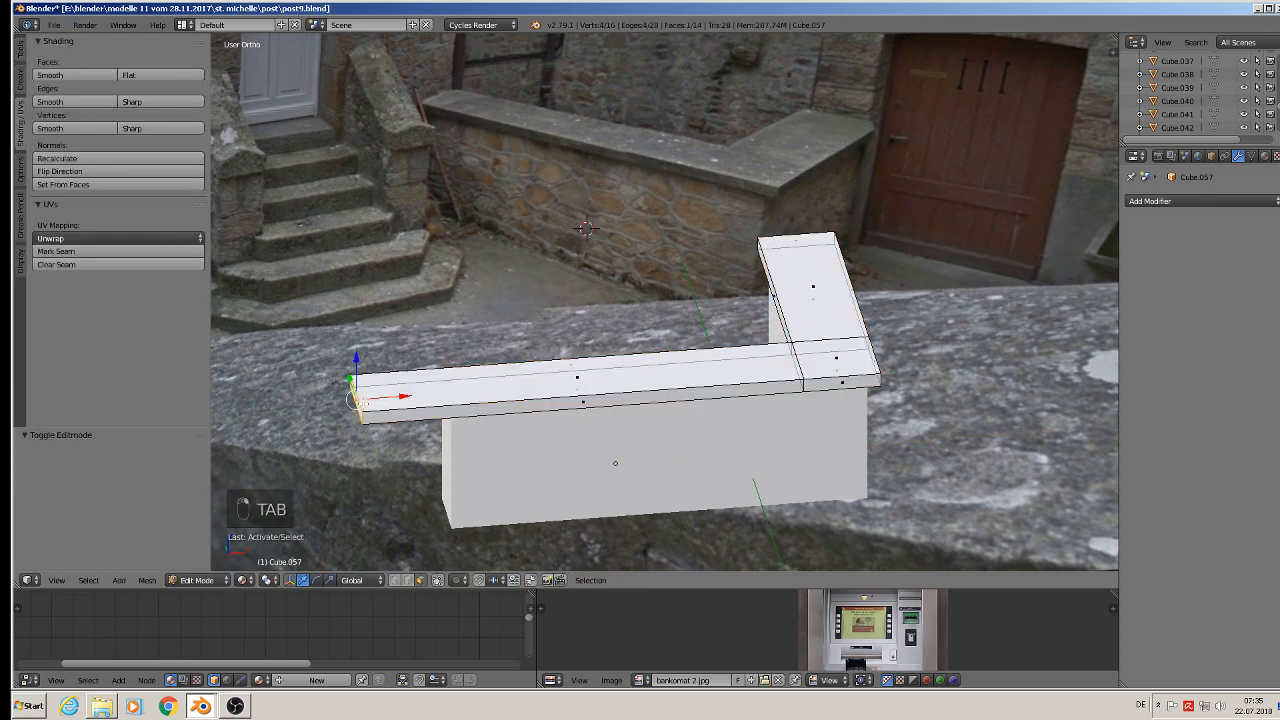
{"action": "left_click_drag", "start_coordinate": [383, 403], "coordinate": [478, 397]}
{"action": "key", "text": "a"}
Pull the end face of the coping slab's short arm back along Y toward the wall end.
{"action": "scroll", "coordinate": [575, 385], "scroll_direction": "down", "scroll_amount": 3}
{"action": "middle_click_drag", "start_coordinate": [630, 388], "coordinate": [589, 341]}
{"action": "scroll", "coordinate": [589, 341], "scroll_direction": "up", "scroll_amount": 1}
{"action": "scroll", "coordinate": [724, 350], "scroll_direction": "up", "scroll_amount": 2}
{"action": "middle_click_drag", "start_coordinate": [724, 350], "coordinate": [598, 361]}
{"action": "key", "text": "Tab"}
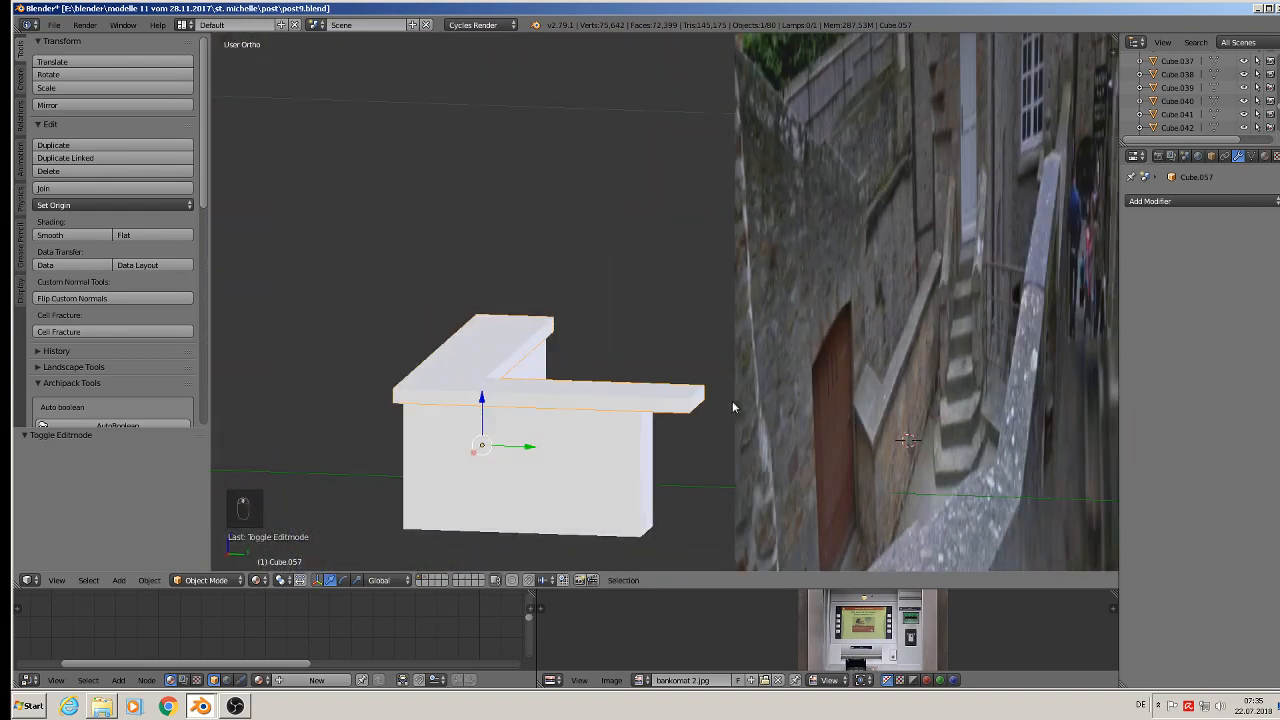
{"action": "key", "text": "Tab"}
{"action": "right_click", "coordinate": [699, 400]}
{"action": "left_click_drag", "start_coordinate": [724, 400], "coordinate": [681, 400]}
{"action": "key", "text": "Tab"}
Mark UV seams on all edges of the L-shaped wall except the six edges dividing off its corner section.
{"action": "middle_click_drag", "start_coordinate": [681, 400], "coordinate": [746, 508]}
{"action": "right_click", "coordinate": [748, 465]}
{"action": "key", "text": "Tab"}
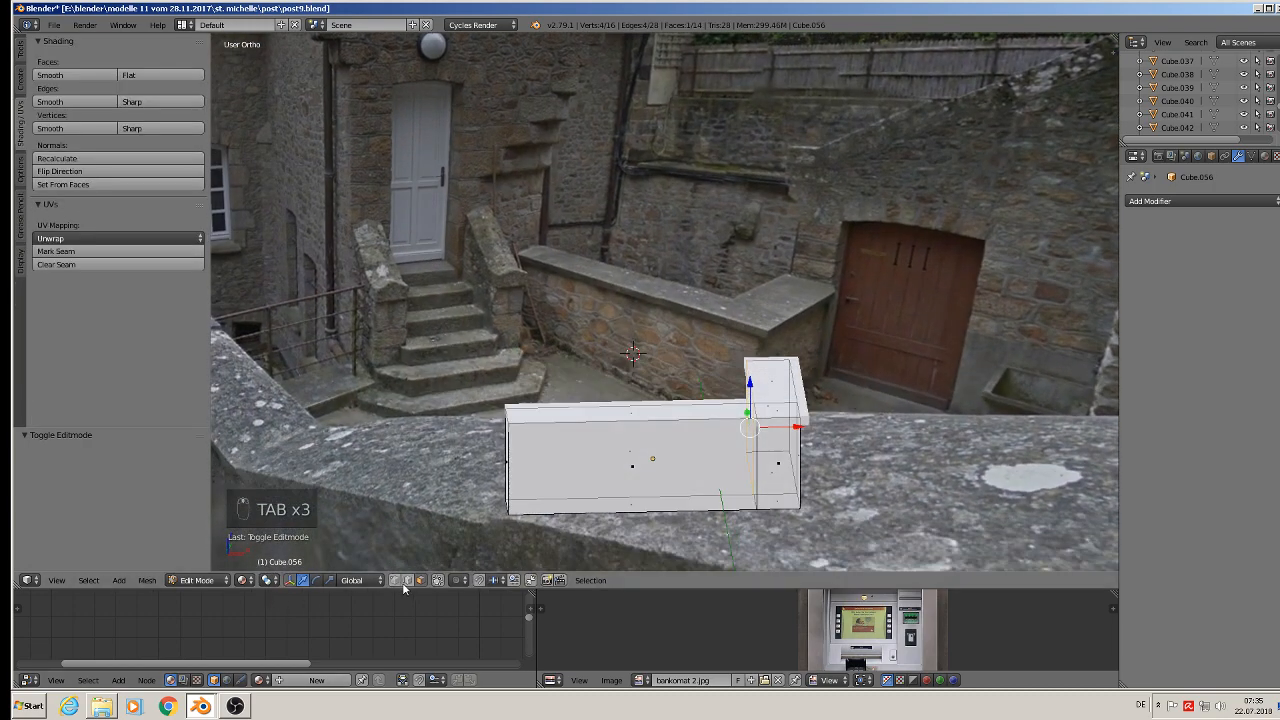
{"action": "key", "text": "a"}
{"action": "key", "text": "a"}
{"action": "key", "text": "a"}
{"action": "mouse_move", "coordinate": [715, 500]}
{"action": "middle_mouse_down"}
{"action": "mouse_move", "coordinate": [728, 505]}
{"action": "mouse_move", "coordinate": [700, 494]}
{"action": "middle_mouse_up"}
{"action": "scroll", "coordinate": [749, 463], "scroll_direction": "up", "scroll_amount": 3}
{"action": "right_click", "coordinate": [749, 451]}
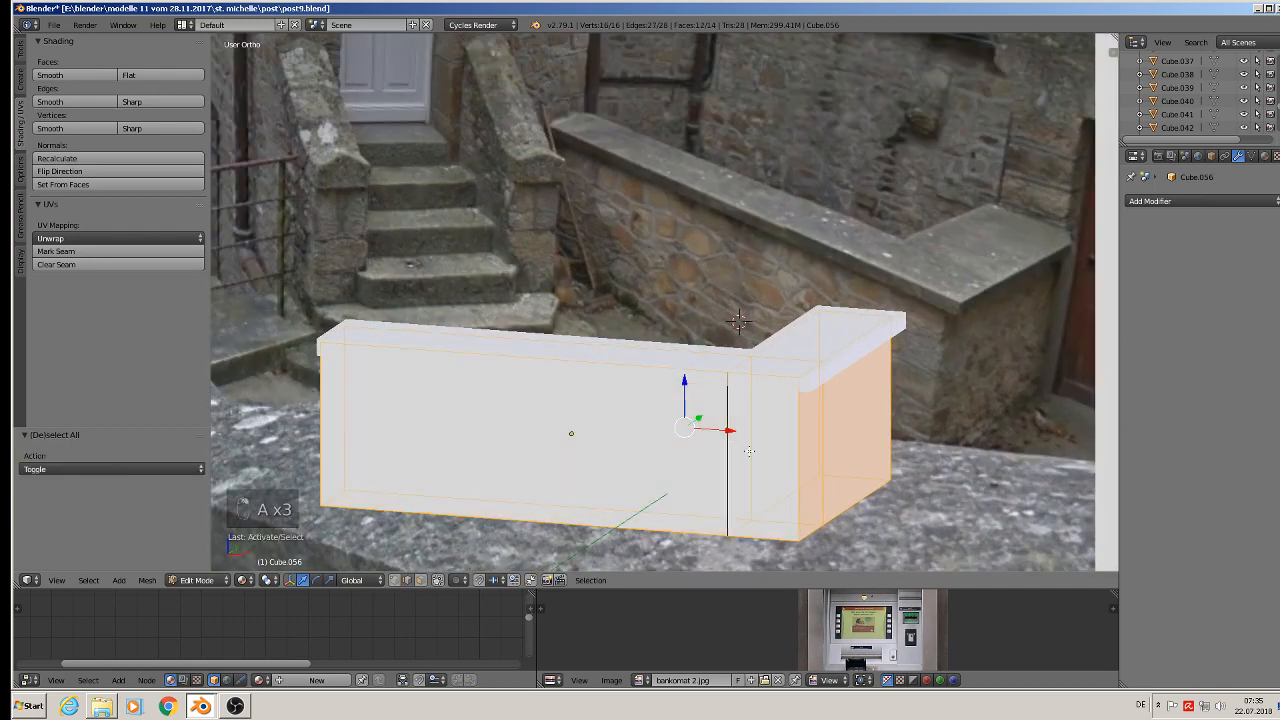
{"action": "middle_click_drag", "start_coordinate": [835, 488], "coordinate": [825, 501]}
{"action": "right_click", "coordinate": [816, 449], "text": "shift"}
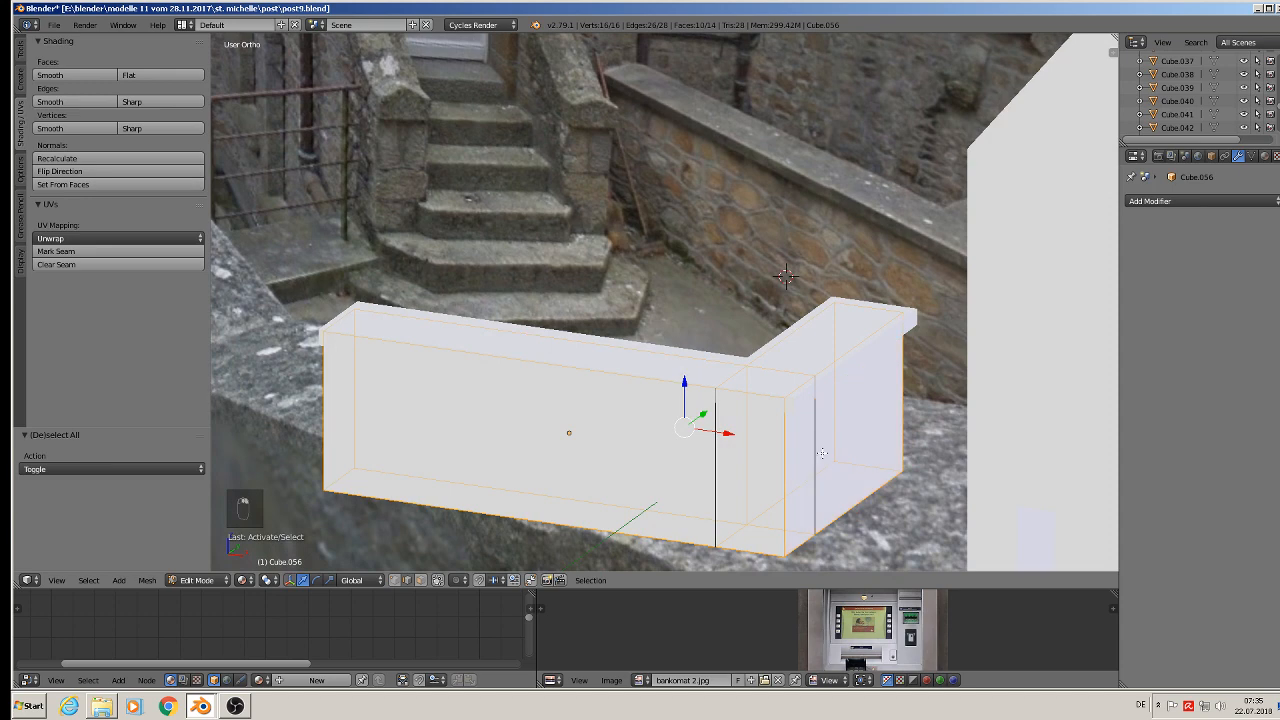
{"action": "right_click", "coordinate": [789, 368], "text": "shift"}
{"action": "right_click", "coordinate": [772, 523], "text": "shift"}
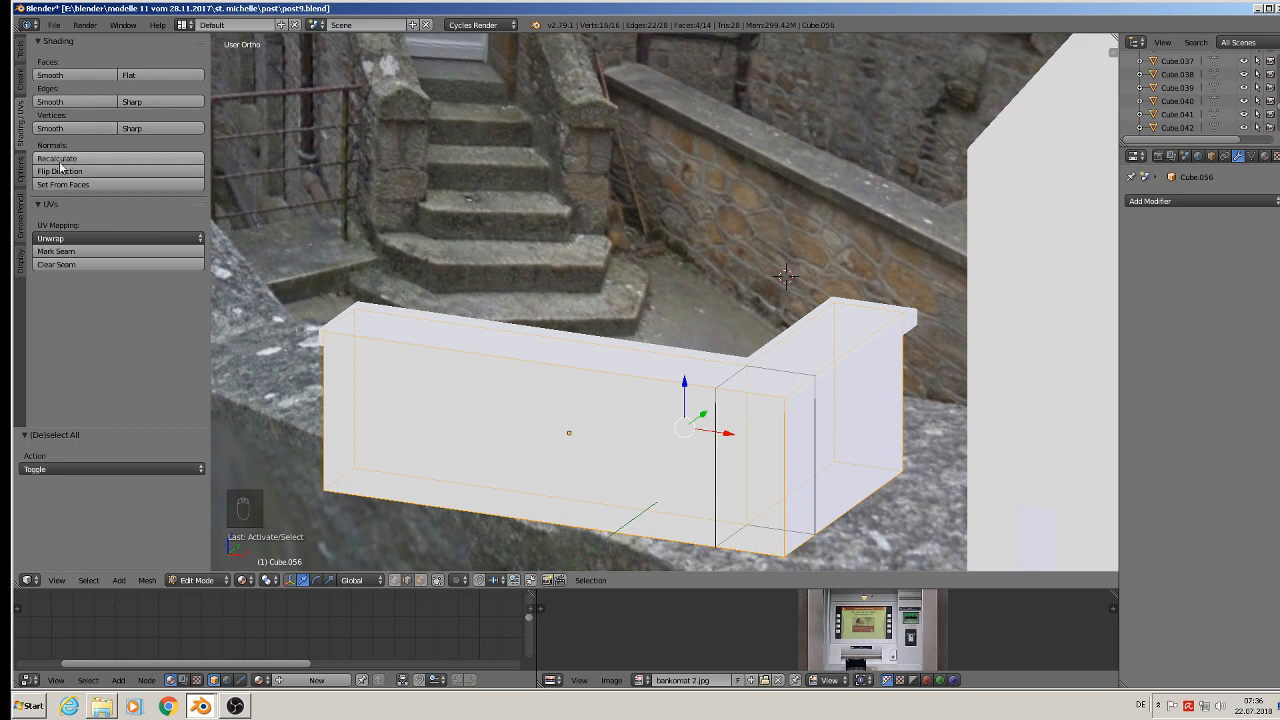
{"action": "left_click", "coordinate": [60, 251]}
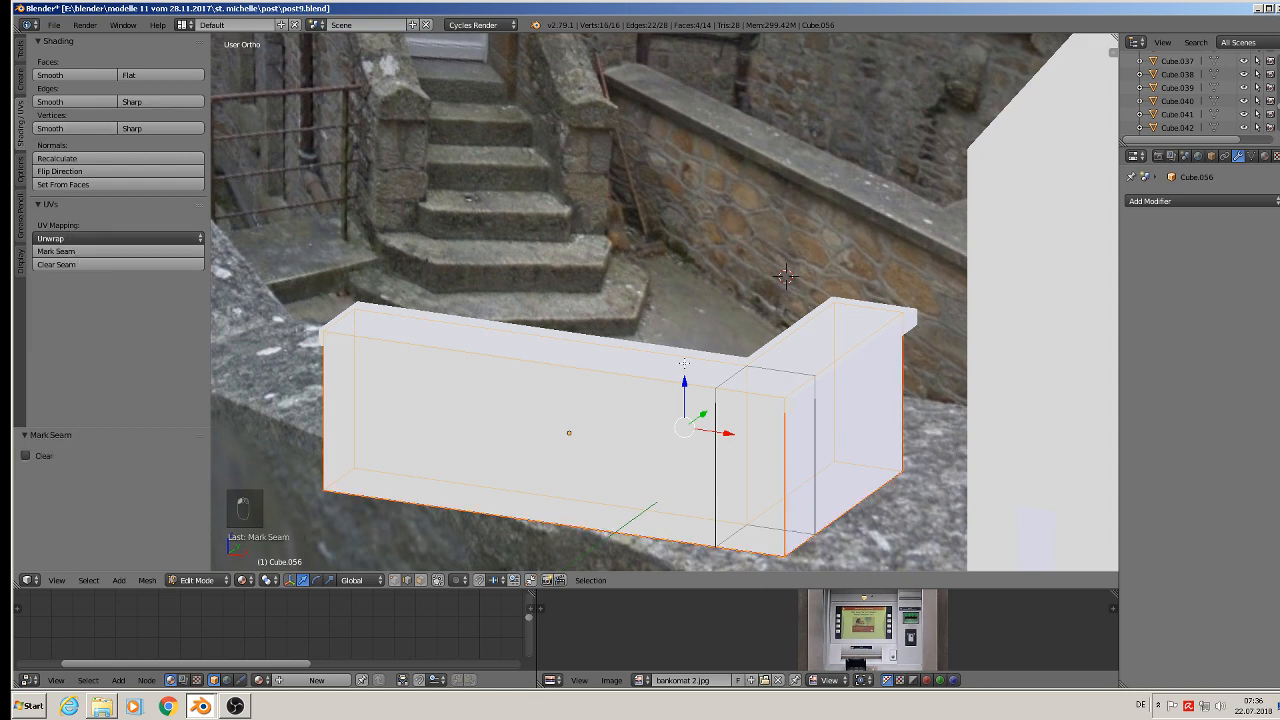
Mark UV seams on all coping slab edges except the top and bottom edges crossing it at the corner section.
{"action": "key", "text": "Tab"}
{"action": "right_click", "coordinate": [714, 393]}
{"action": "key", "text": "Tab"}
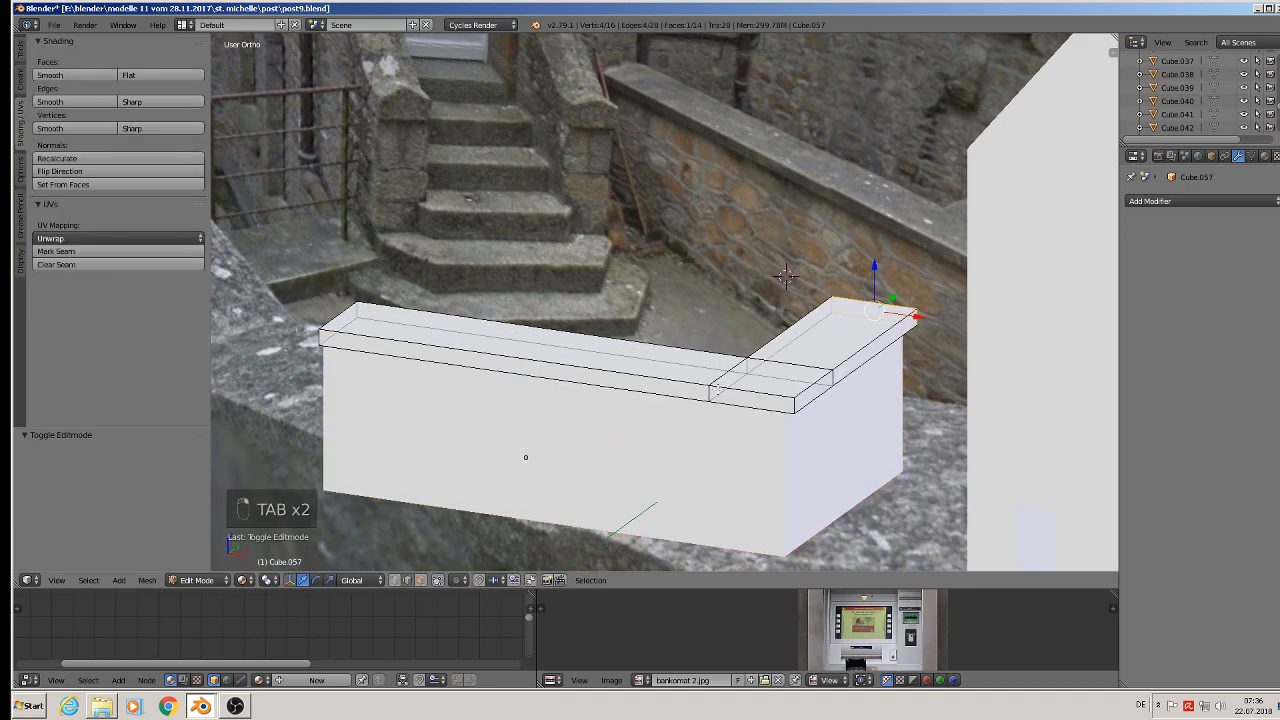
{"action": "key", "text": "a"}
{"action": "key", "text": "a"}
{"action": "key", "text": "a"}
{"action": "key", "text": "a"}
{"action": "key", "text": "a"}
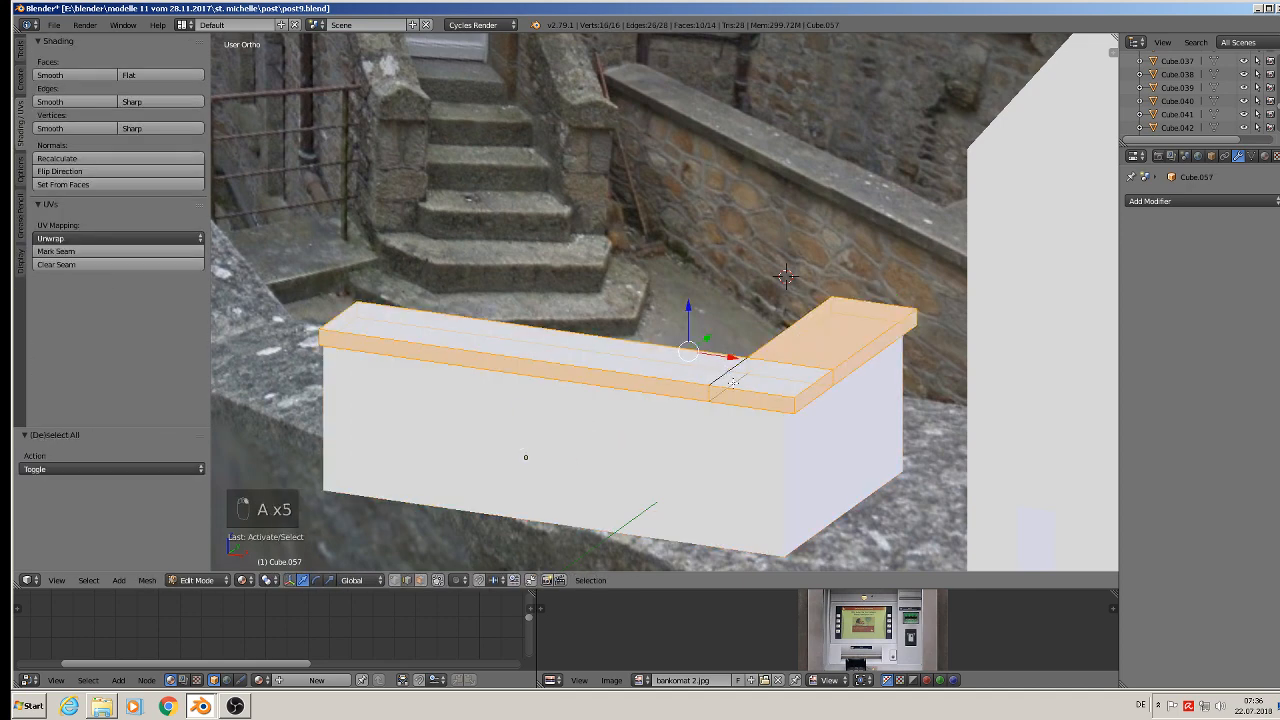
{"action": "right_click", "coordinate": [759, 380], "text": "shift"}
{"action": "right_click", "coordinate": [771, 363], "text": "shift"}
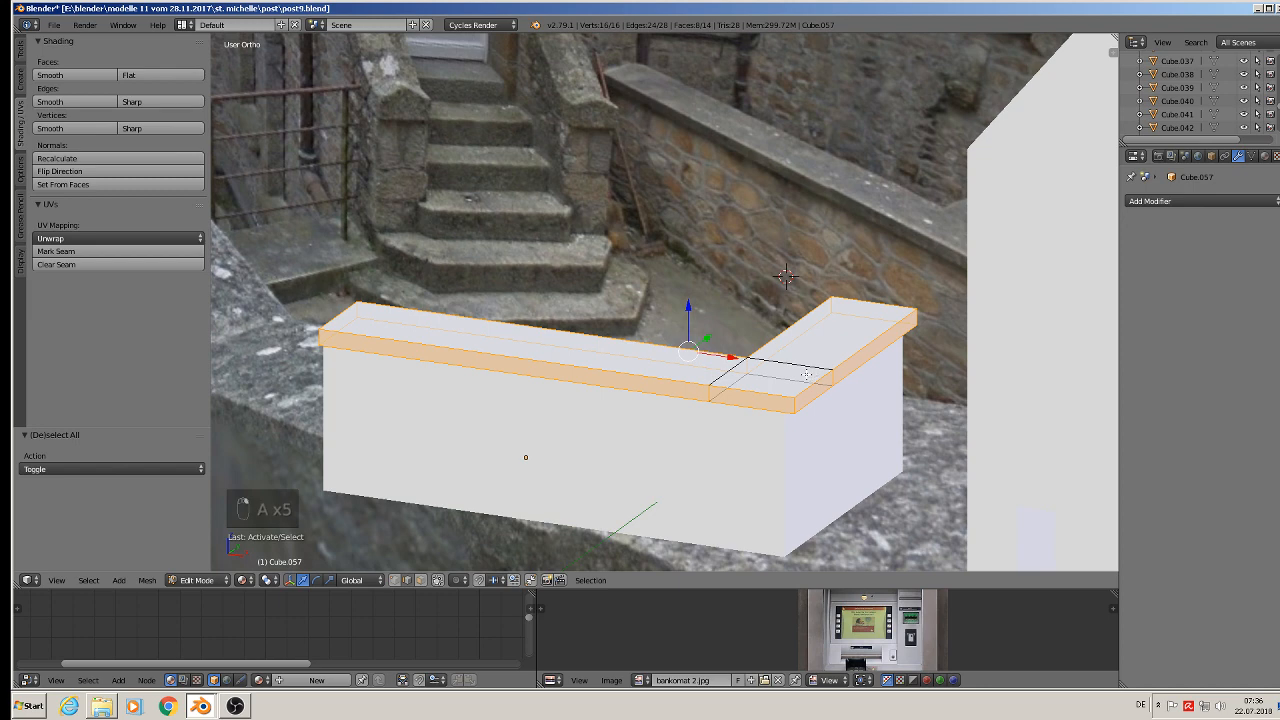
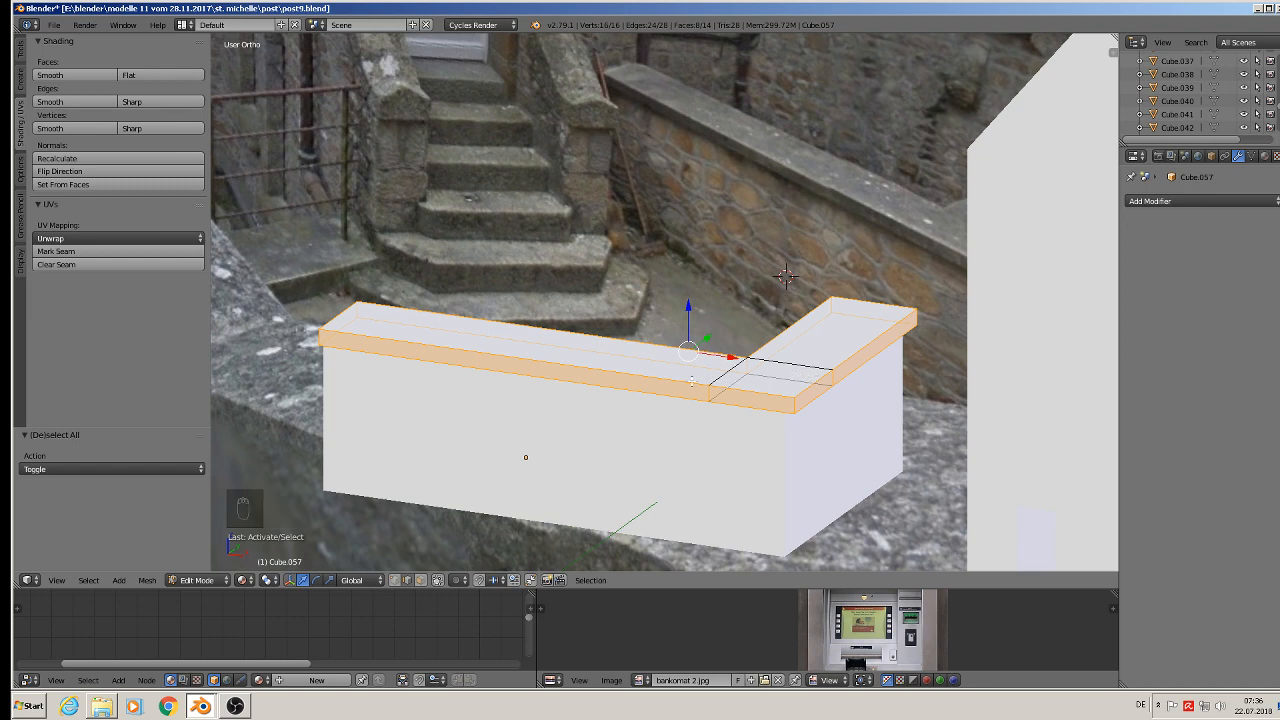
{"action": "left_click", "coordinate": [78, 252]}
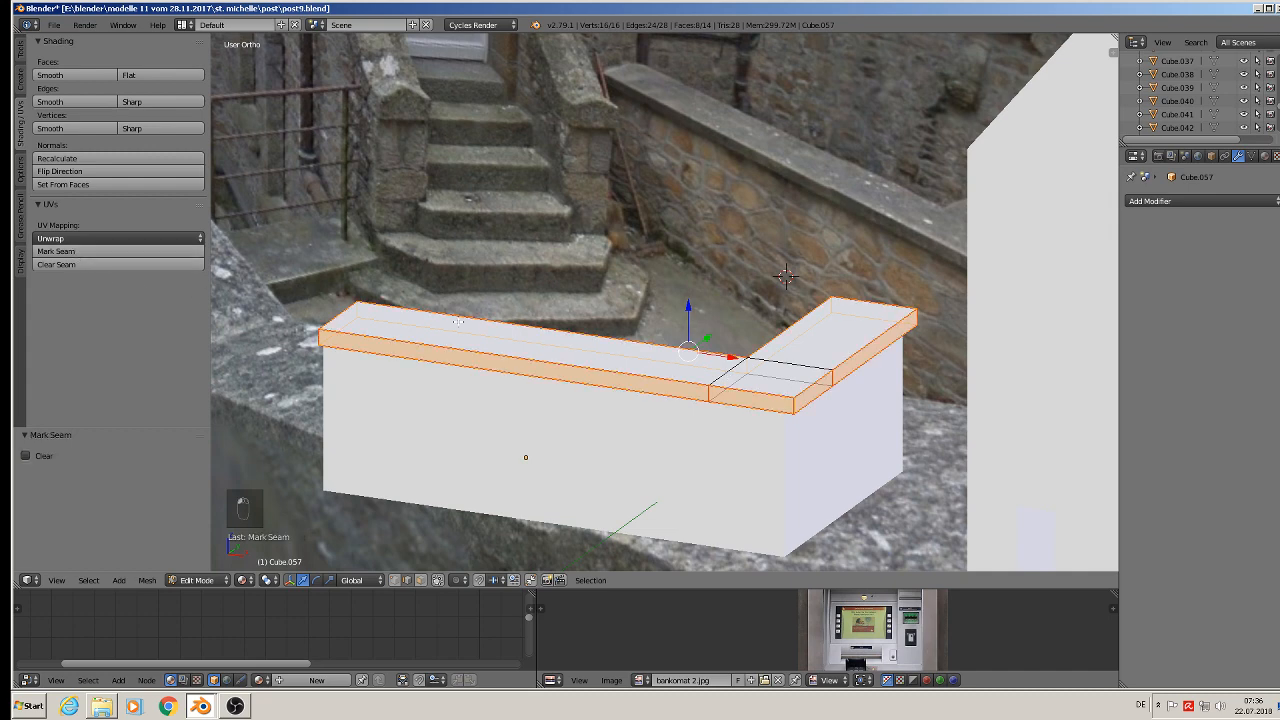
Clear the seams from the slab's two short vertical edges beside the corner section and save the file.
{"action": "right_click", "coordinate": [709, 389]}
{"action": "right_click", "coordinate": [710, 391]}
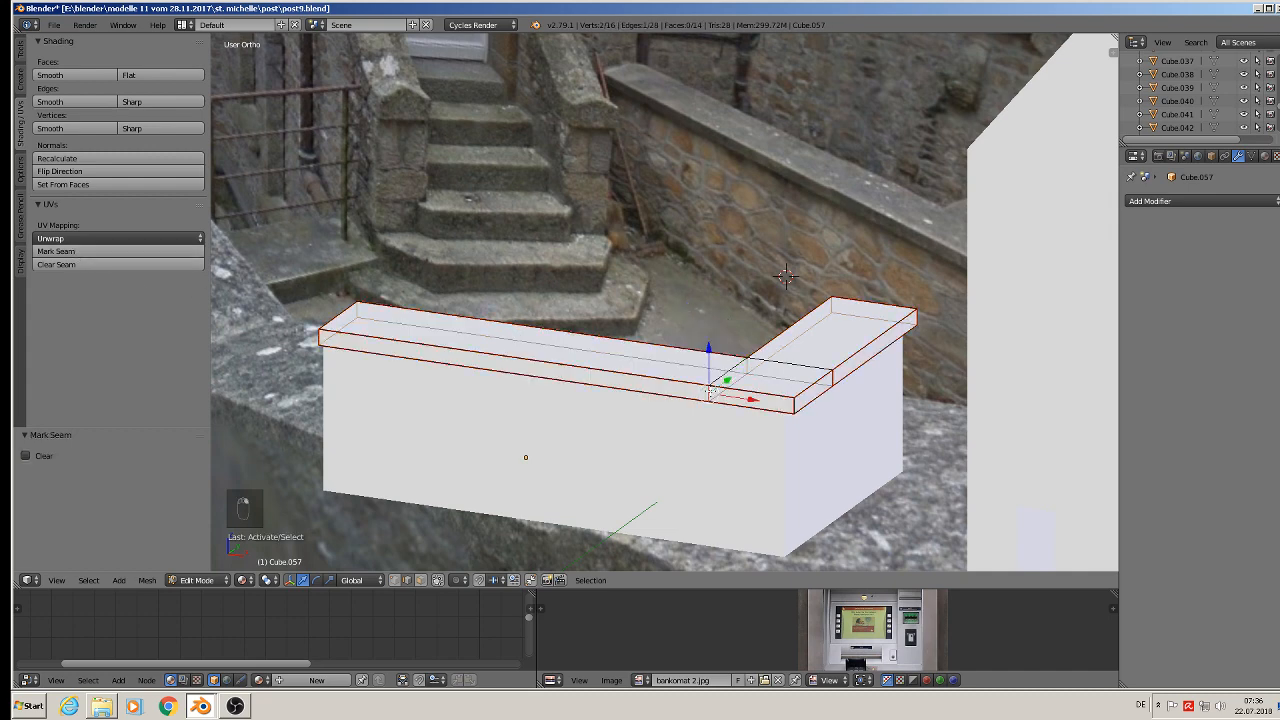
{"action": "right_click", "coordinate": [834, 380], "text": "shift"}
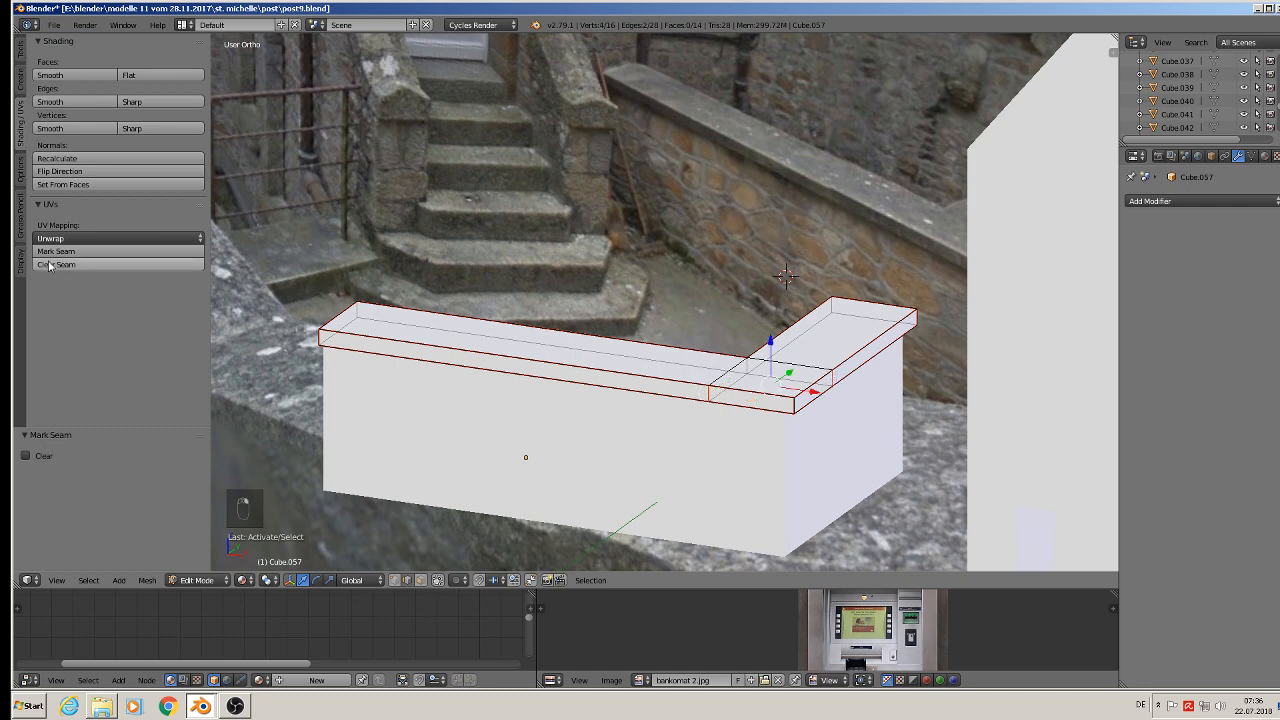
{"action": "left_click", "coordinate": [143, 264]}
{"action": "key", "text": "a"}
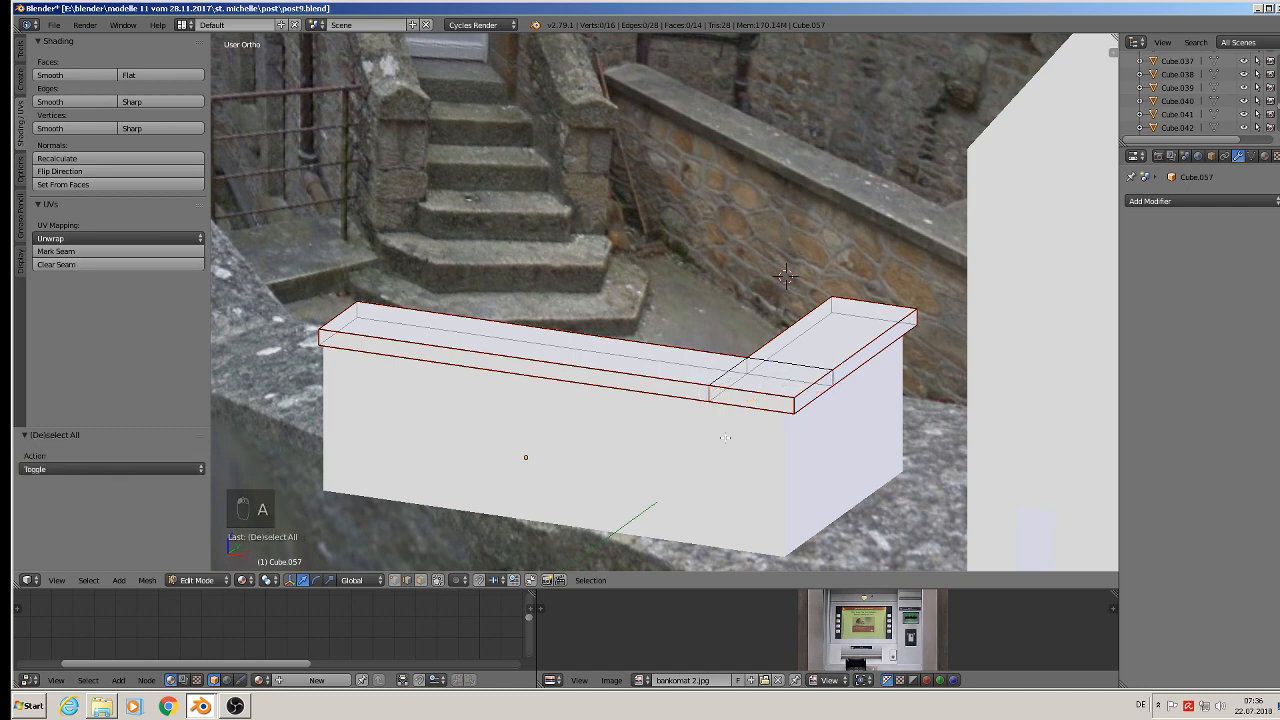
{"action": "left_click", "coordinate": [54, 24]}
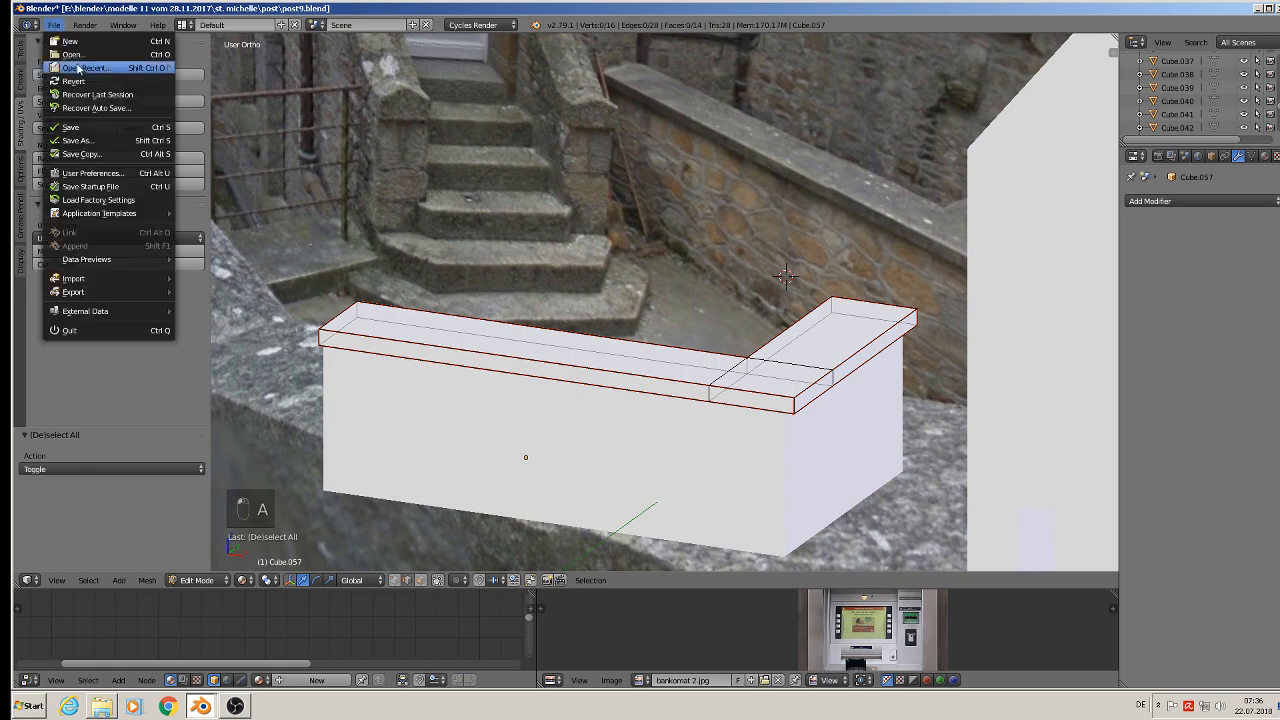
{"action": "left_click", "coordinate": [80, 130]}
Select the whole coping slab mesh and assign it the existing BETONG material.
{"action": "scroll", "coordinate": [668, 348], "scroll_direction": "down", "scroll_amount": 3}
{"action": "middle_click_drag", "start_coordinate": [670, 350], "coordinate": [735, 343]}
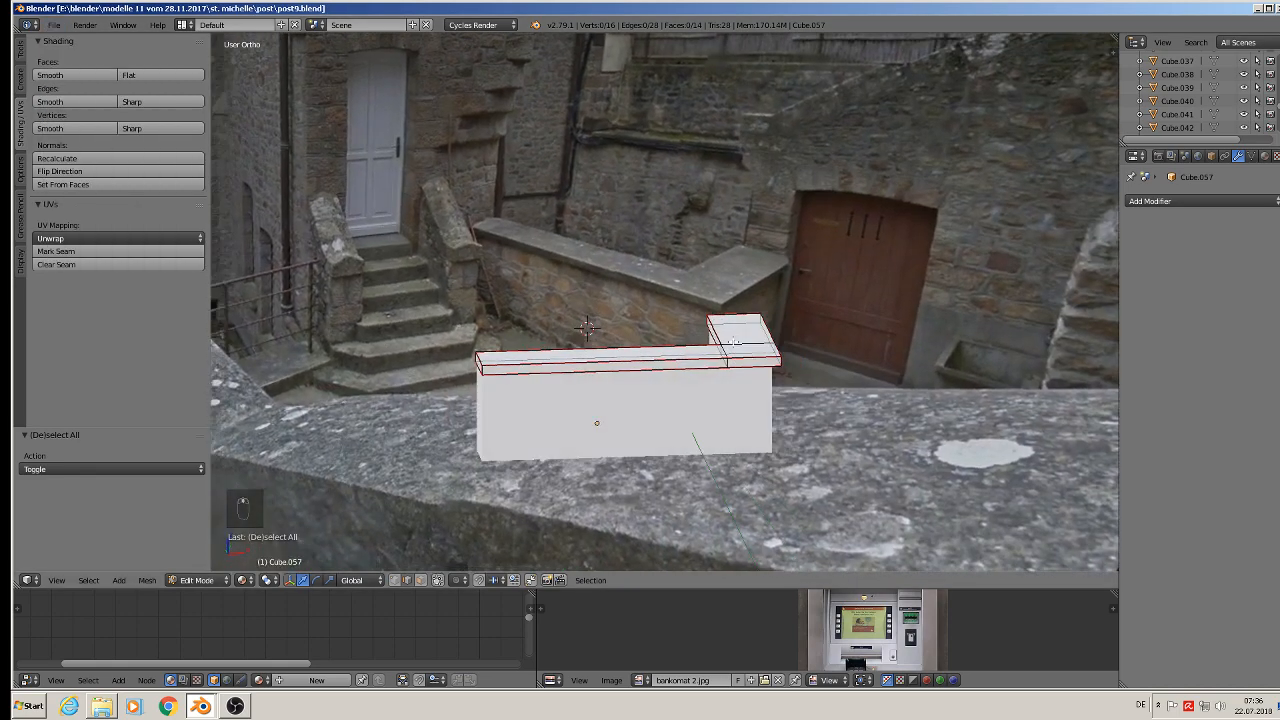
{"action": "scroll", "coordinate": [741, 340], "scroll_direction": "down", "scroll_amount": 2}
{"action": "scroll", "coordinate": [744, 318], "scroll_direction": "up", "scroll_amount": 2}
{"action": "key", "text": "Tab"}
{"action": "key", "text": "Tab"}
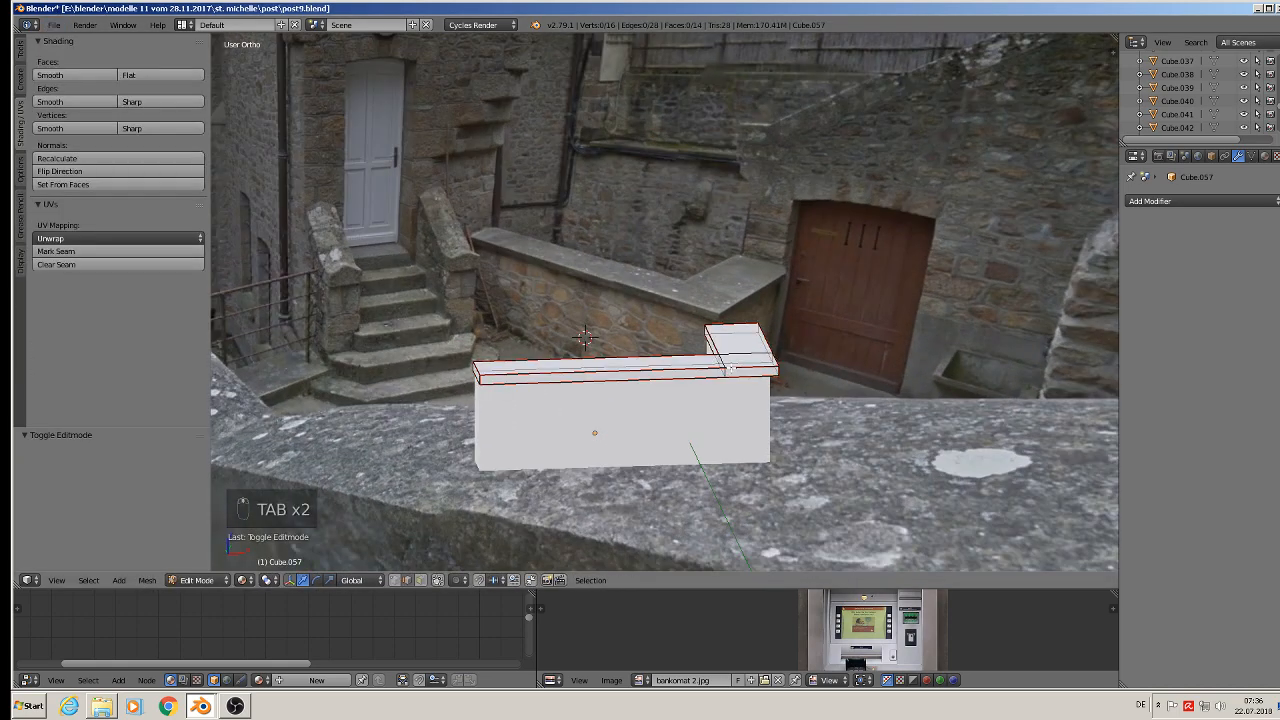
{"action": "key", "text": "a"}
{"action": "key", "text": "a"}
{"action": "key", "text": "a"}
{"action": "left_click", "coordinate": [1264, 156]}
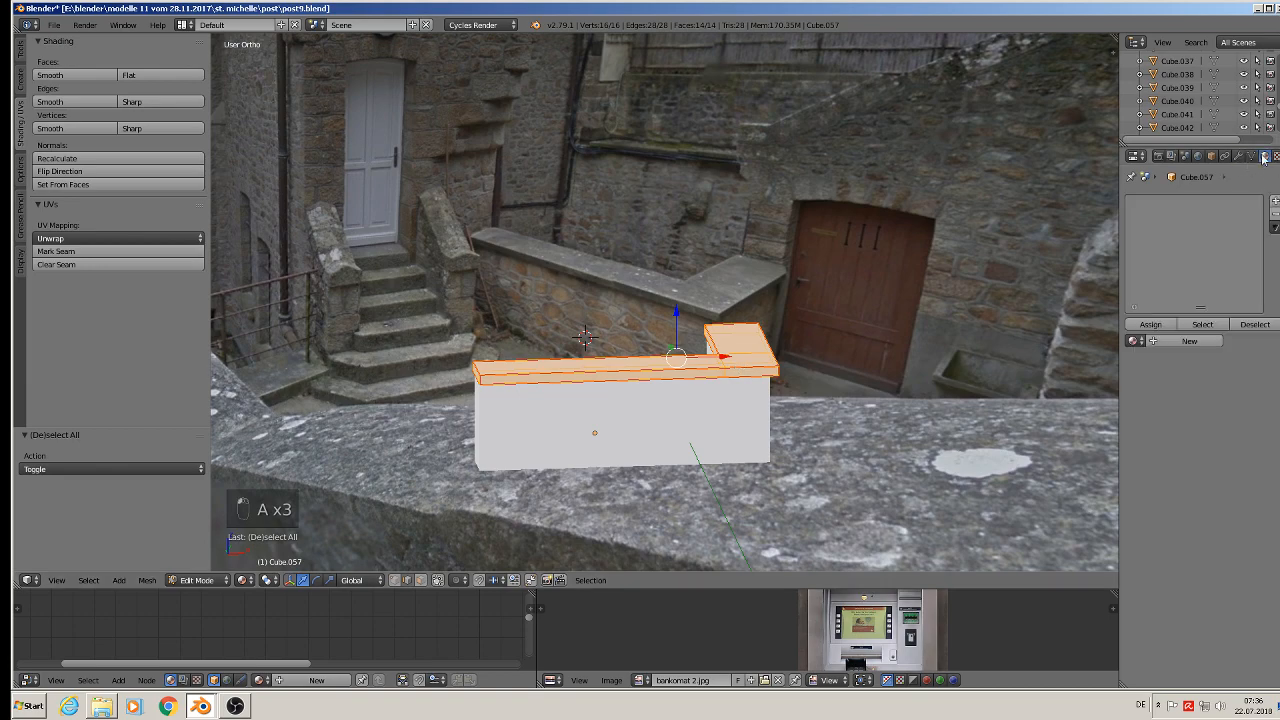
{"action": "left_click", "coordinate": [1136, 340]}
{"action": "left_click", "coordinate": [1088, 373]}
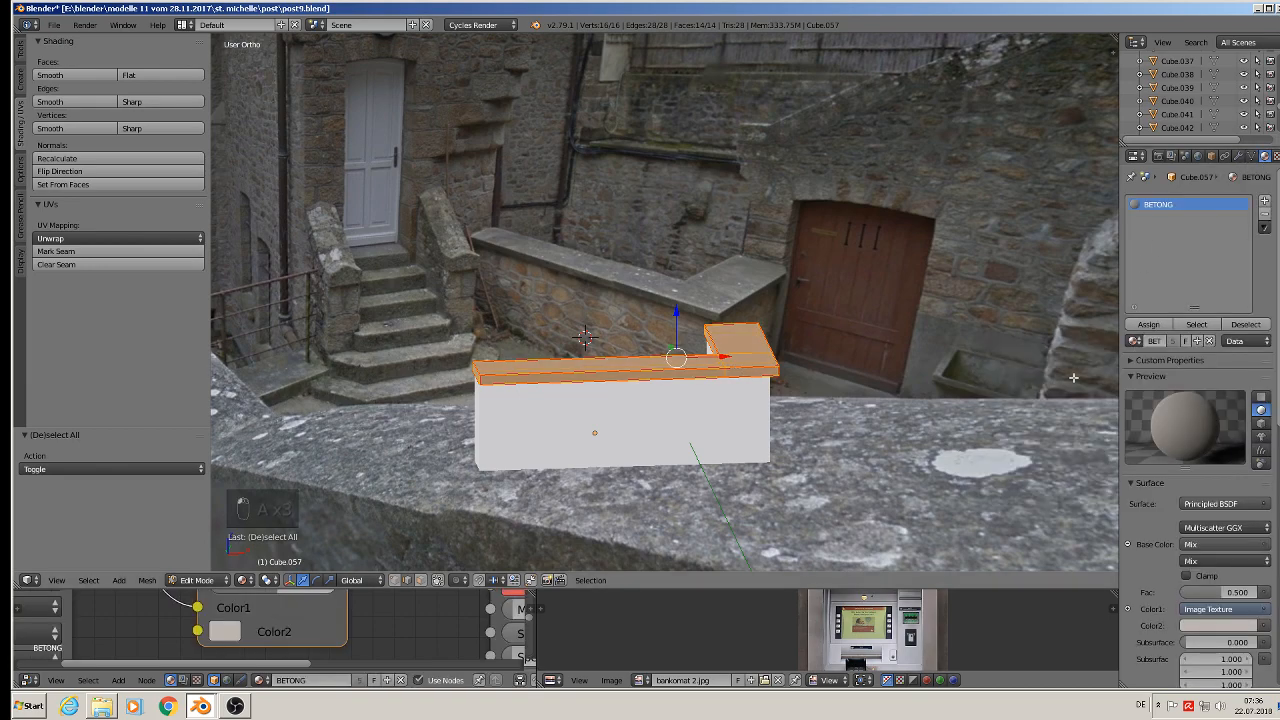
Select the whole L-shaped wall mesh beneath the coping and assign it the existing "wall" material.
{"action": "scroll", "coordinate": [534, 327], "scroll_direction": "up", "scroll_amount": 1}
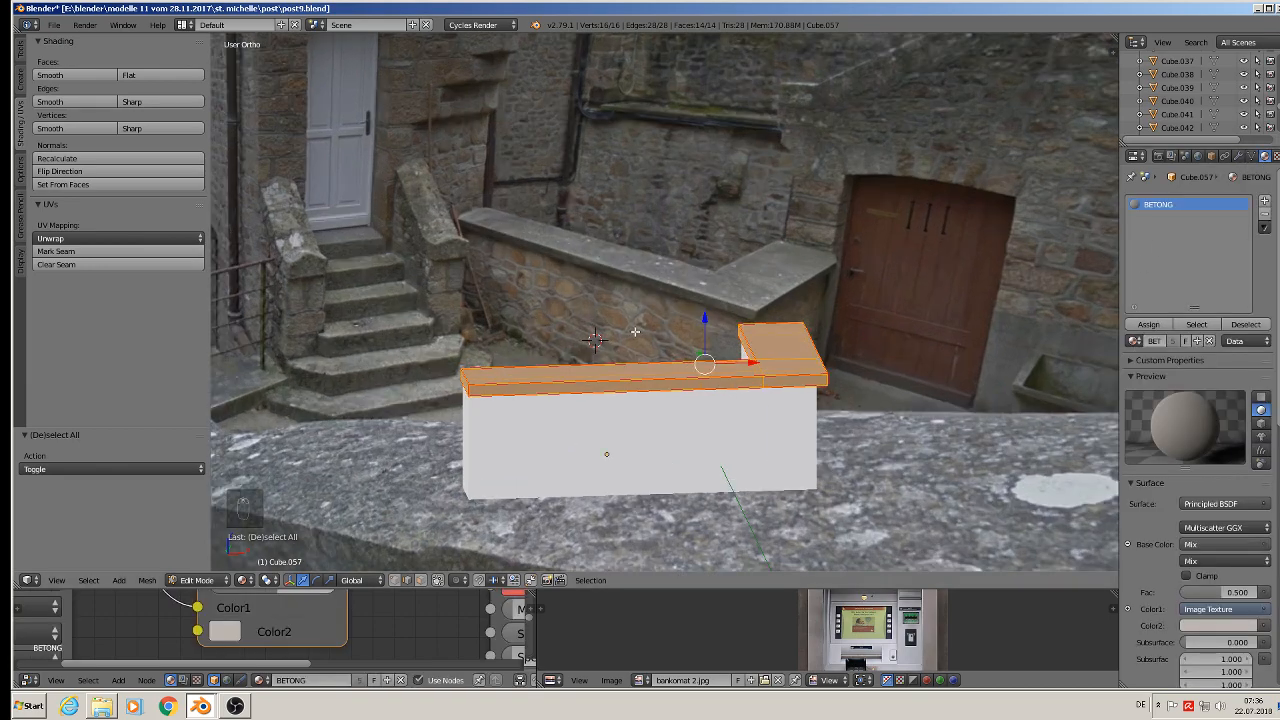
{"action": "key", "text": "Tab"}
{"action": "right_click", "coordinate": [702, 432]}
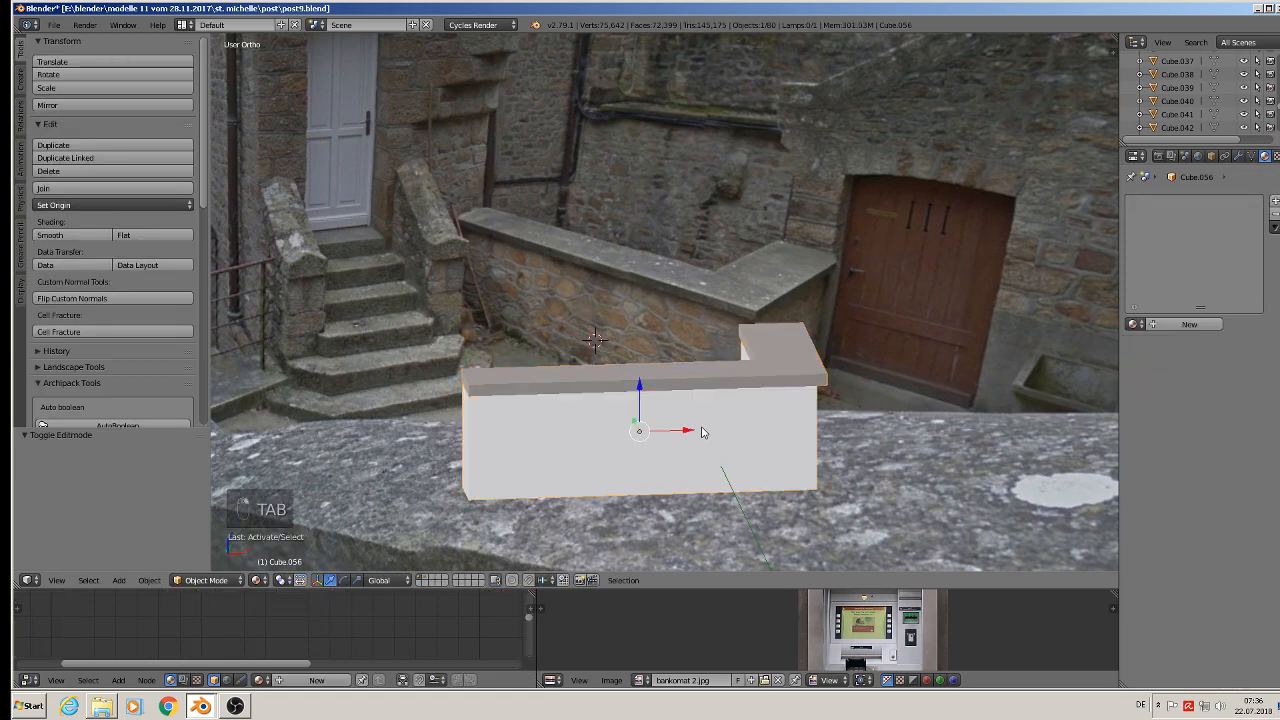
{"action": "key", "text": "Tab"}
{"action": "key", "text": "a"}
{"action": "key", "text": "a"}
{"action": "key", "text": "a"}
{"action": "key", "text": "a"}
{"action": "key", "text": "a"}
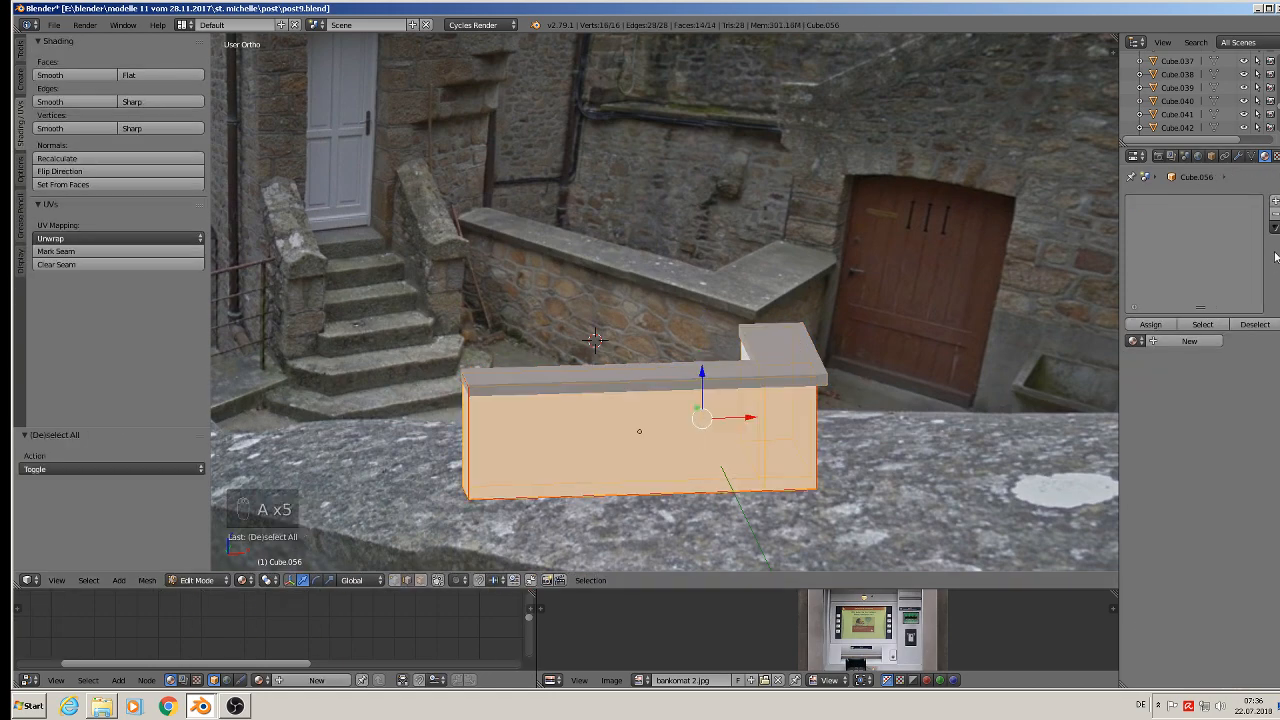
{"action": "left_click", "coordinate": [1275, 204]}
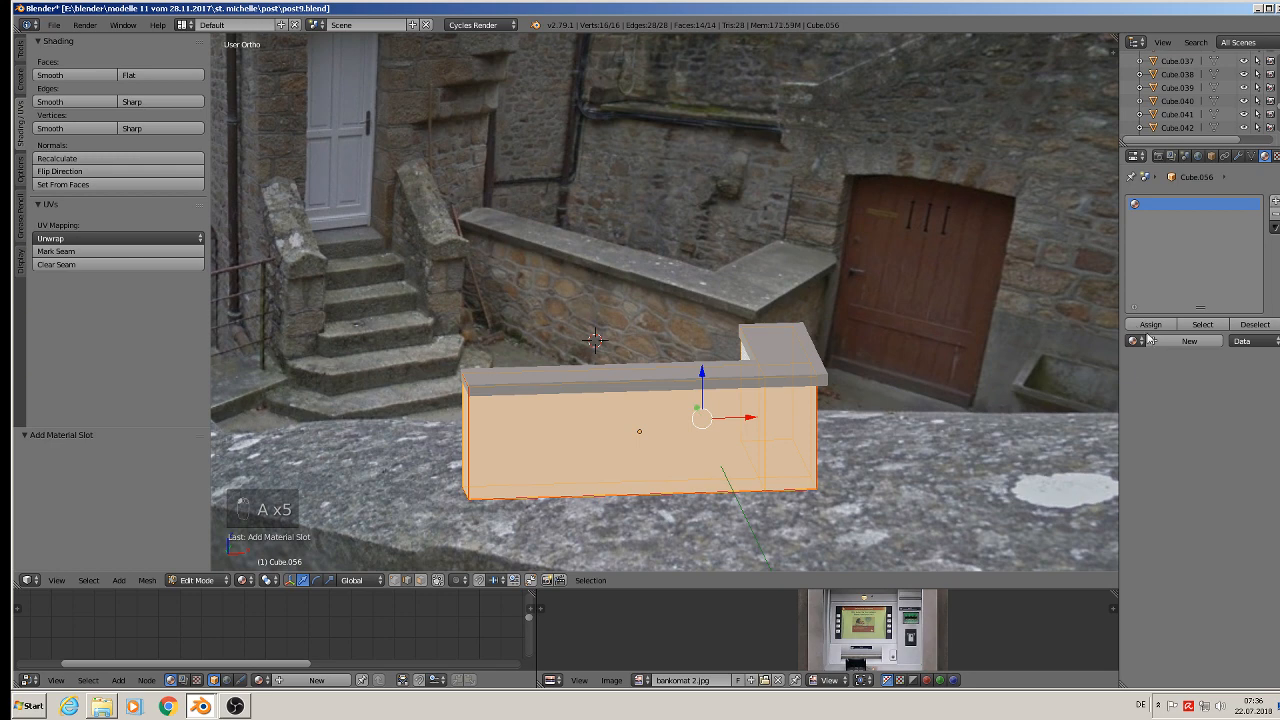
{"action": "left_click", "coordinate": [1134, 341]}
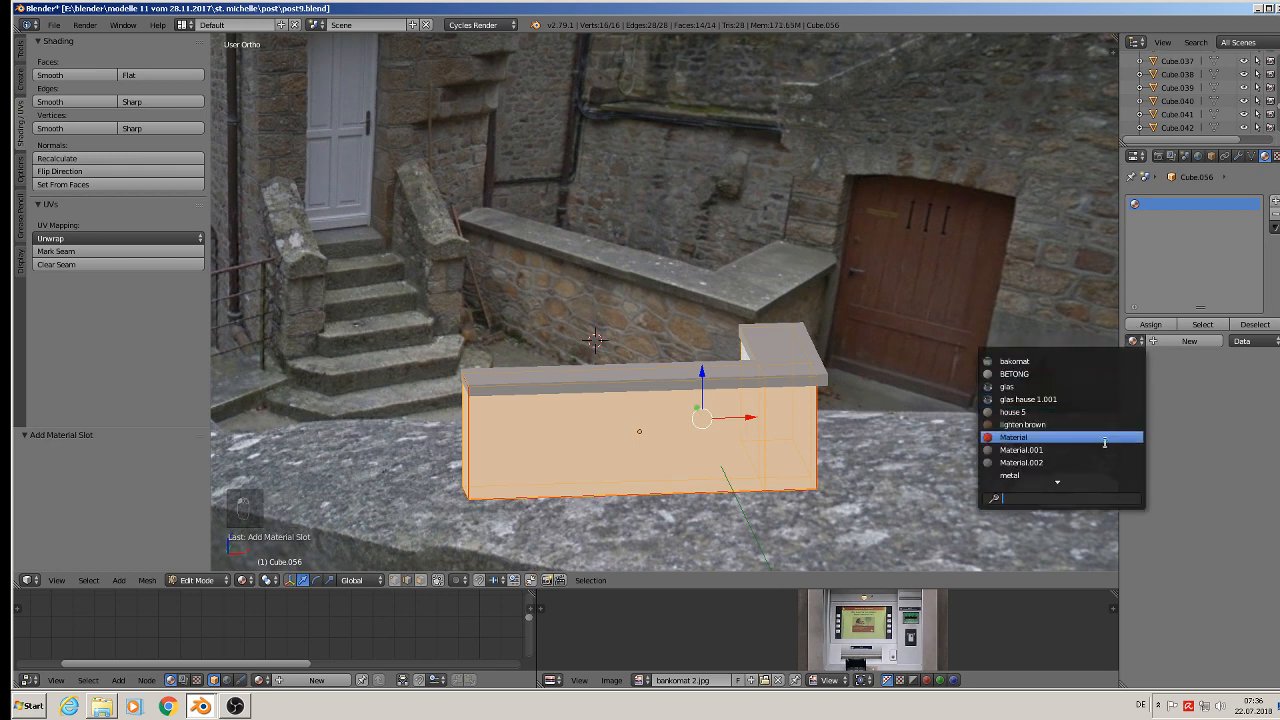
{"action": "scroll", "coordinate": [1099, 450], "scroll_direction": "down", "scroll_amount": 3}
{"action": "scroll", "coordinate": [1099, 450], "scroll_direction": "down", "scroll_amount": 10}
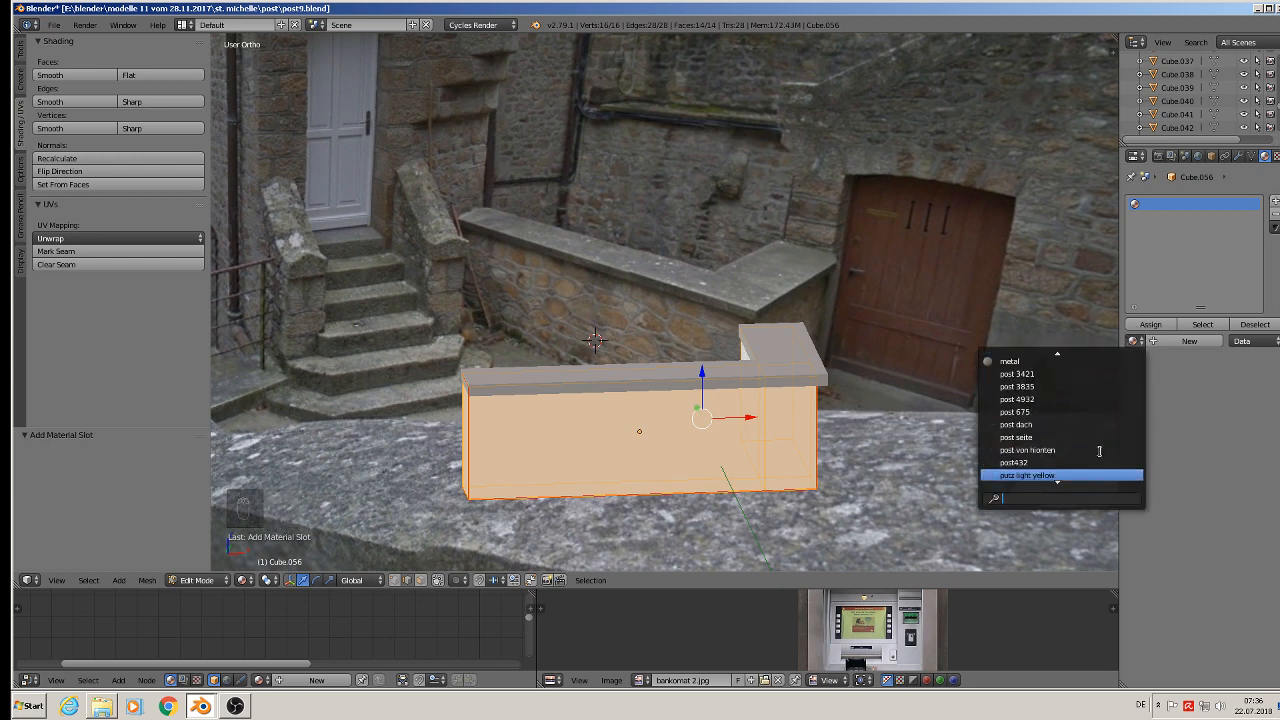
{"action": "scroll", "coordinate": [1099, 452], "scroll_direction": "down", "scroll_amount": 6}
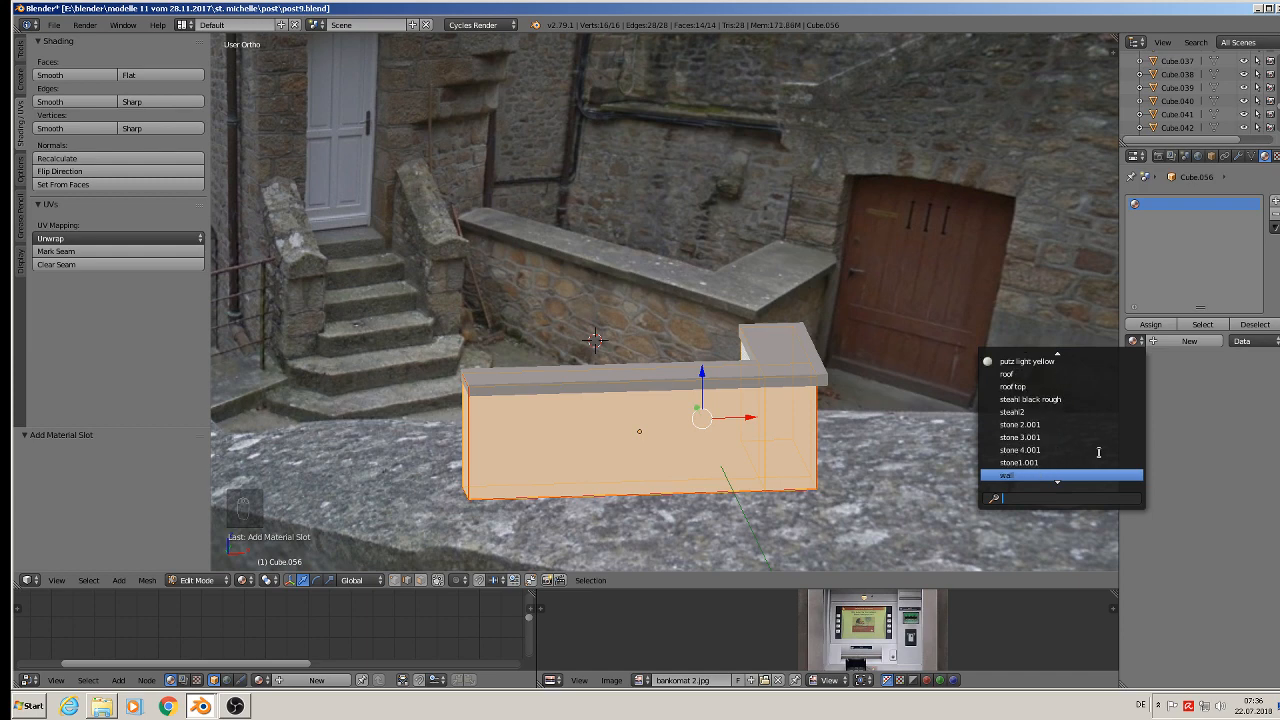
{"action": "scroll", "coordinate": [1099, 452], "scroll_direction": "down", "scroll_amount": 2}
{"action": "left_click", "coordinate": [1044, 452]}
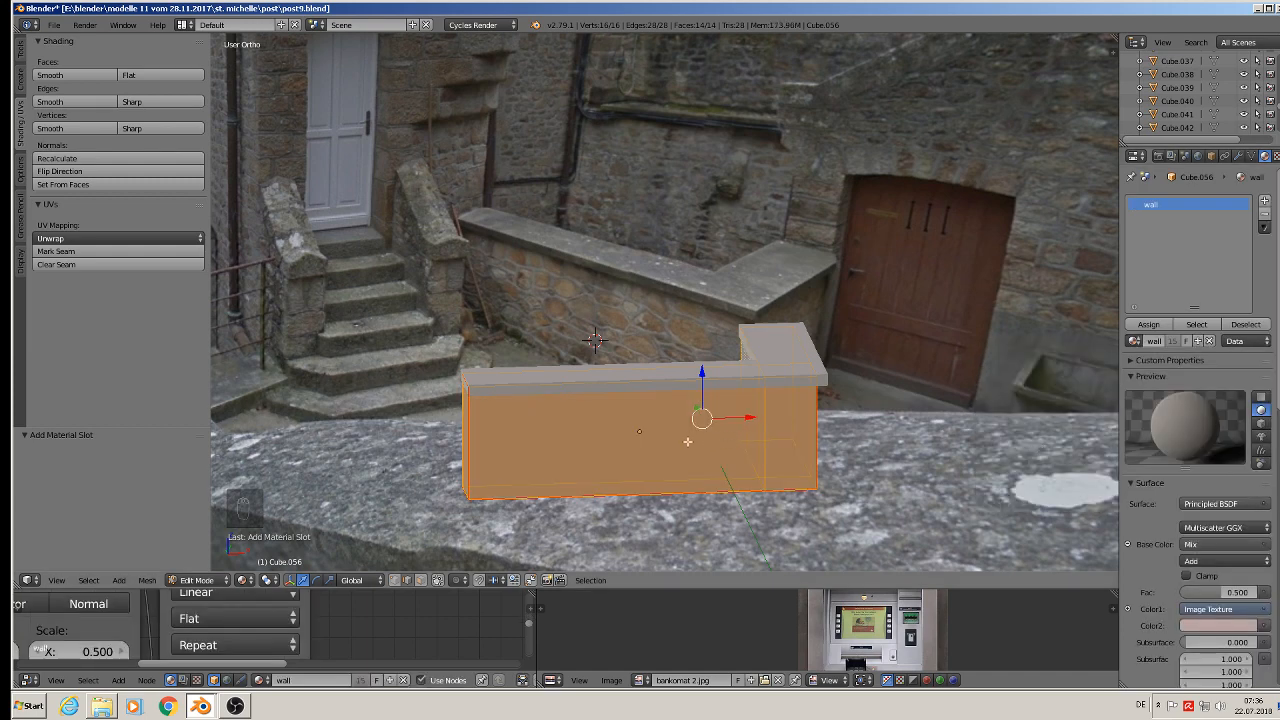
Apply the L-shaped wall's rotation and scale, unwrap its whole mesh along the seams, and deselect everything.
{"action": "key", "text": "Tab"}
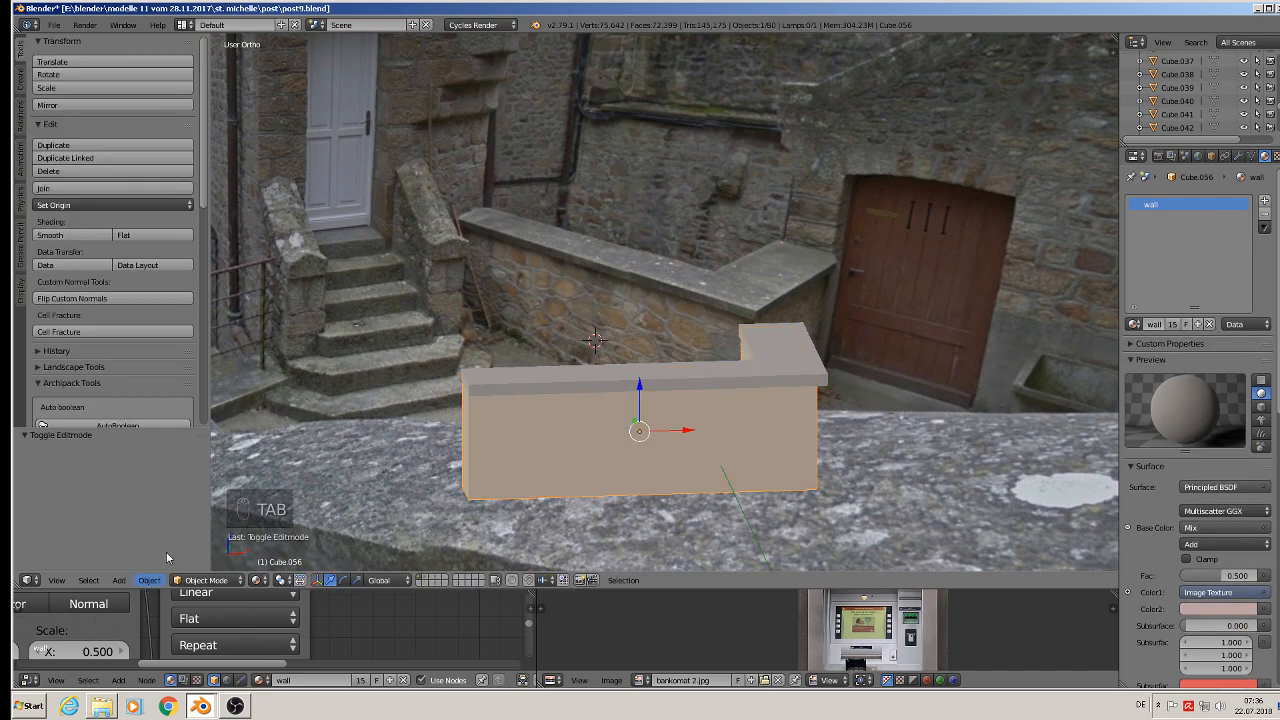
{"action": "left_click", "coordinate": [149, 580]}
{"action": "mouse_move", "coordinate": [170, 478]}
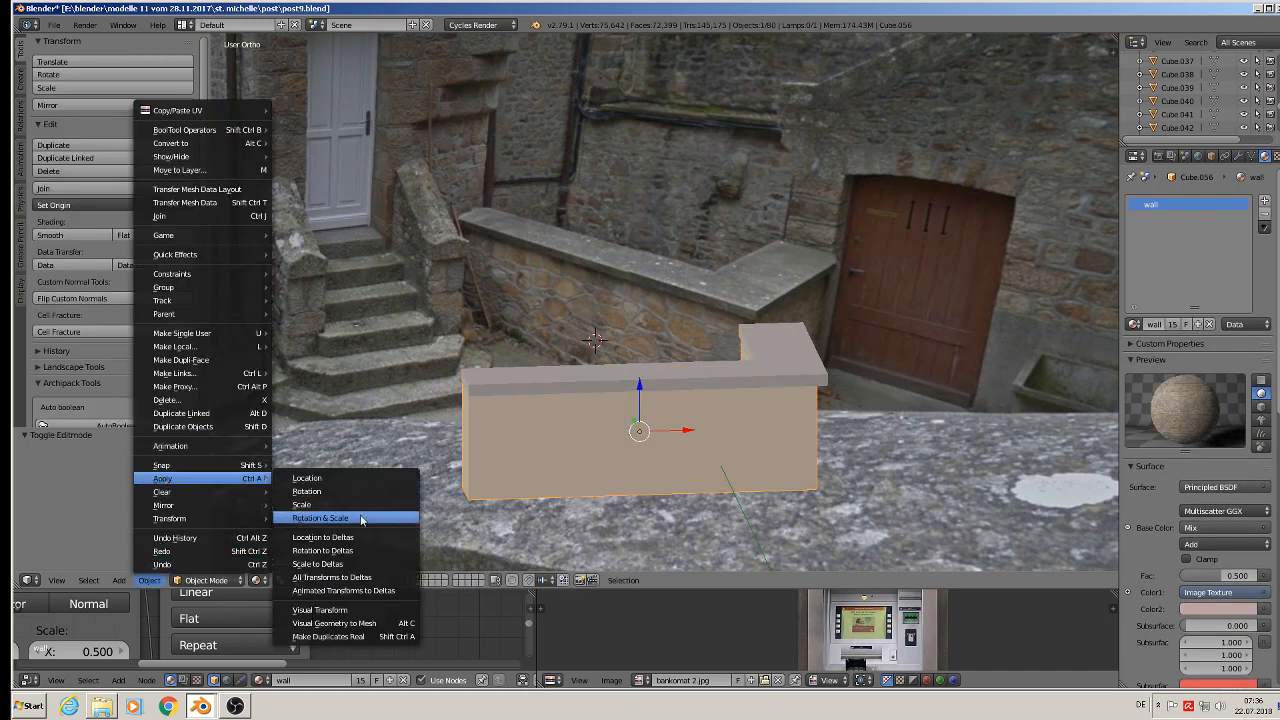
{"action": "left_click", "coordinate": [362, 519]}
{"action": "key", "text": "Tab"}
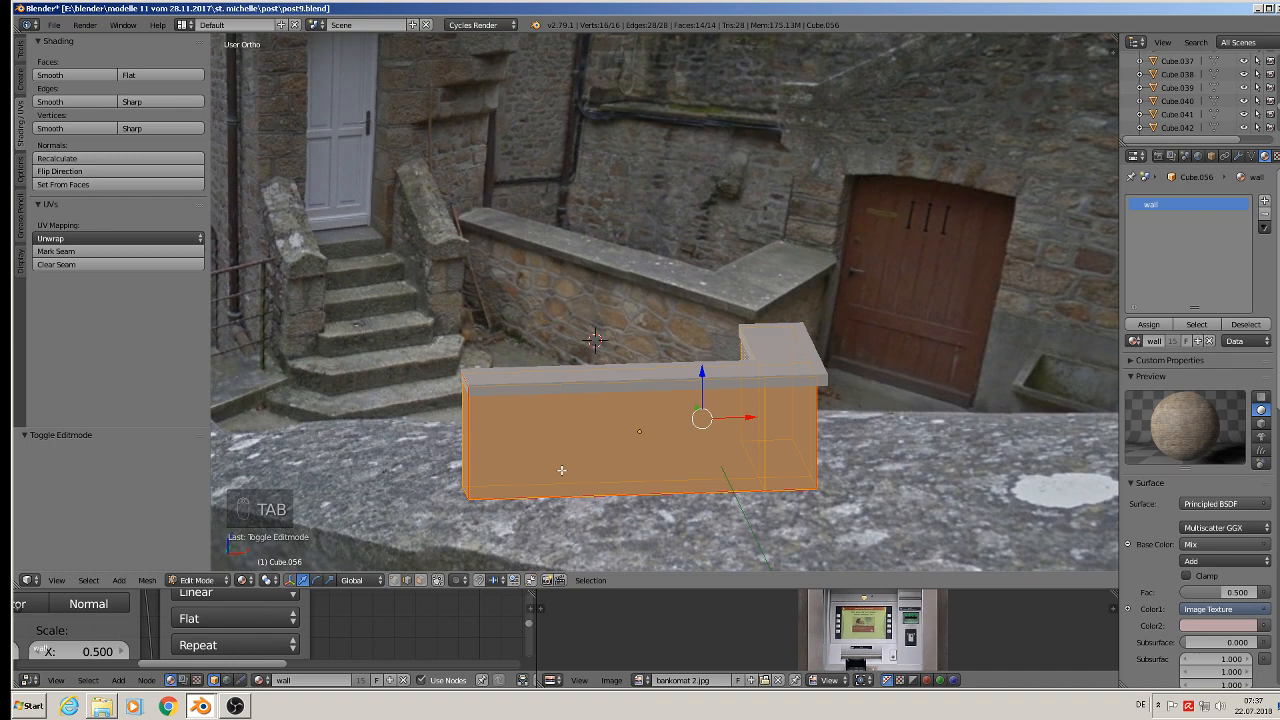
{"action": "key", "text": "u"}
{"action": "left_click", "coordinate": [523, 407]}
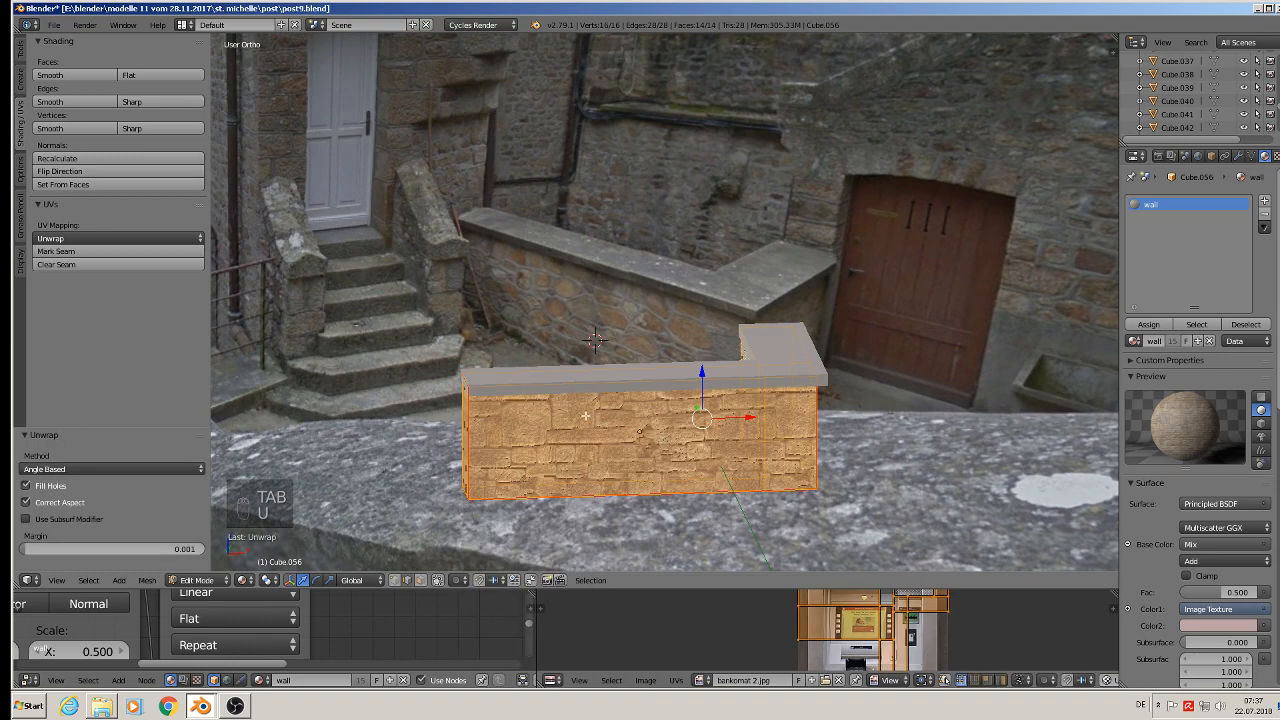
{"action": "key", "text": "Tab"}
{"action": "key", "text": "a"}
{"action": "key", "text": "a"}
Inspect the textured wall against the reference photo and check which material the finished house's stone facade uses.
{"action": "middle_click_drag", "start_coordinate": [725, 480], "coordinate": [675, 482]}
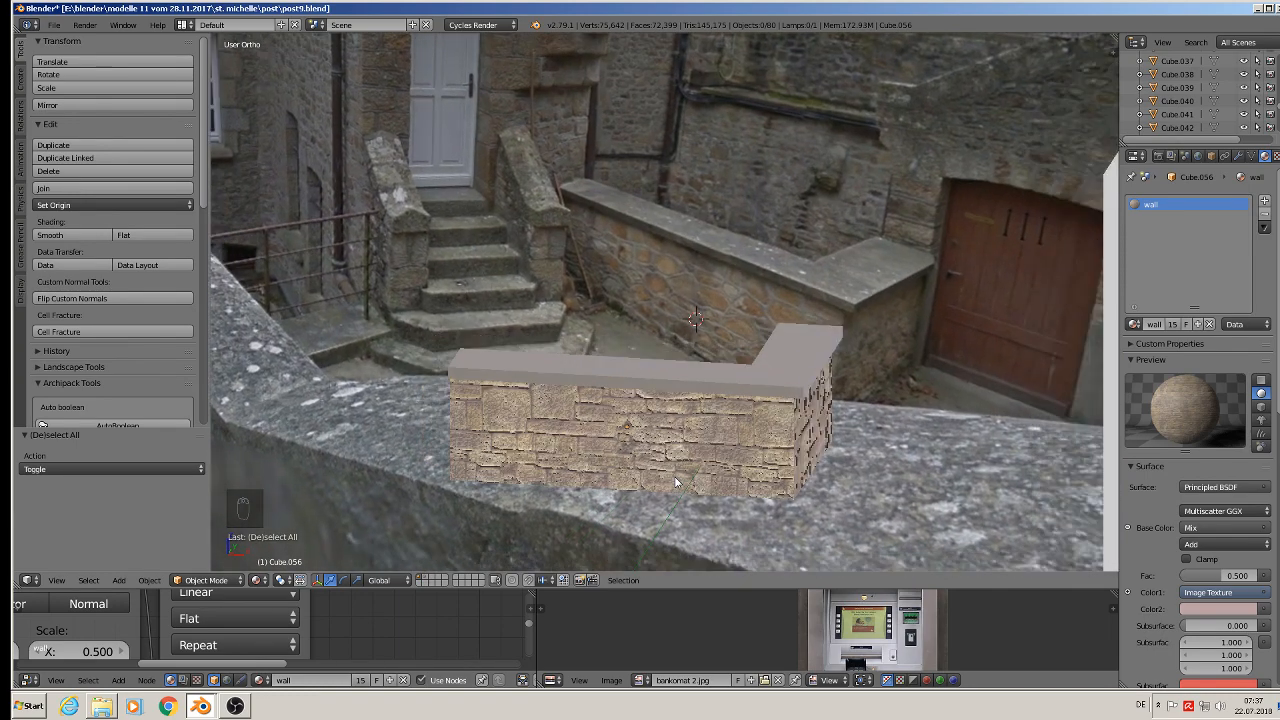
{"action": "key", "text": "a"}
{"action": "scroll", "coordinate": [678, 479], "scroll_direction": "down", "scroll_amount": 3}
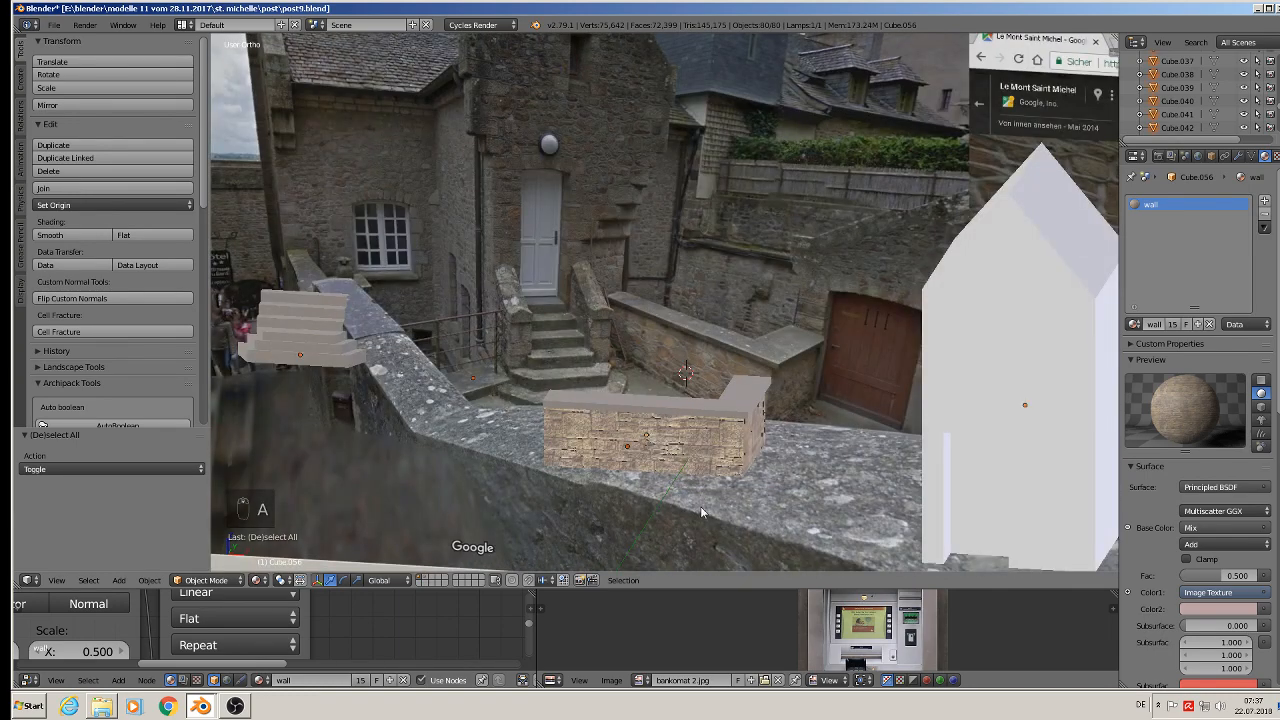
{"action": "scroll", "coordinate": [701, 512], "scroll_direction": "down", "scroll_amount": 5}
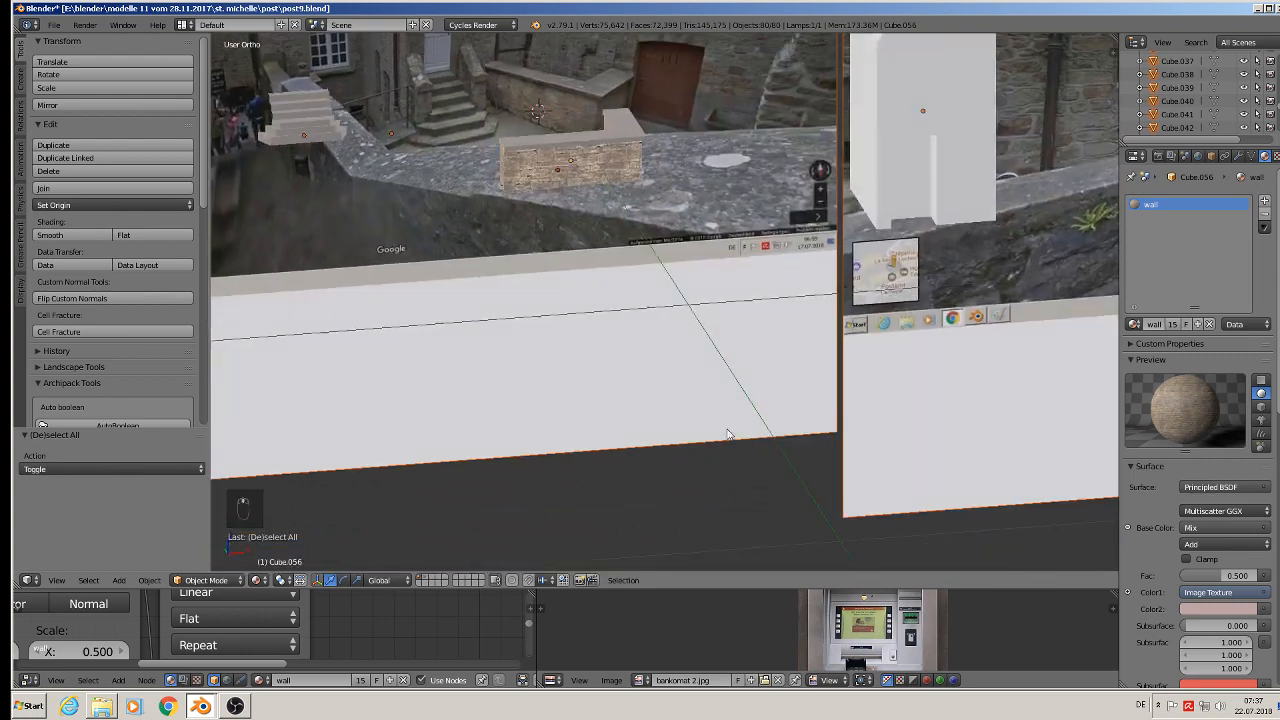
{"action": "scroll", "coordinate": [700, 400], "scroll_direction": "up", "scroll_amount": 4}
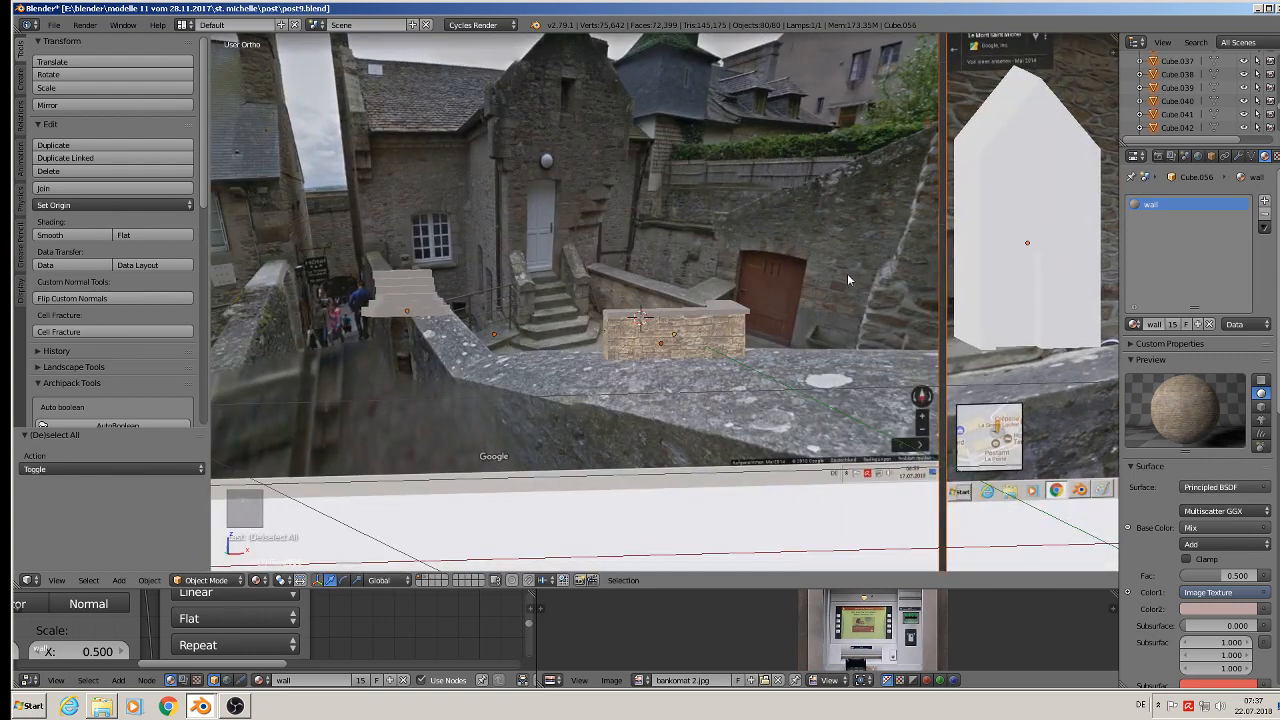
{"action": "scroll", "coordinate": [847, 278], "scroll_direction": "up", "scroll_amount": 3}
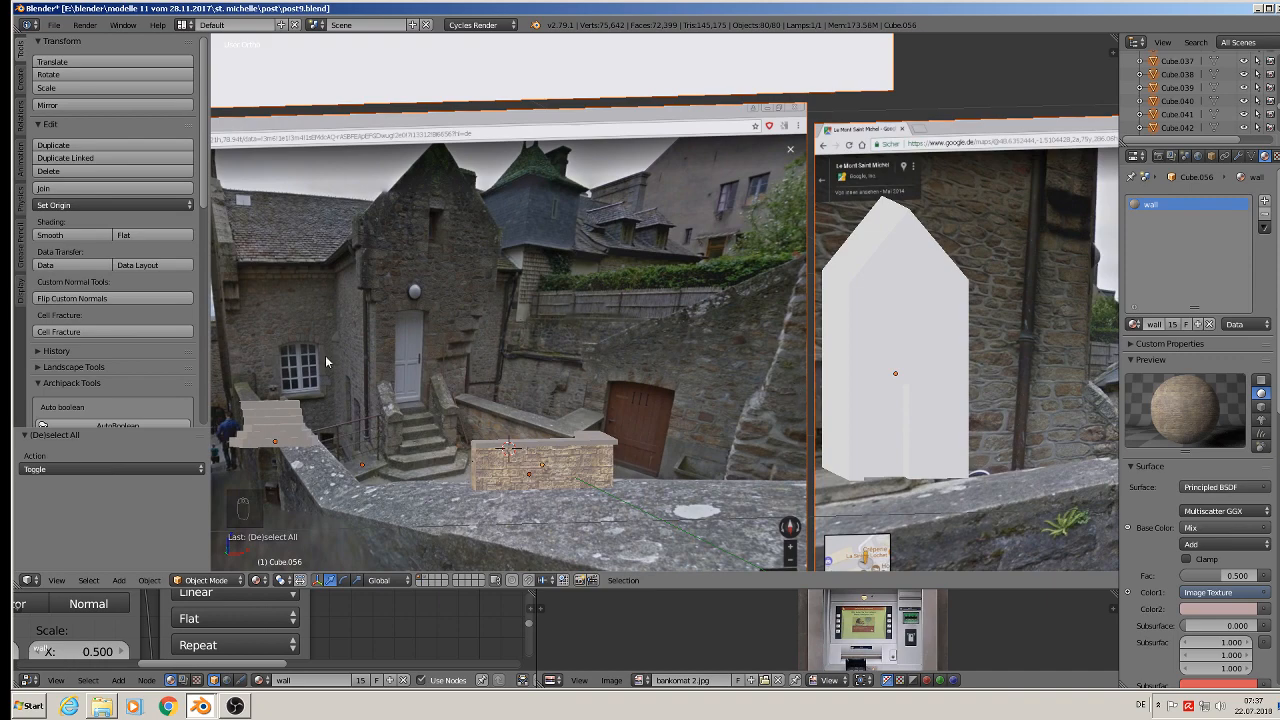
{"action": "scroll", "coordinate": [735, 399], "scroll_direction": "down", "scroll_amount": 4}
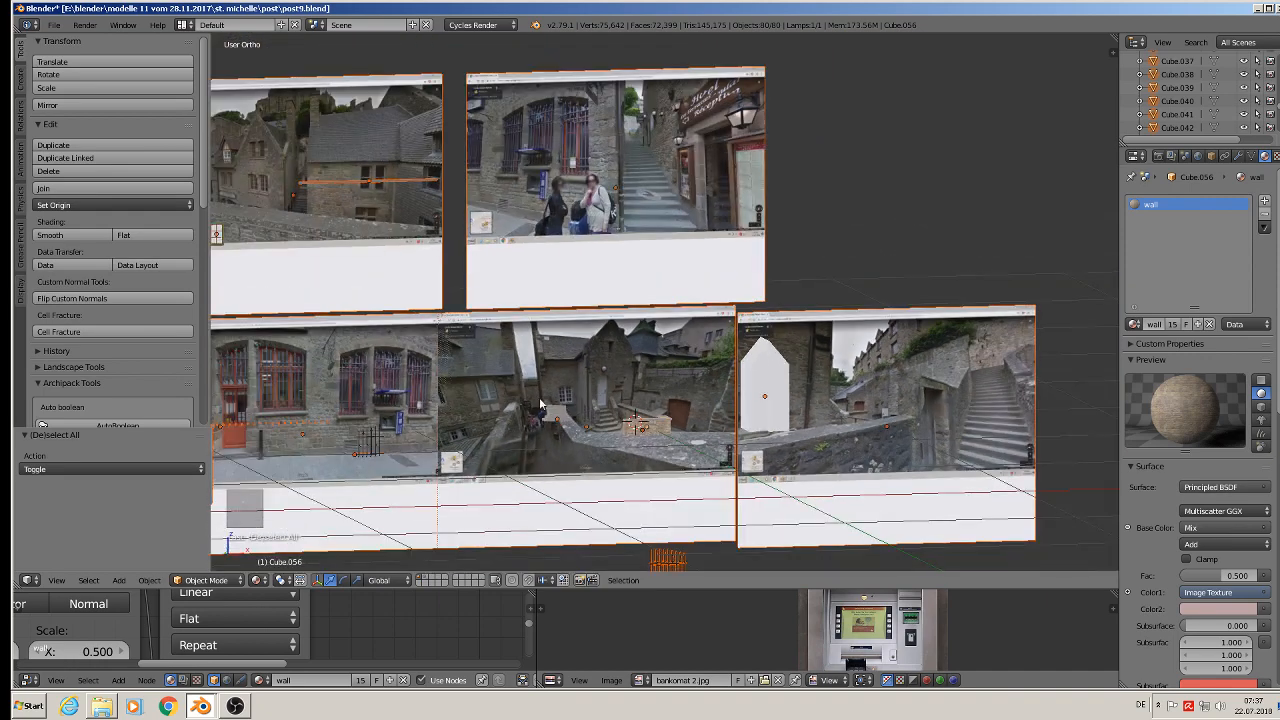
{"action": "scroll", "coordinate": [871, 320], "scroll_direction": "up", "scroll_amount": 2}
{"action": "middle_click_drag", "start_coordinate": [871, 320], "coordinate": [1243, 274], "text": "shift"}
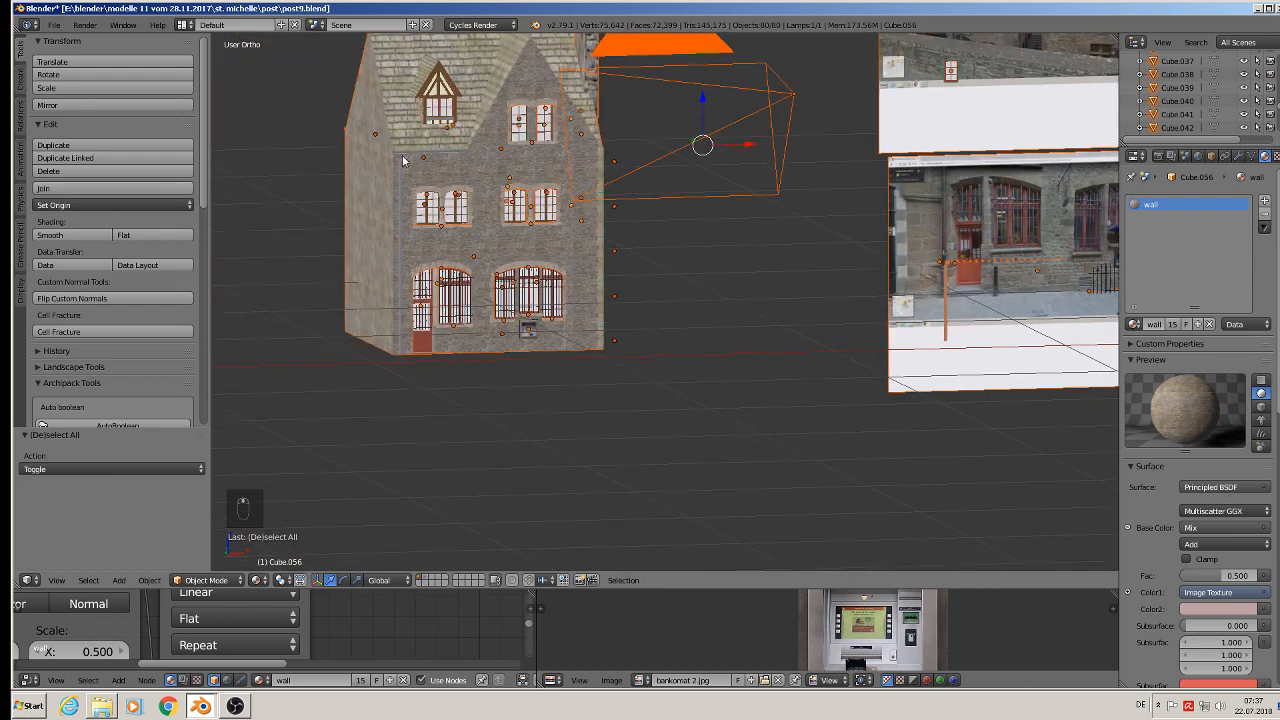
{"action": "right_click", "coordinate": [453, 188]}
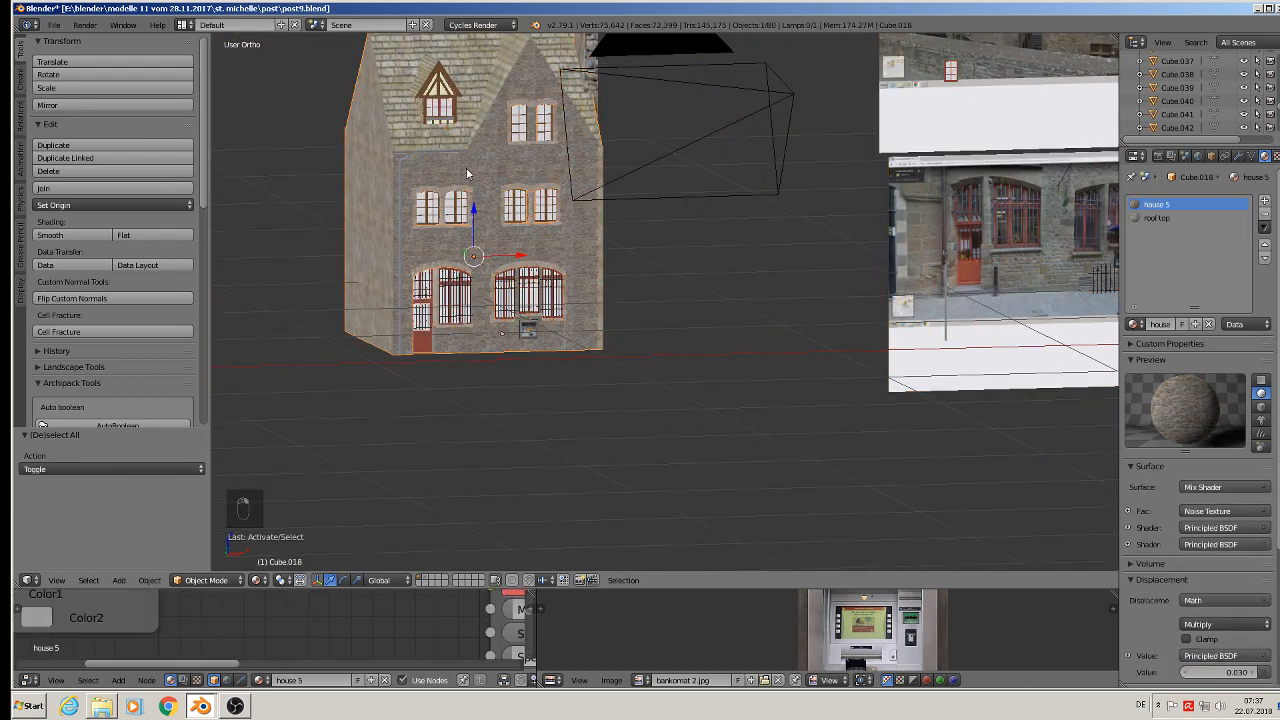
{"action": "middle_click_drag", "start_coordinate": [1013, 303], "coordinate": [956, 380], "text": "shift"}
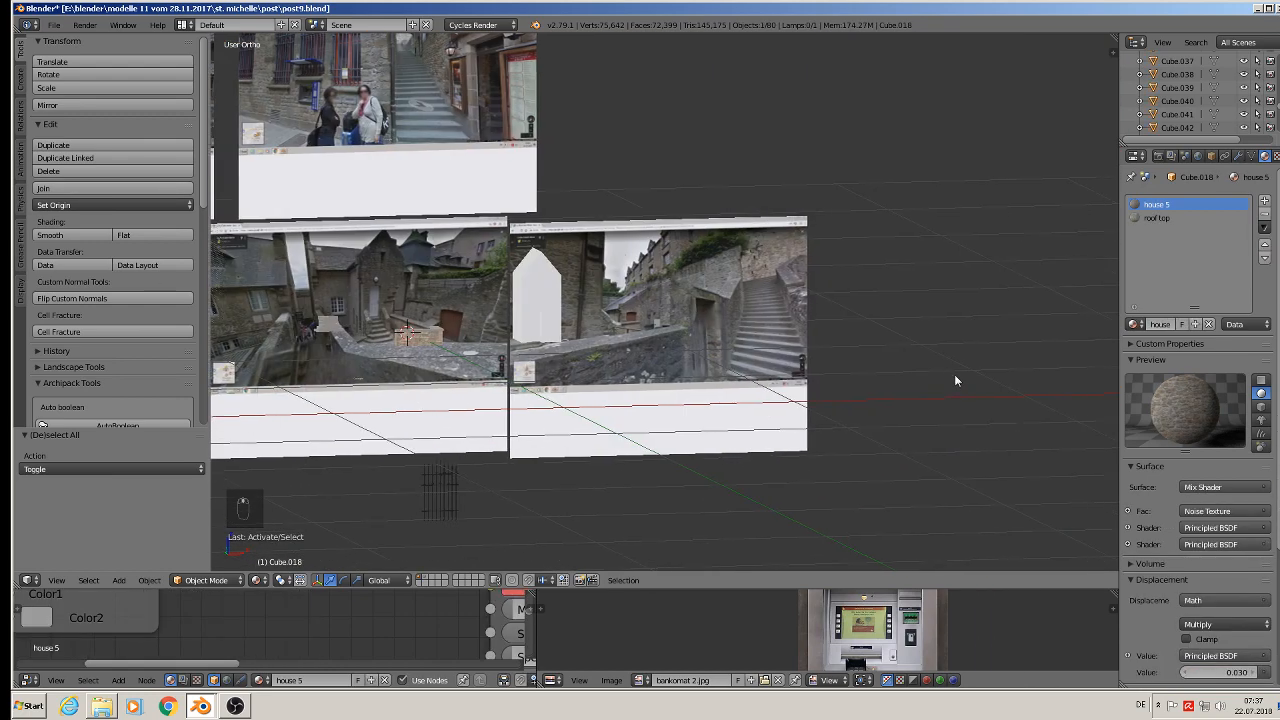
{"action": "scroll", "coordinate": [408, 306], "scroll_direction": "up", "scroll_amount": 6}
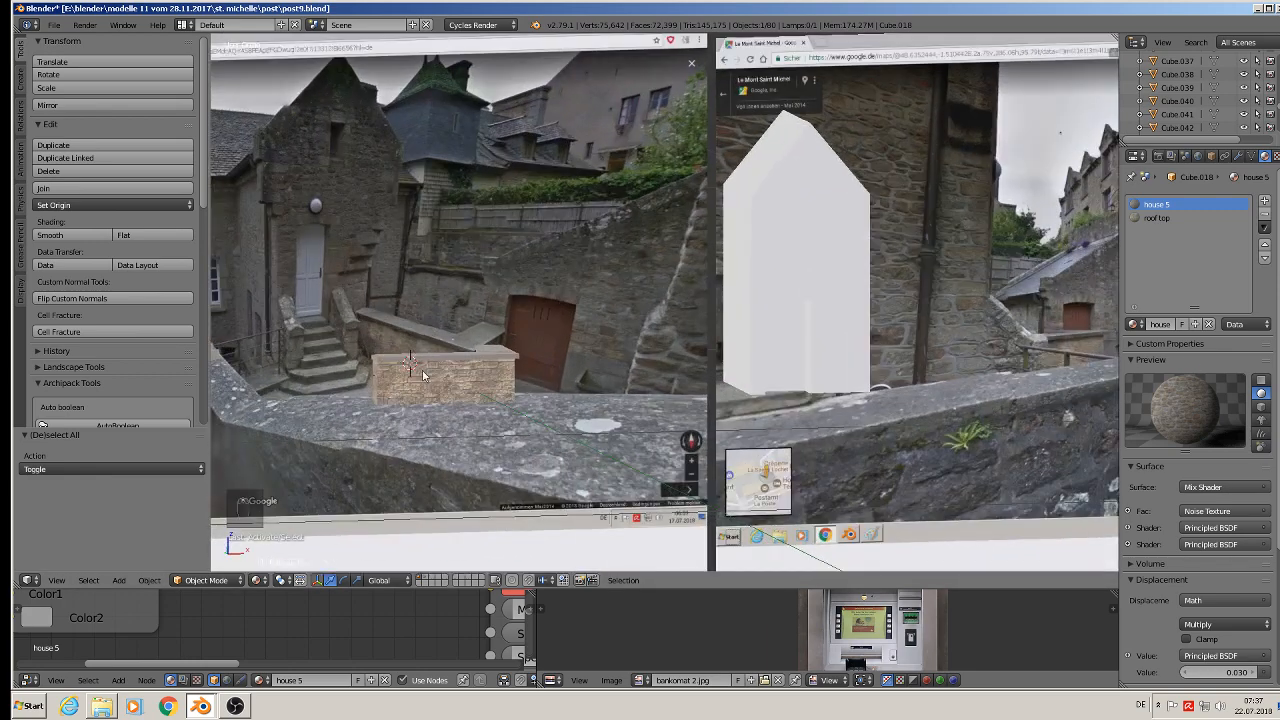
Replace the L-shaped wall's material with the existing "house 5" material.
{"action": "right_click", "coordinate": [421, 374]}
{"action": "middle_click_drag", "start_coordinate": [421, 372], "coordinate": [972, 306], "text": "shift"}
{"action": "middle_click_drag", "start_coordinate": [972, 306], "coordinate": [906, 351]}
{"action": "scroll", "coordinate": [908, 354], "scroll_direction": "up", "scroll_amount": 3}
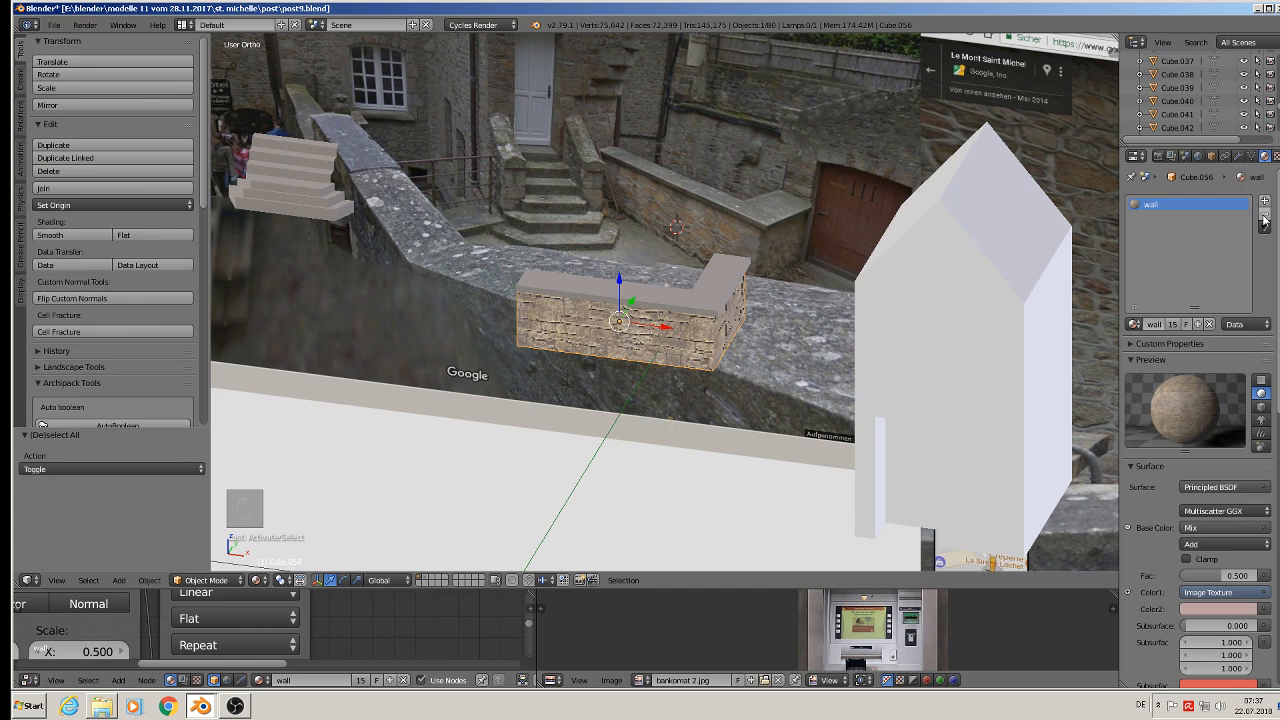
{"action": "left_click", "coordinate": [1264, 214]}
{"action": "left_click", "coordinate": [1133, 324]}
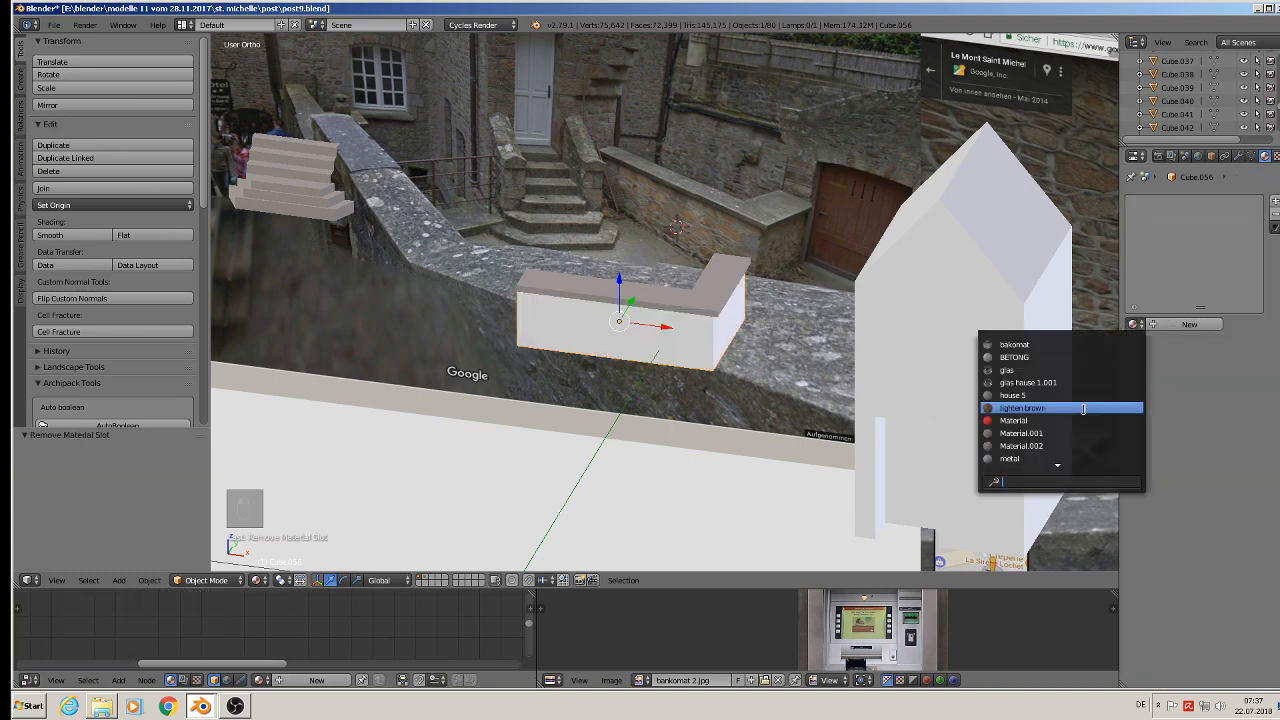
{"action": "type", "text": "ho"}
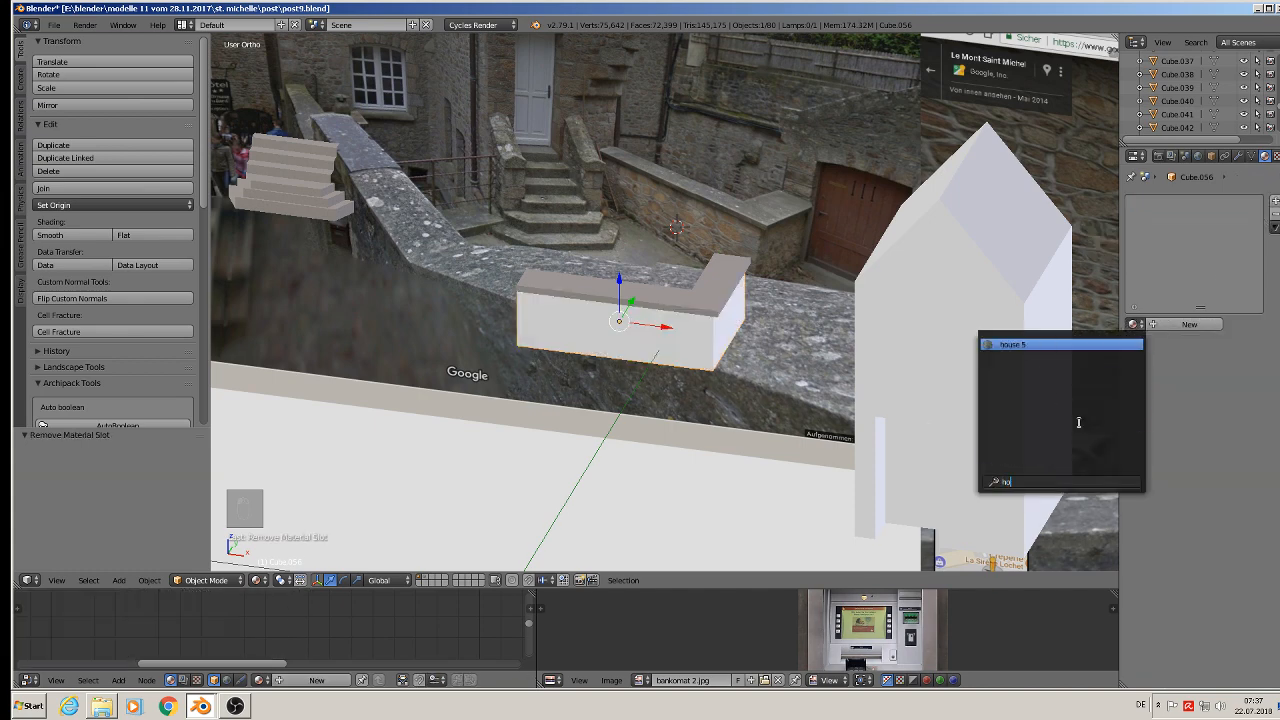
{"action": "left_click", "coordinate": [1017, 346]}
{"action": "key", "text": "Tab"}
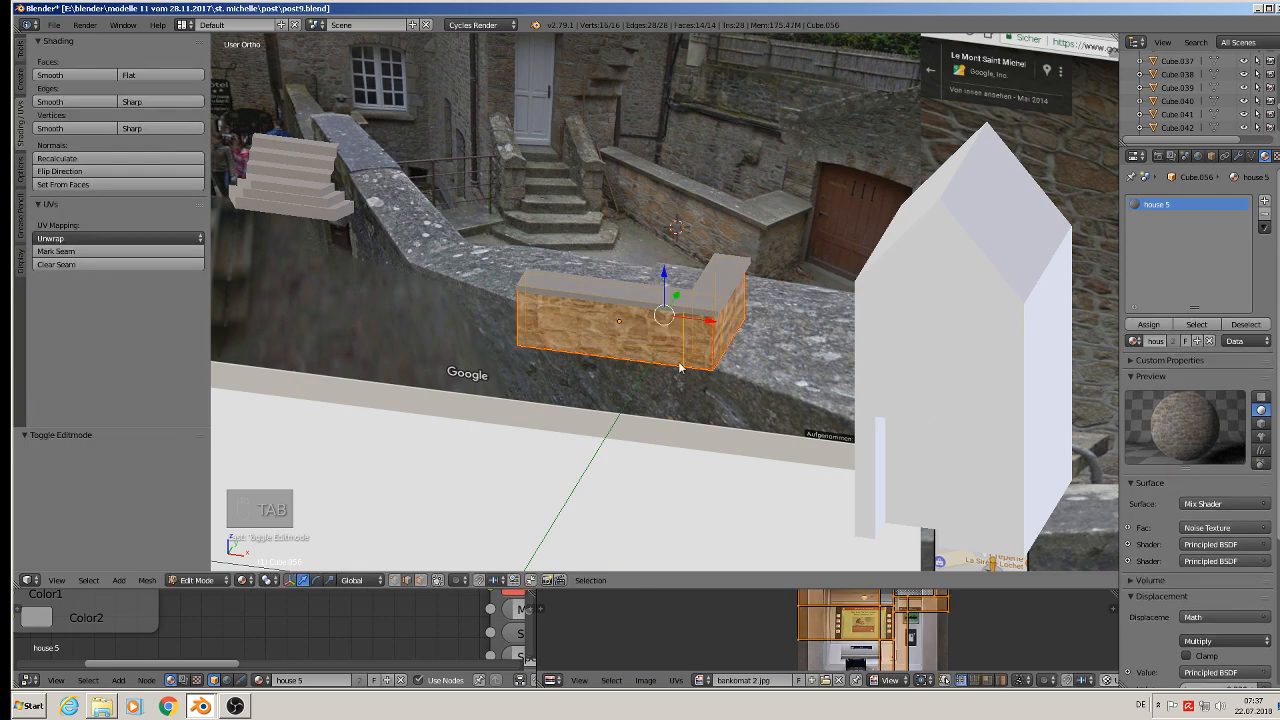
{"action": "key", "text": "Tab"}
{"action": "key", "text": "a"}
{"action": "key", "text": "a"}
{"action": "key", "text": "a"}
Select the whole mesh of the untextured gabled building and assign it the existing "house 5" material.
{"action": "right_click", "coordinate": [909, 330]}
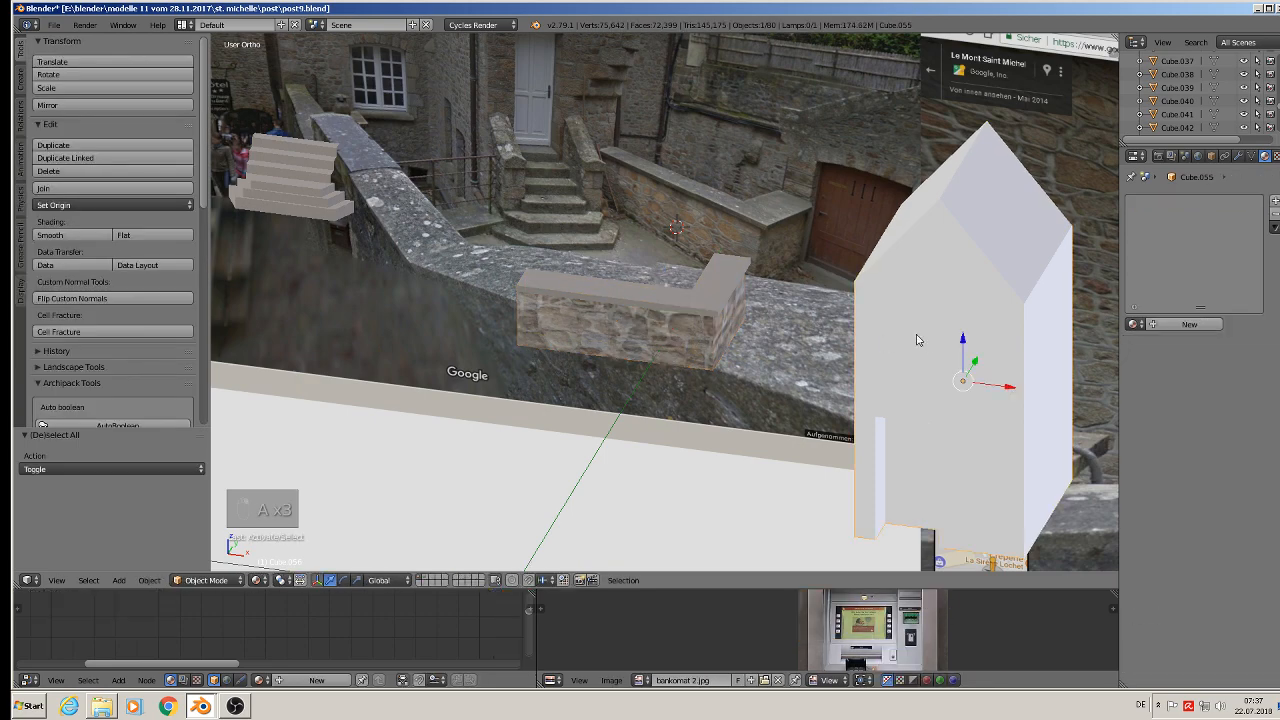
{"action": "key", "text": "Tab"}
{"action": "key", "text": "a"}
{"action": "key", "text": "a"}
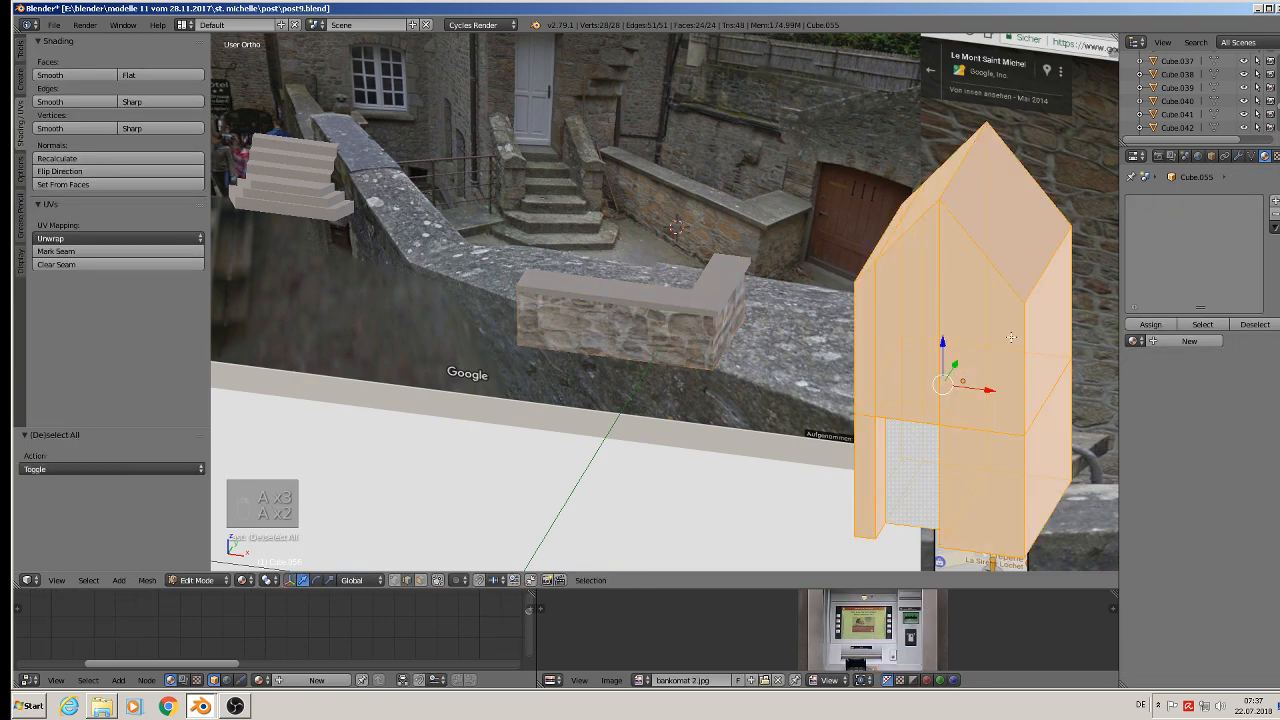
{"action": "left_click", "coordinate": [1133, 341]}
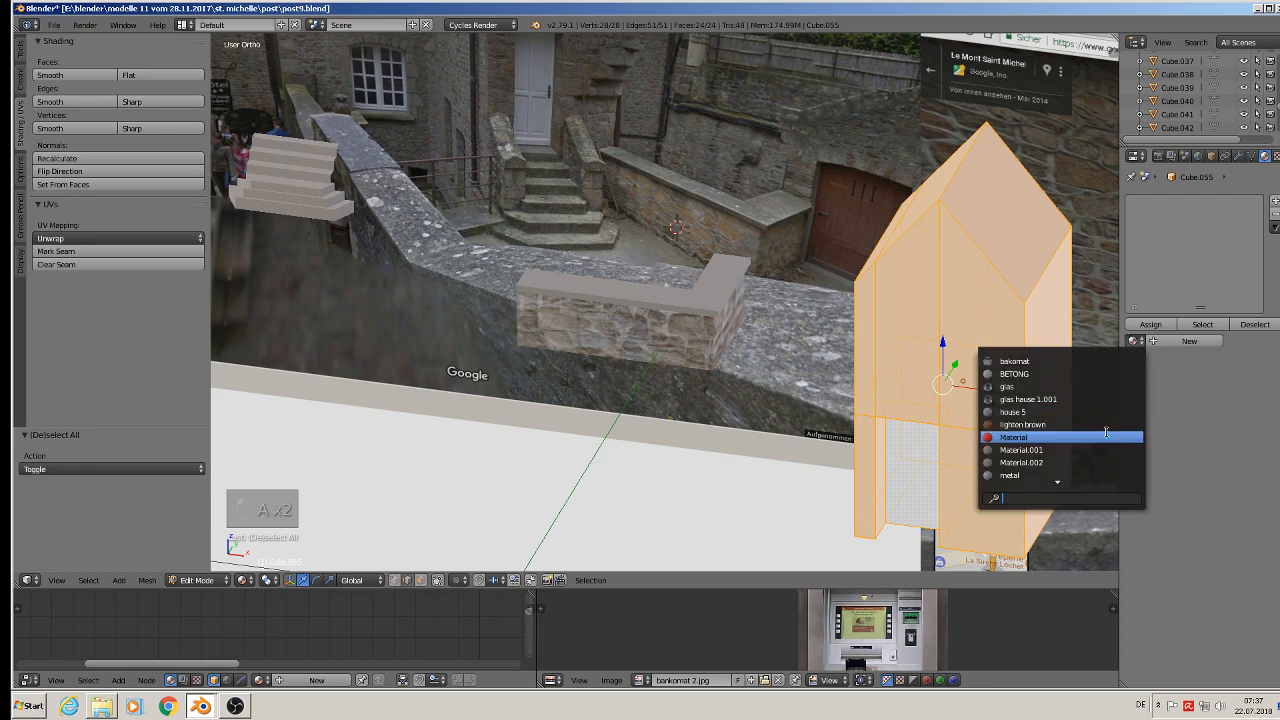
{"action": "type", "text": "ho"}
{"action": "left_click", "coordinate": [1047, 362]}
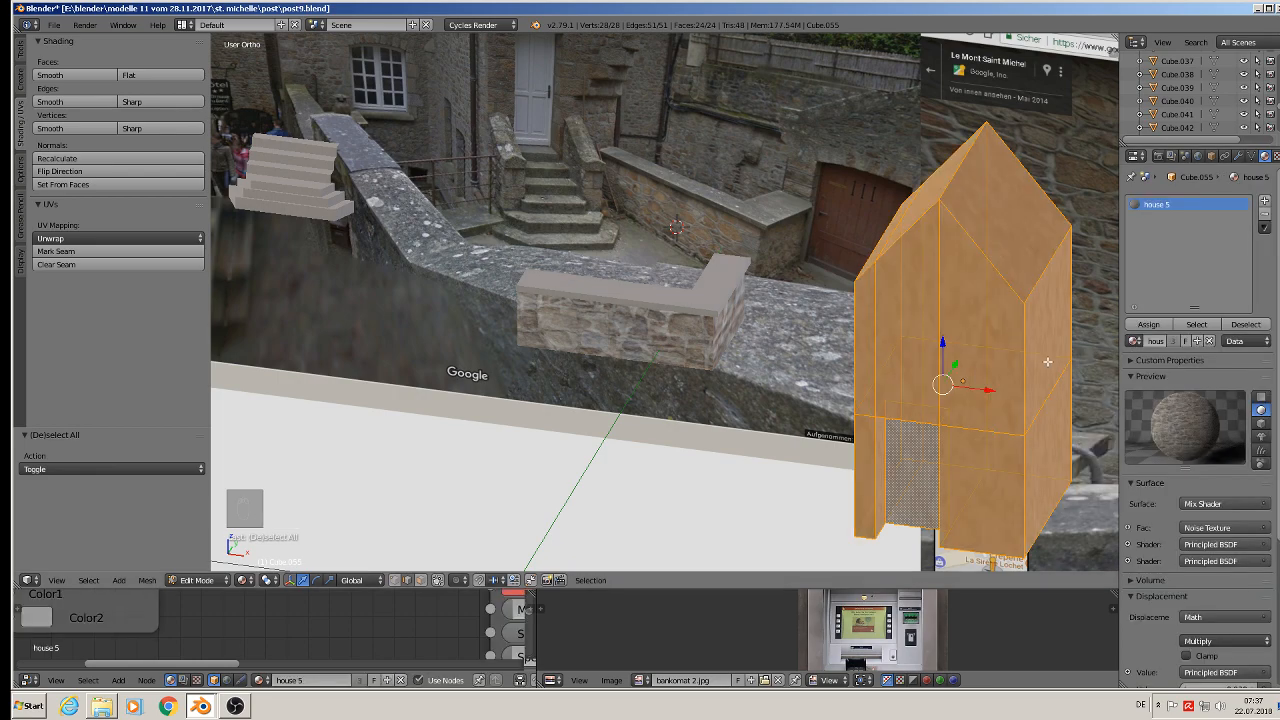
Apply the gabled building's rotation and scale, and unwrap its whole mesh with the standard Unwrap.
{"action": "key", "text": "Tab"}
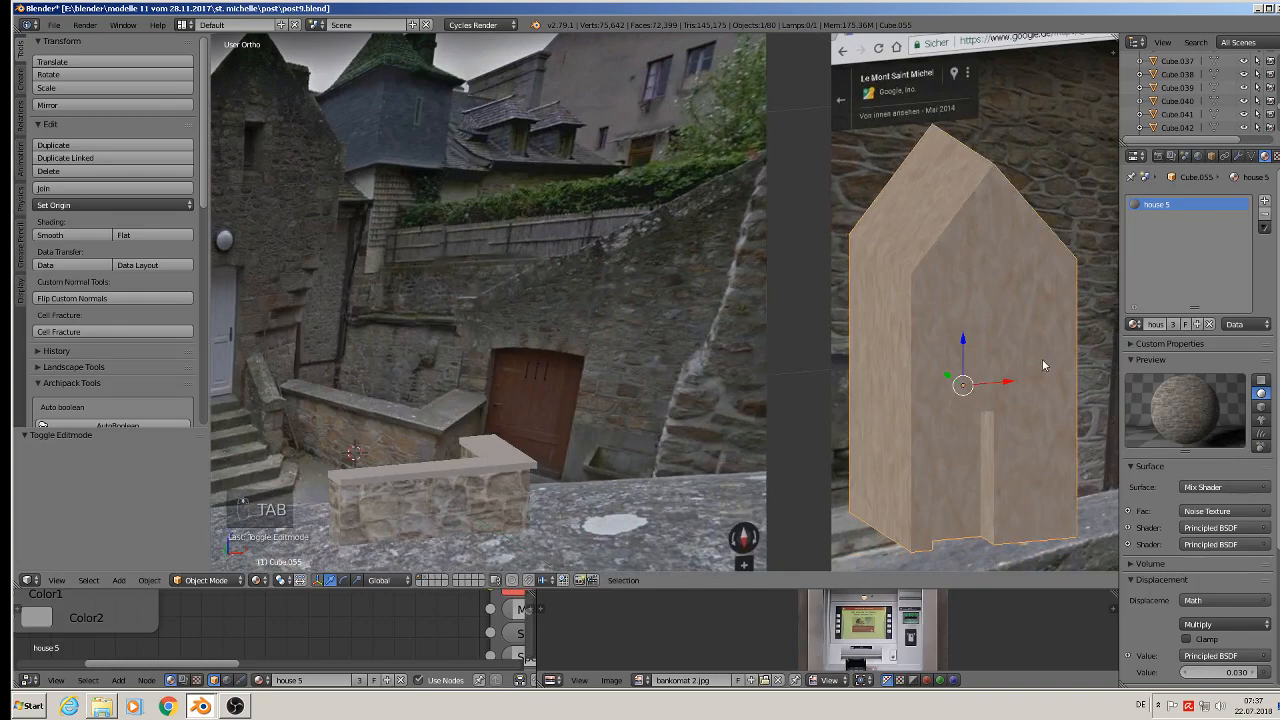
{"action": "middle_click_drag", "start_coordinate": [1042, 359], "coordinate": [830, 427]}
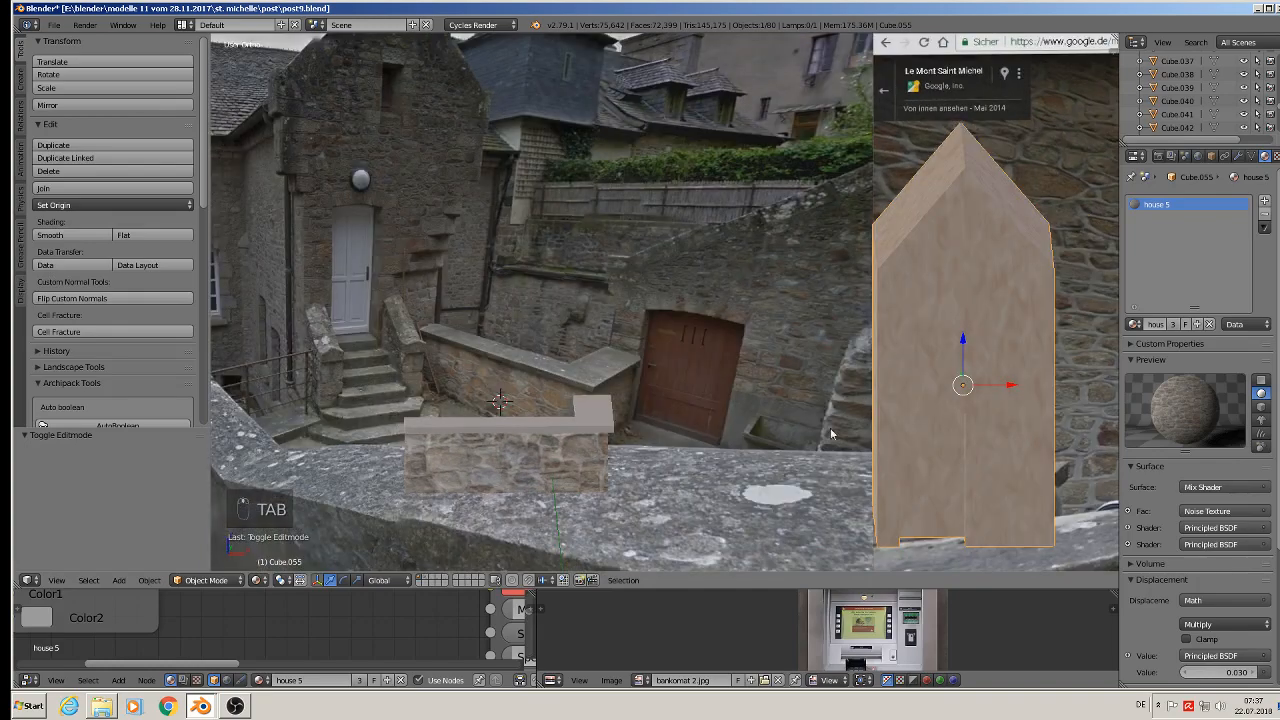
{"action": "left_click", "coordinate": [147, 581]}
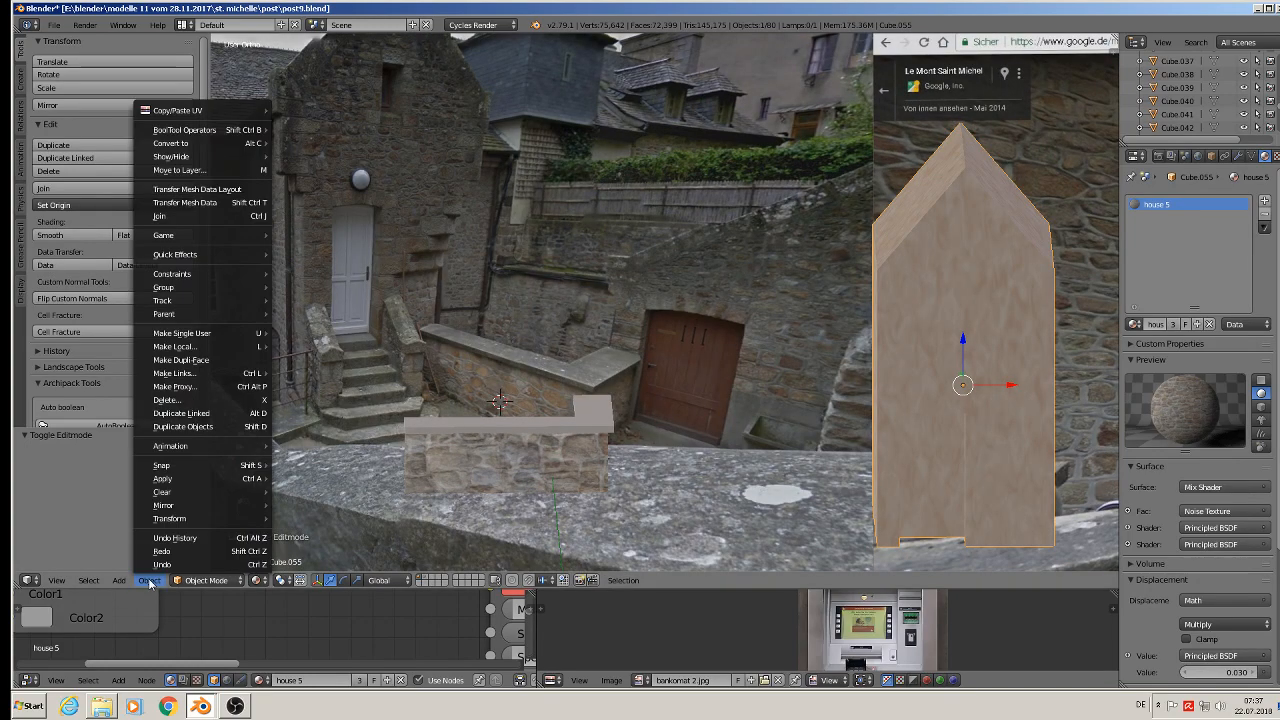
{"action": "mouse_move", "coordinate": [202, 481]}
{"action": "left_click", "coordinate": [330, 518]}
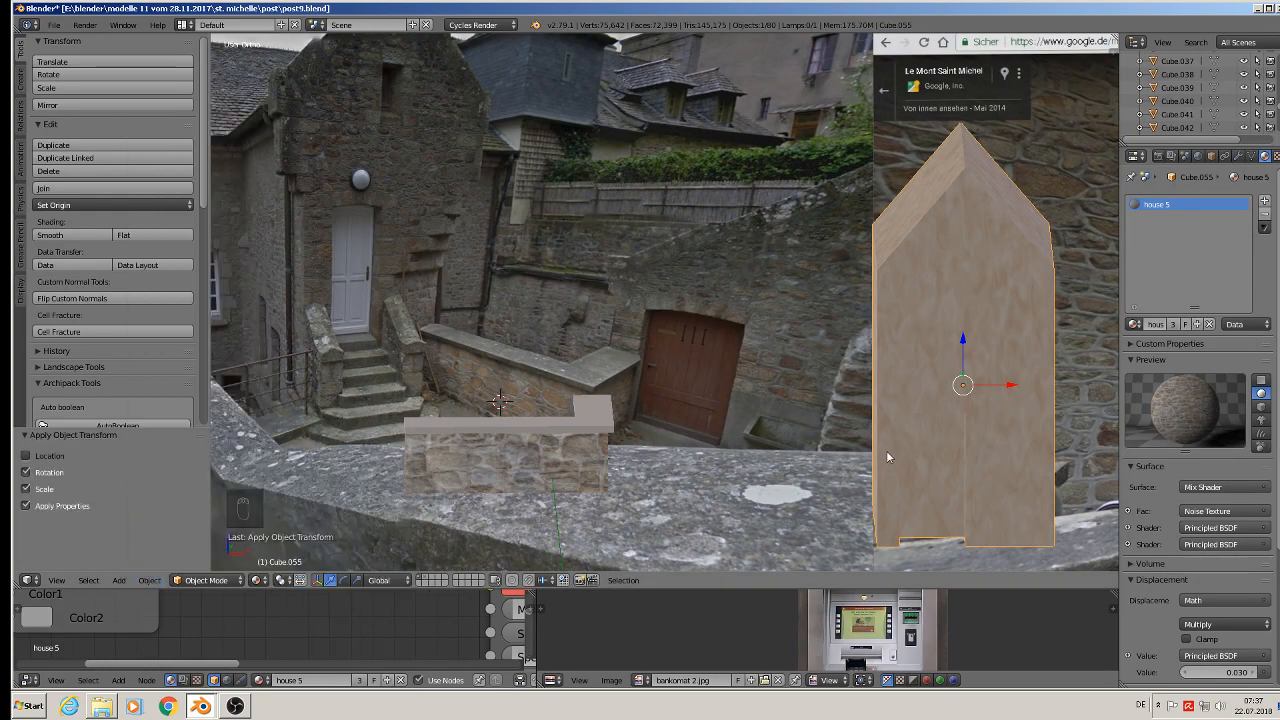
{"action": "key", "text": "Tab"}
{"action": "key", "text": "u"}
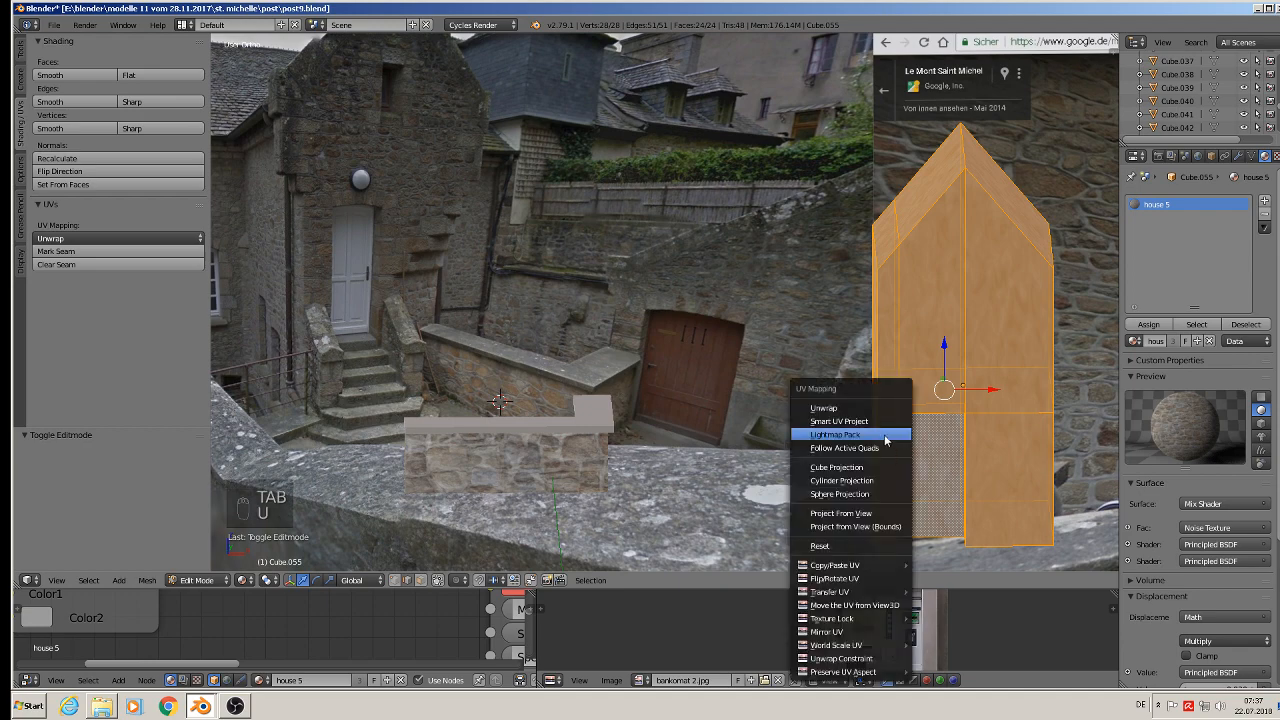
{"action": "left_click", "coordinate": [861, 408]}
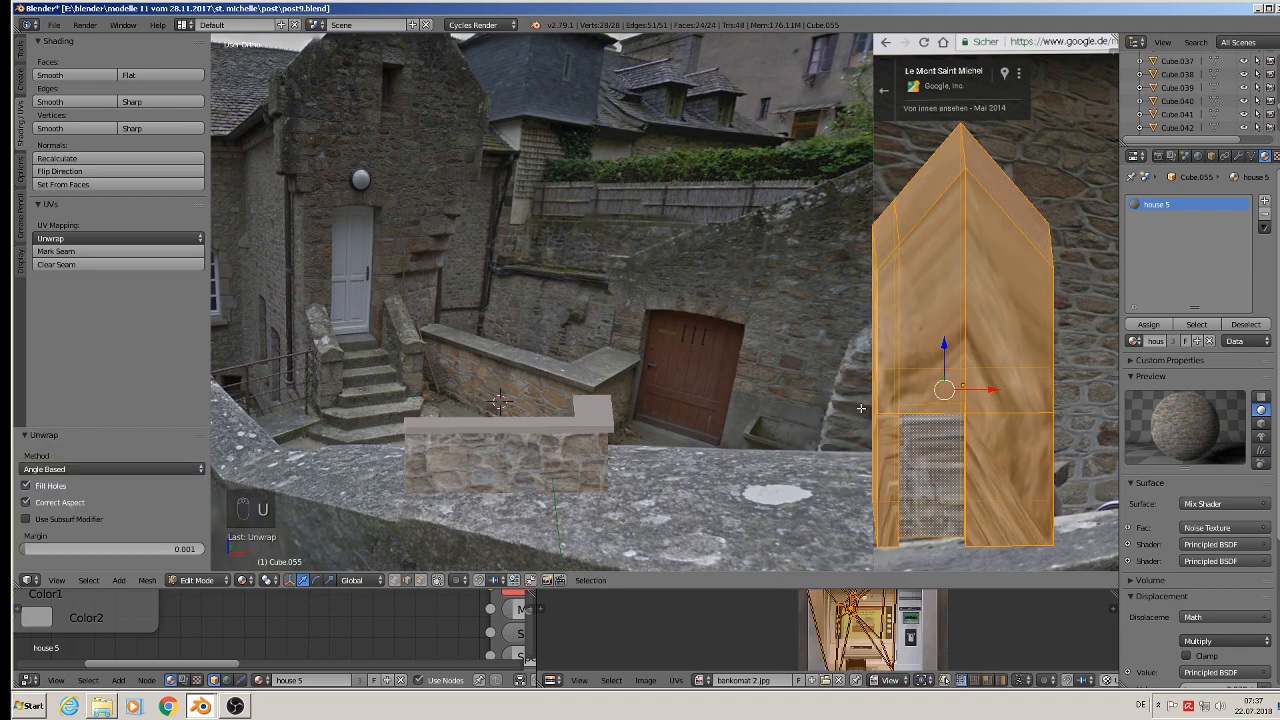
{"action": "key", "text": "Tab"}
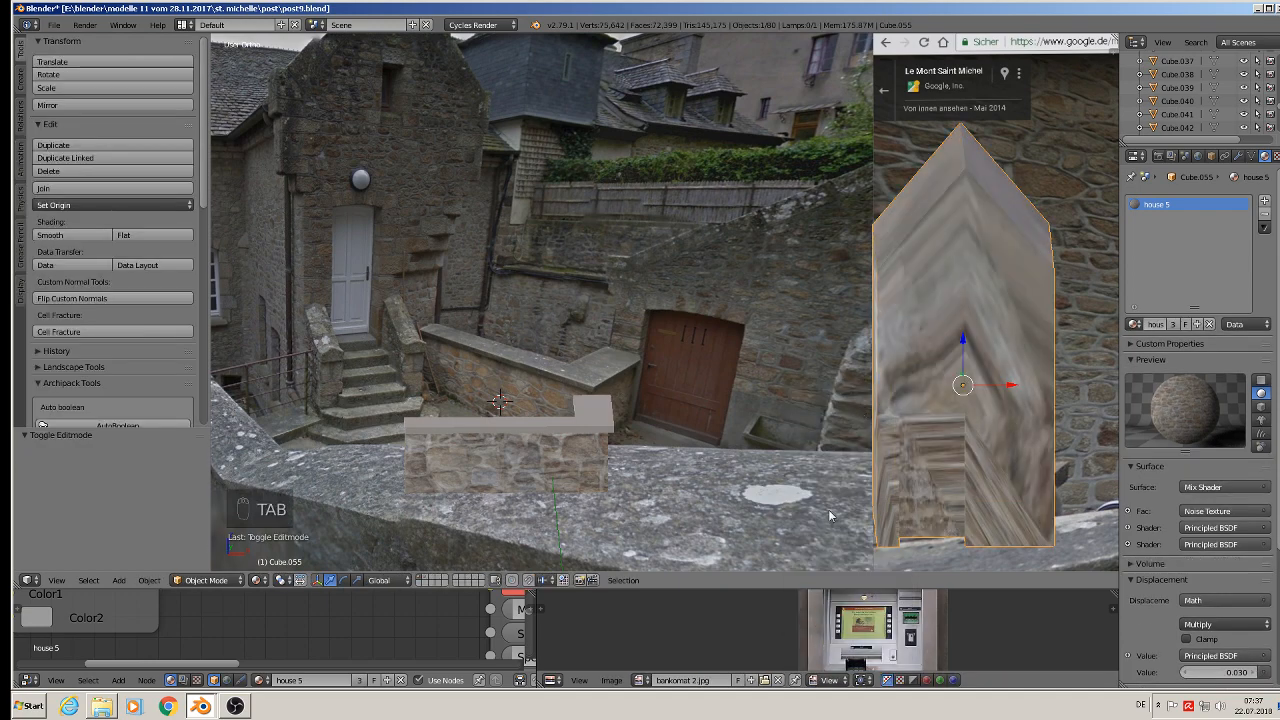
Reapply the gabled building's transform and repeat the standard unwrap of its whole mesh.
{"action": "middle_click_drag", "start_coordinate": [828, 509], "coordinate": [888, 489]}
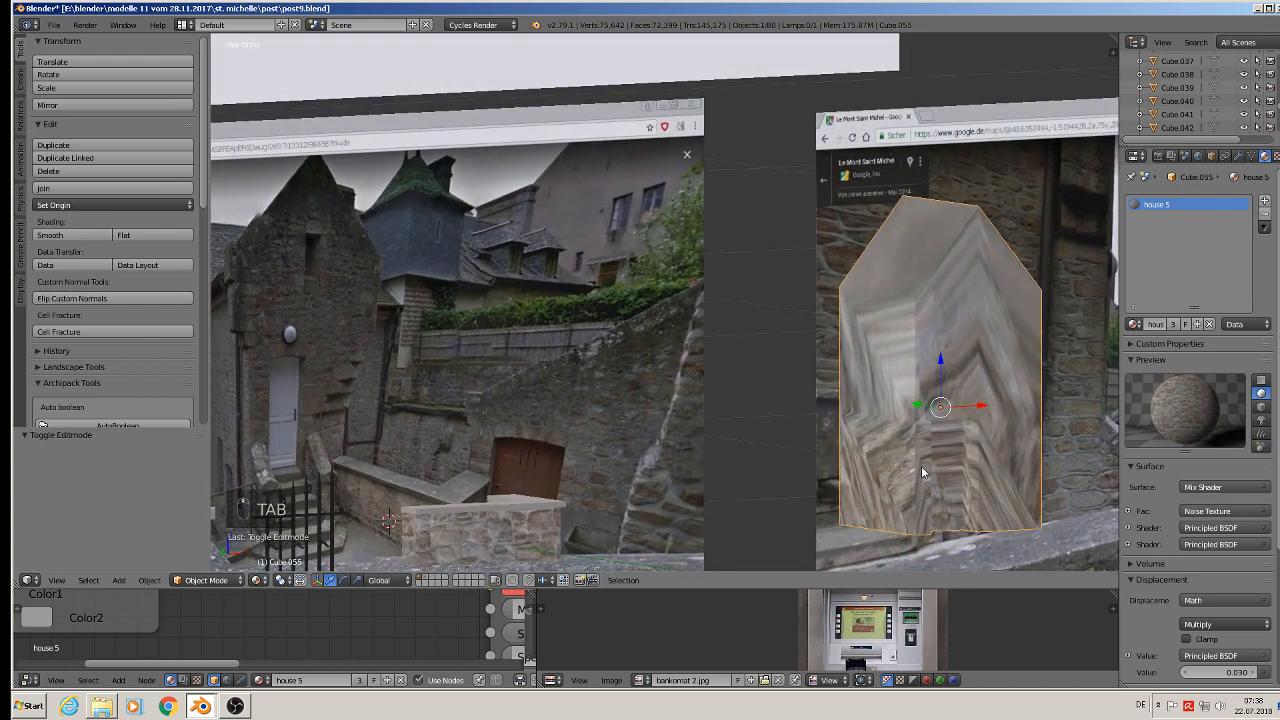
{"action": "key", "text": "Tab"}
{"action": "key", "text": "Tab"}
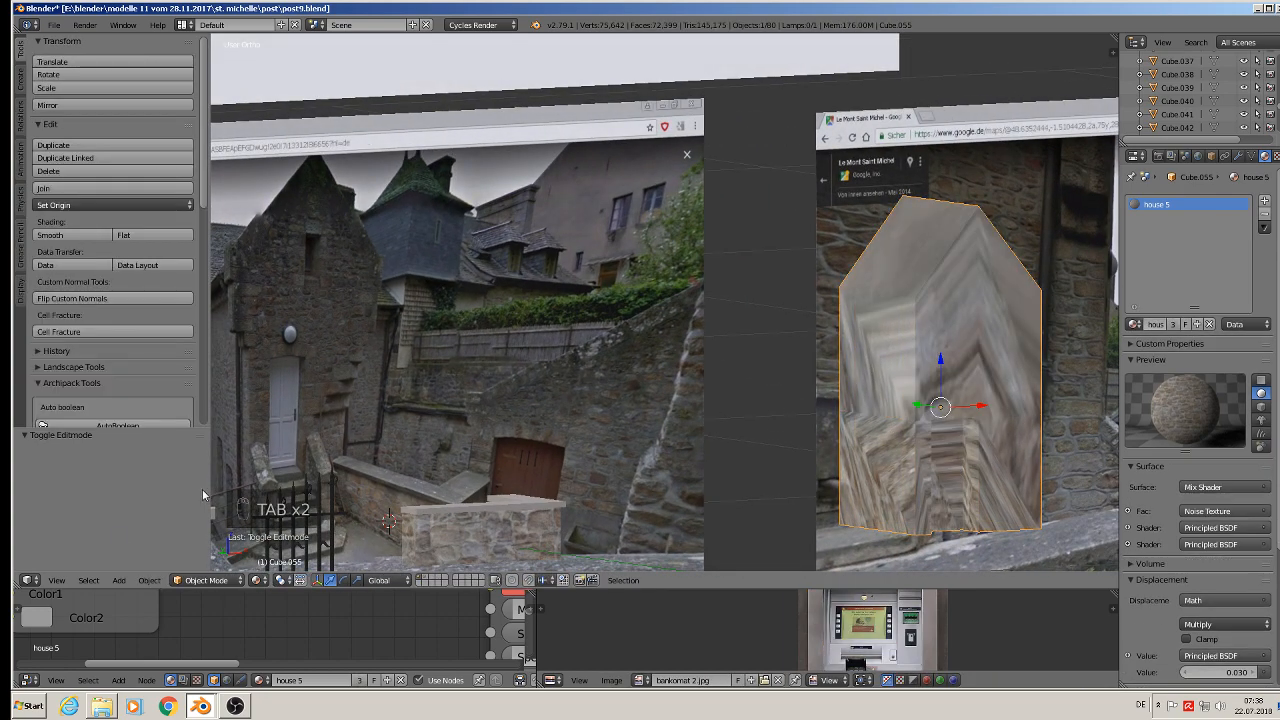
{"action": "left_click", "coordinate": [150, 581]}
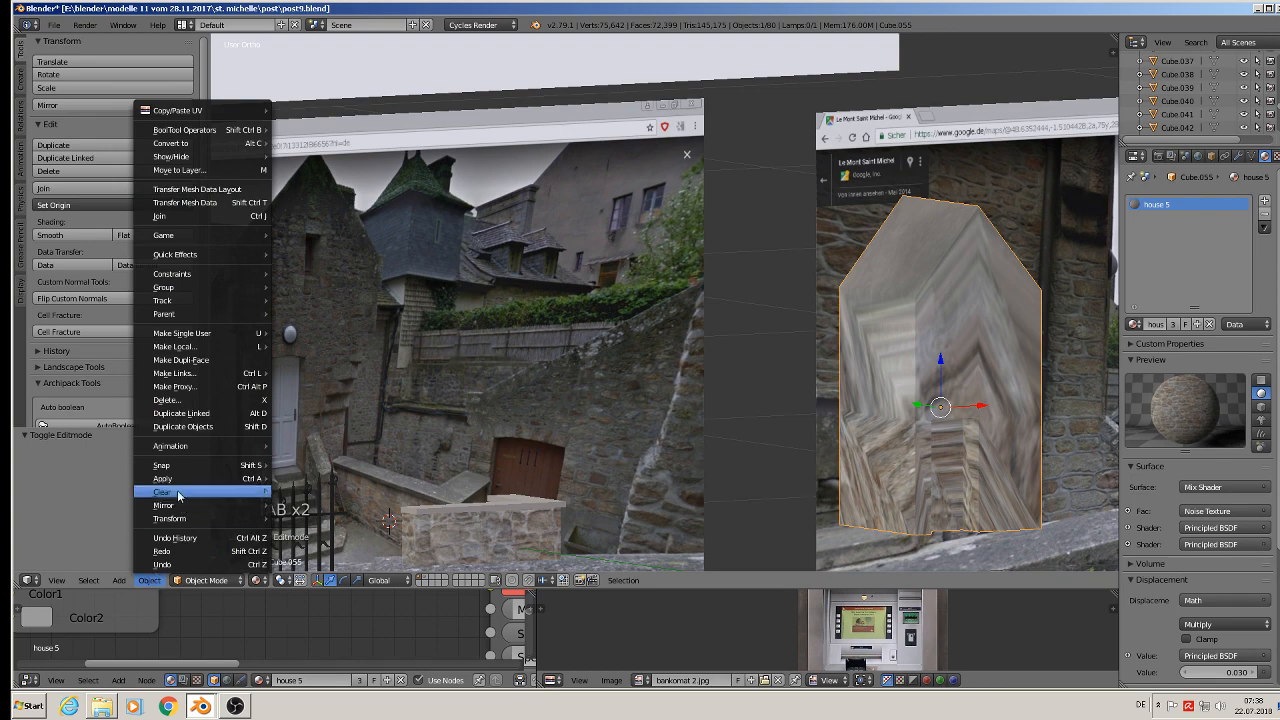
{"action": "mouse_move", "coordinate": [178, 495]}
{"action": "left_click", "coordinate": [400, 517]}
{"action": "key", "text": "Tab"}
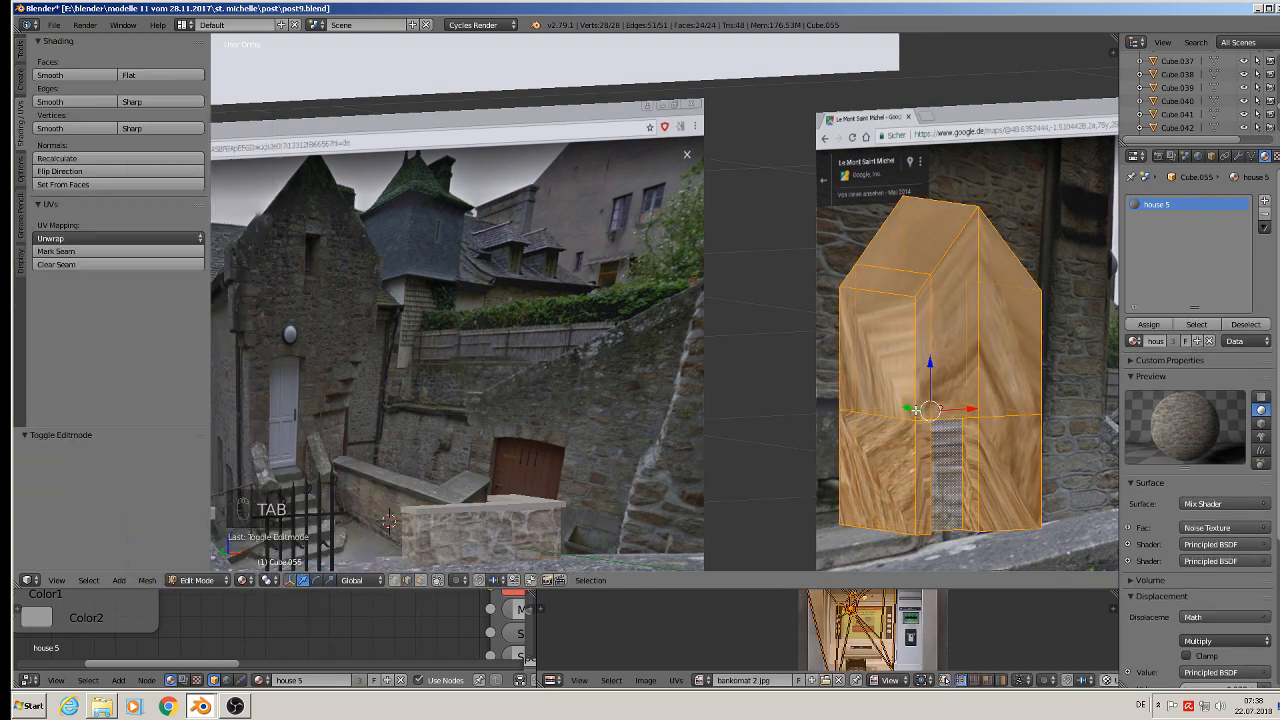
{"action": "key", "text": "u"}
{"action": "left_click", "coordinate": [918, 406]}
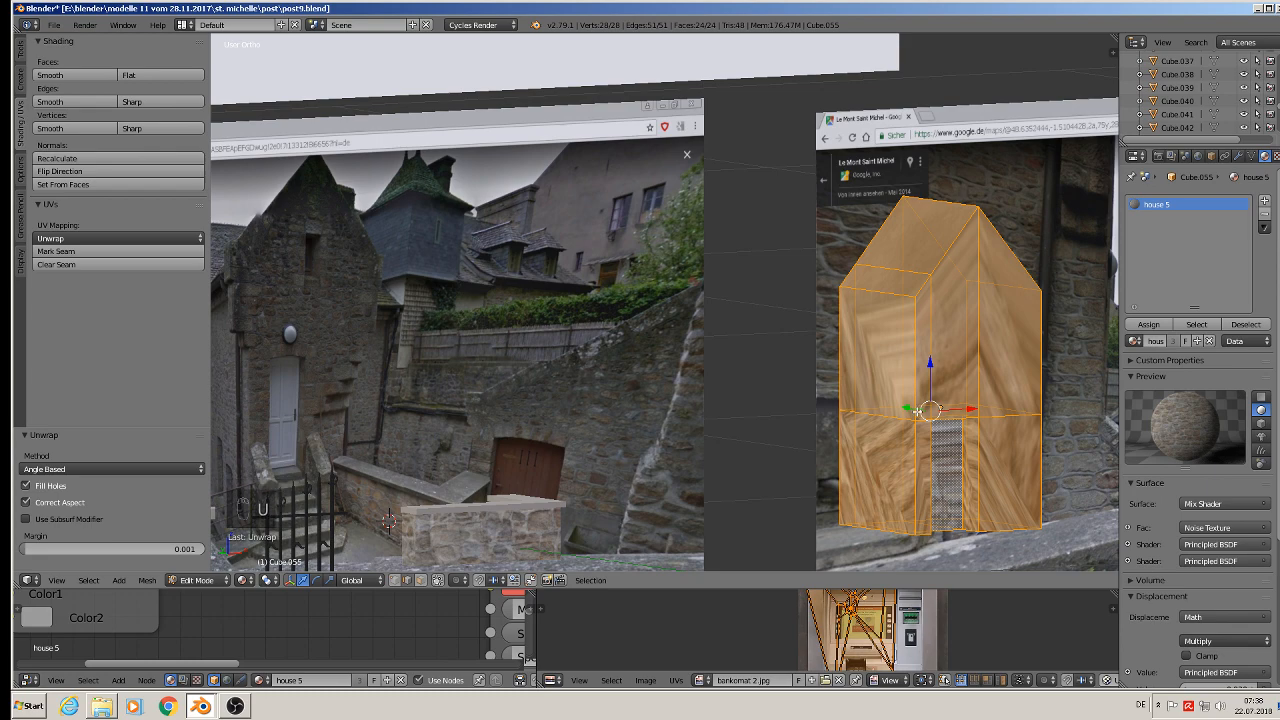
{"action": "key", "text": "Tab"}
Delete the two edges running across the gabled building's underside from the doorway to the back.
{"action": "key", "text": "KP_Decimal"}
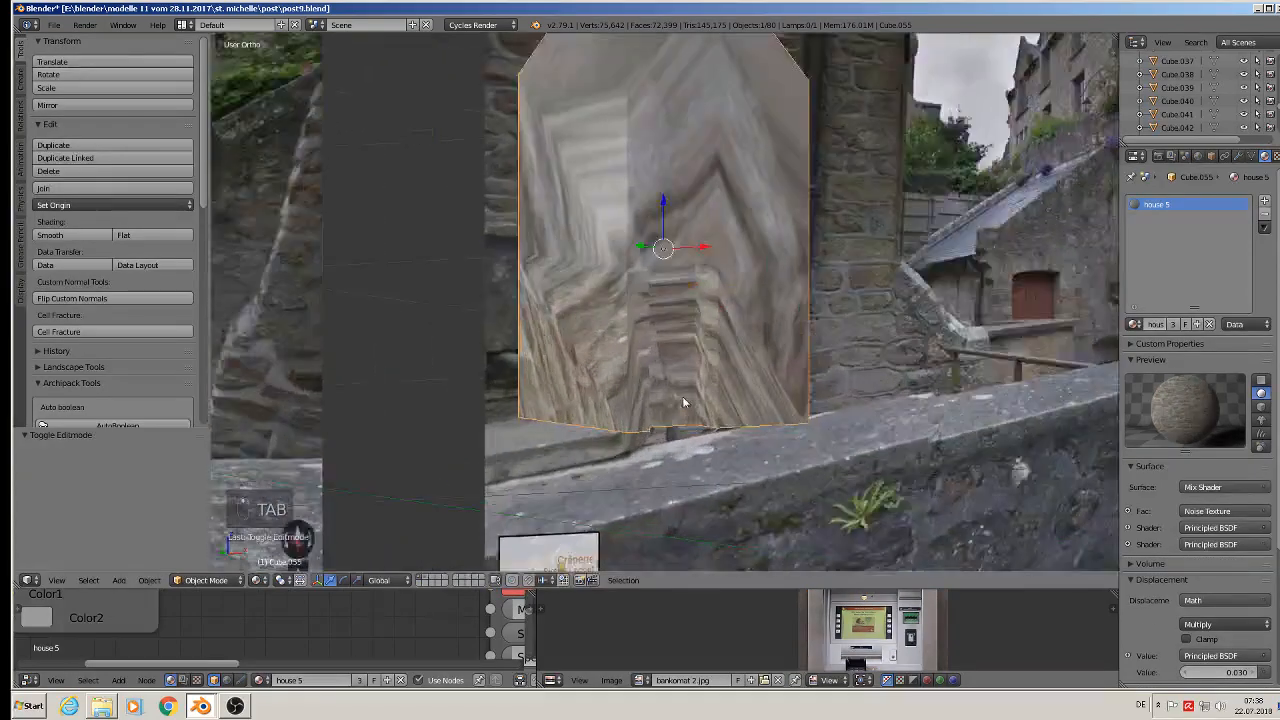
{"action": "scroll", "coordinate": [682, 397], "scroll_direction": "up", "scroll_amount": 3}
{"action": "middle_click_drag", "start_coordinate": [681, 398], "coordinate": [682, 355]}
{"action": "key", "text": "Tab"}
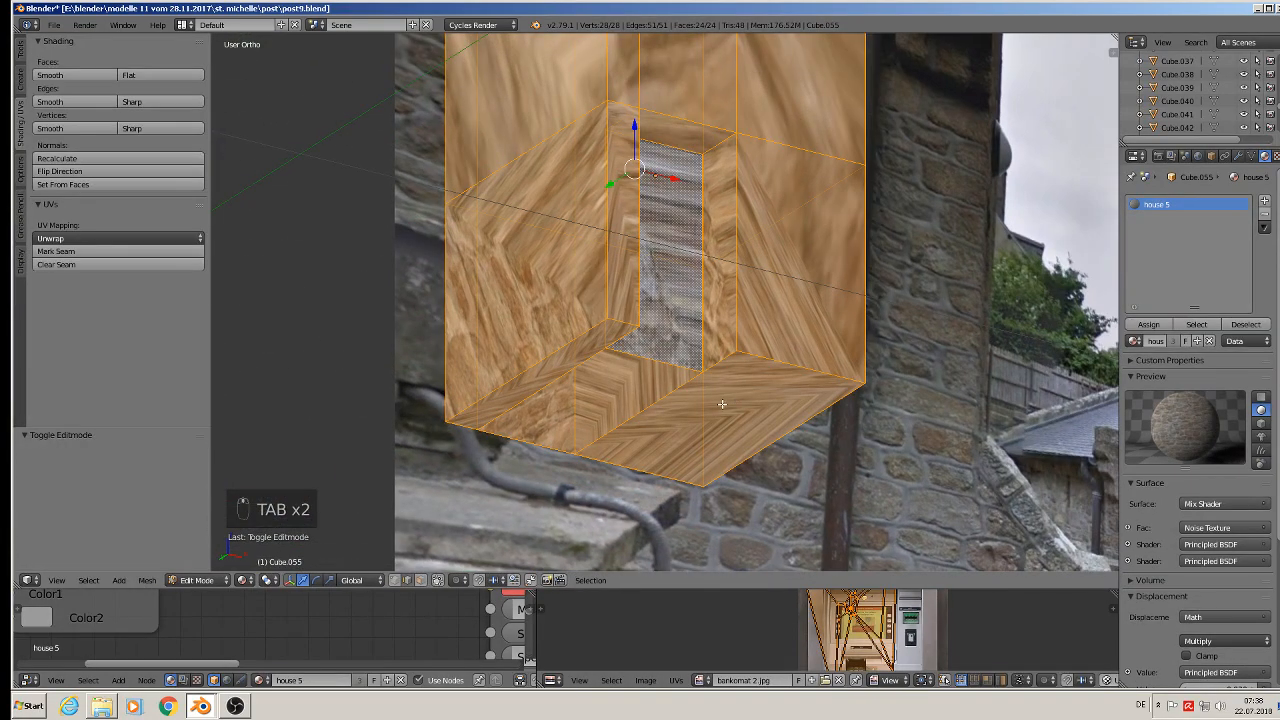
{"action": "mouse_move", "coordinate": [692, 414]}
{"action": "middle_mouse_down"}
{"action": "mouse_move", "coordinate": [624, 398]}
{"action": "mouse_move", "coordinate": [690, 395]}
{"action": "mouse_move", "coordinate": [675, 425]}
{"action": "middle_mouse_up"}
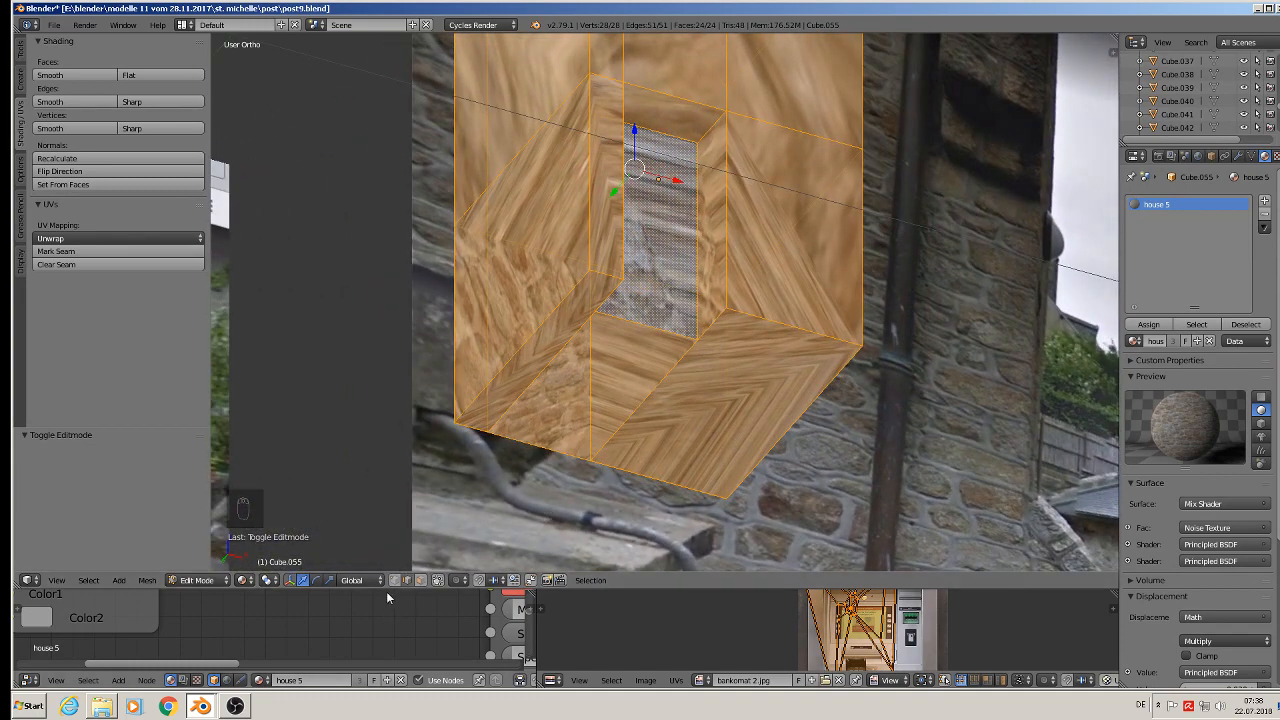
{"action": "right_click", "coordinate": [656, 384]}
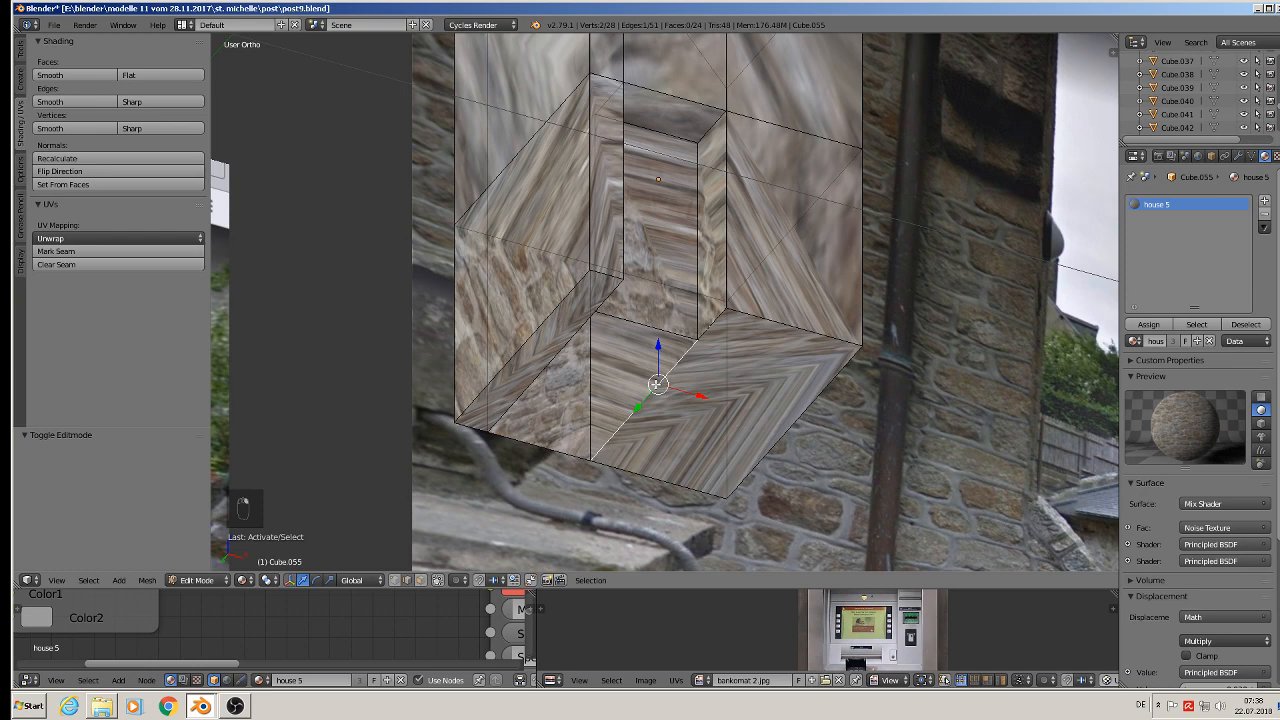
{"action": "key", "text": "x"}
{"action": "left_click", "coordinate": [655, 386]}
{"action": "middle_click_drag", "start_coordinate": [655, 386], "coordinate": [643, 405]}
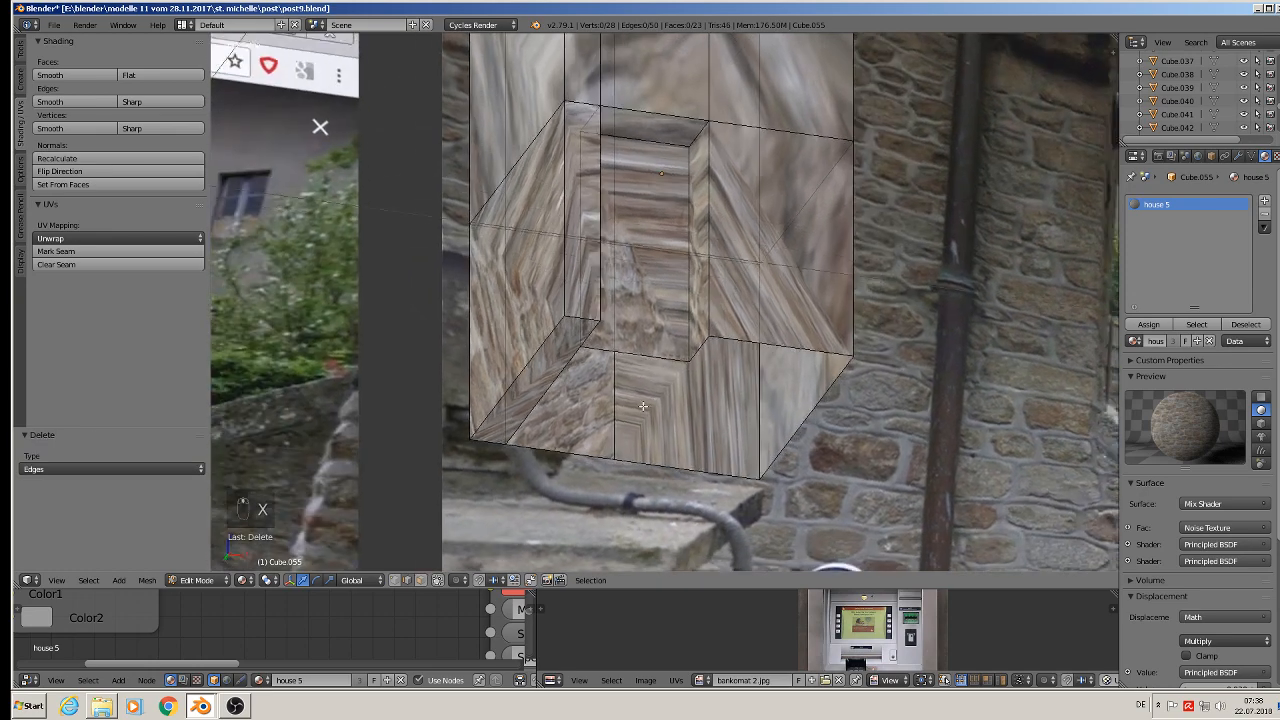
{"action": "right_click", "coordinate": [549, 383]}
{"action": "key", "text": "x"}
{"action": "left_click", "coordinate": [549, 383]}
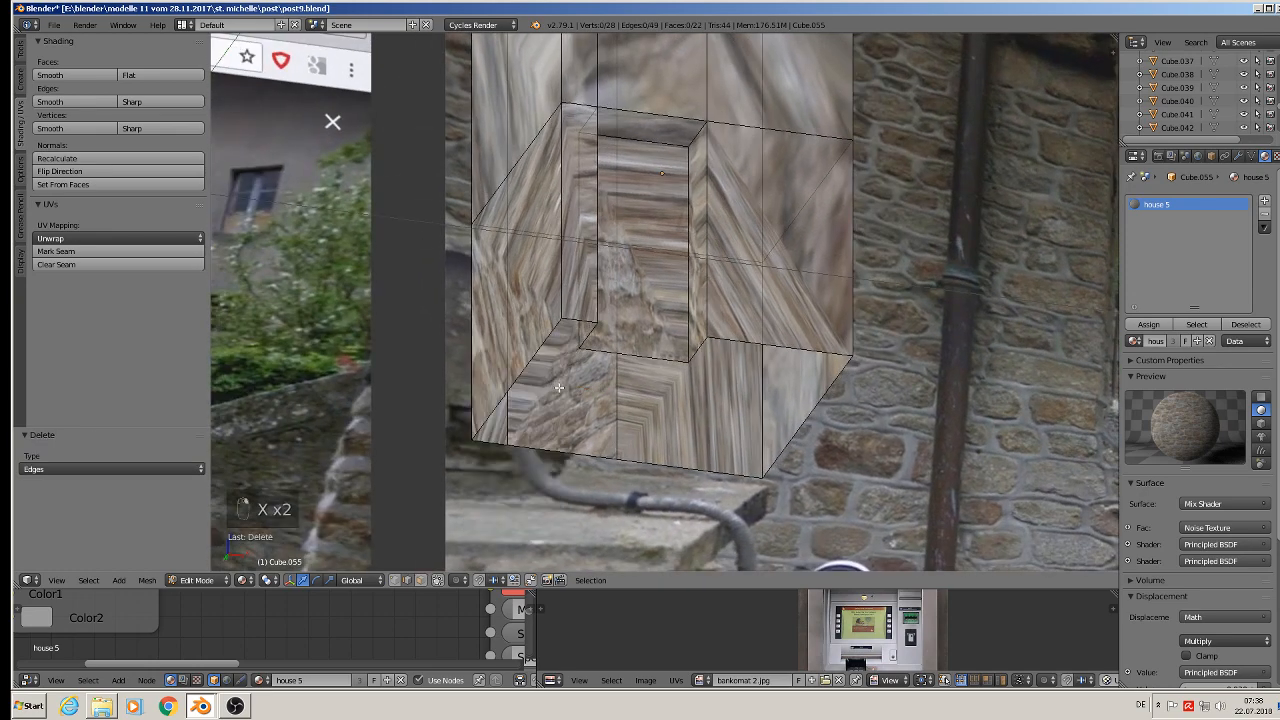
Select the gabled building's vertical corner edges together with its roof ridge.
{"action": "middle_click_drag", "start_coordinate": [559, 388], "coordinate": [587, 155]}
{"action": "right_click", "coordinate": [584, 324], "text": "alt"}
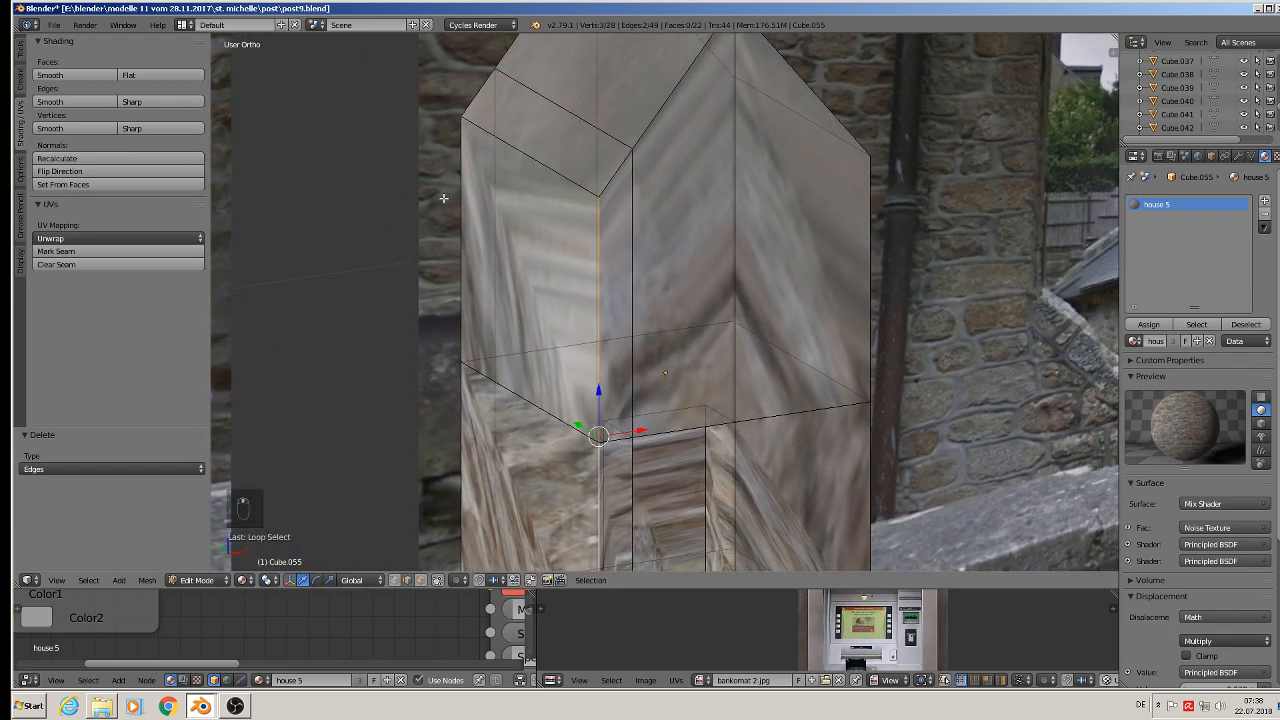
{"action": "right_click", "coordinate": [458, 196], "text": "alt+shift"}
{"action": "right_click", "coordinate": [849, 212], "text": "alt+shift"}
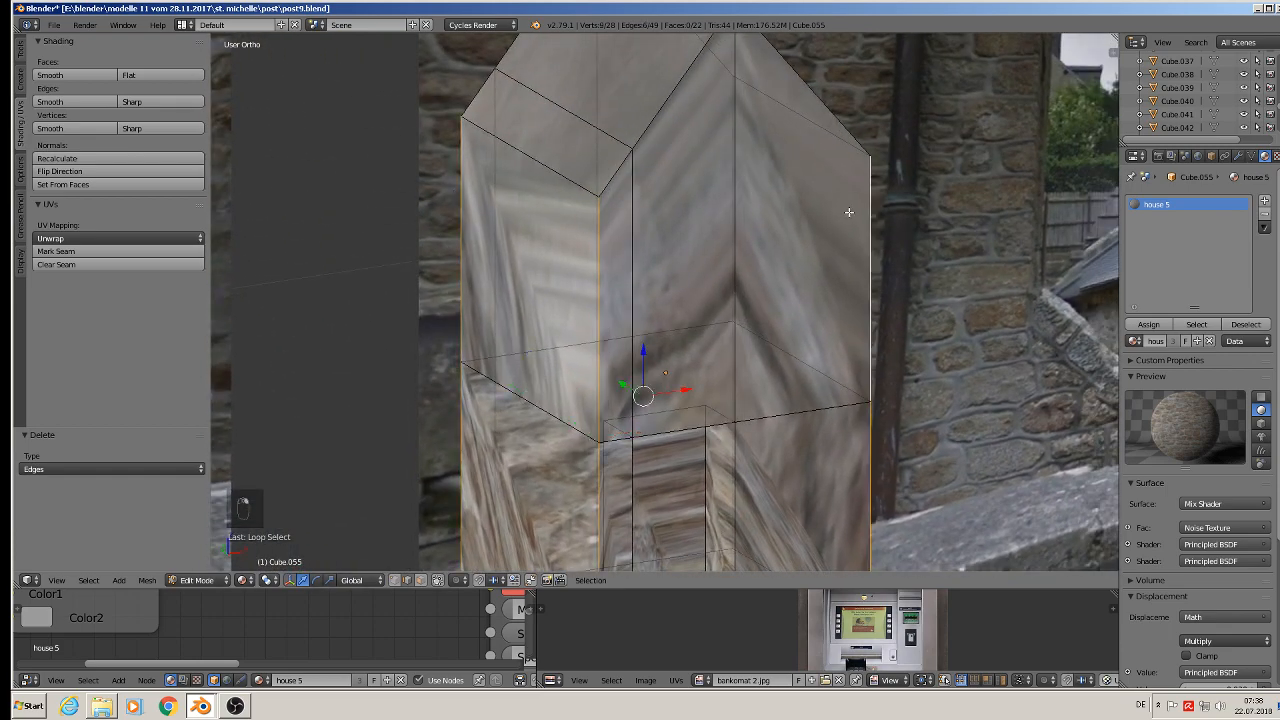
{"action": "right_click", "coordinate": [739, 176], "text": "alt+shift"}
{"action": "middle_click_drag", "start_coordinate": [618, 194], "coordinate": [634, 390], "text": "shift"}
{"action": "right_click", "coordinate": [728, 328], "text": "shift"}
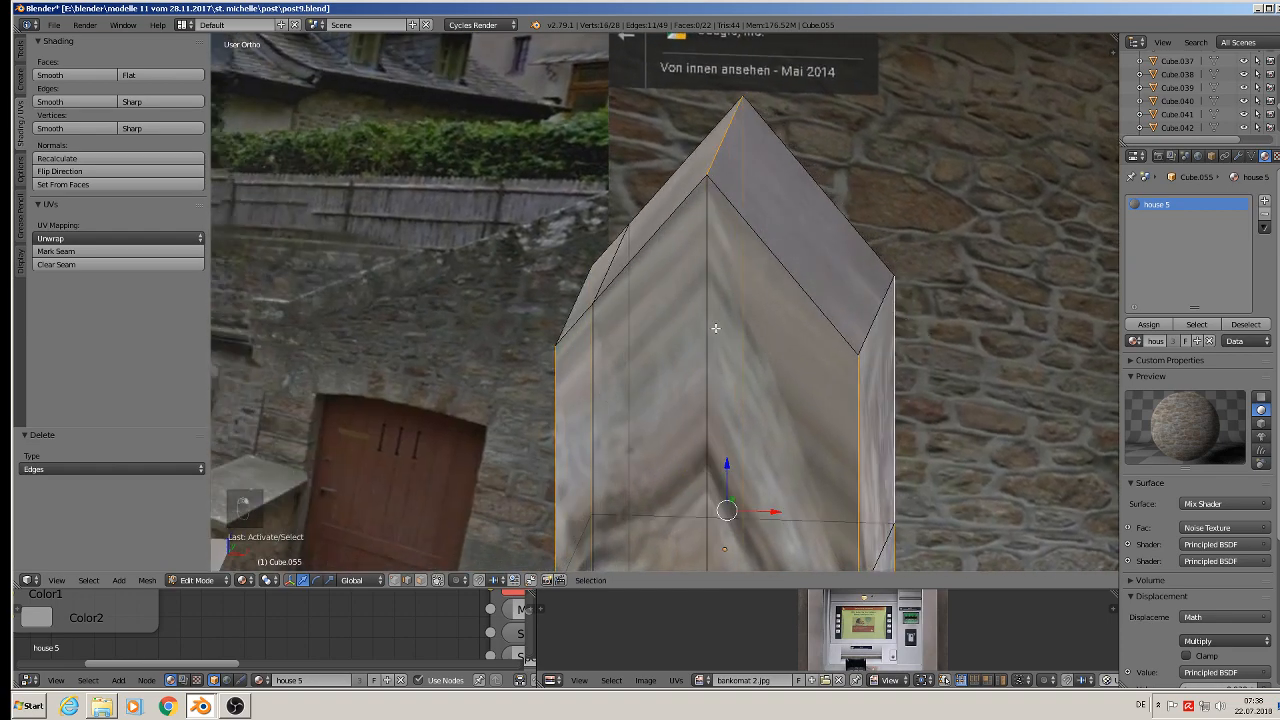
{"action": "middle_click_drag", "start_coordinate": [759, 398], "coordinate": [830, 177], "text": "shift"}
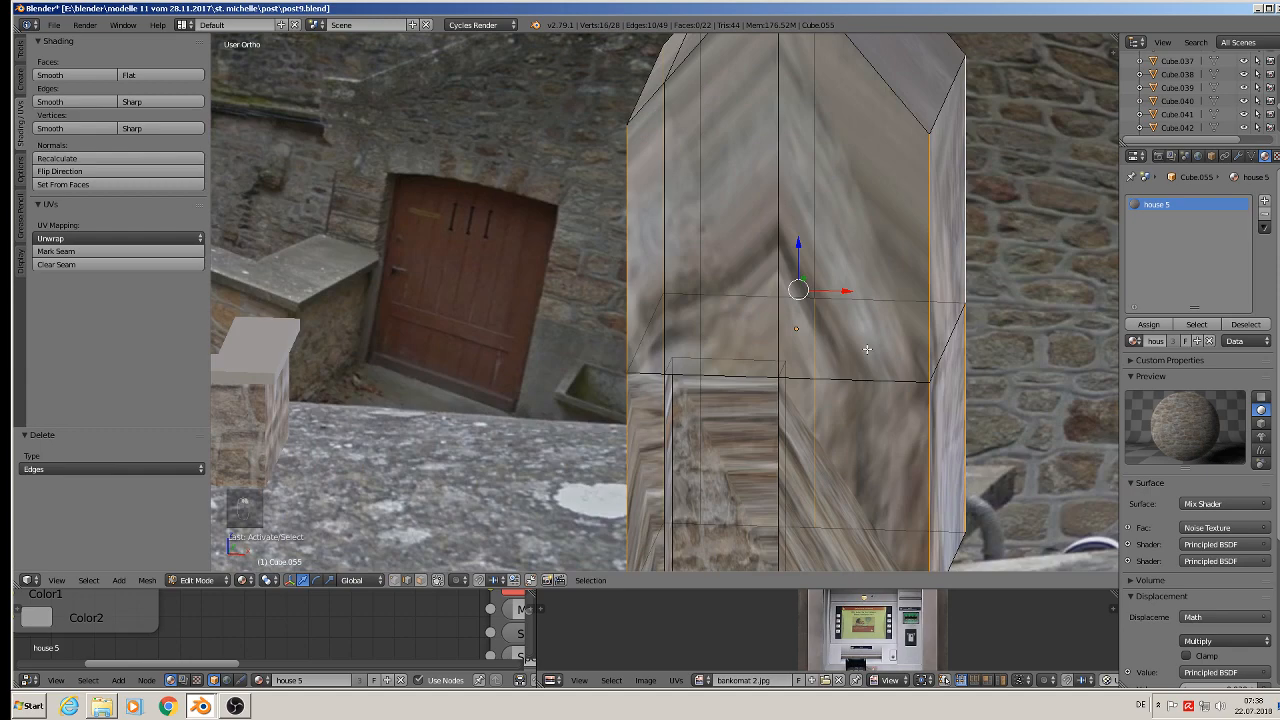
Add the doorway's vertical jamb edges and its front and rear top edges to the edge selection.
{"action": "right_click", "coordinate": [817, 420], "text": "shift"}
{"action": "middle_click_drag", "start_coordinate": [819, 420], "coordinate": [897, 266], "text": "shift"}
{"action": "right_click", "coordinate": [836, 393], "text": "shift"}
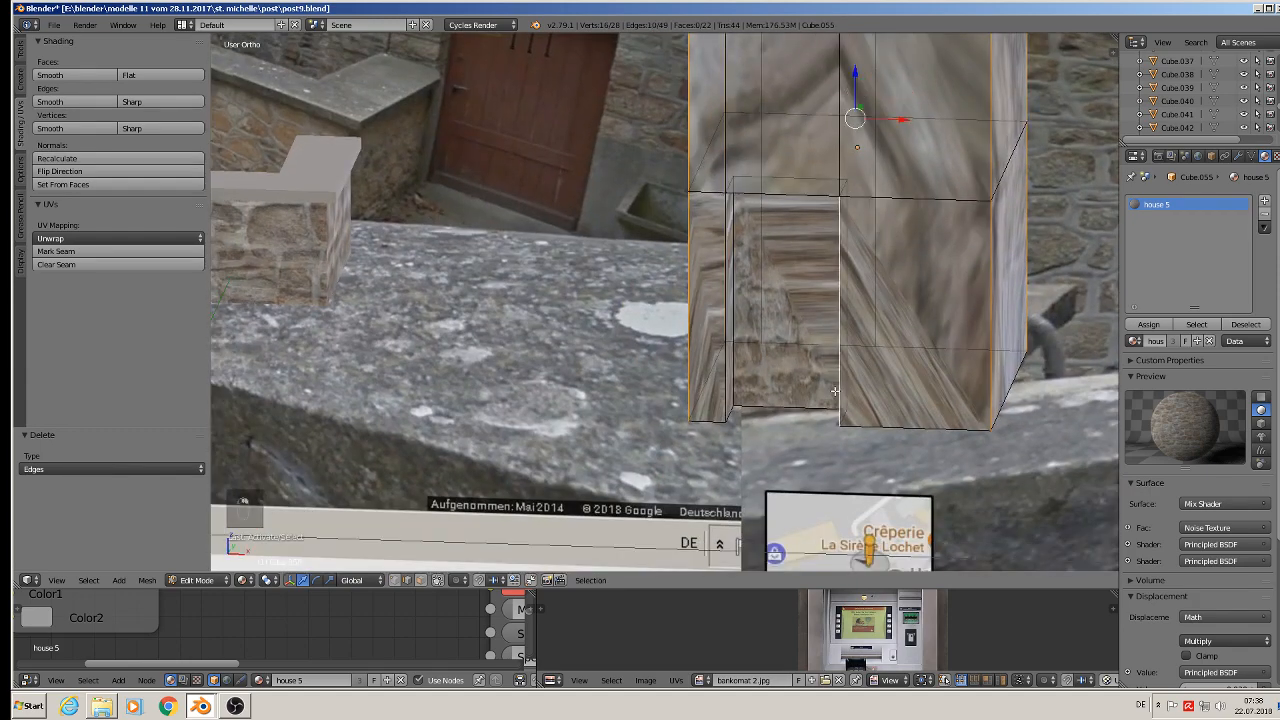
{"action": "right_click", "coordinate": [767, 204], "text": "shift"}
{"action": "right_click", "coordinate": [723, 245], "text": "shift"}
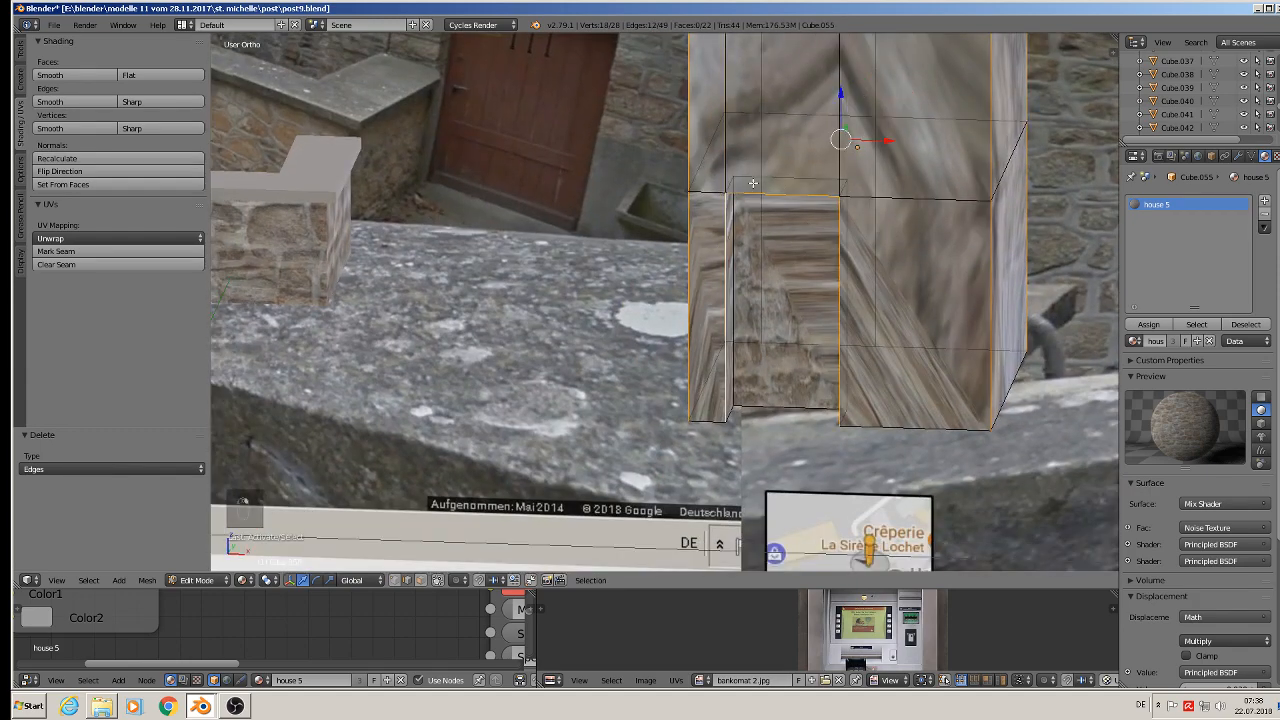
{"action": "right_click", "coordinate": [732, 180], "text": "shift"}
{"action": "right_click", "coordinate": [762, 174], "text": "shift"}
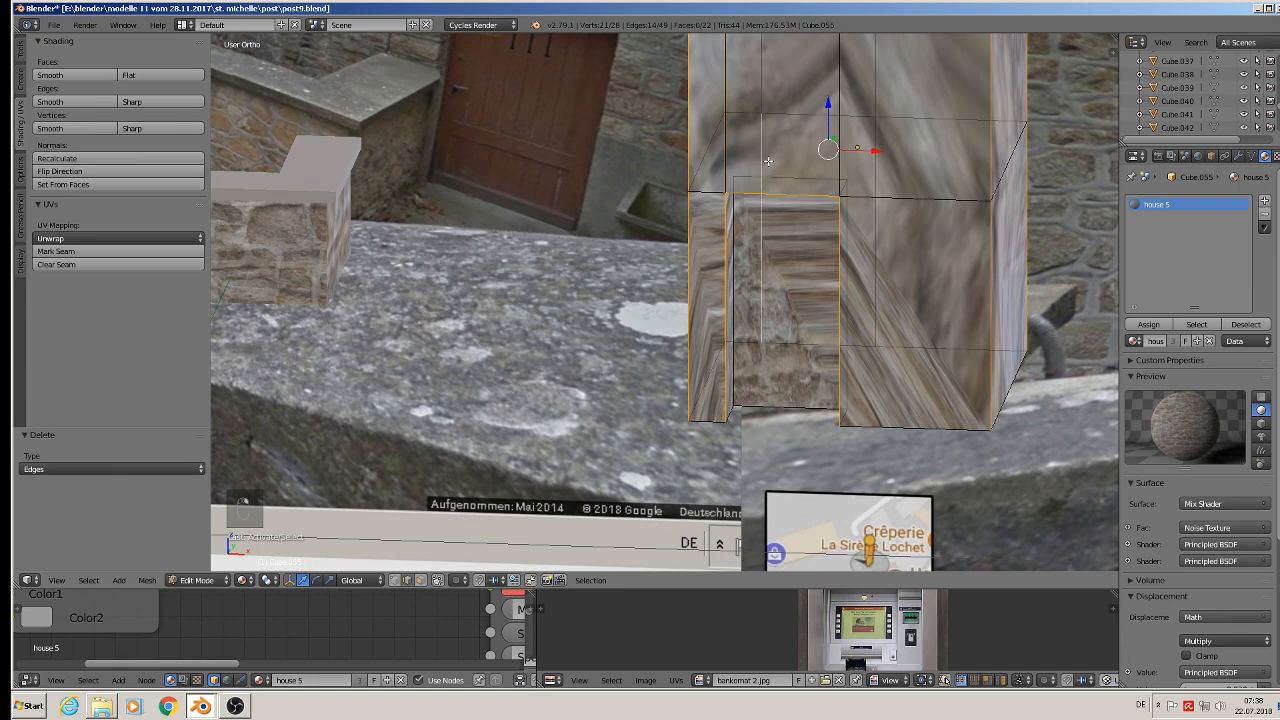
{"action": "right_click", "coordinate": [750, 178], "text": "shift"}
{"action": "scroll", "coordinate": [742, 264], "scroll_direction": "up", "scroll_amount": 2}
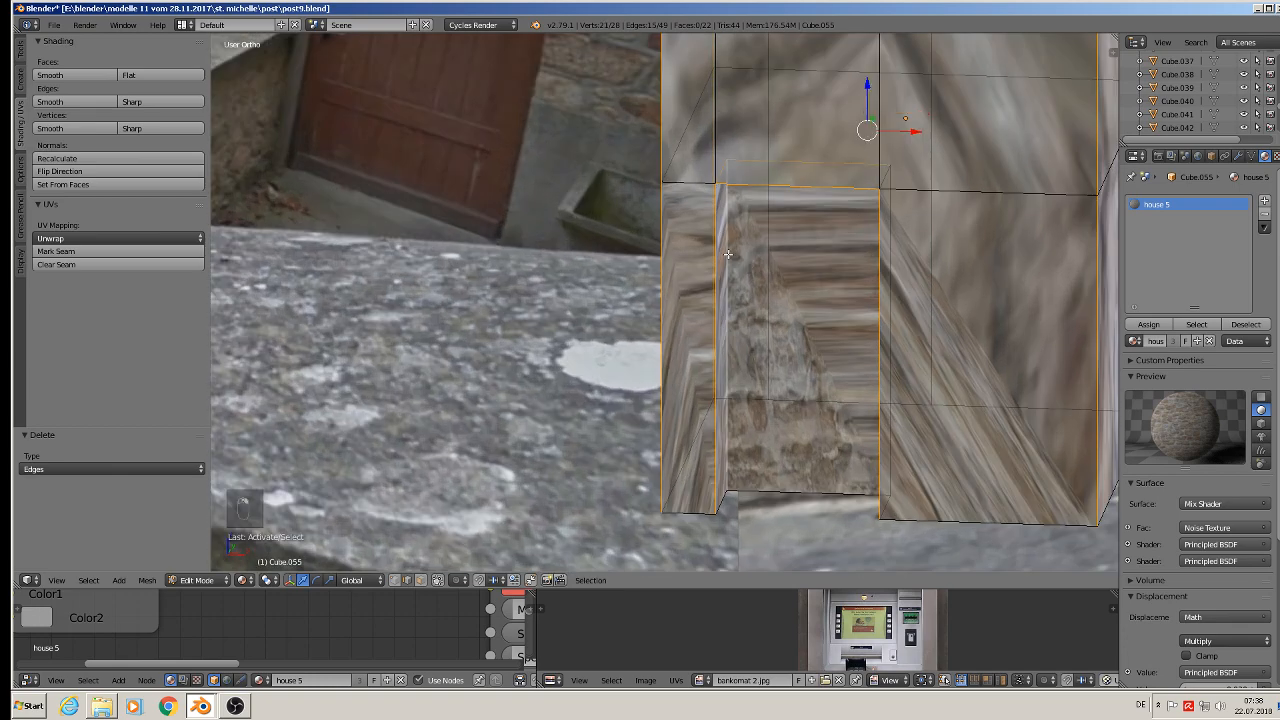
{"action": "middle_click_drag", "start_coordinate": [728, 254], "coordinate": [882, 307]}
{"action": "right_click", "coordinate": [905, 312], "text": "shift"}
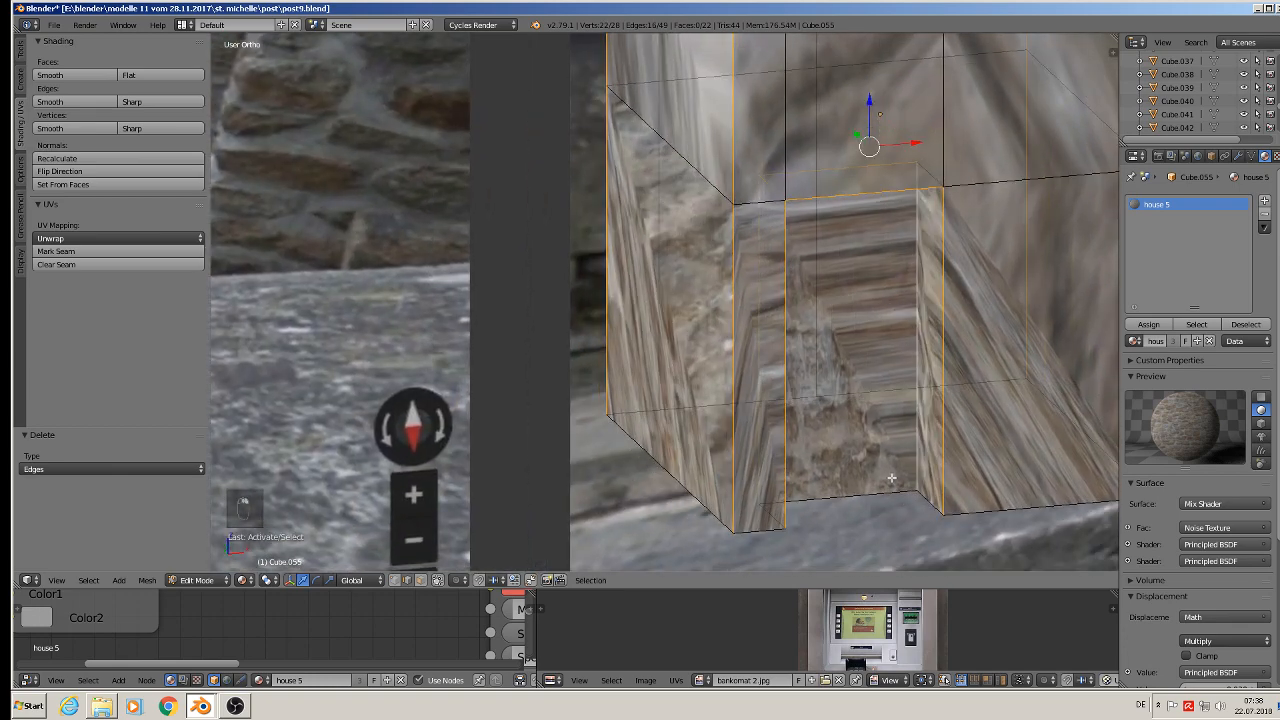
Add the bottom edges around the building's base and doorway recess to the edge selection.
{"action": "right_click", "coordinate": [763, 531], "text": "shift"}
{"action": "right_click", "coordinate": [697, 519], "text": "shift"}
{"action": "right_click", "coordinate": [647, 411], "text": "shift"}
{"action": "right_click", "coordinate": [767, 411], "text": "shift"}
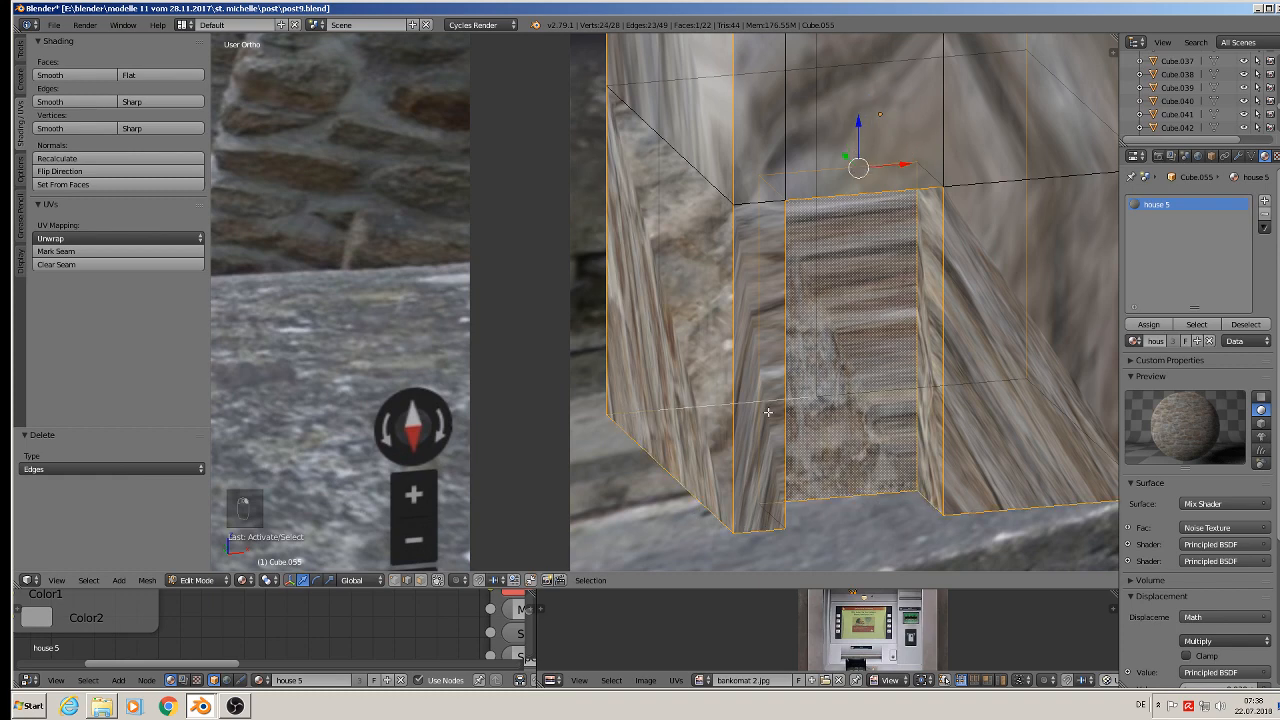
{"action": "middle_click_drag", "start_coordinate": [959, 430], "coordinate": [778, 423], "text": "shift"}
{"action": "right_click", "coordinate": [703, 366], "text": "shift"}
{"action": "right_click", "coordinate": [906, 399], "text": "shift"}
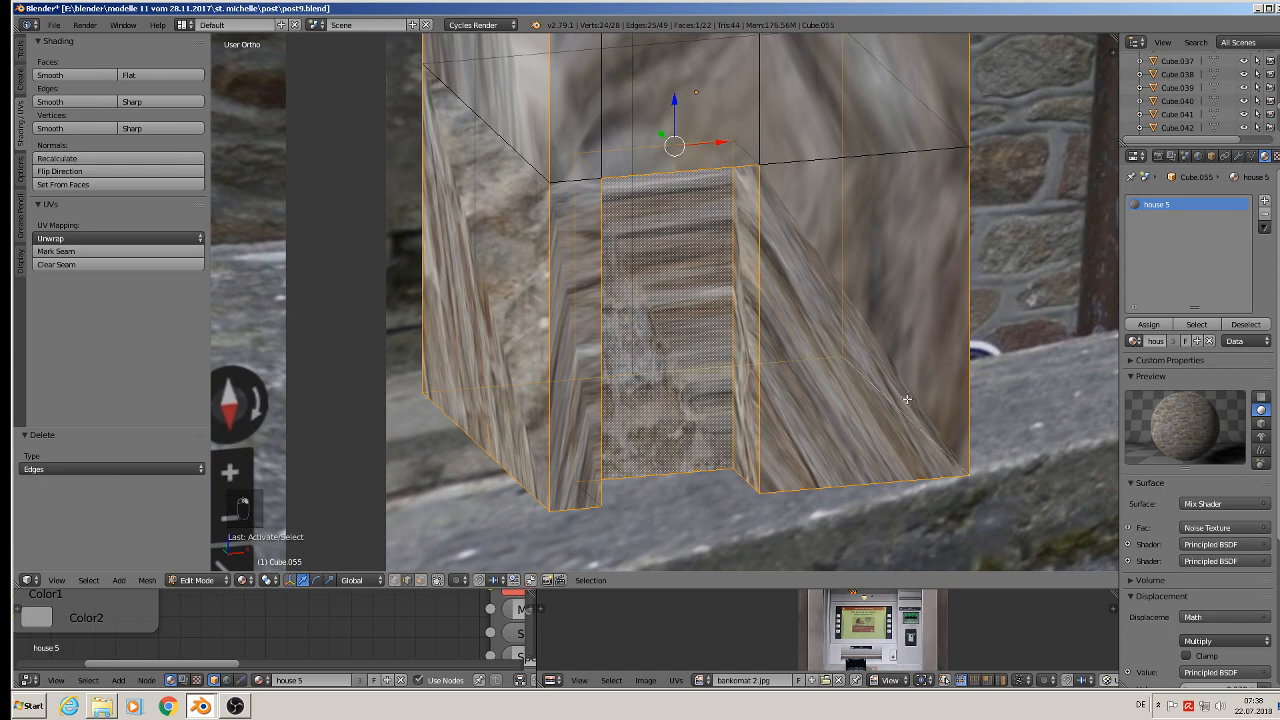
{"action": "middle_click_drag", "start_coordinate": [938, 428], "coordinate": [882, 432]}
Add the sloping gable edges and the eaves to the selection, and mark all selected edges as seams.
{"action": "middle_click_drag", "start_coordinate": [828, 371], "coordinate": [763, 529], "text": "shift"}
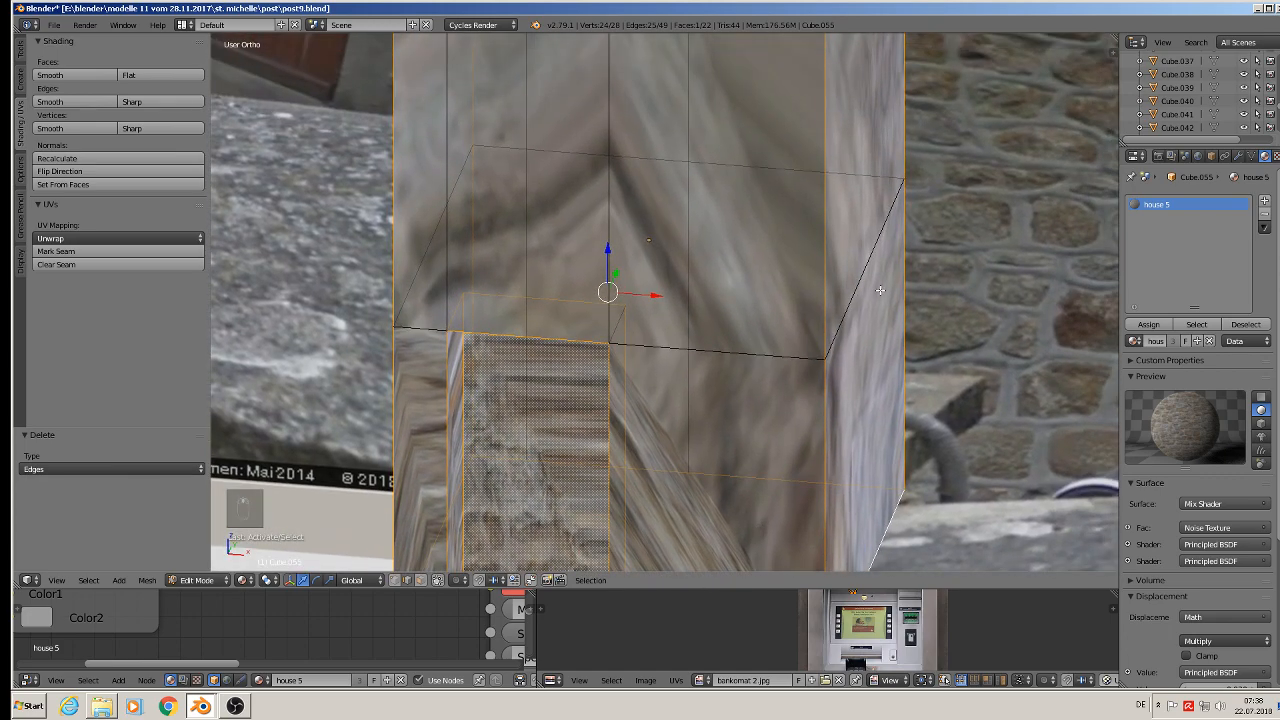
{"action": "scroll", "coordinate": [880, 291], "scroll_direction": "down", "scroll_amount": 3}
{"action": "middle_click_drag", "start_coordinate": [829, 260], "coordinate": [798, 416], "text": "shift"}
{"action": "right_click", "coordinate": [748, 215], "text": "shift"}
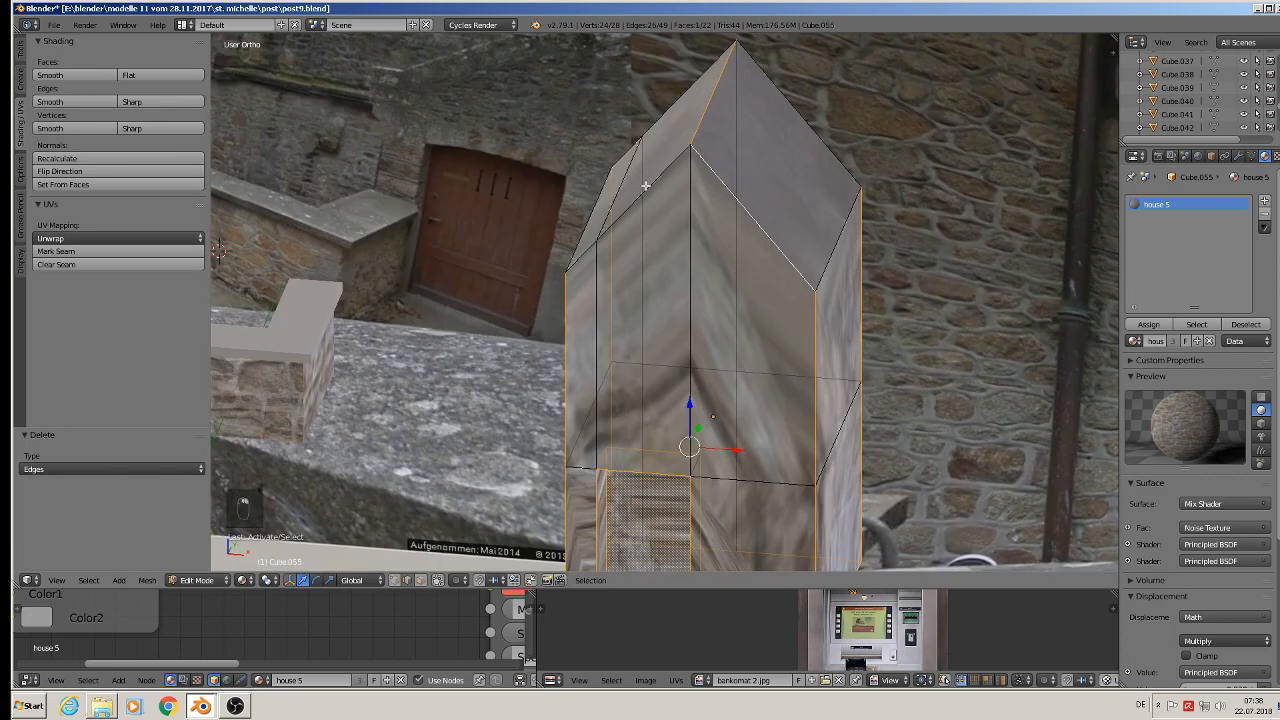
{"action": "right_click", "coordinate": [625, 219], "text": "shift"}
{"action": "right_click", "coordinate": [581, 255], "text": "shift"}
{"action": "right_click", "coordinate": [677, 124], "text": "shift"}
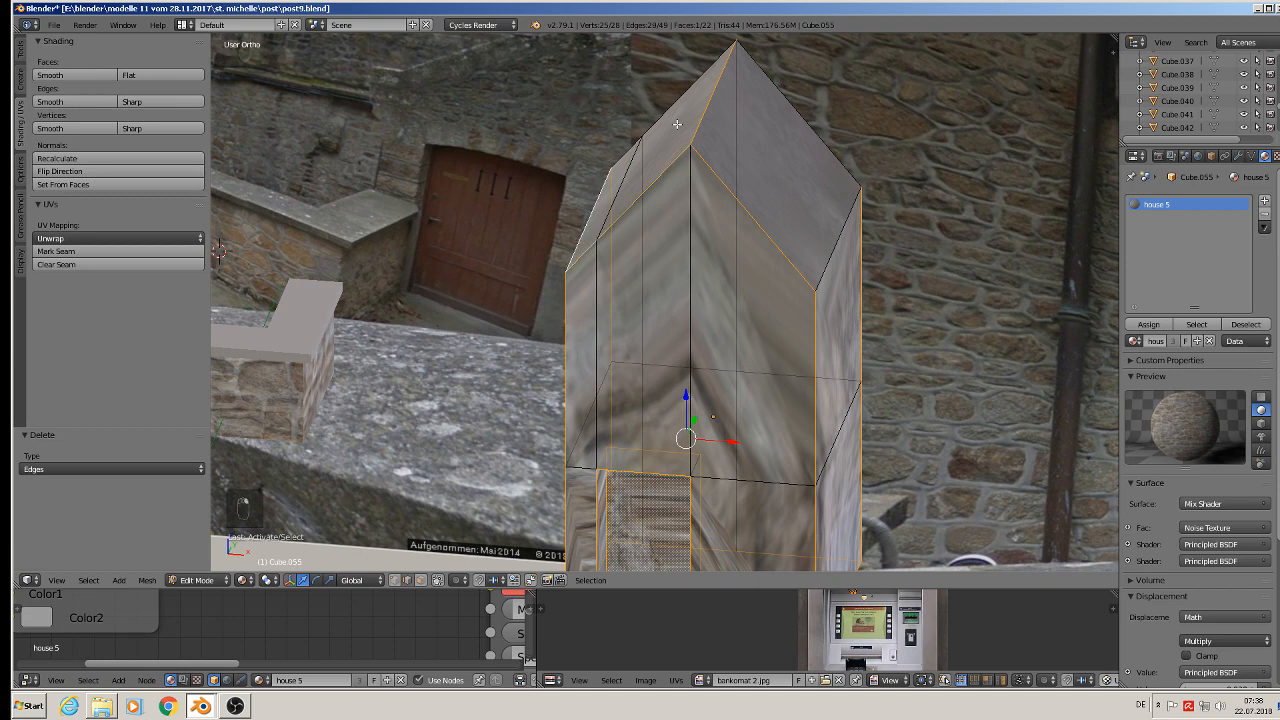
{"action": "right_click", "coordinate": [630, 143], "text": "shift"}
{"action": "right_click", "coordinate": [683, 93], "text": "shift"}
{"action": "right_click", "coordinate": [819, 140], "text": "shift"}
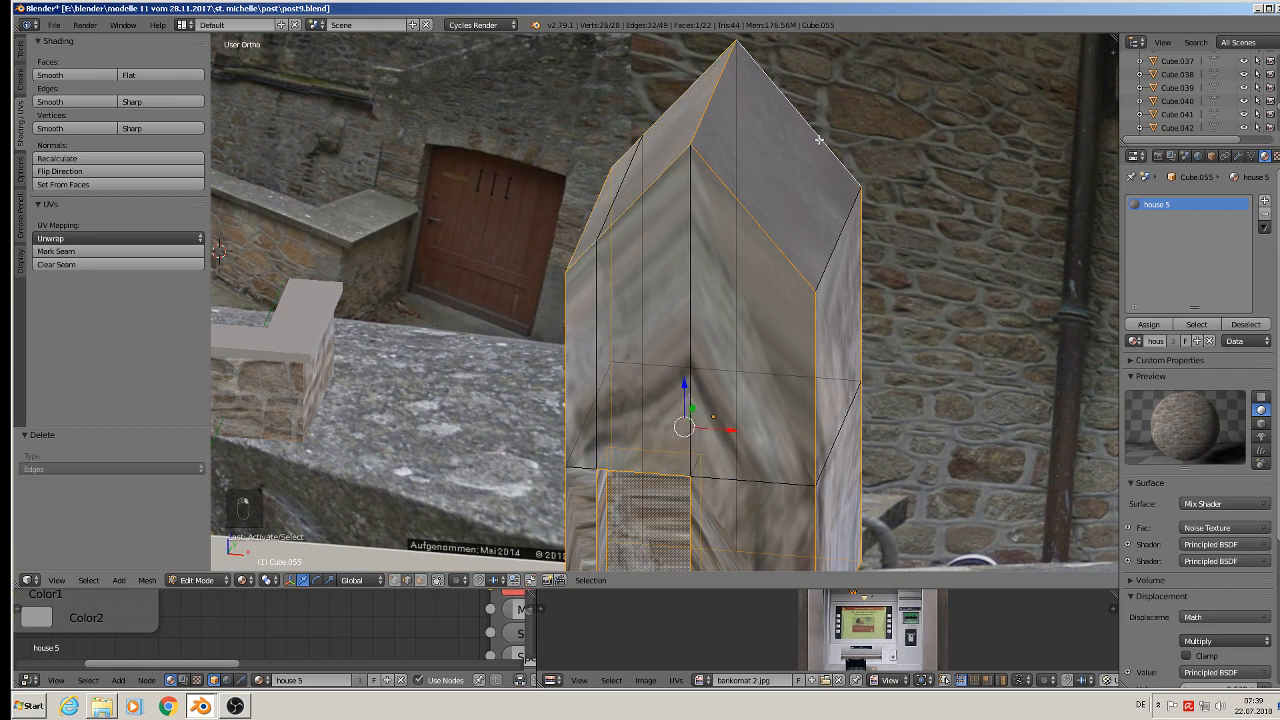
{"action": "right_click", "coordinate": [841, 234], "text": "shift"}
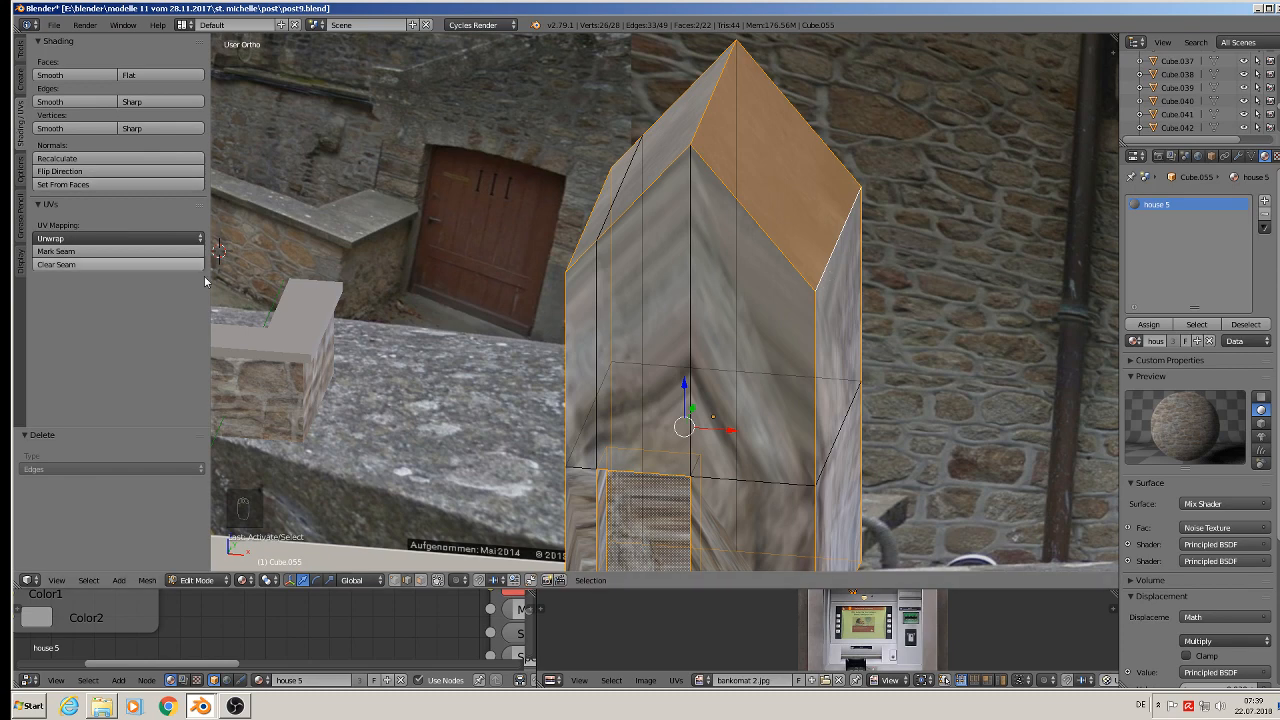
{"action": "left_click", "coordinate": [101, 252]}
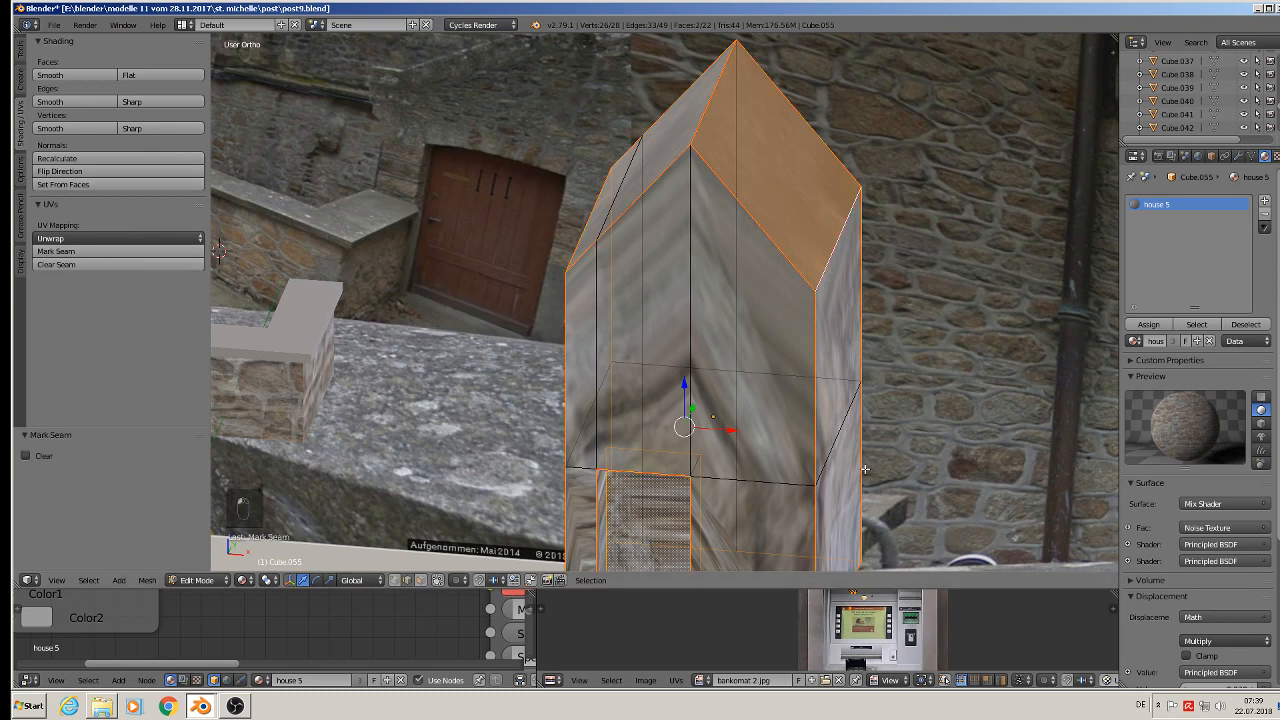
Add the horizontal edges around the building at doorway-top height to the selection and mark all selected edges as seams.
{"action": "middle_click_drag", "start_coordinate": [862, 468], "coordinate": [855, 349], "text": "shift"}
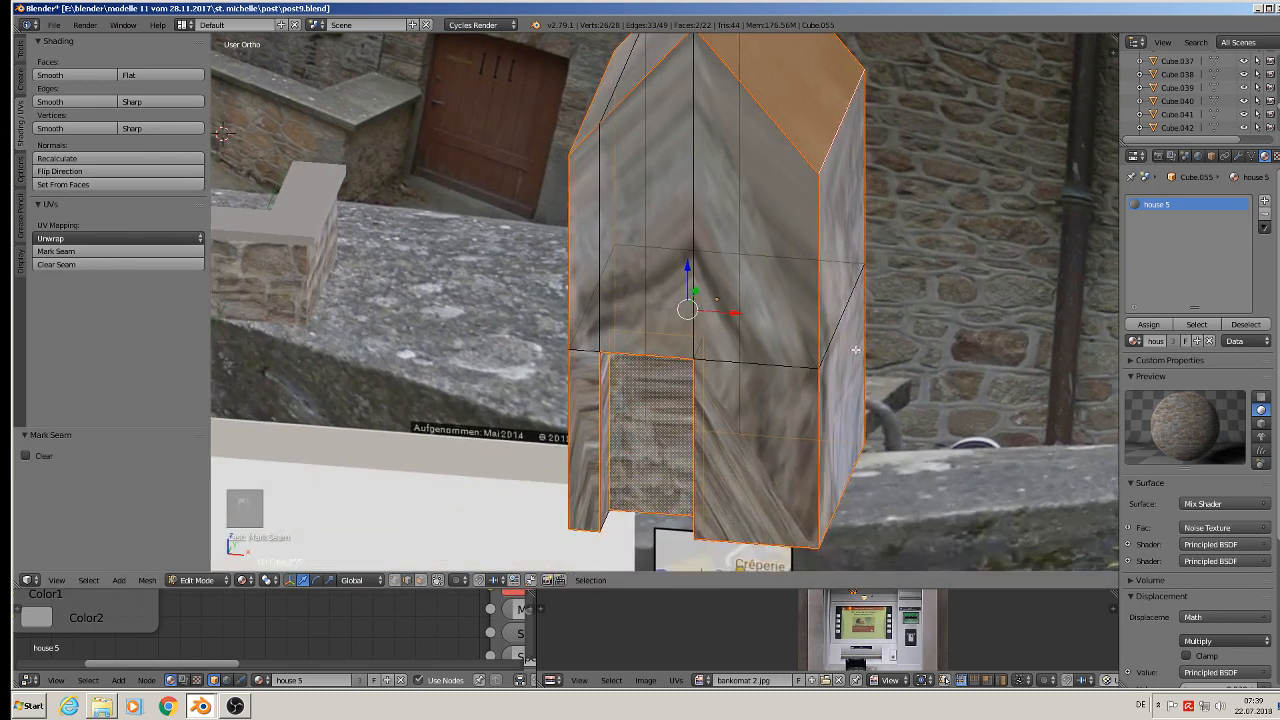
{"action": "right_click", "coordinate": [741, 366], "text": "shift"}
{"action": "right_click", "coordinate": [579, 357], "text": "shift"}
{"action": "right_click", "coordinate": [644, 290], "text": "shift"}
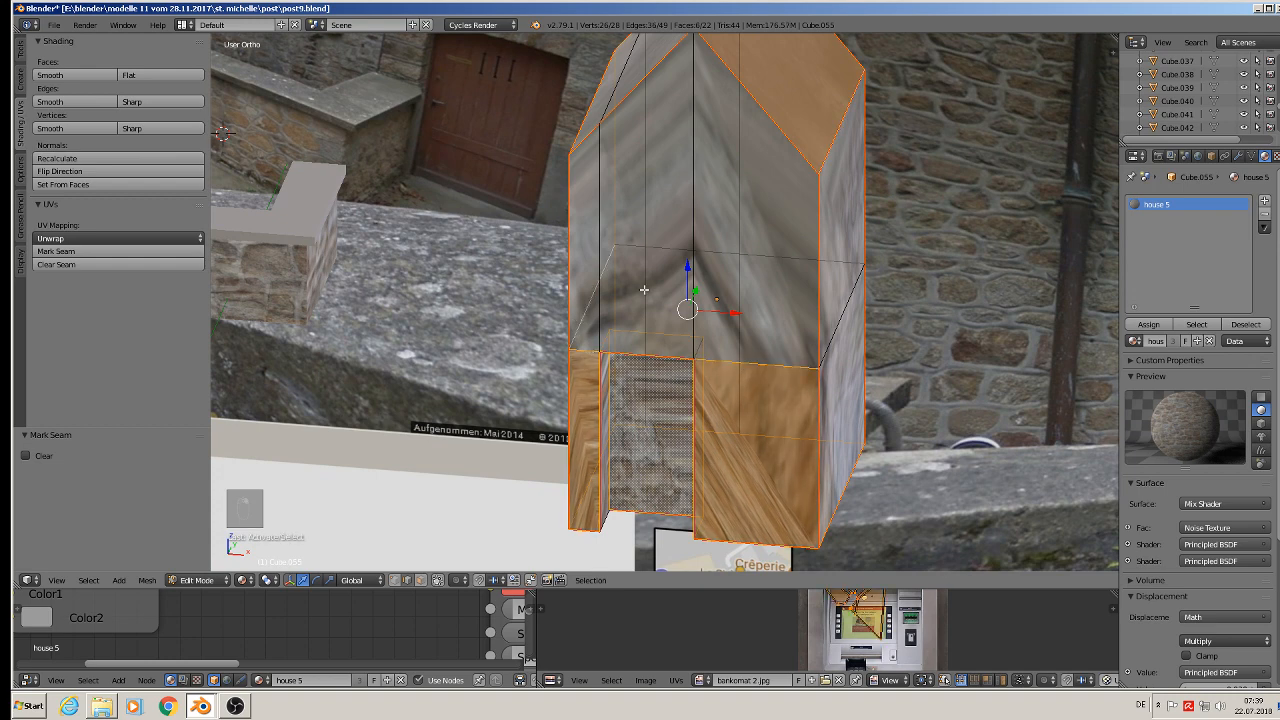
{"action": "right_click", "coordinate": [661, 251], "text": "shift"}
{"action": "right_click", "coordinate": [808, 260], "text": "shift"}
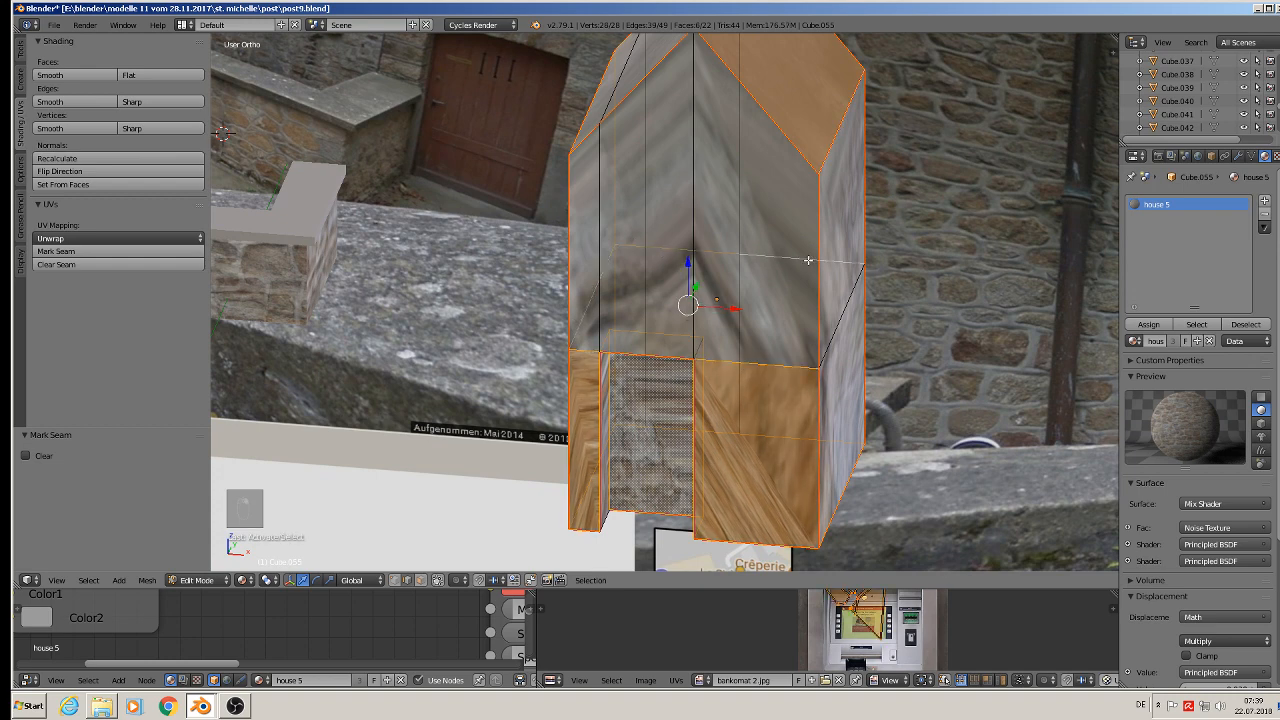
{"action": "right_click", "coordinate": [849, 296], "text": "shift"}
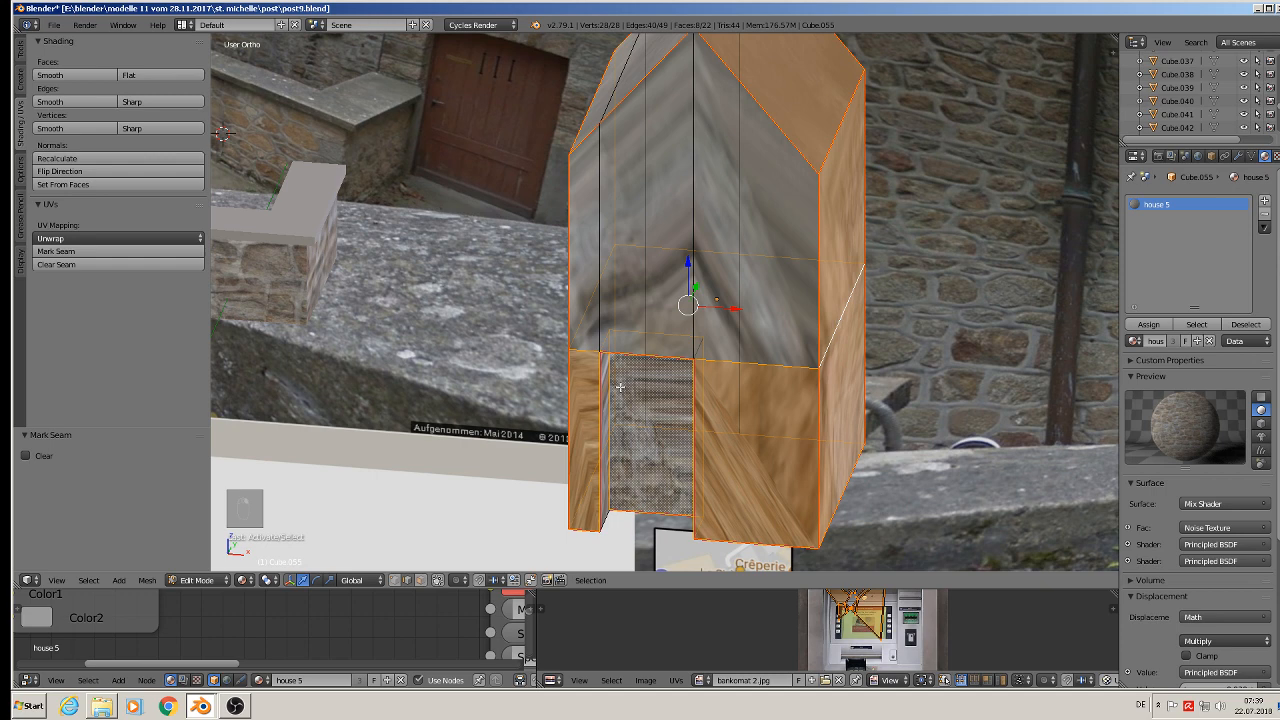
{"action": "left_click", "coordinate": [90, 252]}
Leave mesh editing and apply the gabled building's object transform.
{"action": "key", "text": "Tab"}
{"action": "middle_click_drag", "start_coordinate": [767, 186], "coordinate": [756, 316]}
{"action": "left_click", "coordinate": [149, 580]}
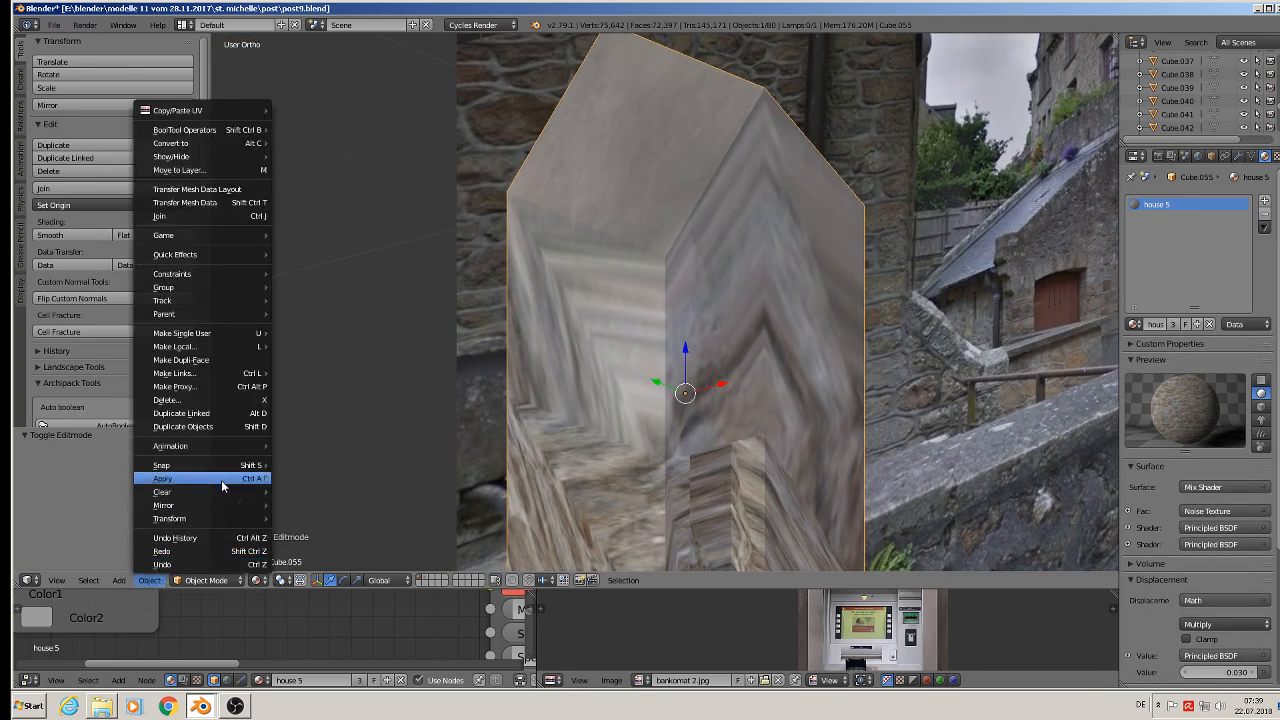
{"action": "mouse_move", "coordinate": [221, 480]}
{"action": "left_click", "coordinate": [342, 520]}
Select the building's entire mesh and unwrap it along the marked seams.
{"action": "key", "text": "Tab"}
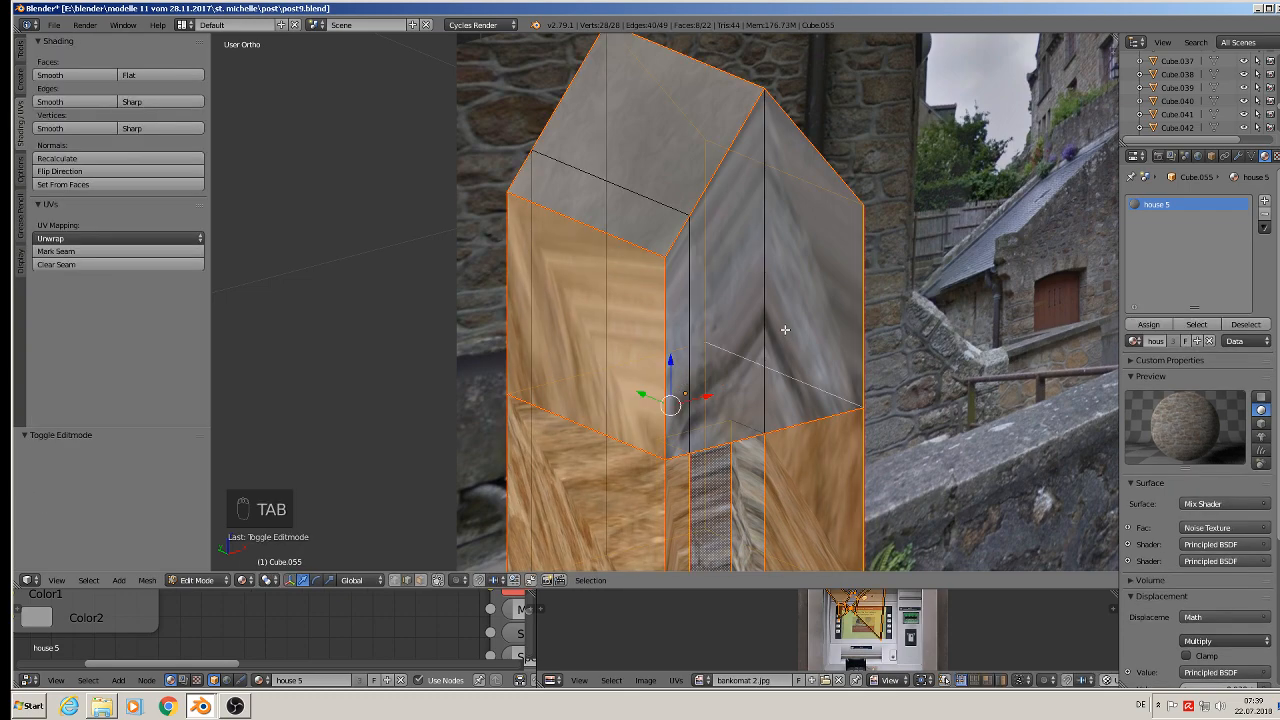
{"action": "key", "text": "a"}
{"action": "key", "text": "a"}
{"action": "key", "text": "a"}
{"action": "key", "text": "a"}
{"action": "key", "text": "u"}
{"action": "left_click", "coordinate": [786, 323]}
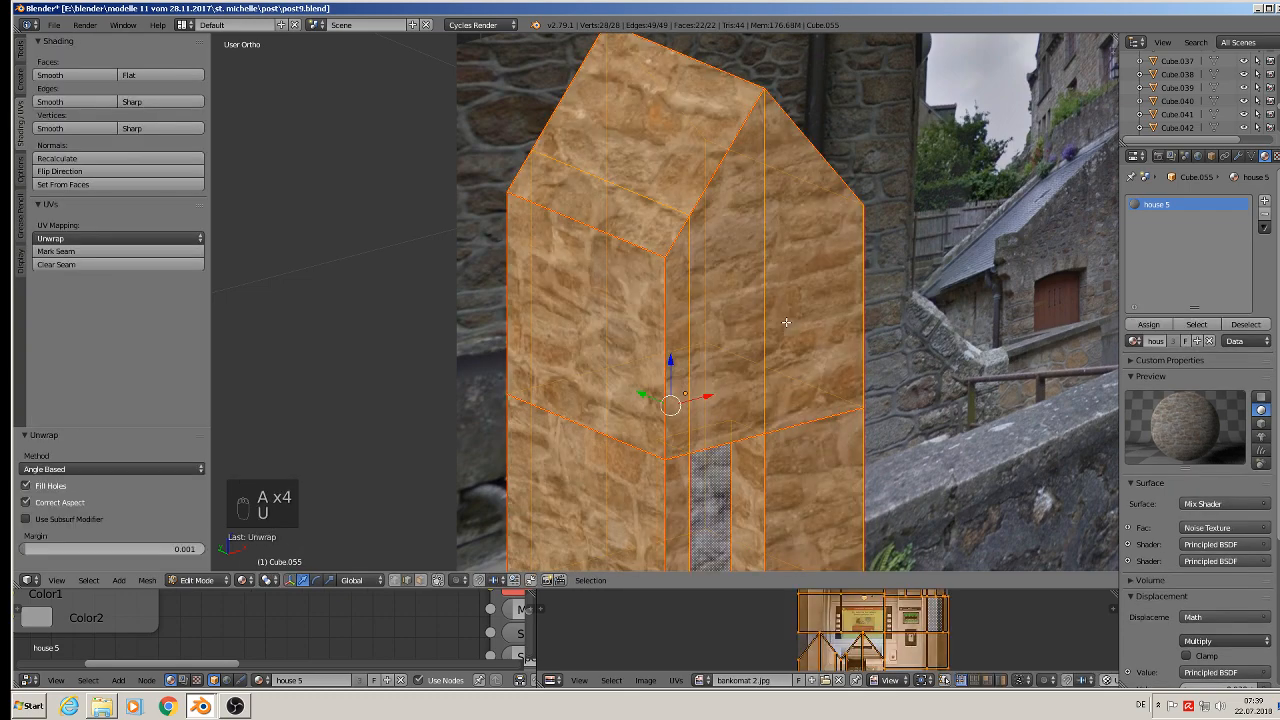
{"action": "key", "text": "Tab"}
{"action": "scroll", "coordinate": [806, 340], "scroll_direction": "down", "scroll_amount": 3}
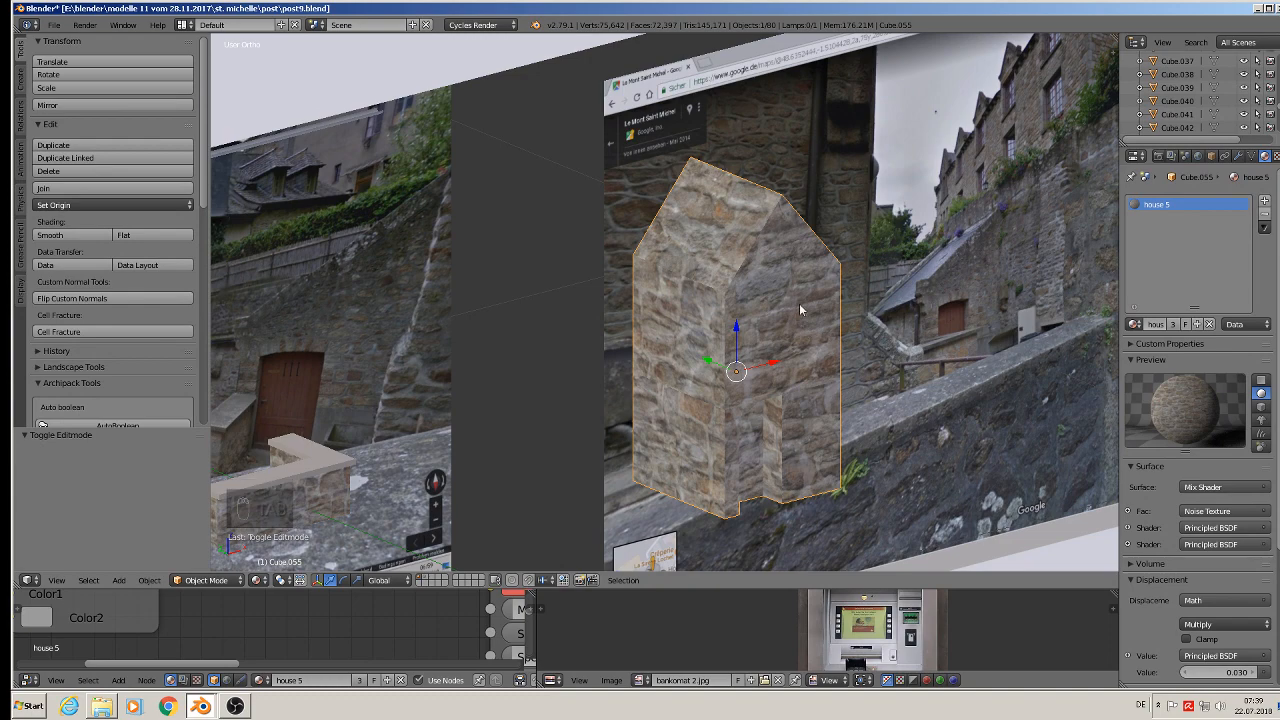
{"action": "middle_click_drag", "start_coordinate": [636, 396], "coordinate": [855, 287]}
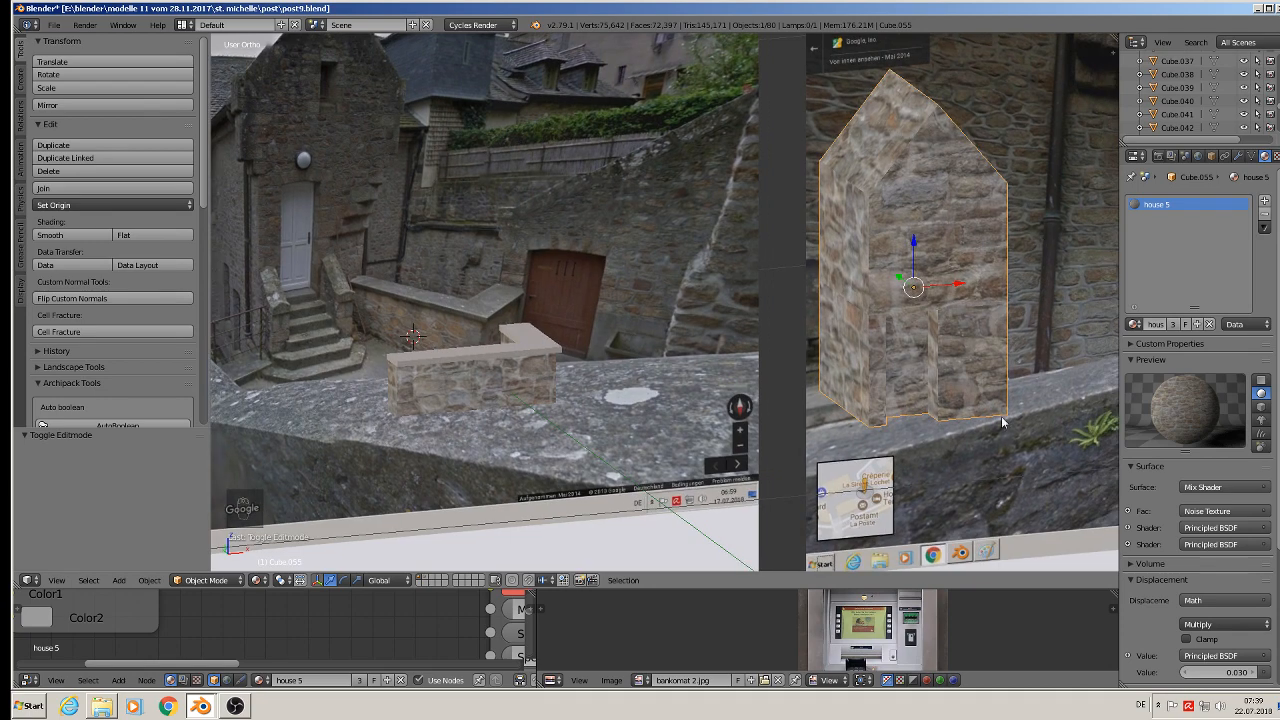
Scale up all of the building's UVs so the stone texture repeats at a smaller size on the walls.
{"action": "key", "text": "Tab"}
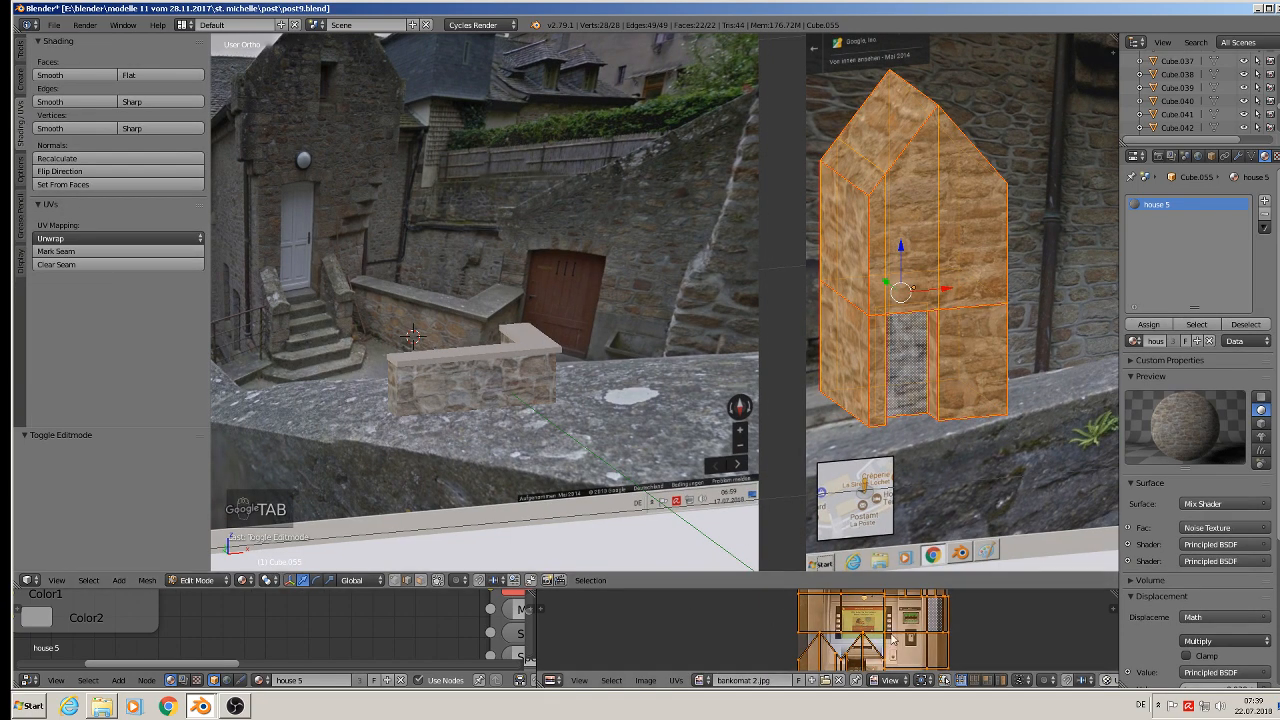
{"action": "key", "text": "s"}
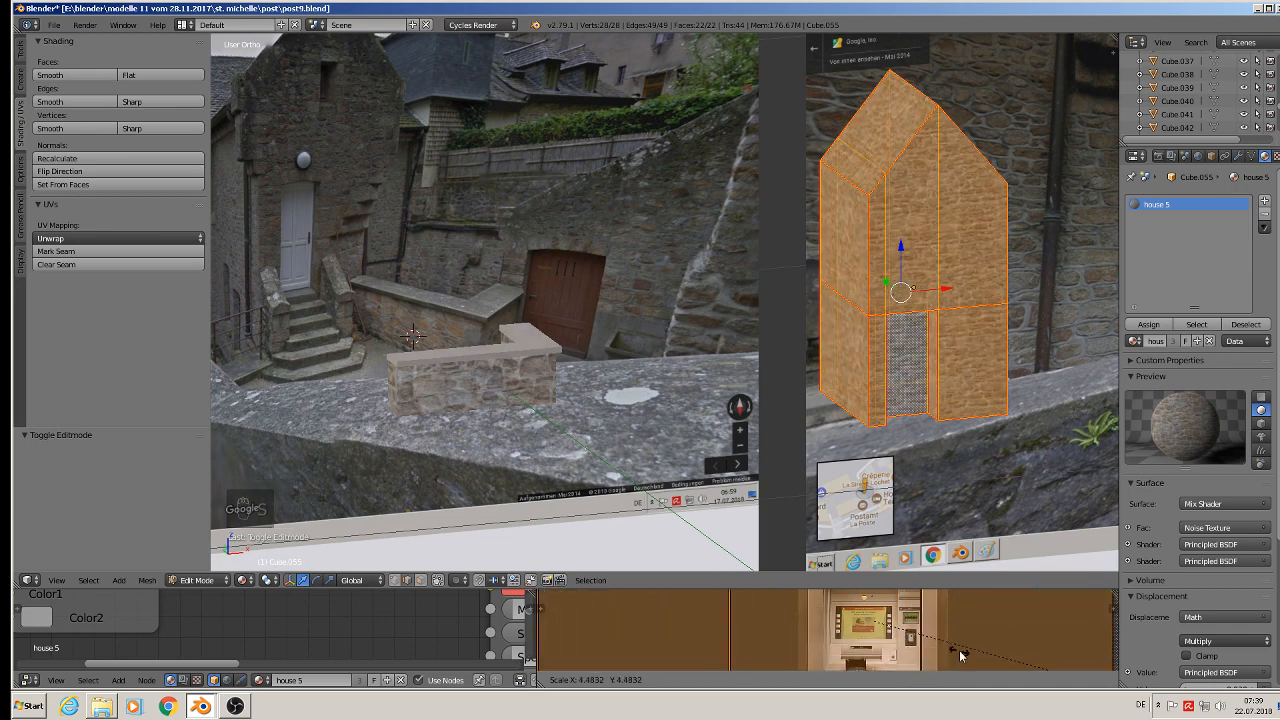
{"action": "left_click", "coordinate": [1042, 609]}
{"action": "key", "text": "Tab"}
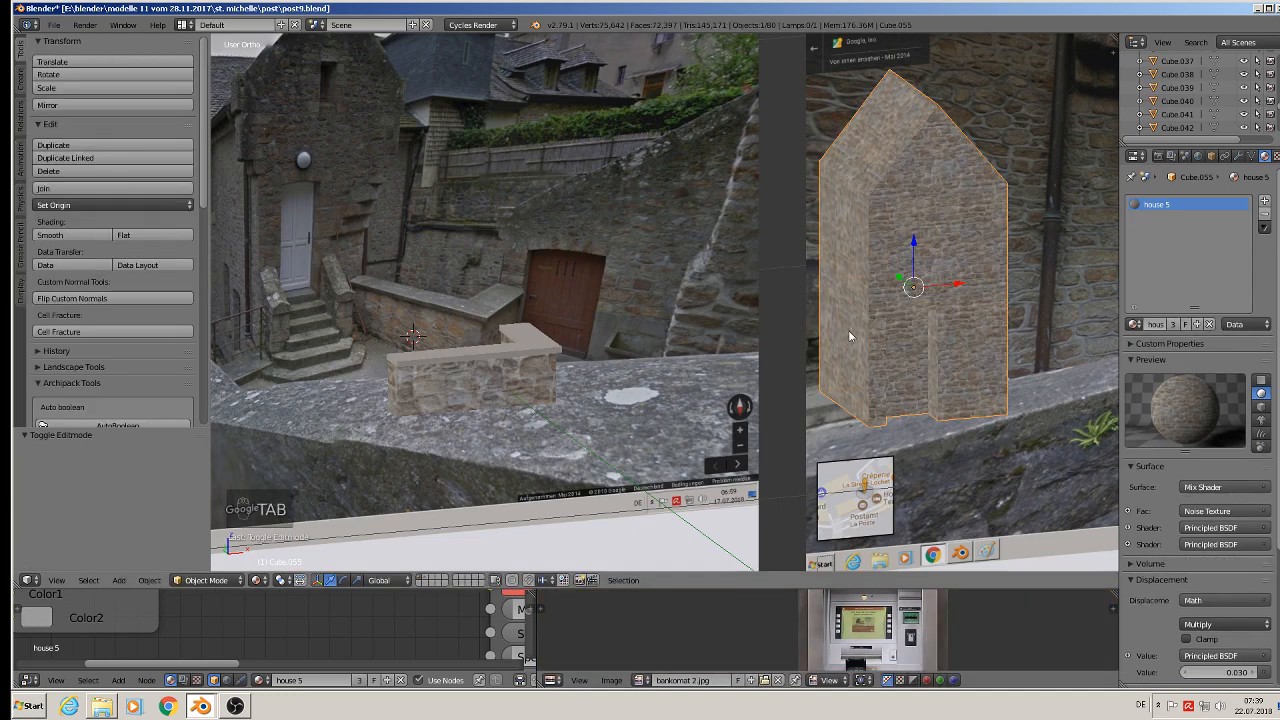
{"action": "middle_click_drag", "start_coordinate": [861, 271], "coordinate": [890, 300], "text": "shift"}
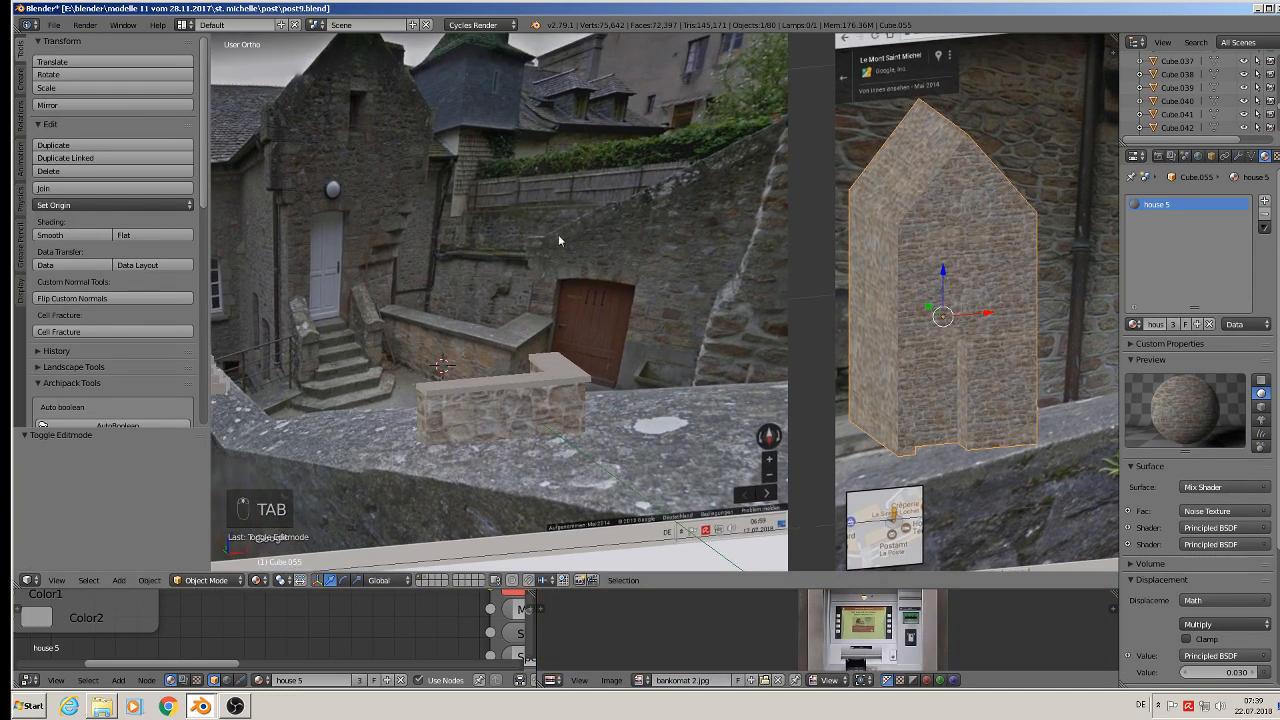
{"action": "middle_click_drag", "start_coordinate": [558, 234], "coordinate": [574, 298], "text": "shift"}
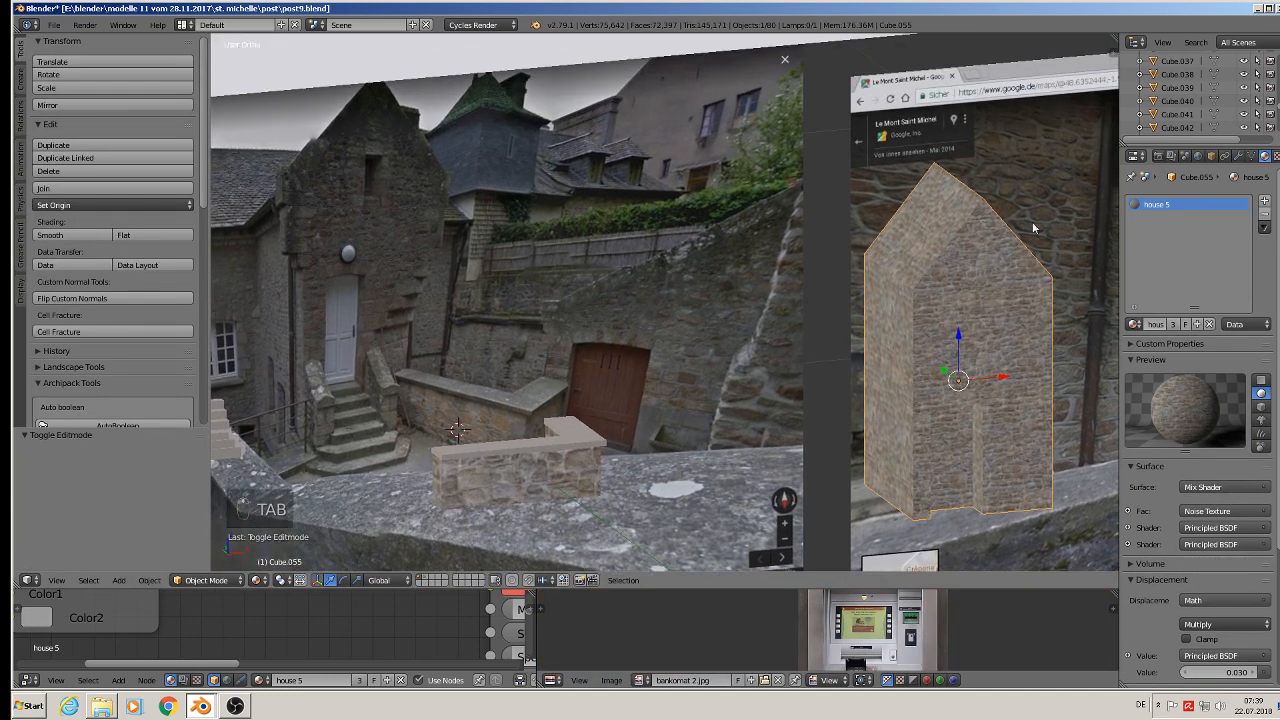
Add a second, empty material slot to the gabled building.
{"action": "left_click", "coordinate": [1265, 202]}
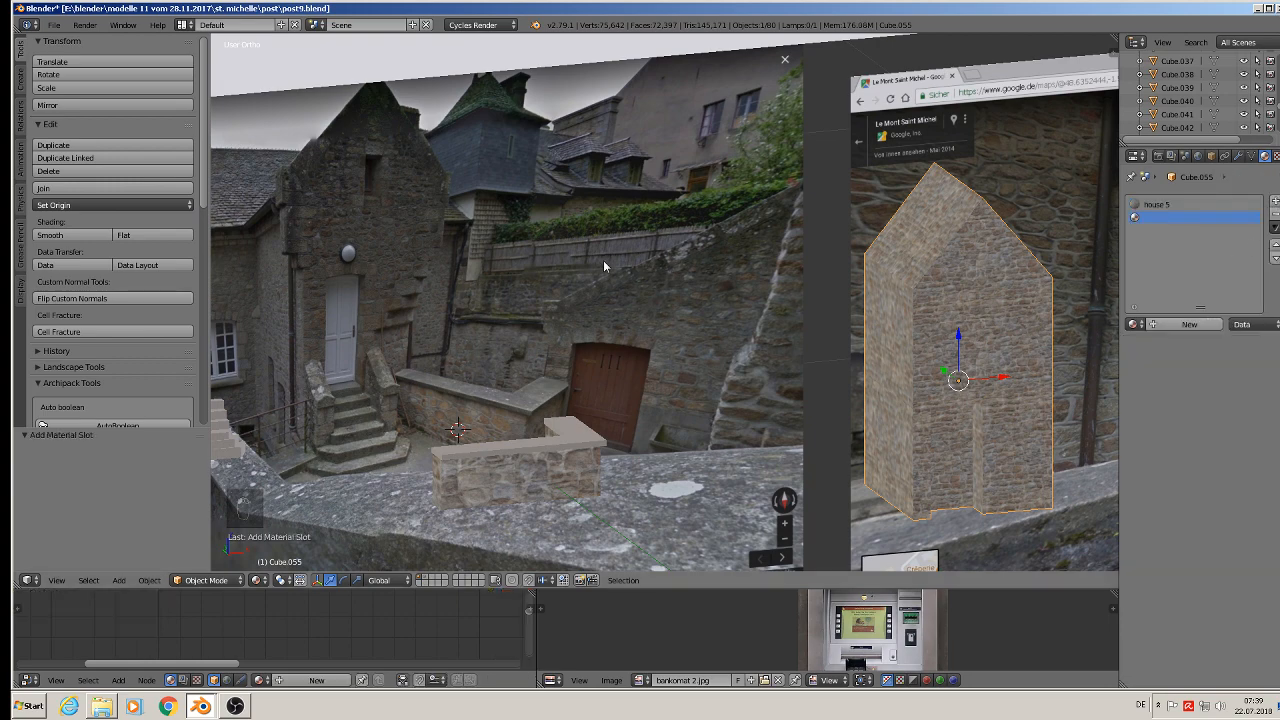
{"action": "key", "text": "Tab"}
{"action": "key", "text": "Tab"}
{"action": "scroll", "coordinate": [274, 155], "scroll_direction": "down", "scroll_amount": 1}
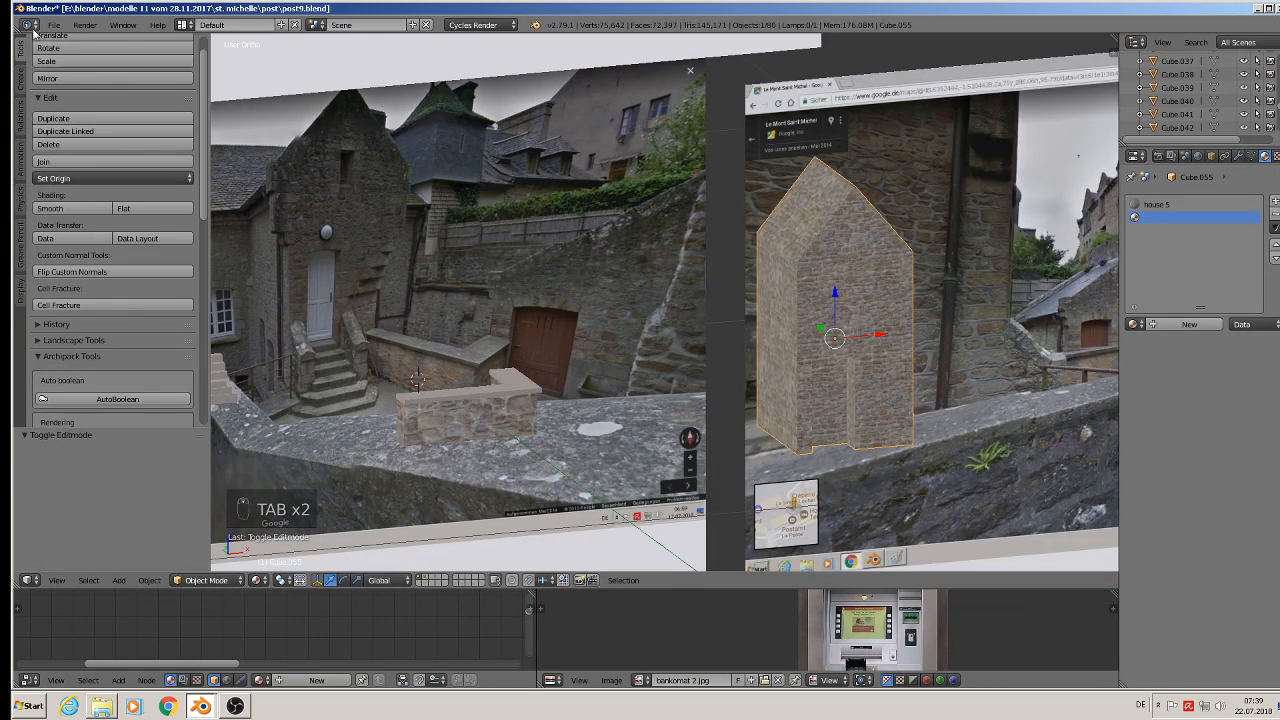
Save the scene to the existing post9.blend file.
{"action": "left_click", "coordinate": [54, 24]}
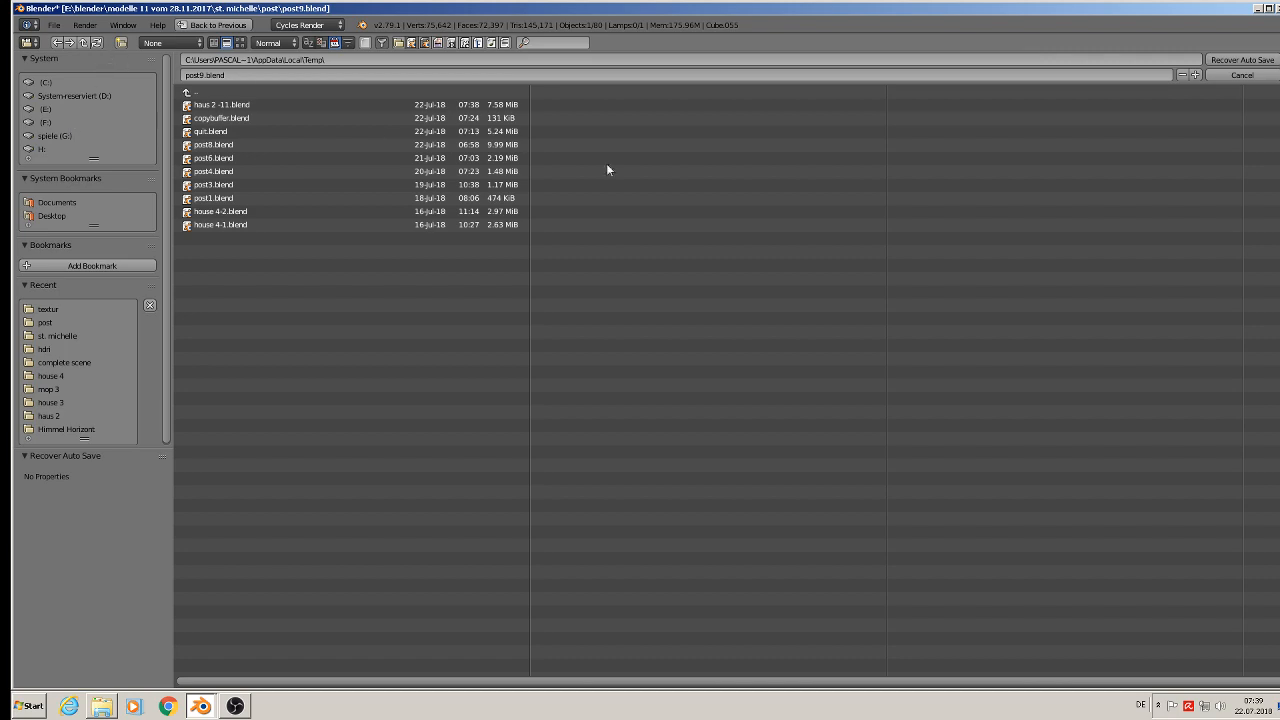
{"action": "left_click", "coordinate": [1242, 76]}
{"action": "left_click", "coordinate": [54, 24]}
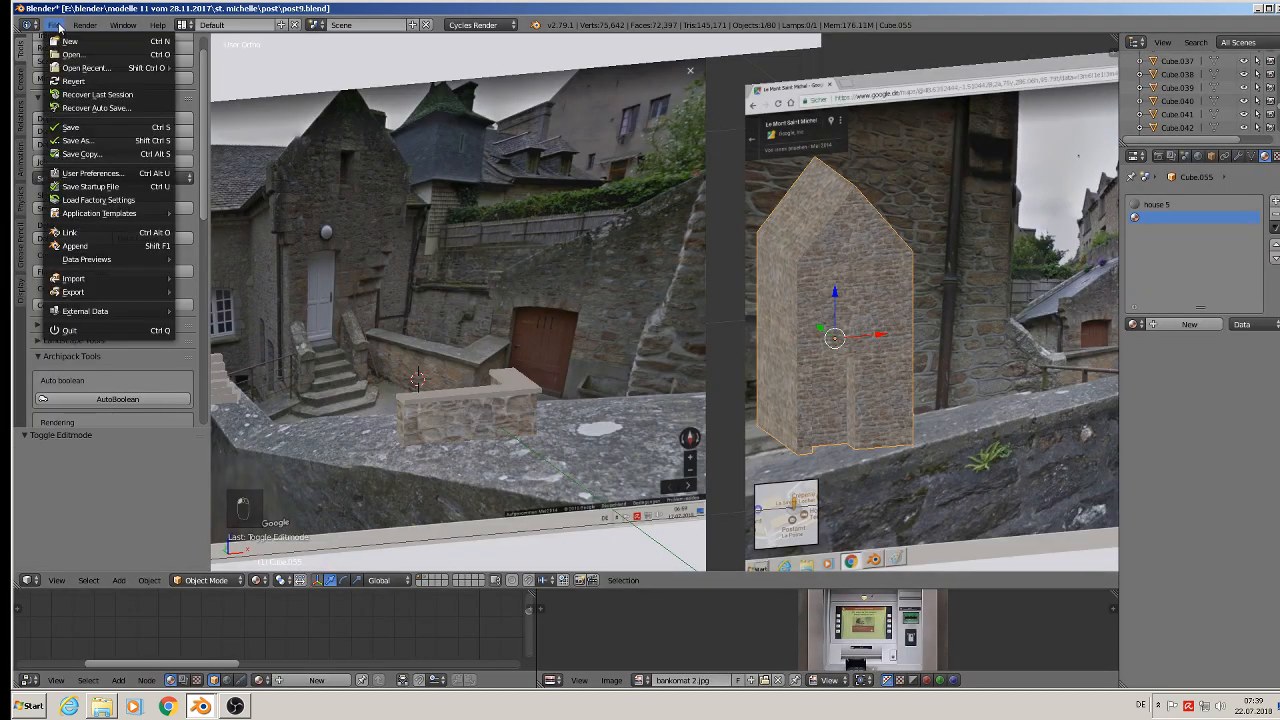
{"action": "left_click", "coordinate": [94, 129]}
Check which roof material the large finished house uses, and reselect the gabled building.
{"action": "scroll", "coordinate": [308, 252], "scroll_direction": "down", "scroll_amount": 5}
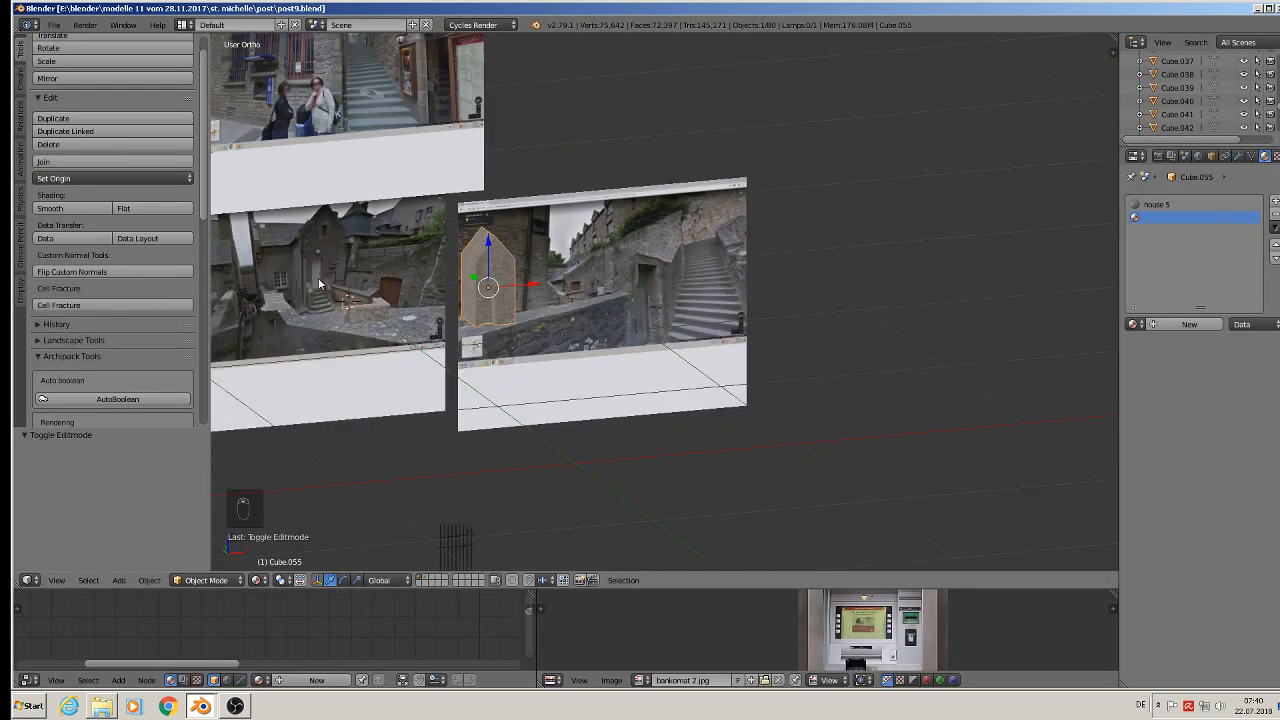
{"action": "scroll", "coordinate": [237, 274], "scroll_direction": "up", "scroll_amount": 4}
{"action": "middle_click_drag", "start_coordinate": [237, 276], "coordinate": [342, 288], "text": "shift"}
{"action": "right_click", "coordinate": [282, 163]}
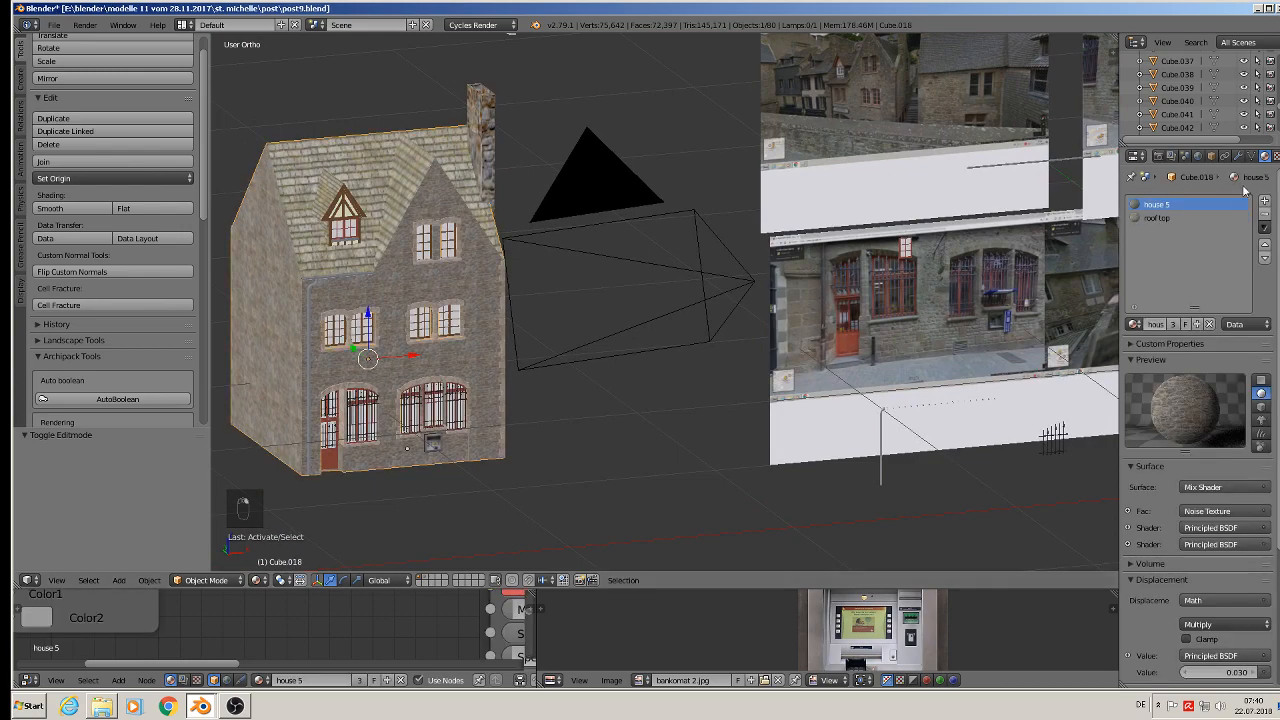
{"action": "middle_click_drag", "start_coordinate": [784, 340], "coordinate": [907, 425], "text": "shift"}
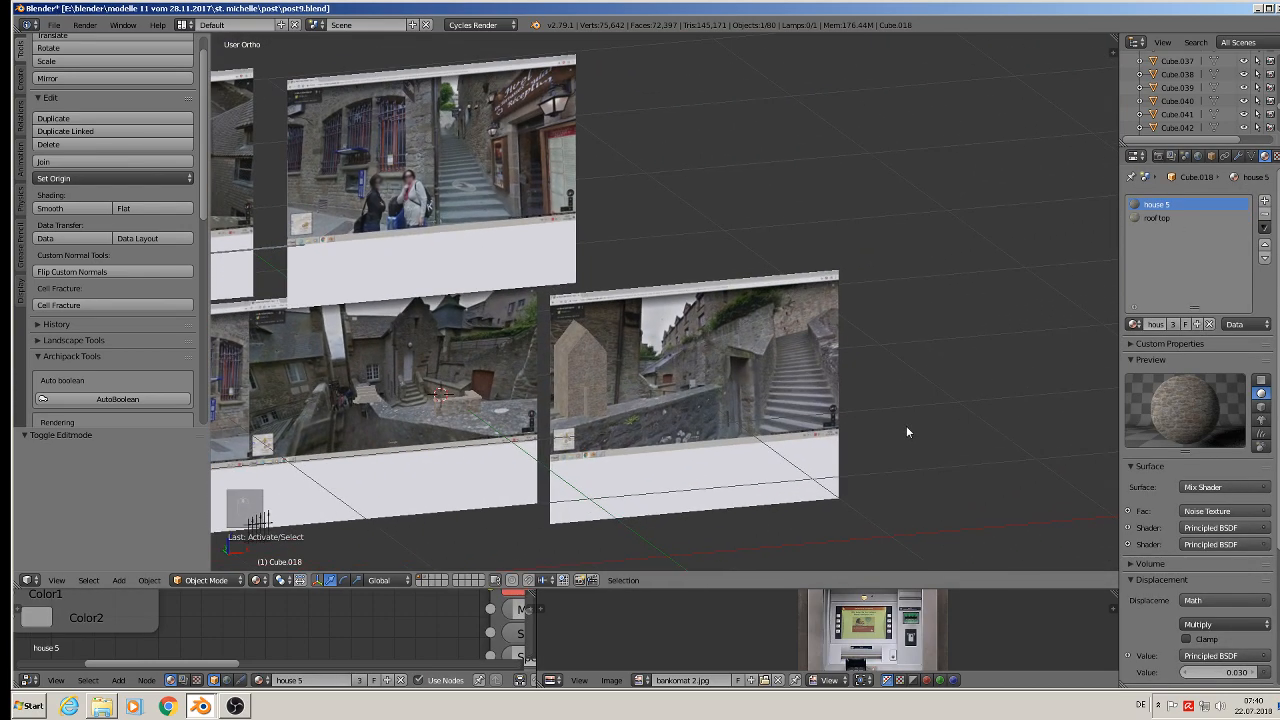
{"action": "middle_click_drag", "start_coordinate": [618, 340], "coordinate": [676, 315], "text": "shift"}
{"action": "scroll", "coordinate": [745, 345], "scroll_direction": "down", "scroll_amount": 5}
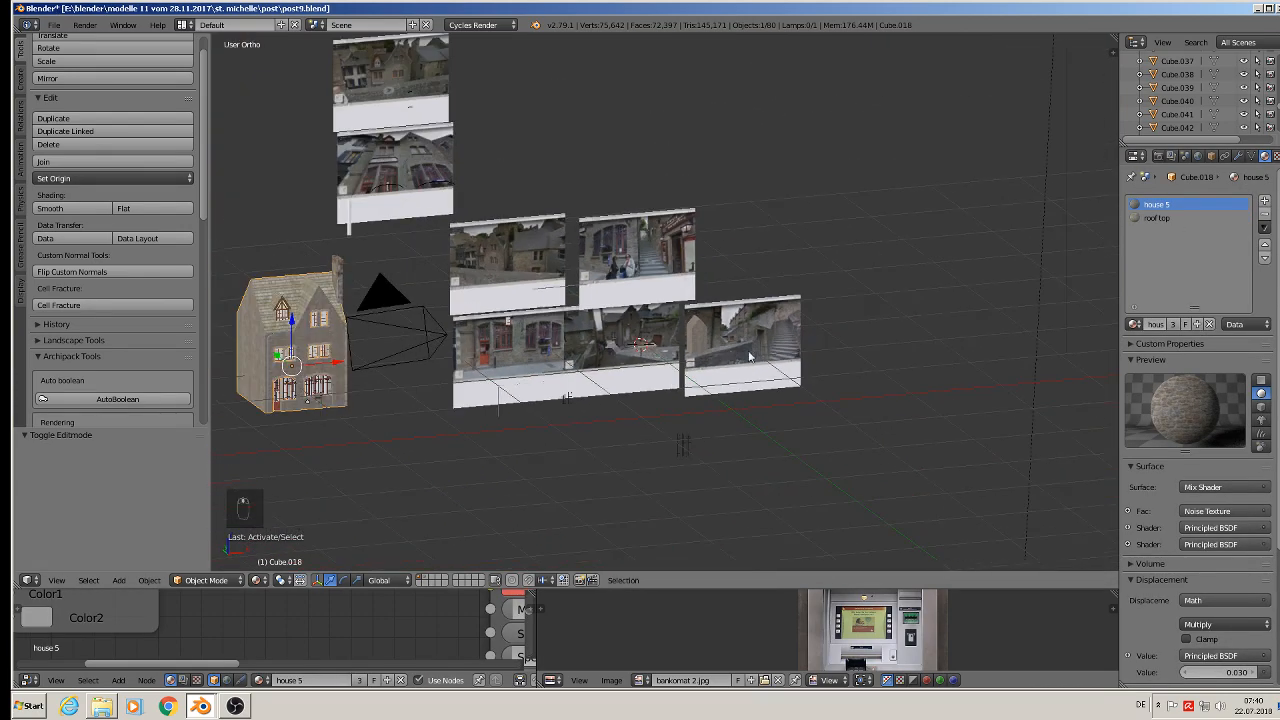
{"action": "scroll", "coordinate": [680, 359], "scroll_direction": "up", "scroll_amount": 1}
{"action": "middle_click_drag", "start_coordinate": [676, 360], "coordinate": [645, 338]}
{"action": "scroll", "coordinate": [645, 336], "scroll_direction": "up", "scroll_amount": 2}
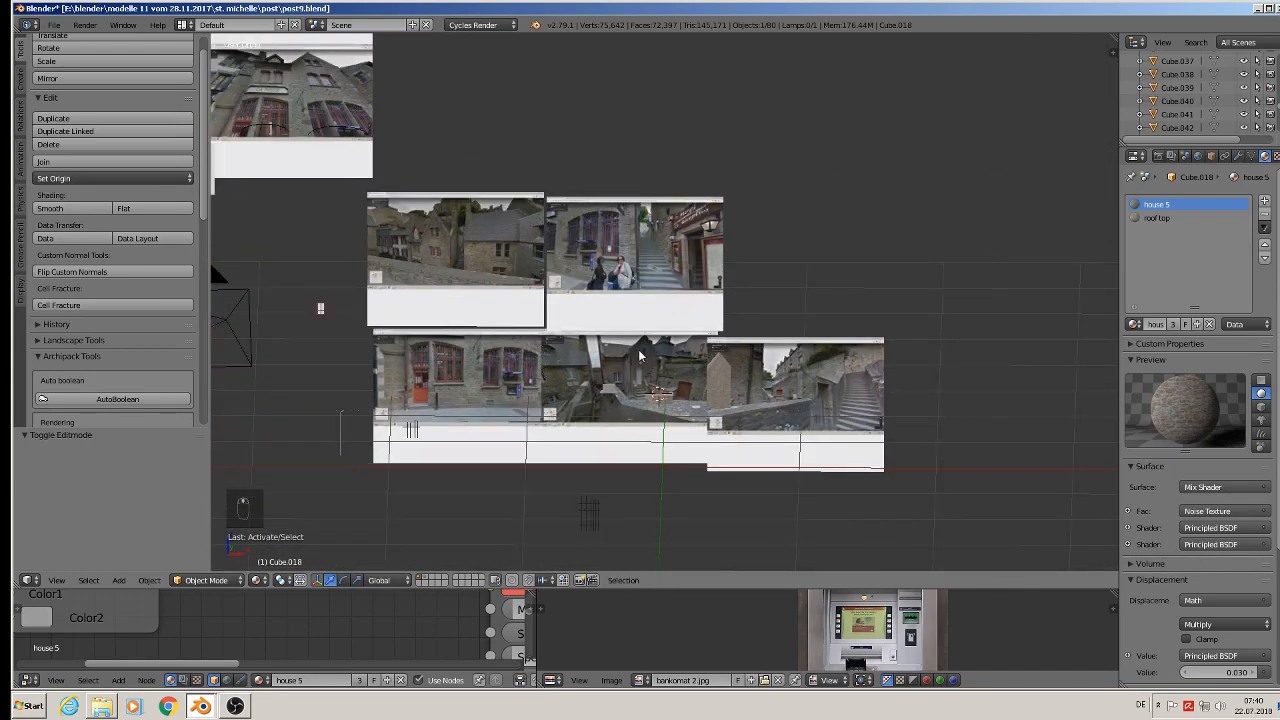
{"action": "scroll", "coordinate": [647, 350], "scroll_direction": "up", "scroll_amount": 2}
{"action": "right_click", "coordinate": [765, 382]}
{"action": "scroll", "coordinate": [788, 388], "scroll_direction": "up", "scroll_amount": 5}
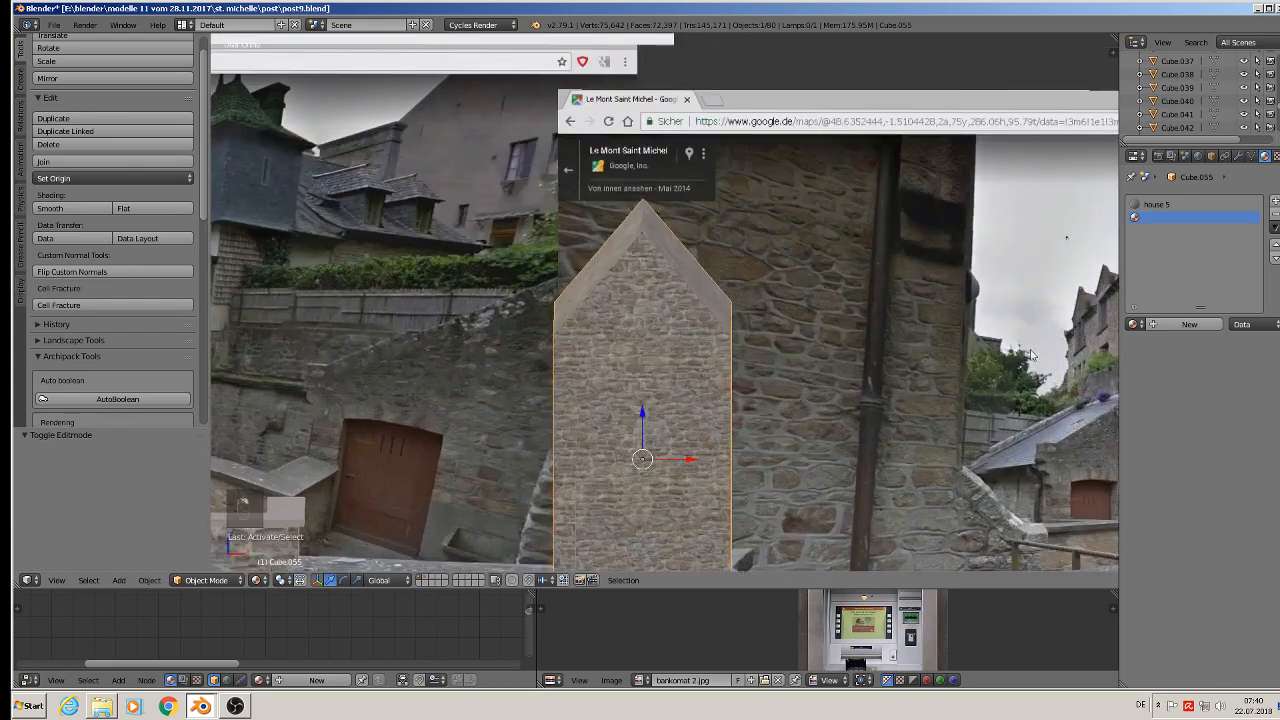
Load the existing "roof top" material into the gabled building's empty material slot.
{"action": "left_click", "coordinate": [1133, 324]}
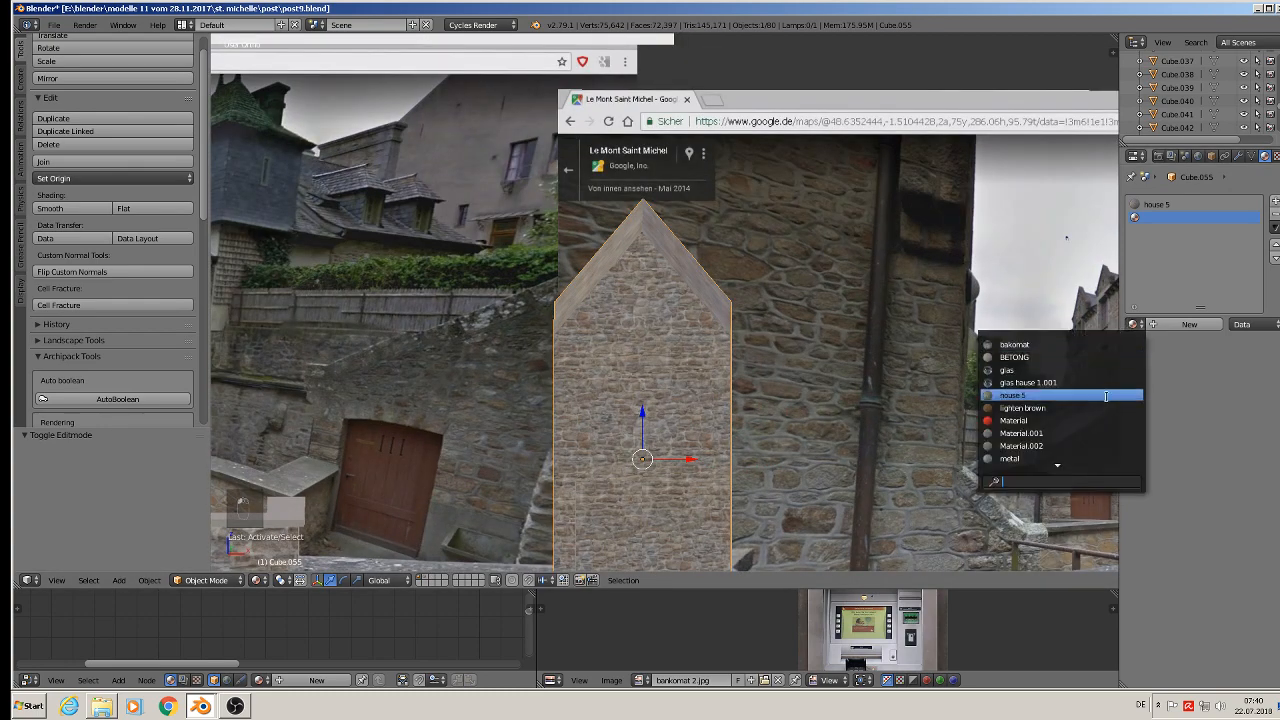
{"action": "type", "text": "roo"}
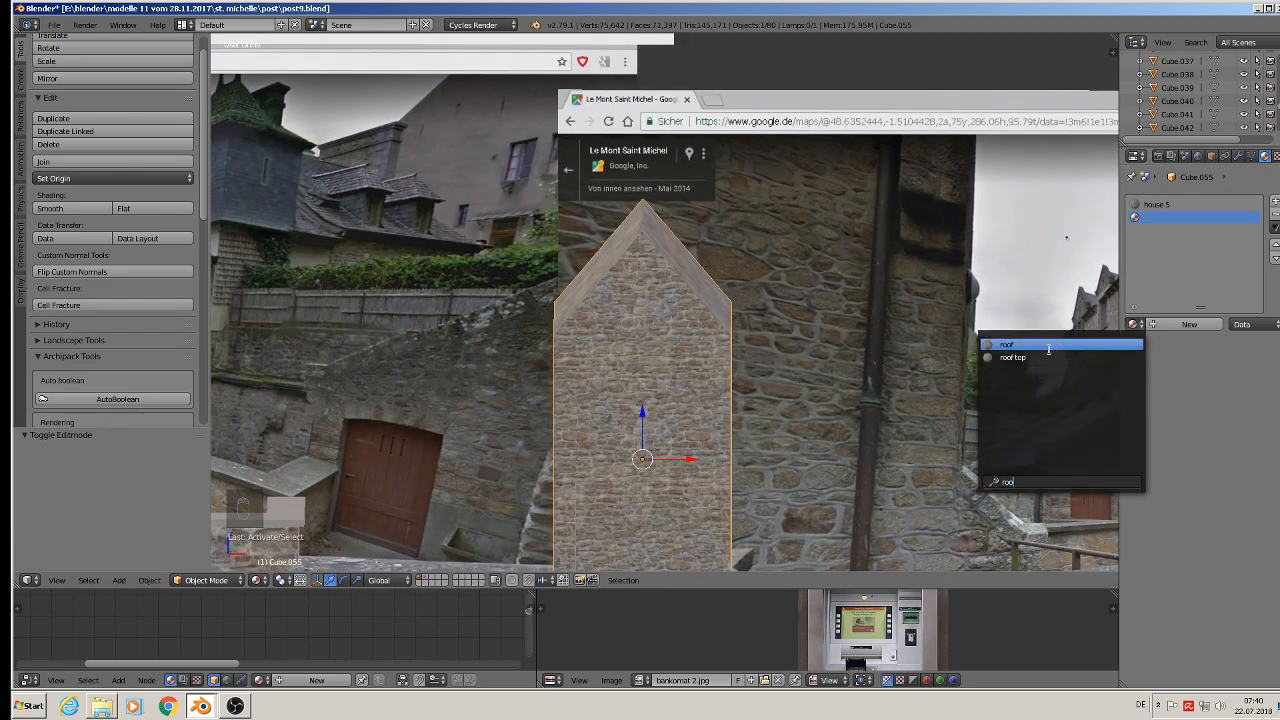
{"action": "left_click", "coordinate": [1019, 357]}
Select the three roof faces on both slopes in face select mode and assign the "roof top" material to them.
{"action": "middle_click_drag", "start_coordinate": [960, 370], "coordinate": [700, 330]}
{"action": "key", "text": "Tab"}
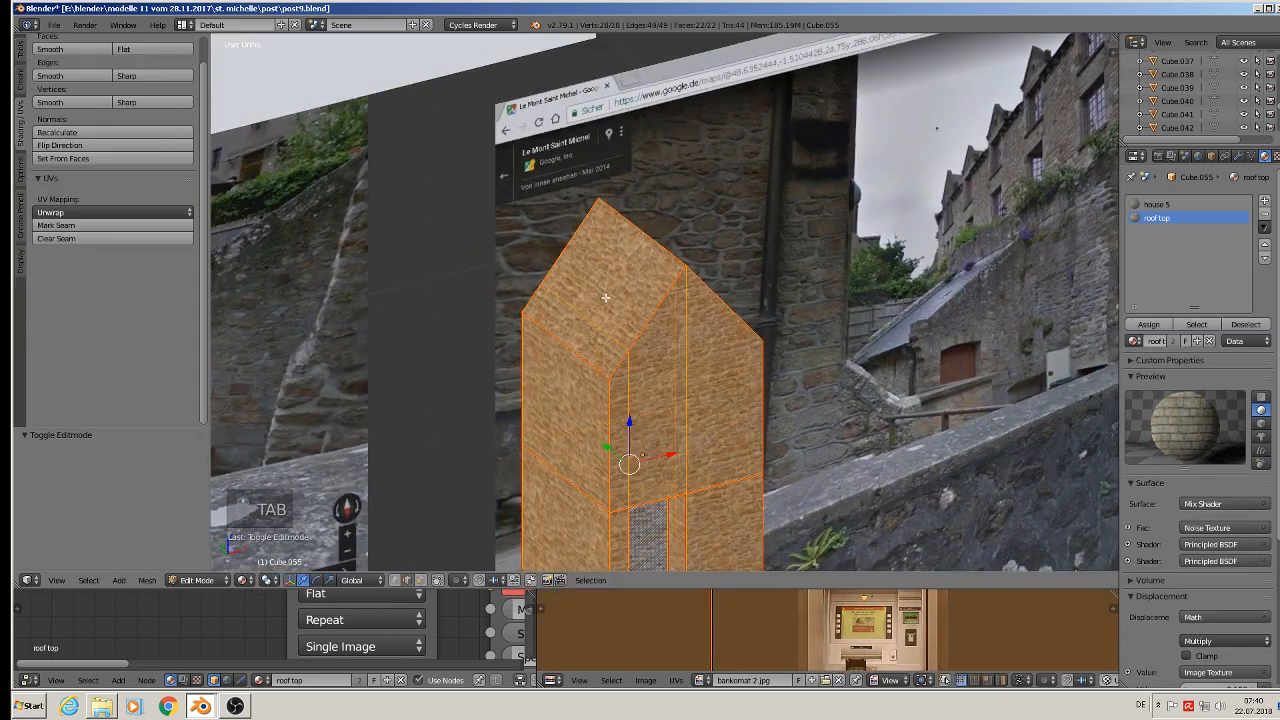
{"action": "left_click", "coordinate": [420, 580]}
{"action": "right_click", "coordinate": [575, 338]}
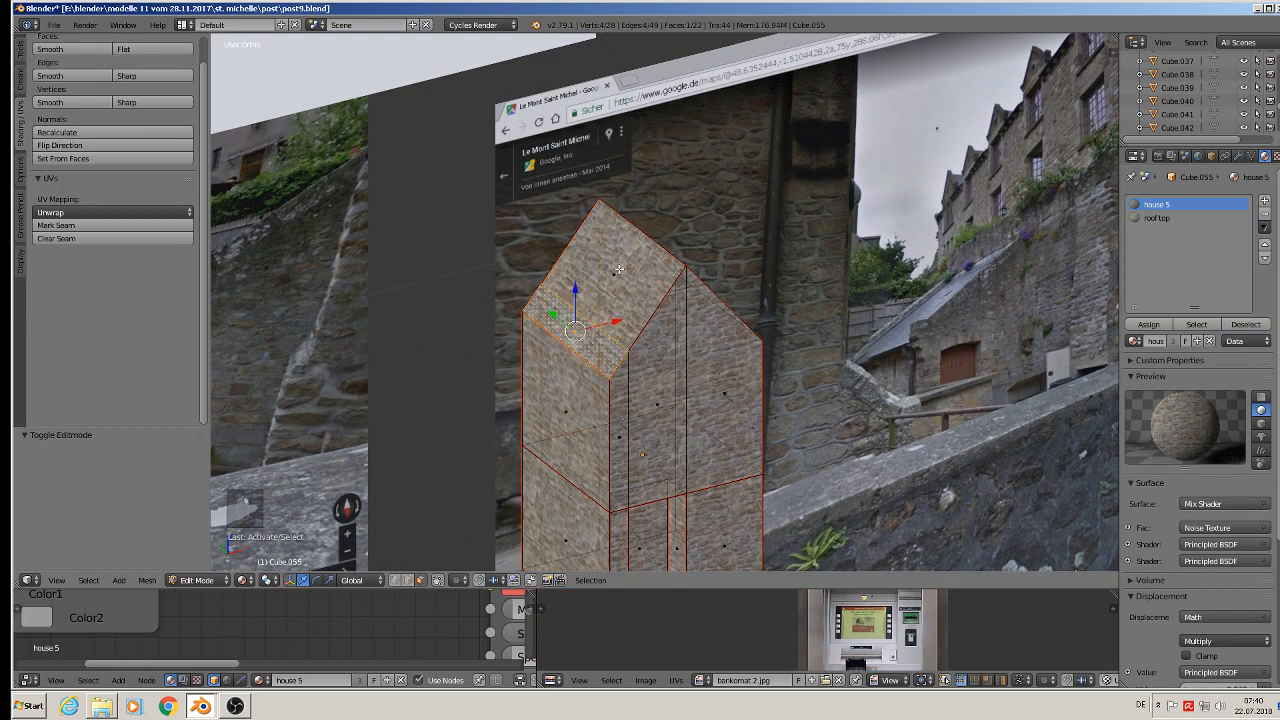
{"action": "right_click", "coordinate": [618, 270], "text": "shift"}
{"action": "middle_click_drag", "start_coordinate": [618, 270], "coordinate": [634, 344]}
{"action": "right_click", "coordinate": [653, 312], "text": "shift"}
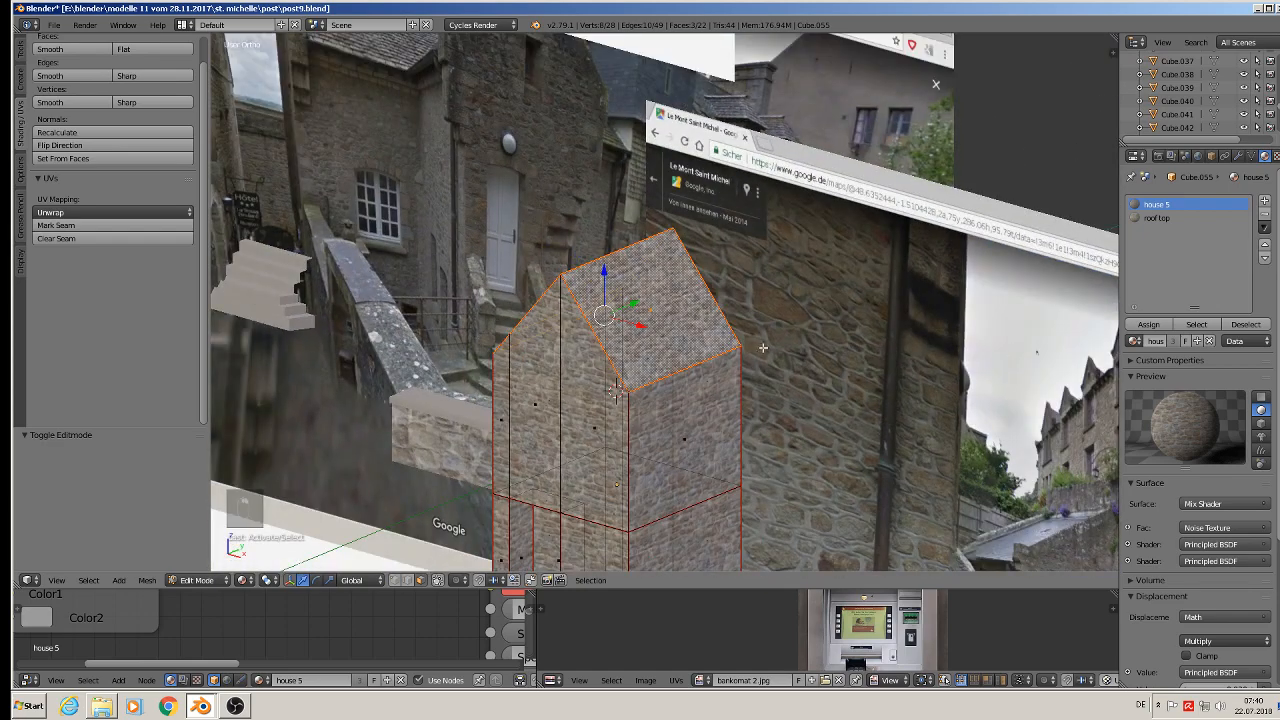
{"action": "left_click", "coordinate": [1148, 324]}
{"action": "left_click", "coordinate": [1157, 218]}
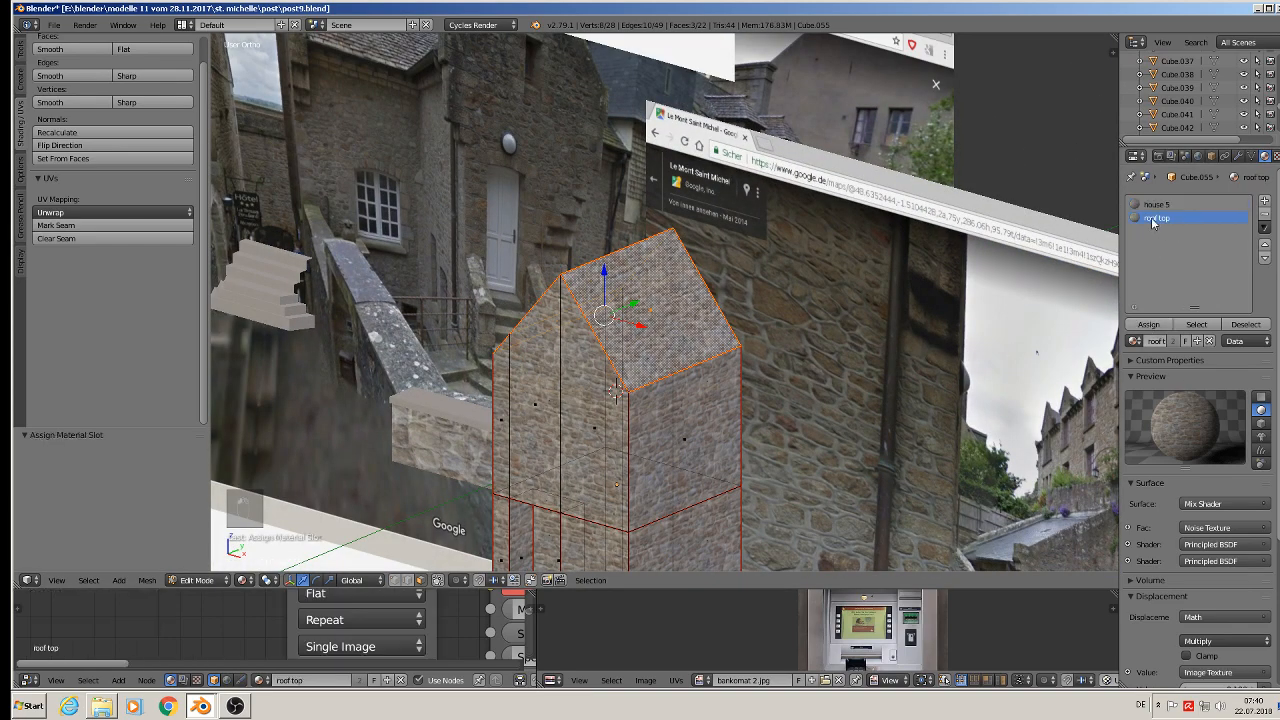
{"action": "left_click", "coordinate": [1148, 324]}
{"action": "middle_click_drag", "start_coordinate": [620, 340], "coordinate": [552, 343]}
{"action": "middle_click_drag", "start_coordinate": [813, 421], "coordinate": [941, 403]}
{"action": "key", "text": "Tab"}
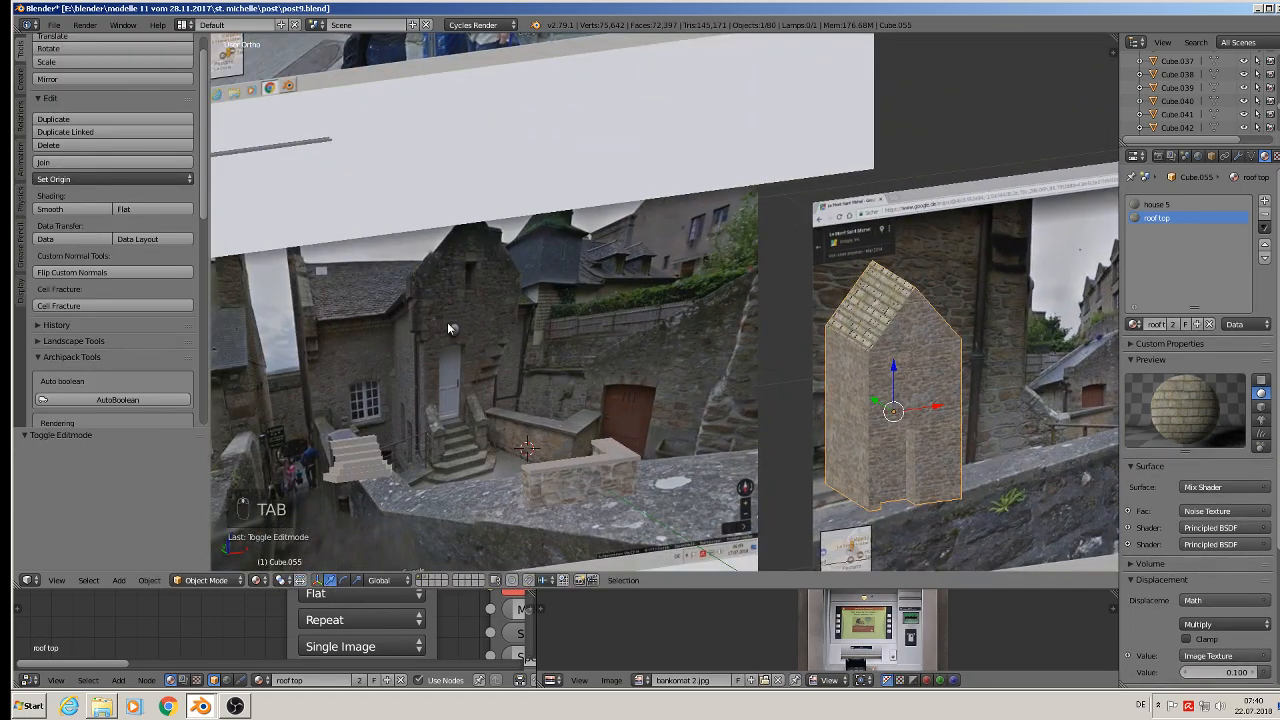
{"action": "middle_click_drag", "start_coordinate": [447, 328], "coordinate": [468, 366]}
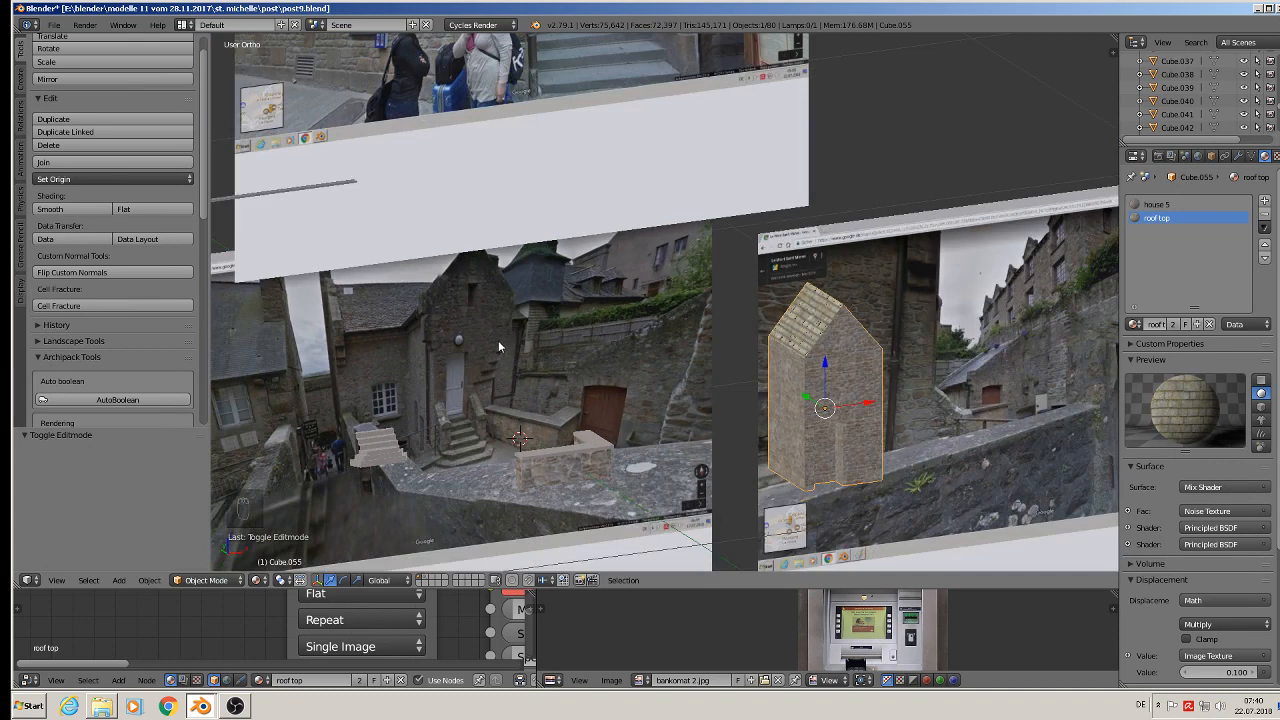
{"action": "scroll", "coordinate": [500, 387], "scroll_direction": "down", "scroll_amount": 3}
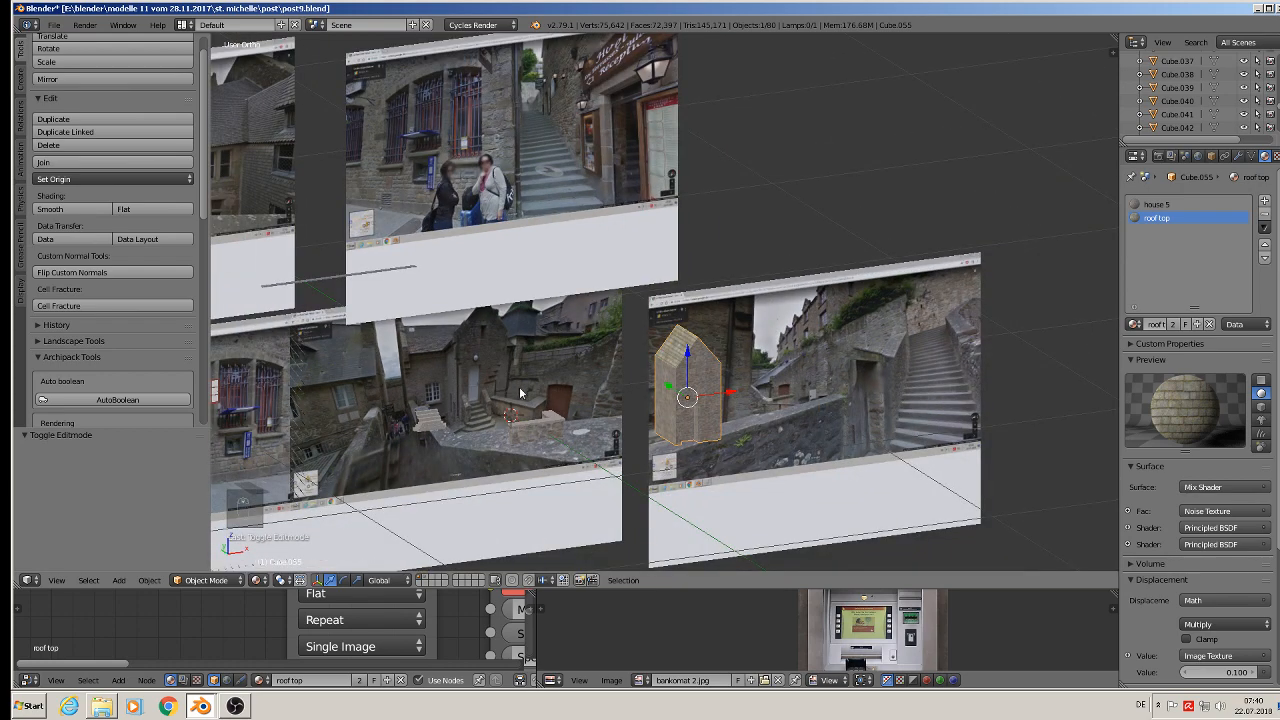
{"action": "middle_click_drag", "start_coordinate": [520, 393], "coordinate": [849, 355], "text": "shift"}
{"action": "scroll", "coordinate": [673, 412], "scroll_direction": "up", "scroll_amount": 10}
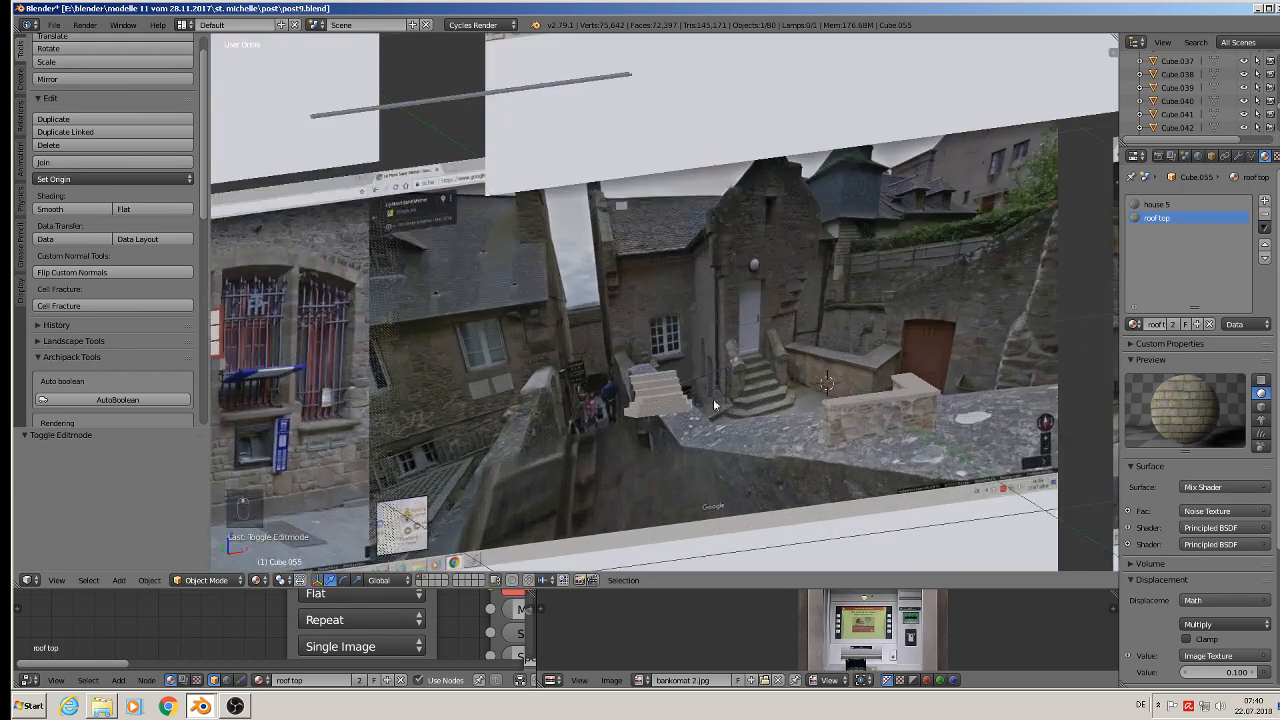
{"action": "scroll", "coordinate": [768, 386], "scroll_direction": "up", "scroll_amount": 3}
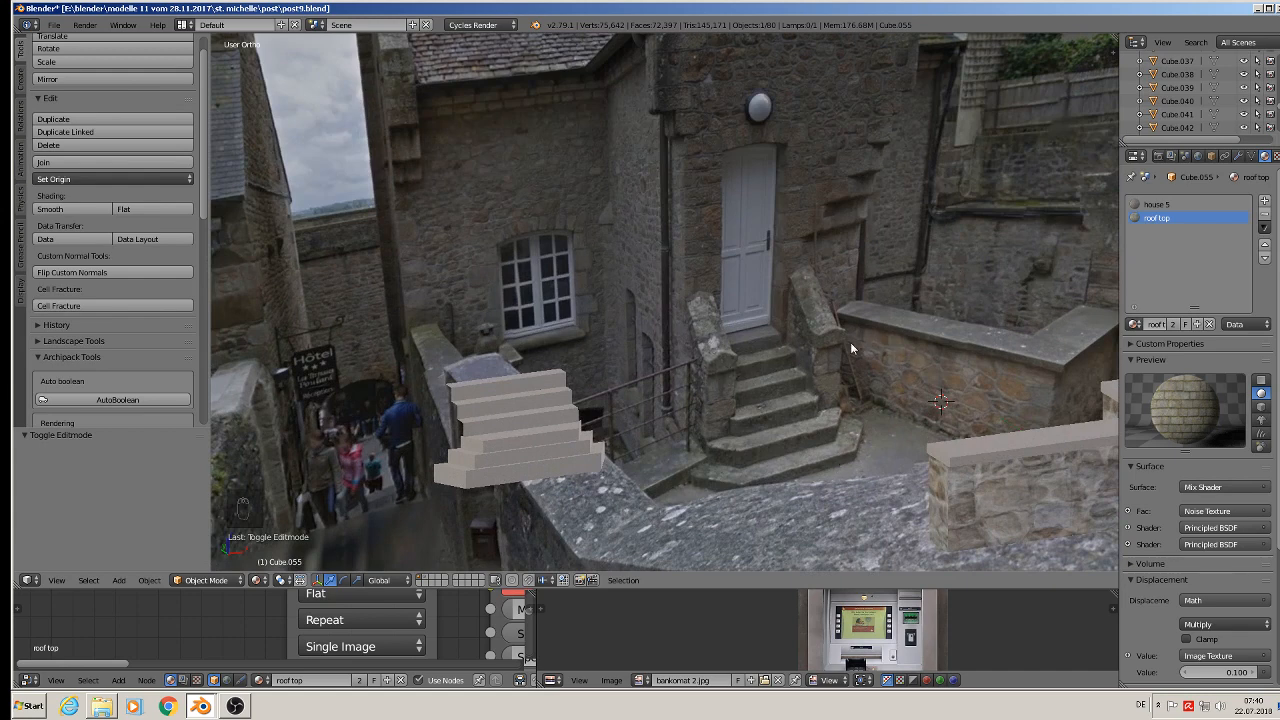
Save the scene to the current file.
{"action": "left_click", "coordinate": [53, 24]}
{"action": "left_click", "coordinate": [85, 127]}
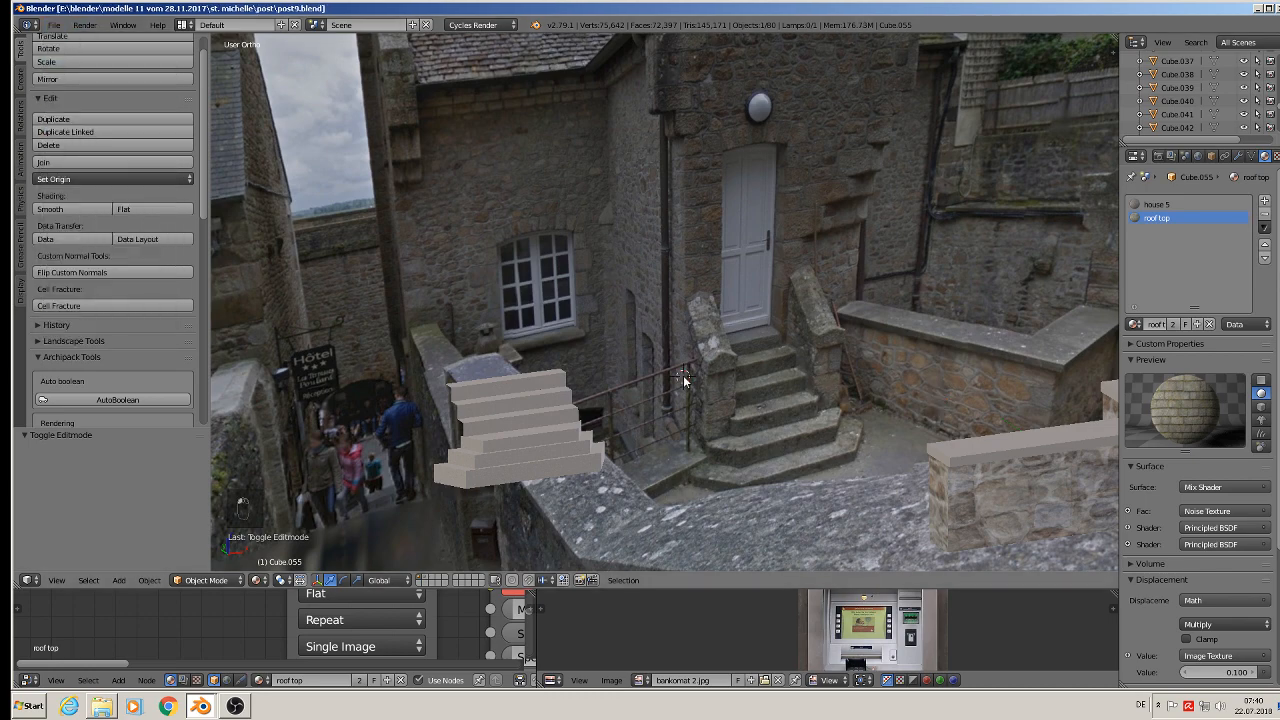
Place the 3D cursor beside the photographed stairs, add a cube there and scale it down to a small block.
{"action": "left_click", "coordinate": [120, 581]}
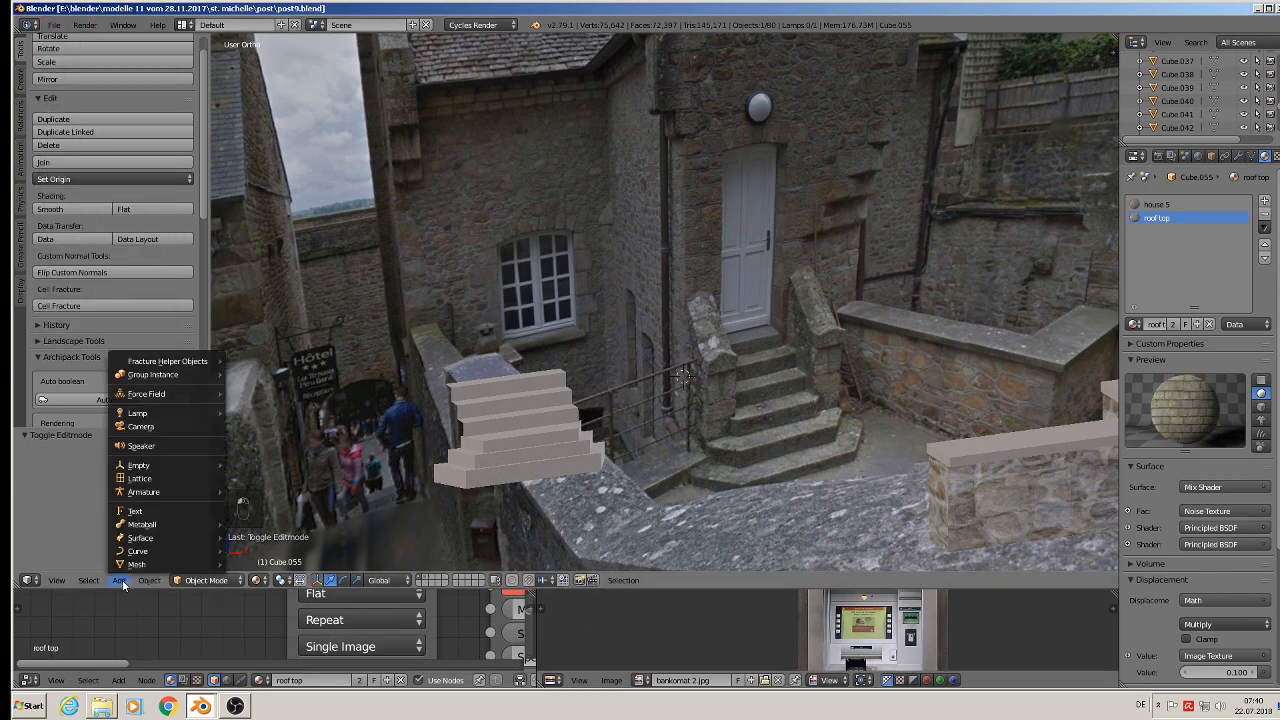
{"action": "mouse_move", "coordinate": [140, 566]}
{"action": "left_click", "coordinate": [300, 262]}
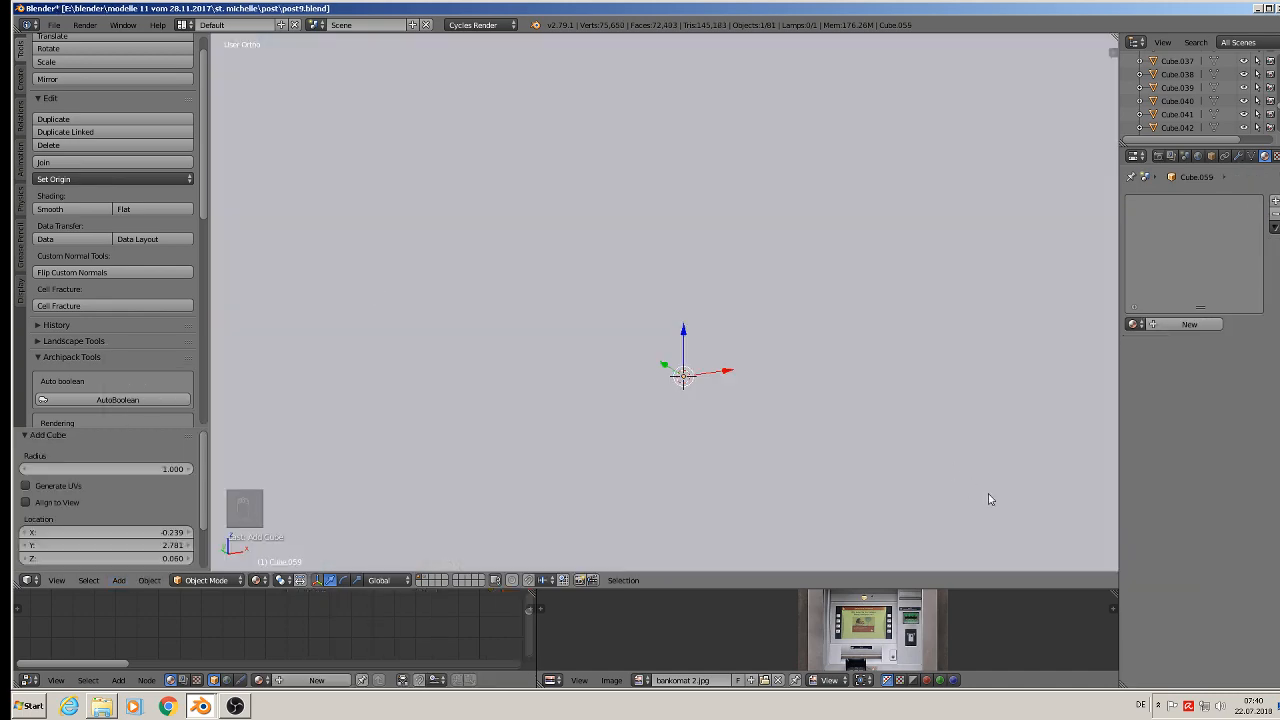
{"action": "key", "text": "s"}
{"action": "left_click", "coordinate": [698, 393]}
{"action": "key", "text": "s"}
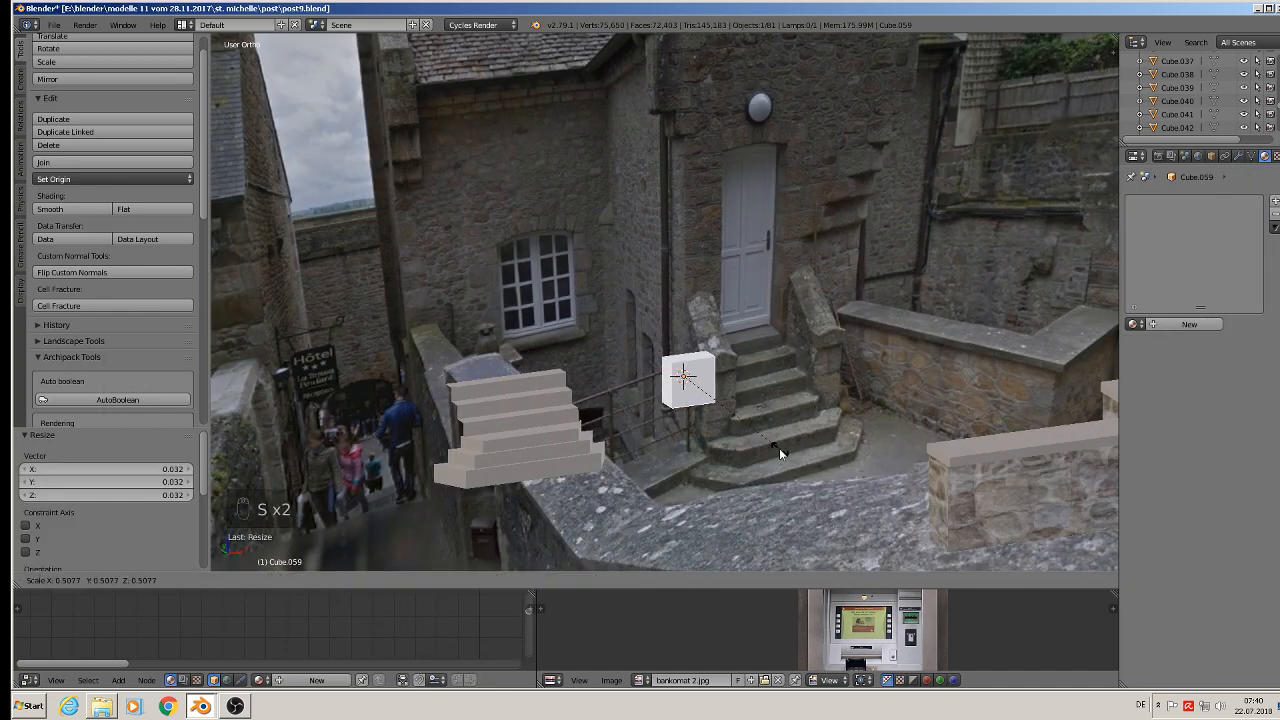
{"action": "left_click", "coordinate": [729, 426]}
Move the small block -0.256 along Y to the end of the low wall and stretch it 4.272 times along Y.
{"action": "key", "text": "g"}
{"action": "key", "text": "x"}
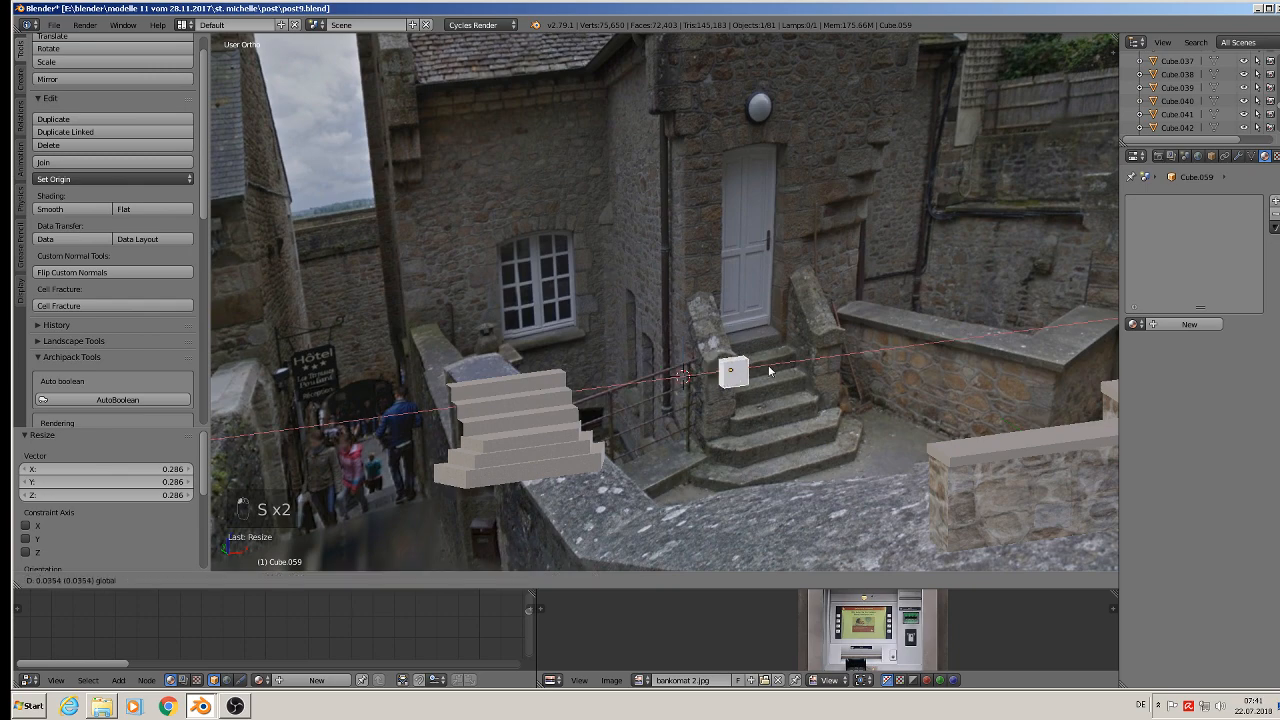
{"action": "key", "text": "y"}
{"action": "left_click", "coordinate": [949, 533]}
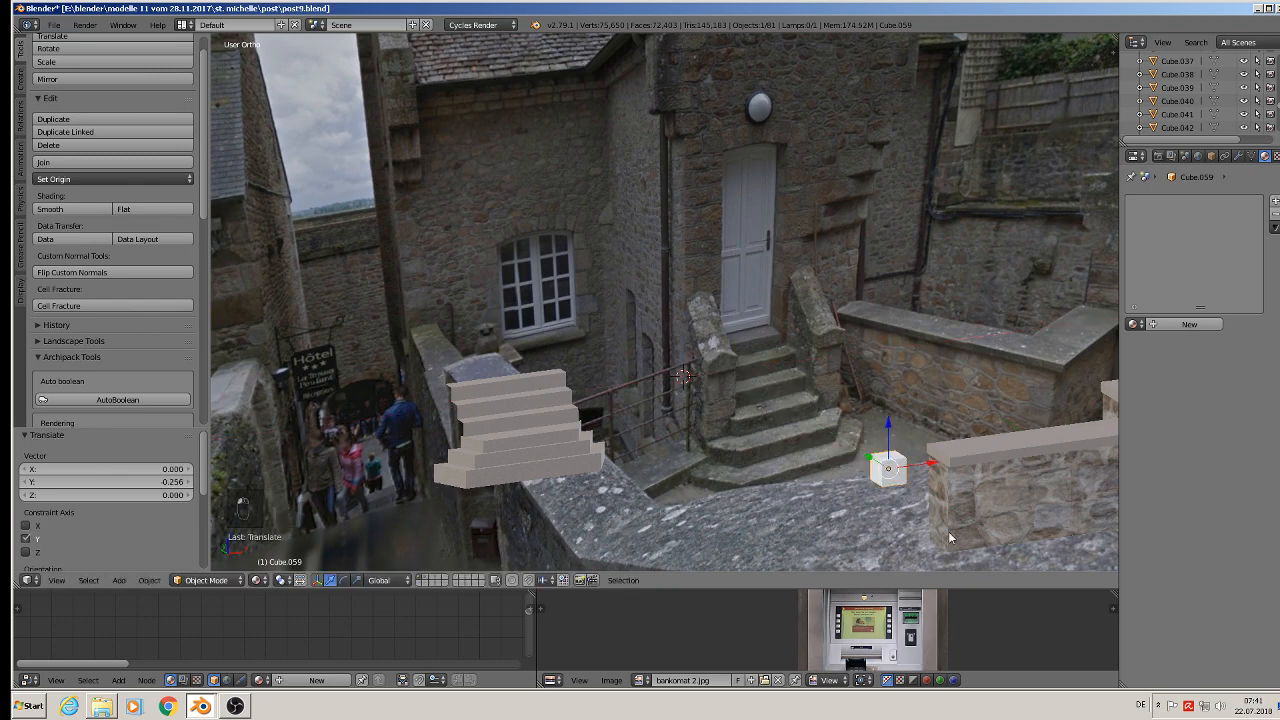
{"action": "middle_click_drag", "start_coordinate": [948, 531], "coordinate": [1011, 551]}
{"action": "key", "text": "s"}
{"action": "key", "text": "y"}
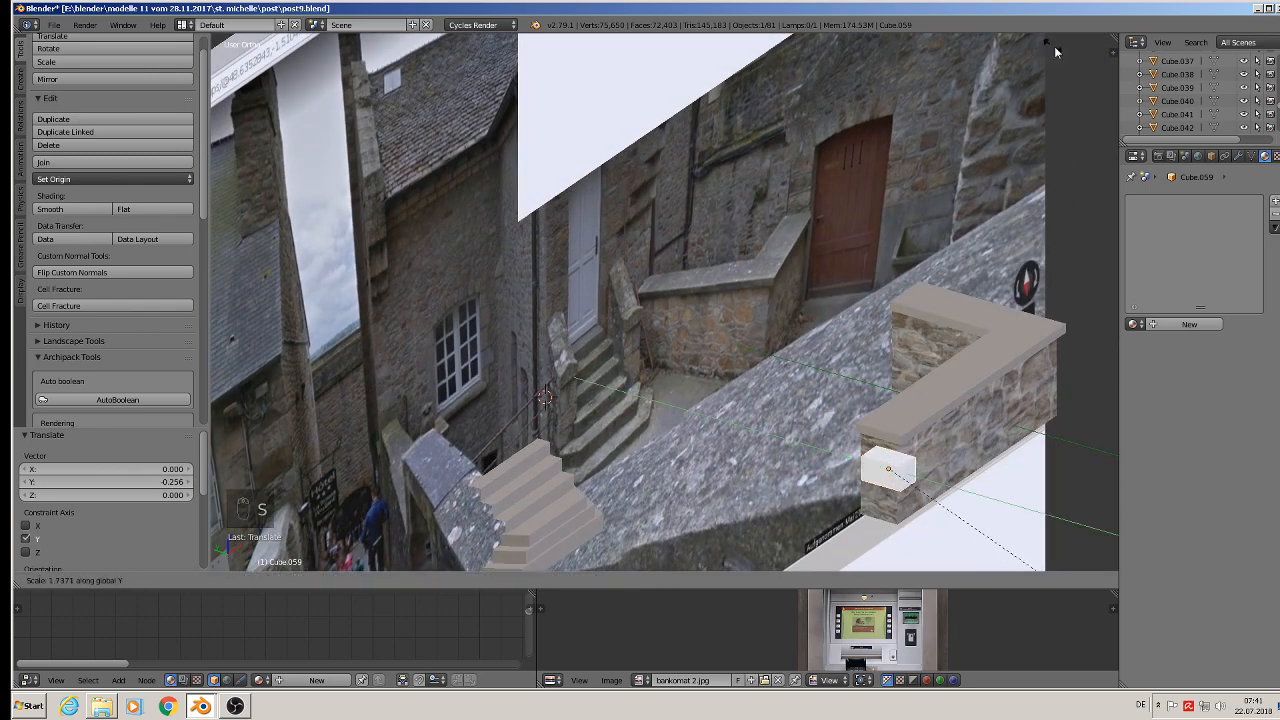
{"action": "left_click", "coordinate": [402, 155]}
Add a lengthwise loop cut through the middle of the bar and raise its upper centre edge 0.008 along Z into a ridge.
{"action": "scroll", "coordinate": [702, 319], "scroll_direction": "up", "scroll_amount": 2}
{"action": "middle_click_drag", "start_coordinate": [868, 424], "coordinate": [558, 355], "text": "shift"}
{"action": "scroll", "coordinate": [583, 384], "scroll_direction": "up", "scroll_amount": 1}
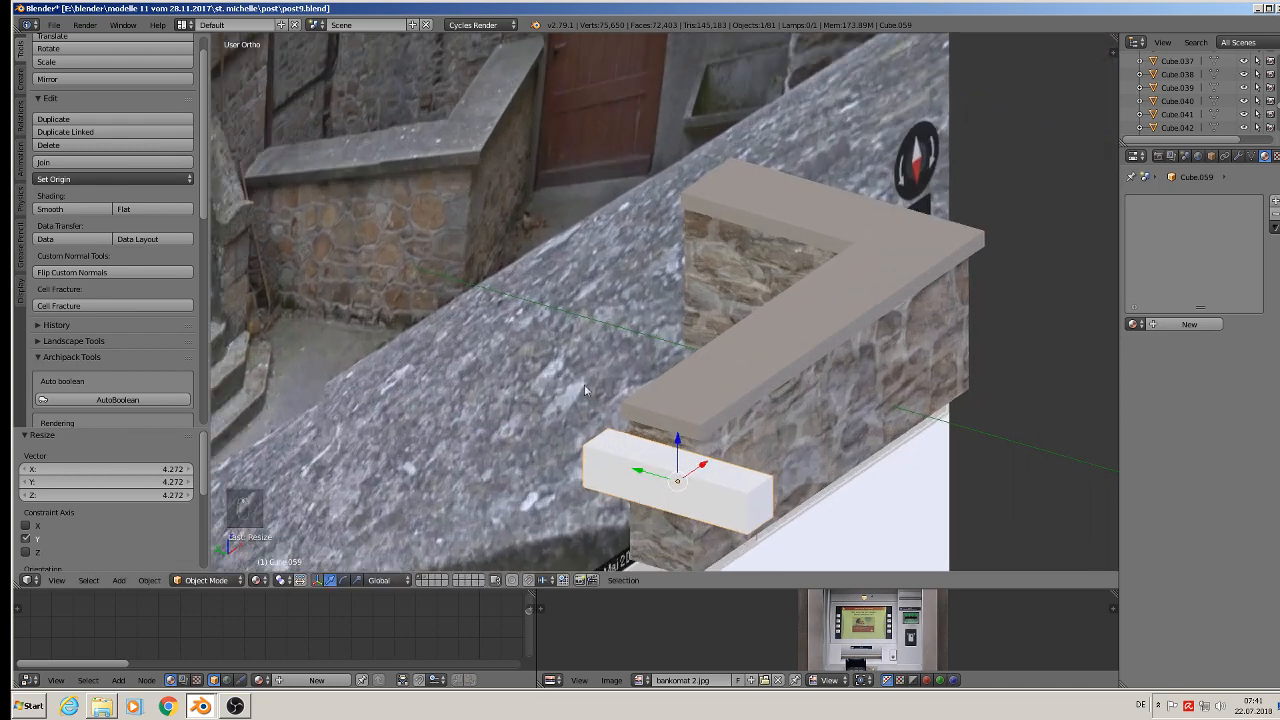
{"action": "key", "text": "Tab"}
{"action": "key", "text": "ctrl+r"}
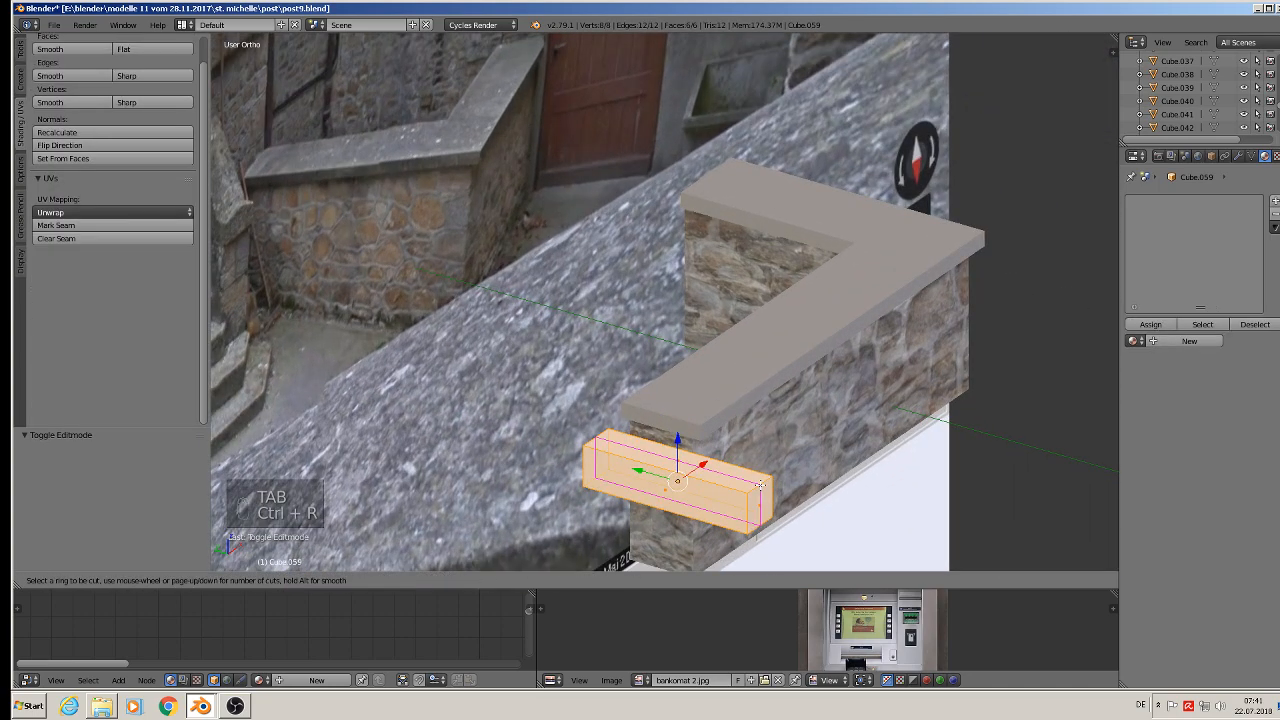
{"action": "left_click", "coordinate": [760, 484]}
{"action": "right_click", "coordinate": [671, 451]}
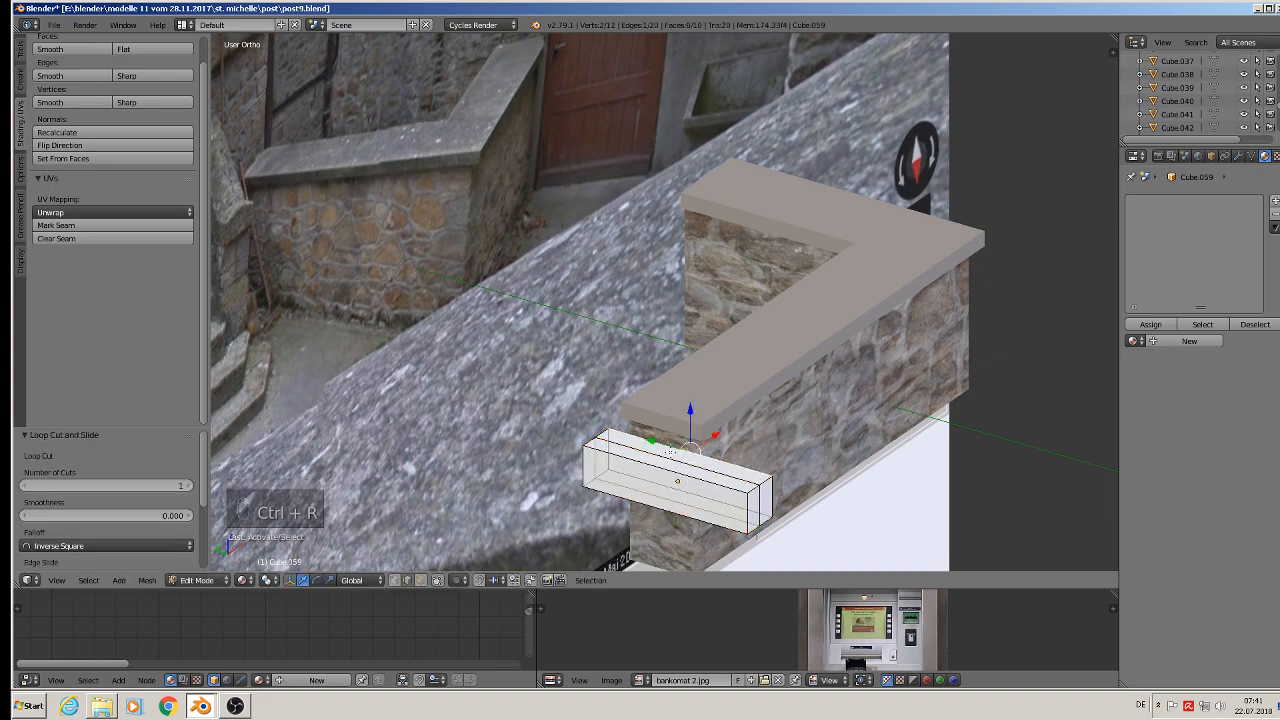
{"action": "right_click", "coordinate": [667, 454]}
{"action": "left_click_drag", "start_coordinate": [680, 424], "coordinate": [680, 419]}
{"action": "scroll", "coordinate": [680, 419], "scroll_direction": "down", "scroll_amount": 3}
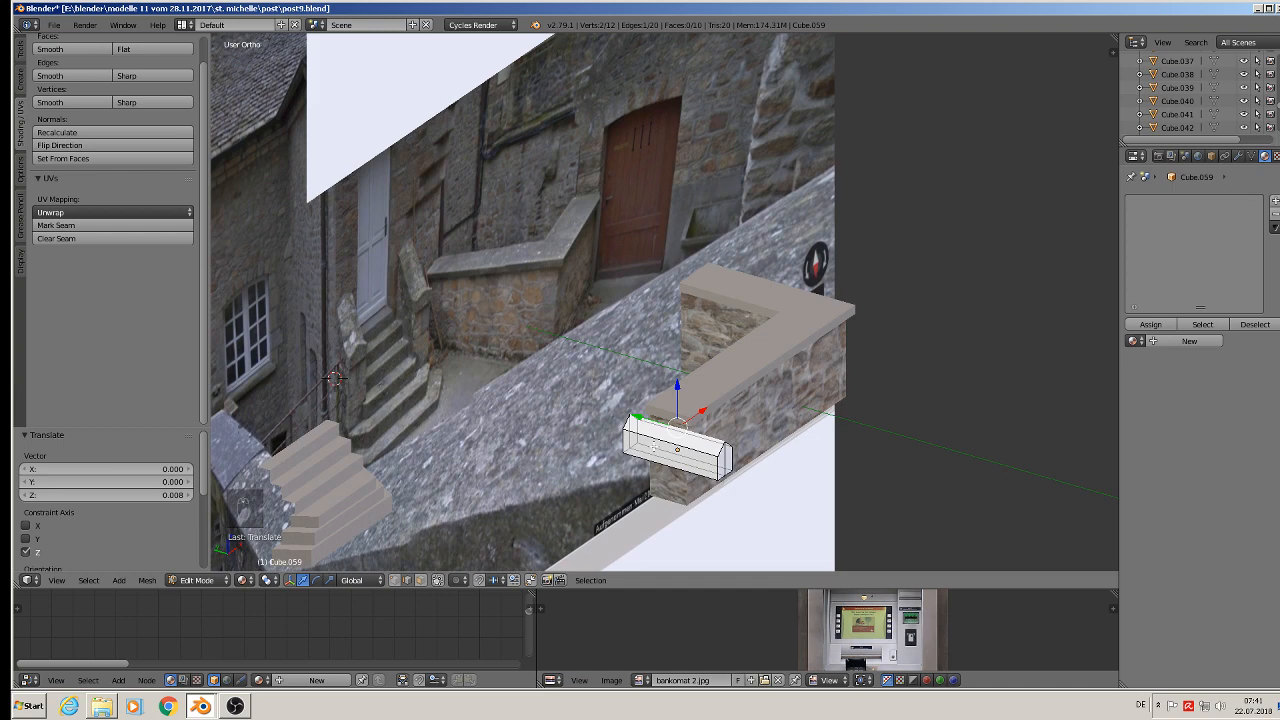
{"action": "key", "text": "Tab"}
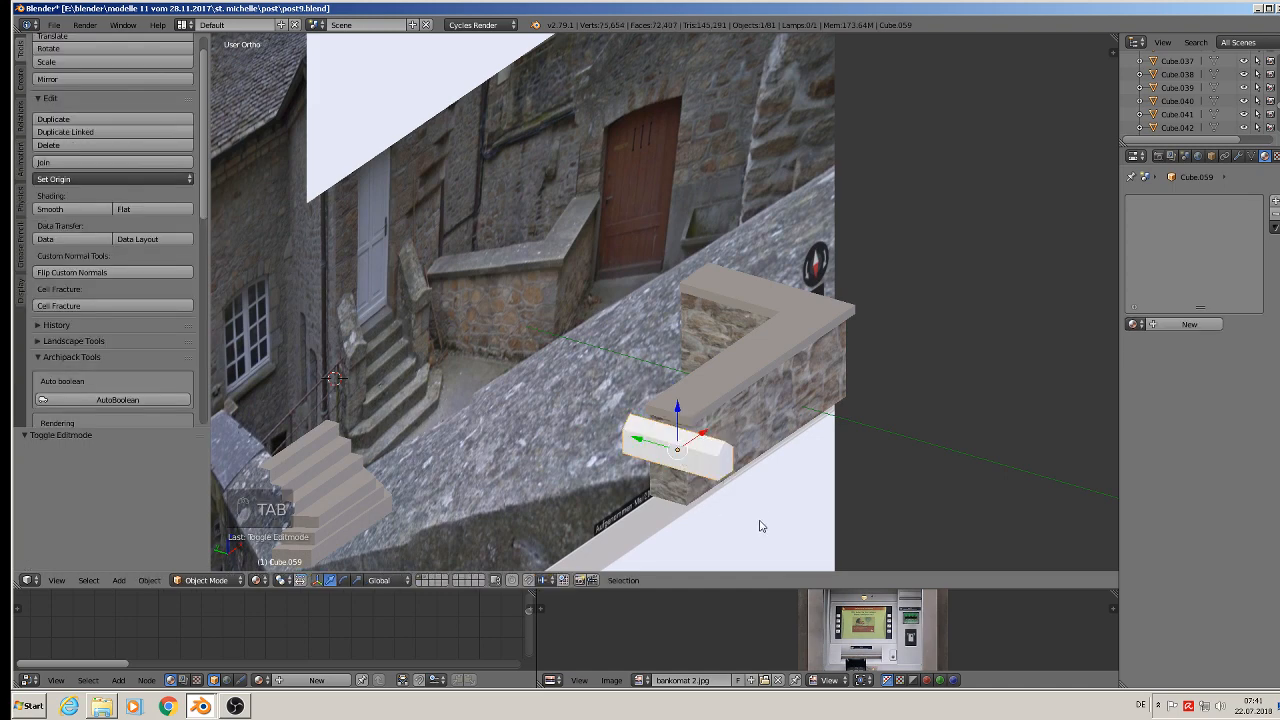
Rotate the ridged bar 36.6° about the global X axis to give it the slope of the stair parapet.
{"action": "key", "text": "r"}
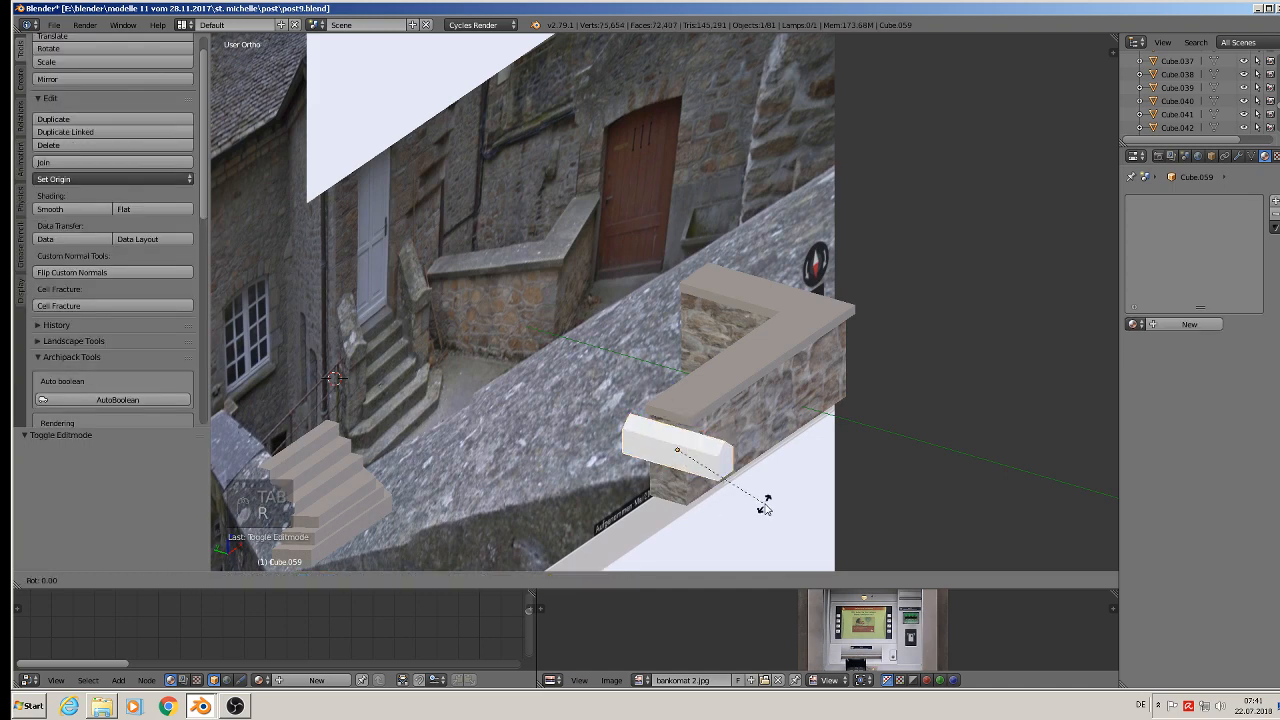
{"action": "key", "text": "x"}
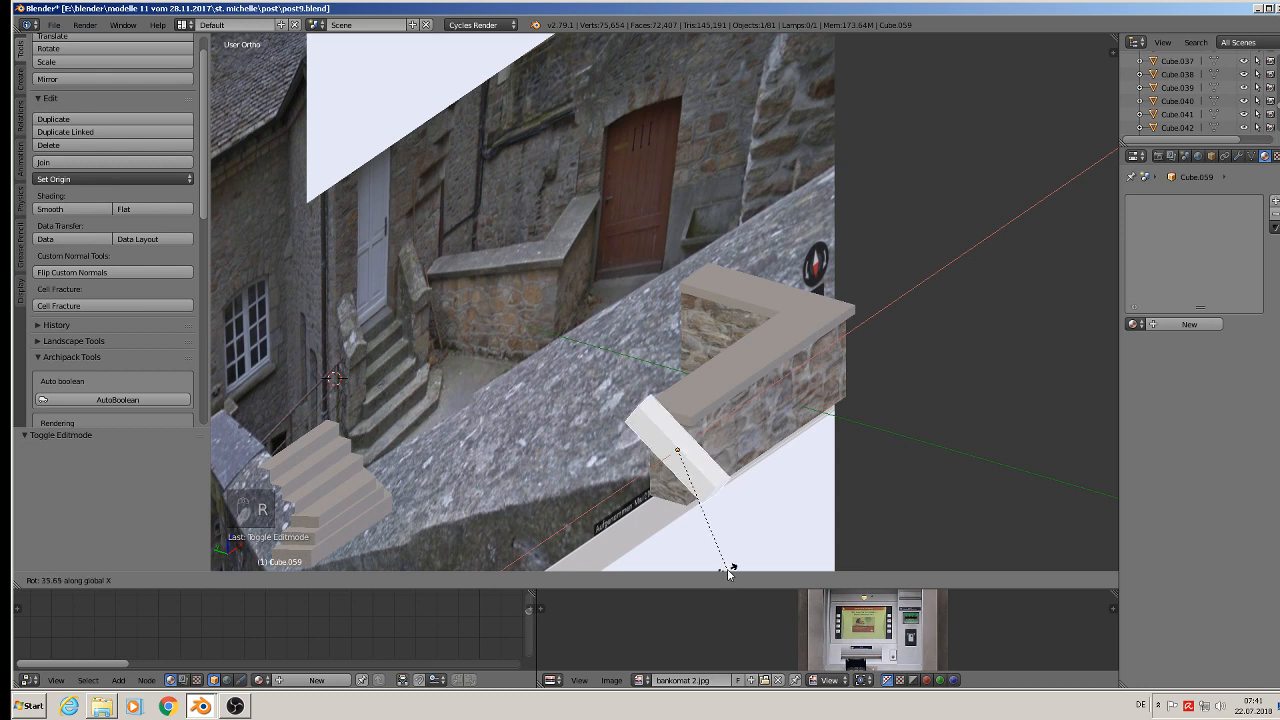
{"action": "left_click", "coordinate": [727, 569]}
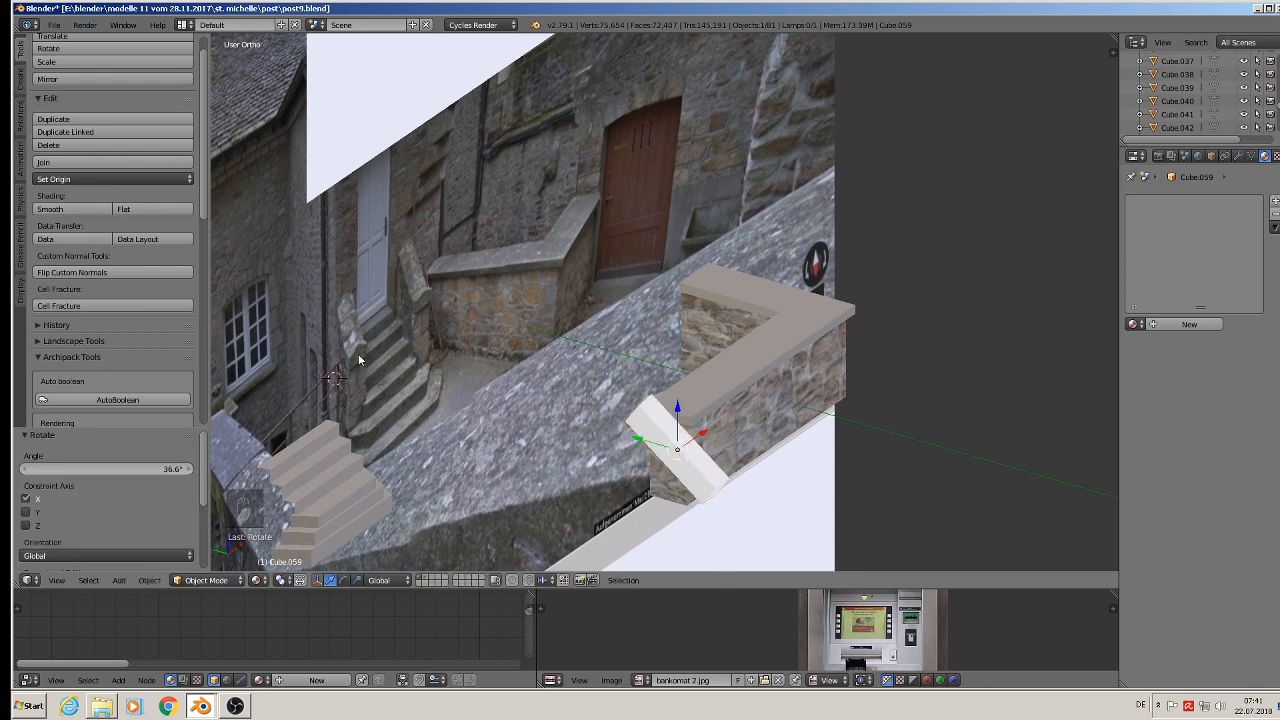
Select the edge outline of the bar's lower end and extrude it -0.019 along Y.
{"action": "key", "text": "Tab"}
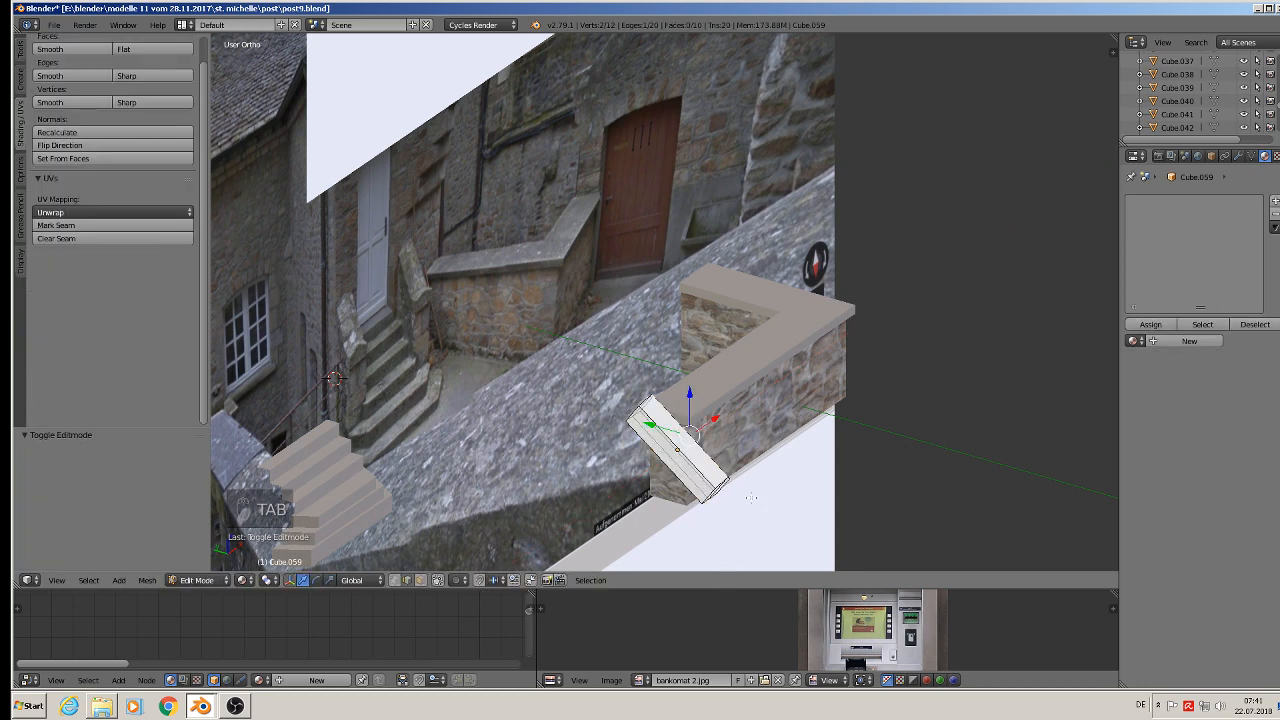
{"action": "middle_click_drag", "start_coordinate": [751, 497], "coordinate": [731, 476]}
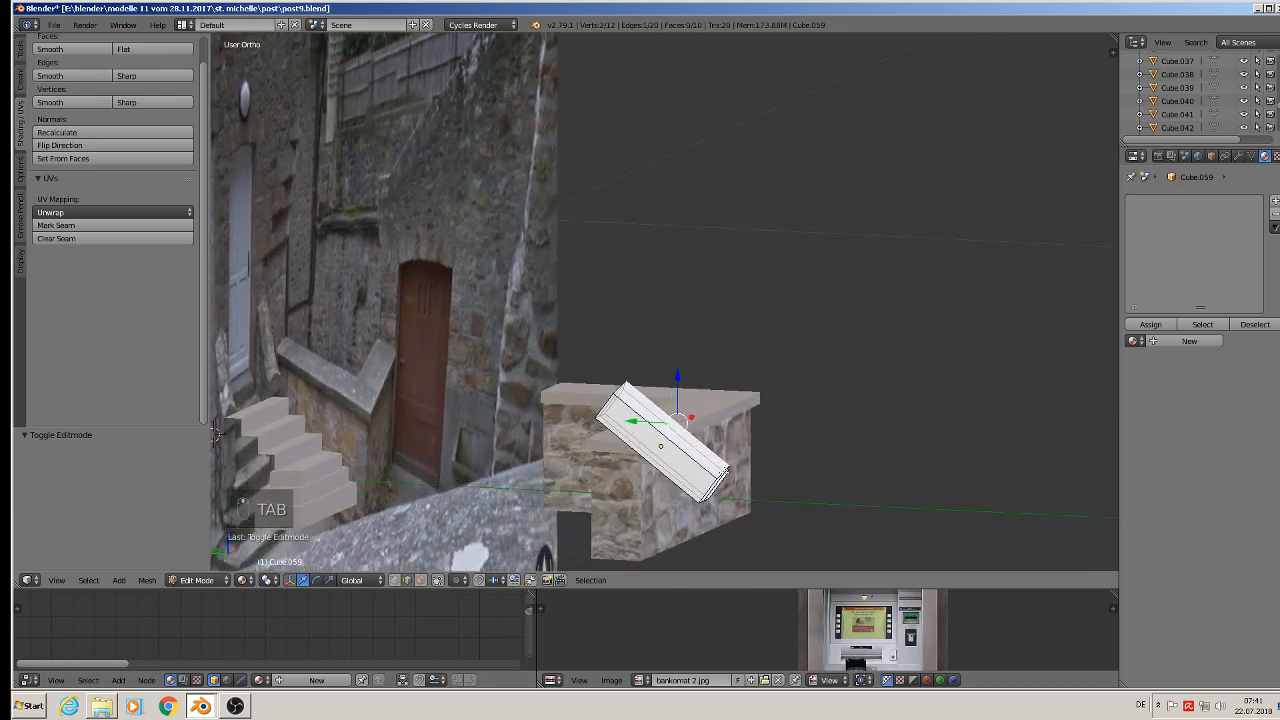
{"action": "right_click", "coordinate": [728, 474]}
{"action": "scroll", "coordinate": [728, 476], "scroll_direction": "up", "scroll_amount": 5}
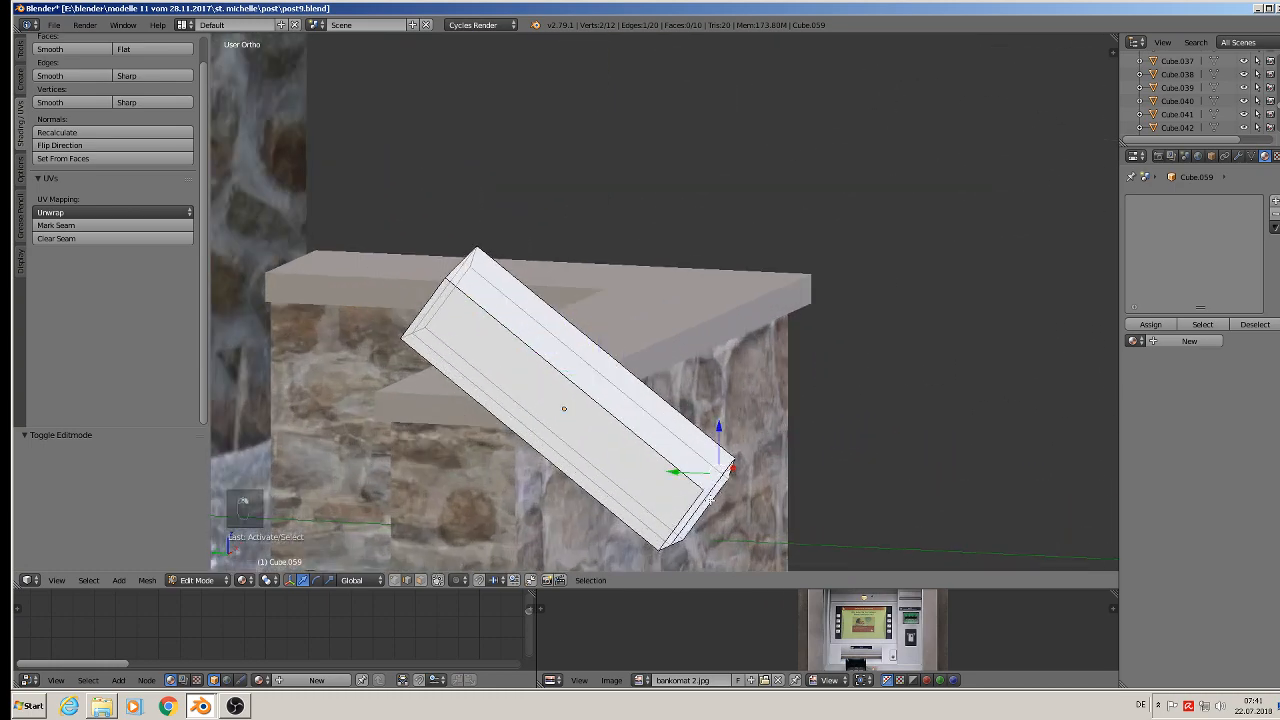
{"action": "right_click", "coordinate": [680, 513], "text": "shift"}
{"action": "right_click", "coordinate": [736, 466], "text": "shift"}
{"action": "right_click", "coordinate": [721, 506], "text": "shift"}
{"action": "right_click", "coordinate": [686, 546], "text": "shift"}
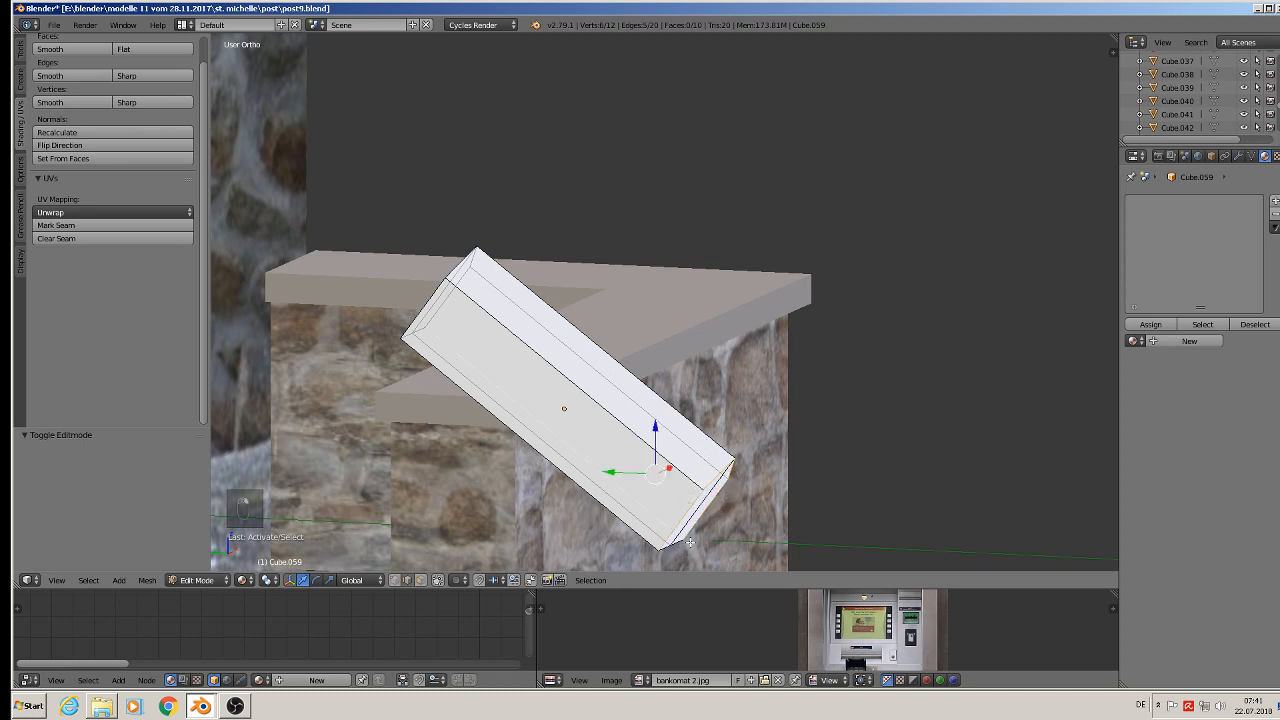
{"action": "right_click", "coordinate": [676, 544], "text": "shift"}
{"action": "middle_click_drag", "start_coordinate": [673, 550], "coordinate": [678, 535]}
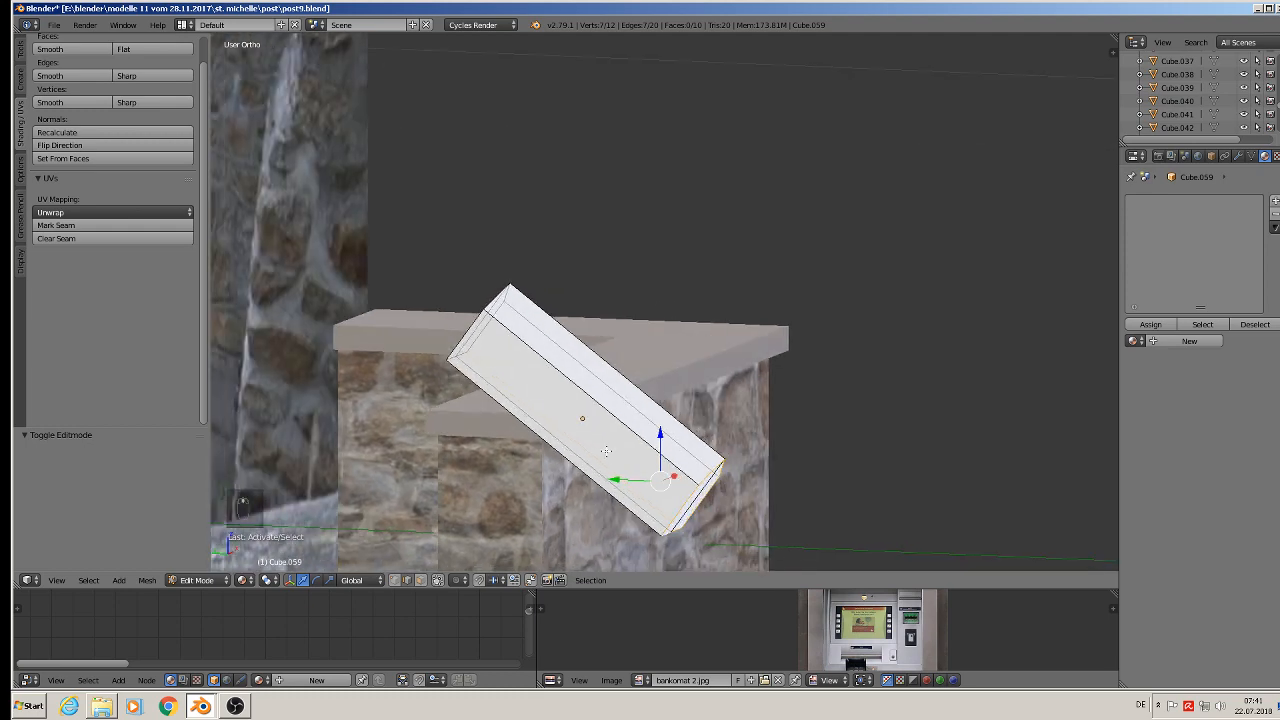
{"action": "right_click", "coordinate": [539, 413], "text": "shift"}
{"action": "middle_click_drag", "start_coordinate": [739, 530], "coordinate": [775, 527]}
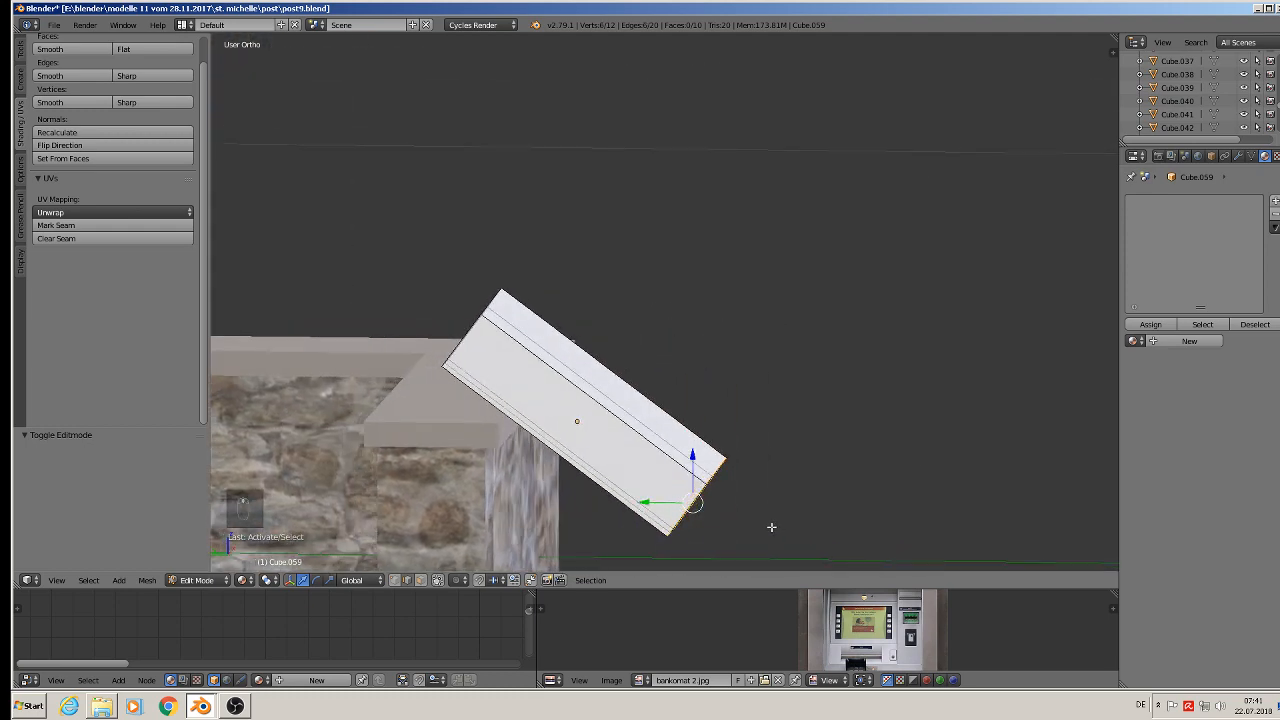
{"action": "key", "text": "e"}
{"action": "left_click_drag", "start_coordinate": [695, 503], "coordinate": [765, 503]}
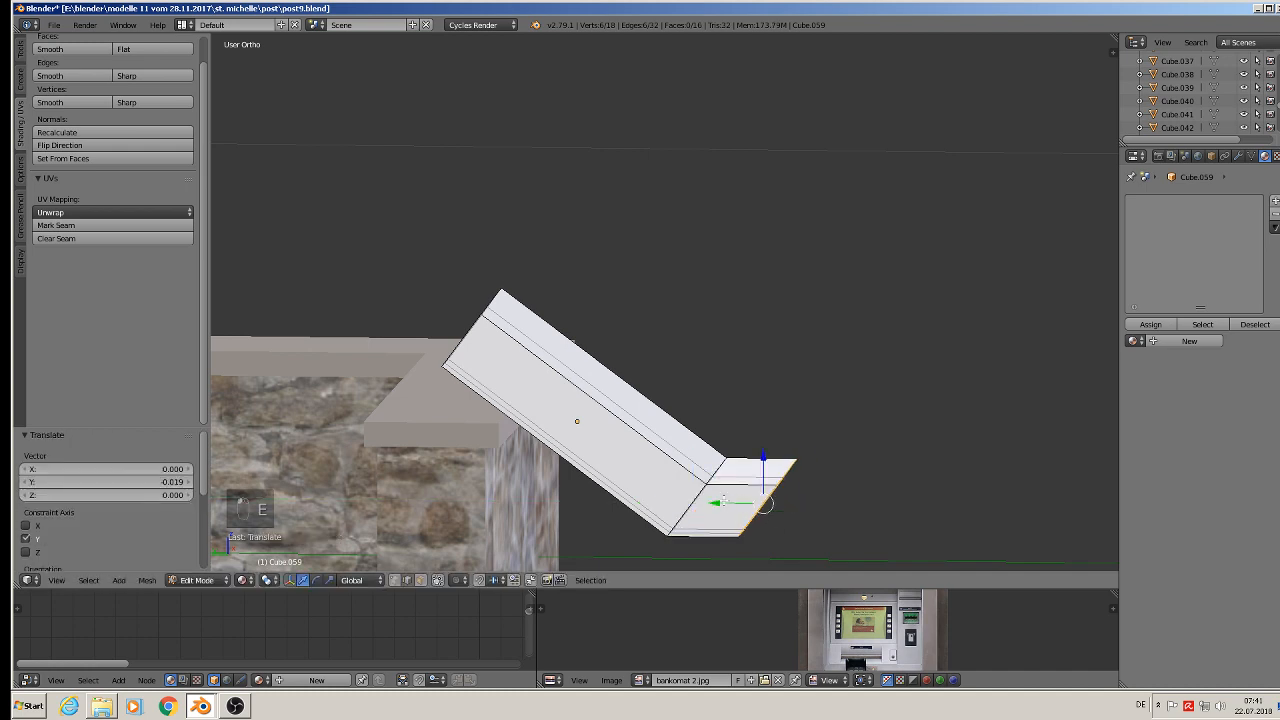
Flatten the extruded end to 0 along Y and close it with a face.
{"action": "key", "text": "s"}
{"action": "key", "text": "x"}
{"action": "key", "text": "0"}
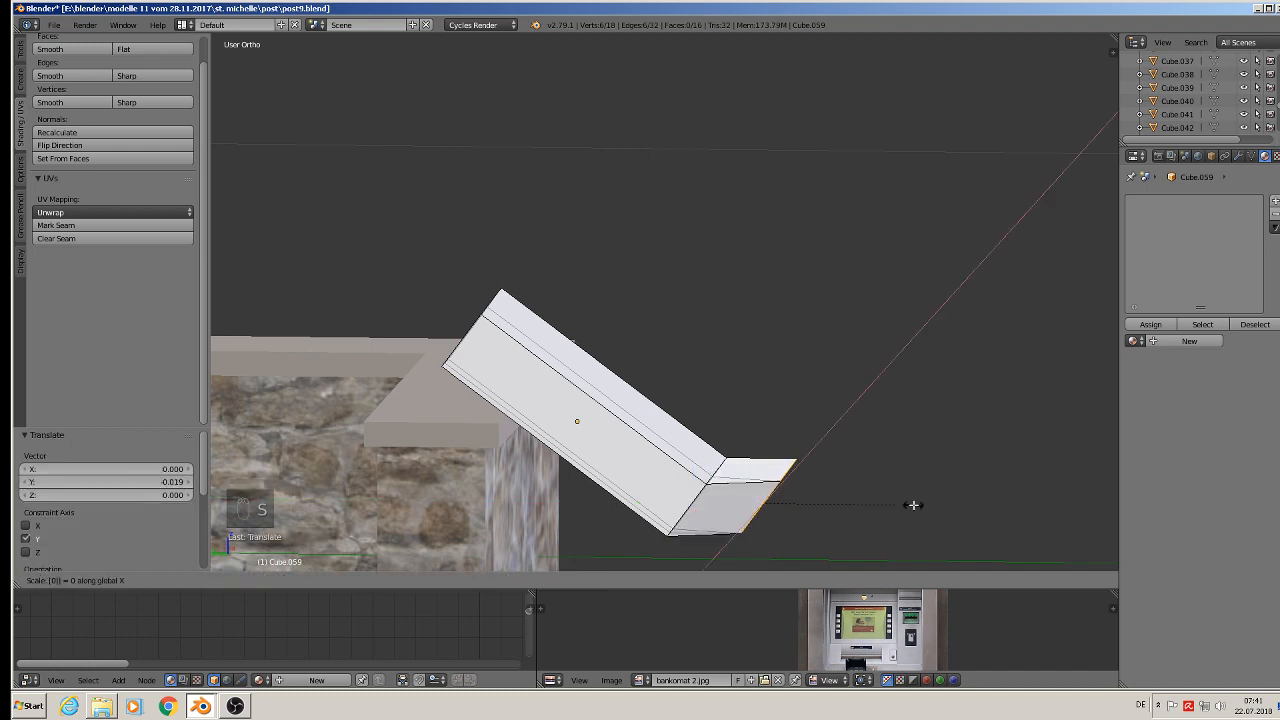
{"action": "key", "text": "y"}
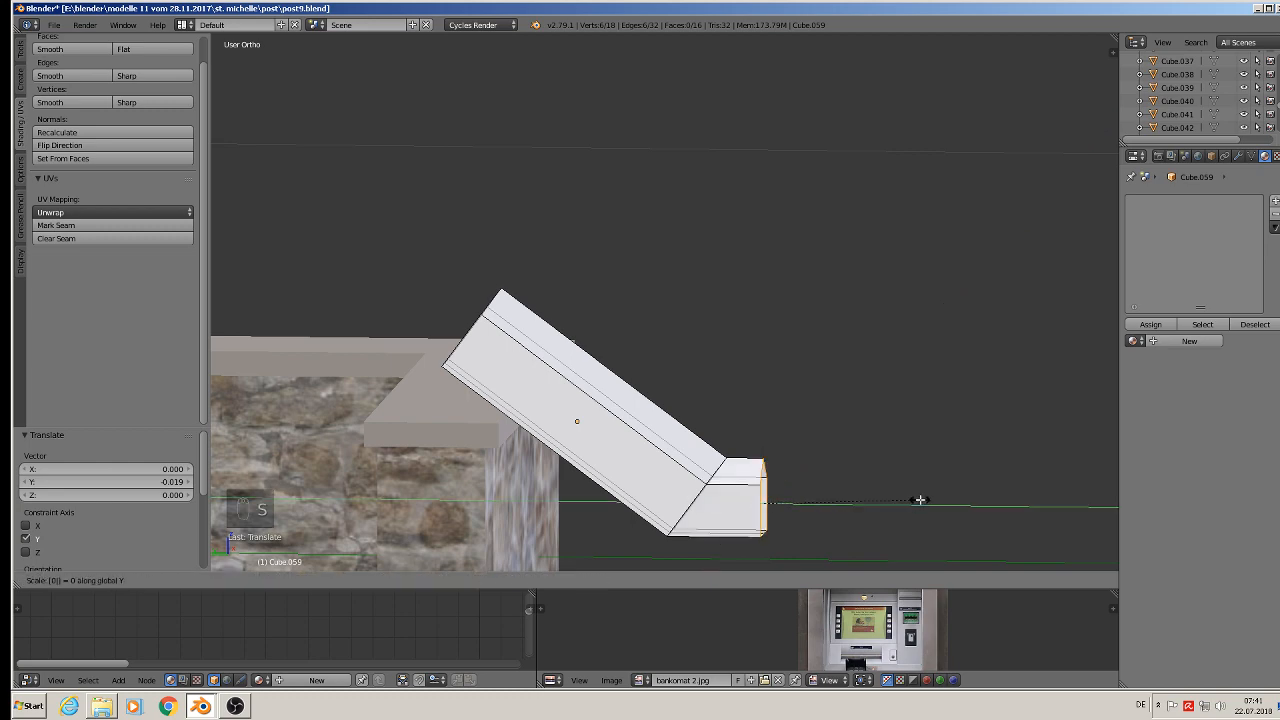
{"action": "key", "text": "Return"}
{"action": "key", "text": "f"}
{"action": "middle_click_drag", "start_coordinate": [885, 498], "coordinate": [752, 502]}
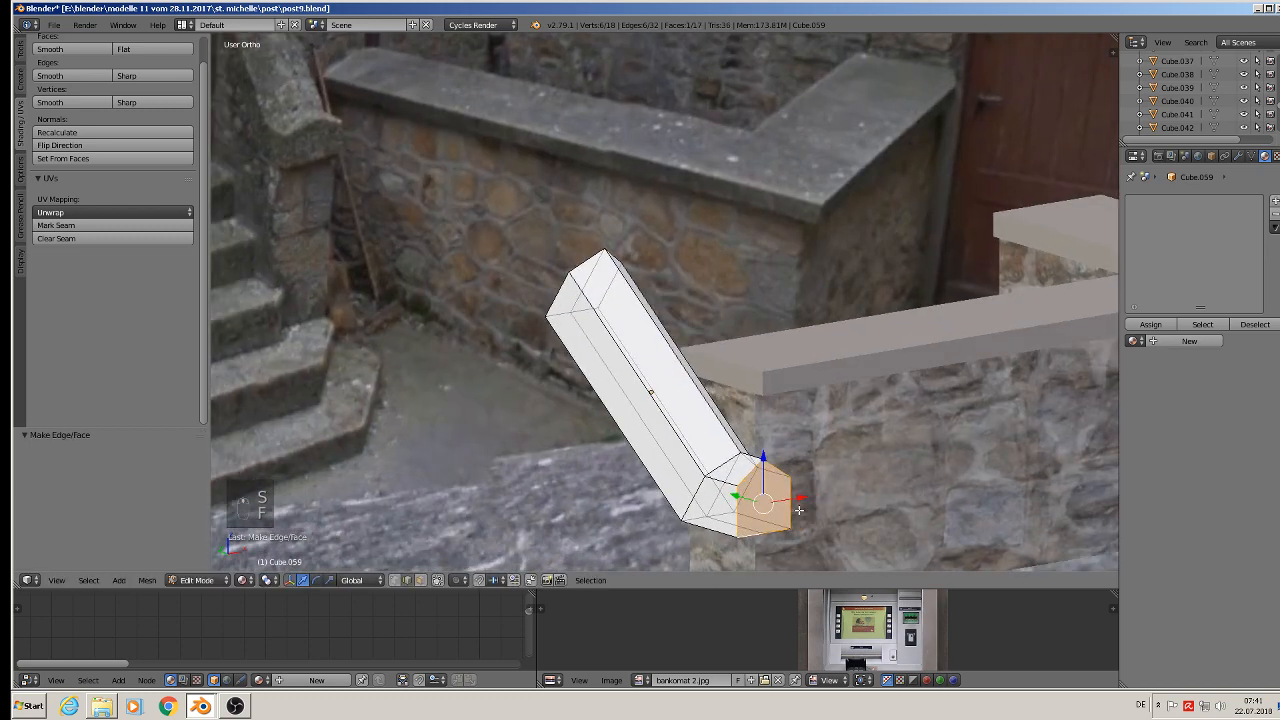
{"action": "key", "text": "Tab"}
{"action": "scroll", "coordinate": [748, 502], "scroll_direction": "down", "scroll_amount": 3}
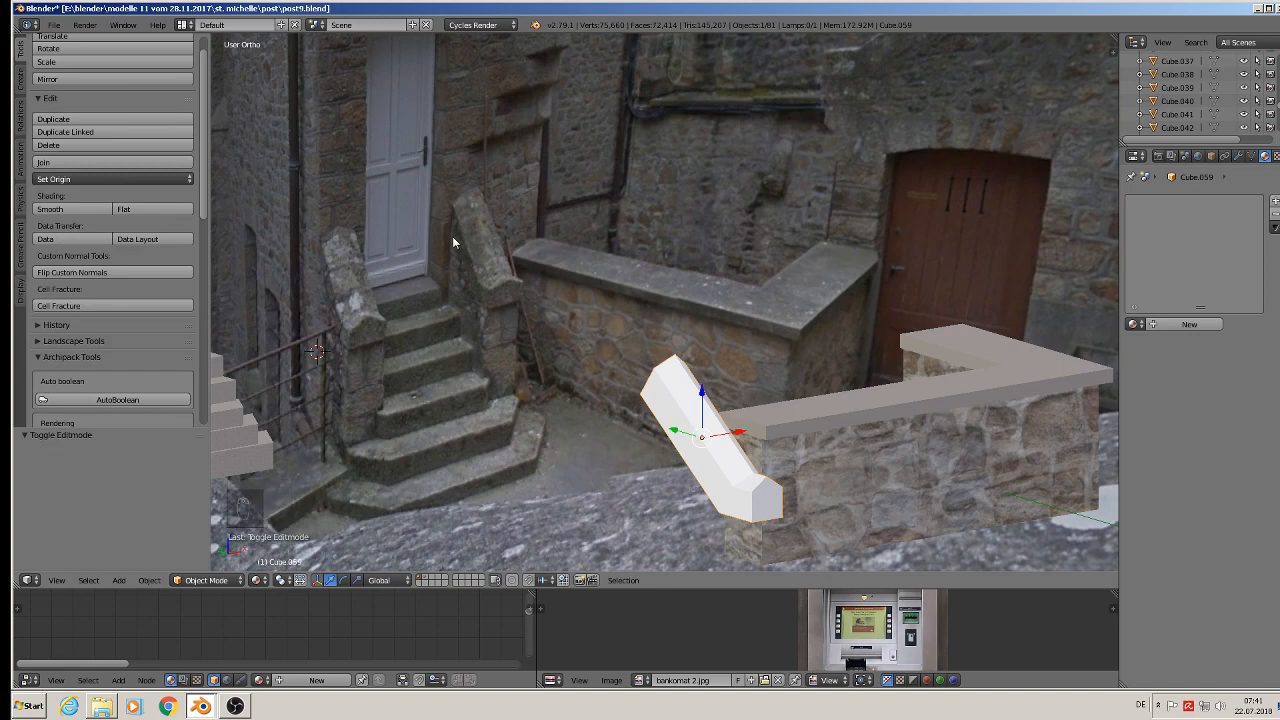
Select the four underside faces of the bar and its end piece, extrude them in place and scale them to 0.842 along X.
{"action": "middle_click_drag", "start_coordinate": [657, 481], "coordinate": [800, 435]}
{"action": "key", "text": "Tab"}
{"action": "middle_click_drag", "start_coordinate": [680, 478], "coordinate": [702, 432]}
{"action": "scroll", "coordinate": [705, 498], "scroll_direction": "up", "scroll_amount": 1}
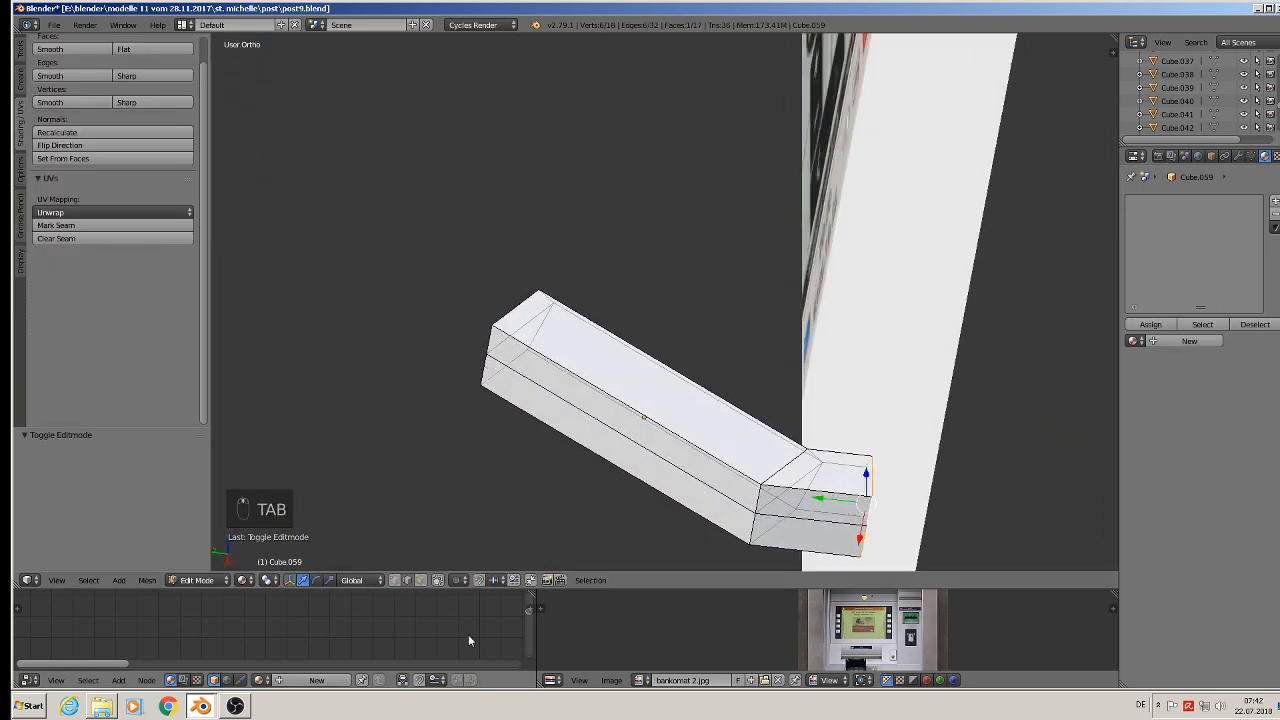
{"action": "left_click", "coordinate": [423, 583]}
{"action": "right_click", "coordinate": [626, 422]}
{"action": "right_click", "coordinate": [620, 458], "text": "shift"}
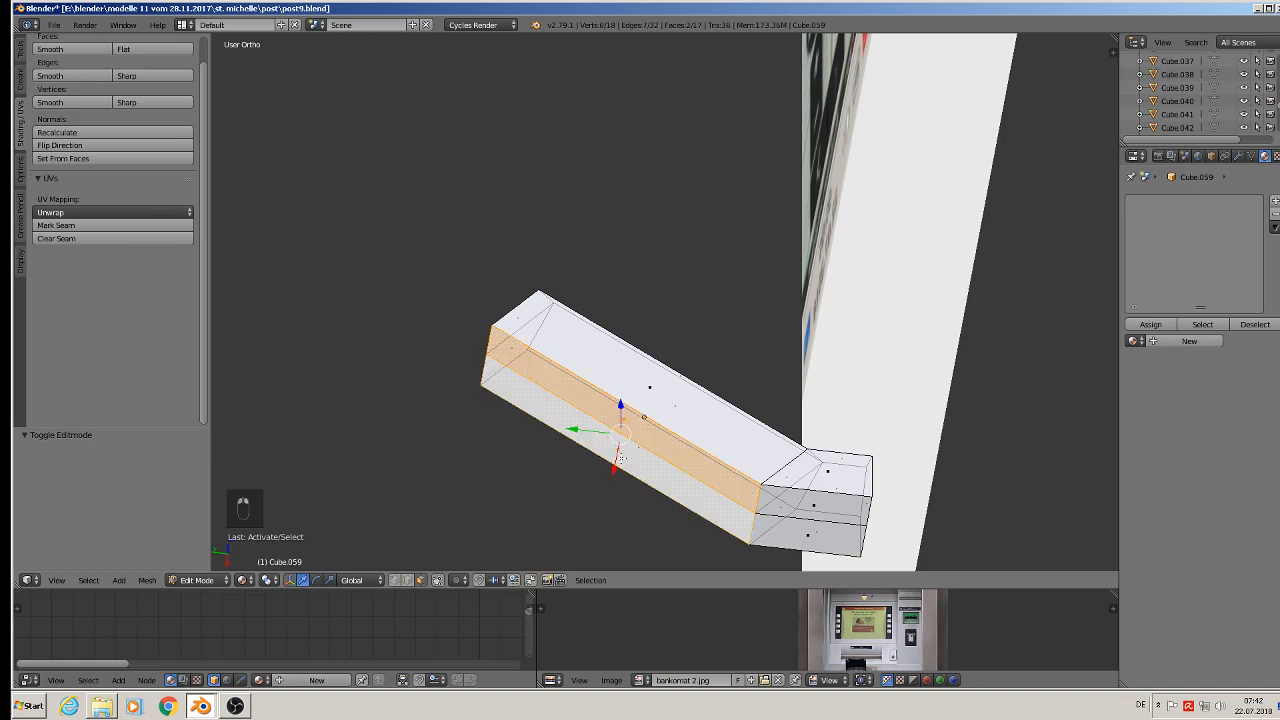
{"action": "right_click", "coordinate": [808, 541], "text": "shift"}
{"action": "right_click", "coordinate": [813, 509], "text": "shift"}
{"action": "middle_click_drag", "start_coordinate": [812, 505], "coordinate": [659, 219]}
{"action": "scroll", "coordinate": [678, 238], "scroll_direction": "up", "scroll_amount": 1}
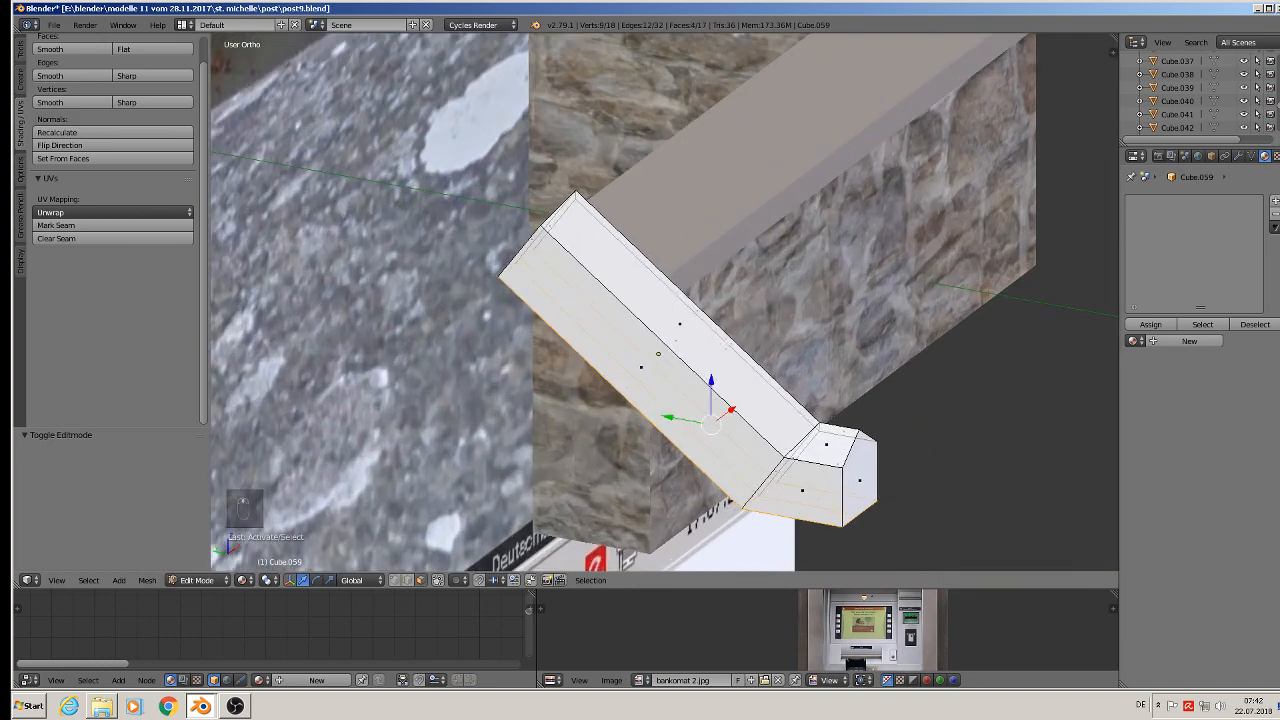
{"action": "middle_click_drag", "start_coordinate": [709, 303], "coordinate": [617, 293], "text": "shift"}
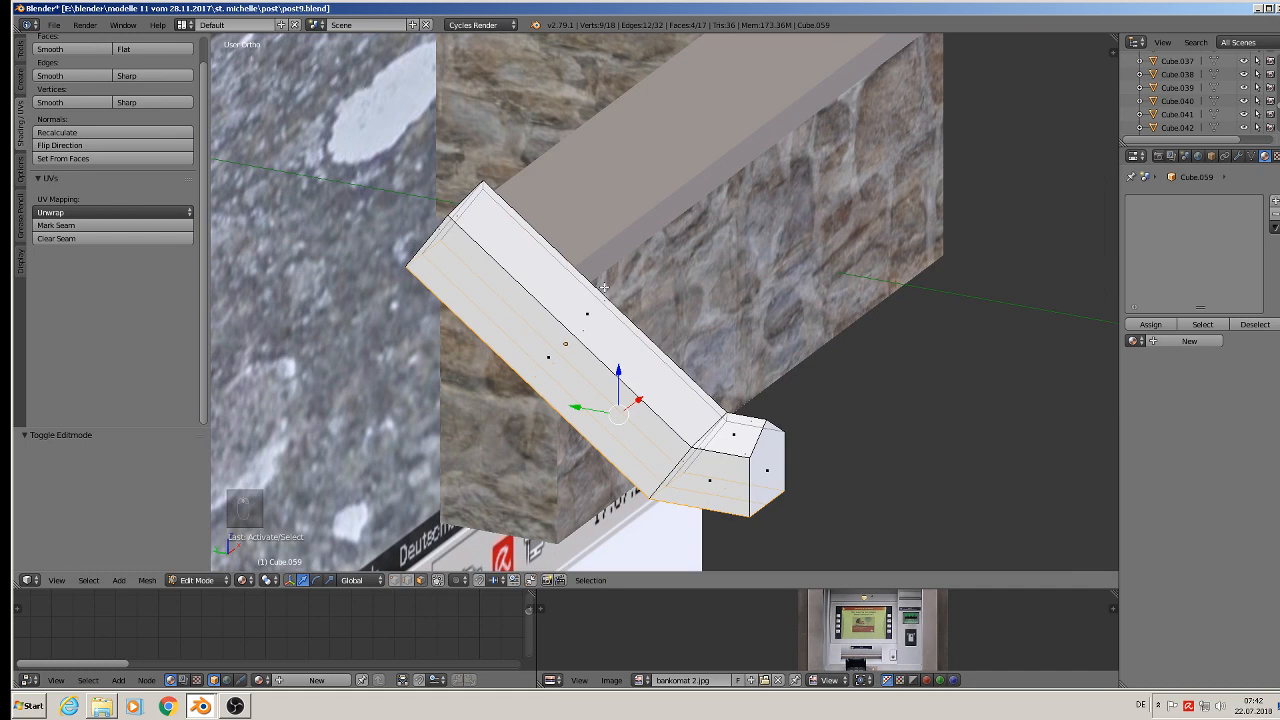
{"action": "key", "text": "e"}
{"action": "key", "text": "s"}
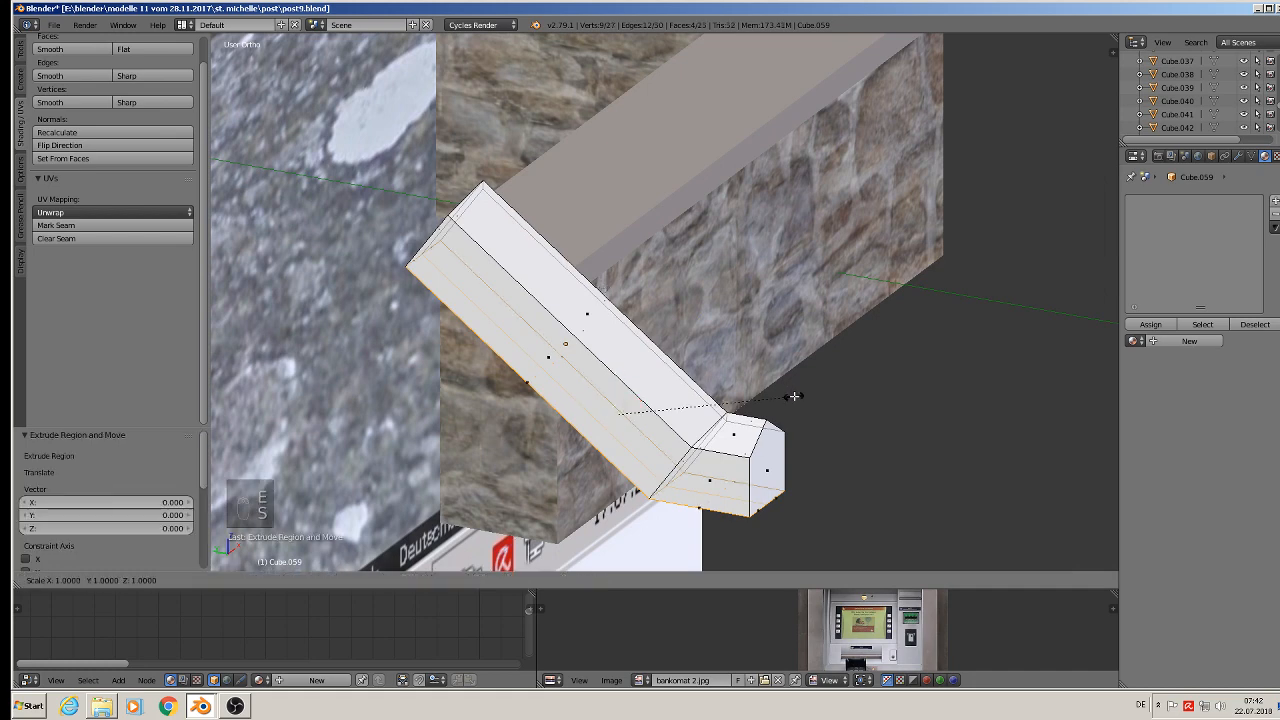
{"action": "key", "text": "x"}
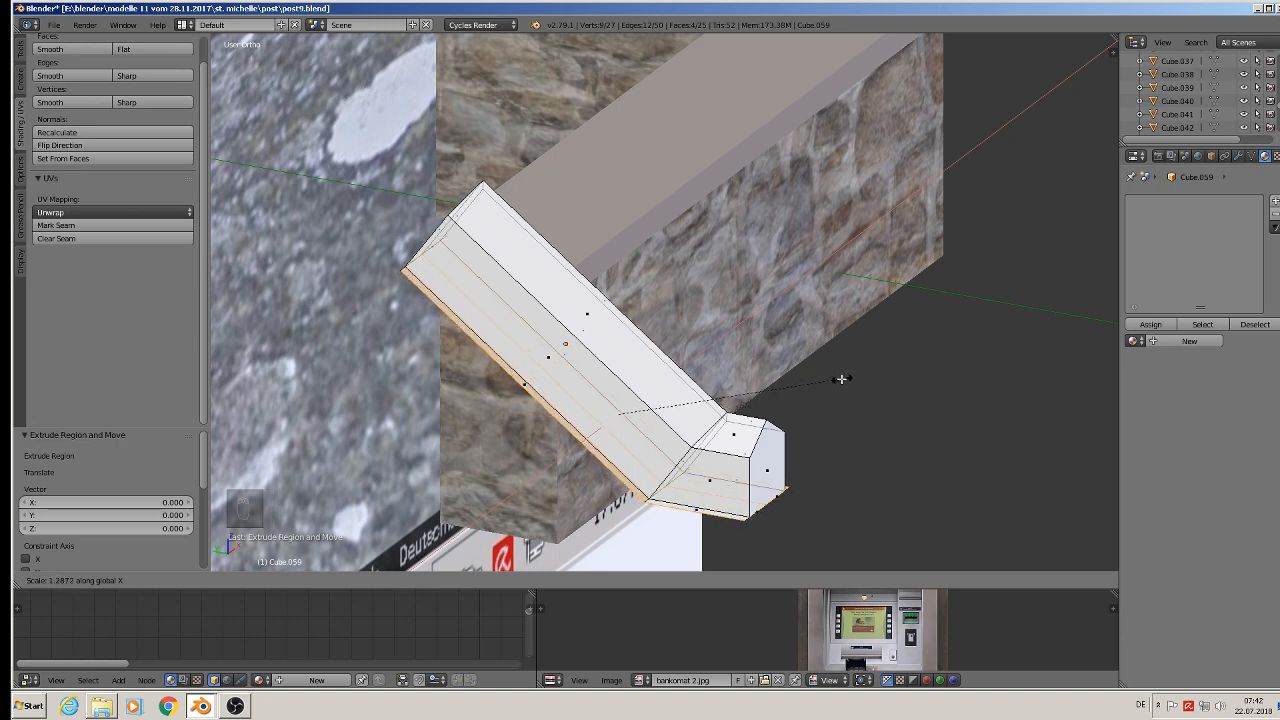
{"action": "left_click", "coordinate": [767, 402]}
{"action": "right_click", "coordinate": [767, 402]}
{"action": "key", "text": "e"}
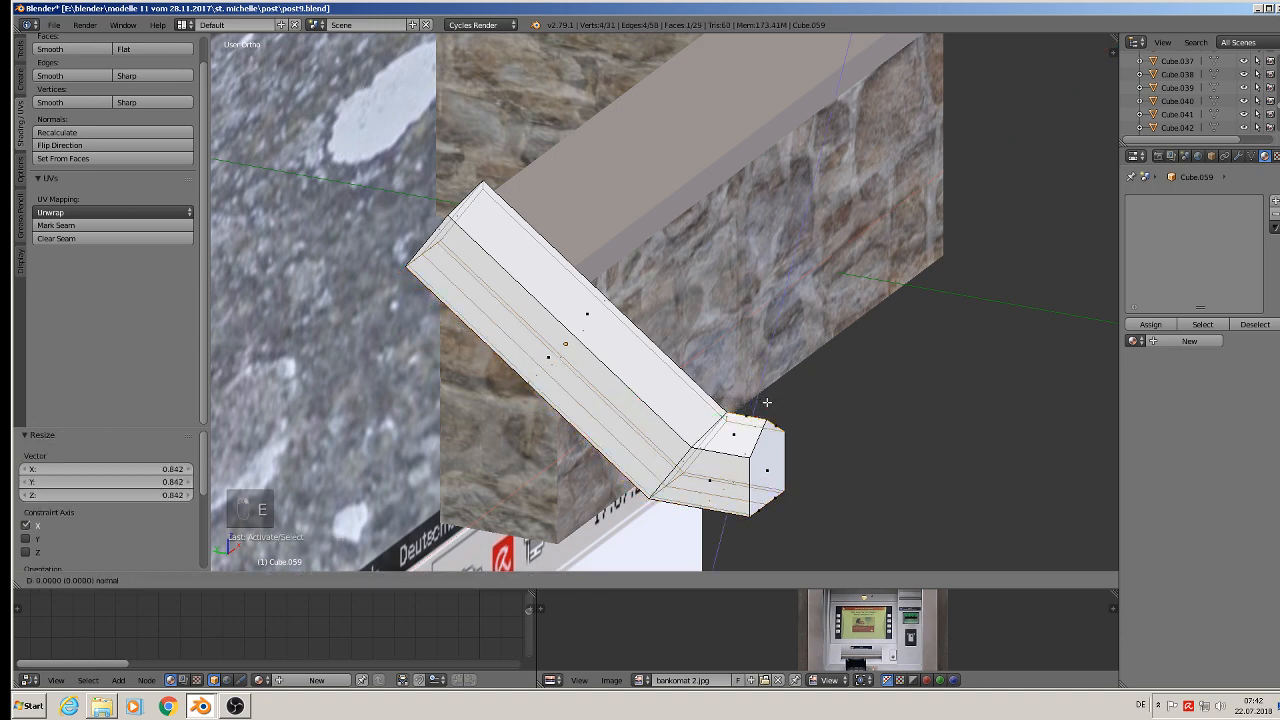
{"action": "left_click", "coordinate": [767, 402]}
{"action": "left_click_drag", "start_coordinate": [751, 381], "coordinate": [751, 518]}
{"action": "middle_click_drag", "start_coordinate": [751, 518], "coordinate": [770, 390]}
{"action": "key", "text": "ctrl+z"}
{"action": "key", "text": "ctrl+z"}
{"action": "key", "text": "ctrl+z"}
{"action": "key", "text": "ctrl+z"}
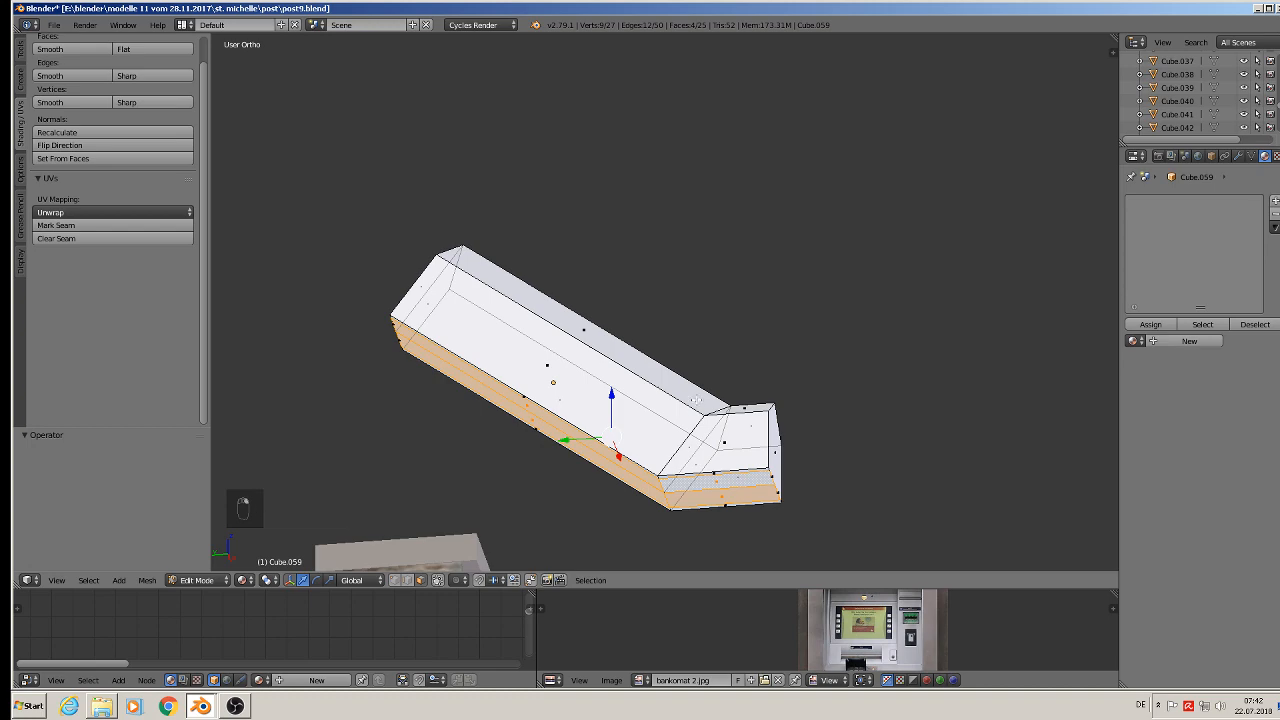
Extrude the parapet's narrowed underside faces -0.034 along Z and flatten the new bottom by scaling it to 0 along Z.
{"action": "key", "text": "e"}
{"action": "right_click", "coordinate": [657, 385]}
{"action": "left_click_drag", "start_coordinate": [613, 397], "coordinate": [600, 530]}
{"action": "scroll", "coordinate": [602, 528], "scroll_direction": "down", "scroll_amount": 4}
{"action": "mouse_move", "coordinate": [602, 535]}
{"action": "middle_mouse_down"}
{"action": "mouse_move", "coordinate": [621, 518]}
{"action": "mouse_move", "coordinate": [541, 527]}
{"action": "mouse_move", "coordinate": [600, 518]}
{"action": "mouse_move", "coordinate": [589, 515]}
{"action": "middle_mouse_up"}
{"action": "scroll", "coordinate": [624, 516], "scroll_direction": "down", "scroll_amount": 2}
{"action": "scroll", "coordinate": [624, 516], "scroll_direction": "up", "scroll_amount": 1}
{"action": "key", "text": "s"}
{"action": "key", "text": "z"}
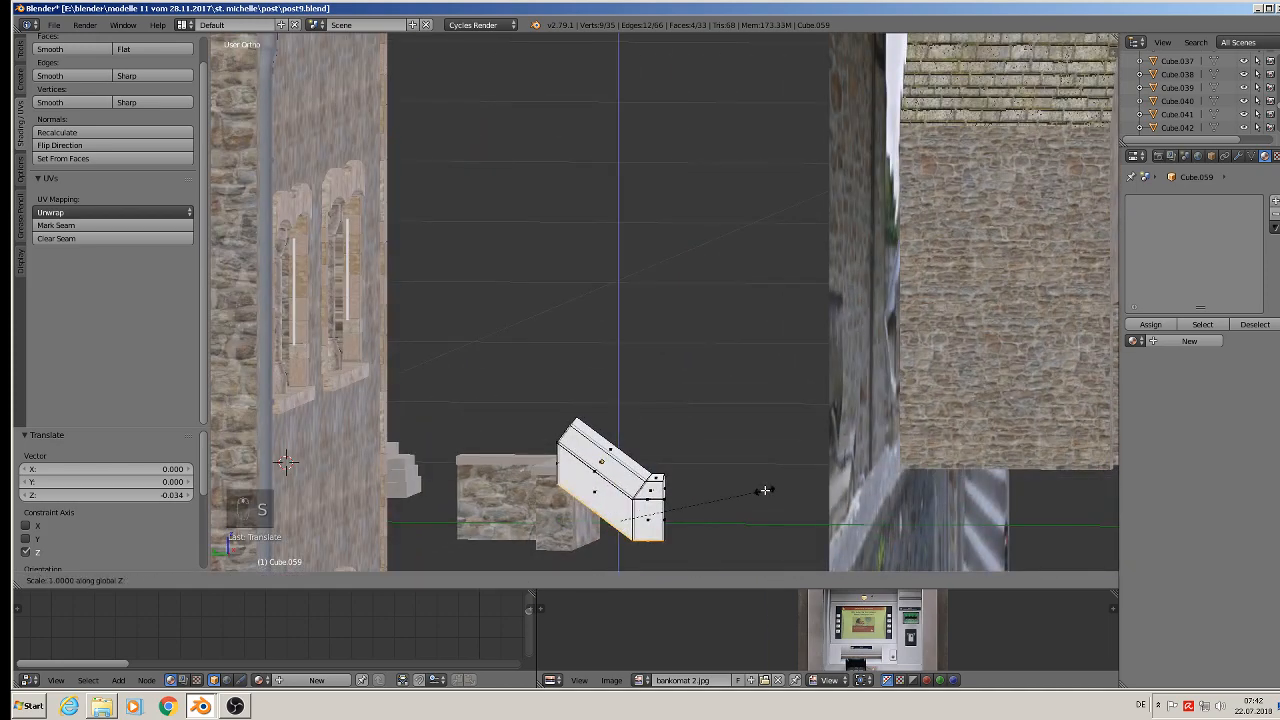
{"action": "key", "text": "0"}
{"action": "key", "text": "Return"}
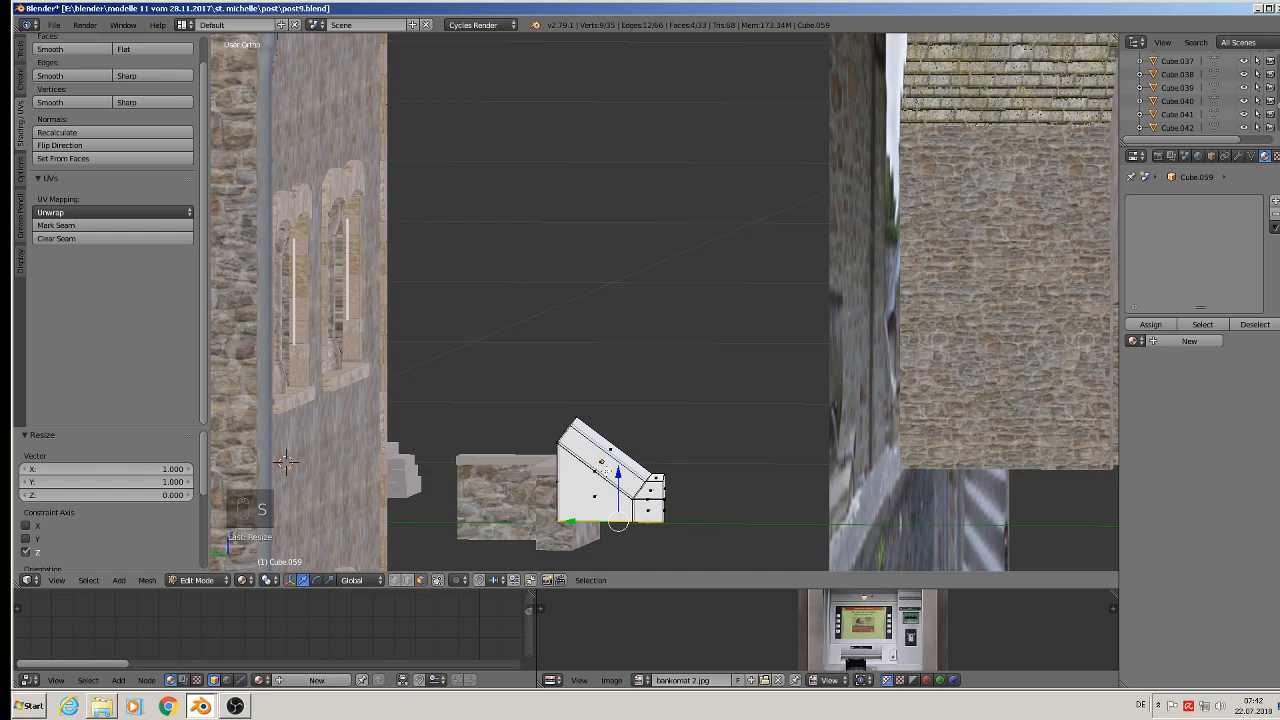
Move the flattened parapet bottom -0.031 along Z to lengthen the upright wall beneath the sloped cap.
{"action": "left_click_drag", "start_coordinate": [619, 471], "coordinate": [625, 508]}
{"action": "scroll", "coordinate": [625, 507], "scroll_direction": "down", "scroll_amount": 3}
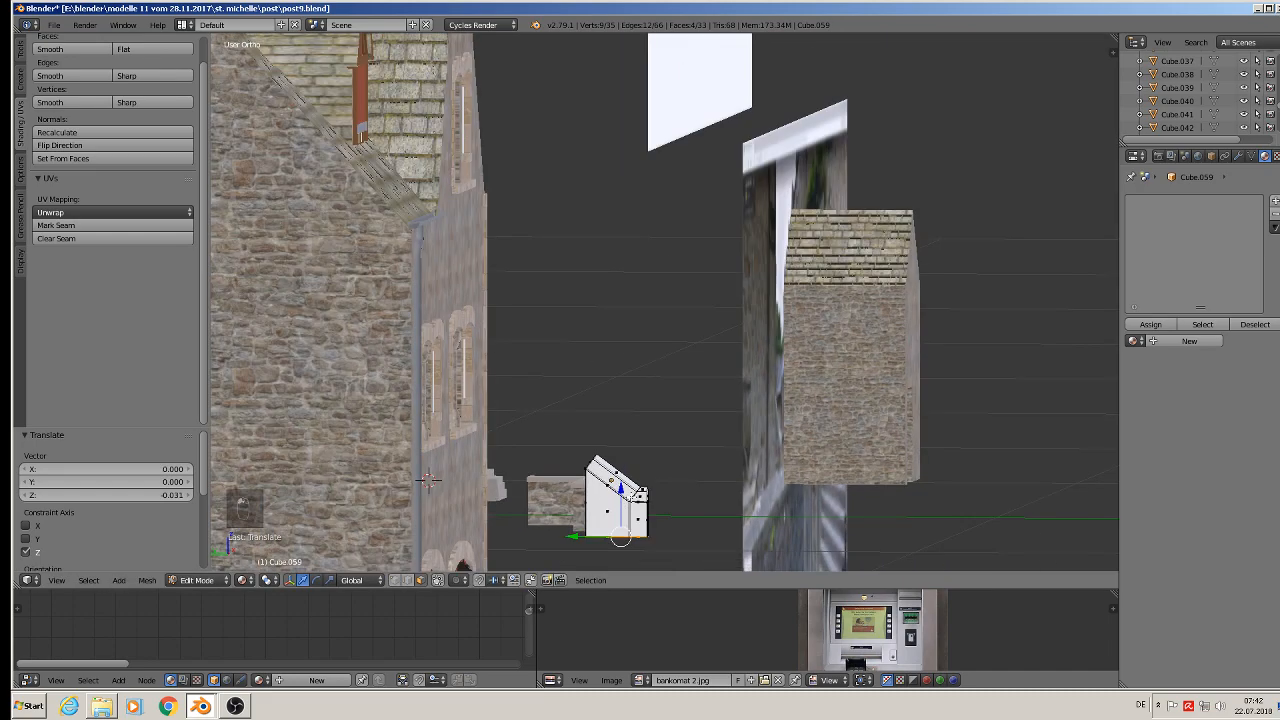
{"action": "scroll", "coordinate": [628, 500], "scroll_direction": "up", "scroll_amount": 4}
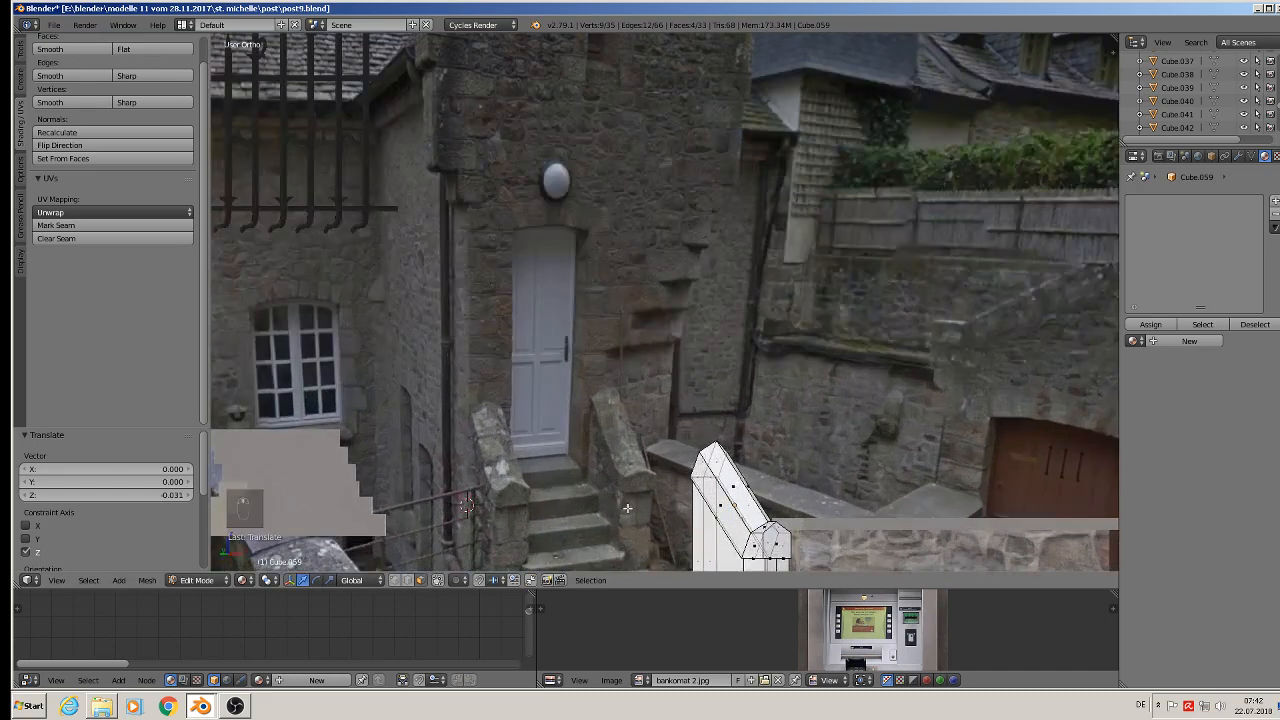
{"action": "middle_click_drag", "start_coordinate": [627, 508], "coordinate": [528, 356], "text": "shift"}
{"action": "scroll", "coordinate": [623, 330], "scroll_direction": "up", "scroll_amount": 2}
{"action": "middle_click_drag", "start_coordinate": [648, 424], "coordinate": [673, 477]}
{"action": "middle_click_drag", "start_coordinate": [580, 493], "coordinate": [524, 384], "text": "shift"}
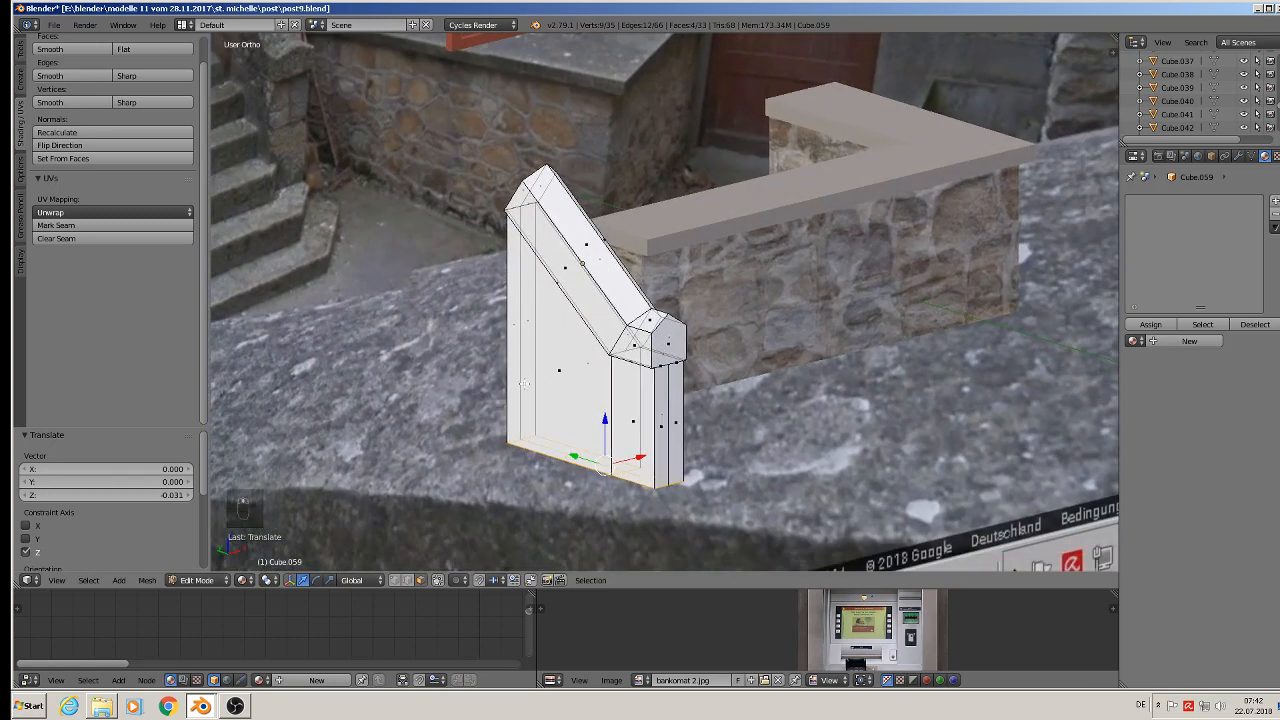
{"action": "scroll", "coordinate": [530, 400], "scroll_direction": "up", "scroll_amount": 1}
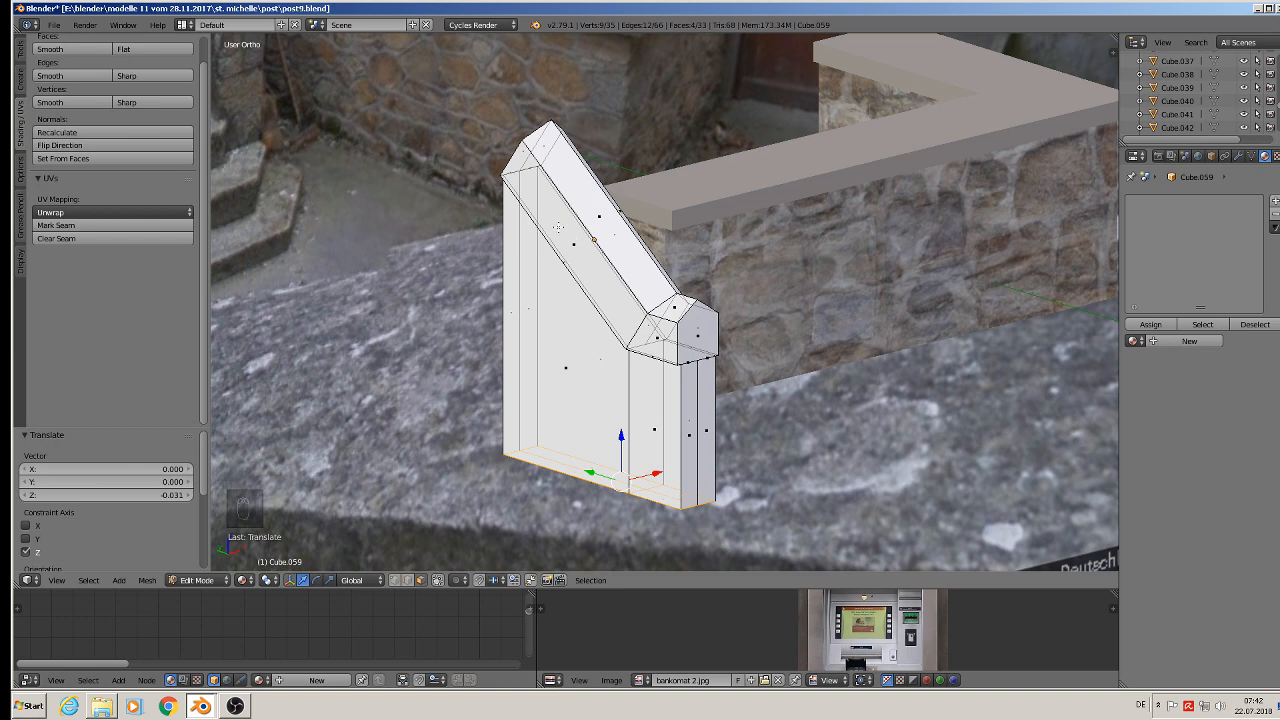
Select the whole parapet mesh and mark all its edges as seams.
{"action": "key", "text": "a"}
{"action": "key", "text": "a"}
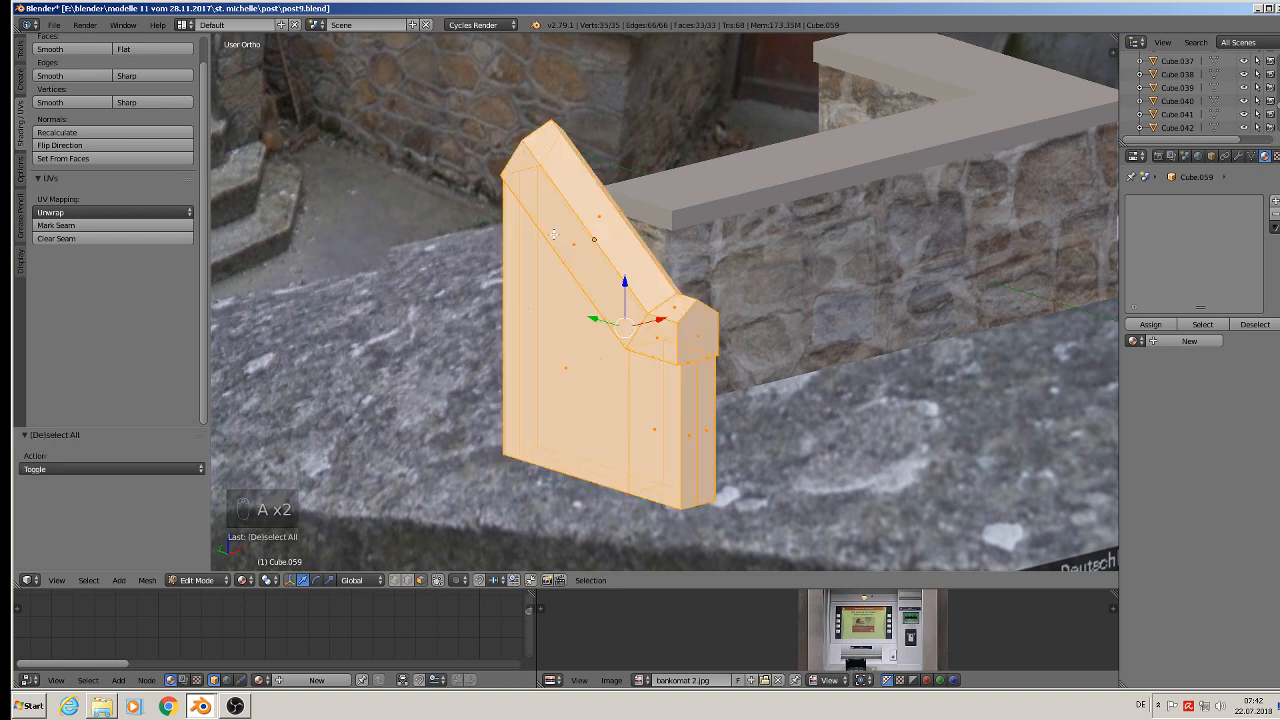
{"action": "left_click", "coordinate": [113, 225]}
{"action": "key", "text": "a"}
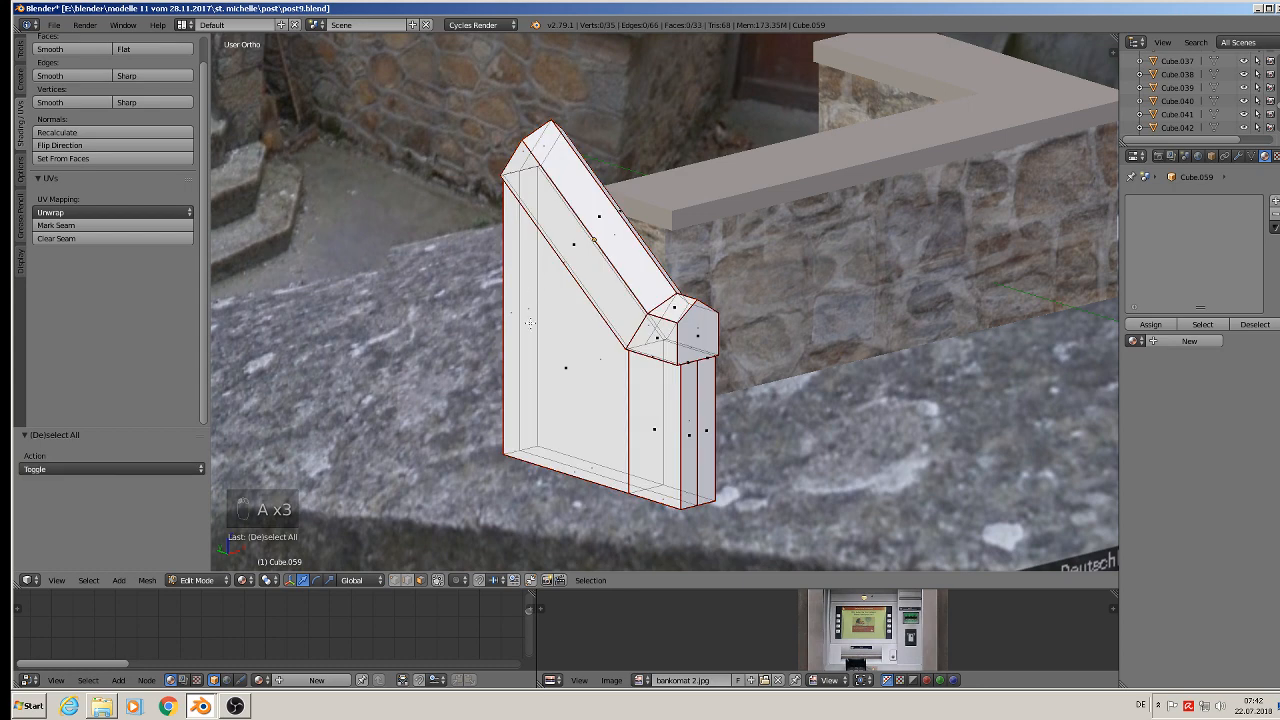
Select the redundant edges within the parapet's side, end and bottom surfaces and clear their seams.
{"action": "scroll", "coordinate": [665, 427], "scroll_direction": "up", "scroll_amount": 2}
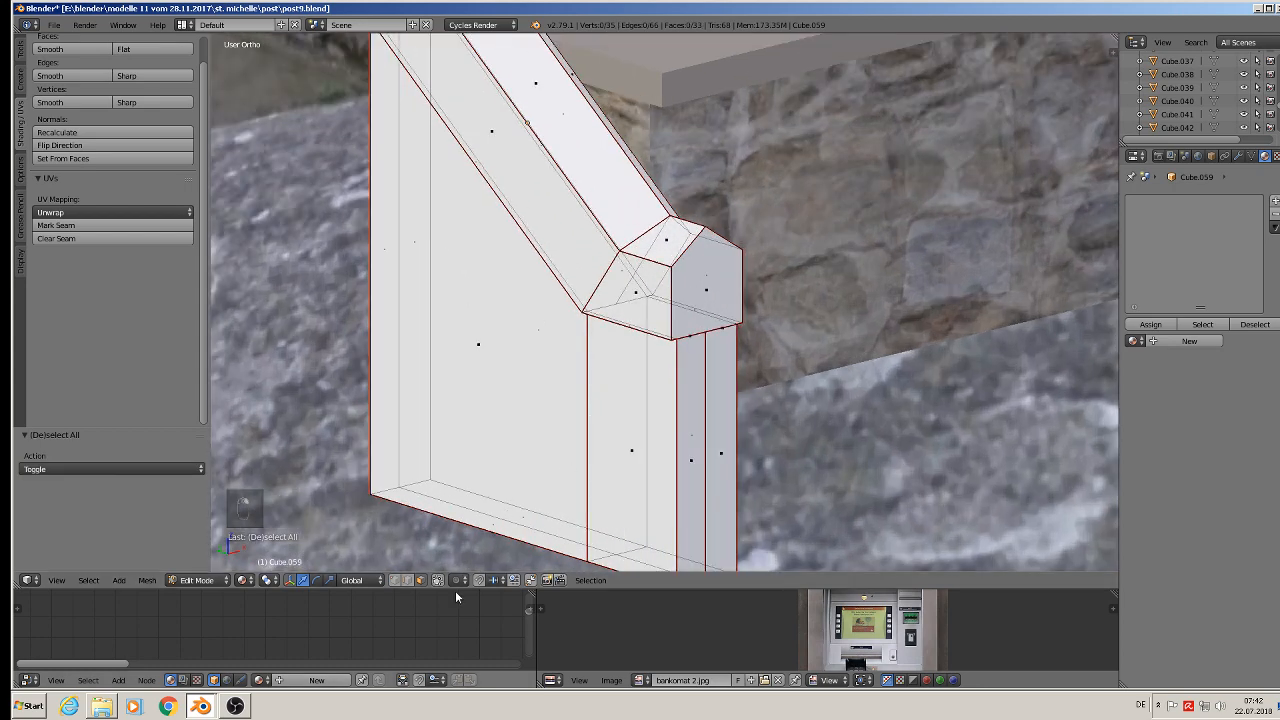
{"action": "left_click", "coordinate": [410, 581]}
{"action": "right_click", "coordinate": [585, 394]}
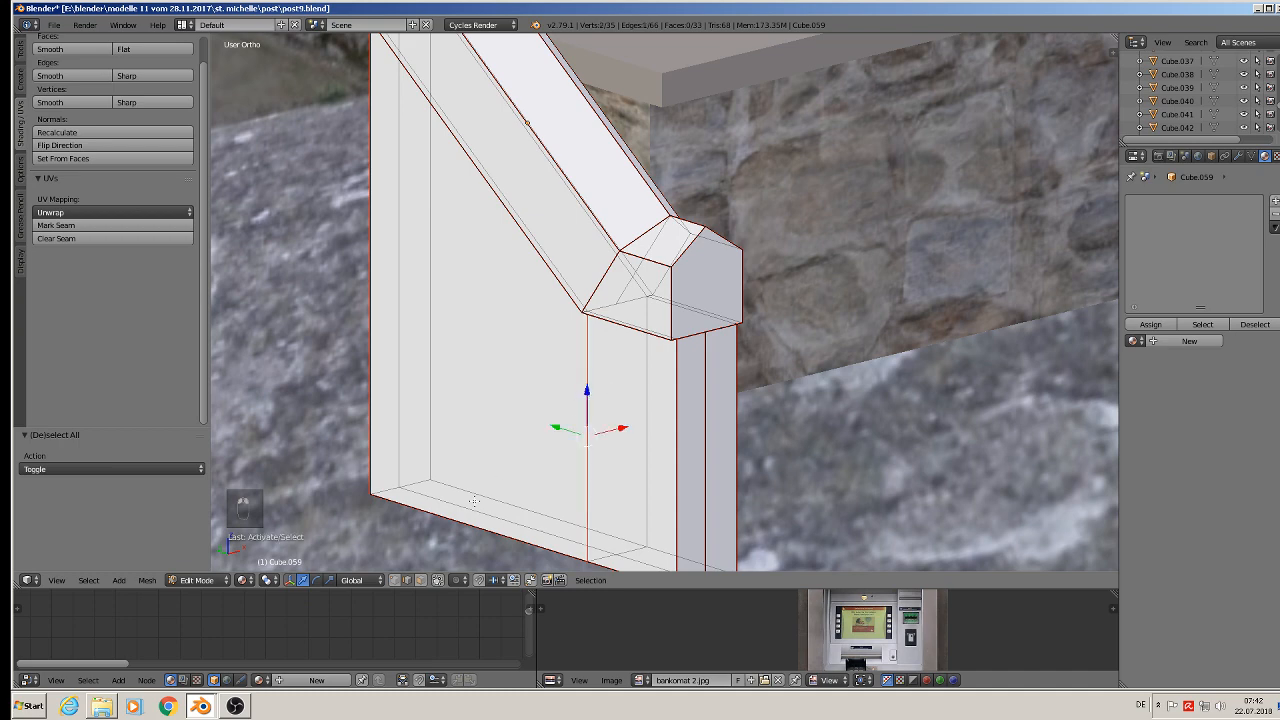
{"action": "right_click", "coordinate": [464, 501], "text": "shift"}
{"action": "right_click", "coordinate": [424, 464], "text": "shift"}
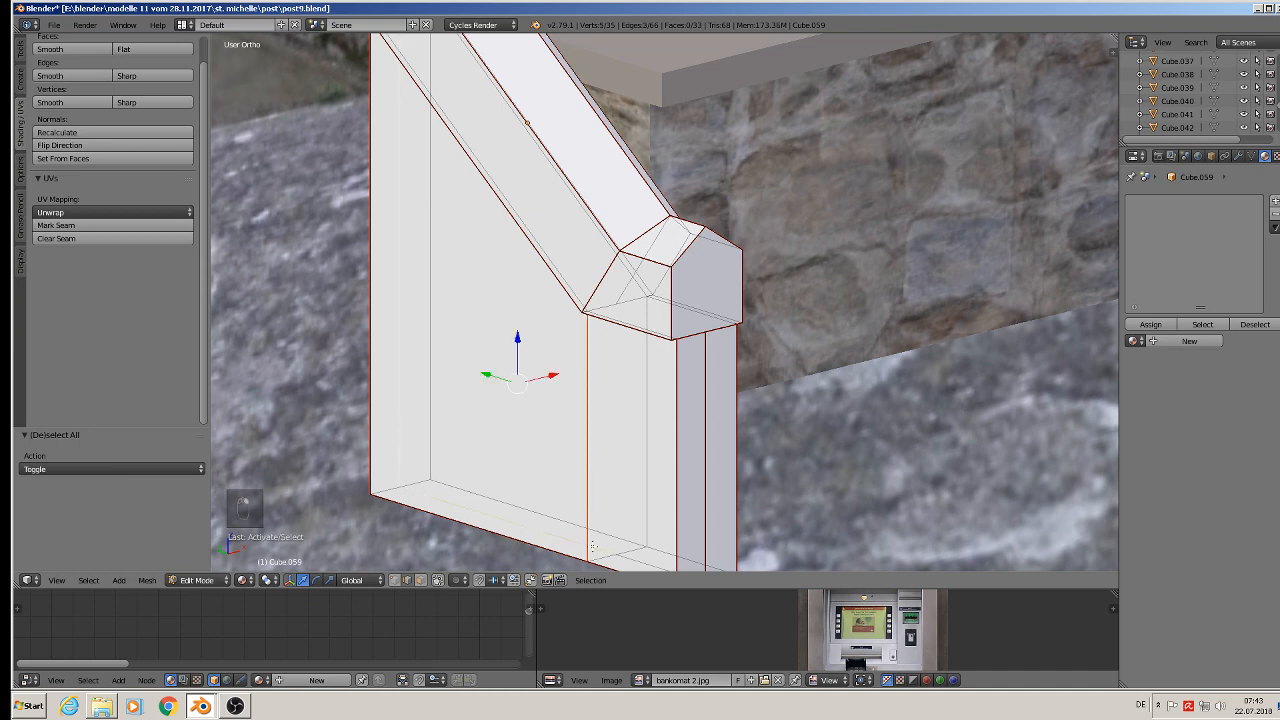
{"action": "right_click", "coordinate": [640, 557], "text": "shift"}
{"action": "right_click", "coordinate": [711, 395], "text": "shift"}
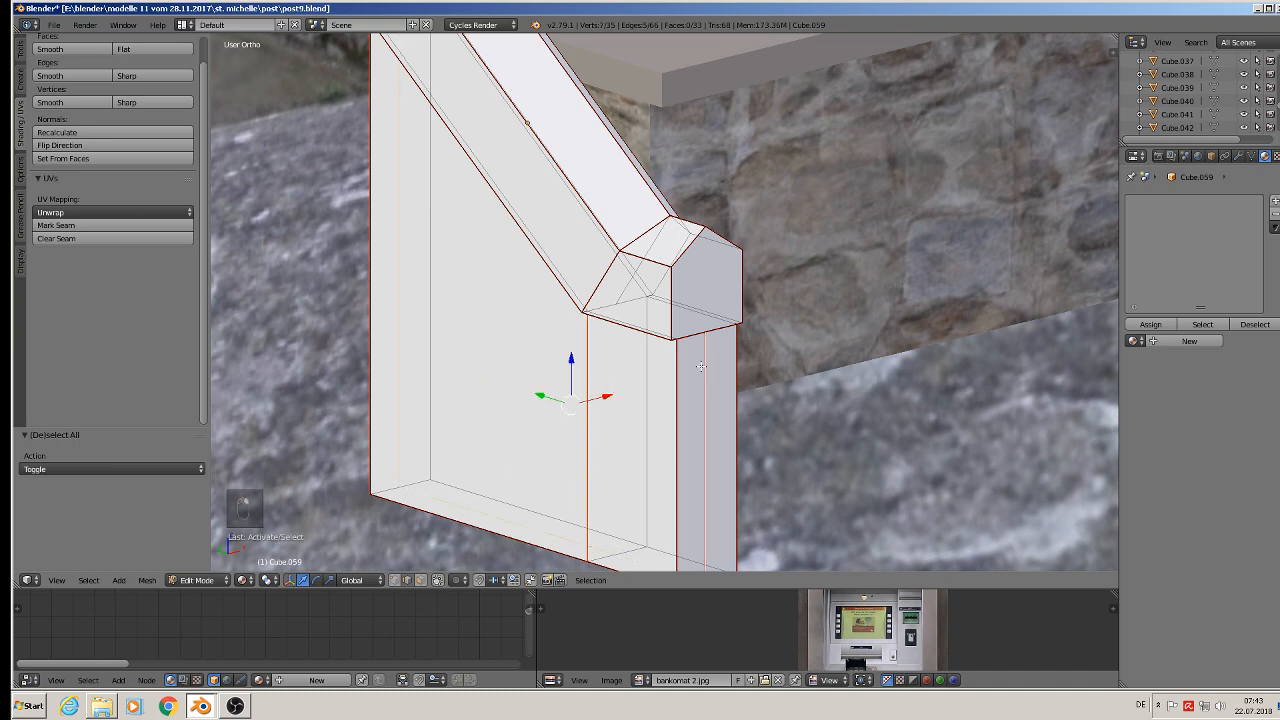
{"action": "middle_click_drag", "start_coordinate": [534, 138], "coordinate": [310, 470], "text": "shift"}
{"action": "right_click", "coordinate": [752, 517], "text": "shift"}
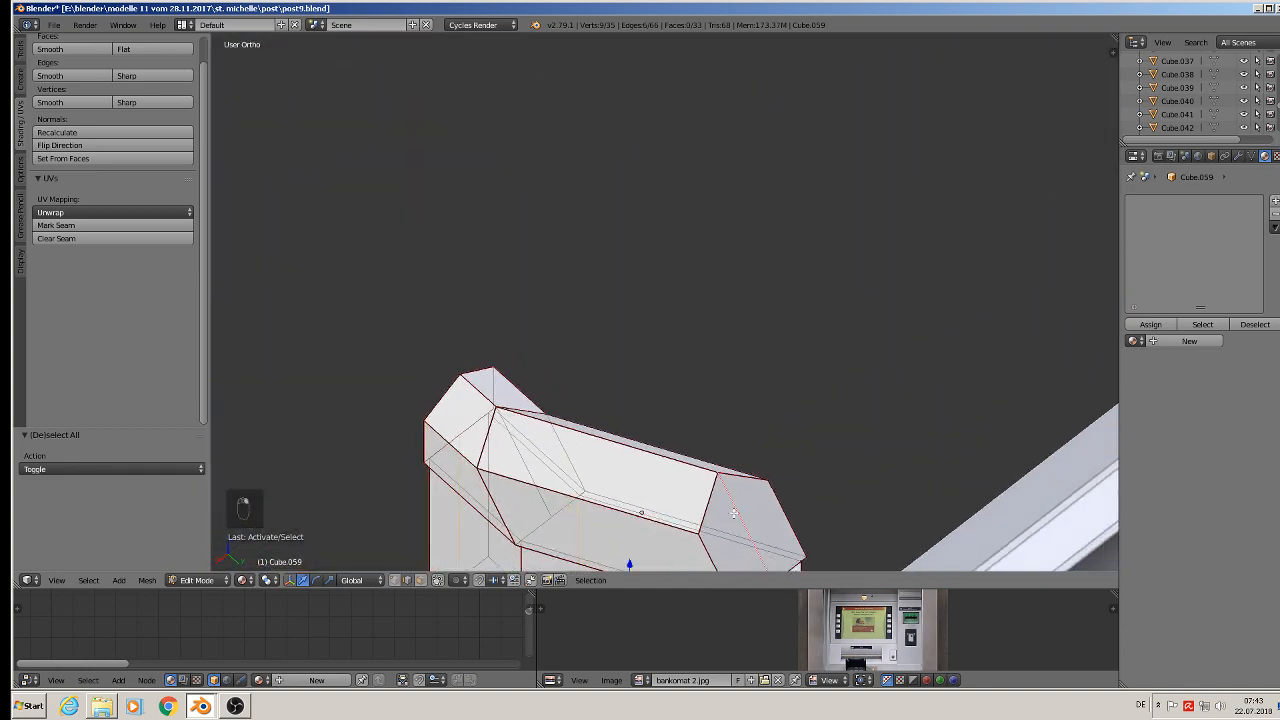
{"action": "middle_click_drag", "start_coordinate": [752, 517], "coordinate": [725, 440]}
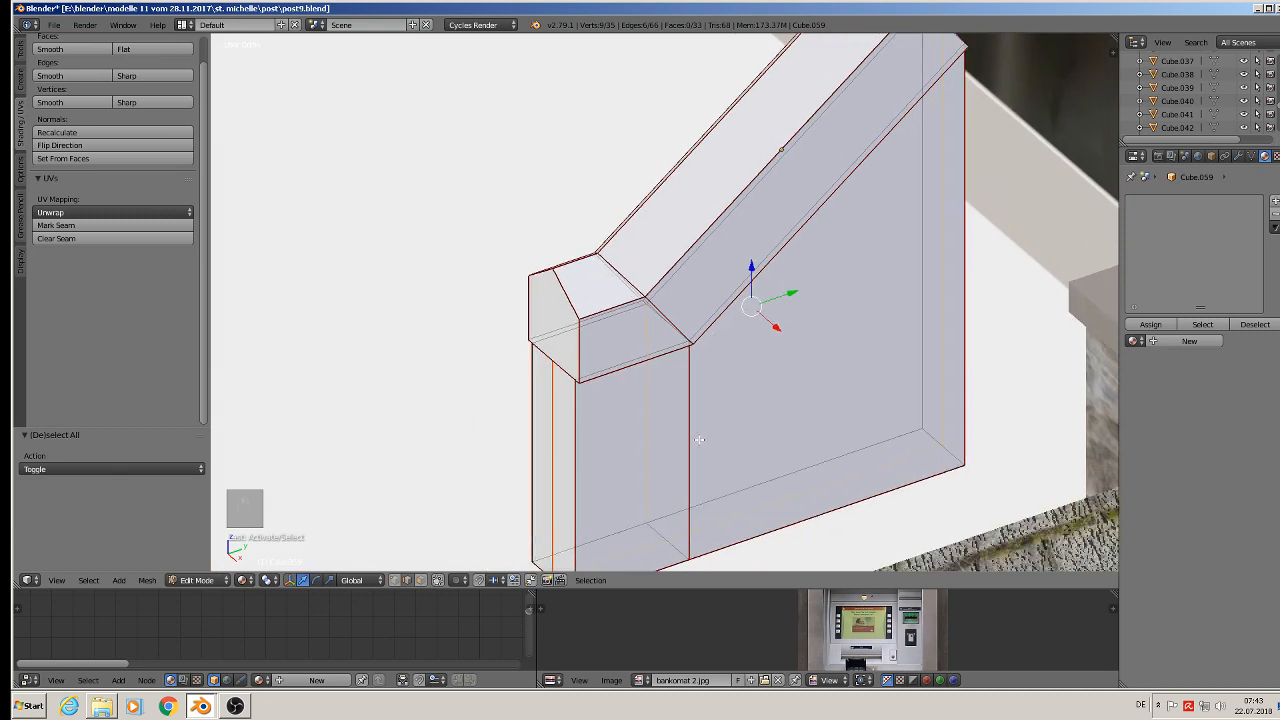
{"action": "right_click", "coordinate": [700, 441], "text": "shift"}
{"action": "middle_click_drag", "start_coordinate": [700, 486], "coordinate": [646, 486]}
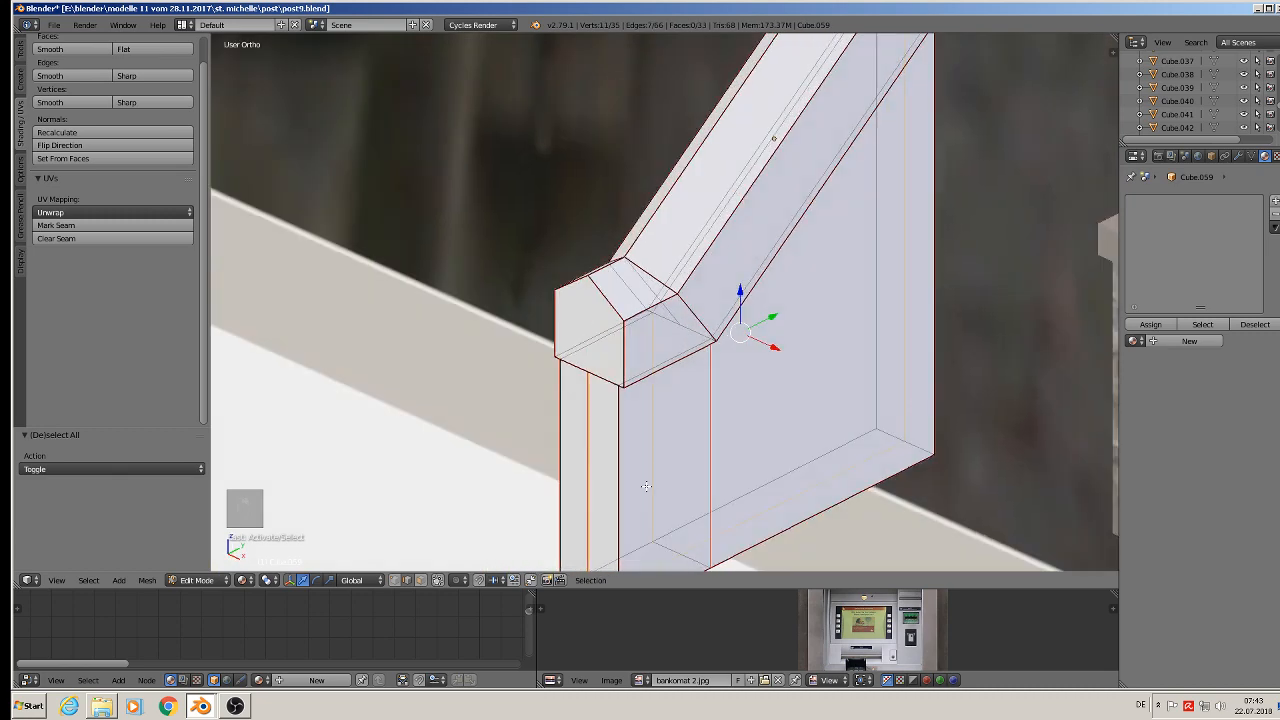
{"action": "left_click", "coordinate": [92, 238]}
{"action": "scroll", "coordinate": [554, 389], "scroll_direction": "down", "scroll_amount": 4}
{"action": "scroll", "coordinate": [554, 389], "scroll_direction": "up", "scroll_amount": 2}
{"action": "middle_click_drag", "start_coordinate": [554, 389], "coordinate": [640, 398]}
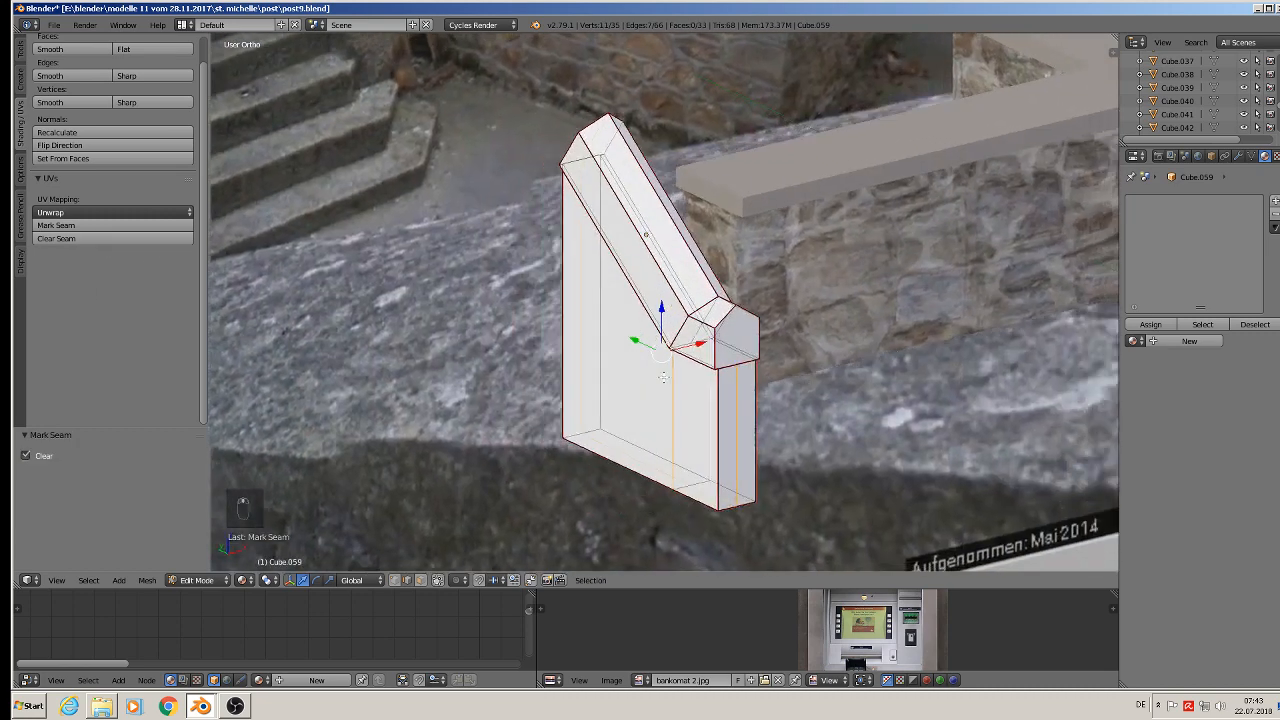
Return to Object Mode and apply the parapet's rotation and scale.
{"action": "key", "text": "Tab"}
{"action": "left_click", "coordinate": [150, 581]}
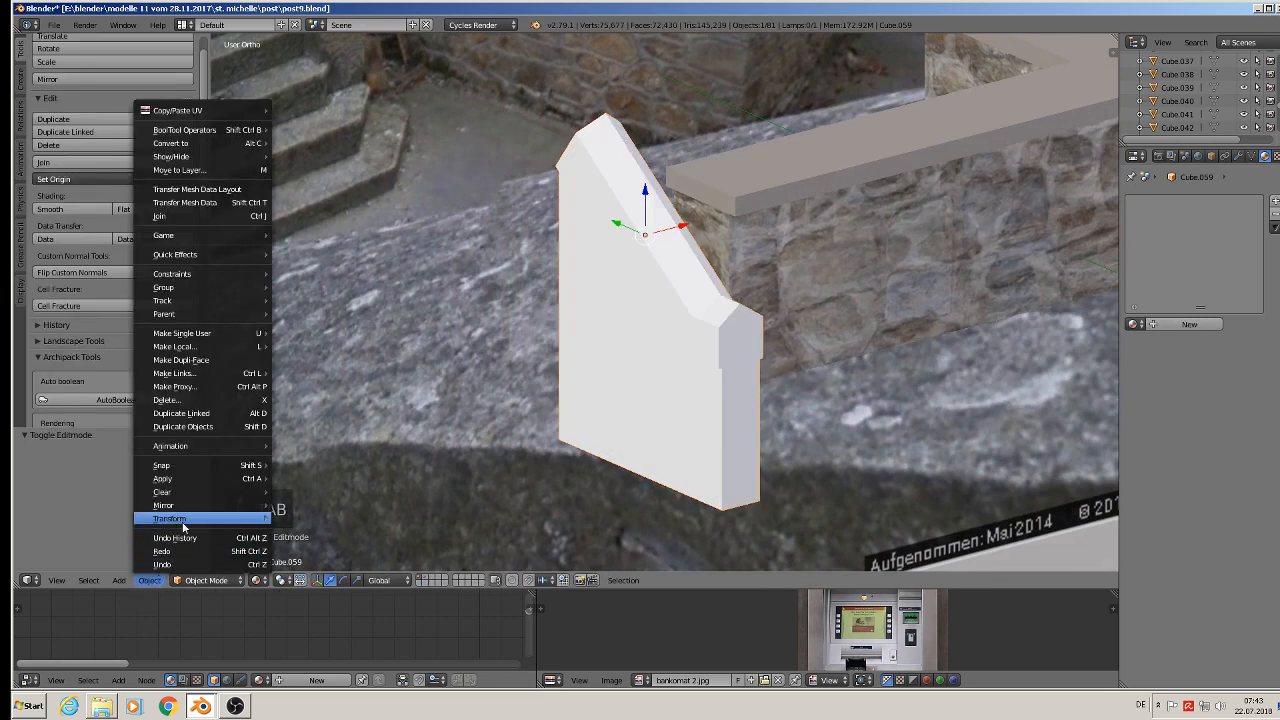
{"action": "mouse_move", "coordinate": [180, 478]}
{"action": "left_click", "coordinate": [340, 518]}
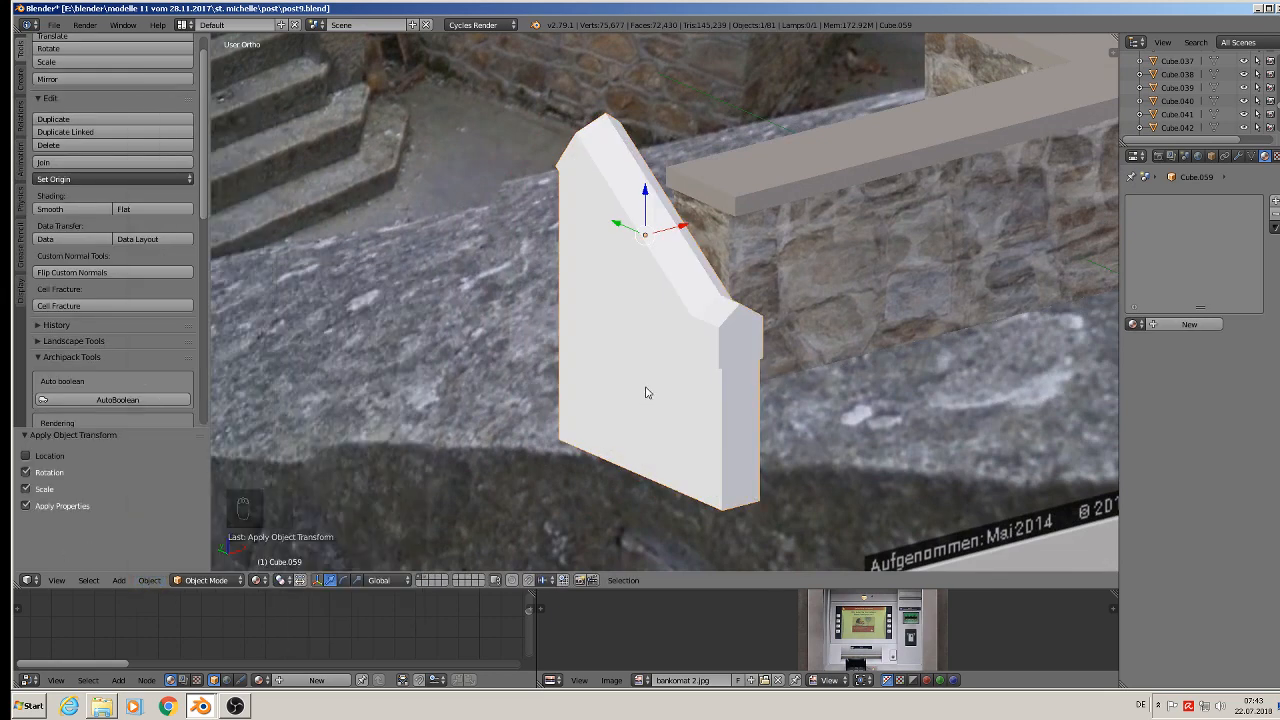
Unwrap all faces of the parapet using the marked seams and save the file.
{"action": "key", "text": "Tab"}
{"action": "key", "text": "a"}
{"action": "key", "text": "a"}
{"action": "key", "text": "a"}
{"action": "key", "text": "a"}
{"action": "key", "text": "u"}
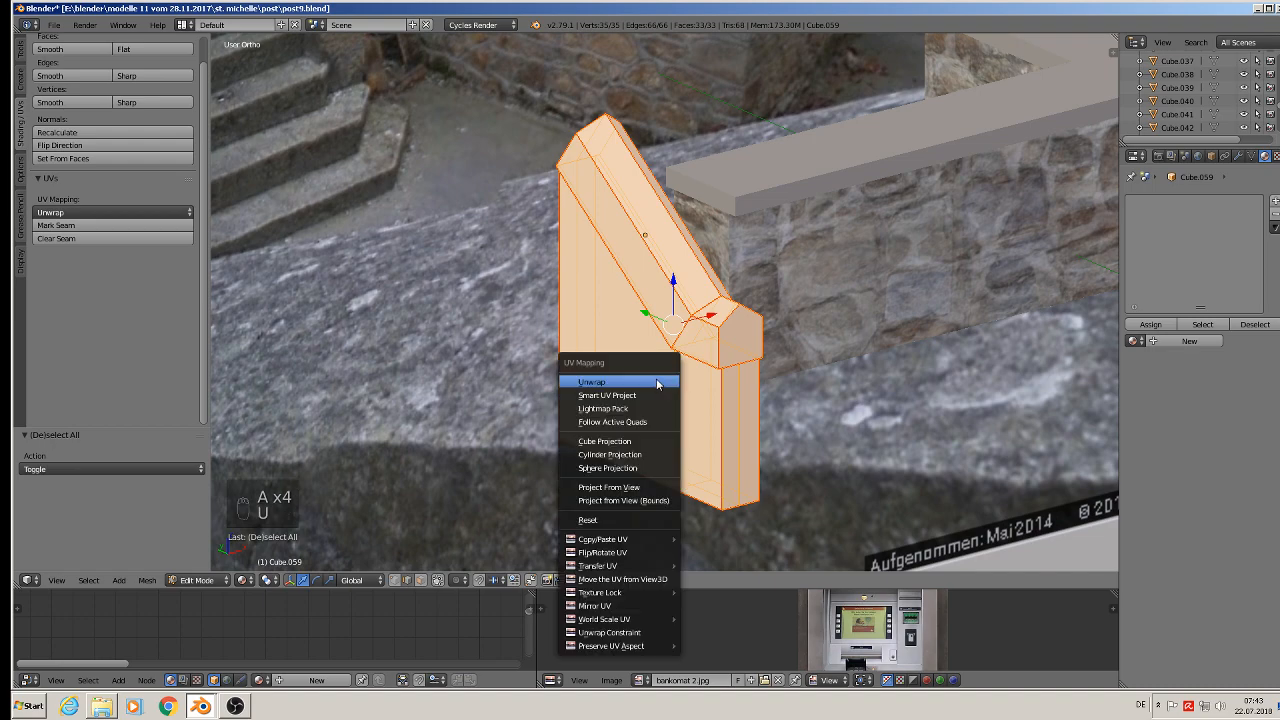
{"action": "left_click", "coordinate": [656, 378]}
{"action": "key", "text": "Tab"}
{"action": "scroll", "coordinate": [670, 376], "scroll_direction": "down", "scroll_amount": 4}
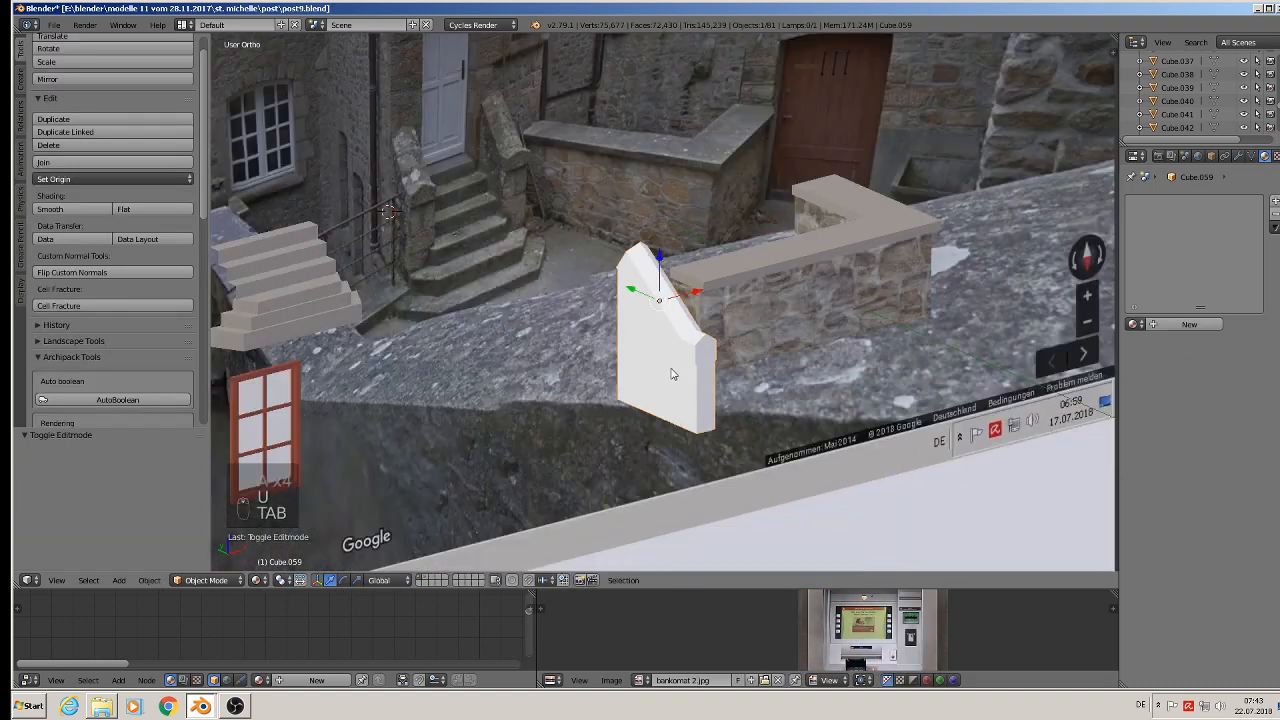
{"action": "left_click", "coordinate": [54, 24]}
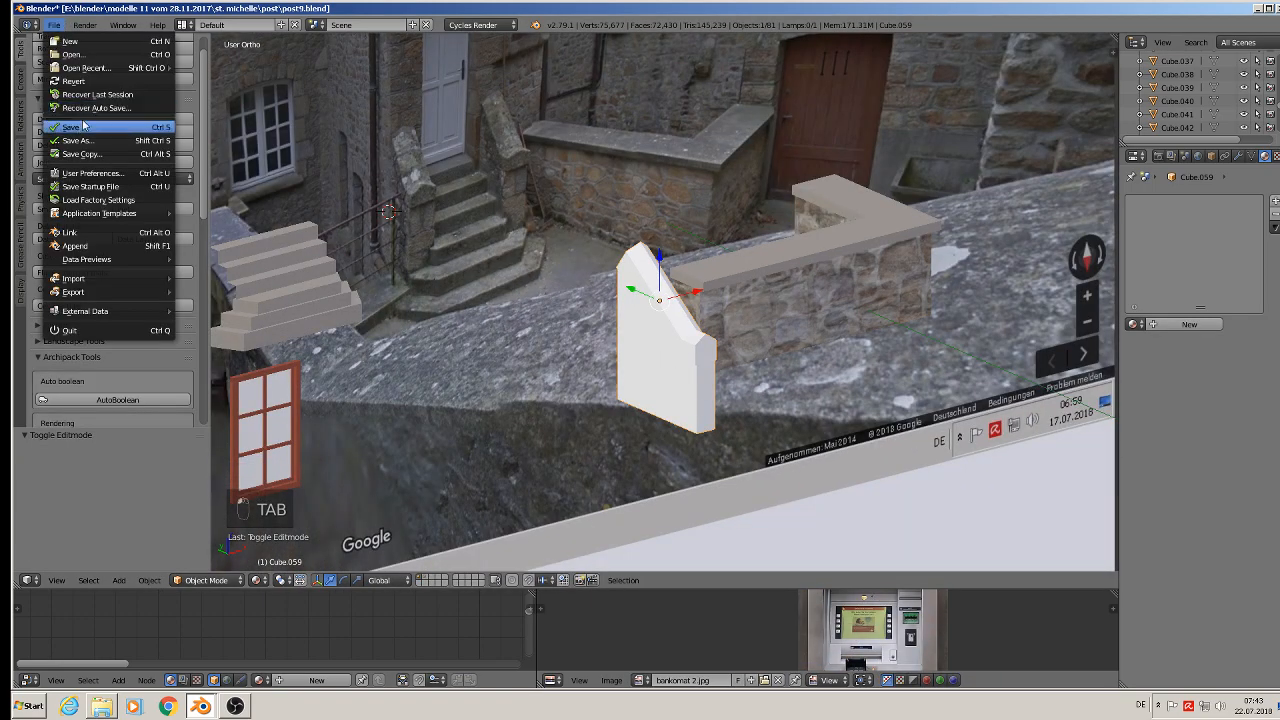
{"action": "scroll", "coordinate": [350, 128], "scroll_direction": "up", "scroll_amount": 3}
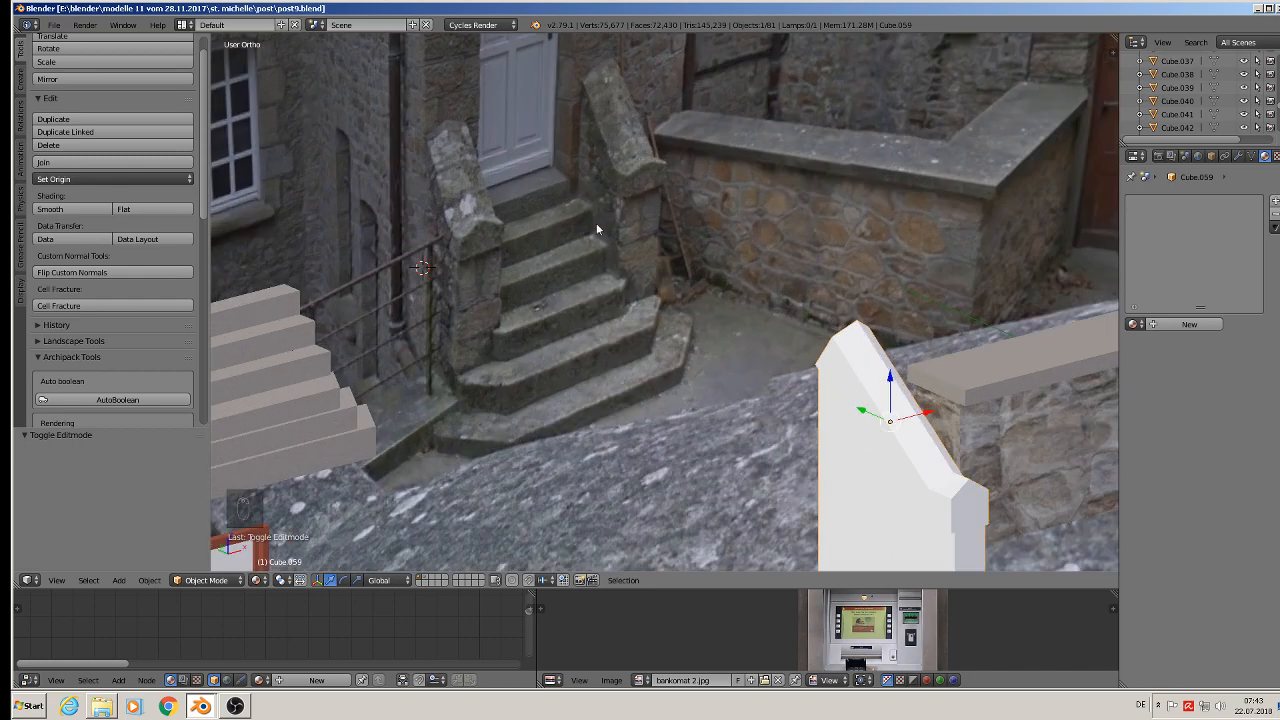
Check the low wall's material, select the face loop below the parapet's cap and give the parapet the house 5 material.
{"action": "right_click", "coordinate": [1047, 456]}
{"action": "middle_click_drag", "start_coordinate": [1044, 455], "coordinate": [934, 398], "text": "shift"}
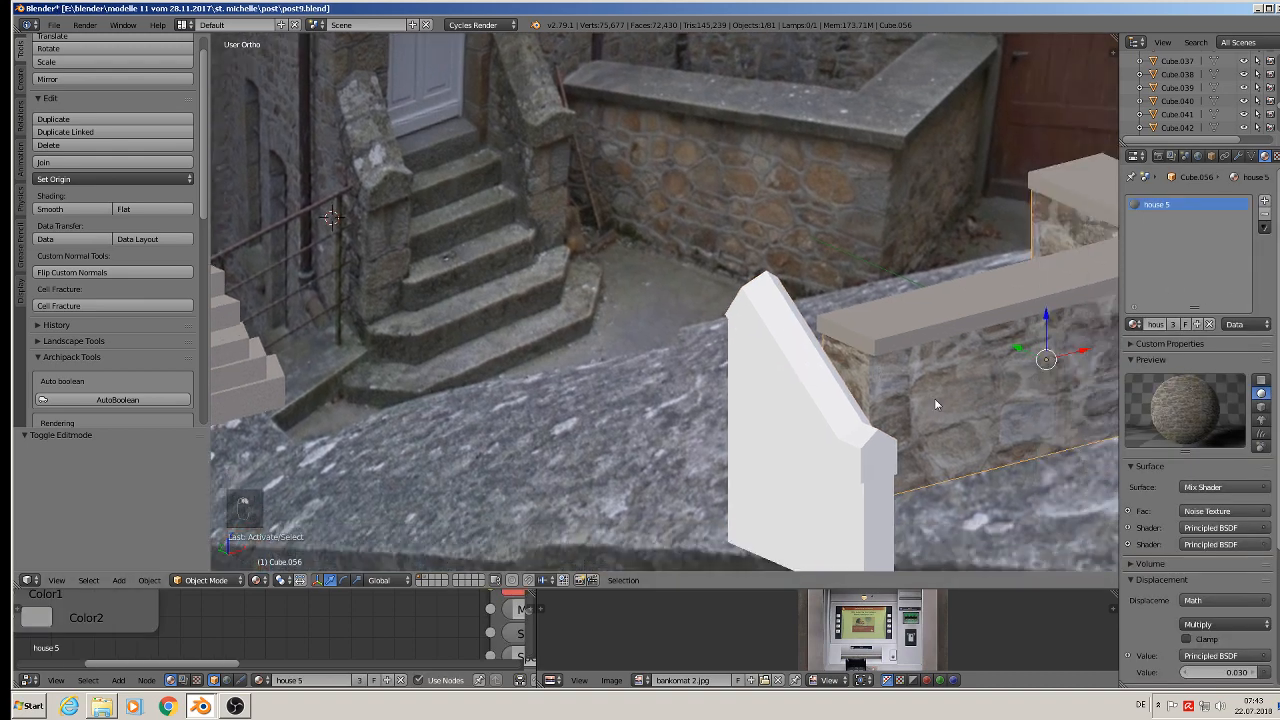
{"action": "right_click", "coordinate": [817, 391]}
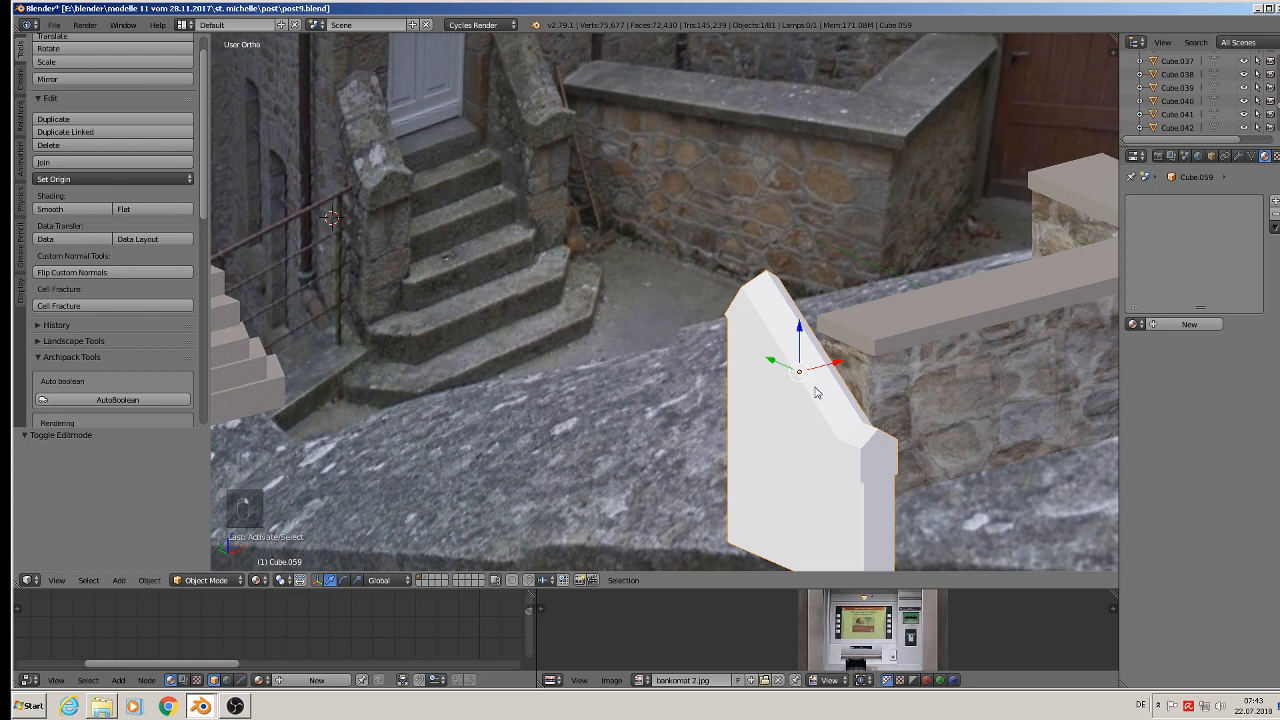
{"action": "key", "text": "Tab"}
{"action": "key", "text": "a"}
{"action": "key", "text": "a"}
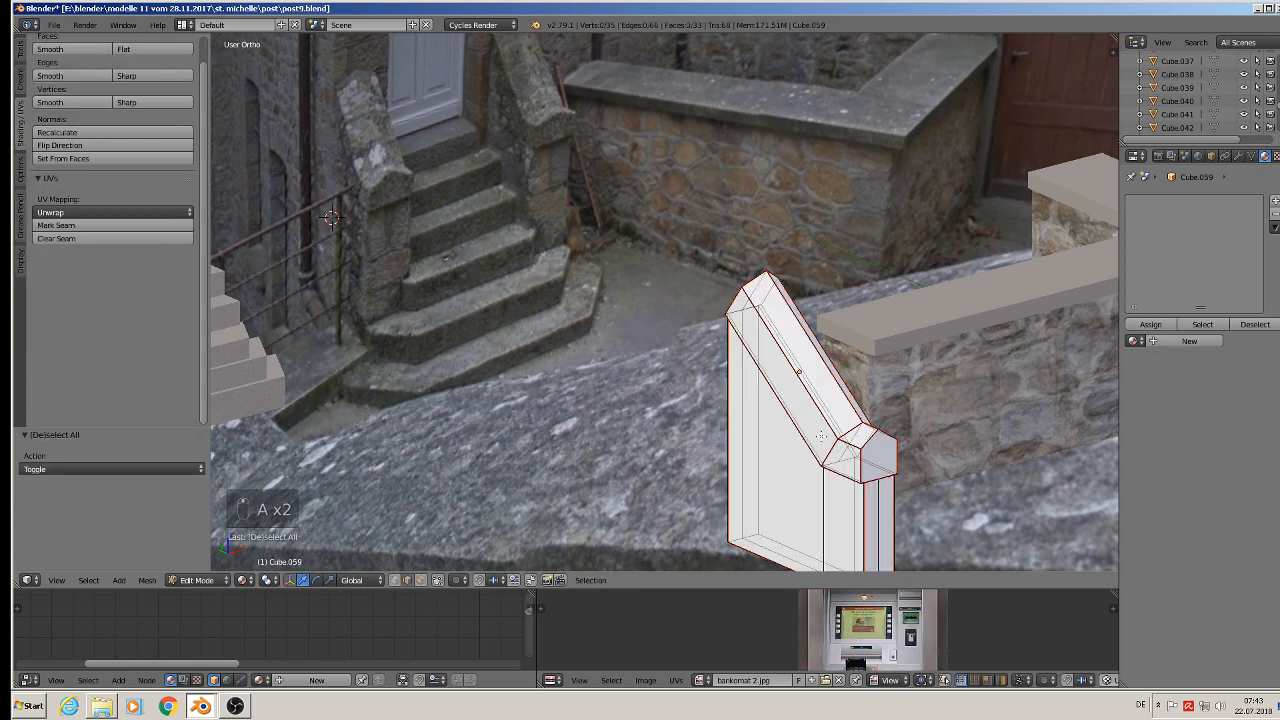
{"action": "left_click", "coordinate": [420, 581]}
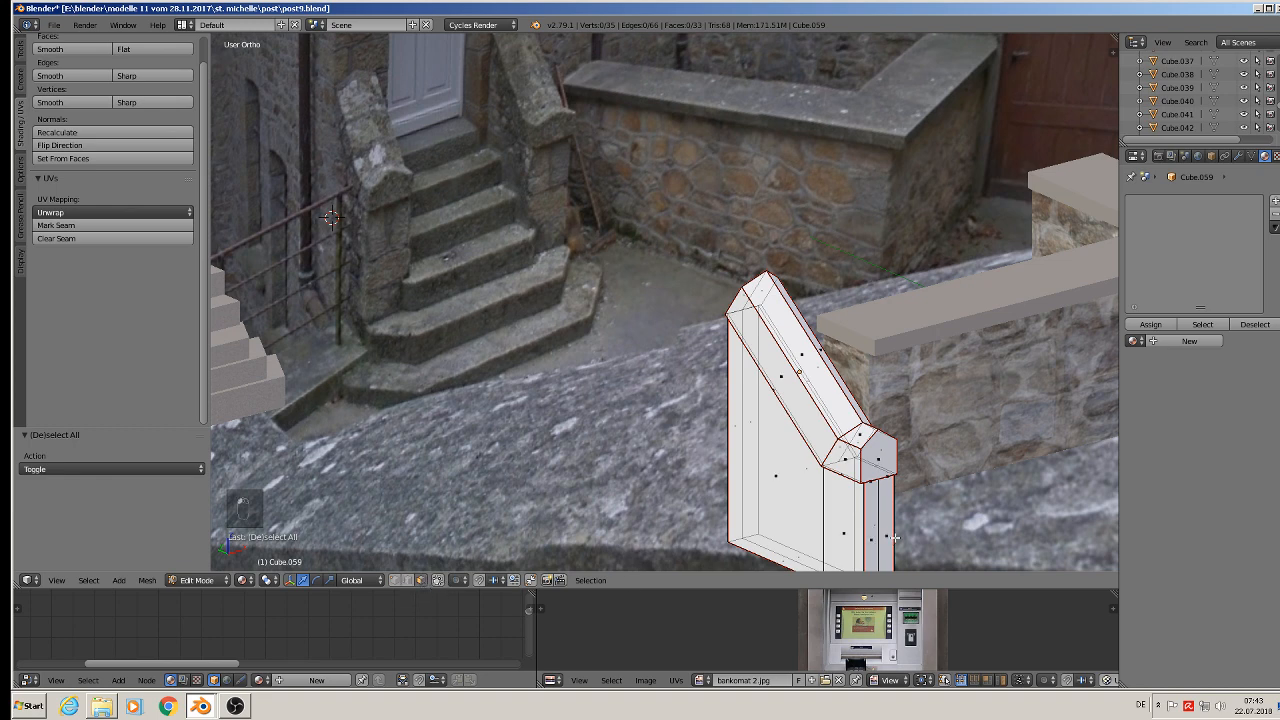
{"action": "right_click", "coordinate": [851, 515], "text": "alt"}
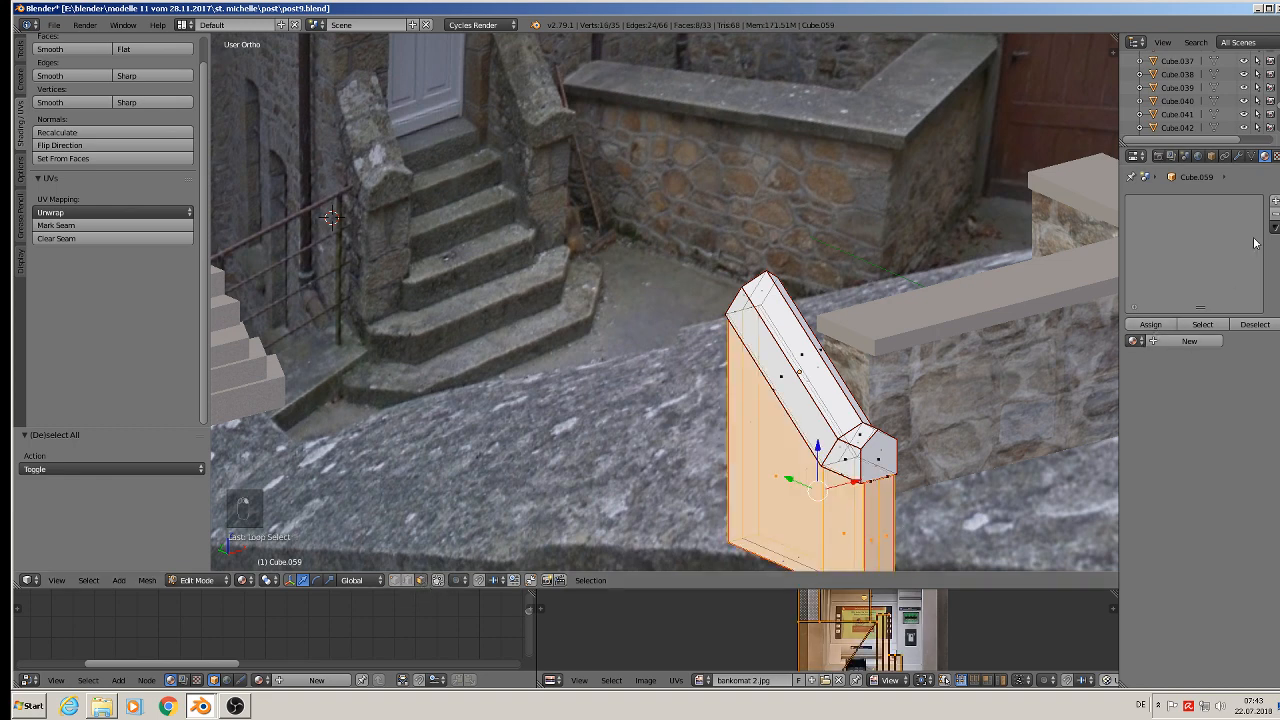
{"action": "left_click", "coordinate": [1132, 342]}
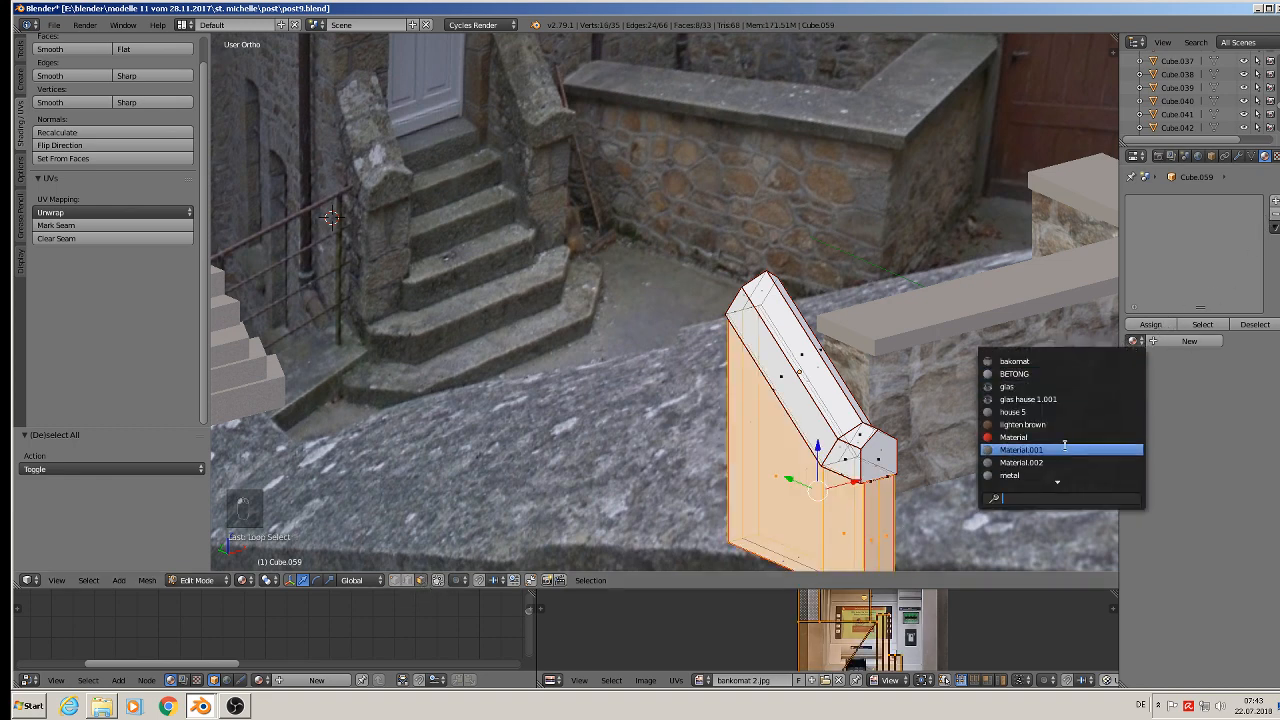
{"action": "type", "text": "ho"}
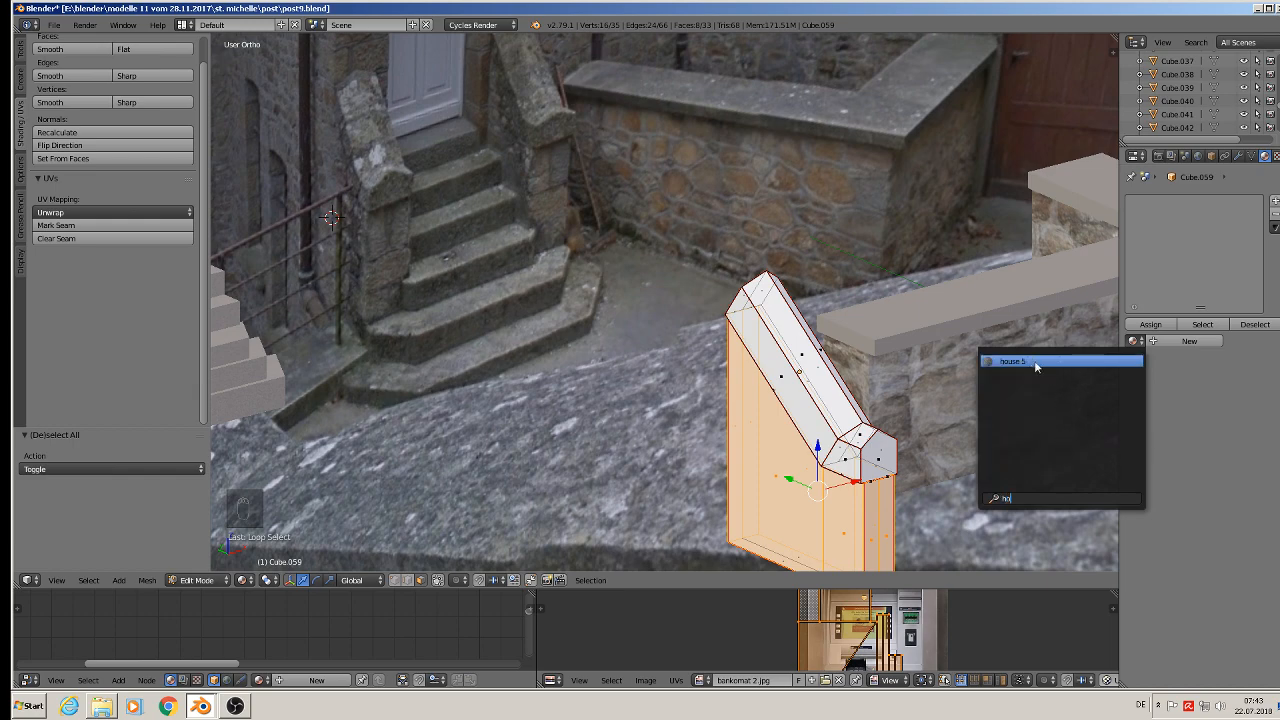
{"action": "left_click", "coordinate": [1034, 362]}
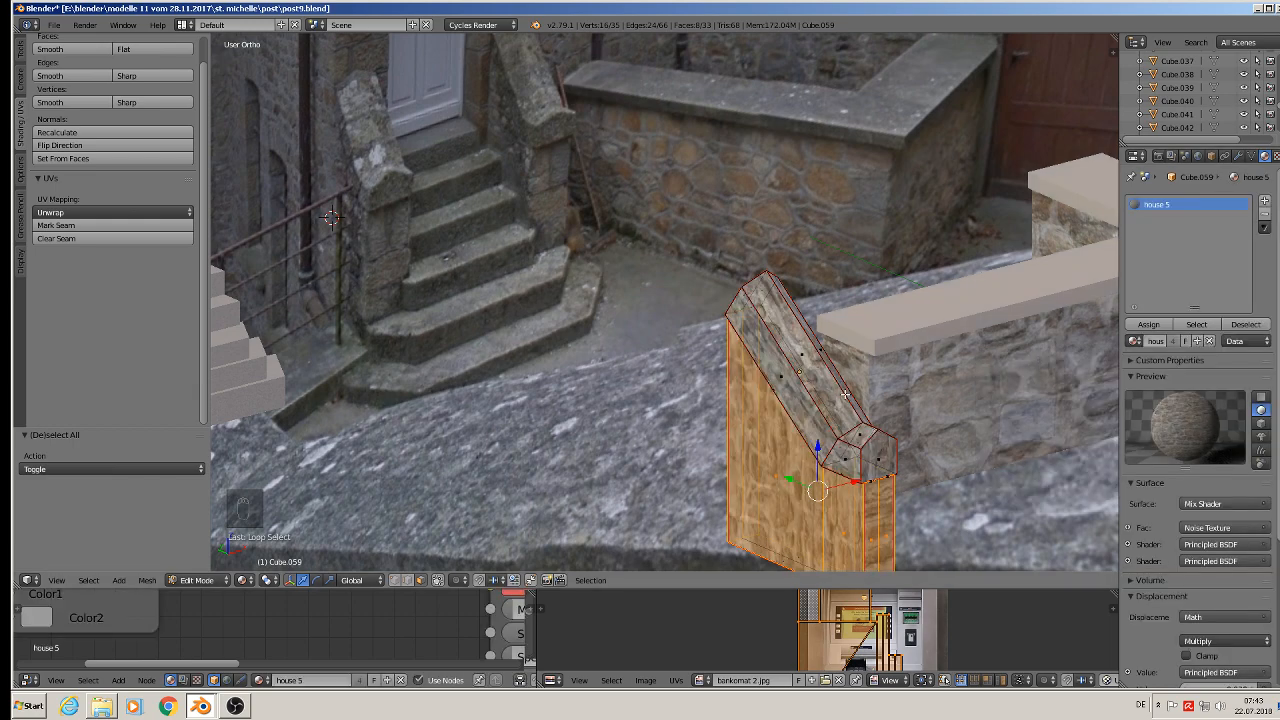
{"action": "key", "text": "Tab"}
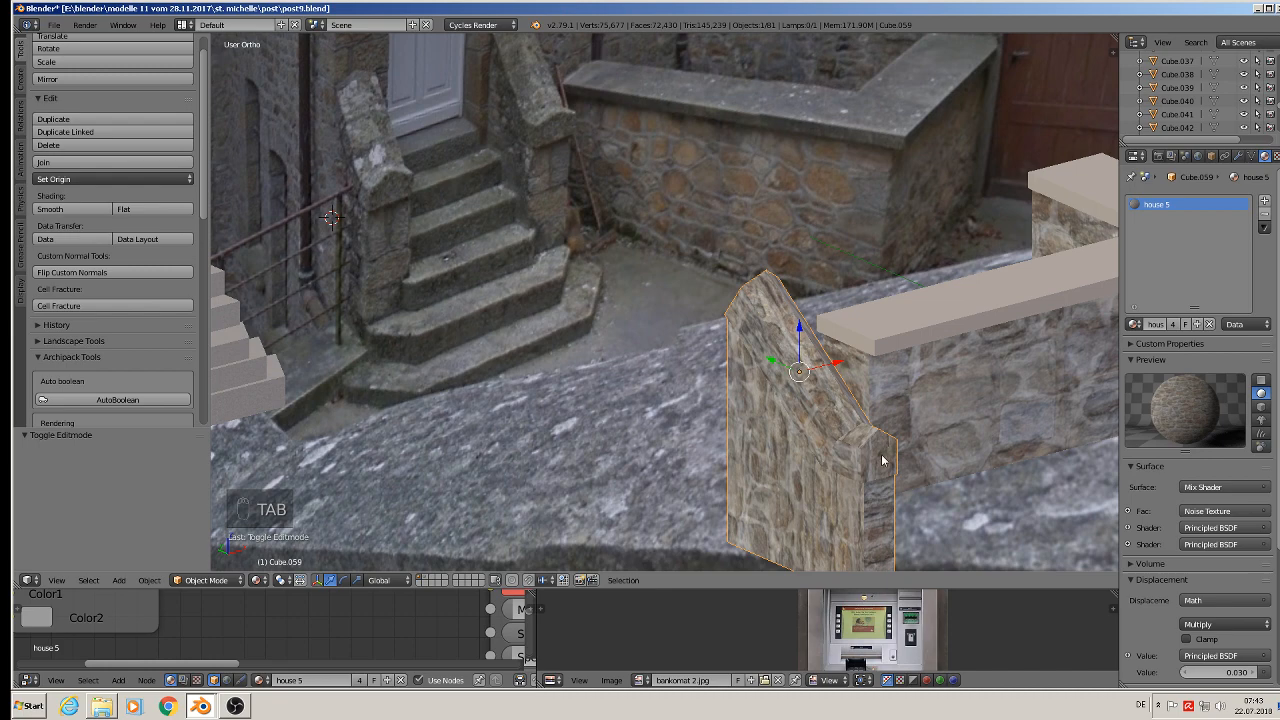
Add a second material slot to the parapet and fill it with the BETONG material.
{"action": "scroll", "coordinate": [882, 460], "scroll_direction": "up", "scroll_amount": 1}
{"action": "middle_click_drag", "start_coordinate": [882, 460], "coordinate": [924, 466]}
{"action": "key", "text": "a"}
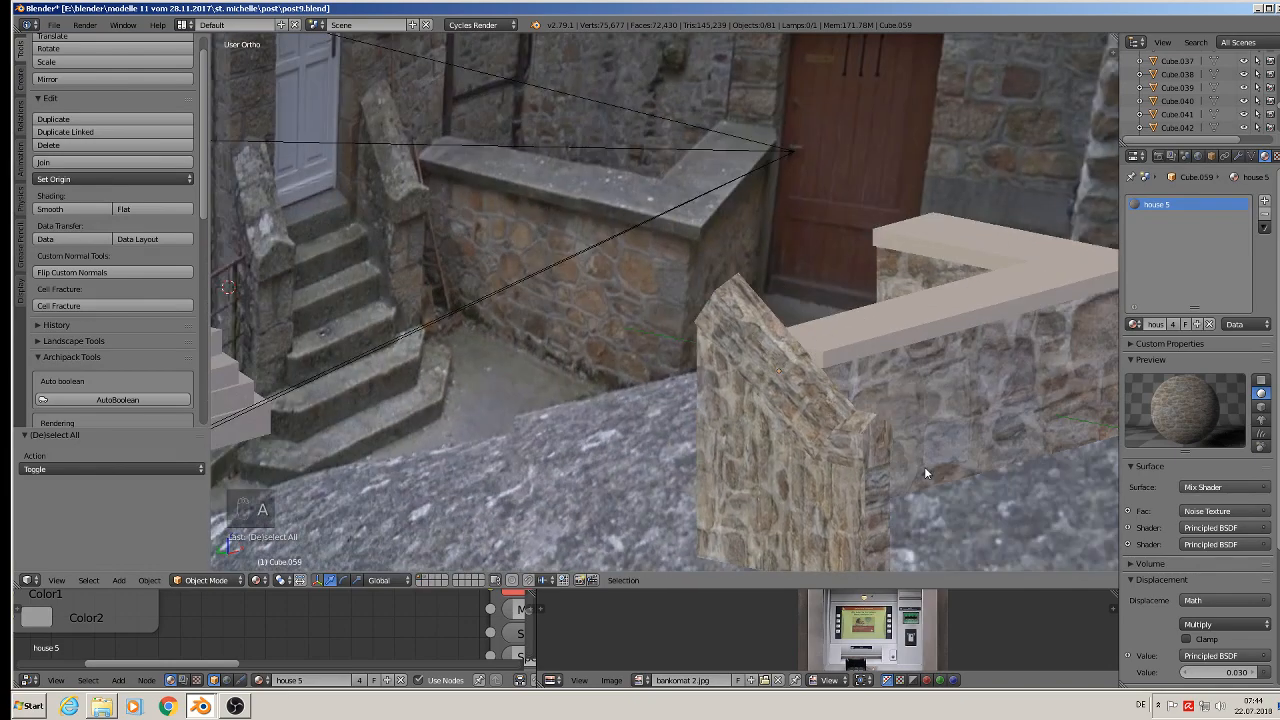
{"action": "left_click", "coordinate": [1265, 202]}
{"action": "left_click", "coordinate": [1134, 324]}
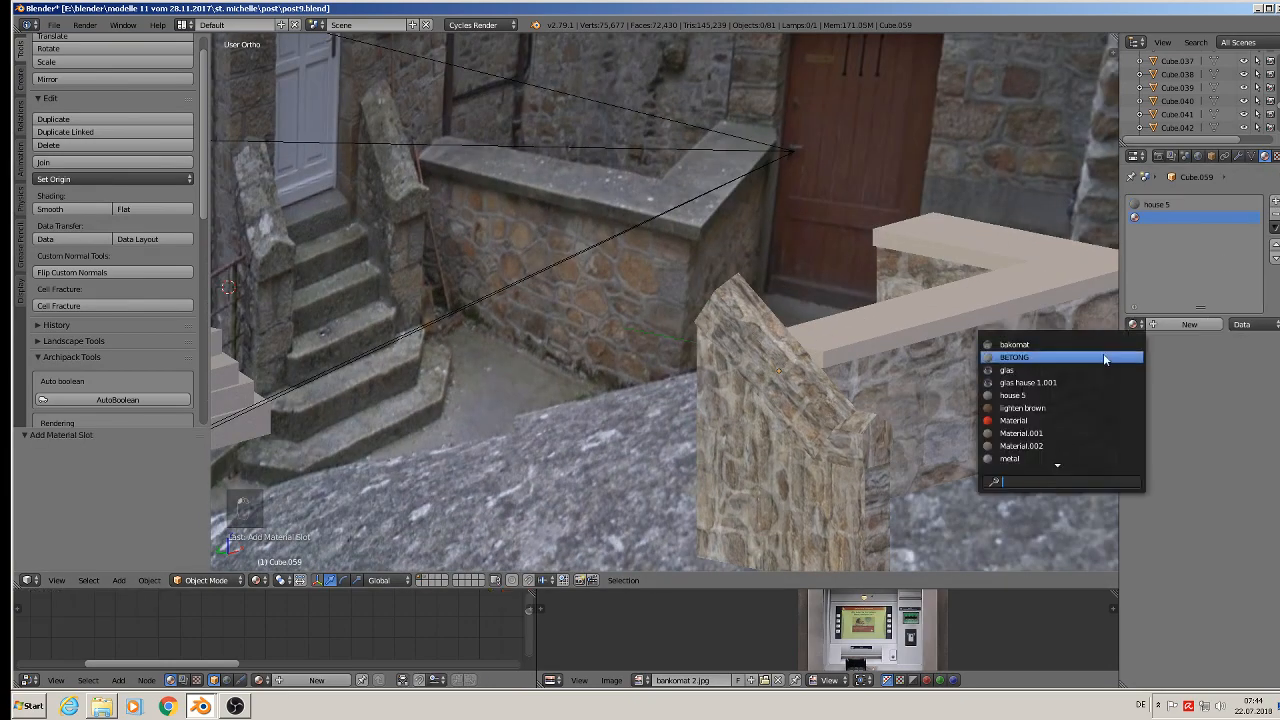
{"action": "left_click", "coordinate": [1103, 357]}
Select all faces of the parapet's sloped cap and its lower end piece, assign them the BETONG material and return to Object Mode.
{"action": "key", "text": "Tab"}
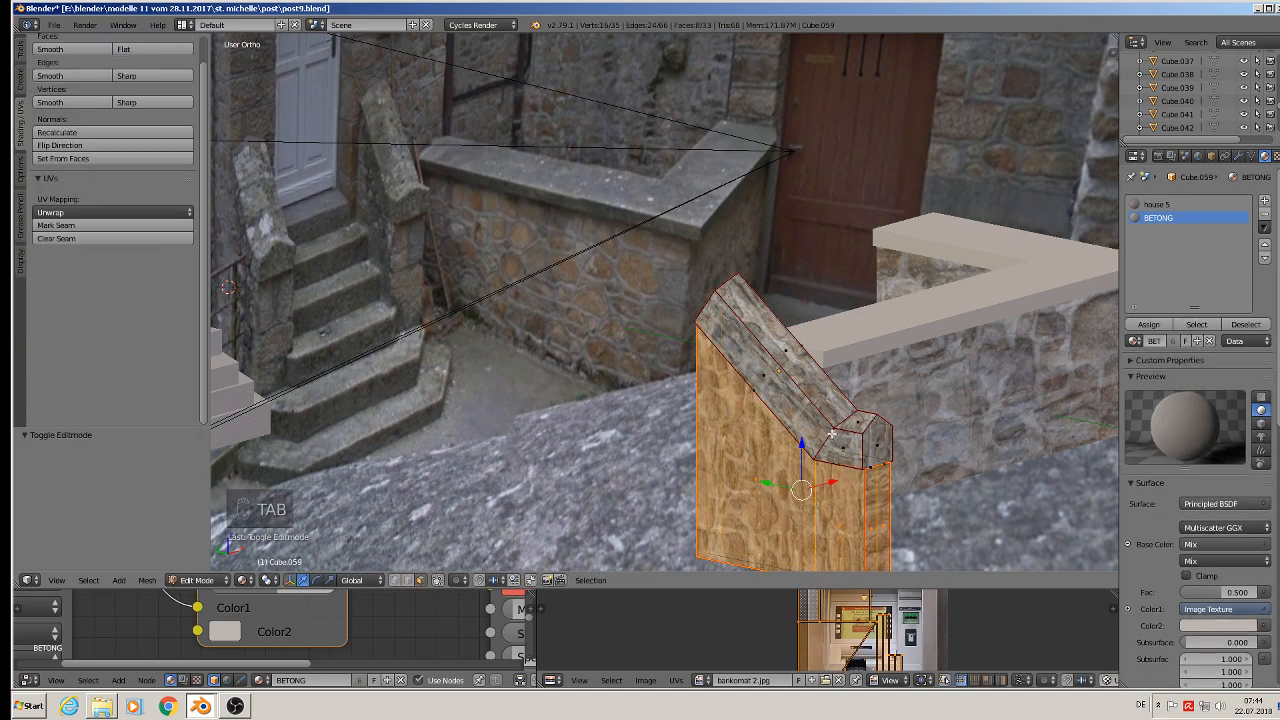
{"action": "key", "text": "a"}
{"action": "right_click", "coordinate": [830, 435], "text": "alt"}
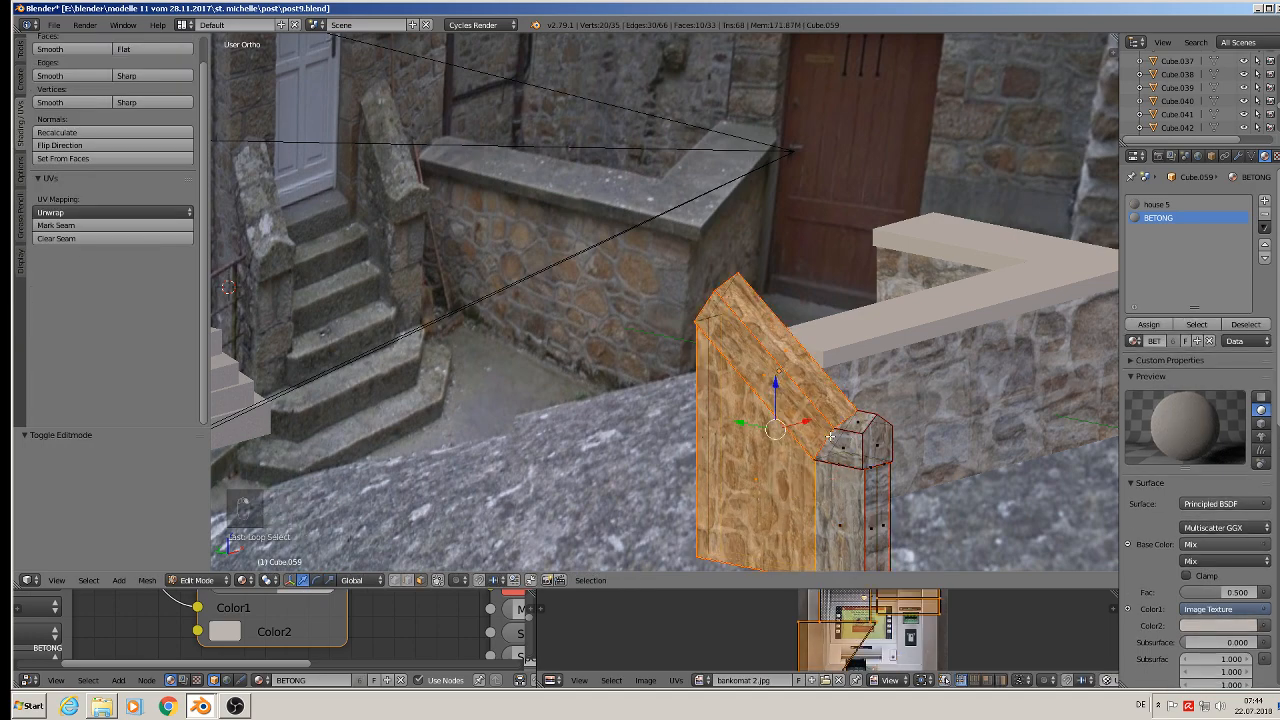
{"action": "right_click", "coordinate": [784, 383]}
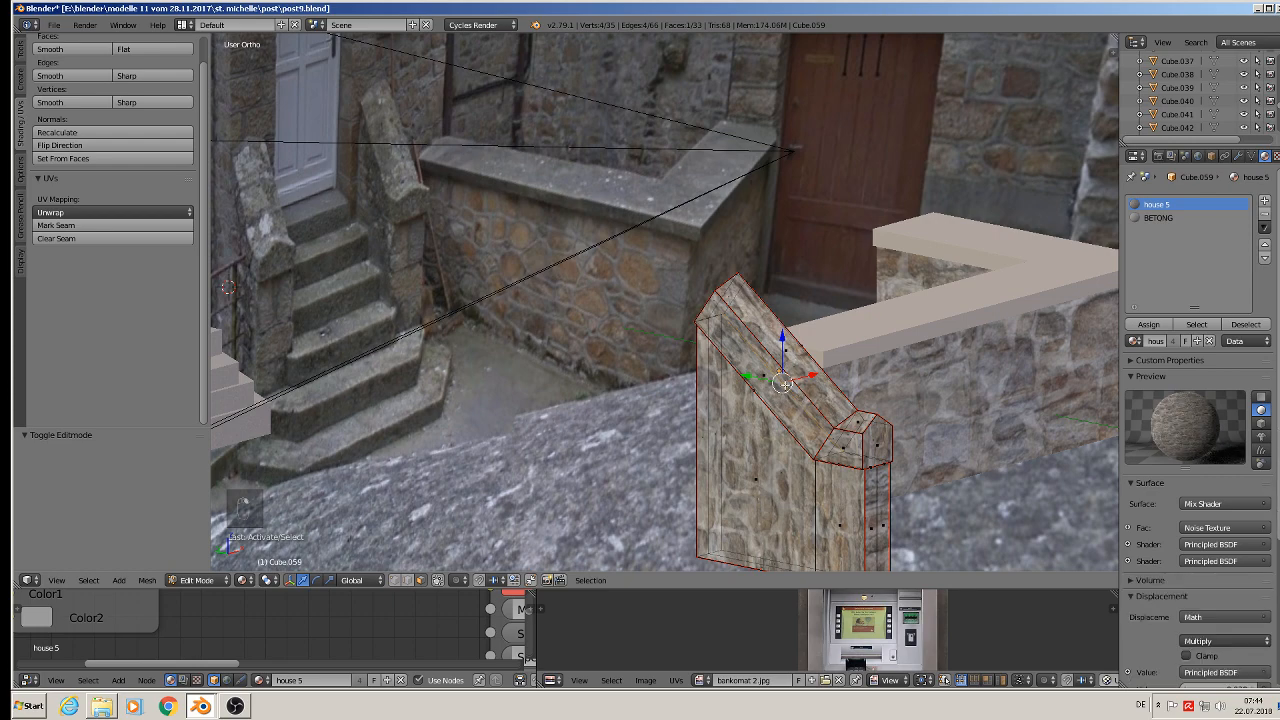
{"action": "right_click", "coordinate": [784, 383], "text": "shift"}
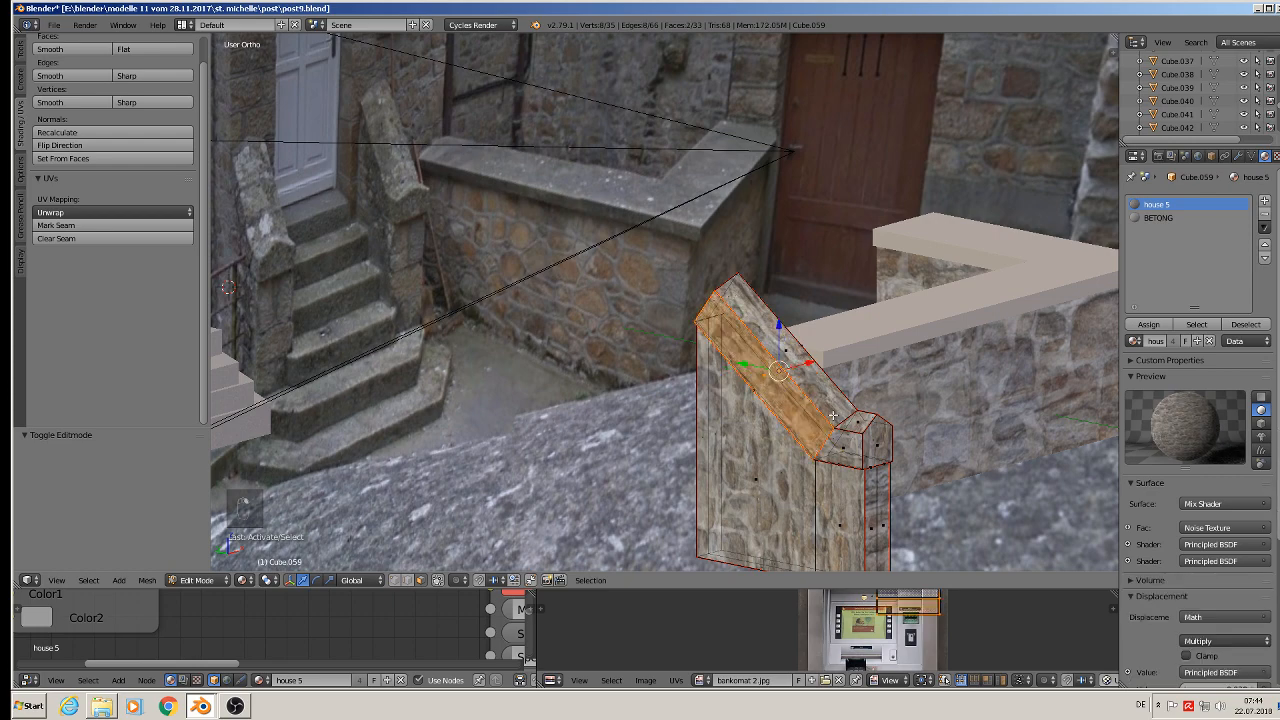
{"action": "middle_click_drag", "start_coordinate": [833, 415], "coordinate": [800, 362]}
{"action": "right_click", "coordinate": [797, 357], "text": "shift"}
{"action": "right_click", "coordinate": [831, 431], "text": "shift"}
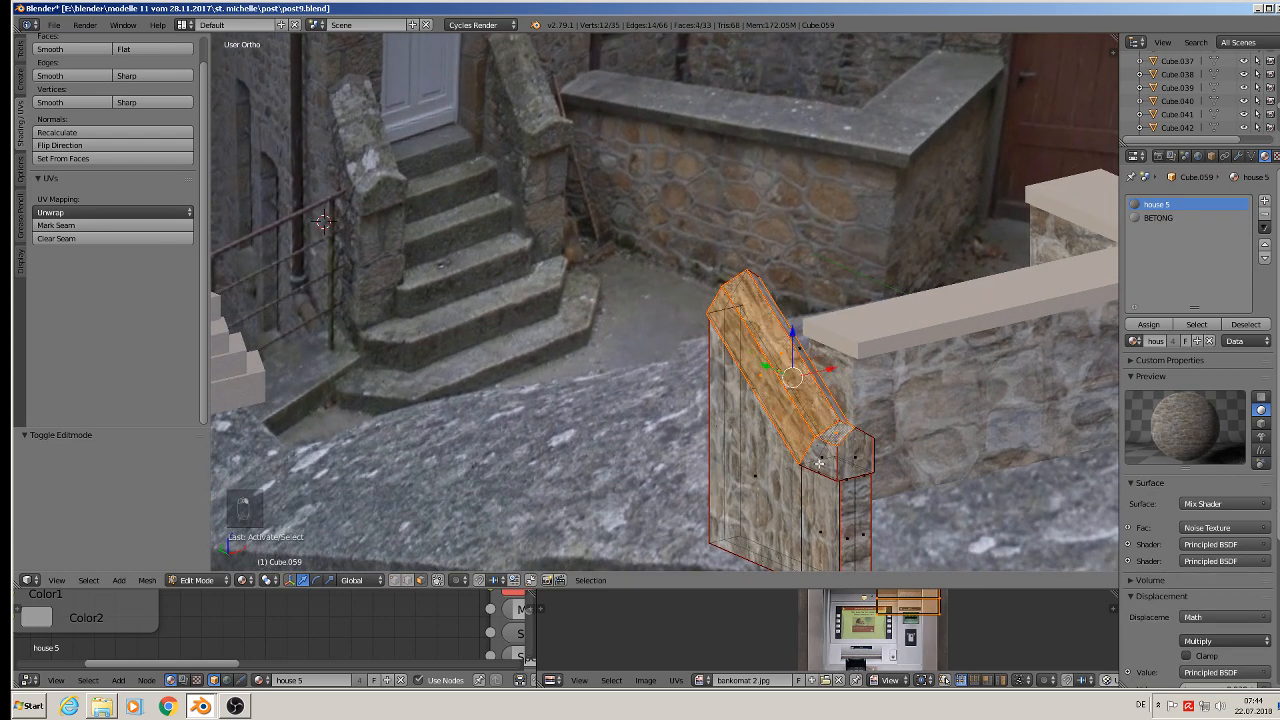
{"action": "right_click", "coordinate": [820, 463], "text": "shift"}
{"action": "right_click", "coordinate": [861, 456], "text": "shift"}
{"action": "middle_click_drag", "start_coordinate": [876, 464], "coordinate": [818, 470]}
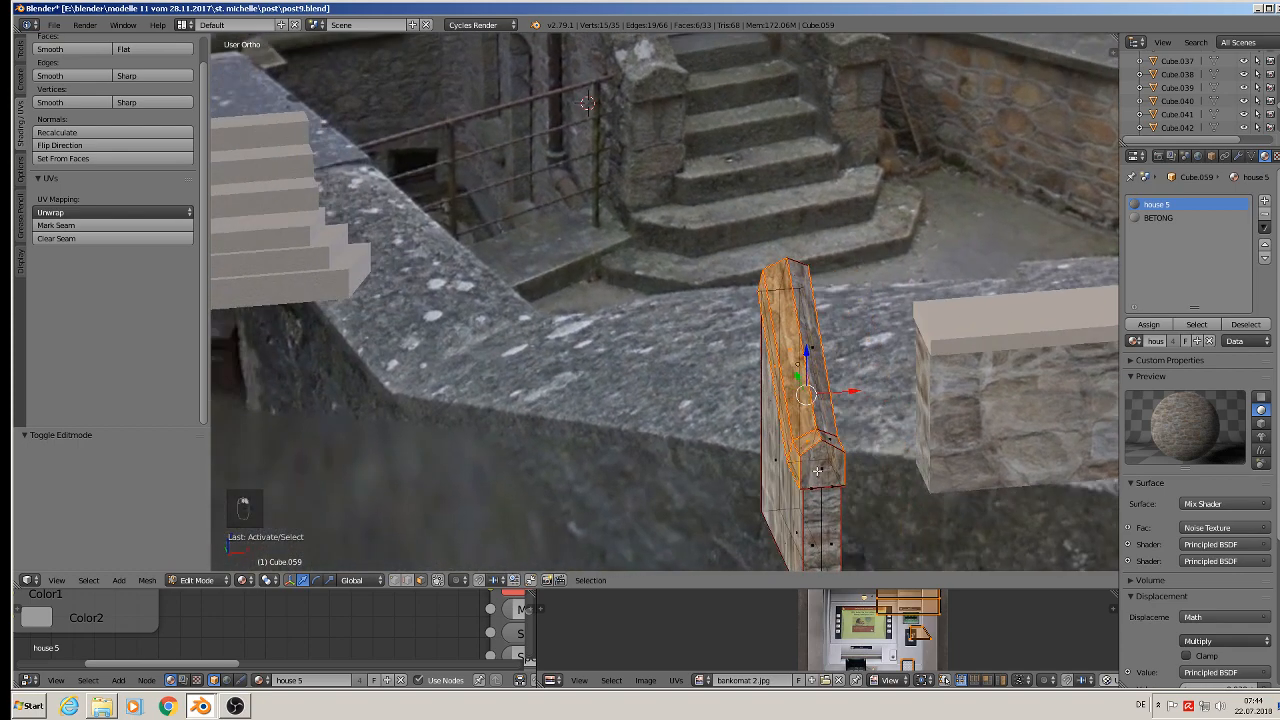
{"action": "right_click", "coordinate": [821, 356], "text": "shift"}
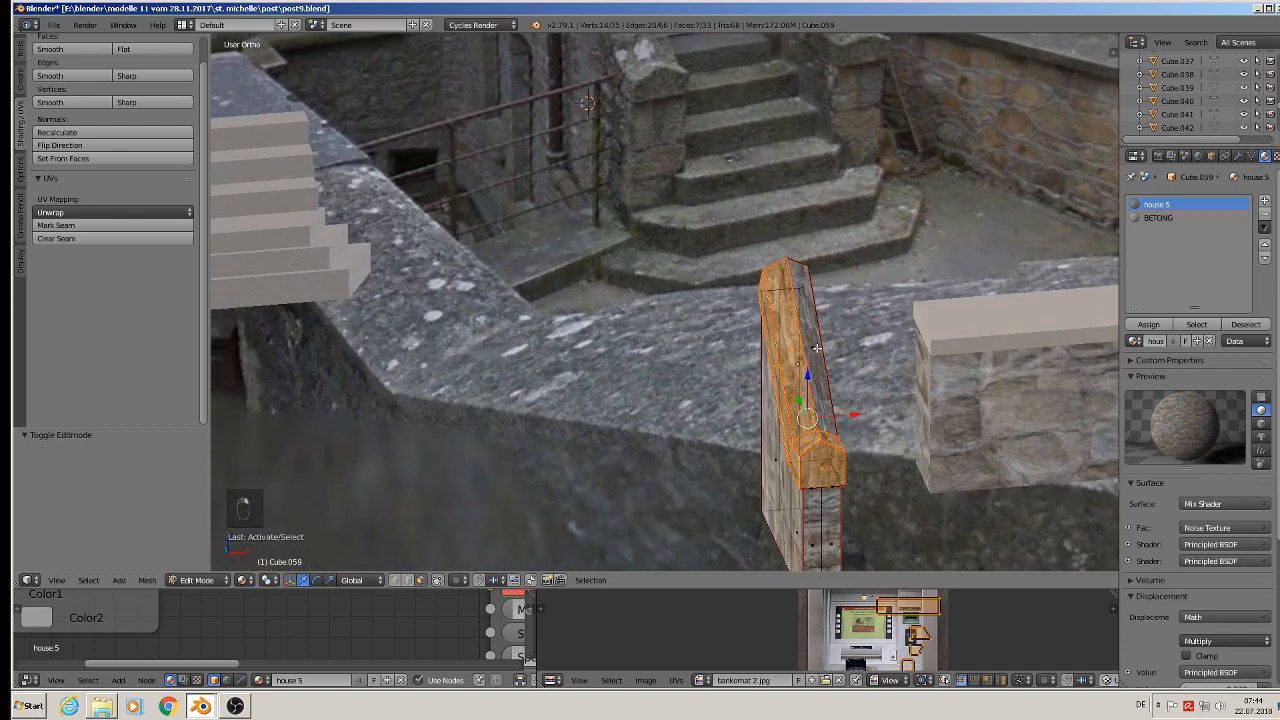
{"action": "right_click", "coordinate": [817, 348], "text": "shift"}
{"action": "middle_click_drag", "start_coordinate": [817, 348], "coordinate": [846, 358]}
{"action": "right_click", "coordinate": [846, 358], "text": "shift"}
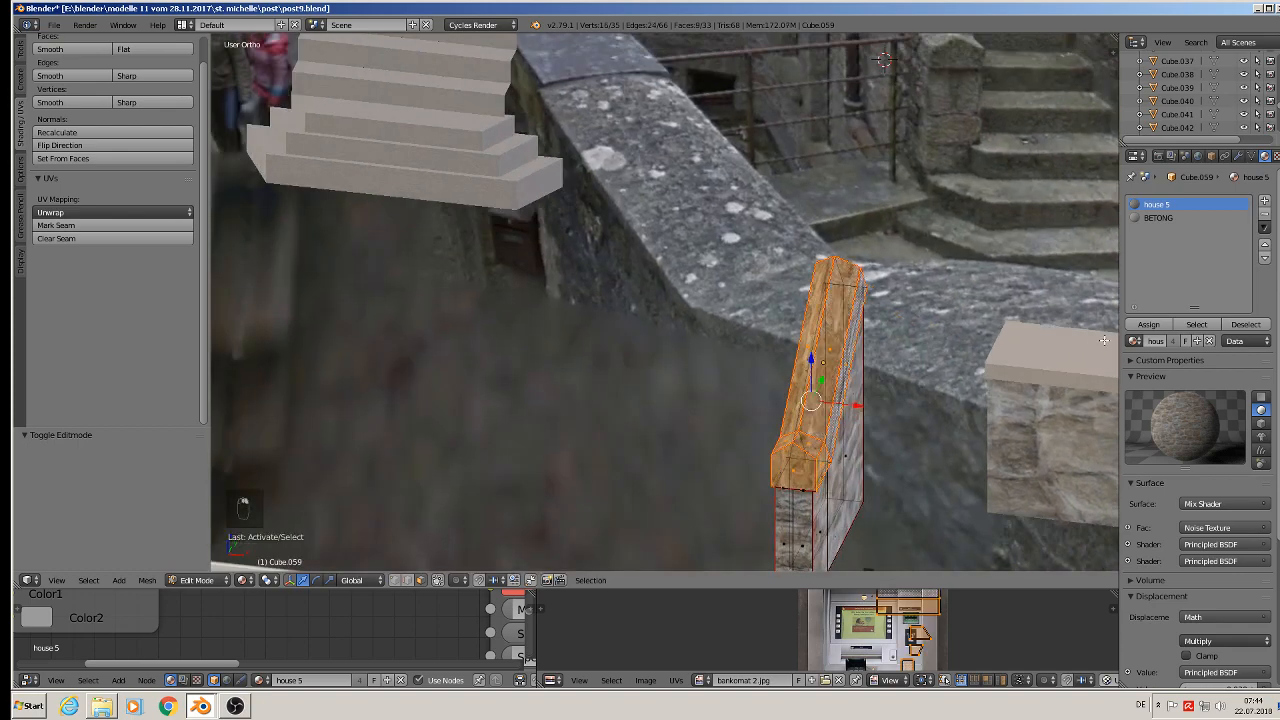
{"action": "left_click", "coordinate": [1171, 220]}
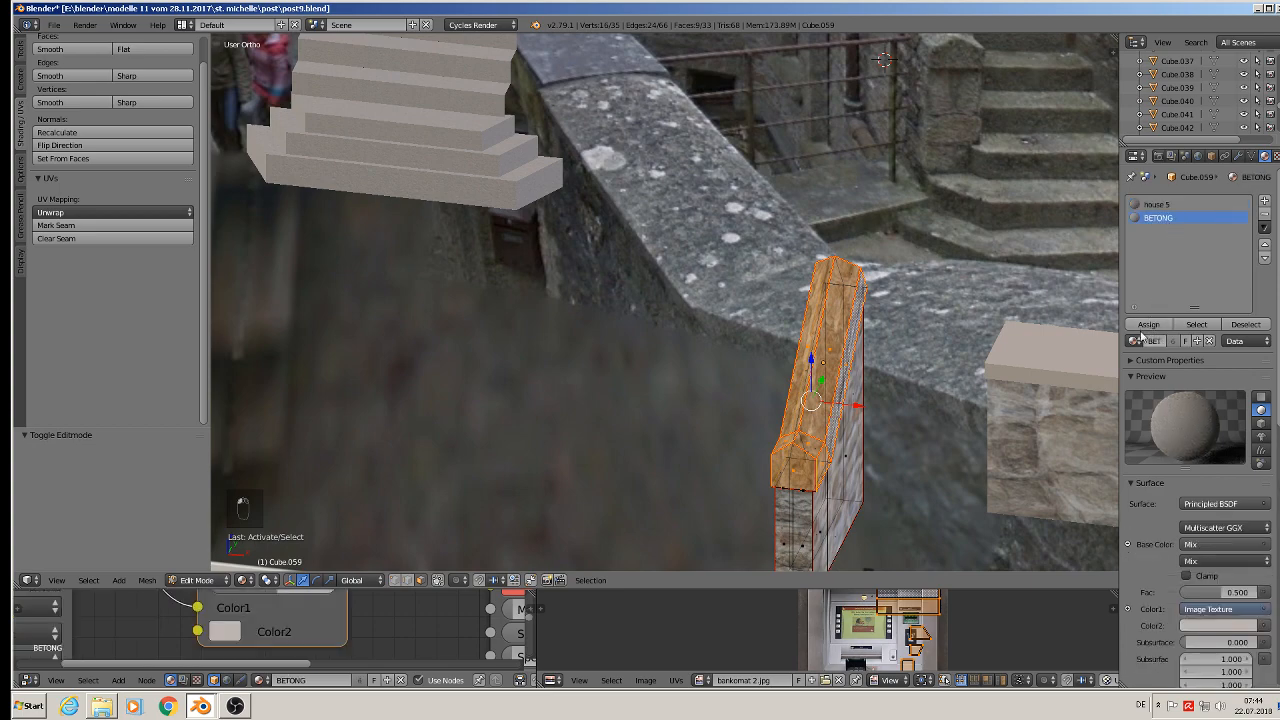
{"action": "left_click", "coordinate": [1143, 328]}
{"action": "key", "text": "Tab"}
Select the parapet and move it along Y, then -0.102 along X, to the side of the staircase.
{"action": "middle_click_drag", "start_coordinate": [923, 426], "coordinate": [945, 410]}
{"action": "key", "text": "a"}
{"action": "key", "text": "a"}
{"action": "key", "text": "a"}
{"action": "scroll", "coordinate": [840, 358], "scroll_direction": "up", "scroll_amount": 2}
{"action": "right_click", "coordinate": [850, 336]}
{"action": "middle_click_drag", "start_coordinate": [850, 336], "coordinate": [818, 382]}
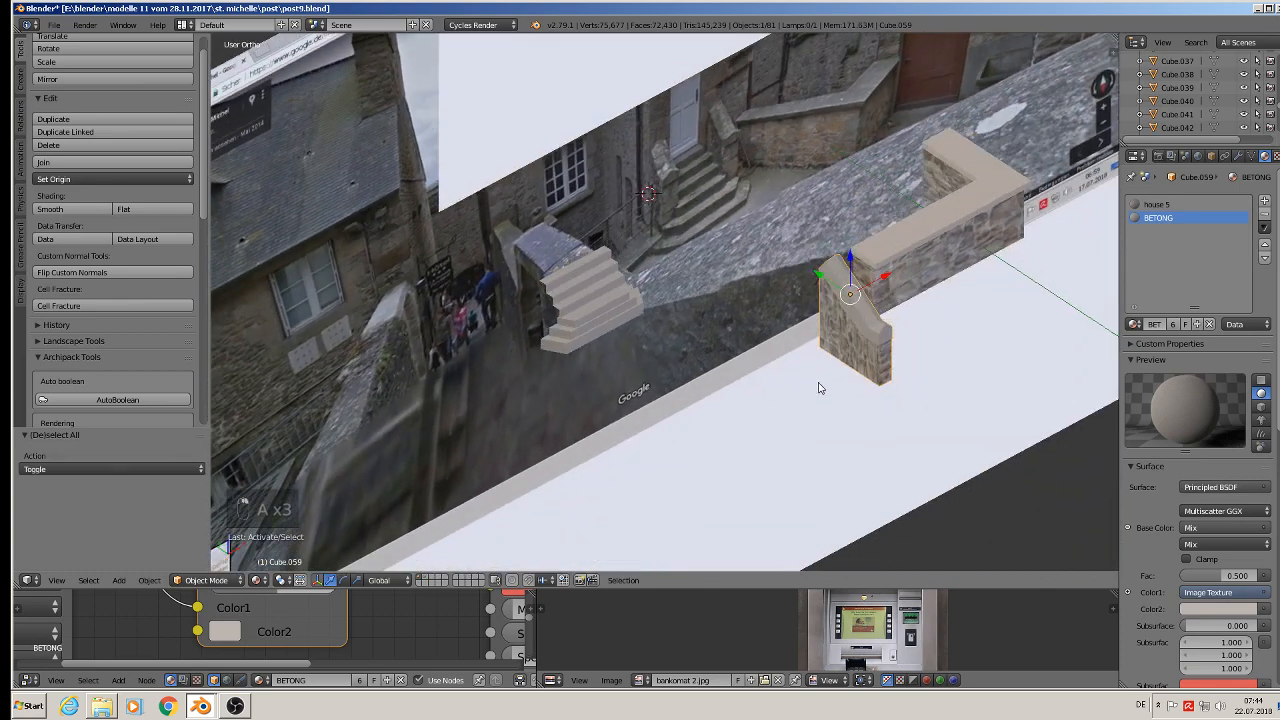
{"action": "left_click_drag", "start_coordinate": [820, 275], "coordinate": [638, 256]}
{"action": "left_click_drag", "start_coordinate": [746, 179], "coordinate": [664, 219]}
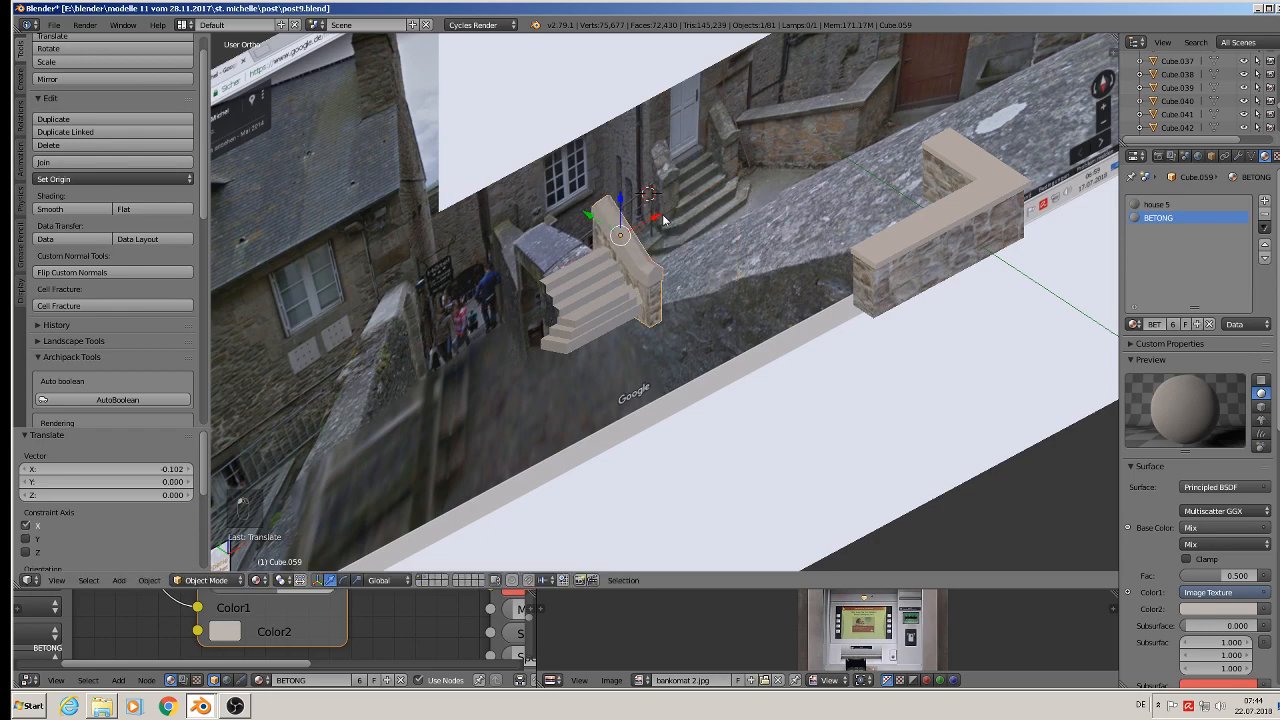
Move the parapet -0.026 along Y and scale it down slightly to suit the staircase.
{"action": "scroll", "coordinate": [626, 263], "scroll_direction": "up", "scroll_amount": 5}
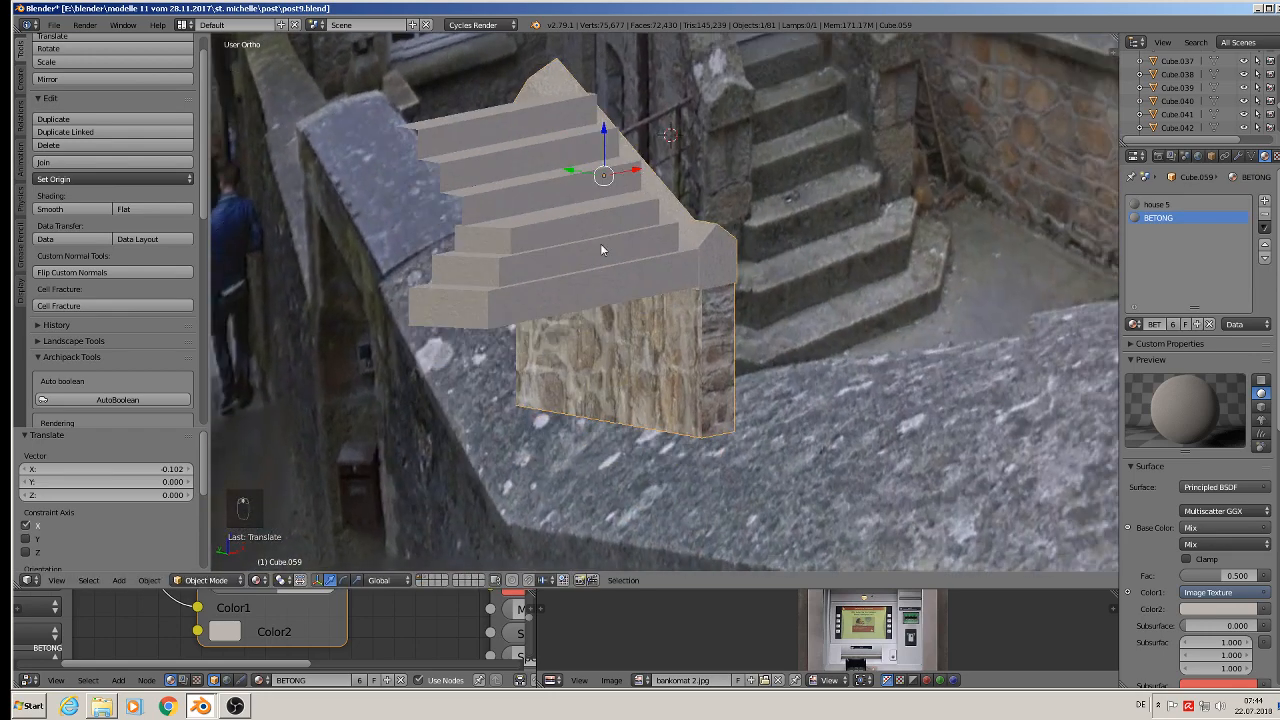
{"action": "middle_click_drag", "start_coordinate": [600, 243], "coordinate": [524, 386]}
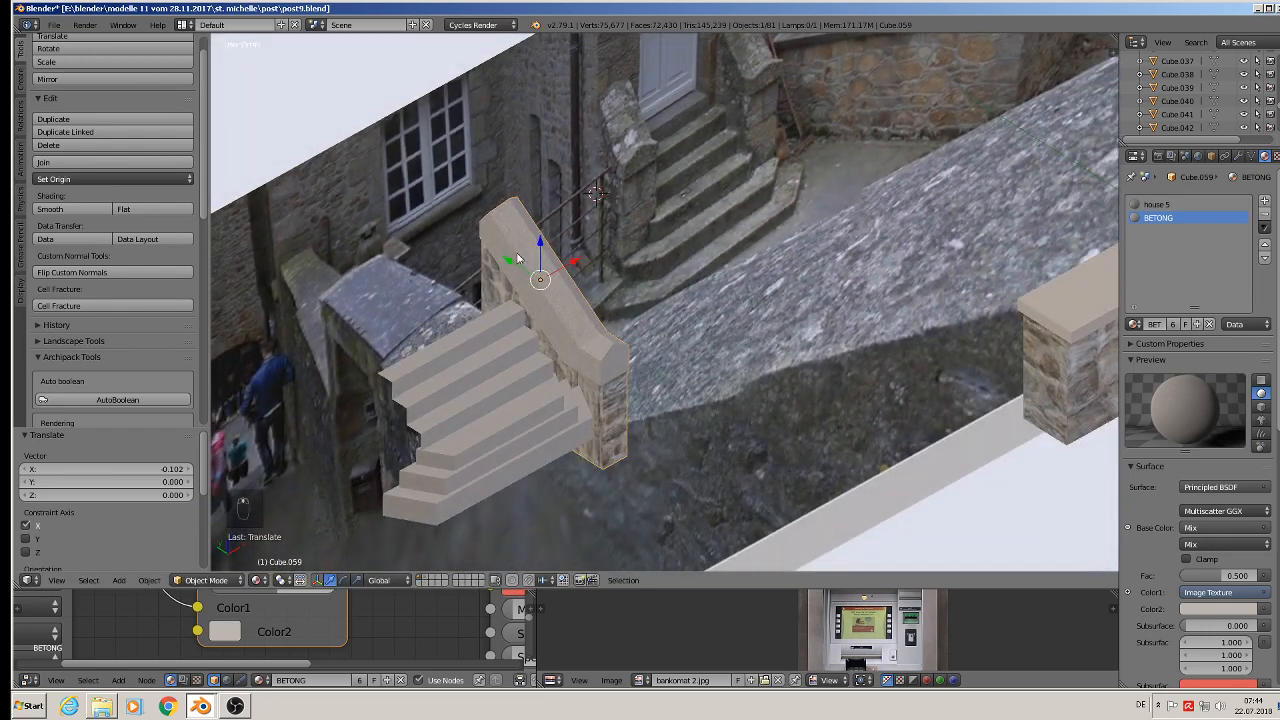
{"action": "left_click_drag", "start_coordinate": [517, 258], "coordinate": [678, 405]}
{"action": "key", "text": "s"}
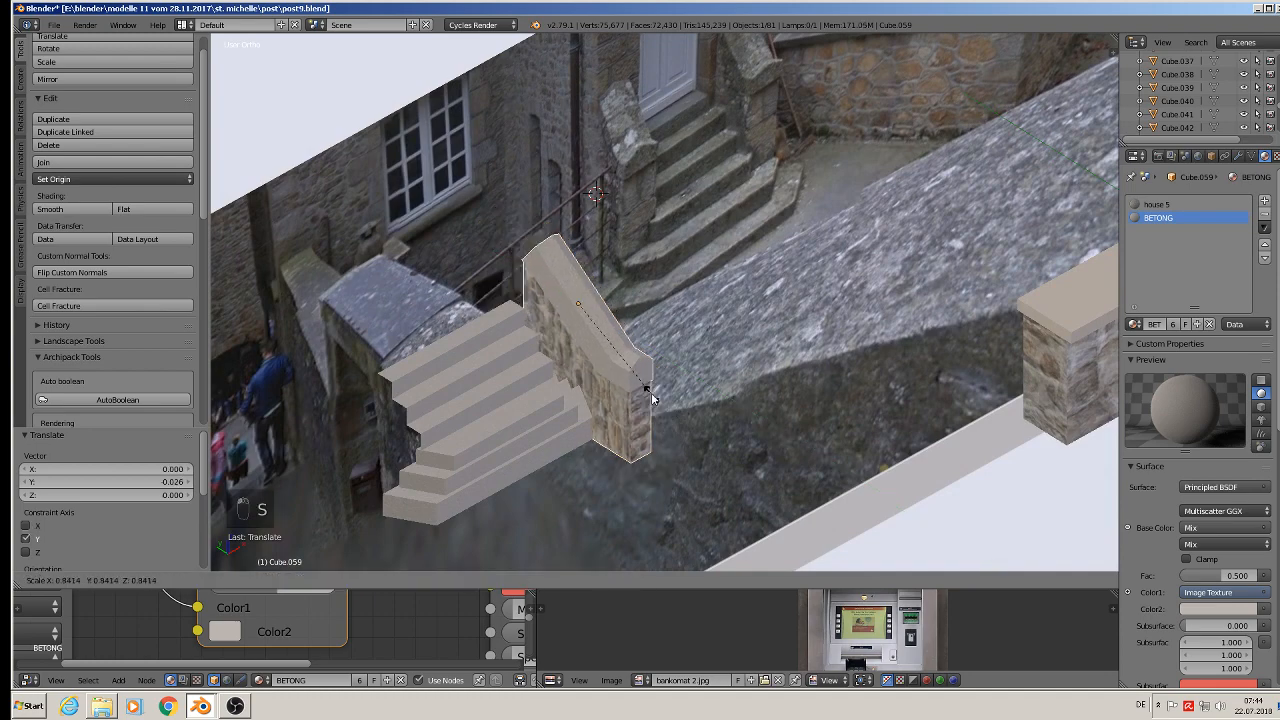
{"action": "left_click", "coordinate": [620, 363]}
{"action": "middle_click_drag", "start_coordinate": [616, 363], "coordinate": [618, 352]}
Fit the parapet against the steps by moving it -0.024 along X, then -0.036 and 0.014 along Y.
{"action": "left_click_drag", "start_coordinate": [606, 287], "coordinate": [534, 243]}
{"action": "left_click", "coordinate": [530, 303]}
{"action": "middle_click_drag", "start_coordinate": [541, 262], "coordinate": [449, 286]}
{"action": "left_click_drag", "start_coordinate": [564, 272], "coordinate": [521, 287]}
{"action": "mouse_move", "coordinate": [521, 287]}
{"action": "middle_mouse_down"}
{"action": "mouse_move", "coordinate": [467, 296]}
{"action": "mouse_move", "coordinate": [541, 295]}
{"action": "mouse_move", "coordinate": [537, 280]}
{"action": "middle_mouse_up"}
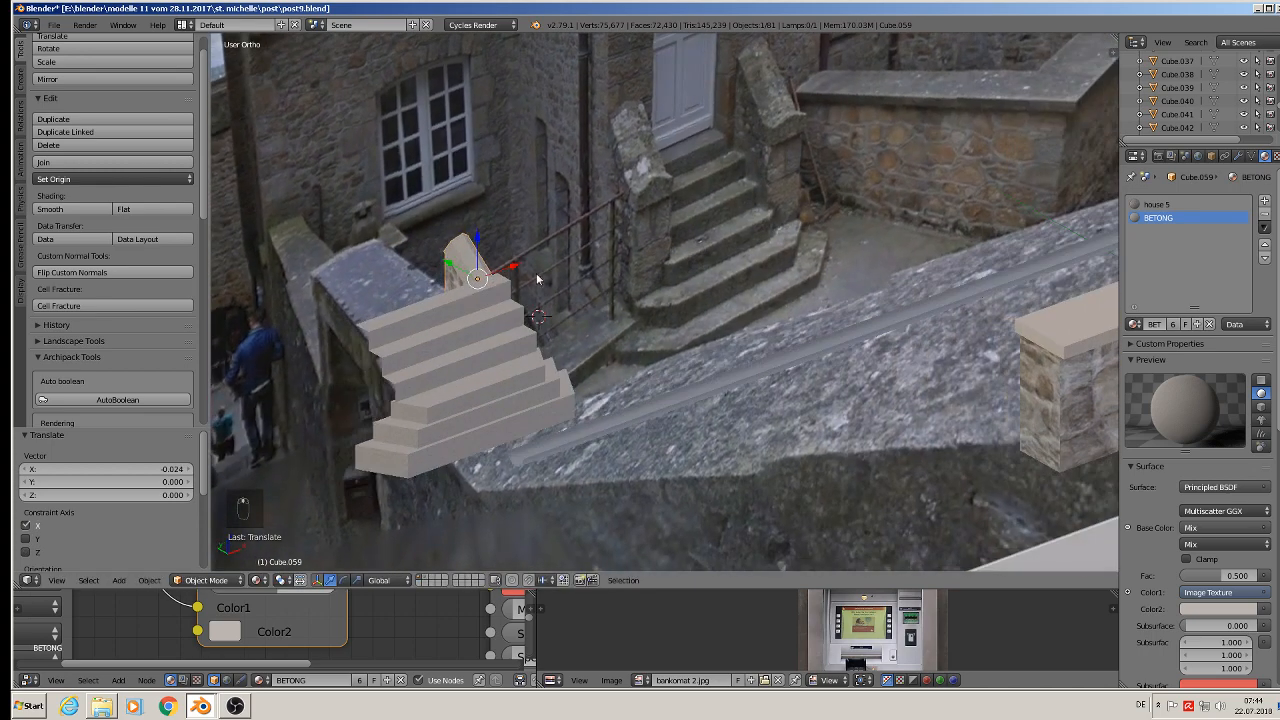
{"action": "left_click_drag", "start_coordinate": [449, 262], "coordinate": [508, 282]}
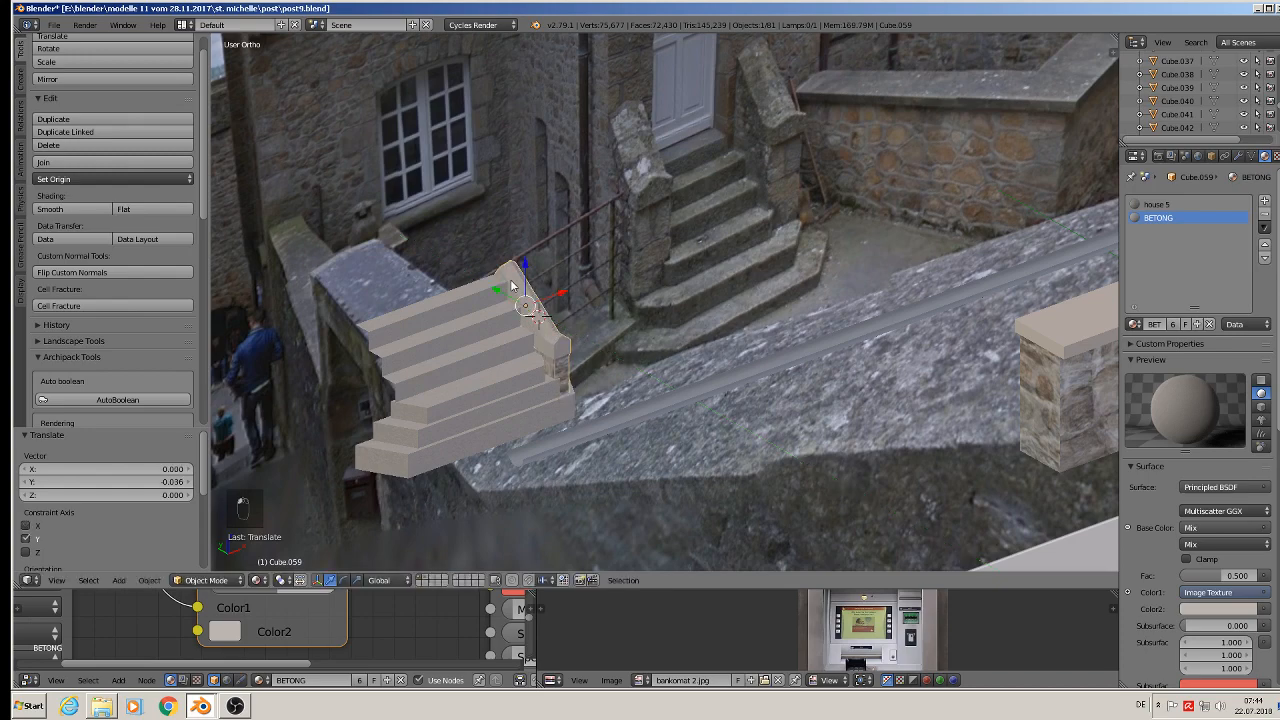
{"action": "middle_click_drag", "start_coordinate": [508, 282], "coordinate": [527, 290]}
{"action": "left_click_drag", "start_coordinate": [527, 290], "coordinate": [485, 231]}
{"action": "middle_click_drag", "start_coordinate": [485, 231], "coordinate": [597, 270]}
{"action": "scroll", "coordinate": [501, 342], "scroll_direction": "up", "scroll_amount": 1}
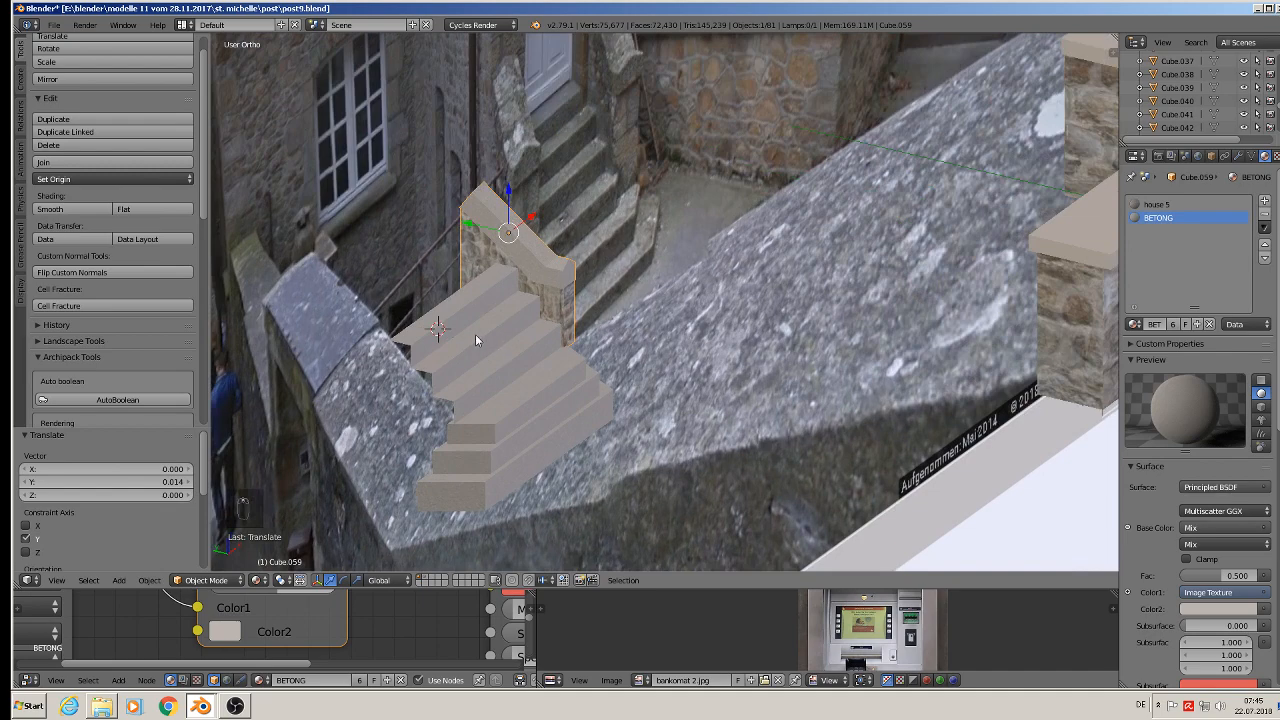
Open the staircase mesh for editing and move the vertices of its two uppermost steps back along Y.
{"action": "right_click", "coordinate": [476, 336]}
{"action": "key", "text": "Tab"}
{"action": "key", "text": "Tab"}
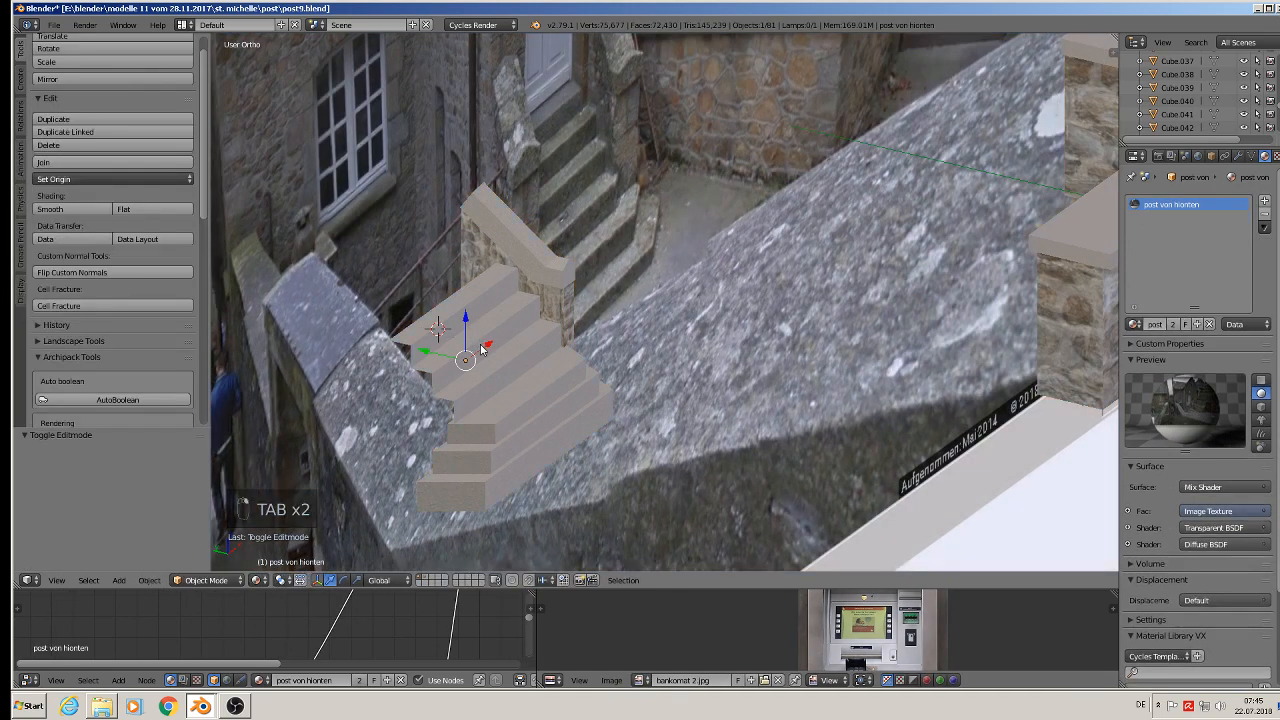
{"action": "right_click", "coordinate": [481, 347]}
{"action": "key", "text": "Tab"}
{"action": "scroll", "coordinate": [480, 344], "scroll_direction": "up", "scroll_amount": 1}
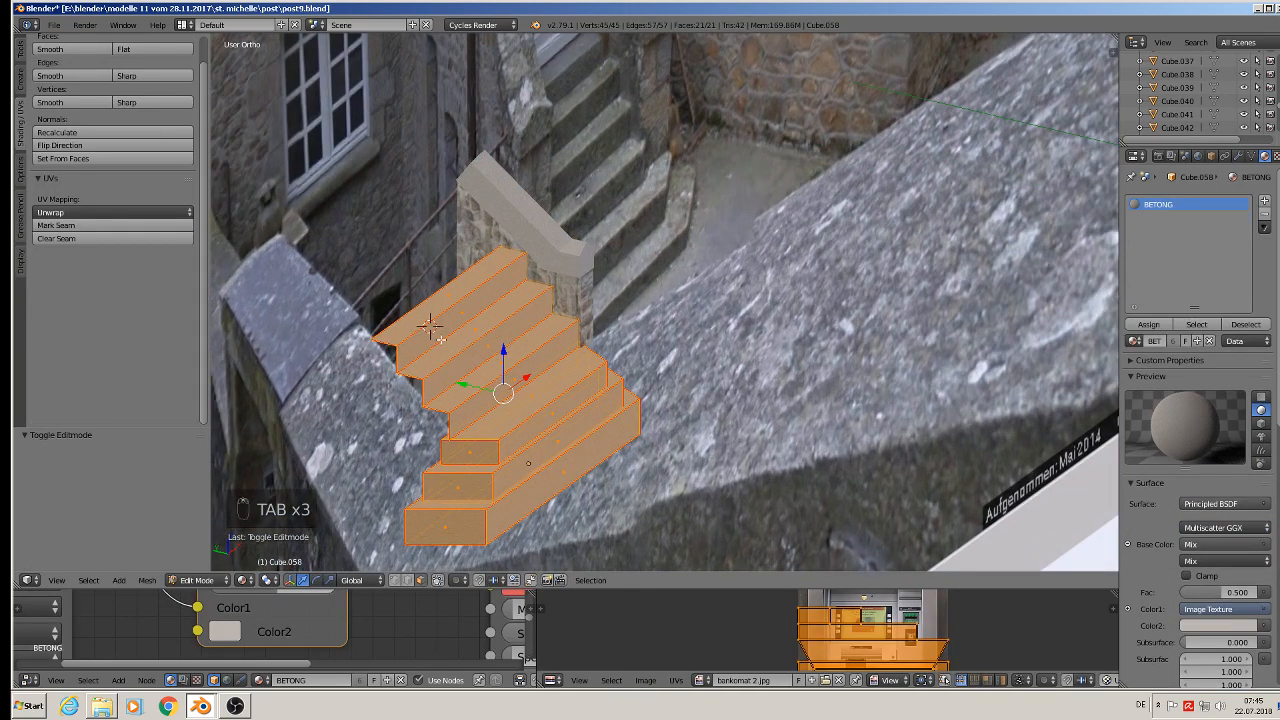
{"action": "middle_click_drag", "start_coordinate": [480, 386], "coordinate": [515, 369]}
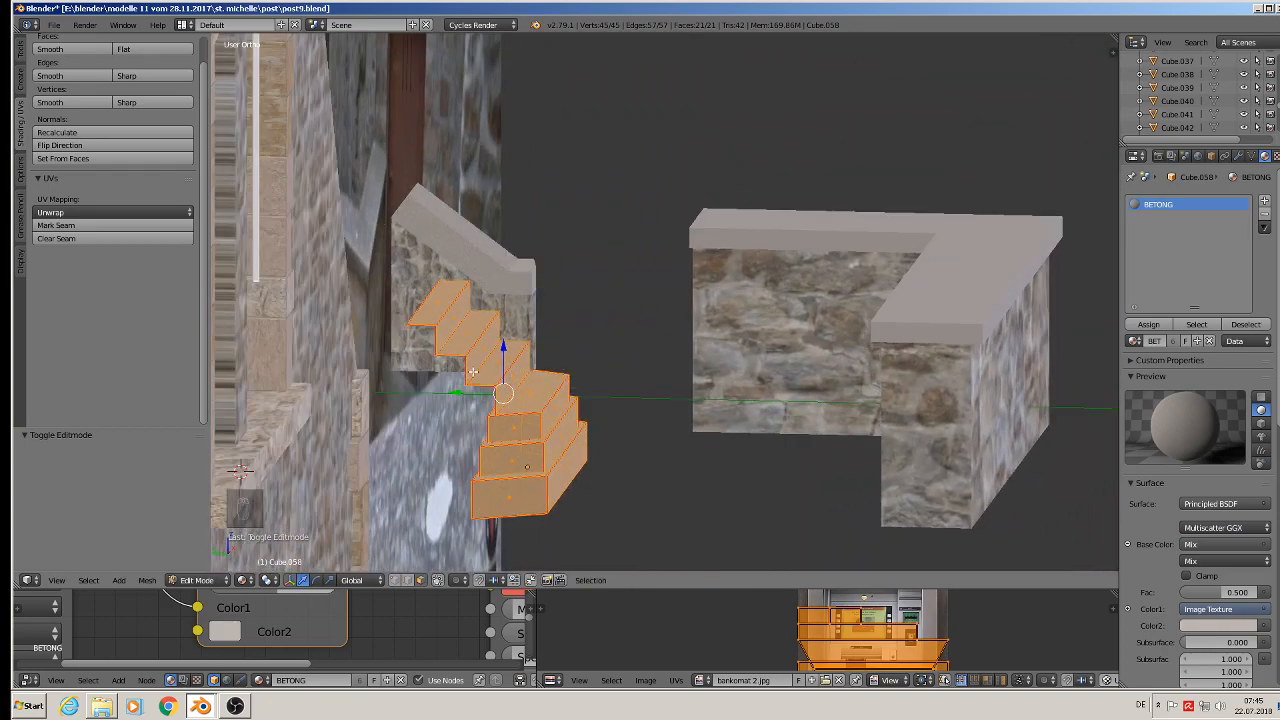
{"action": "key", "text": "a"}
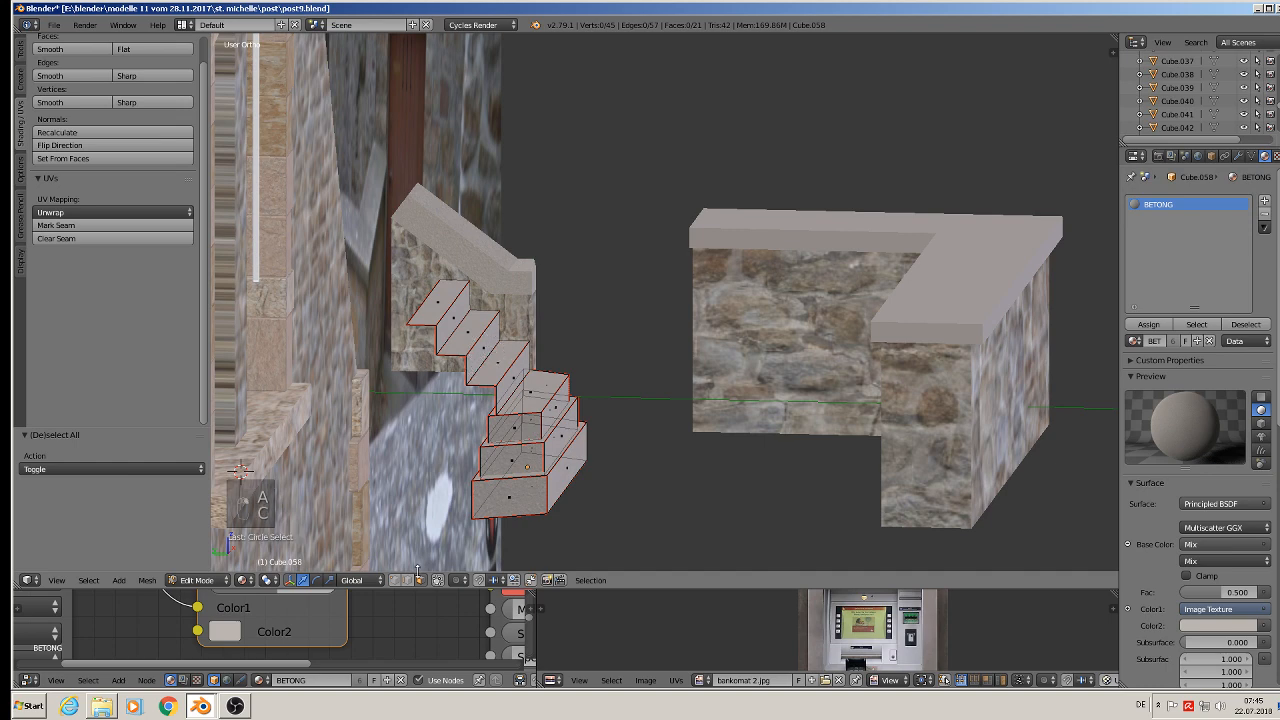
{"action": "key", "text": "c"}
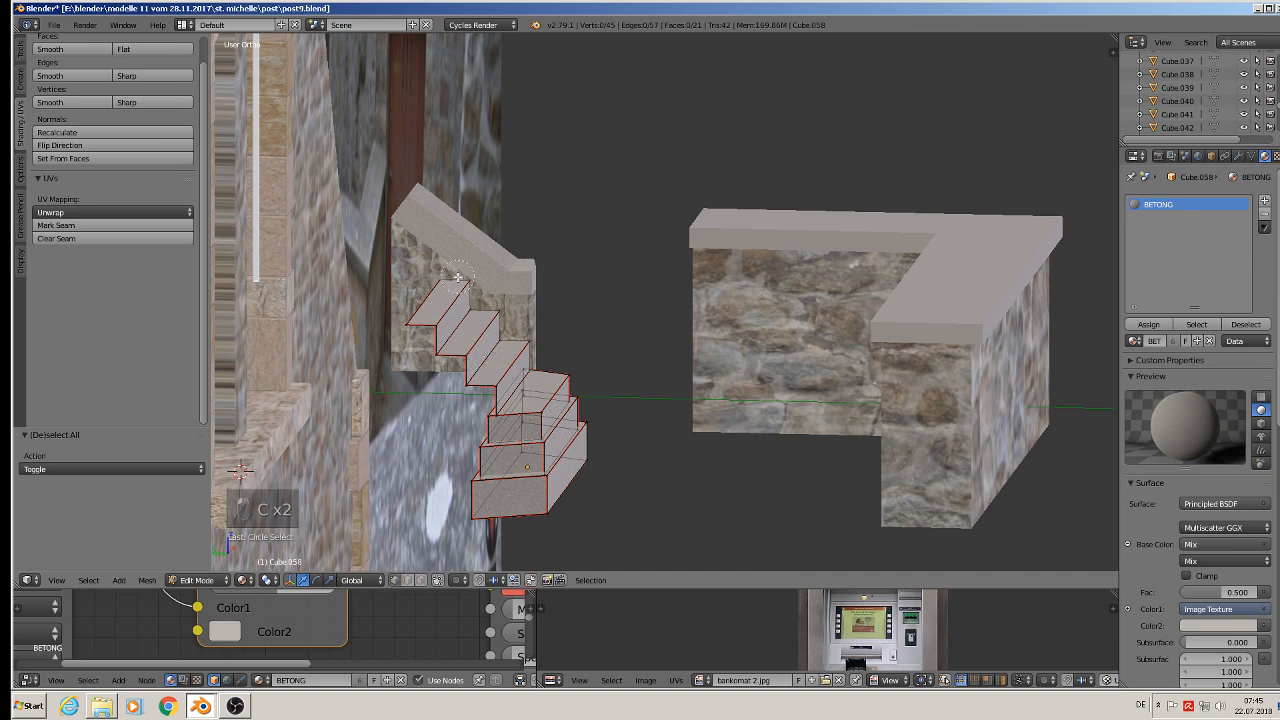
{"action": "mouse_move", "coordinate": [458, 282]}
{"action": "left_mouse_down"}
{"action": "mouse_move", "coordinate": [432, 312]}
{"action": "mouse_move", "coordinate": [443, 362]}
{"action": "mouse_move", "coordinate": [491, 321]}
{"action": "mouse_move", "coordinate": [497, 343]}
{"action": "mouse_move", "coordinate": [463, 380]}
{"action": "mouse_move", "coordinate": [425, 341]}
{"action": "left_mouse_up"}
{"action": "right_click", "coordinate": [437, 344]}
{"action": "key", "text": "ctrl+z"}
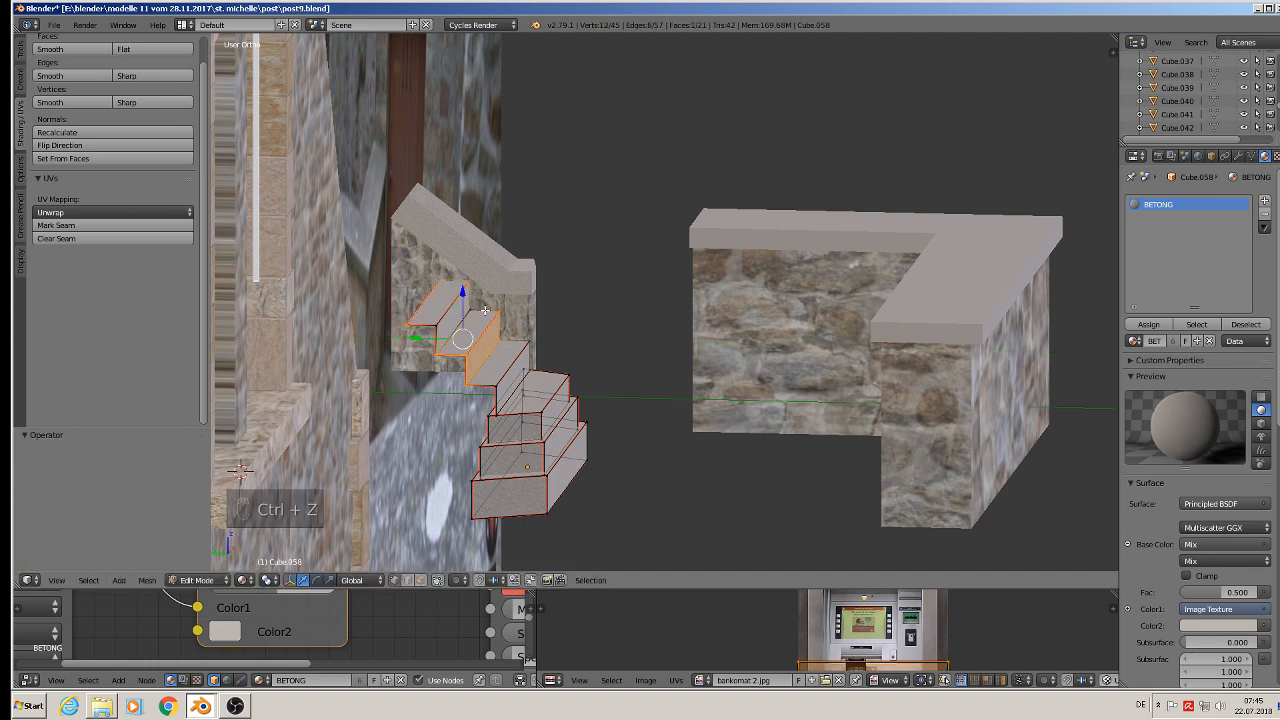
{"action": "key", "text": "c"}
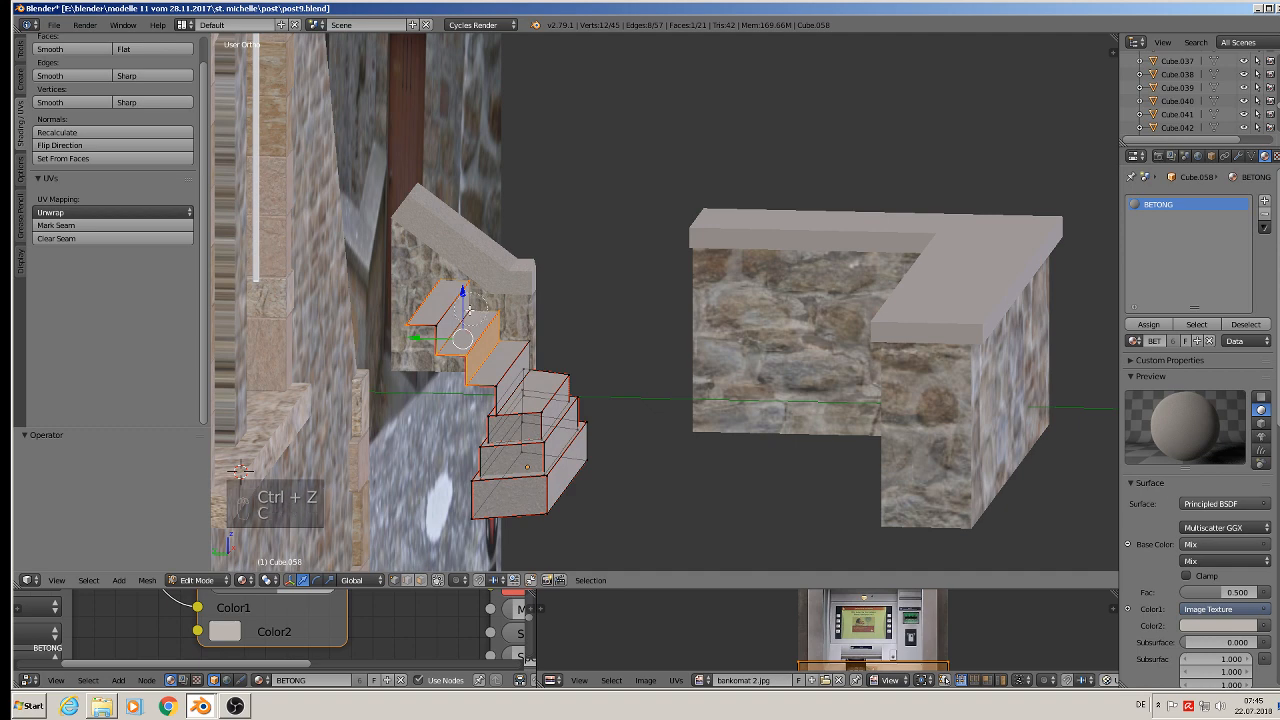
{"action": "left_click_drag", "start_coordinate": [471, 300], "coordinate": [424, 335]}
{"action": "right_click", "coordinate": [436, 335]}
Select only the top step's tread and riser vertices and move them 0.004 along Y.
{"action": "key", "text": "a"}
{"action": "key", "text": "c"}
{"action": "mouse_move", "coordinate": [459, 288]}
{"action": "left_mouse_down"}
{"action": "mouse_move", "coordinate": [438, 322]}
{"action": "mouse_move", "coordinate": [425, 286]}
{"action": "mouse_move", "coordinate": [391, 314]}
{"action": "left_mouse_up"}
{"action": "right_click", "coordinate": [425, 289]}
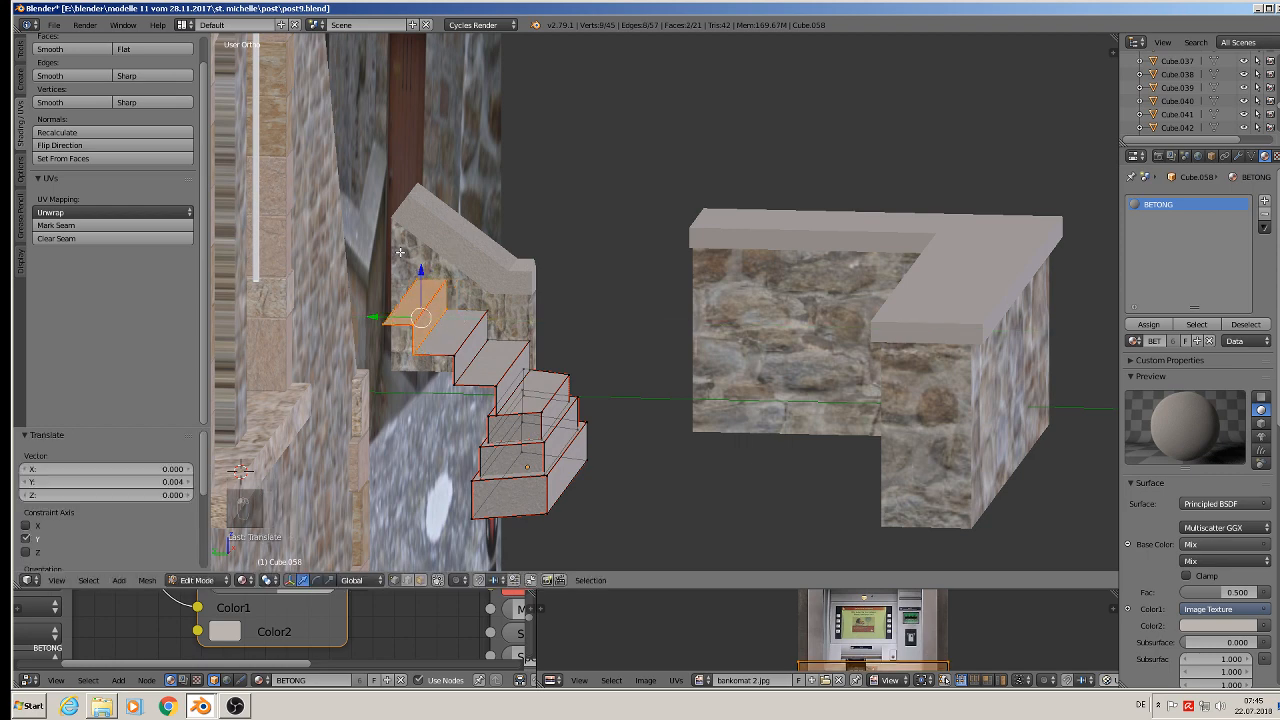
Extend the top tread by moving its back edge outward along Y, then return to Object Mode.
{"action": "key", "text": "a"}
{"action": "key", "text": "x"}
{"action": "key", "text": "Escape"}
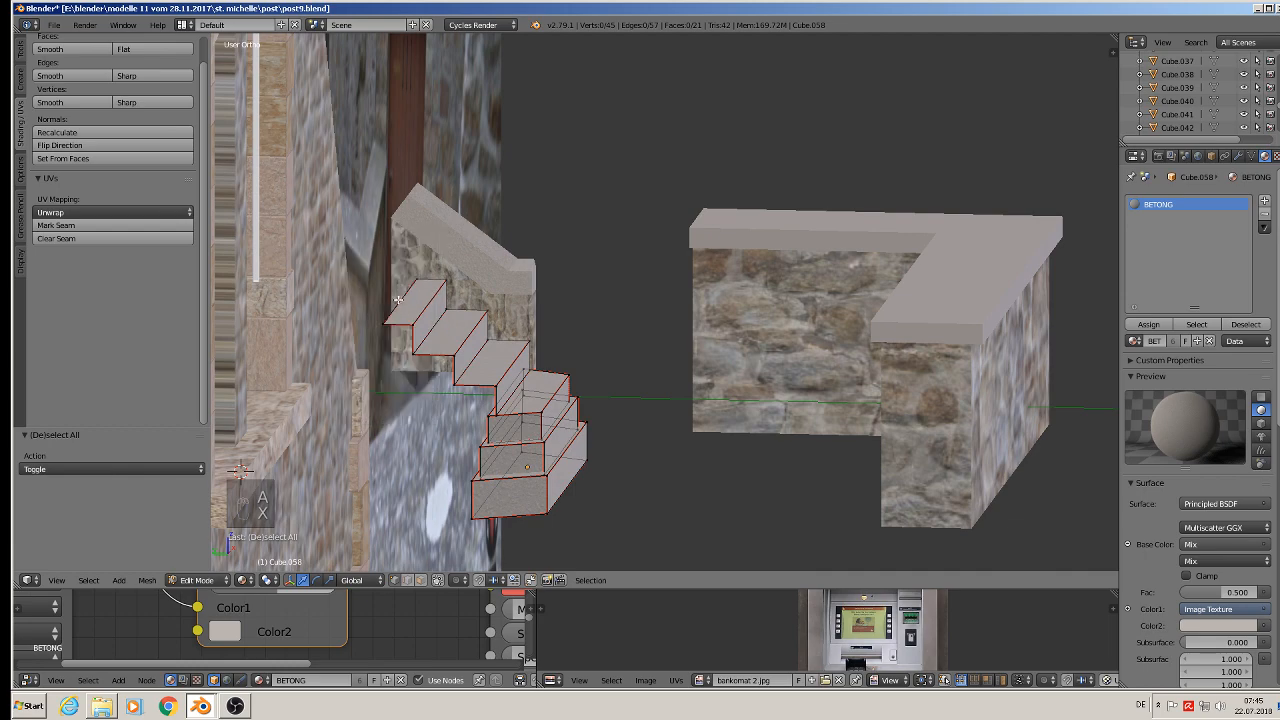
{"action": "right_click", "coordinate": [399, 300], "text": "alt"}
{"action": "left_click_drag", "start_coordinate": [384, 300], "coordinate": [356, 300]}
{"action": "key", "text": "Tab"}
Open the parapet mesh for editing and delete the vertex in the middle of its underside.
{"action": "scroll", "coordinate": [510, 362], "scroll_direction": "down", "scroll_amount": 3}
{"action": "middle_click_drag", "start_coordinate": [510, 362], "coordinate": [351, 396]}
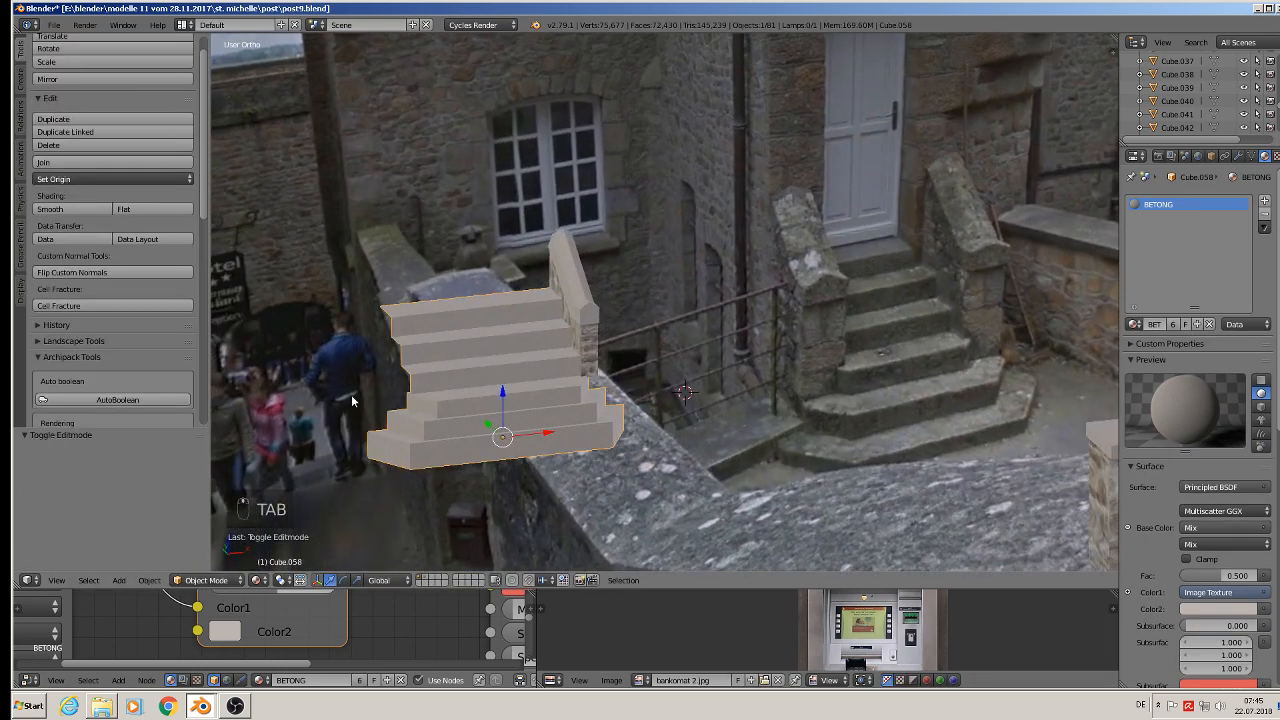
{"action": "middle_click_drag", "start_coordinate": [502, 376], "coordinate": [463, 367]}
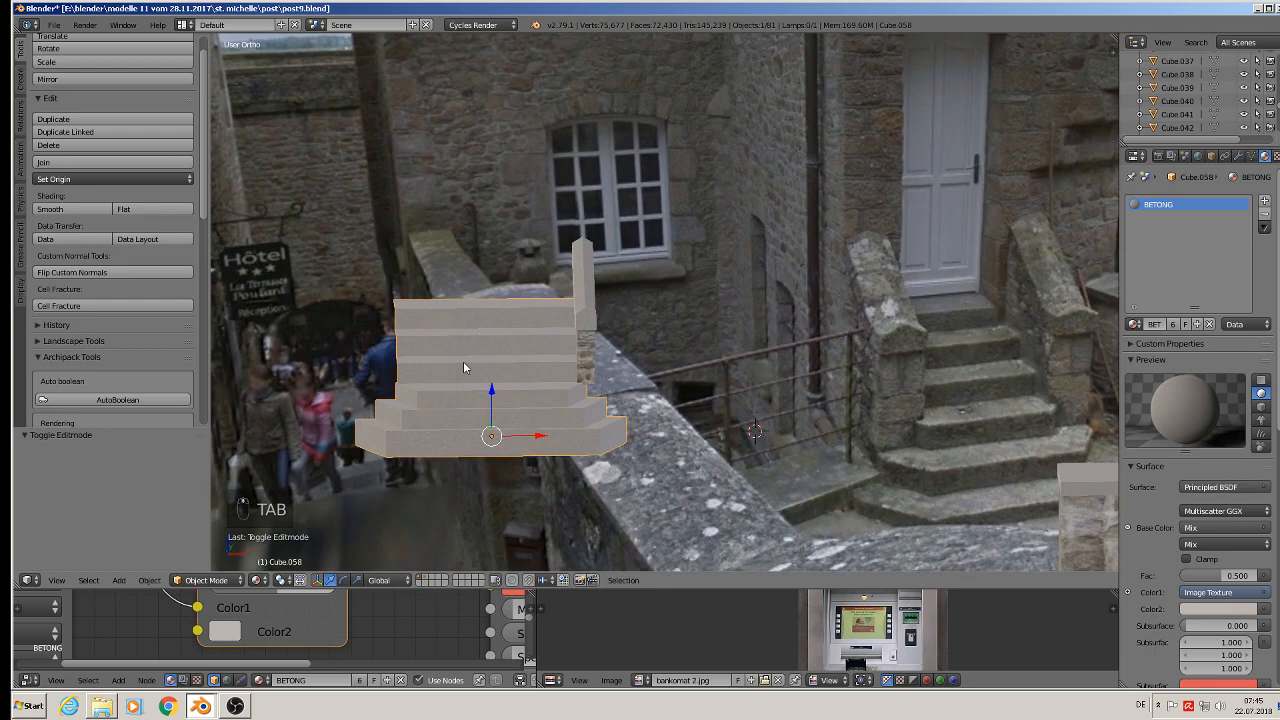
{"action": "right_click", "coordinate": [590, 358]}
{"action": "middle_click_drag", "start_coordinate": [590, 358], "coordinate": [480, 304]}
{"action": "scroll", "coordinate": [612, 364], "scroll_direction": "up", "scroll_amount": 2}
{"action": "key", "text": "Tab"}
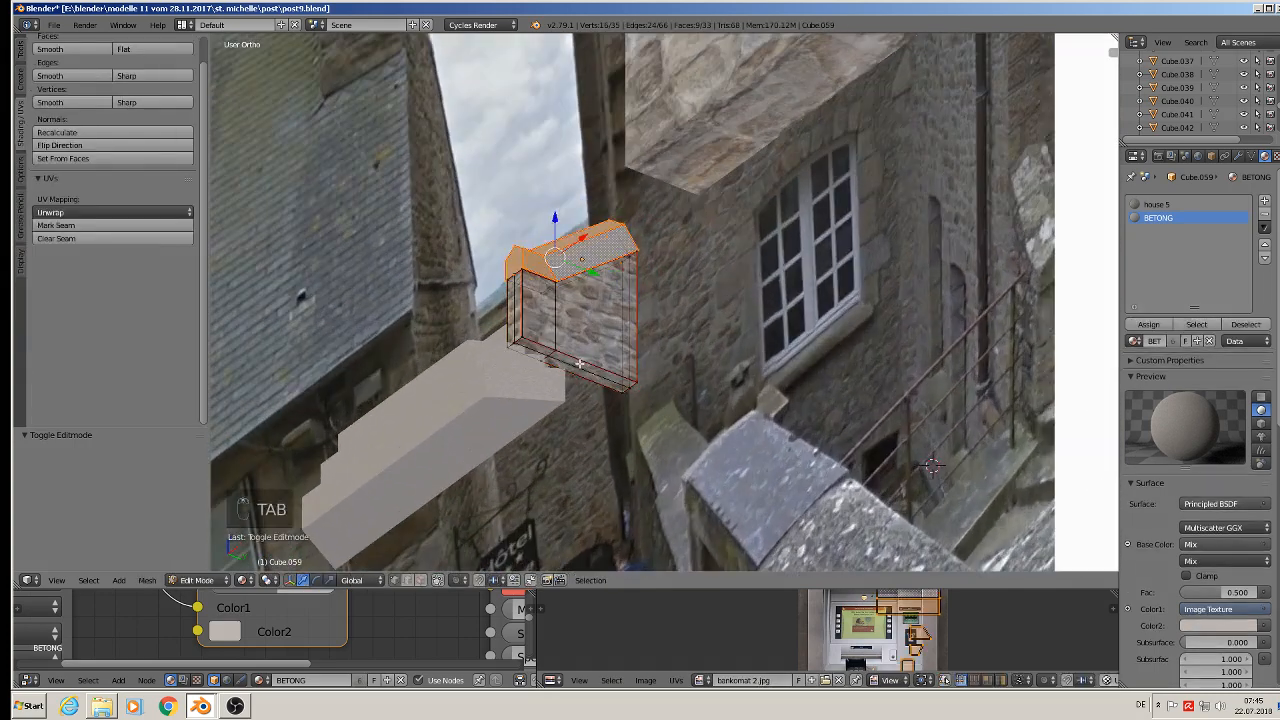
{"action": "scroll", "coordinate": [578, 362], "scroll_direction": "up", "scroll_amount": 2}
{"action": "middle_click_drag", "start_coordinate": [578, 362], "coordinate": [542, 352]}
{"action": "right_click", "coordinate": [530, 351]}
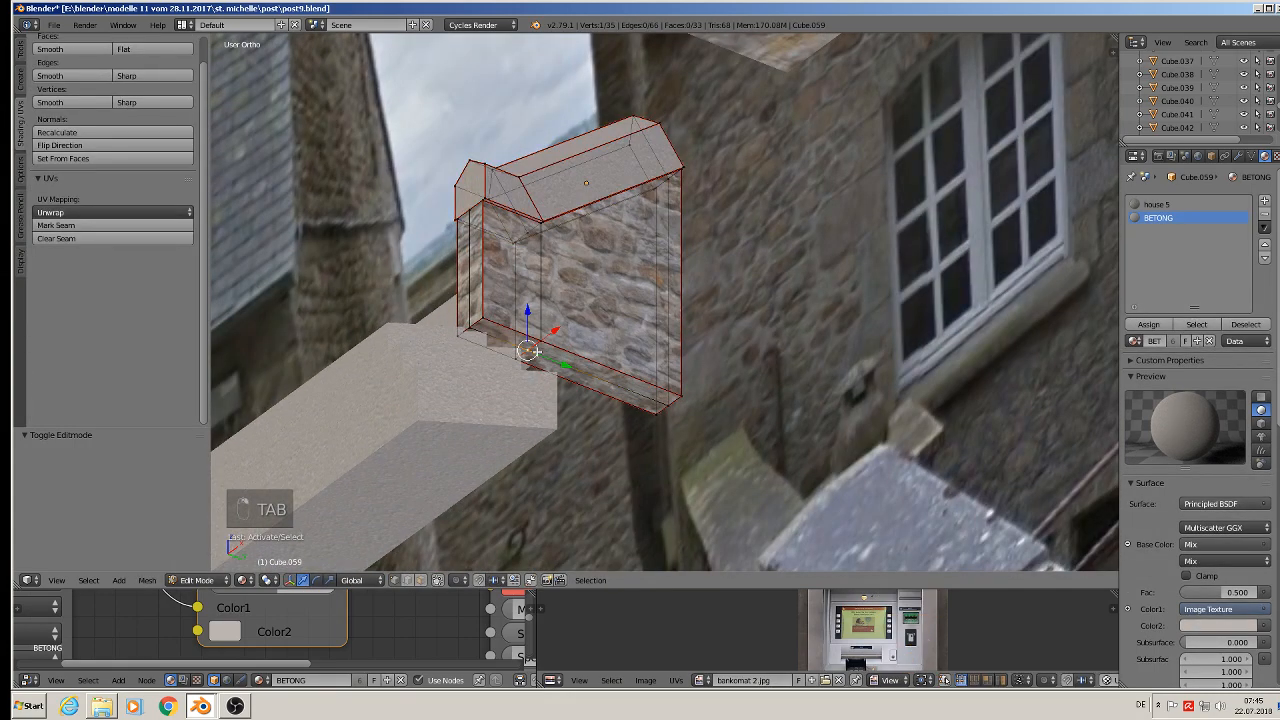
{"action": "right_click", "coordinate": [672, 405]}
{"action": "key", "text": "x"}
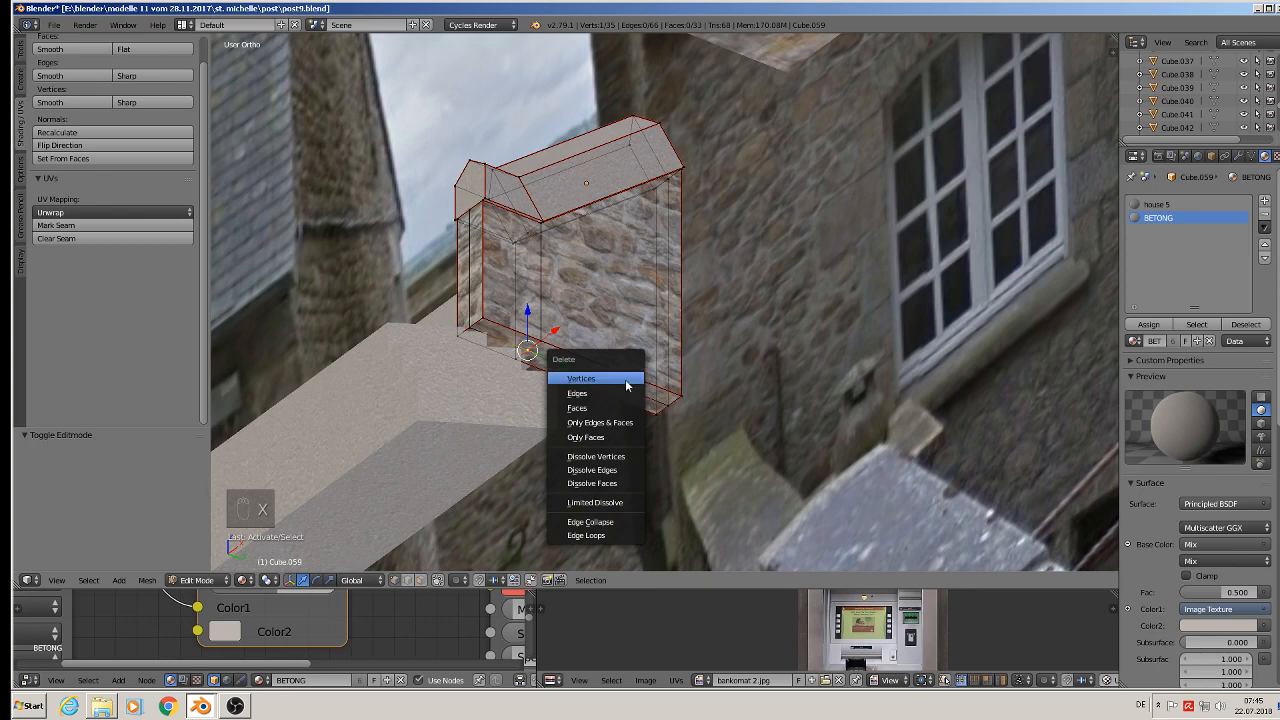
{"action": "left_click", "coordinate": [625, 379]}
Select the parapet's bottom edge loop and move it -0.029 along Z to reach the foot of the stairs.
{"action": "right_click", "coordinate": [607, 359], "text": "alt"}
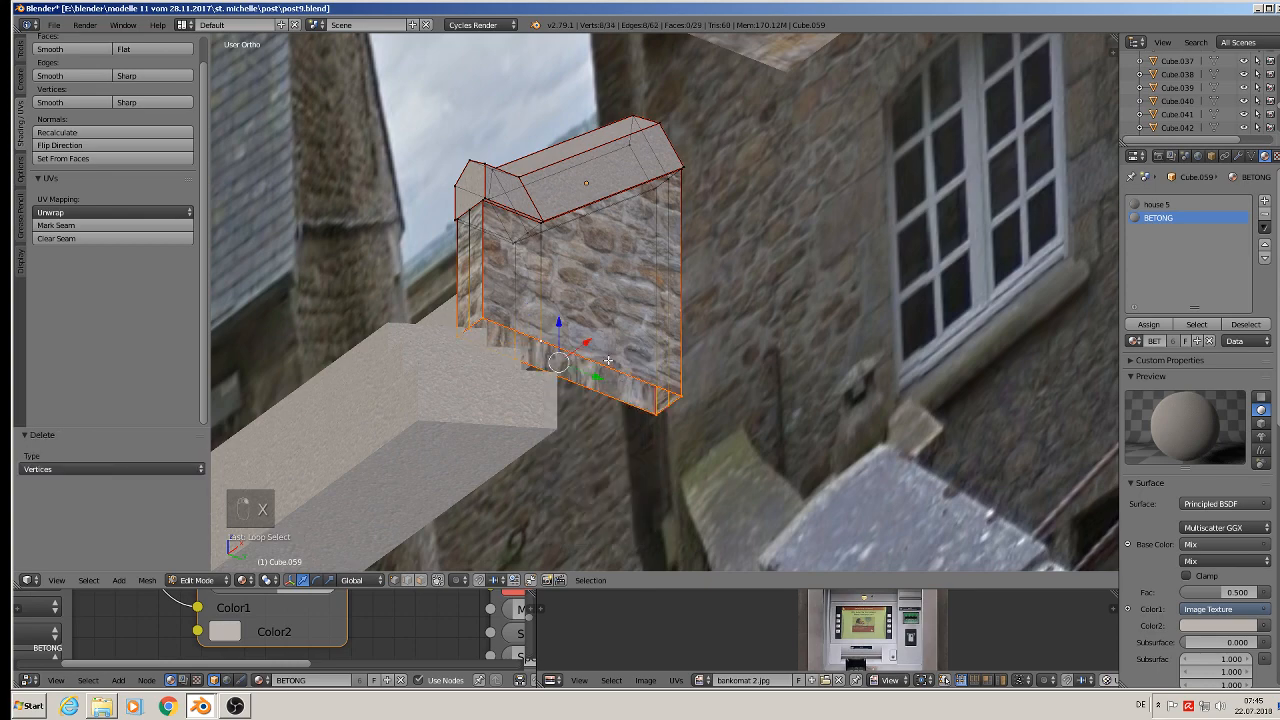
{"action": "middle_click_drag", "start_coordinate": [607, 359], "coordinate": [657, 437]}
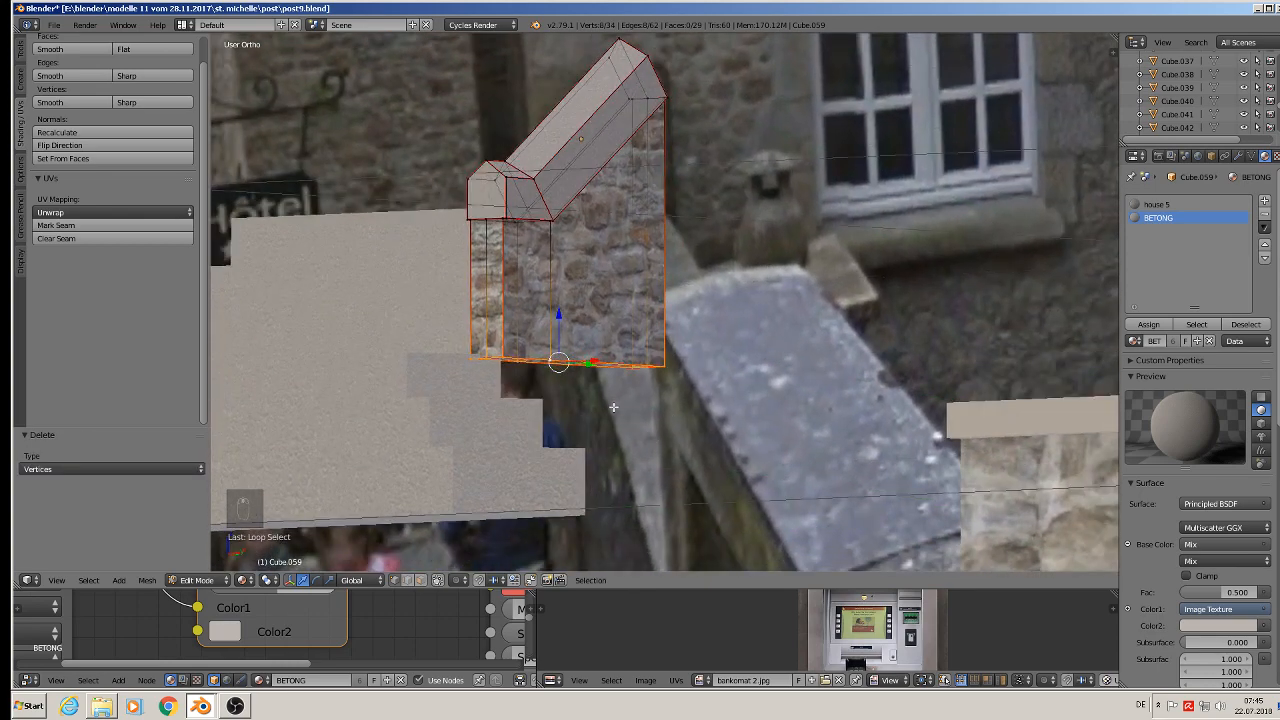
{"action": "left_click_drag", "start_coordinate": [557, 318], "coordinate": [534, 463]}
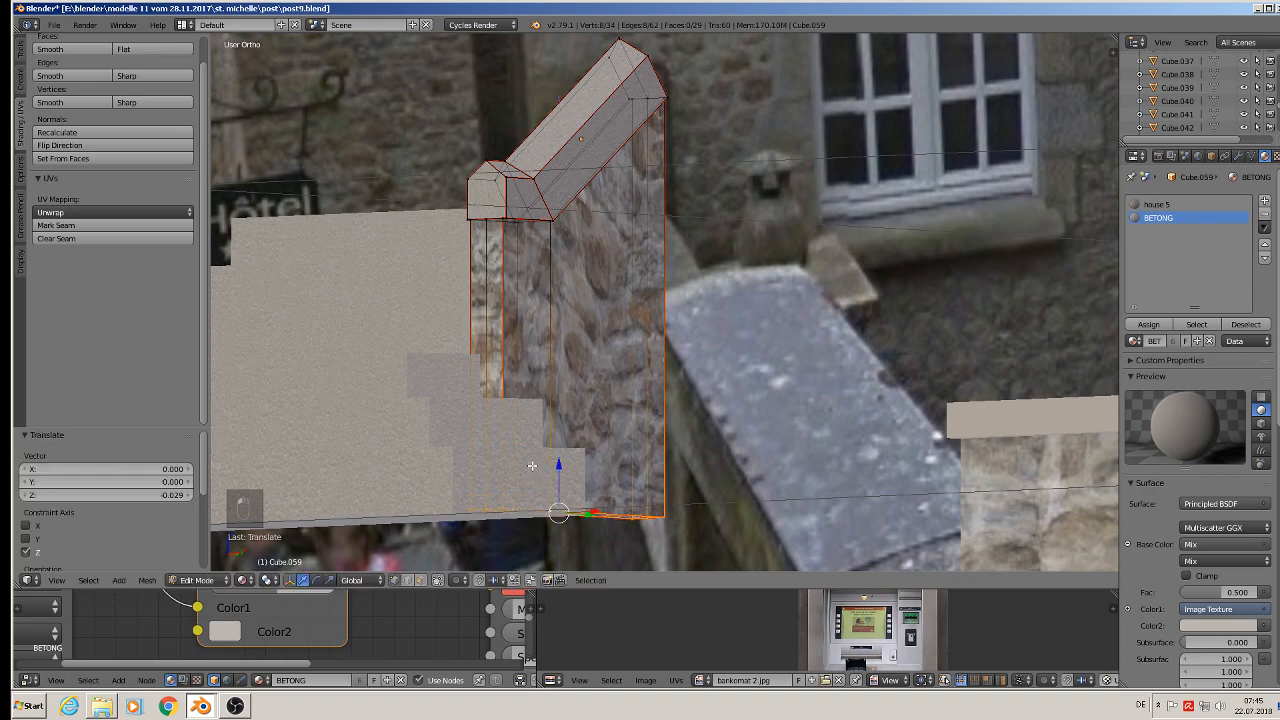
{"action": "middle_click_drag", "start_coordinate": [536, 444], "coordinate": [553, 378]}
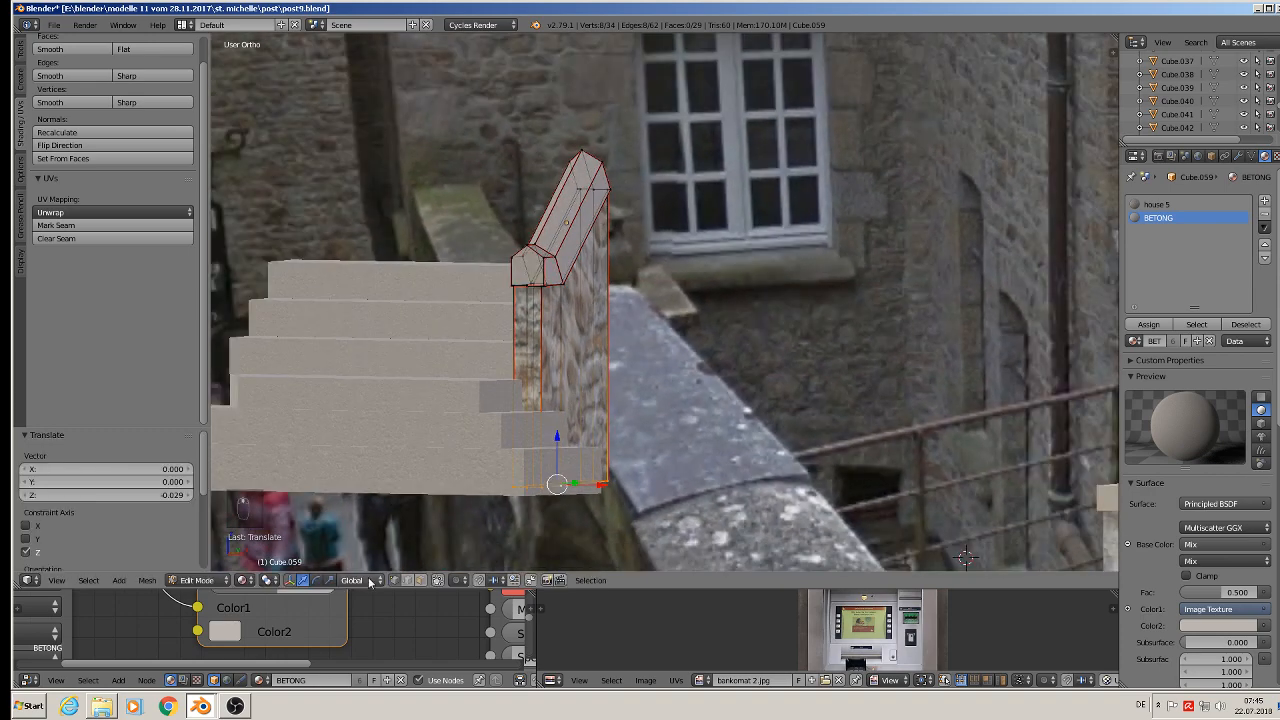
Select the loop of wall faces below the parapet's coping, unwrap their UVs, and return to Object Mode.
{"action": "left_click", "coordinate": [430, 581]}
{"action": "right_click", "coordinate": [551, 369], "text": "alt"}
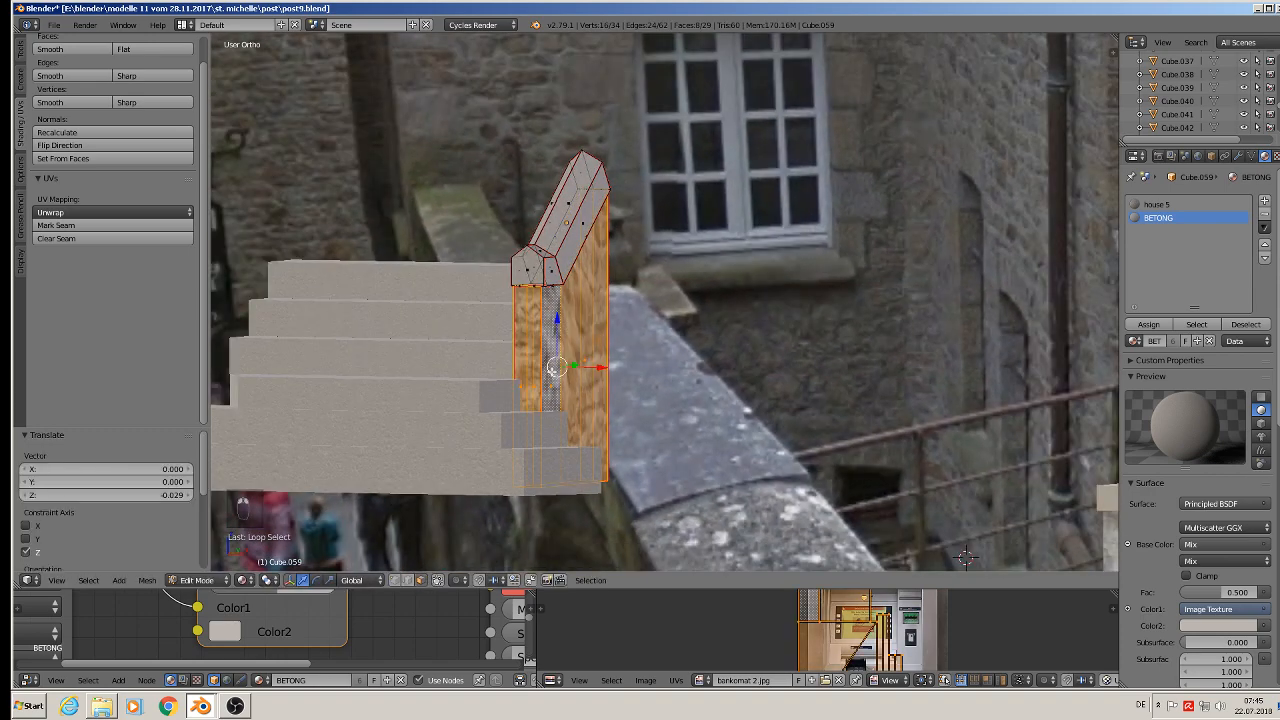
{"action": "key", "text": "Tab"}
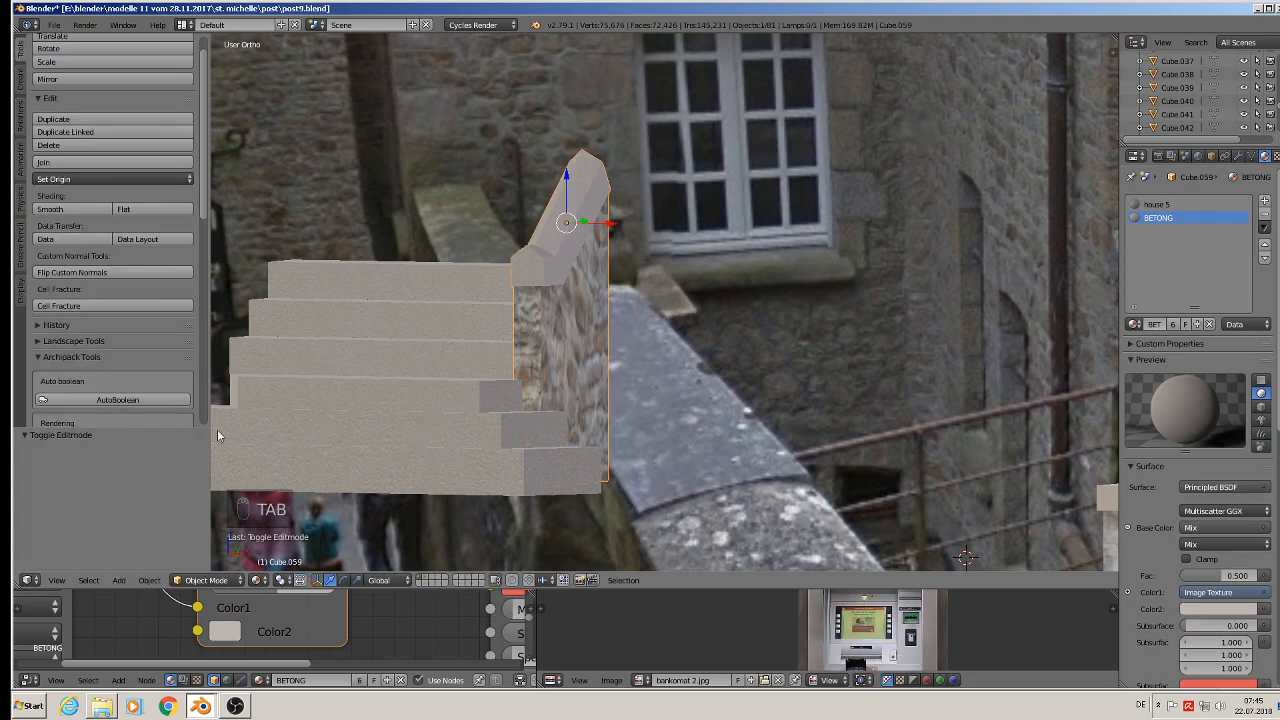
{"action": "left_click", "coordinate": [151, 579]}
{"action": "mouse_move", "coordinate": [192, 471]}
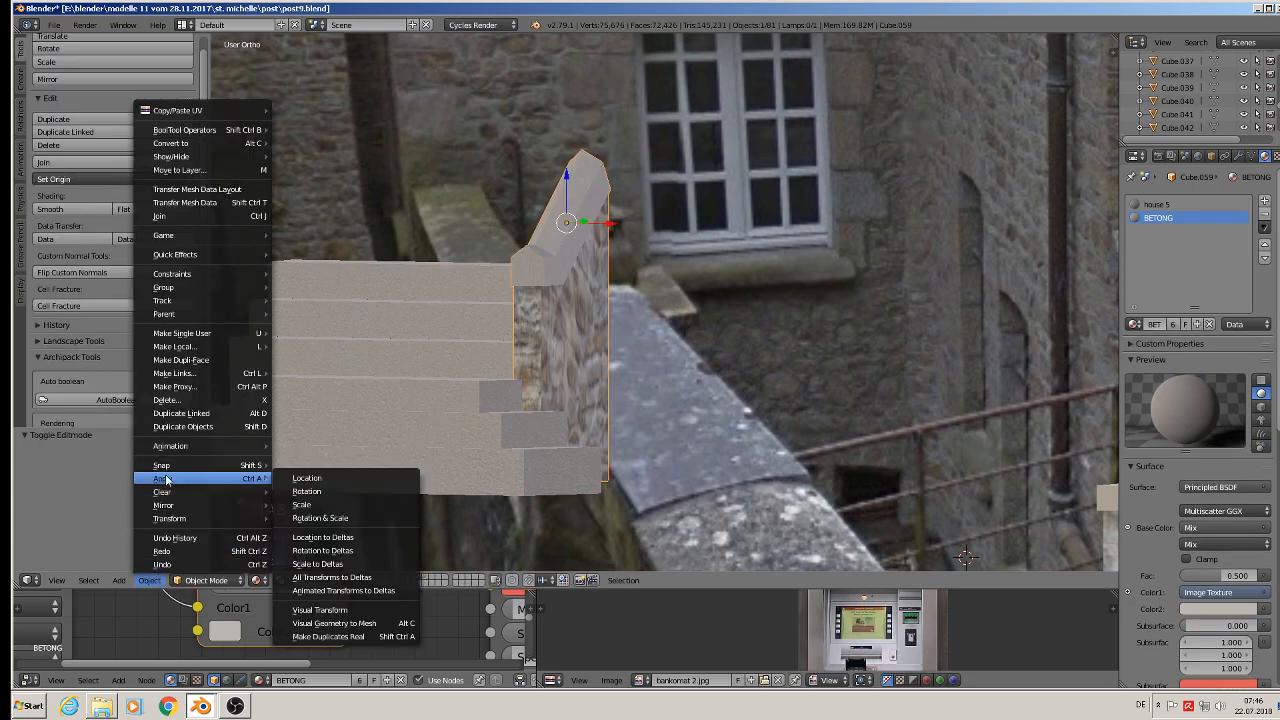
{"action": "key", "text": "Tab"}
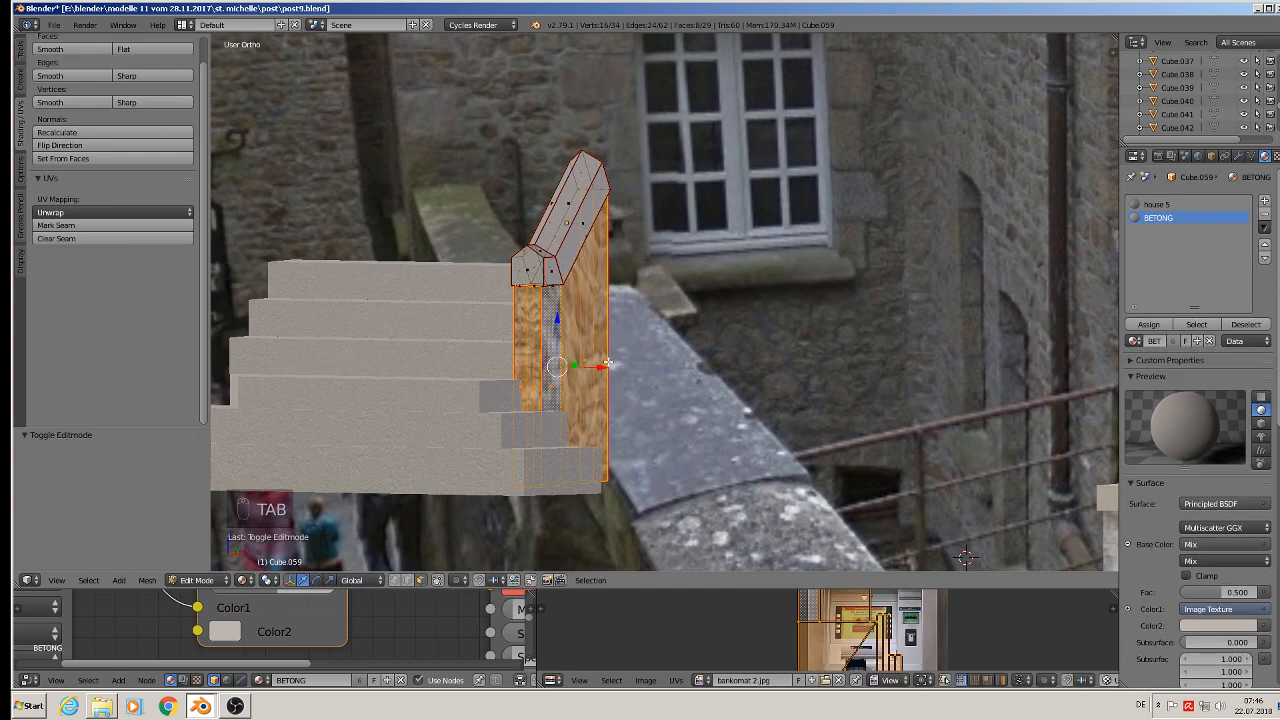
{"action": "key", "text": "u"}
{"action": "left_click", "coordinate": [607, 352]}
{"action": "key", "text": "u"}
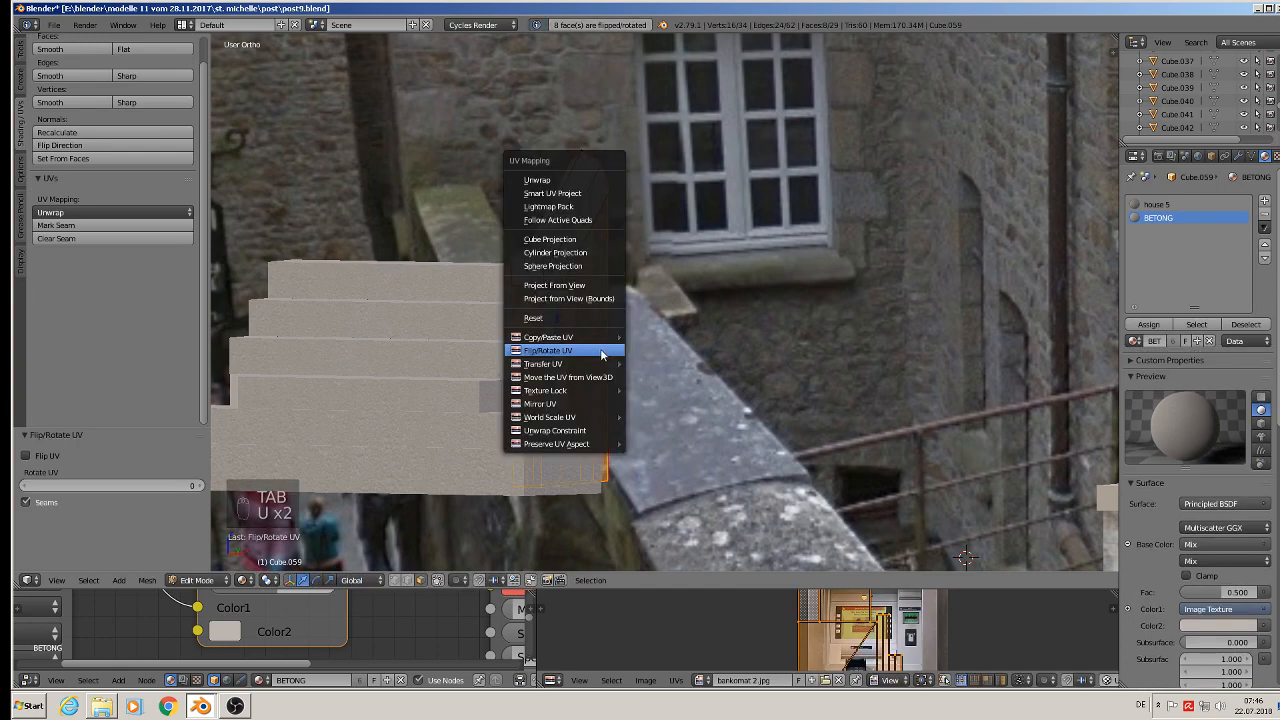
{"action": "left_click", "coordinate": [567, 181]}
{"action": "key", "text": "Tab"}
Duplicate the parapet and move the copy along X to the opposite side of the staircase.
{"action": "middle_click_drag", "start_coordinate": [604, 366], "coordinate": [649, 404]}
{"action": "scroll", "coordinate": [649, 404], "scroll_direction": "down", "scroll_amount": 2}
{"action": "scroll", "coordinate": [649, 408], "scroll_direction": "down", "scroll_amount": 1}
{"action": "key", "text": "shift+d"}
{"action": "right_click", "coordinate": [641, 372]}
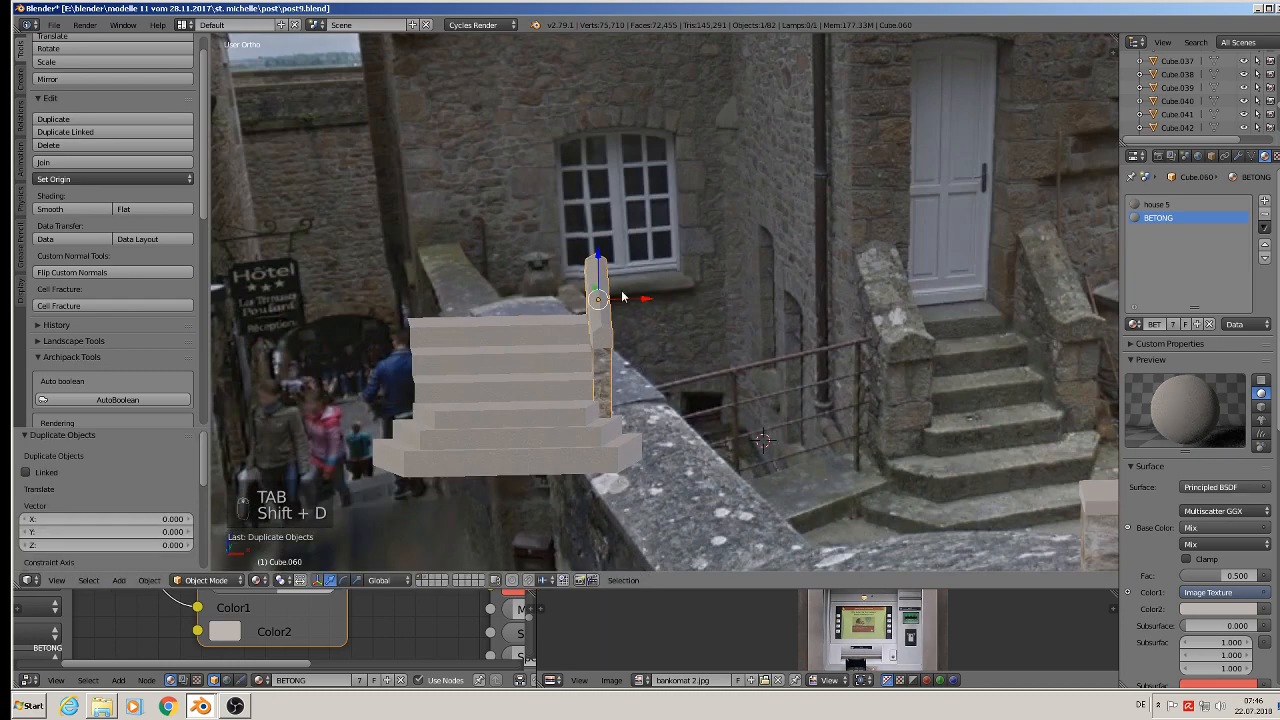
{"action": "left_click_drag", "start_coordinate": [638, 300], "coordinate": [431, 291]}
{"action": "left_click", "coordinate": [439, 290]}
{"action": "middle_click_drag", "start_coordinate": [439, 290], "coordinate": [532, 363]}
Deselect everything and save the file.
{"action": "key", "text": "a"}
{"action": "scroll", "coordinate": [392, 346], "scroll_direction": "down", "scroll_amount": 3}
{"action": "scroll", "coordinate": [532, 363], "scroll_direction": "down", "scroll_amount": 2}
{"action": "left_click", "coordinate": [54, 24]}
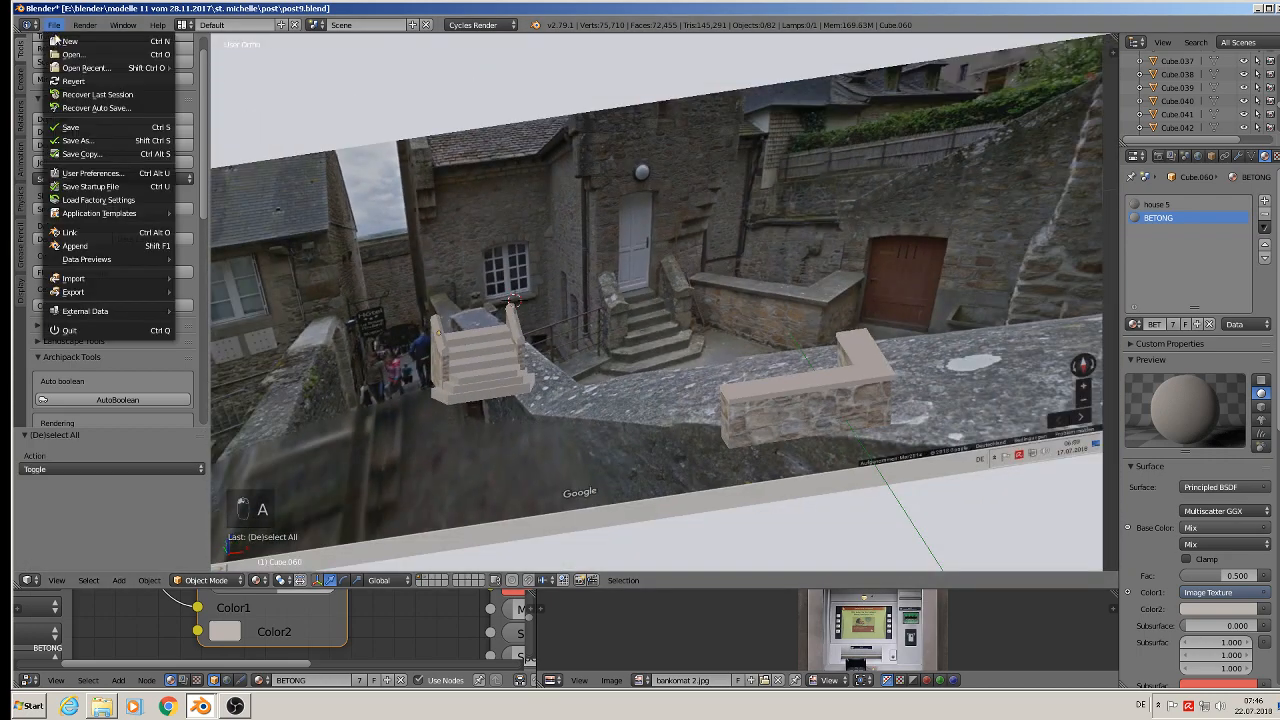
{"action": "left_click", "coordinate": [73, 128]}
Examine the staircase and low wall against the Street View reference photos to see which parts remain.
{"action": "middle_click_drag", "start_coordinate": [436, 276], "coordinate": [810, 351]}
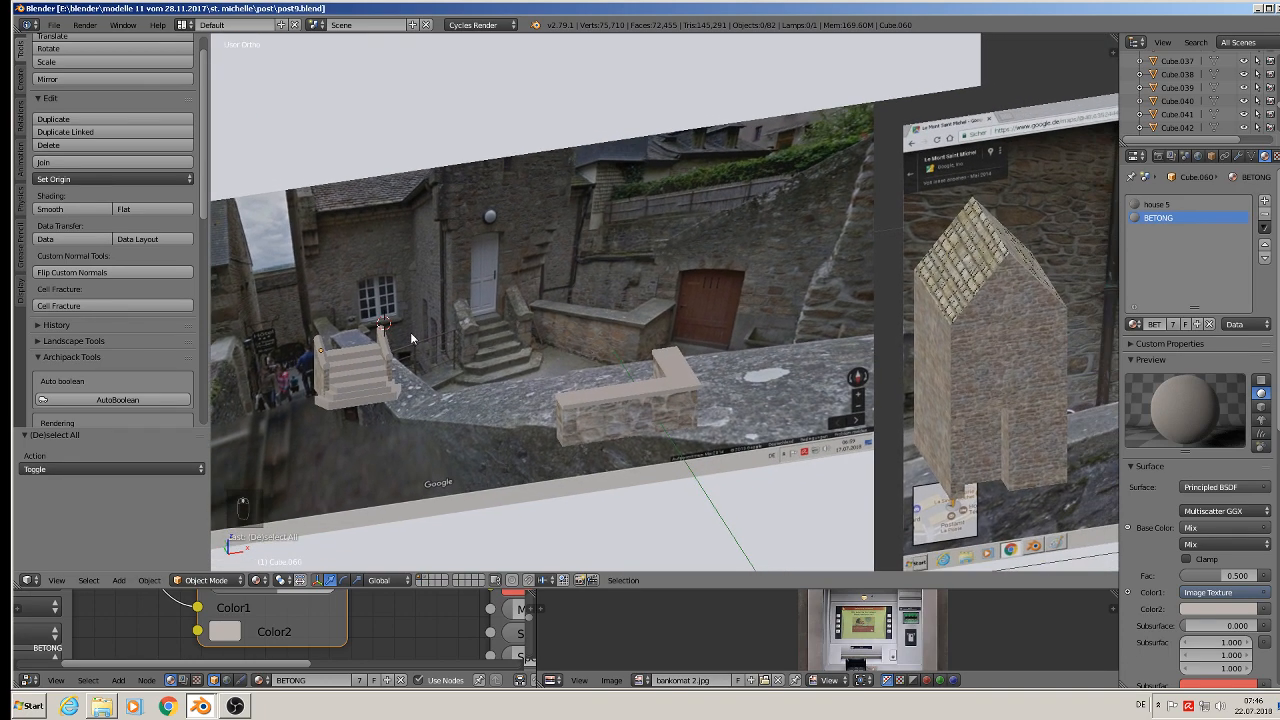
{"action": "scroll", "coordinate": [412, 305], "scroll_direction": "down", "scroll_amount": 5}
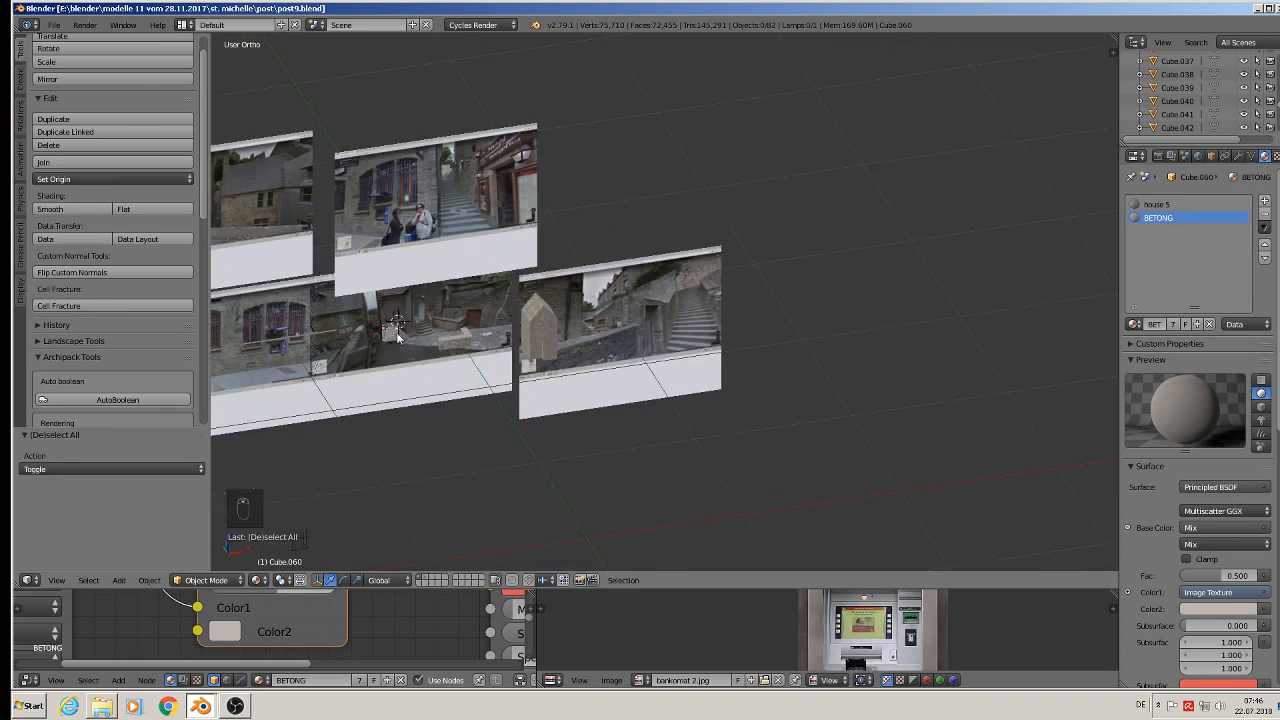
{"action": "middle_click_drag", "start_coordinate": [373, 336], "coordinate": [798, 292]}
{"action": "scroll", "coordinate": [798, 292], "scroll_direction": "up", "scroll_amount": 7}
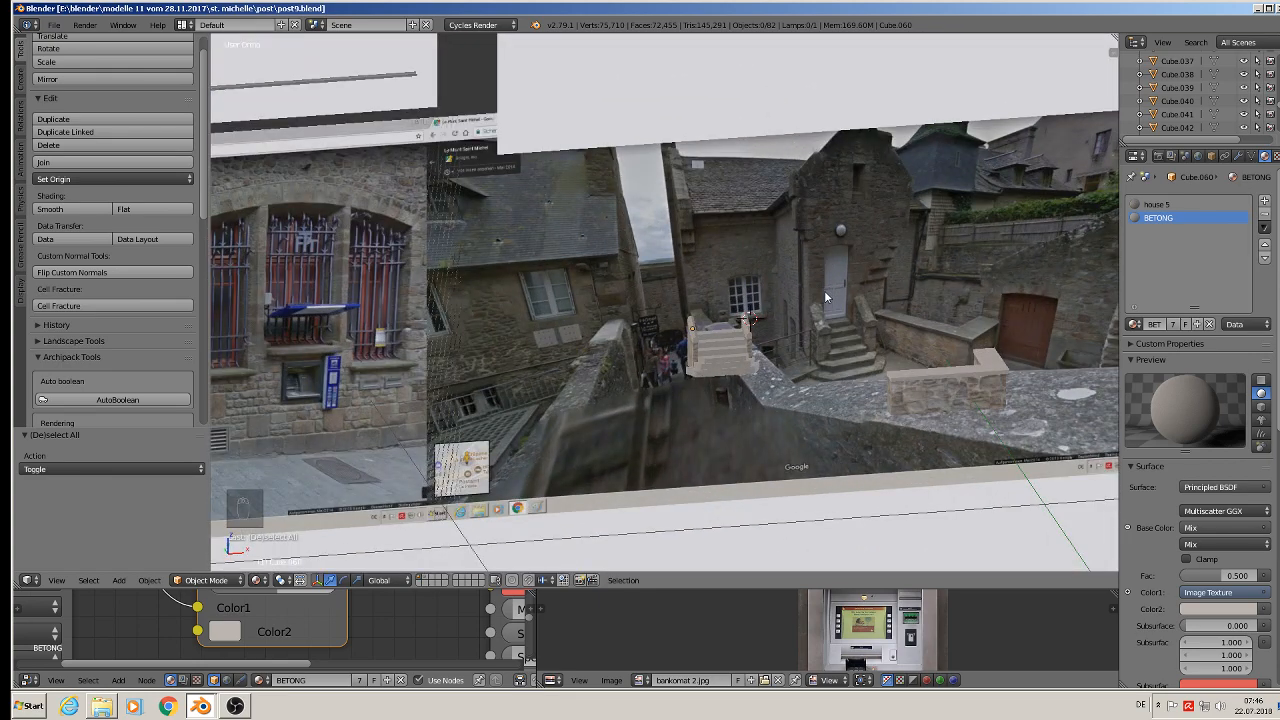
{"action": "middle_click_drag", "start_coordinate": [832, 334], "coordinate": [735, 322], "text": "shift"}
{"action": "scroll", "coordinate": [710, 347], "scroll_direction": "up", "scroll_amount": 3}
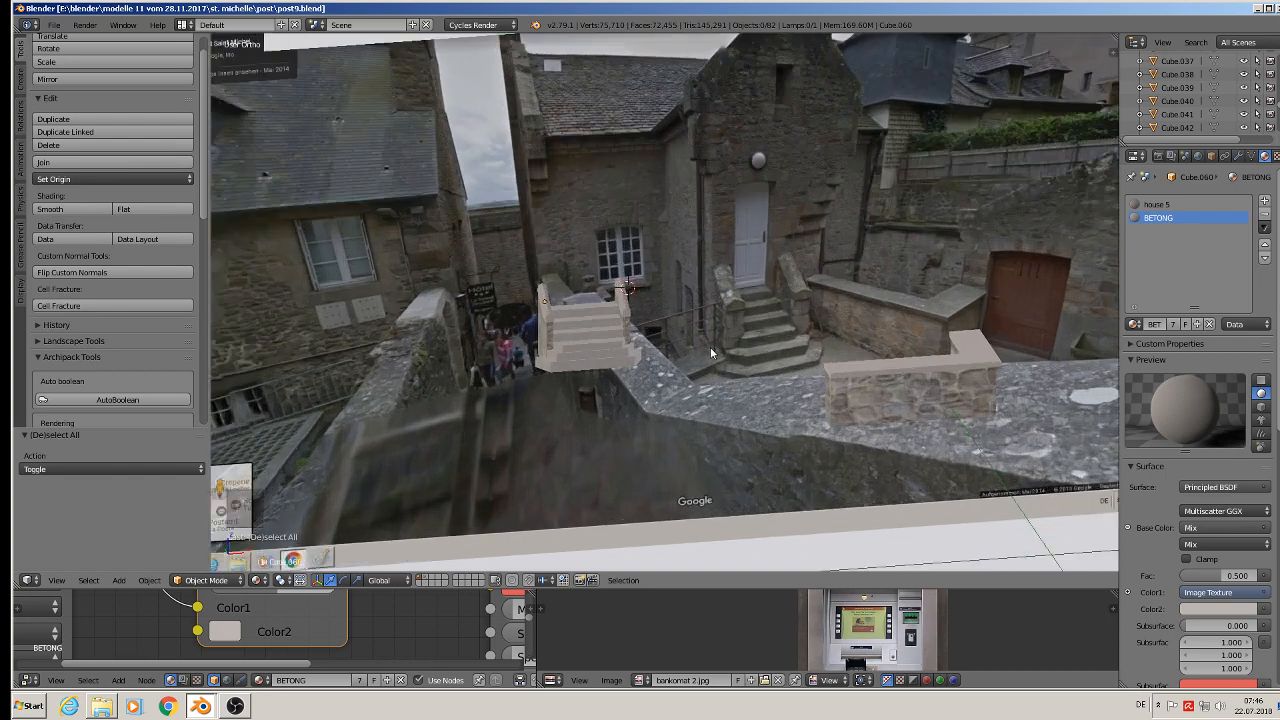
{"action": "scroll", "coordinate": [710, 347], "scroll_direction": "down", "scroll_amount": 2}
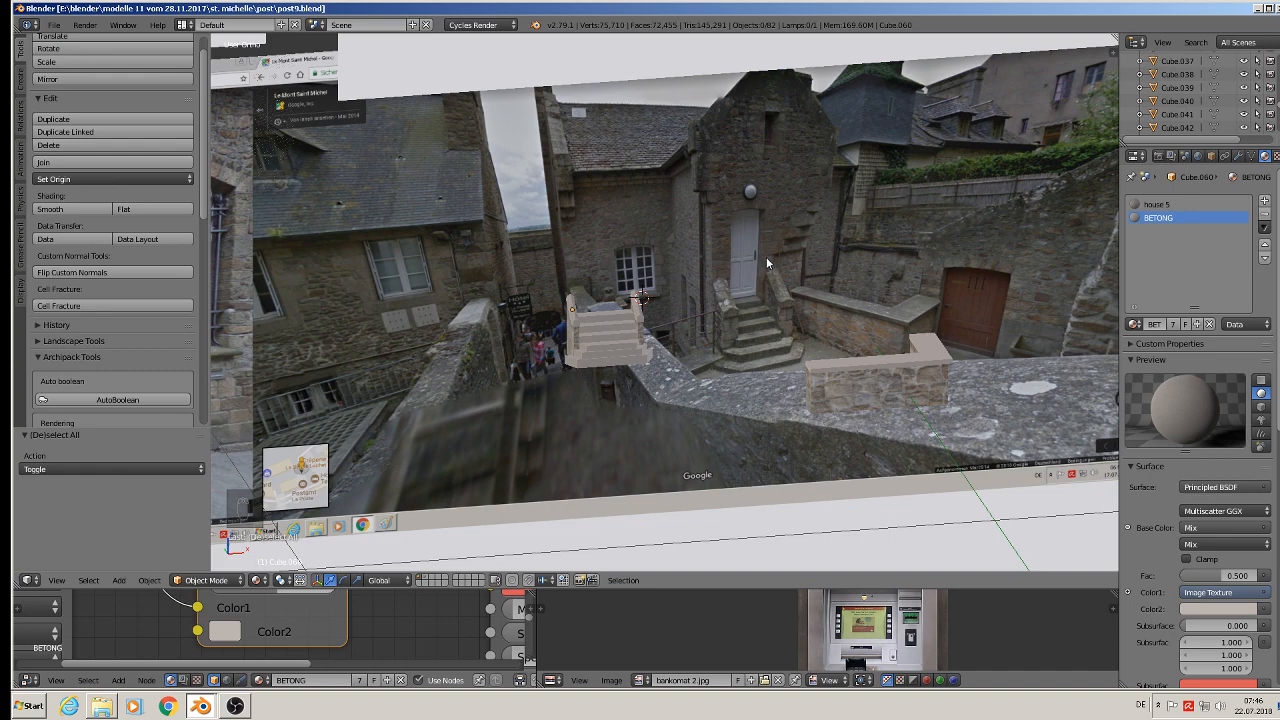
Minimize the post9 window and quit the other Blender session holding haus 2 -11.blend without saving.
{"action": "left_click", "coordinate": [1259, 8]}
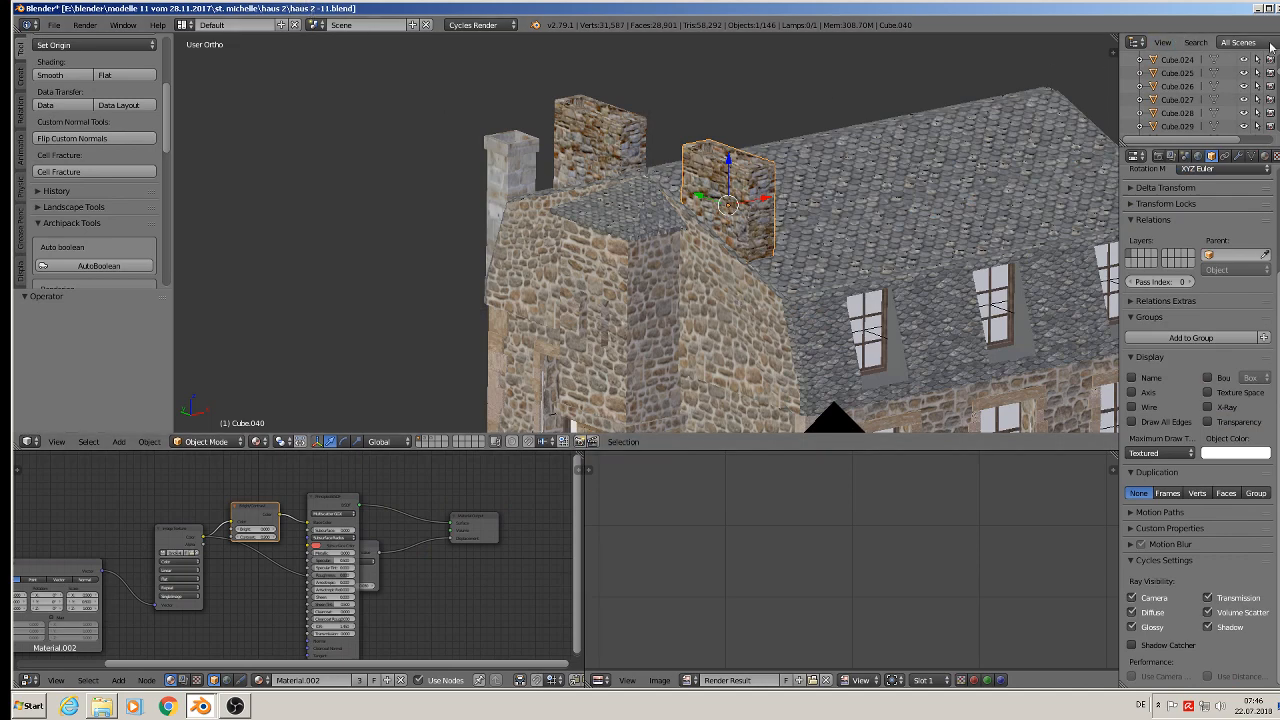
{"action": "left_click", "coordinate": [1271, 8]}
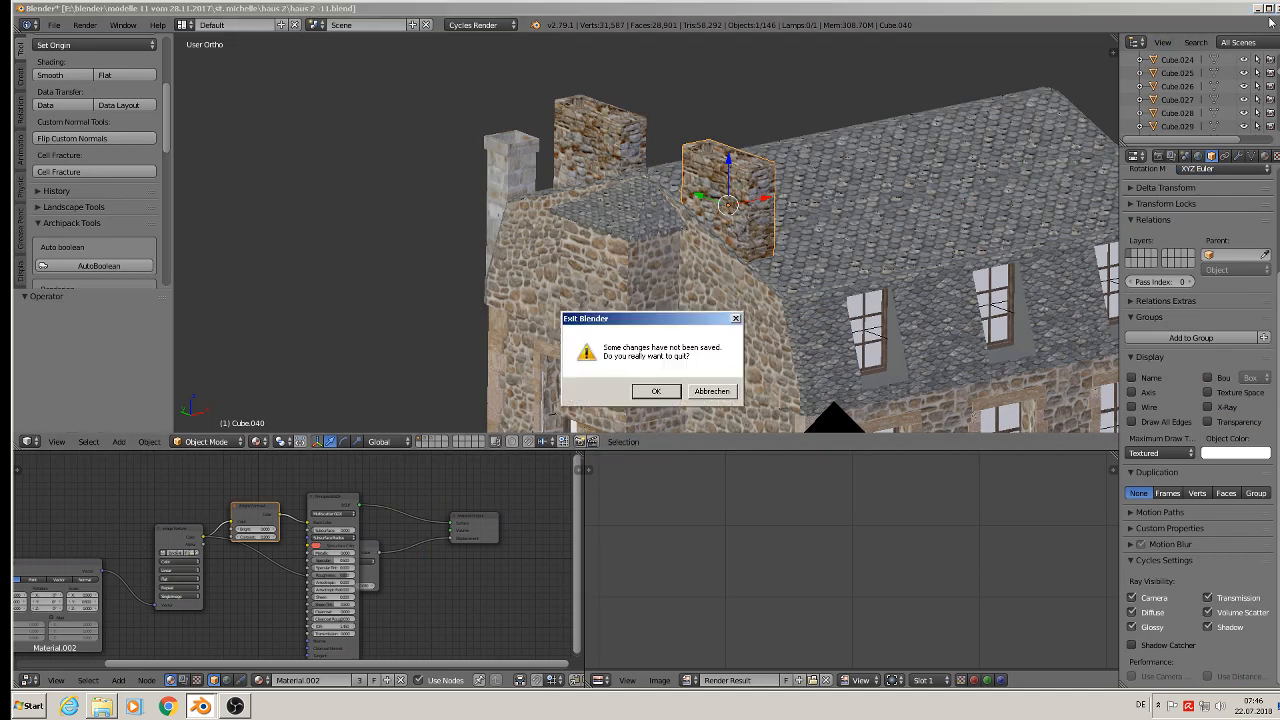
{"action": "left_click", "coordinate": [656, 391]}
Open Türen\einzeltüren in the Komerzielle Texturen folder and copy the white door image DoorsWood0010_S.
{"action": "double_click", "coordinate": [765, 400]}
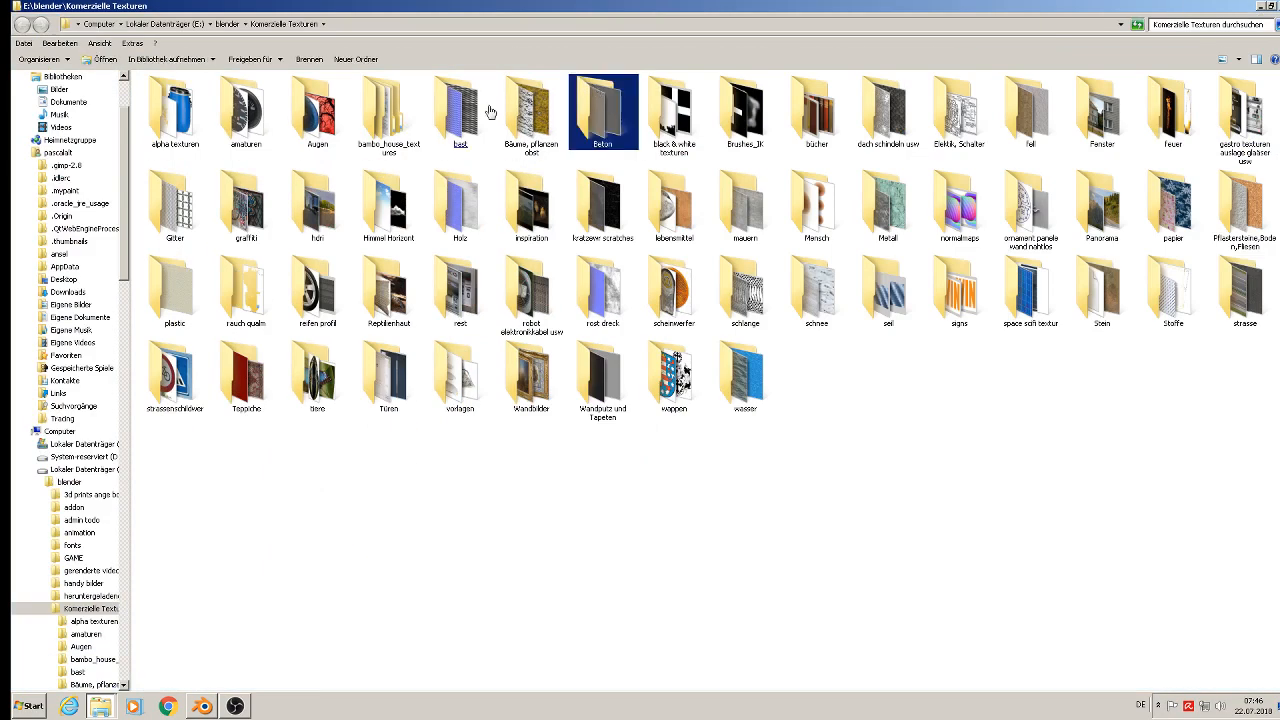
{"action": "left_click", "coordinate": [872, 330]}
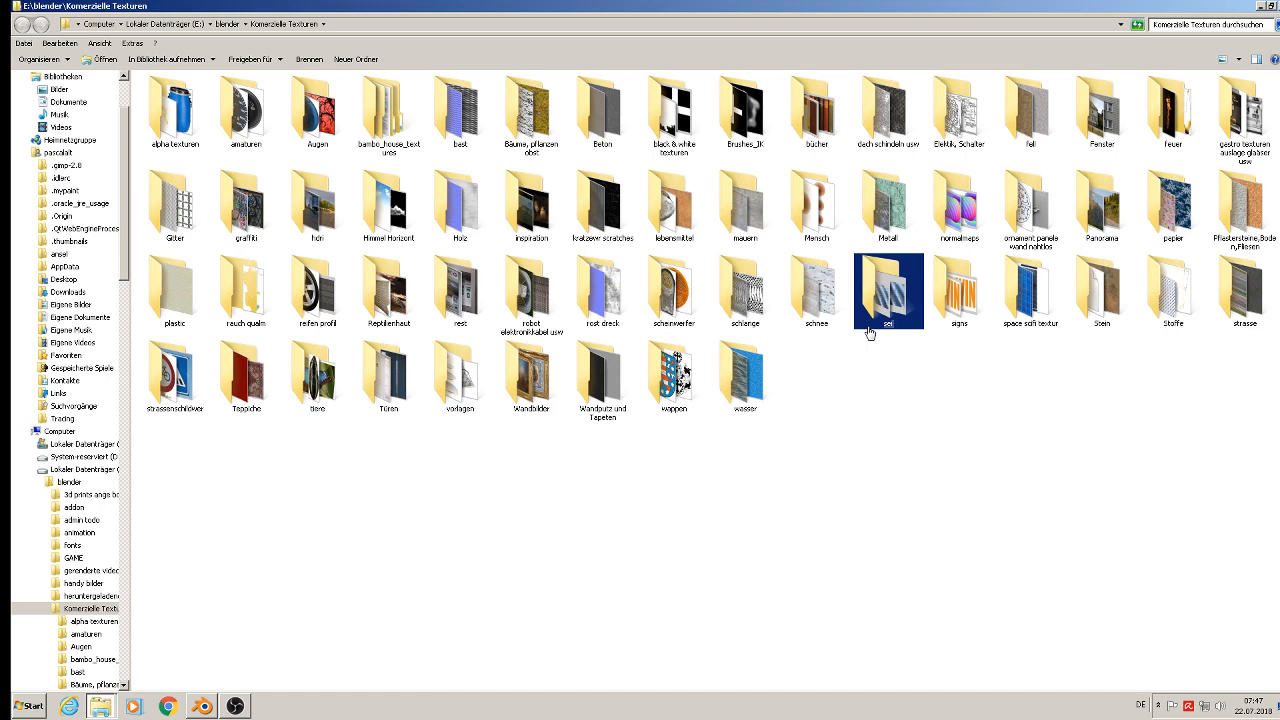
{"action": "double_click", "coordinate": [388, 395]}
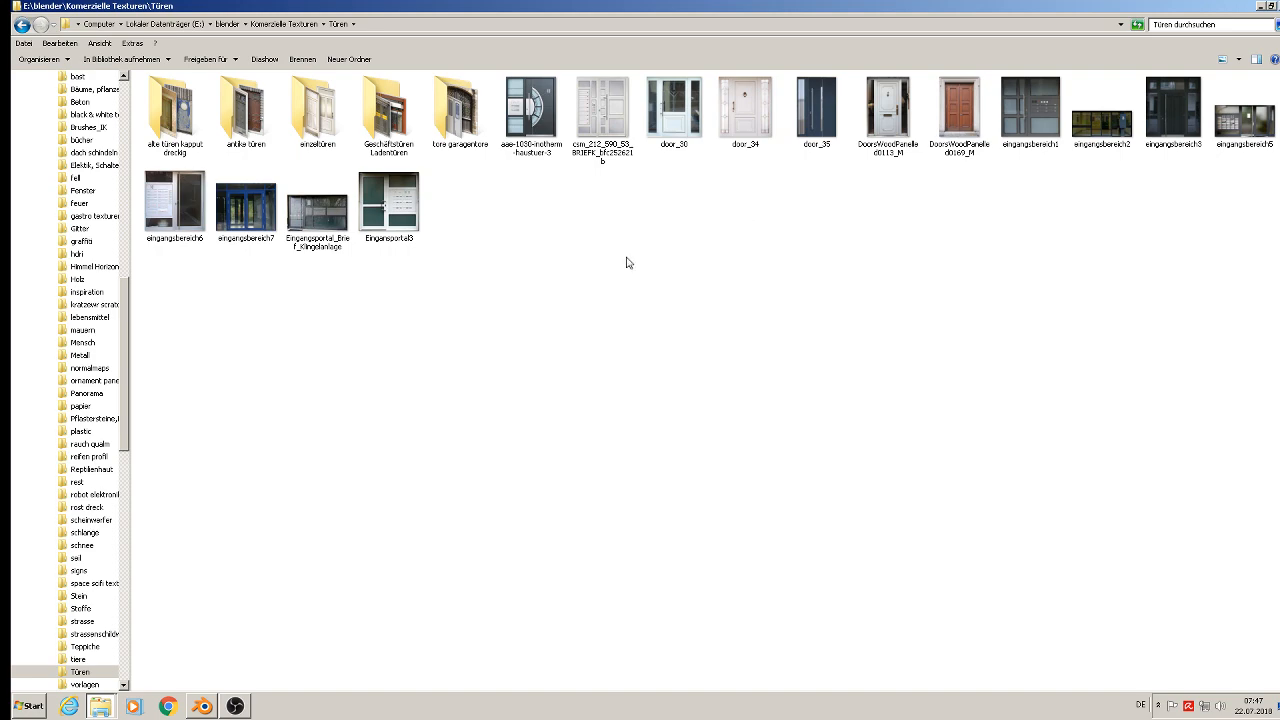
{"action": "double_click", "coordinate": [314, 126]}
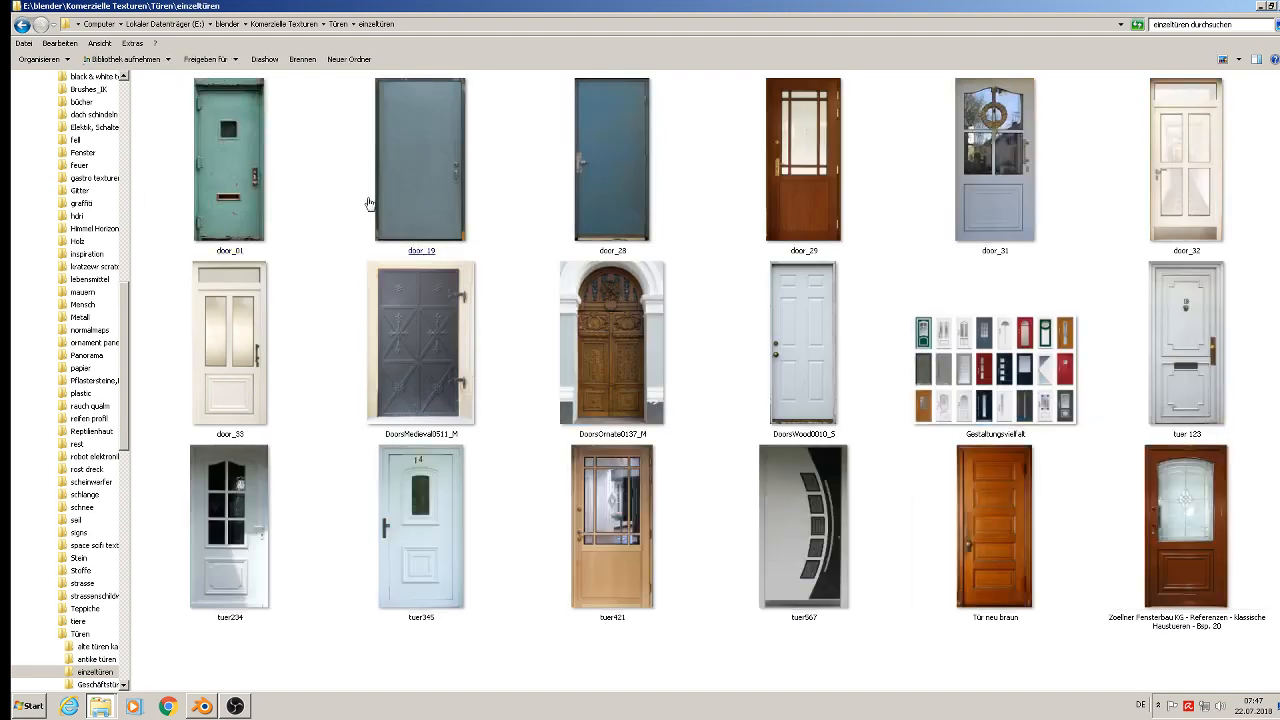
{"action": "left_click", "coordinate": [366, 225]}
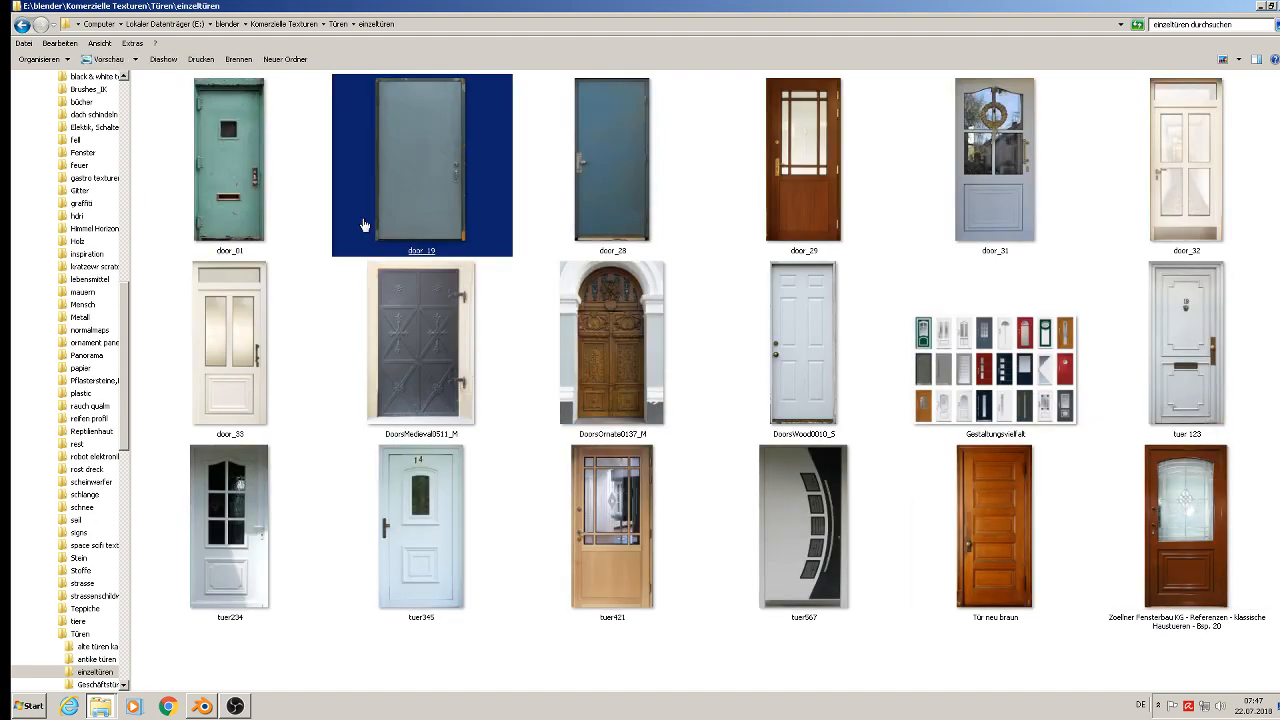
{"action": "left_click", "coordinate": [841, 363]}
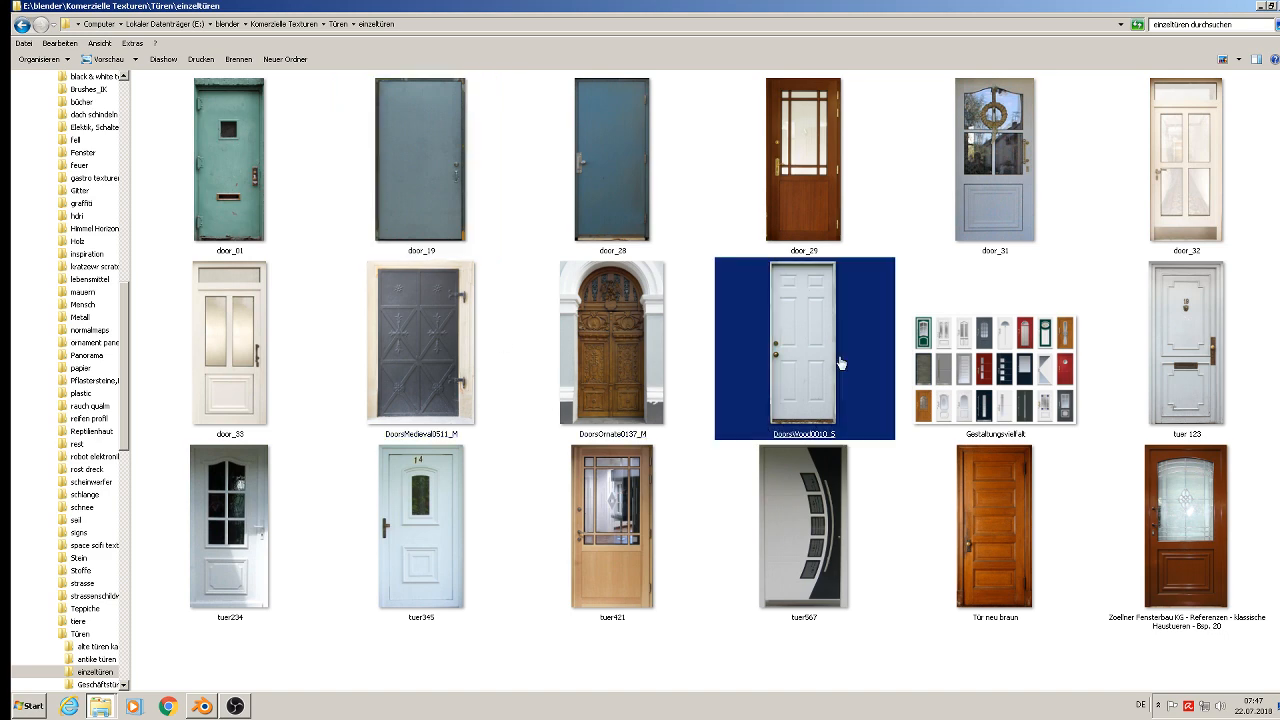
{"action": "right_click", "coordinate": [829, 352]}
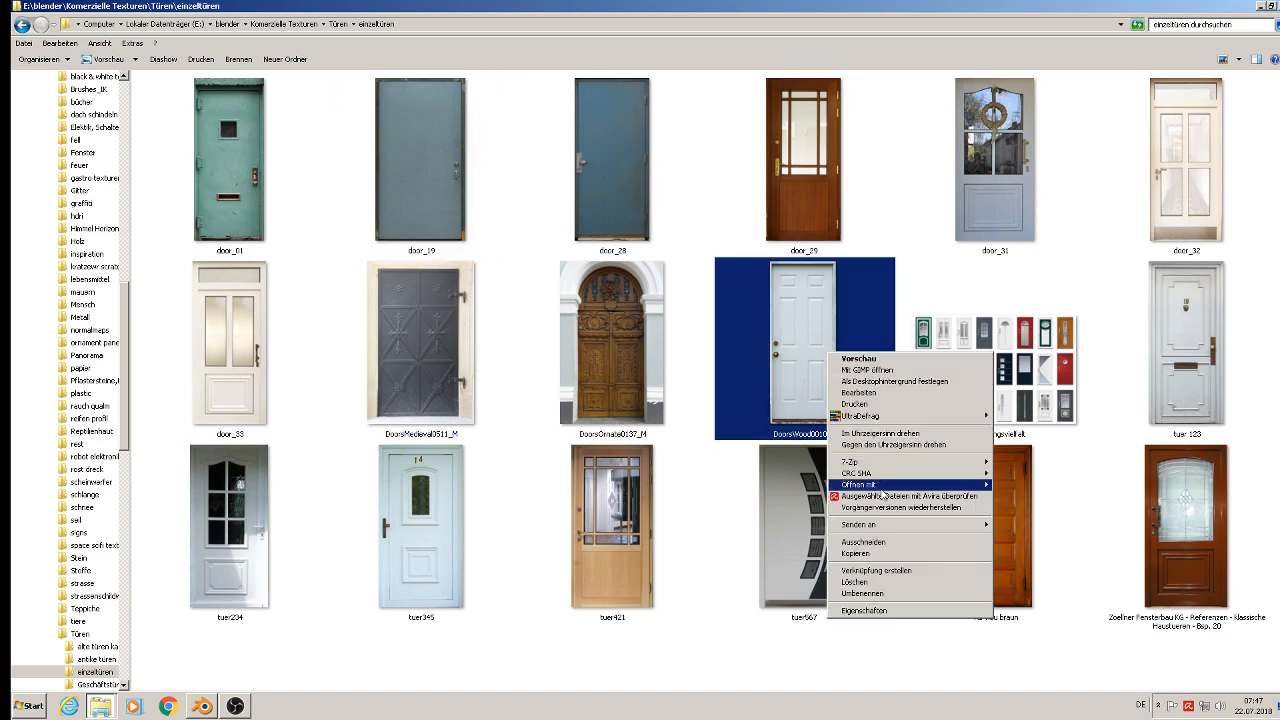
{"action": "left_click", "coordinate": [890, 556]}
Paste the copied door image into the st. michelle\textur folder.
{"action": "left_click", "coordinate": [117, 704]}
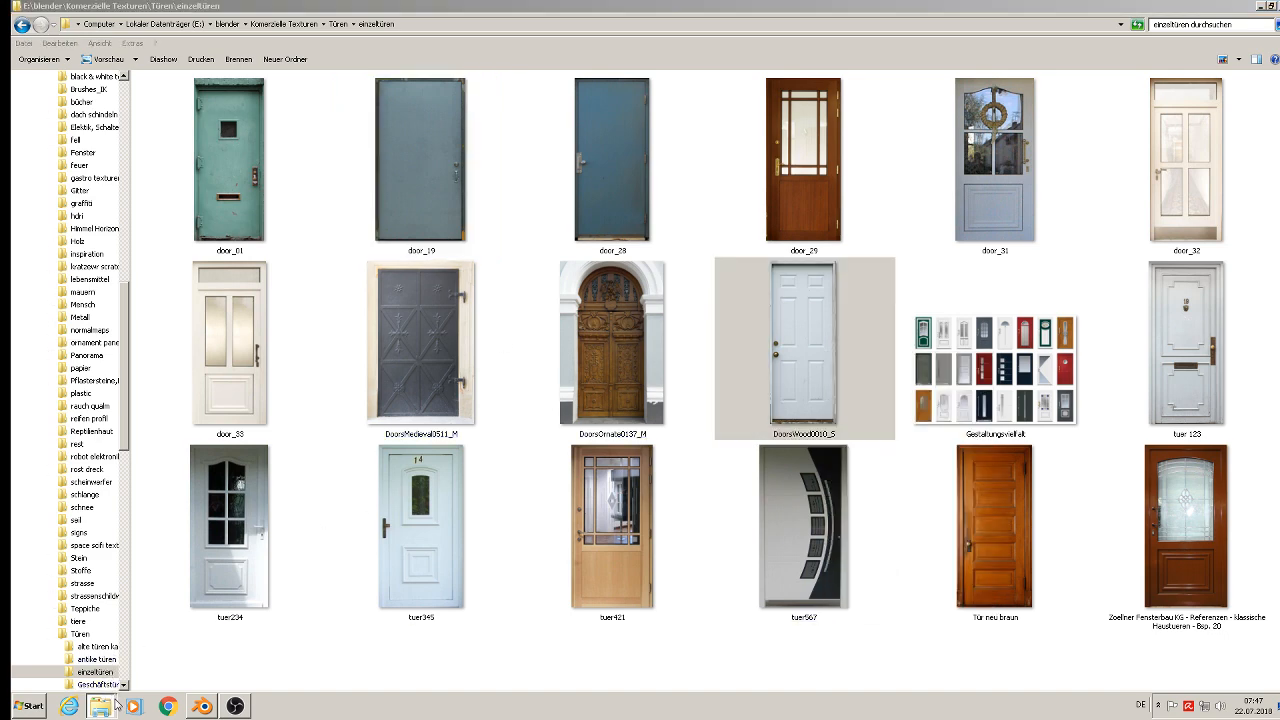
{"action": "left_click", "coordinate": [173, 662]}
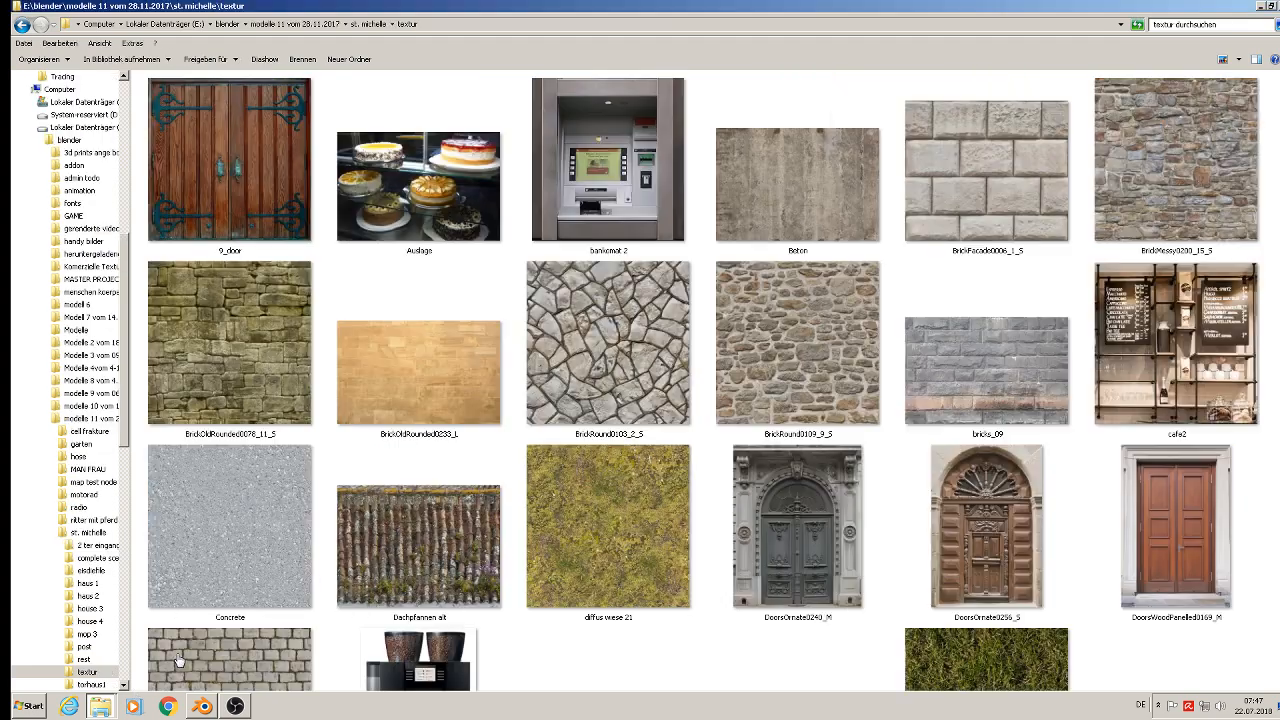
{"action": "right_click", "coordinate": [1261, 515]}
{"action": "left_click", "coordinate": [1222, 590]}
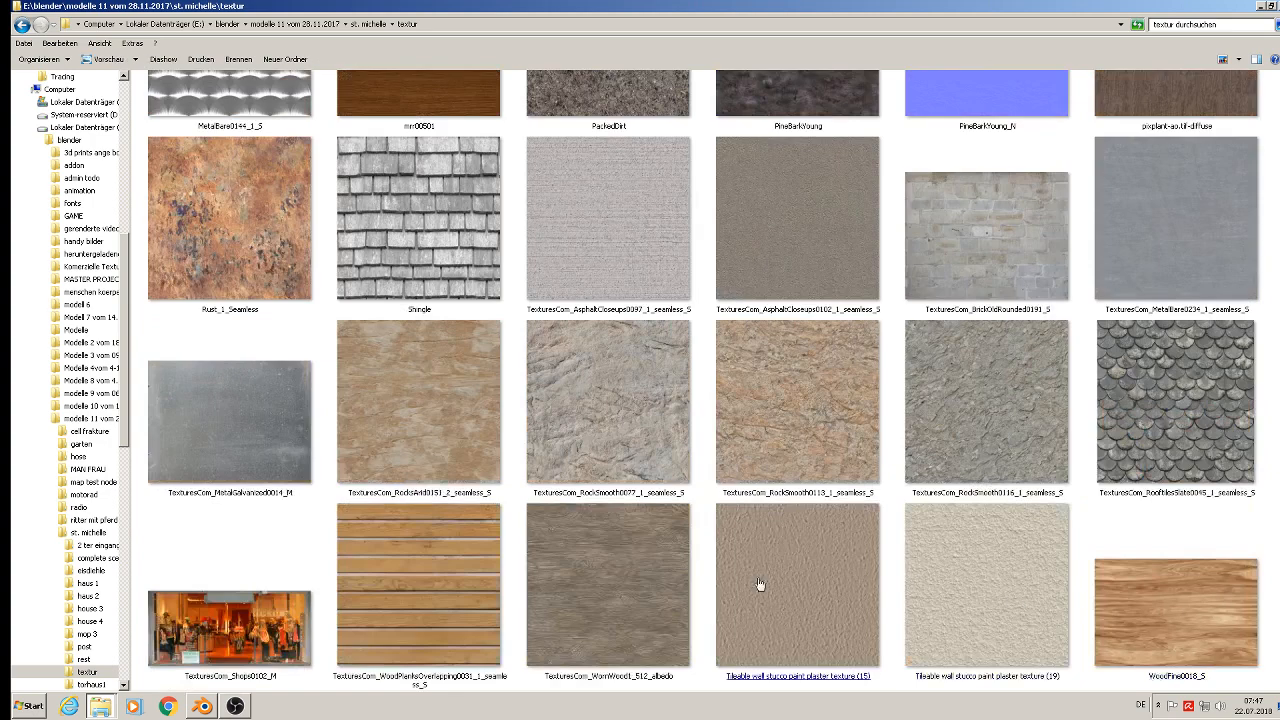
Switch back to Blender, open the gabled building's mesh for editing, and select the recessed doorway face.
{"action": "left_click", "coordinate": [202, 706]}
{"action": "scroll", "coordinate": [763, 358], "scroll_direction": "down", "scroll_amount": 1}
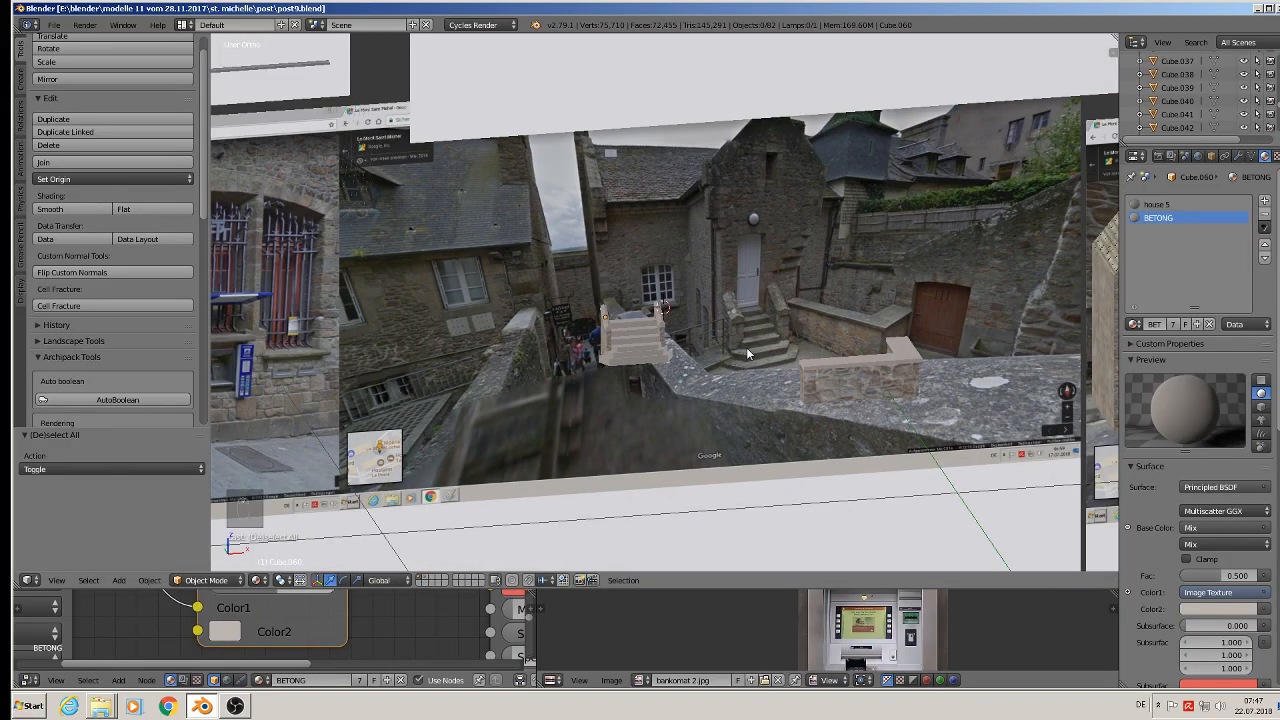
{"action": "middle_click_drag", "start_coordinate": [752, 355], "coordinate": [705, 365]}
{"action": "scroll", "coordinate": [704, 365], "scroll_direction": "up", "scroll_amount": 3}
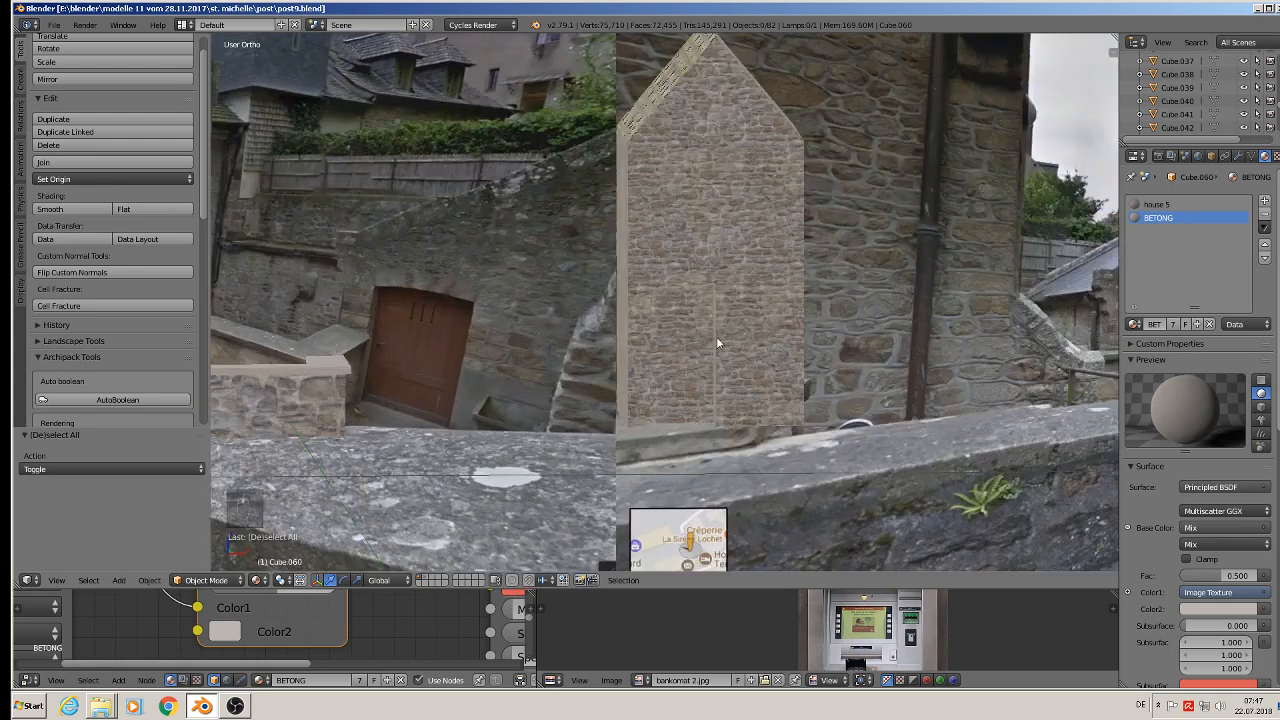
{"action": "right_click", "coordinate": [710, 336]}
{"action": "key", "text": "Tab"}
{"action": "right_click", "coordinate": [693, 340]}
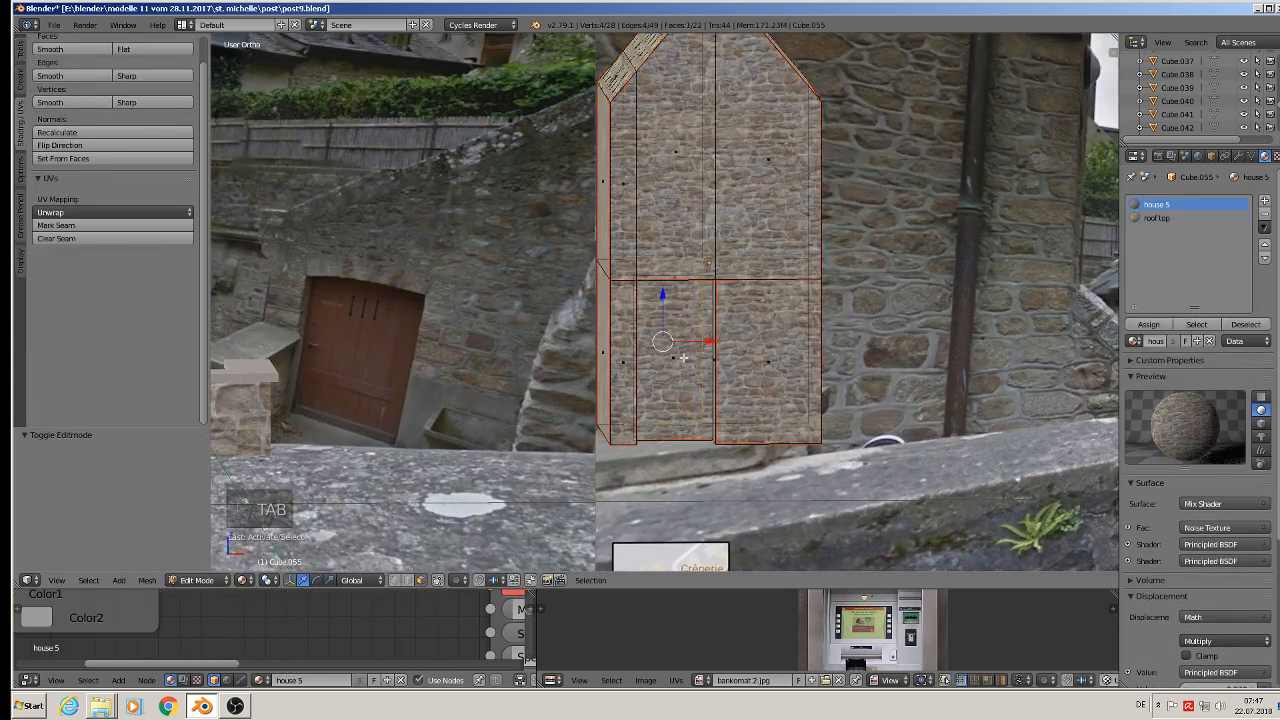
{"action": "middle_click_drag", "start_coordinate": [693, 345], "coordinate": [645, 402]}
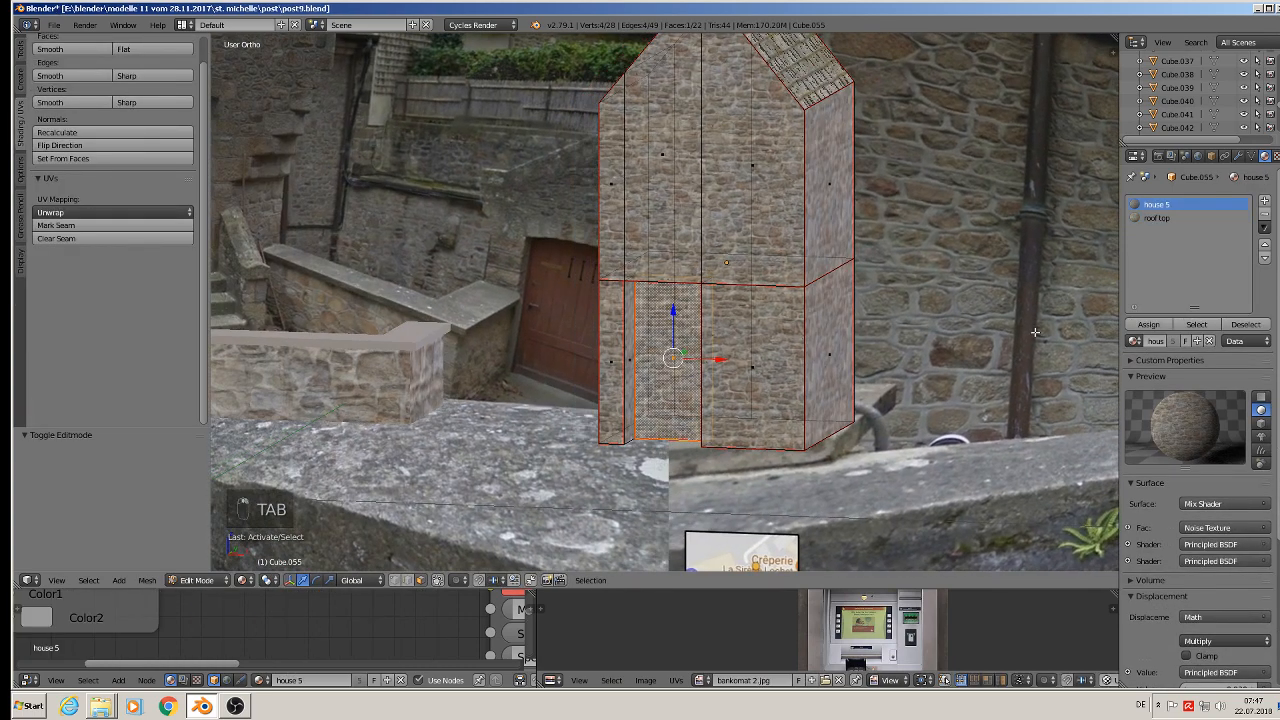
Add a material slot with a new material named "door 2" and assign it to the doorway face.
{"action": "left_click", "coordinate": [1264, 200]}
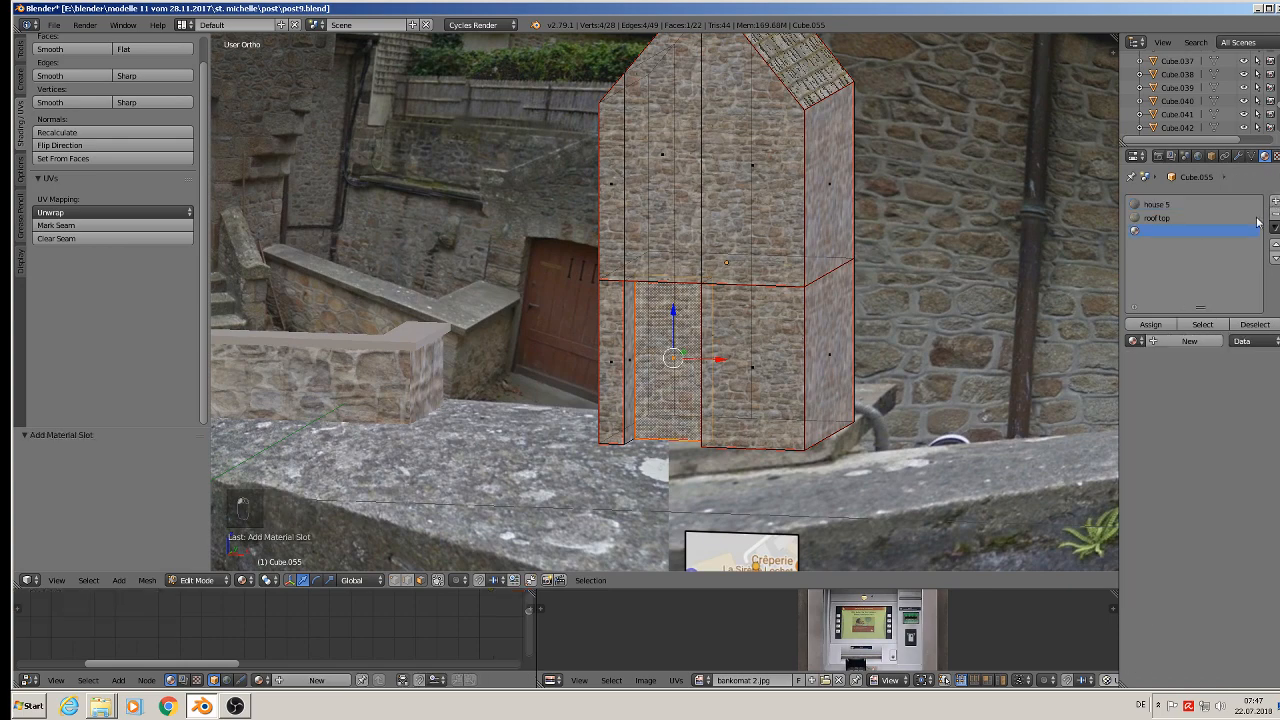
{"action": "left_click", "coordinate": [1189, 342]}
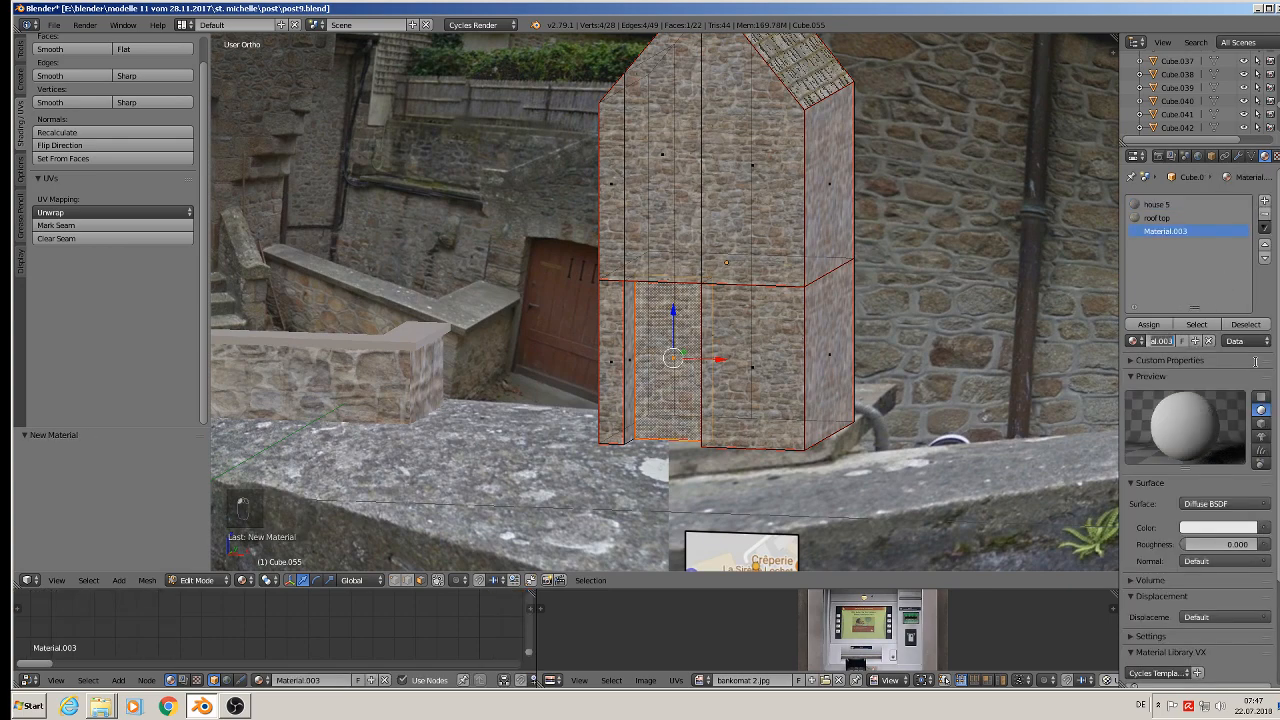
{"action": "type", "text": "door 2"}
{"action": "key", "text": "Return"}
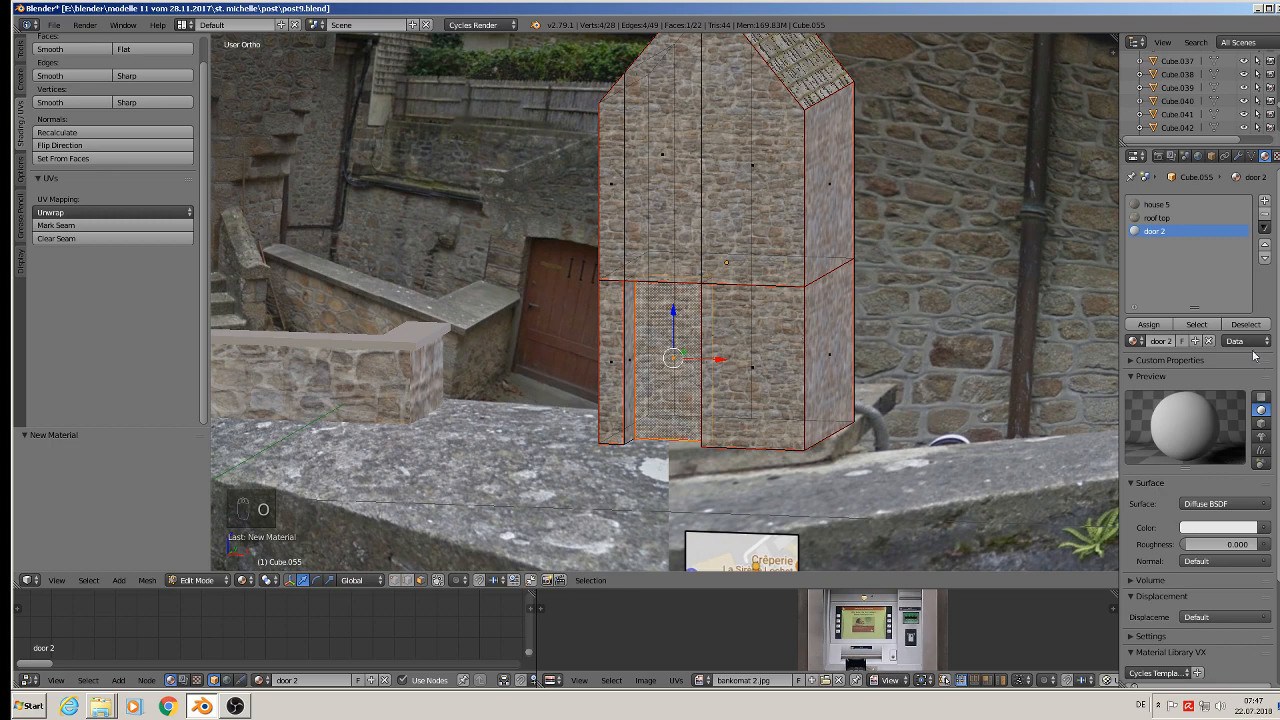
{"action": "left_click", "coordinate": [1225, 503]}
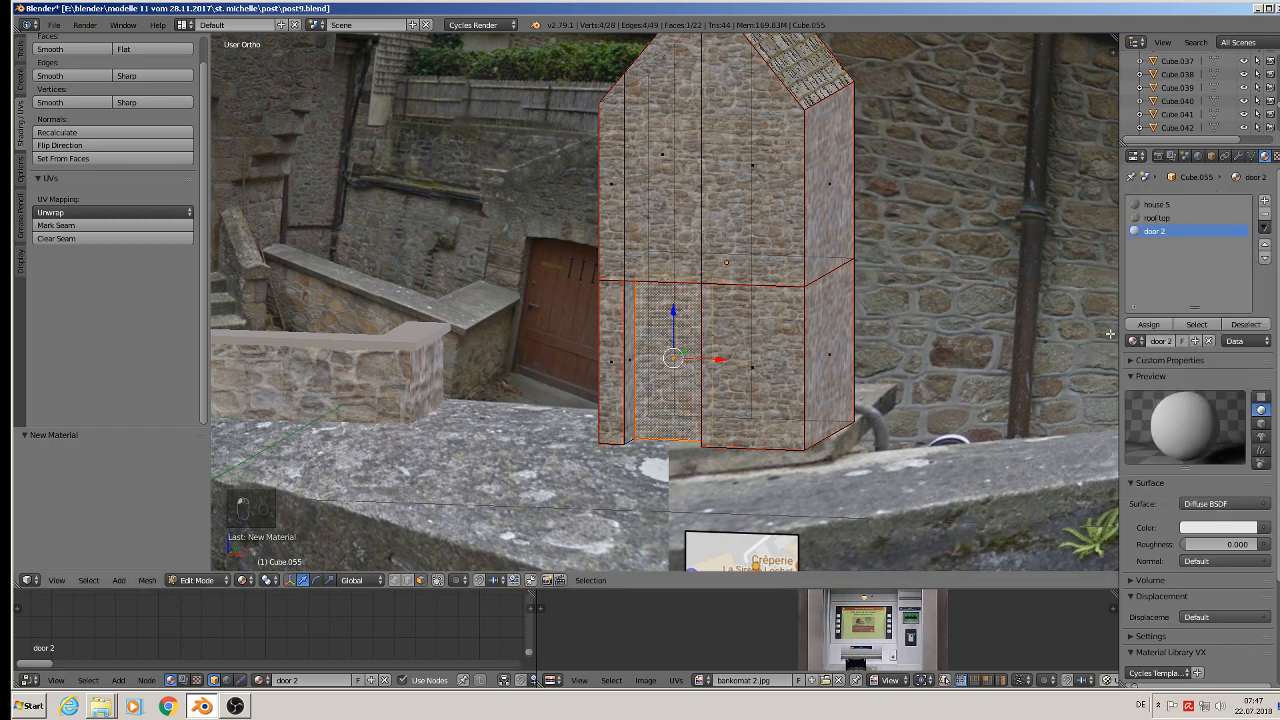
{"action": "left_click", "coordinate": [1148, 324]}
Give the door 2 material a Principled BSDF surface with DoorsWood0010_S.jpg from the textur folder as its base color image.
{"action": "left_click", "coordinate": [1225, 503]}
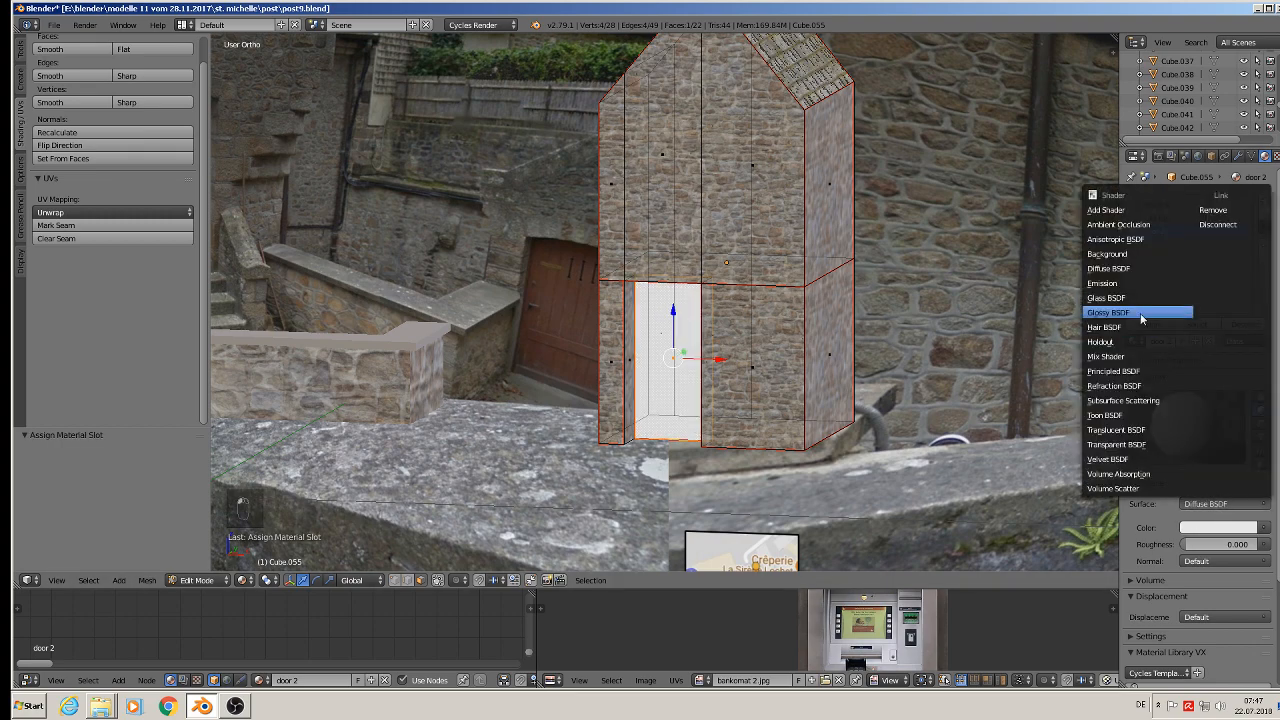
{"action": "left_click", "coordinate": [1140, 371]}
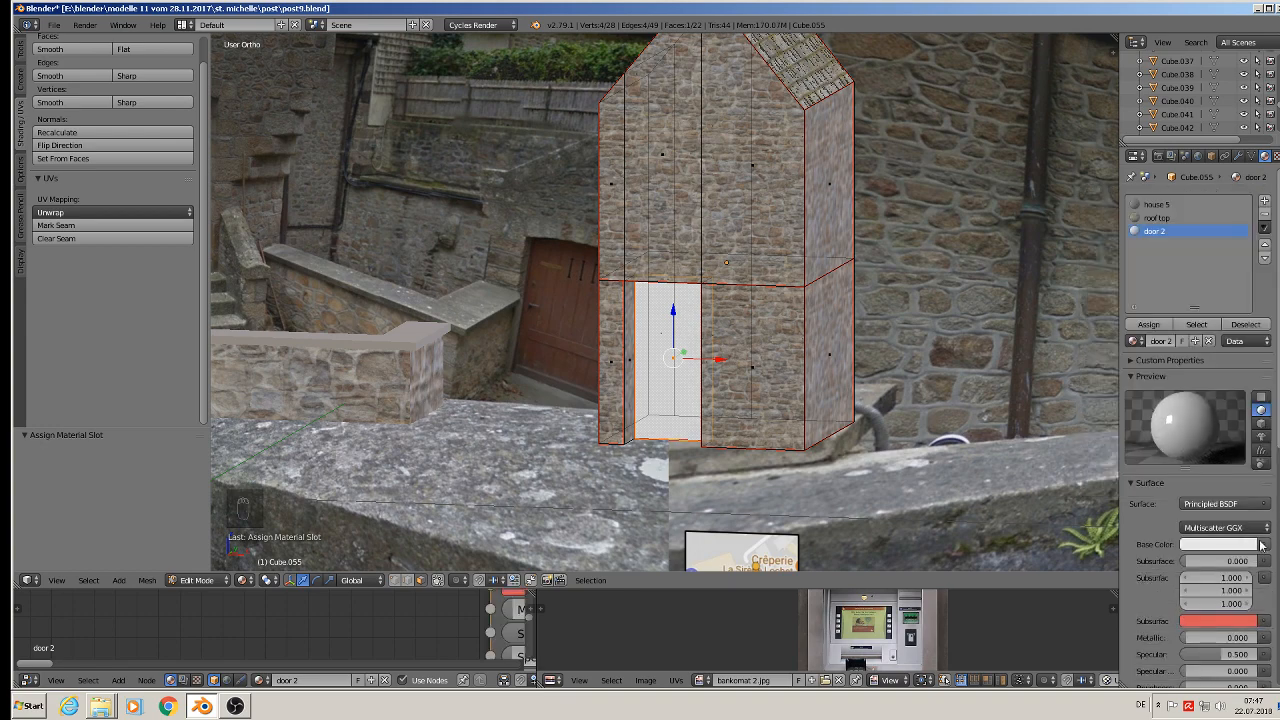
{"action": "left_click", "coordinate": [1263, 545]}
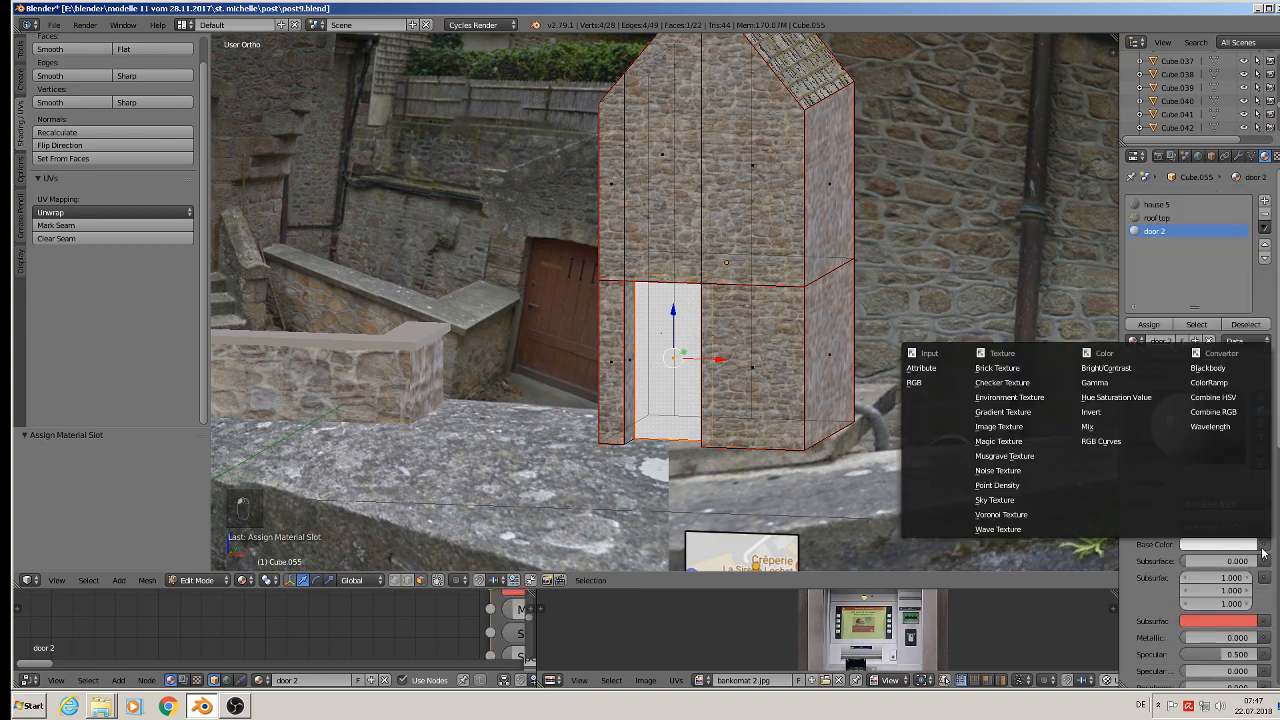
{"action": "left_click", "coordinate": [1014, 427]}
{"action": "left_click", "coordinate": [1187, 560]}
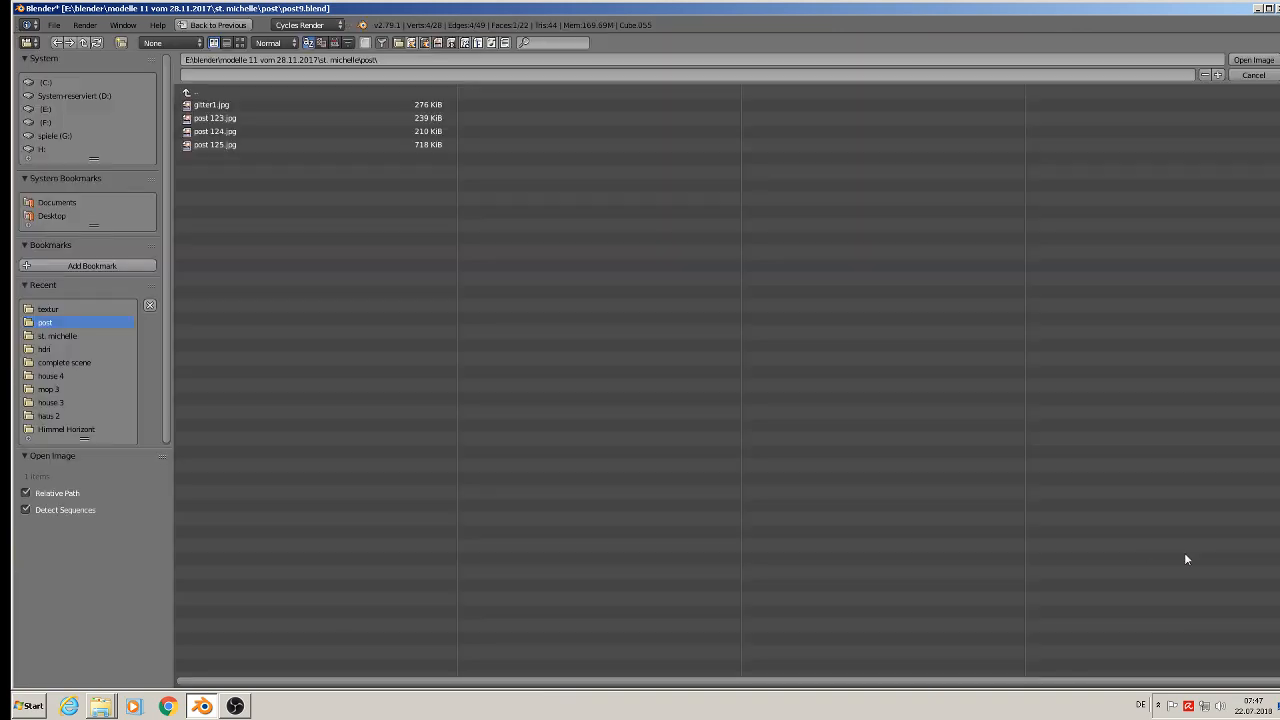
{"action": "left_click", "coordinate": [97, 308]}
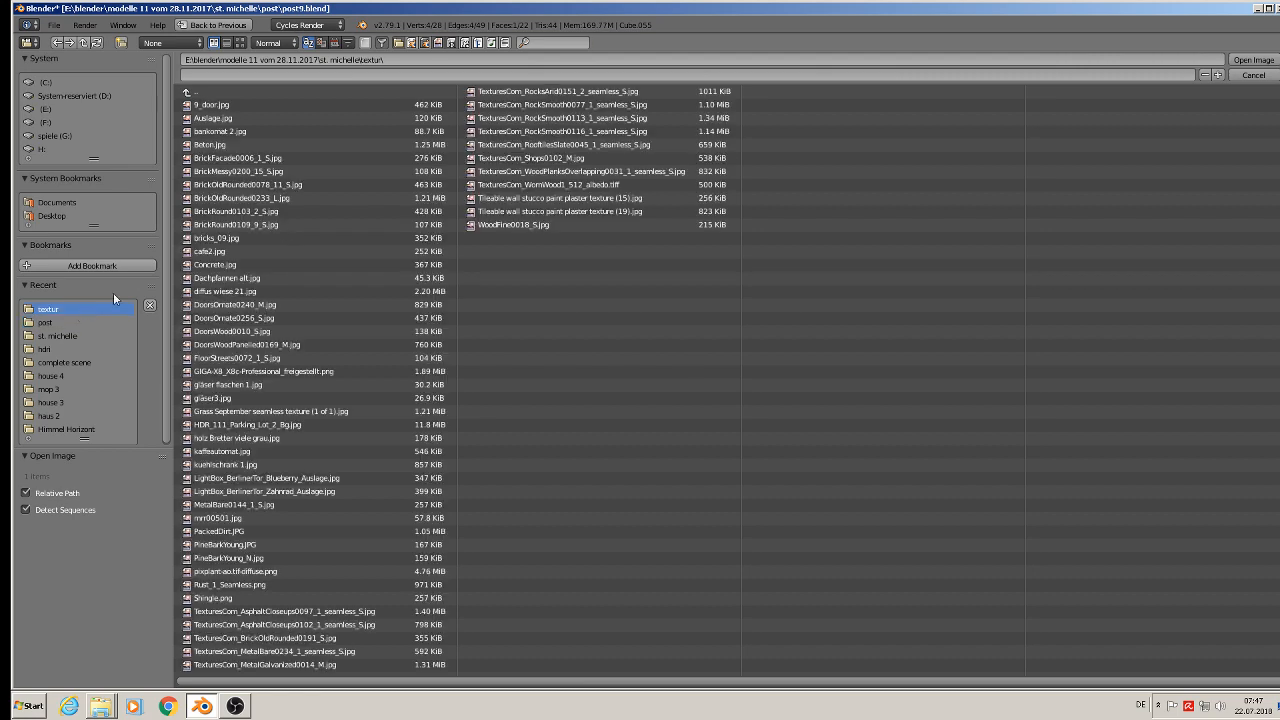
{"action": "left_click", "coordinate": [240, 42]}
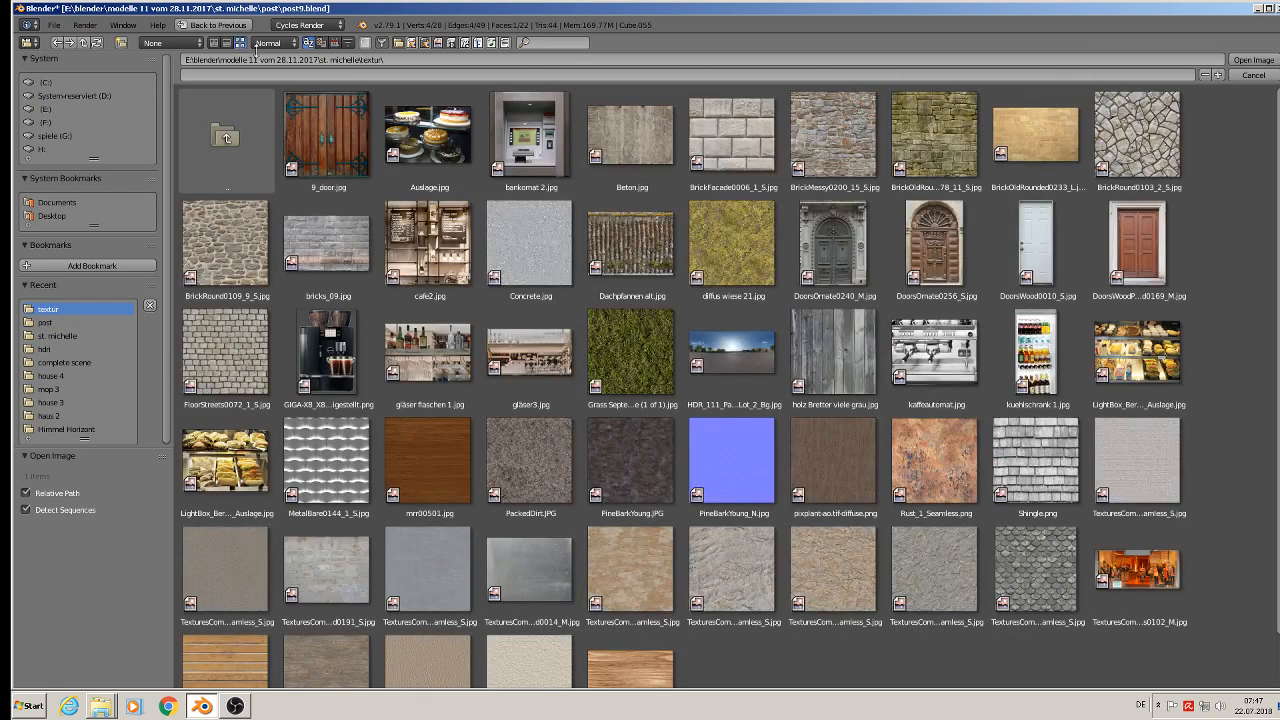
{"action": "double_click", "coordinate": [1023, 255]}
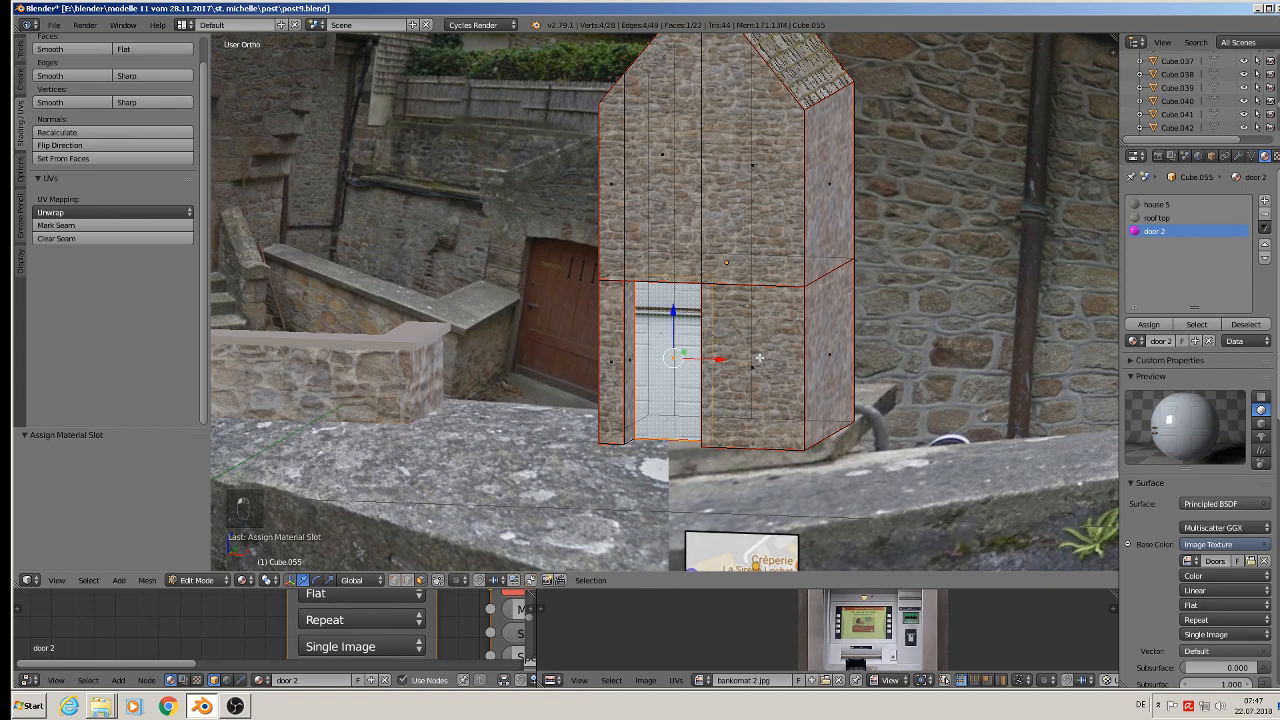
From the front view, map the doorway face's UVs with Project from View (Bounds), and return to Object Mode.
{"action": "key", "text": "KP_1"}
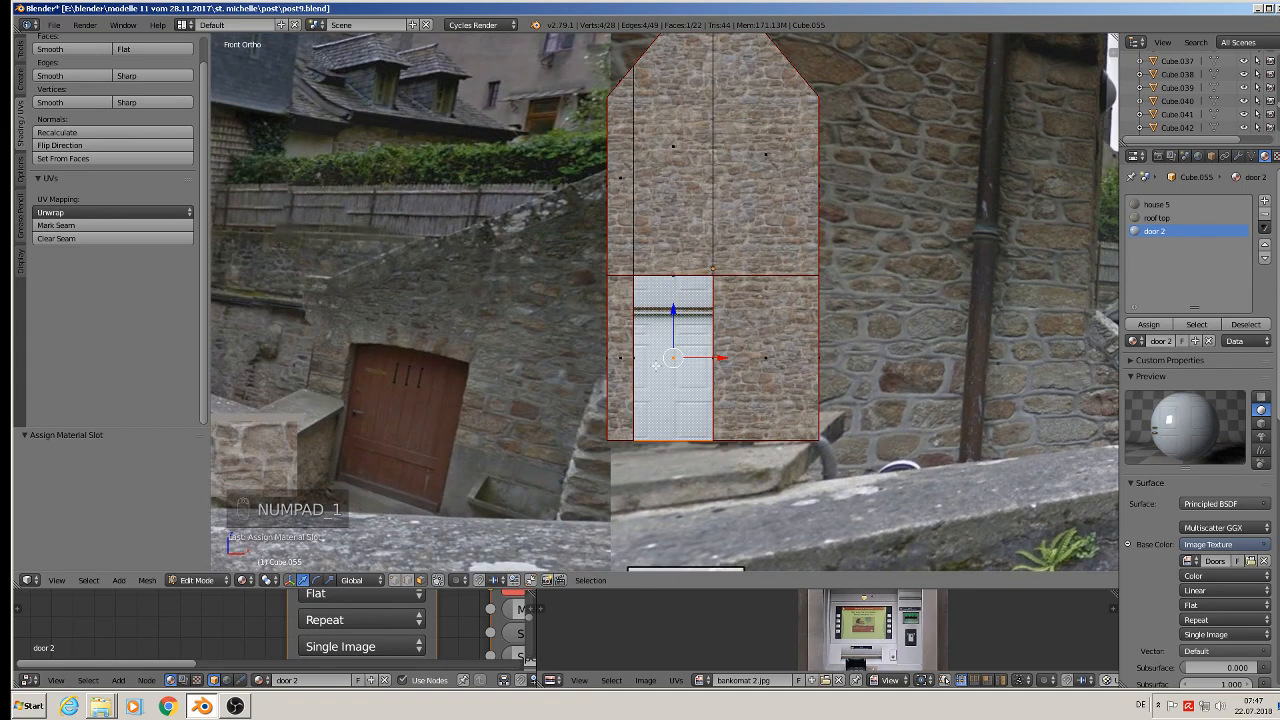
{"action": "key", "text": "u"}
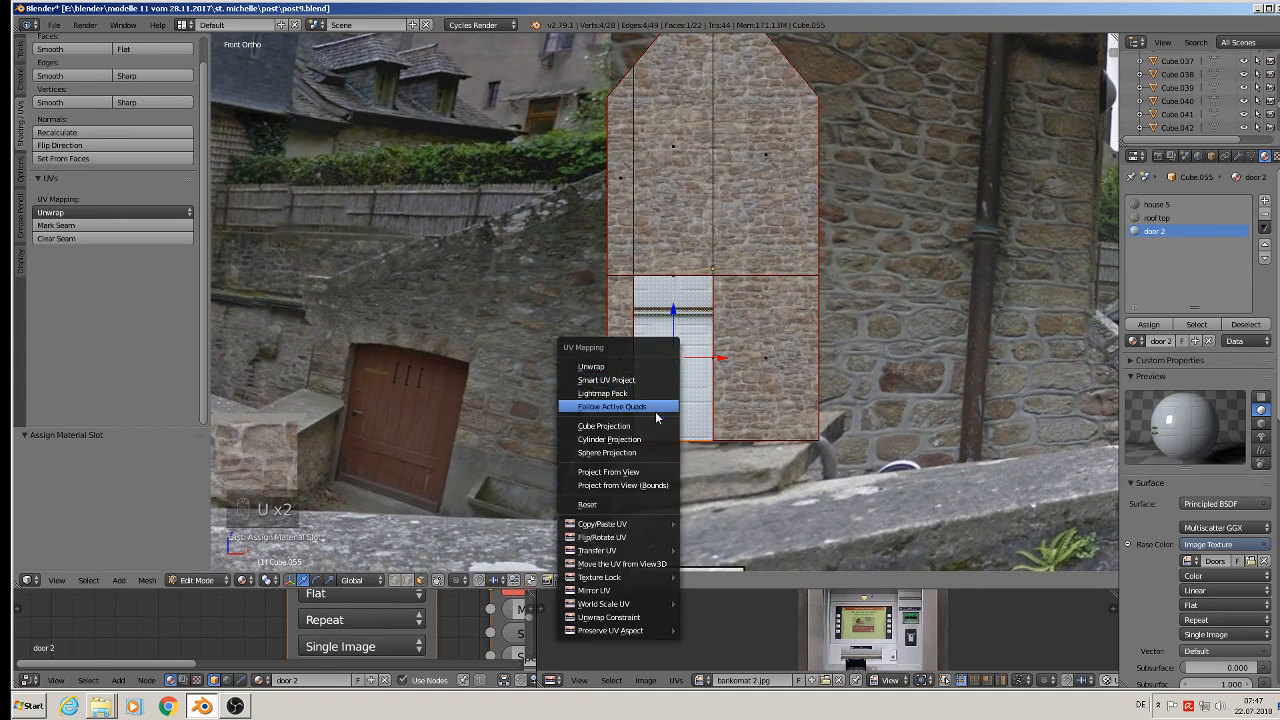
{"action": "left_click", "coordinate": [607, 489]}
{"action": "key", "text": "a"}
{"action": "middle_click_drag", "start_coordinate": [688, 472], "coordinate": [871, 407]}
{"action": "key", "text": "Tab"}
{"action": "scroll", "coordinate": [719, 389], "scroll_direction": "down", "scroll_amount": 4}
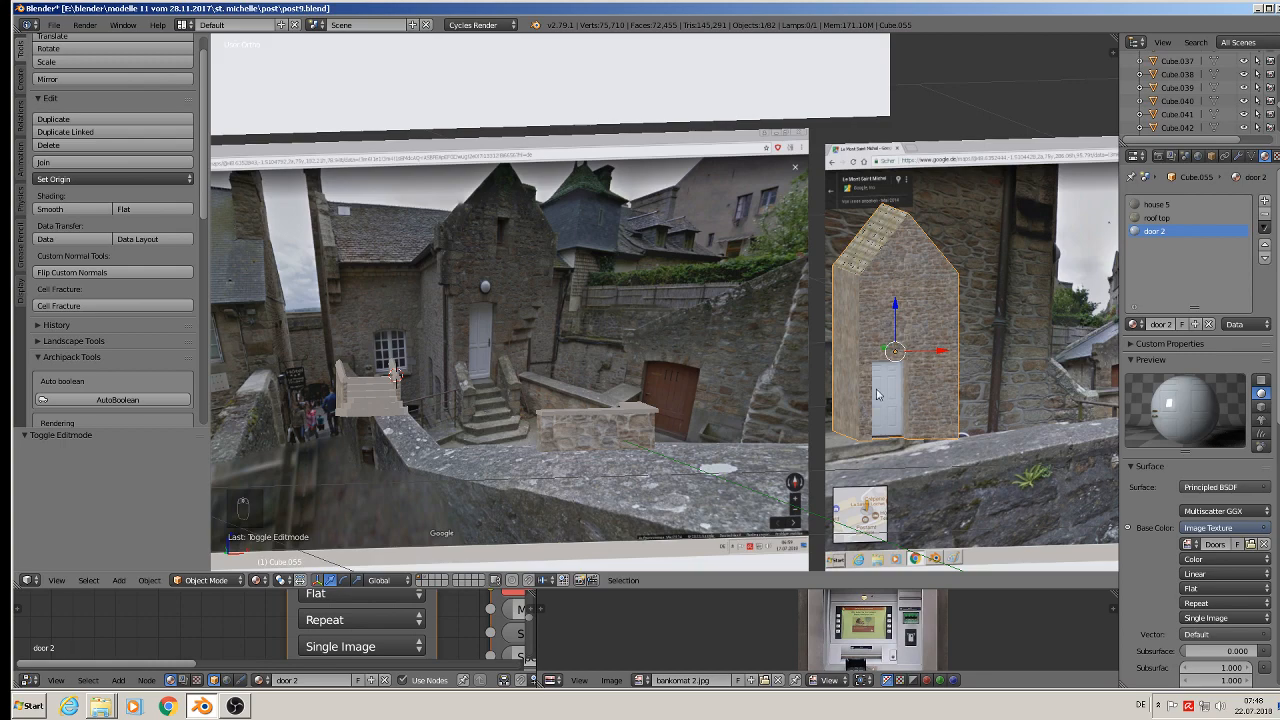
Select the stone stairs together with the left parapet.
{"action": "middle_click_drag", "start_coordinate": [370, 405], "coordinate": [384, 468]}
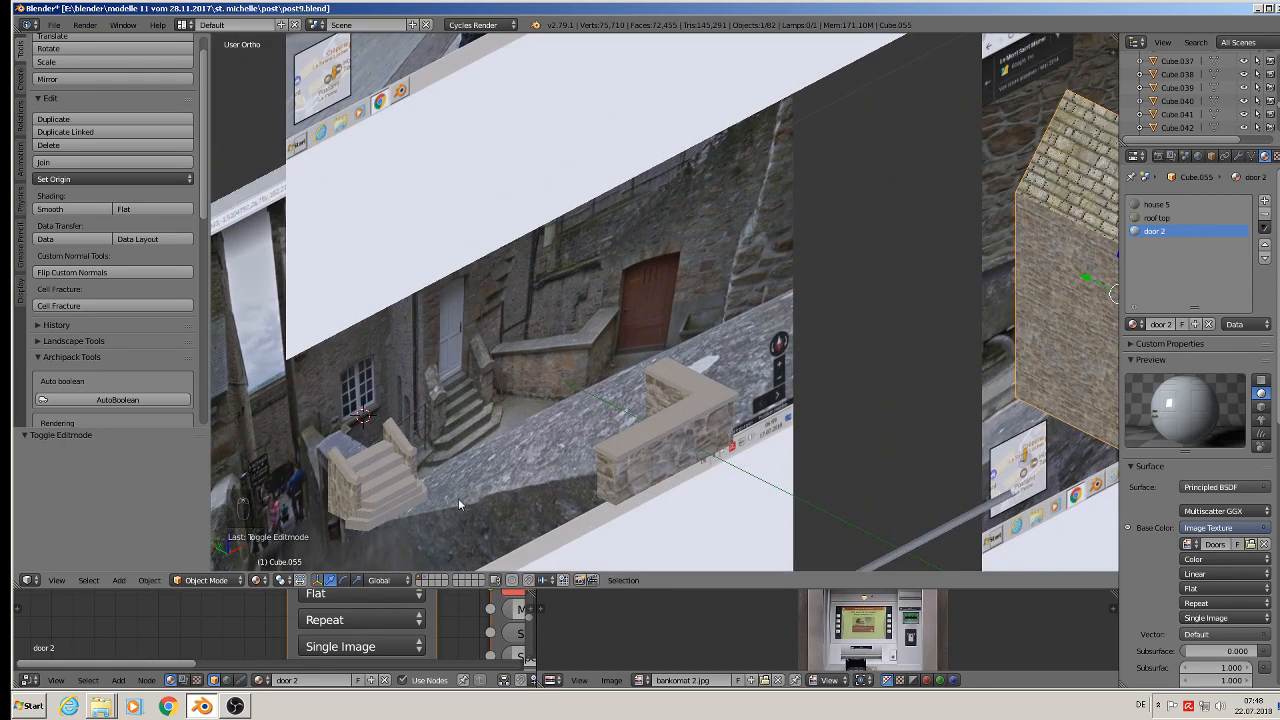
{"action": "middle_click_drag", "start_coordinate": [458, 498], "coordinate": [473, 448], "text": "shift"}
{"action": "right_click", "coordinate": [405, 448]}
{"action": "scroll", "coordinate": [385, 458], "scroll_direction": "up", "scroll_amount": 3}
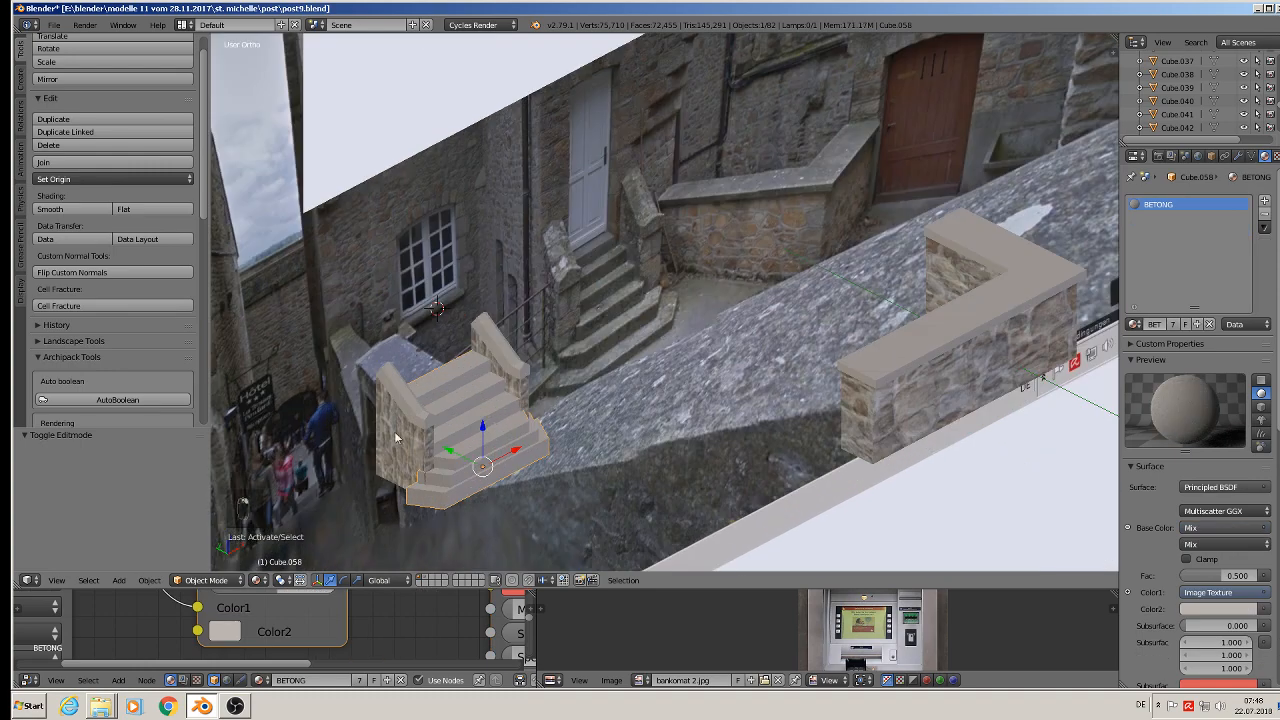
{"action": "right_click", "coordinate": [403, 428], "text": "shift"}
{"action": "scroll", "coordinate": [450, 428], "scroll_direction": "up", "scroll_amount": 4}
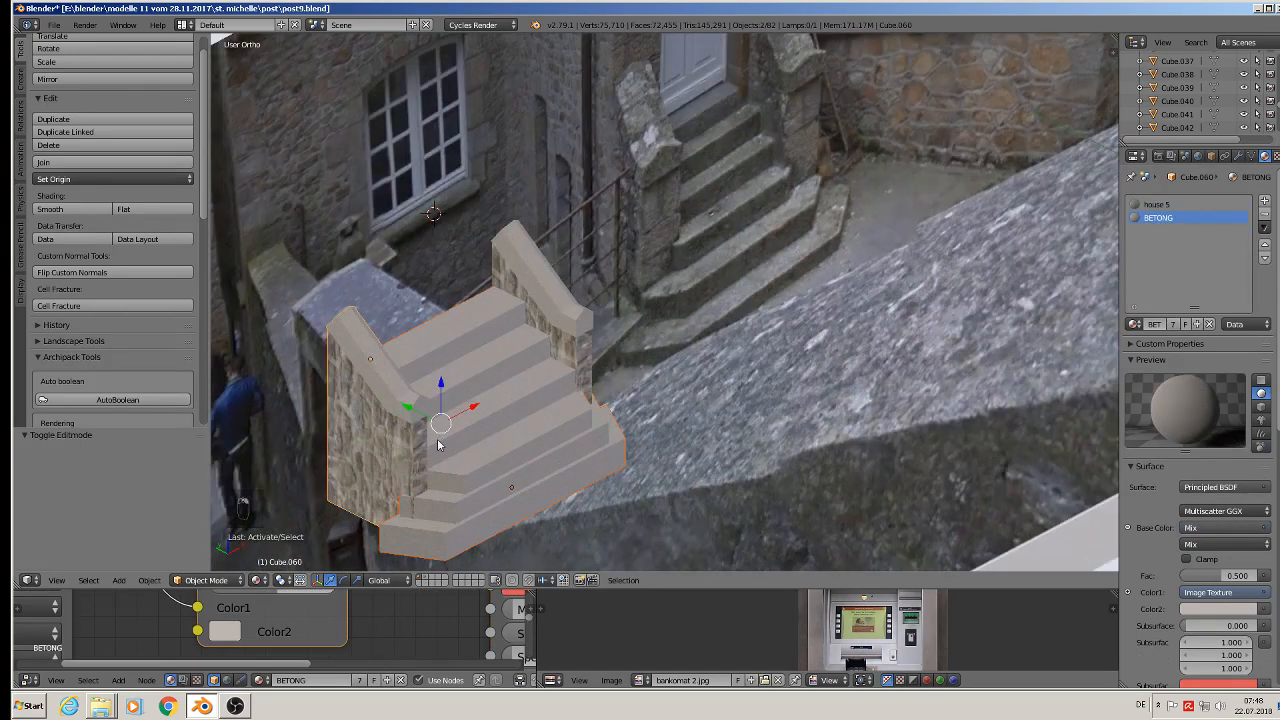
{"action": "middle_click_drag", "start_coordinate": [437, 444], "coordinate": [408, 440]}
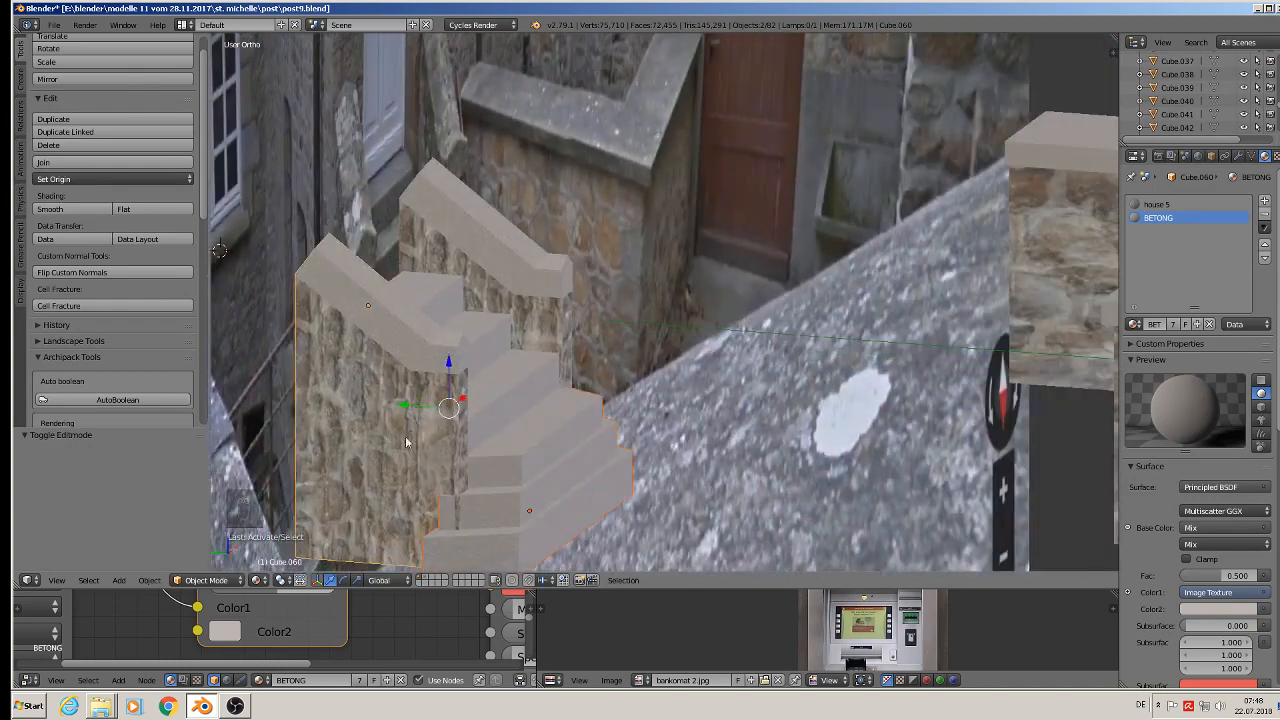
Rotate the UVs of the left parapet's stone side faces by 90° and return to Object Mode.
{"action": "right_click", "coordinate": [384, 437]}
{"action": "key", "text": "Tab"}
{"action": "key", "text": "Tab"}
{"action": "right_click", "coordinate": [386, 431]}
{"action": "key", "text": "Tab"}
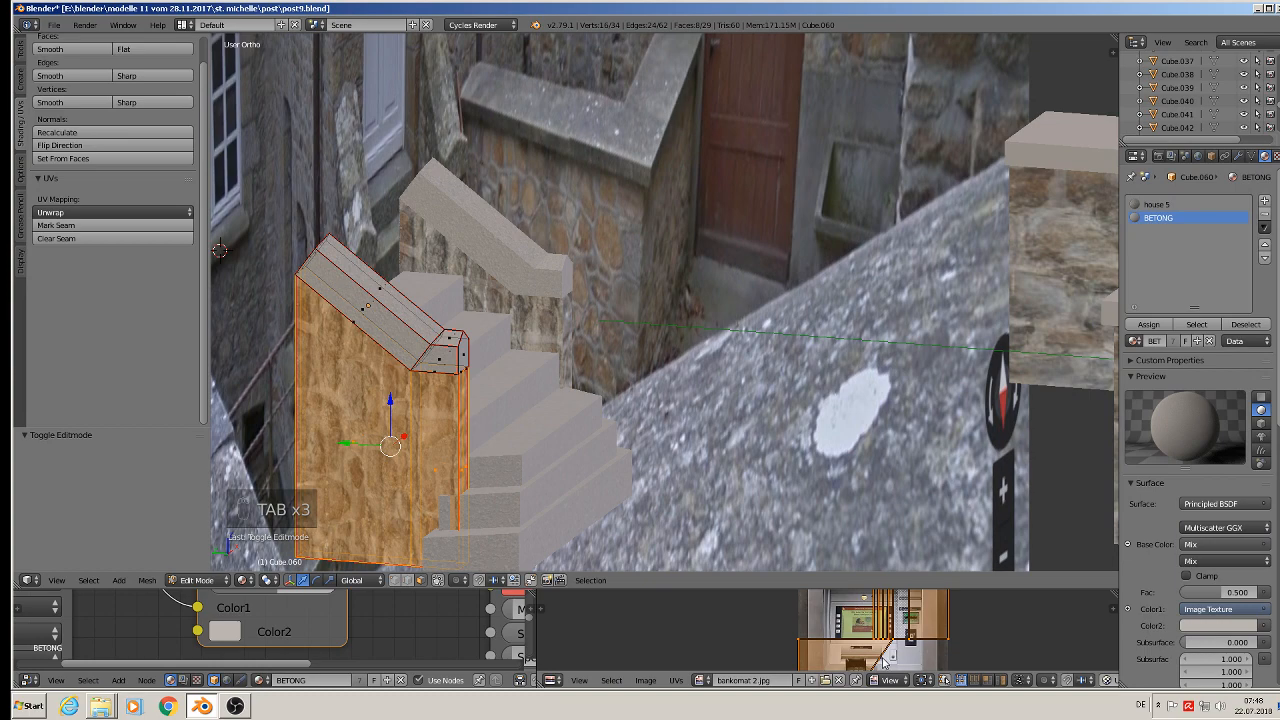
{"action": "type", "text": "r90"}
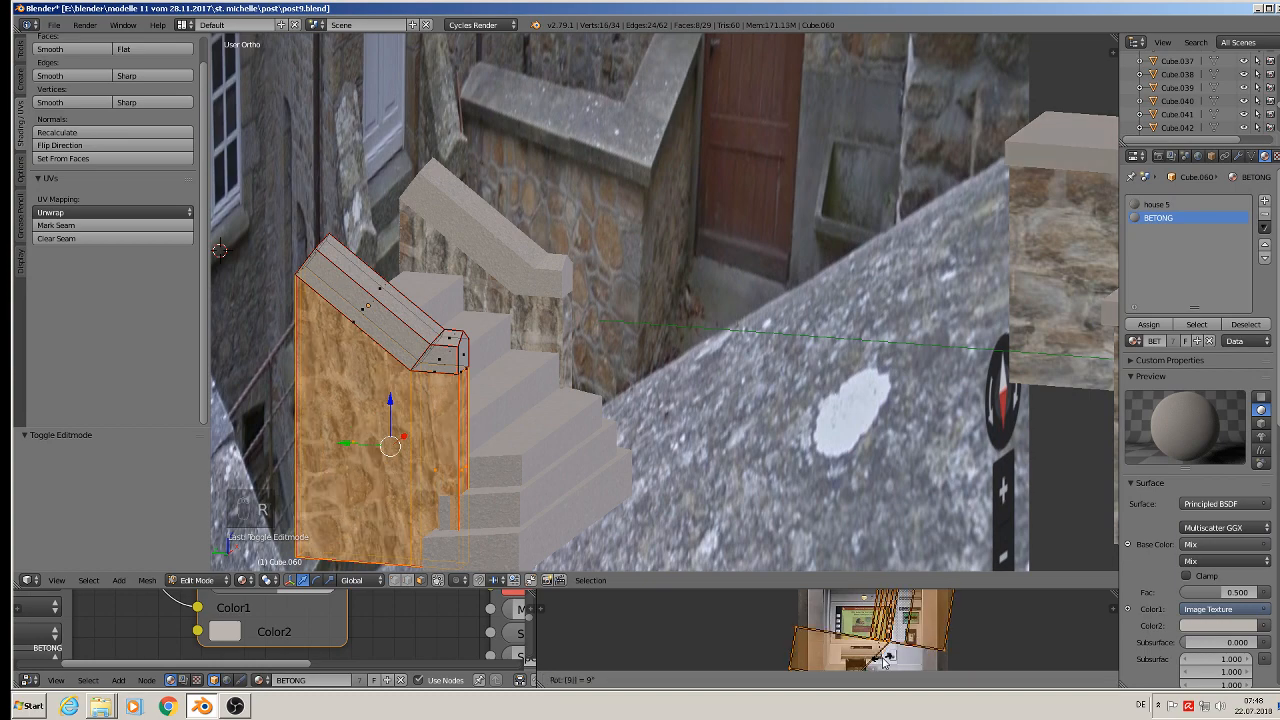
{"action": "key", "text": "Return"}
{"action": "key", "text": "a"}
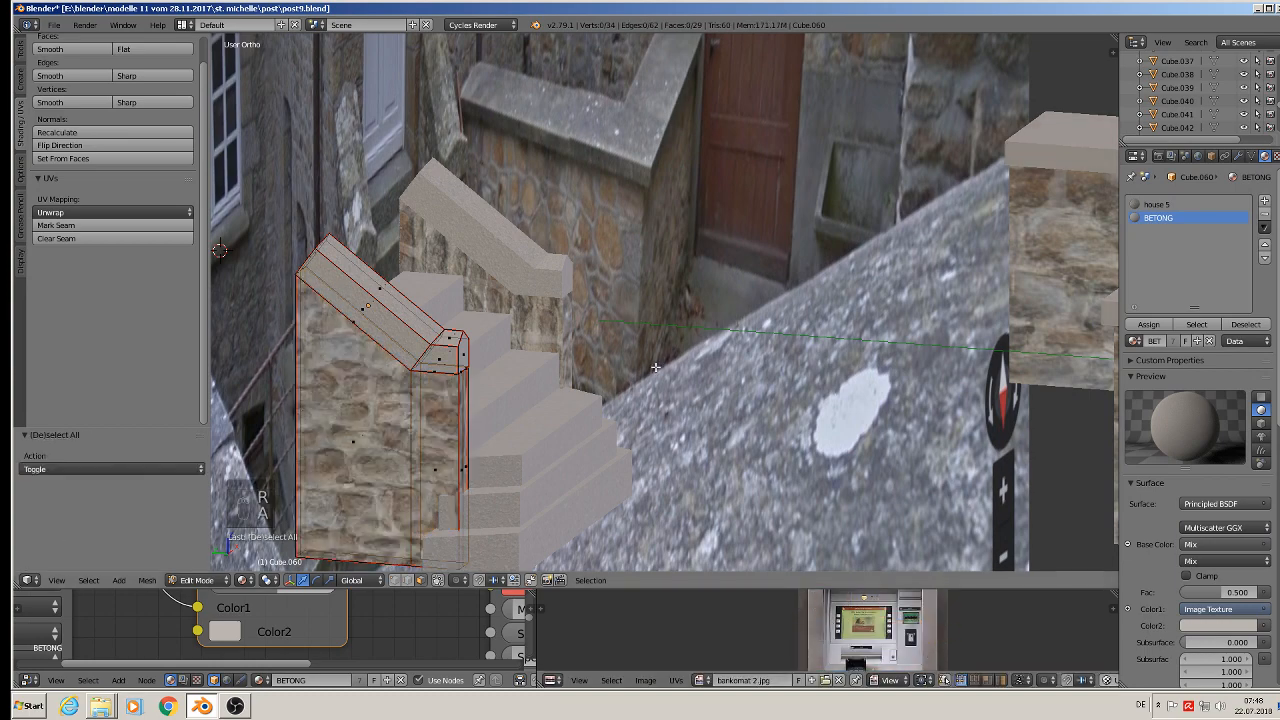
{"action": "scroll", "coordinate": [655, 370], "scroll_direction": "down", "scroll_amount": 2}
{"action": "key", "text": "Tab"}
Join the stairs and both parapets into one object.
{"action": "middle_click_drag", "start_coordinate": [648, 376], "coordinate": [533, 407]}
{"action": "right_click", "coordinate": [533, 407]}
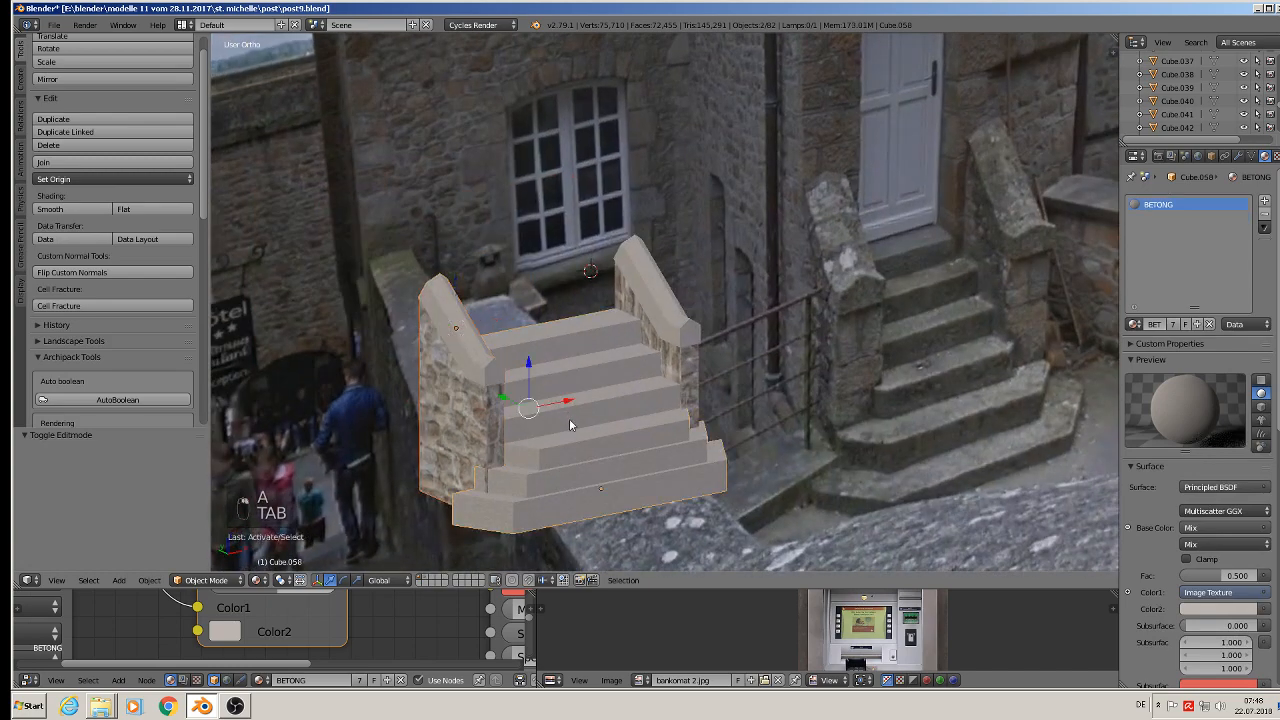
{"action": "left_click", "coordinate": [90, 162]}
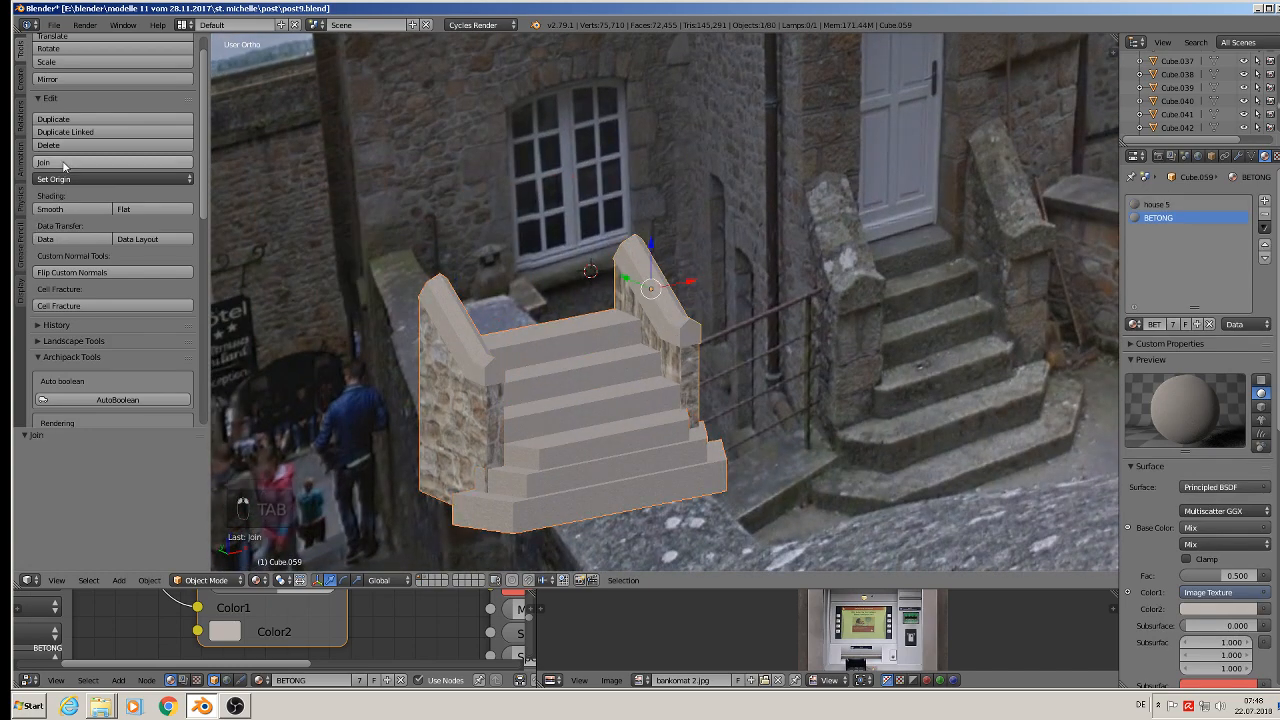
Move the joined staircase along the X and Y axes to the front of the gabled building's door.
{"action": "scroll", "coordinate": [606, 381], "scroll_direction": "down", "scroll_amount": 5}
{"action": "left_click_drag", "start_coordinate": [537, 337], "coordinate": [735, 424]}
{"action": "scroll", "coordinate": [815, 498], "scroll_direction": "down", "scroll_amount": 2}
{"action": "middle_click_drag", "start_coordinate": [815, 498], "coordinate": [507, 405]}
{"action": "key", "text": "g"}
{"action": "key", "text": "x"}
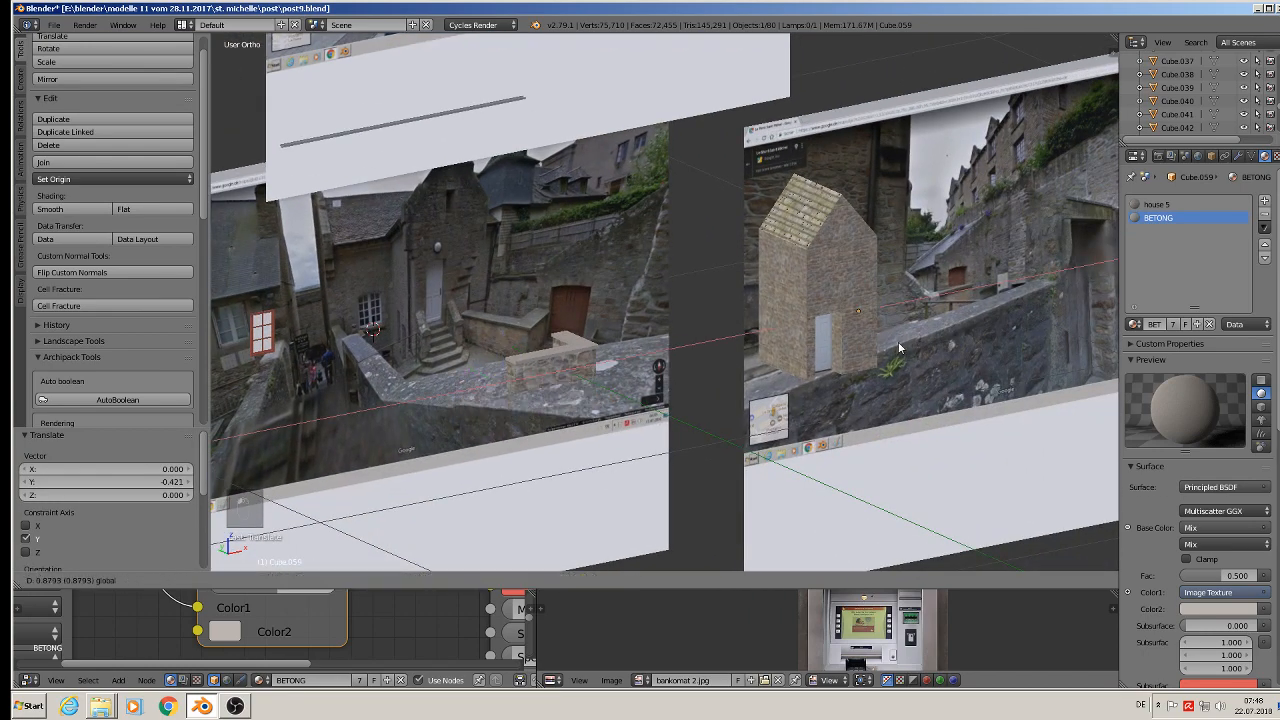
{"action": "left_click_drag", "start_coordinate": [857, 350], "coordinate": [859, 349]}
{"action": "left_click_drag", "start_coordinate": [791, 307], "coordinate": [814, 358]}
{"action": "left_click_drag", "start_coordinate": [854, 305], "coordinate": [838, 331]}
Set the staircase against the building front, lowering its top step to the door's threshold and aligning it sideways with the door.
{"action": "scroll", "coordinate": [830, 339], "scroll_direction": "up", "scroll_amount": 7}
{"action": "left_click_drag", "start_coordinate": [912, 399], "coordinate": [868, 401]}
{"action": "mouse_move", "coordinate": [868, 401]}
{"action": "middle_mouse_down"}
{"action": "mouse_move", "coordinate": [766, 407]}
{"action": "mouse_move", "coordinate": [851, 408]}
{"action": "middle_mouse_up"}
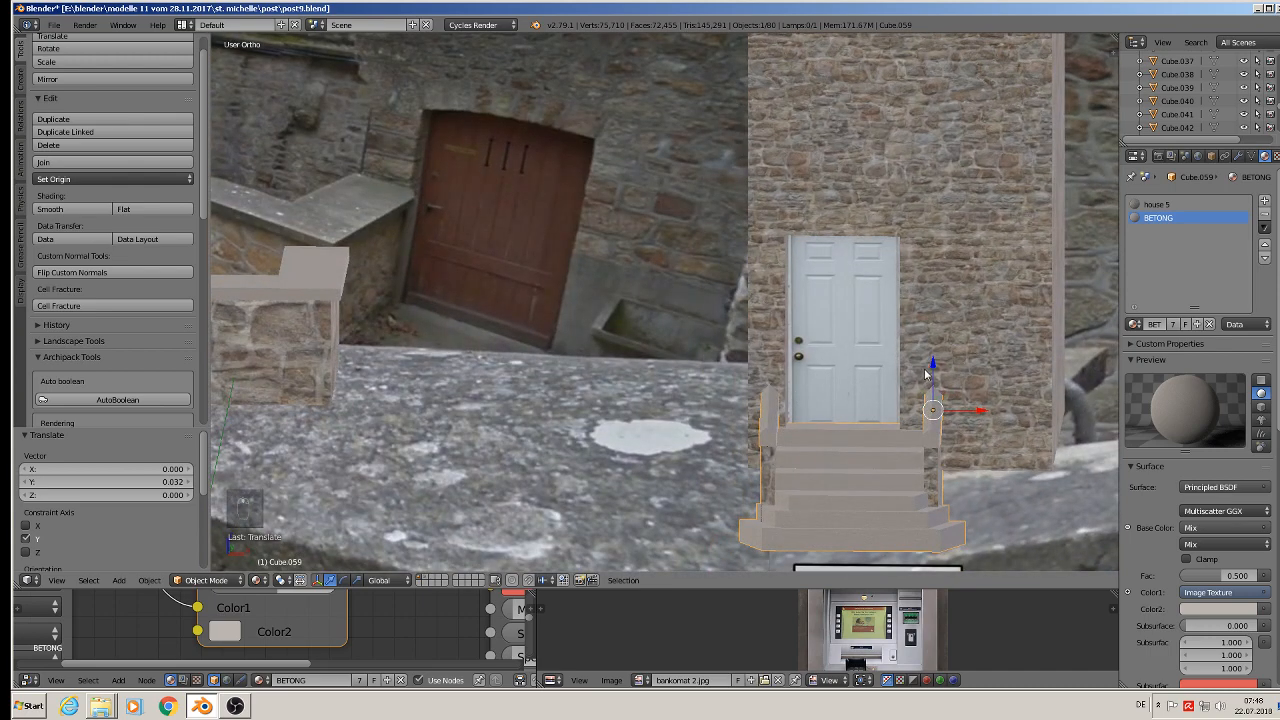
{"action": "left_click_drag", "start_coordinate": [926, 373], "coordinate": [920, 396]}
{"action": "left_click", "coordinate": [965, 447]}
{"action": "left_click_drag", "start_coordinate": [966, 442], "coordinate": [958, 447]}
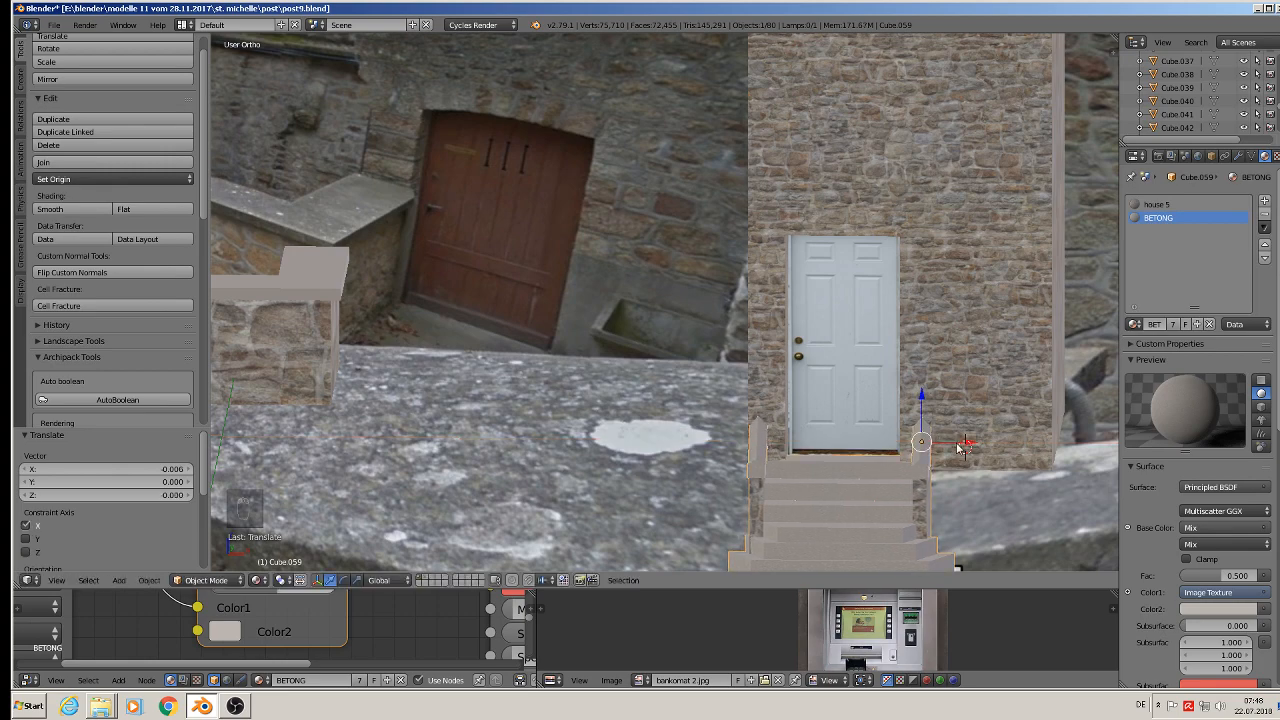
Extend the back edge of the staircase's top step into the recess up to the door, and return to Object Mode.
{"action": "middle_click_drag", "start_coordinate": [958, 447], "coordinate": [855, 428]}
{"action": "scroll", "coordinate": [856, 420], "scroll_direction": "up", "scroll_amount": 6}
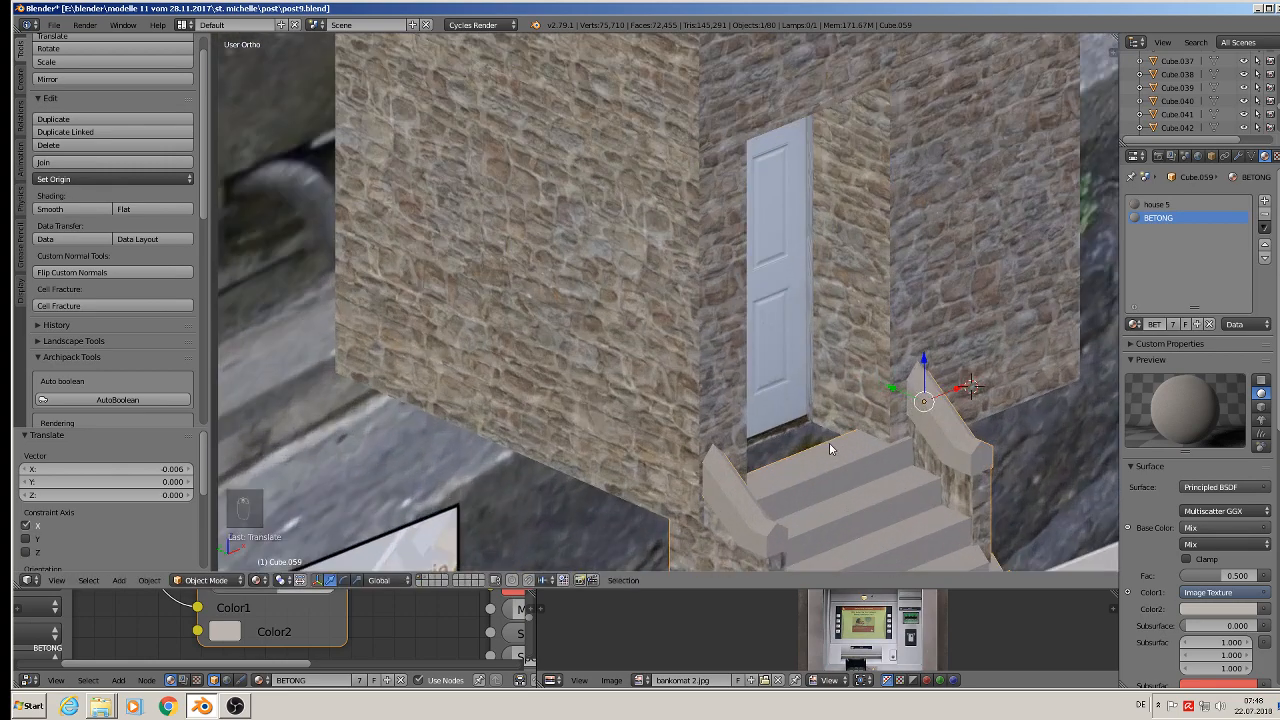
{"action": "key", "text": "Tab"}
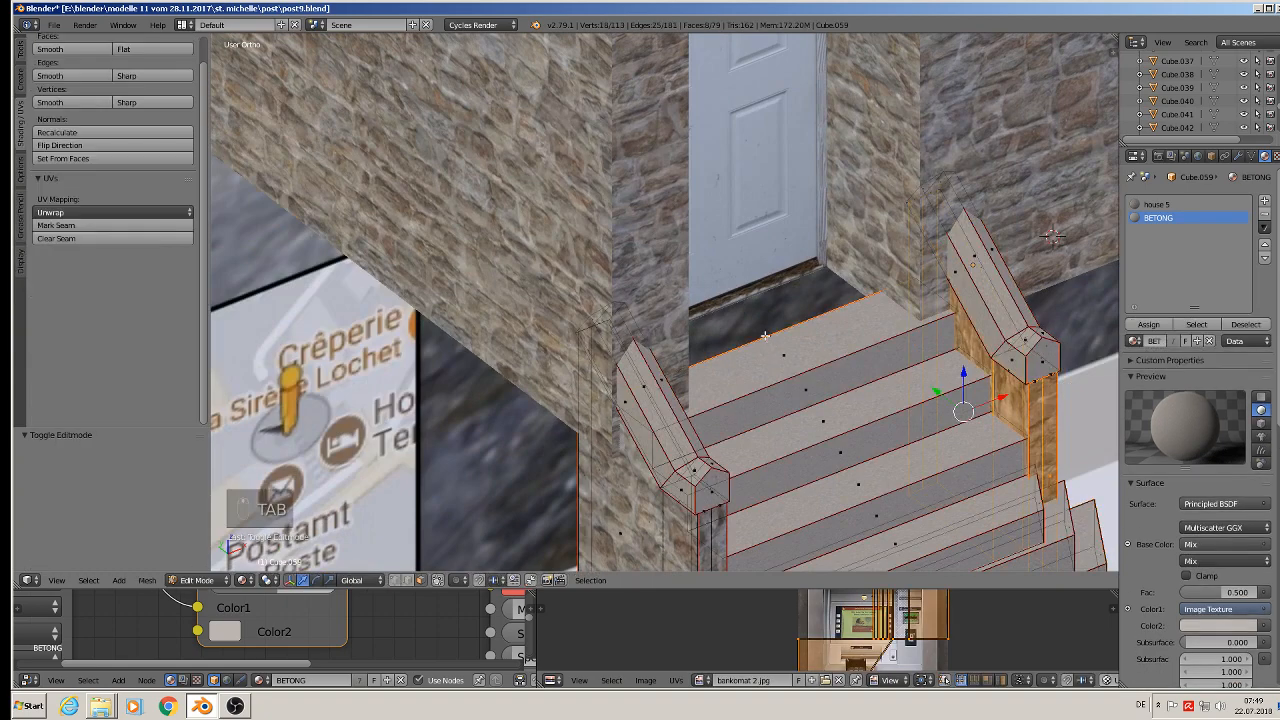
{"action": "right_click", "coordinate": [762, 332]}
{"action": "left_click", "coordinate": [407, 582]}
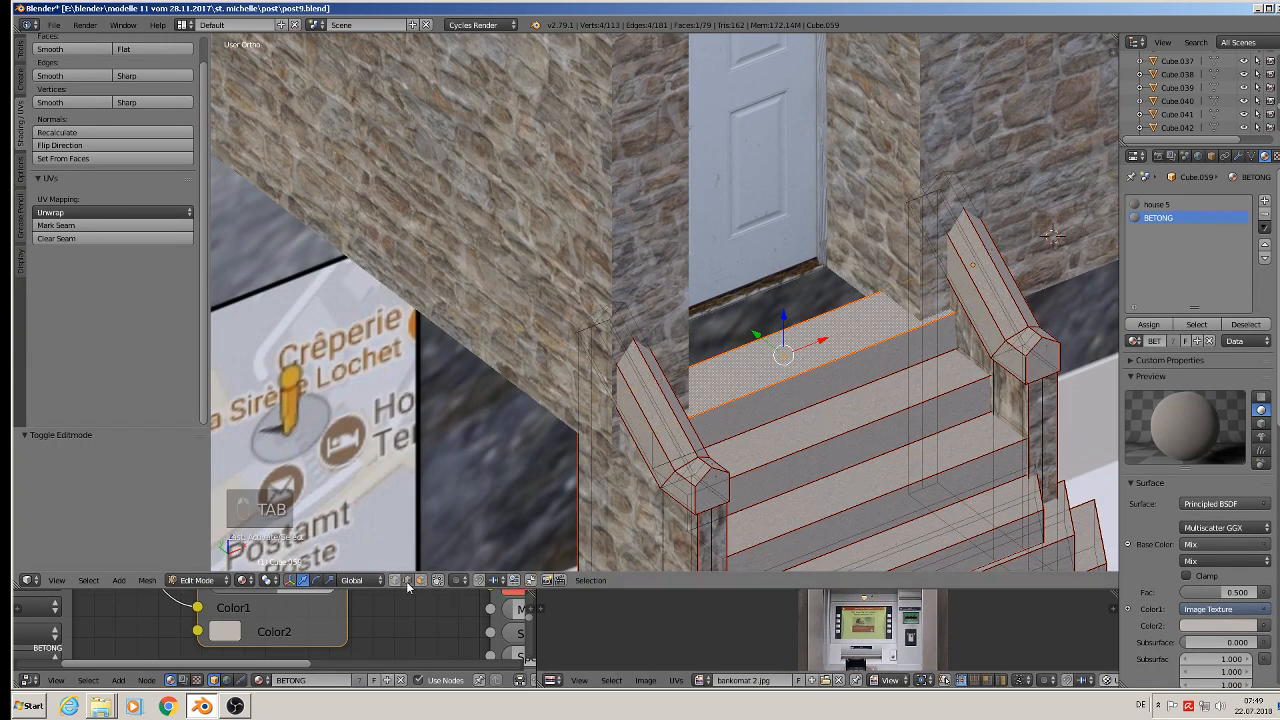
{"action": "right_click", "coordinate": [752, 342]}
{"action": "key", "text": "g"}
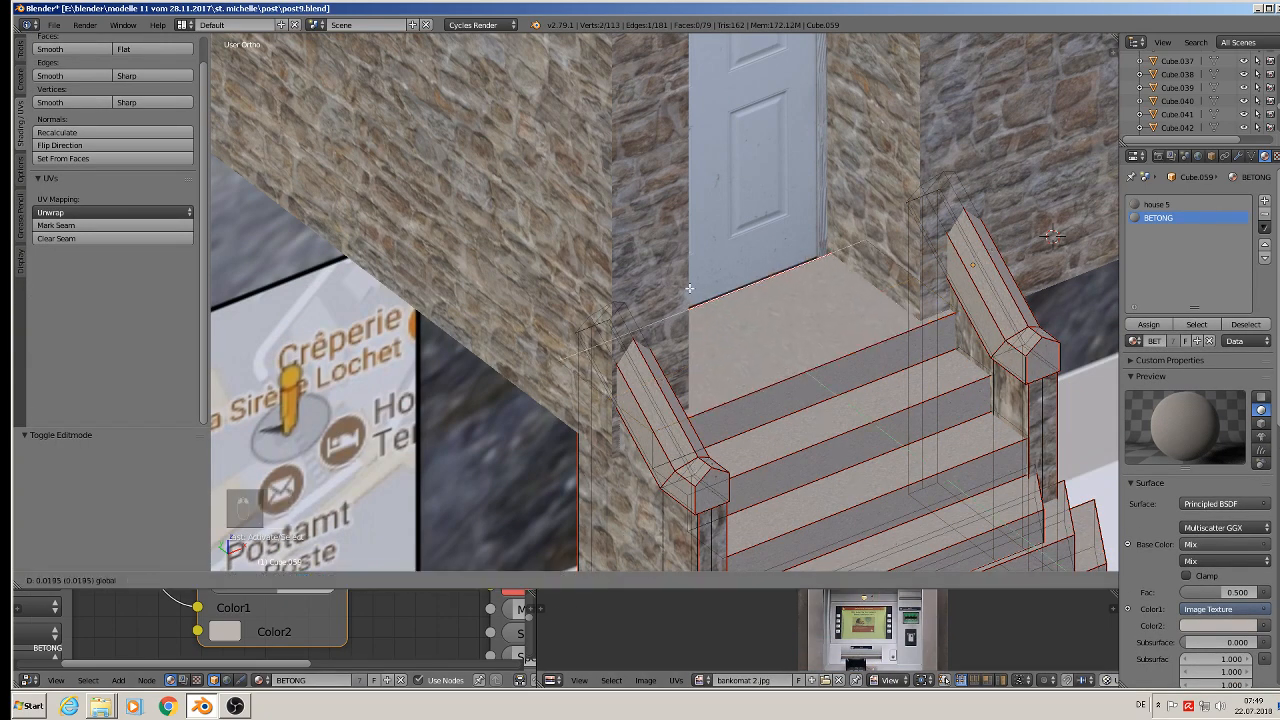
{"action": "left_click", "coordinate": [681, 284]}
{"action": "key", "text": "Tab"}
Deselect the staircase and select the stone body of the low L-shaped wall.
{"action": "scroll", "coordinate": [813, 396], "scroll_direction": "down", "scroll_amount": 6}
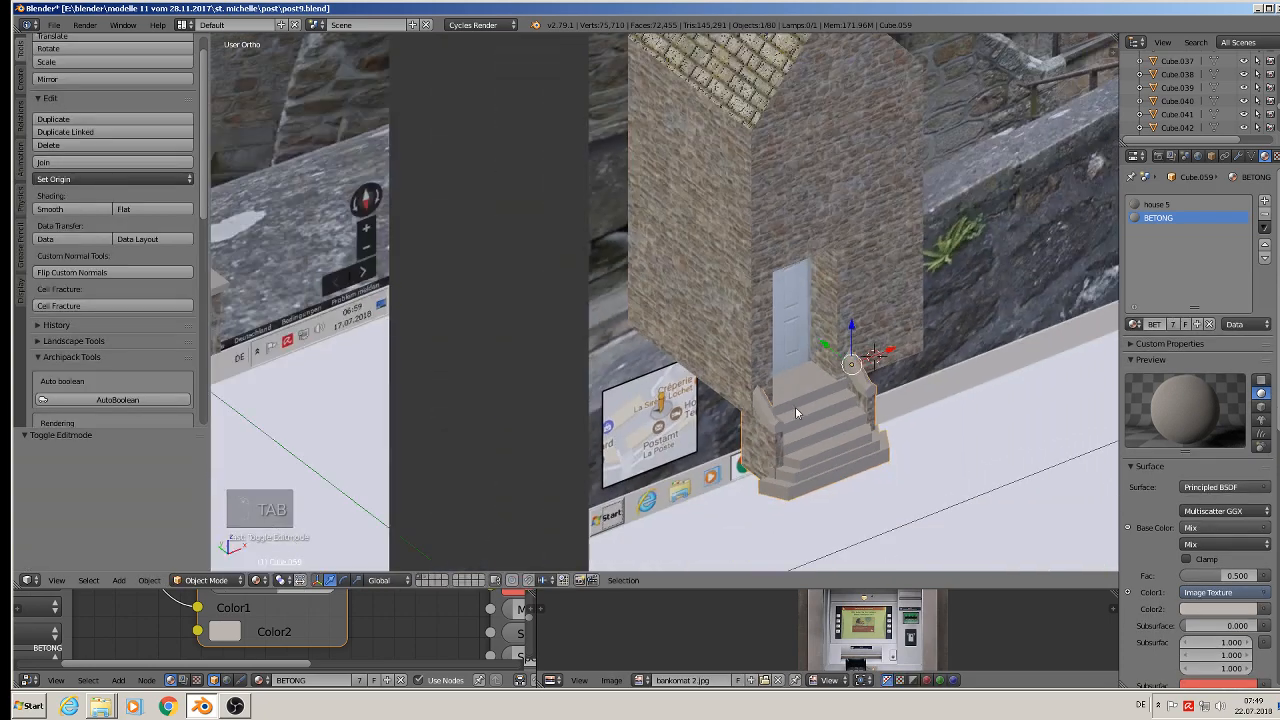
{"action": "scroll", "coordinate": [731, 378], "scroll_direction": "down", "scroll_amount": 5}
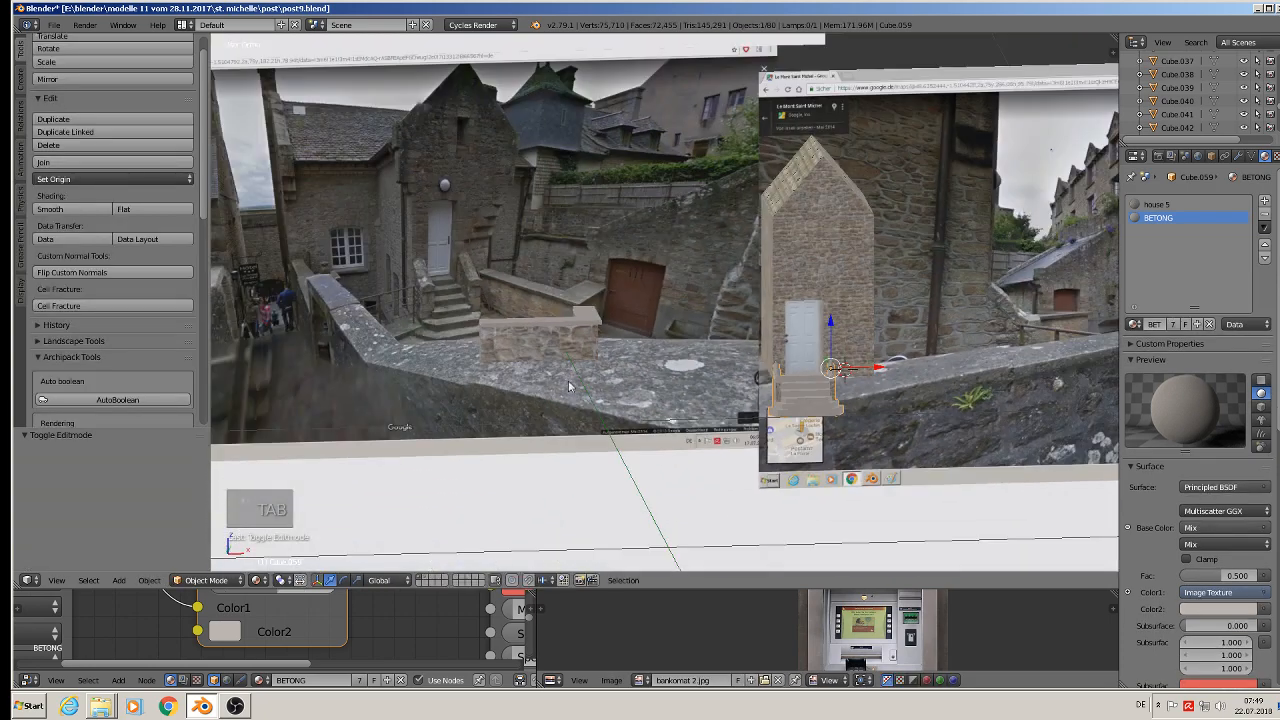
{"action": "key", "text": "a"}
{"action": "key", "text": "a"}
{"action": "right_click", "coordinate": [532, 339]}
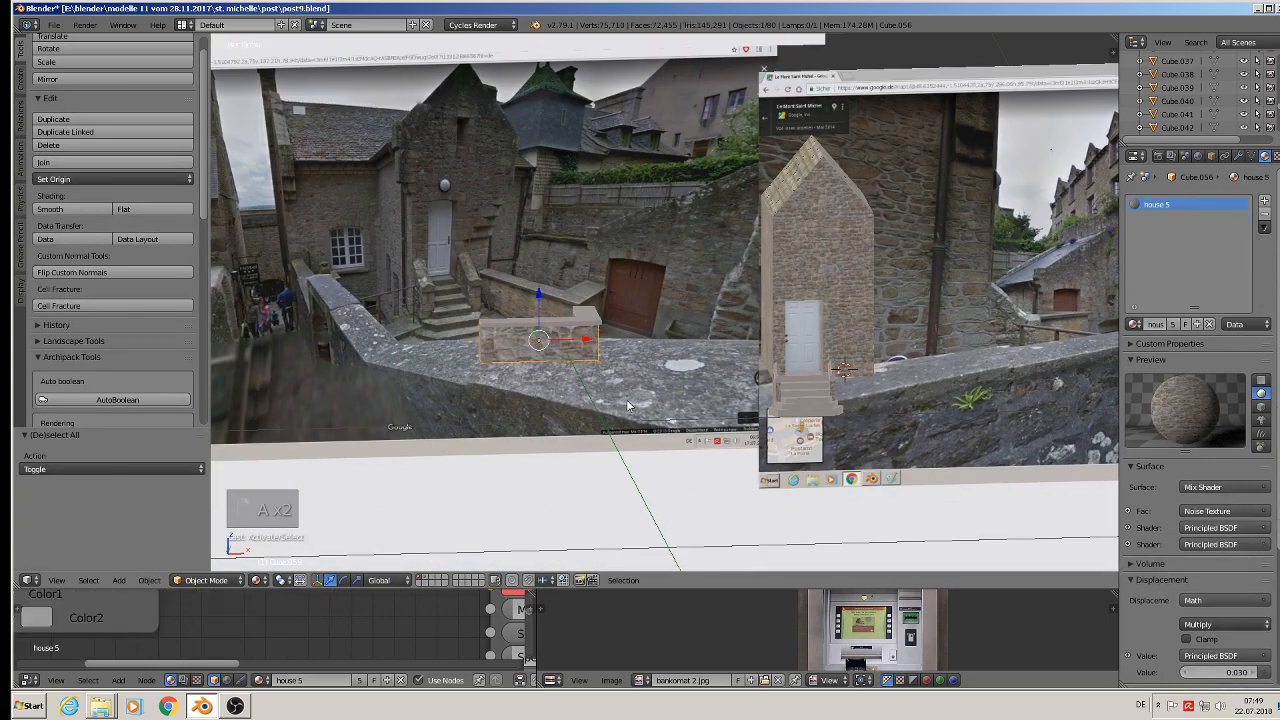
{"action": "key", "text": "r"}
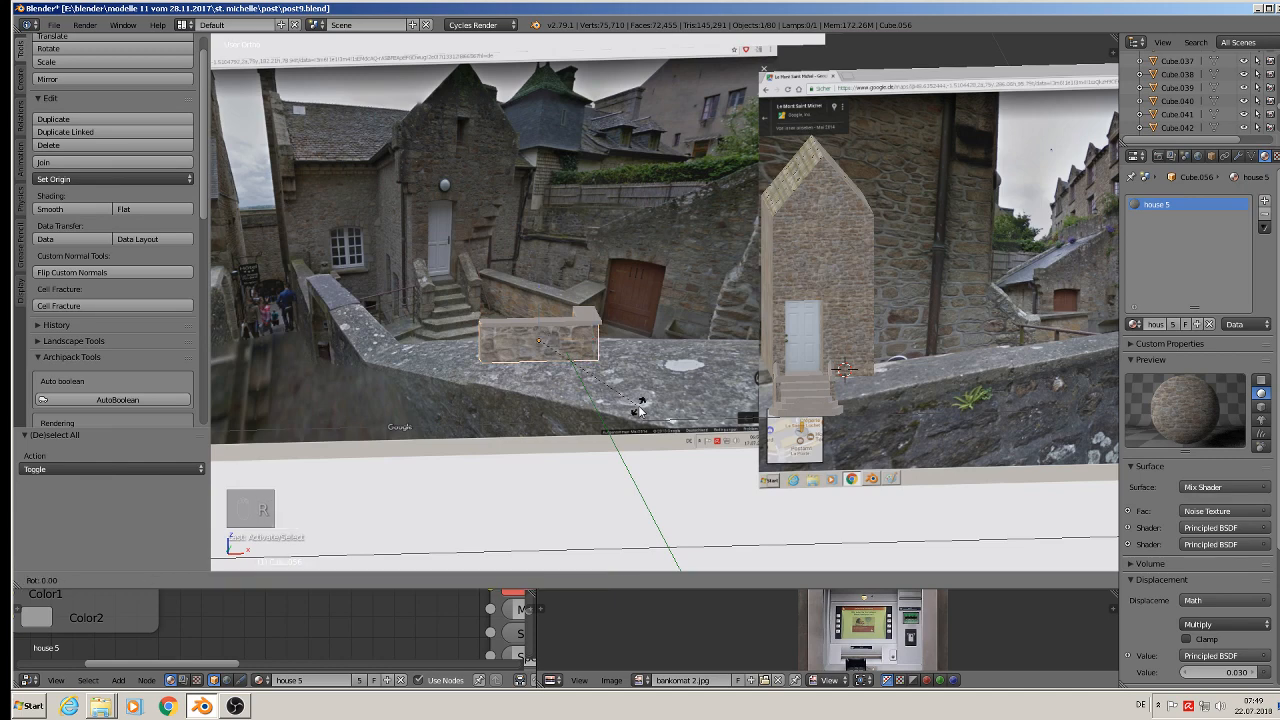
{"action": "type", "text": "z"}
{"action": "type", "text": "-909"}
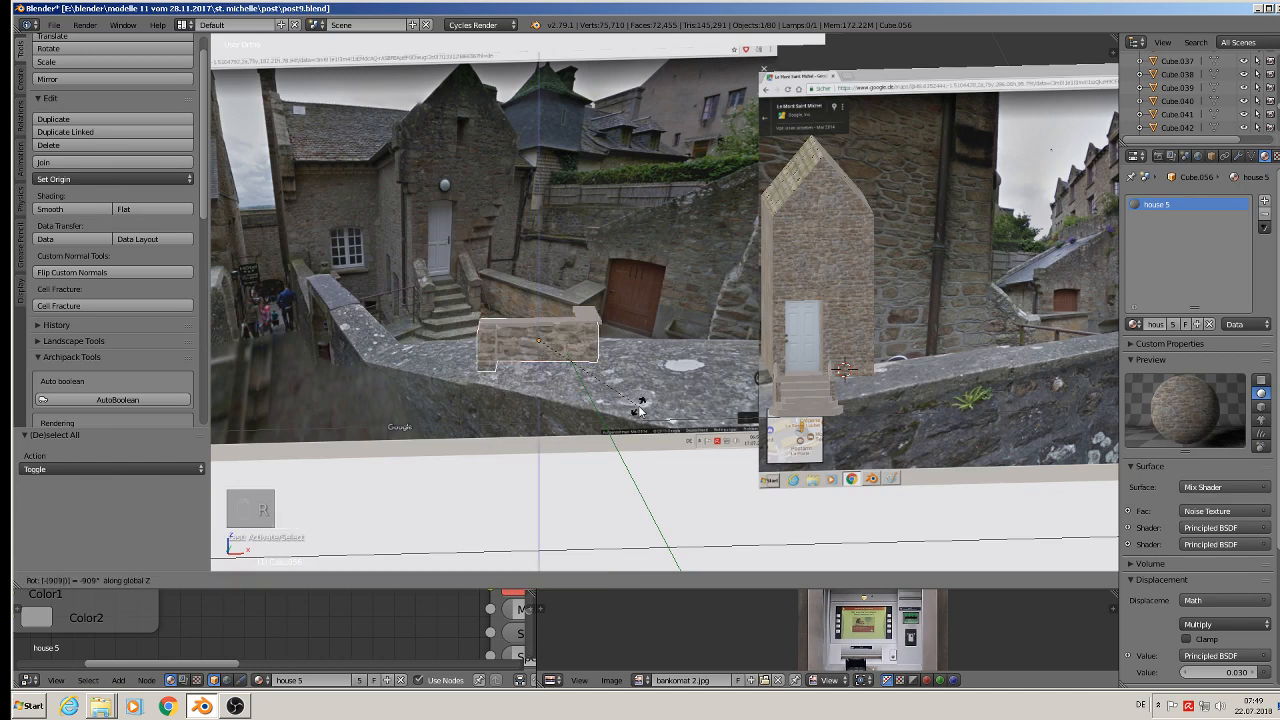
{"action": "key", "text": "Return"}
Join the low wall's coping with its stone body and rotate the joined wall by -90° about the Z axis.
{"action": "right_click", "coordinate": [585, 316], "text": "shift"}
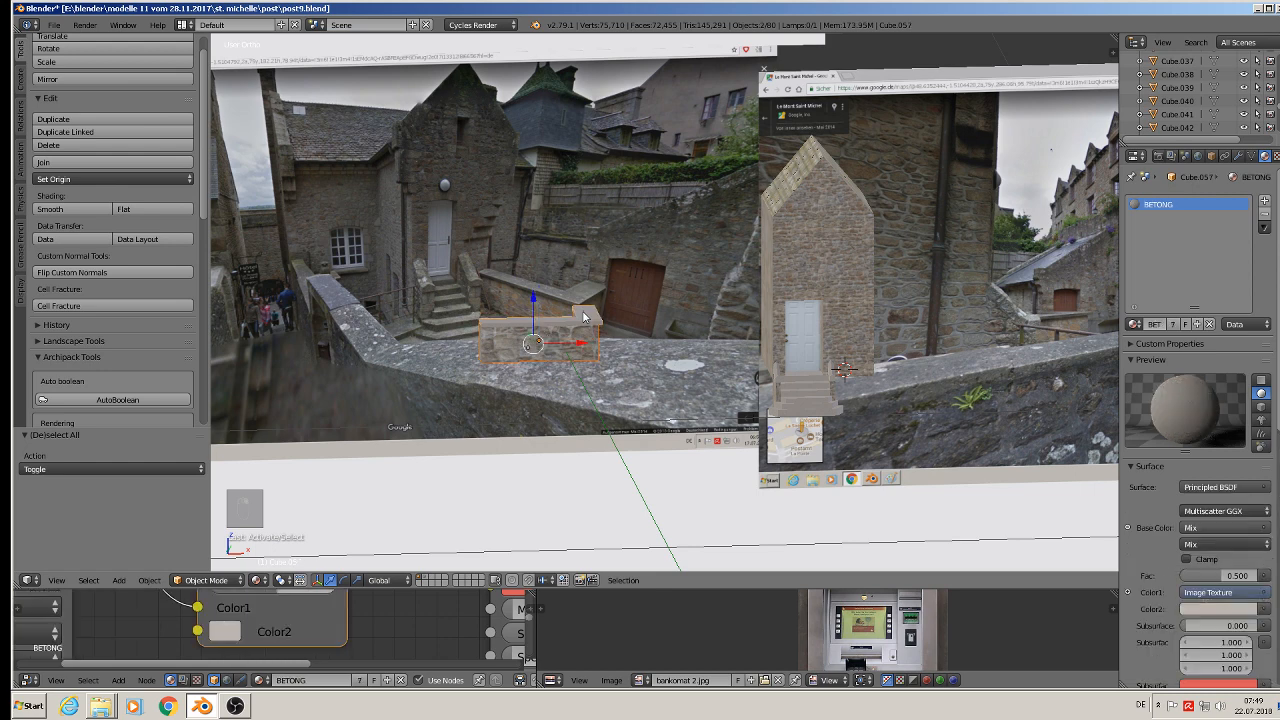
{"action": "left_click", "coordinate": [78, 163]}
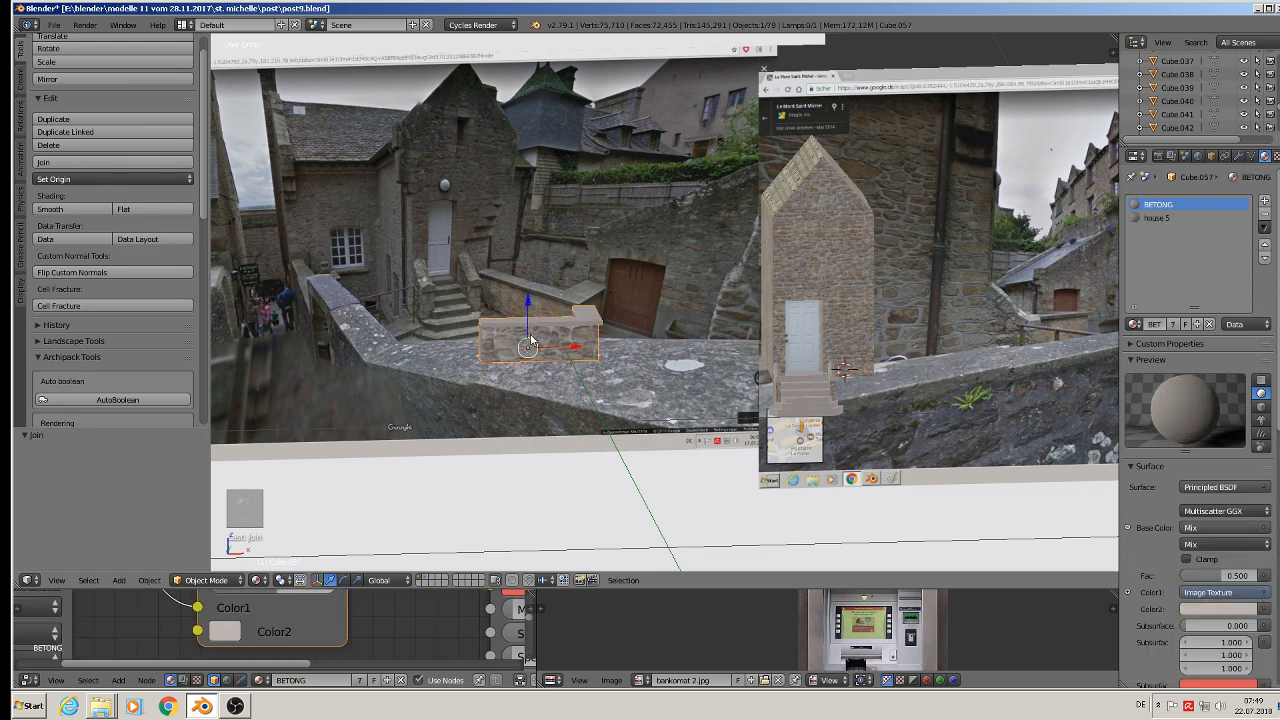
{"action": "type", "text": "rz-90"}
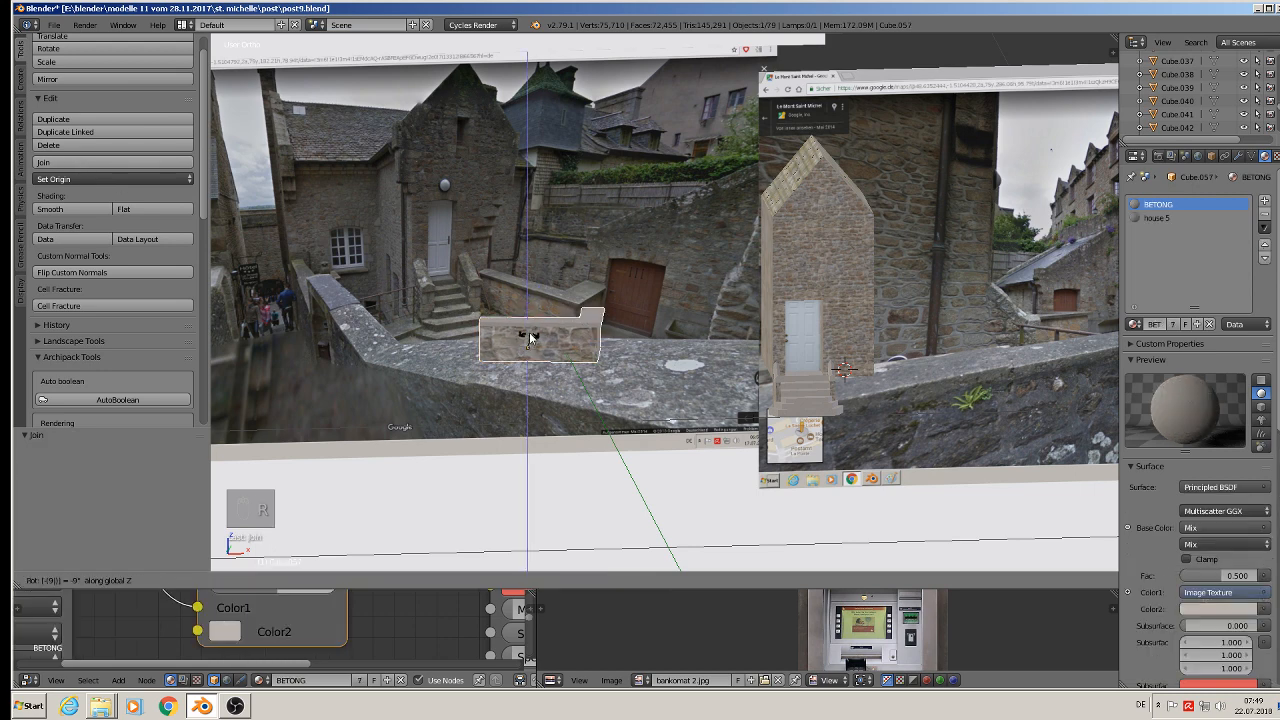
{"action": "key", "text": "Return"}
Move the joined low wall along X and Y so it stands beside the staircase against the gabled building.
{"action": "left_click_drag", "start_coordinate": [575, 349], "coordinate": [908, 381]}
{"action": "middle_click_drag", "start_coordinate": [906, 383], "coordinate": [970, 418]}
{"action": "key", "text": "g"}
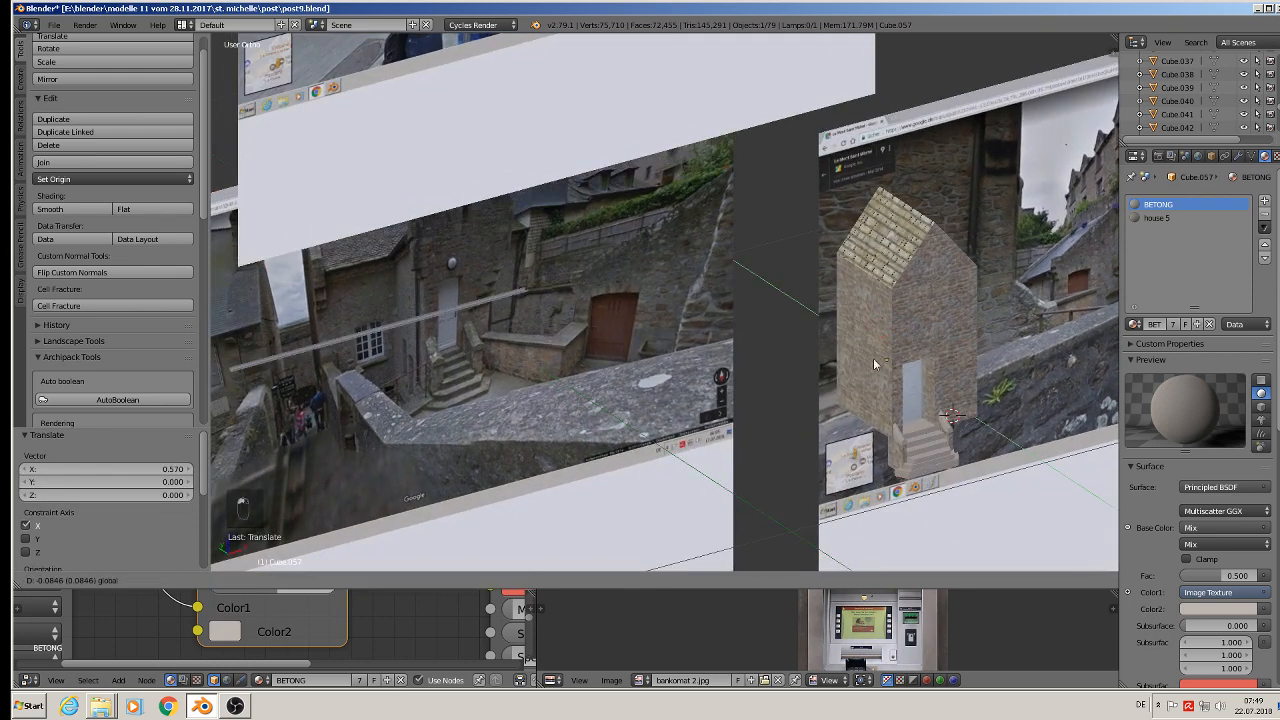
{"action": "left_click", "coordinate": [966, 467]}
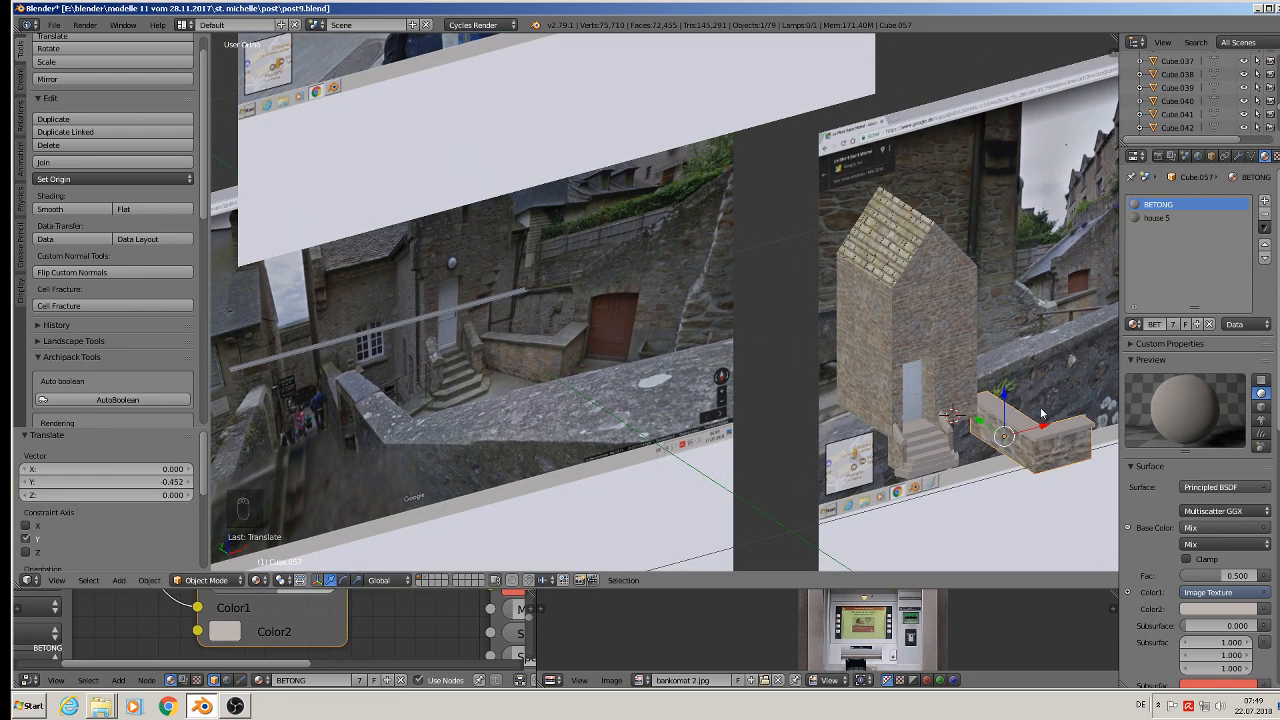
{"action": "left_click_drag", "start_coordinate": [1040, 427], "coordinate": [960, 410]}
{"action": "middle_click_drag", "start_coordinate": [960, 410], "coordinate": [698, 392]}
{"action": "scroll", "coordinate": [629, 369], "scroll_direction": "up", "scroll_amount": 3}
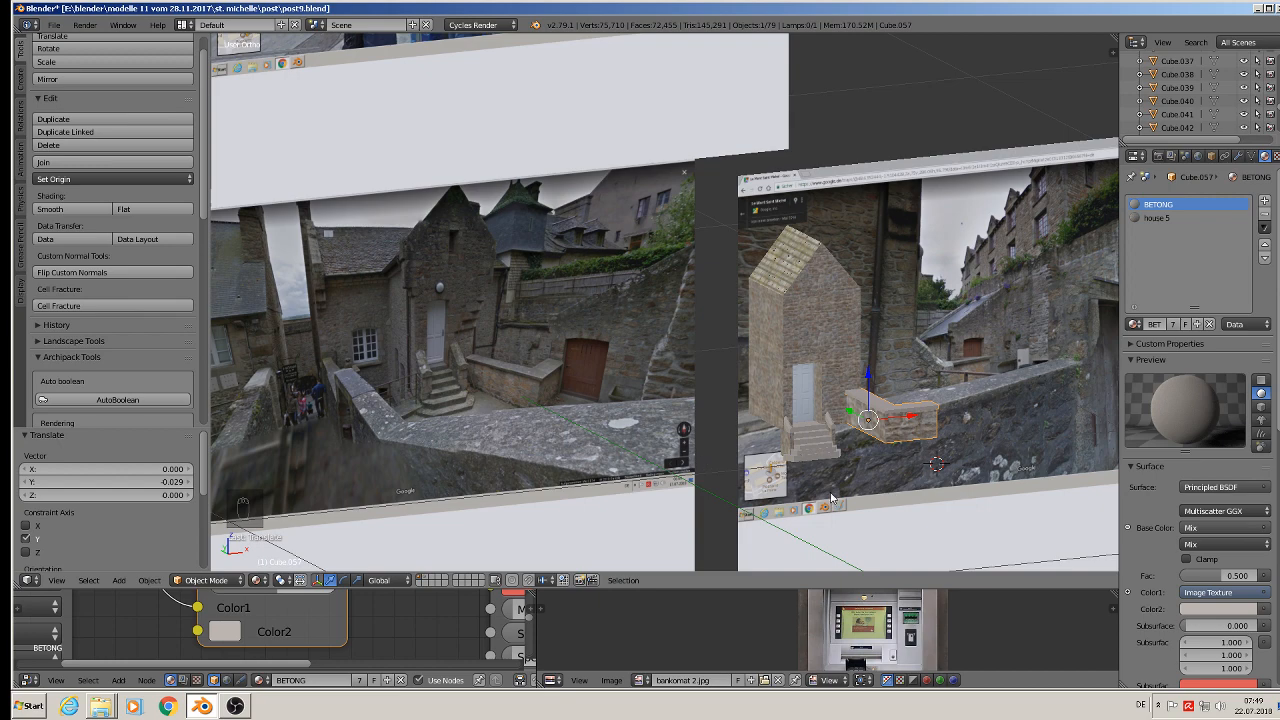
In the staircase mesh, raise the whole left parapet, coping included, by about 0.021 along Z.
{"action": "scroll", "coordinate": [809, 473], "scroll_direction": "up", "scroll_amount": 2}
{"action": "mouse_move", "coordinate": [809, 473]}
{"action": "middle_mouse_down"}
{"action": "mouse_move", "coordinate": [753, 437]}
{"action": "mouse_move", "coordinate": [799, 453]}
{"action": "middle_mouse_up"}
{"action": "scroll", "coordinate": [798, 451], "scroll_direction": "up", "scroll_amount": 5}
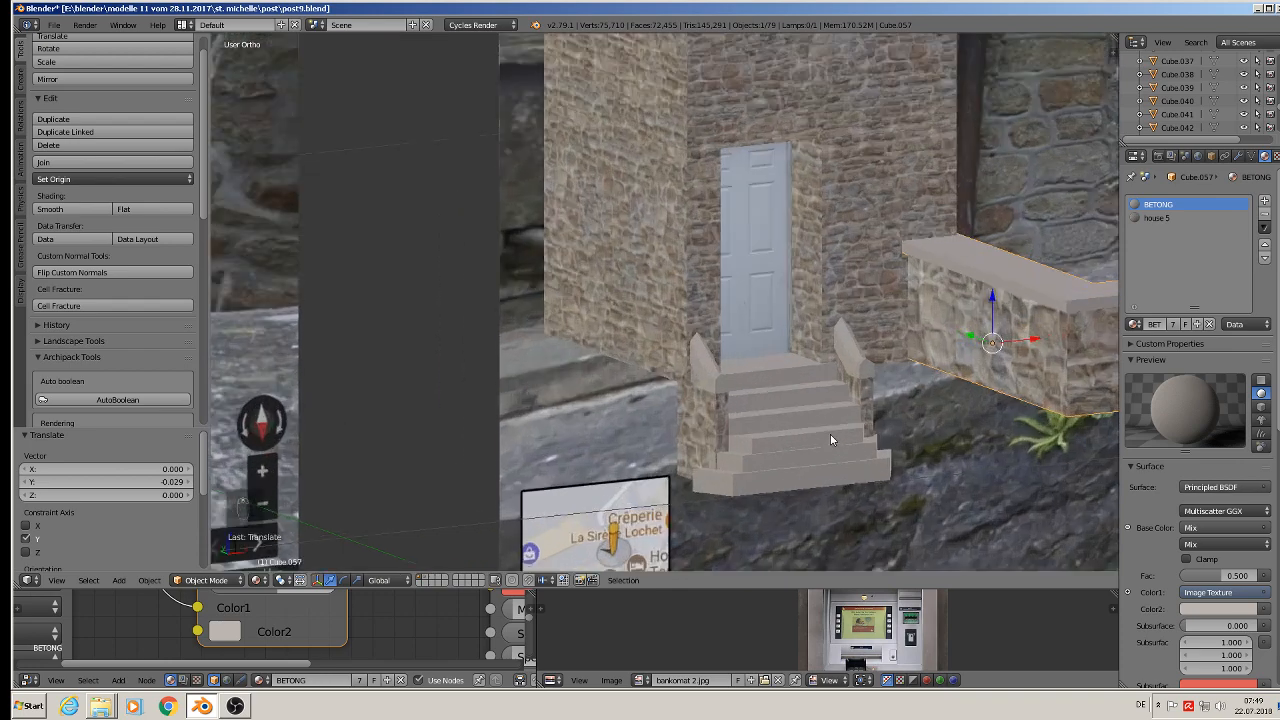
{"action": "right_click", "coordinate": [856, 372]}
{"action": "key", "text": "Tab"}
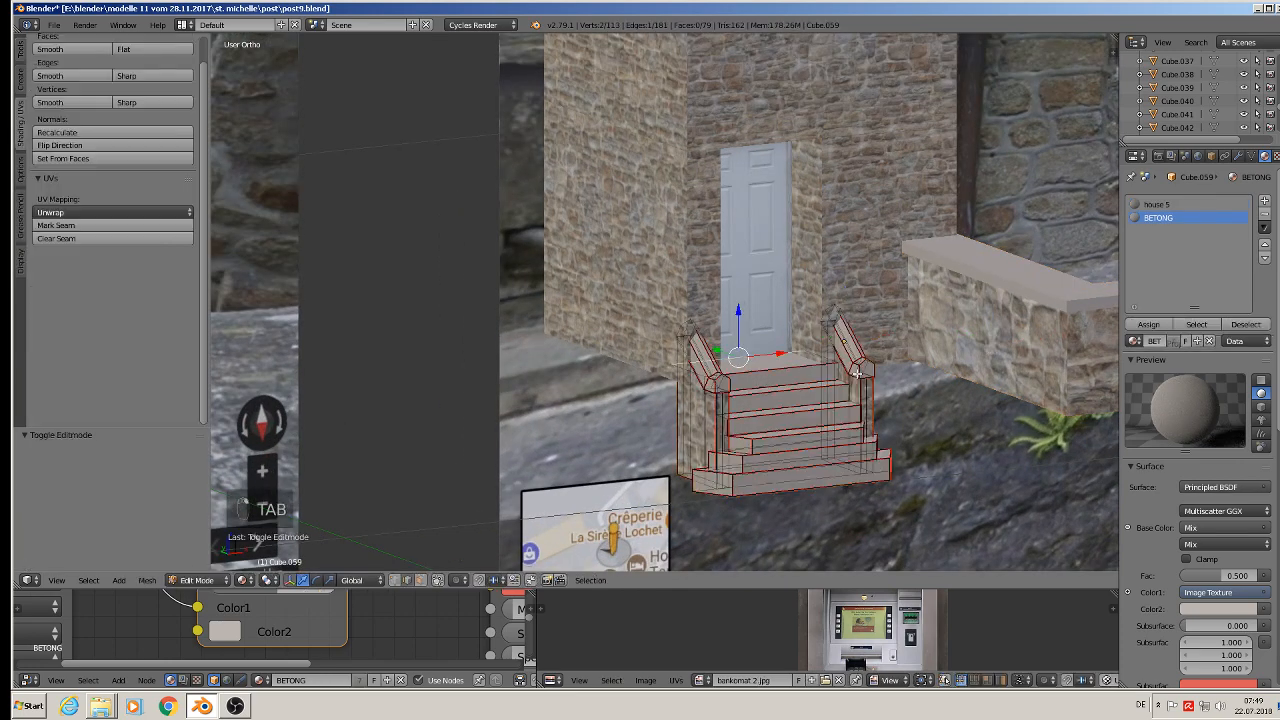
{"action": "scroll", "coordinate": [733, 409], "scroll_direction": "up", "scroll_amount": 1}
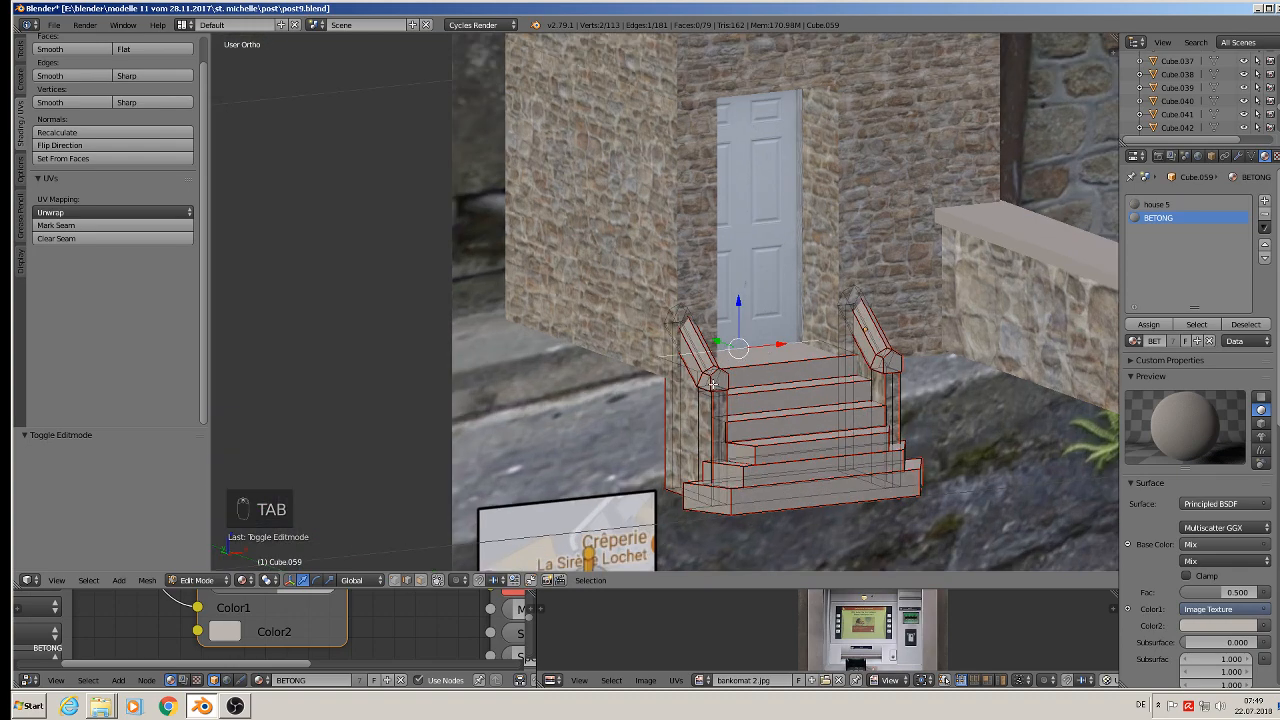
{"action": "key", "text": "l"}
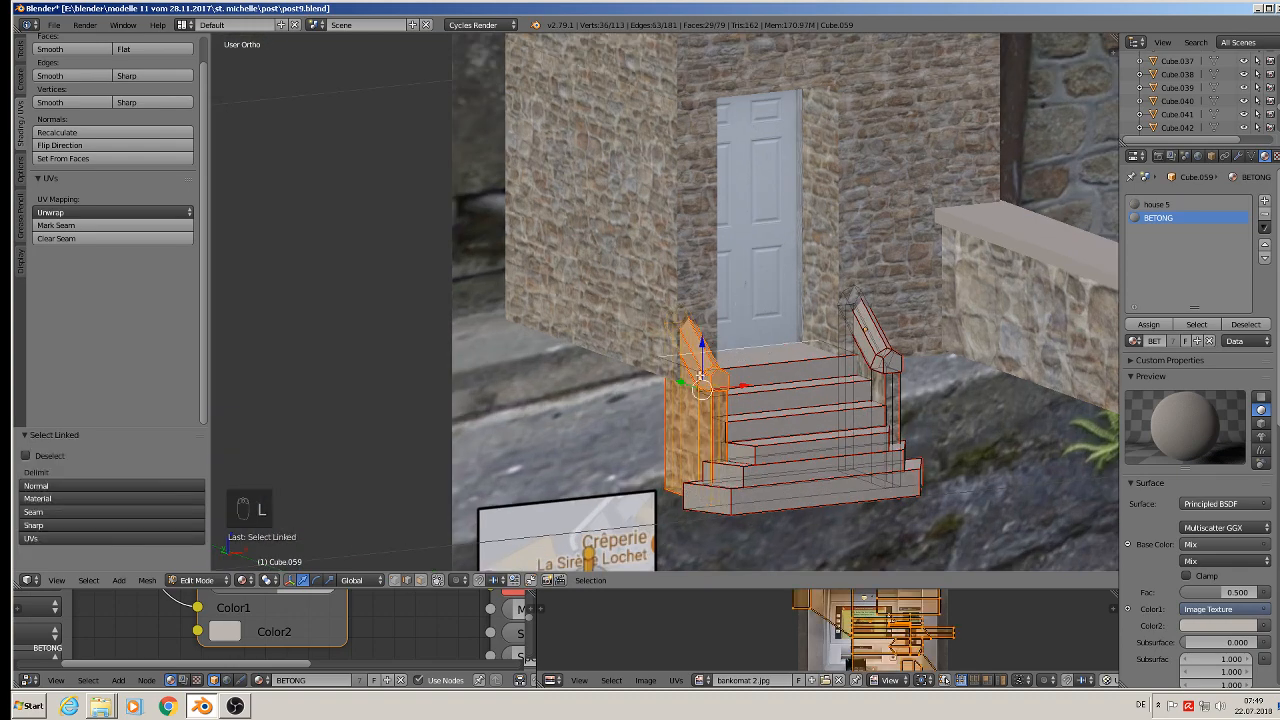
{"action": "left_click_drag", "start_coordinate": [702, 343], "coordinate": [697, 299]}
{"action": "key", "text": "ctrl+z"}
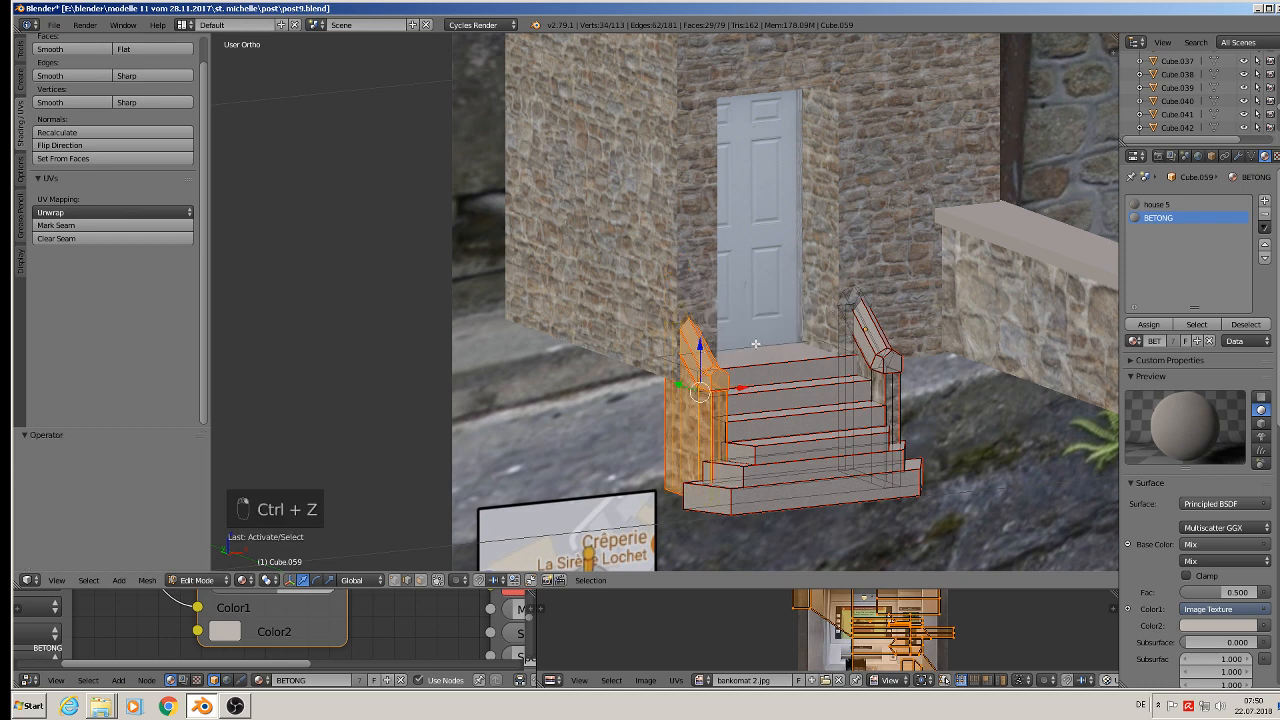
{"action": "left_click_drag", "start_coordinate": [701, 346], "coordinate": [700, 306]}
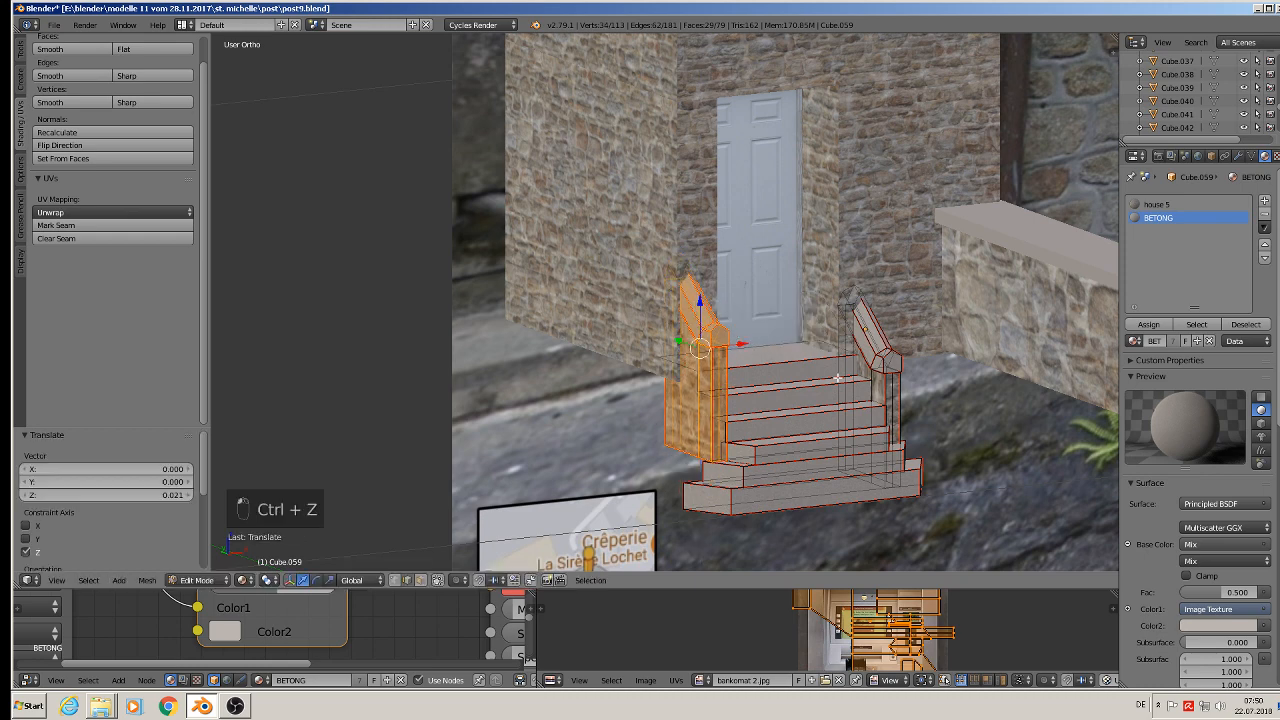
Raise the staircase's right parapet by about 0.021 along Z to match the left one.
{"action": "key", "text": "a"}
{"action": "key", "text": "l"}
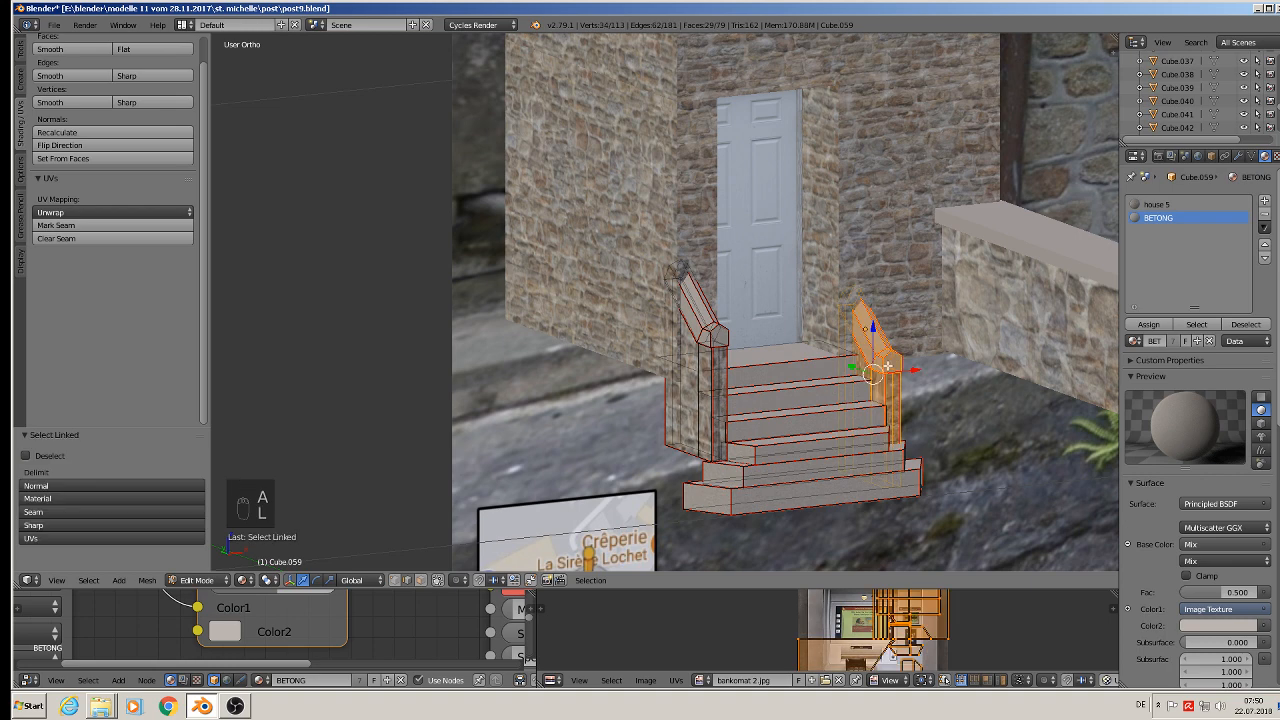
{"action": "left_click_drag", "start_coordinate": [879, 341], "coordinate": [862, 290]}
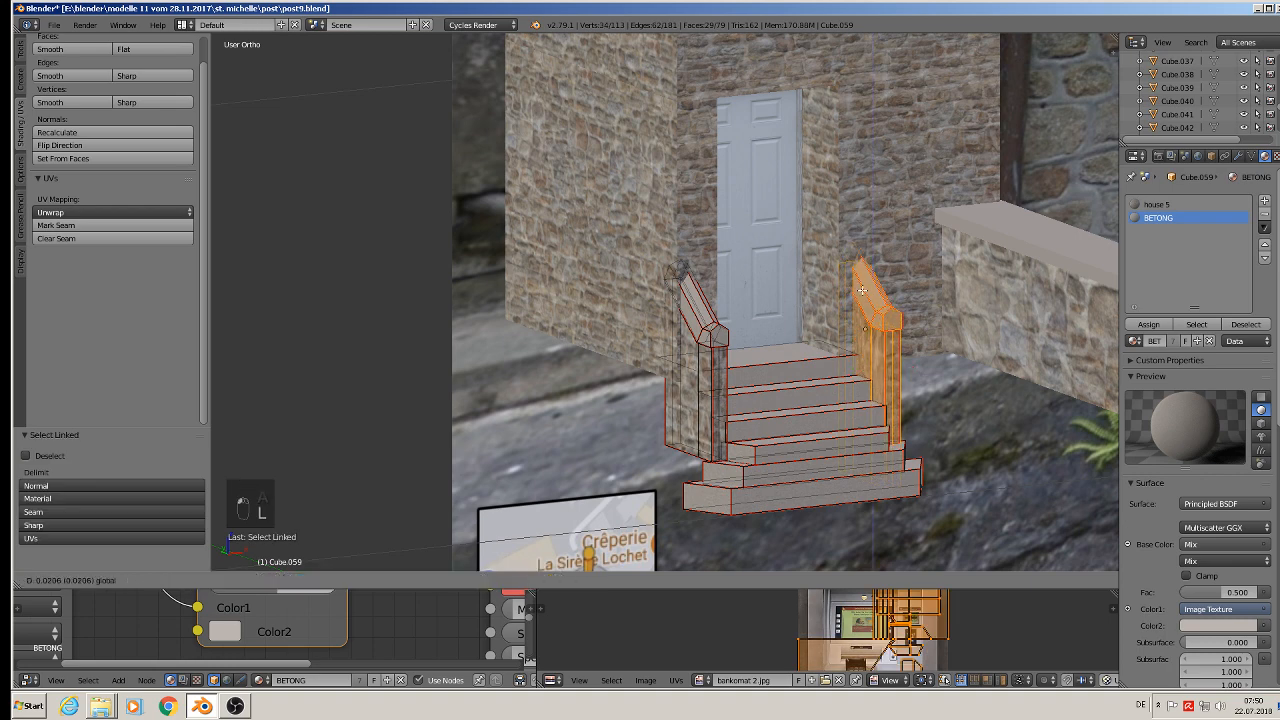
{"action": "left_click", "coordinate": [862, 290]}
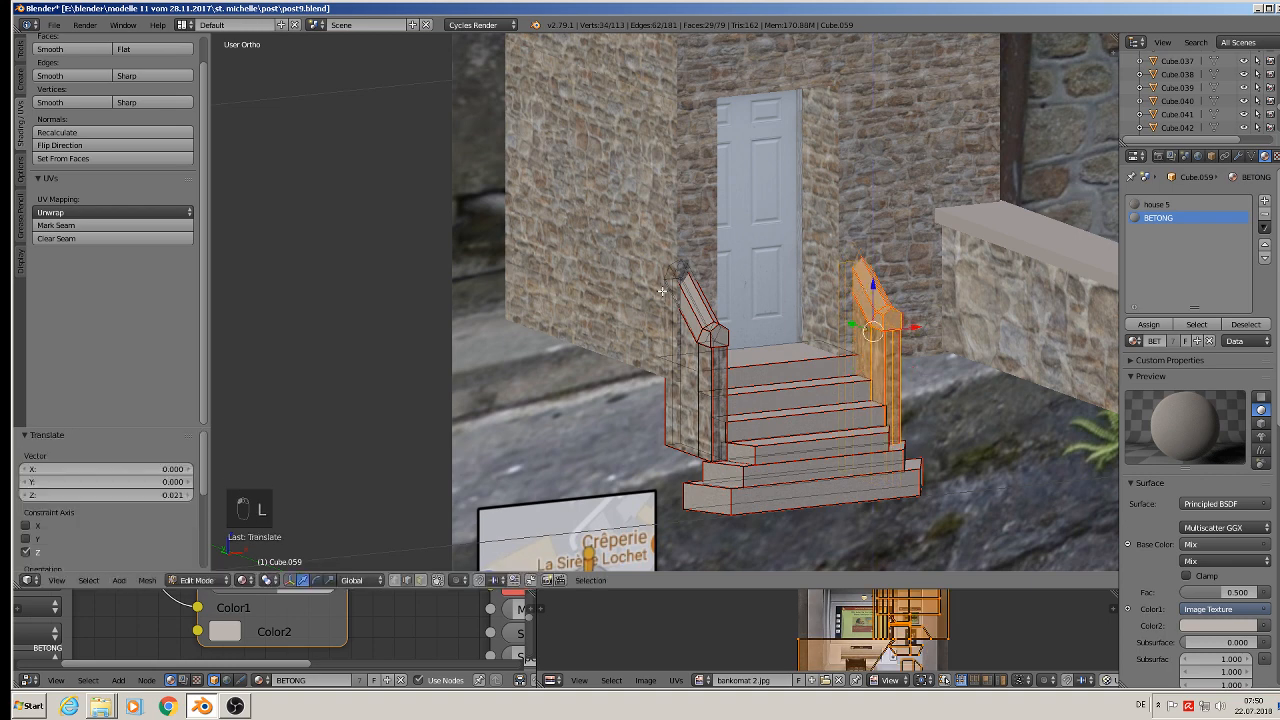
Lower the bottom edge loops of both parapets back to the foot of the staircase, the left by 0.024, and return to Object Mode.
{"action": "right_click", "coordinate": [677, 447], "text": "alt"}
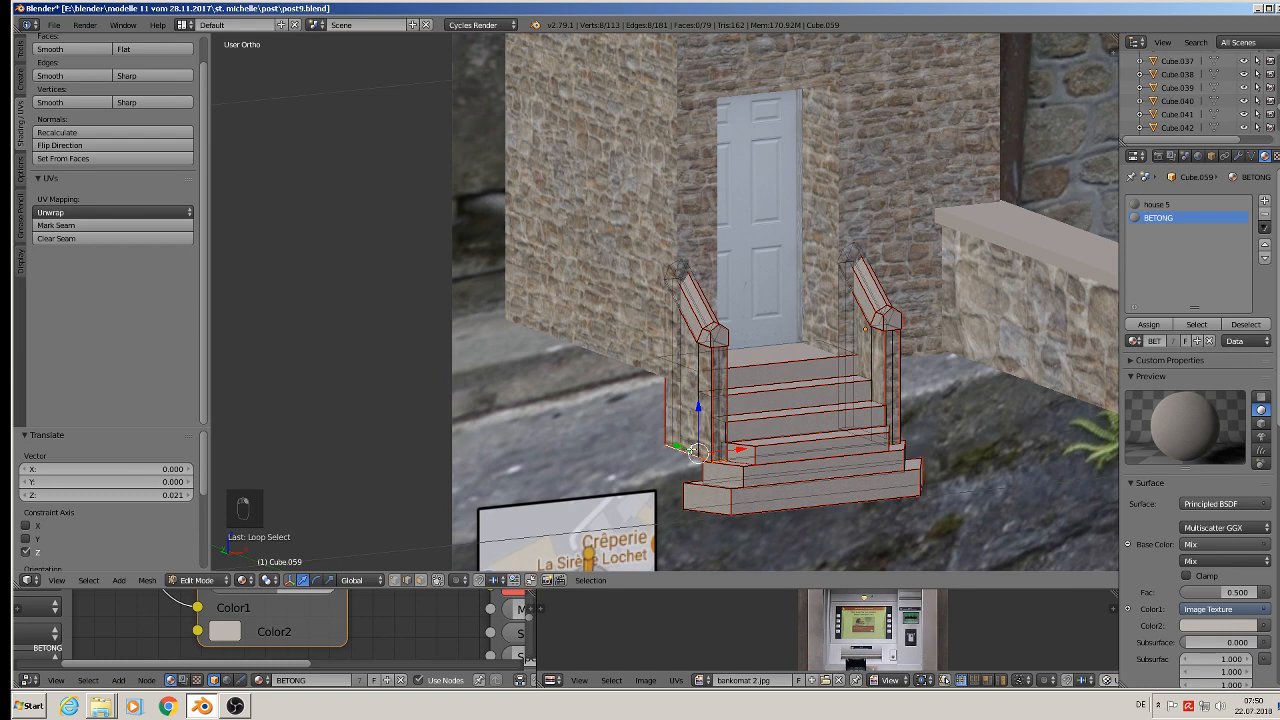
{"action": "left_click_drag", "start_coordinate": [698, 413], "coordinate": [698, 463]}
{"action": "right_click", "coordinate": [858, 439], "text": "alt"}
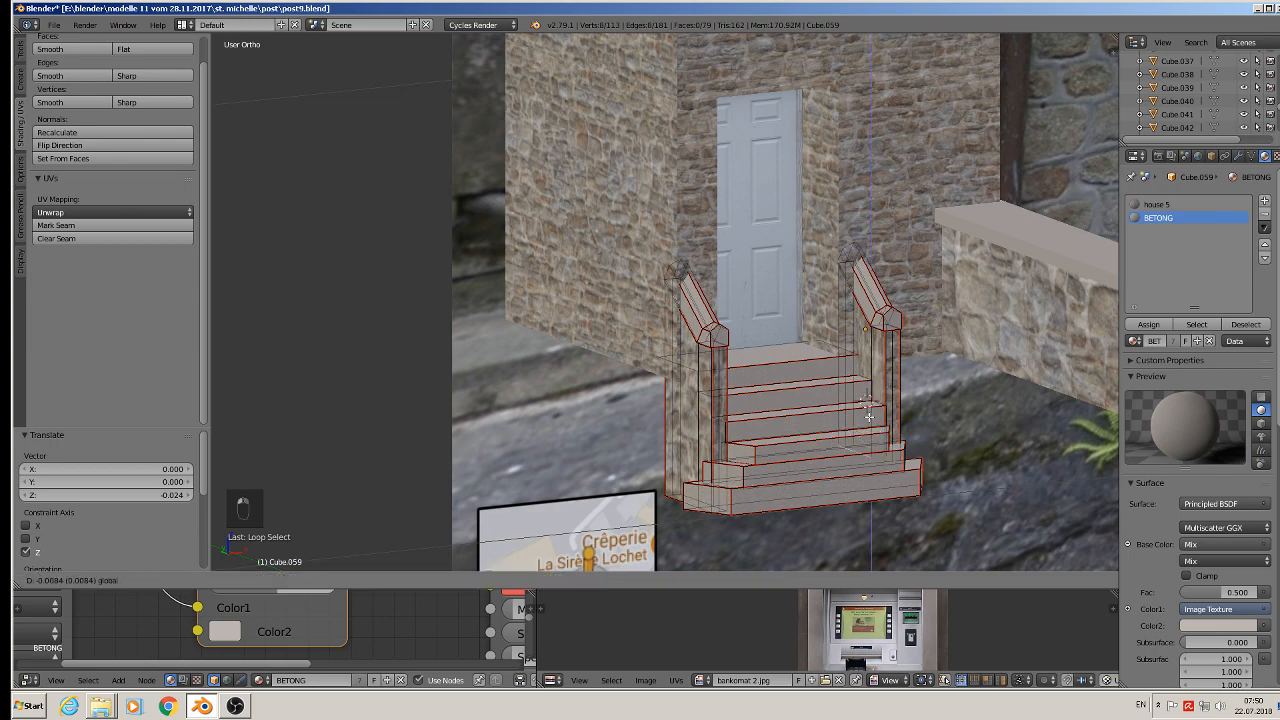
{"action": "key", "text": "Tab"}
{"action": "scroll", "coordinate": [838, 477], "scroll_direction": "down", "scroll_amount": 2}
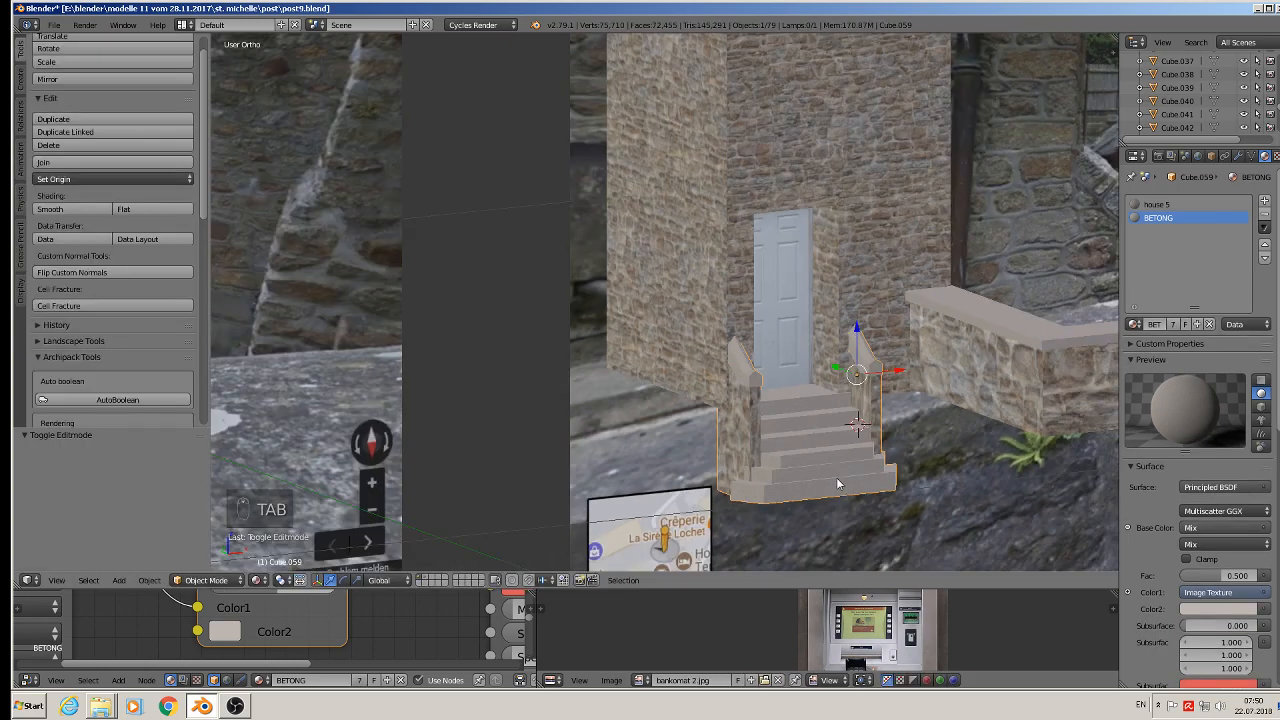
Select the stone side faces of both parapets in face mode and UV-unwrap them again so the stone texture is not stretched.
{"action": "key", "text": "a"}
{"action": "mouse_move", "coordinate": [825, 478]}
{"action": "middle_mouse_down"}
{"action": "mouse_move", "coordinate": [767, 478]}
{"action": "mouse_move", "coordinate": [817, 491]}
{"action": "middle_mouse_up"}
{"action": "key", "text": "Tab"}
{"action": "scroll", "coordinate": [757, 459], "scroll_direction": "up", "scroll_amount": 2}
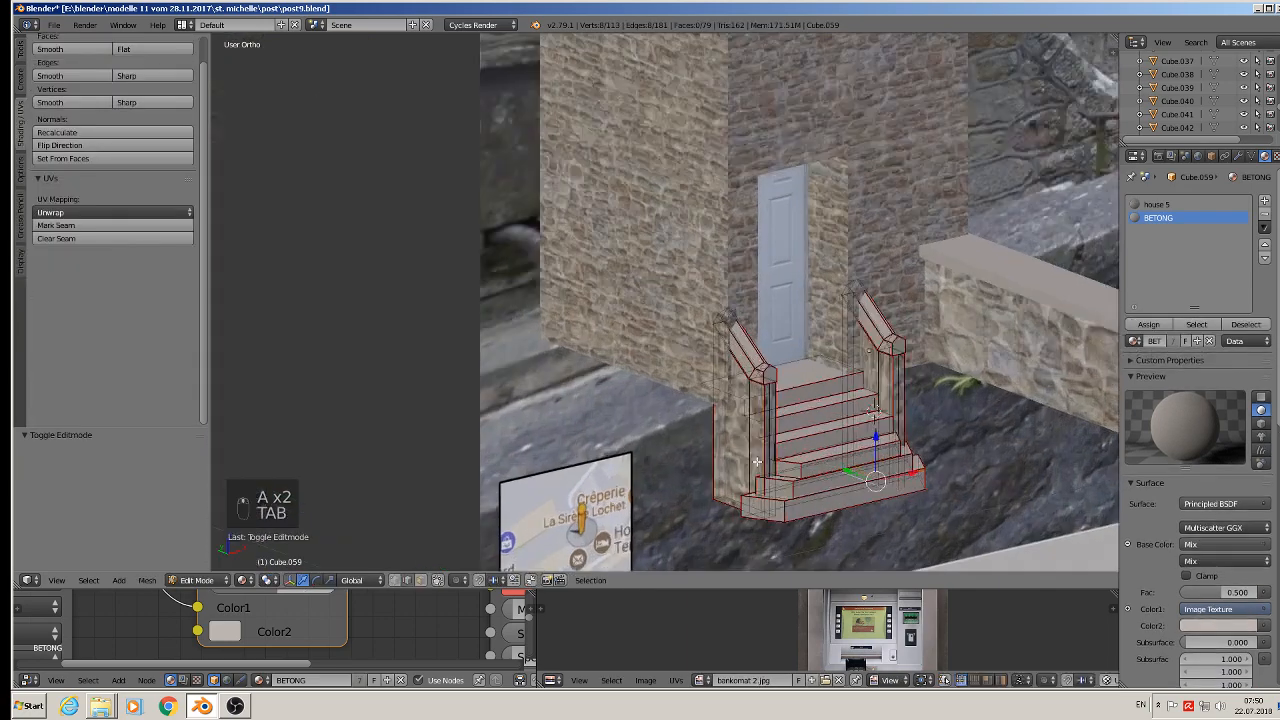
{"action": "left_click", "coordinate": [420, 580]}
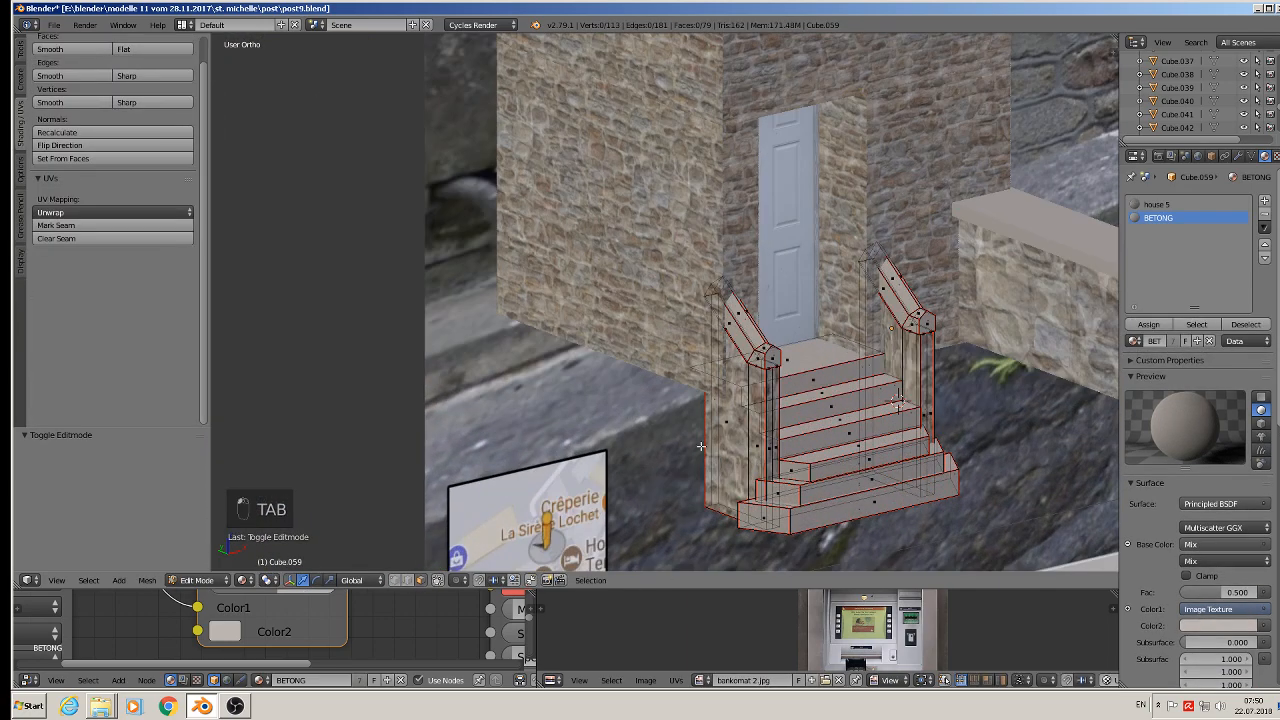
{"action": "right_click", "coordinate": [747, 438], "text": "alt"}
{"action": "right_click", "coordinate": [912, 371], "text": "alt+shift"}
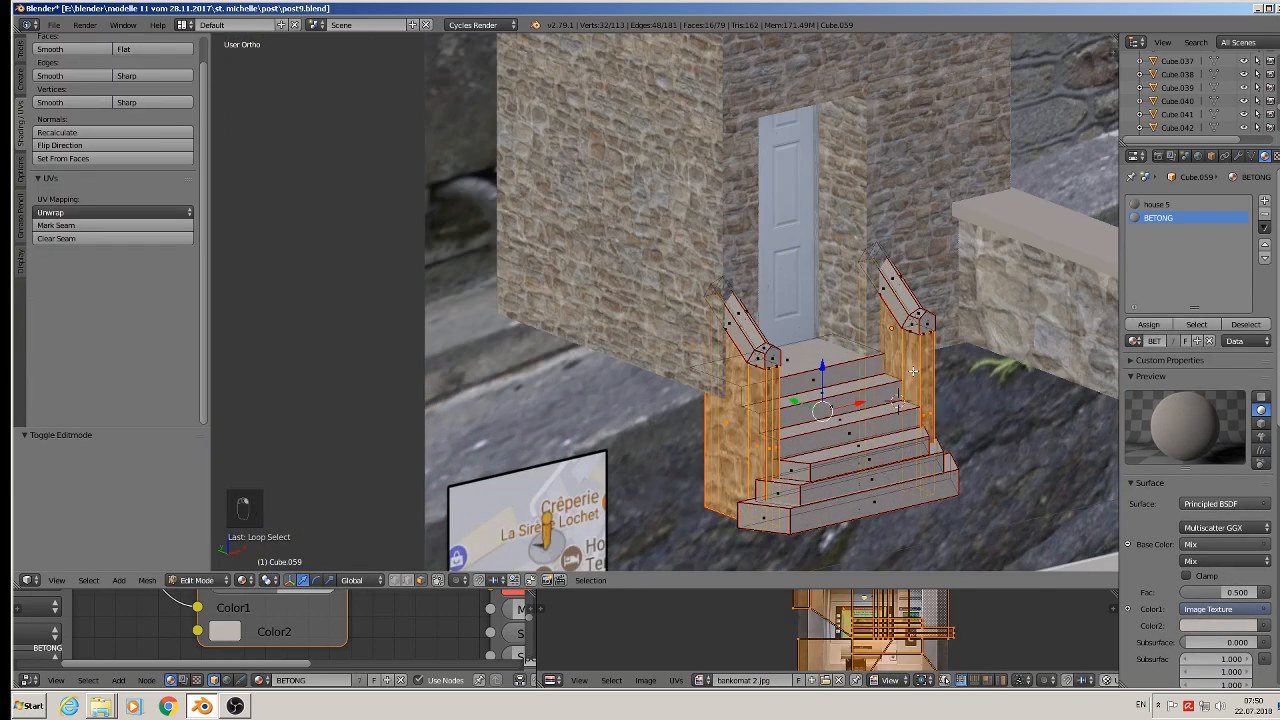
{"action": "key", "text": "u"}
{"action": "left_click", "coordinate": [877, 260]}
{"action": "key", "text": "Tab"}
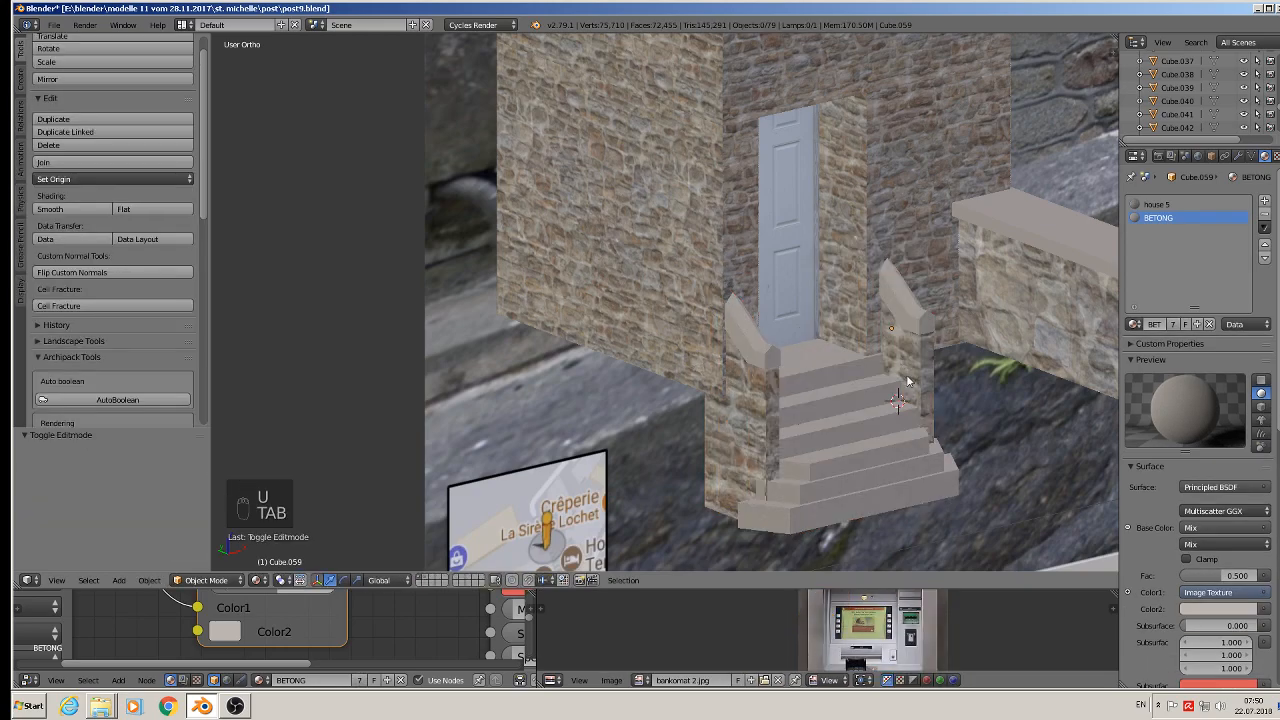
Deselect all objects and save the Blender file.
{"action": "key", "text": "a"}
{"action": "scroll", "coordinate": [856, 490], "scroll_direction": "down", "scroll_amount": 3}
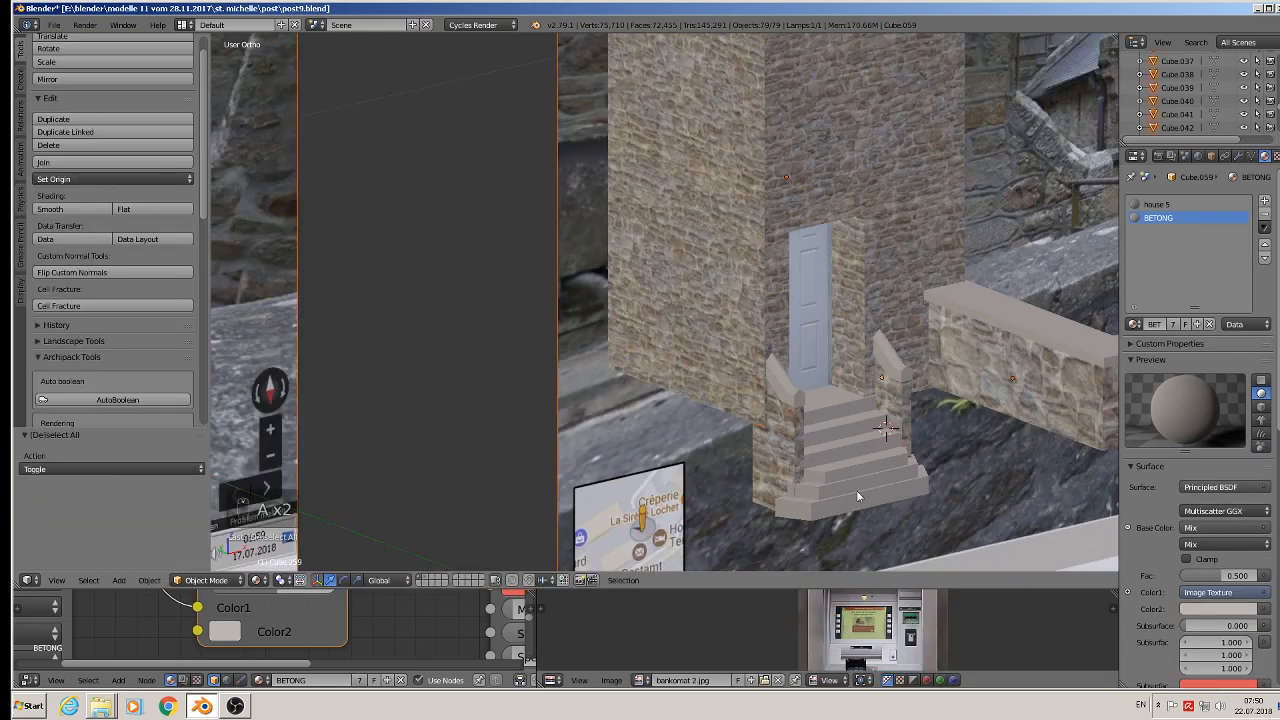
{"action": "middle_click_drag", "start_coordinate": [855, 490], "coordinate": [790, 462]}
{"action": "scroll", "coordinate": [805, 498], "scroll_direction": "down", "scroll_amount": 3}
{"action": "scroll", "coordinate": [807, 498], "scroll_direction": "down", "scroll_amount": 4}
{"action": "key", "text": "a"}
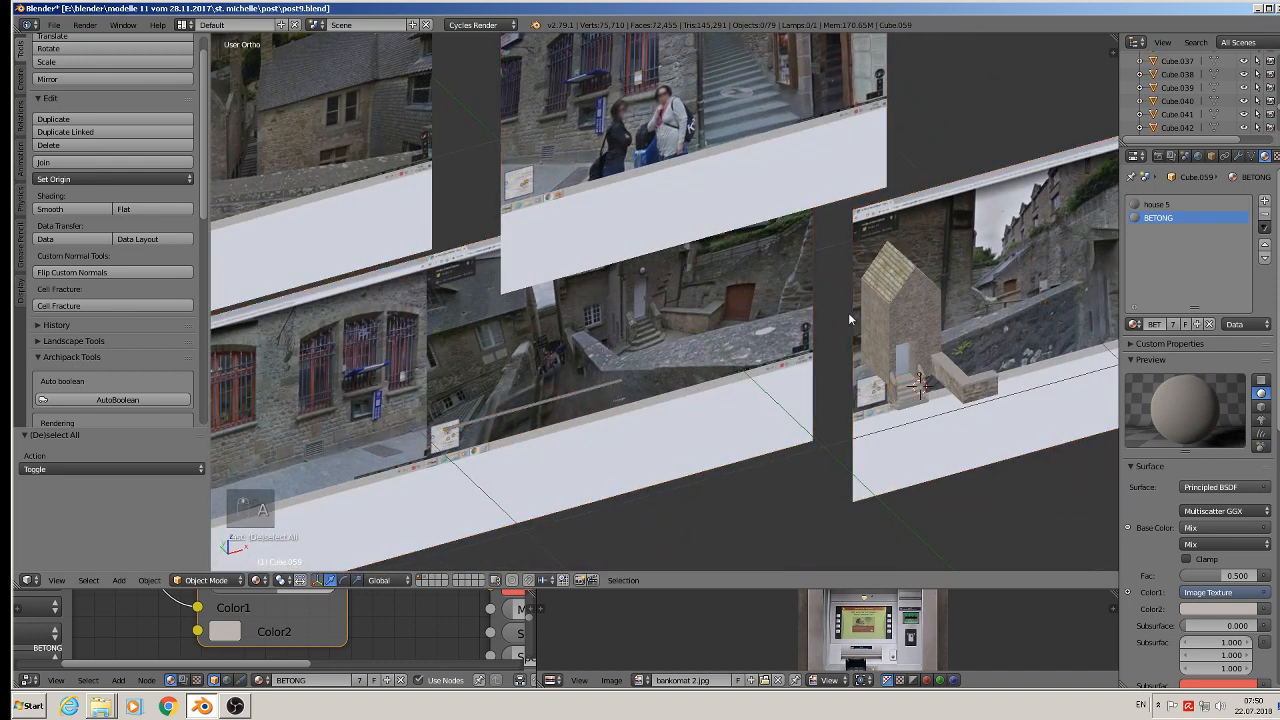
{"action": "scroll", "coordinate": [849, 320], "scroll_direction": "up", "scroll_amount": 4}
{"action": "left_click", "coordinate": [55, 25]}
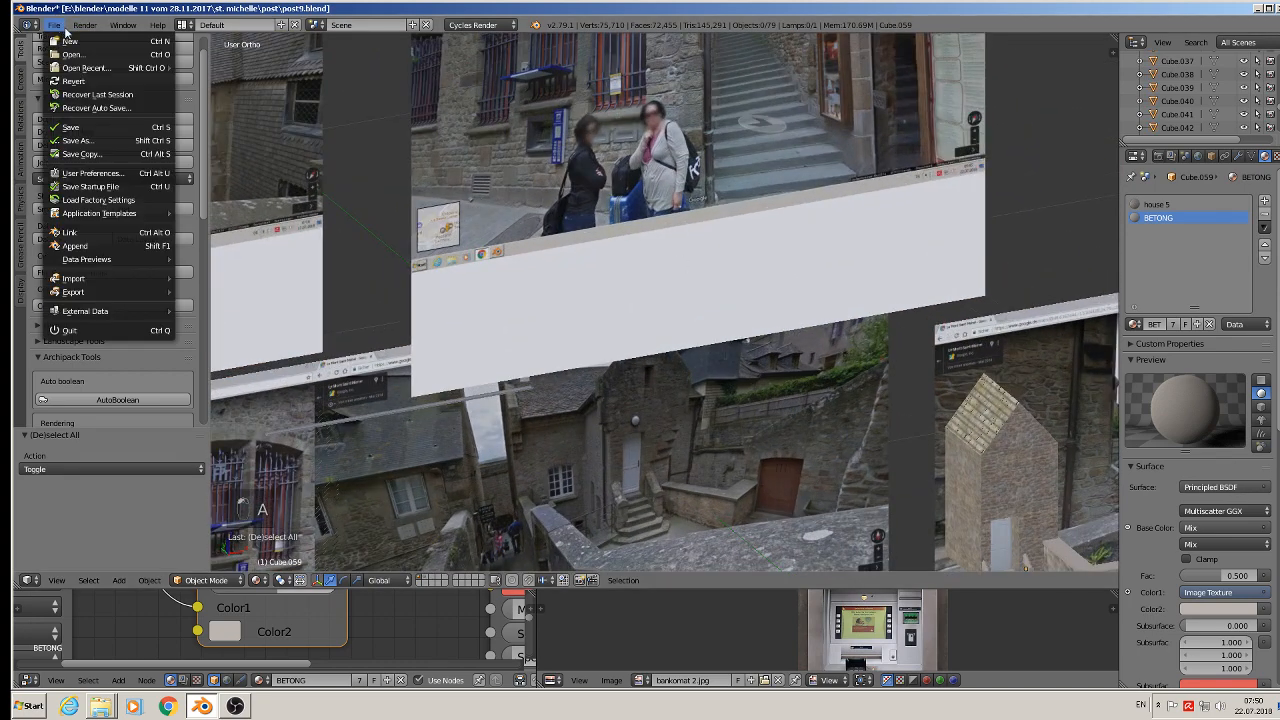
{"action": "left_click", "coordinate": [117, 127]}
Examine the assembled building parts, the large house model and the reference photo of the walled alley beside the staircase.
{"action": "middle_click_drag", "start_coordinate": [723, 378], "coordinate": [619, 287], "text": "shift"}
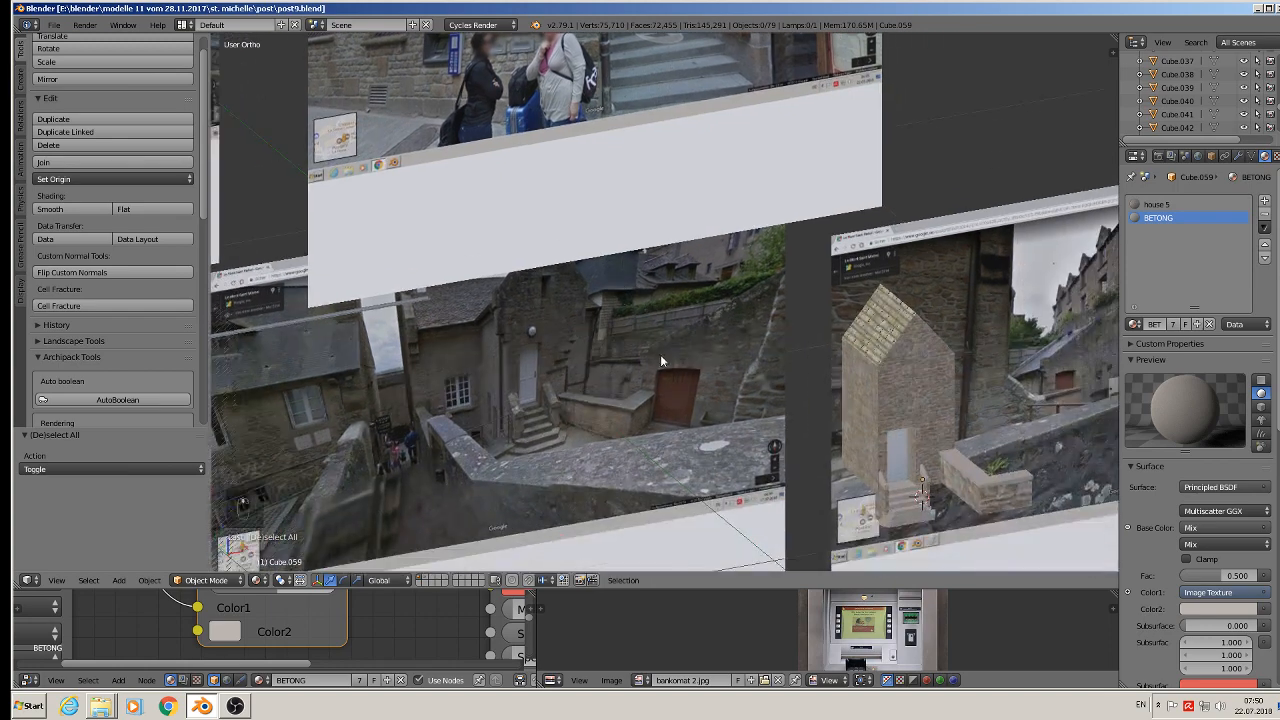
{"action": "scroll", "coordinate": [652, 370], "scroll_direction": "up", "scroll_amount": 2}
{"action": "scroll", "coordinate": [648, 372], "scroll_direction": "down", "scroll_amount": 5}
{"action": "middle_click_drag", "start_coordinate": [610, 398], "coordinate": [897, 262]}
{"action": "scroll", "coordinate": [880, 266], "scroll_direction": "down", "scroll_amount": 3}
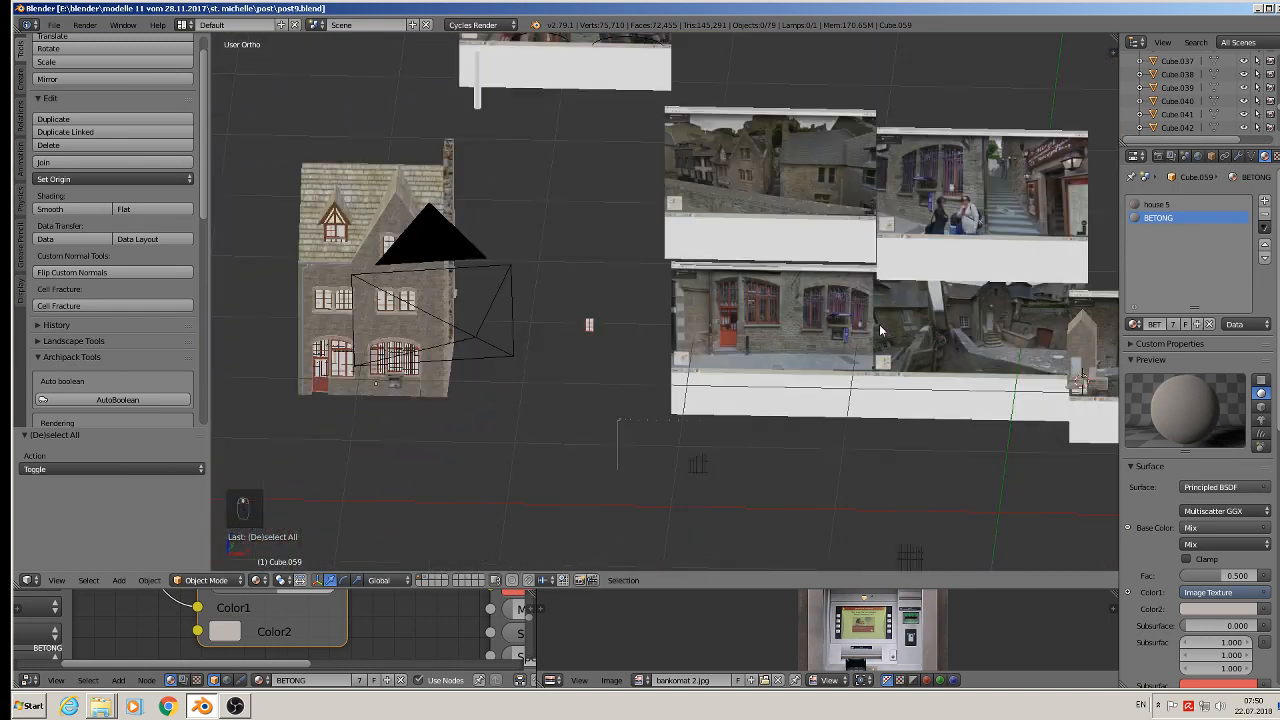
{"action": "middle_click_drag", "start_coordinate": [700, 345], "coordinate": [498, 318]}
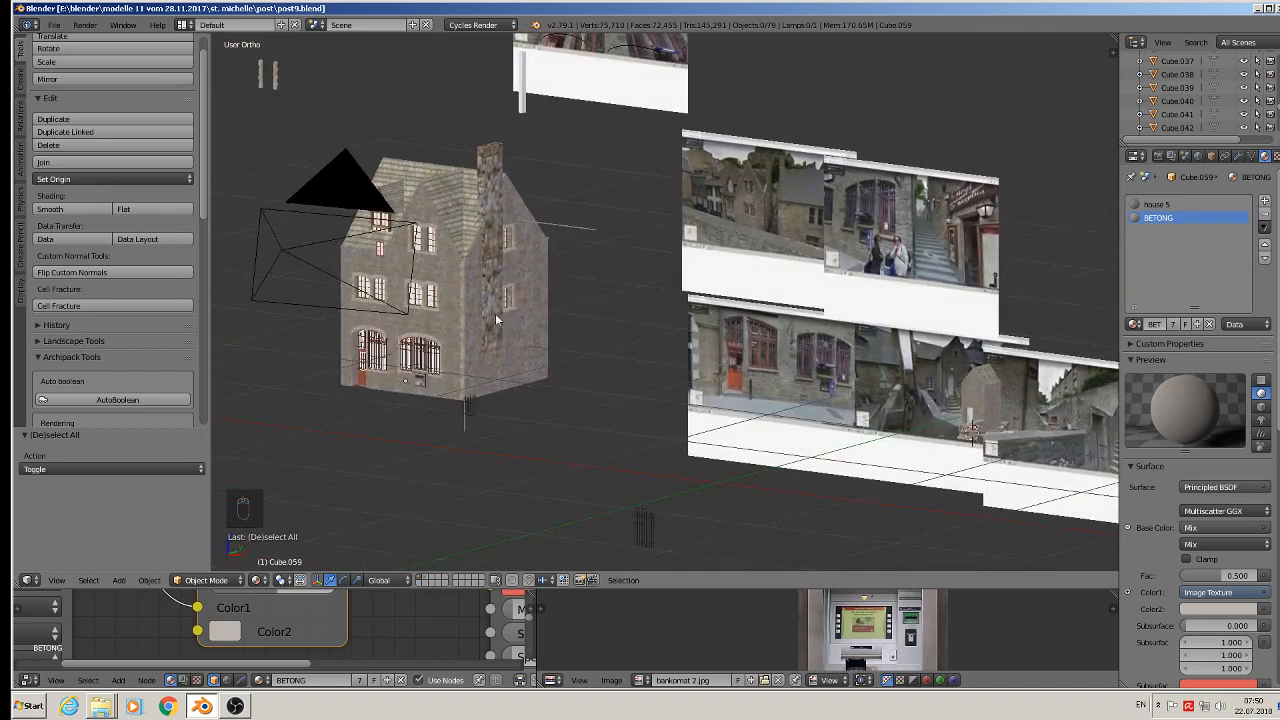
{"action": "scroll", "coordinate": [963, 373], "scroll_direction": "up", "scroll_amount": 3}
{"action": "middle_click_drag", "start_coordinate": [957, 376], "coordinate": [455, 320], "text": "shift"}
{"action": "scroll", "coordinate": [490, 342], "scroll_direction": "up", "scroll_amount": 3}
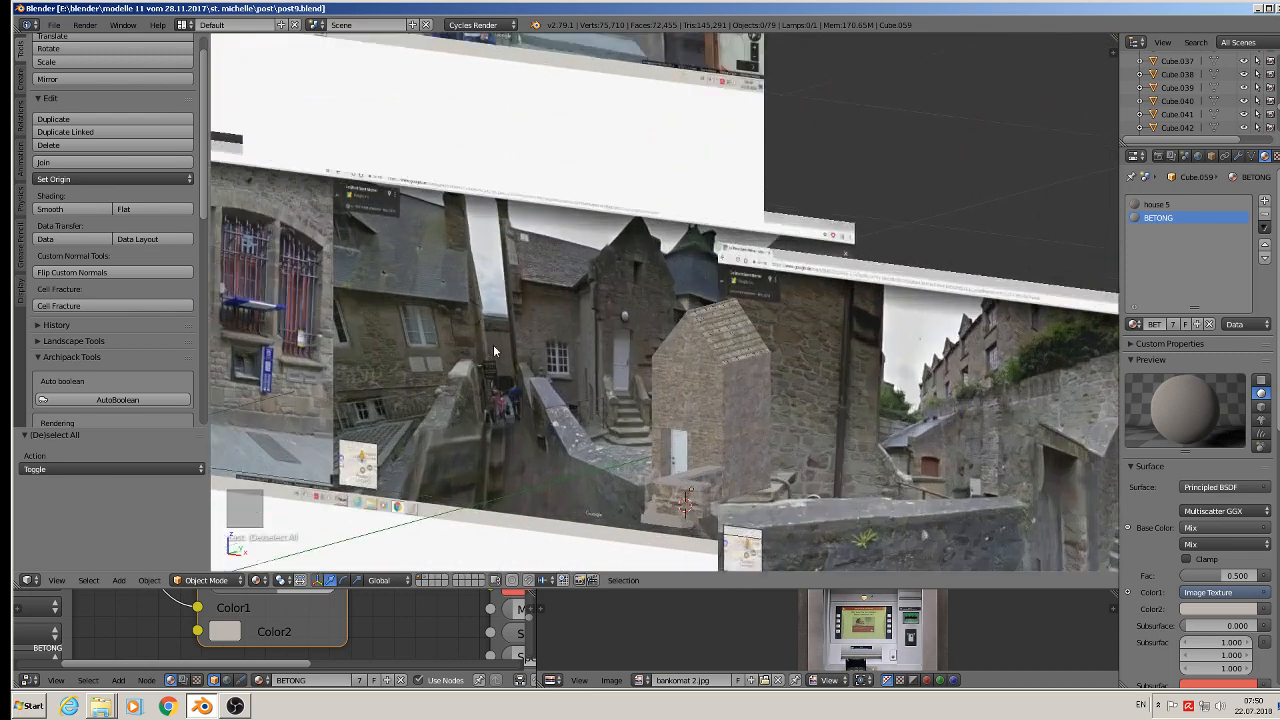
{"action": "scroll", "coordinate": [711, 410], "scroll_direction": "up", "scroll_amount": 1}
{"action": "middle_click_drag", "start_coordinate": [711, 412], "coordinate": [754, 426]}
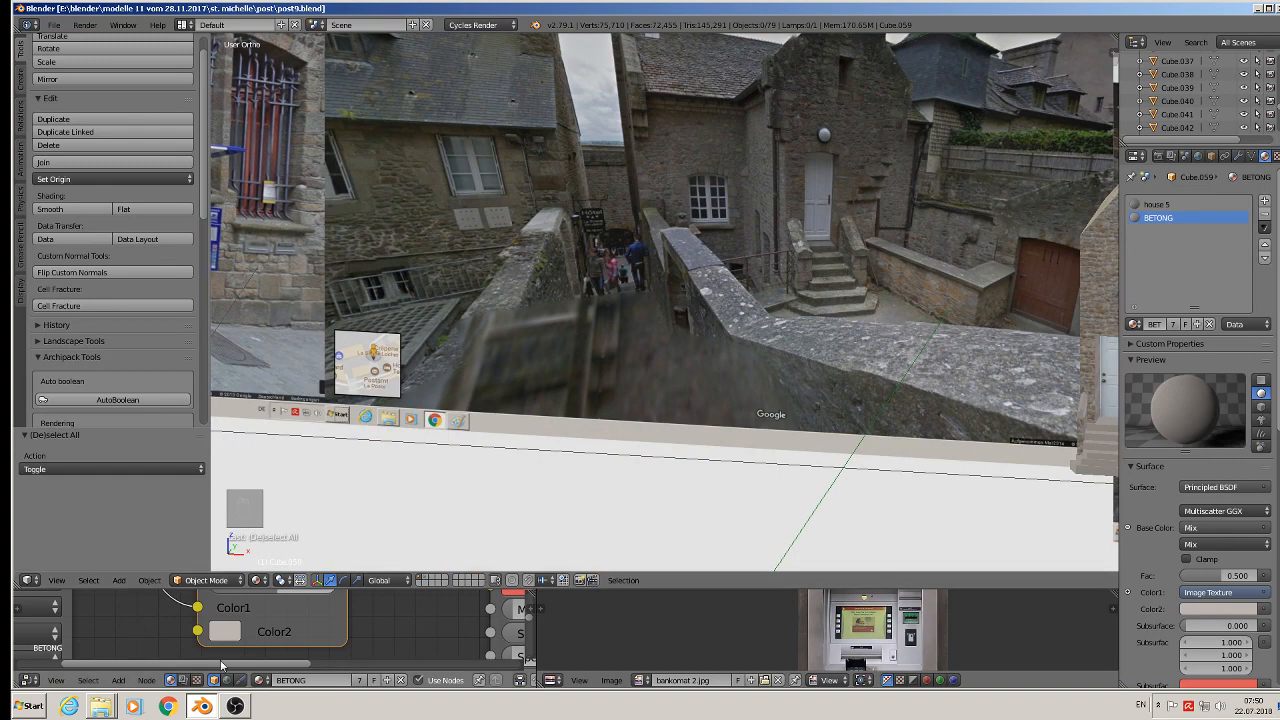